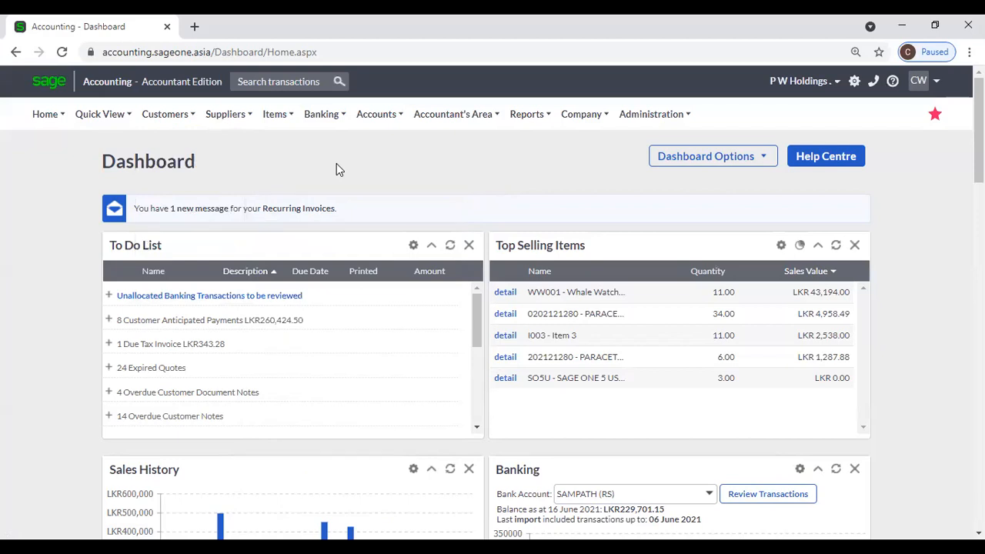
Open the list of customer tax invoices.
left_click(174, 116)
mouse_move(185, 195)
left_click(165, 115)
mouse_move(170, 174)
mouse_move(161, 191)
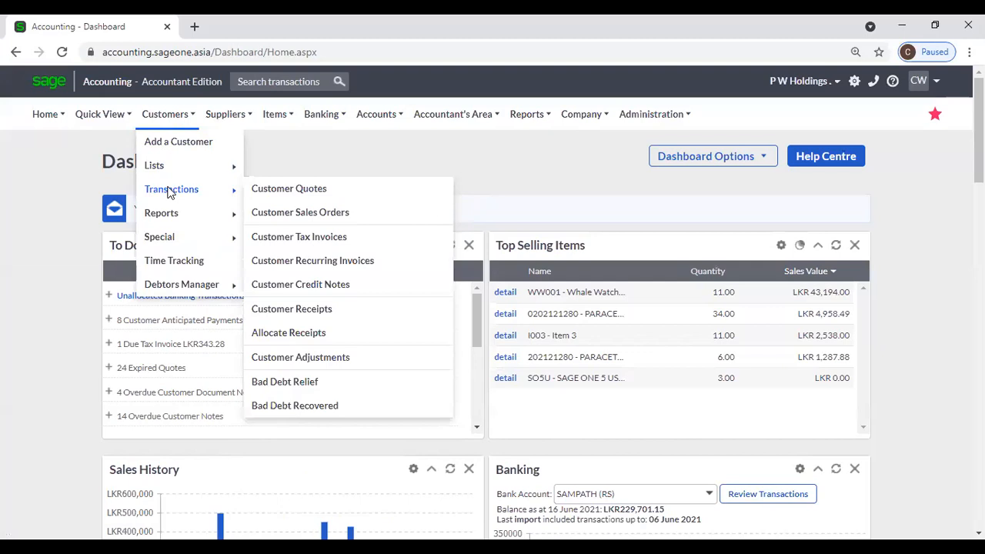
left_click(334, 238)
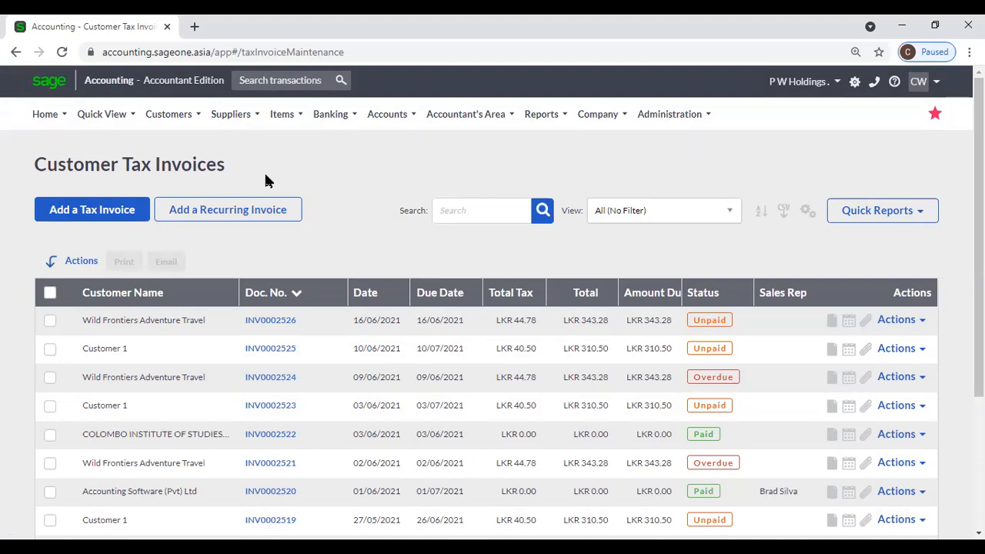
Reopen the customer tax invoices list and start a new tax invoice.
left_click(159, 115)
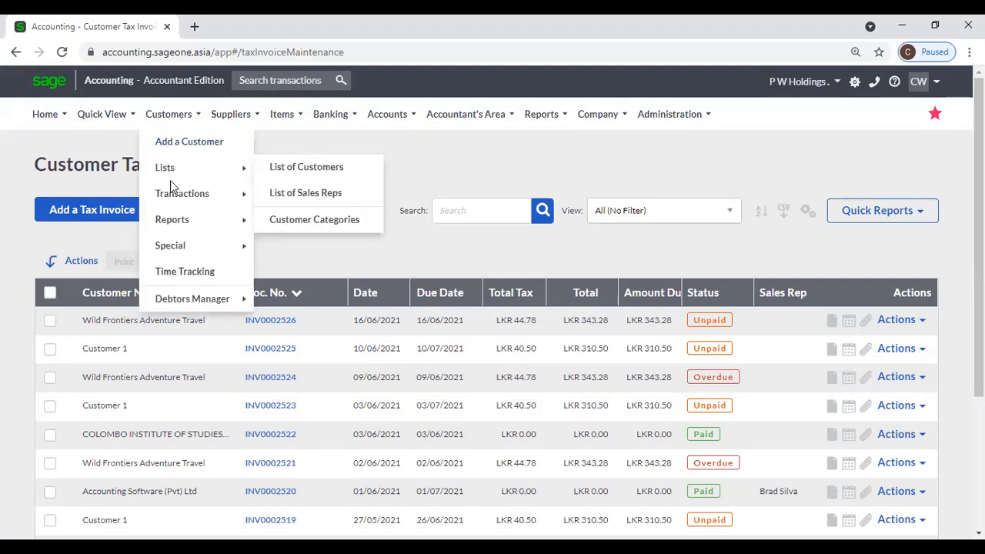
mouse_move(172, 195)
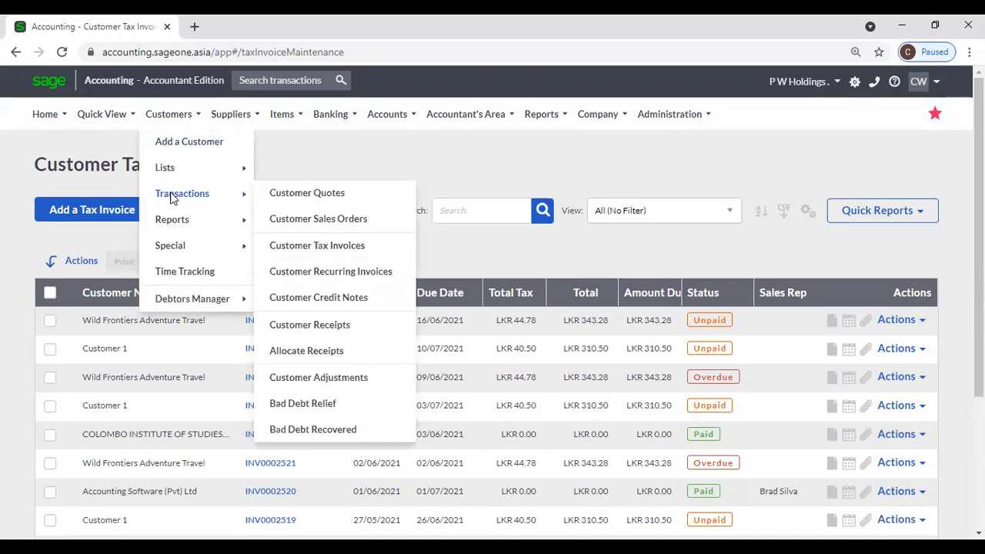
left_click(304, 246)
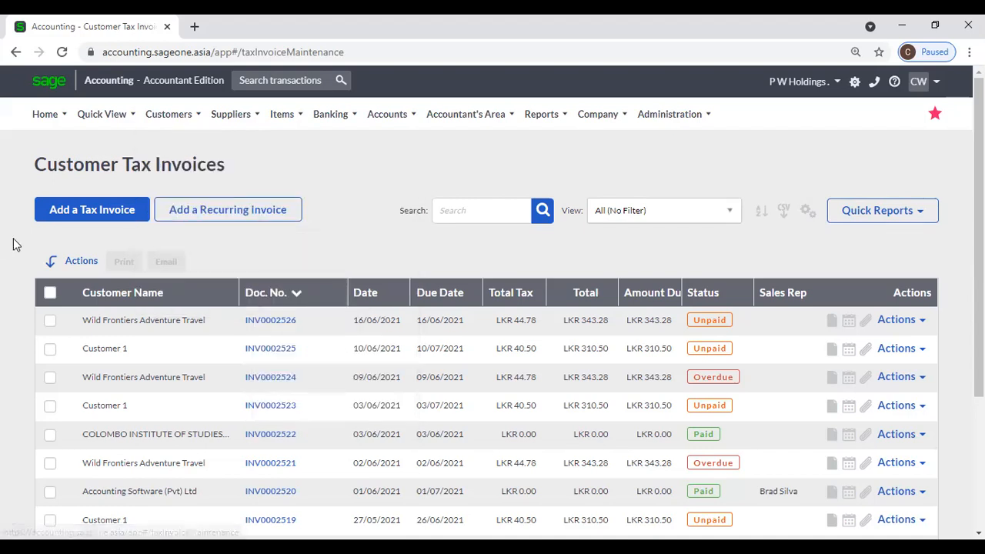
left_click(56, 219)
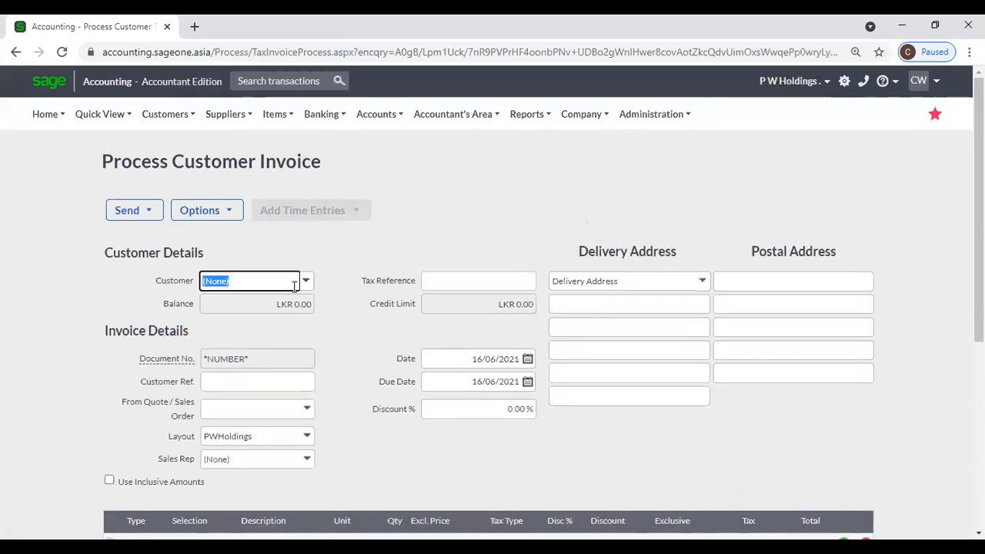
Choose Accounting Software (Pvt) Ltd as the invoice's customer and dismiss the prompt about invoicing outstanding sales orders.
left_click(307, 285)
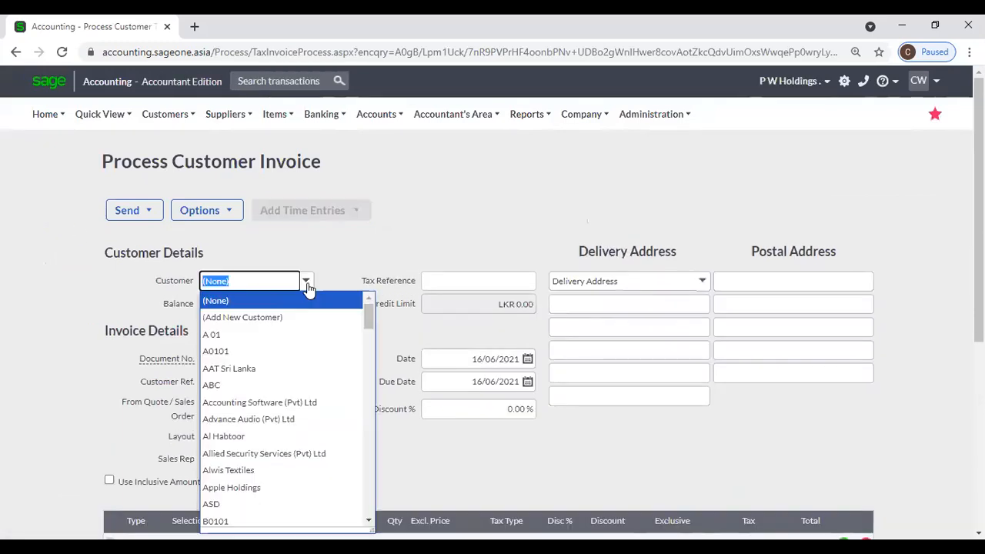
left_click(298, 402)
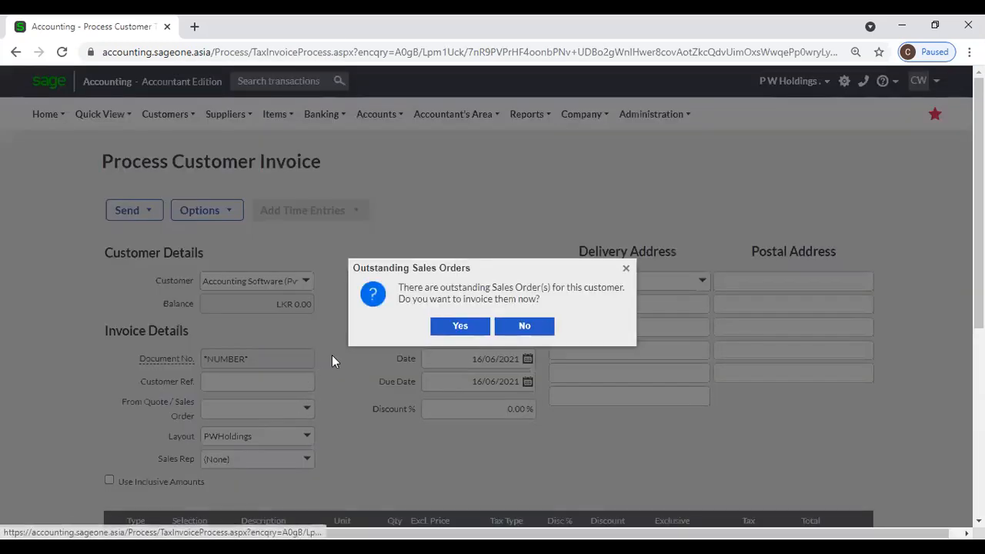
left_click(628, 268)
scroll(354, 289, "down", 2)
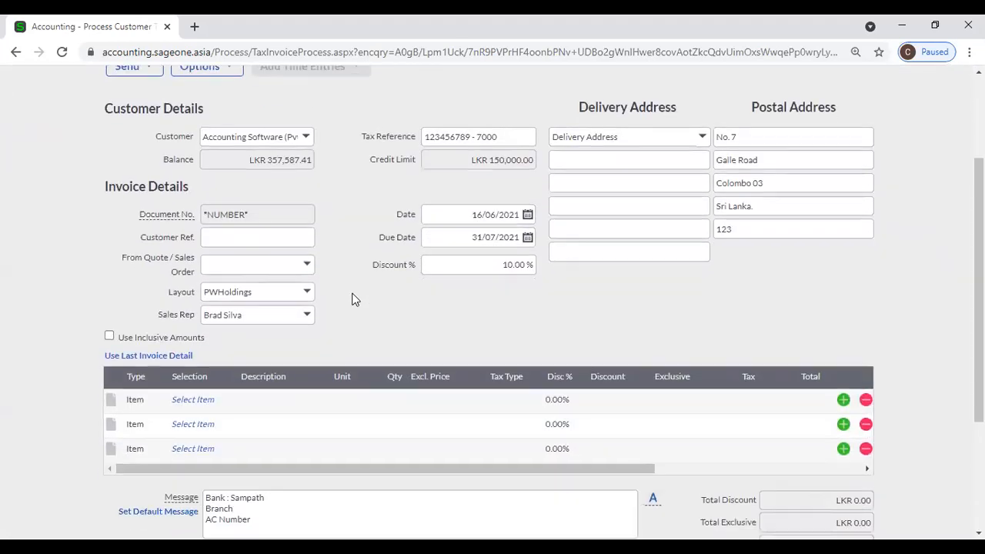
scroll(361, 238, "up", 1)
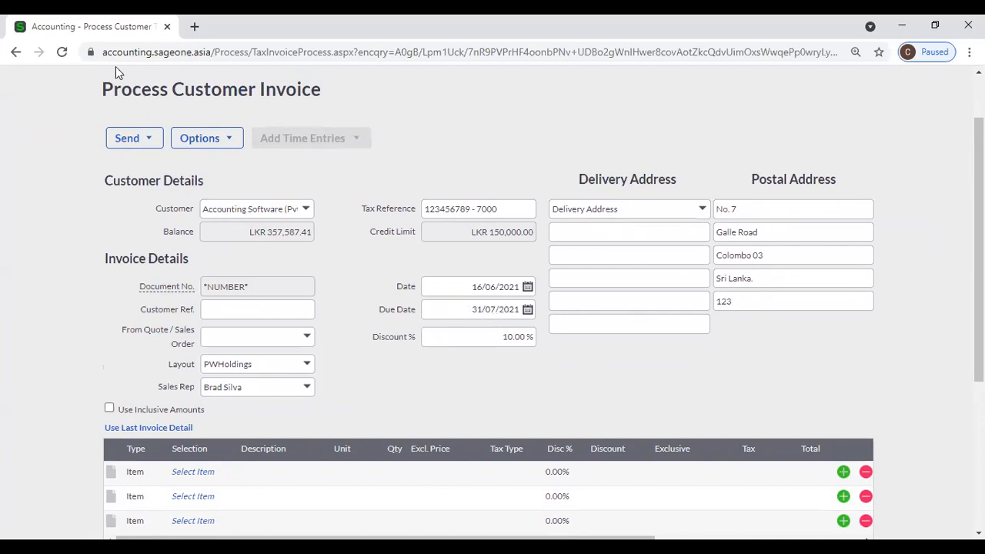
Duplicate the invoice's browser tab and review the blank new-customer form there, including its default settings.
right_click(83, 29)
left_click(117, 129)
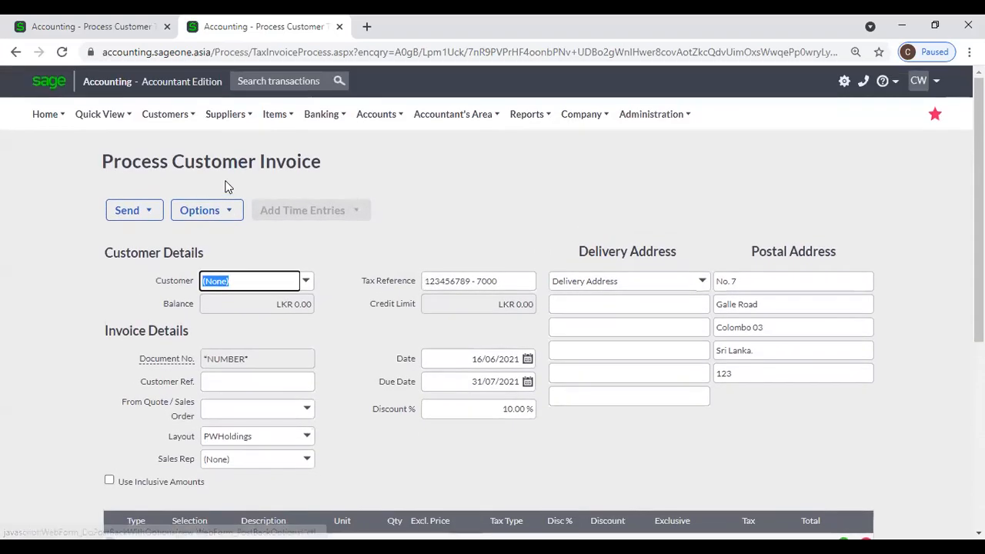
left_click(172, 121)
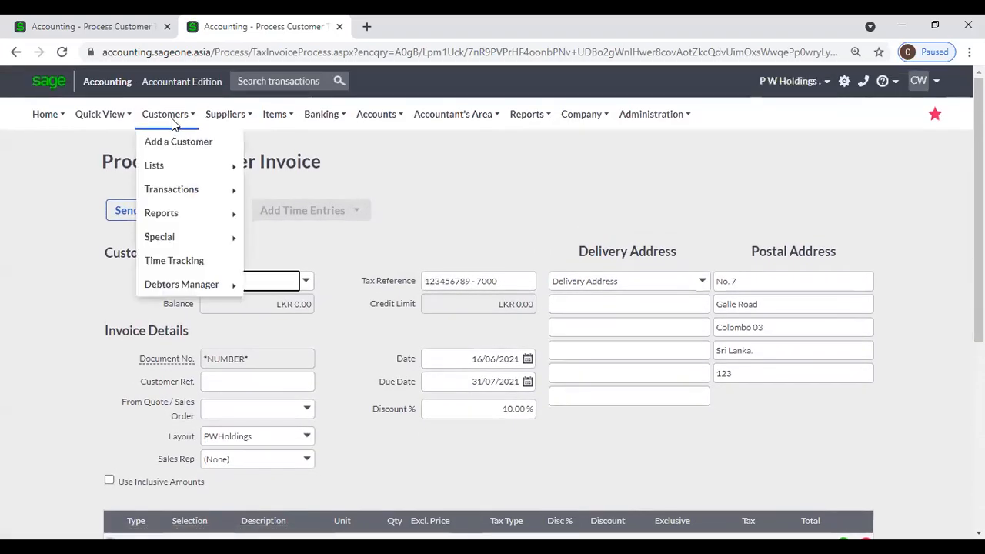
left_click(173, 146)
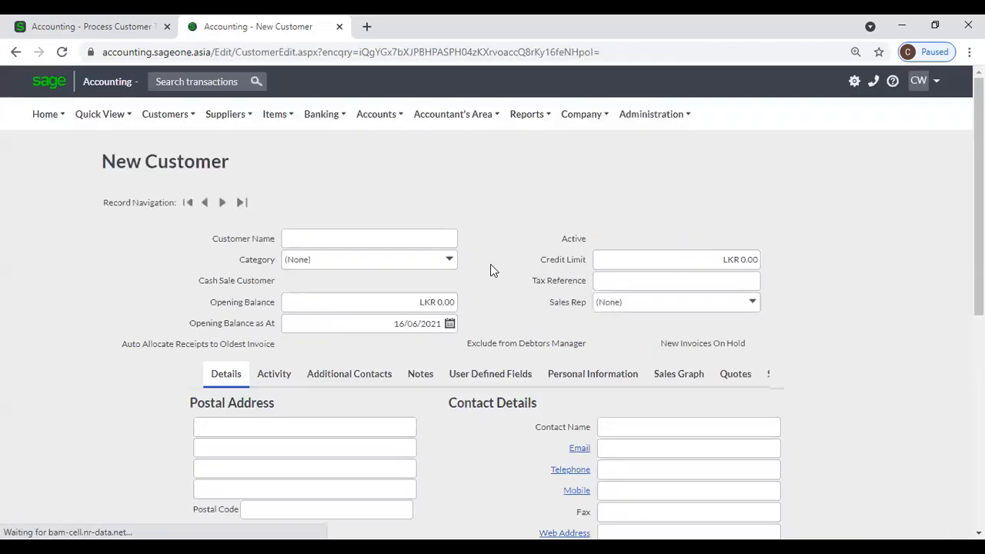
scroll(490, 264, "down", 4)
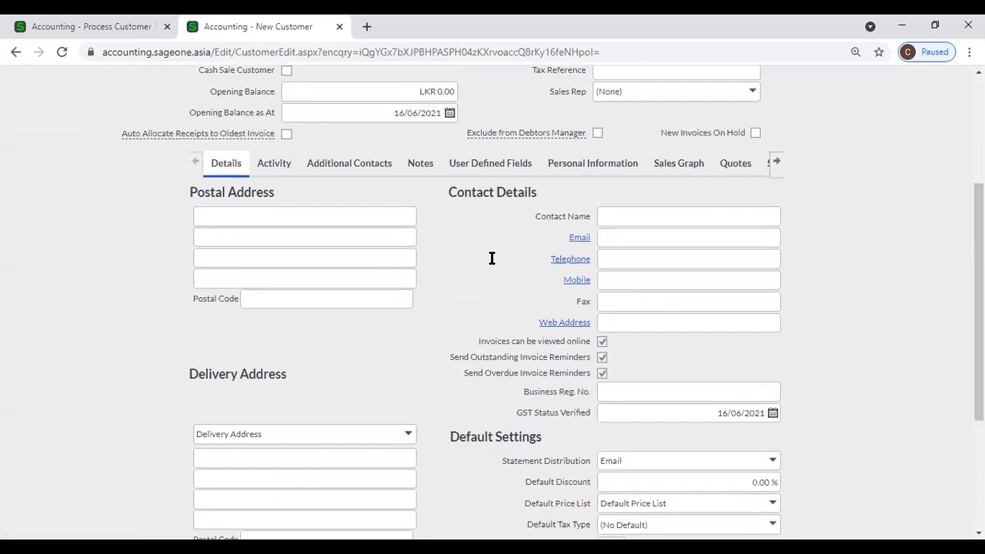
scroll(715, 398, "down", 2)
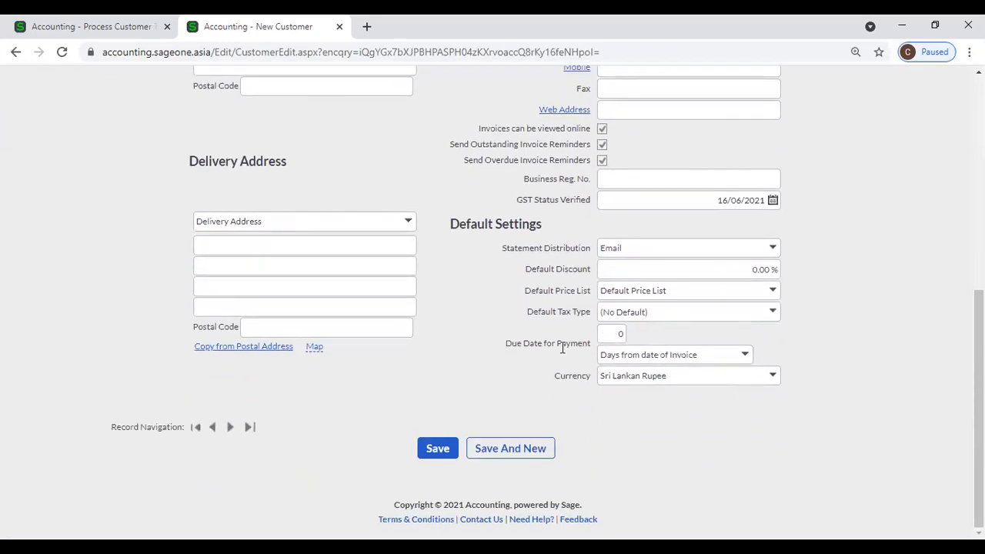
scroll(539, 330, "up", 6)
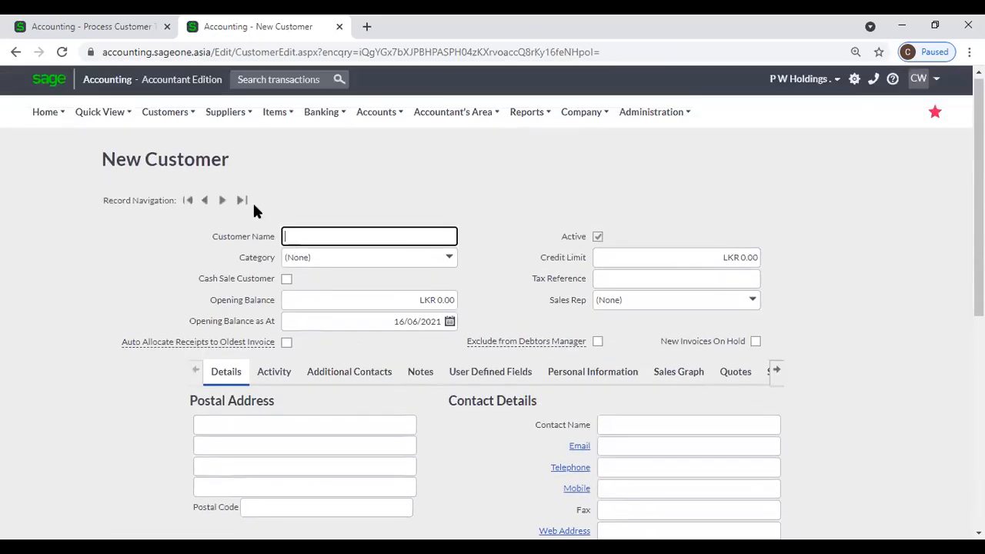
Open the Accounting Software (Pvt) Ltd record from the customer list and check its due date for payment setting.
mouse_move(182, 128)
mouse_move(175, 165)
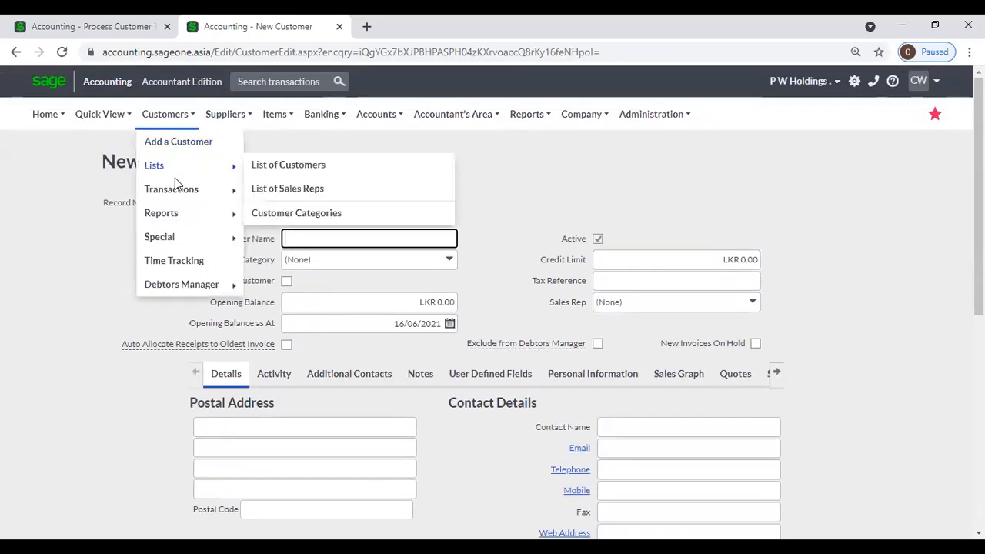
left_click(275, 166)
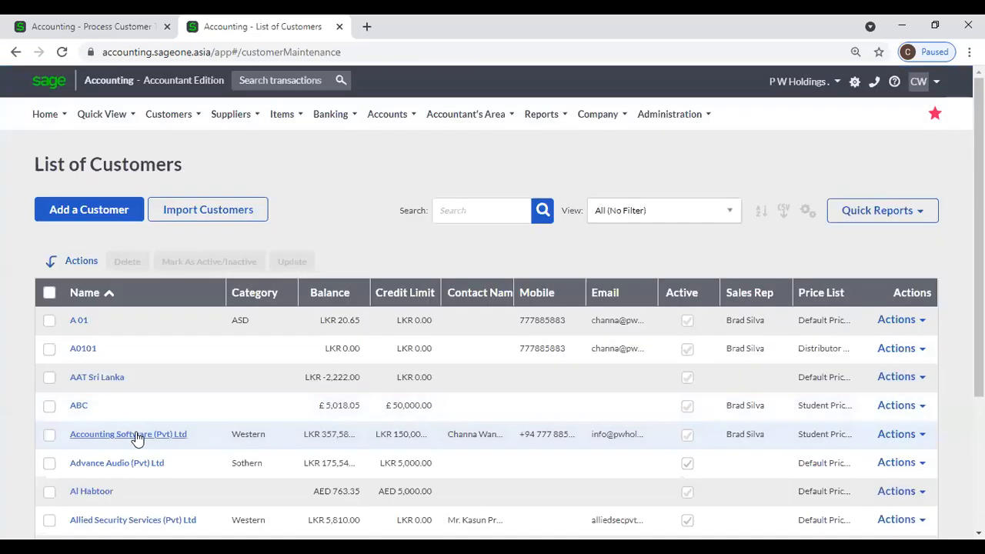
left_click(136, 435)
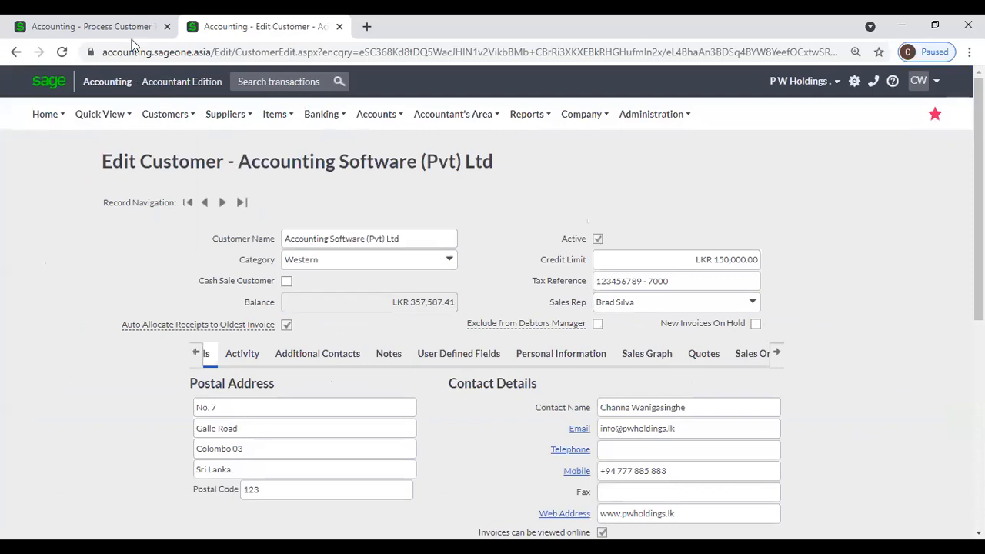
left_click(116, 28)
left_click(231, 27)
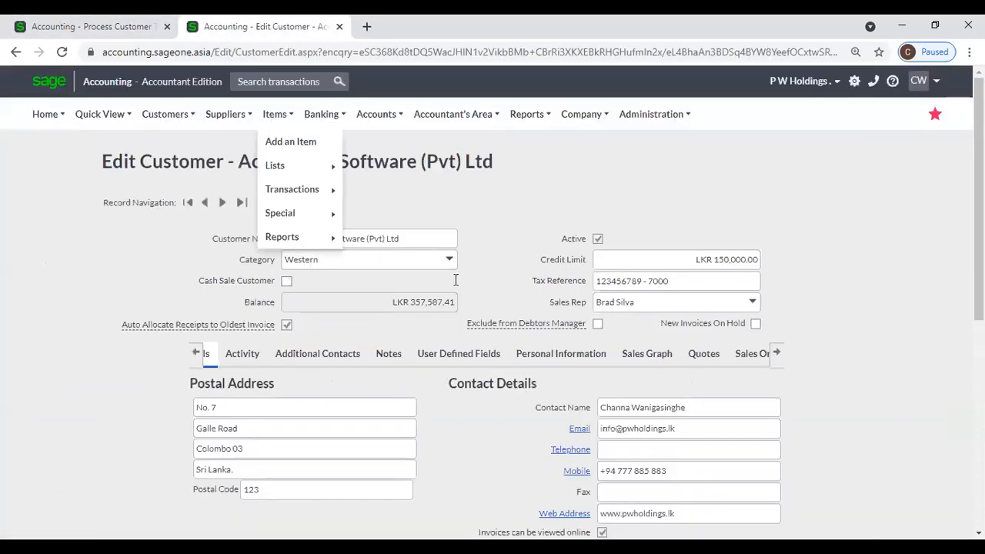
scroll(805, 380, "down", 4)
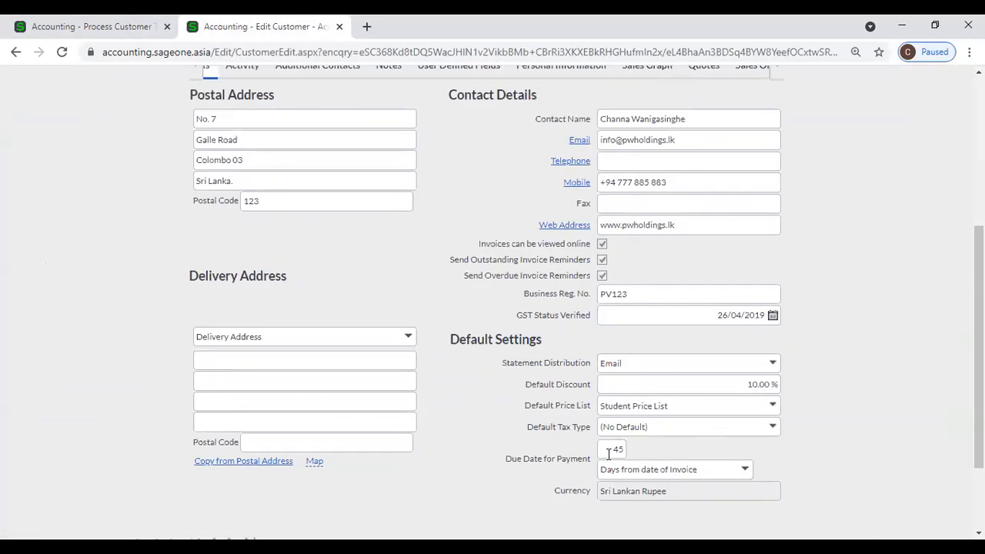
left_click(609, 450)
Return to the customer invoice and examine its date and due date.
left_click(115, 25)
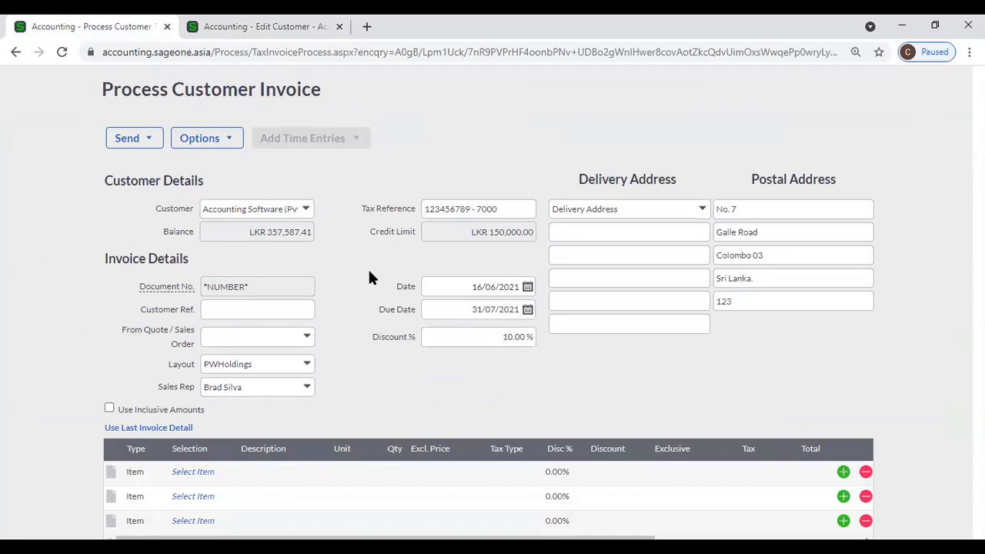
left_click(436, 290)
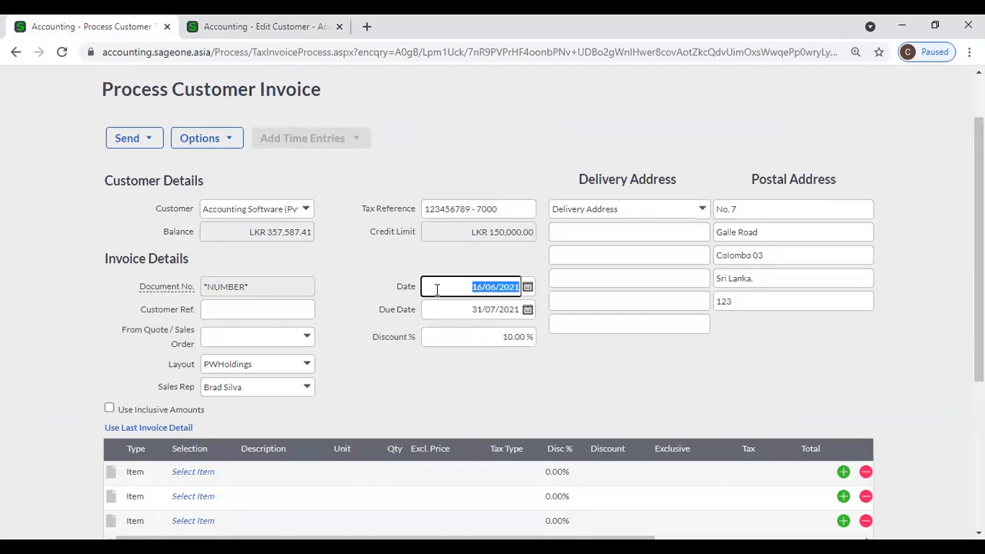
left_click(458, 313)
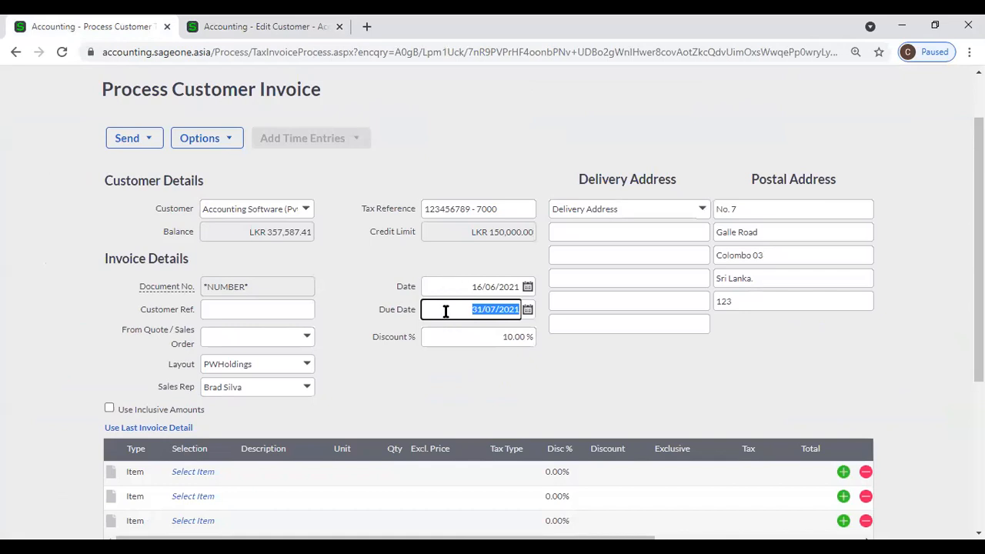
left_click(355, 297)
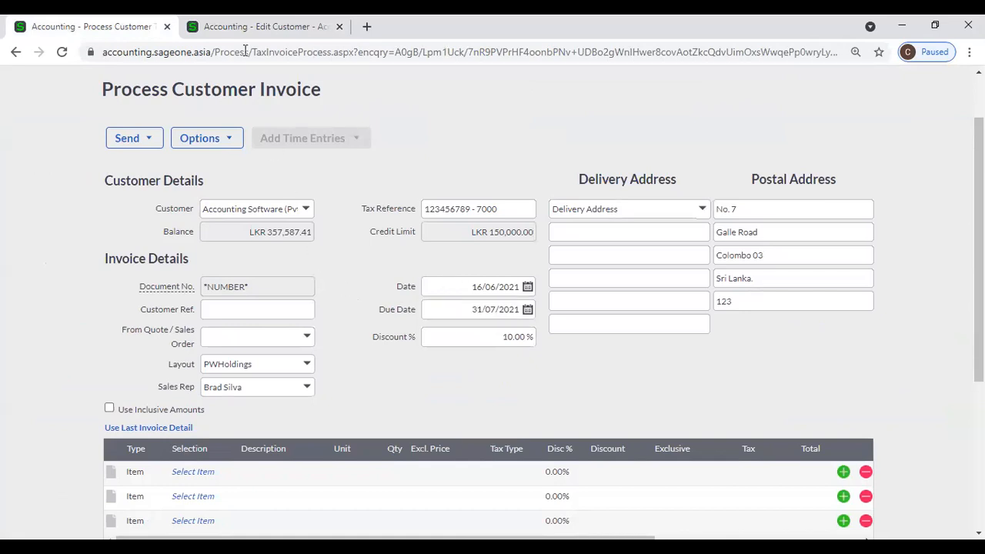
Compare the default discount in the customer's record with the discount percentage on the invoice.
left_click(254, 26)
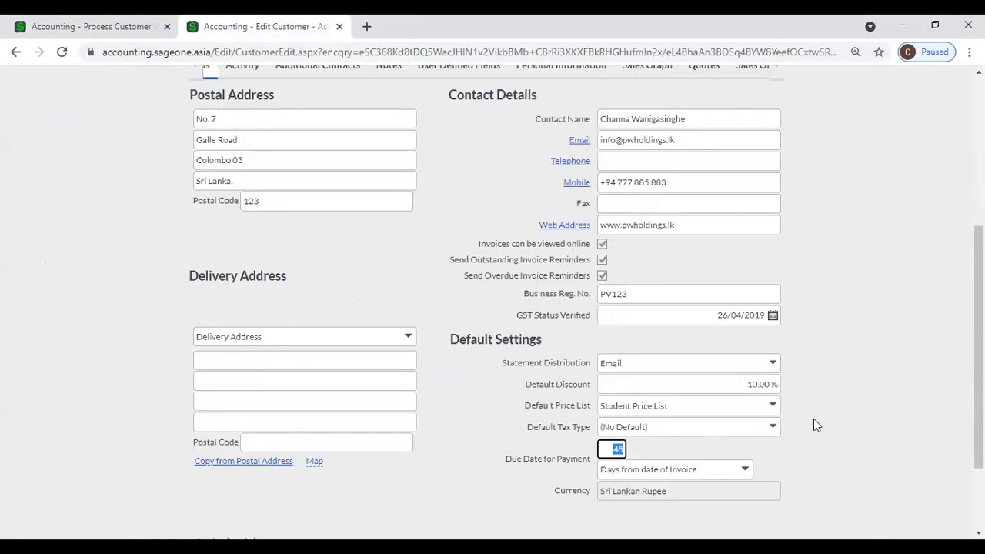
left_click(745, 383)
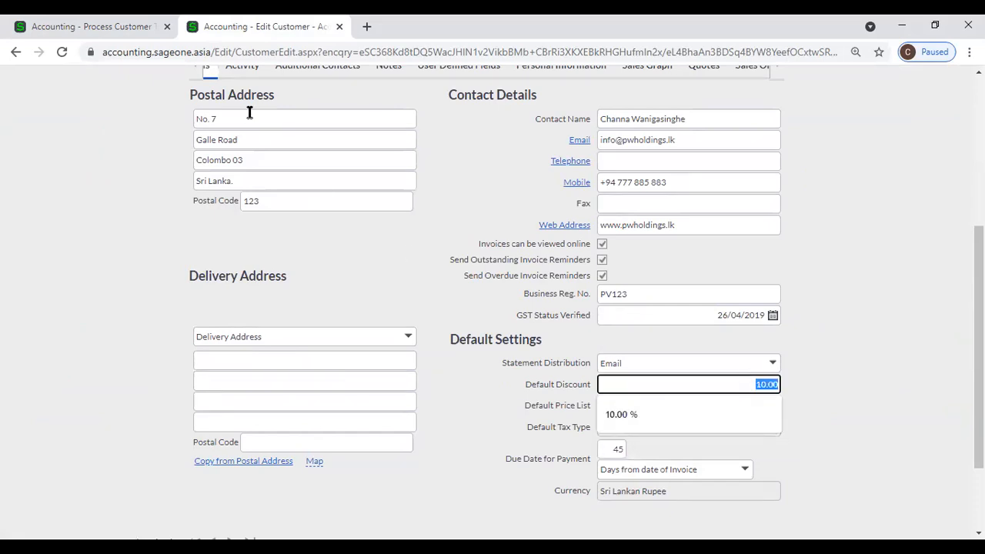
left_click(107, 28)
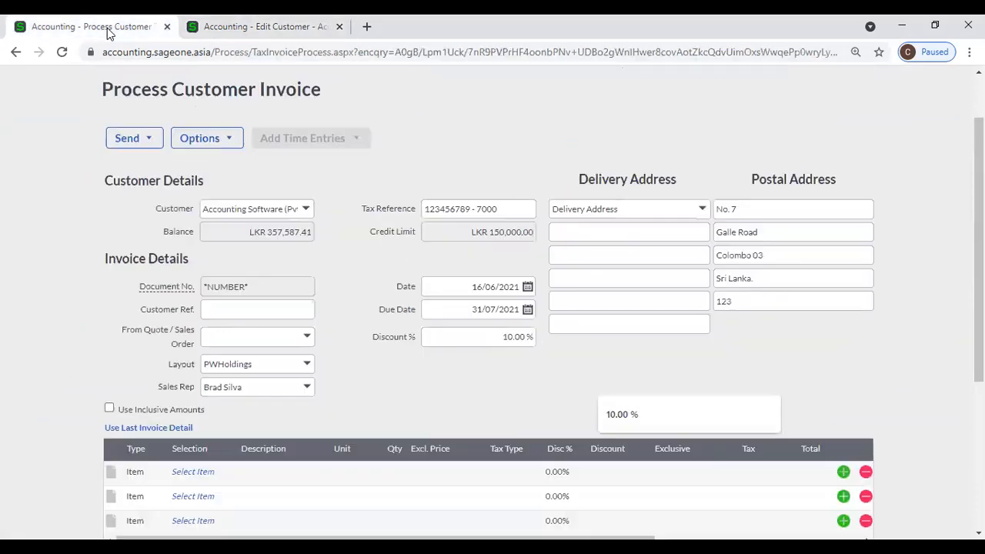
left_click(497, 338)
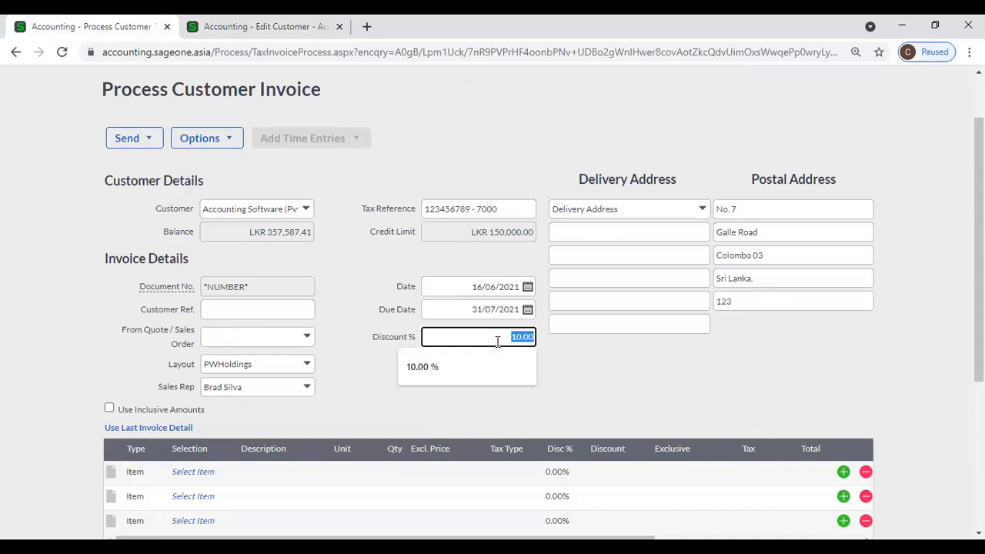
left_click(593, 362)
left_click(484, 336)
left_click(603, 361)
Clear the invoice's discount percentage to 0.00 %.
left_click(517, 339)
key("BackSpace")
left_click(515, 406)
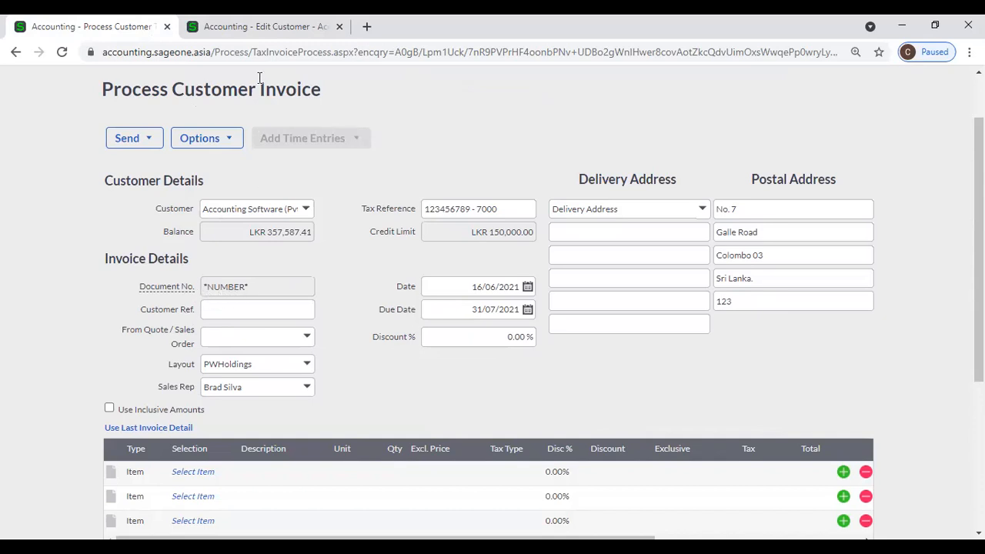
Display the Document Numbers section of the company settings in the second browser tab.
left_click(257, 26)
scroll(484, 197, "up", 5)
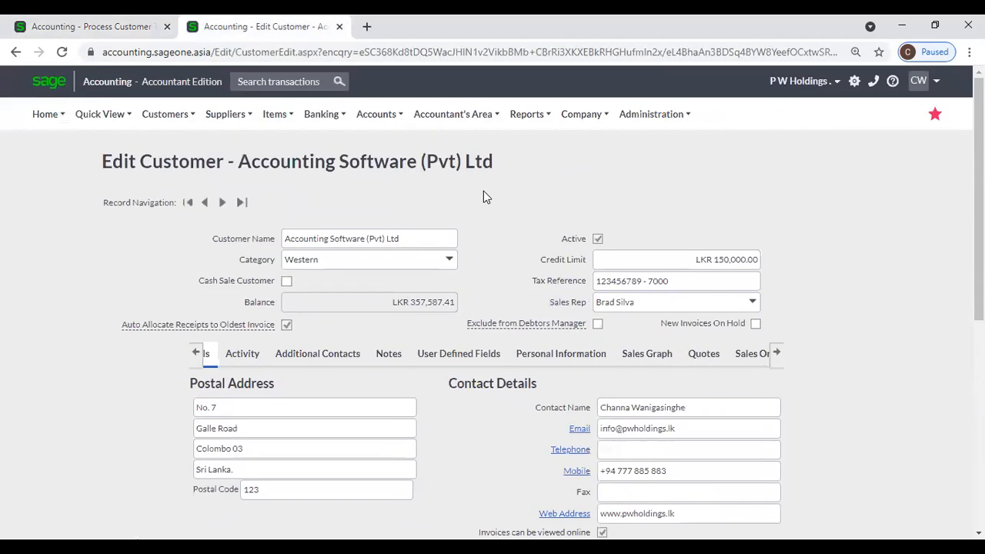
left_click(581, 113)
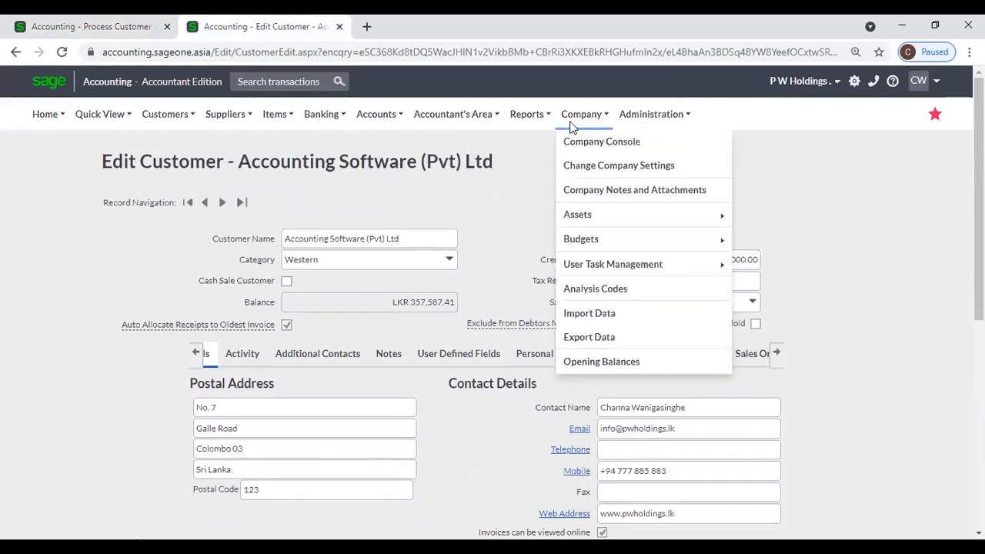
left_click(591, 175)
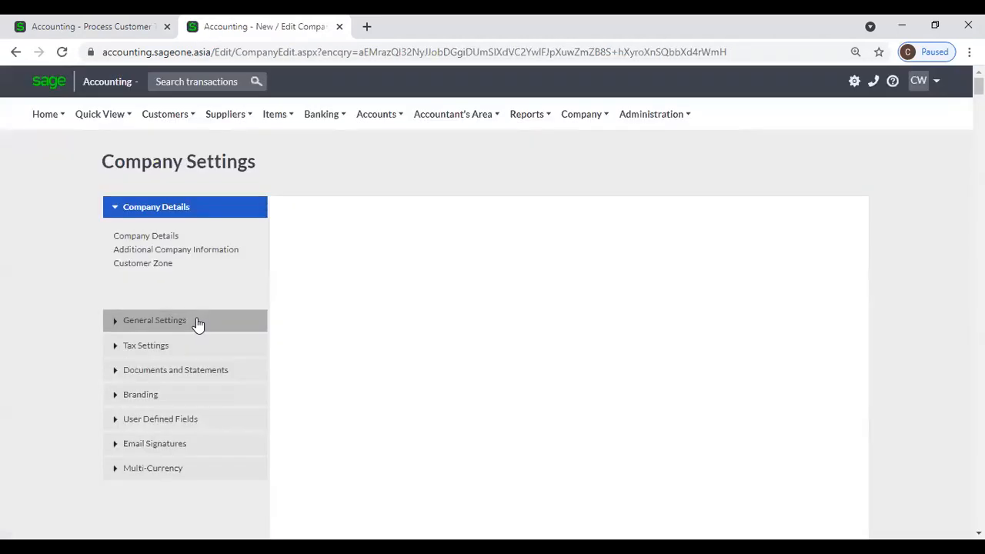
left_click(199, 324)
left_click(192, 410)
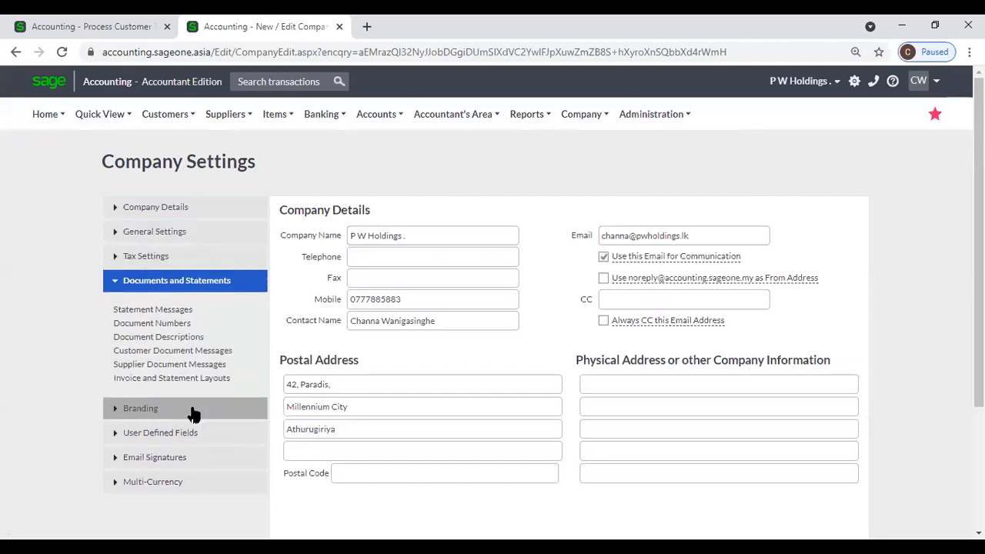
left_click(154, 324)
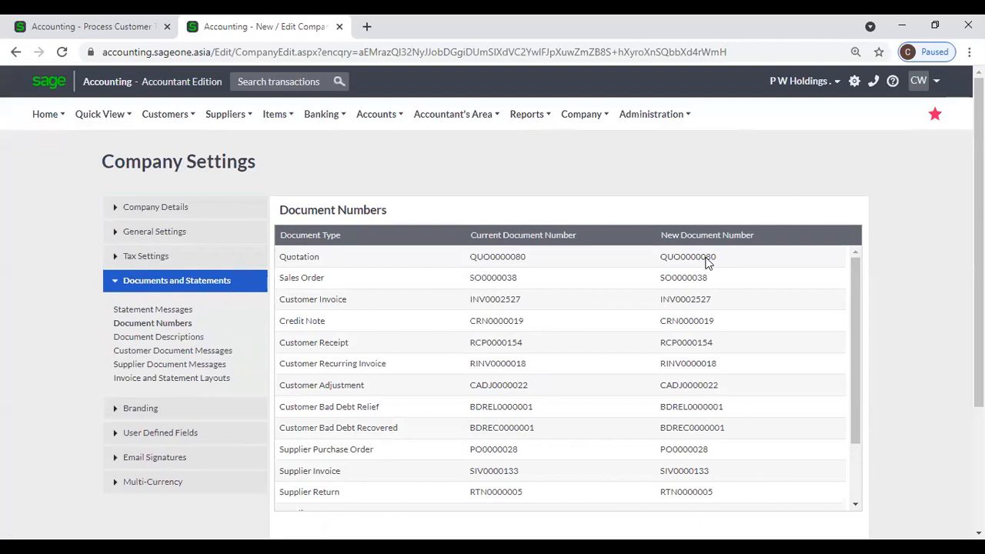
Open the Customer Invoice's new document number for editing in the company settings, and go back to the customer invoice.
left_click(722, 303)
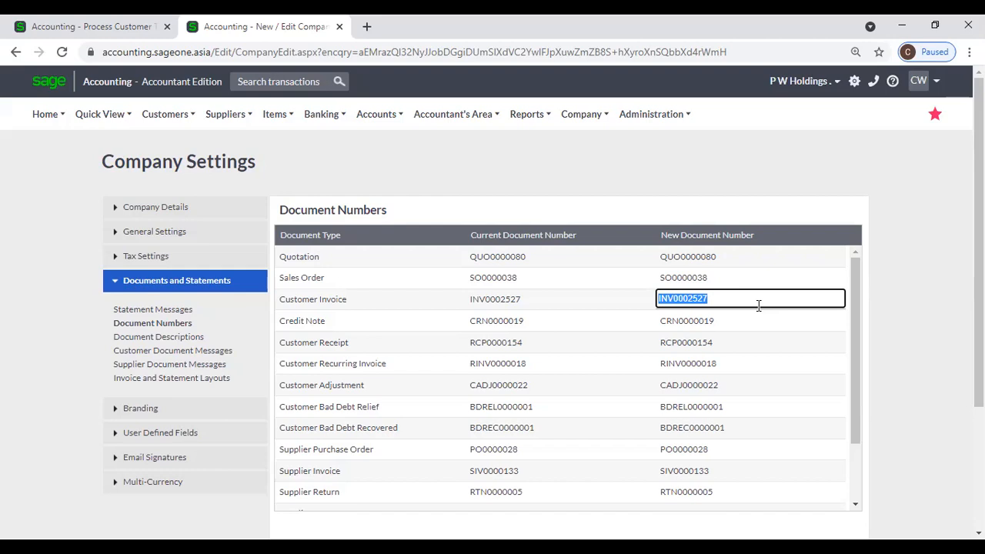
left_click(771, 302)
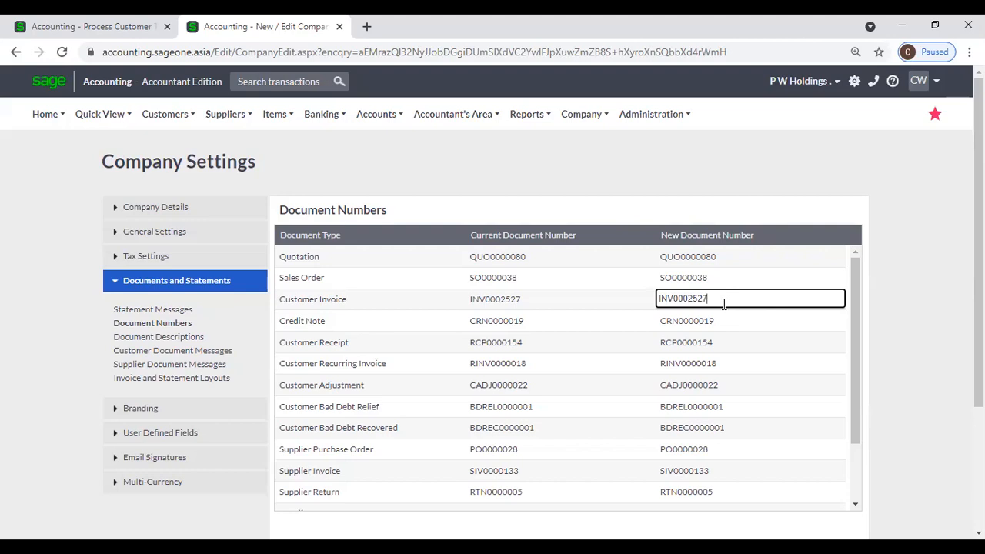
left_click(123, 28)
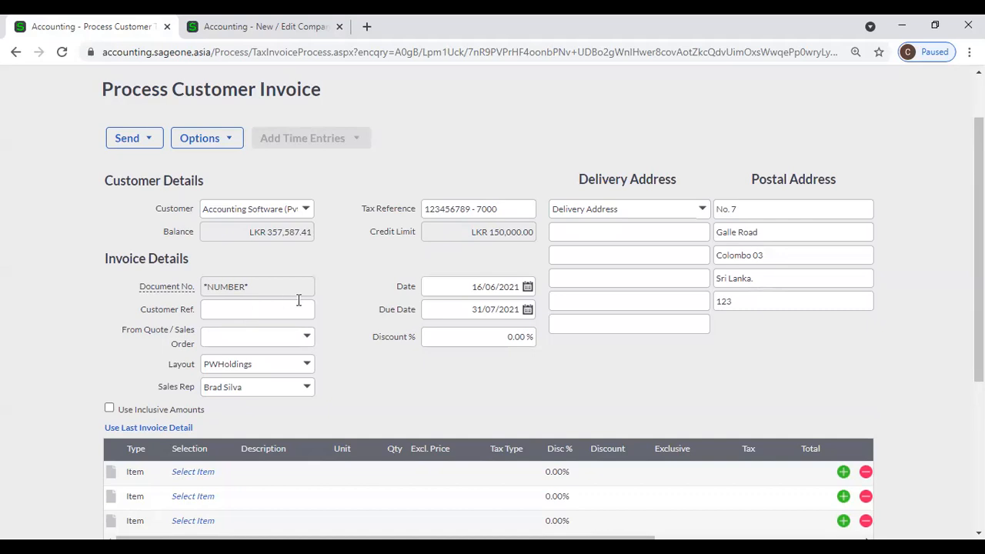
Look over the customer reference suggestions and the available sales reps on the customer invoice.
left_click(274, 311)
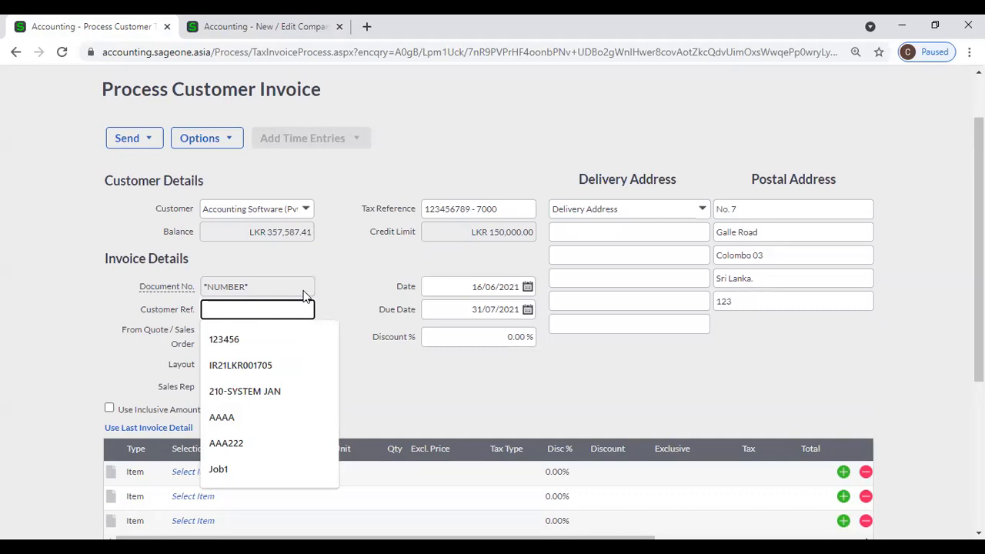
left_click(361, 271)
scroll(358, 341, "down", 2)
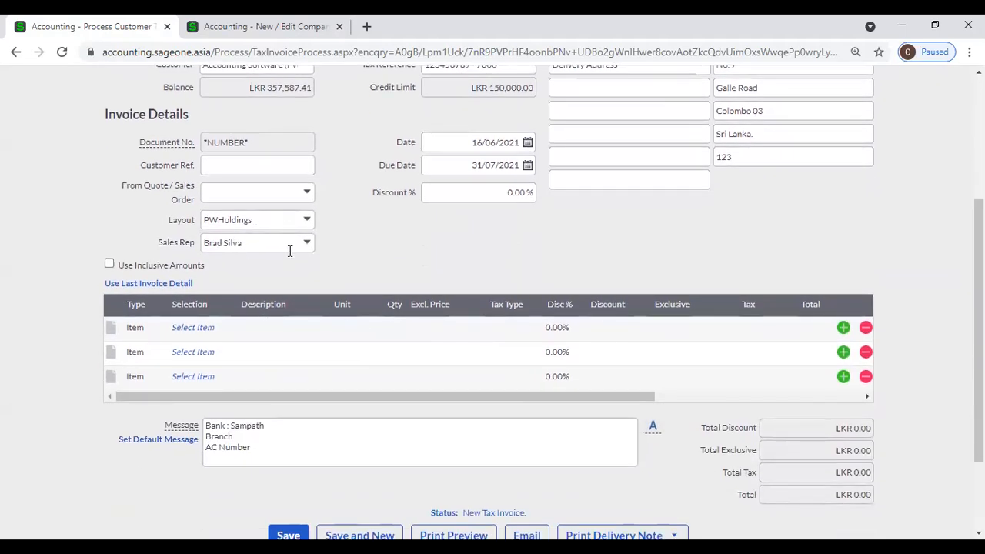
scroll(388, 255, "up", 1)
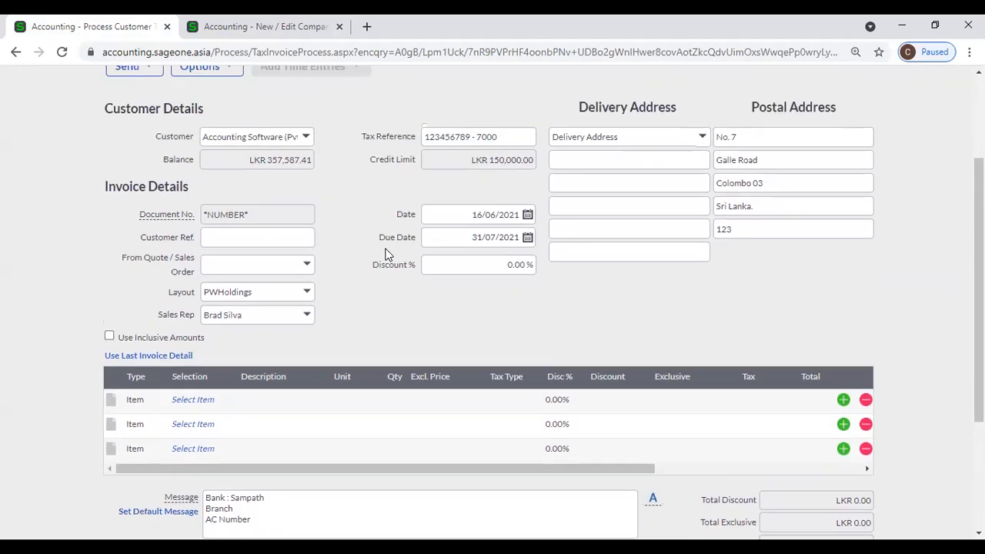
left_click(306, 317)
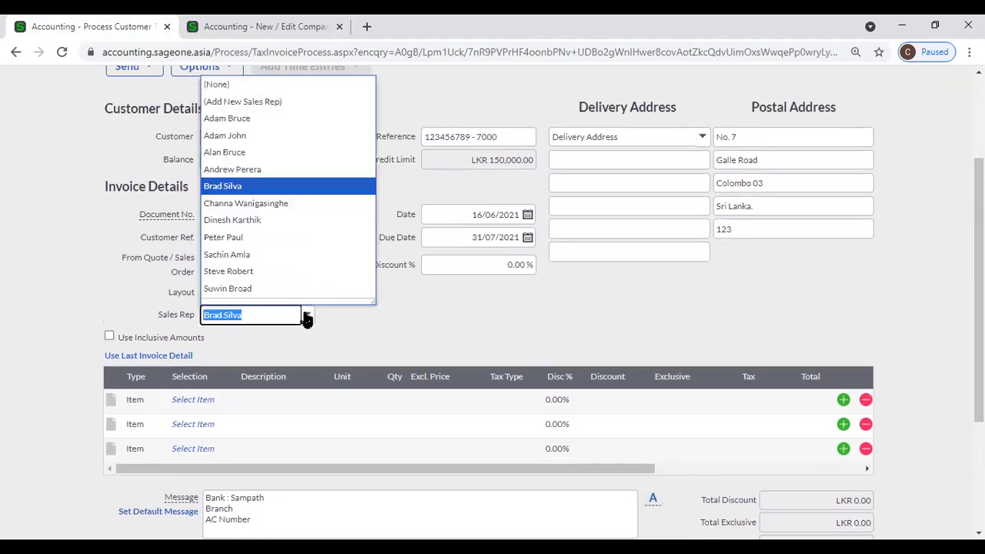
left_click(376, 330)
Open a blank new customer record in the second browser tab, check its Sales Rep field, and return to the invoice.
left_click(183, 28)
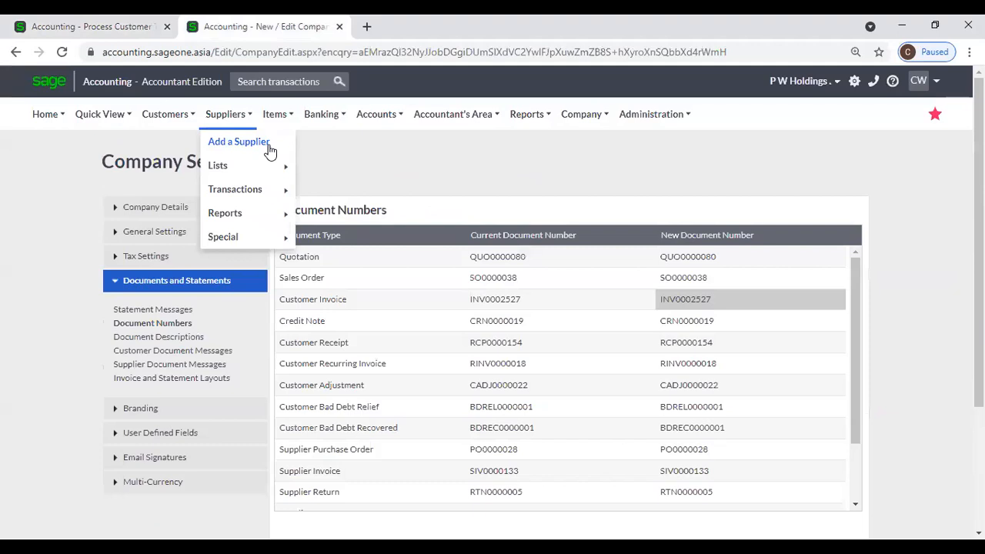
mouse_move(165, 116)
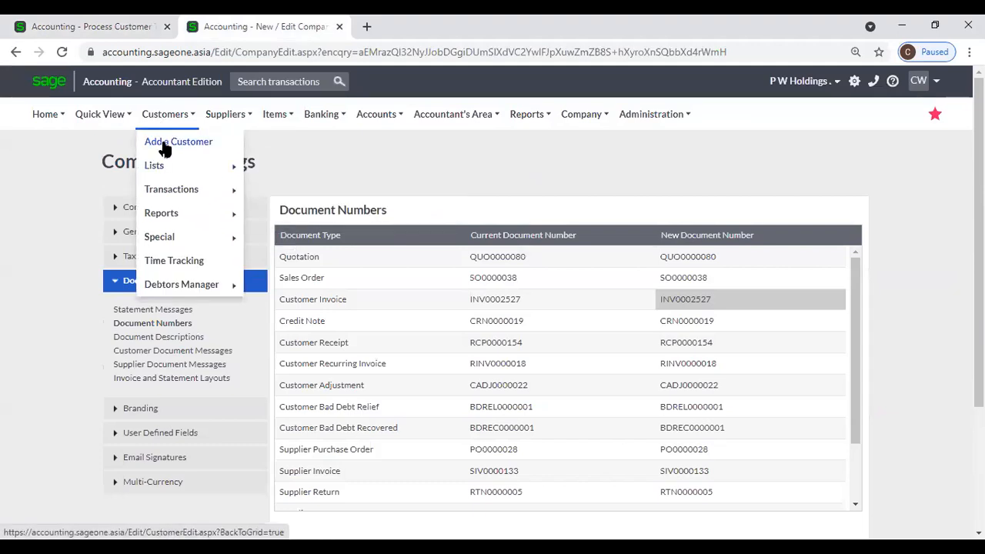
left_click(164, 142)
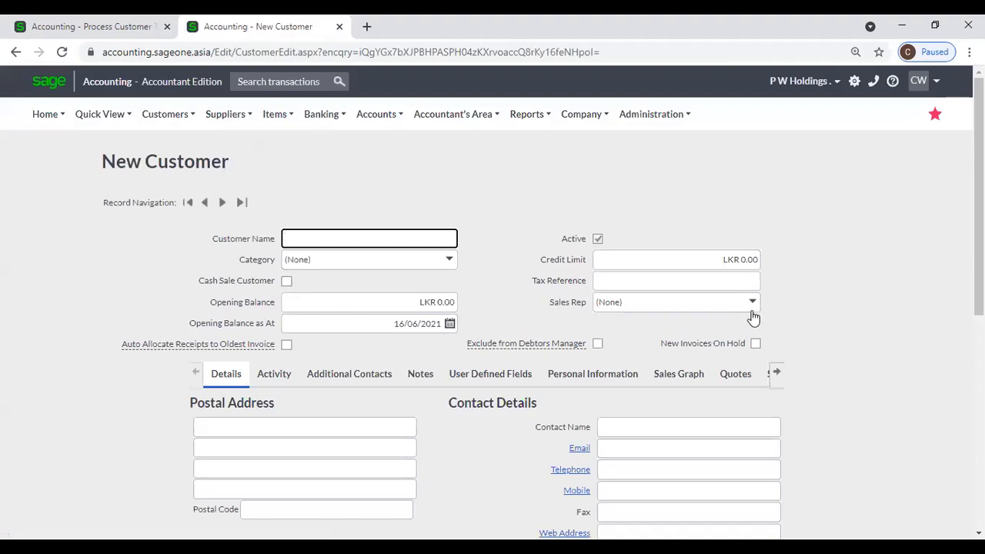
left_click(747, 303)
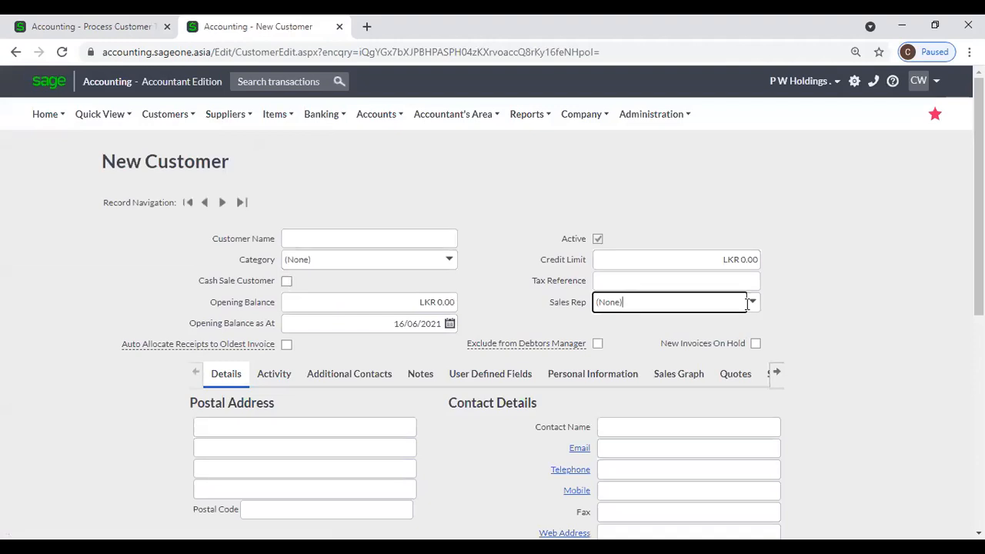
left_click(753, 303)
left_click(798, 291)
mouse_move(331, 122)
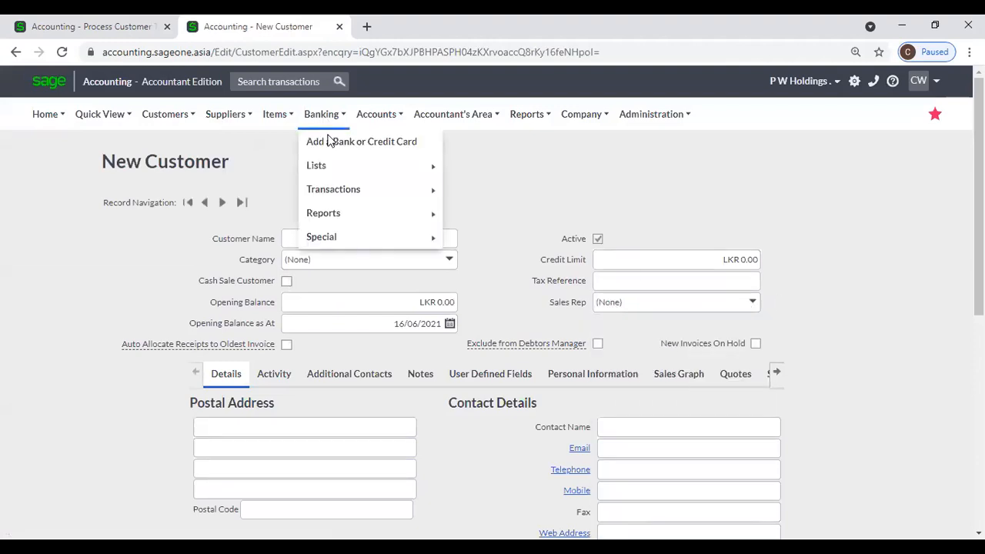
left_click(100, 27)
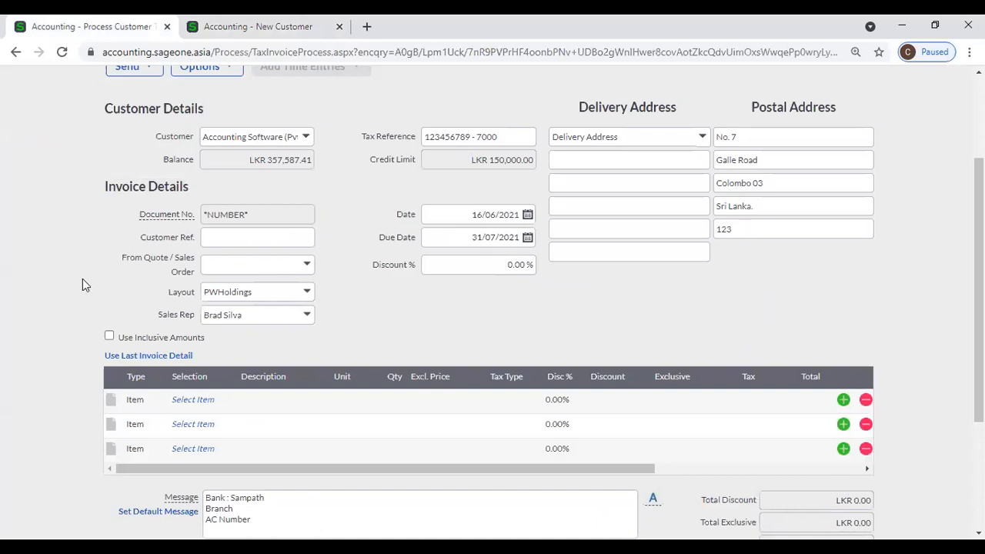
scroll(82, 284, "up", 2)
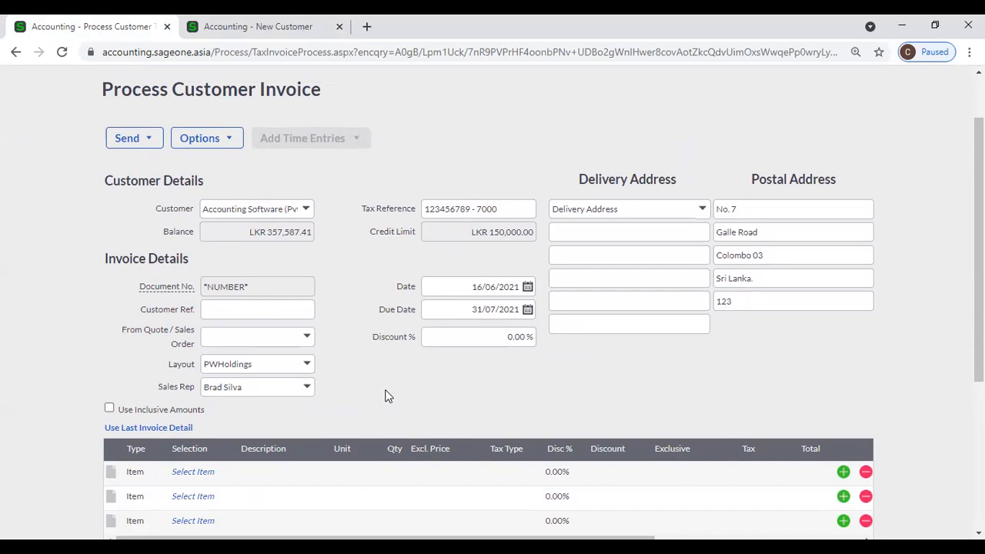
left_click(255, 35)
mouse_move(253, 187)
mouse_move(168, 116)
mouse_move(185, 198)
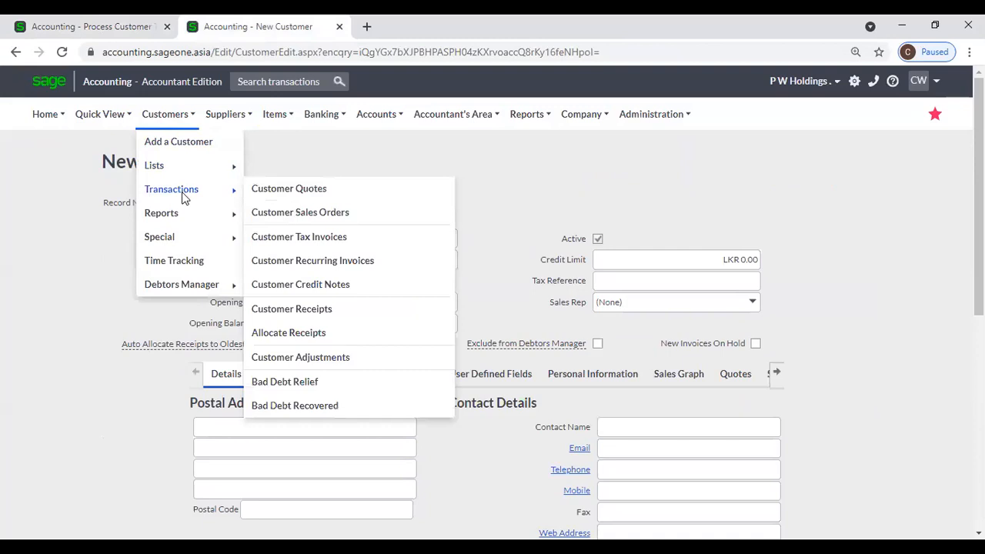
left_click(81, 27)
left_click(206, 138)
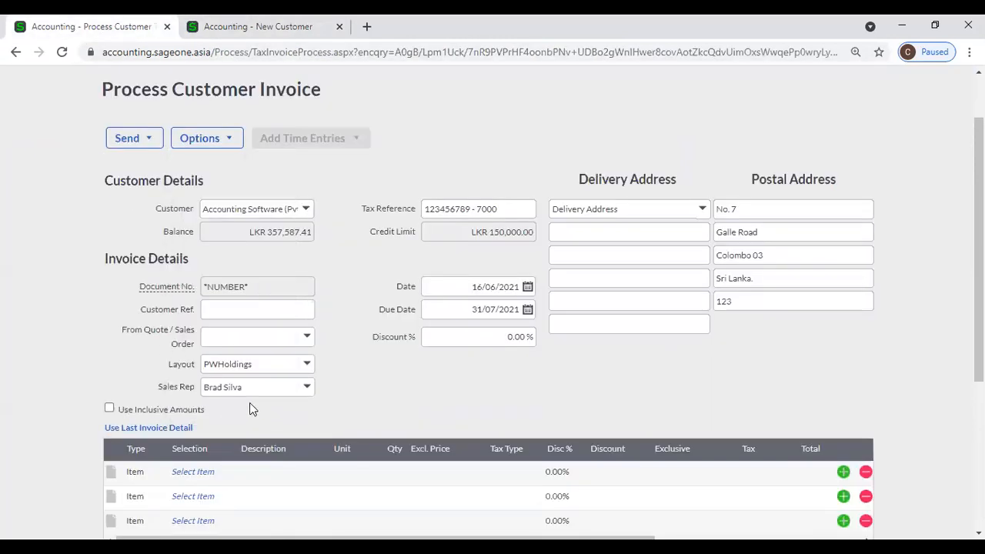
Open the filter options of the Sales by Sales Rep customer report in the second browser tab.
left_click(223, 26)
mouse_move(164, 114)
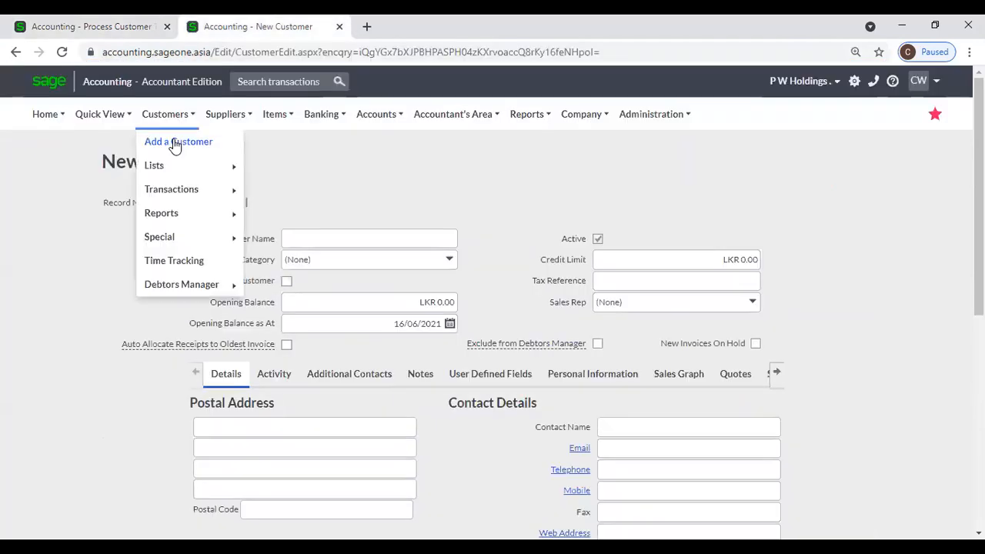
mouse_move(165, 216)
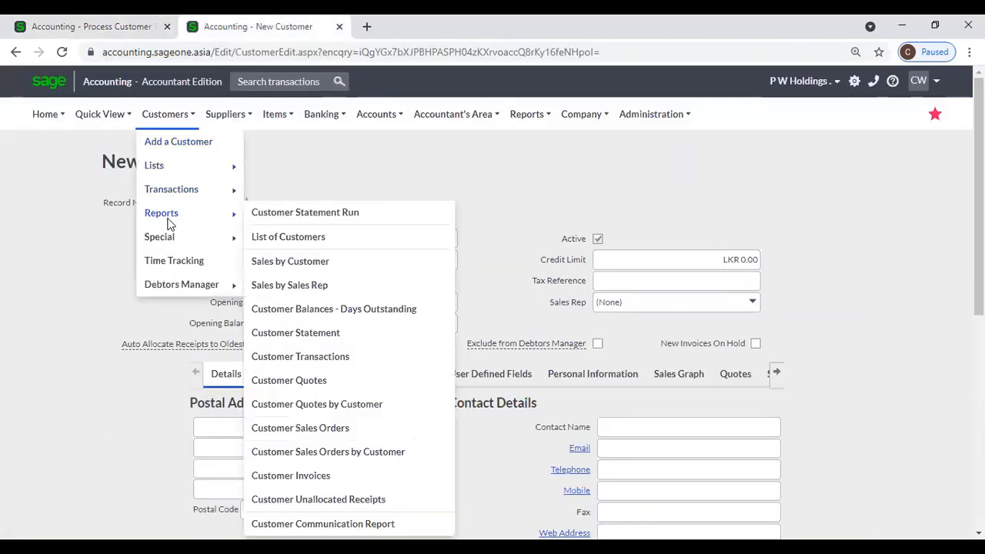
left_click(320, 286)
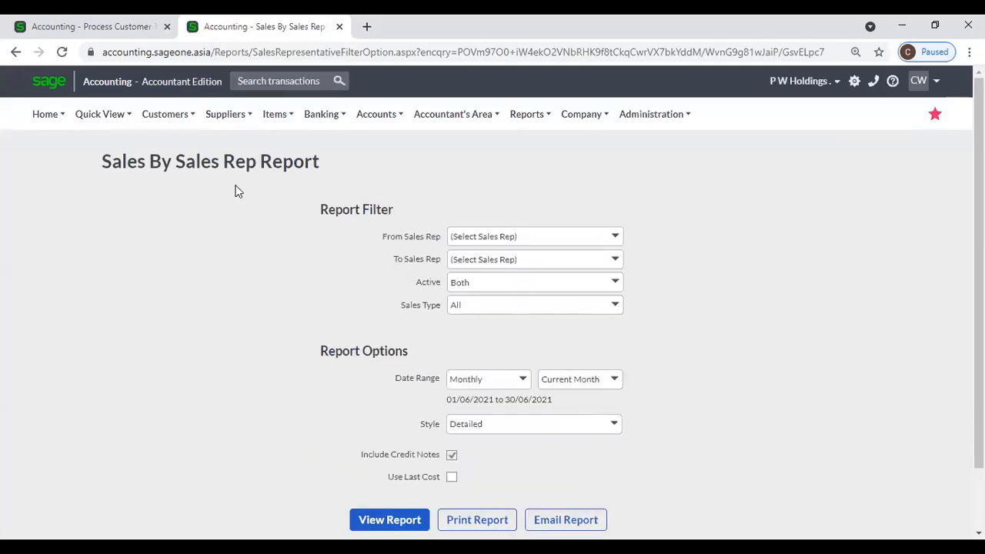
scroll(724, 377, "down", 1)
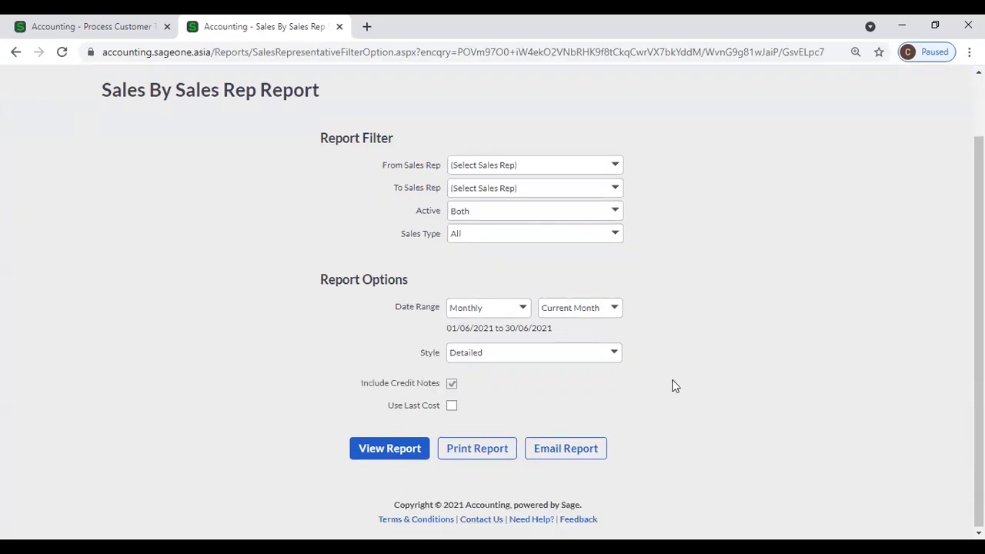
Set the Sales by Sales Rep report's date range to Yearly and view the report through to its grand total.
left_click(520, 308)
scroll(484, 194, "down", 1)
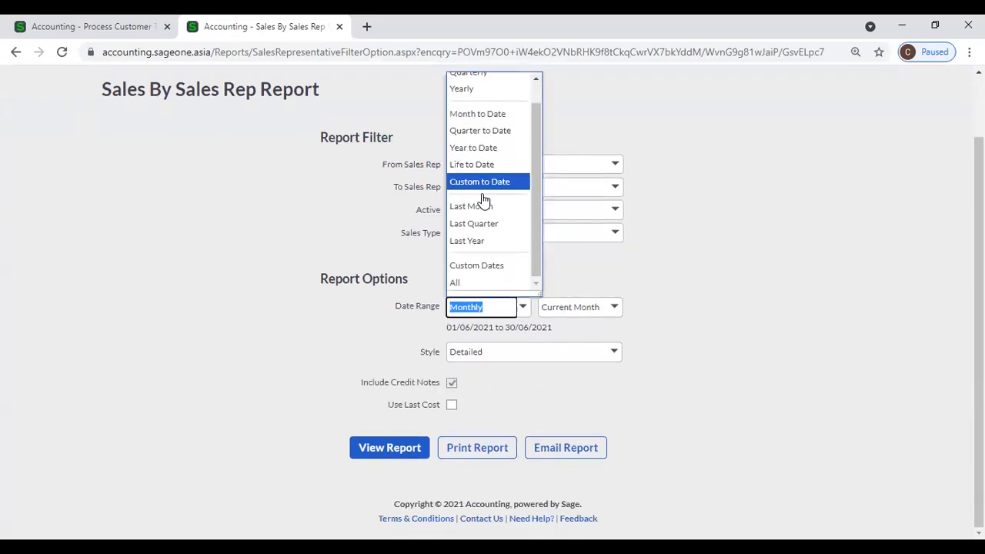
left_click(477, 89)
left_click(377, 449)
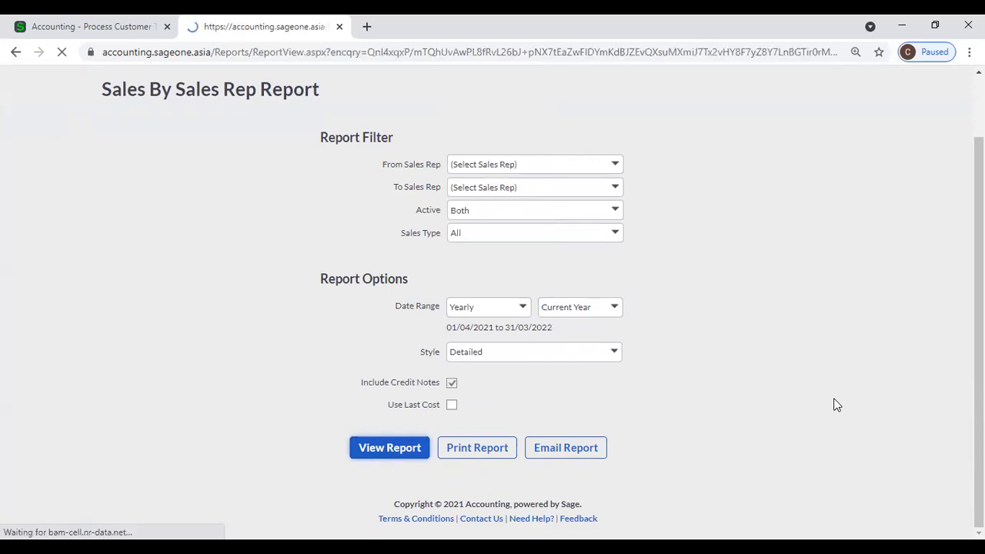
scroll(819, 395, "down", 3)
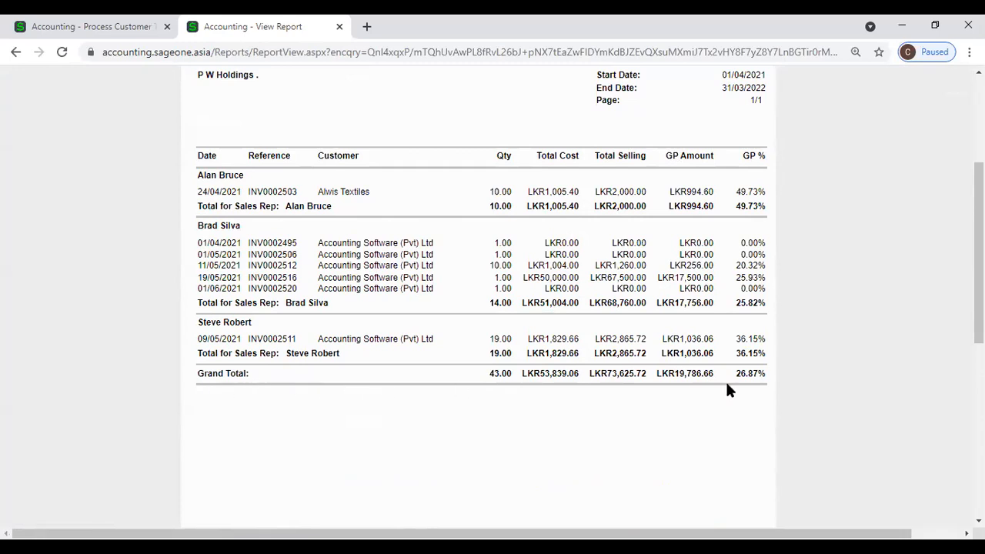
left_click(91, 26)
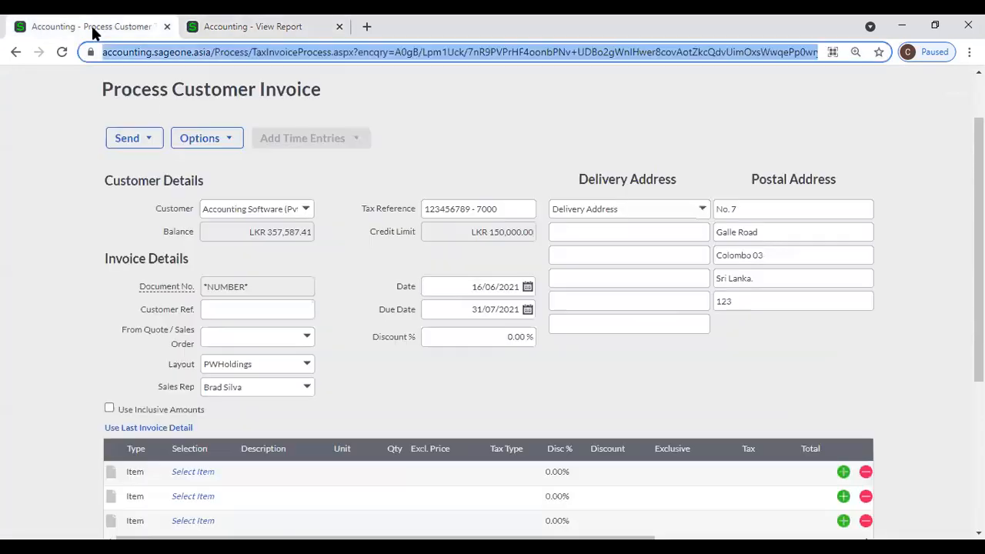
left_click(445, 389)
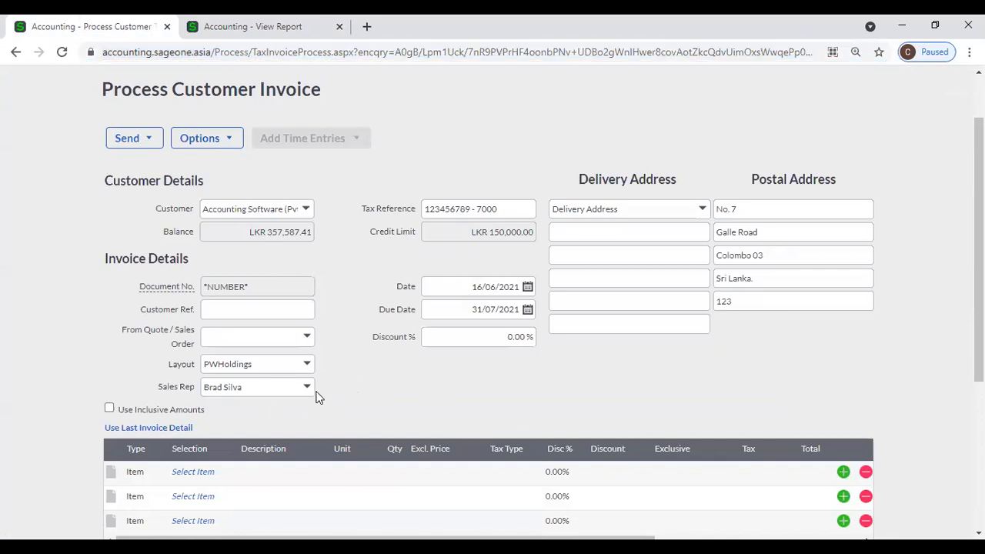
scroll(386, 399, "down", 2)
left_click(193, 401)
left_click(228, 400)
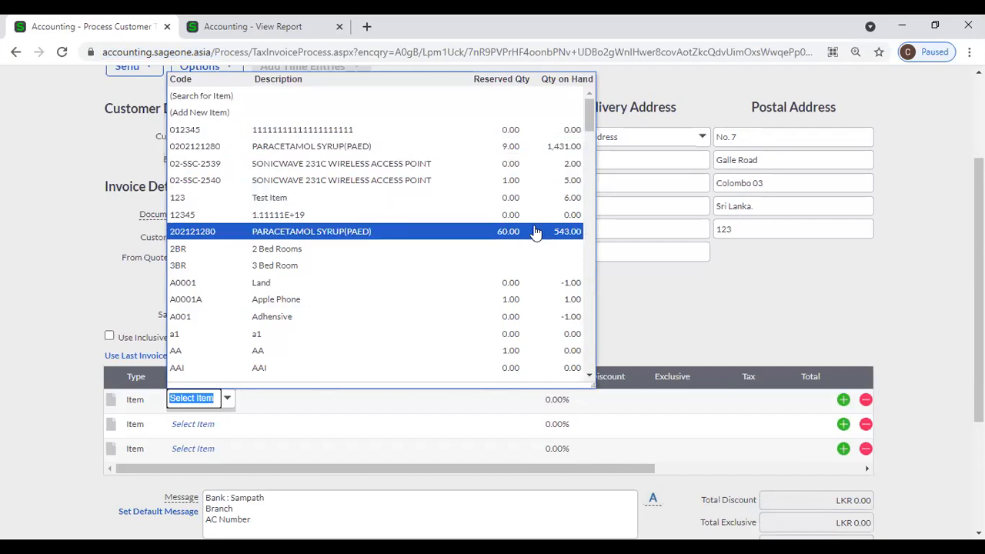
left_click(537, 146)
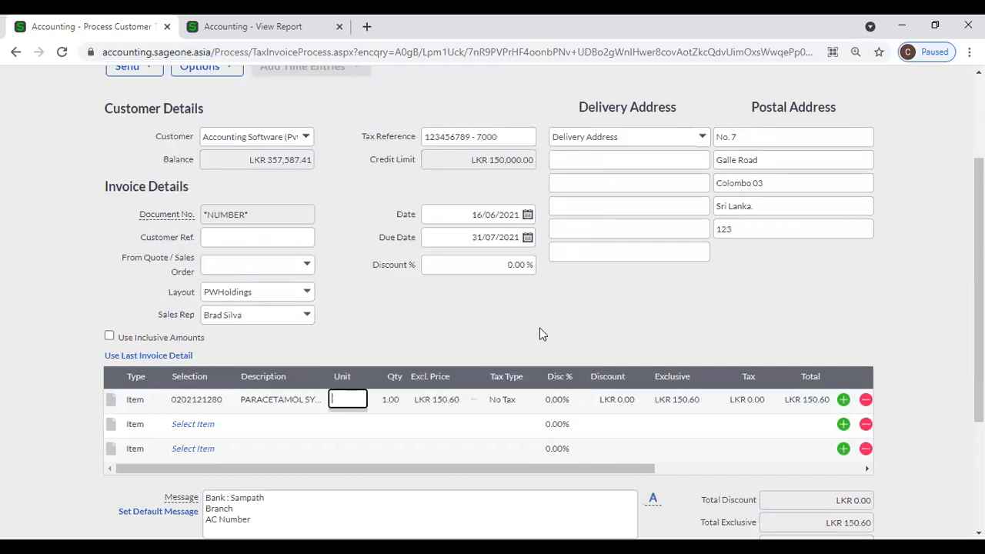
Set the paracetamol syrup line's quantity to 10 and its exclusive price to LKR 150.
key("Tab")
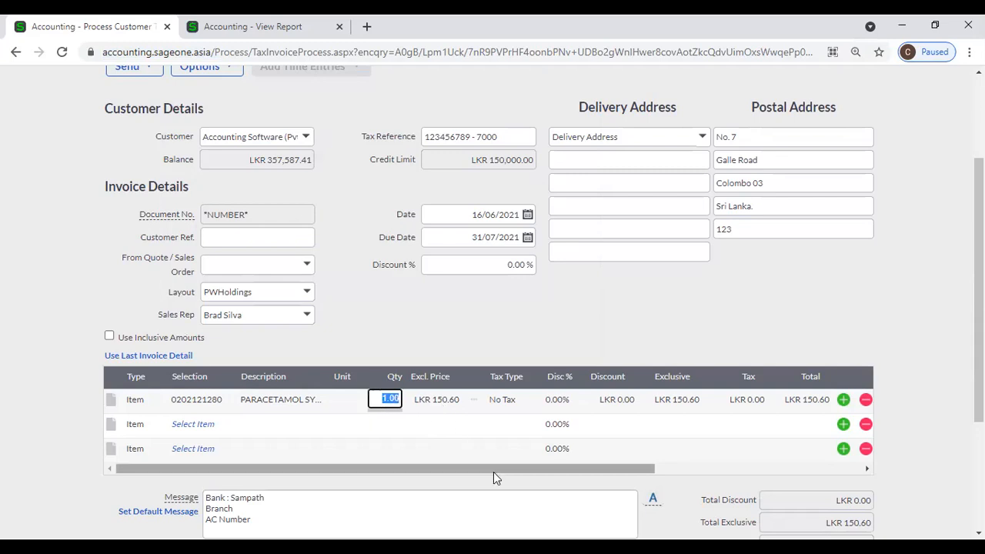
type("10")
key("Tab")
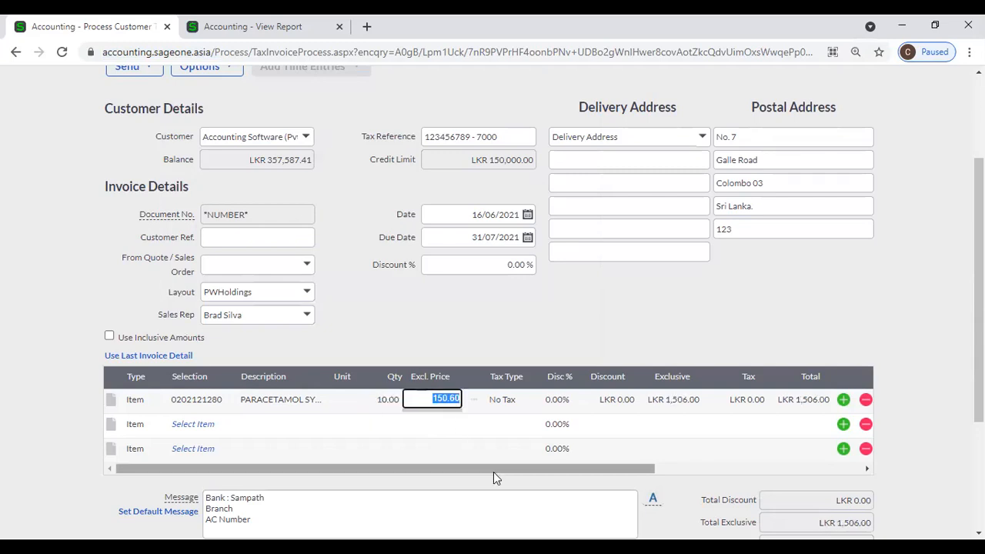
key("BackSpace")
type("150")
key("Tab")
Review the invoice totals and list the available departments for the paracetamol syrup line.
scroll(493, 477, "down", 1)
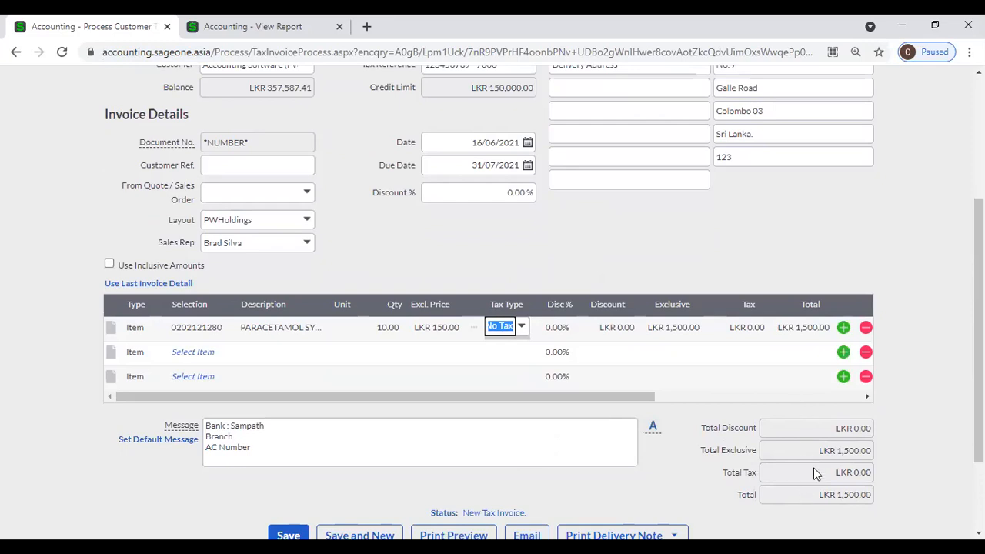
scroll(545, 451, "down", 1)
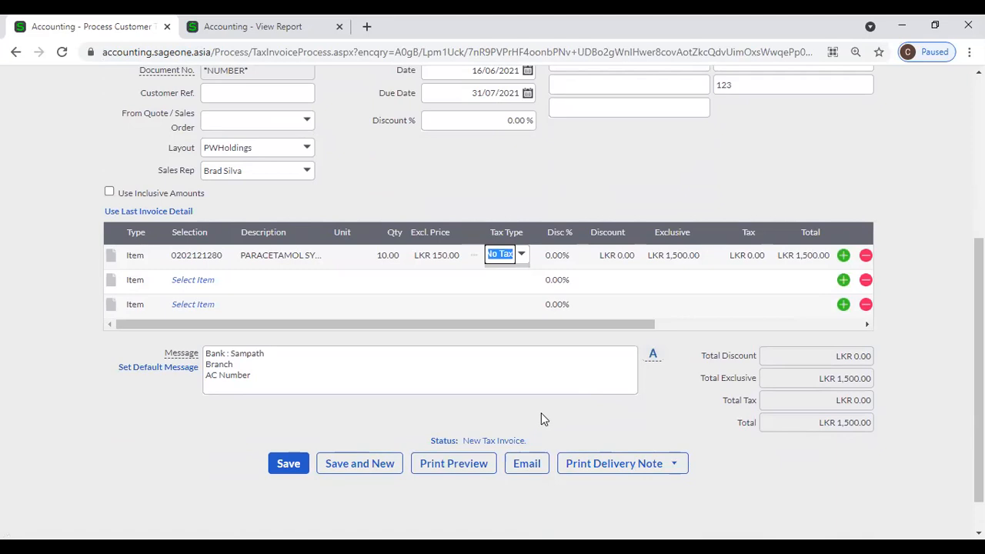
scroll(541, 414, "up", 1)
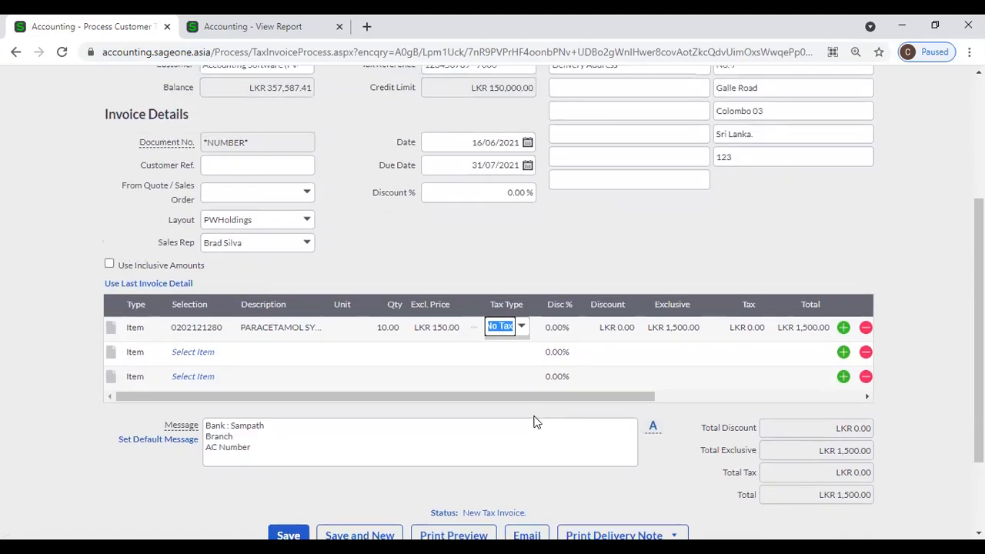
left_click_drag(553, 397, 749, 397)
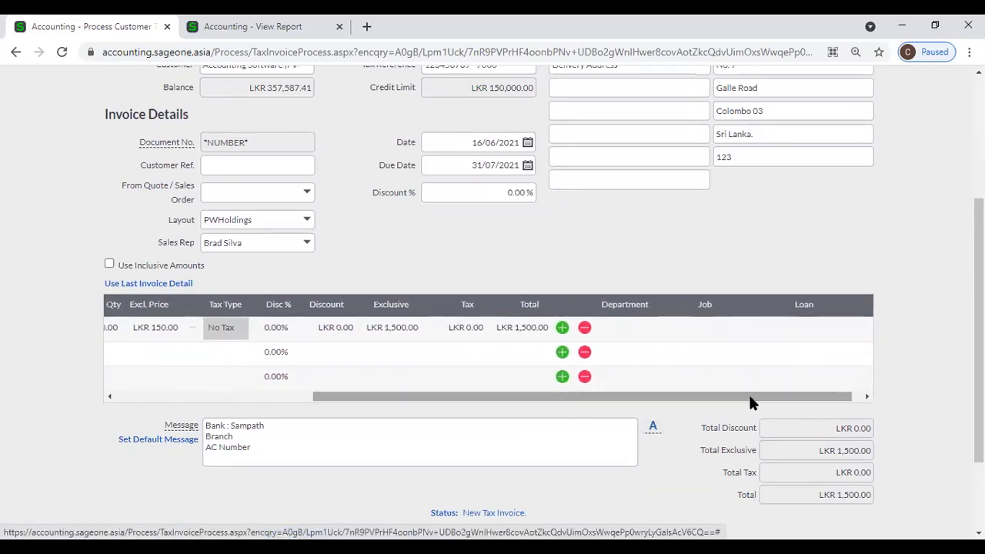
left_click(636, 331)
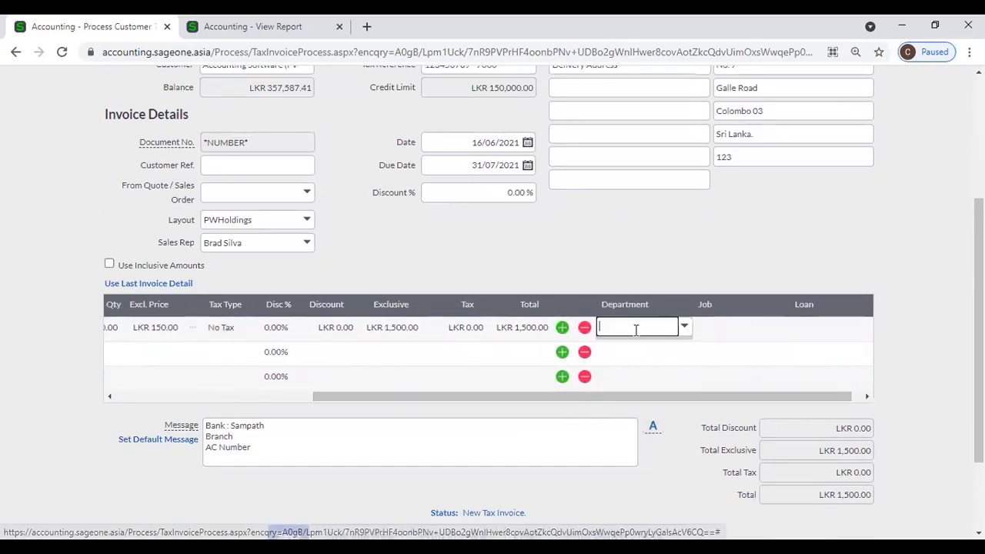
left_click(685, 329)
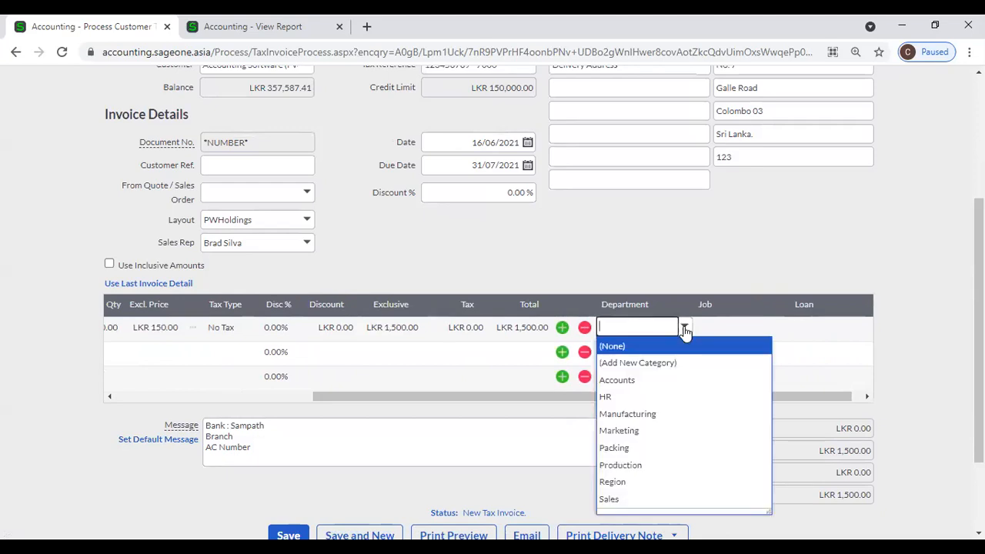
Assign the job Matara to the paracetamol syrup line of the invoice.
left_click(799, 332)
left_click(764, 339)
left_click(768, 330)
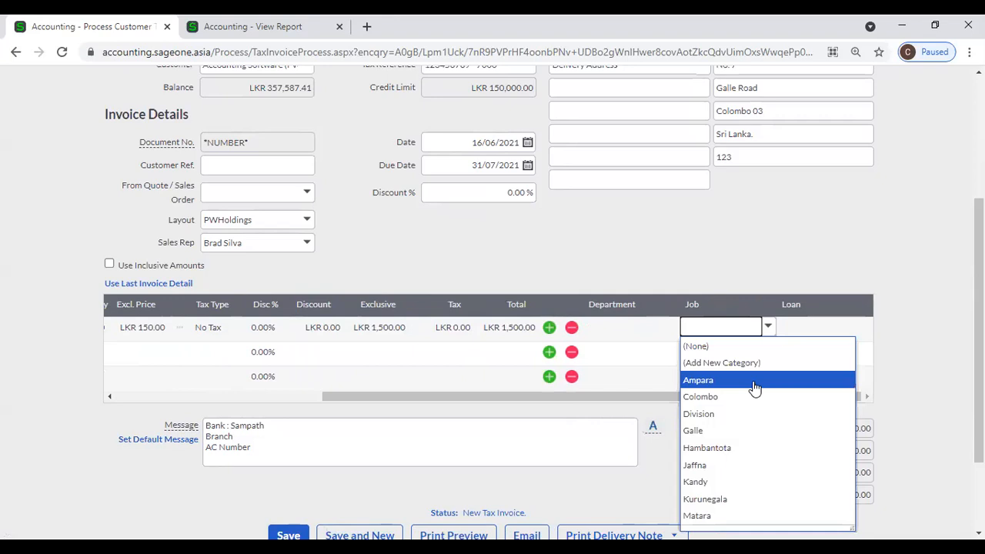
left_click(754, 382)
left_click(767, 329)
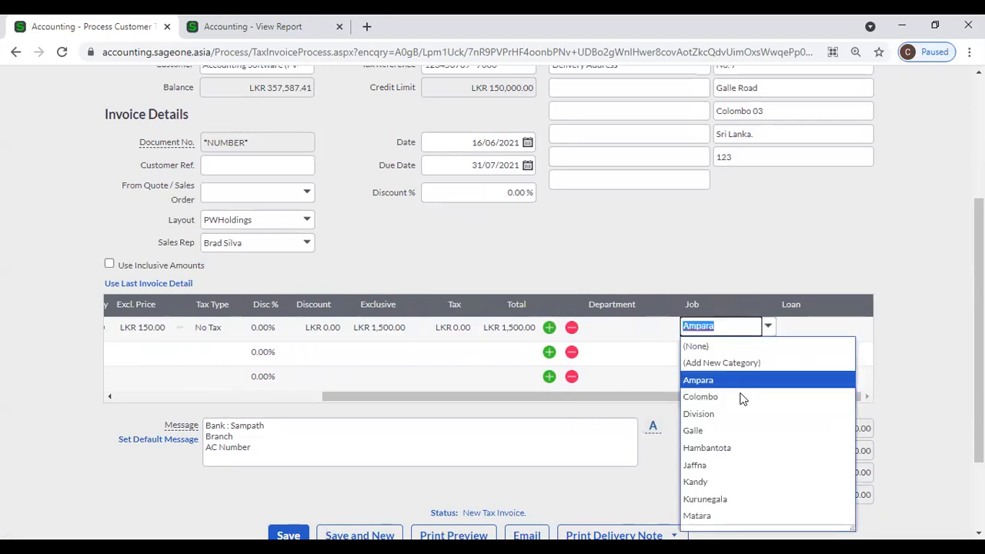
left_click(731, 515)
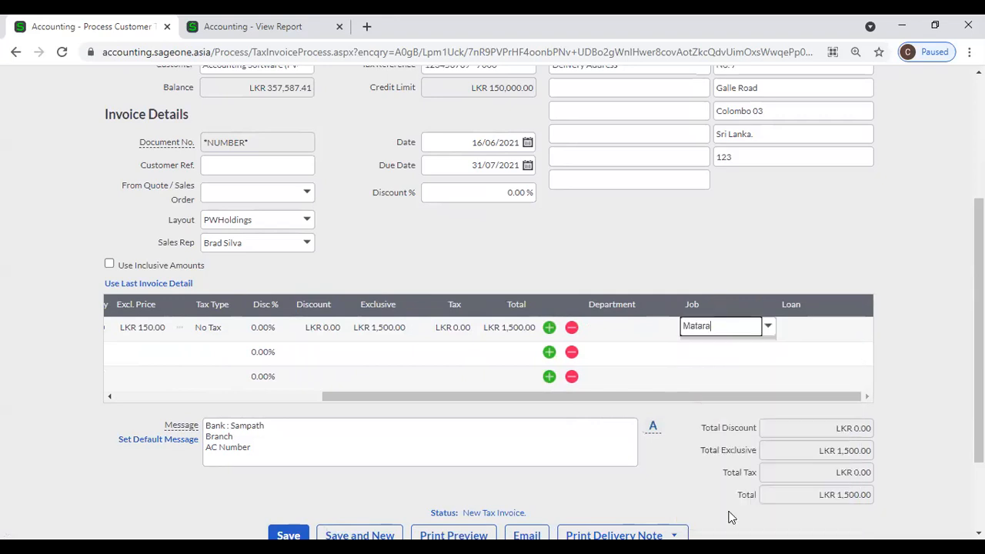
left_click(739, 264)
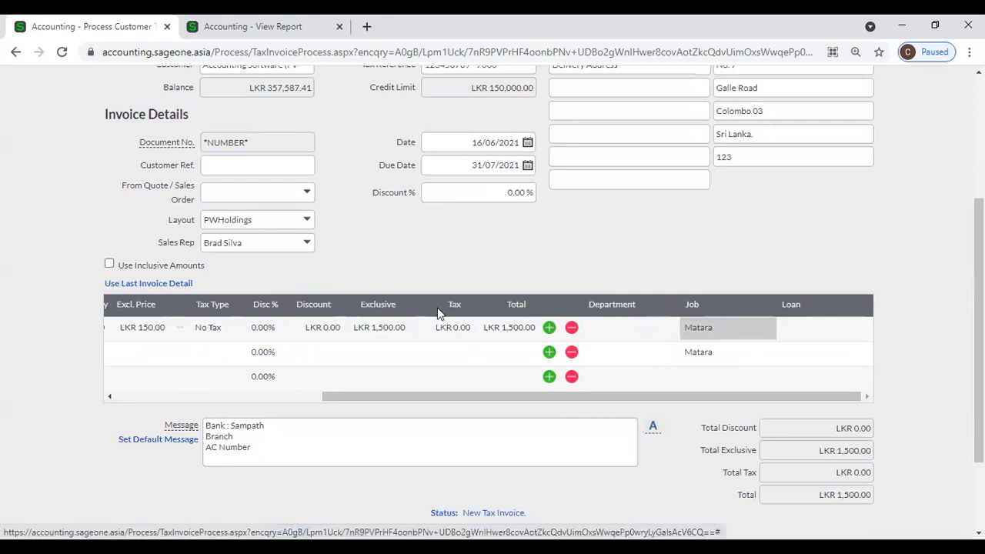
Start emailing the completed tax invoice, agreeing to continue past the customer's credit limit.
left_click_drag(588, 397, 625, 403)
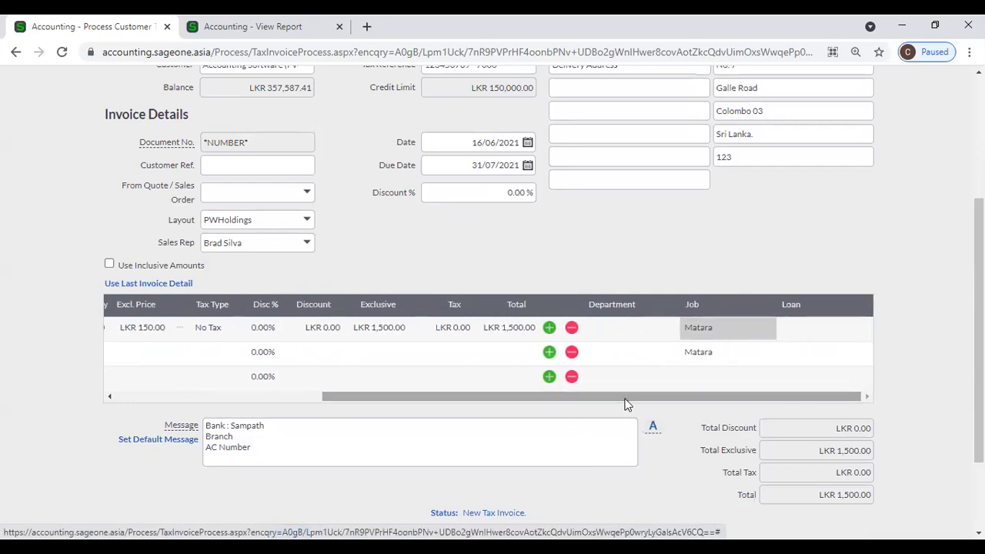
left_click_drag(626, 404, 621, 403)
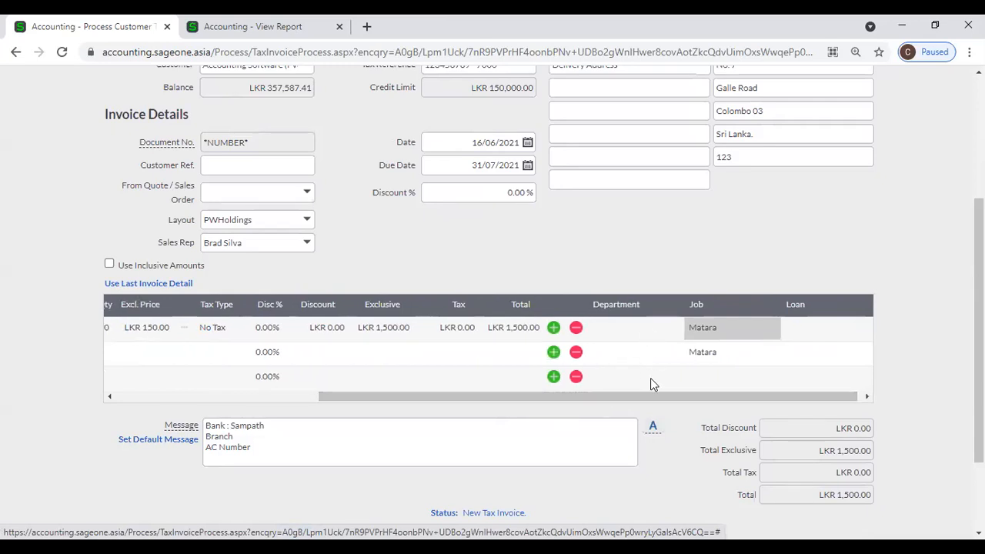
left_click_drag(630, 400, 508, 397)
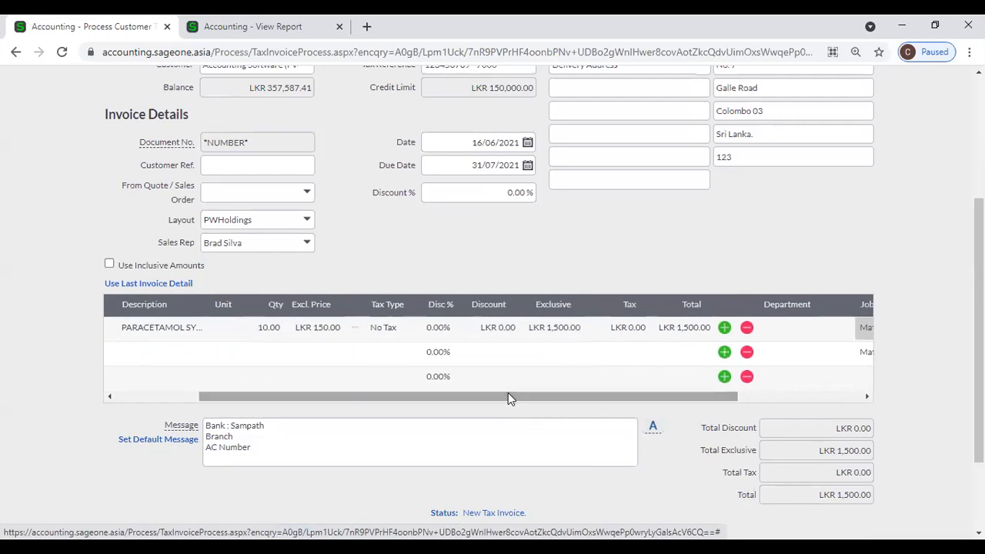
left_click_drag(508, 398, 411, 396)
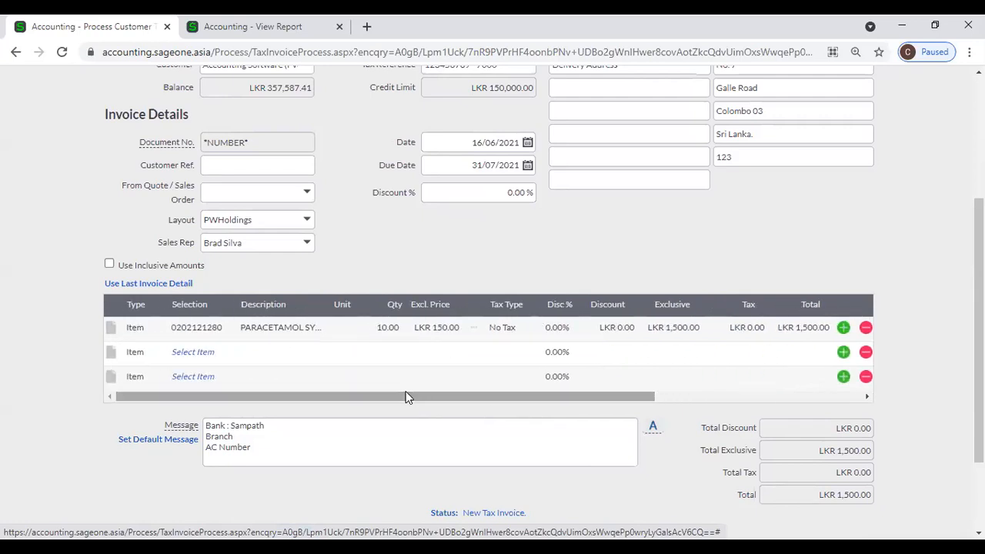
scroll(407, 394, "down", 1)
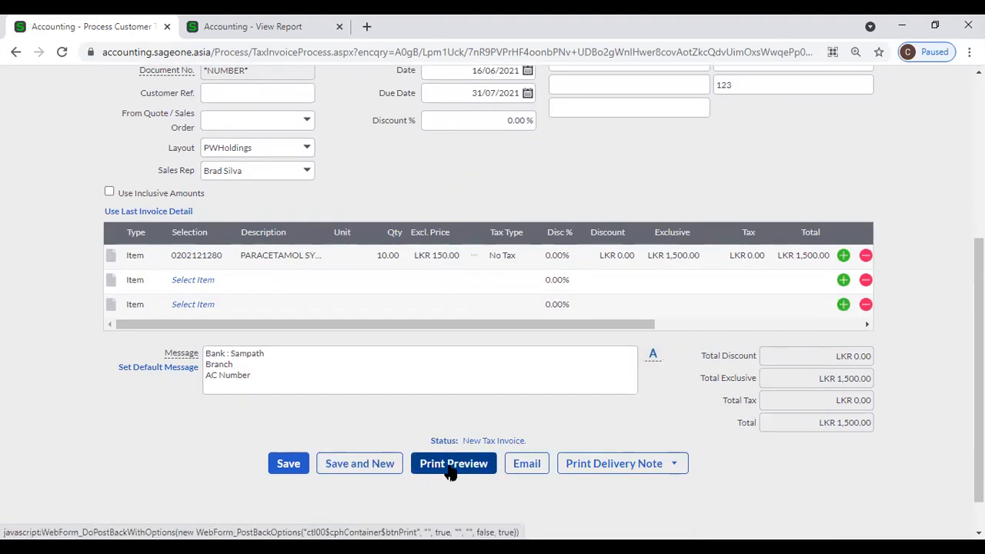
left_click(528, 468)
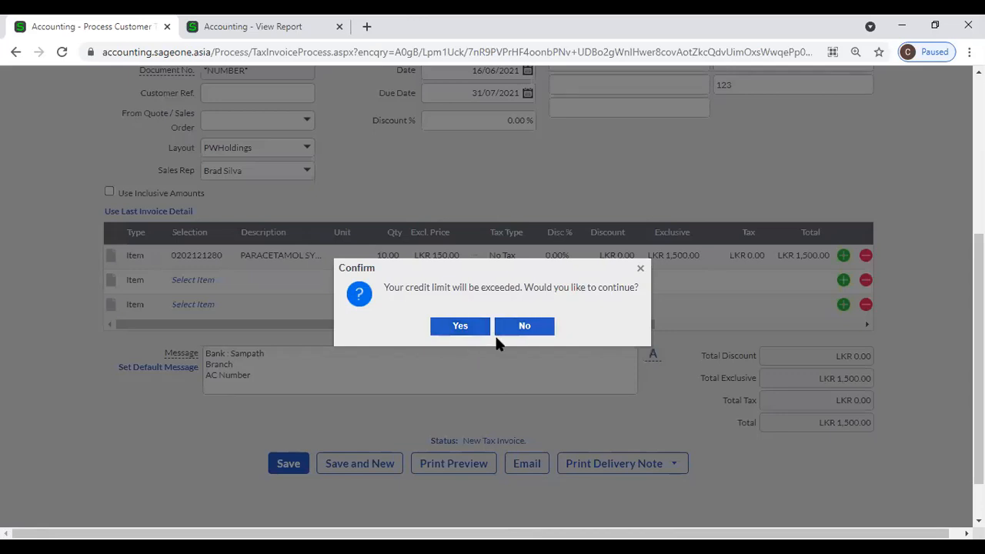
left_click(456, 331)
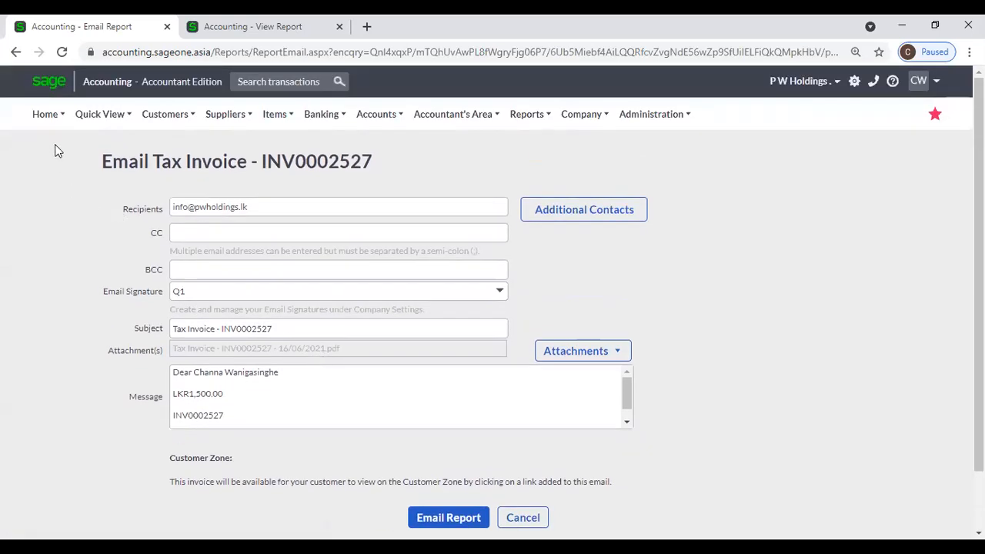
Leave the invoice email form without sending and open the list of customer tax invoices.
mouse_move(50, 114)
mouse_move(150, 119)
mouse_move(173, 191)
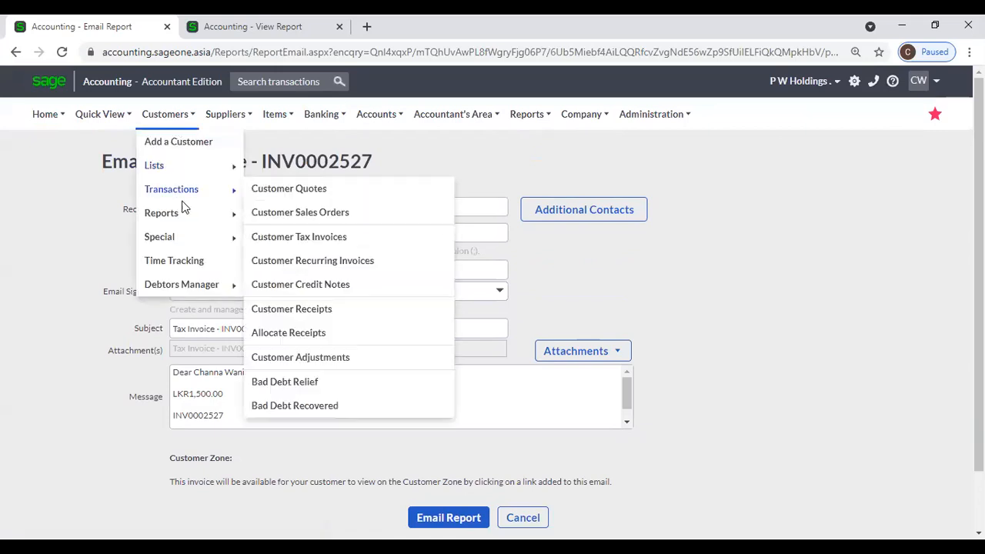
left_click(15, 52)
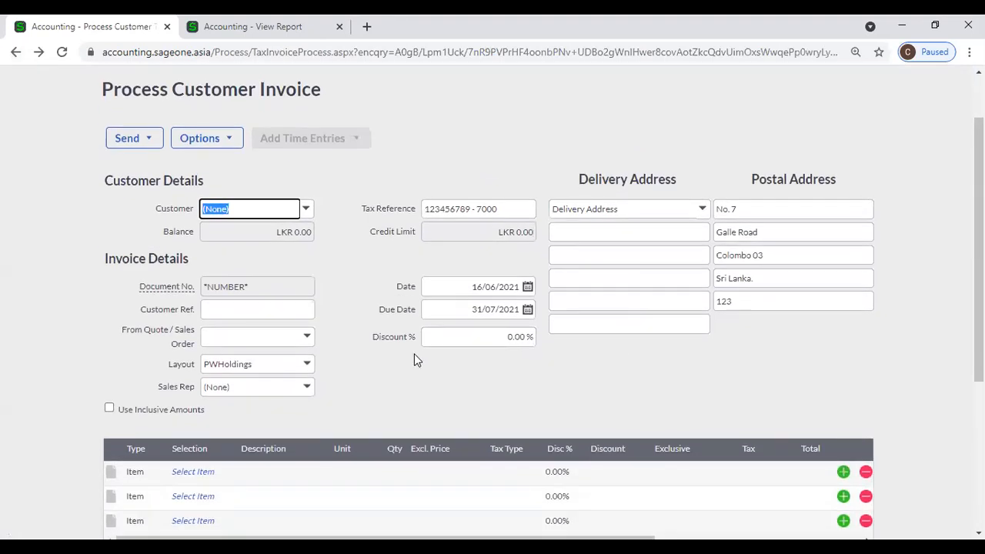
scroll(414, 354, "up", 2)
mouse_move(167, 118)
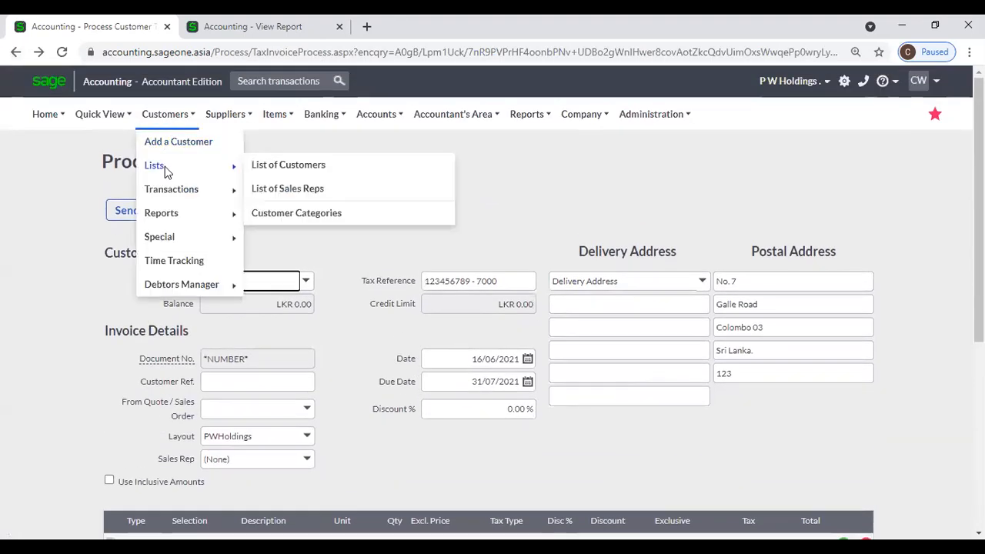
mouse_move(164, 188)
left_click(294, 239)
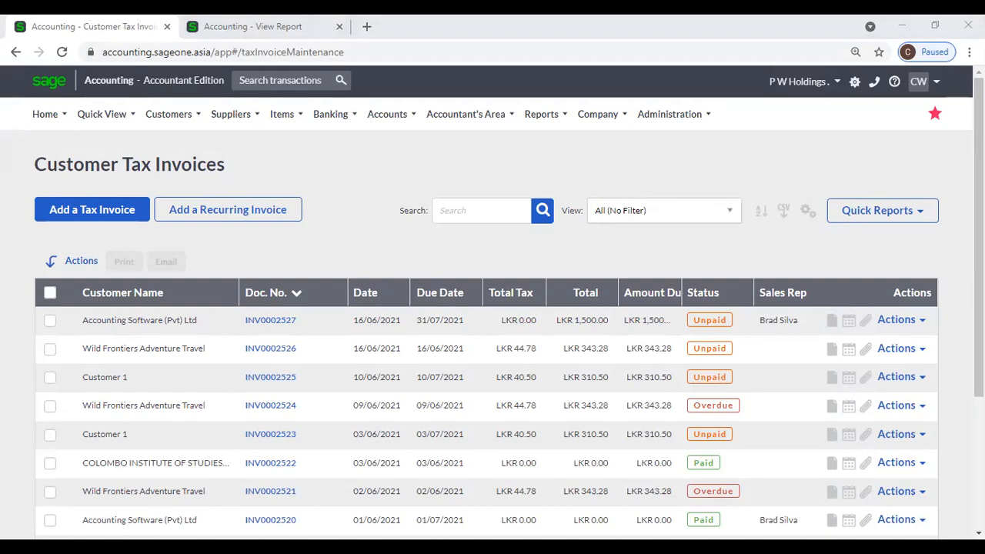
Switch to the Book2 workbook in Excel and highlight the three sales rows, 18 to 20, under Sold.
key("alt+Tab")
left_click(739, 317)
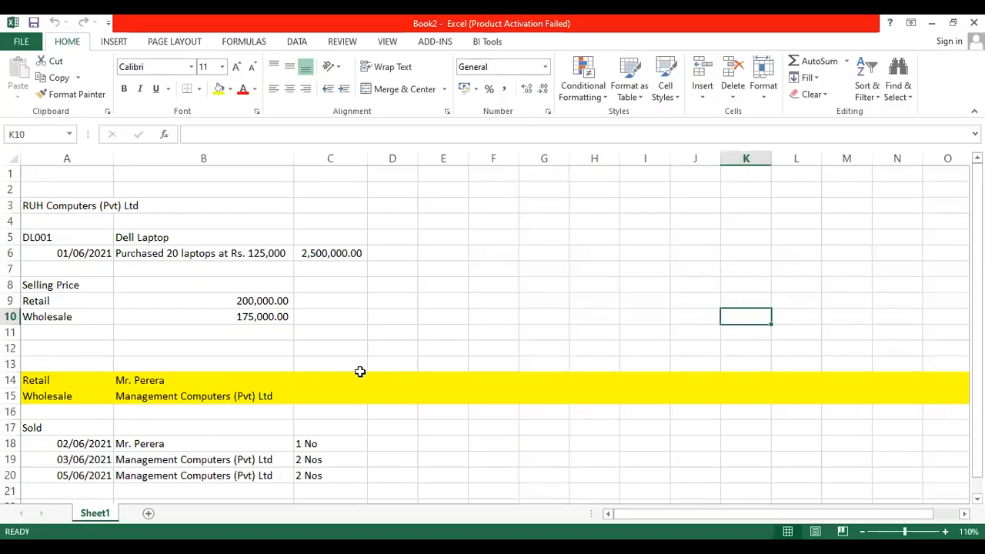
scroll(358, 371, "down", 1)
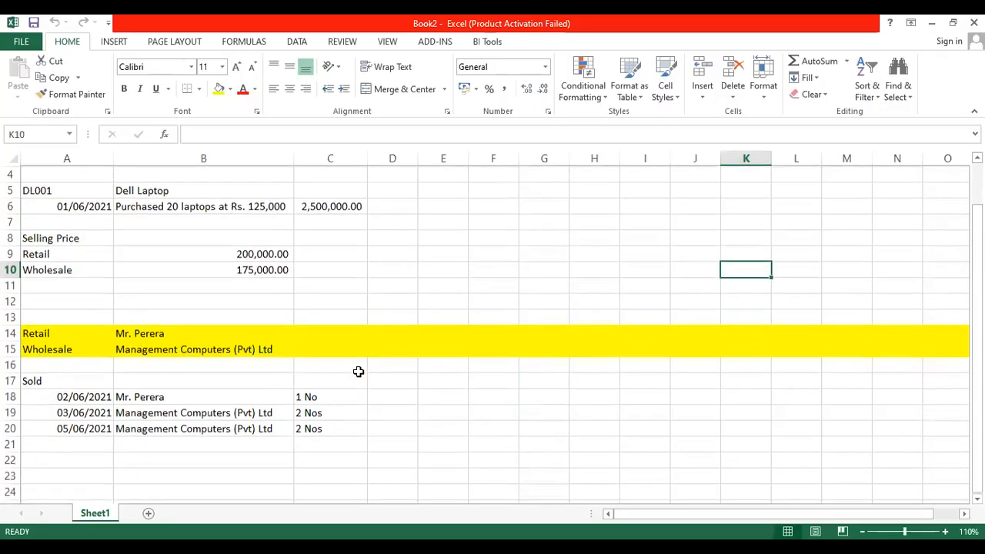
left_click(10, 397)
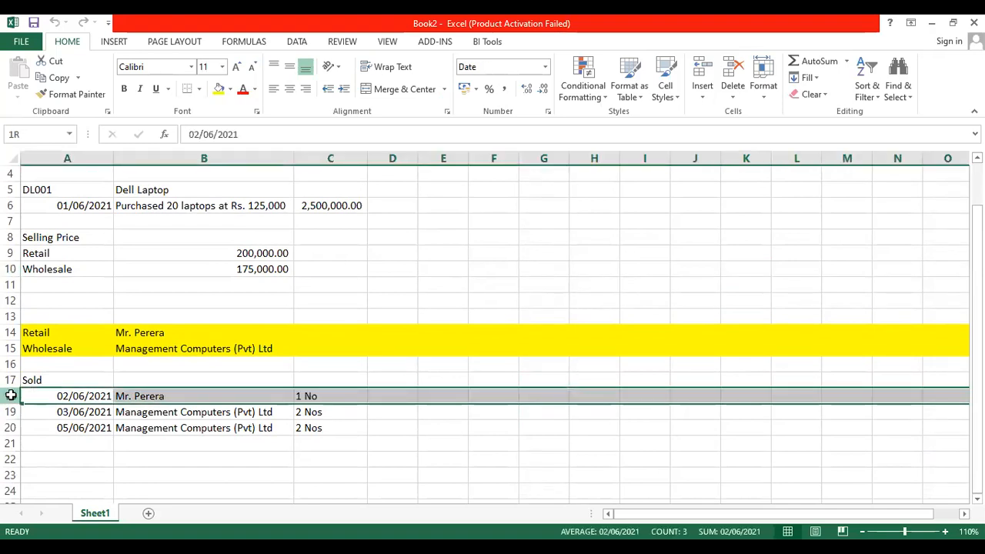
left_click_drag(10, 396, 10, 412)
left_click_drag(297, 447, 297, 445)
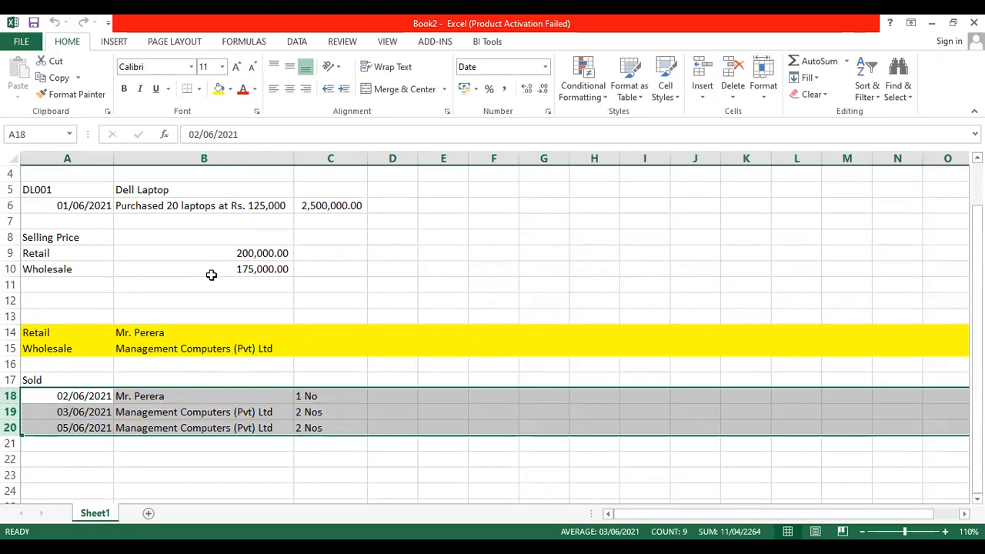
Examine the Dell Laptop item and purchase details and the first sale's date, customer and quantity.
left_click(193, 205)
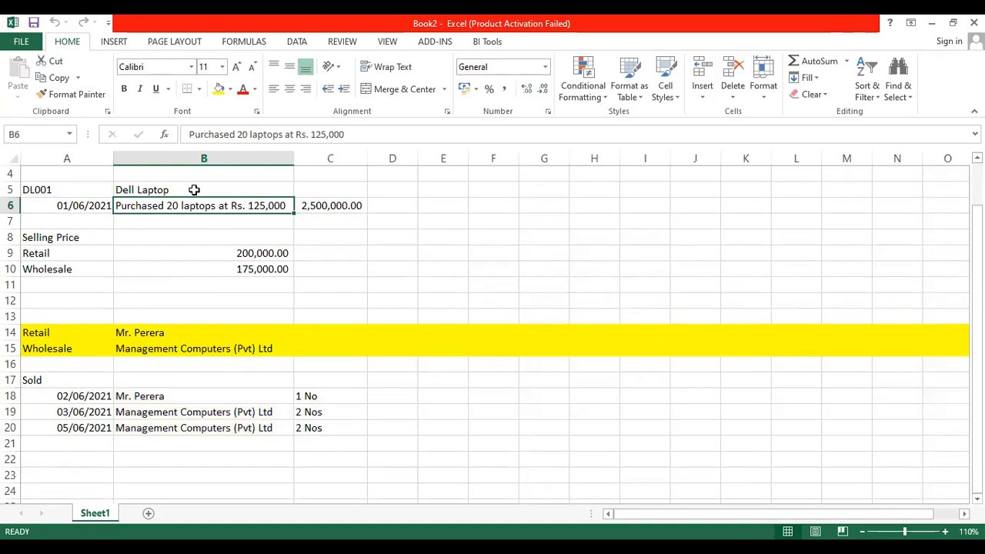
left_click(196, 190)
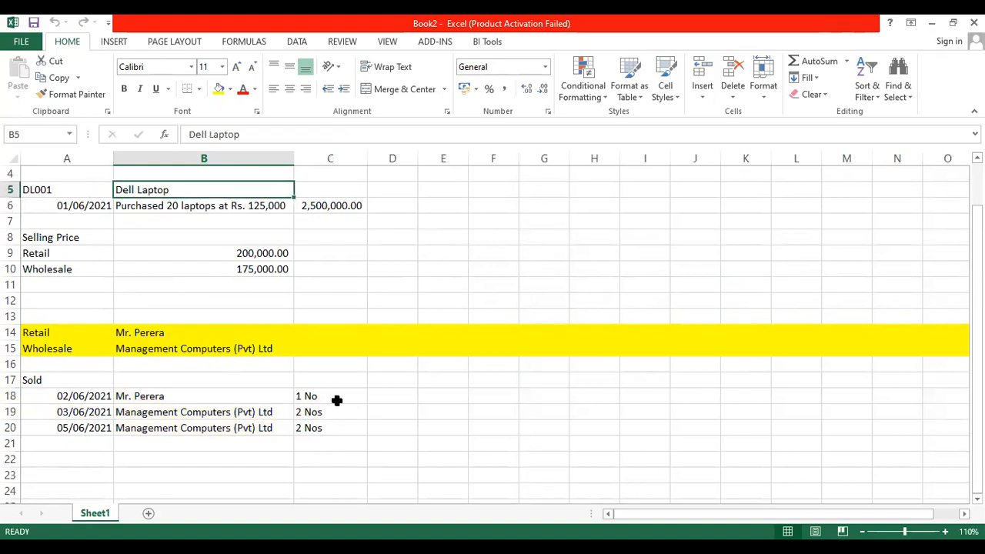
left_click(70, 395)
left_click(171, 397)
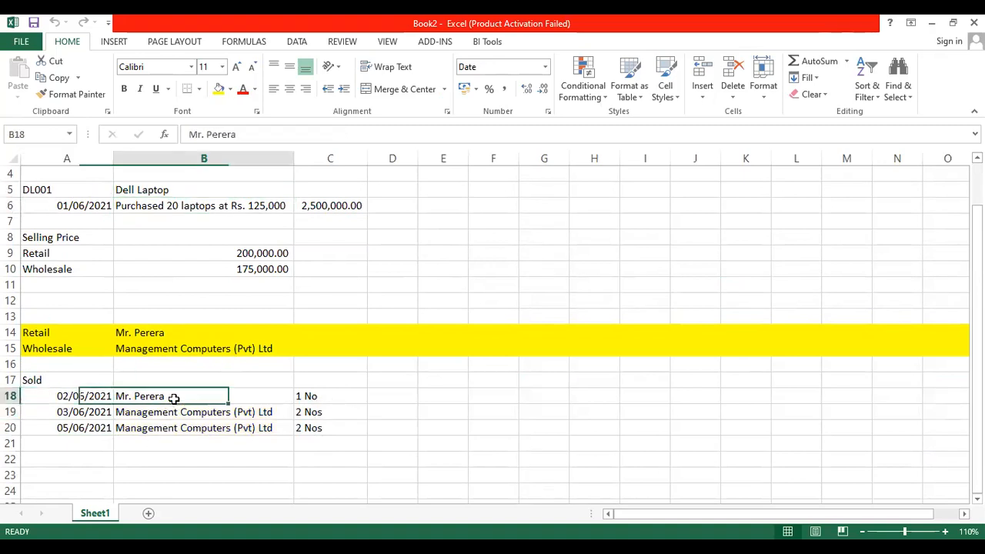
left_click(358, 397)
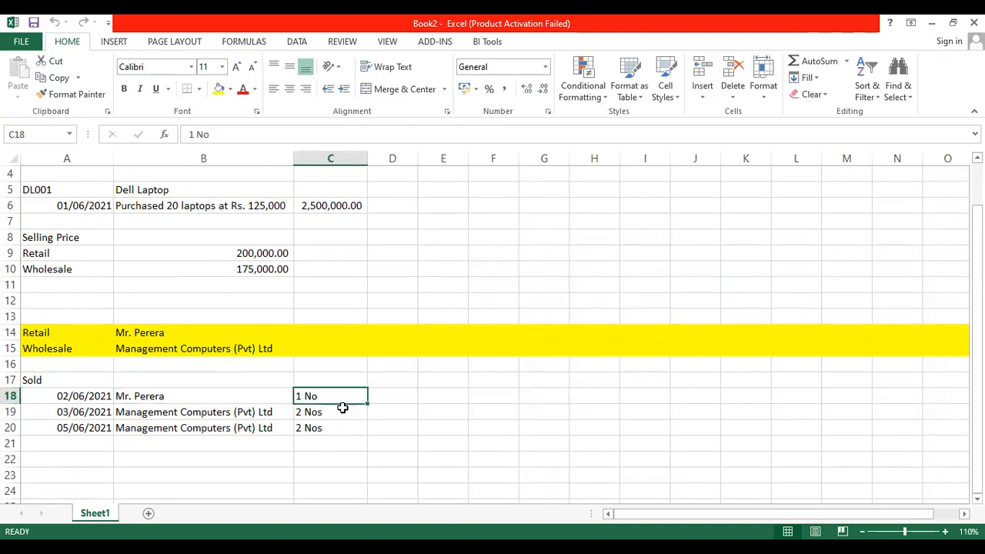
left_click(59, 189)
left_click(324, 394)
Insert a row above the first sale under Sold and enter the headings Date, Customer and Qty in columns A to C.
left_click(11, 395)
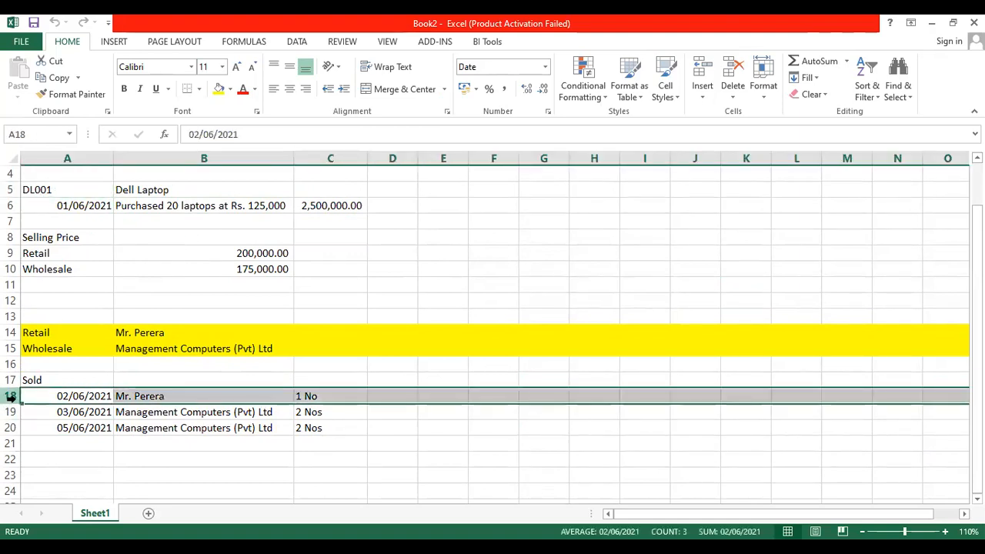
right_click(11, 397)
left_click(34, 287)
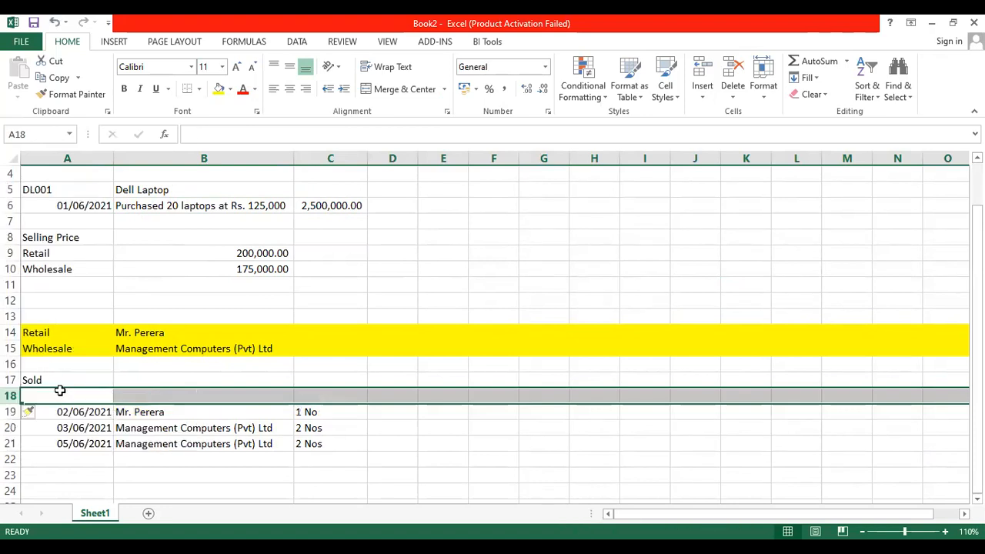
left_click(58, 394)
type("Date")
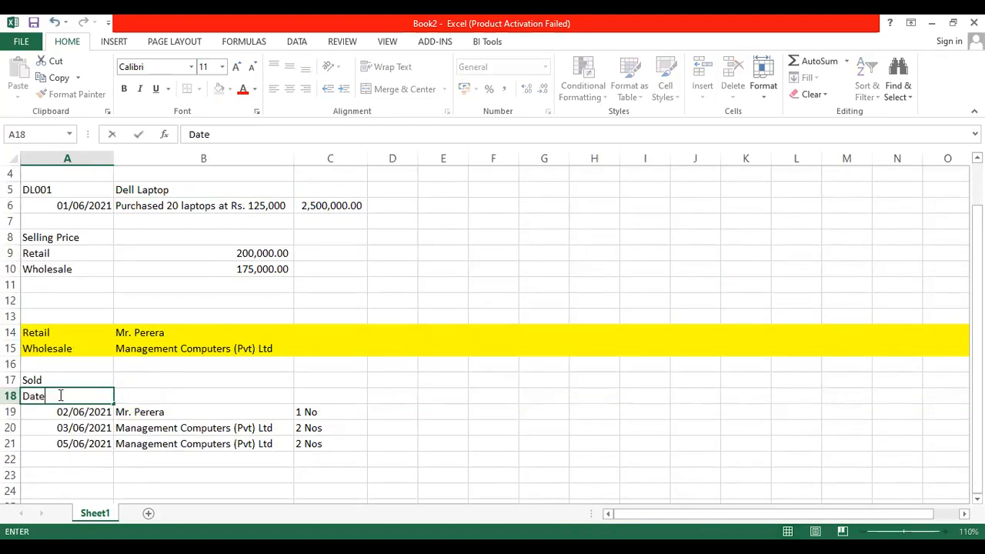
key("Tab")
type("Customer")
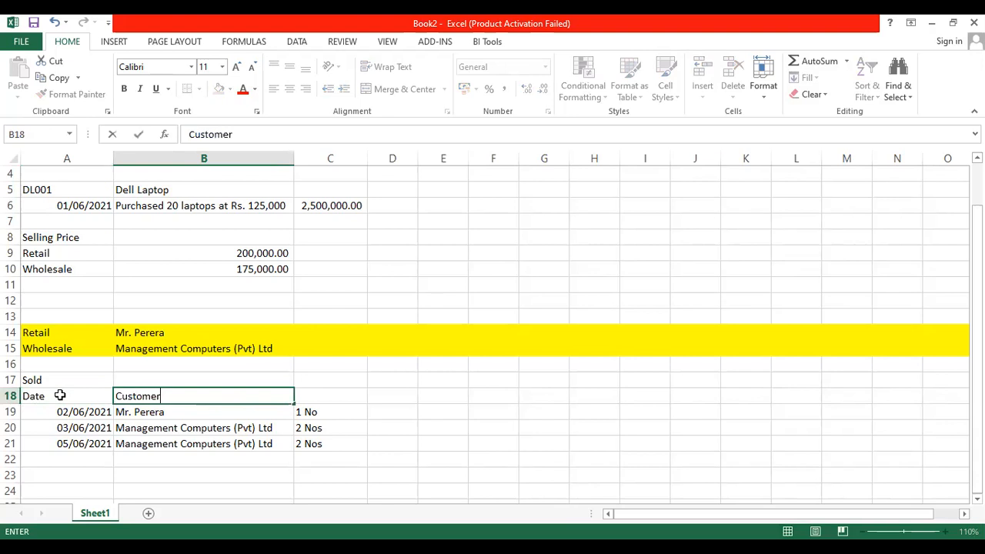
key("Tab")
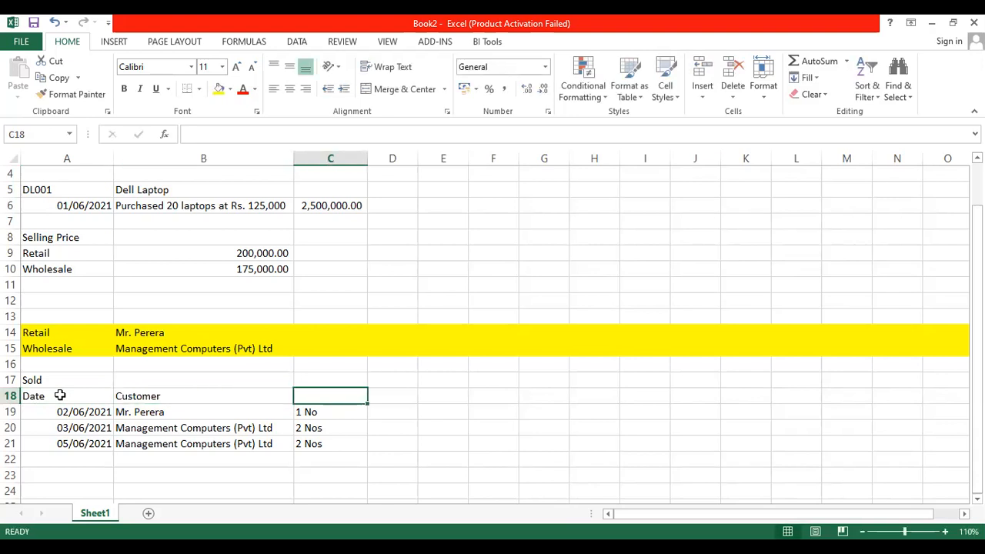
type("Qty")
key("Return")
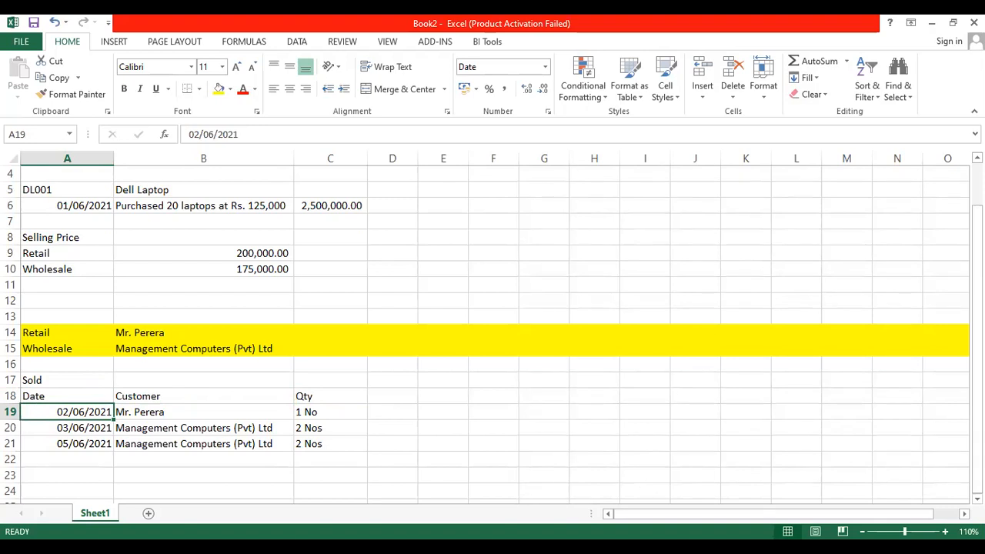
Switch to Sage Accounting and open the Accounting Software (Pvt) Ltd invoice dated 16/06/2021 from the customer tax invoices.
left_click(616, 548)
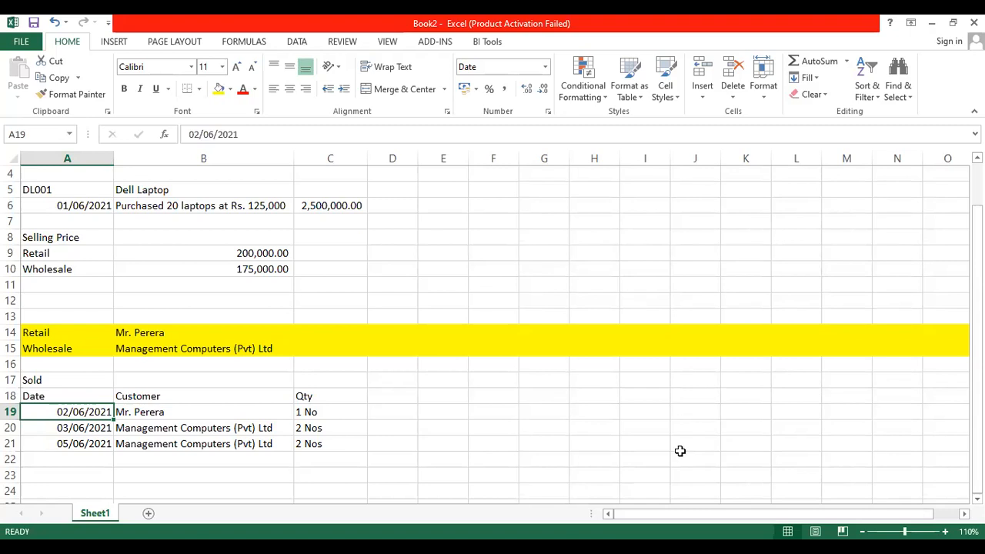
key("alt+Tab")
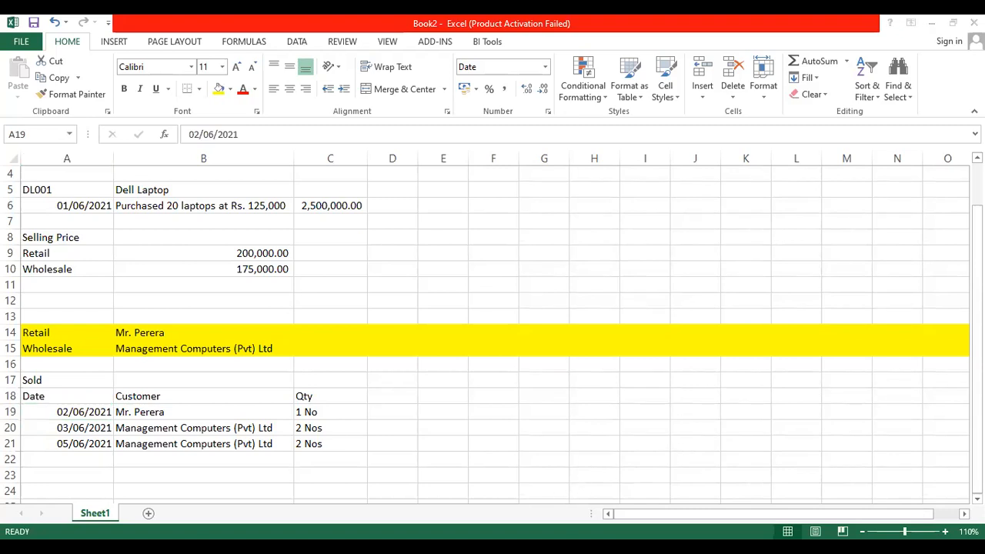
key("alt+Tab")
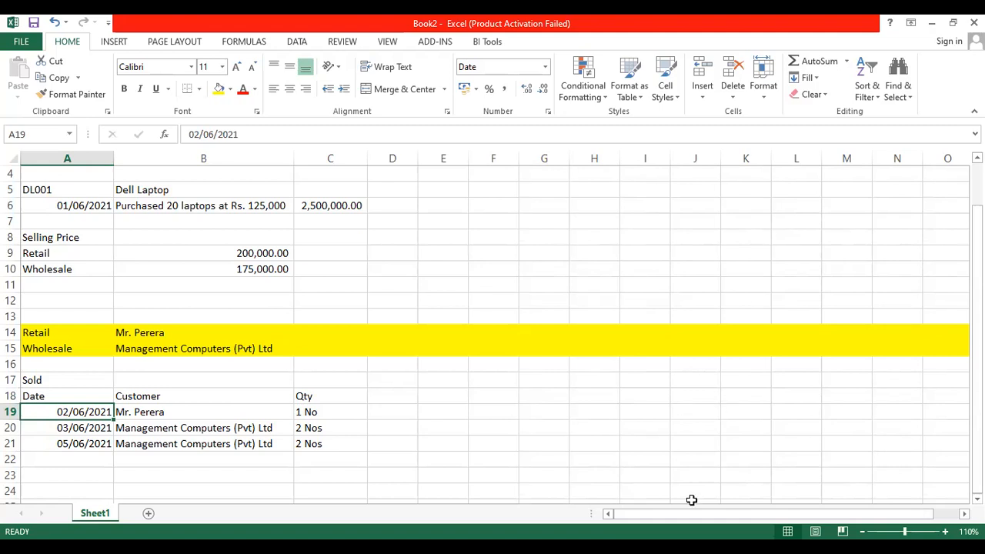
key("alt+Tab")
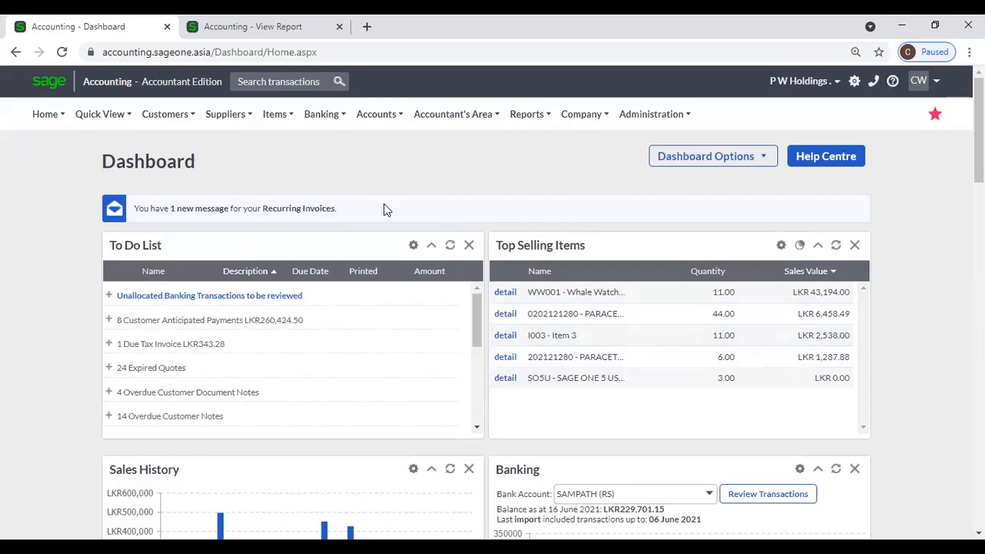
left_click(146, 117)
mouse_move(186, 185)
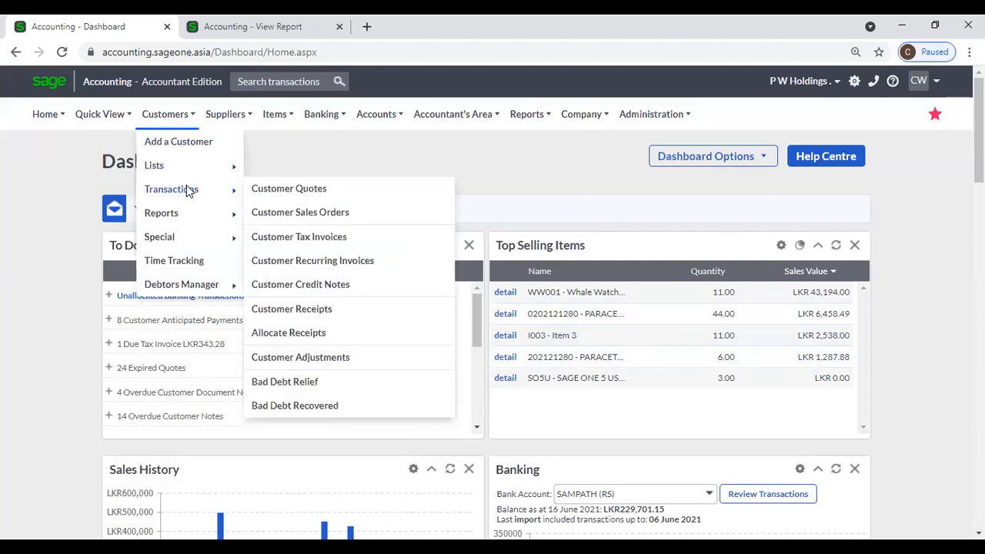
left_click(303, 237)
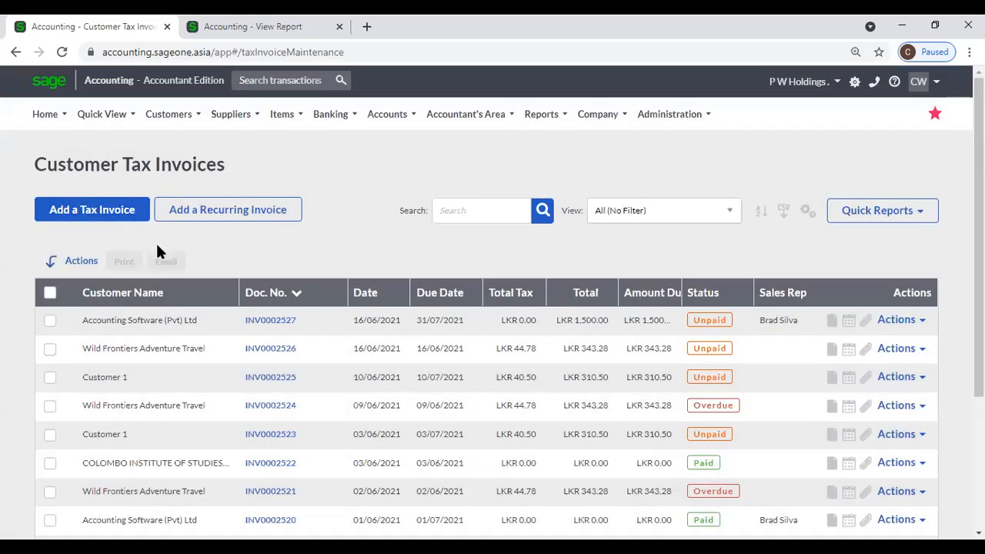
left_click(279, 322)
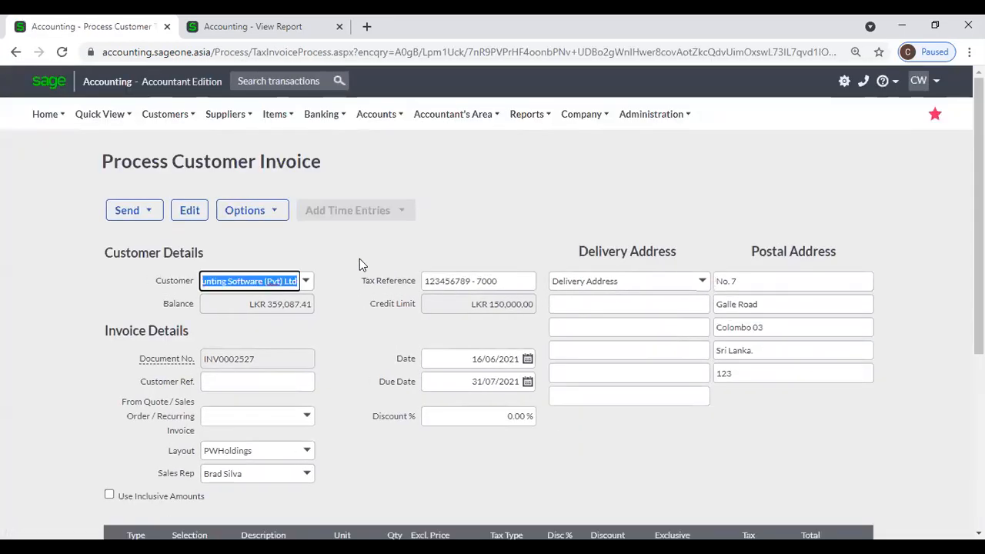
Replace the item on the invoice line with Com001 Computer, keeping its default description, unit and quantity.
left_click(360, 259)
scroll(360, 257, "down", 2)
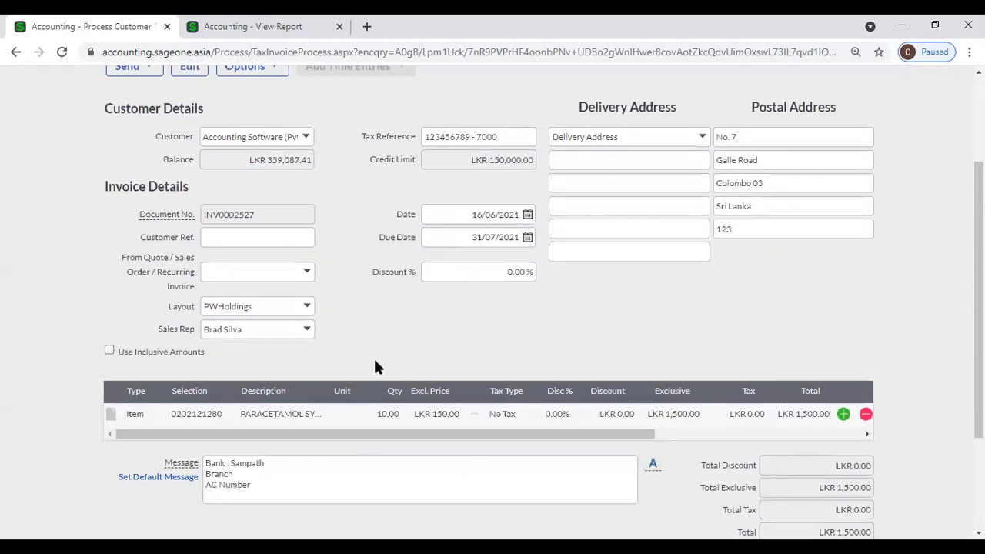
left_click(204, 420)
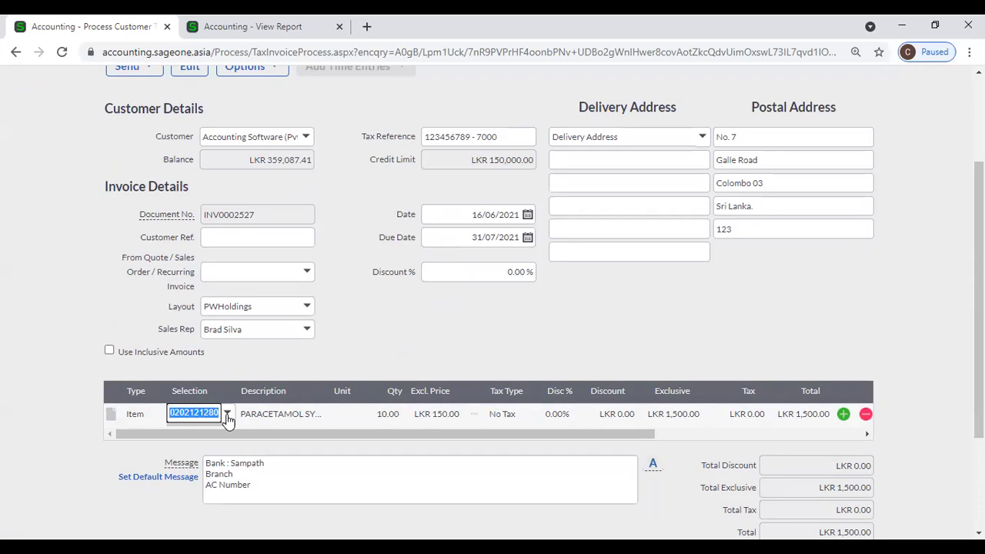
left_click(227, 415)
type("c")
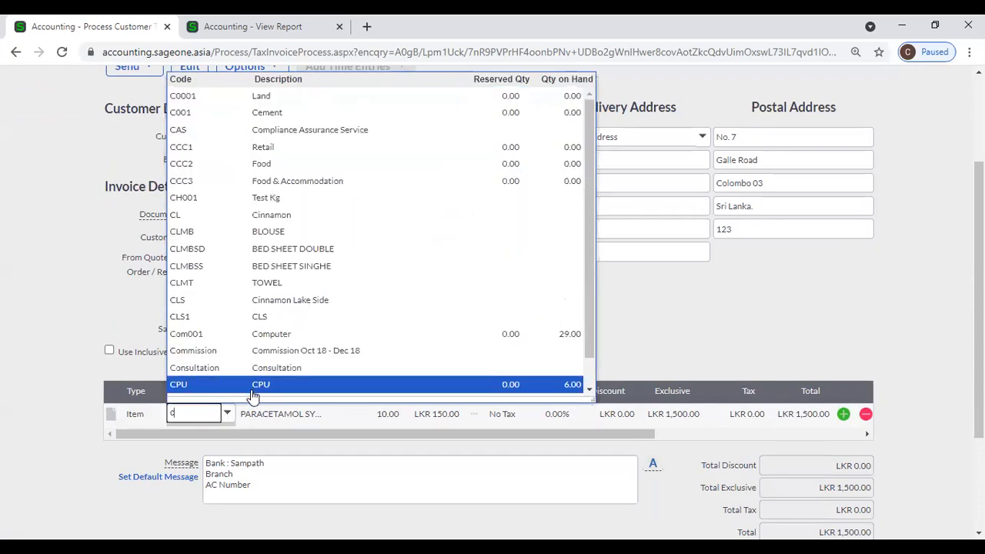
left_click(258, 333)
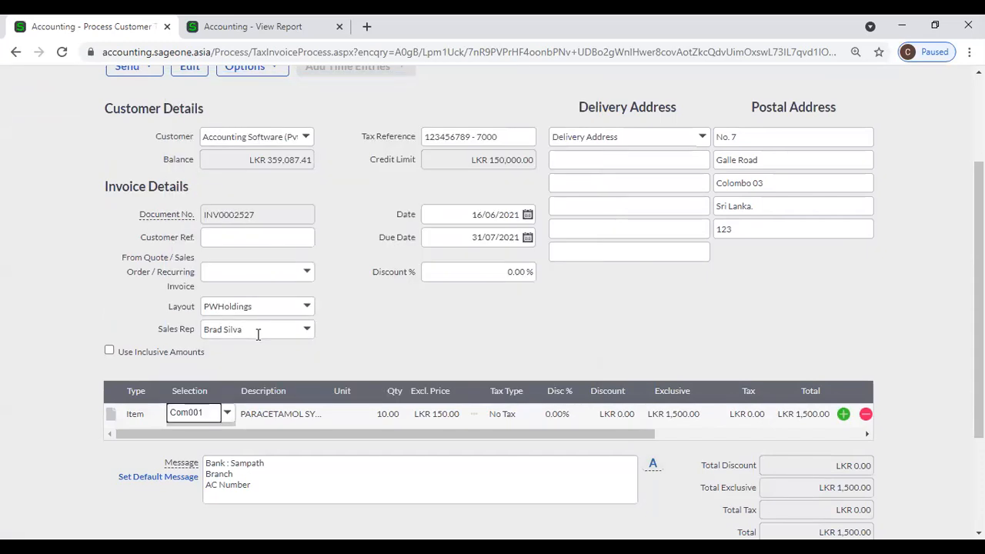
key("Tab")
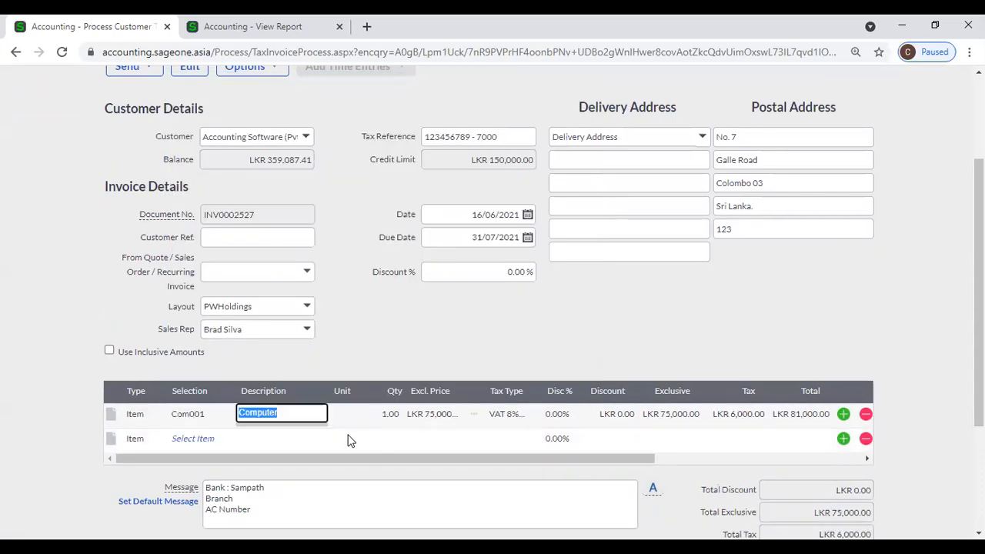
key("Tab")
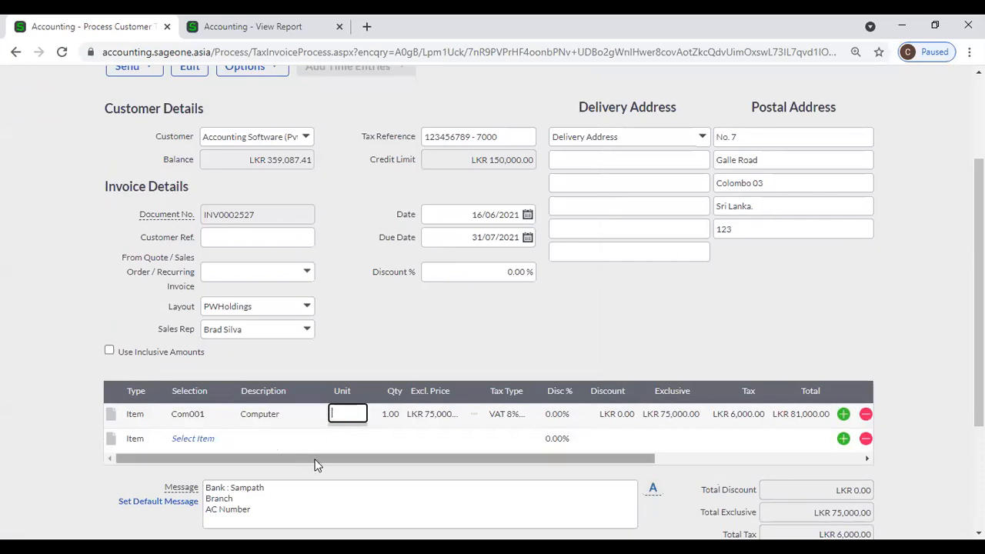
key("Tab")
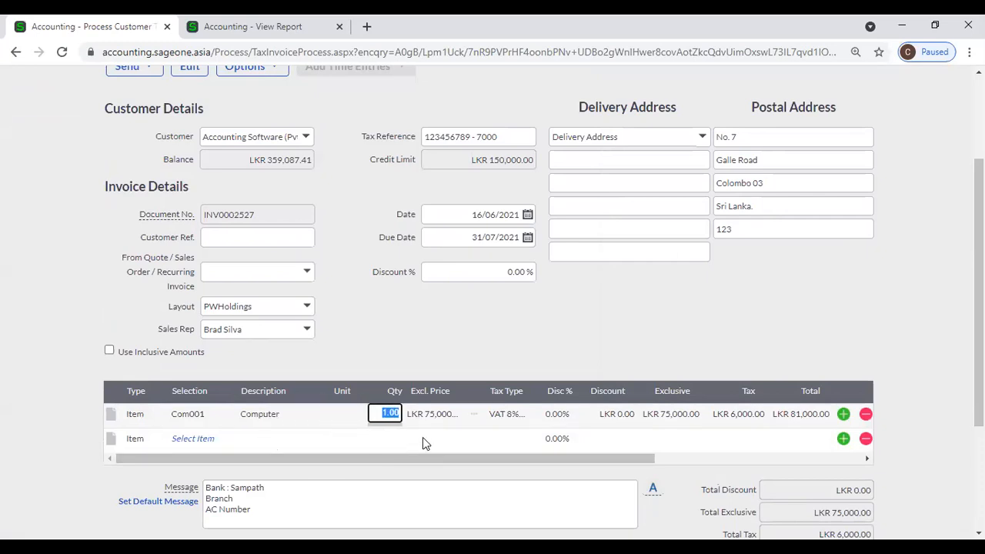
left_click(361, 355)
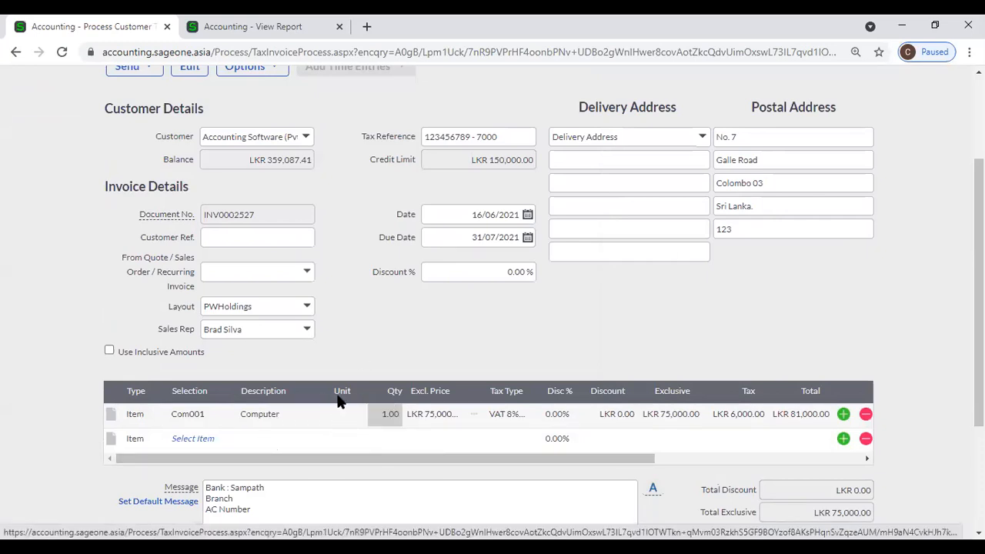
Add a two-line comment reading "Serial" and "Warrnty" beneath the Computer line of the invoice.
left_click(110, 419)
left_click(142, 440)
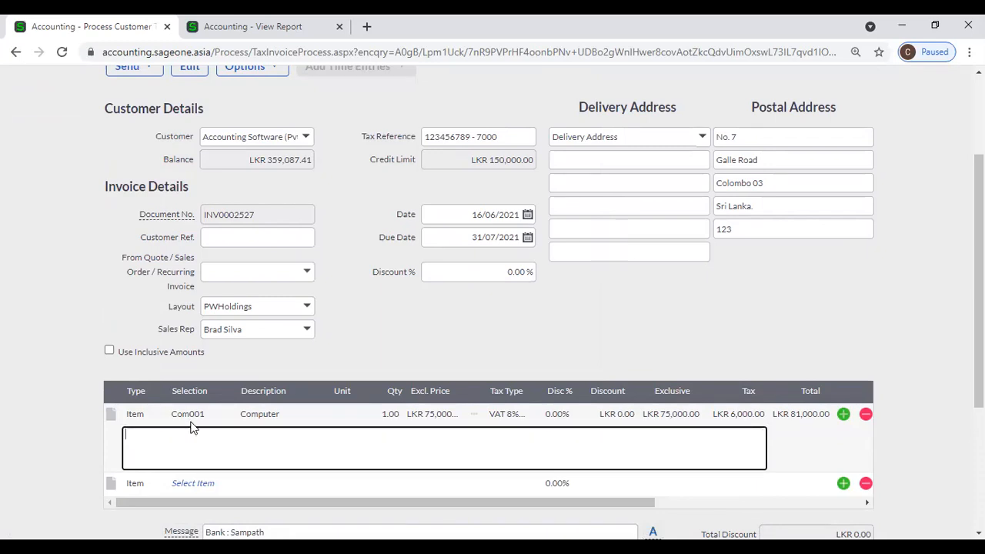
left_click(112, 415)
left_click(113, 416)
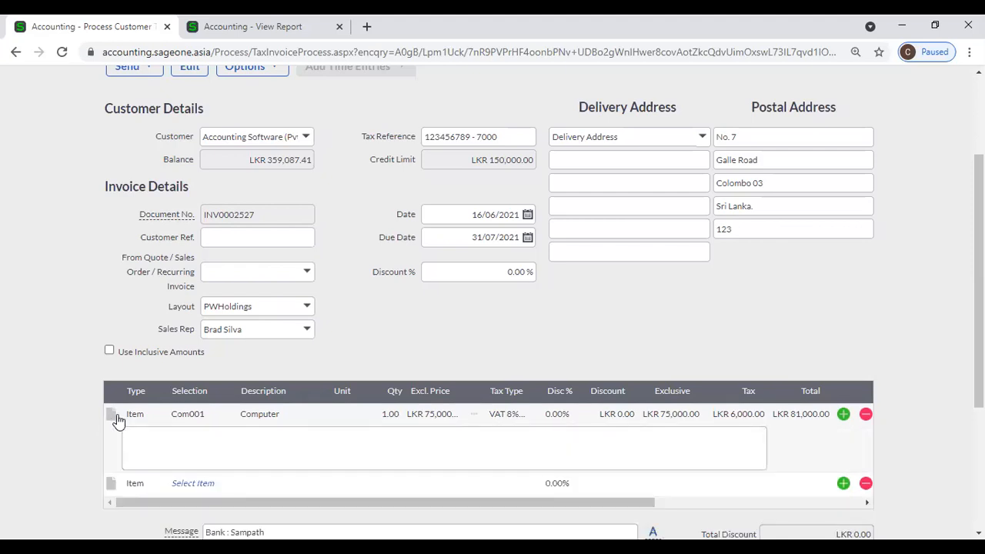
left_click(157, 446)
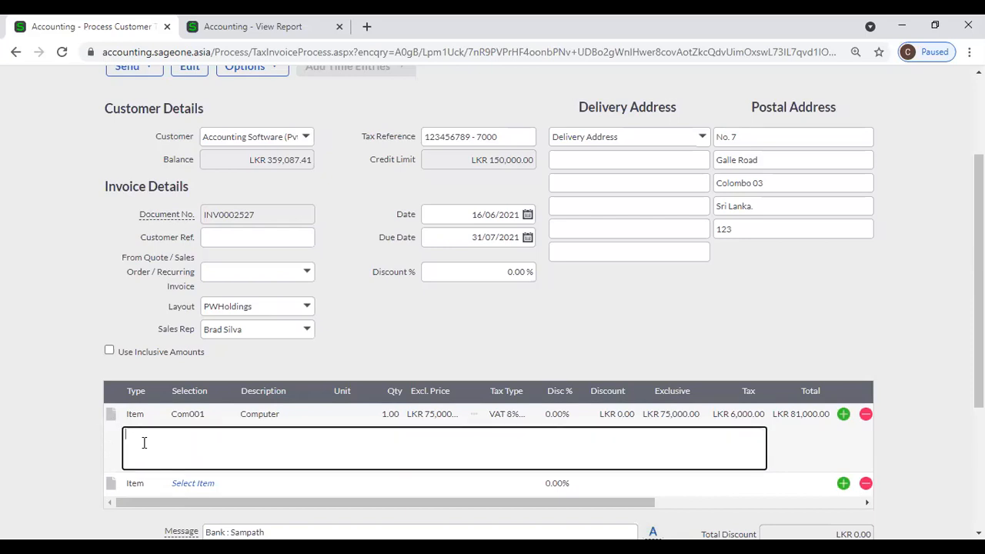
scroll(144, 443, "down", 1)
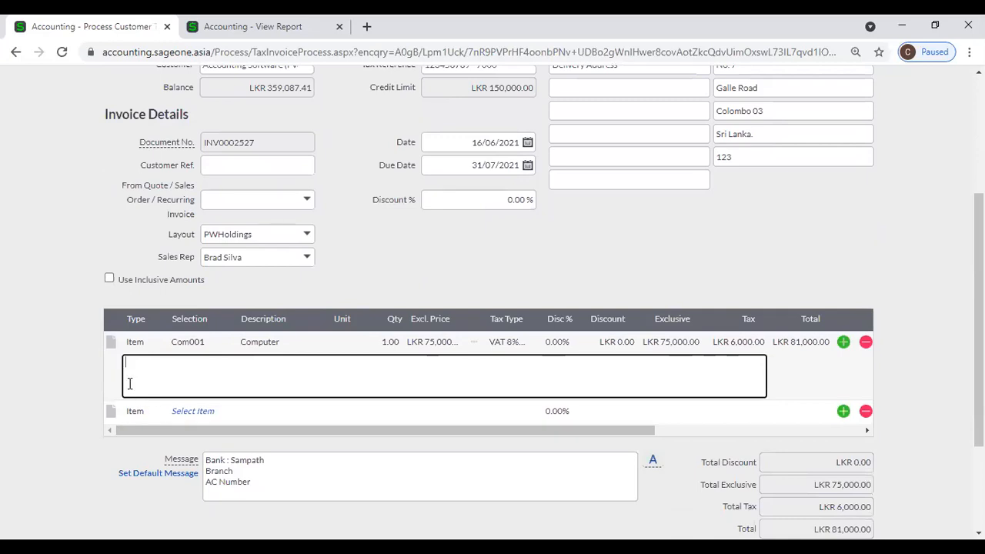
type("Serial")
key("Return")
type("Warrnty")
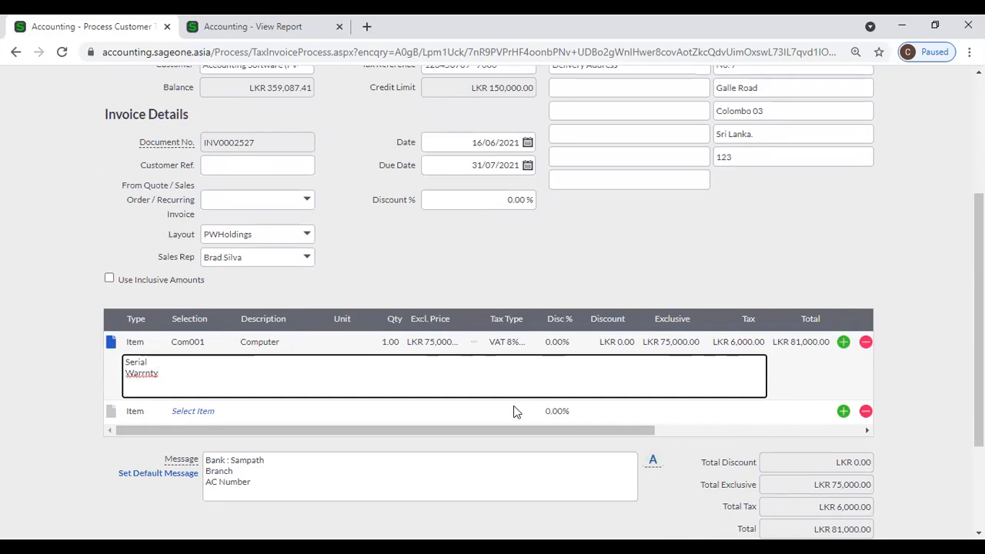
Print preview the invoice despite the exceeded credit limit, check the comment under Computer, and return to the invoice.
scroll(446, 369, "down", 3)
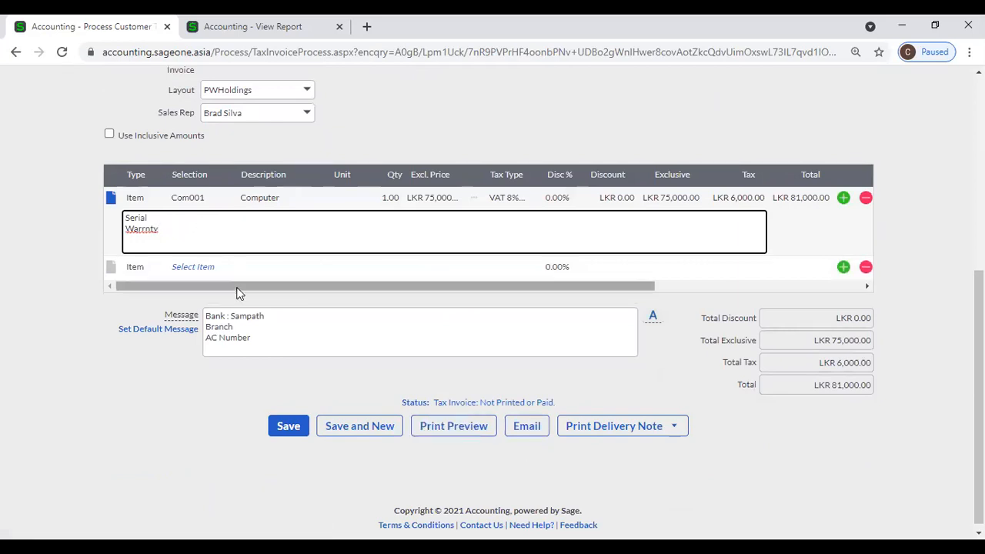
left_click(442, 428)
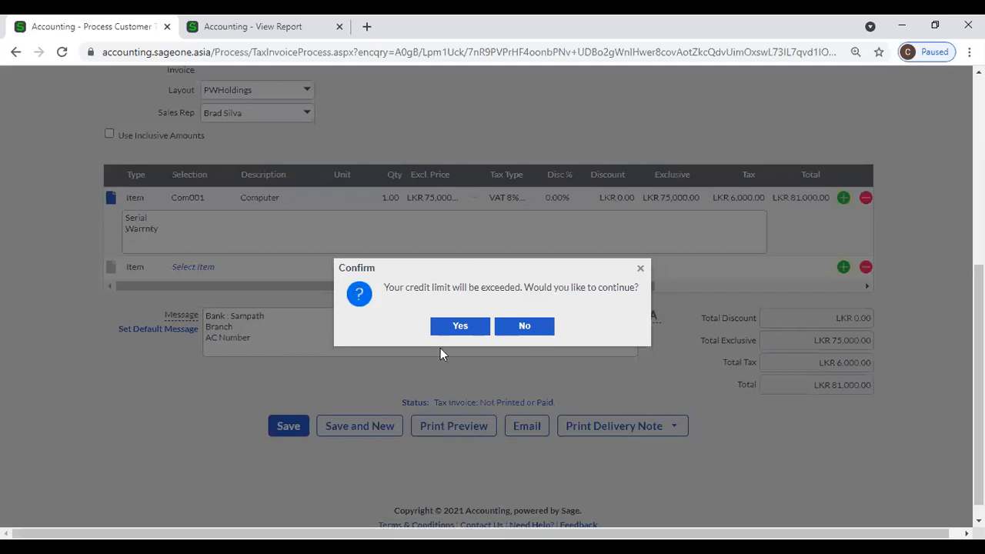
left_click(442, 325)
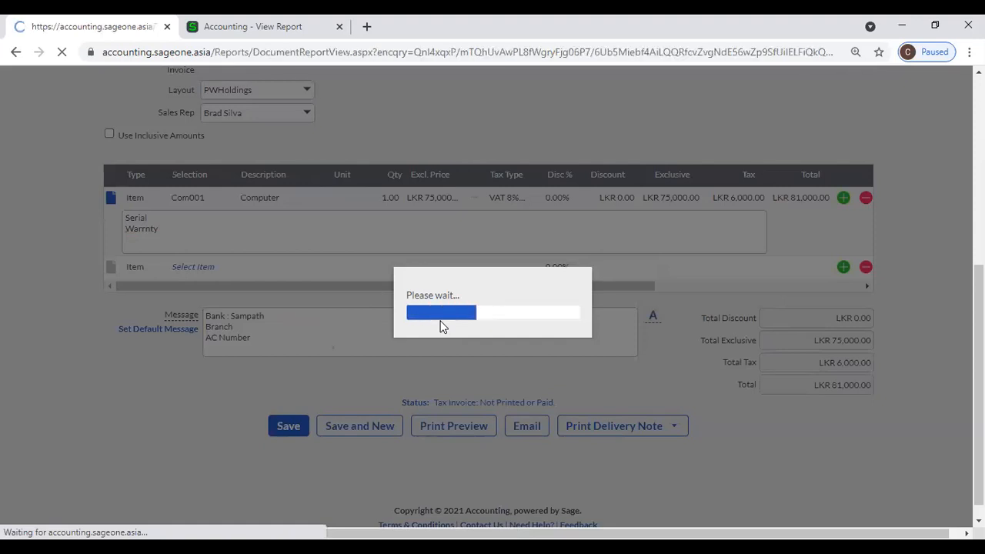
scroll(440, 326, "down", 3)
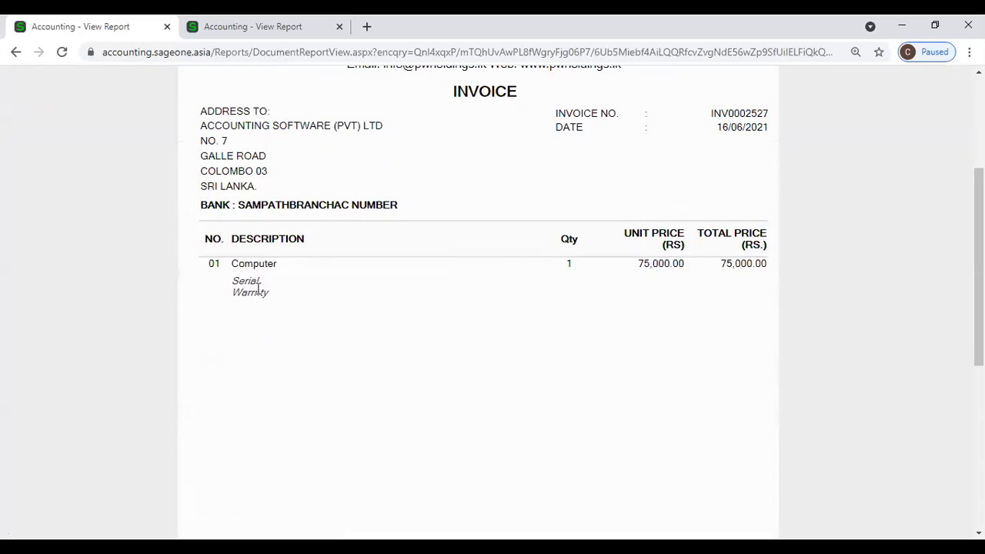
scroll(402, 301, "up", 1)
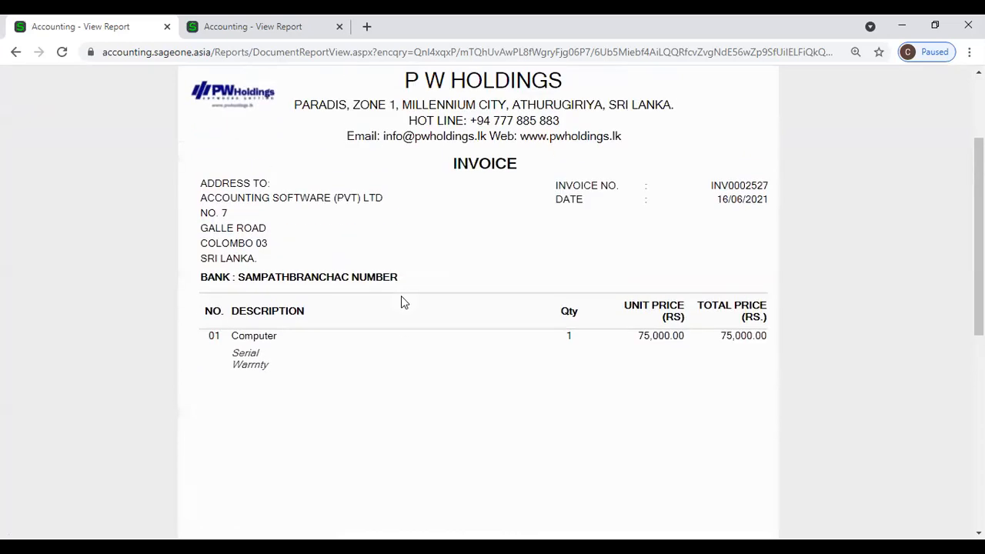
scroll(262, 277, "up", 2)
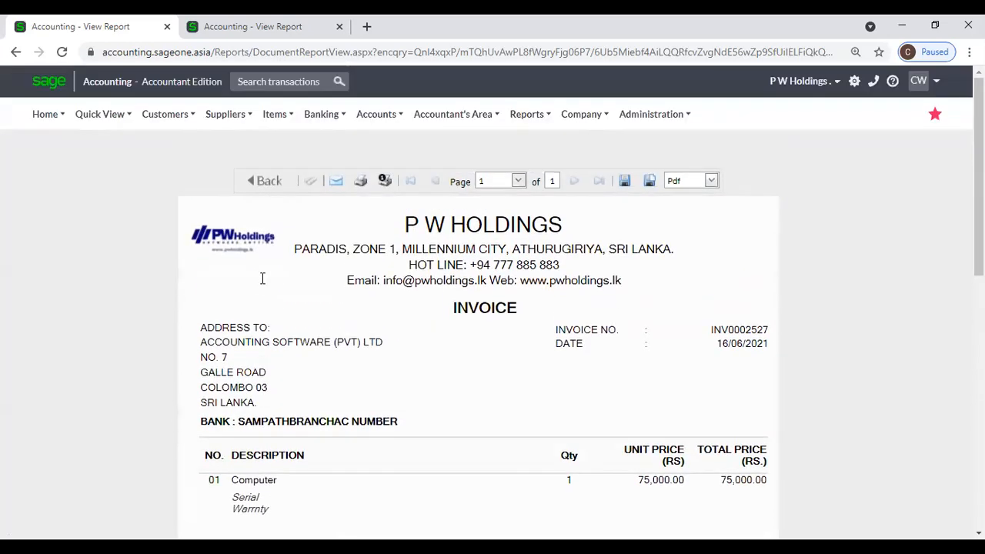
left_click(254, 186)
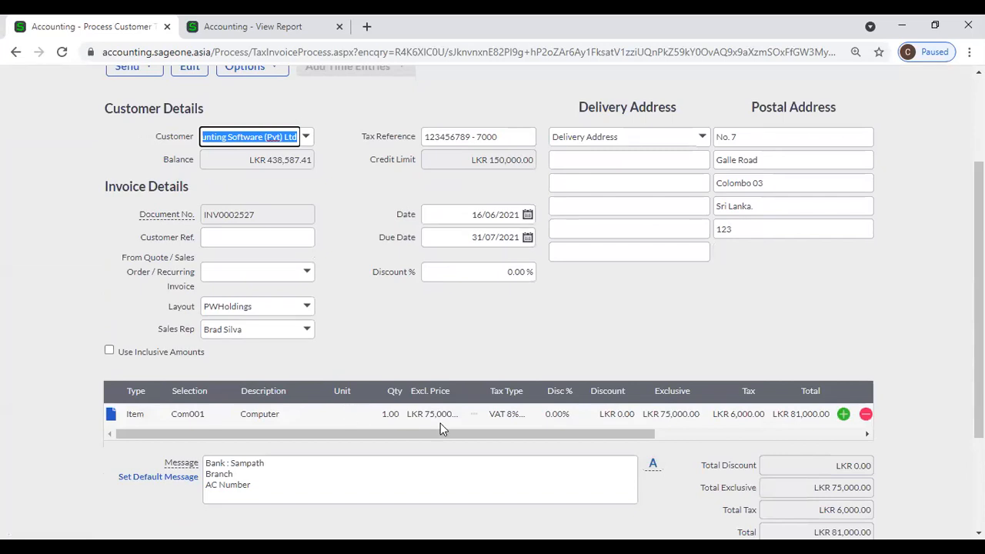
Try Use Inclusive Amounts on the invoice, turn it off again, and review the bank details in the message.
left_click(109, 352)
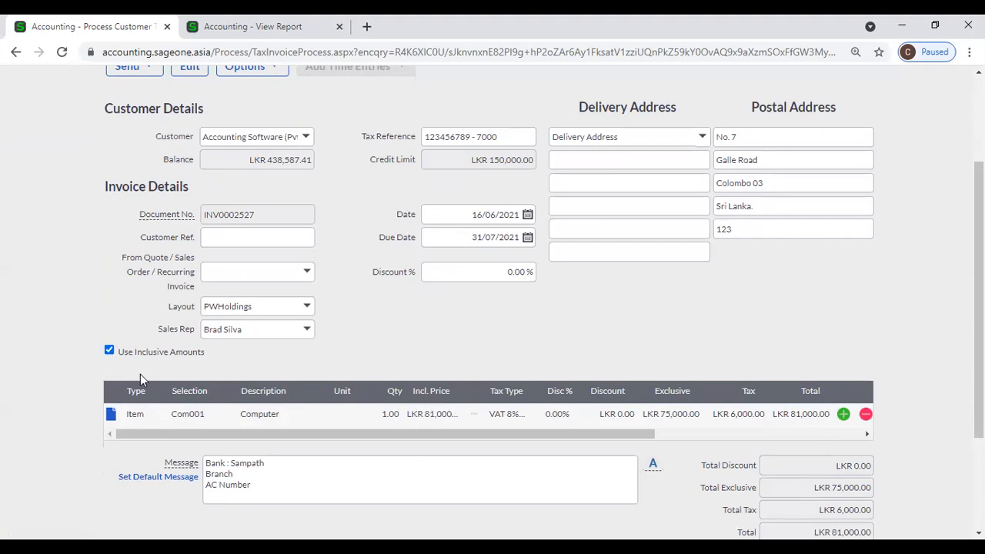
left_click(106, 348)
scroll(338, 354, "down", 1)
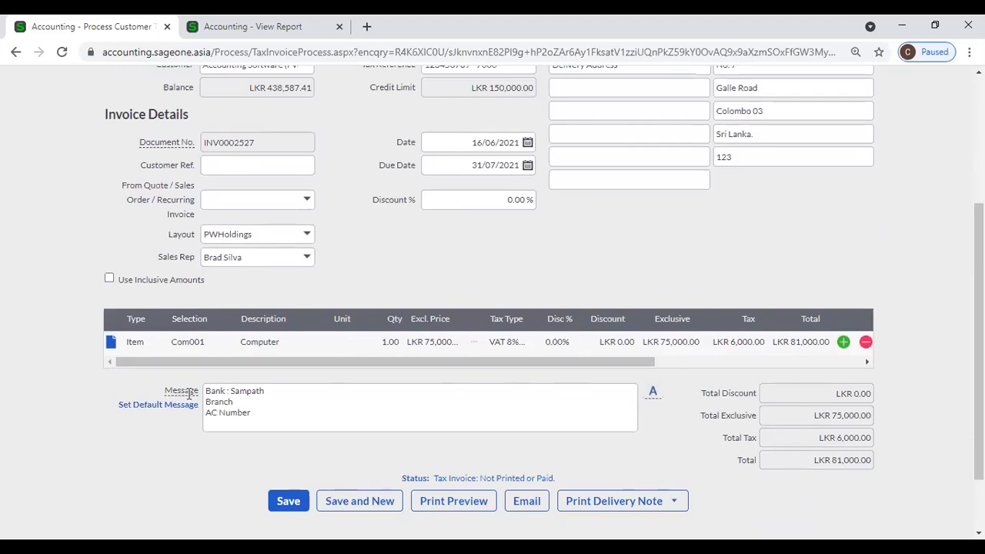
left_click(256, 405)
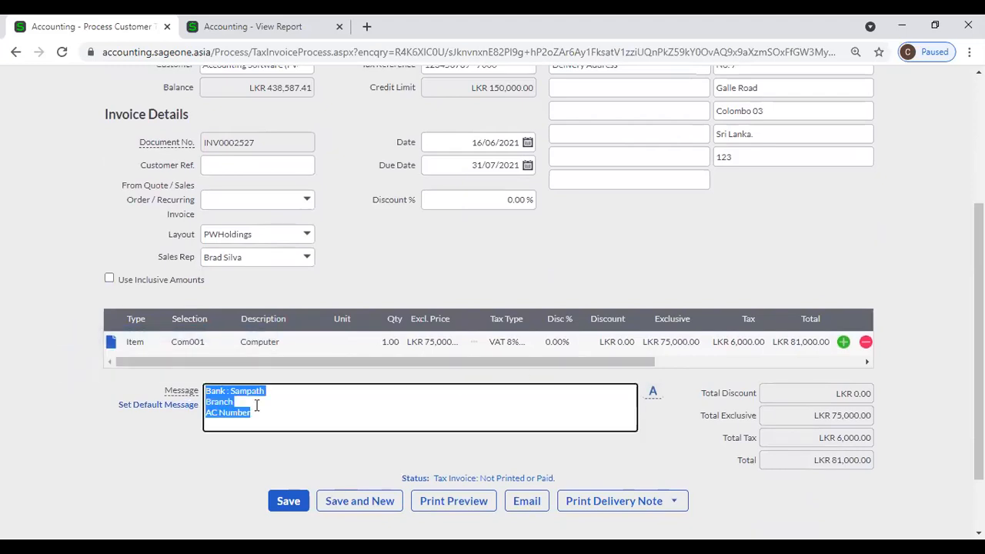
left_click(298, 419)
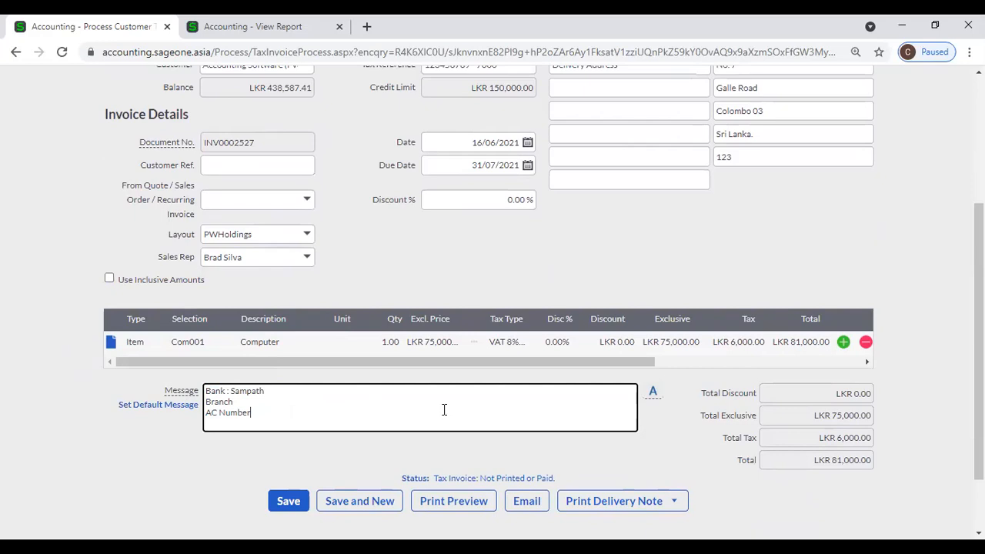
Print preview the invoice again despite the exceeded credit limit and examine its totals and bank details.
left_click(458, 501)
left_click(458, 328)
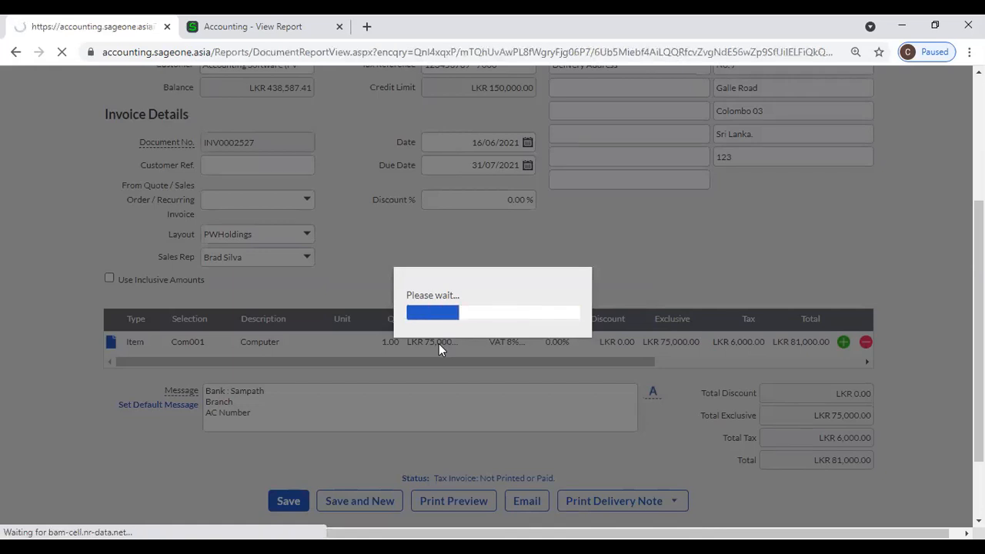
scroll(438, 344, "down", 6)
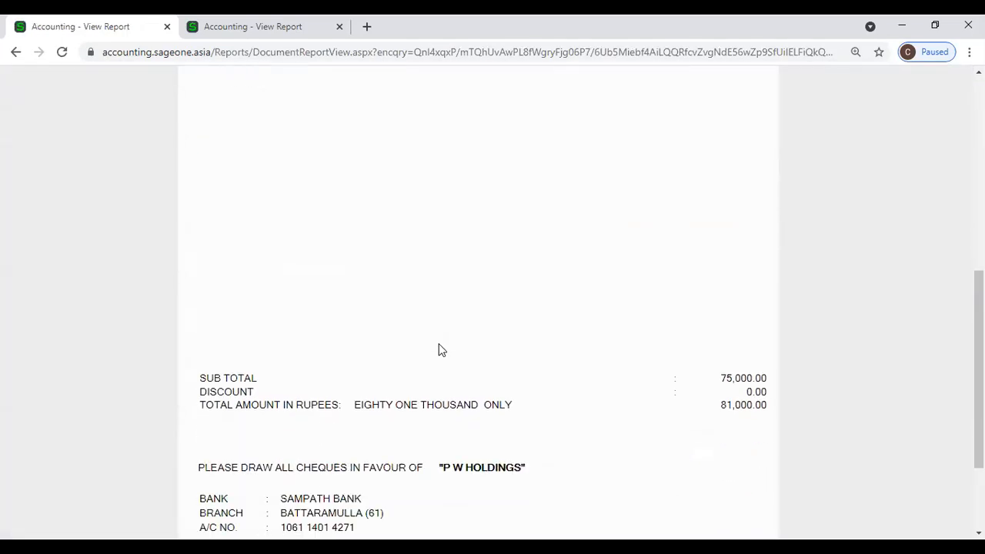
scroll(439, 350, "down", 3)
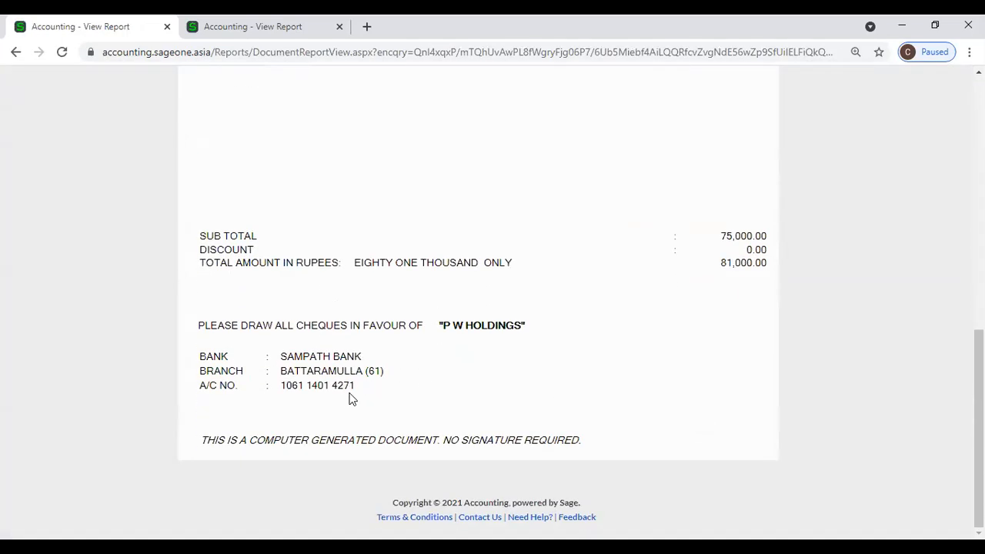
scroll(346, 376, "up", 10)
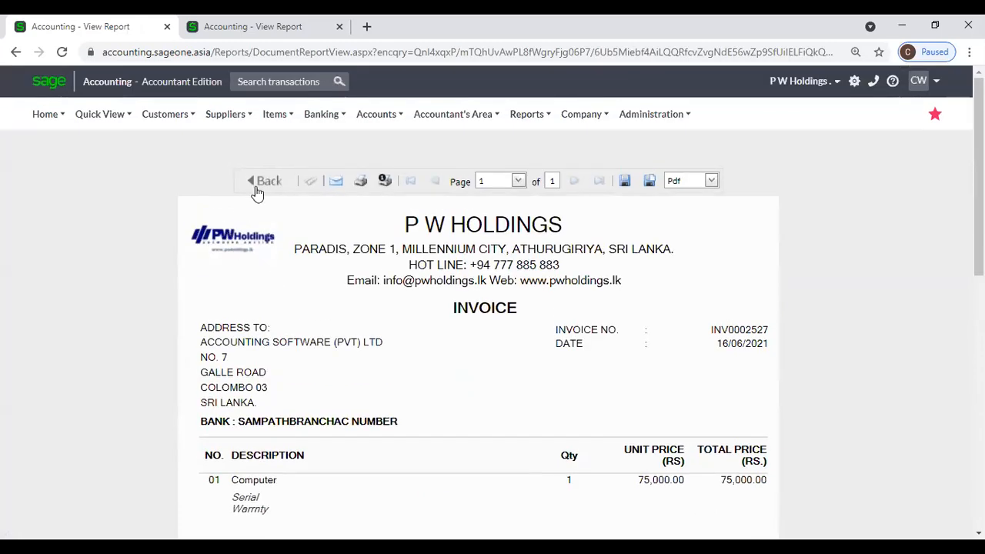
Return from the print preview to the invoice and view the price, tax and total columns of its line.
left_click(258, 185)
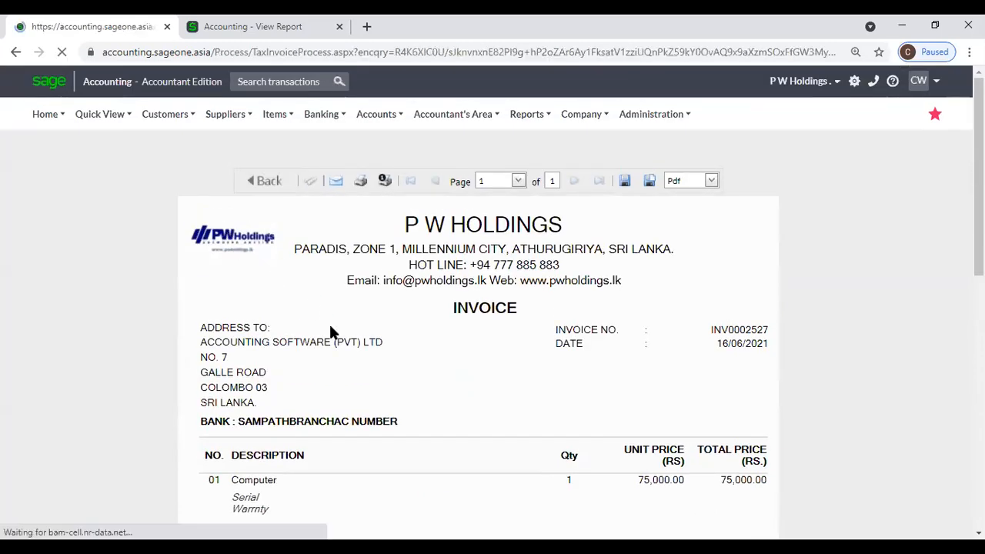
scroll(336, 357, "down", 2)
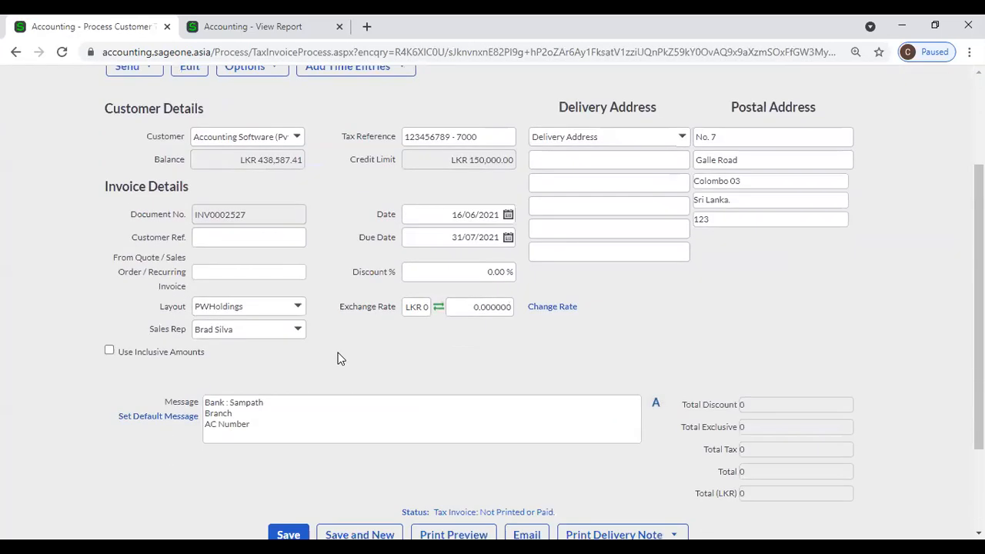
scroll(590, 341, "down", 2)
left_click_drag(616, 293, 845, 279)
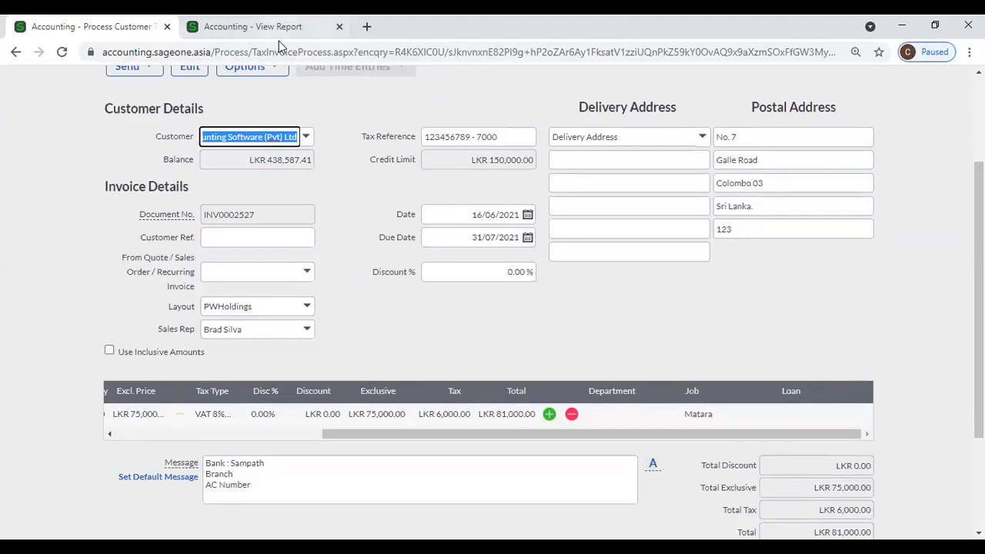
Open the Accounting Software (Pvt) Ltd record from the customer list in the other browser tab and check its credit limit.
left_click(279, 29)
scroll(325, 213, "up", 3)
left_click(164, 114)
mouse_move(178, 168)
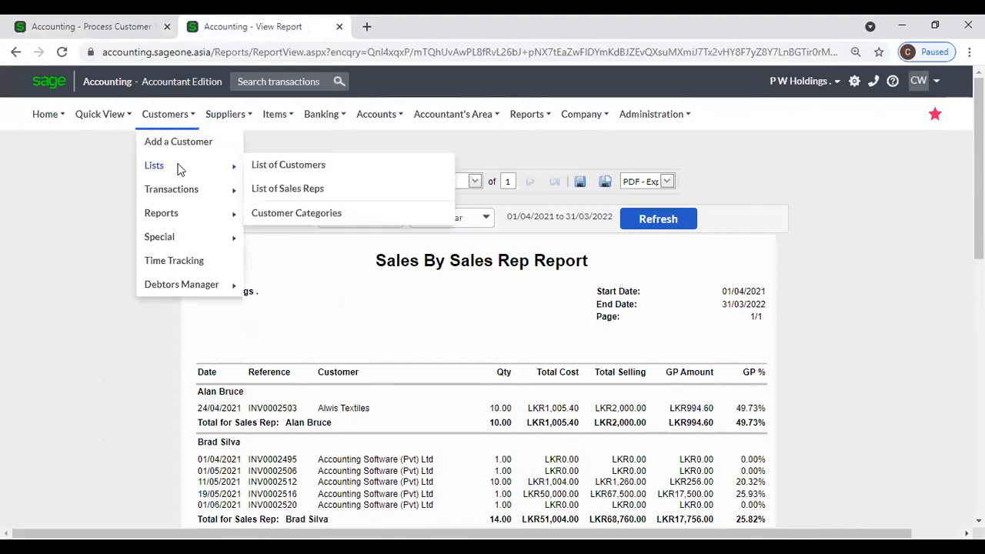
left_click(179, 143)
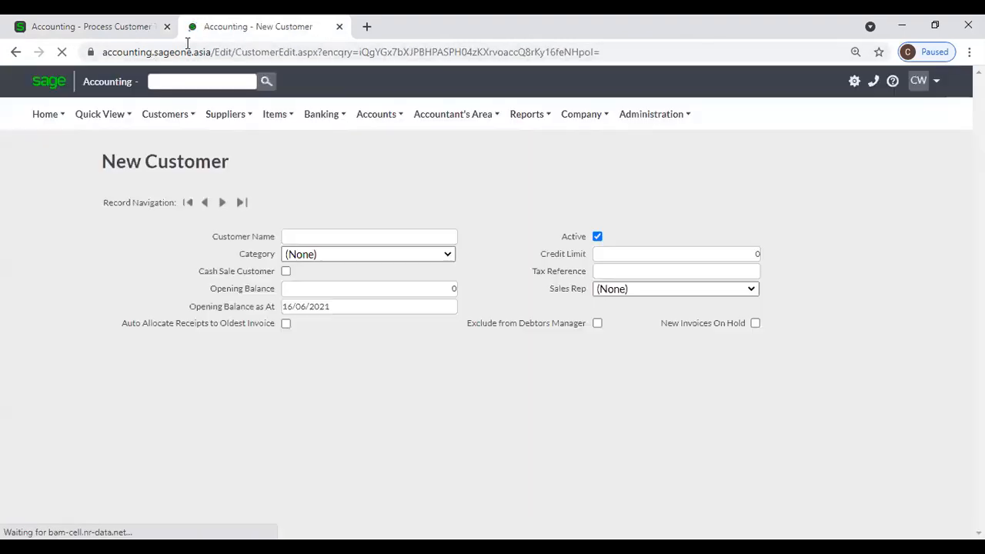
left_click(165, 114)
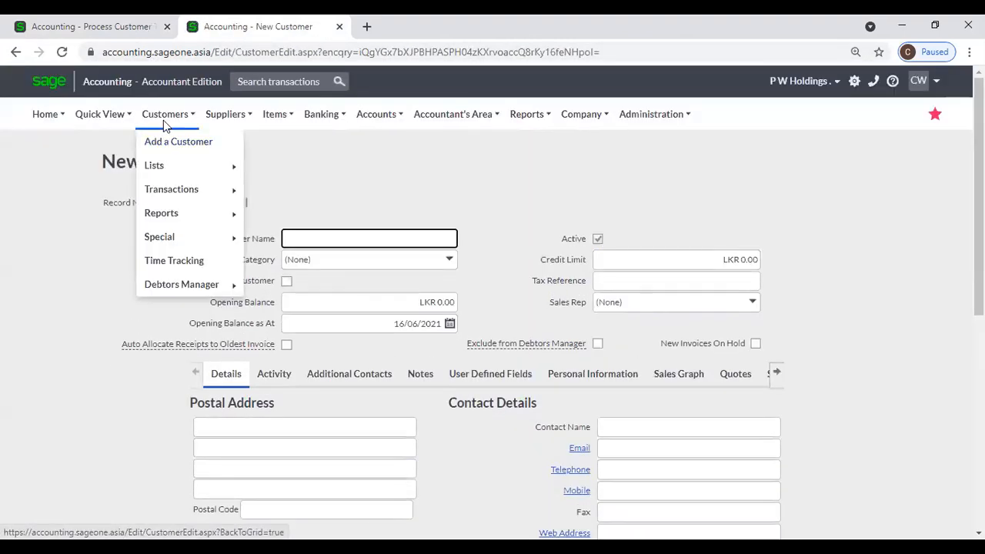
mouse_move(169, 168)
left_click(320, 166)
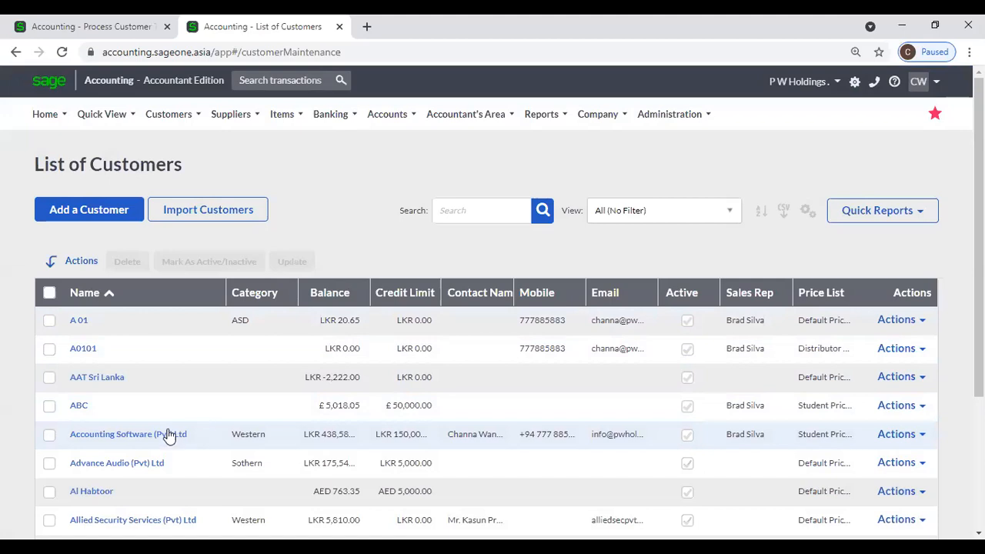
left_click(169, 435)
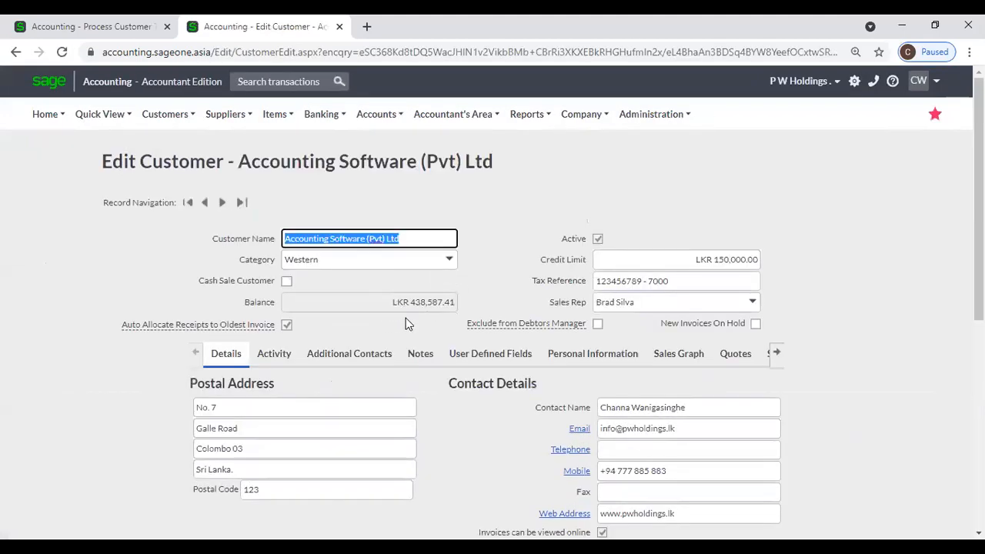
left_click(685, 264)
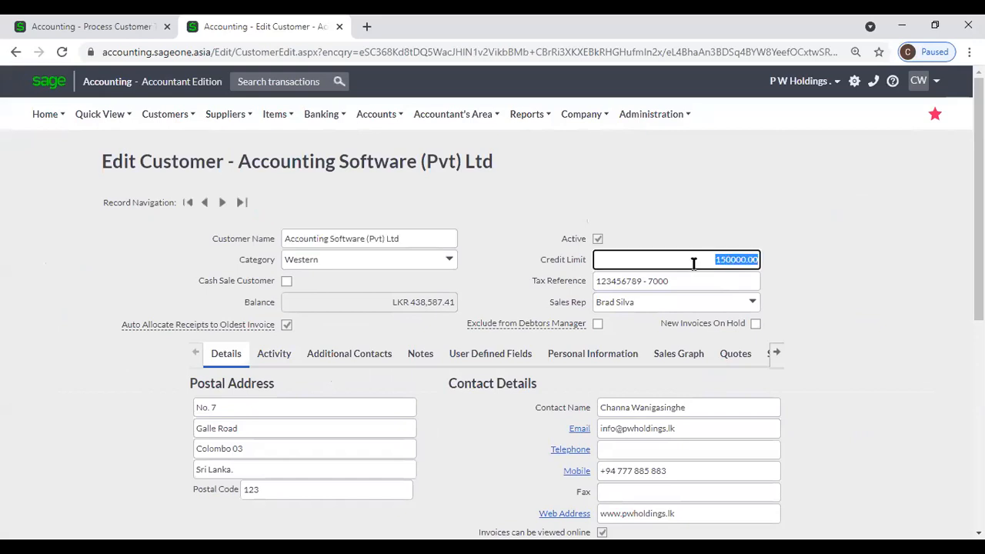
Return to the invoice, try to print preview it, and dismiss the credit limit confirmation.
left_click(77, 26)
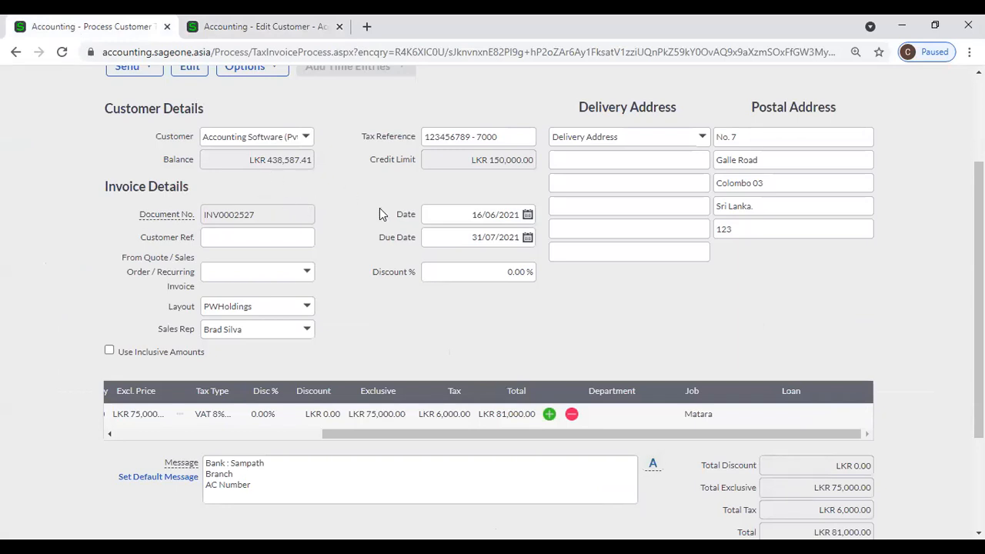
scroll(377, 213, "down", 2)
left_click(454, 431)
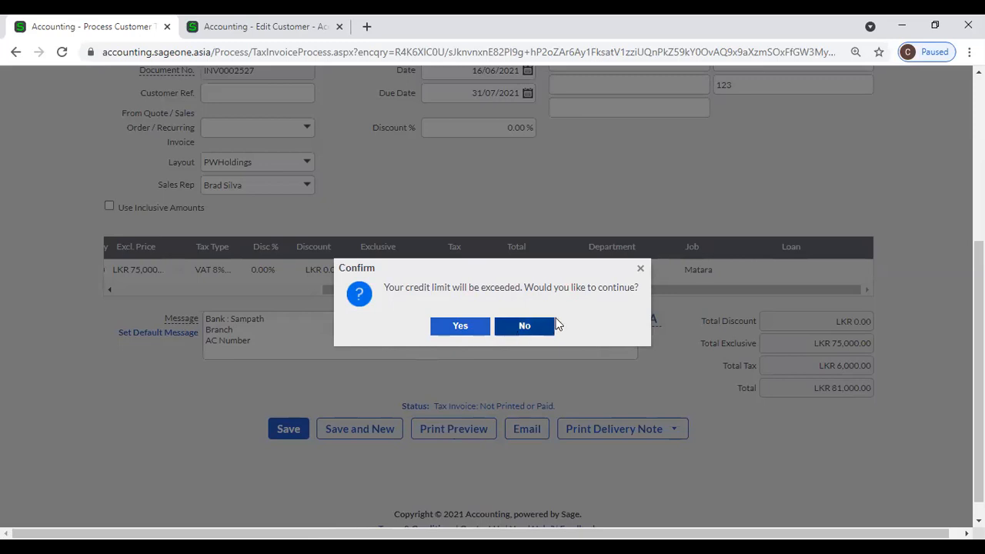
left_click(640, 269)
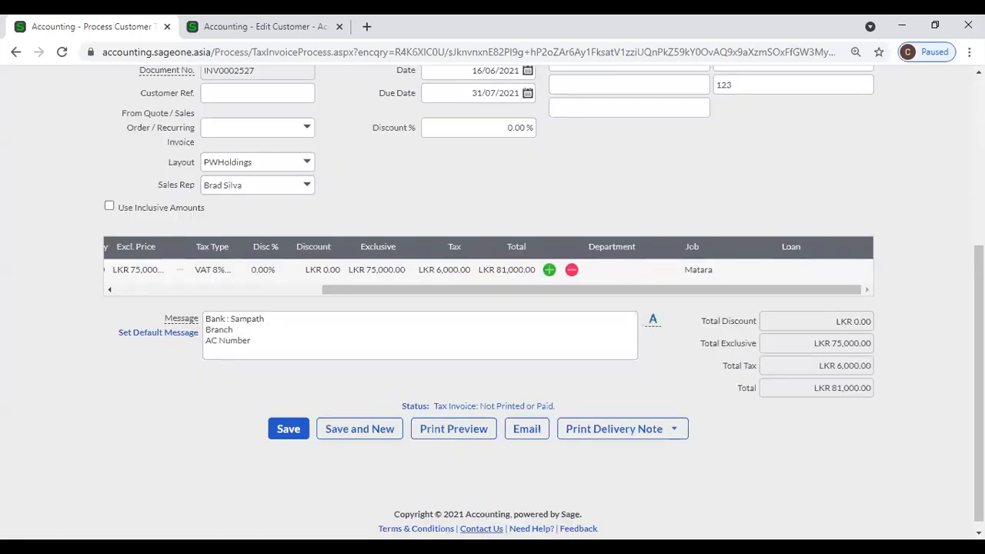
Review the invoice's discount fields and set the Computer line's discount amount to 1000.
scroll(464, 502, "up", 1)
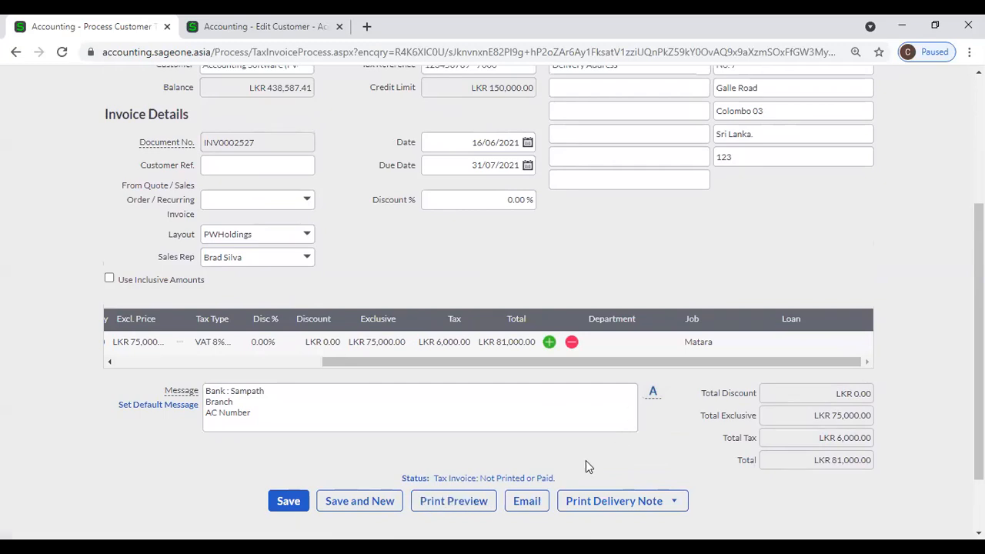
left_click(495, 200)
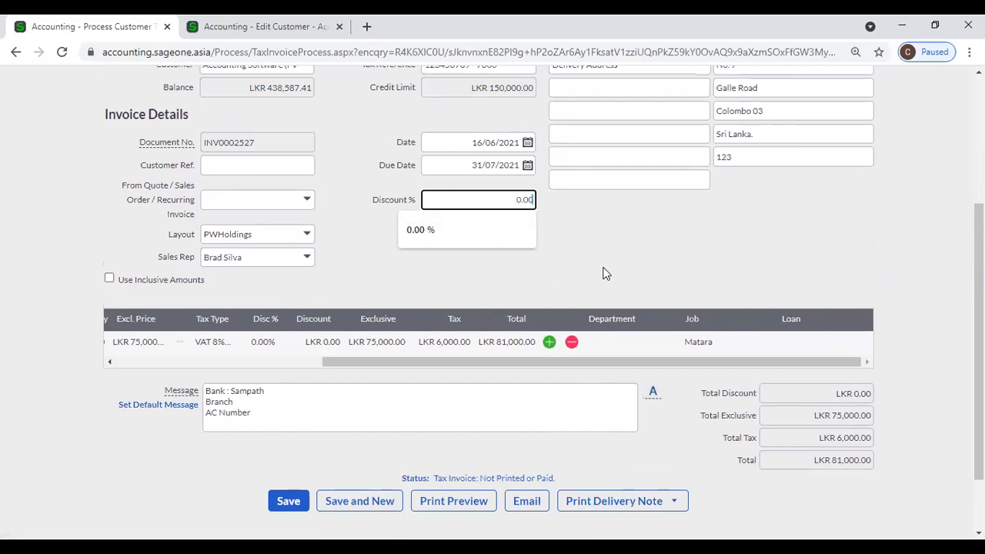
left_click_drag(527, 362, 414, 362)
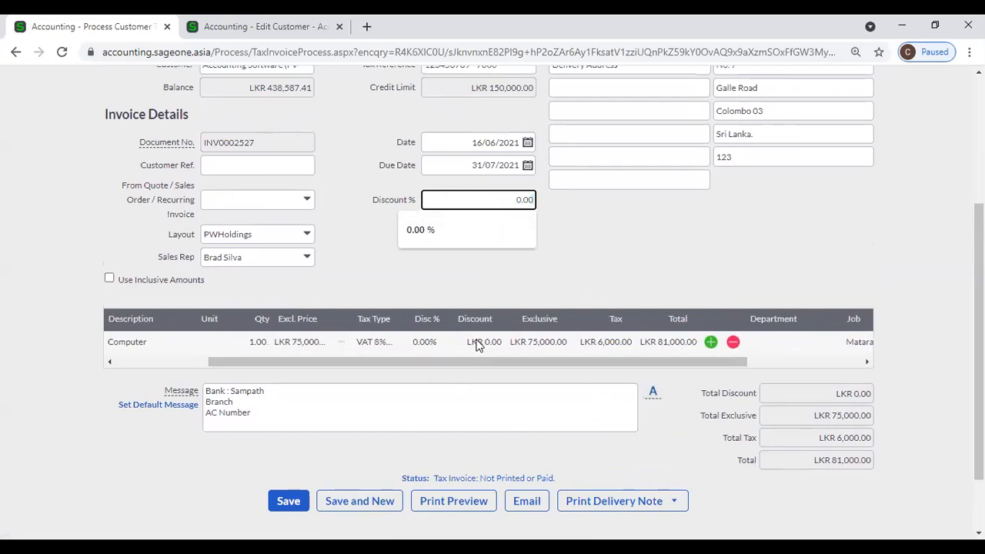
left_click(421, 344)
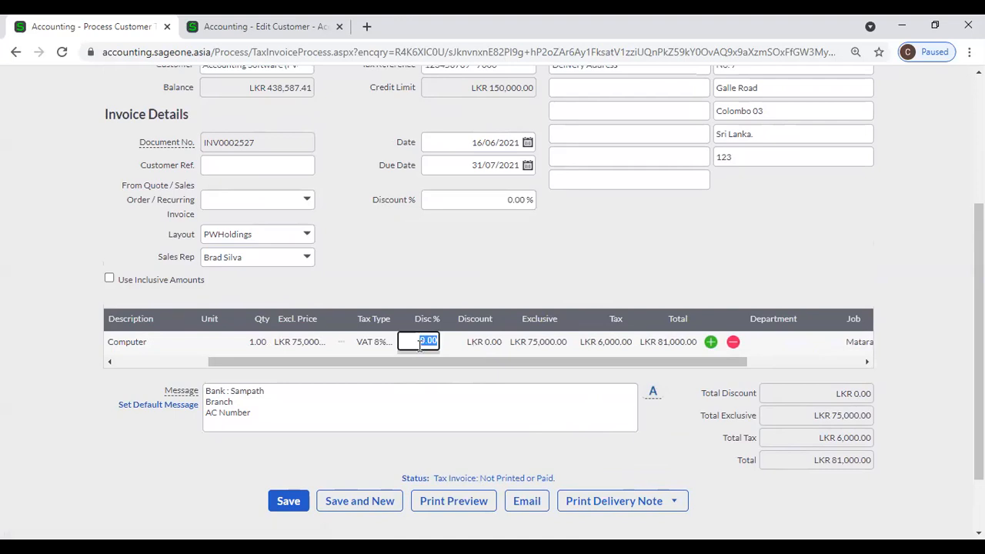
left_click(474, 343)
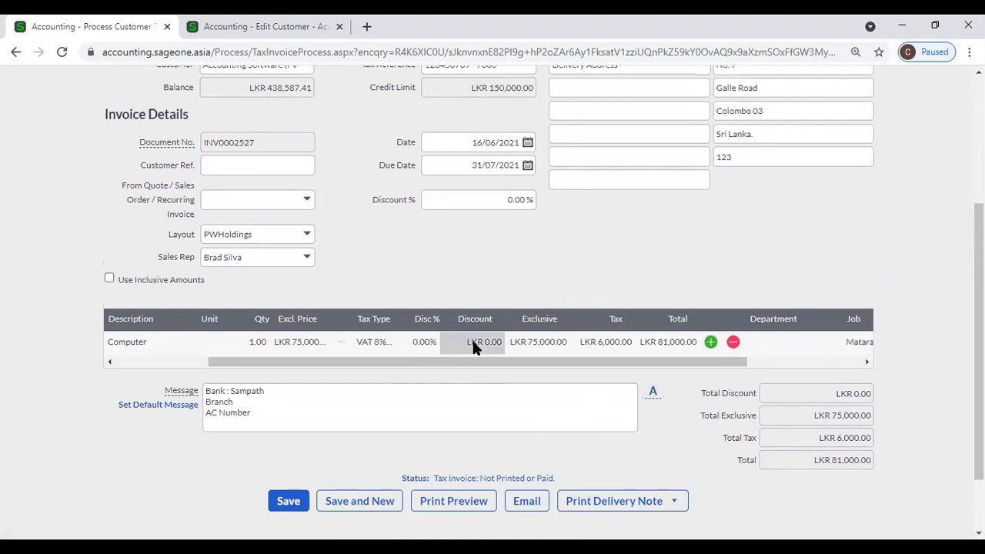
type("1000")
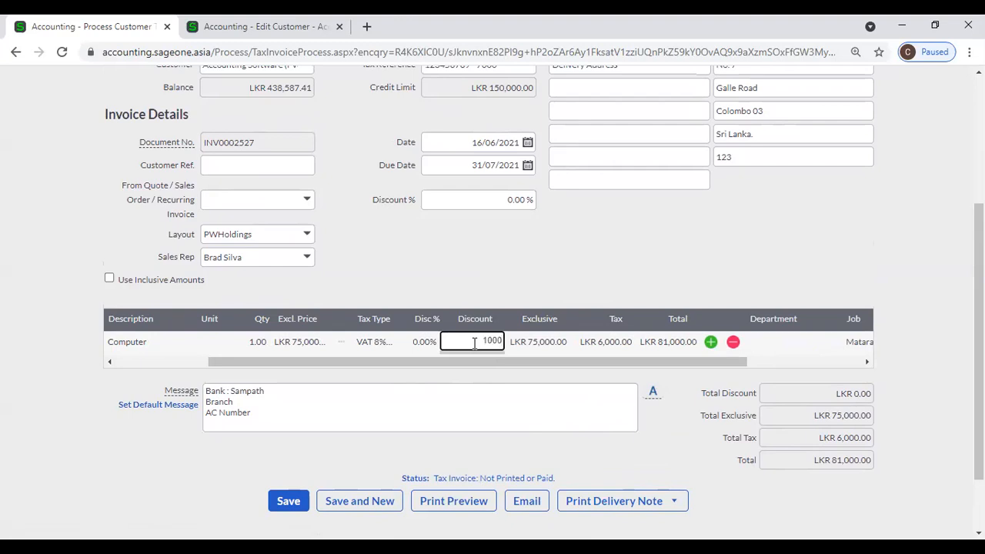
key("Tab")
Clear the discount on the Computer line by setting its discount percentage to 0.
left_click(473, 343)
left_click(427, 348)
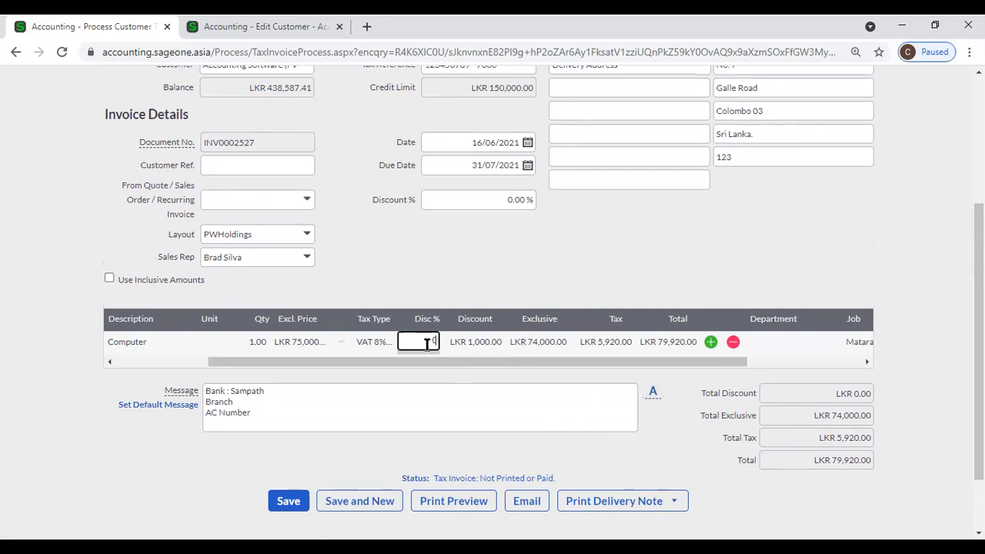
type("0")
key("Tab")
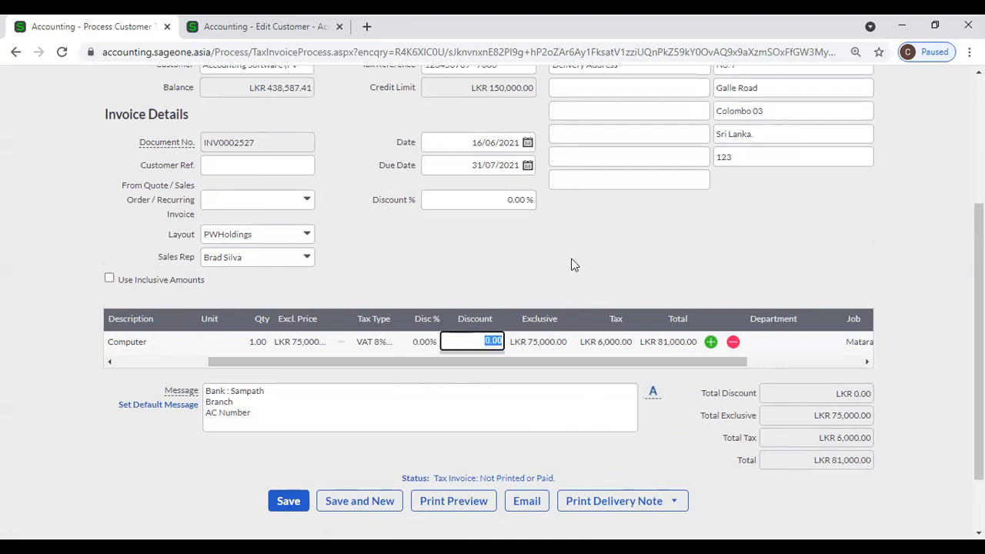
left_click(573, 263)
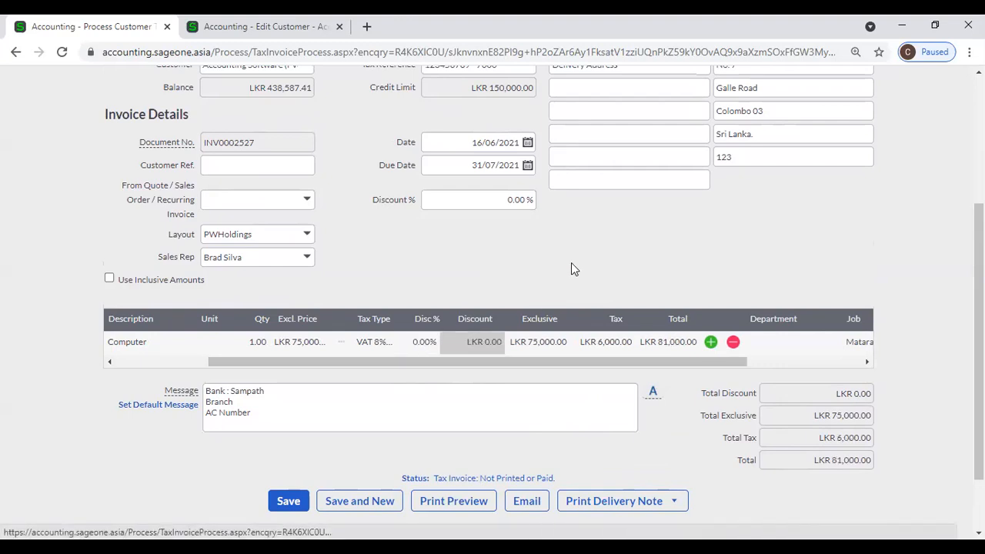
Change the invoice's customer to Al Habtoor.
scroll(572, 262, "up", 2)
scroll(571, 263, "down", 1)
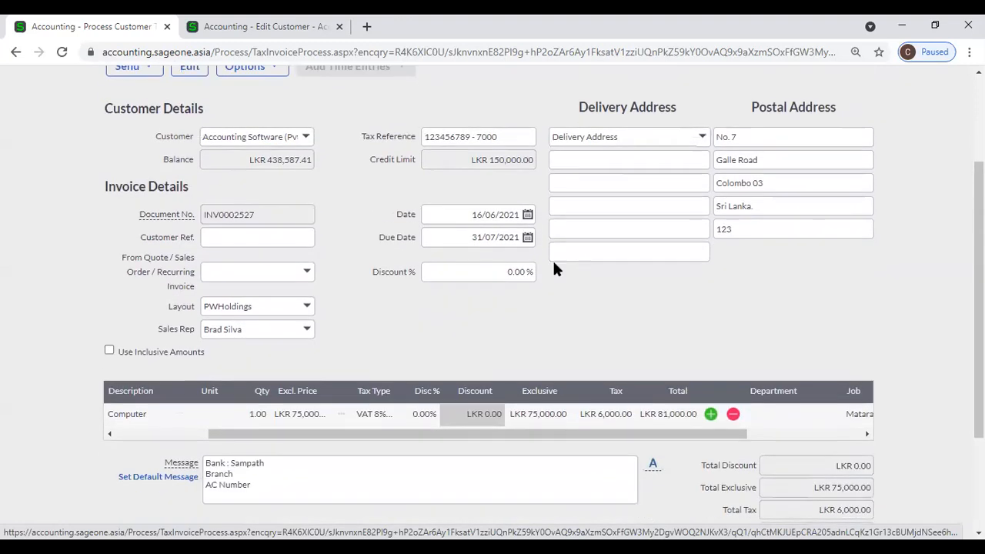
left_click(306, 138)
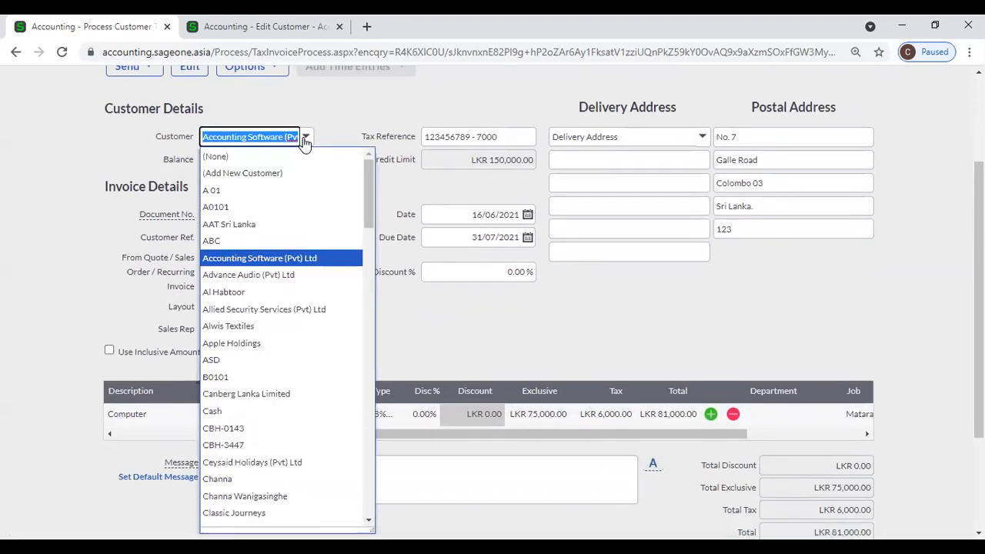
left_click(271, 291)
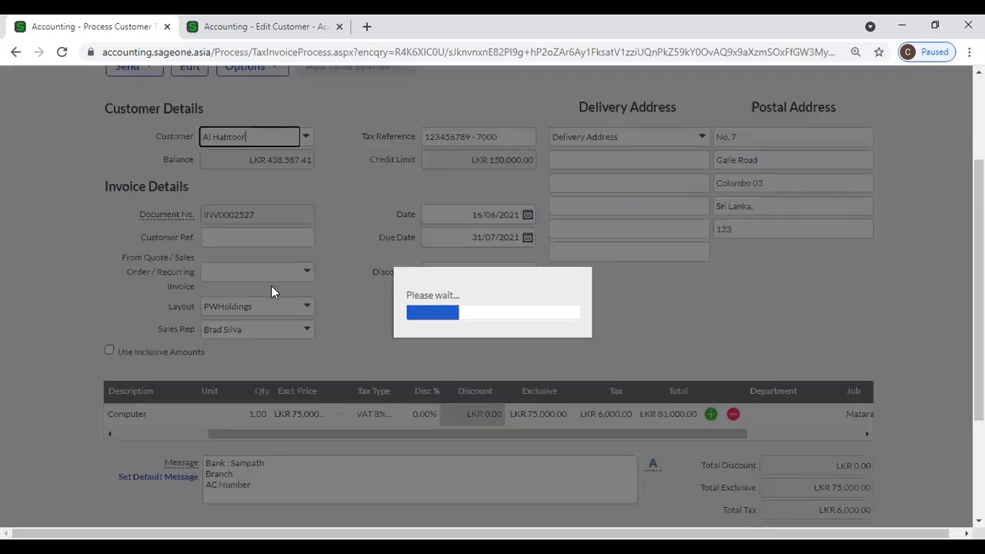
left_click(454, 338)
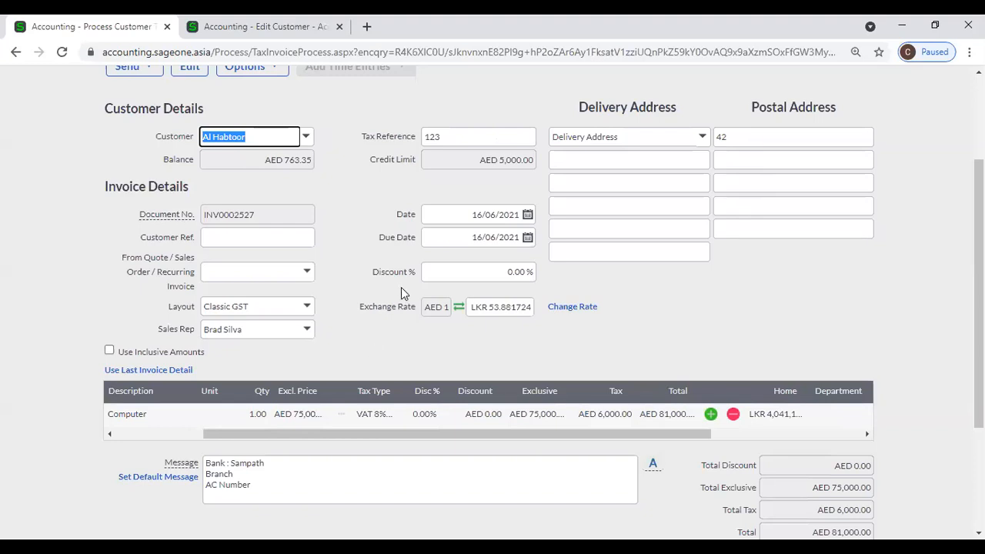
Open the Al Habtoor record from the customer list in the other browser tab and check its currency under Default Settings.
left_click(257, 35)
mouse_move(165, 116)
mouse_move(179, 189)
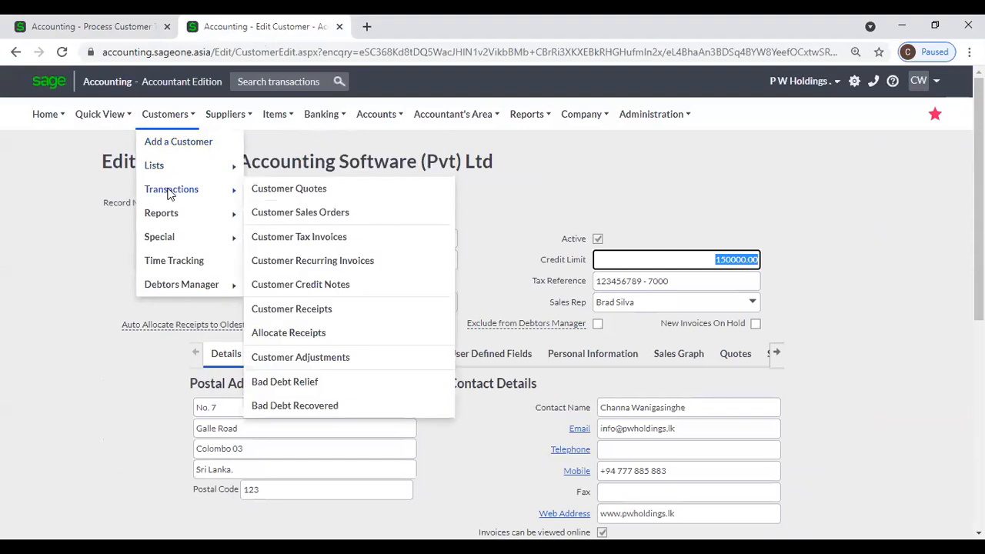
mouse_move(197, 166)
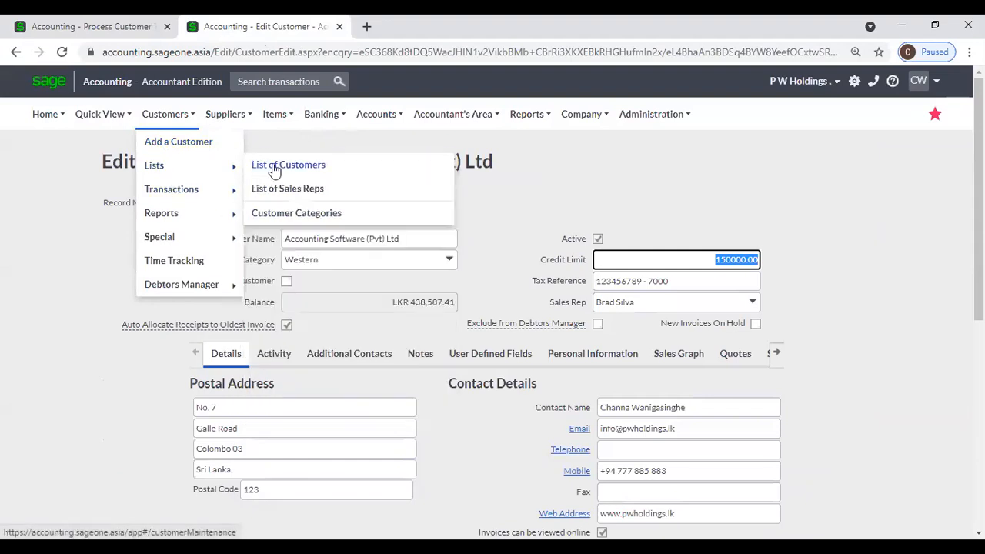
left_click(276, 166)
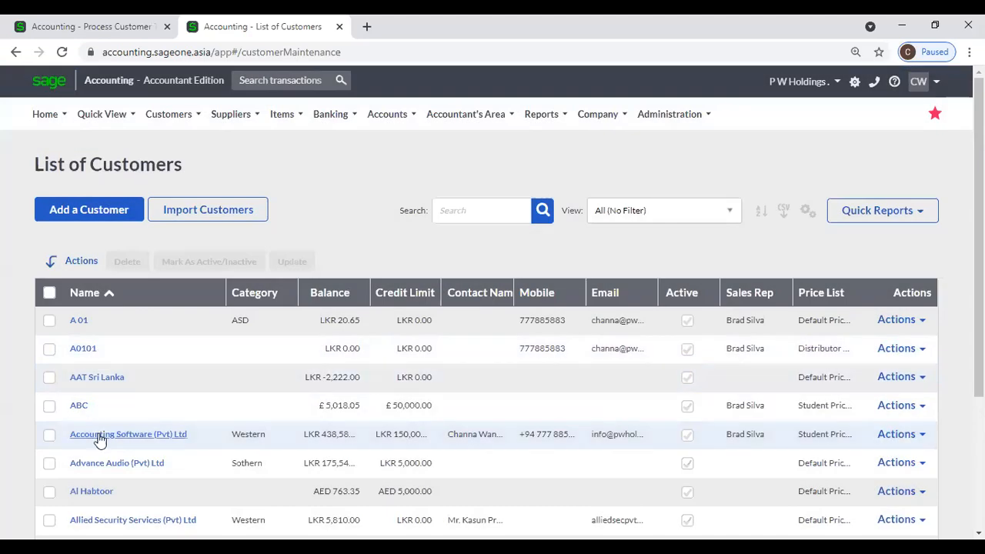
scroll(106, 454, "down", 1)
scroll(107, 454, "down", 1)
left_click(86, 352)
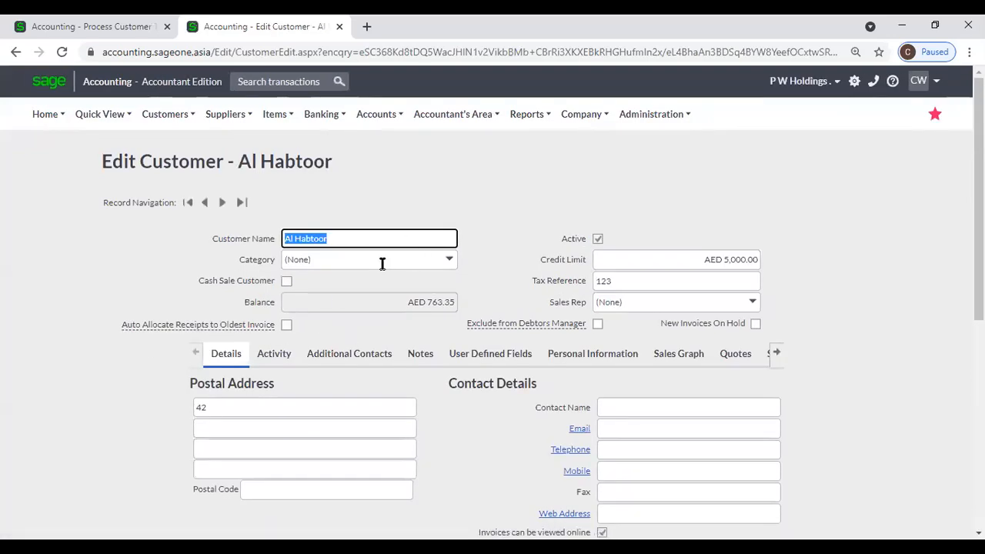
scroll(585, 343, "down", 1)
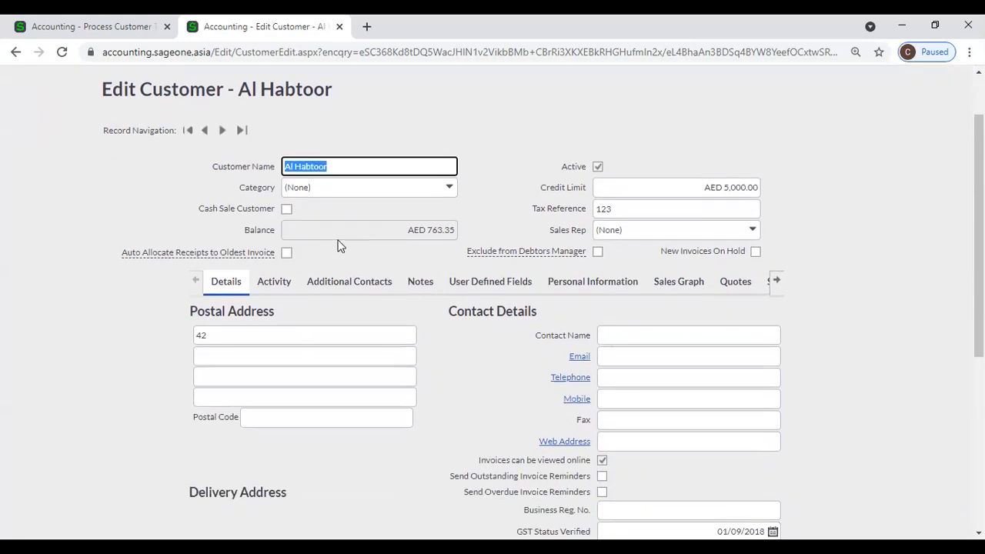
scroll(505, 318, "down", 4)
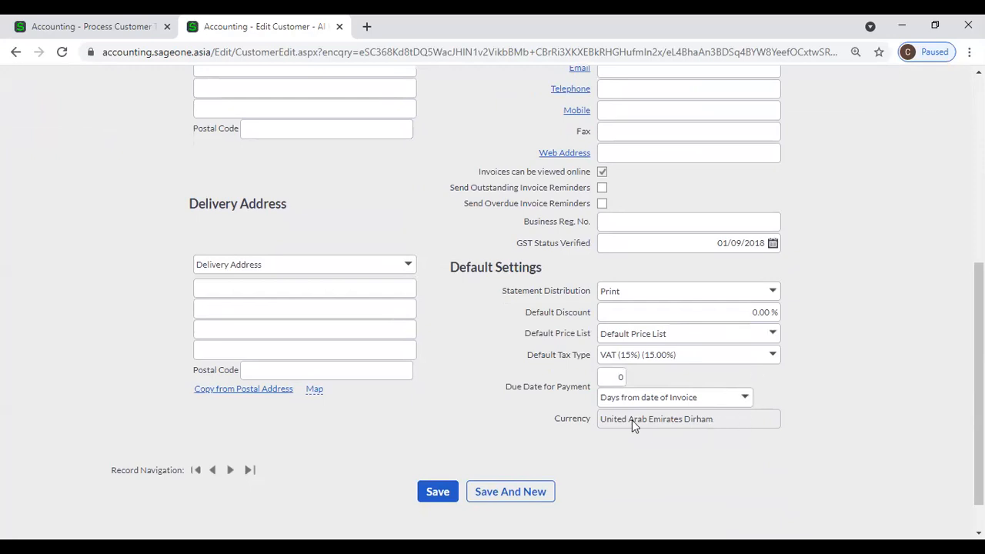
Return to the invoice and examine its line item, exchange rate and total in LKR.
left_click(143, 19)
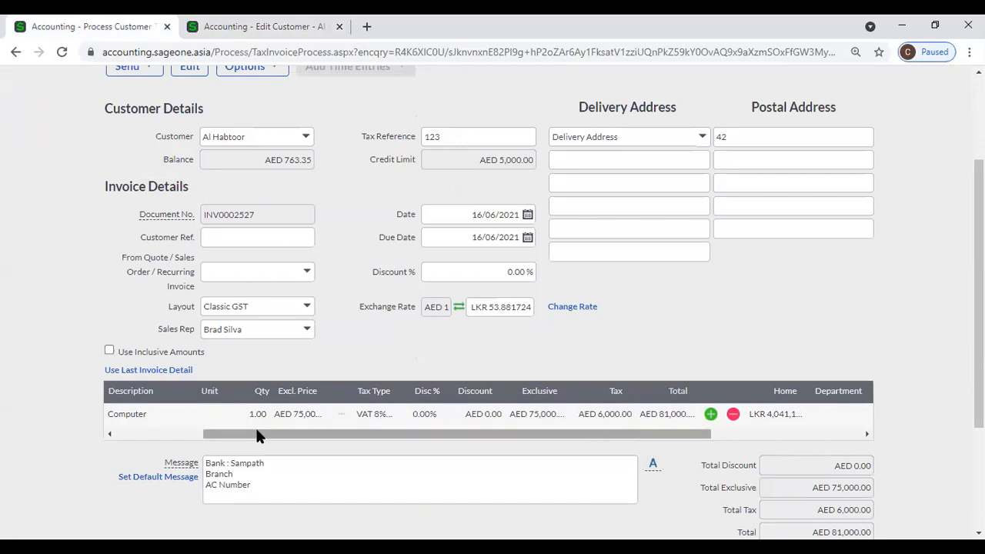
left_click_drag(254, 431, 152, 431)
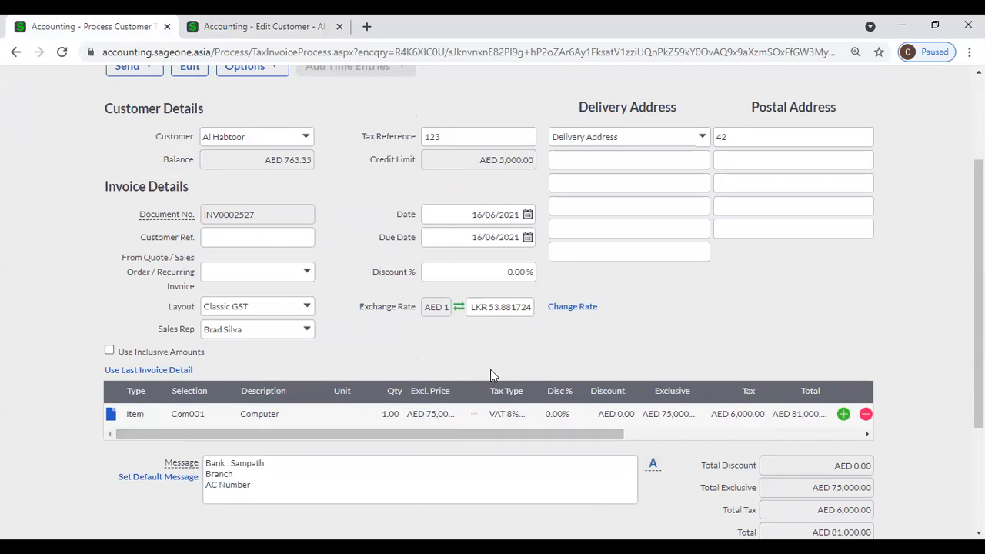
left_click(493, 307)
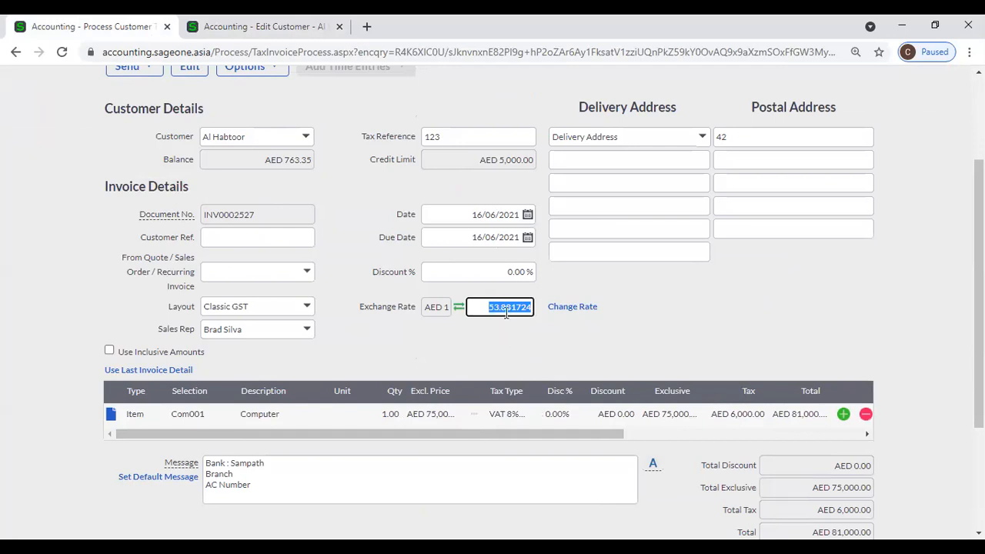
left_click(493, 307)
scroll(424, 323, "down", 5)
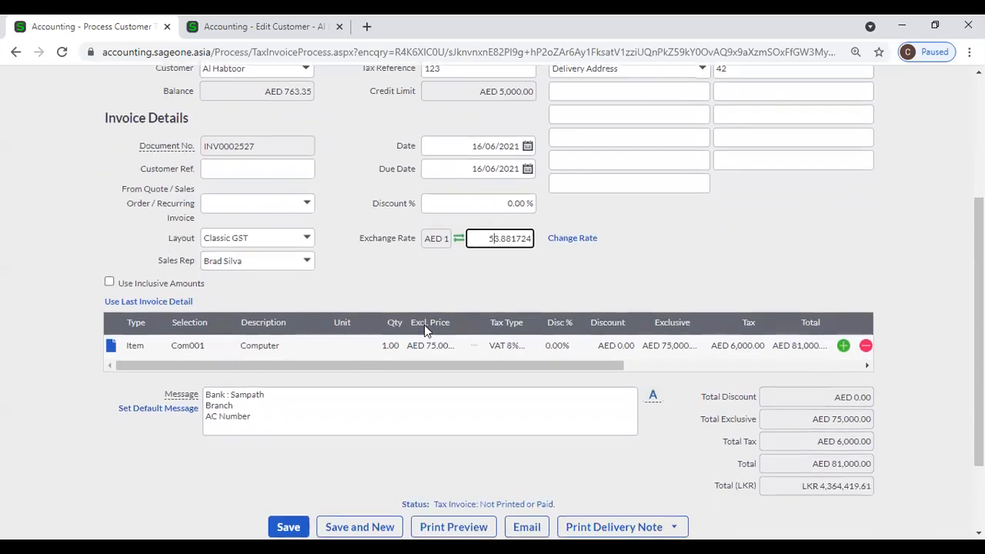
Leave the Al Habtoor invoice without saving its changes and open the Customer Tax Invoices list.
scroll(425, 328, "up", 5)
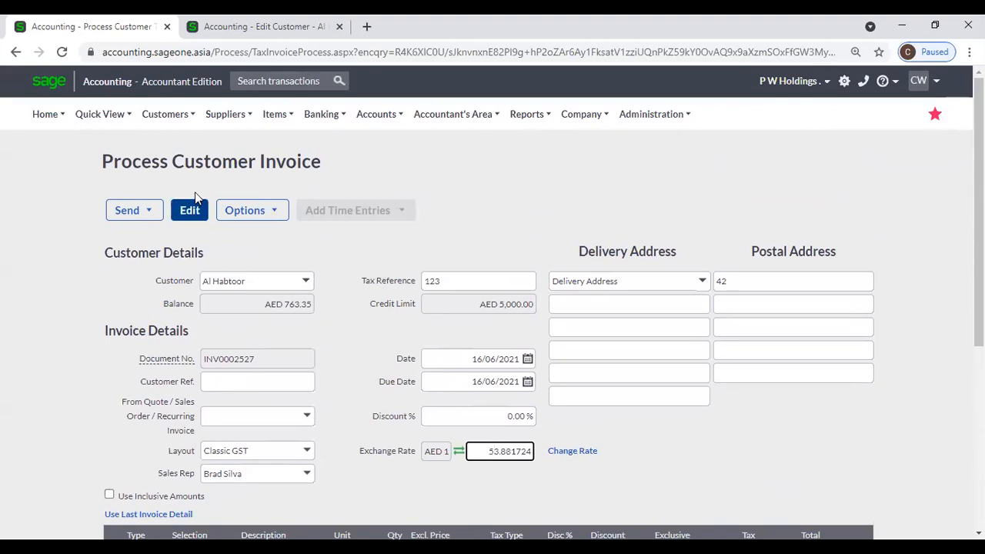
left_click(168, 115)
mouse_move(177, 198)
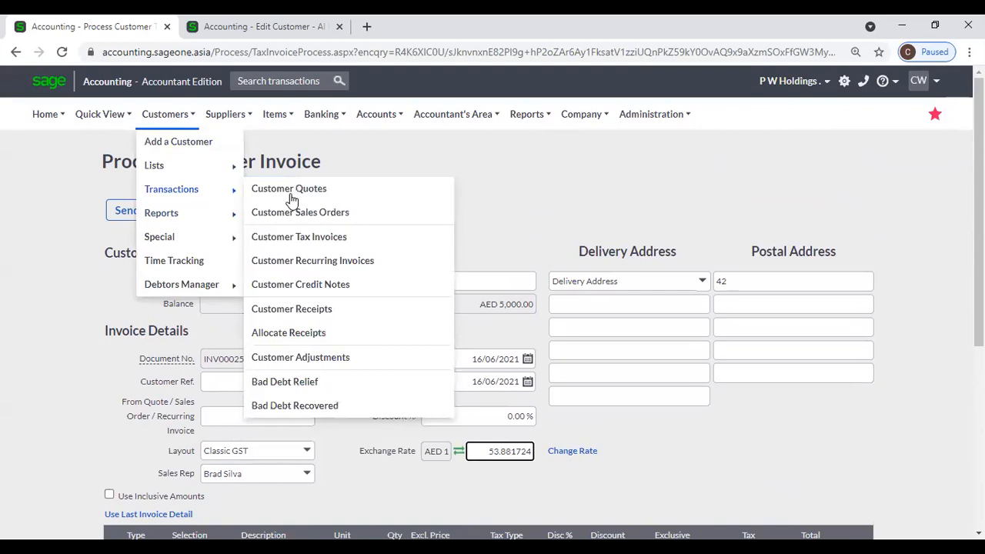
left_click(385, 234)
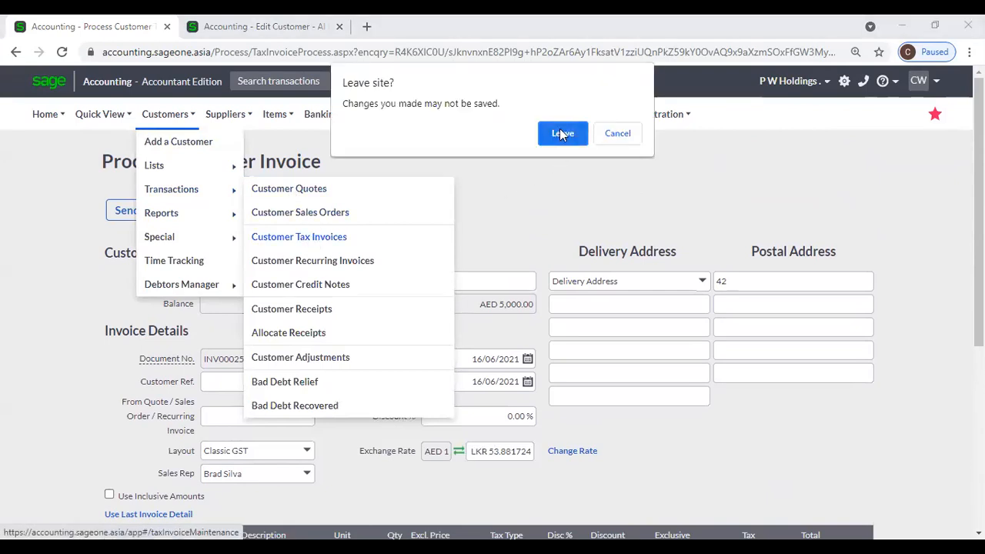
left_click(560, 128)
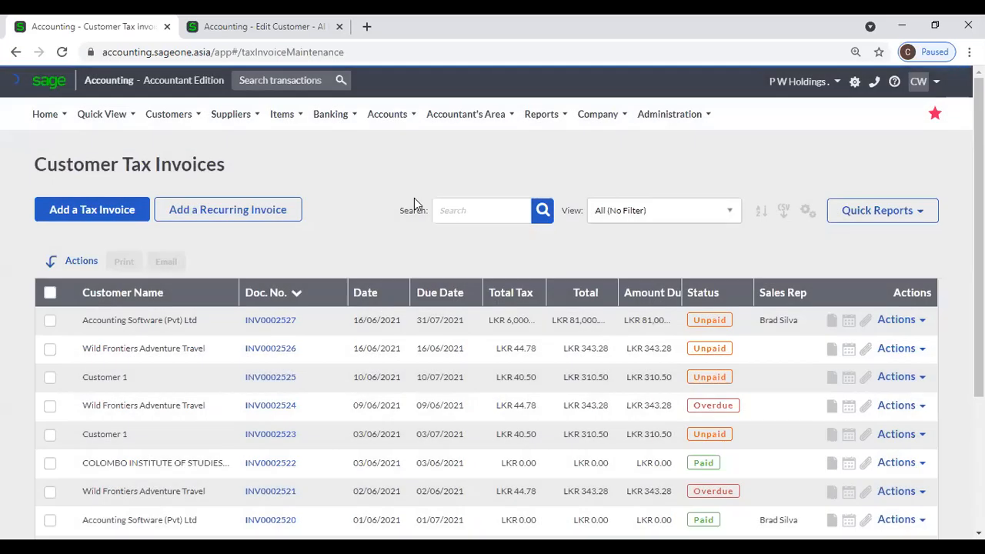
left_click(169, 114)
mouse_move(181, 206)
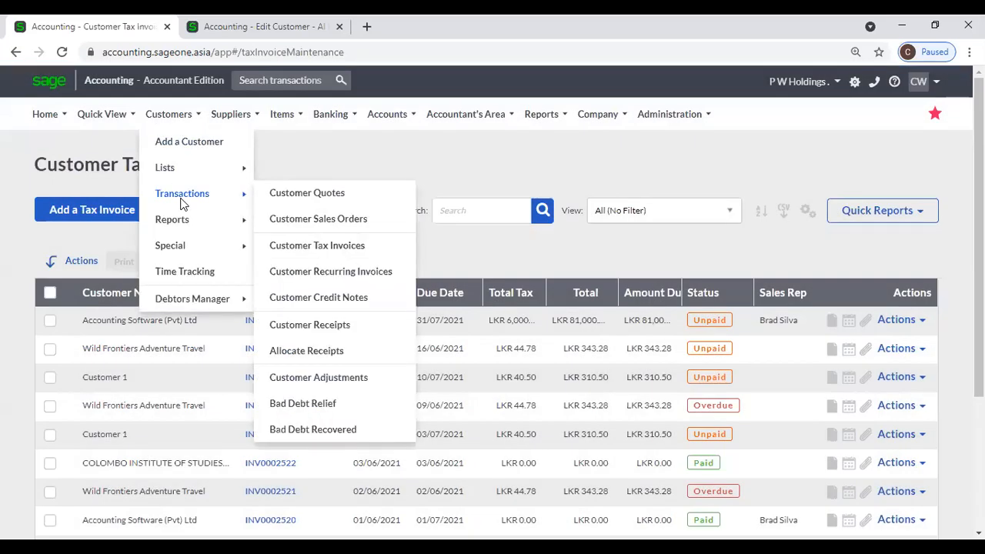
left_click(300, 244)
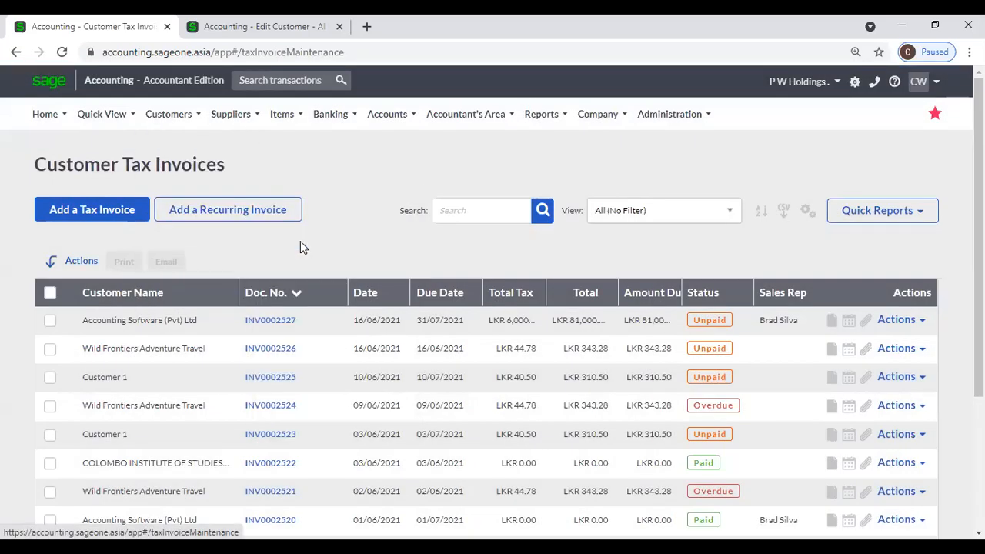
Start a new tax invoice for Accounting Software (Pvt) Ltd and agree to invoice its outstanding sales orders.
left_click(97, 213)
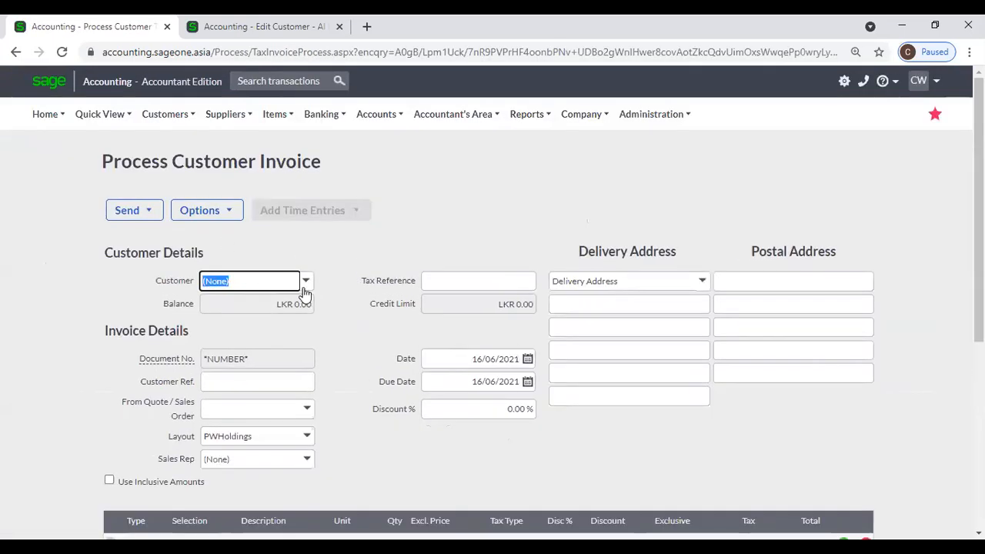
left_click(305, 282)
left_click(308, 402)
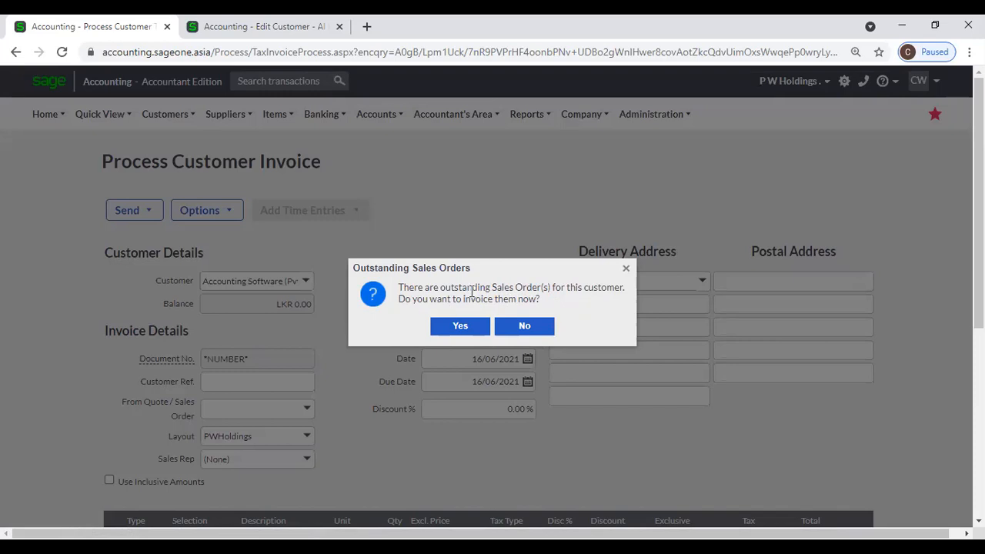
left_click(460, 326)
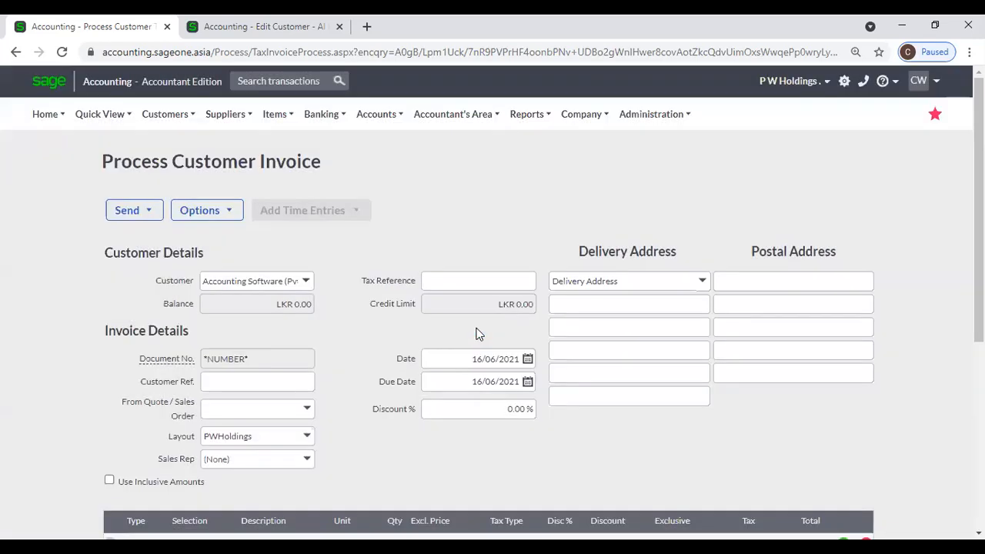
Browse the customer's quotes and sales orders and link quote QUO0000058 to the new tax invoice.
scroll(445, 319, "up", 3)
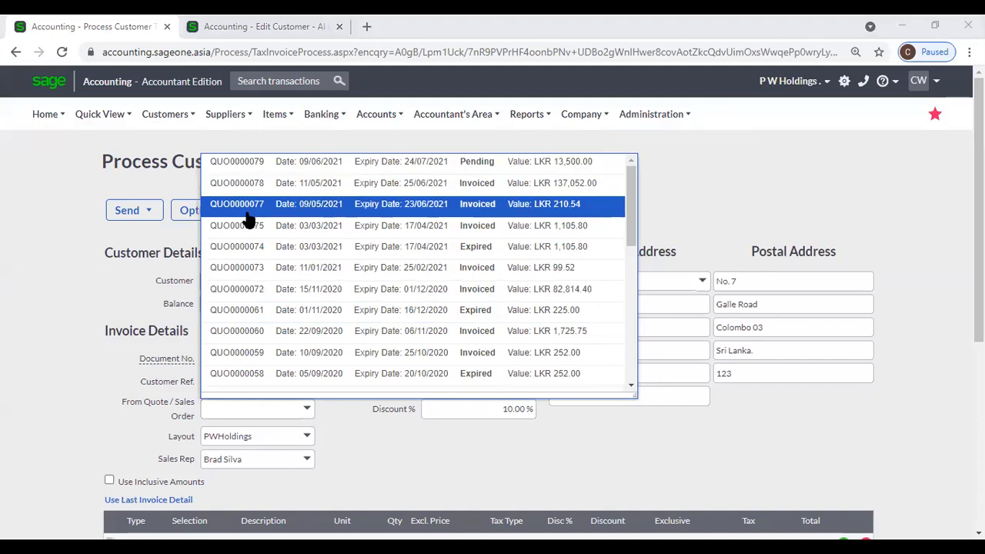
scroll(258, 248, "down", 2)
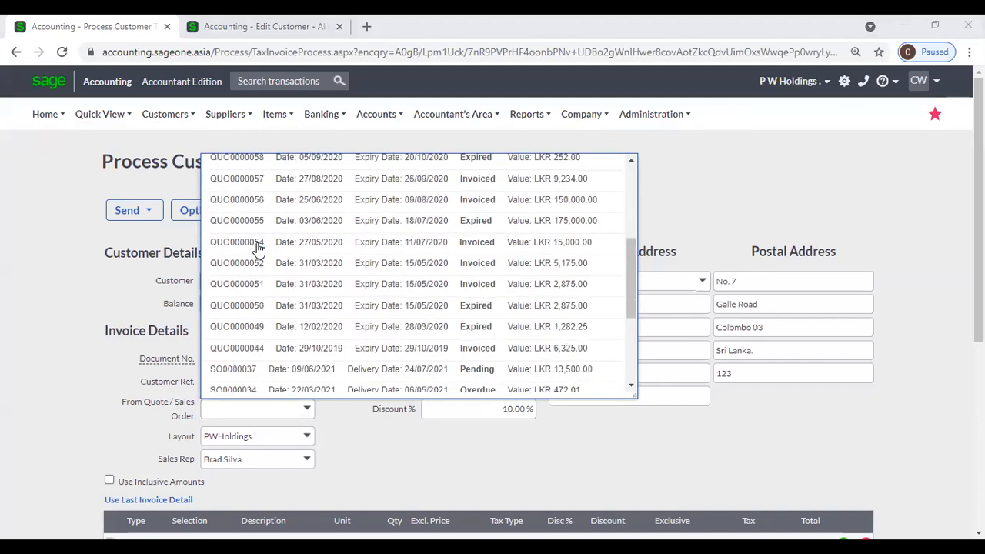
scroll(256, 308, "up", 5)
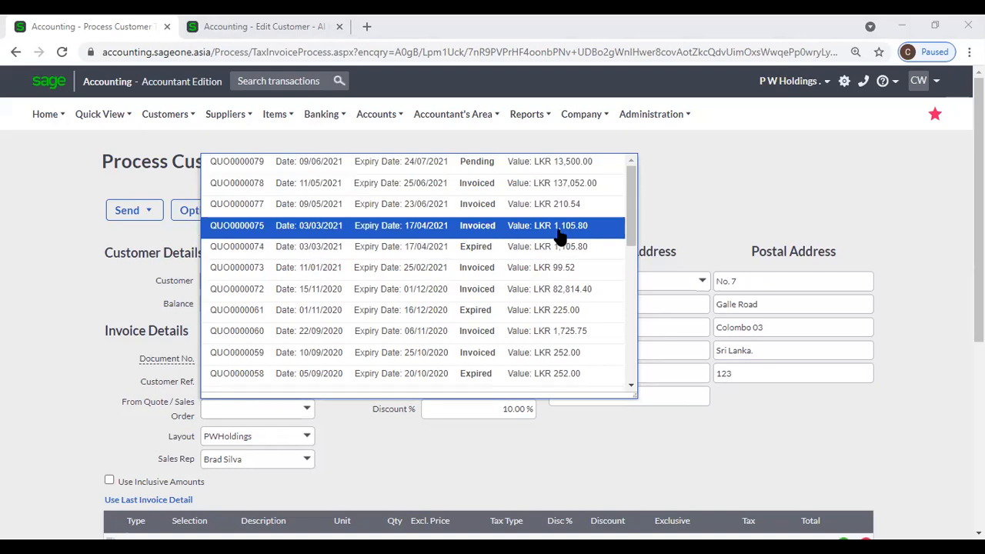
scroll(549, 248, "down", 1)
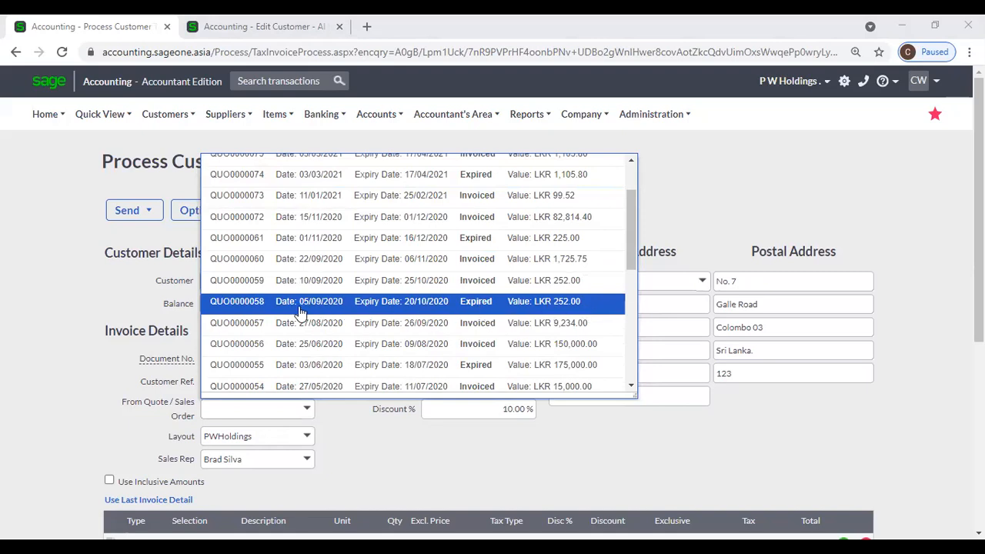
left_click(578, 309)
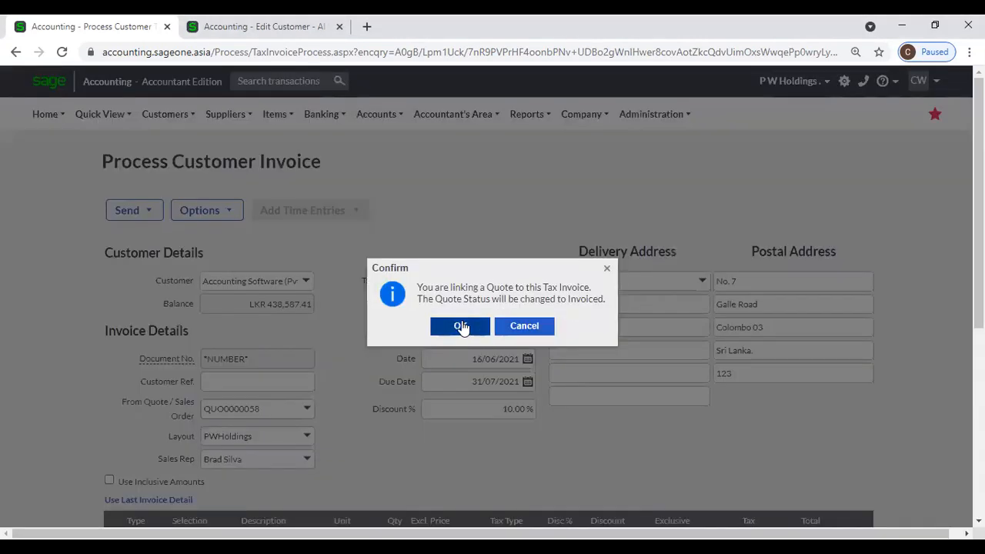
left_click(461, 326)
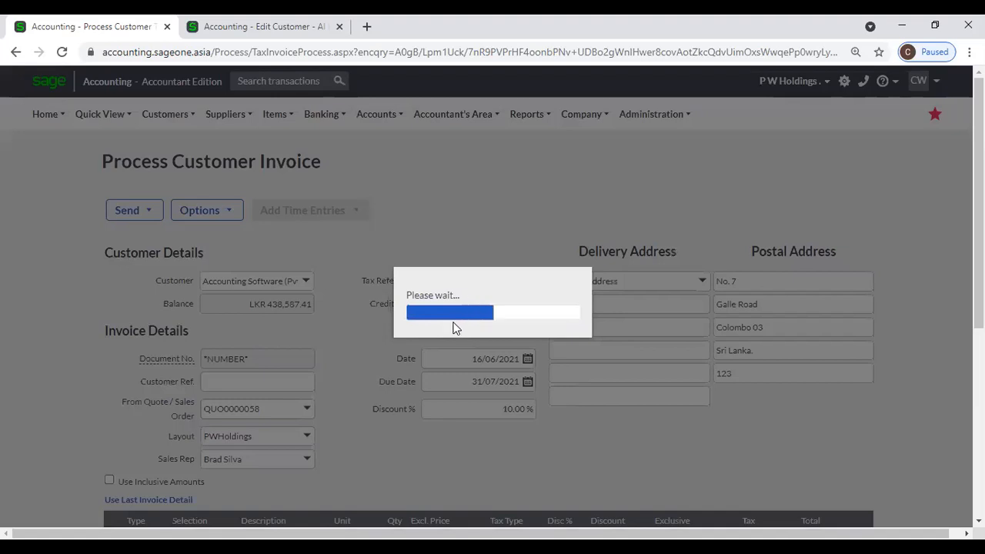
Examine the invoice's linked quote, line items, discount and totals.
scroll(376, 292, "down", 4)
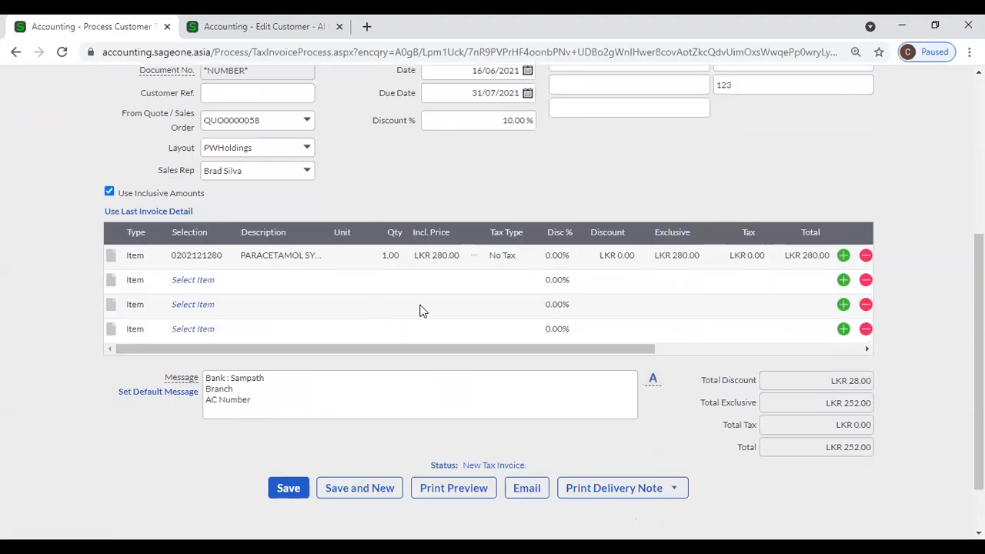
scroll(427, 307, "up", 1)
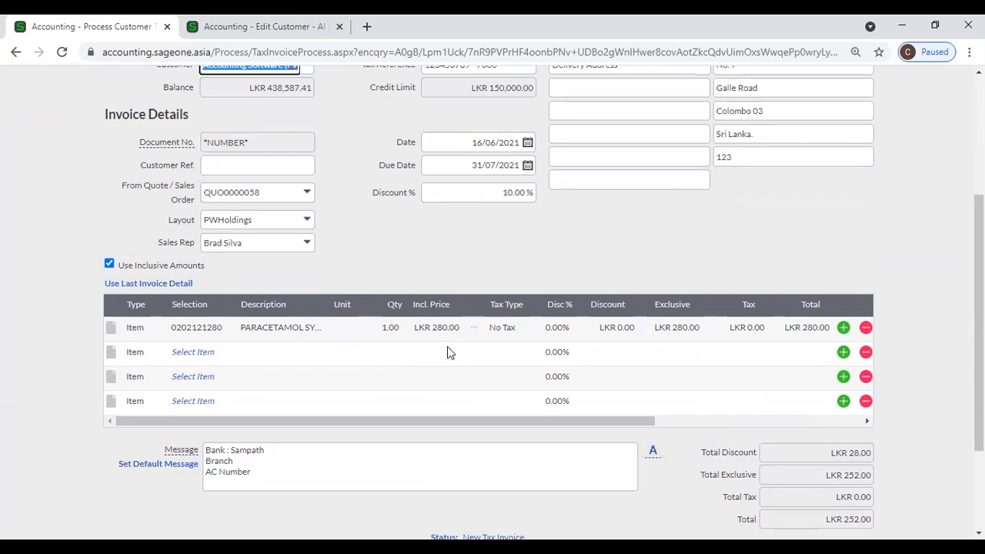
scroll(452, 352, "up", 1)
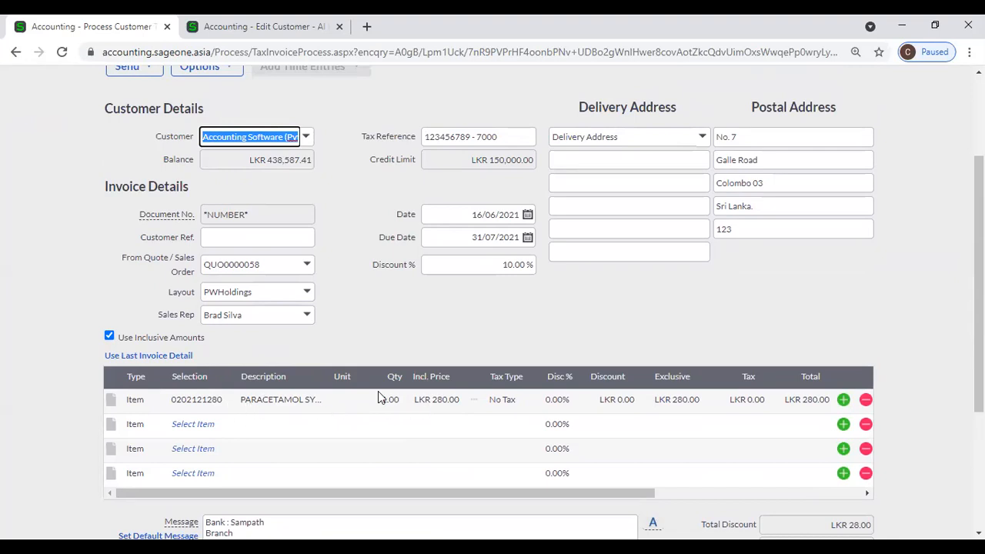
left_click(309, 265)
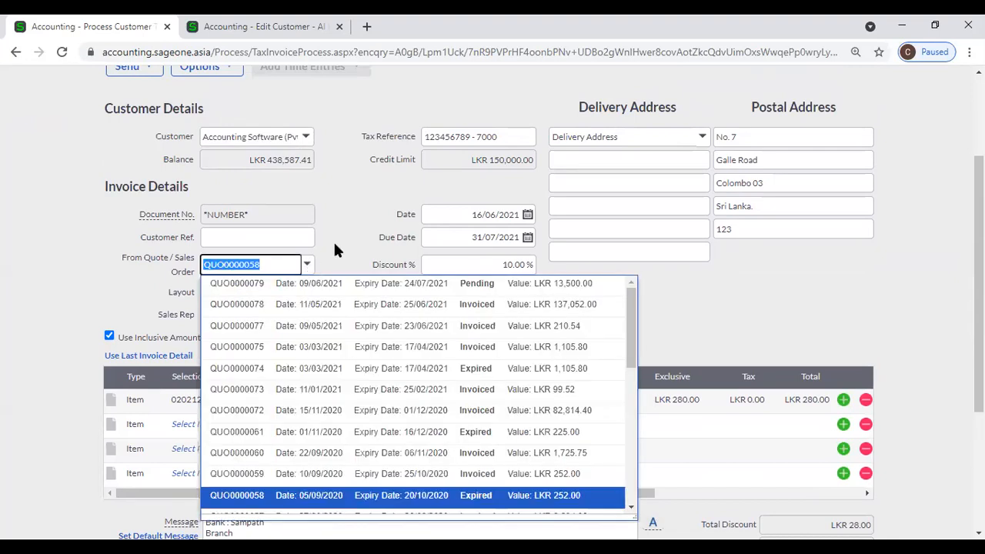
left_click(334, 245)
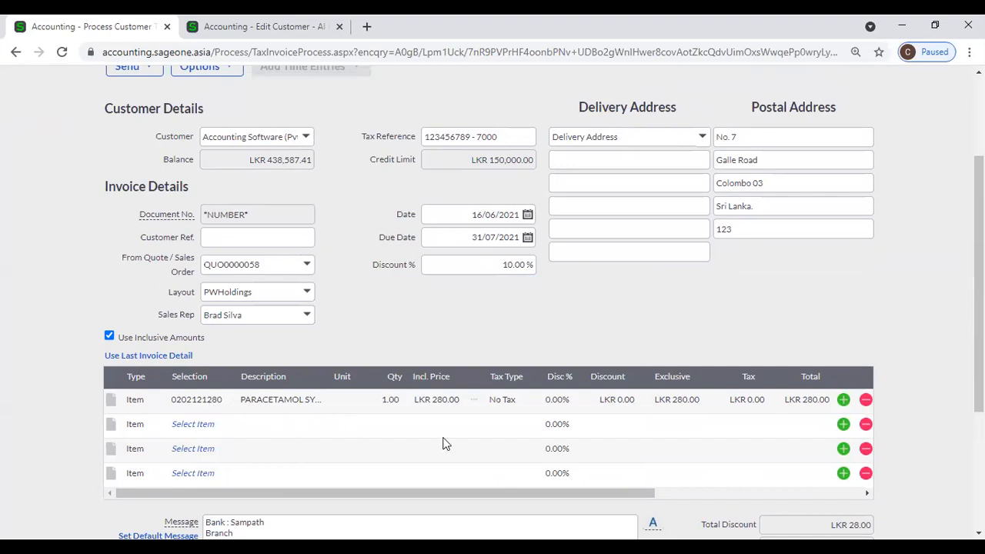
scroll(464, 437, "down", 2)
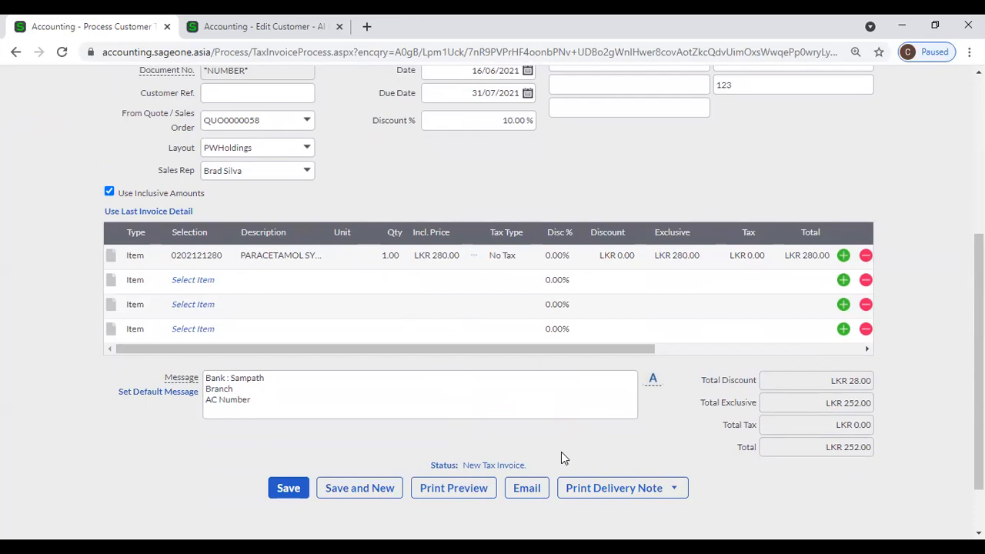
left_click(689, 351)
left_click_drag(359, 350, 176, 352)
scroll(554, 99, "up", 1)
scroll(549, 179, "up", 1)
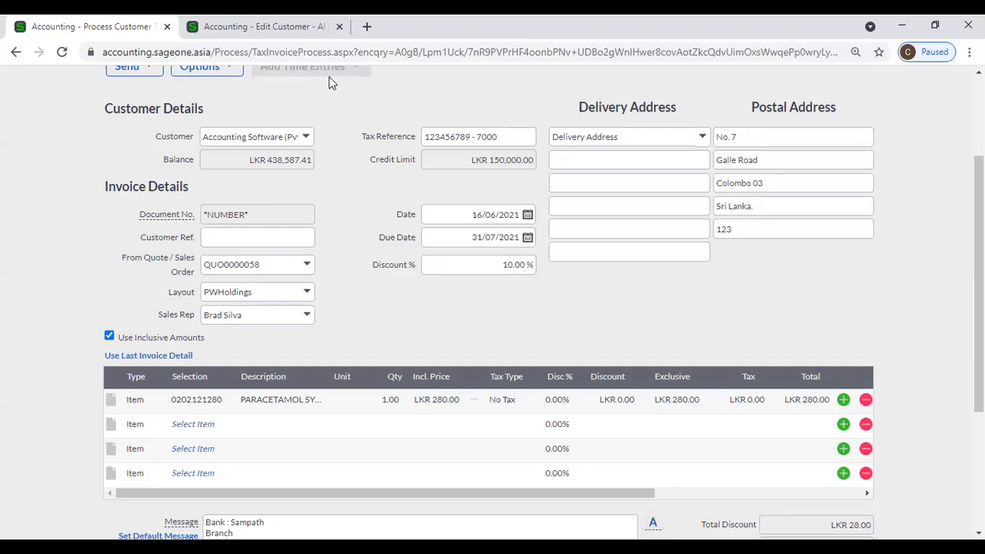
Check the currency on the Al Habtoor record in the other browser tab, and open a blank new customer record.
left_click(225, 36)
scroll(290, 268, "up", 2)
scroll(290, 268, "up", 2)
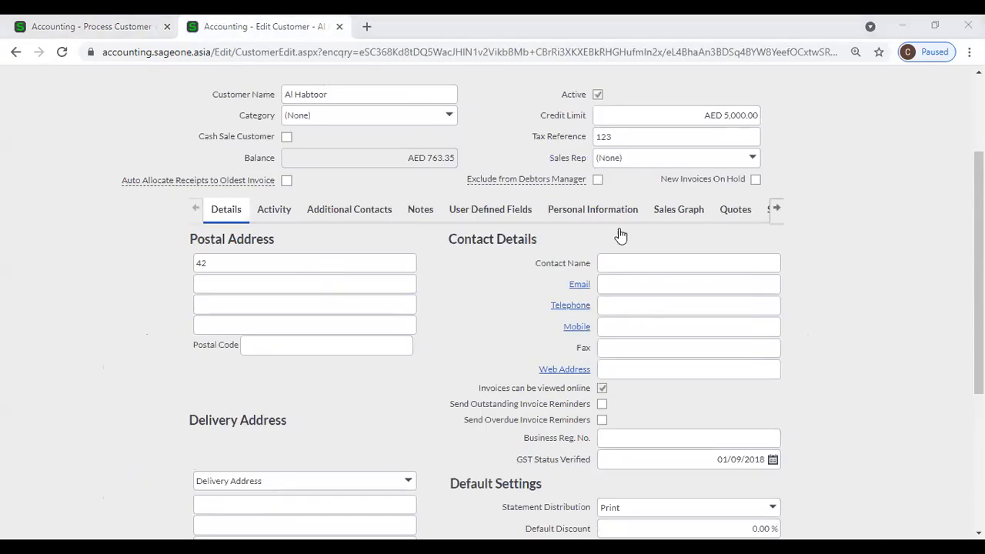
scroll(782, 369, "up", 1)
scroll(811, 377, "down", 4)
scroll(811, 404, "down", 1)
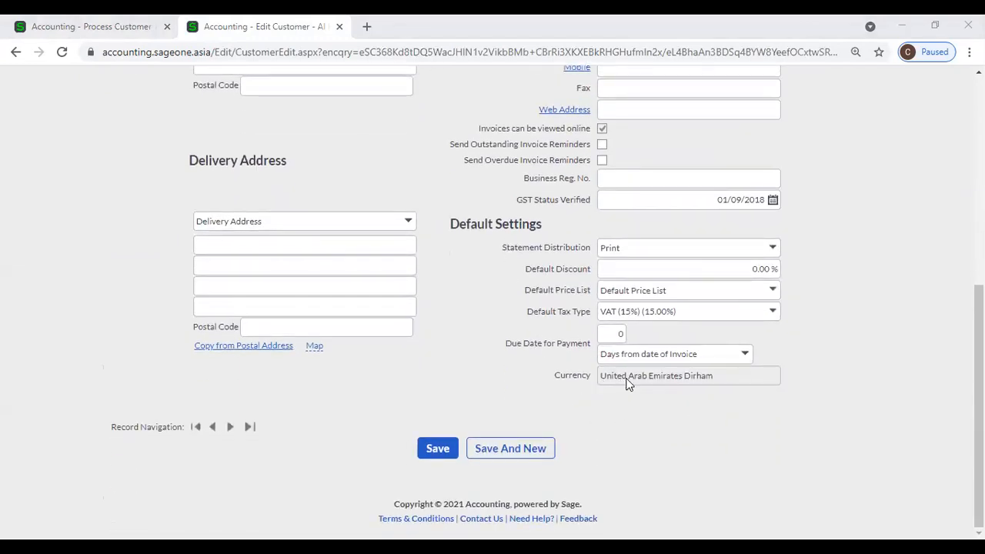
scroll(323, 268, "up", 5)
mouse_move(184, 107)
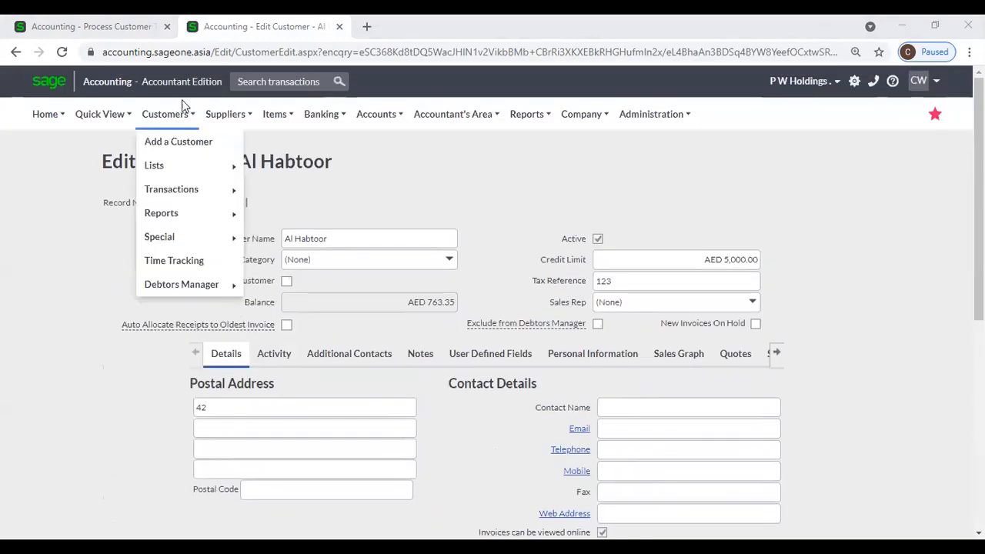
left_click(156, 144)
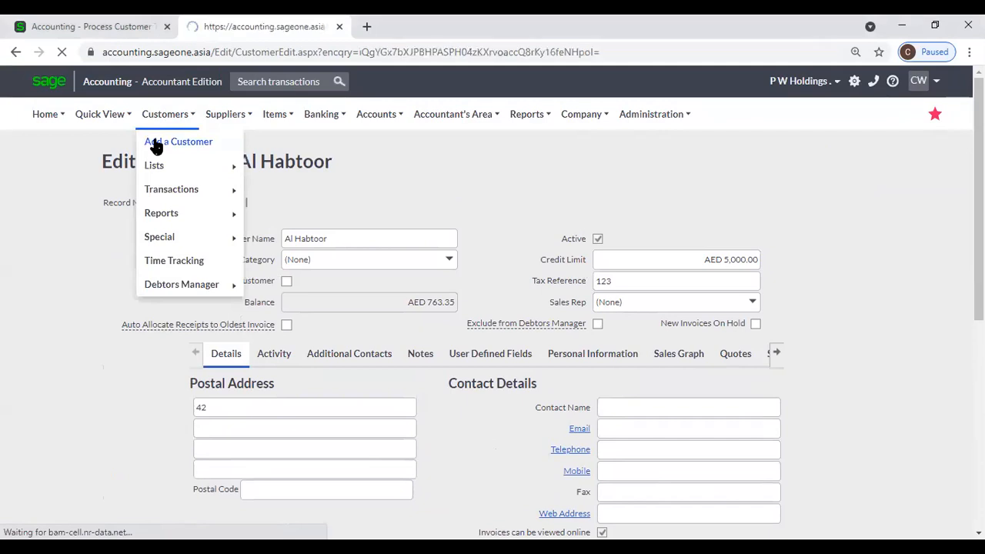
Open the Multi-Currency section of the company settings and review the listed currencies and exchange rates.
mouse_move(587, 128)
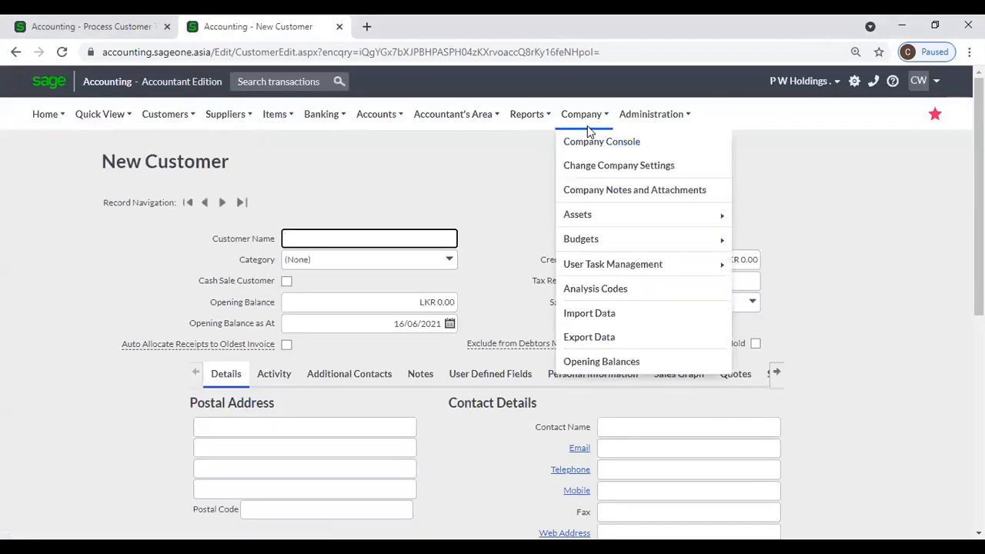
left_click(592, 167)
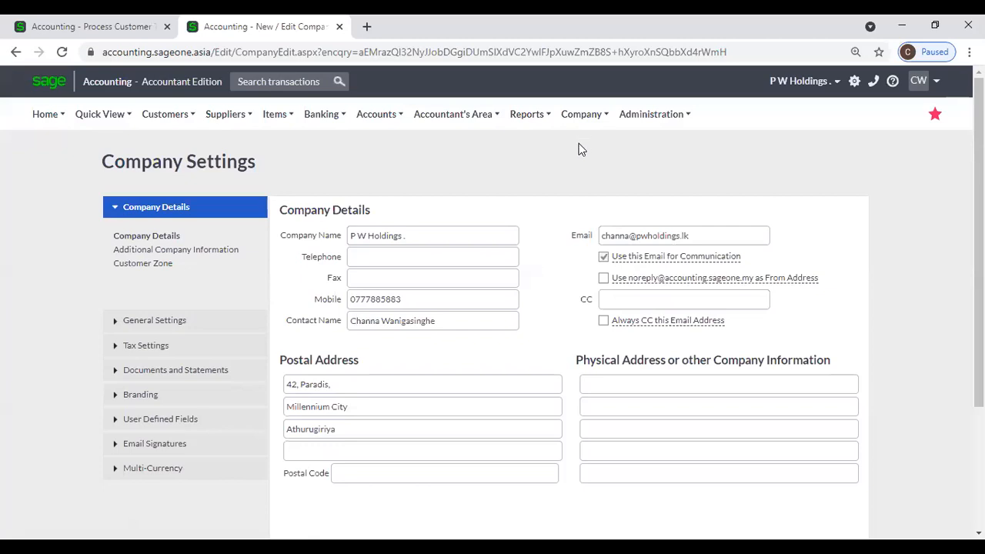
left_click(585, 120)
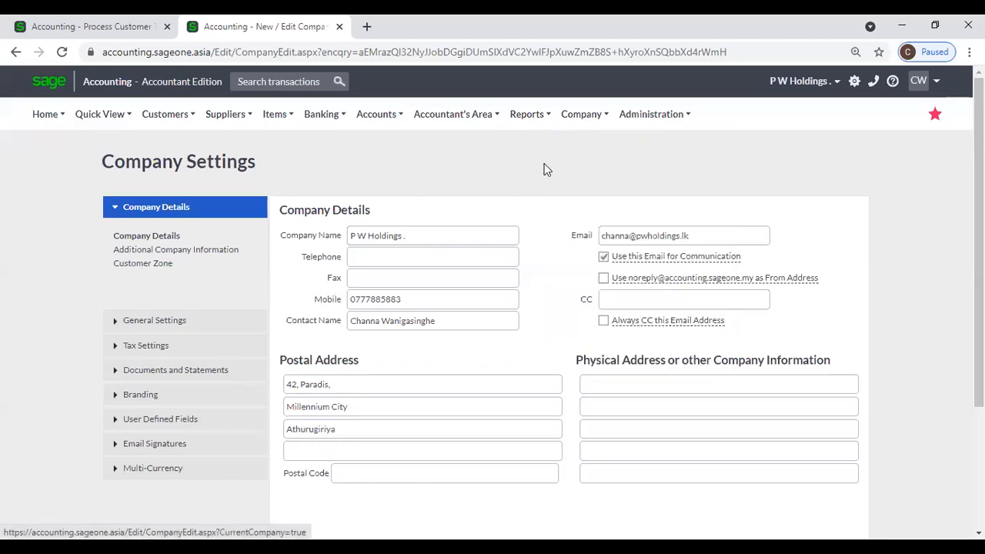
left_click(180, 468)
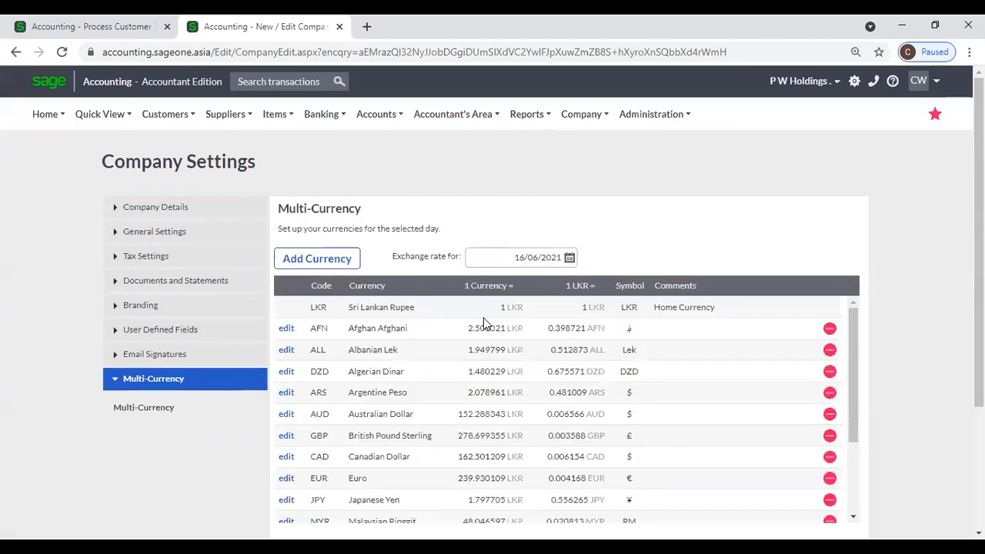
scroll(477, 338, "down", 3)
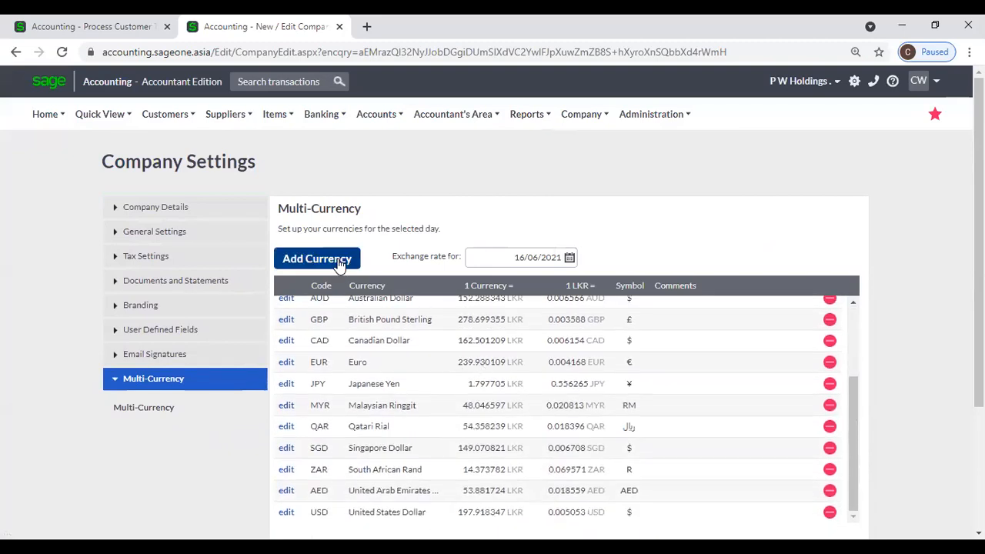
scroll(356, 289, "down", 1)
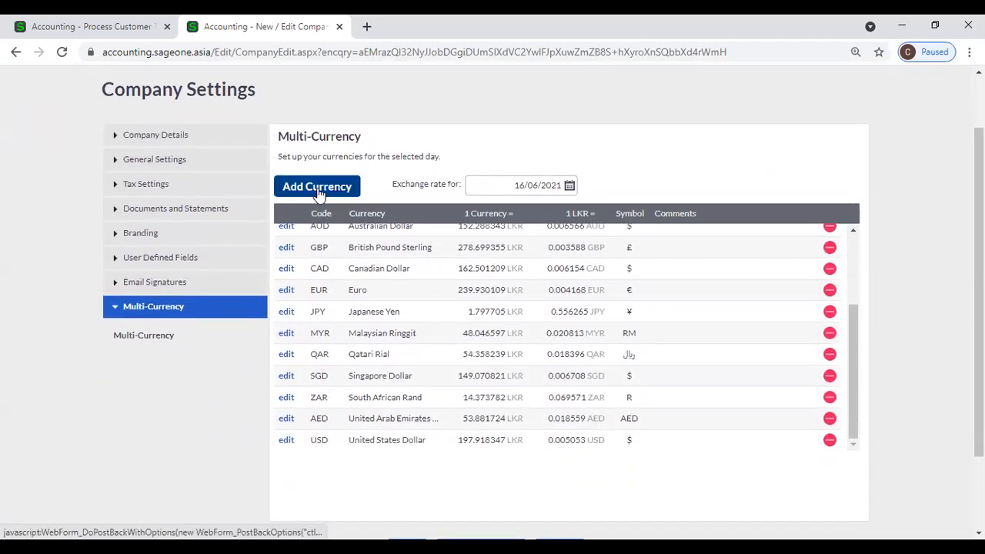
Add Danish Krone to the company's currencies and save the company settings.
left_click(317, 188)
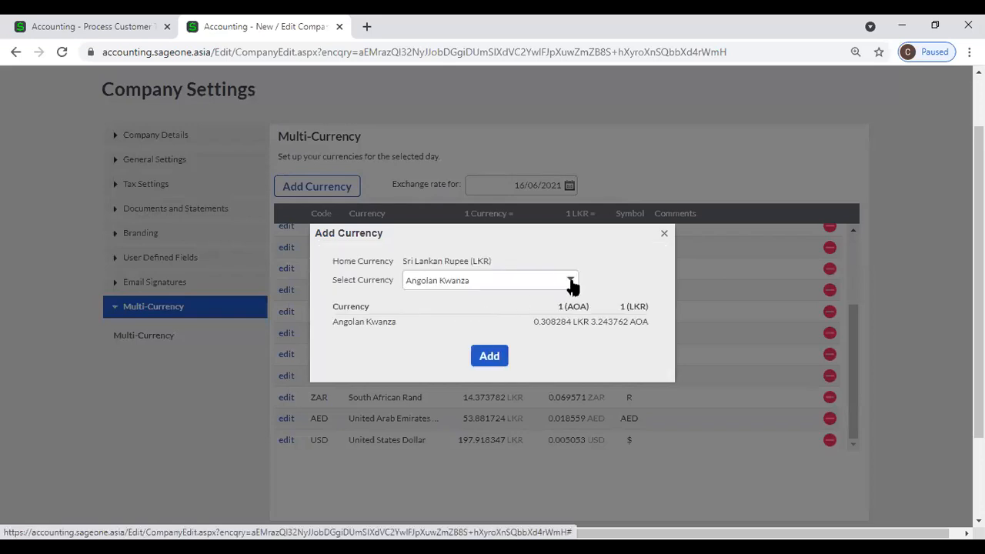
left_click(570, 282)
scroll(531, 335, "down", 3)
scroll(531, 339, "down", 5)
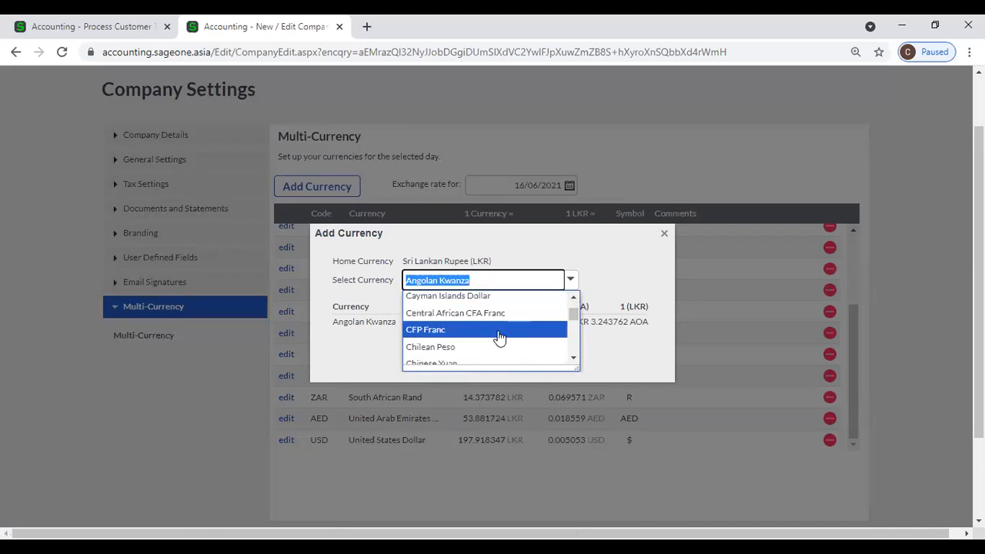
scroll(501, 337, "down", 1)
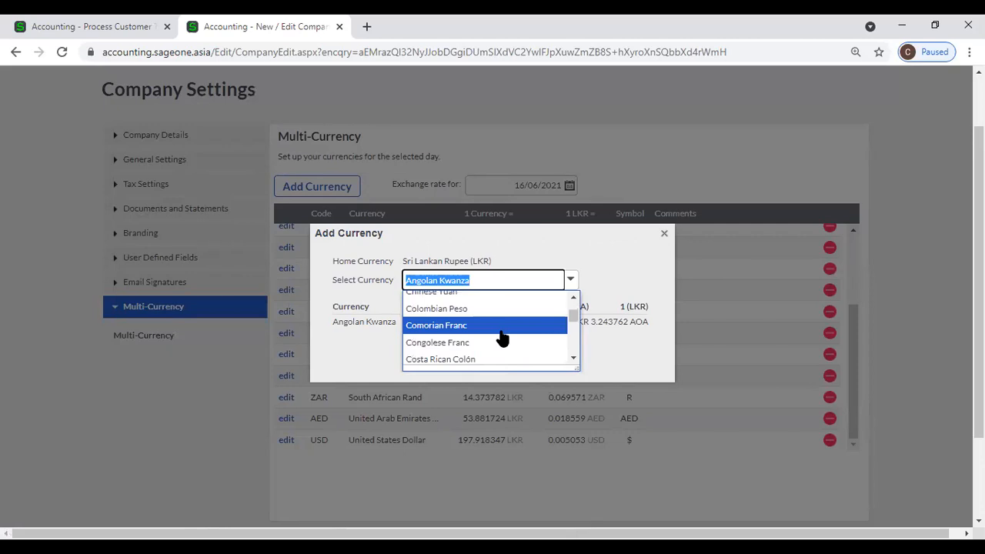
scroll(501, 336, "down", 1)
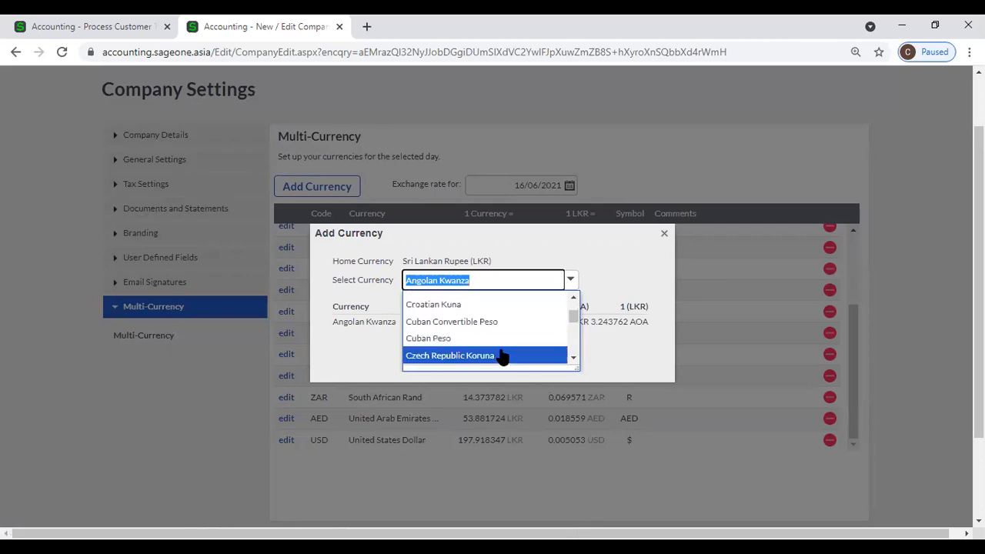
scroll(502, 354, "down", 1)
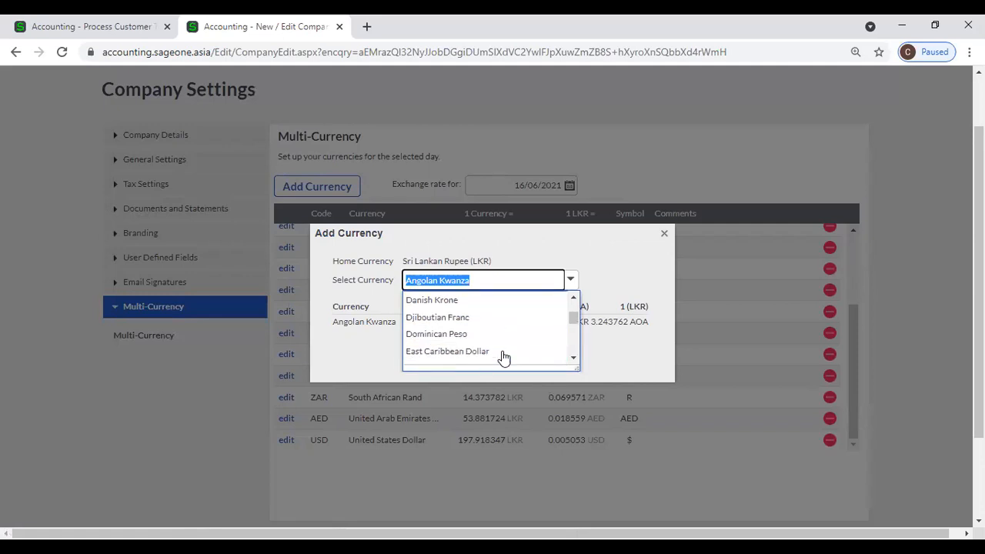
left_click(480, 301)
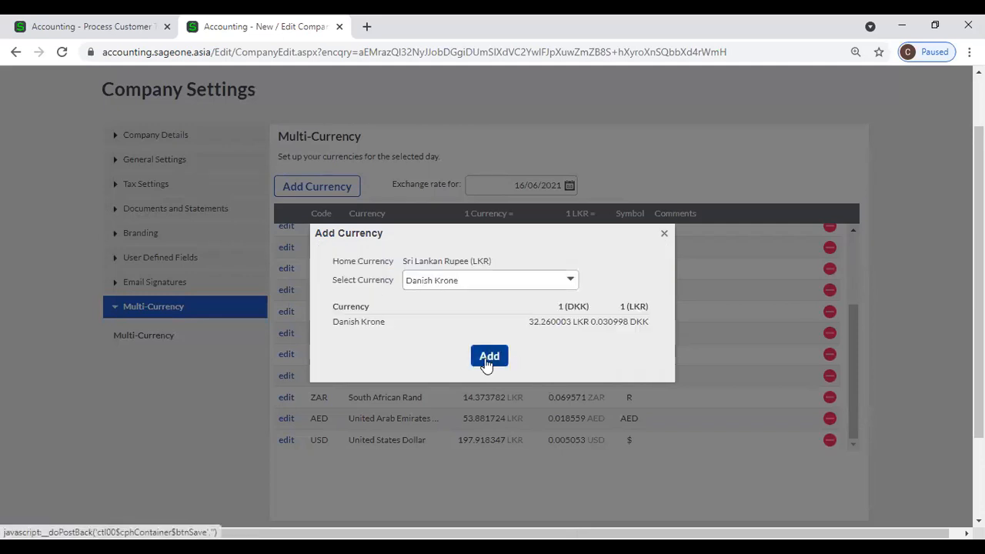
left_click(489, 356)
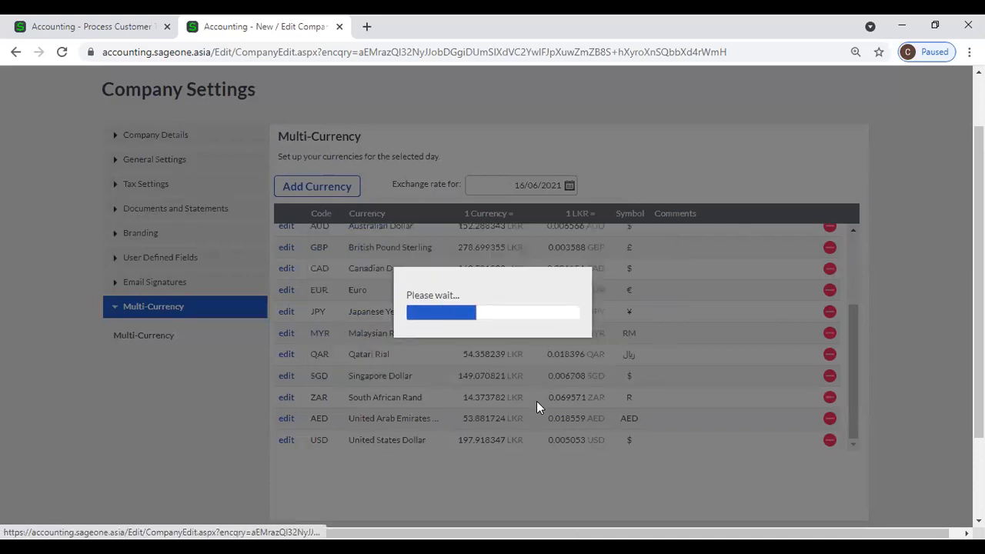
scroll(537, 401, "down", 5)
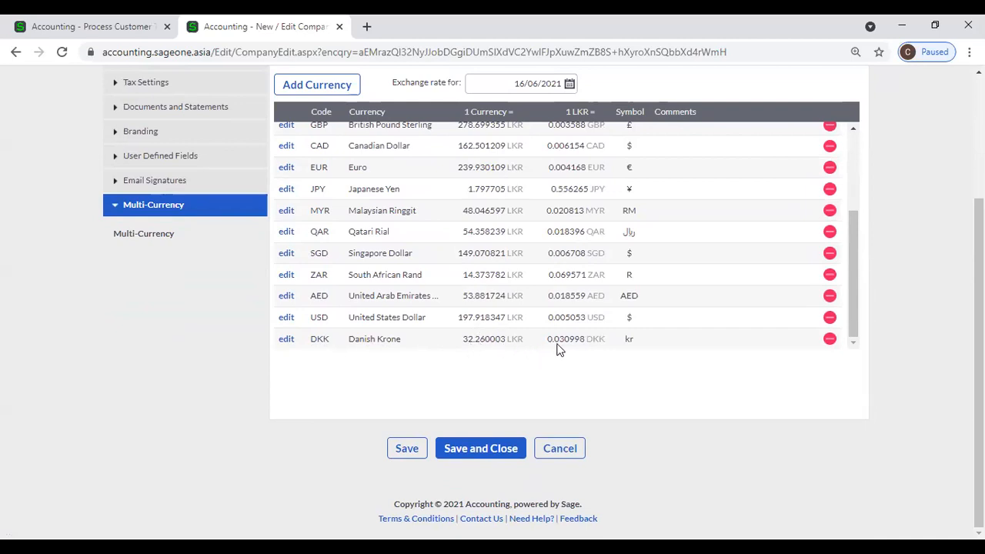
left_click(419, 451)
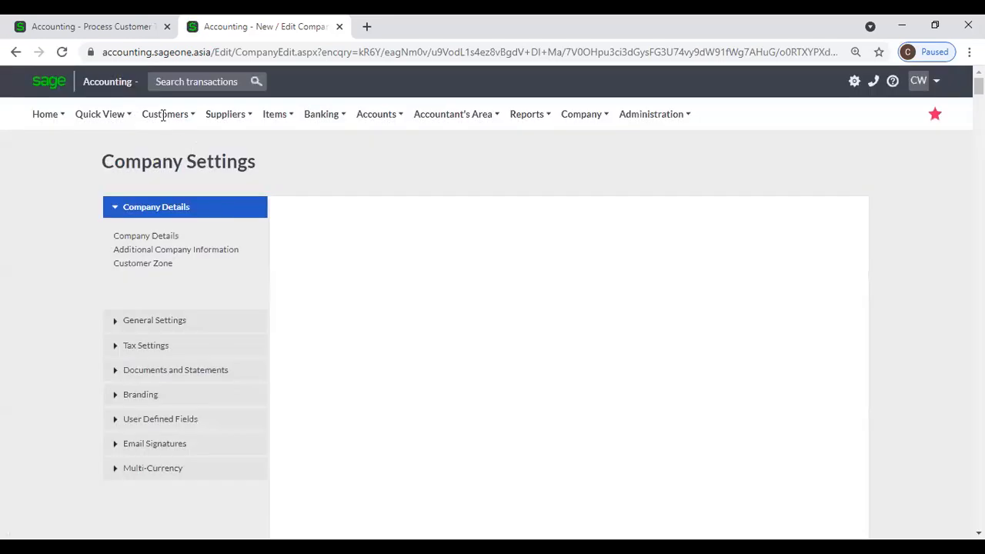
Start a new customer record with United States Dollar as its currency and try to save it.
left_click(161, 114)
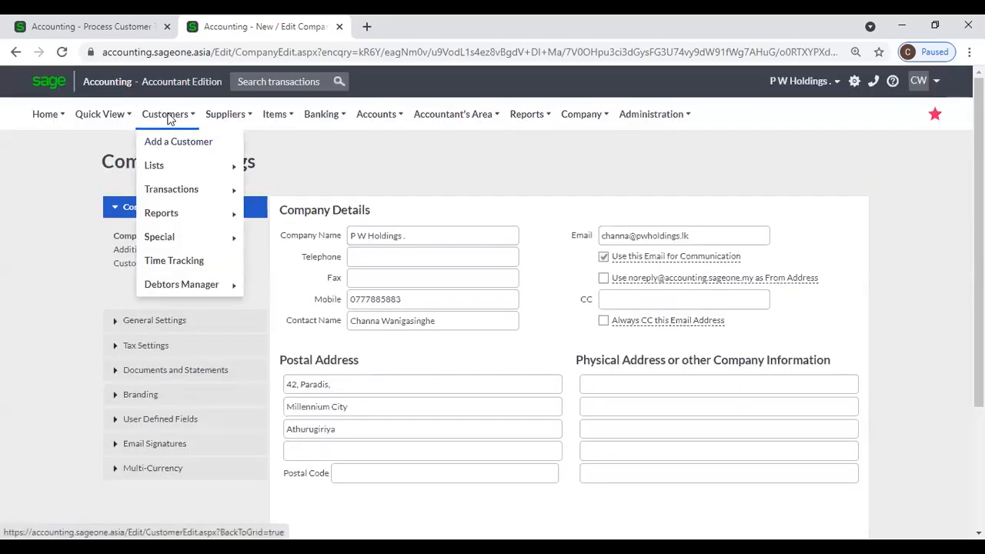
left_click(175, 149)
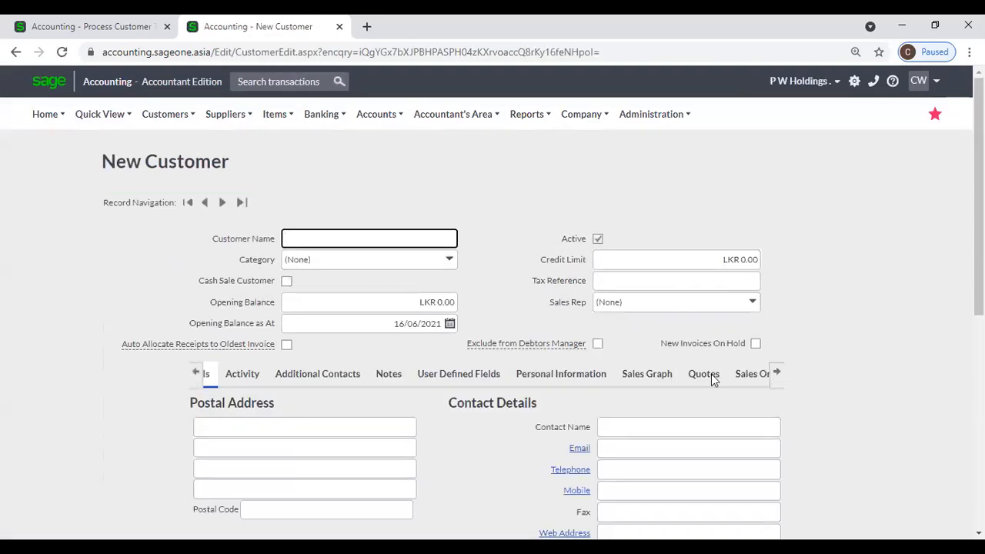
scroll(848, 431, "down", 5)
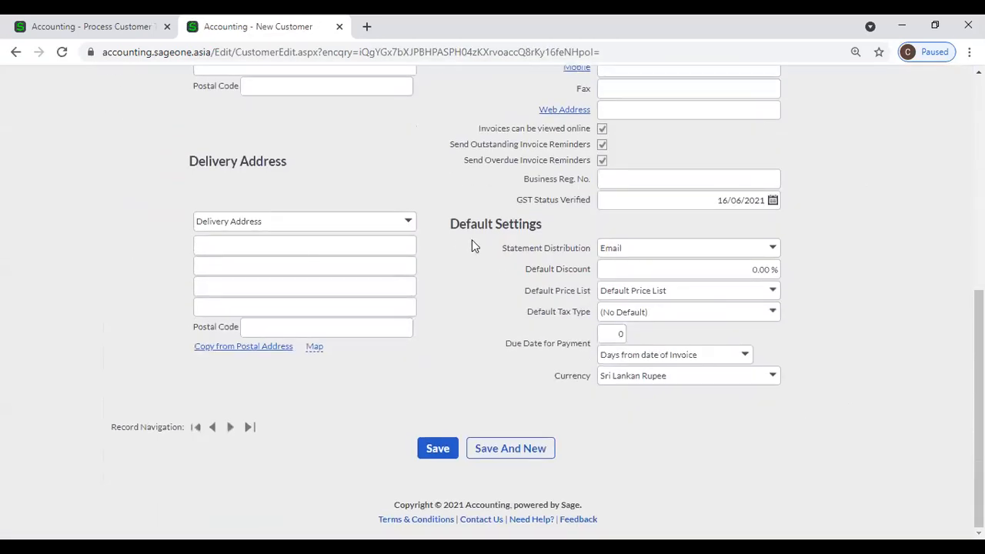
left_click(771, 377)
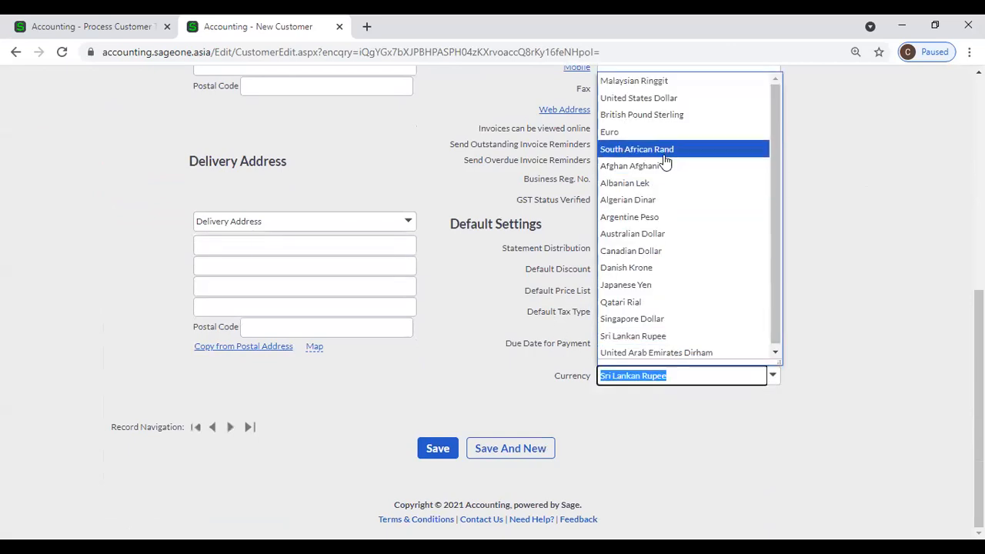
left_click(672, 97)
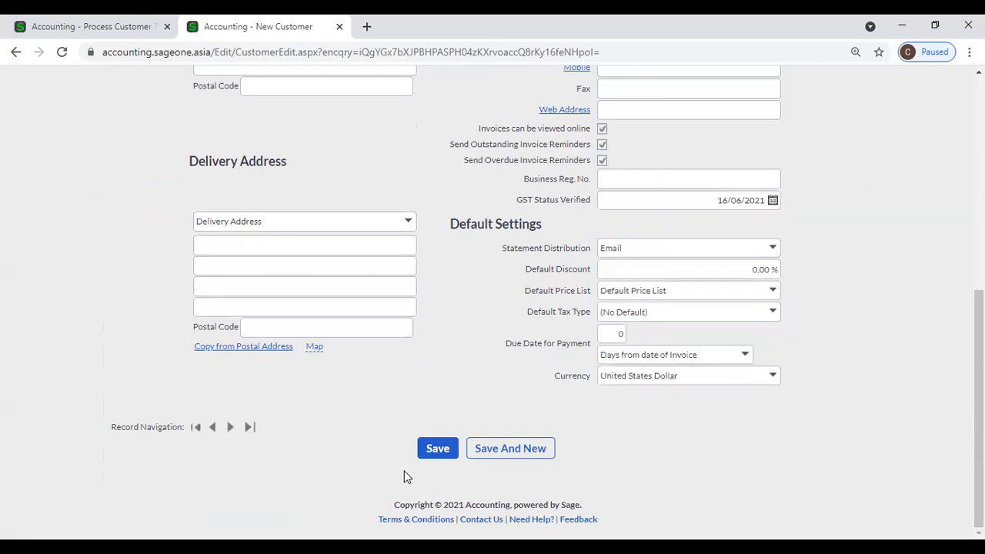
left_click(436, 450)
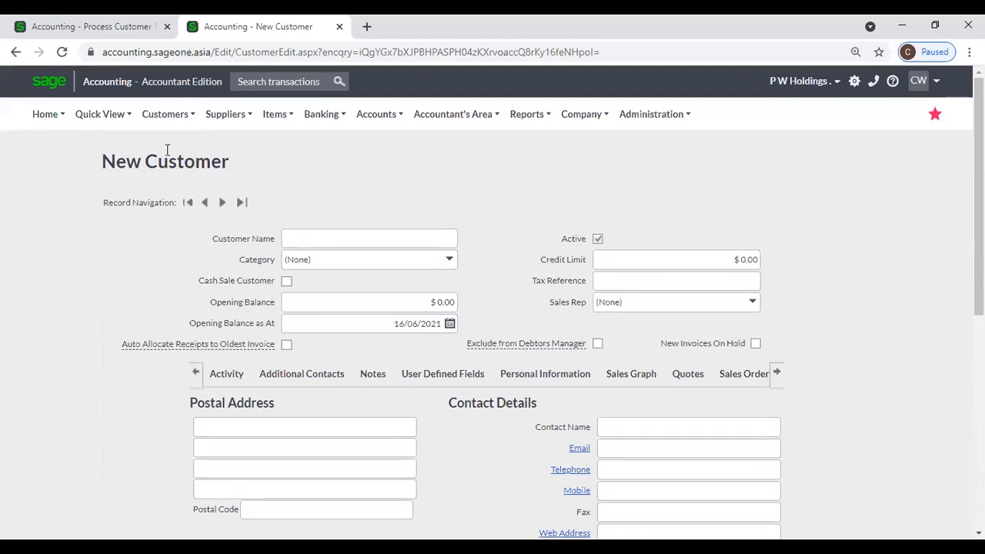
Open the Al Habtoor record from the list of customers and check whether its default currency can be edited.
left_click(168, 115)
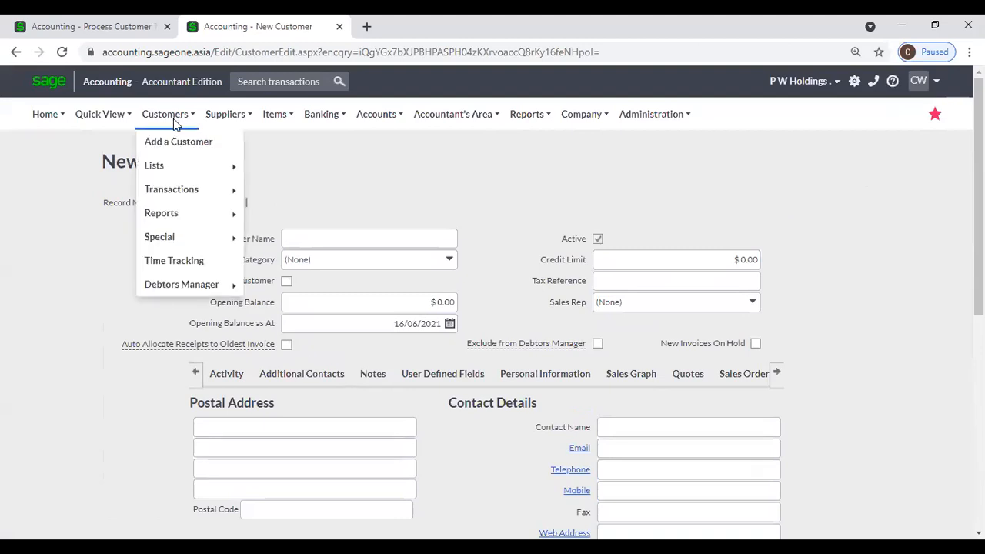
mouse_move(175, 175)
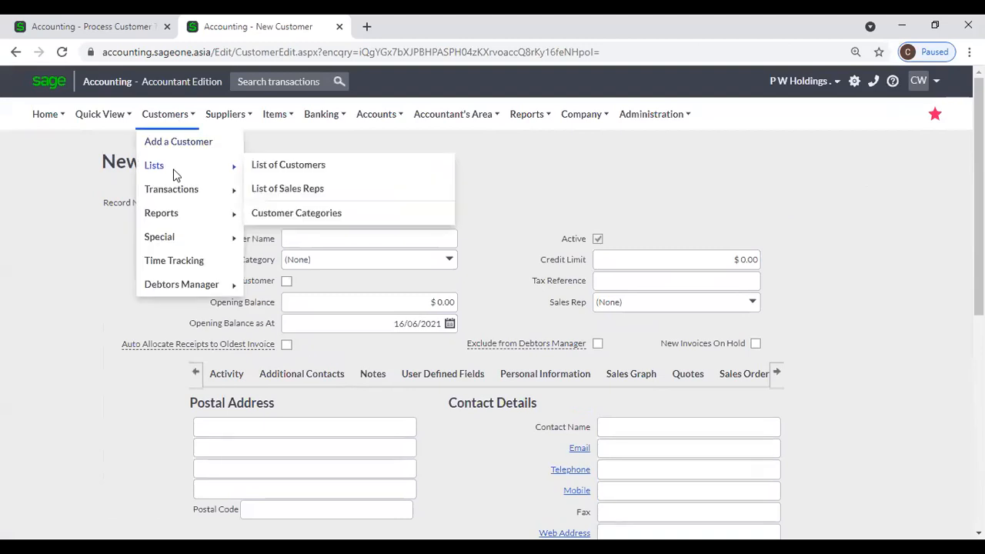
left_click(290, 169)
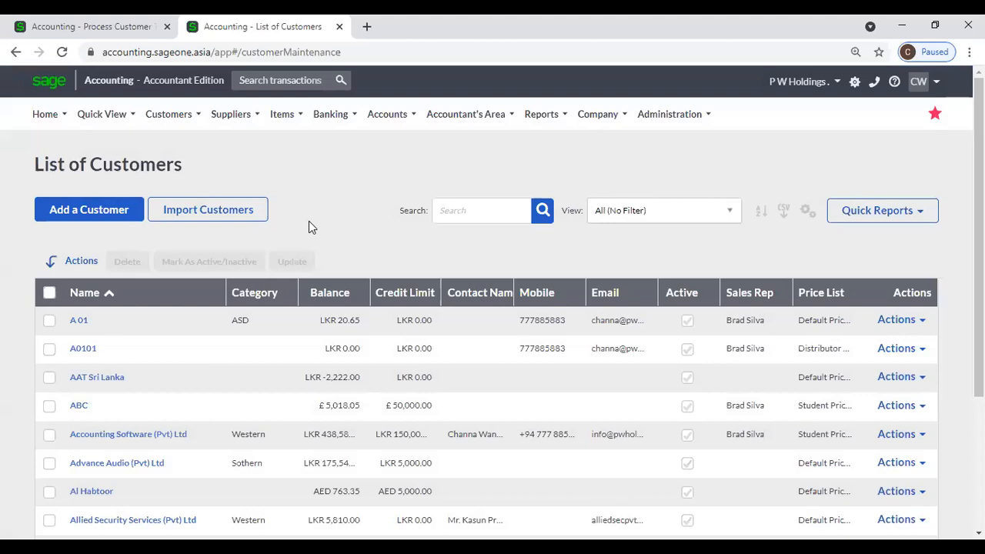
scroll(308, 223, "down", 1)
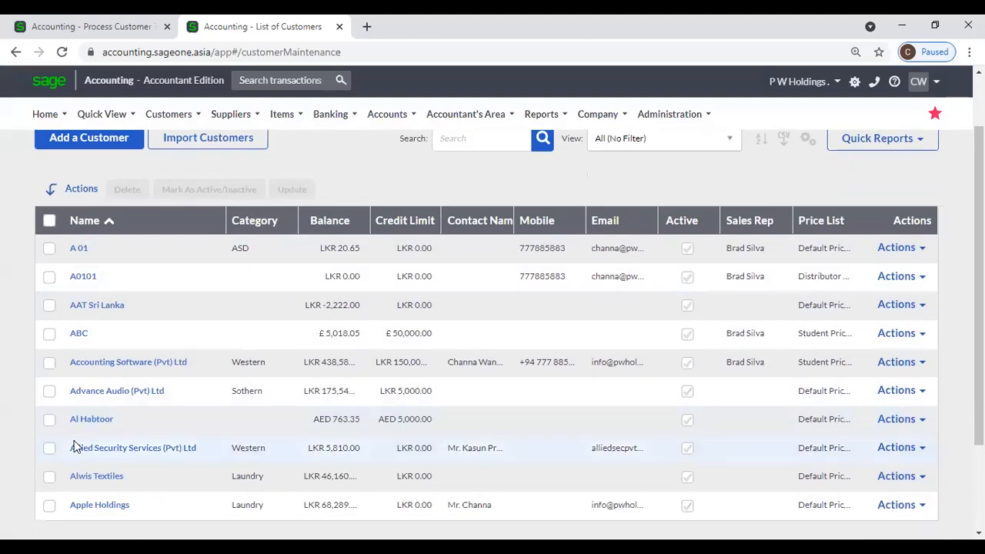
left_click(87, 419)
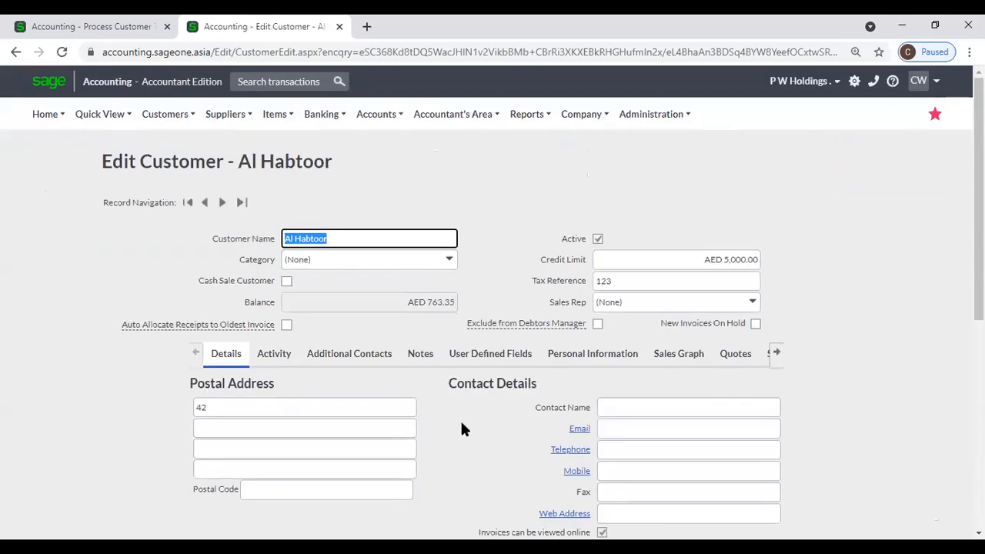
scroll(462, 429, "down", 2)
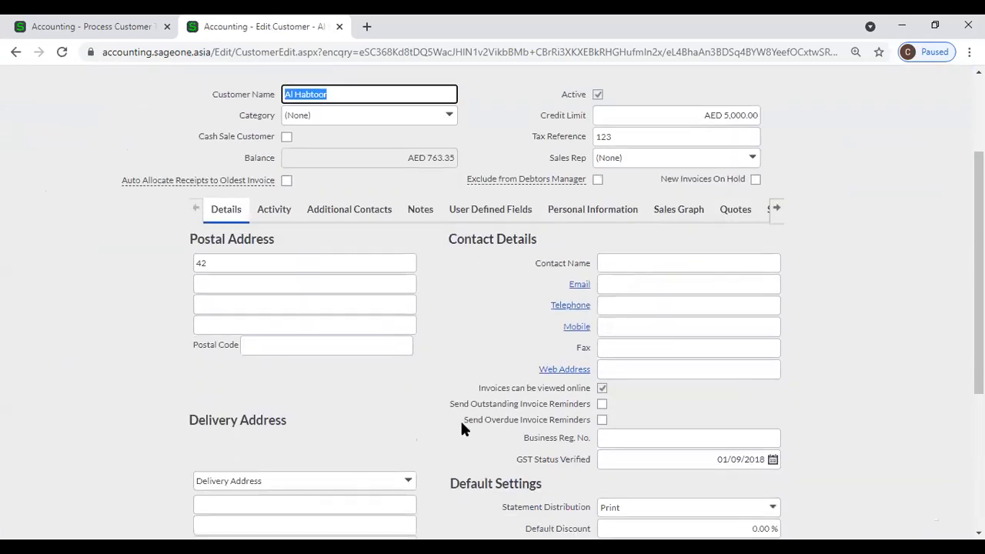
scroll(462, 428, "down", 3)
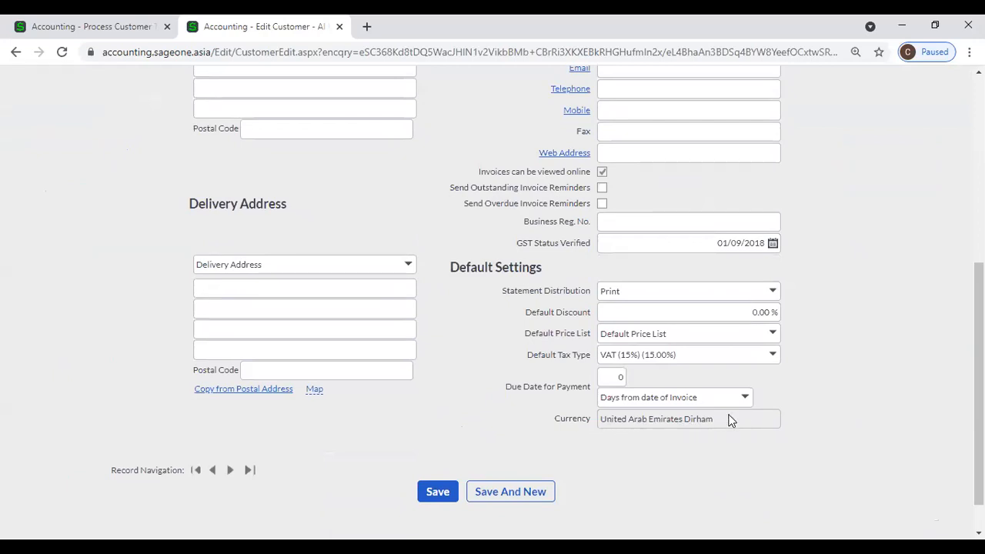
double_click(757, 422)
scroll(473, 143, "up", 4)
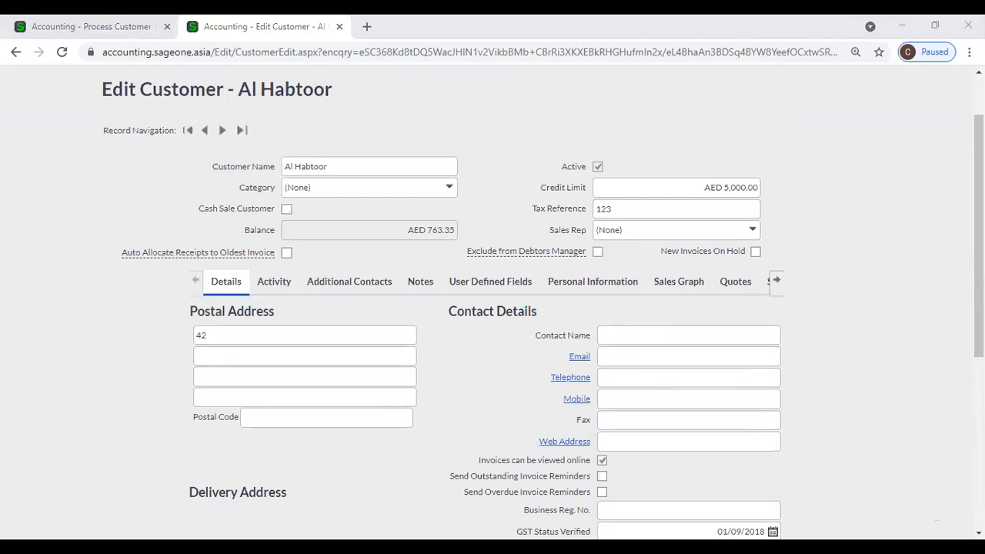
Return to the invoice browser tab, discard the unsaved invoice and start a new tax invoice from the customer tax invoices list.
left_click(67, 26)
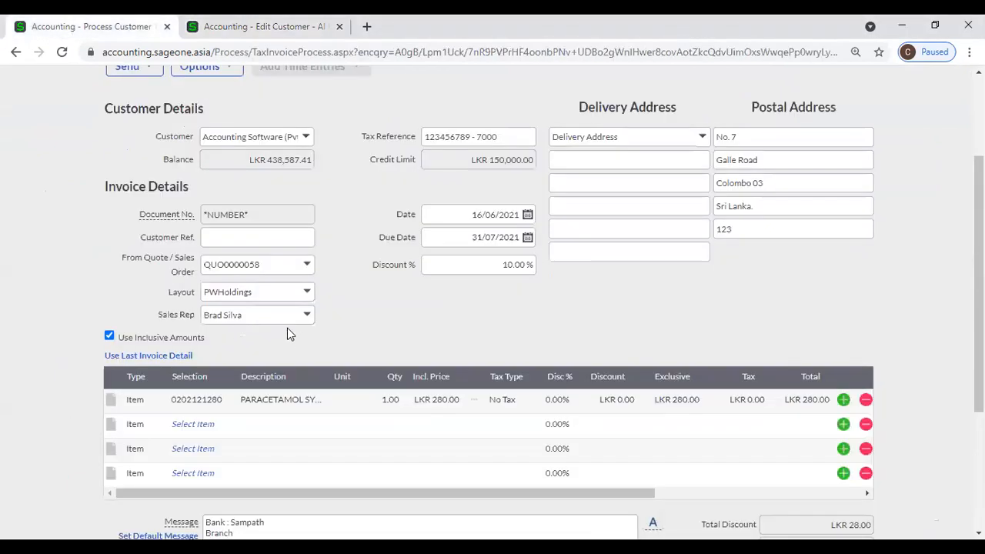
scroll(345, 327, "up", 1)
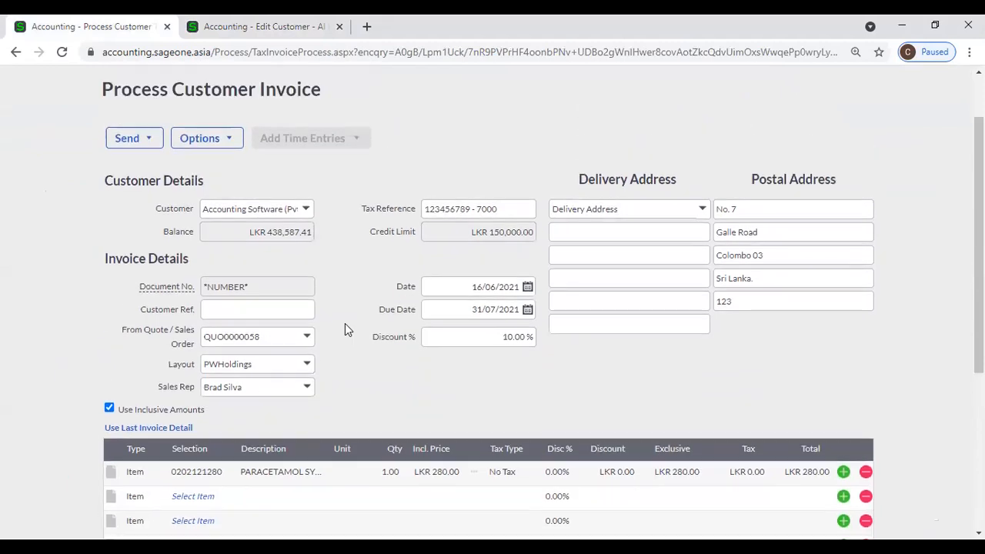
scroll(348, 302, "up", 1)
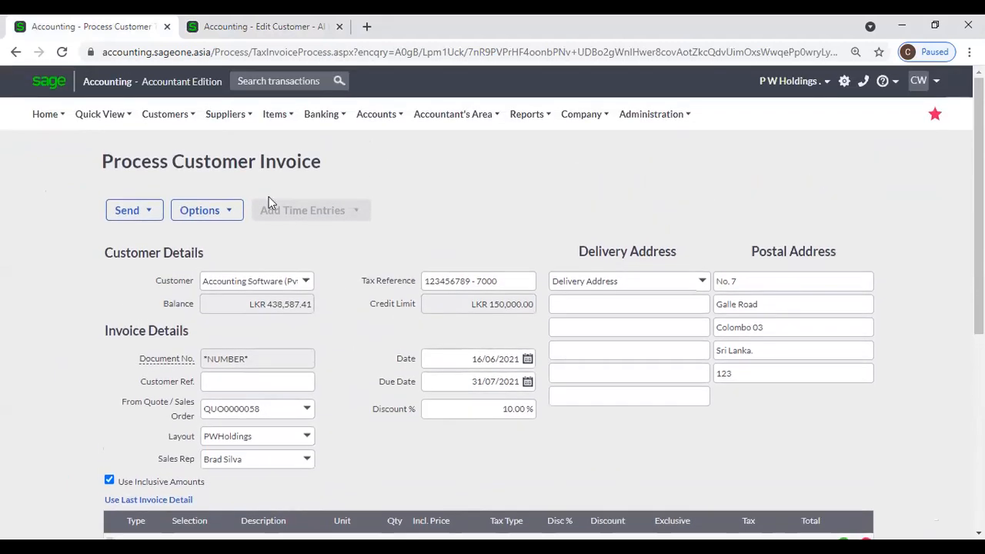
mouse_move(168, 121)
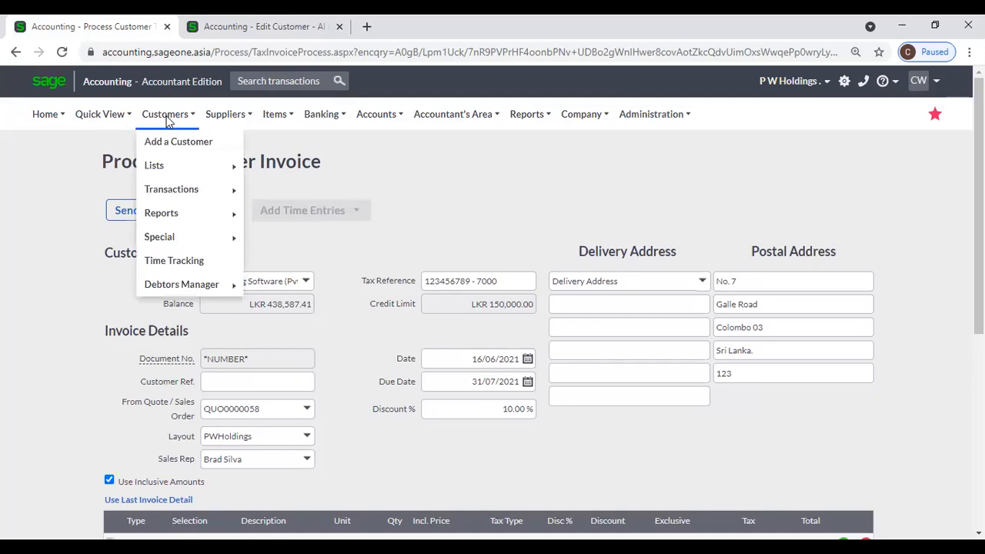
mouse_move(184, 195)
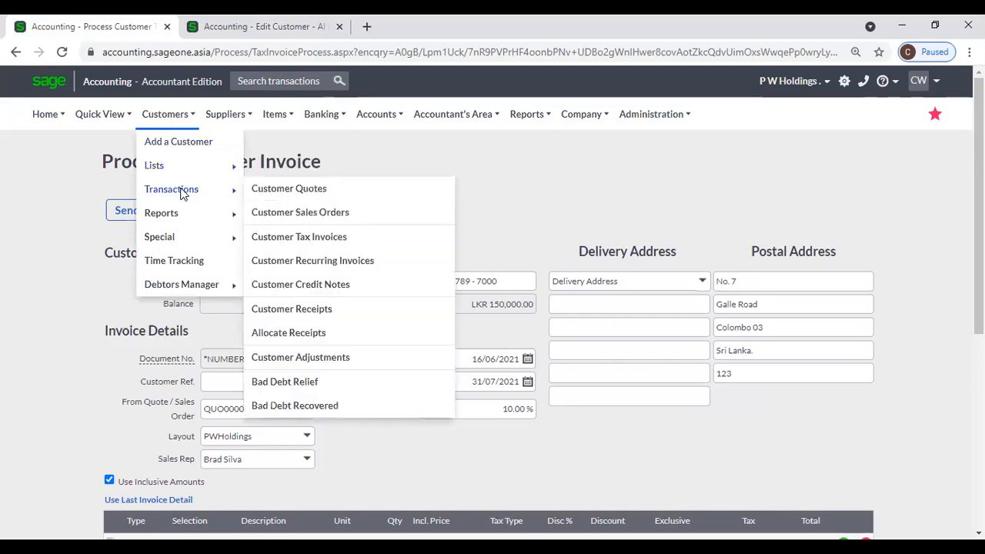
left_click(283, 238)
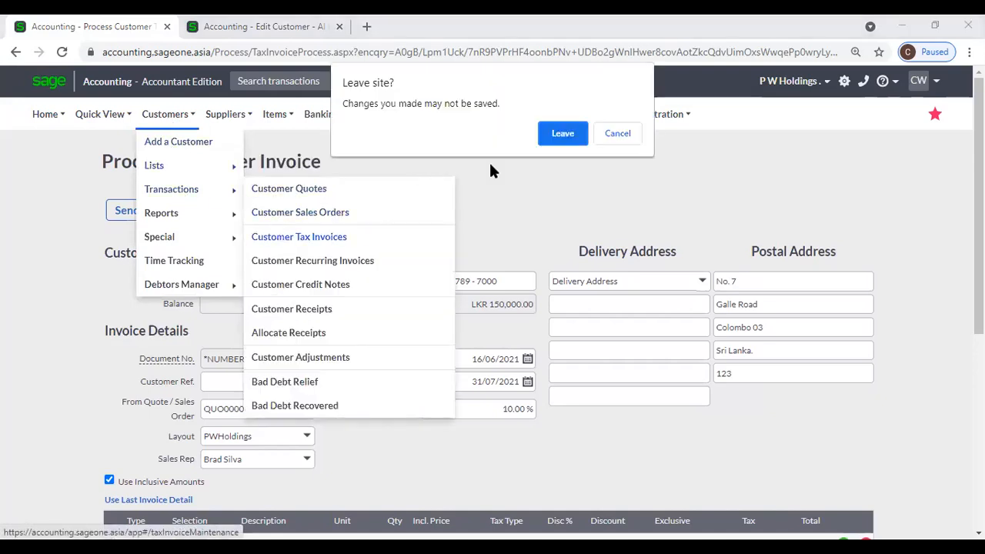
left_click(561, 133)
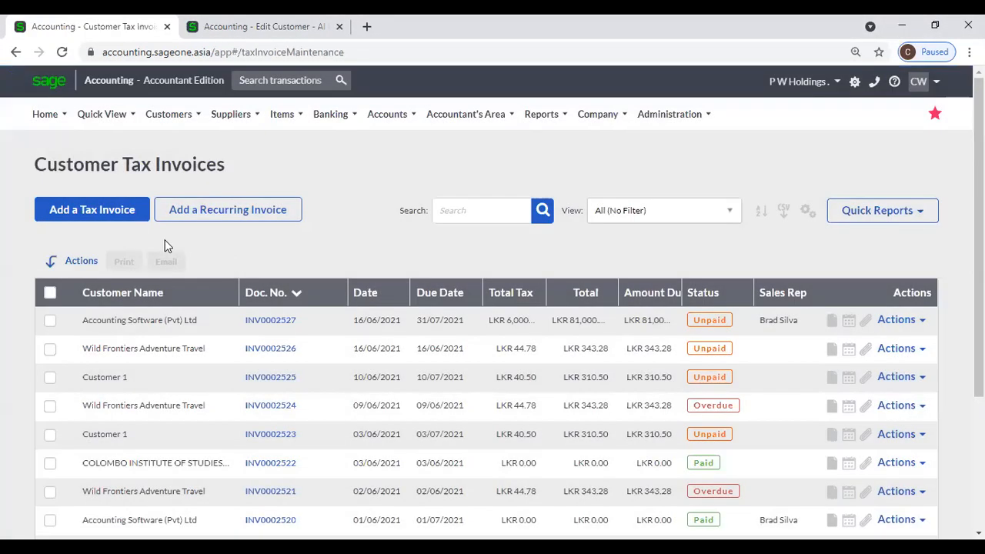
left_click(111, 222)
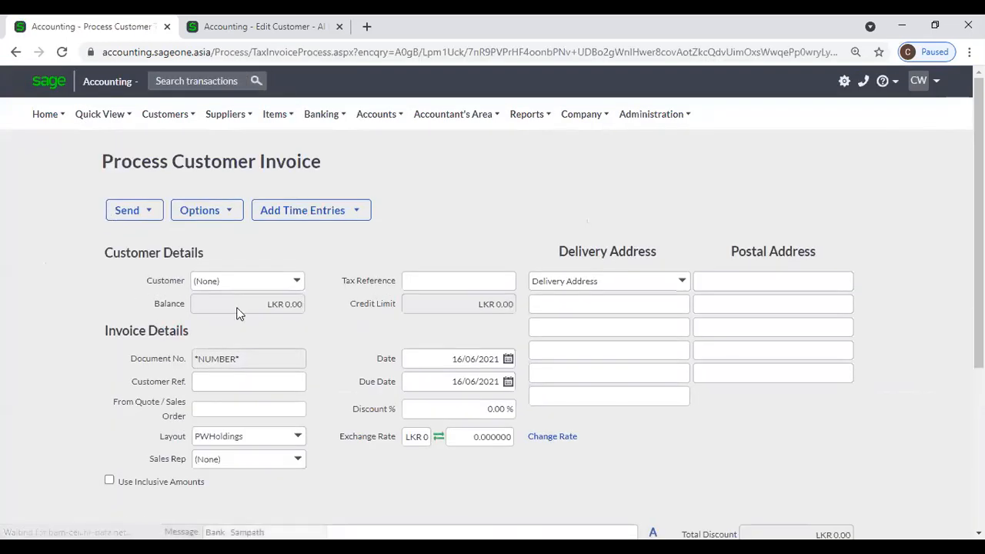
Select Accounting Software (Pvt) Ltd as the customer on the new tax invoice.
scroll(299, 326, "down", 2)
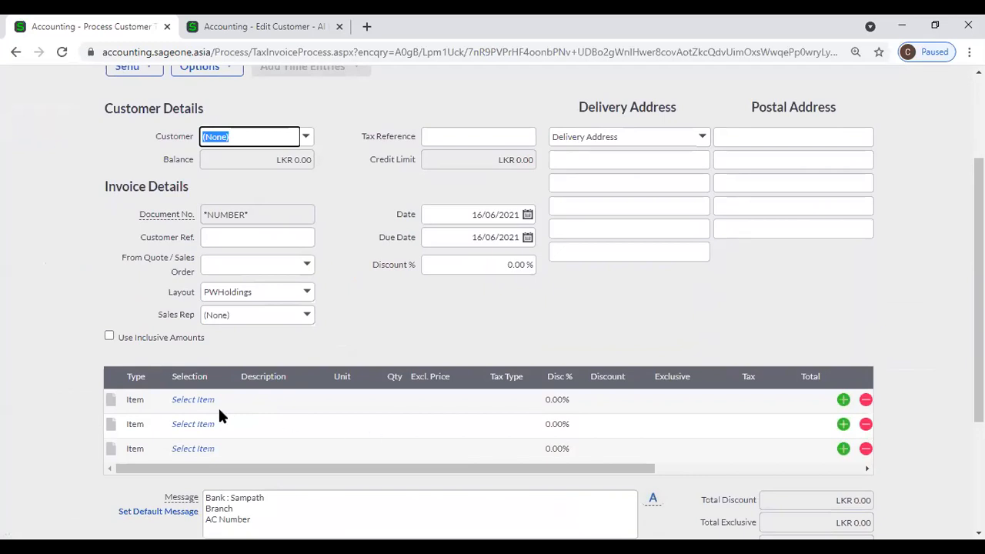
scroll(303, 422, "down", 1)
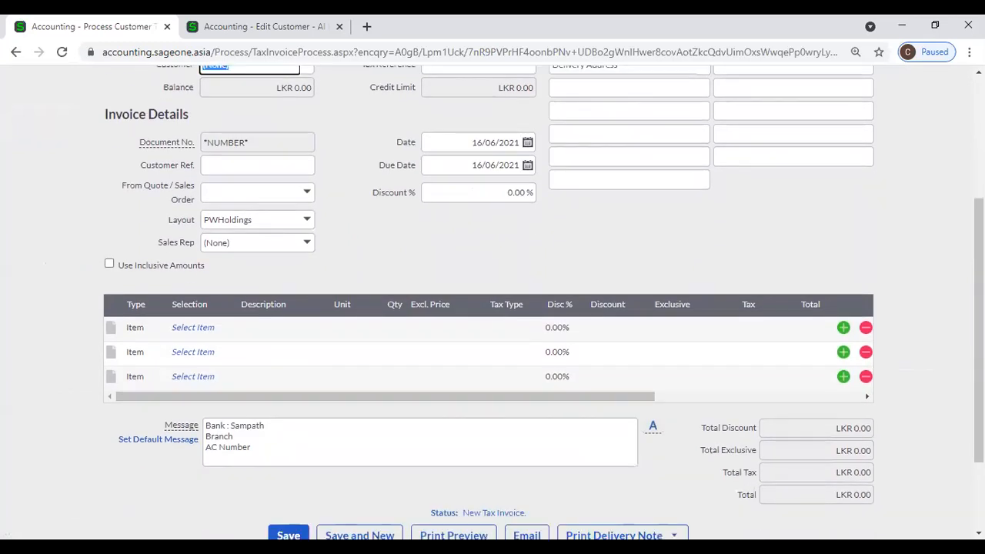
scroll(410, 356, "up", 2)
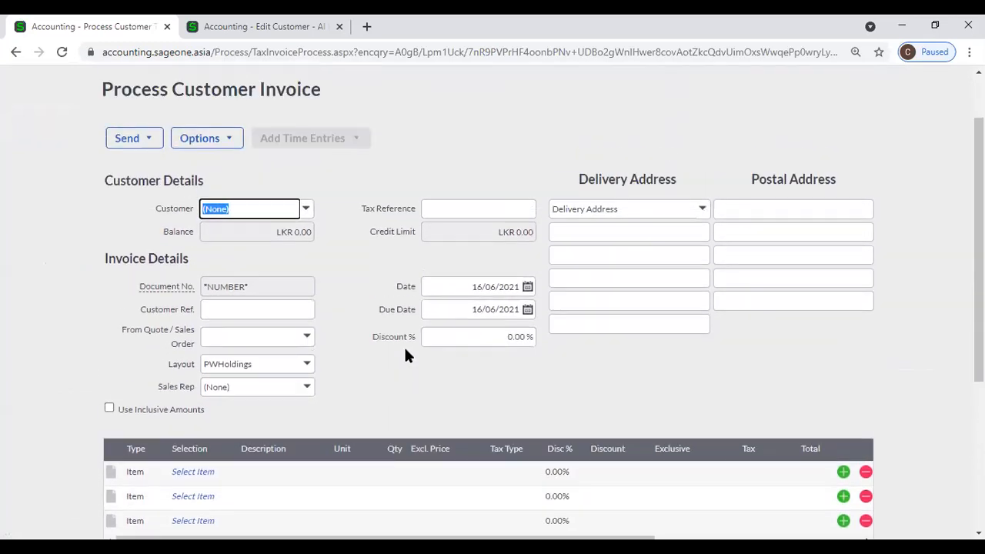
left_click(307, 219)
left_click(323, 331)
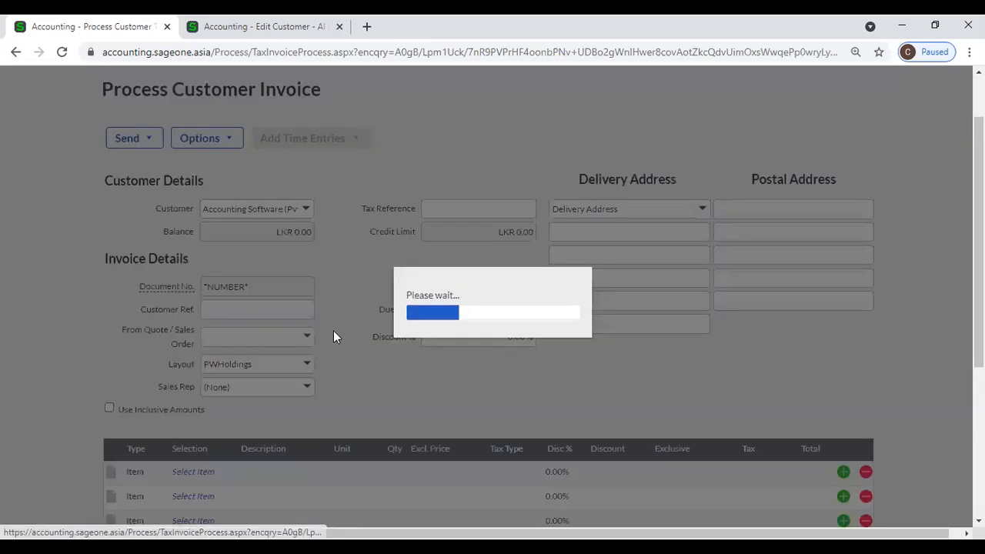
Examine the quotes and sales orders available to link to the new invoice, without choosing one.
left_click(442, 327)
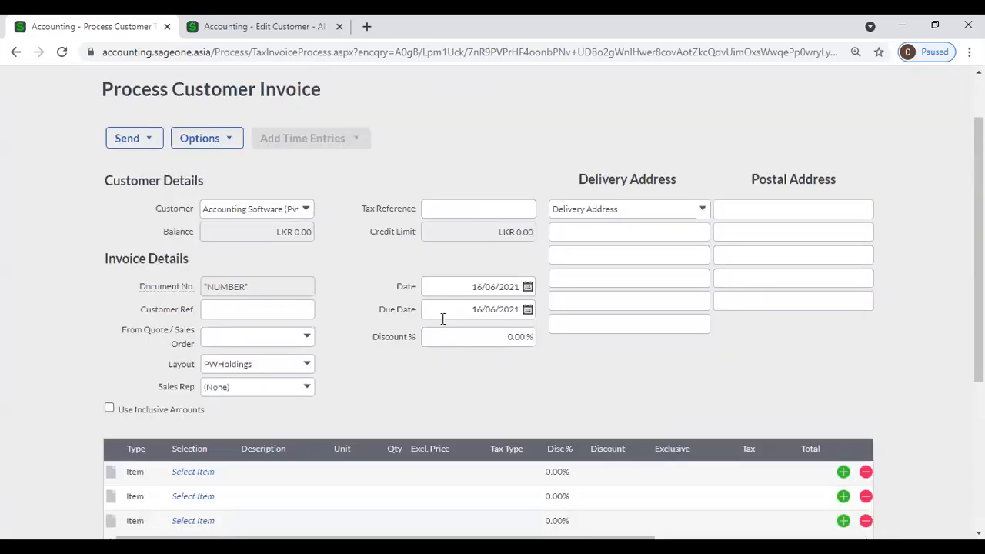
left_click(306, 337)
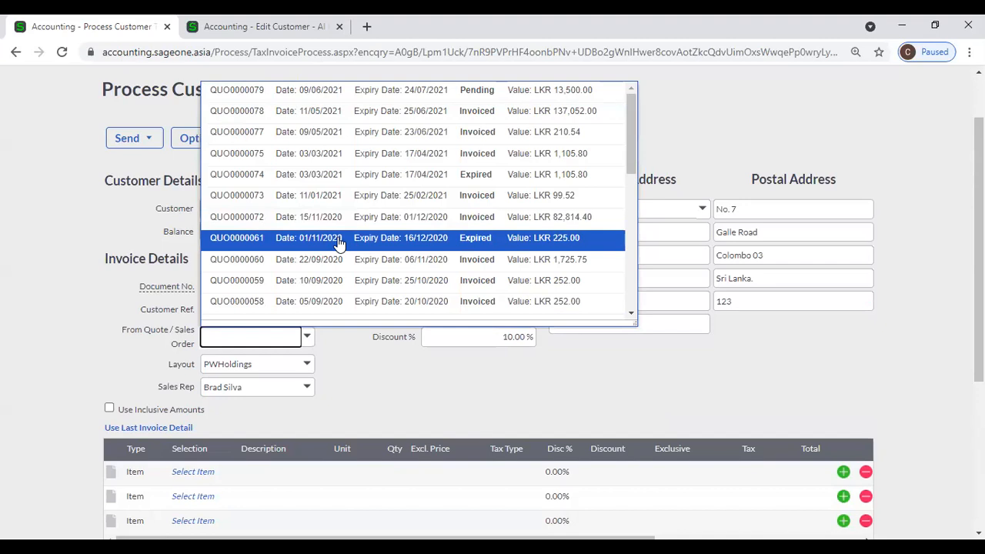
left_click(381, 372)
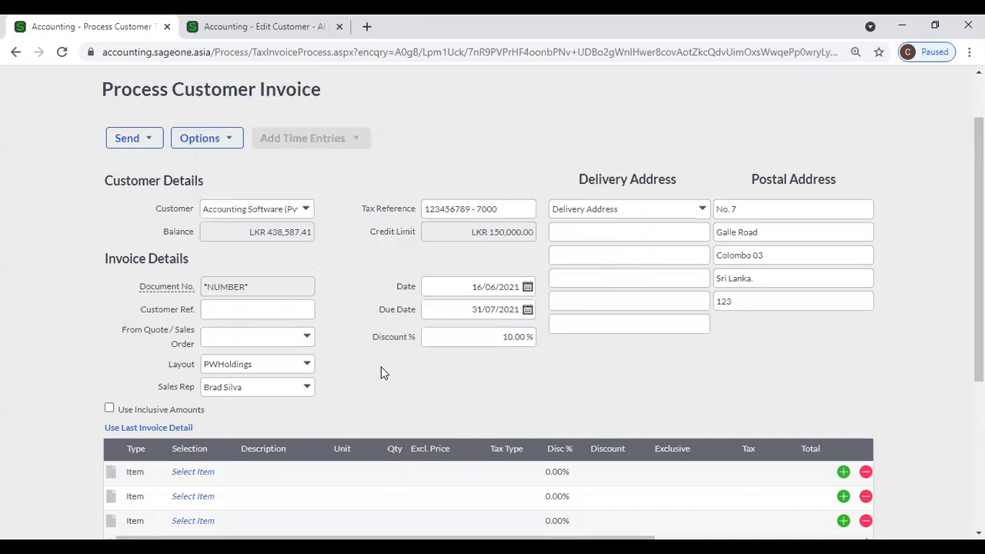
scroll(377, 361, "down", 2)
scroll(375, 356, "up", 3)
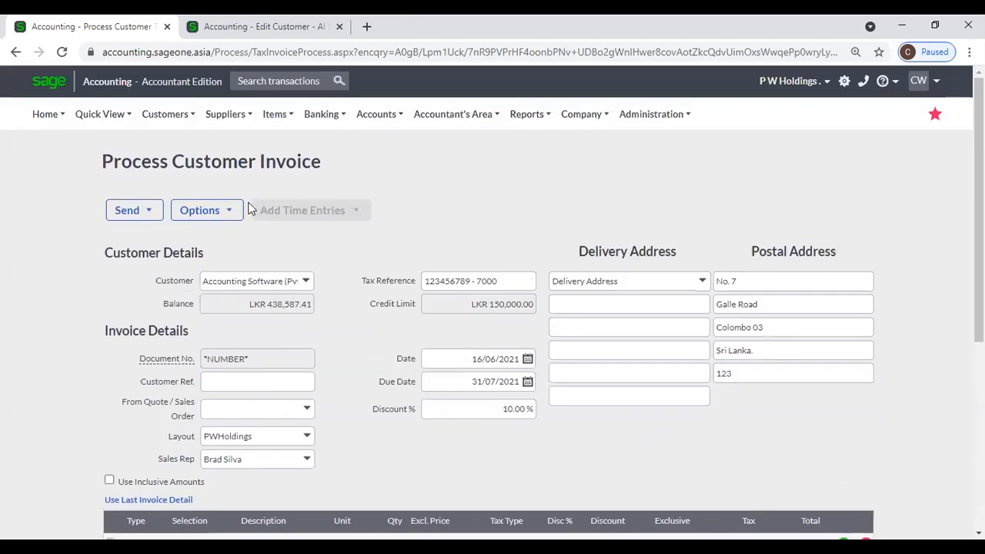
Open the list of customer quotes, discarding the unsaved tax invoice.
left_click(179, 117)
mouse_move(195, 174)
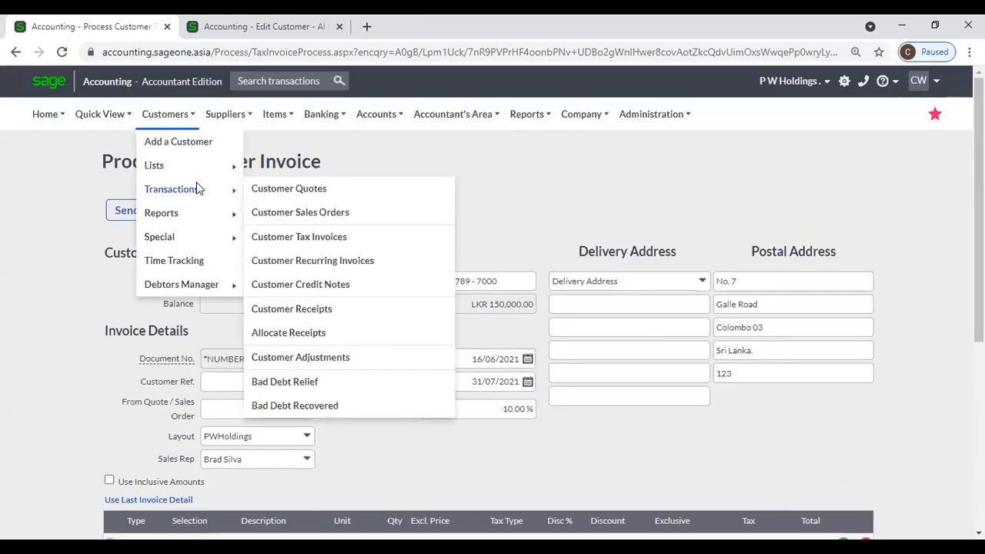
left_click(337, 191)
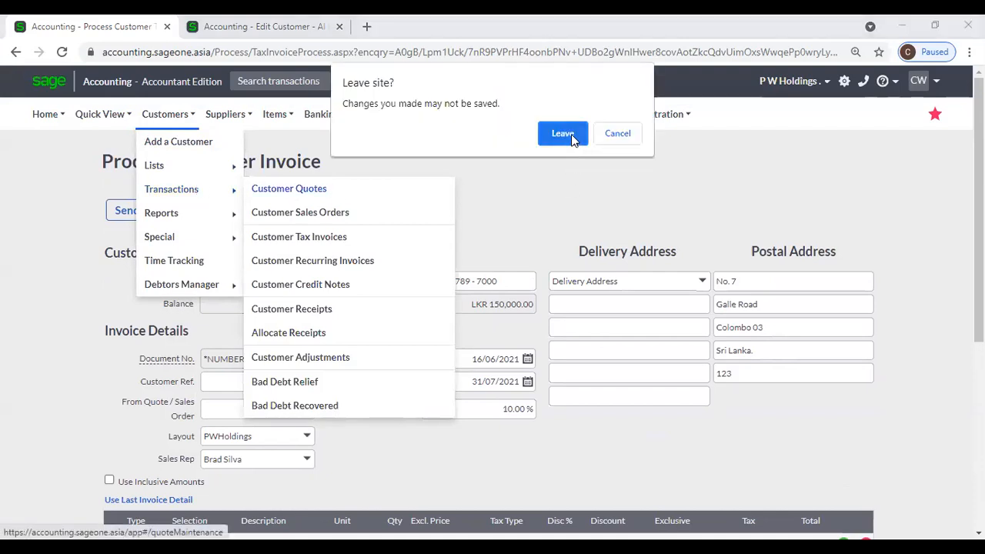
left_click(569, 133)
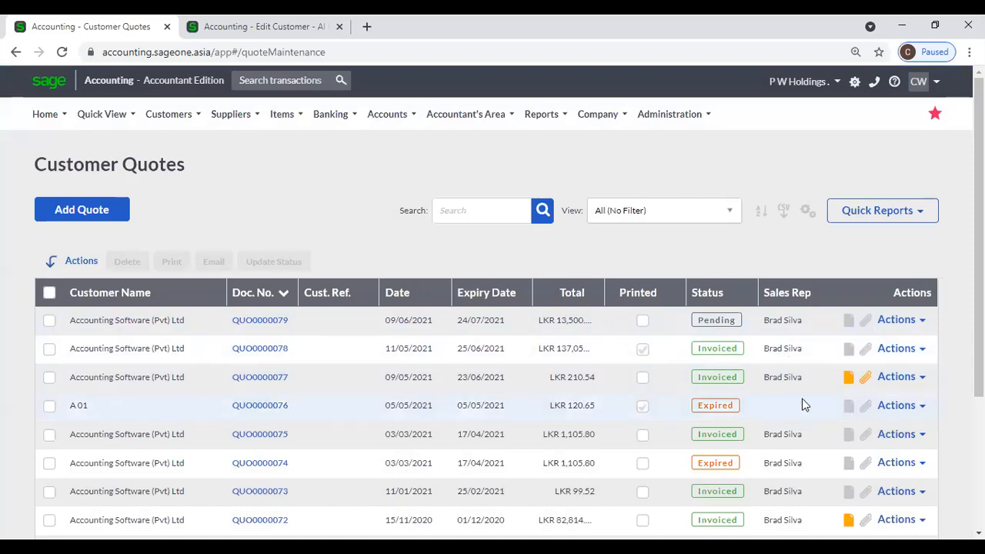
Create a tax invoice from quote QUO0000079, accept changing the quote's status to Invoiced, and review the transferred details.
left_click(922, 322)
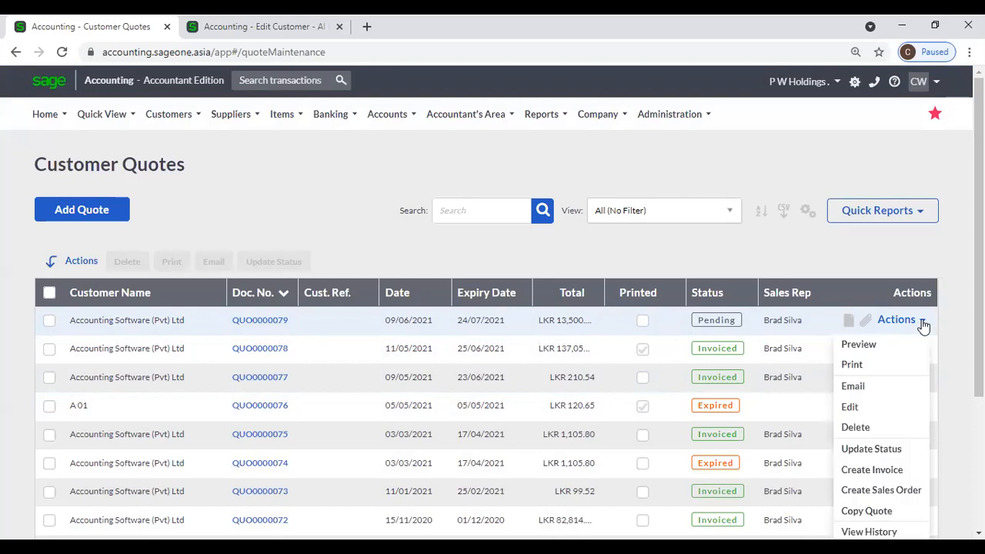
left_click(910, 471)
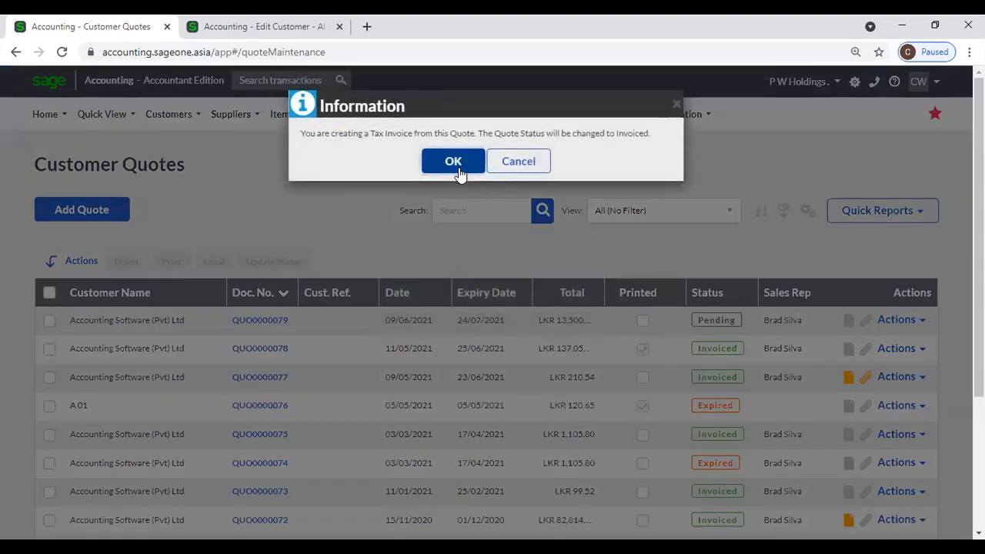
left_click(454, 162)
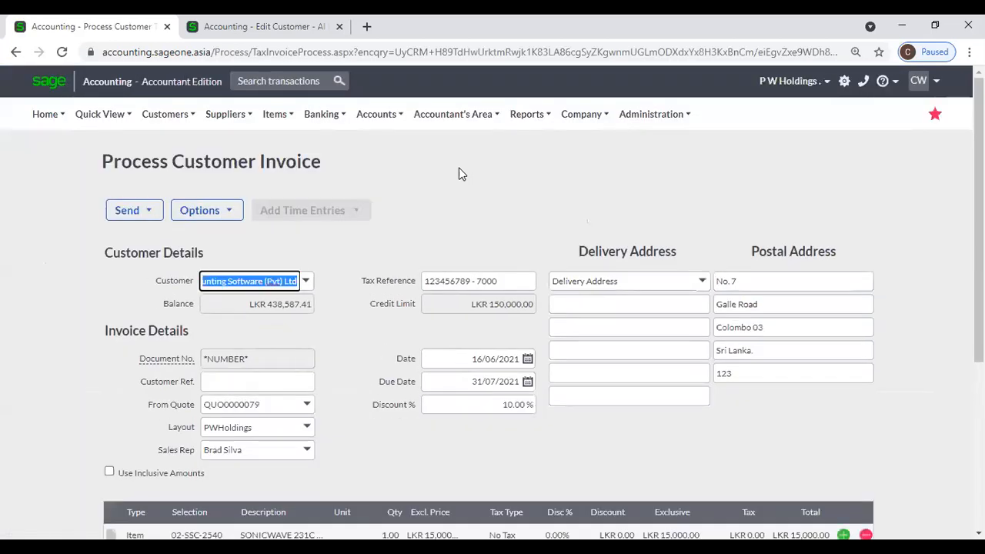
scroll(280, 422, "down", 2)
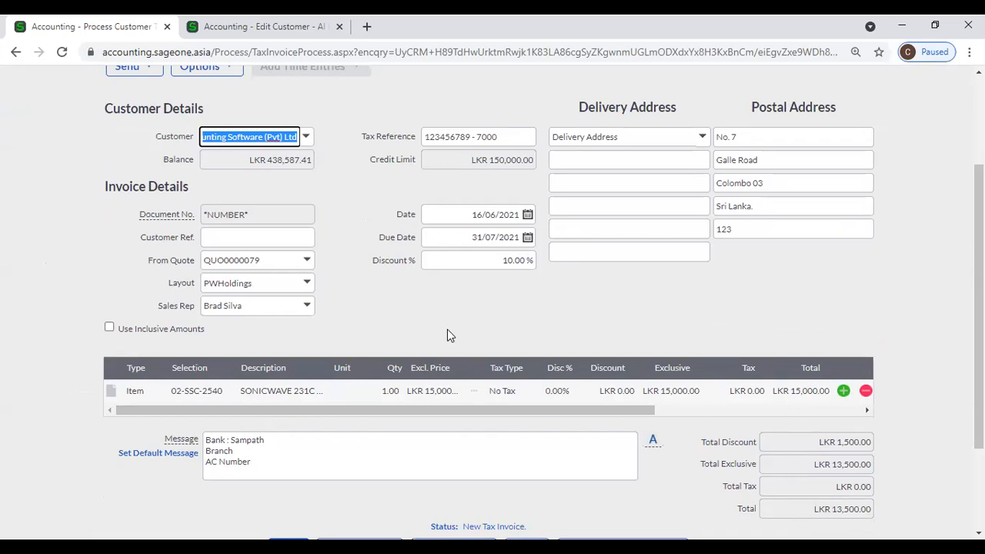
Return to the customer quotes list and check the actions available for the expired quote QUO0000076.
left_click(17, 52)
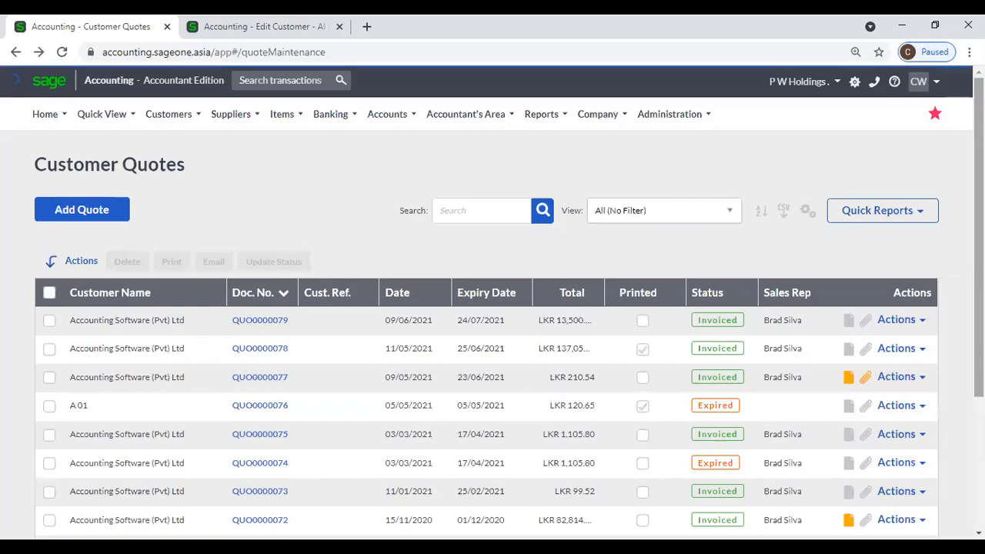
left_click(920, 406)
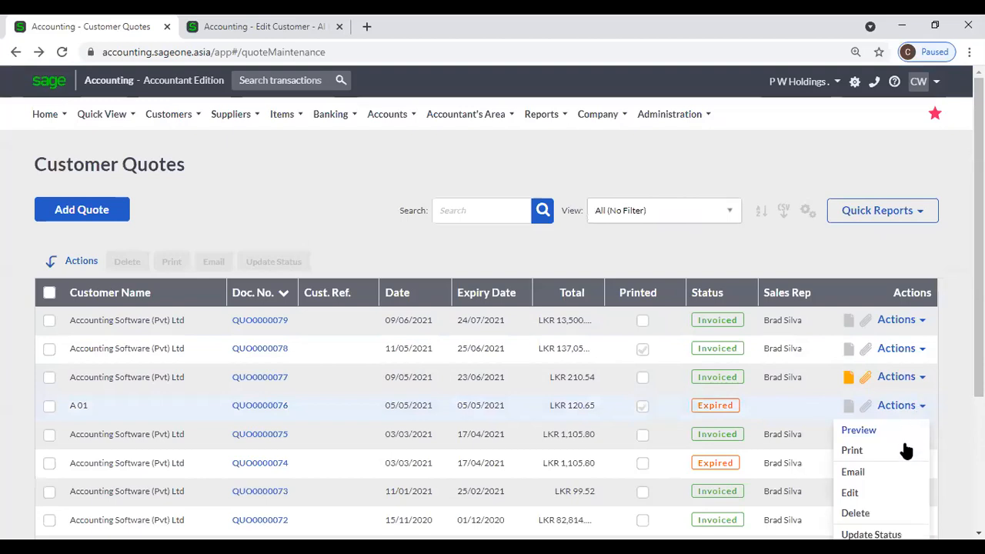
scroll(901, 449, "down", 2)
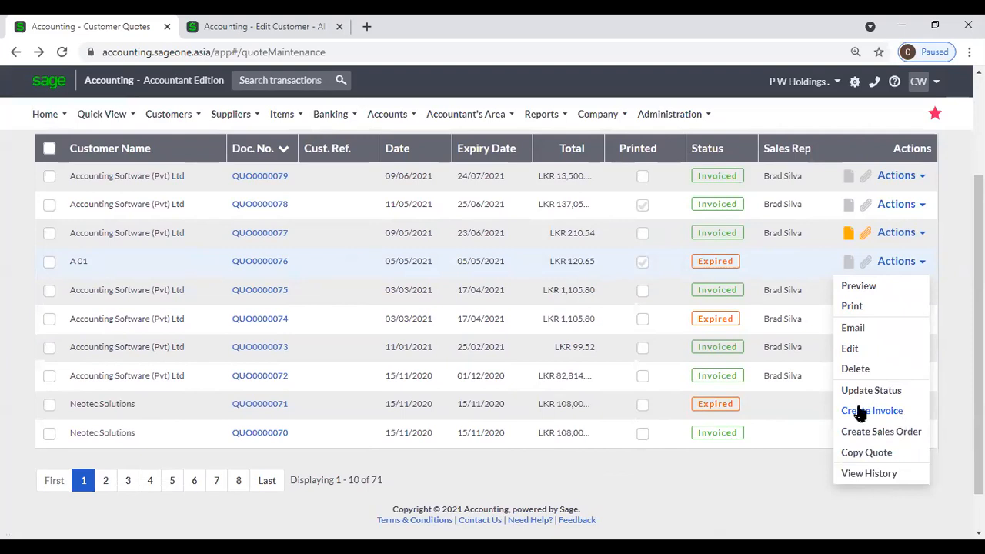
scroll(389, 257, "up", 2)
Open the list of customer sales orders, create a tax invoice from order SO0000036, and review its details.
mouse_move(205, 133)
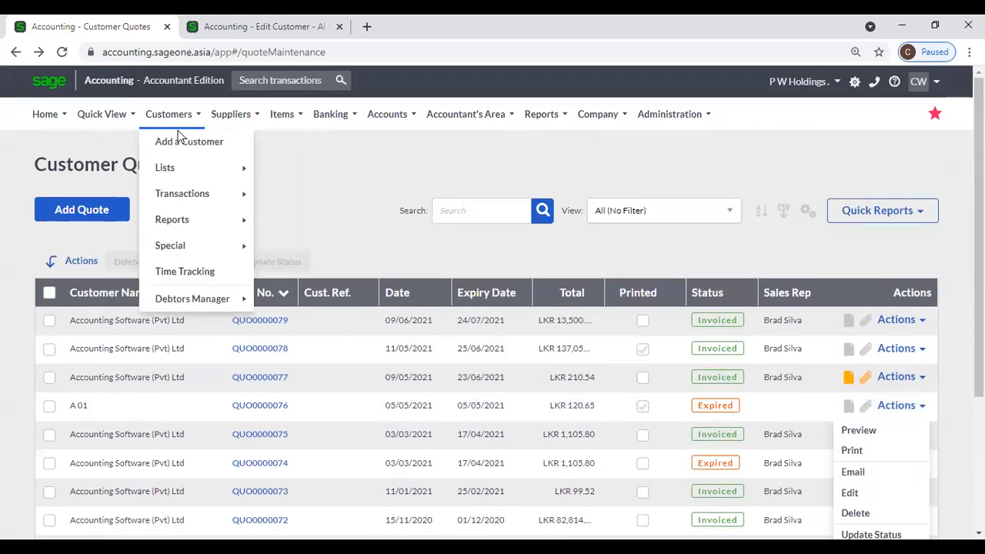
mouse_move(167, 193)
left_click(300, 221)
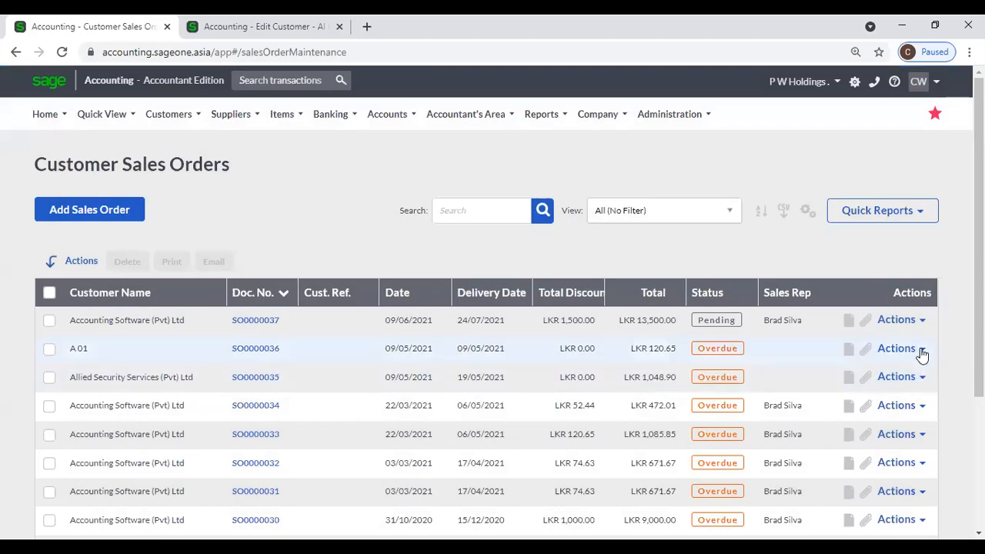
left_click(921, 350)
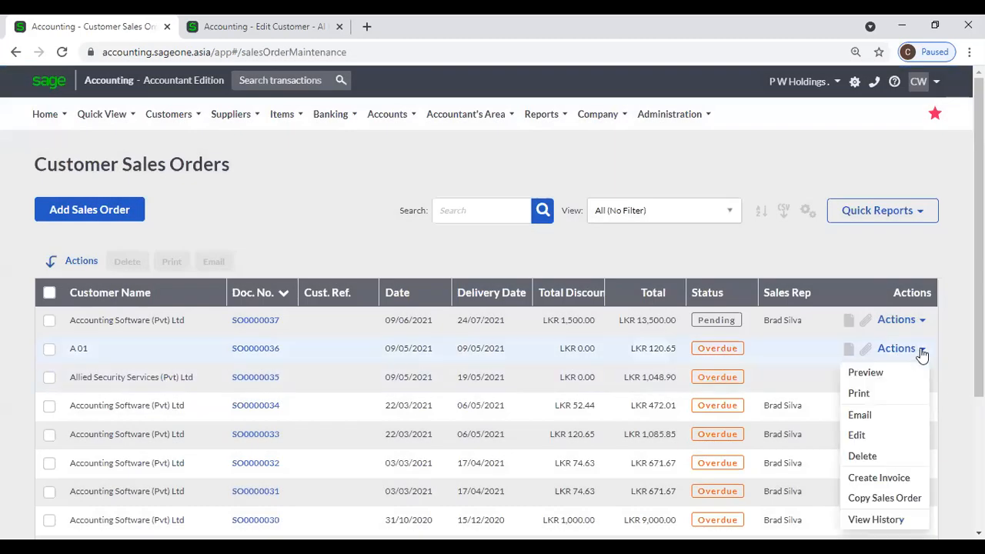
left_click(879, 478)
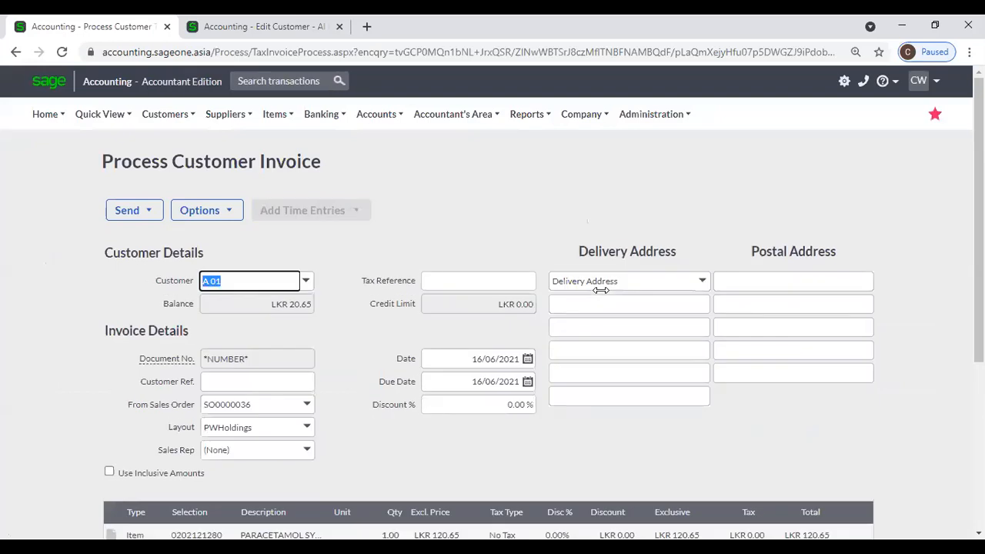
scroll(390, 283, "down", 3)
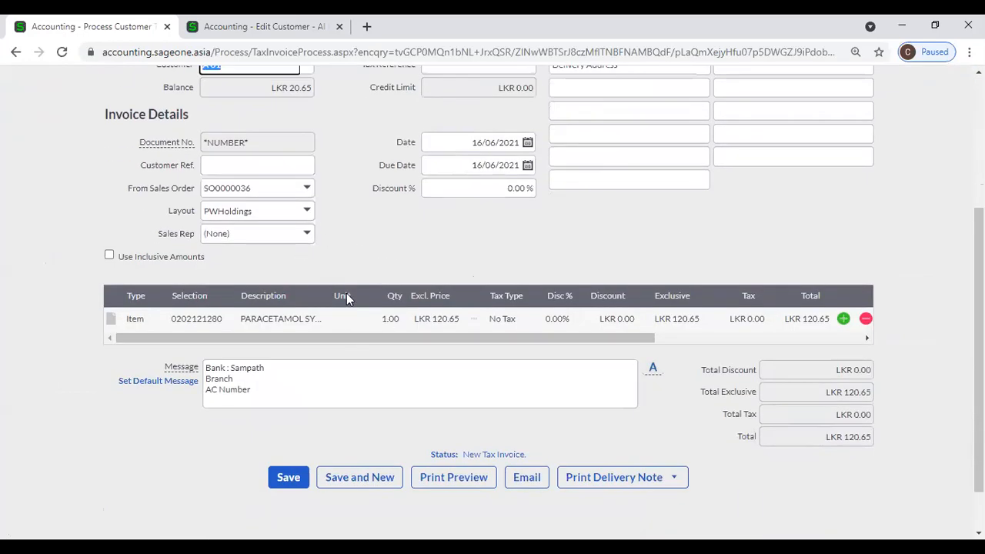
scroll(369, 292, "up", 2)
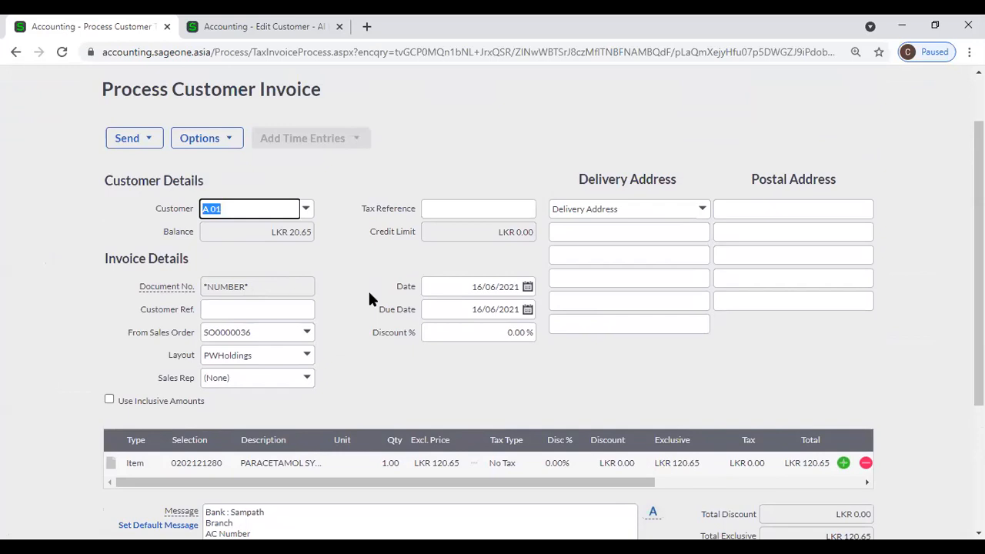
Discard the unsaved invoice and return to the list of customer tax invoices.
scroll(368, 297, "up", 1)
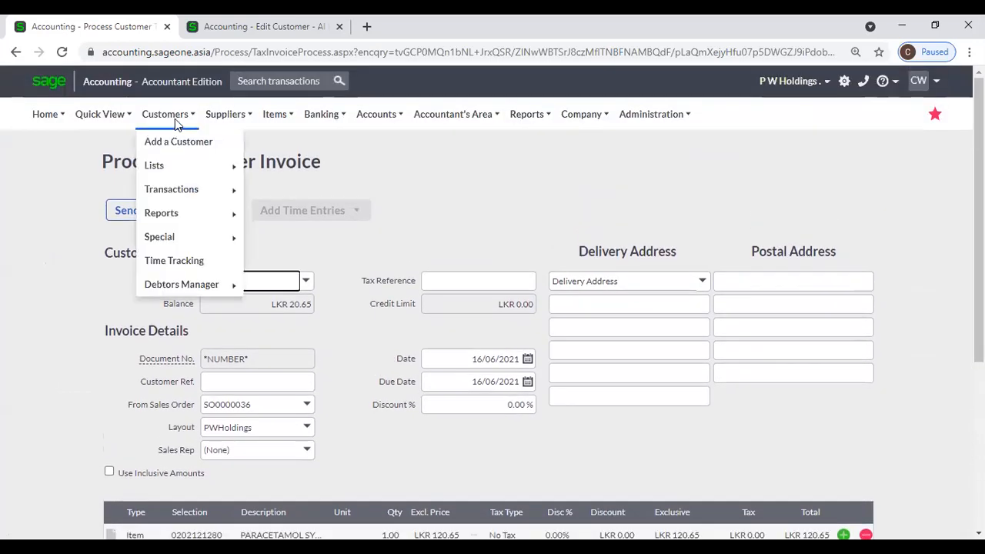
mouse_move(183, 192)
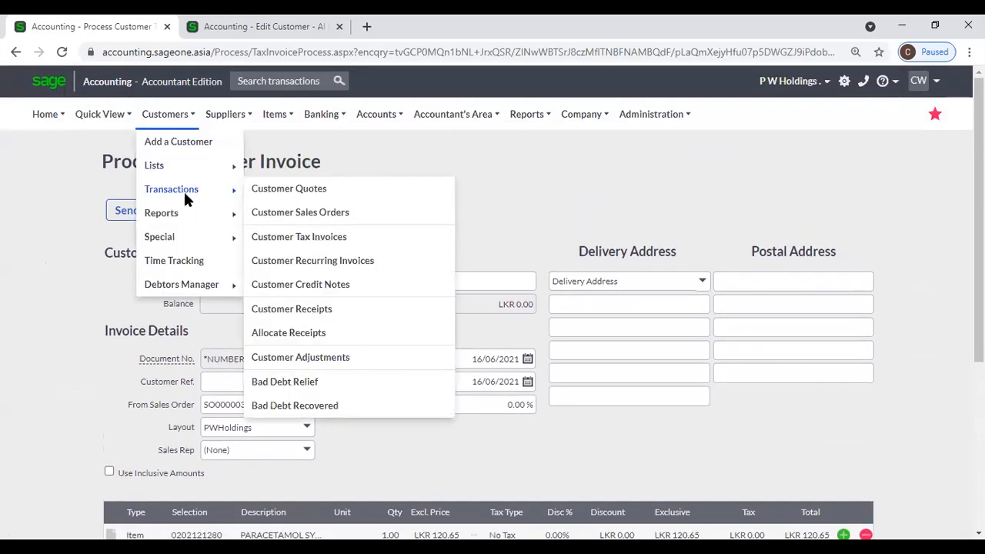
left_click(296, 237)
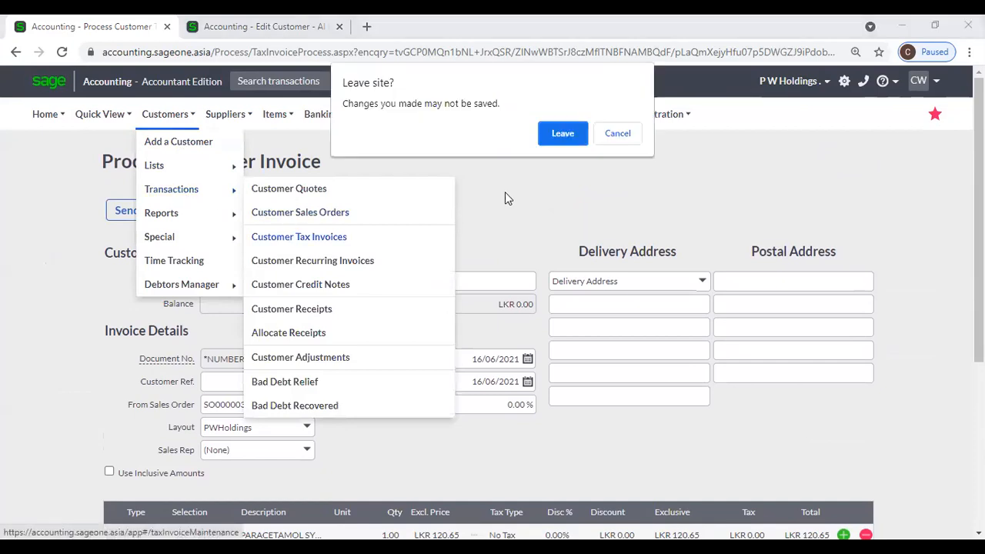
left_click(563, 134)
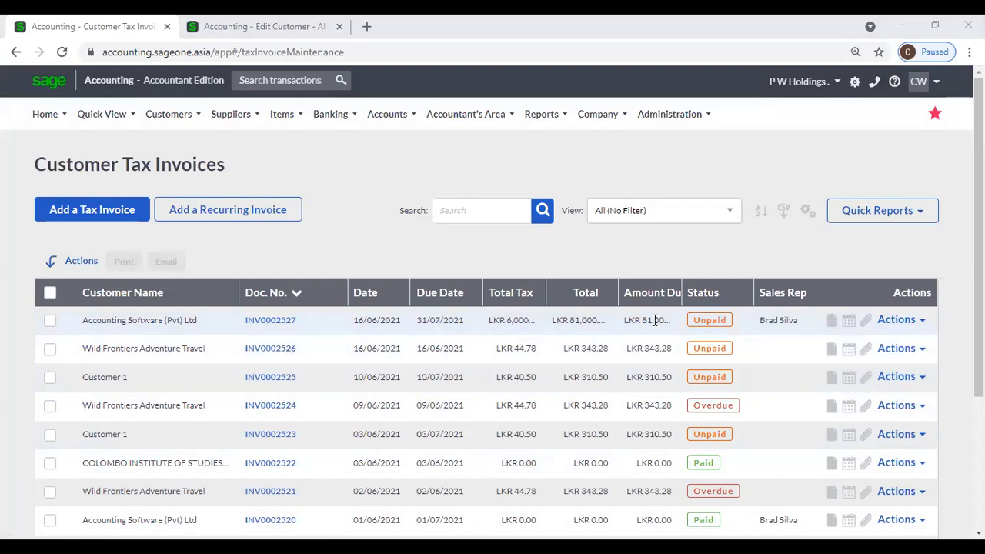
Widen the Amount Due and Status columns and sort the tax invoices by status in descending order.
left_click_drag(680, 293, 761, 293)
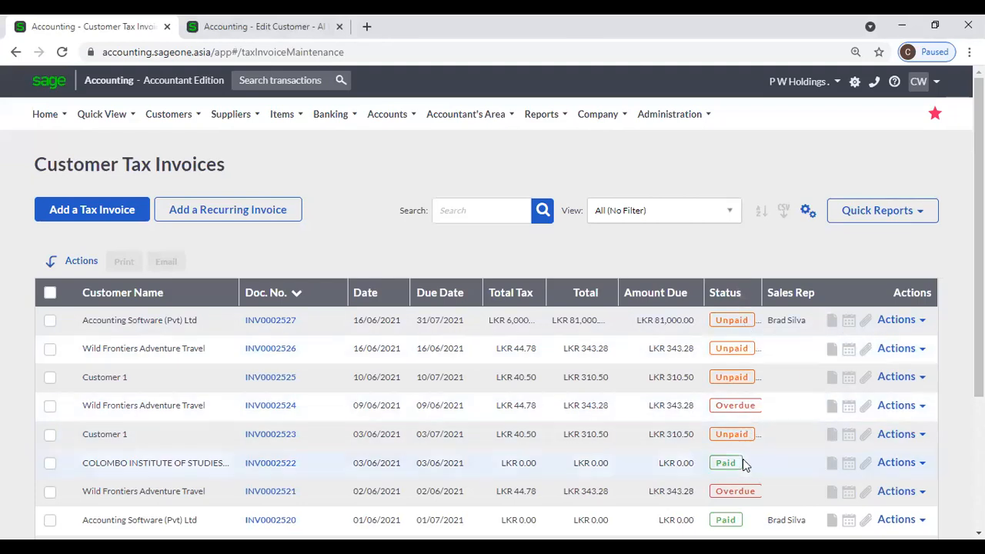
scroll(744, 463, "down", 1)
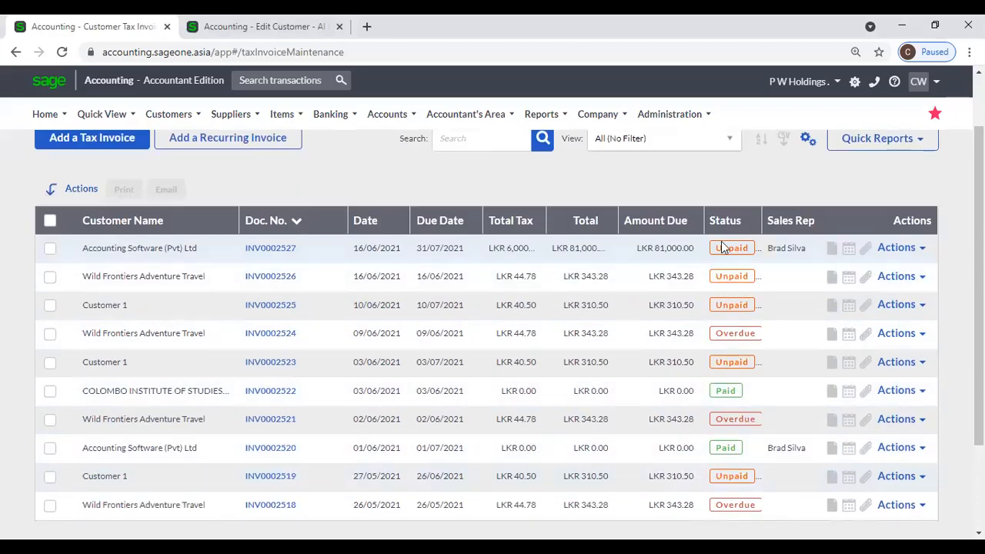
left_click(735, 220)
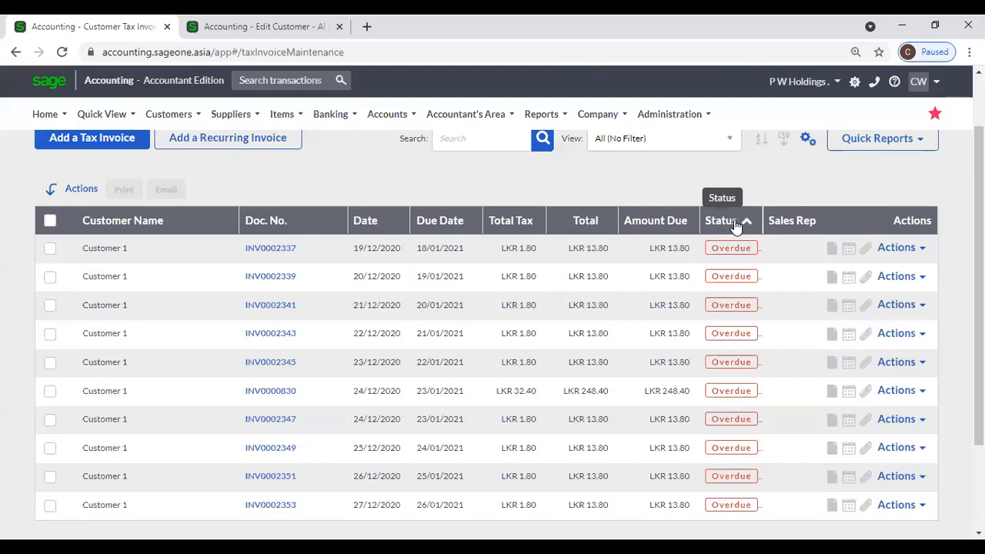
left_click(735, 223)
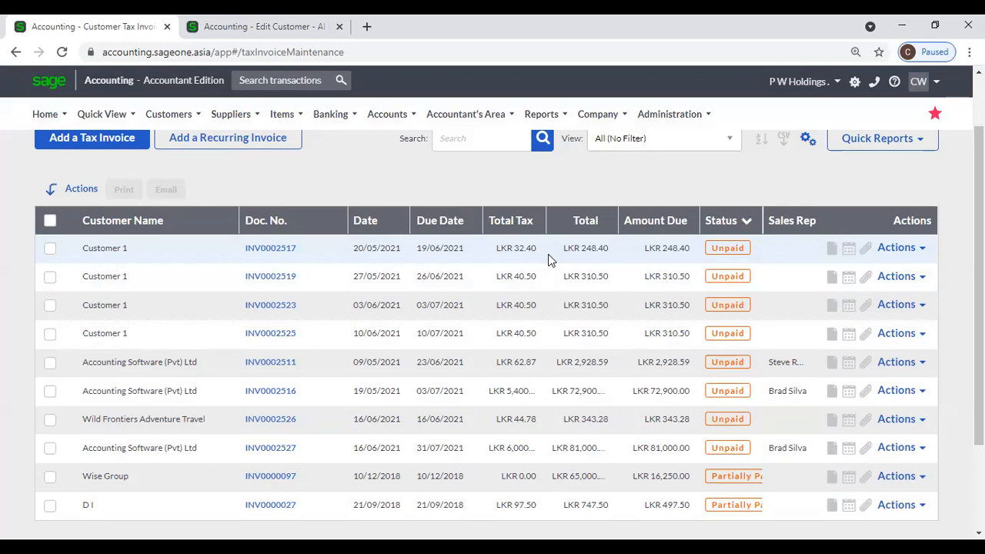
left_click_drag(762, 226, 778, 227)
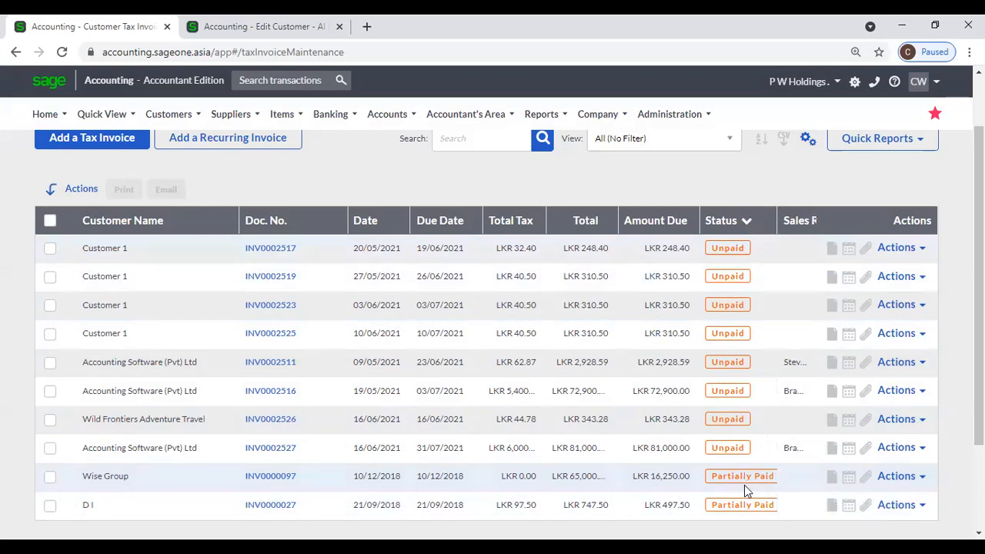
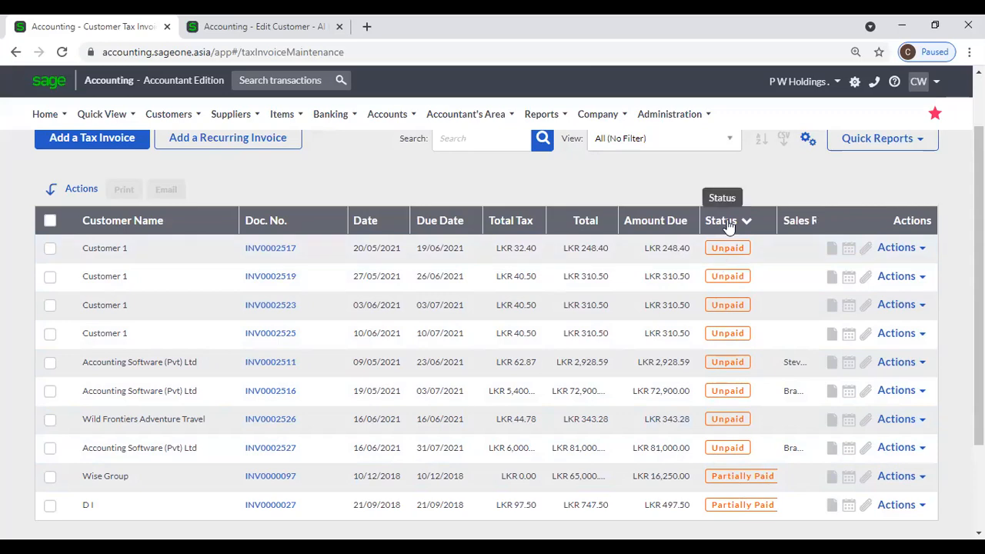
Reverse the status sorting to compare overdue and unpaid invoices, and sort the list by document number in descending order.
left_click(728, 222)
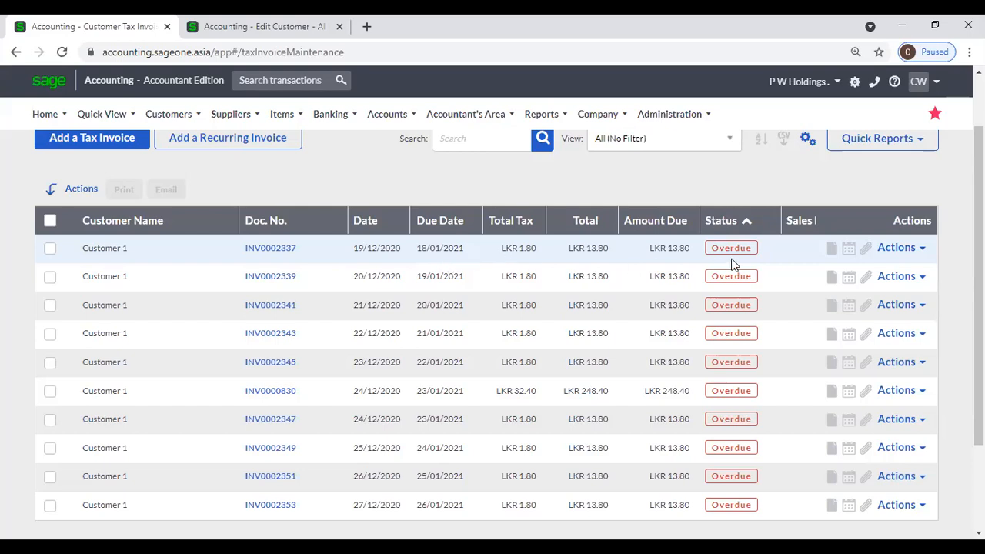
left_click(726, 221)
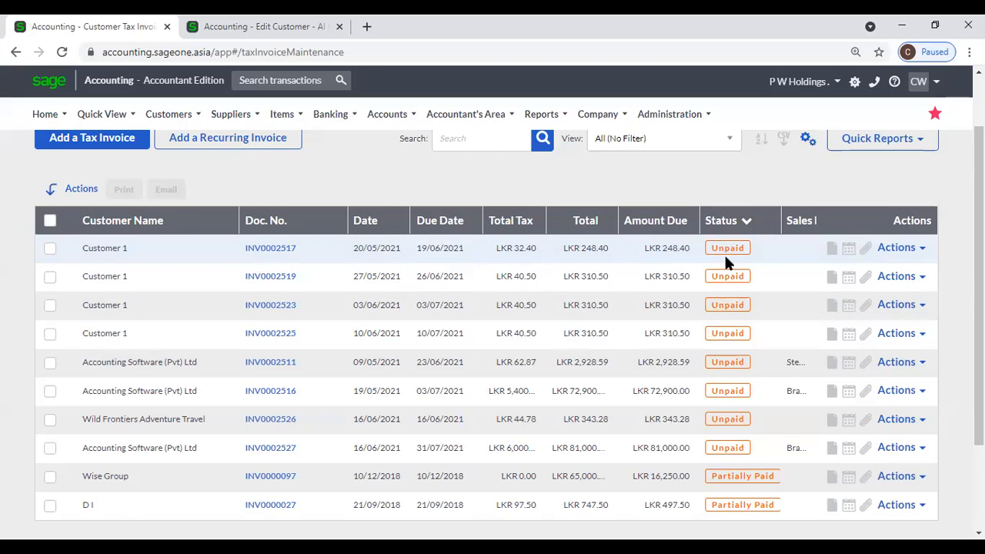
left_click(726, 231)
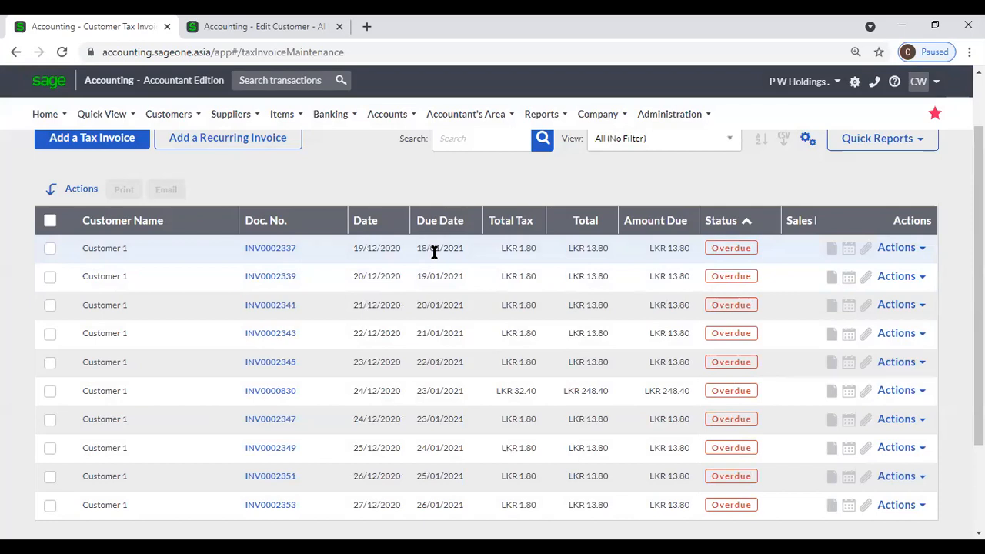
left_click(741, 221)
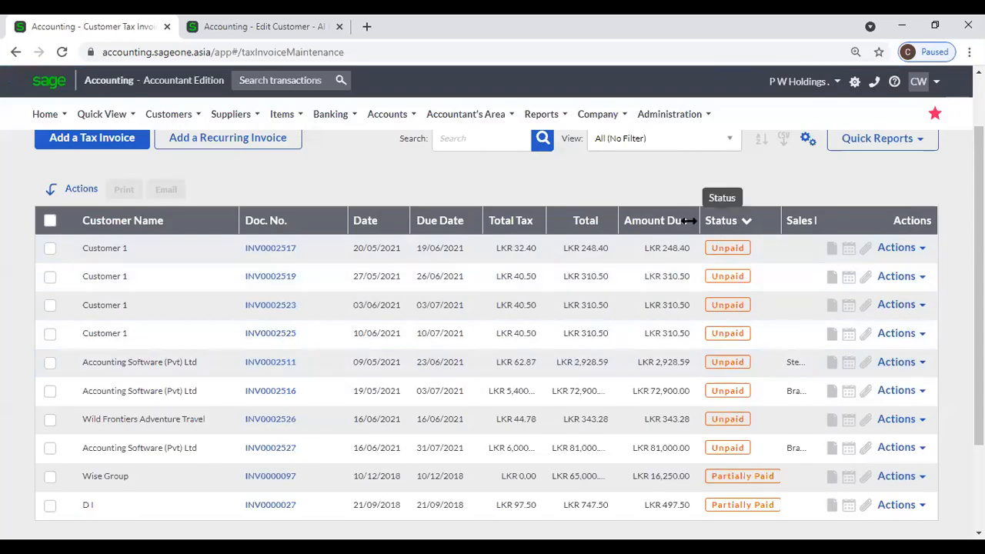
left_click(292, 220)
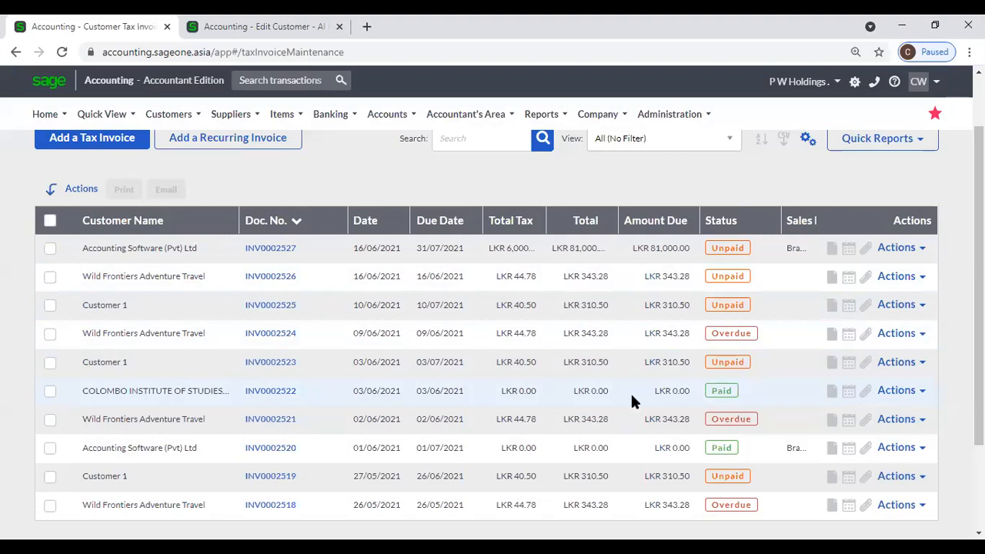
Browse pages 2, 3, 5, 7 and 9 of the tax invoice list to compare statuses, and return to page 1.
scroll(645, 406, "down", 2)
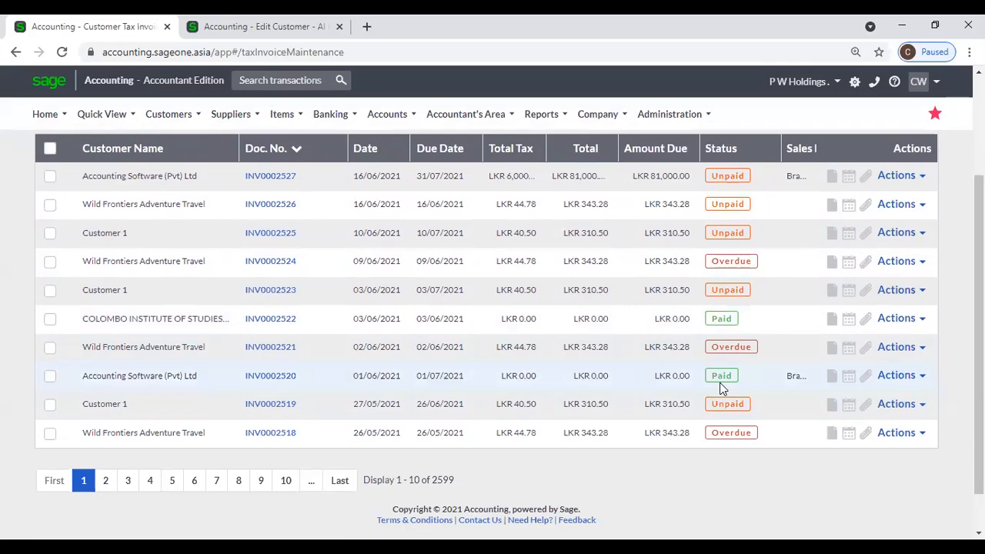
left_click(106, 480)
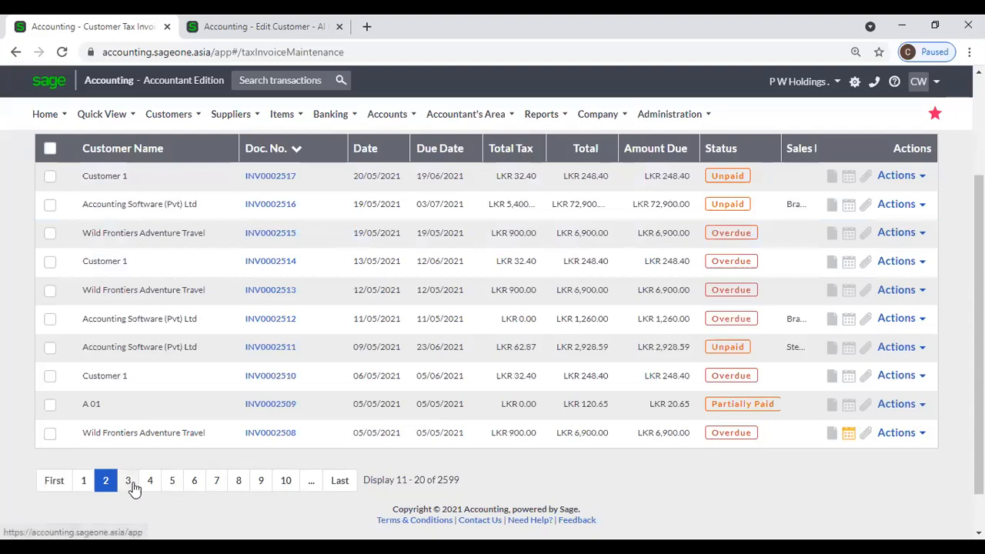
left_click(132, 482)
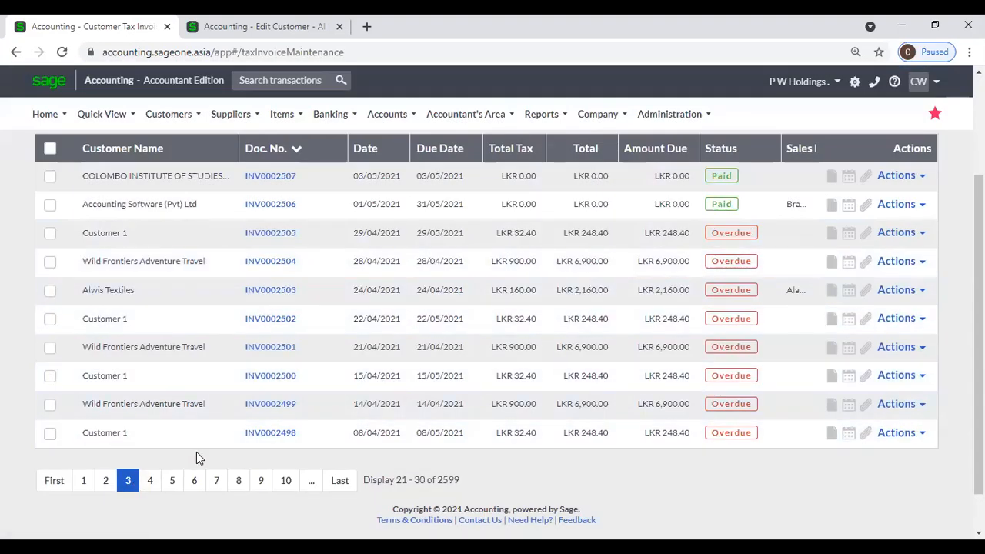
left_click(169, 484)
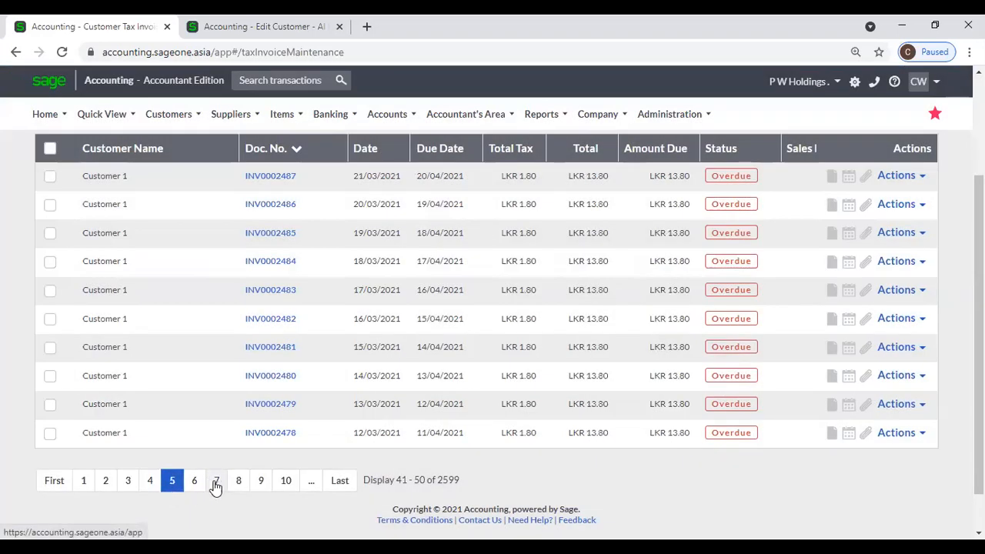
left_click(216, 483)
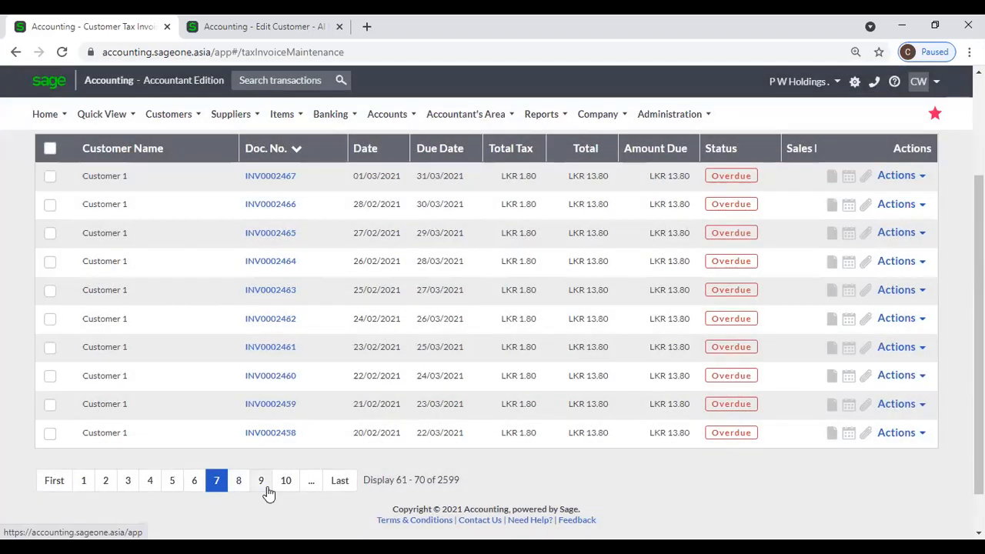
left_click(266, 485)
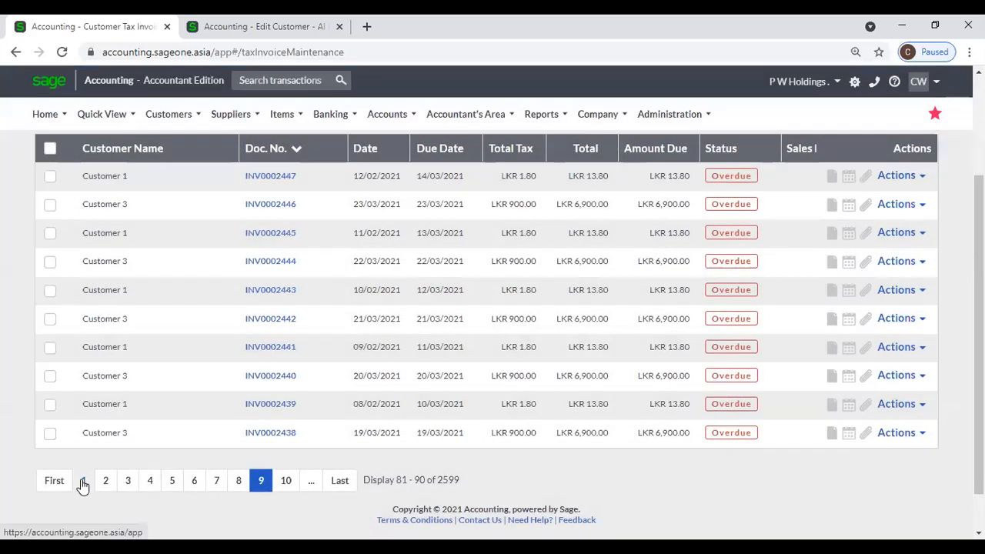
left_click(83, 483)
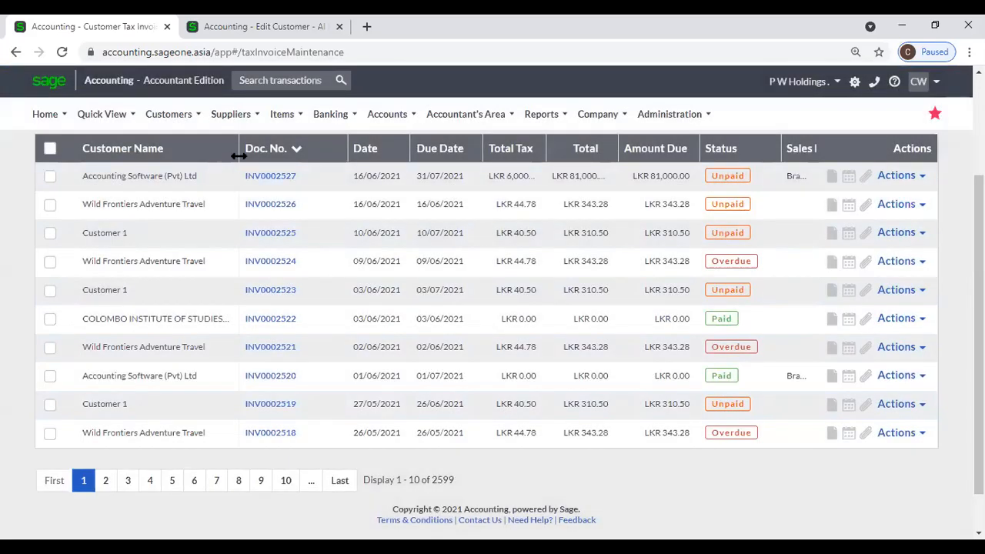
Check the tax invoices in ascending document number order with a wider Total column, and restore the descending order.
left_click(273, 149)
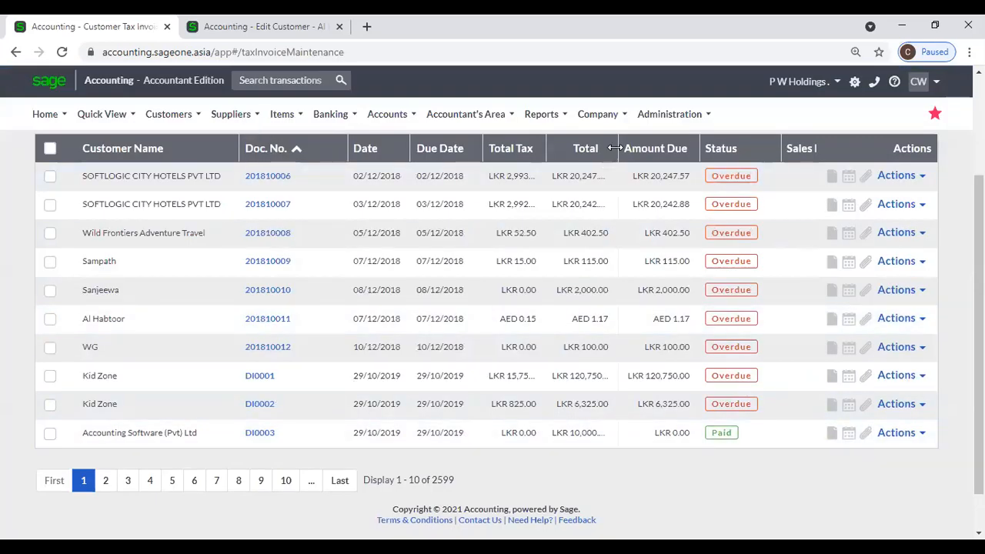
left_click_drag(618, 148, 621, 147)
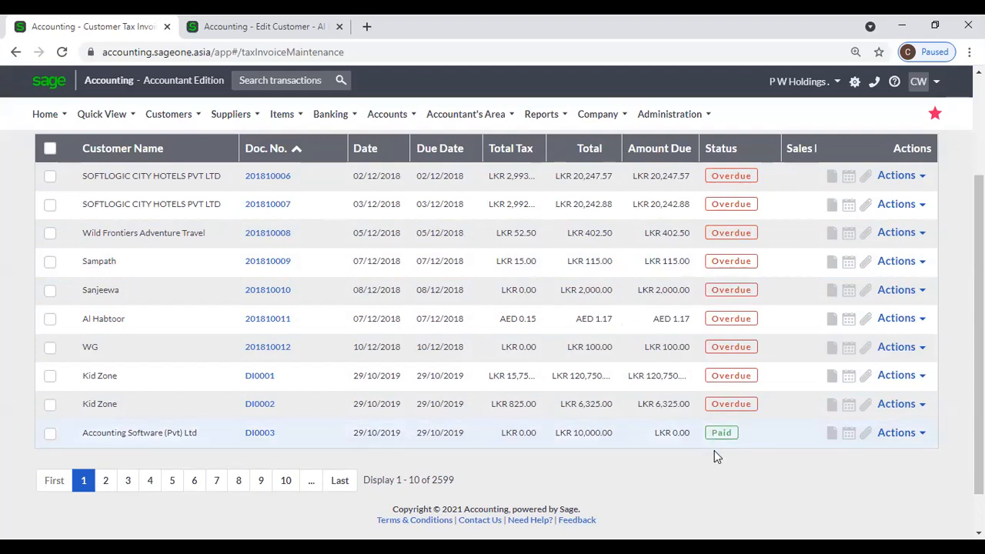
scroll(740, 455, "up", 2)
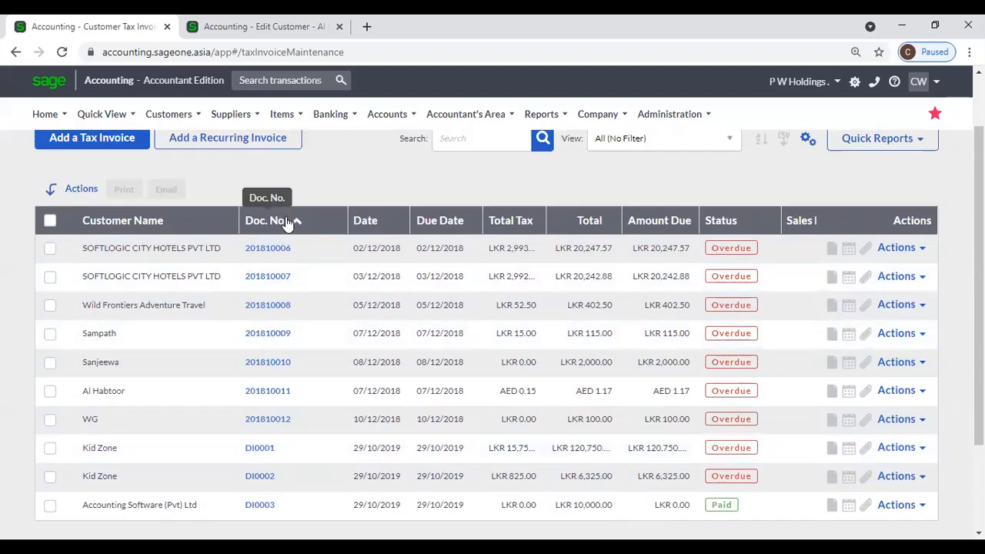
left_click(292, 221)
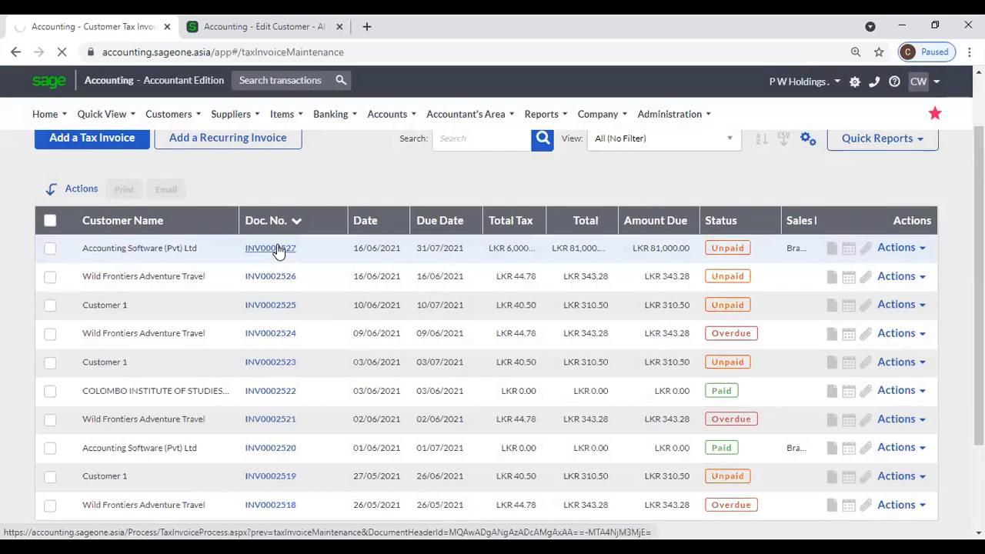
Open the 16/06/2021 tax invoice for Accounting Software (Pvt) Ltd and review its details and item lines.
left_click(279, 249)
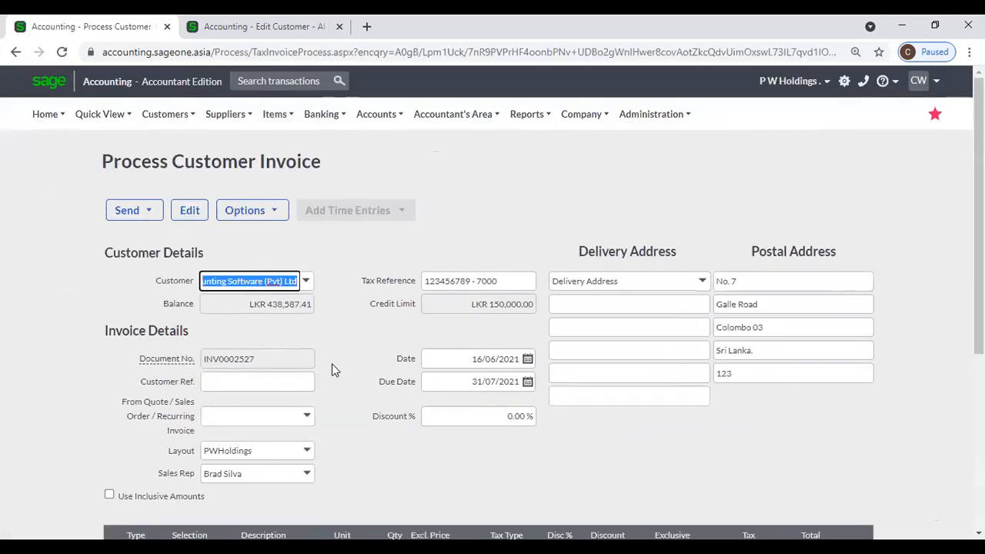
left_click(354, 352)
scroll(354, 352, "down", 1)
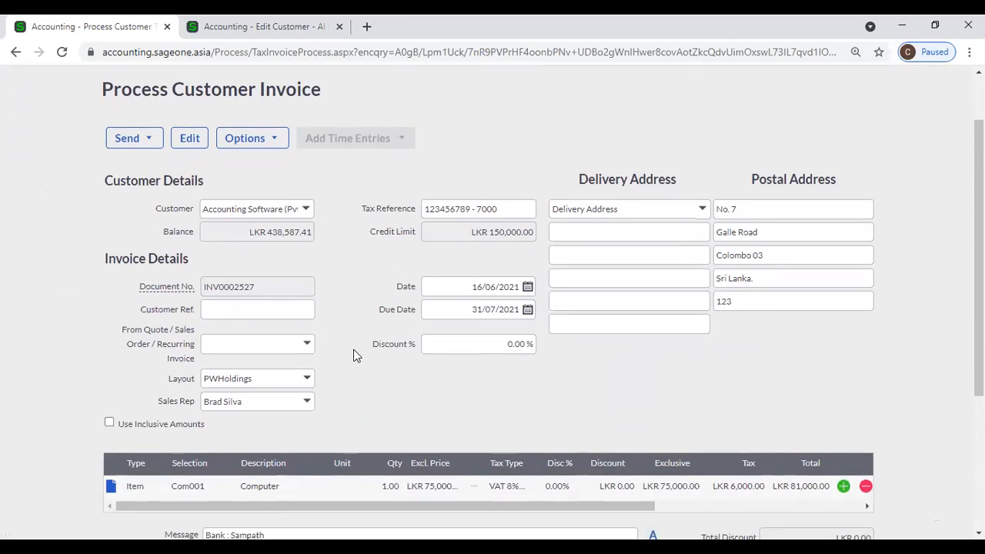
scroll(355, 356, "down", 1)
scroll(354, 356, "up", 2)
left_click(247, 211)
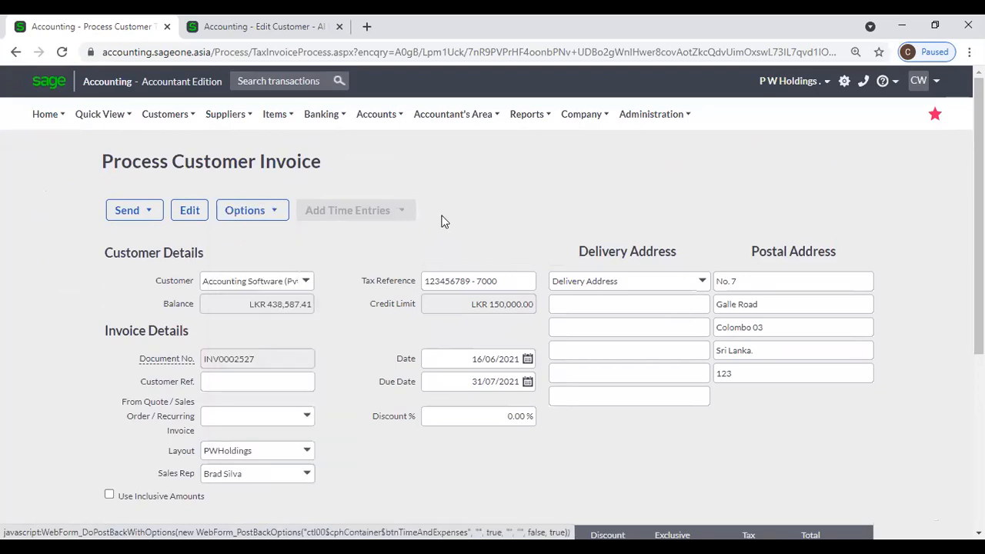
scroll(445, 217, "down", 1)
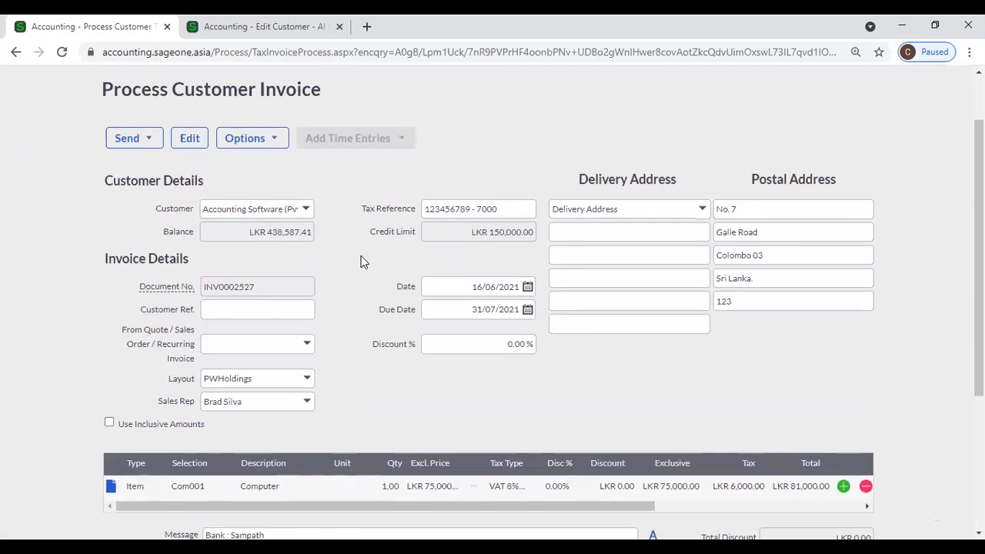
View the invoice's gross profit based on average cost, and reopen the Invoice GP view after closing it.
left_click(275, 143)
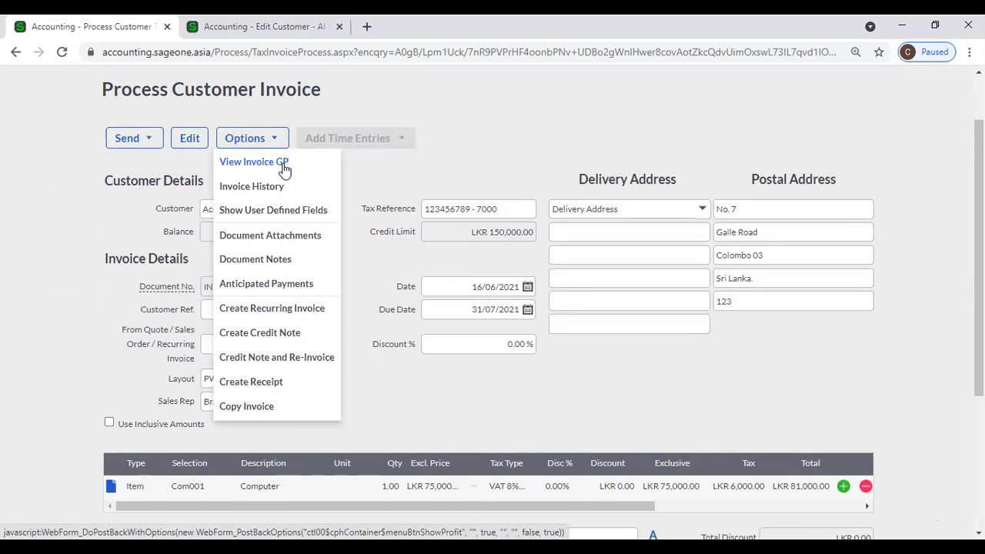
left_click(284, 167)
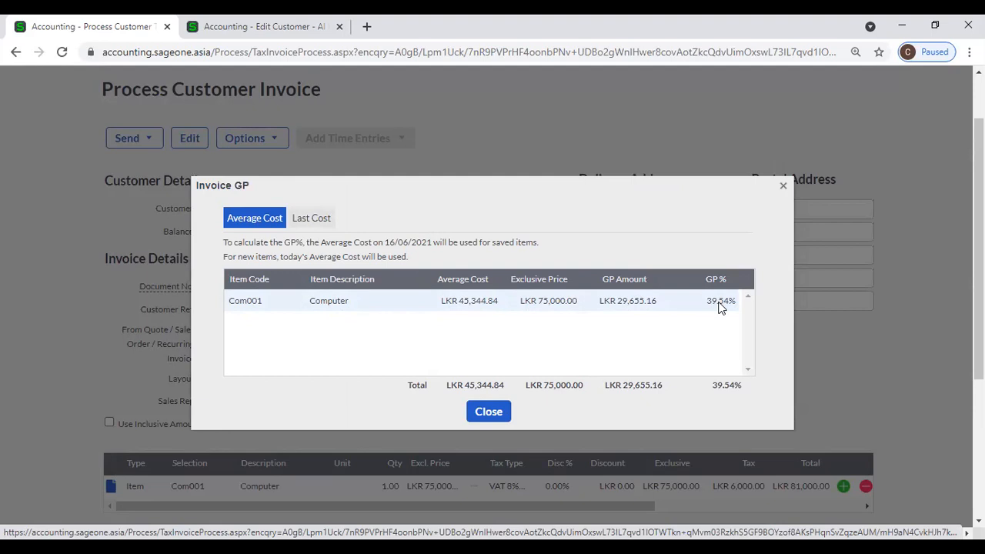
left_click(783, 186)
left_click(279, 147)
left_click(275, 170)
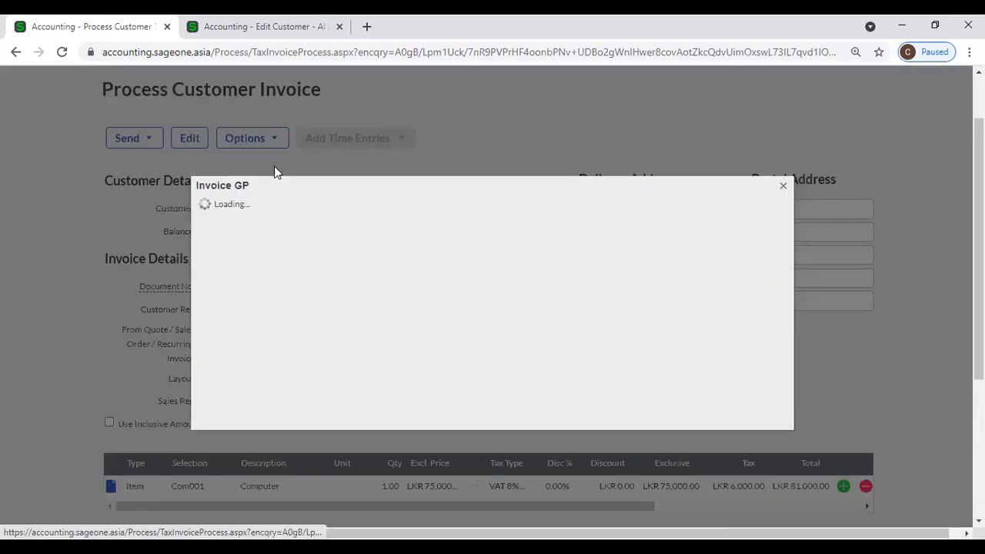
Switch to the Edit Customer browser tab and open the permissions of the third user with access to P W Holdings through Control User Access.
left_click(276, 35)
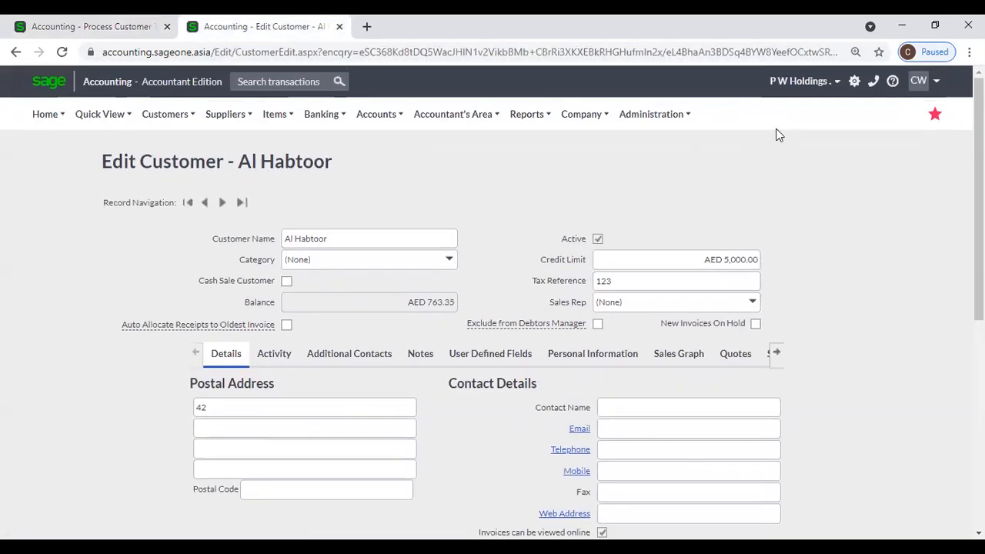
left_click(668, 120)
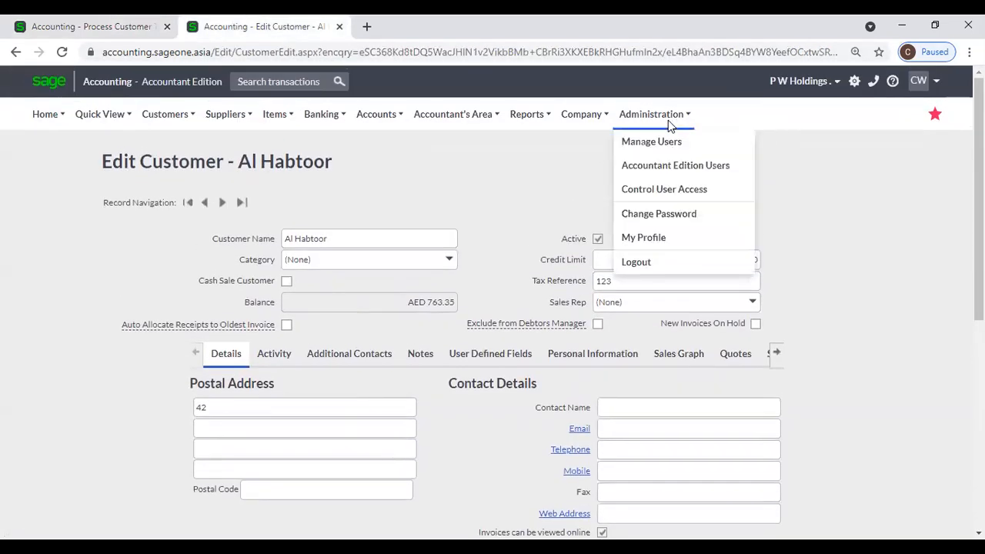
left_click(662, 192)
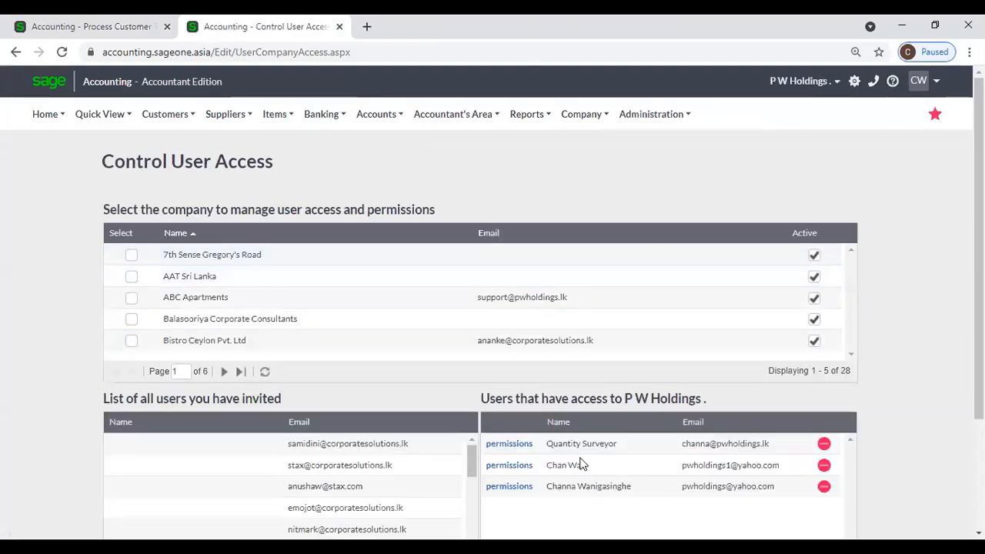
left_click(502, 493)
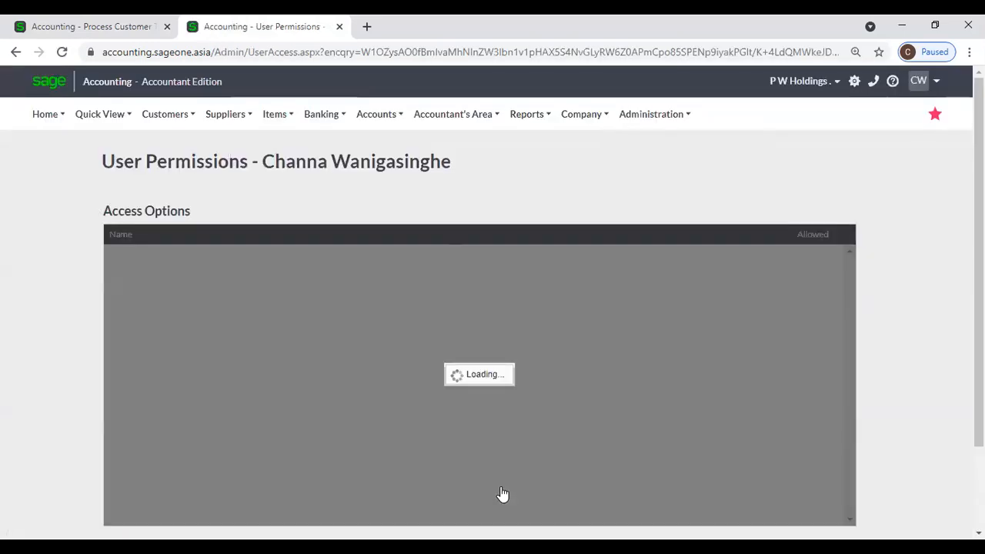
Expand the Customer Tax Invoices permissions under Customers and toggle View GP on Invoices, Quotes and Sales Orders off and back on.
scroll(252, 388, "down", 1)
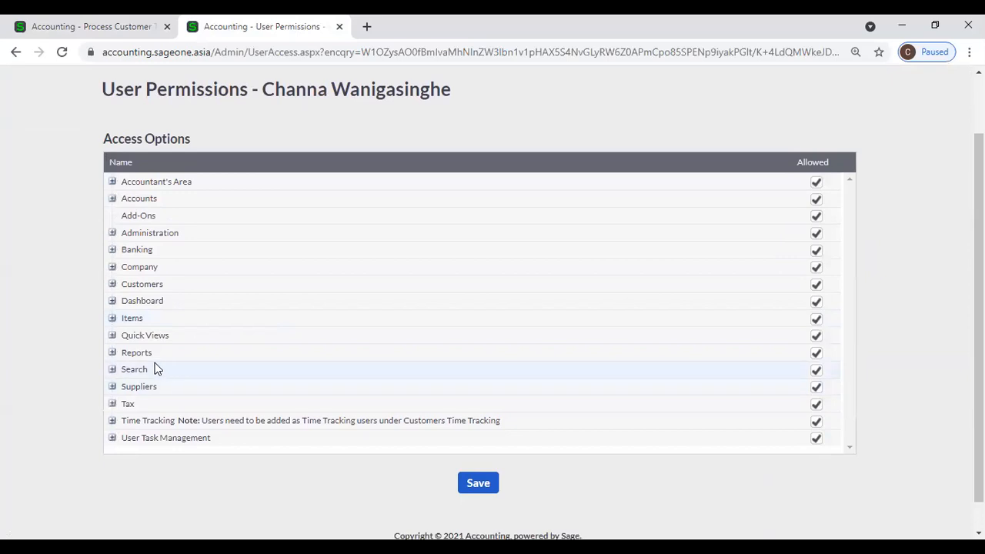
left_click(113, 285)
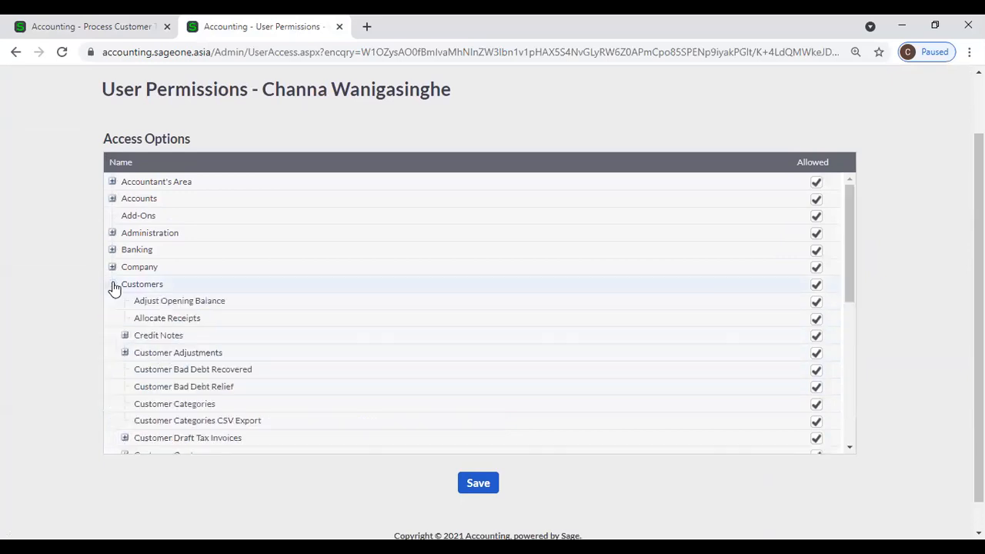
scroll(127, 352, "down", 2)
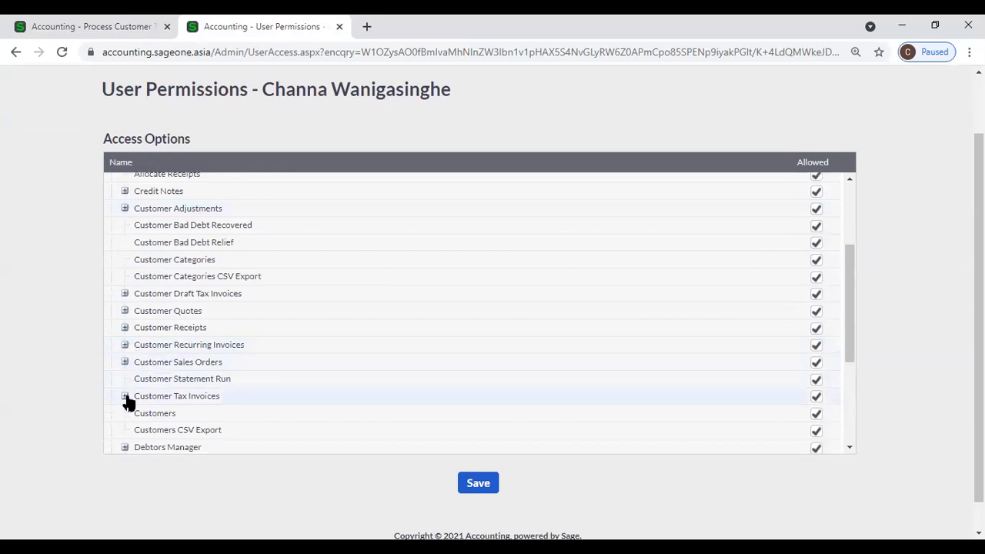
left_click(125, 397)
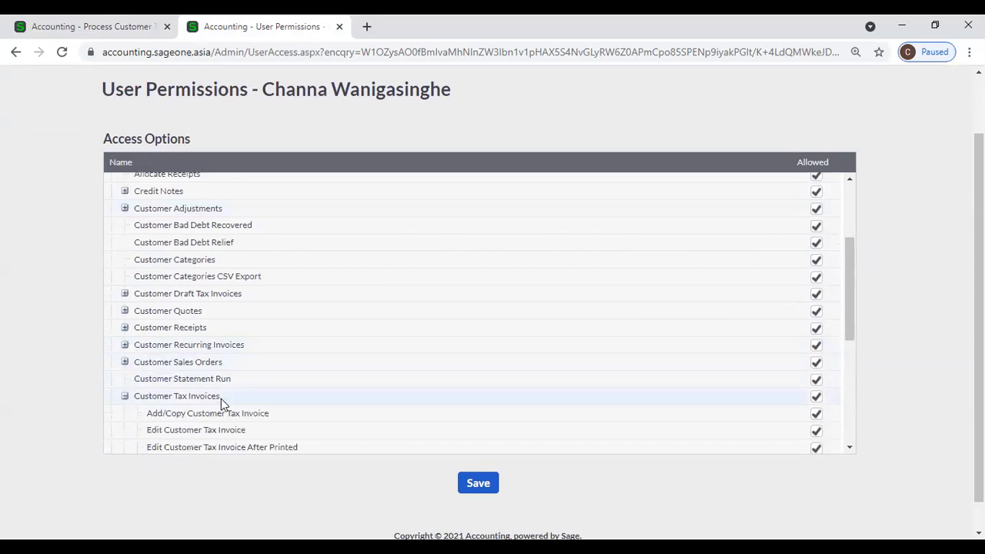
scroll(221, 400, "down", 1)
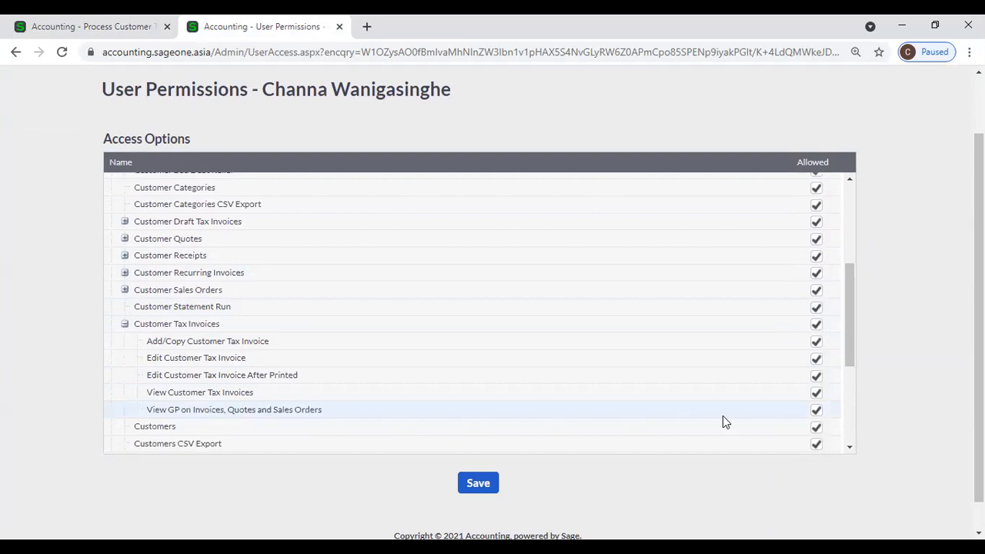
left_click(817, 410)
left_click(817, 411)
Reopen the same user's permissions from Control User Access and examine the Customer Tax Invoices options, including the View GP permission.
scroll(850, 361, "up", 2)
mouse_move(637, 127)
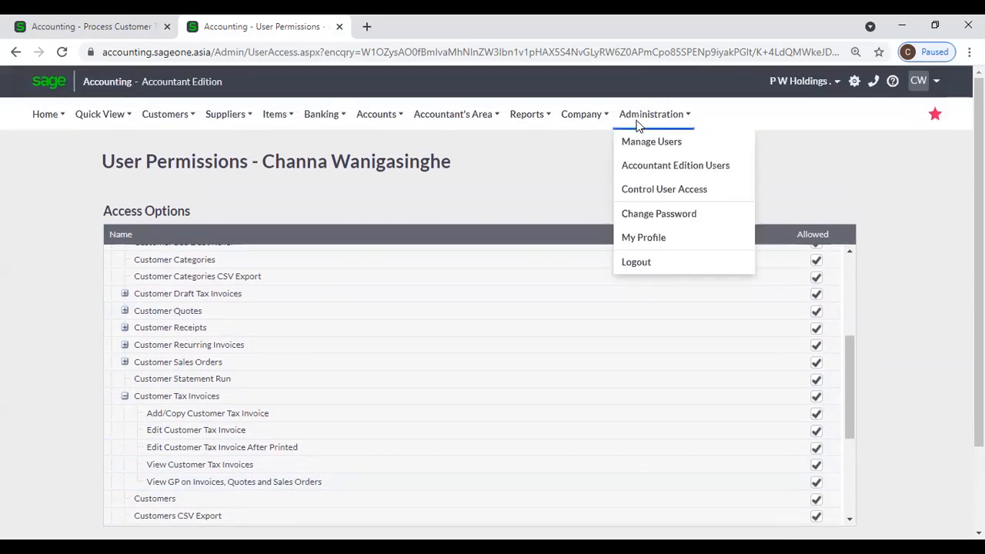
left_click(655, 193)
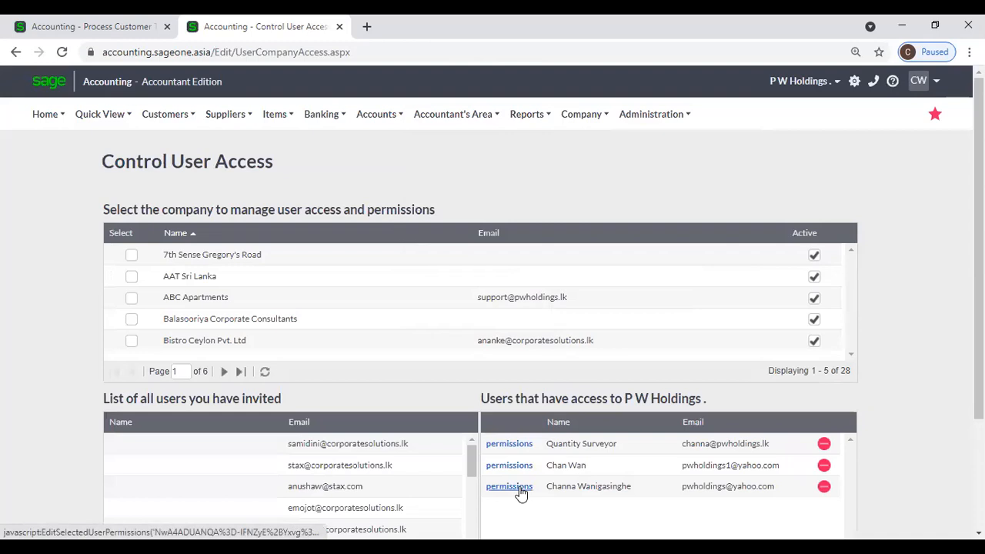
left_click(509, 487)
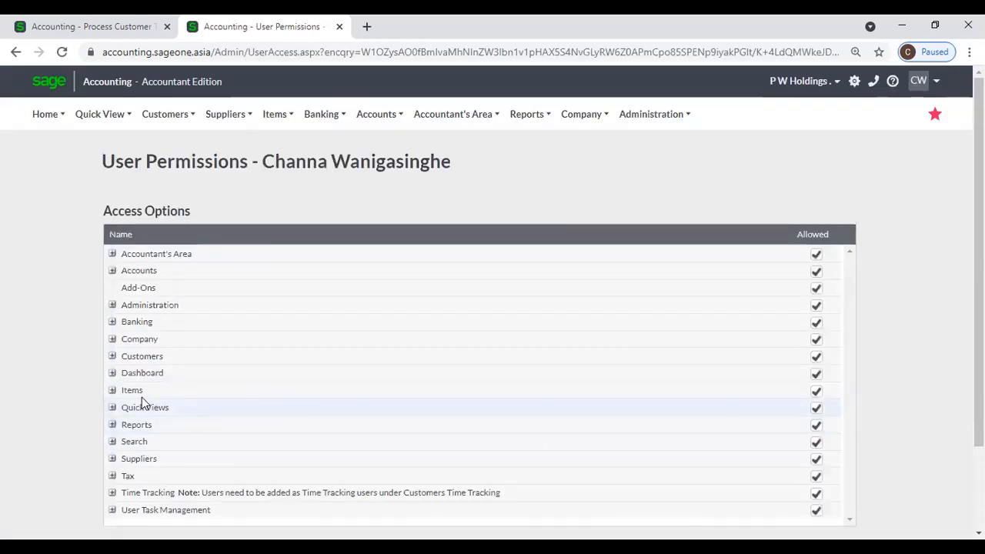
left_click(113, 356)
scroll(146, 381, "down", 3)
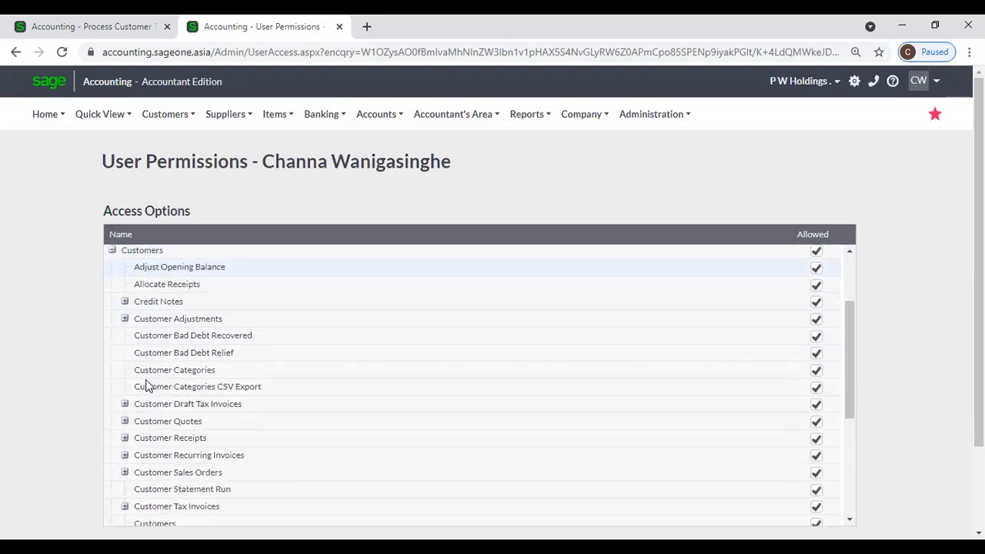
scroll(146, 385, "down", 1)
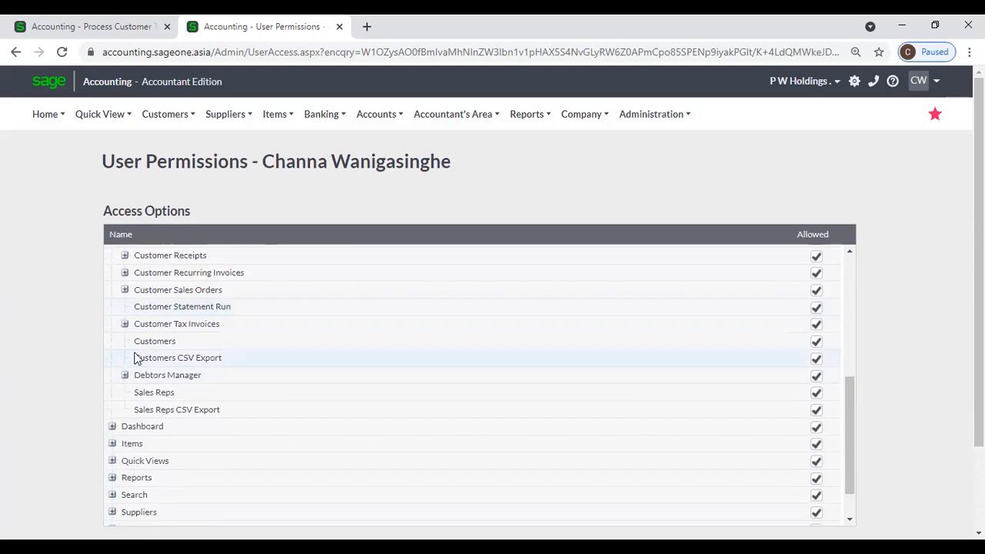
left_click(125, 325)
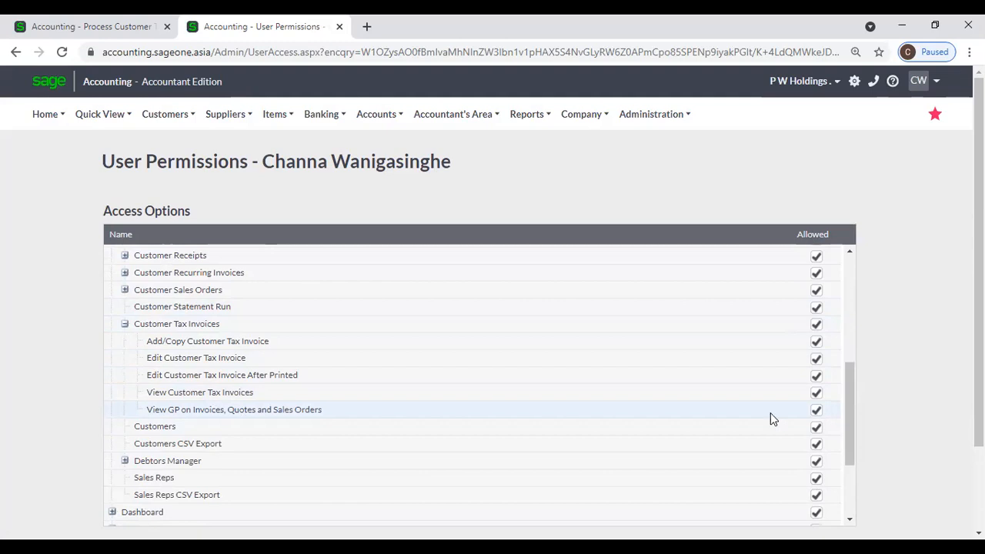
Return to the browser tab with the customer invoice and close its Invoice GP view.
left_click(47, 27)
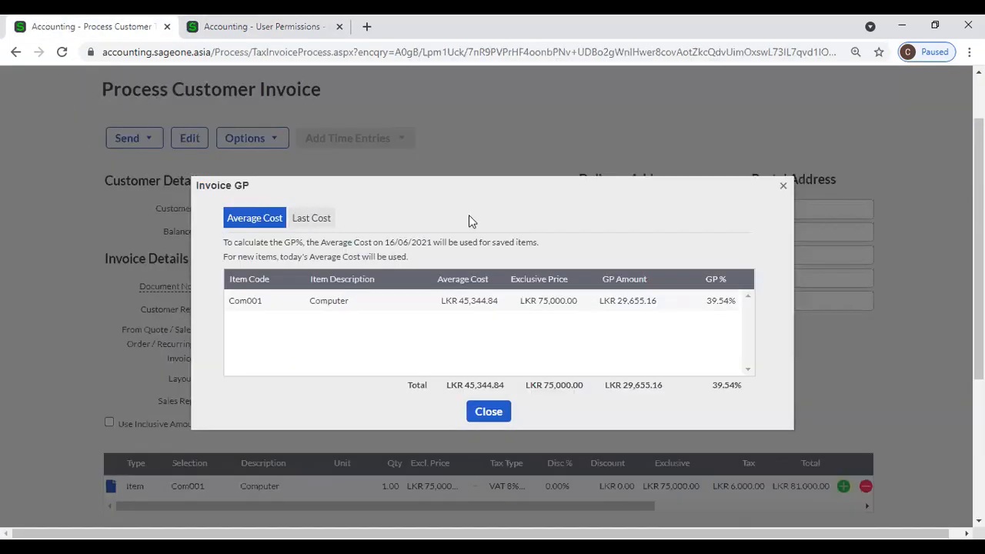
left_click(784, 186)
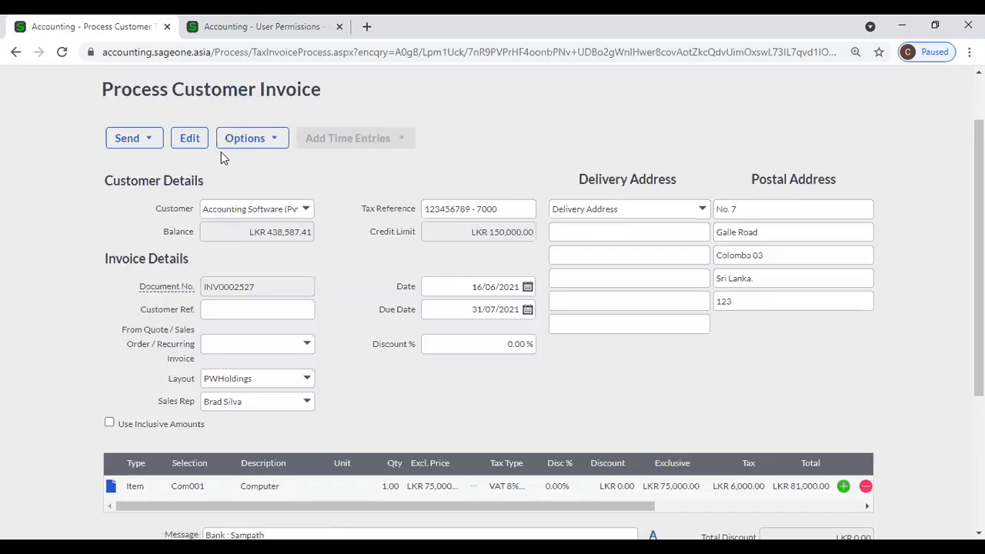
View the invoice's gross profit, compare the Average Cost and Last Cost calculations, and close the Invoice GP view.
left_click(246, 139)
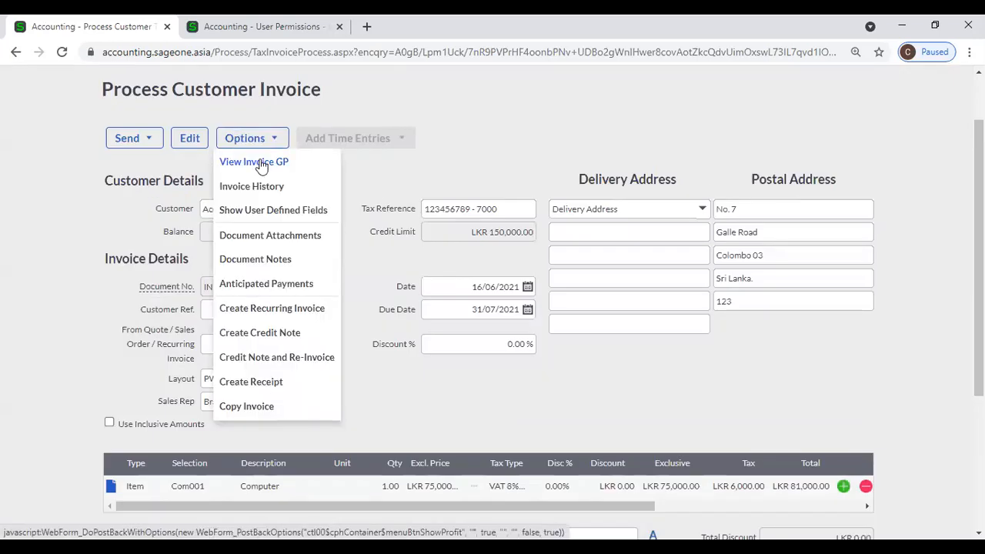
left_click(262, 162)
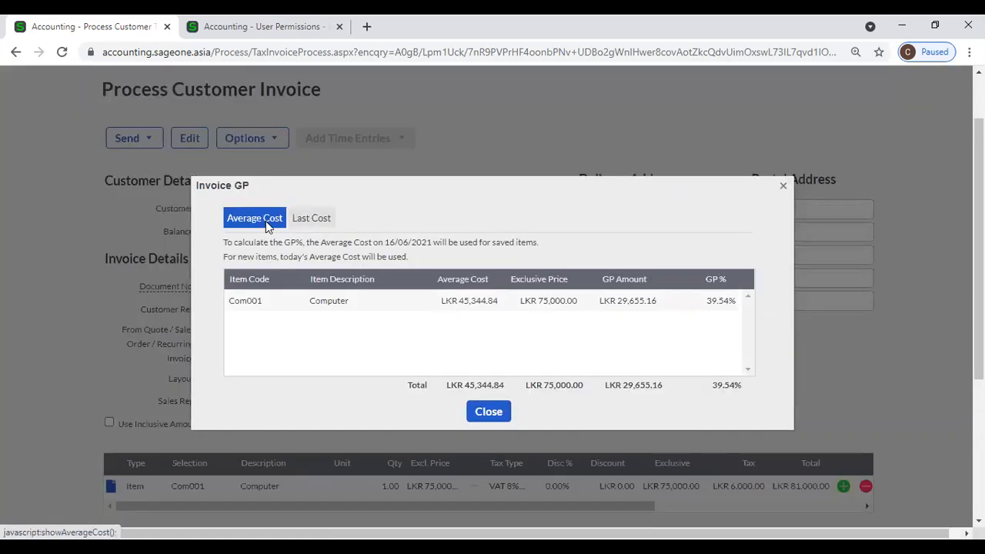
left_click(314, 223)
left_click(257, 222)
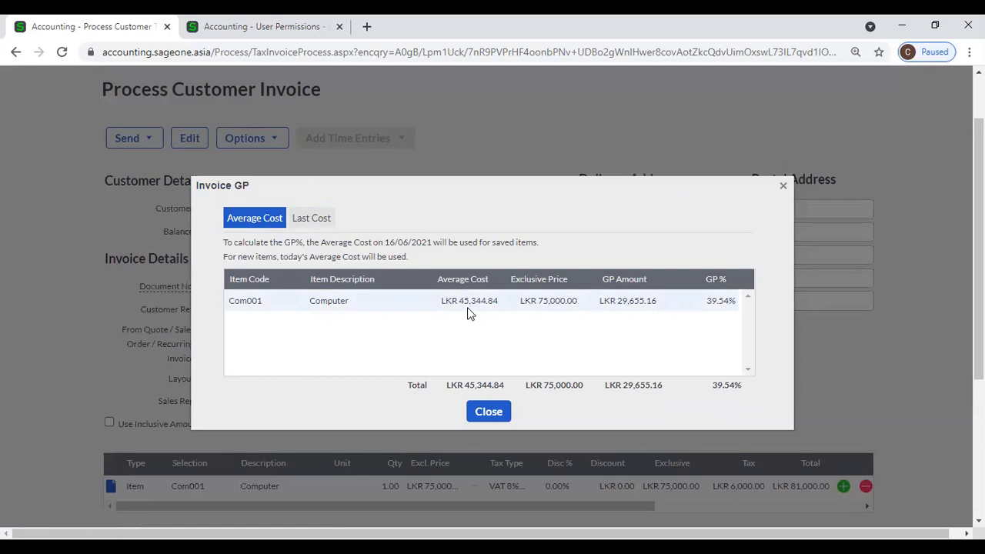
left_click(300, 219)
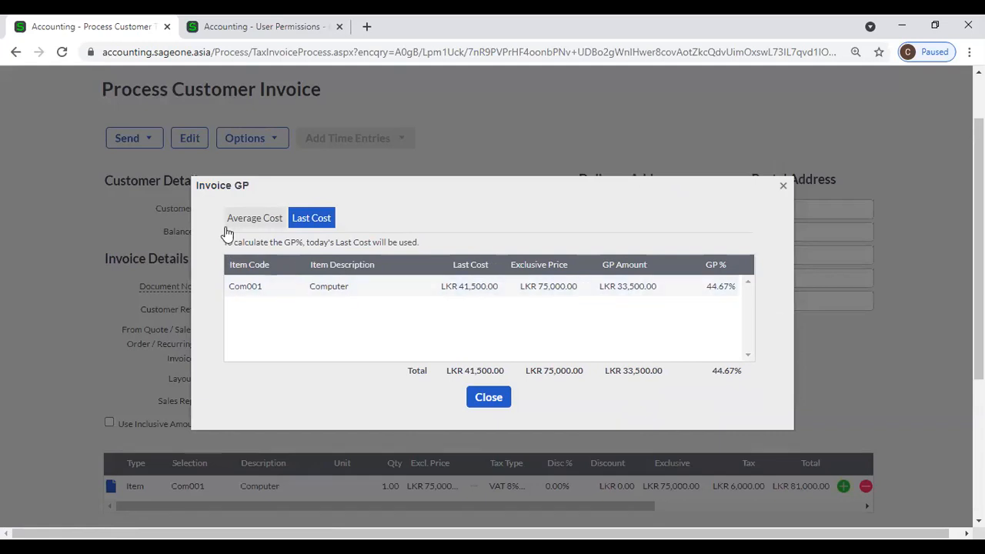
left_click(253, 219)
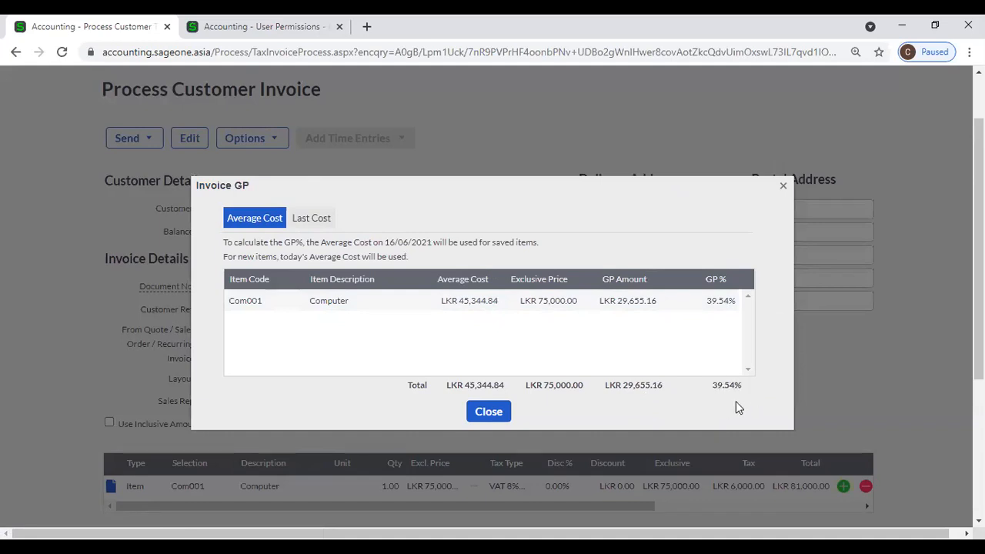
left_click(300, 218)
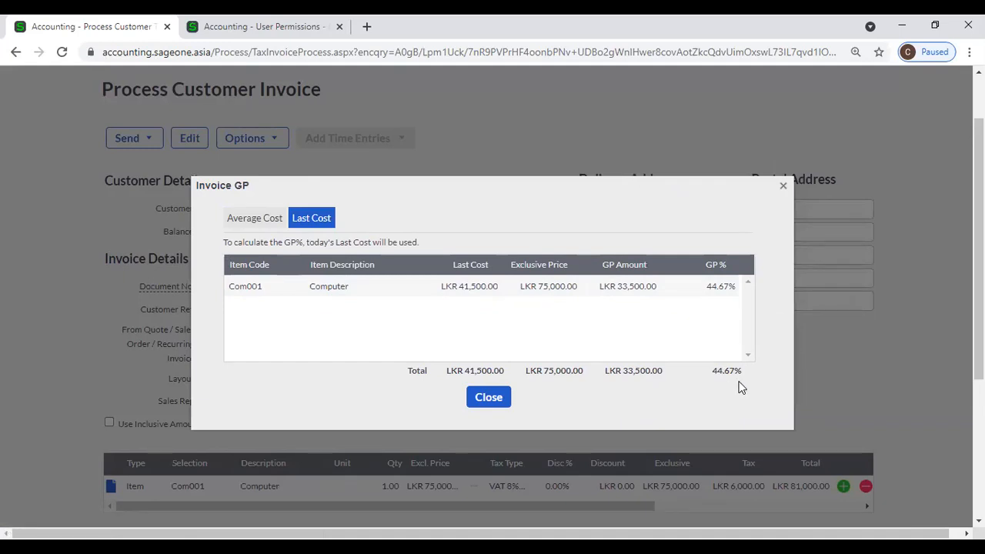
left_click(252, 218)
left_click(785, 187)
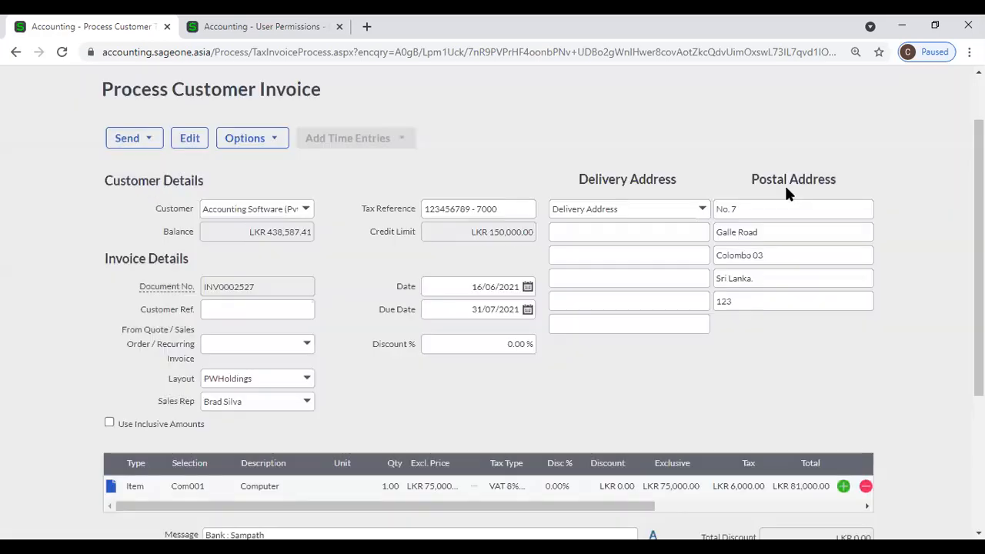
Review the invoice's history of changes and its user defined fields, closing each view without changes.
left_click(262, 139)
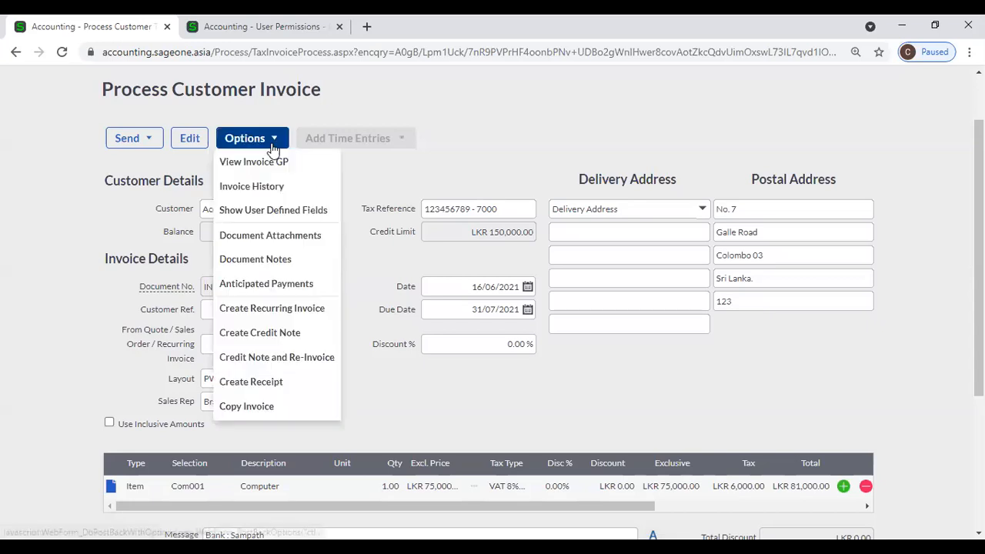
left_click(271, 188)
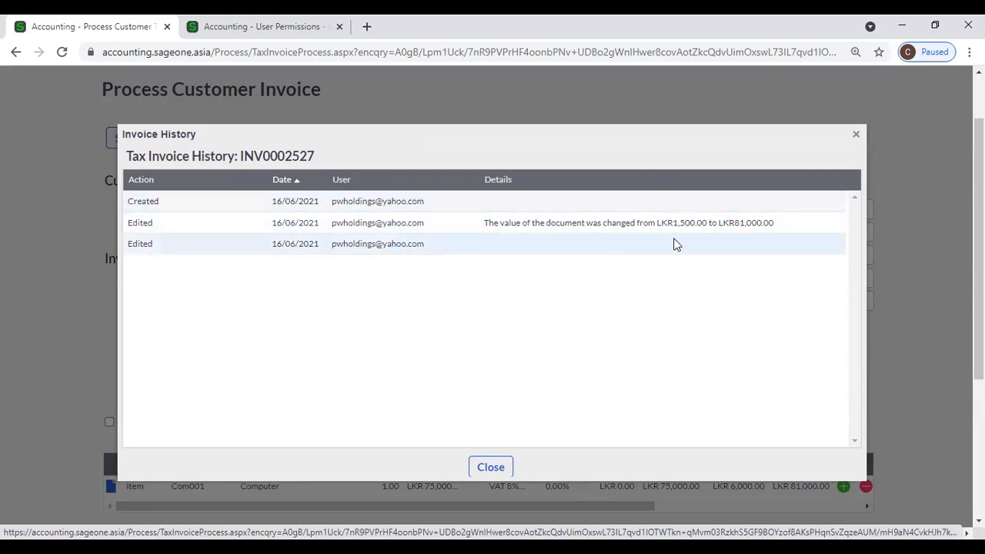
left_click(856, 137)
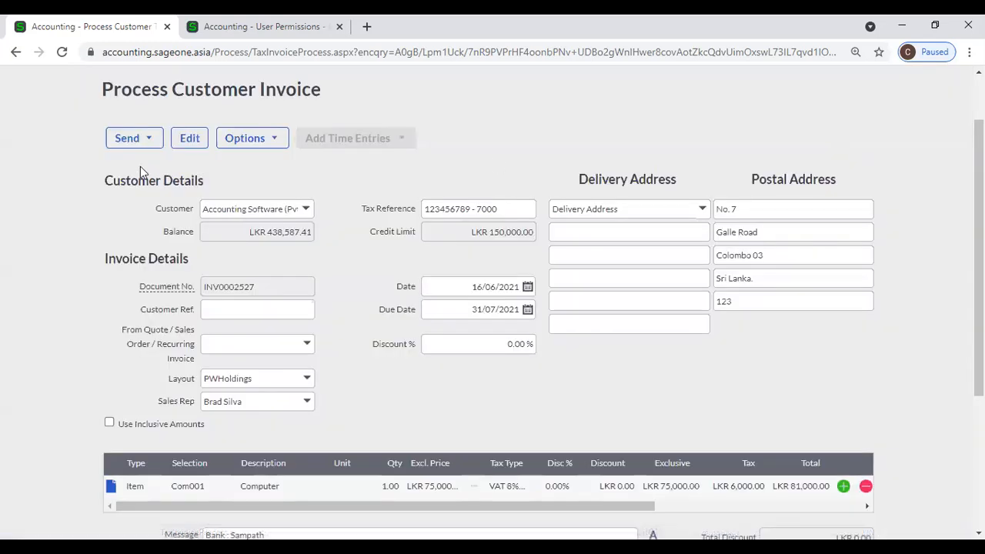
left_click(247, 138)
left_click(271, 210)
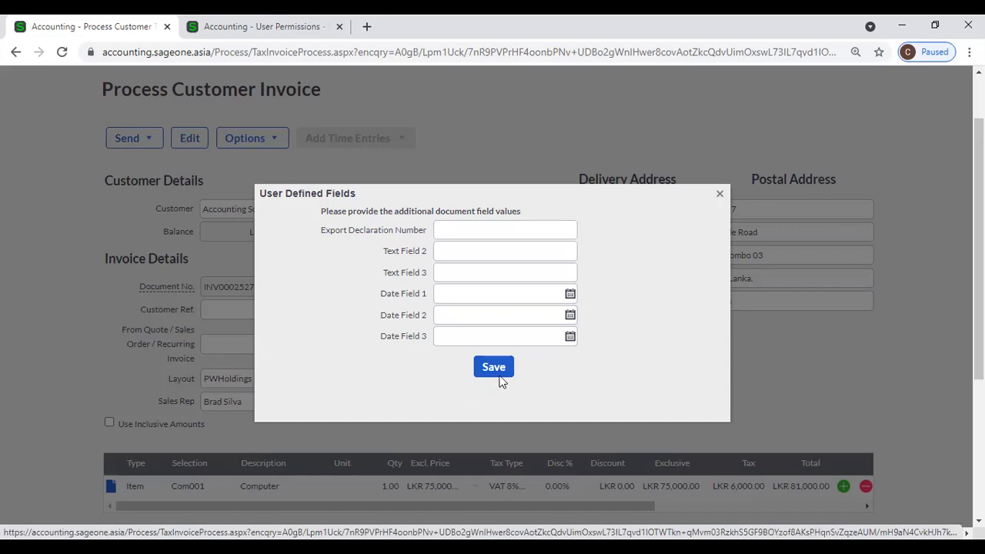
left_click(719, 195)
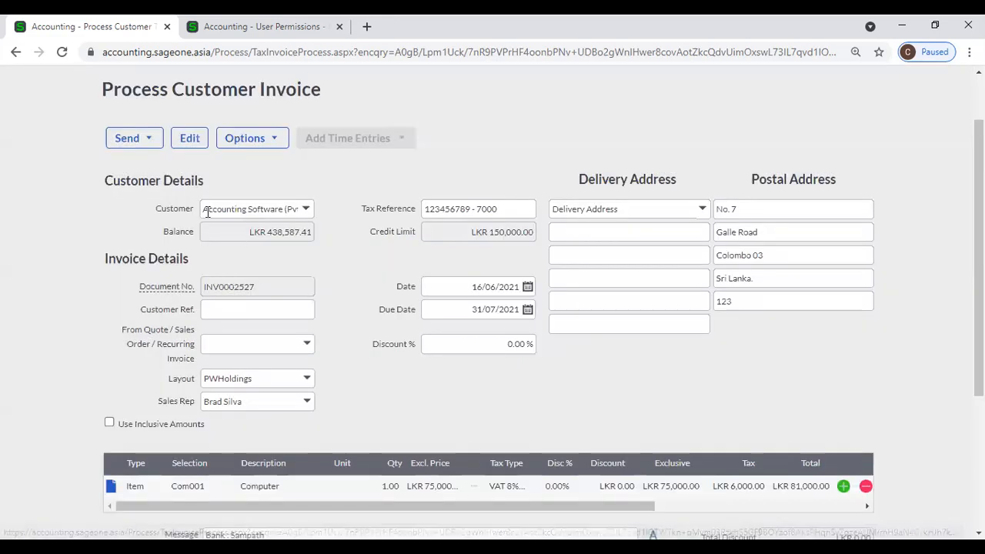
Examine the invoice's document attachments and the file selection for adding one, closing both without attaching a file.
left_click(245, 139)
left_click(266, 235)
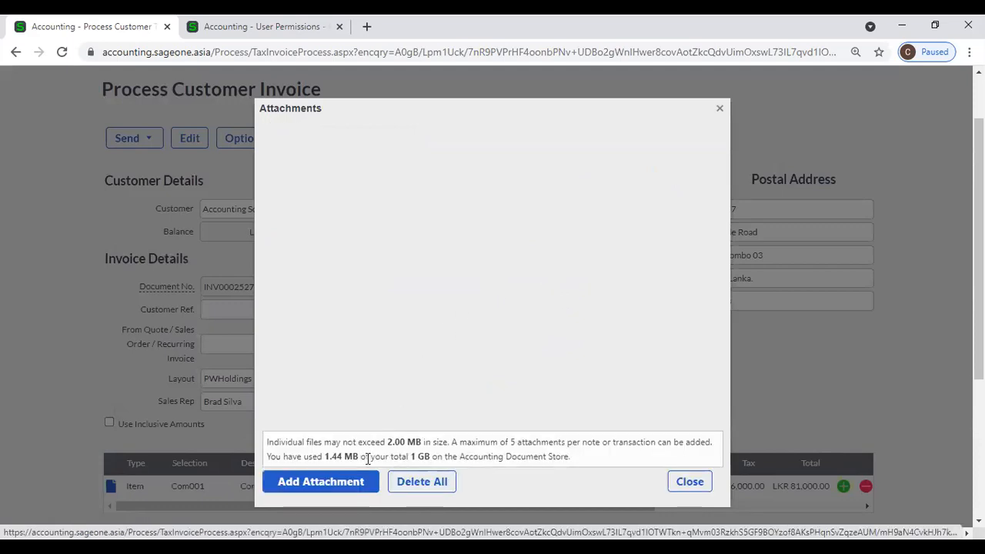
left_click(354, 484)
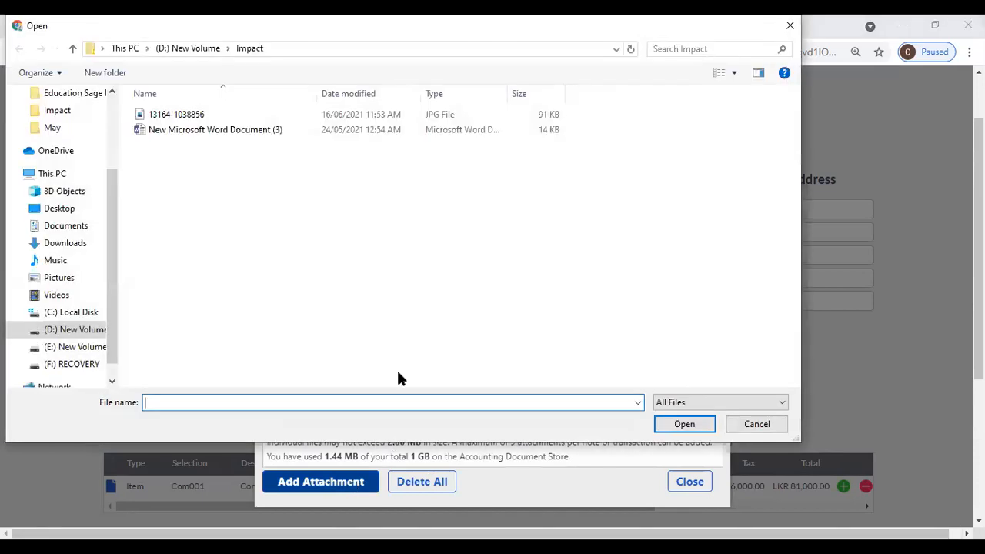
left_click(790, 25)
left_click(720, 112)
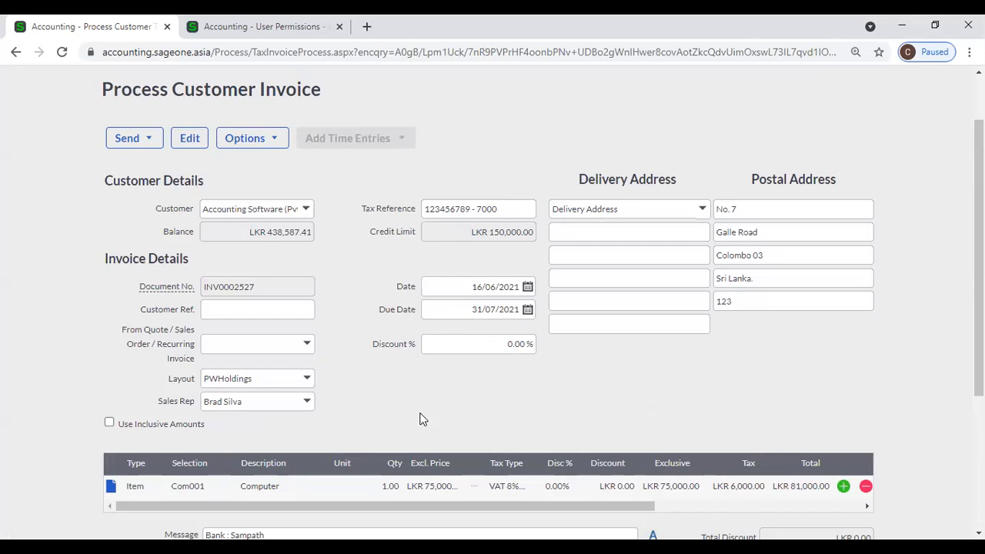
Open the invoice's document notes, examine the blank new note's Action Date and Note fields, and close without saving.
left_click(247, 139)
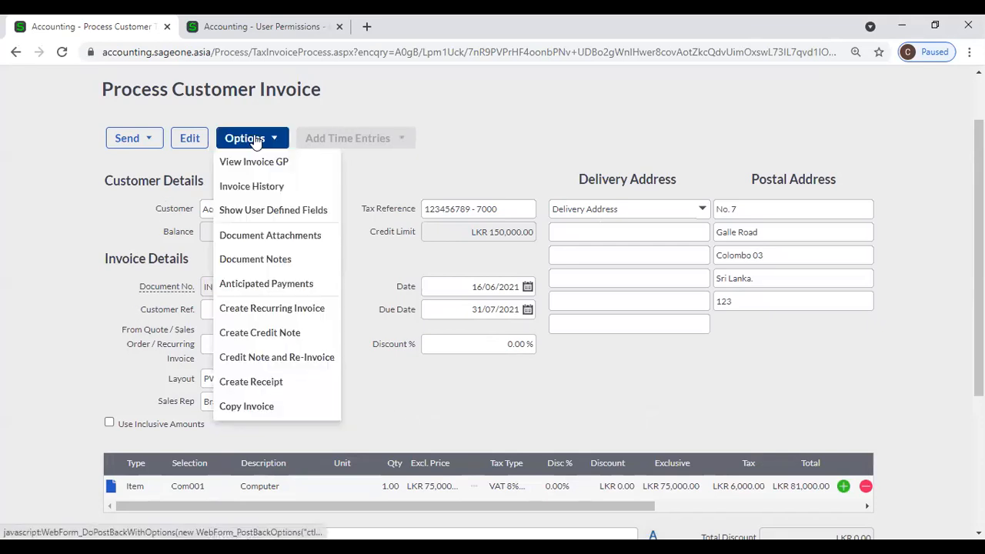
left_click(279, 260)
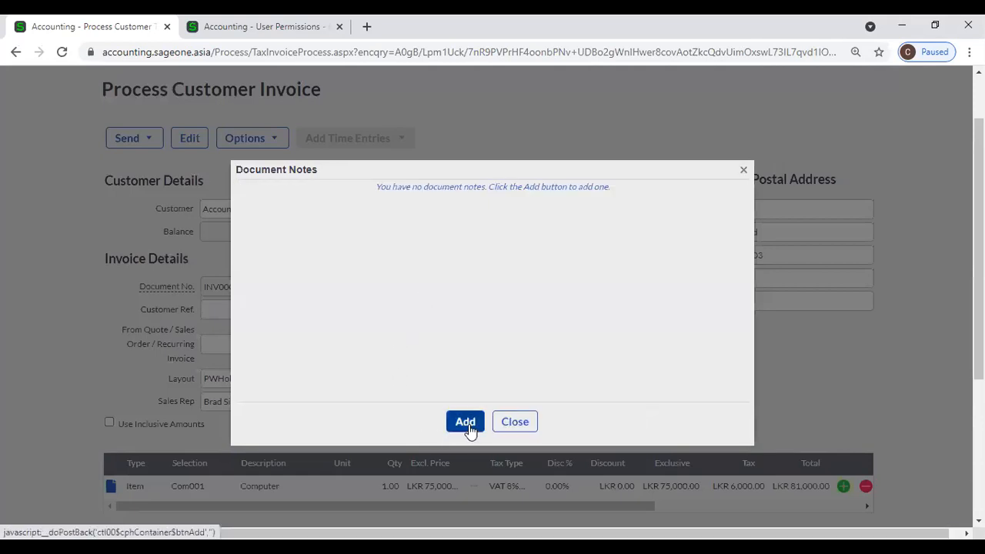
left_click(469, 425)
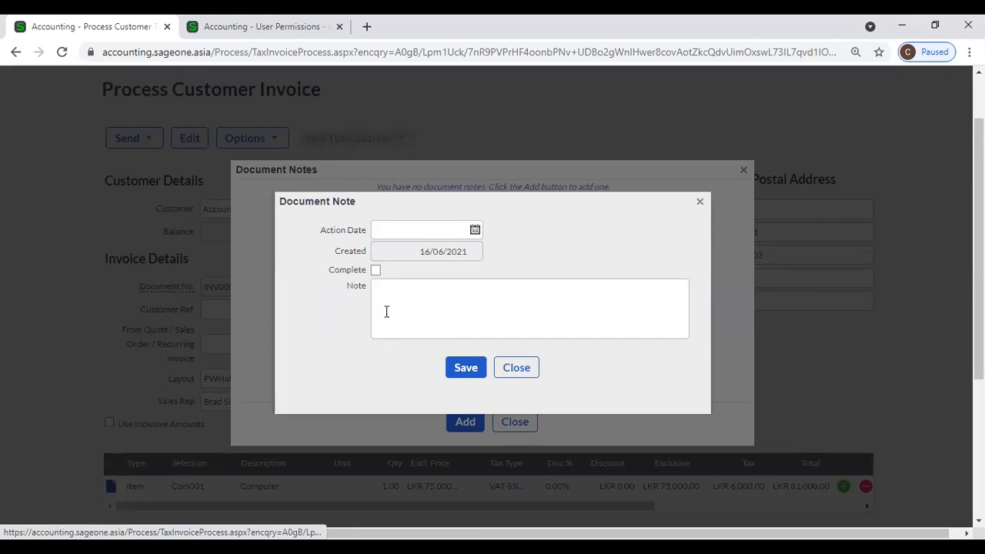
left_click(410, 230)
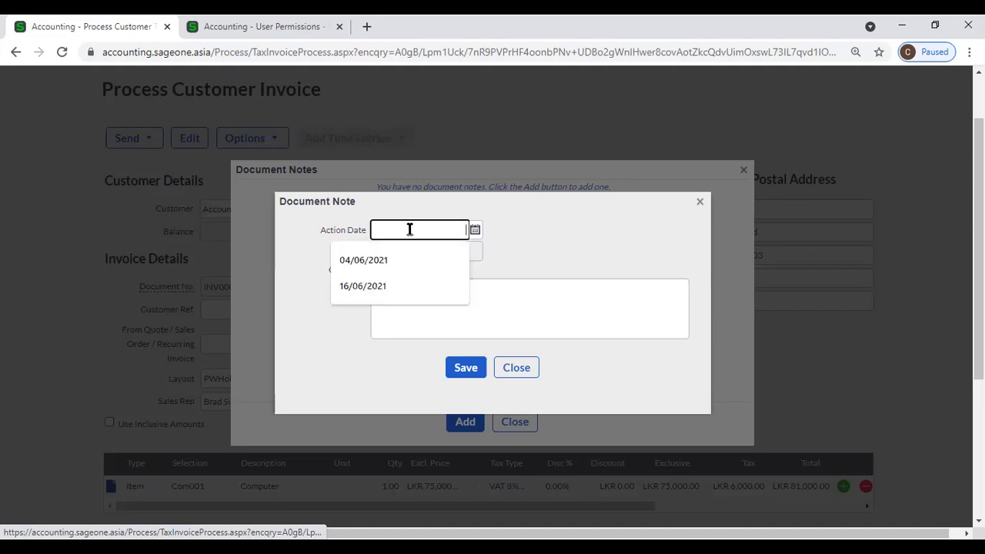
left_click(509, 321)
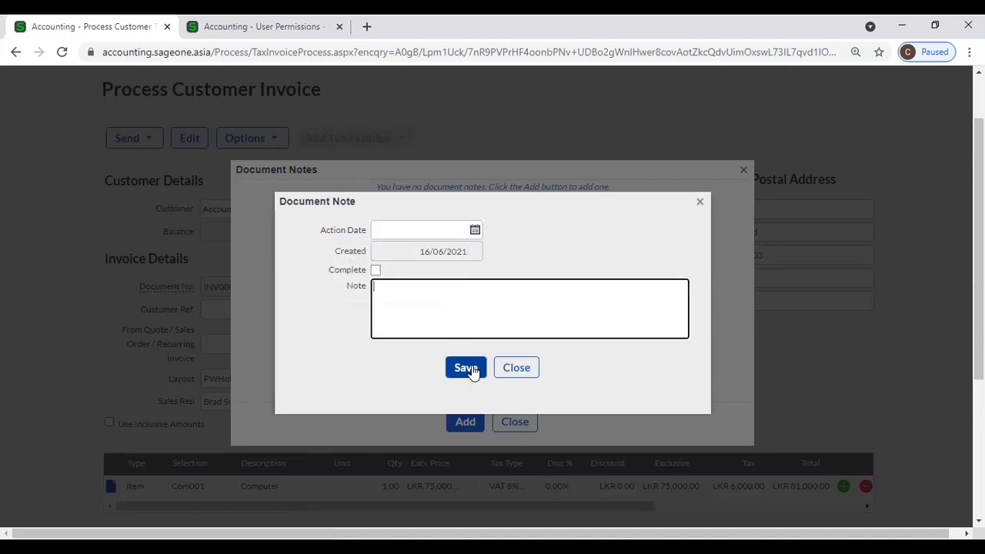
left_click(521, 376)
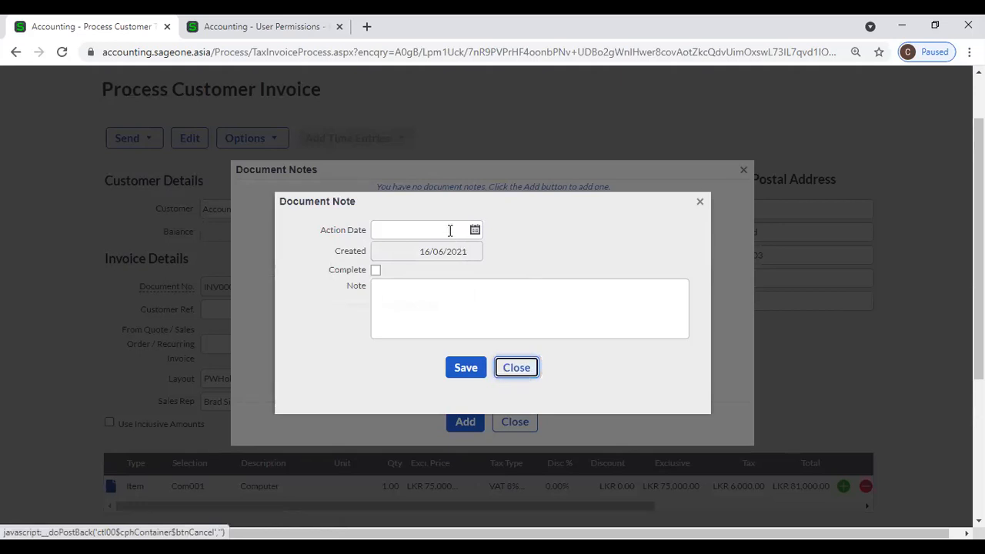
left_click(290, 72)
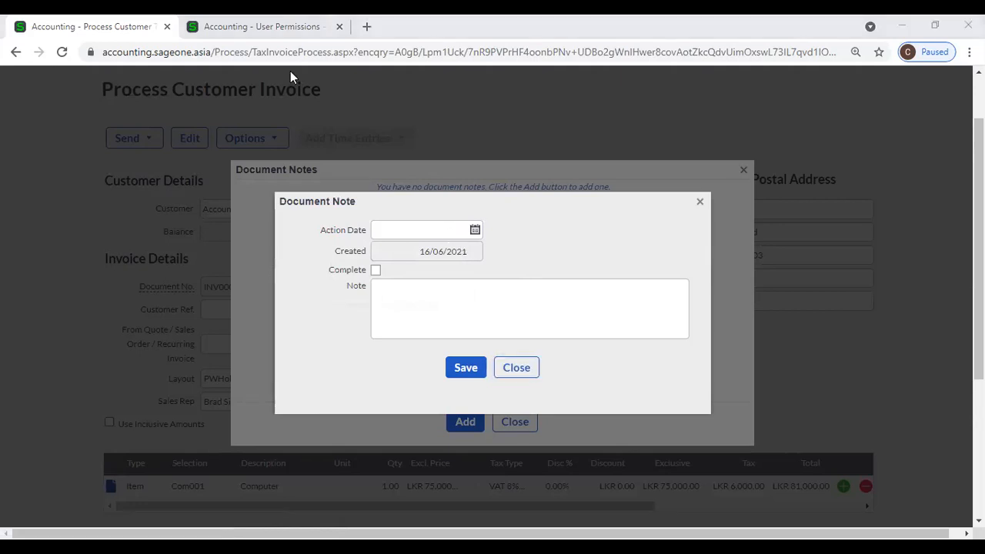
left_click(528, 378)
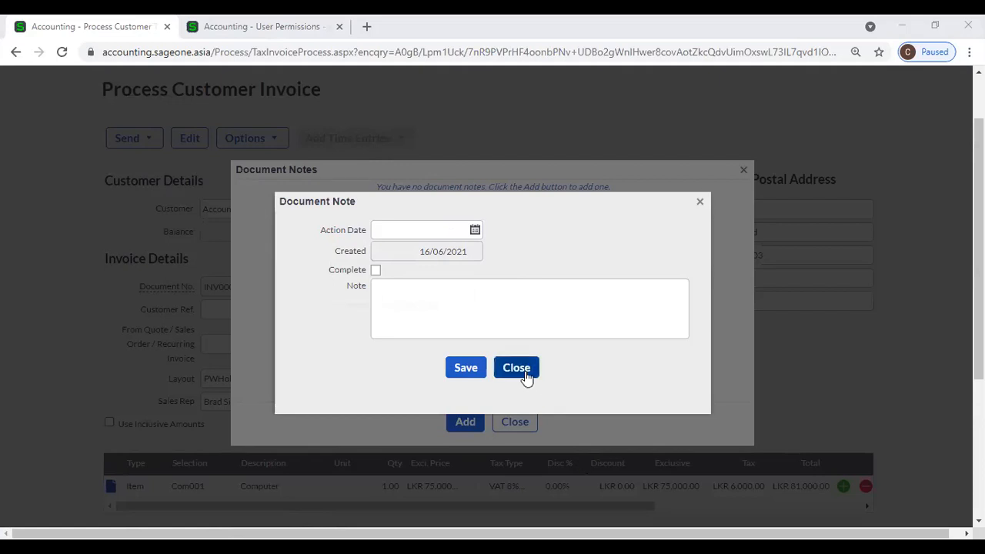
left_click(744, 171)
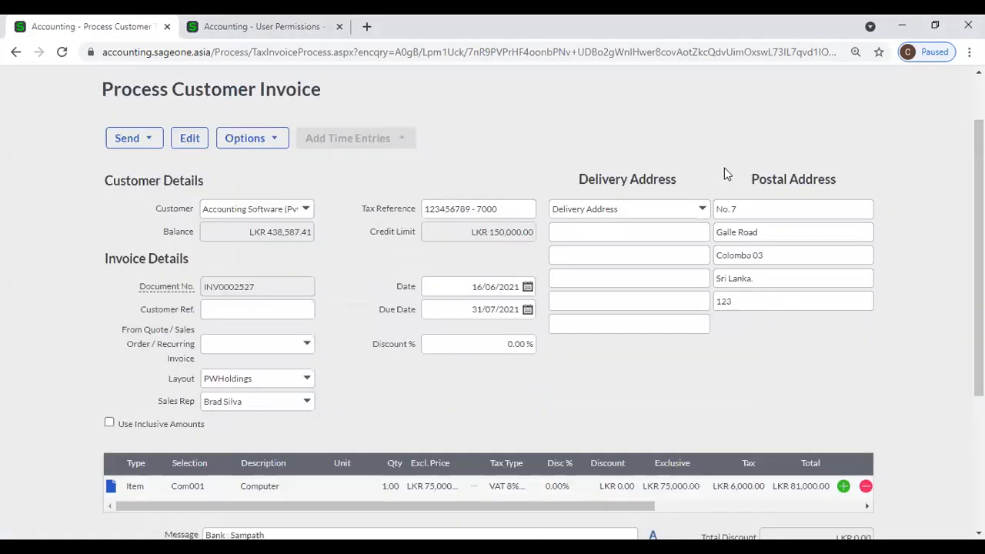
Go to the Dashboard in the User Permissions browser tab and expand Overdue Customer Document Notes in the To Do List.
left_click(197, 28)
mouse_move(45, 114)
left_click(53, 145)
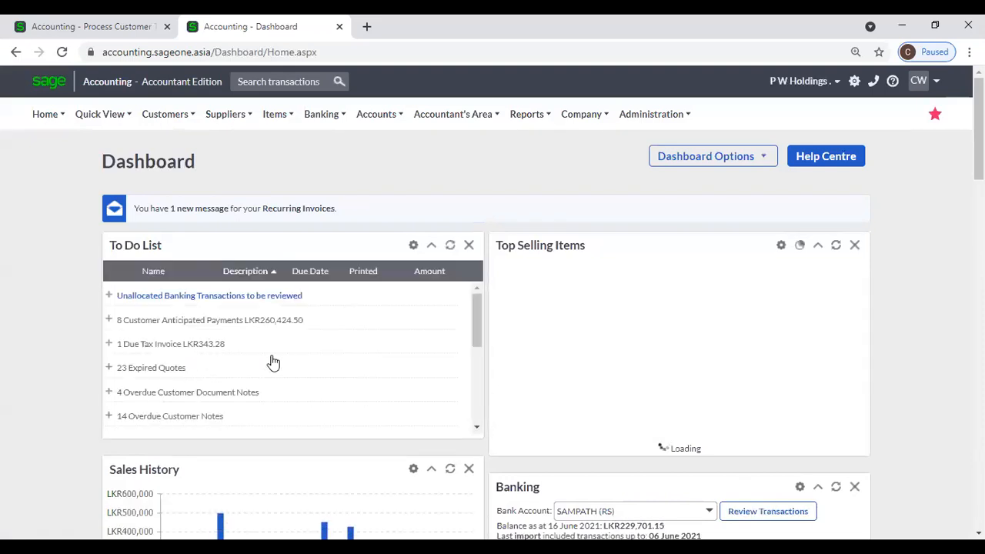
left_click(254, 394)
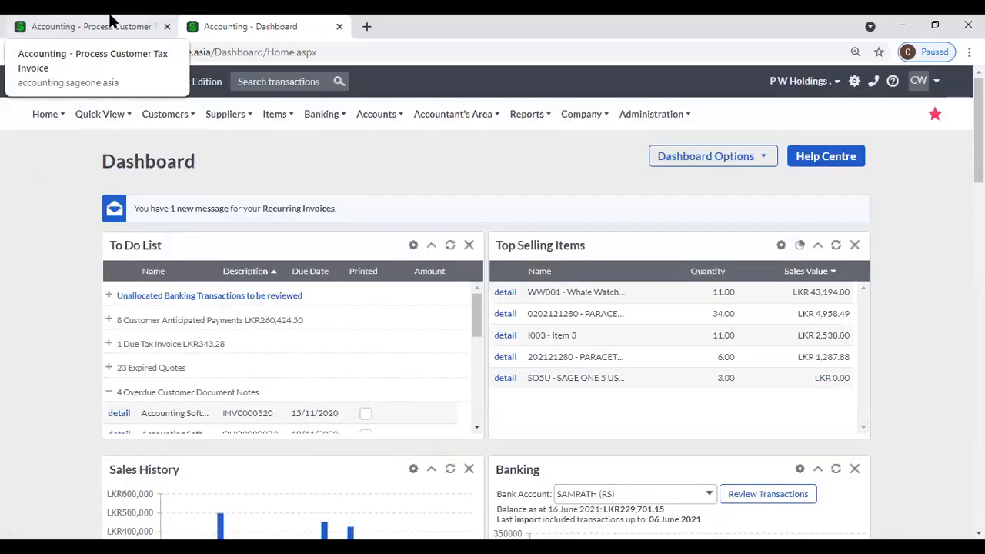
Back on the customer invoice, start a new anticipated payment action dated 17/06/2021 and discard it without saving.
left_click(110, 23)
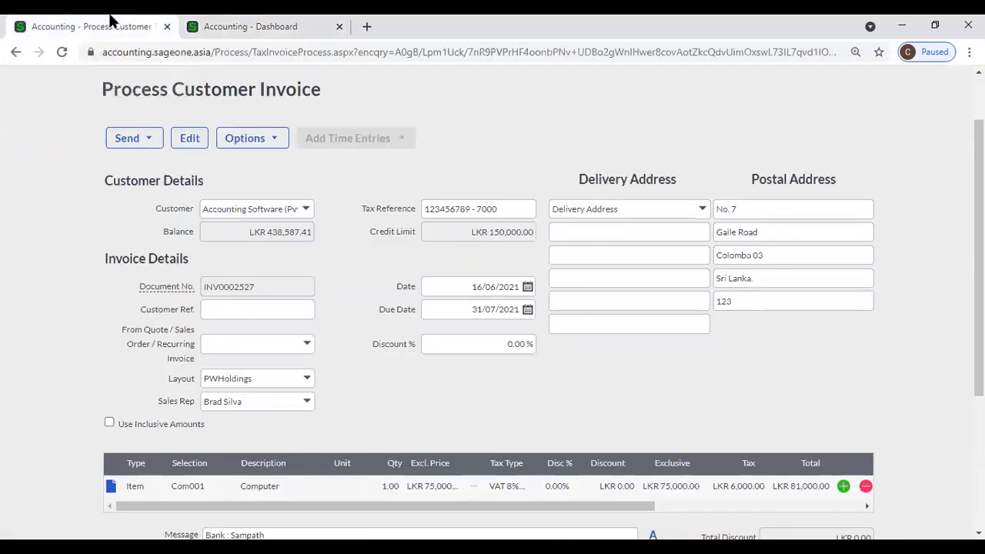
left_click(254, 140)
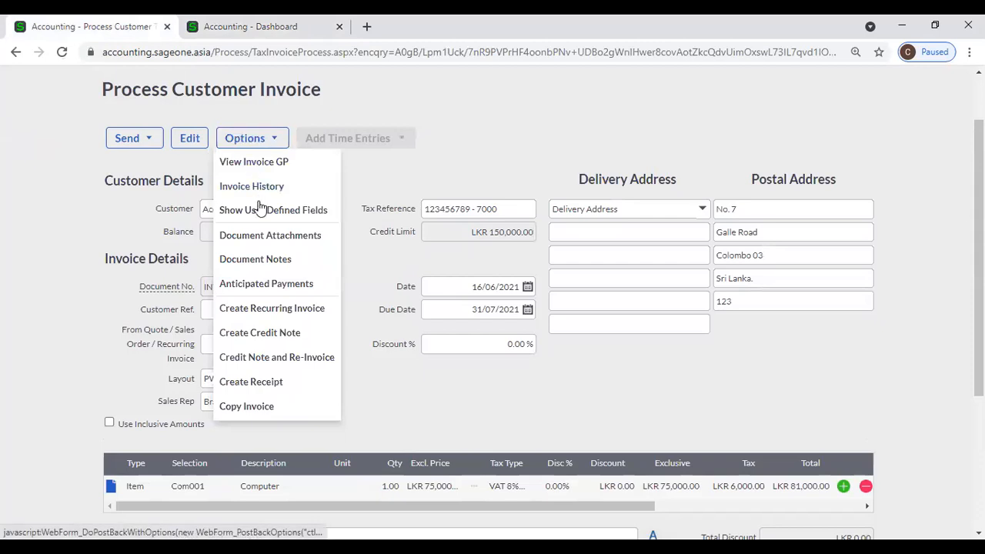
left_click(300, 286)
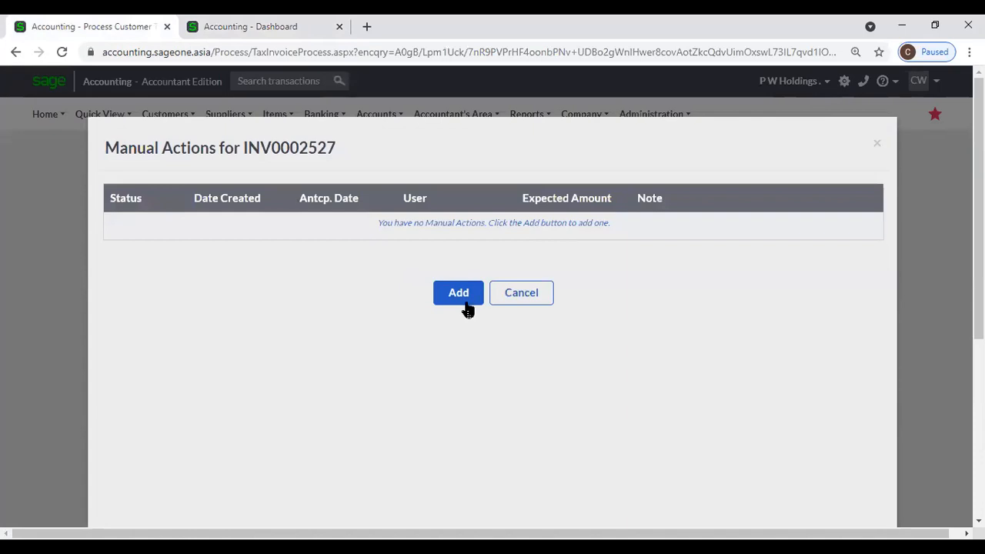
left_click(462, 296)
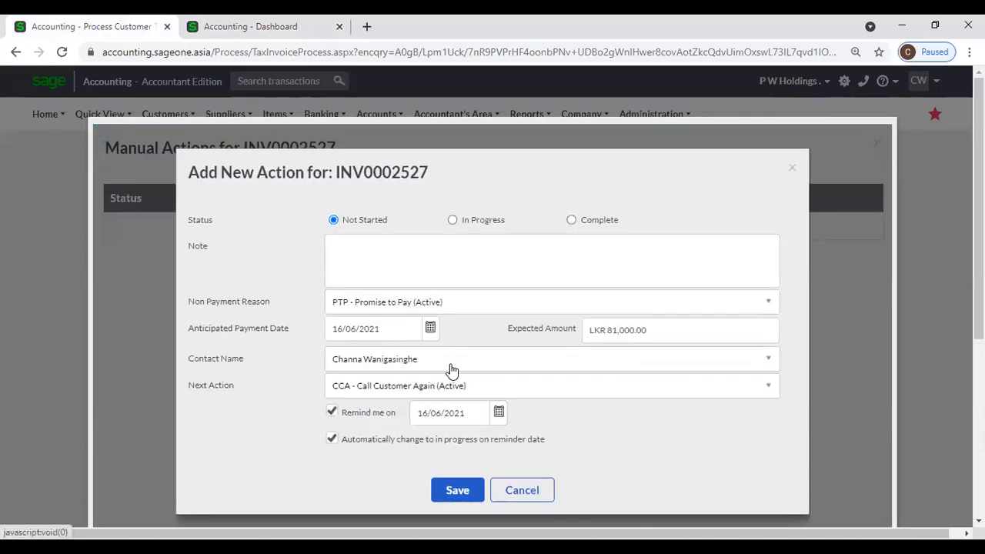
left_click(430, 328)
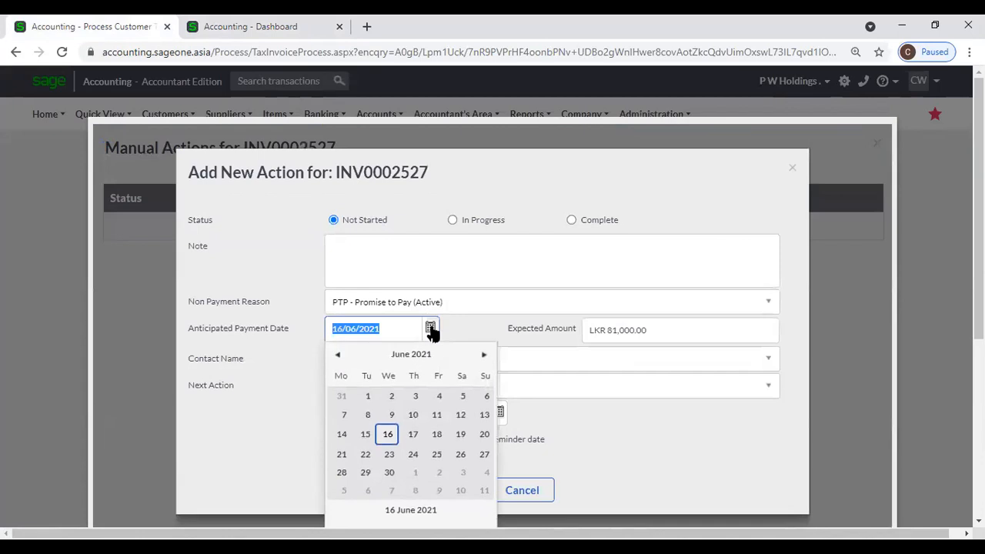
left_click(412, 436)
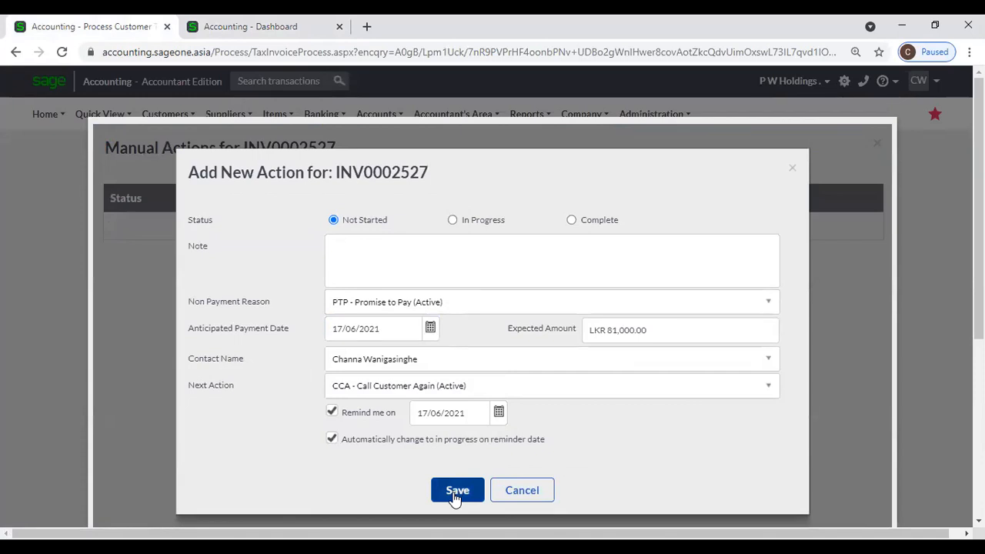
left_click(530, 499)
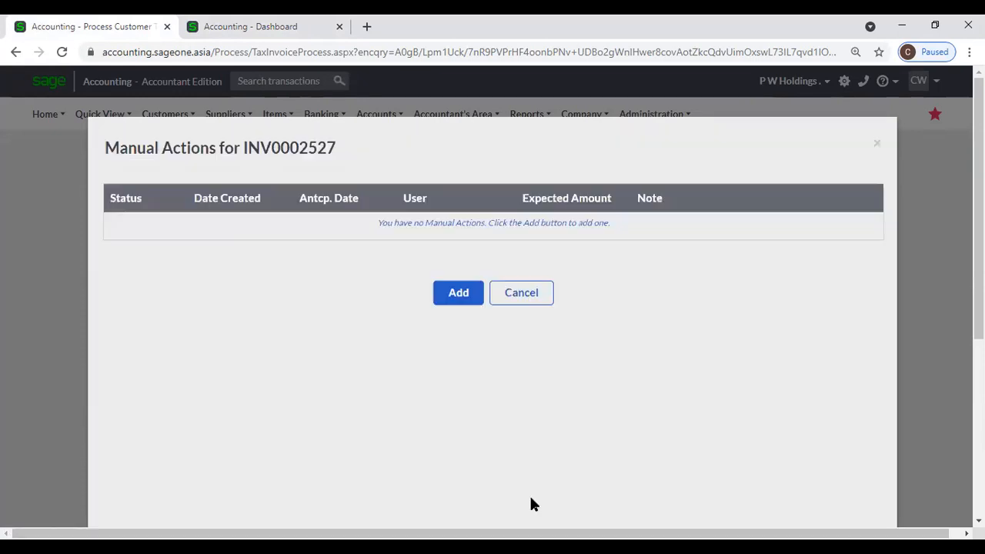
left_click(531, 300)
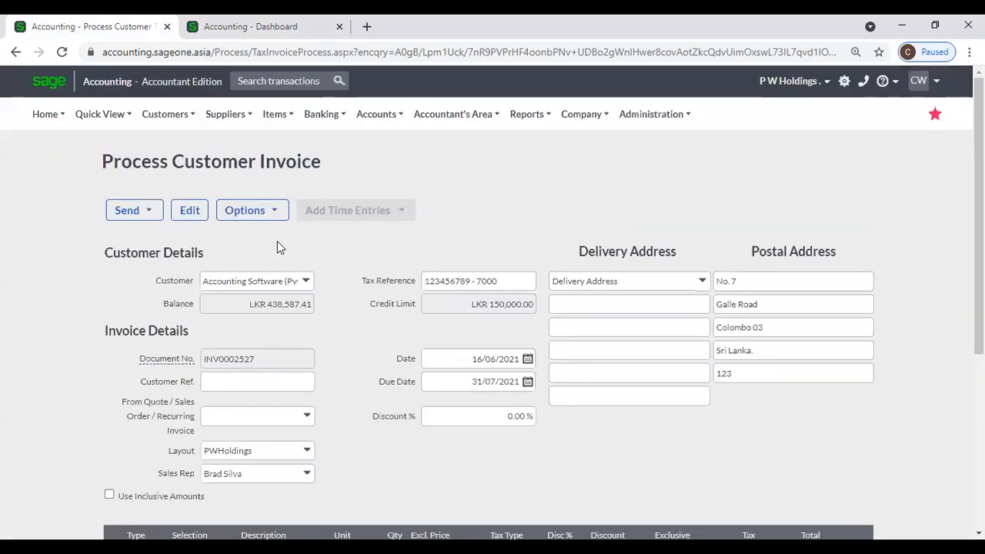
Check the customer anticipated payments in the dashboard's To Do List, and return to the customer invoice.
left_click(235, 29)
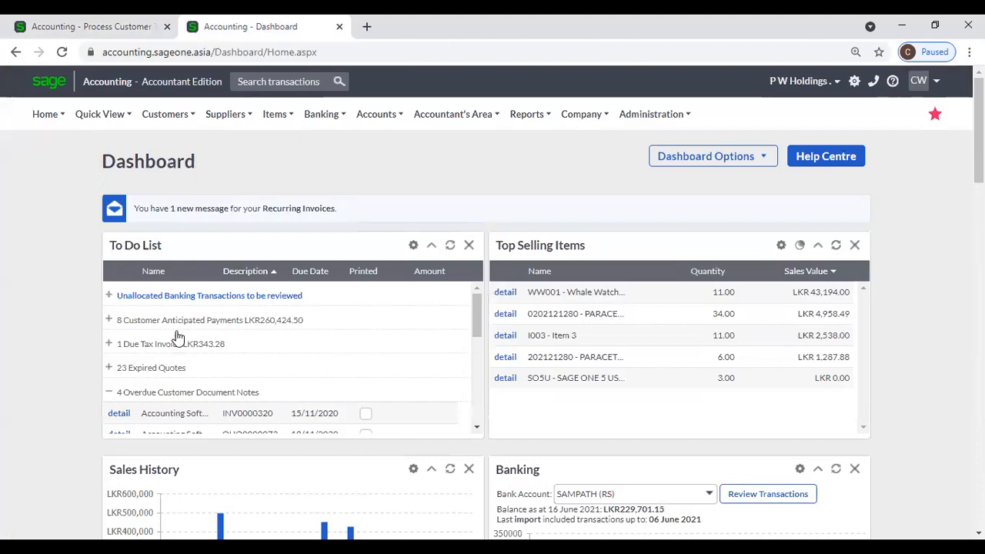
left_click(109, 320)
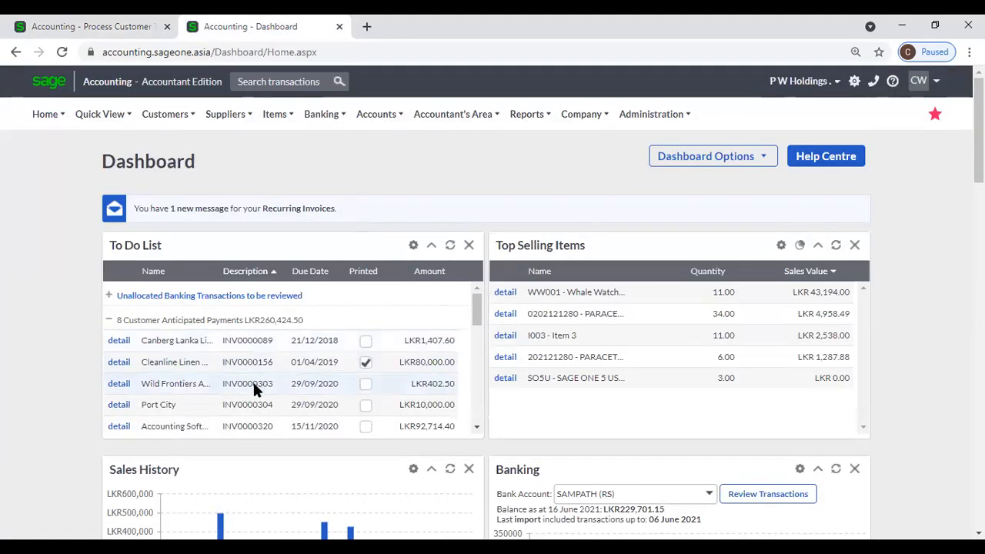
left_click(110, 317)
left_click(101, 27)
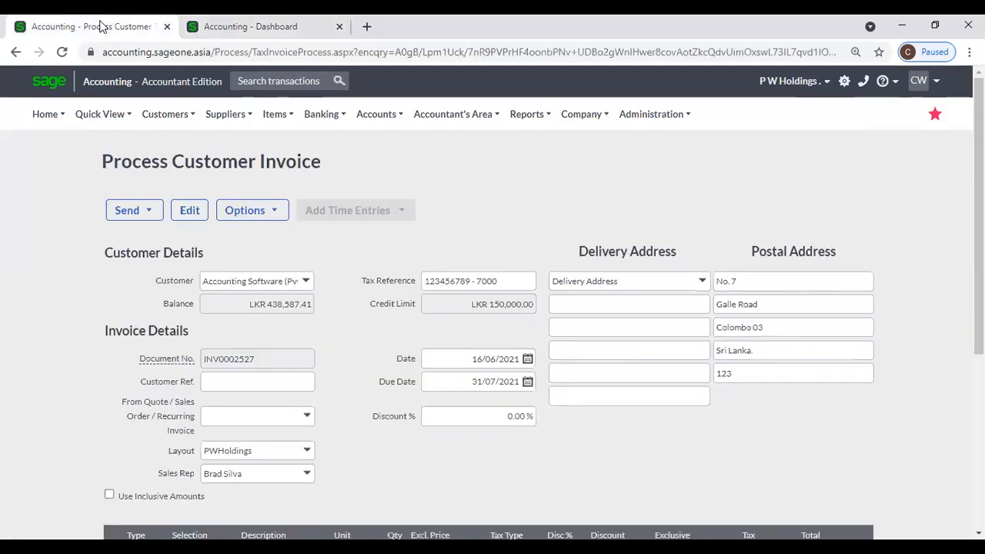
left_click(183, 28)
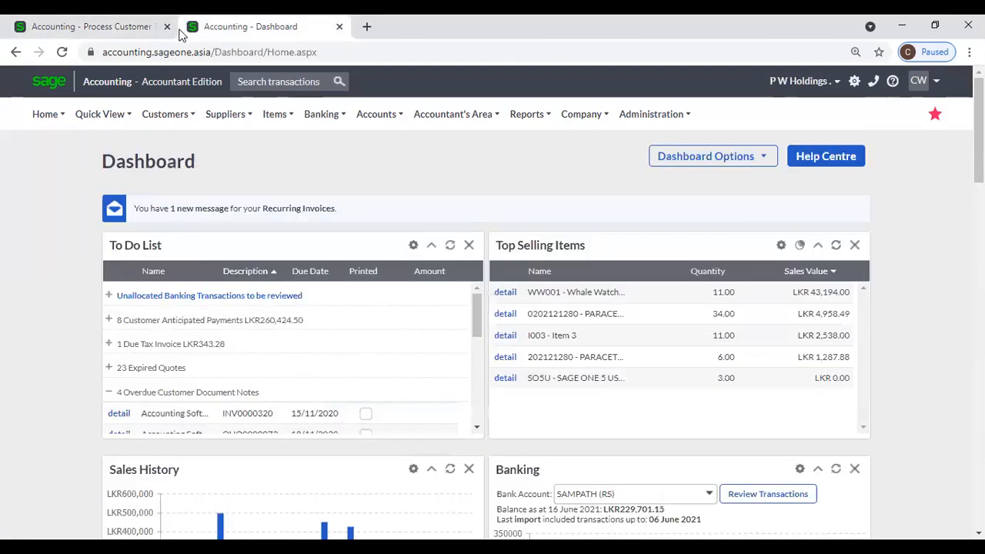
left_click(110, 321)
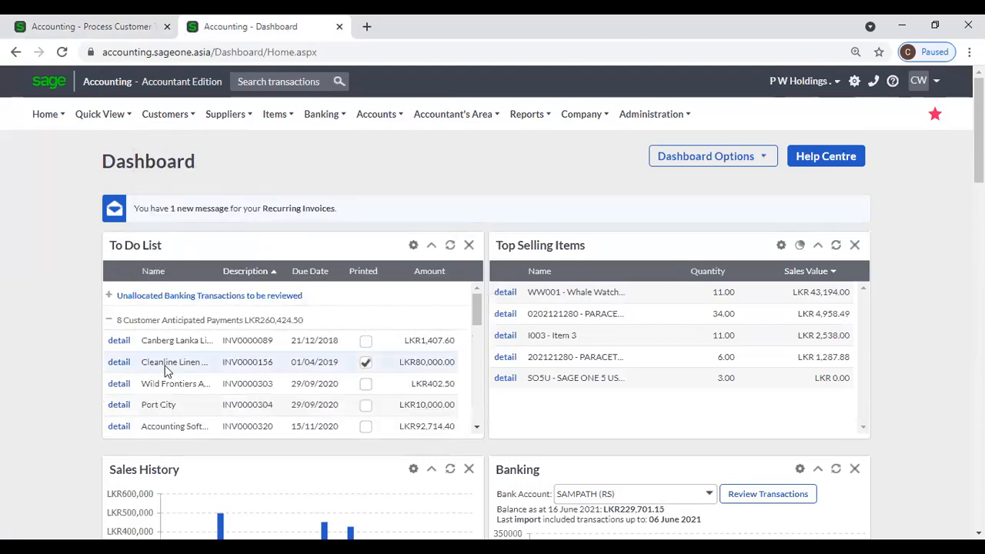
left_click(109, 321)
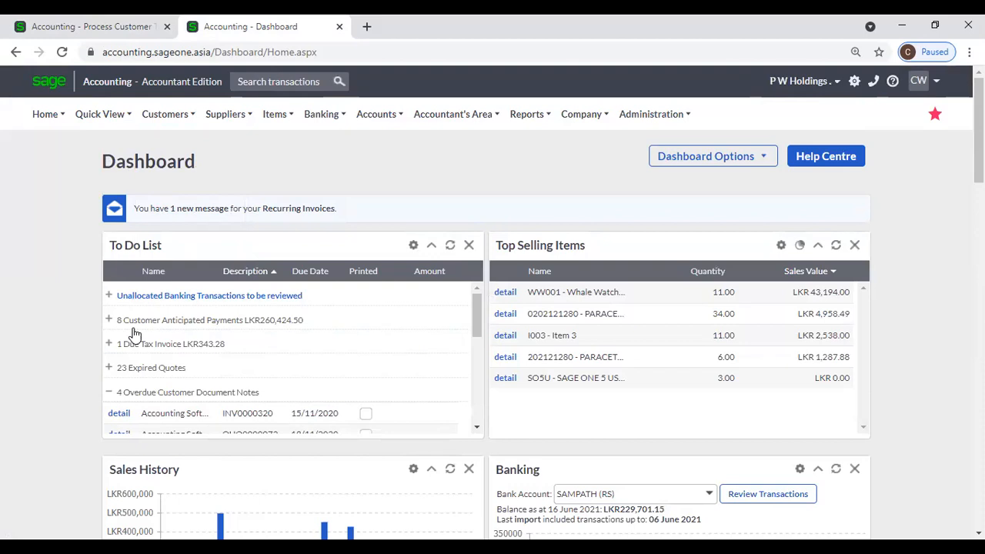
left_click(54, 26)
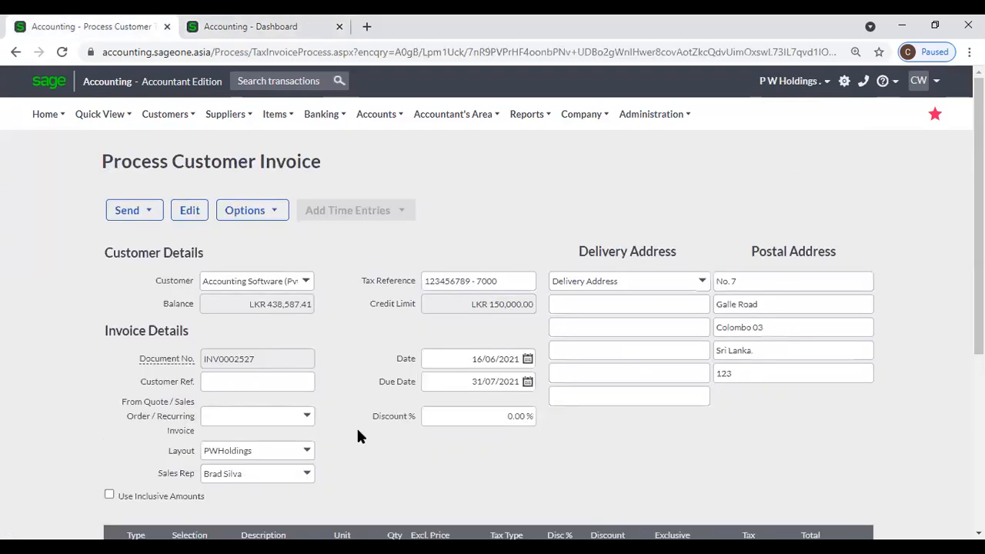
Try to create a recurring invoice from the open customer invoice.
left_click(251, 212)
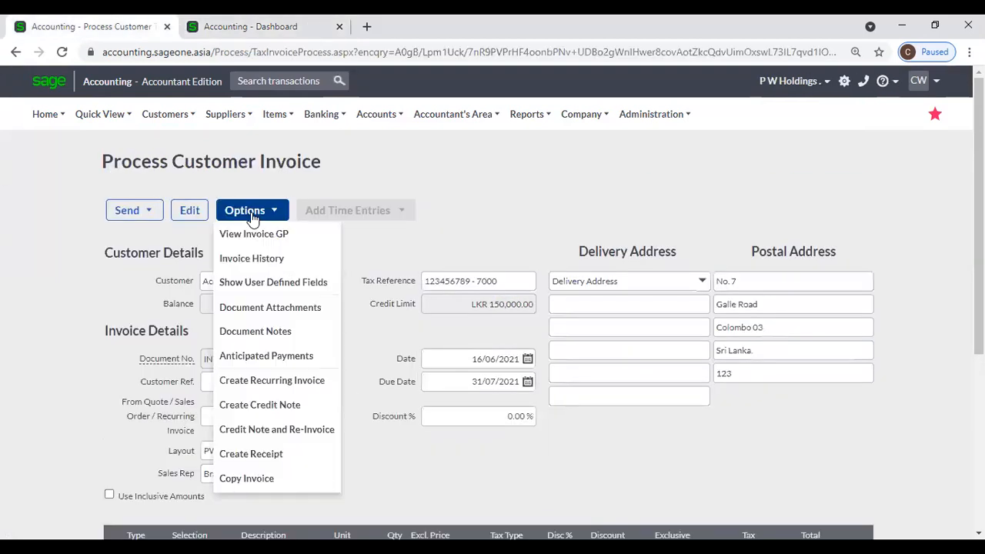
left_click(288, 381)
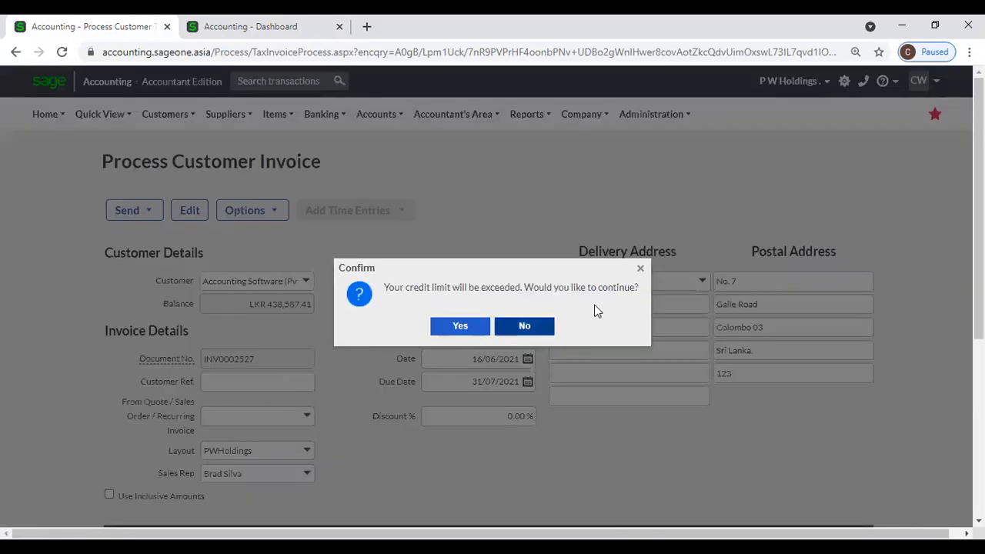
left_click(641, 268)
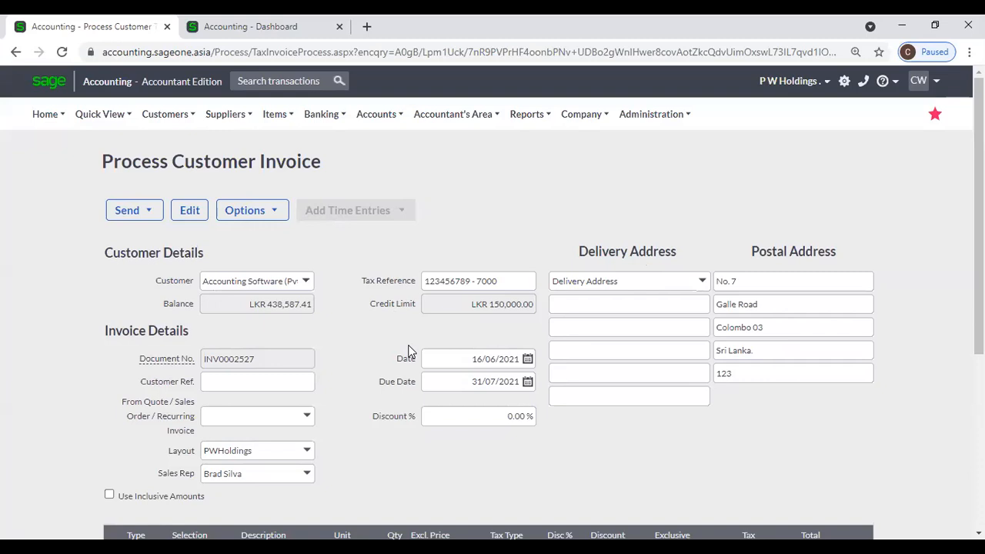
Try to create a credit note from the open customer invoice.
mouse_move(154, 125)
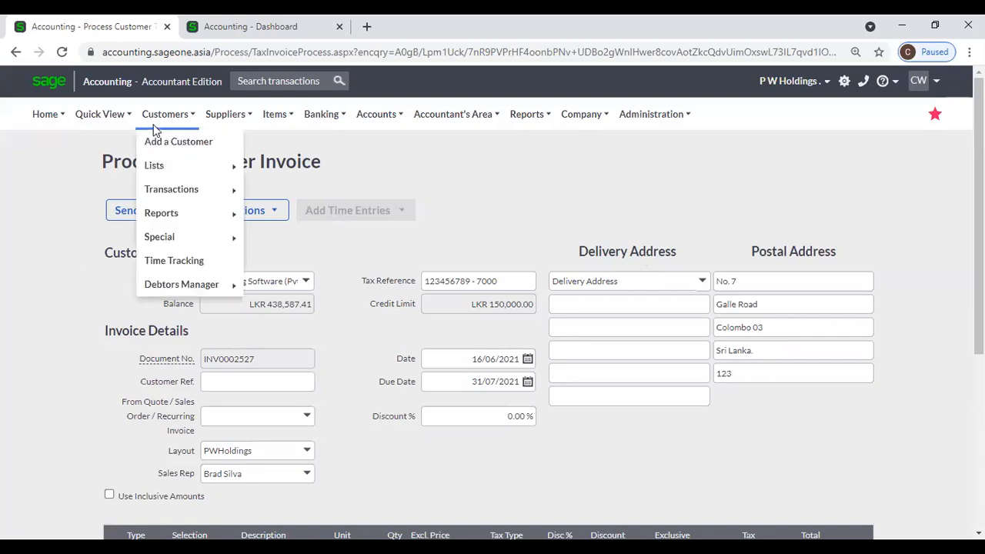
mouse_move(171, 194)
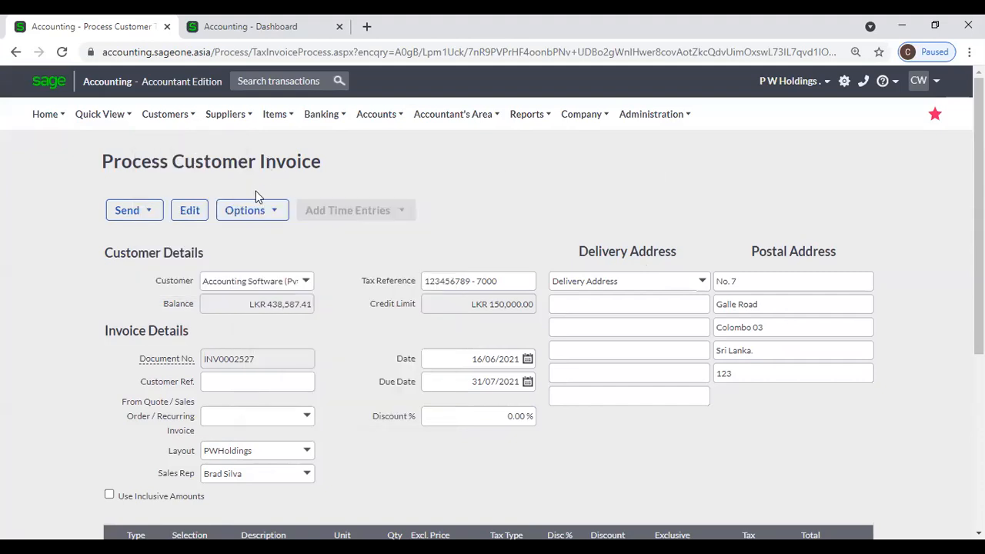
left_click(250, 210)
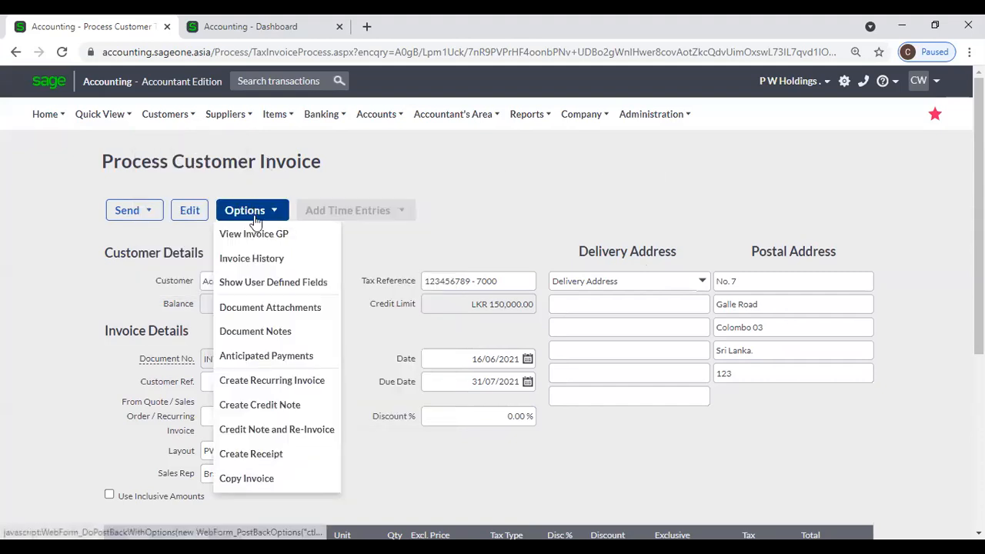
left_click(294, 408)
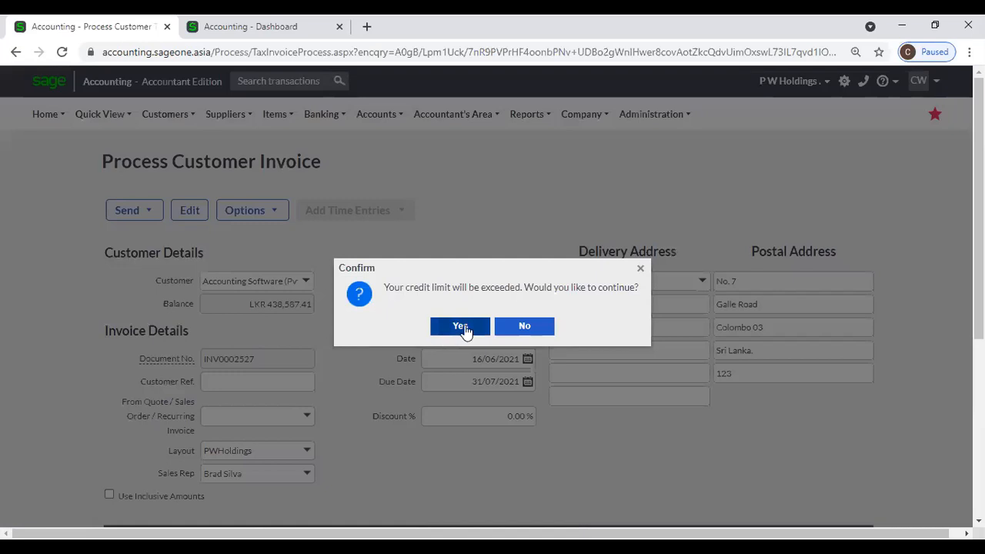
left_click(641, 271)
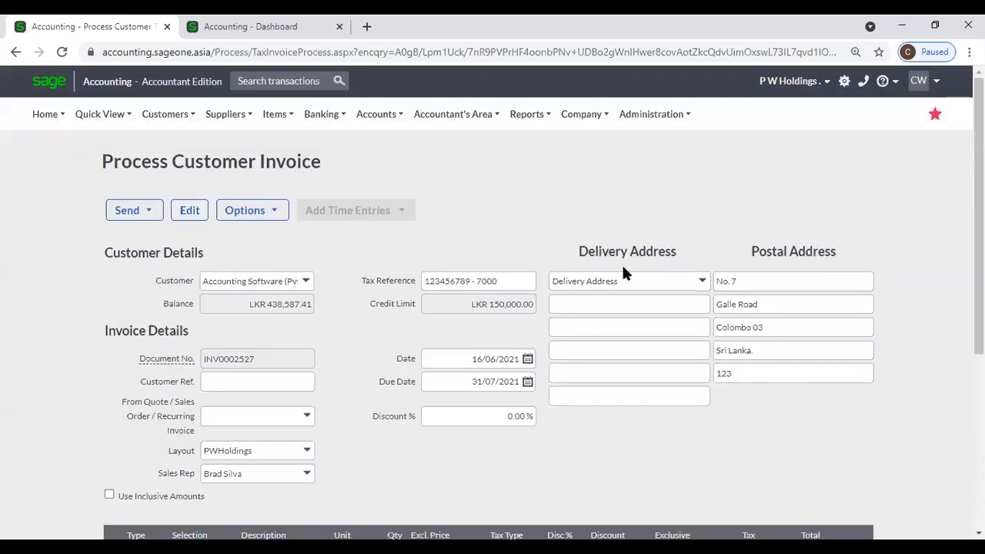
Examine the customer invoice, the available customer transaction types, and the invoice's sending and copying options.
scroll(375, 279, "down", 2)
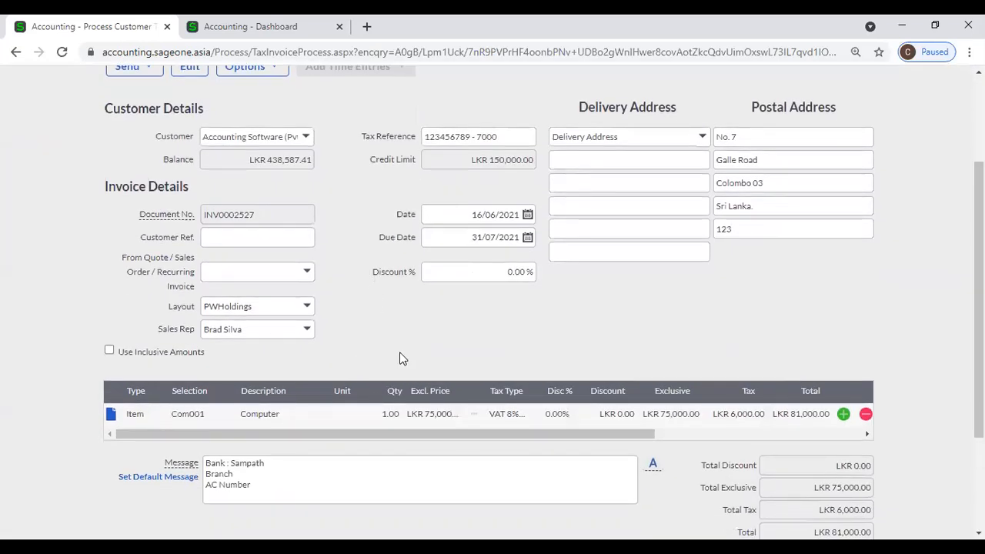
scroll(400, 358, "up", 1)
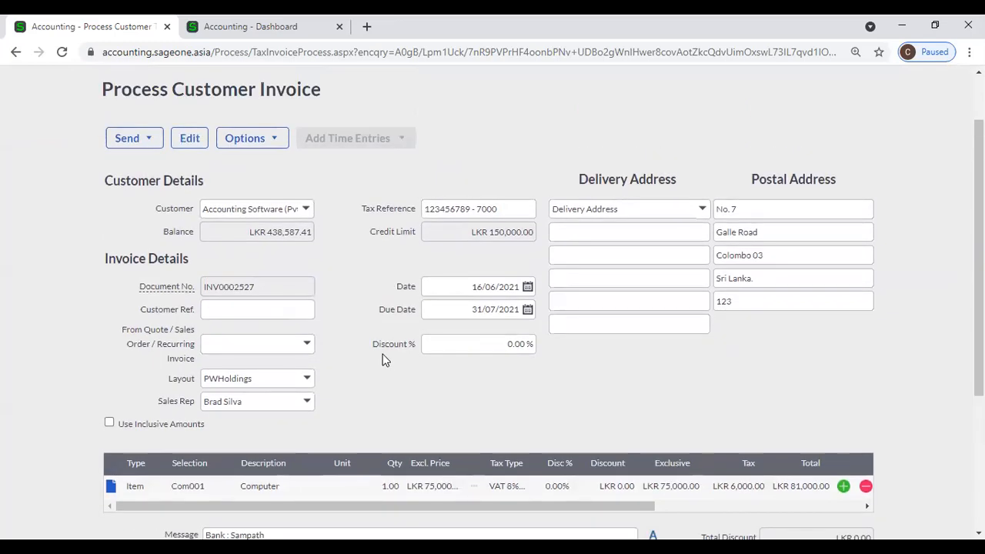
left_click(273, 142)
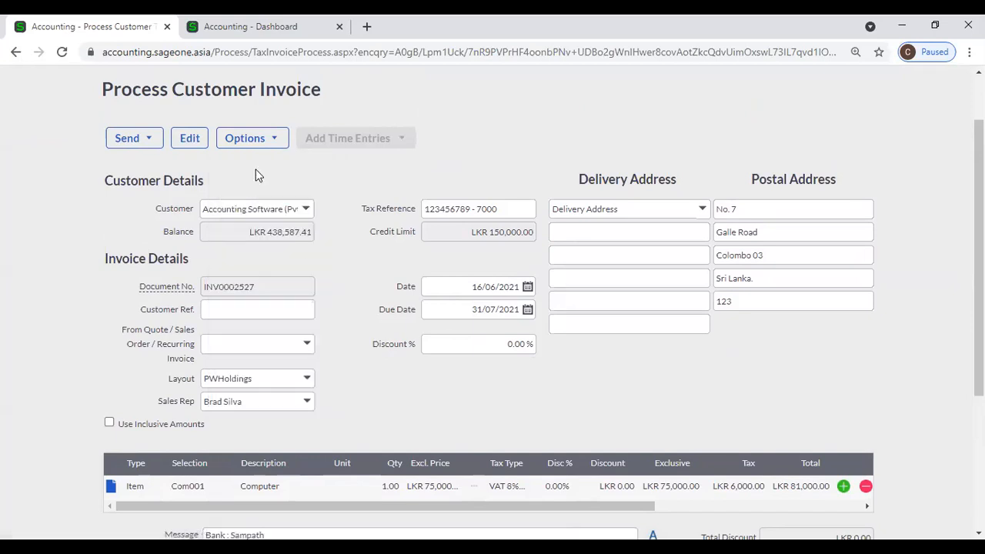
left_click(228, 34)
mouse_move(164, 113)
mouse_move(160, 194)
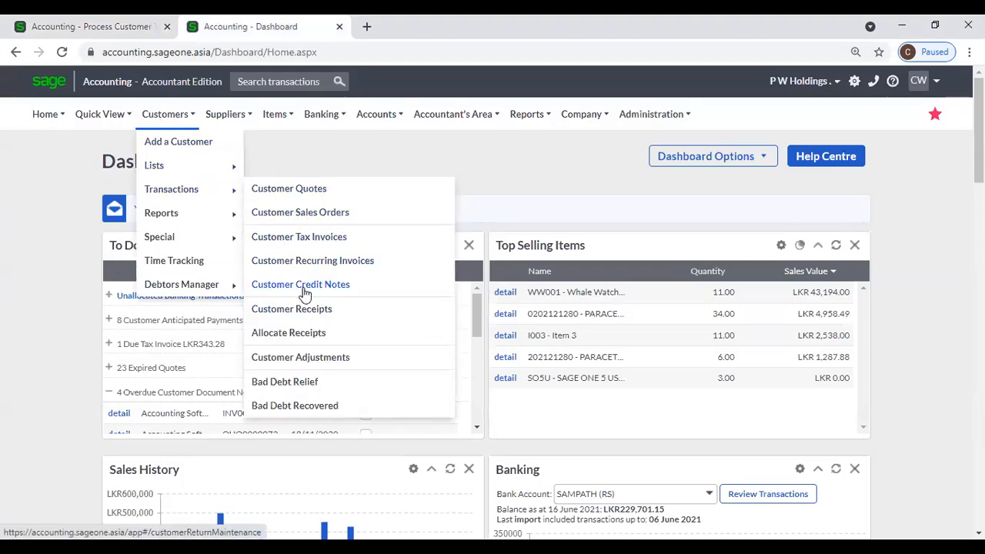
left_click(114, 26)
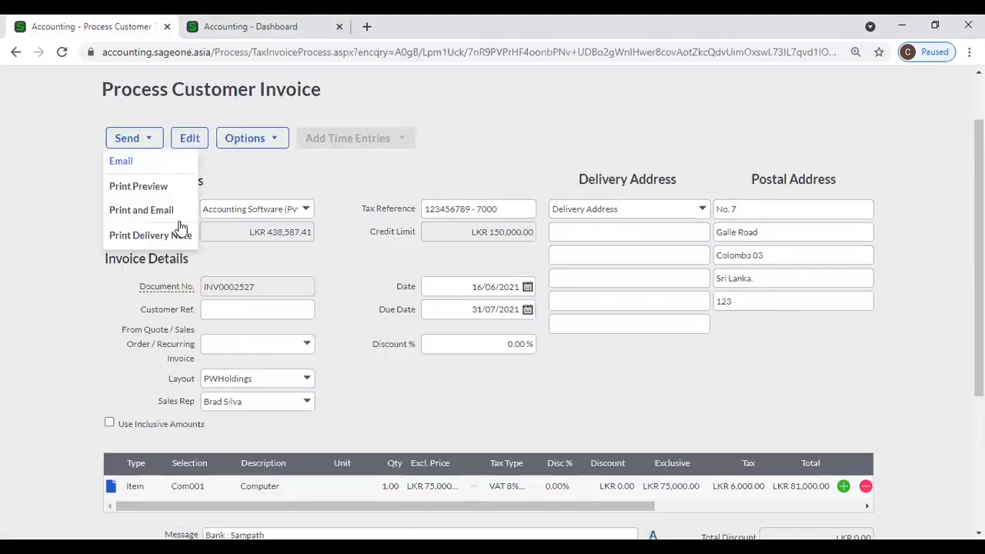
left_click(258, 136)
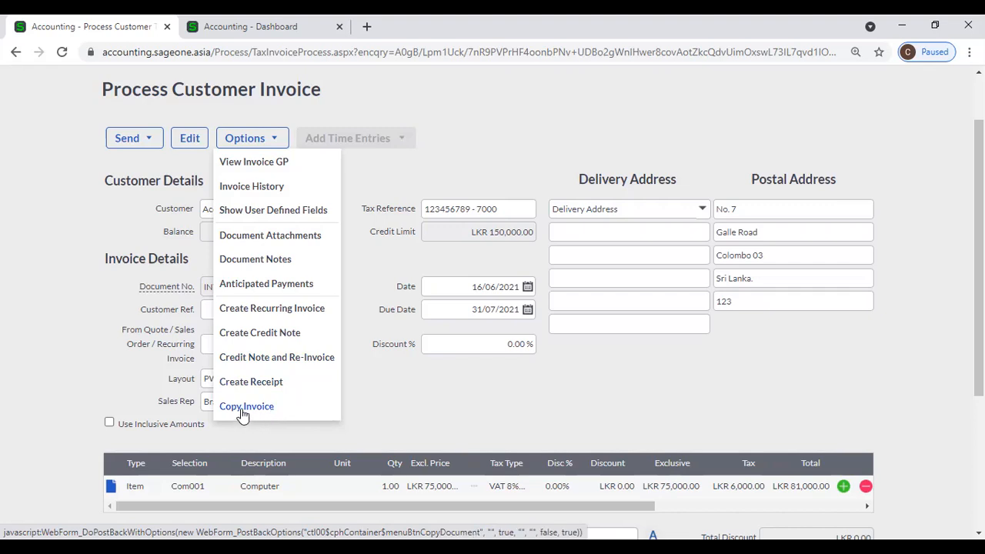
left_click(370, 410)
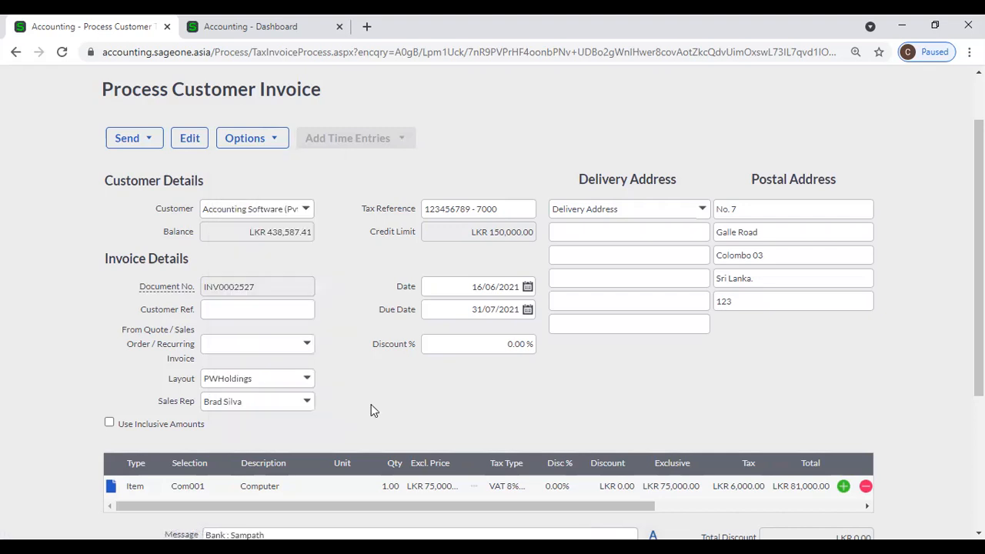
scroll(371, 410, "up", 1)
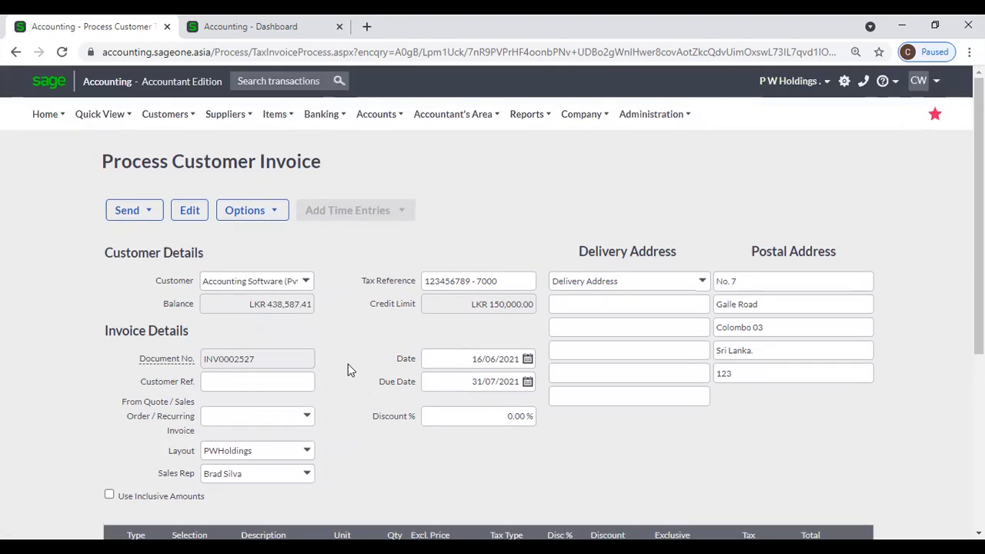
left_click(177, 117)
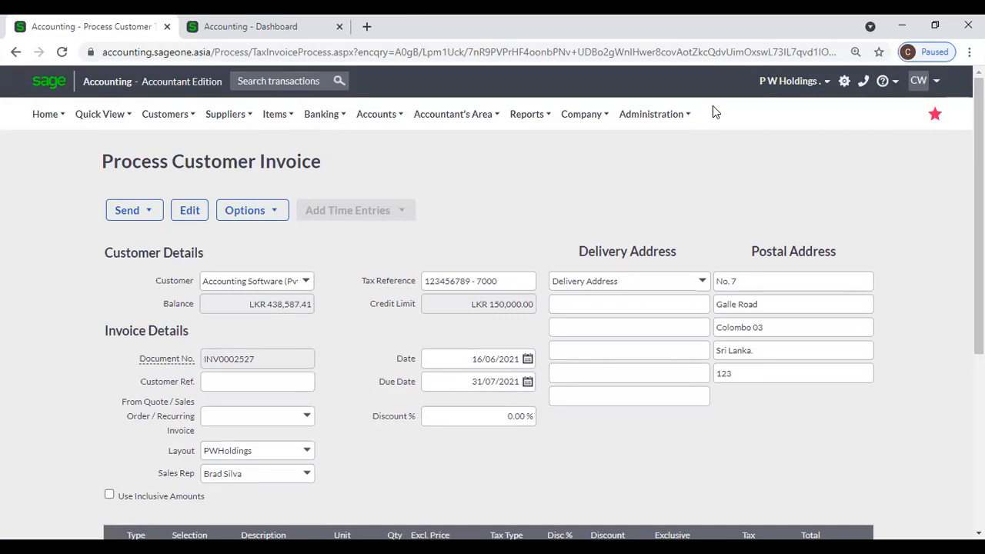
left_click(275, 114)
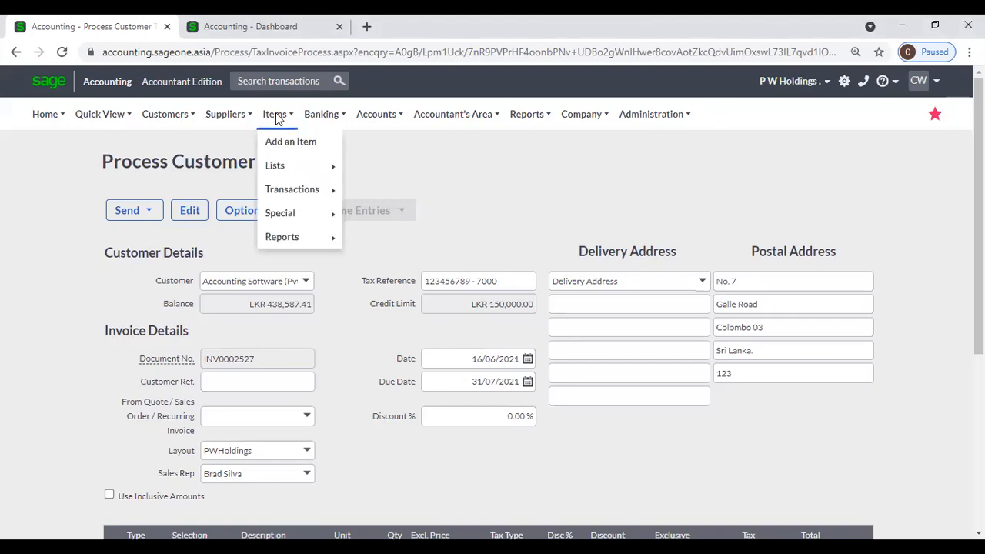
mouse_move(287, 175)
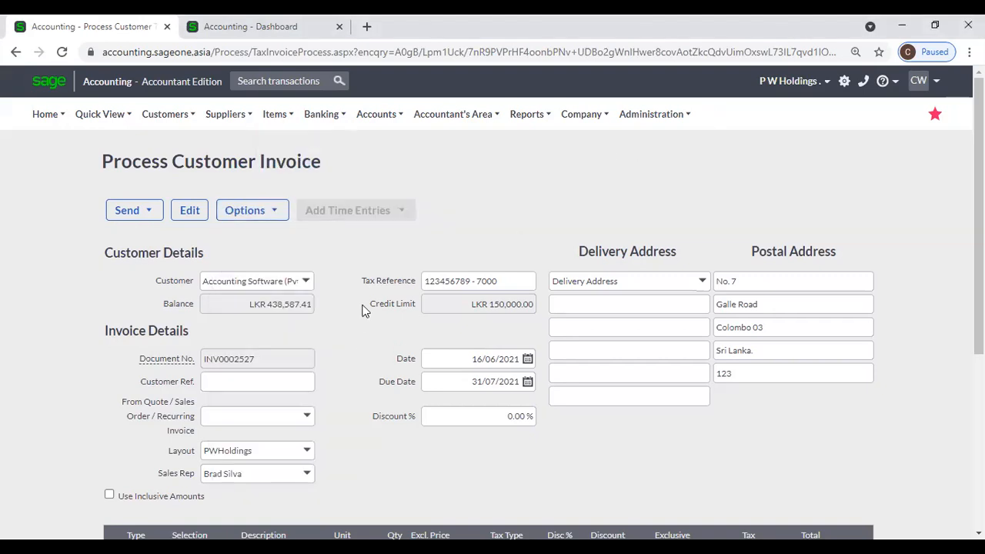
scroll(365, 311, "down", 2)
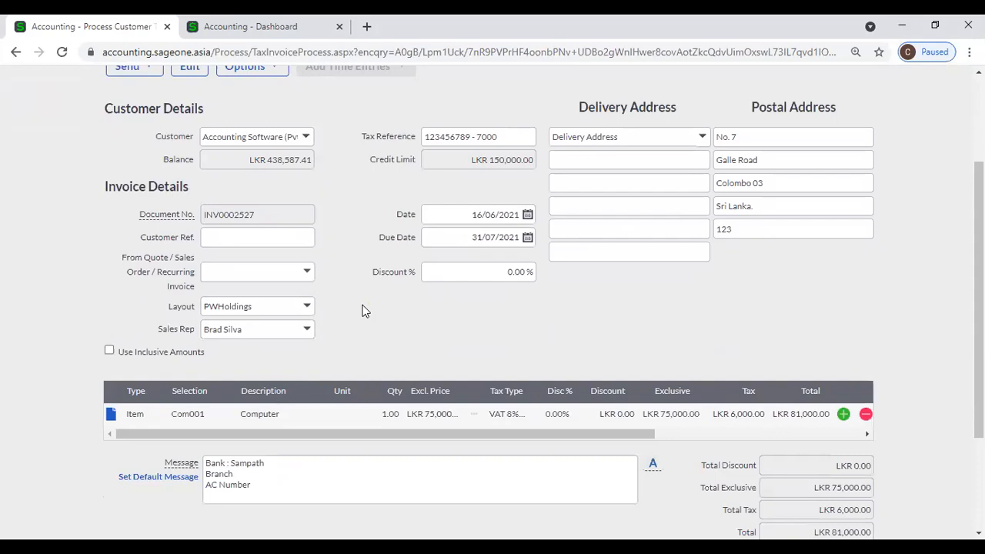
scroll(365, 310, "up", 2)
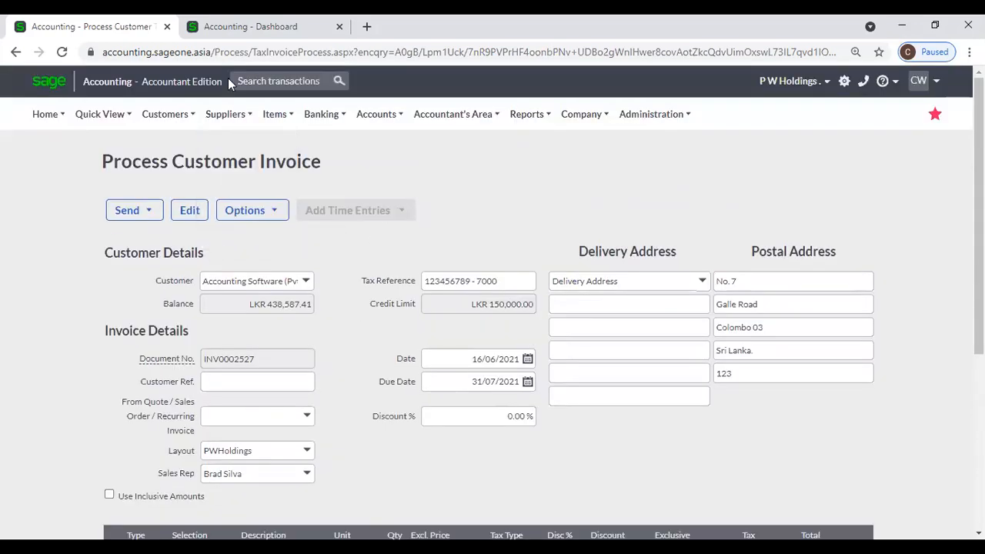
Open the list of supplier invoices in the browser tab that shows the dashboard.
key("ctrl+Tab")
mouse_move(231, 115)
mouse_move(234, 190)
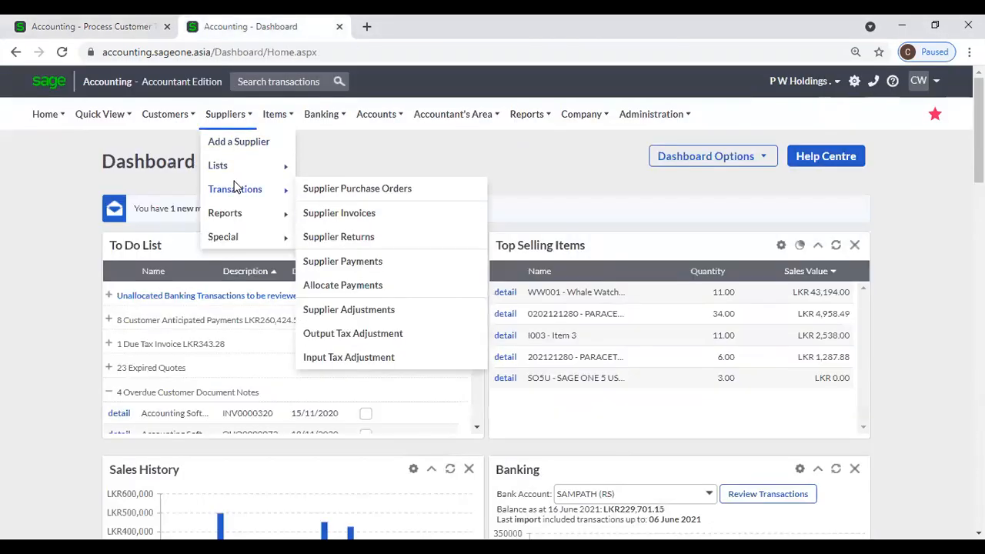
left_click(358, 217)
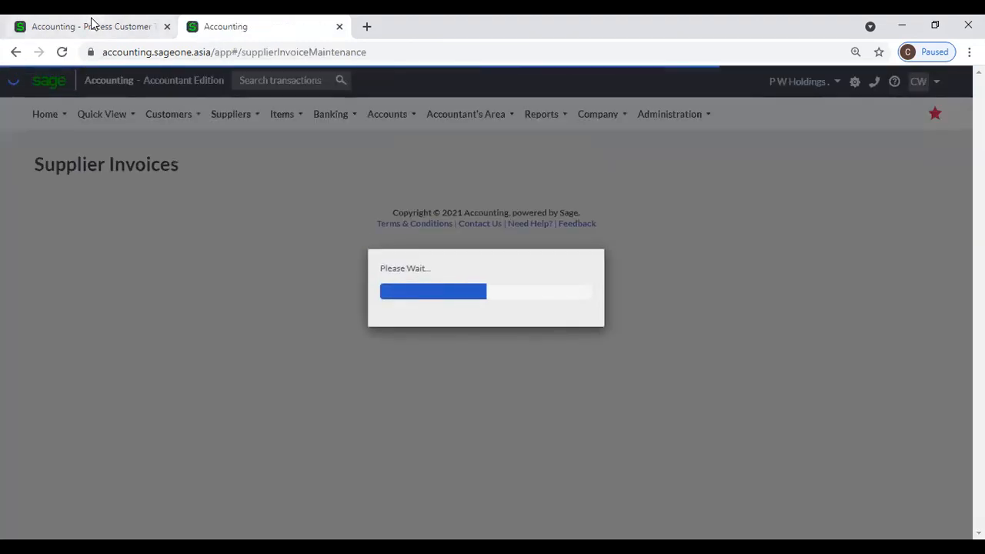
Check the item line on the customer invoice and open the Purchases By Item report in the supplier invoices tab.
left_click(91, 23)
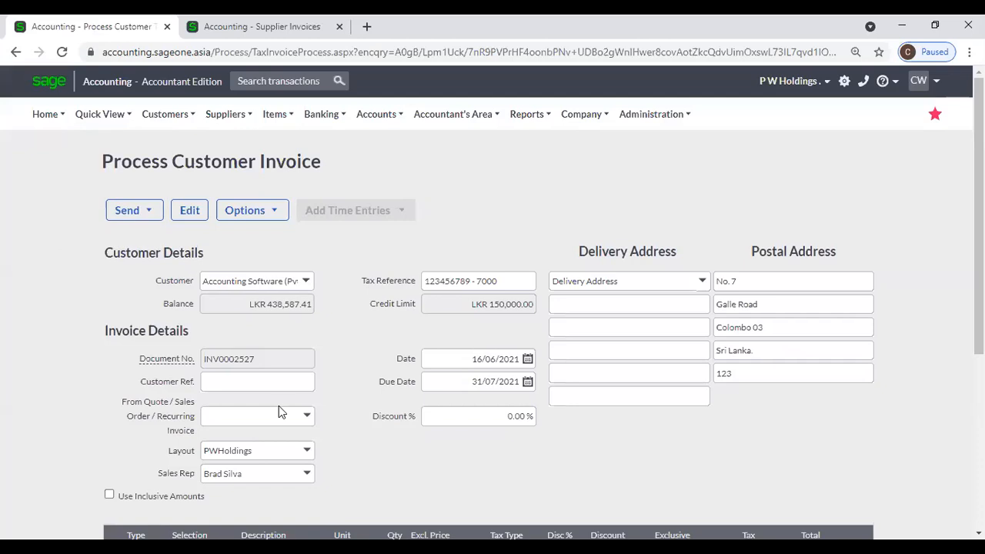
scroll(382, 440, "down", 2)
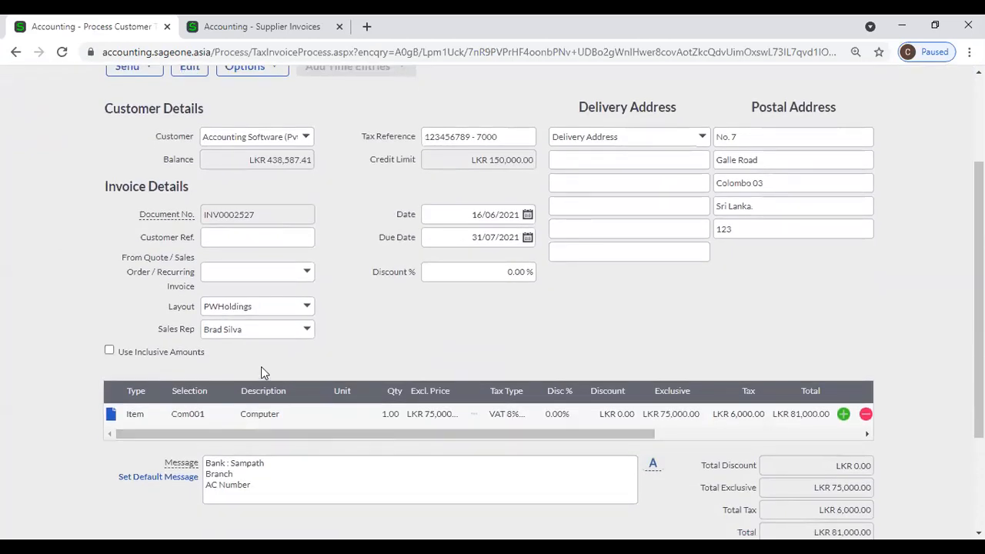
left_click(239, 26)
mouse_move(231, 114)
mouse_move(278, 117)
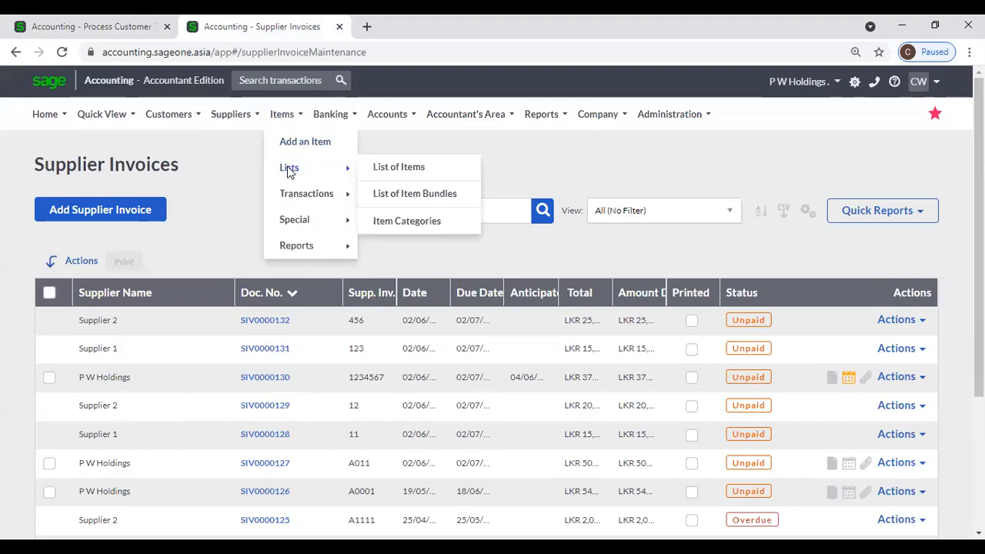
mouse_move(289, 197)
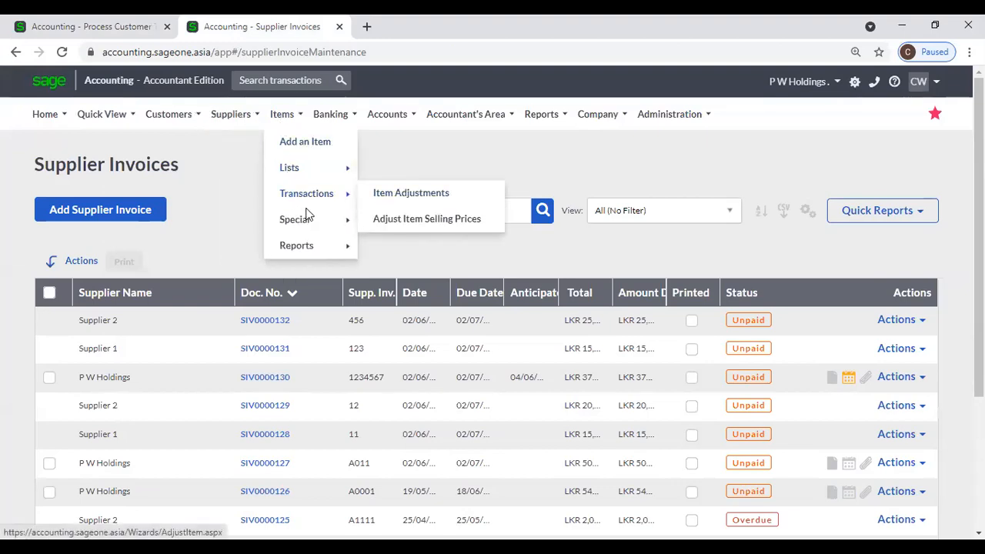
mouse_move(306, 247)
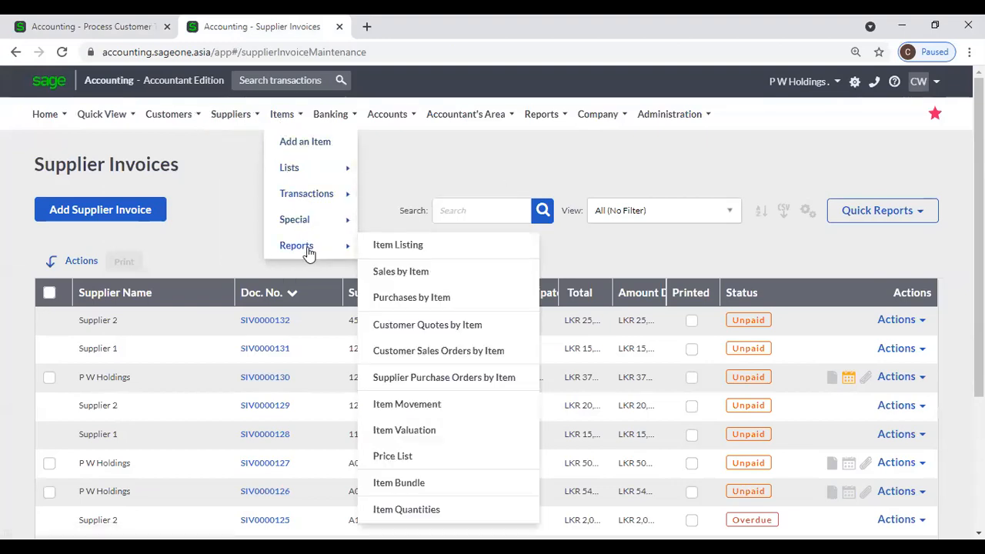
left_click(413, 297)
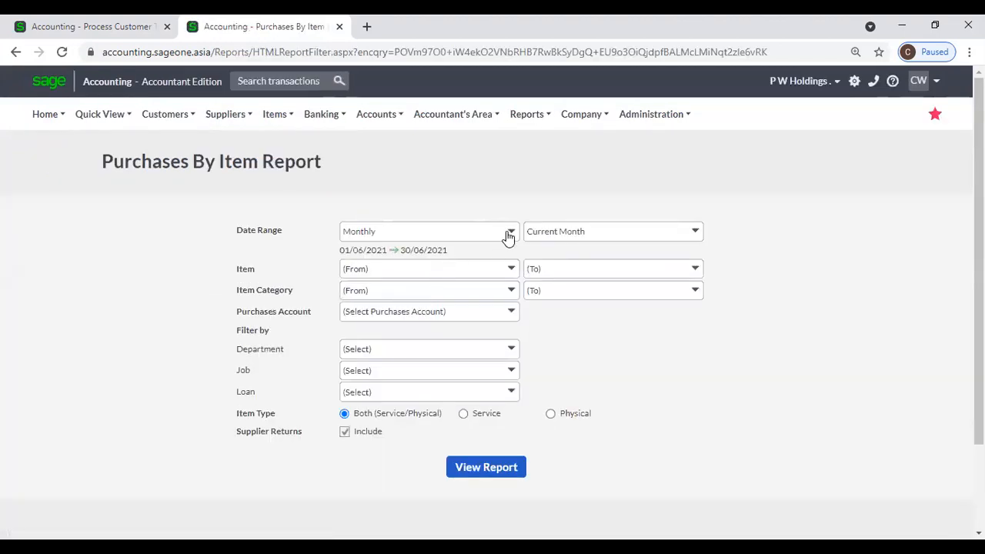
Run the Purchases By Item report with the date range All for item Com001 - Computer.
left_click(509, 233)
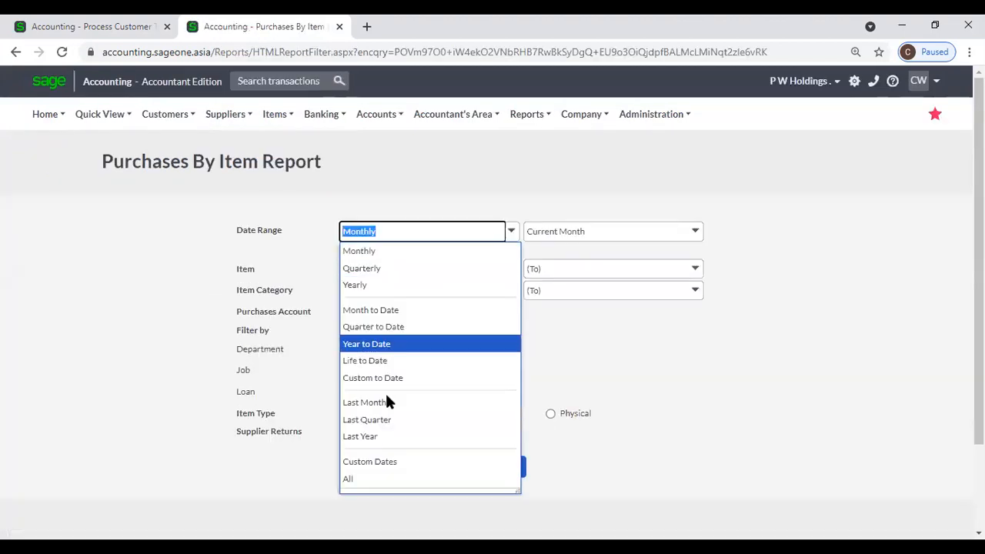
left_click(378, 482)
left_click(511, 268)
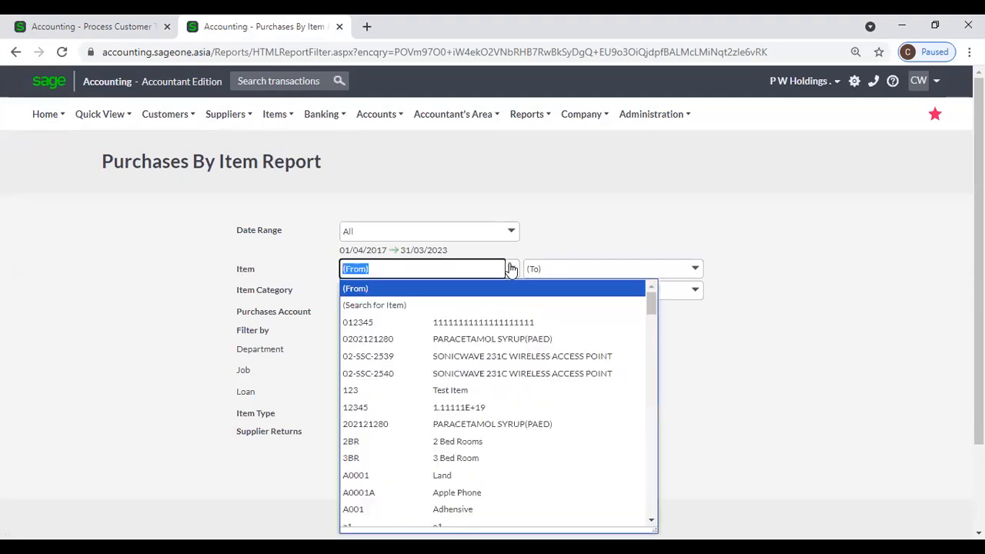
type("c")
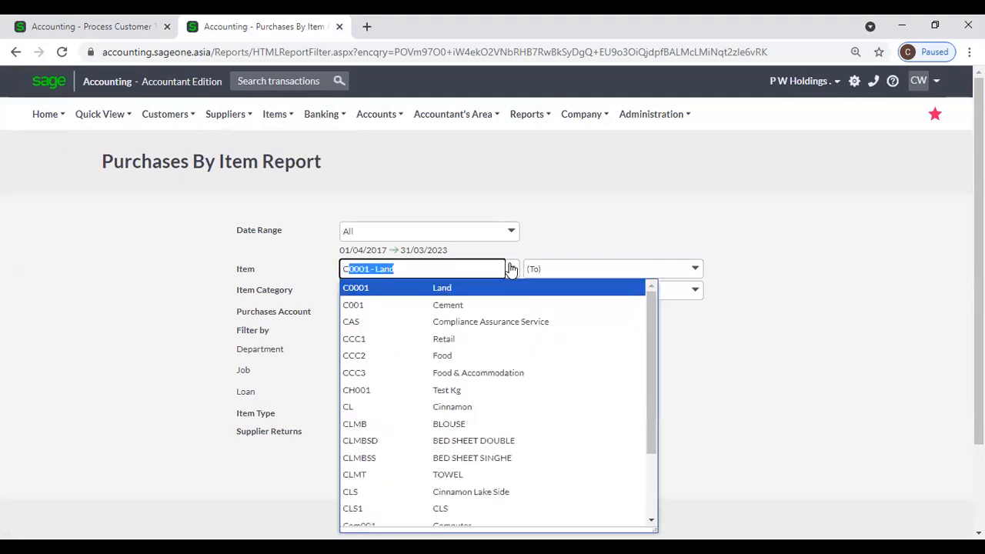
type("om")
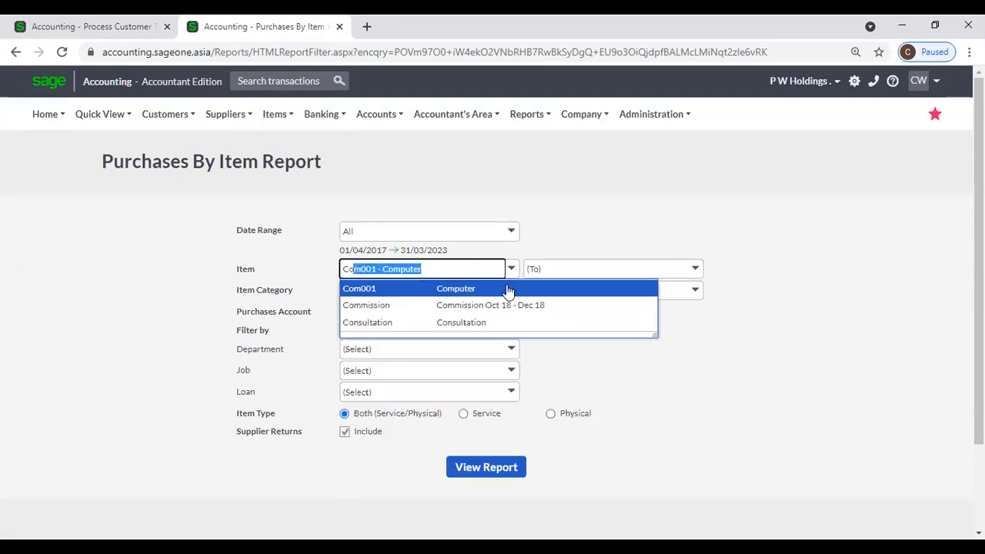
key("Return")
left_click(485, 467)
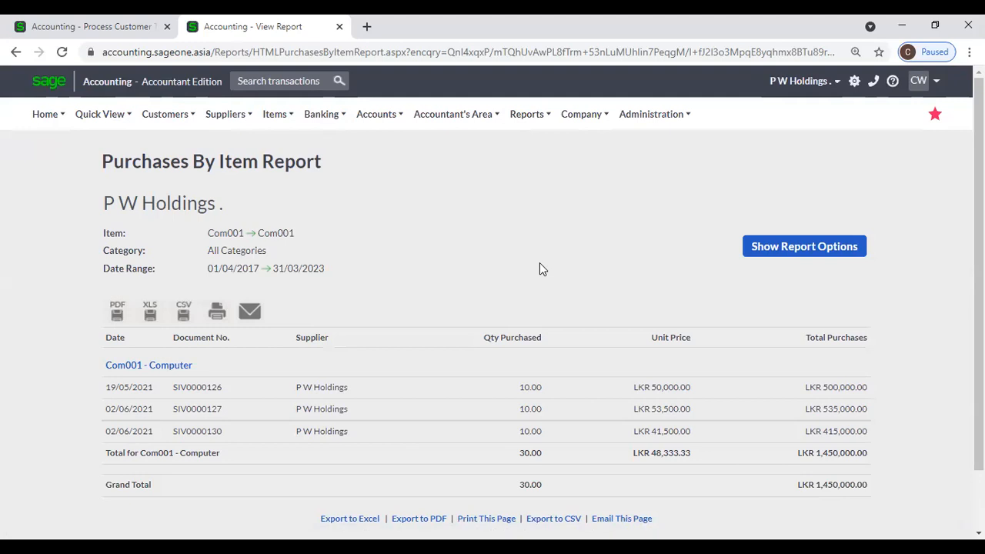
Duplicate the browser tab with the Purchases By Item report and return to the original report tab.
right_click(245, 28)
left_click(279, 131)
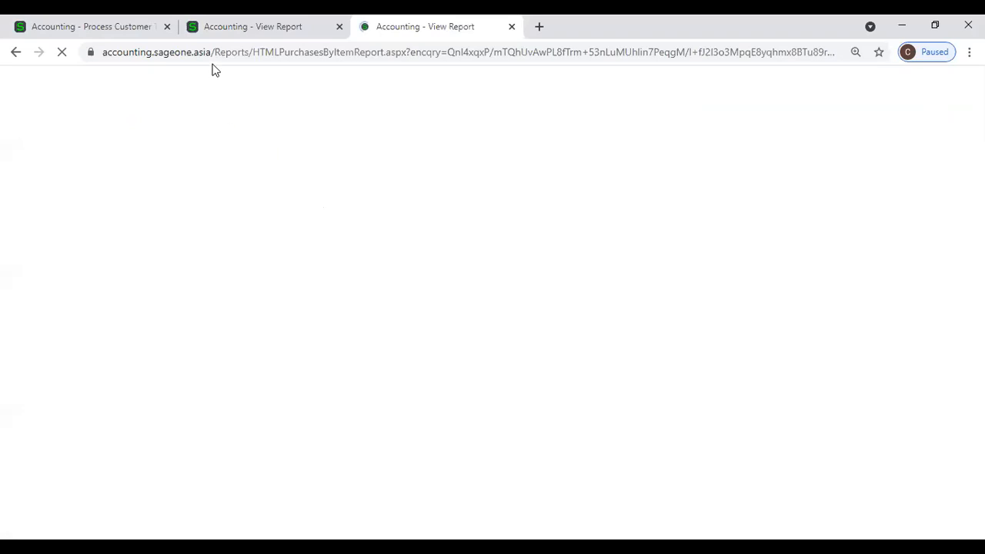
left_click(214, 40)
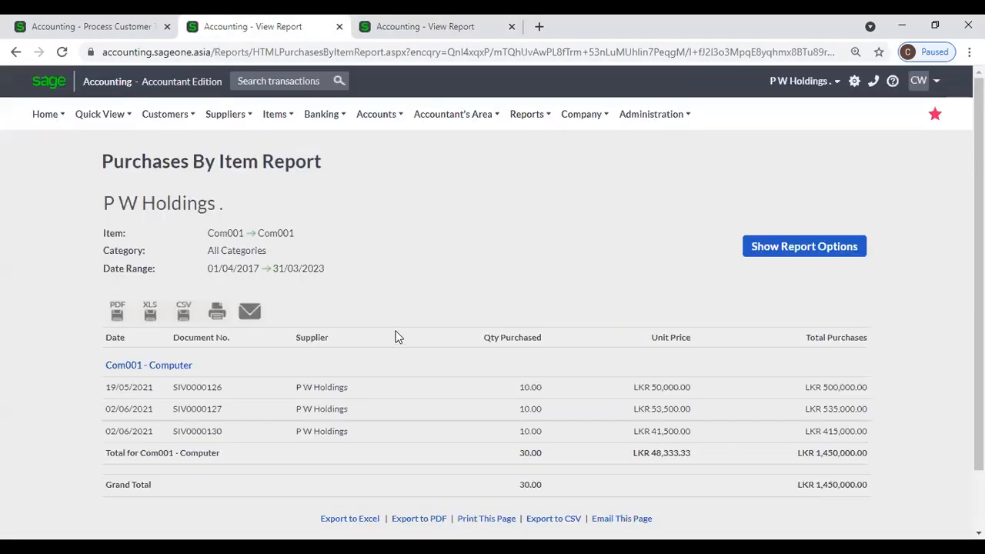
Show the comment under the customer invoice's Computer line and view the invoice's gross profit by average cost.
left_click(72, 35)
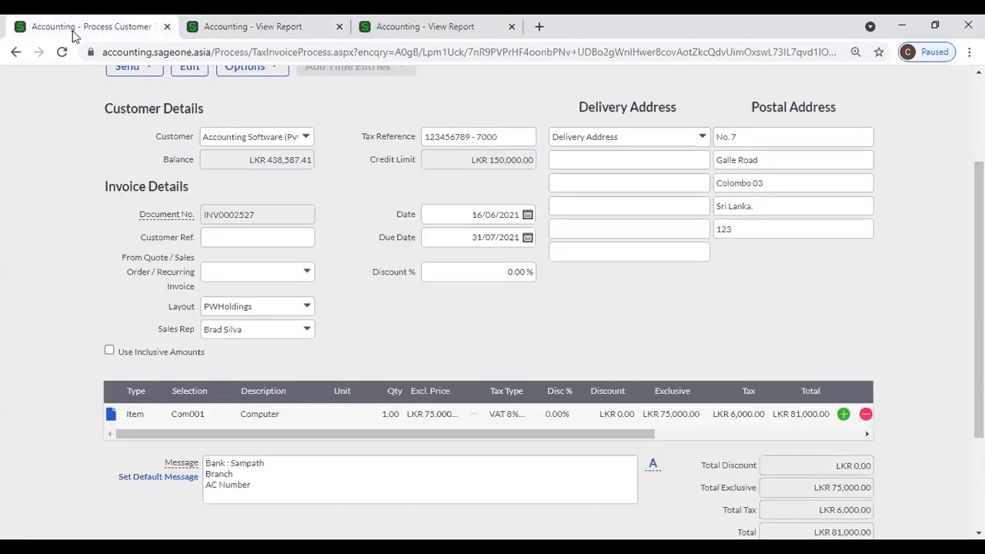
left_click(112, 417)
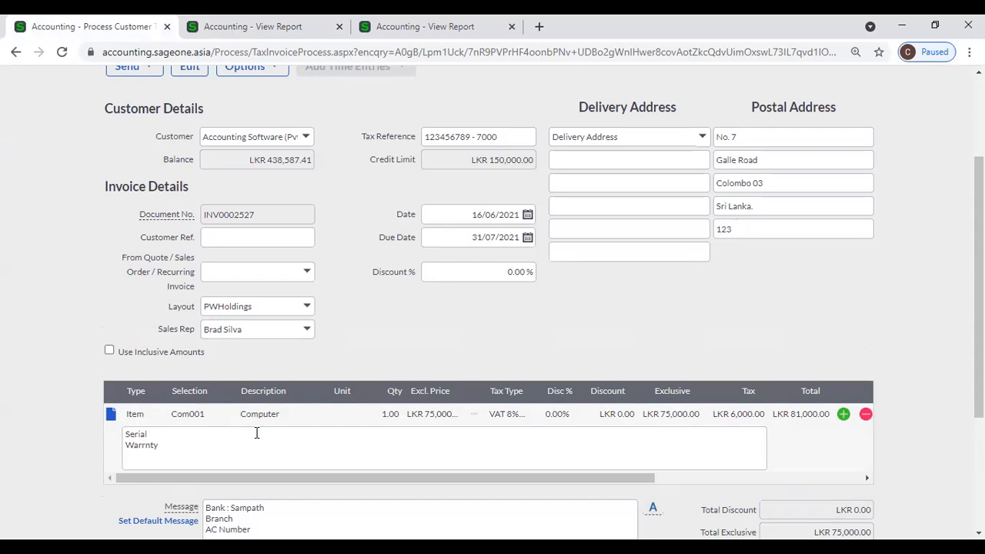
scroll(315, 196, "up", 1)
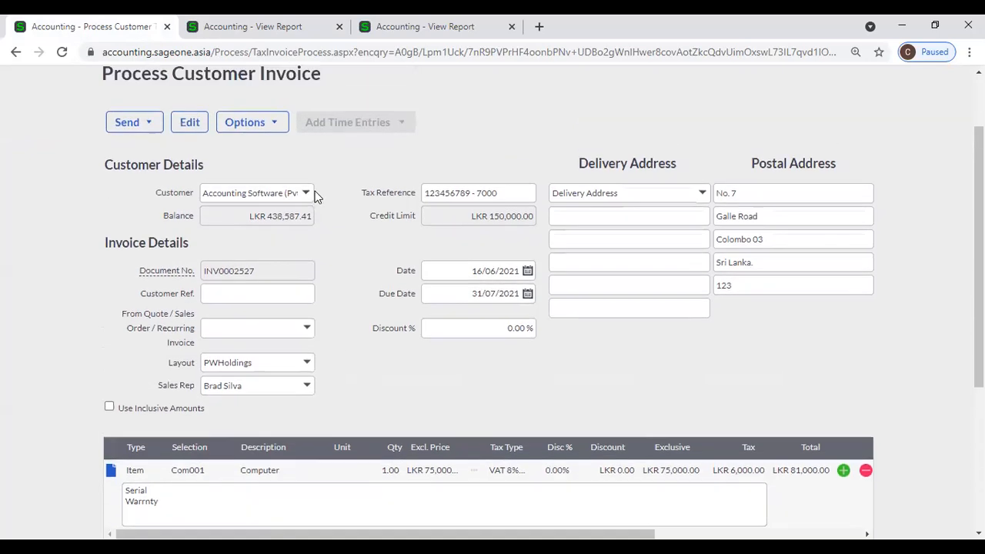
scroll(316, 196, "up", 1)
left_click(250, 137)
left_click(261, 163)
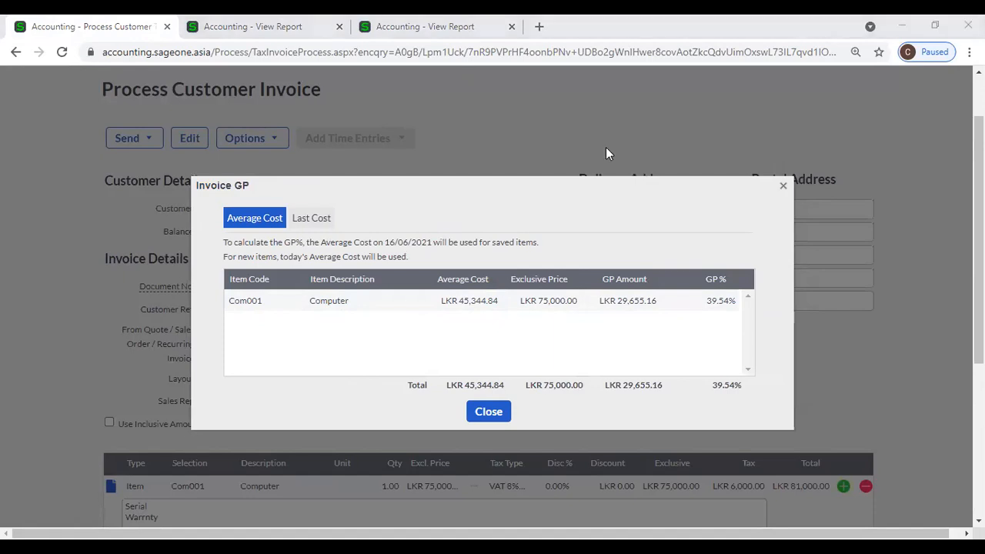
left_click(782, 189)
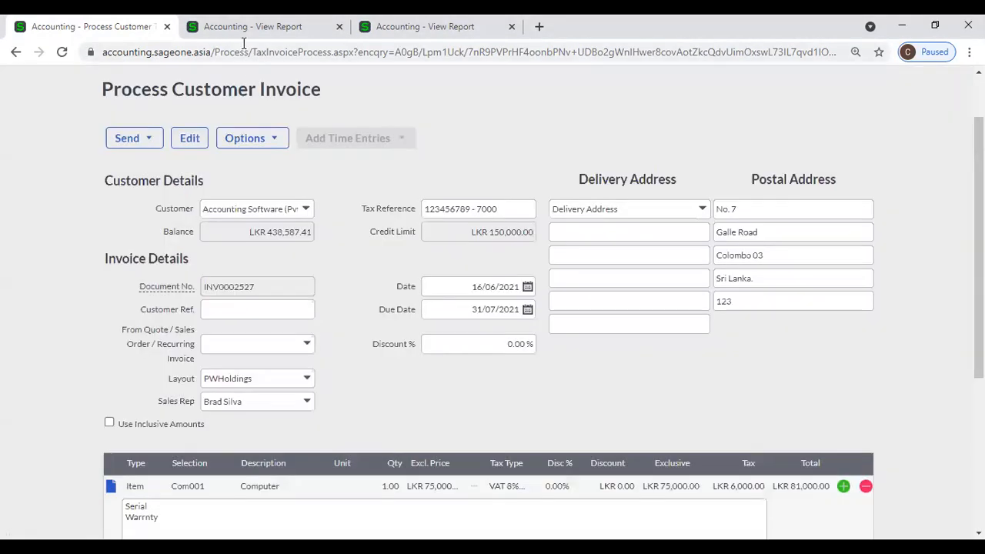
Compare the unit prices in the Purchases By Item report with the average cost in the customer invoice's gross profit view.
left_click(248, 26)
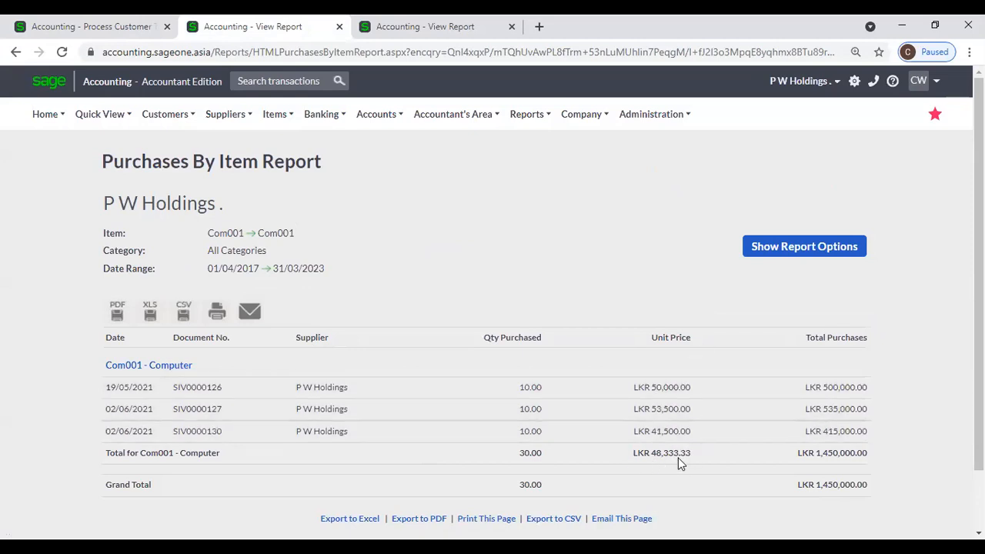
left_click(66, 21)
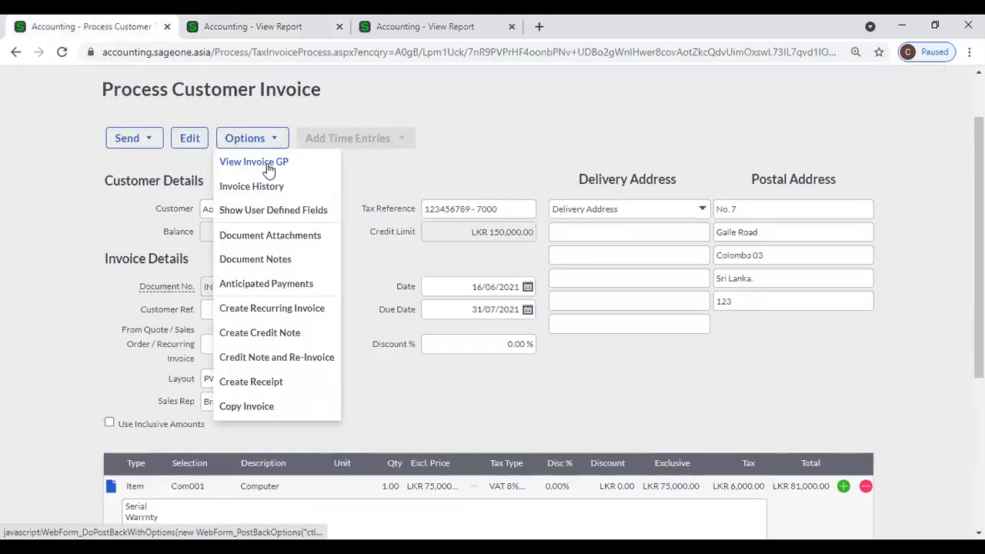
left_click(254, 163)
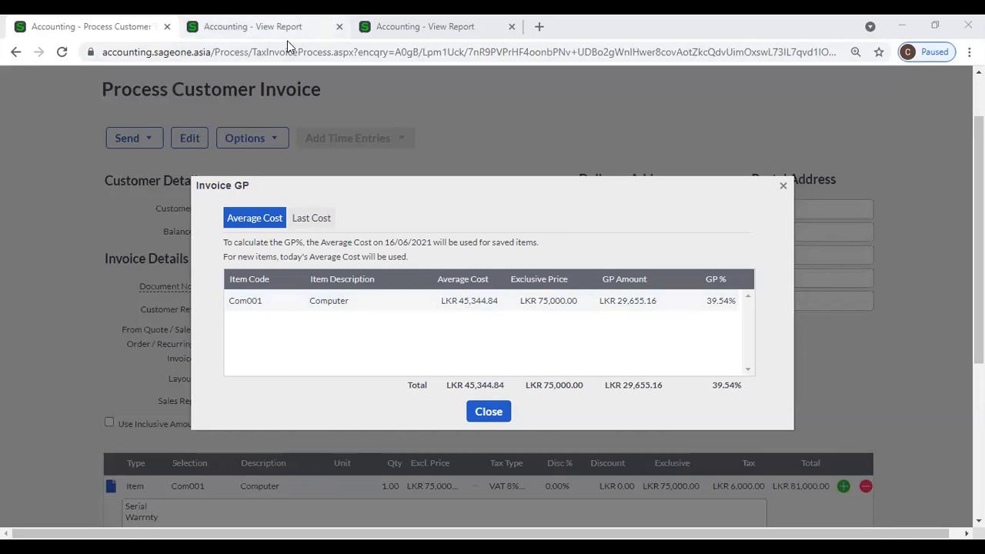
left_click(262, 26)
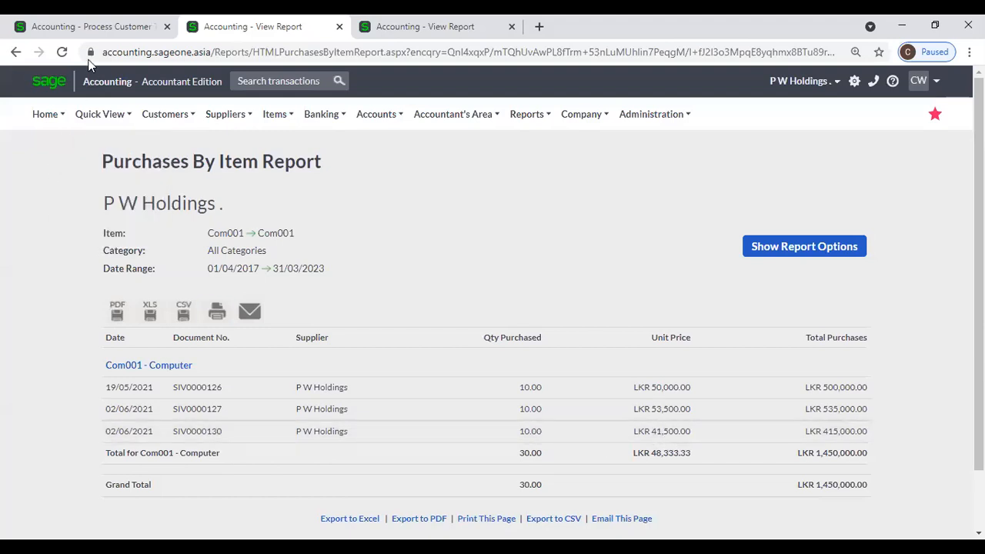
left_click(92, 27)
Compare the invoice's gross profit by last cost and by average cost, and close the gross profit view.
left_click(316, 220)
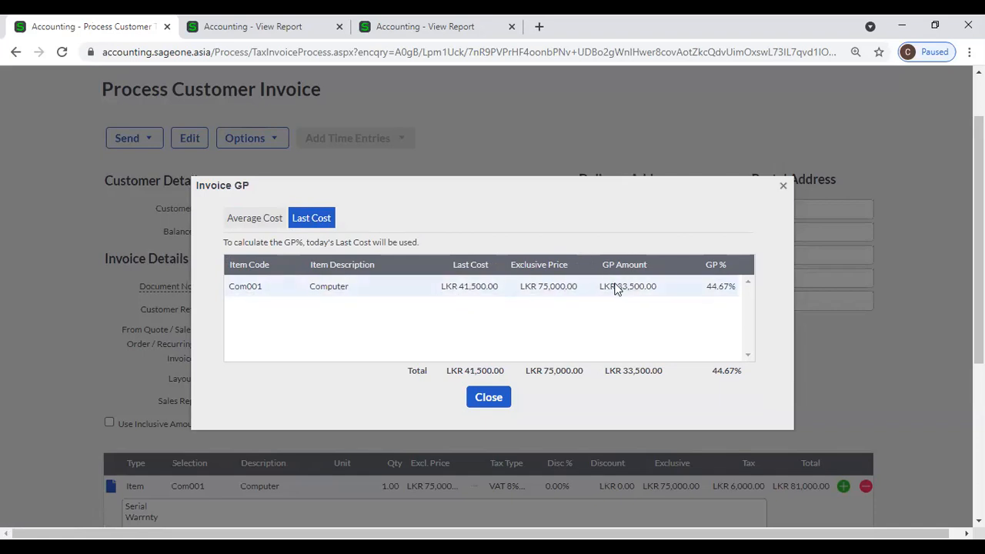
left_click(263, 224)
left_click(319, 222)
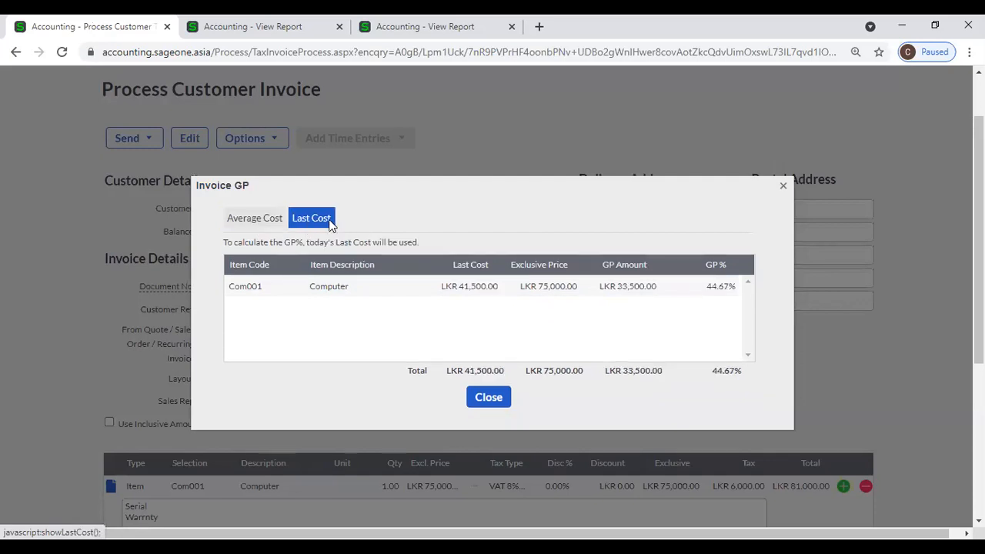
left_click(277, 220)
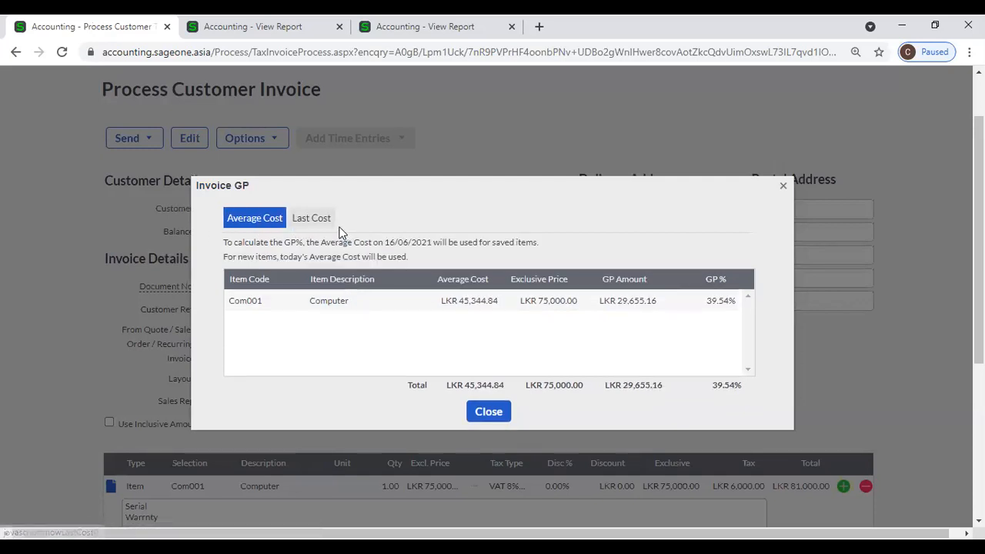
left_click(331, 223)
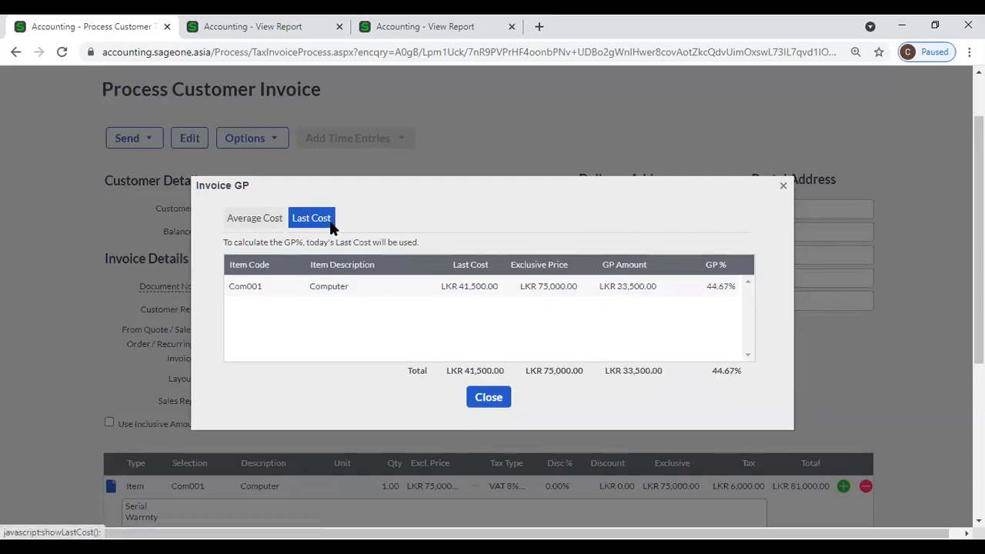
left_click(783, 185)
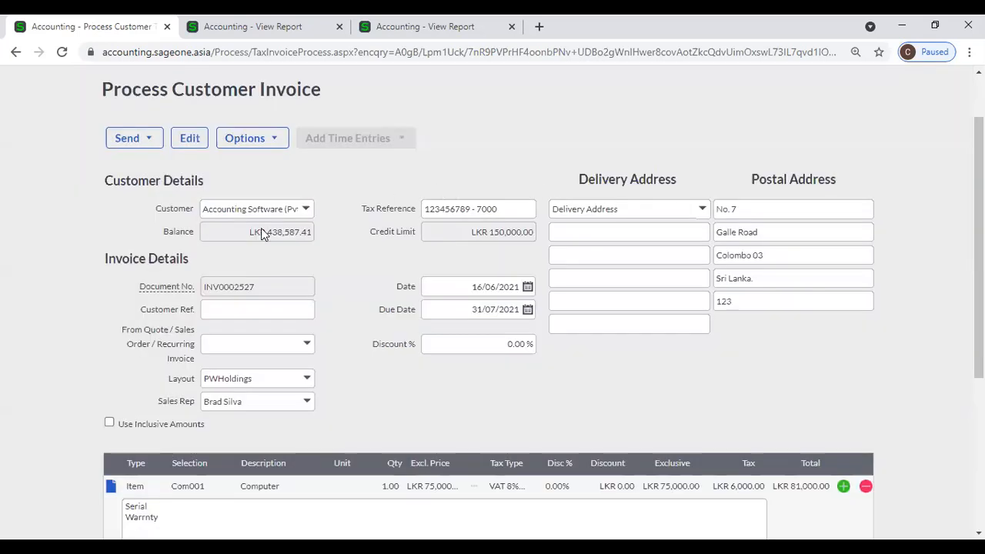
Open Control User Access in the report's browser tab and show the permissions of the third user with access to P W Holdings.
scroll(325, 219, "up", 1)
left_click(231, 28)
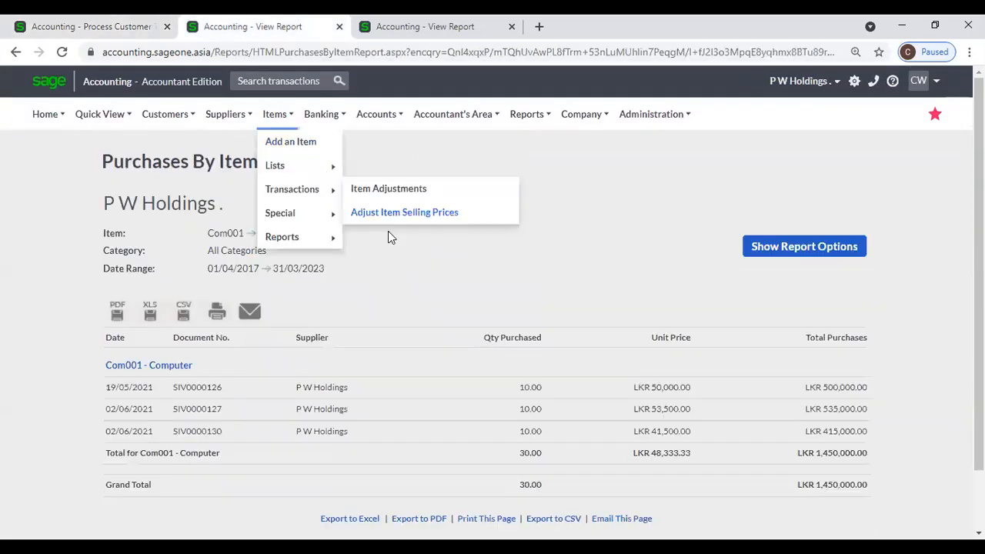
mouse_move(654, 115)
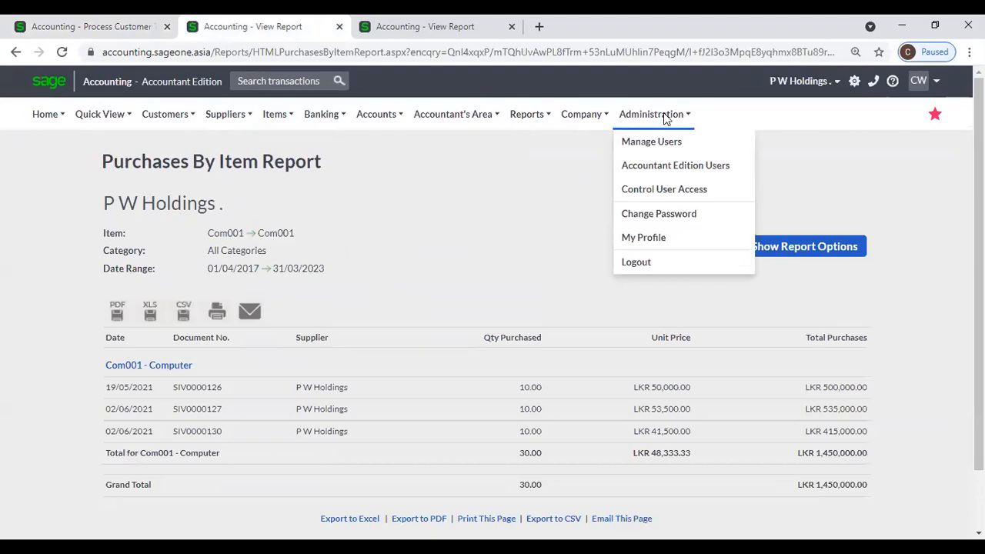
left_click(686, 194)
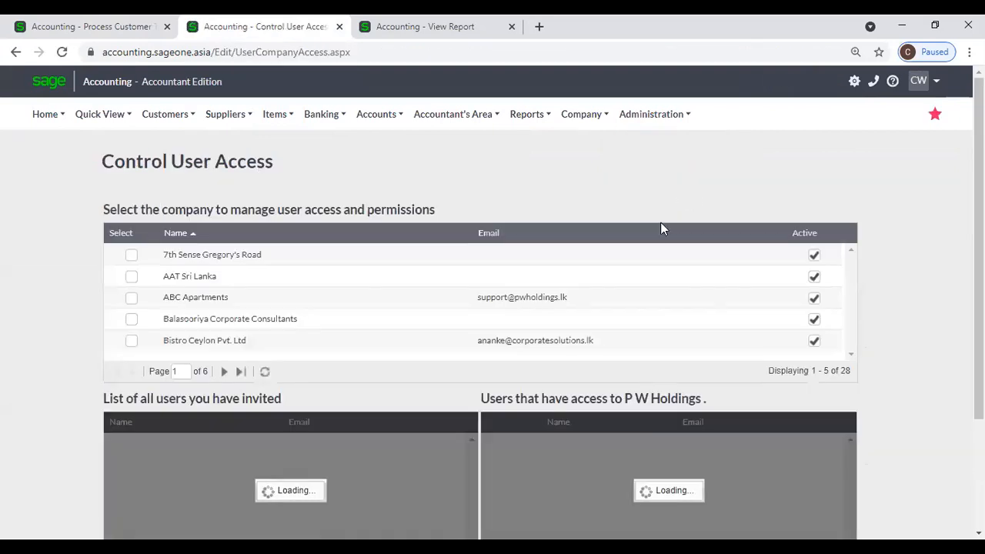
scroll(704, 382, "down", 1)
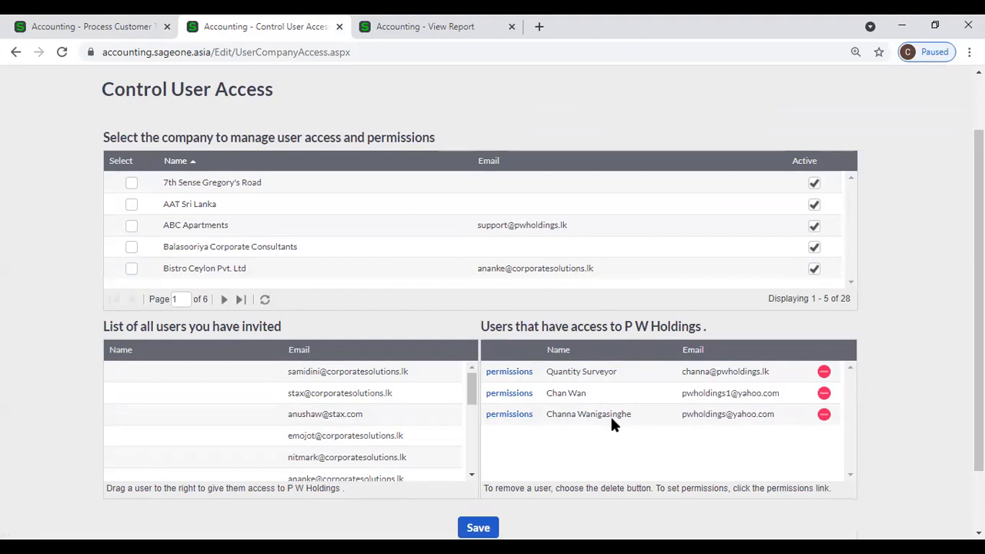
left_click(517, 420)
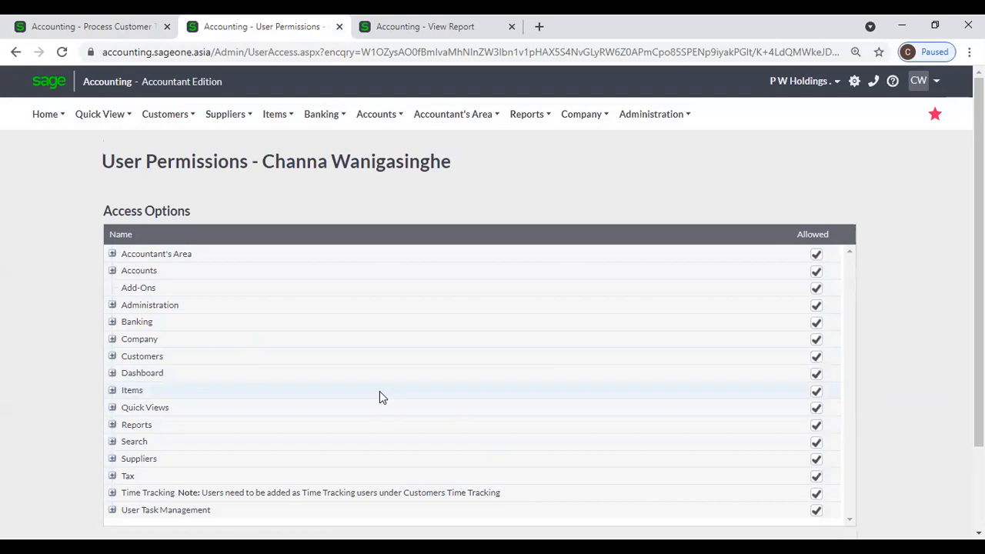
Enlarge the page to 125% and examine the View GP on Invoices, Quotes and Sales Orders permission under Customers, Customer Tax Invoices.
scroll(378, 397, "down", 1)
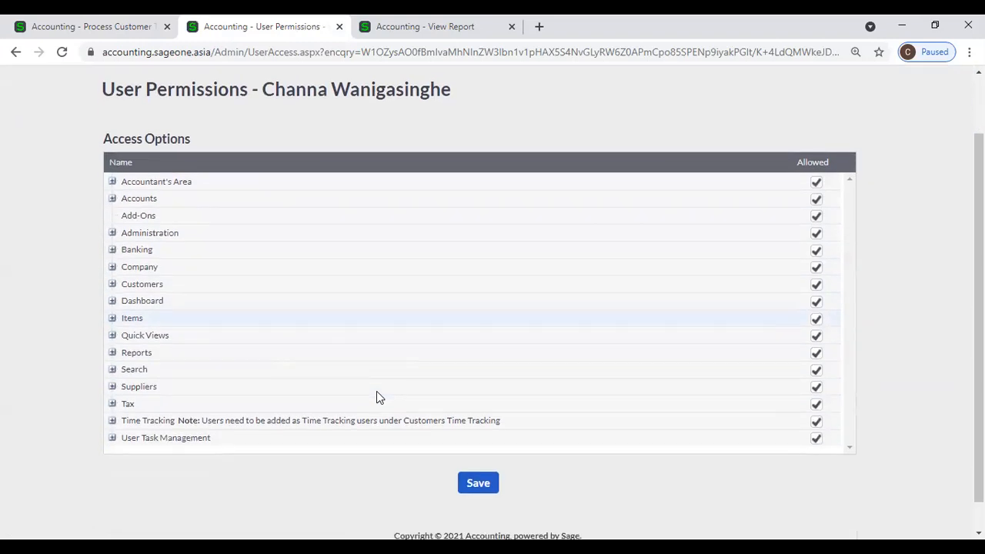
left_click(112, 286)
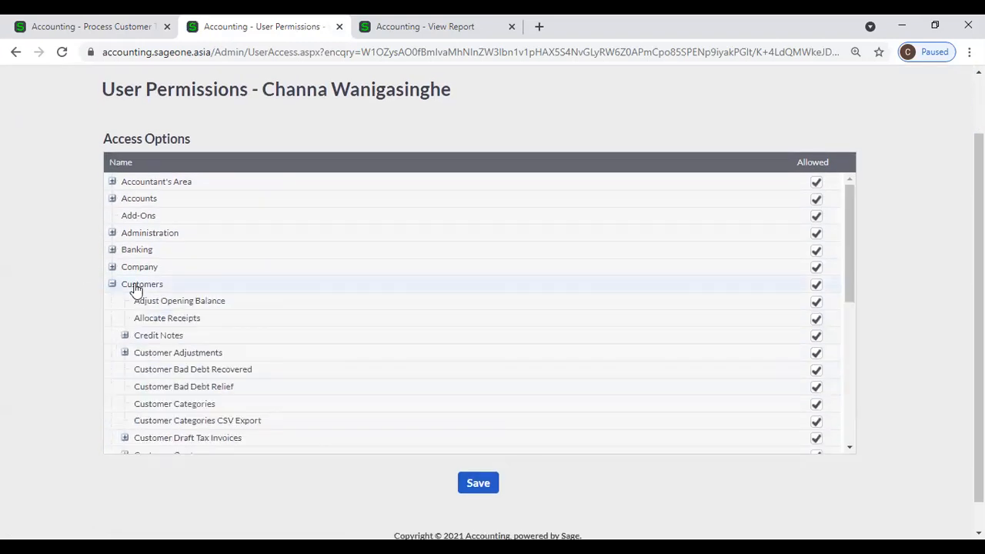
left_click(970, 51)
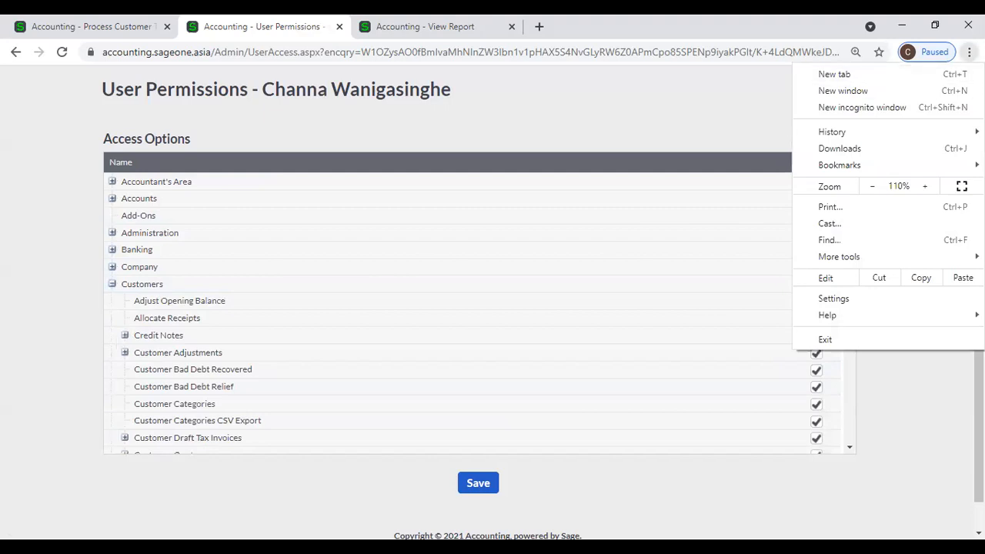
left_click(923, 189)
left_click(8, 339)
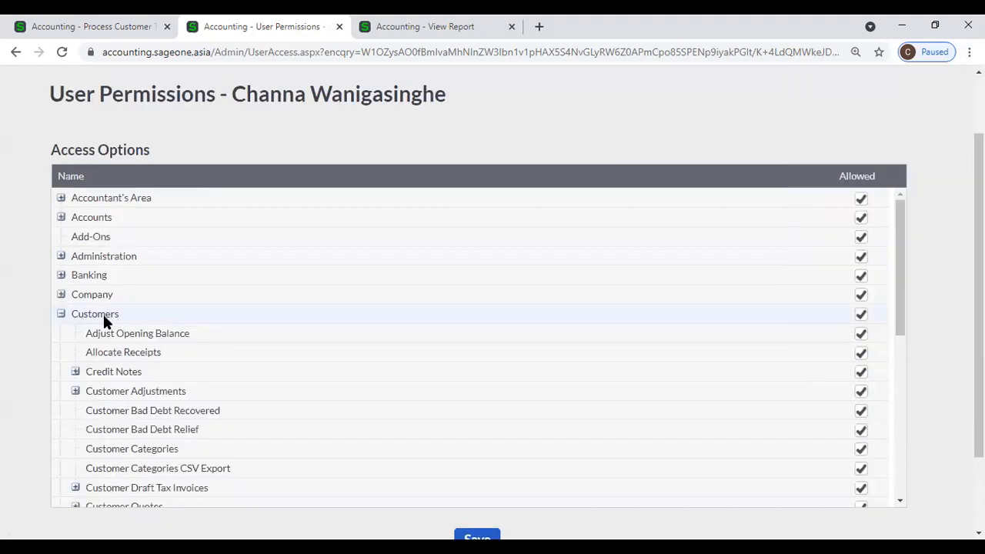
scroll(104, 320, "down", 3)
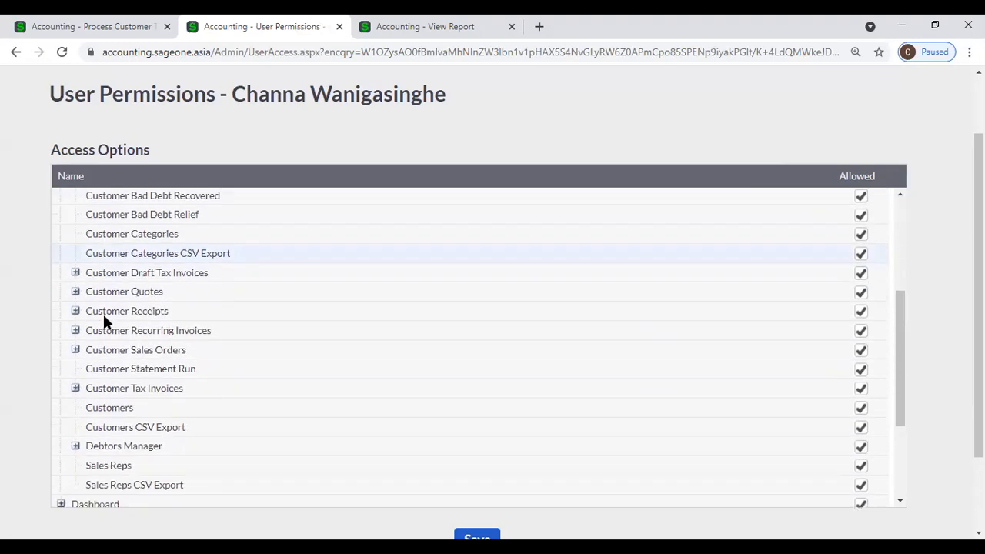
left_click(75, 387)
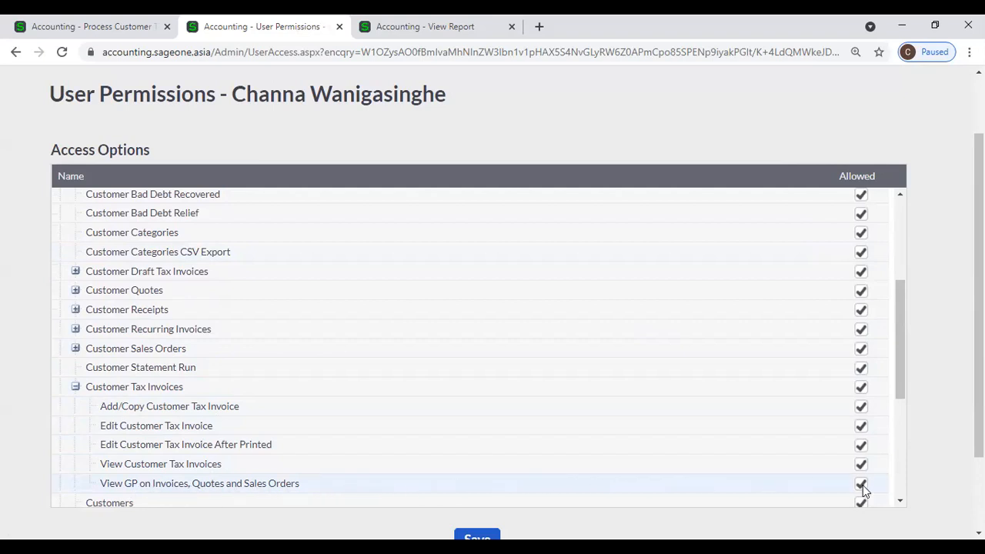
scroll(924, 449, "down", 3)
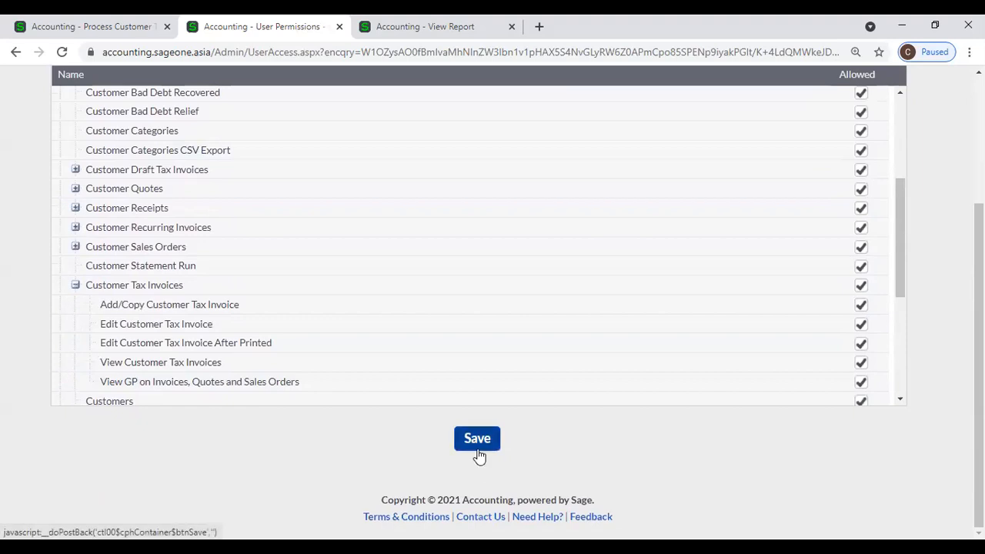
Return to Control User Access and reopen the permissions of the third user with access to P W Holdings.
scroll(695, 292, "up", 5)
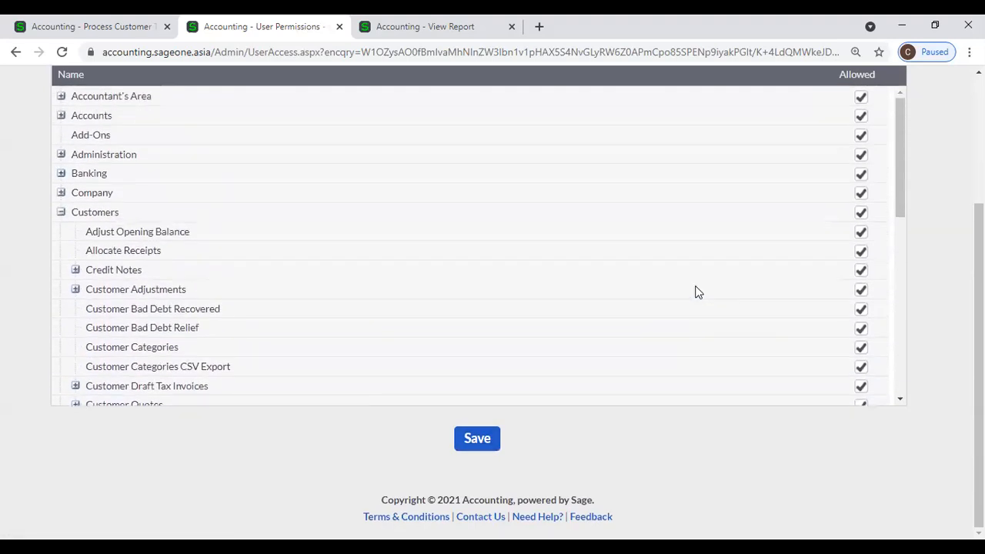
scroll(936, 187, "up", 1)
scroll(936, 187, "up", 2)
left_click(697, 121)
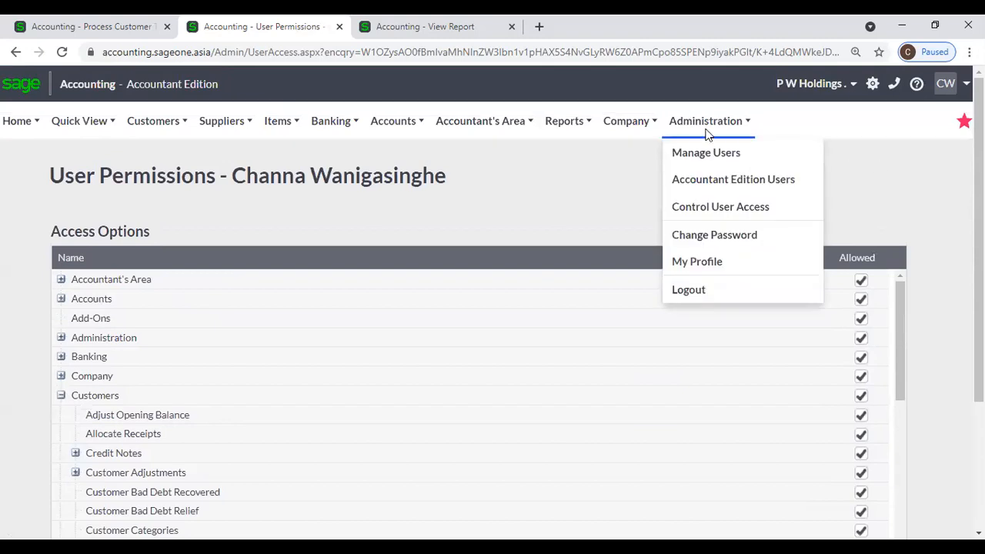
left_click(709, 207)
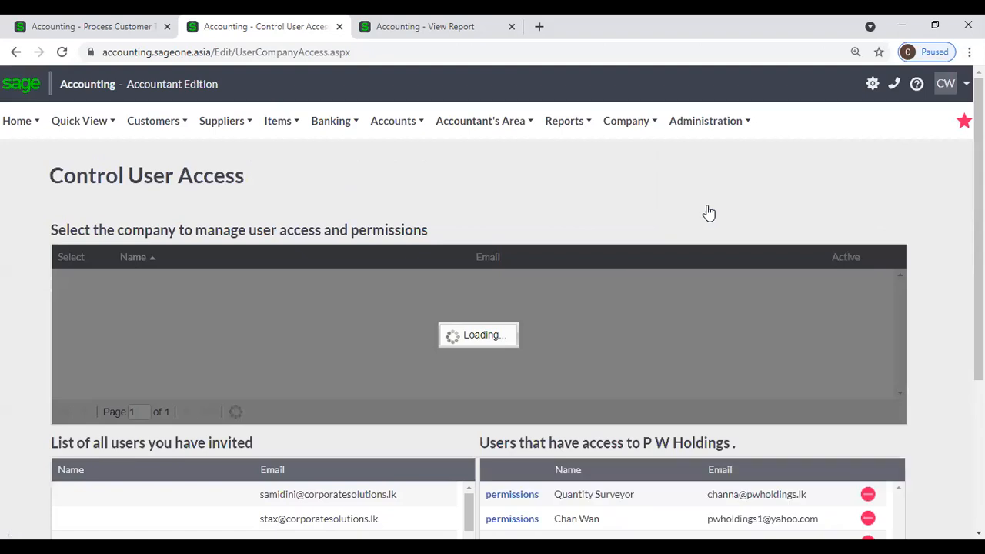
scroll(672, 358, "down", 2)
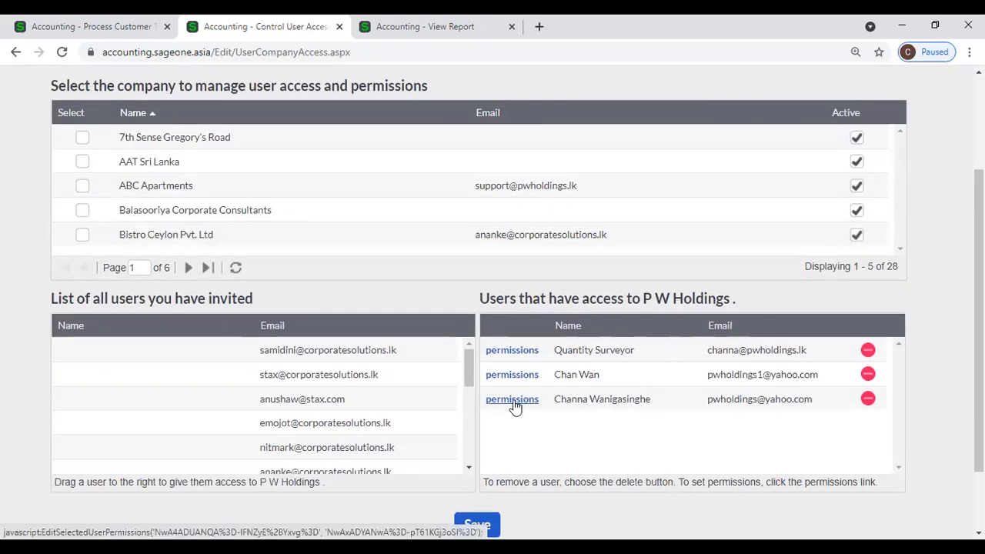
left_click(514, 405)
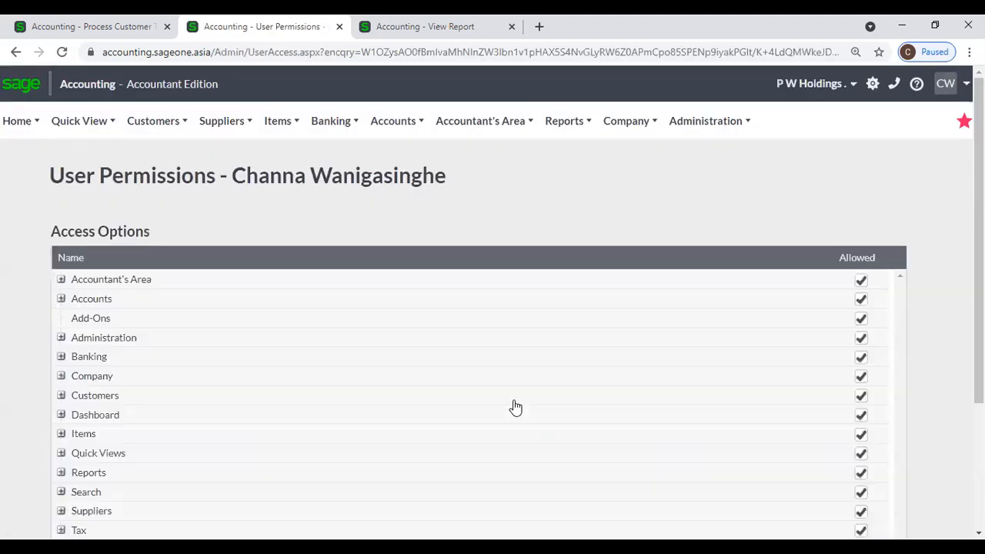
Expand the Customers and Customer Tax Invoices access options and locate the gross profit viewing permission.
scroll(228, 391, "down", 1)
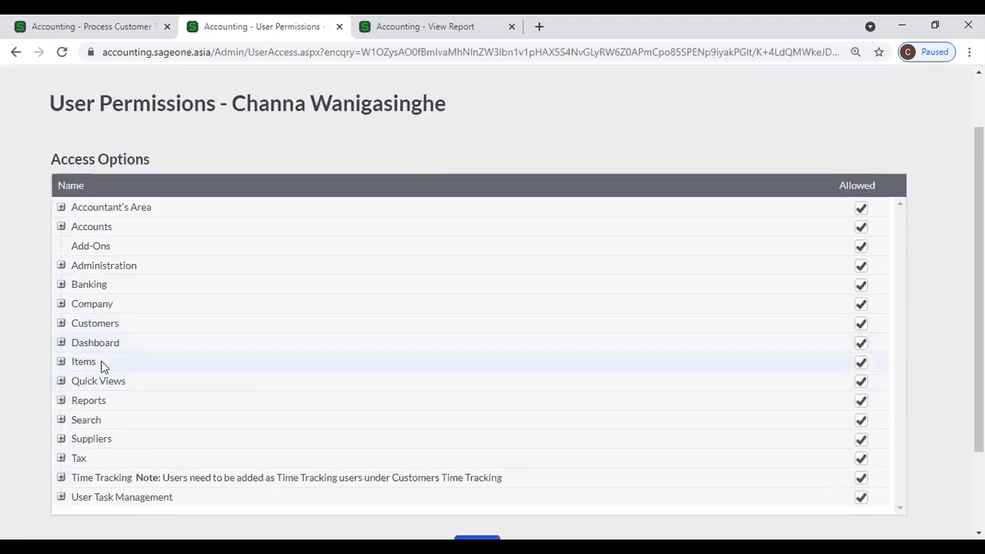
left_click(60, 323)
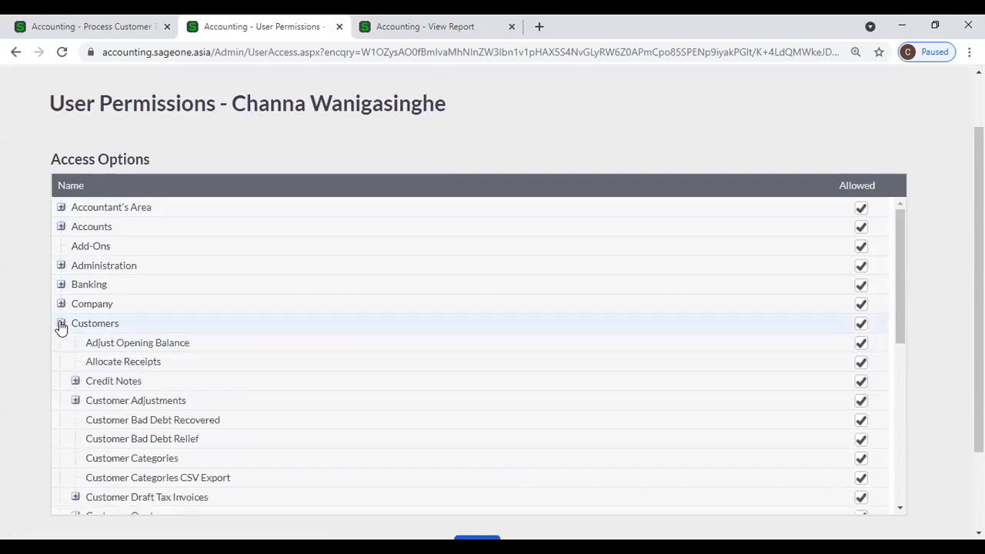
scroll(84, 381, "down", 1)
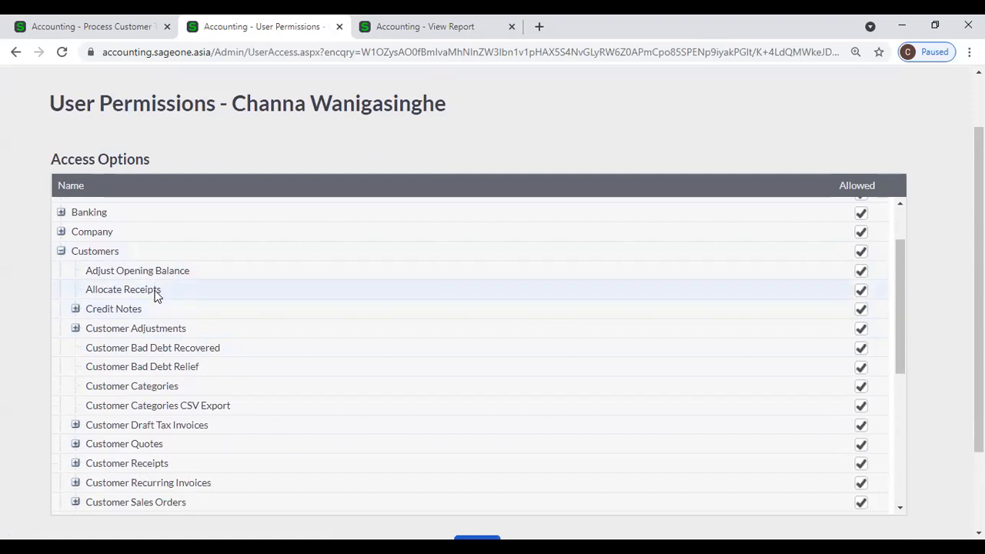
scroll(154, 297, "down", 2)
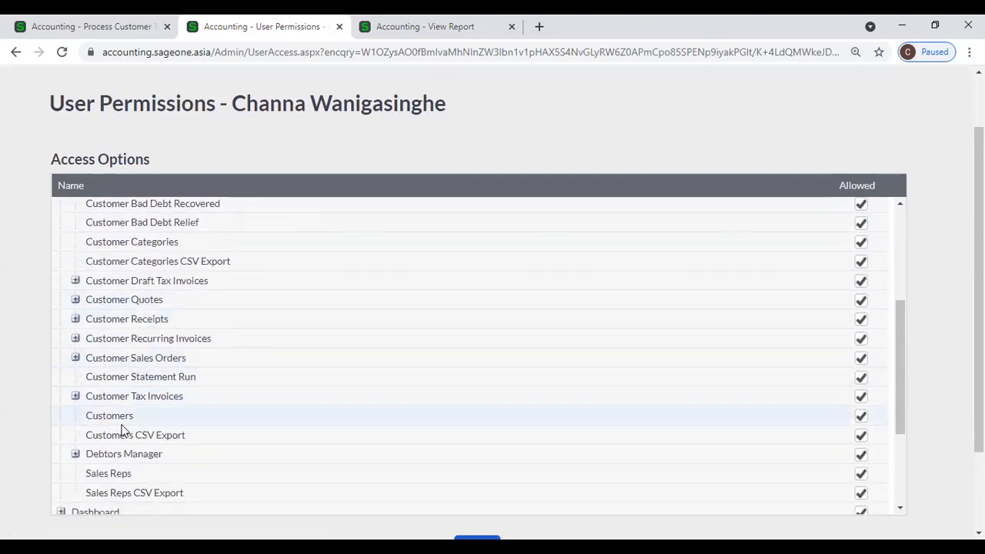
left_click(75, 396)
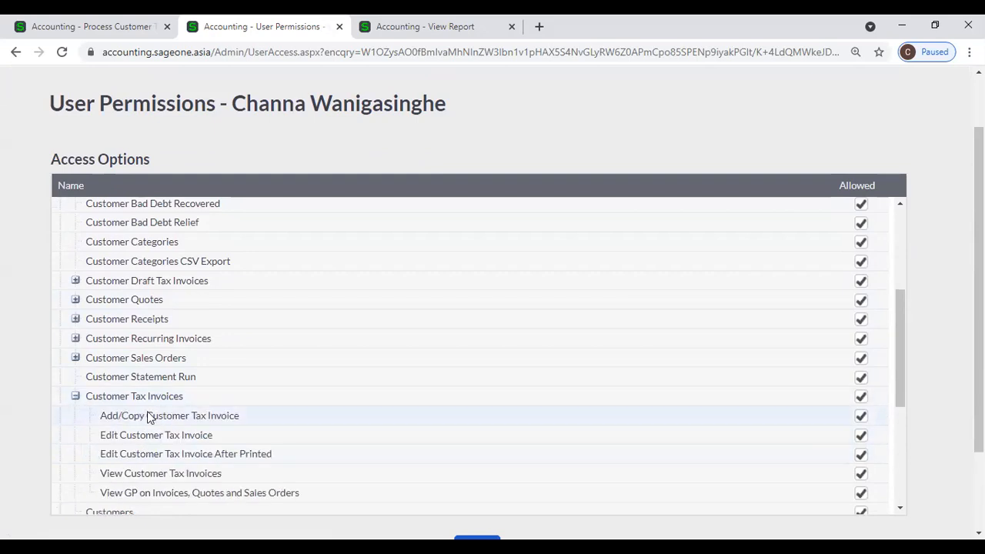
scroll(173, 420, "down", 1)
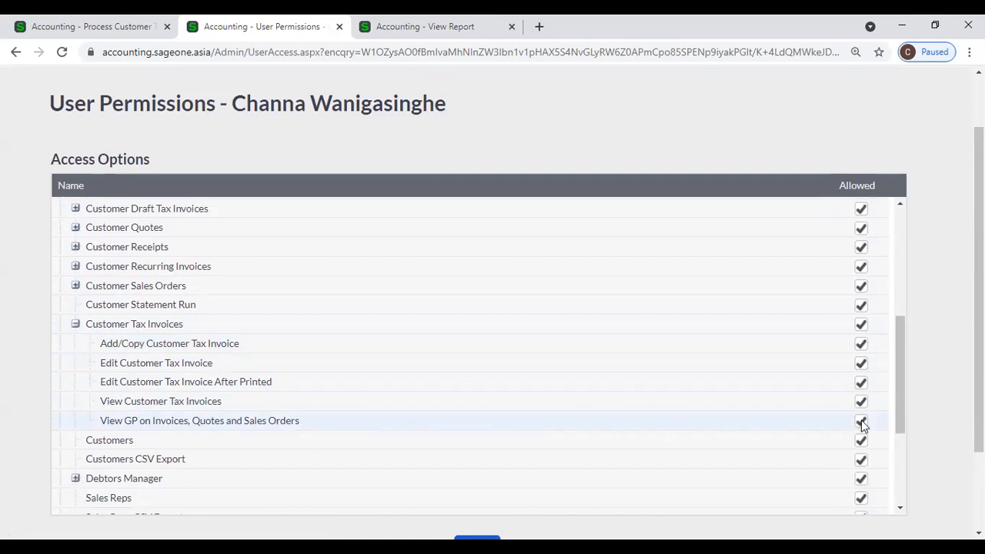
scroll(877, 419, "down", 5)
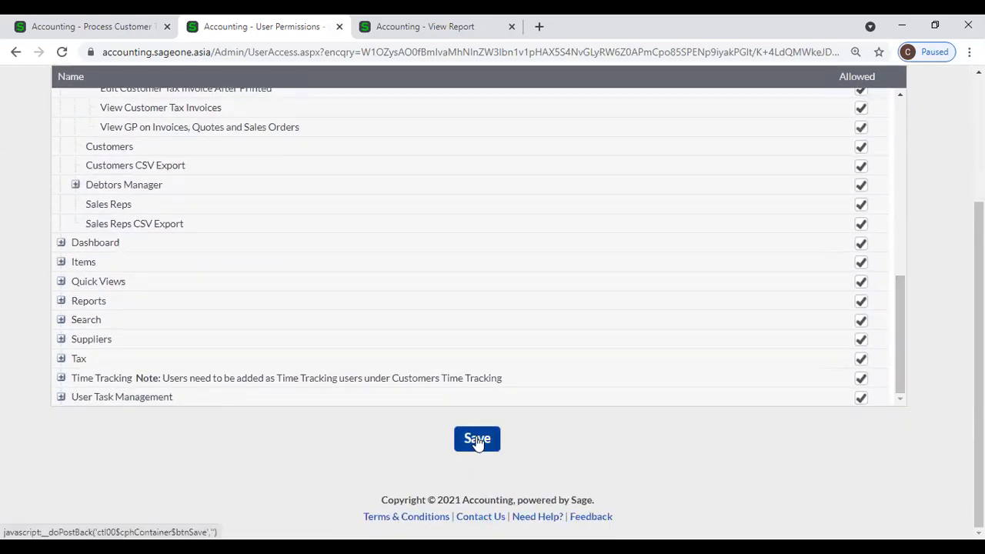
Set the page zoom back to 110% and relate the customer invoice's View Invoice GP option to the user's permission list.
left_click(969, 52)
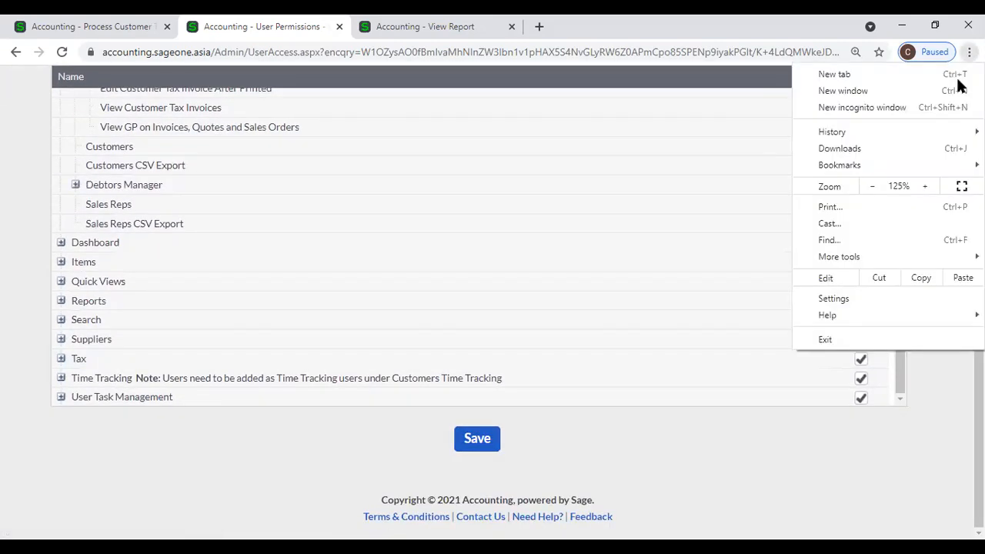
left_click(872, 188)
left_click(795, 454)
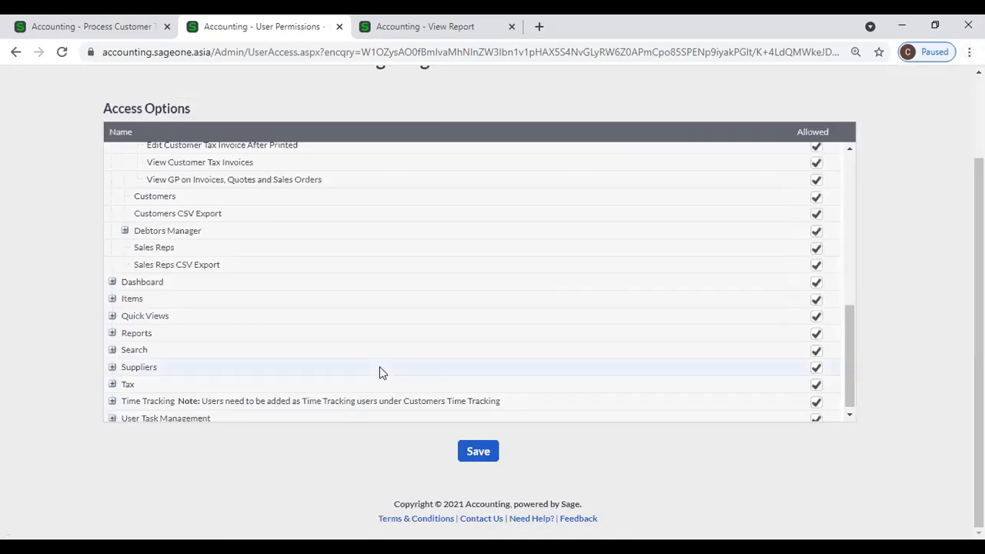
scroll(116, 159, "up", 3)
left_click(89, 26)
left_click(261, 210)
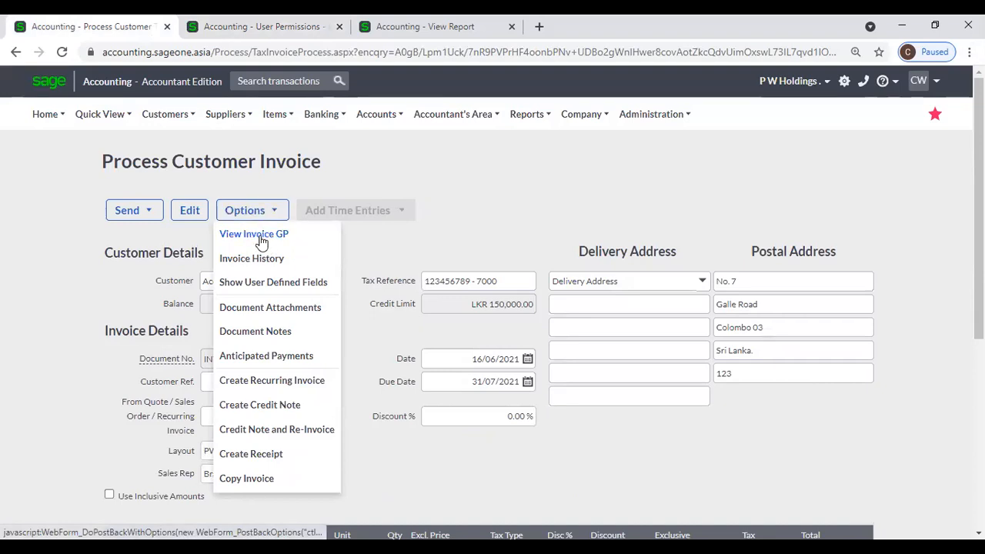
left_click(262, 242)
left_click(254, 26)
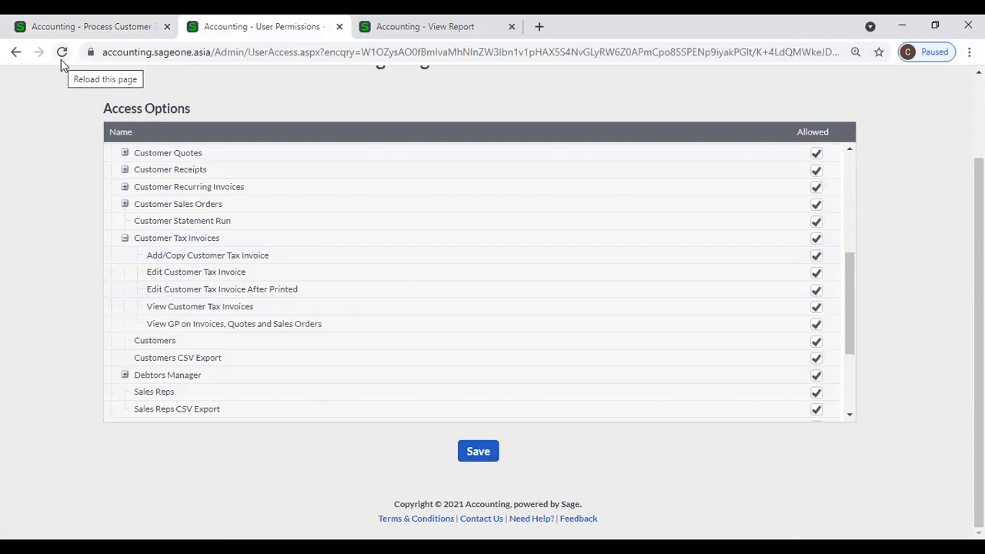
left_click(81, 26)
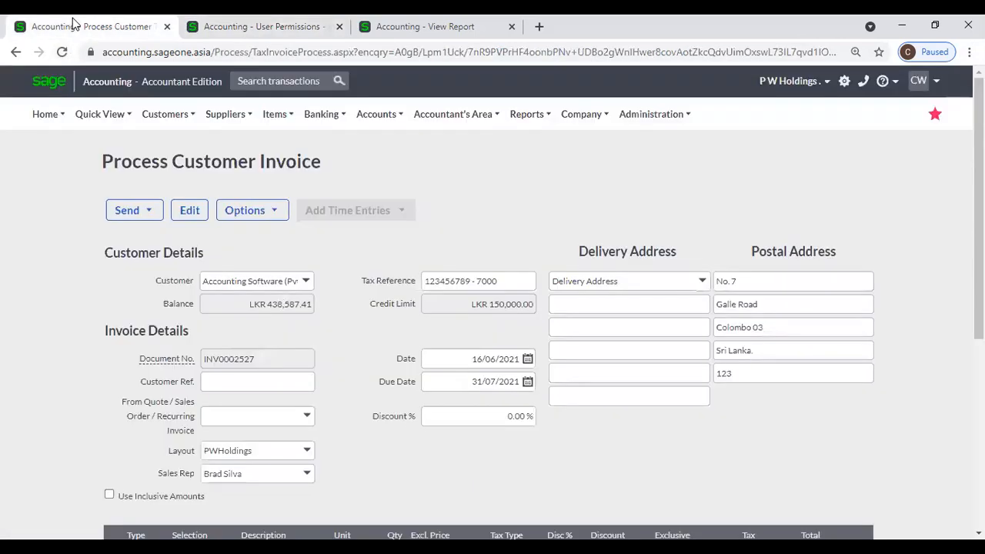
left_click(271, 212)
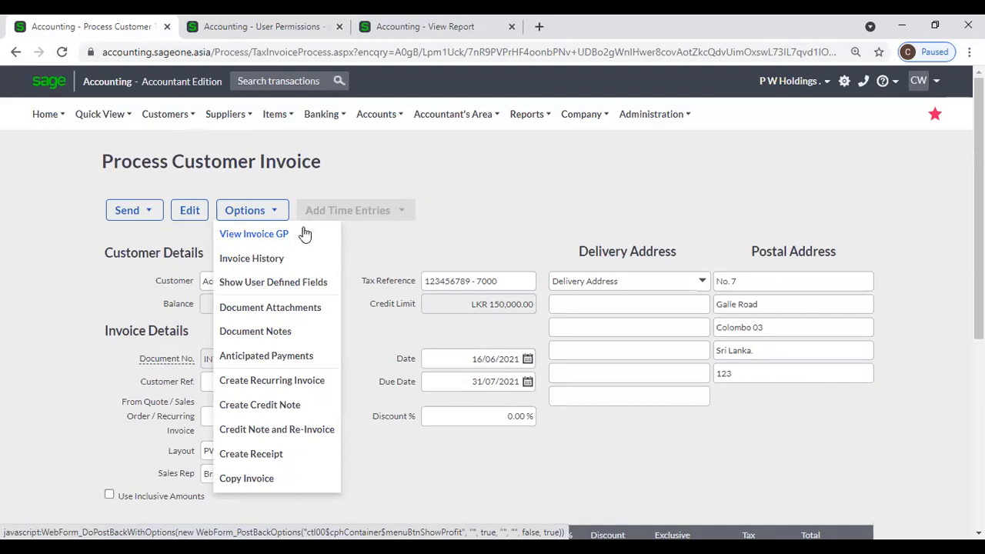
left_click(305, 234)
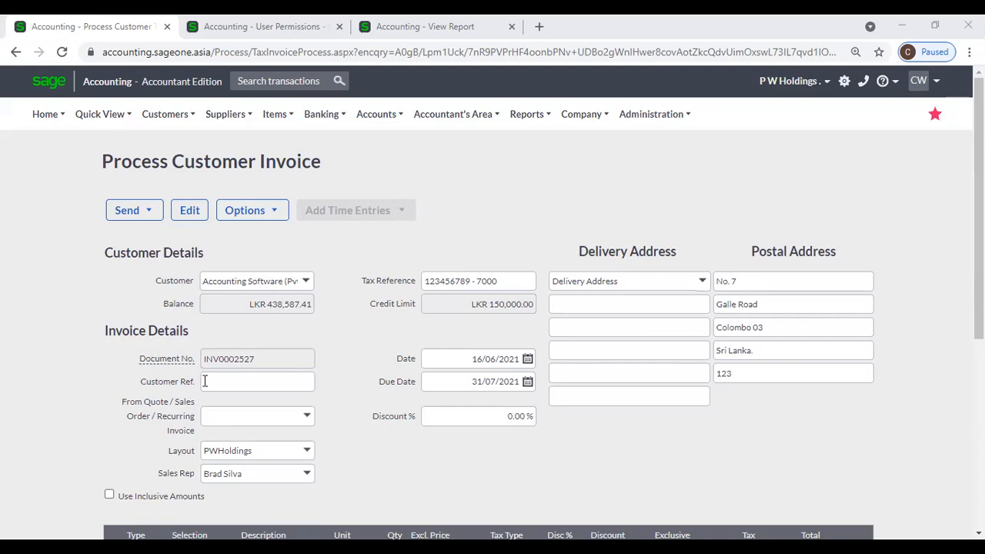
Close the User Permissions and View Report browser tabs, and review the Item Settings and price lists in the Company Settings.
left_click(339, 27)
left_click(339, 26)
mouse_move(576, 116)
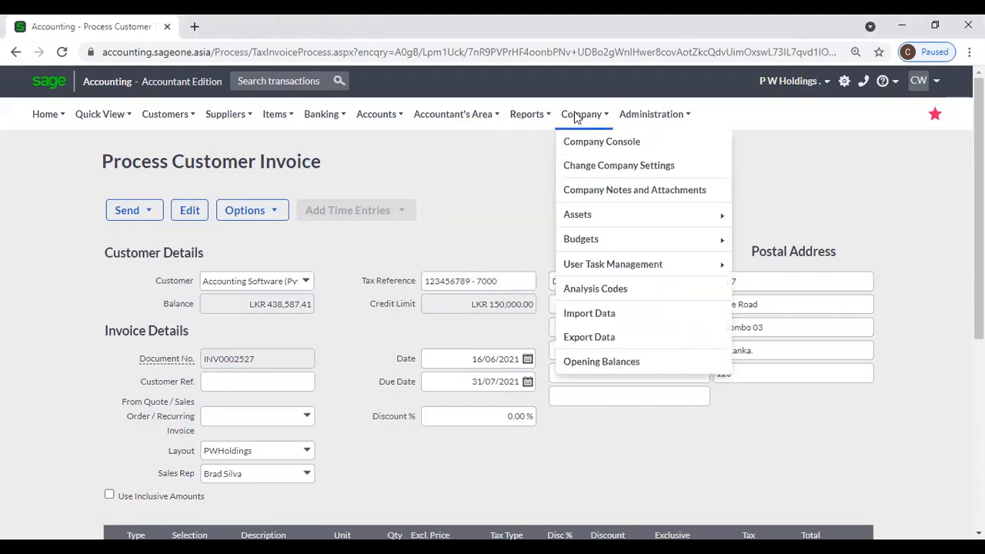
left_click(579, 176)
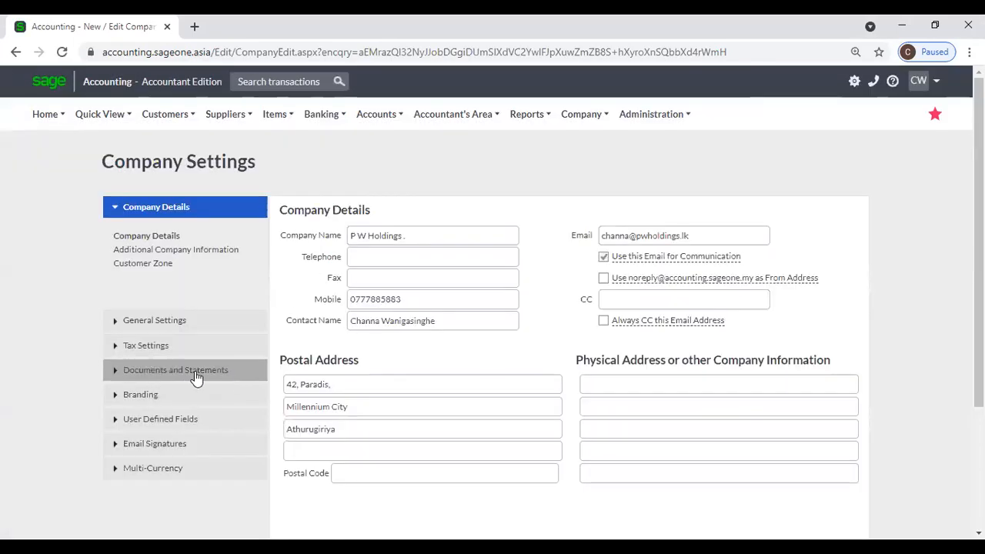
mouse_move(596, 121)
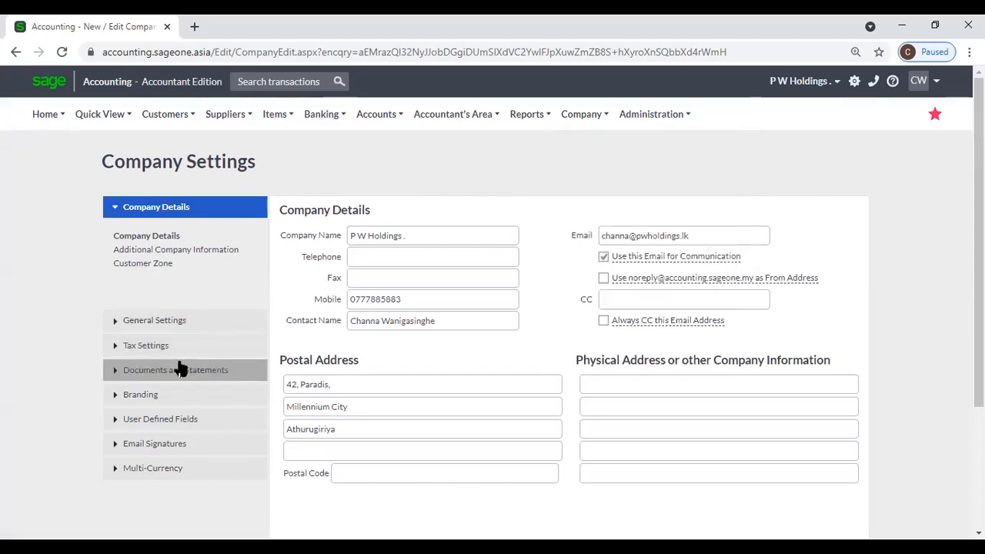
left_click(170, 322)
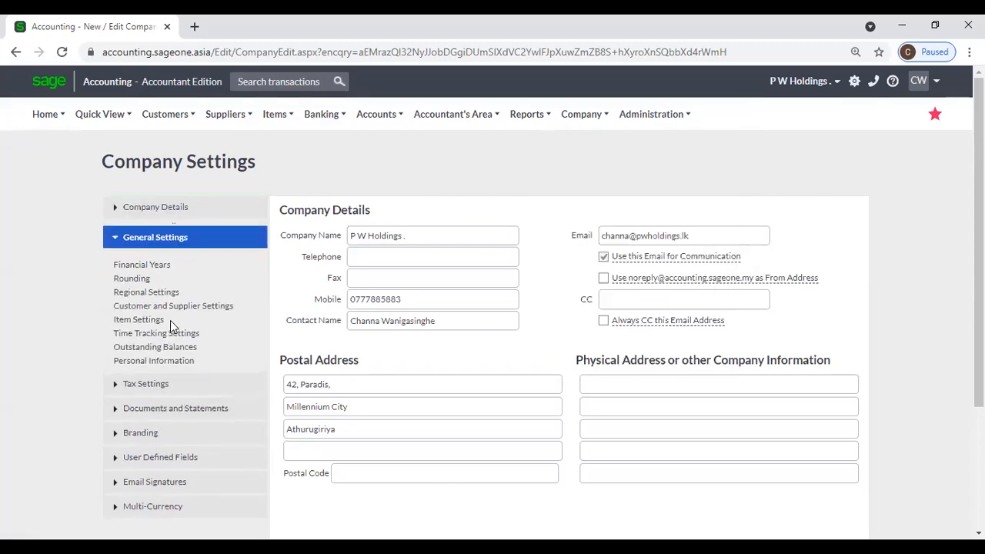
left_click(154, 318)
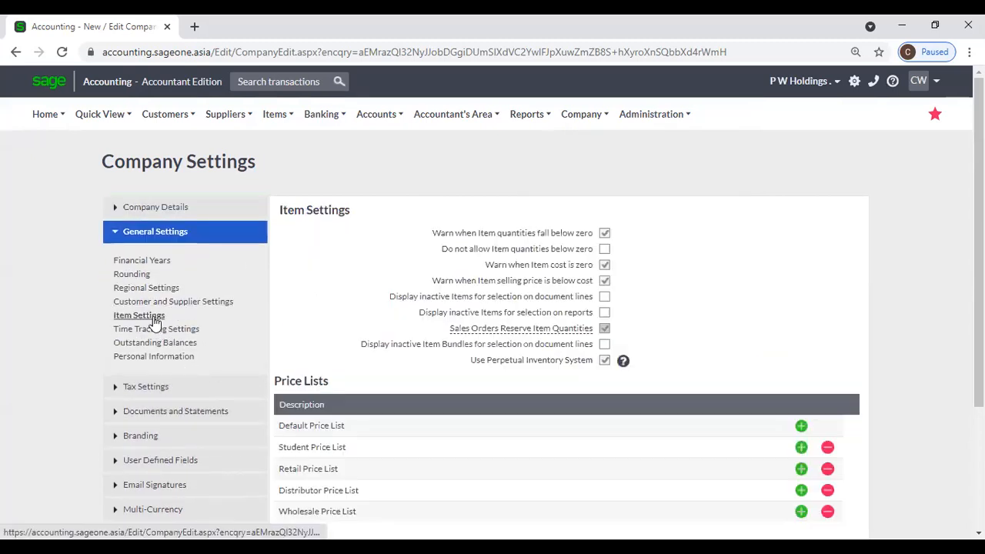
scroll(448, 451, "down", 1)
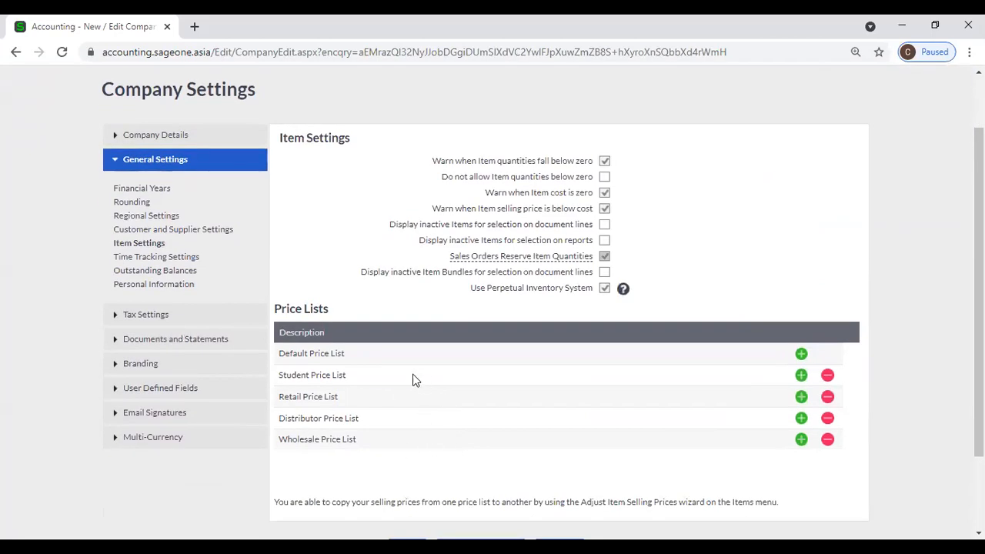
Duplicate the Company Settings browser tab and open the List of Items in the copy.
right_click(92, 26)
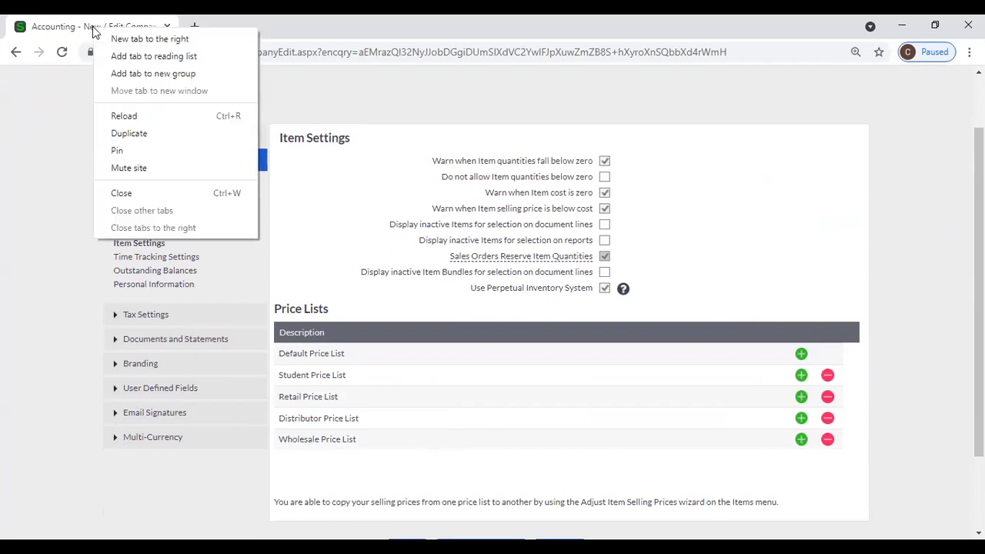
left_click(129, 132)
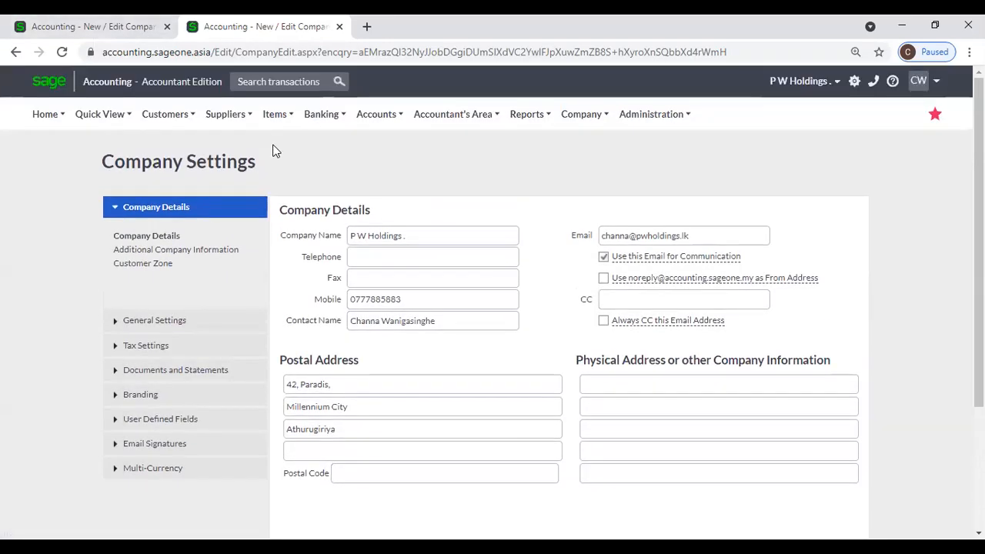
left_click(177, 124)
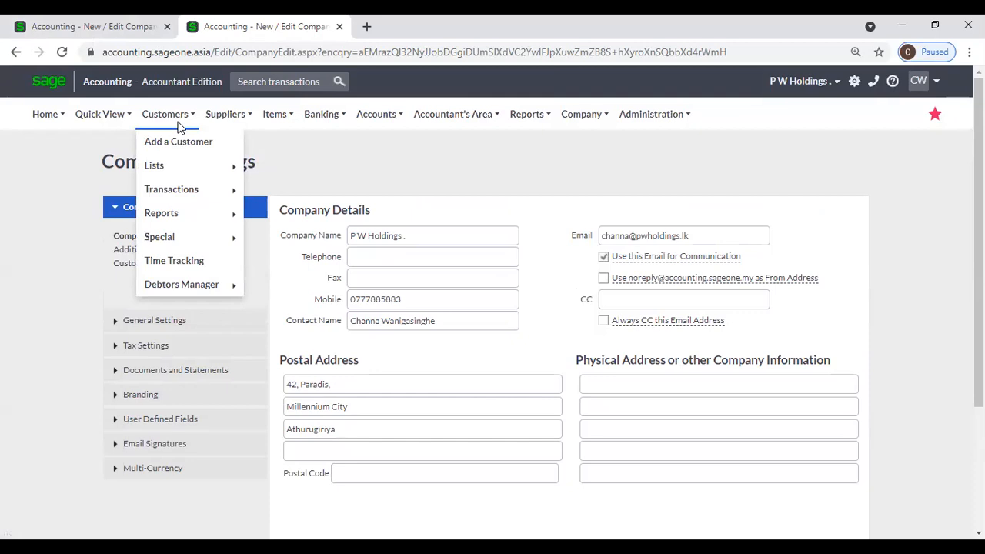
mouse_move(194, 195)
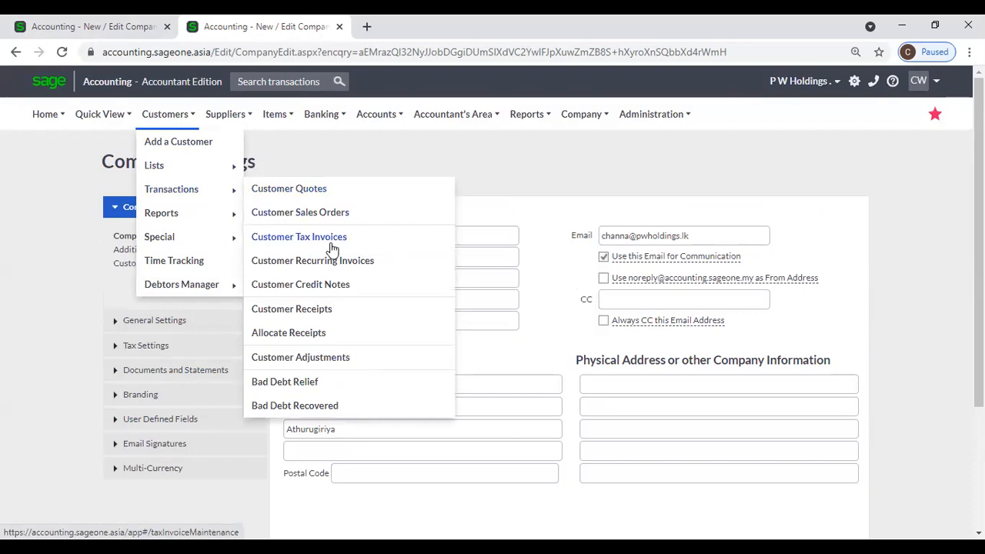
mouse_move(275, 114)
mouse_move(289, 169)
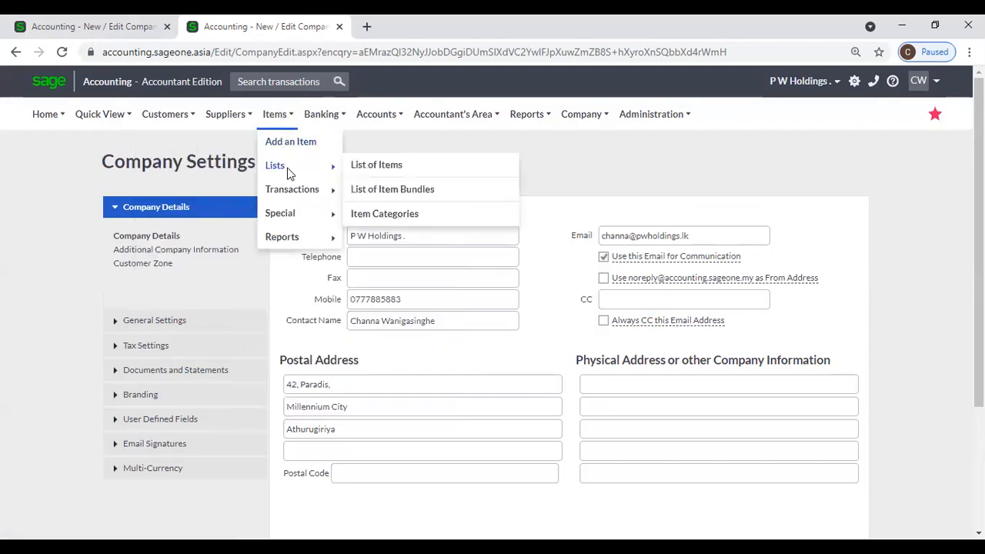
left_click(389, 171)
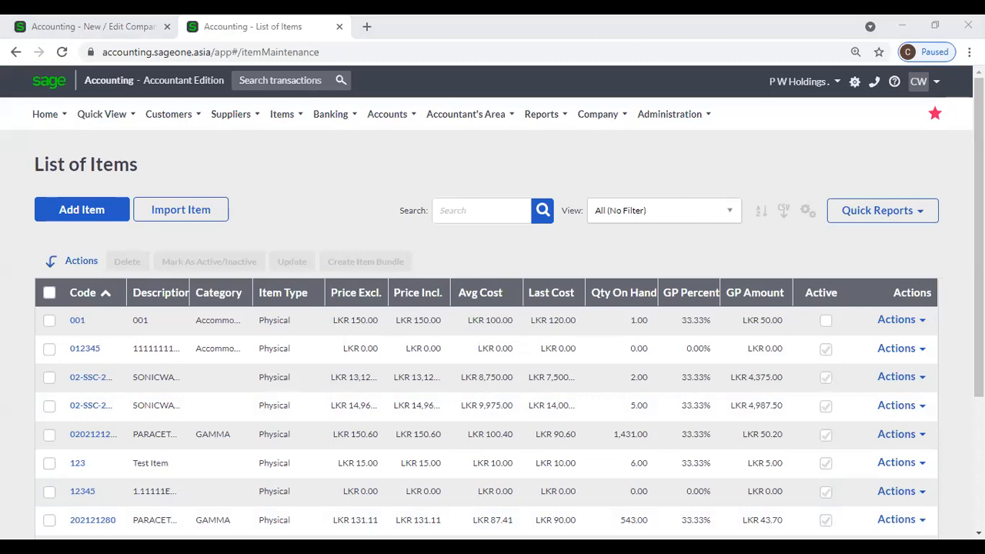
Start a new physical item with the code DL001 and the description Dell Laptop.
left_click(73, 210)
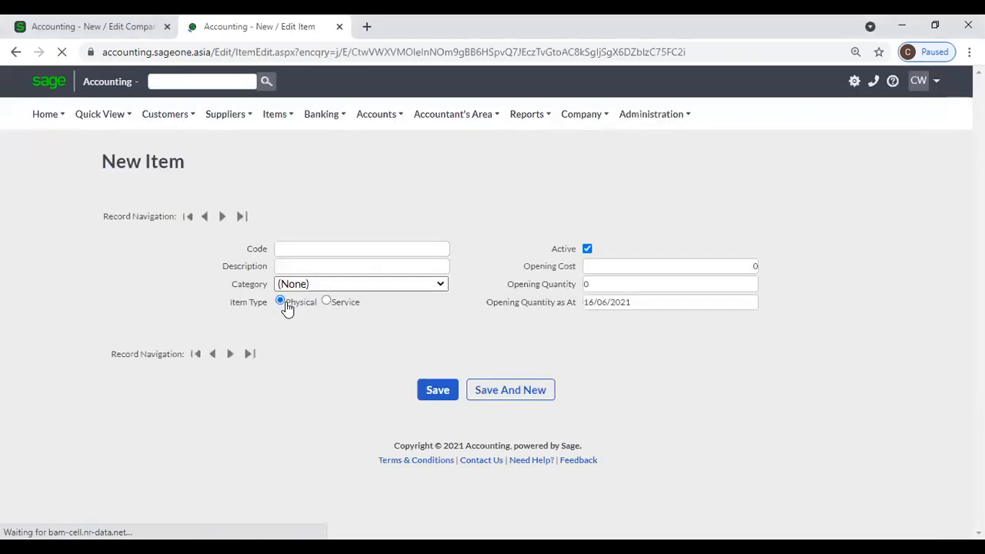
type("DL001")
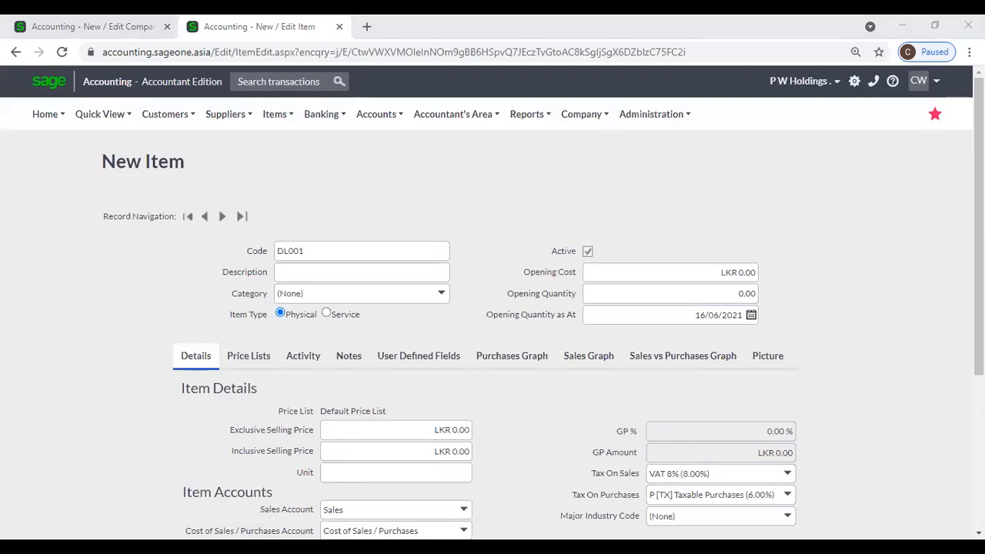
key("alt+Tab")
key("alt+Tab")
type("Dell Laptop")
scroll(588, 406, "down", 1)
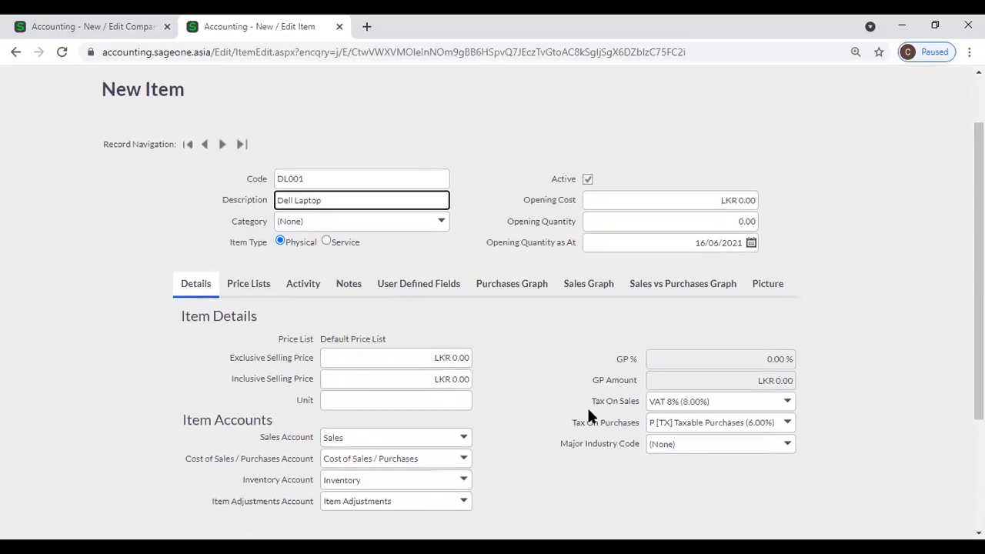
scroll(587, 405, "down", 1)
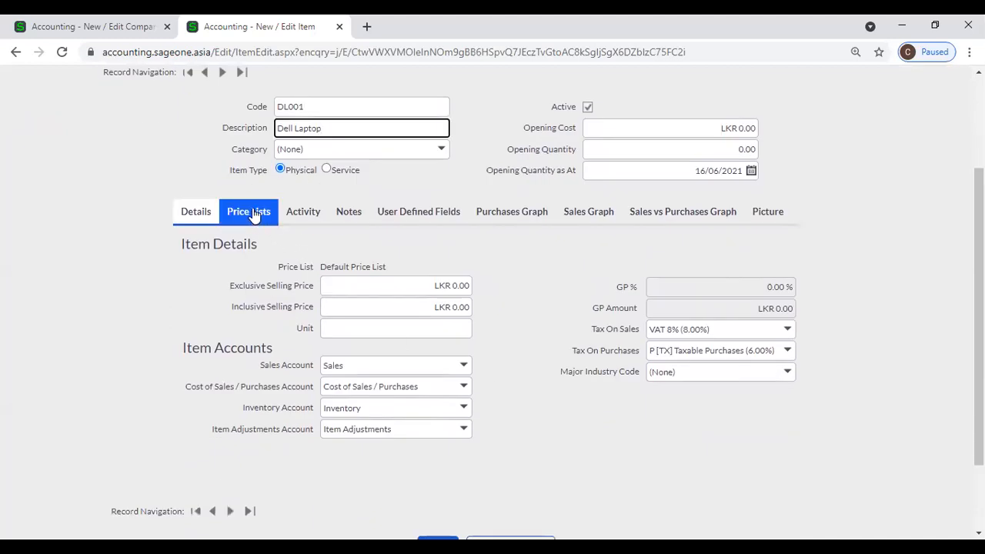
In the new item's price lists, set the exclusive selling price to 200000 for Retail and 175000 for Wholesale.
left_click(254, 215)
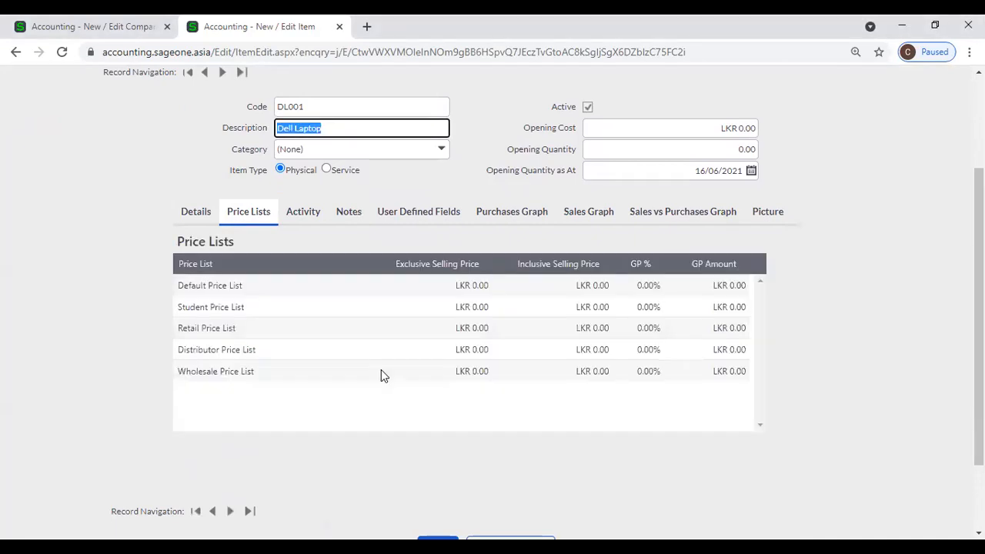
left_click(469, 330)
type("200000")
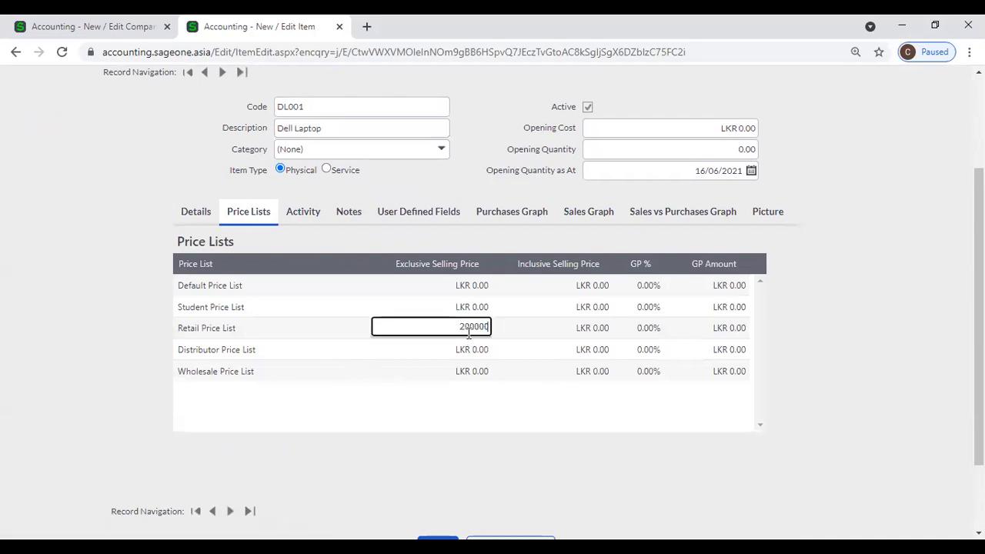
key("Tab")
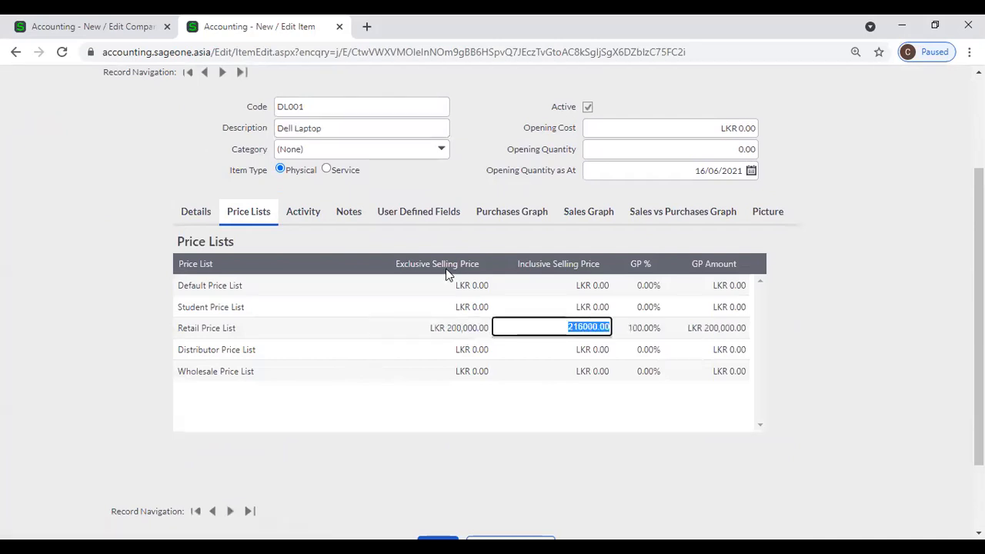
left_click(459, 371)
type("175000")
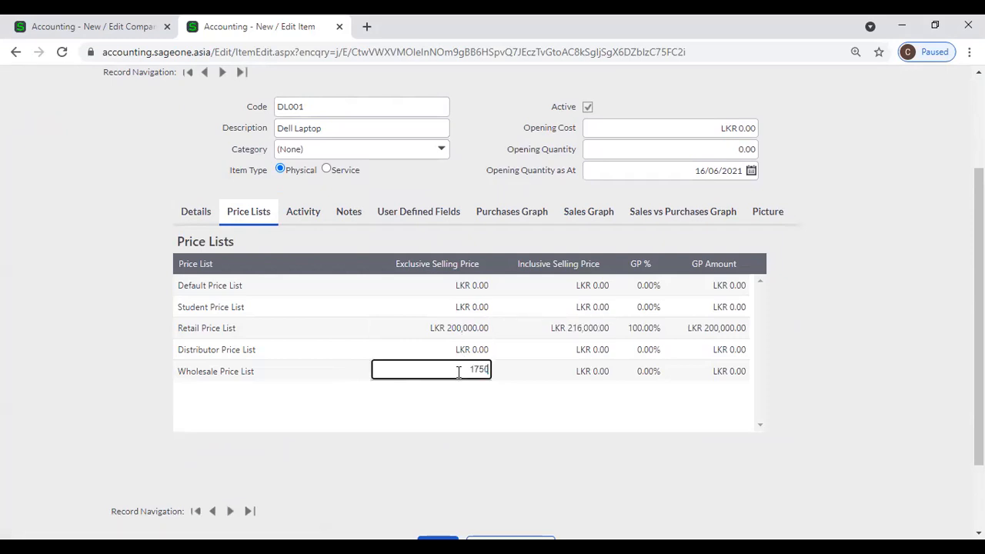
key("Tab")
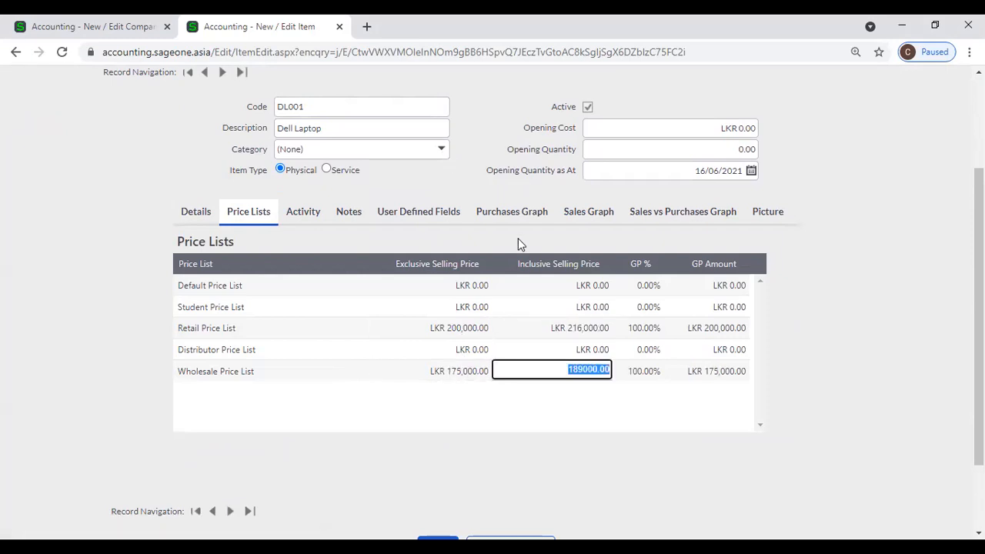
Set both Tax On Sales and Tax On Purchases to No Tax in the item details and save the item.
scroll(590, 396, "down", 1)
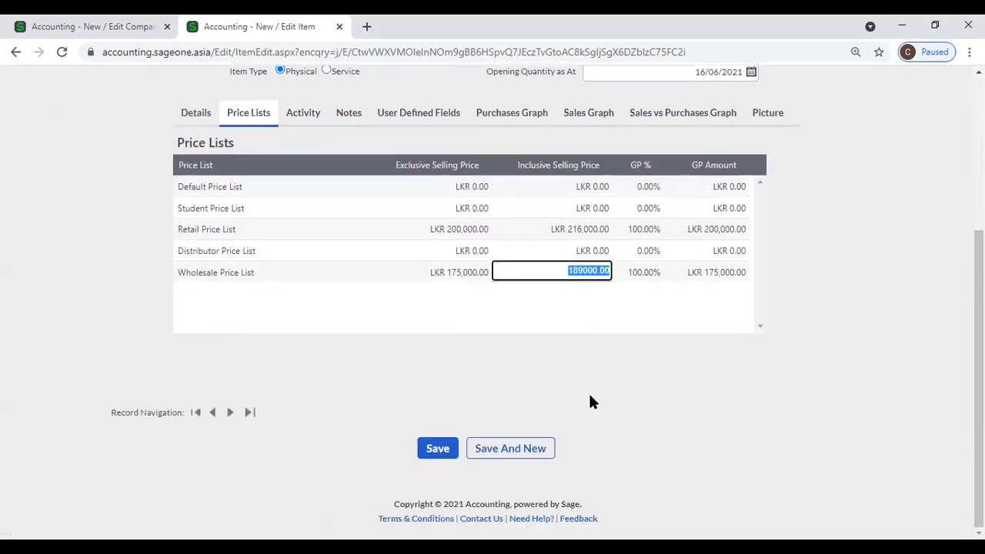
left_click(197, 116)
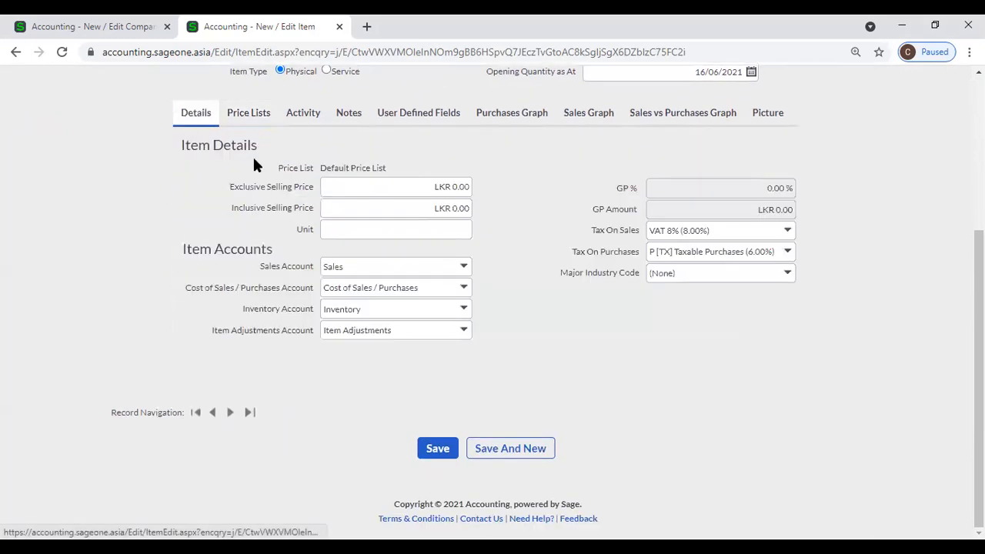
left_click(783, 236)
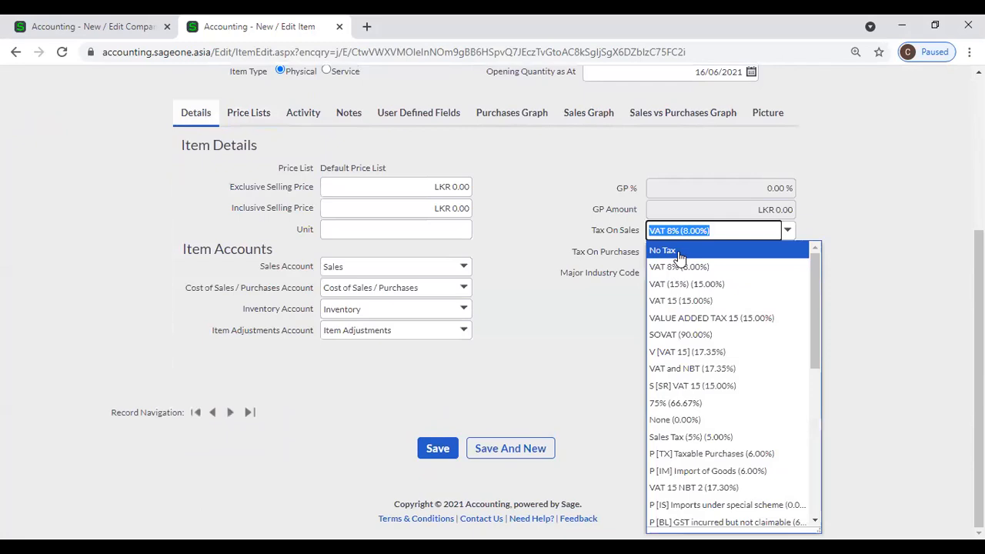
left_click(805, 251)
left_click(788, 251)
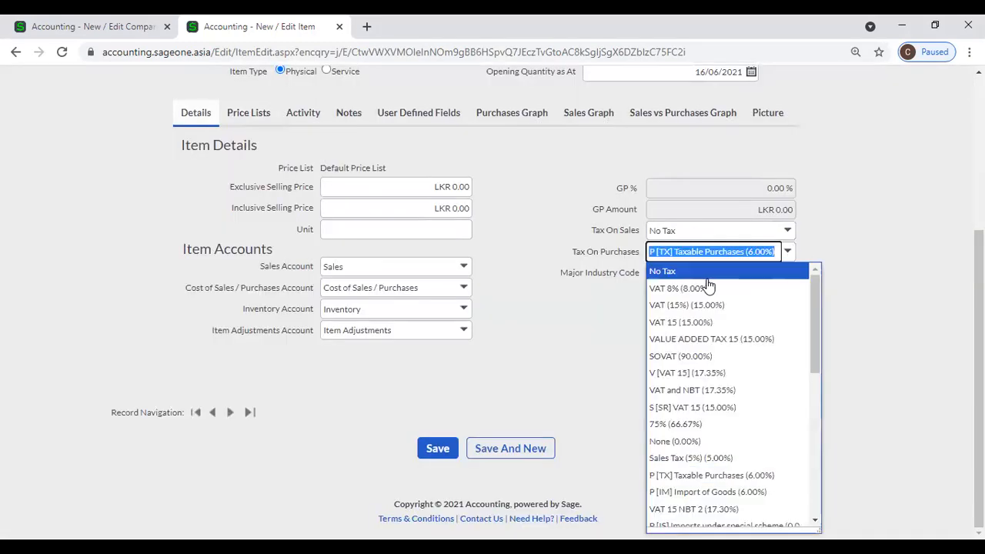
left_click(683, 277)
left_click(437, 448)
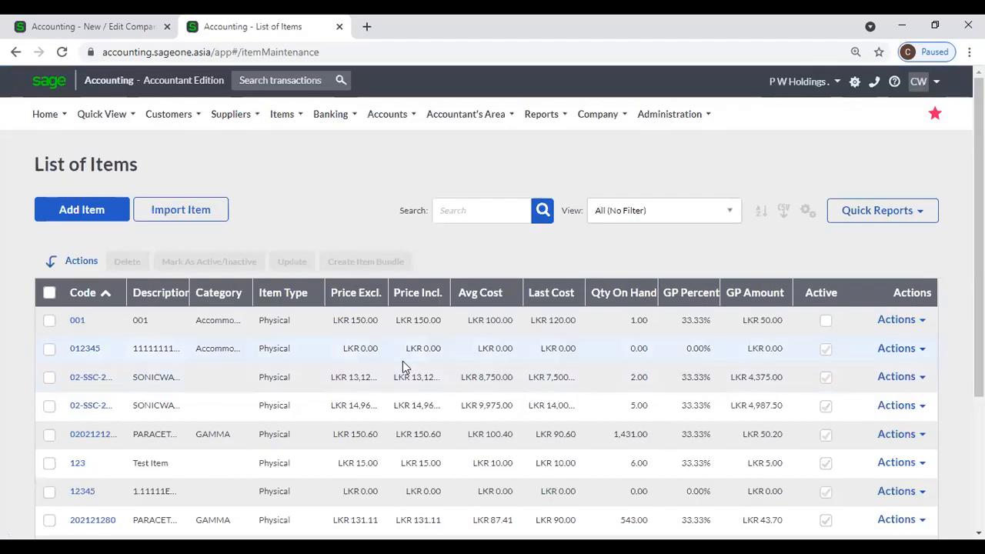
Search the List of Items for DL and open the Dell Laptop item.
left_click(467, 210)
type("DL")
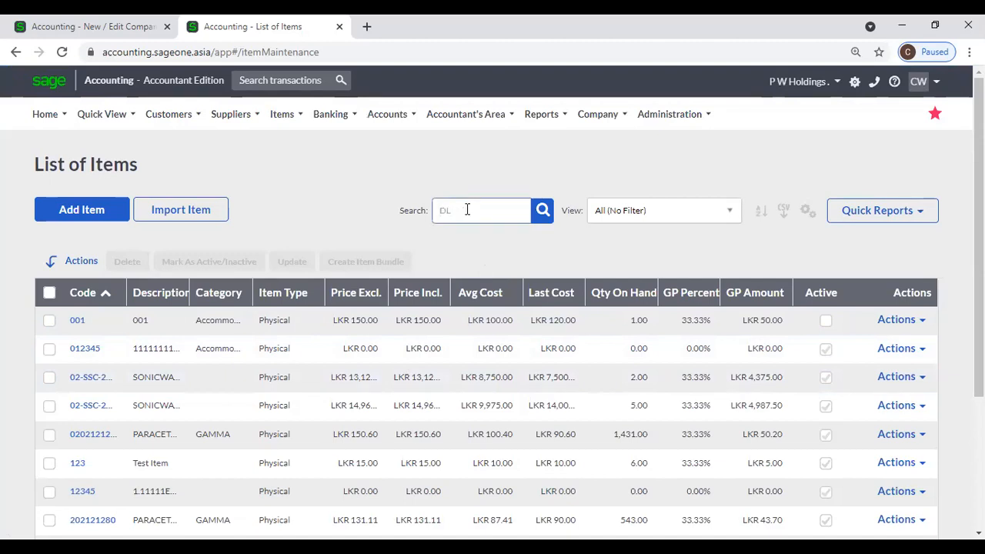
key("Return")
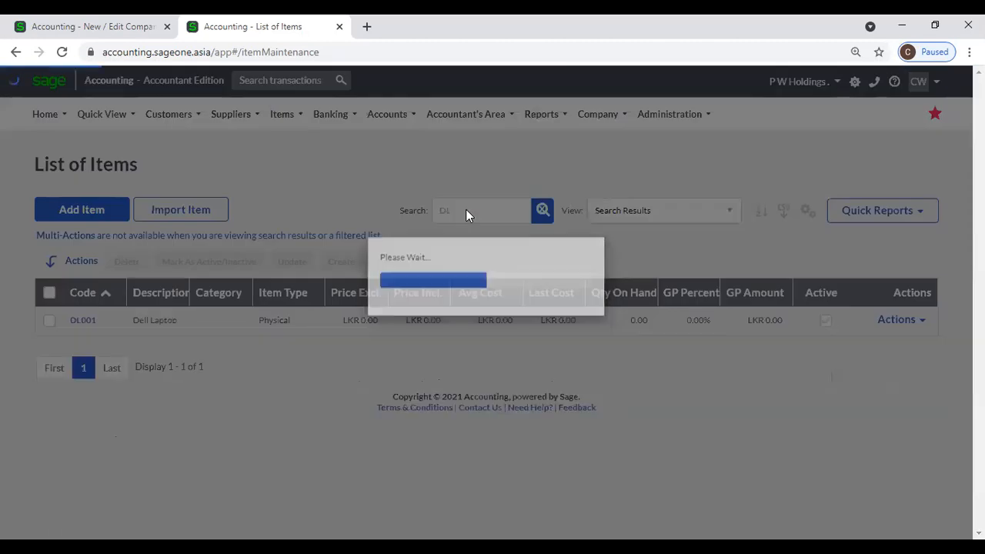
mouse_move(402, 115)
mouse_move(408, 166)
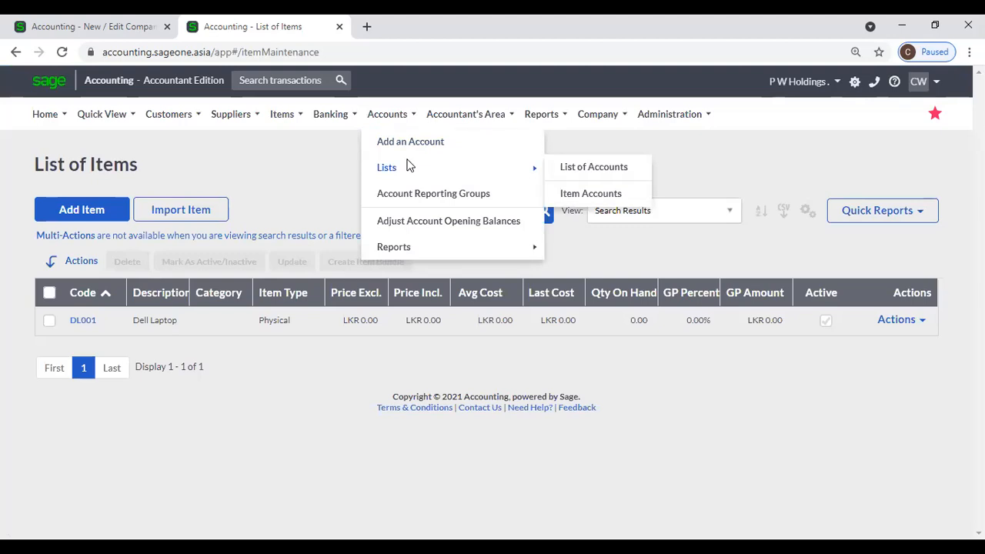
left_click(82, 320)
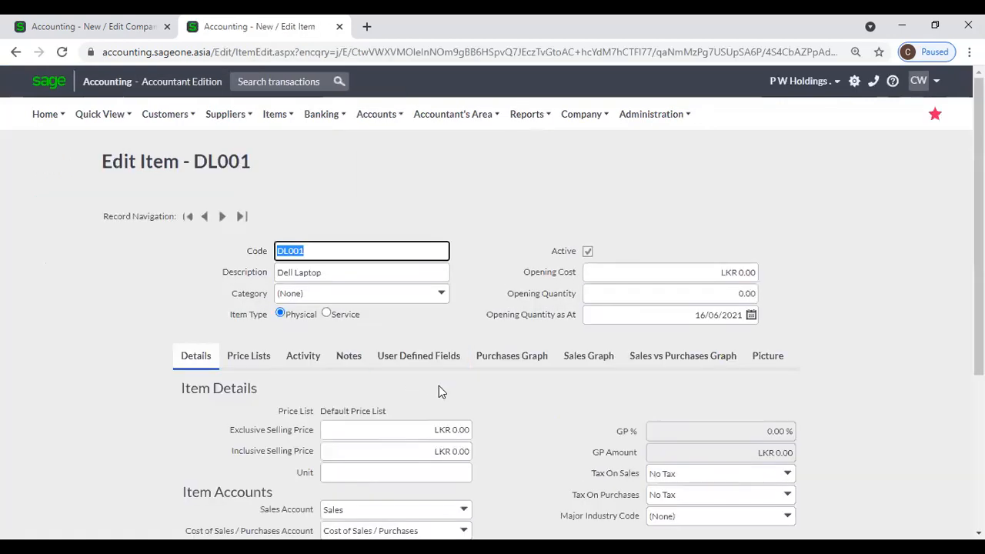
Review the Dell Laptop's prices per price list and return to the List of Items.
left_click(254, 356)
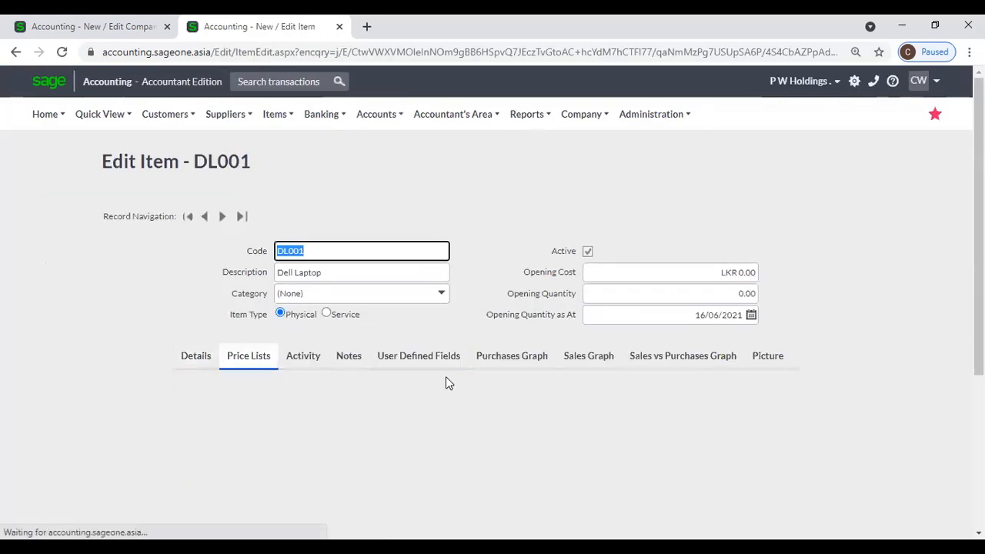
scroll(500, 387, "down", 2)
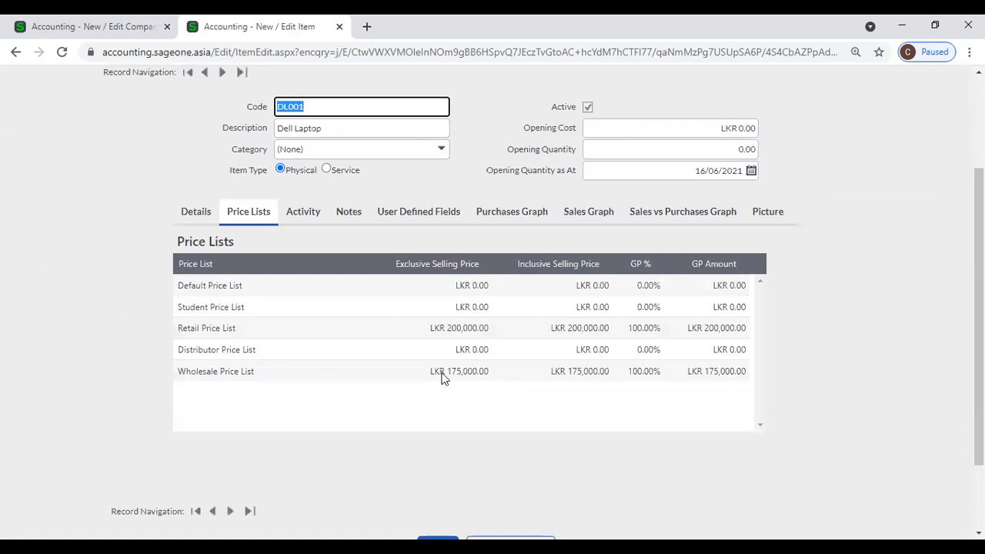
scroll(443, 377, "up", 2)
left_click(15, 52)
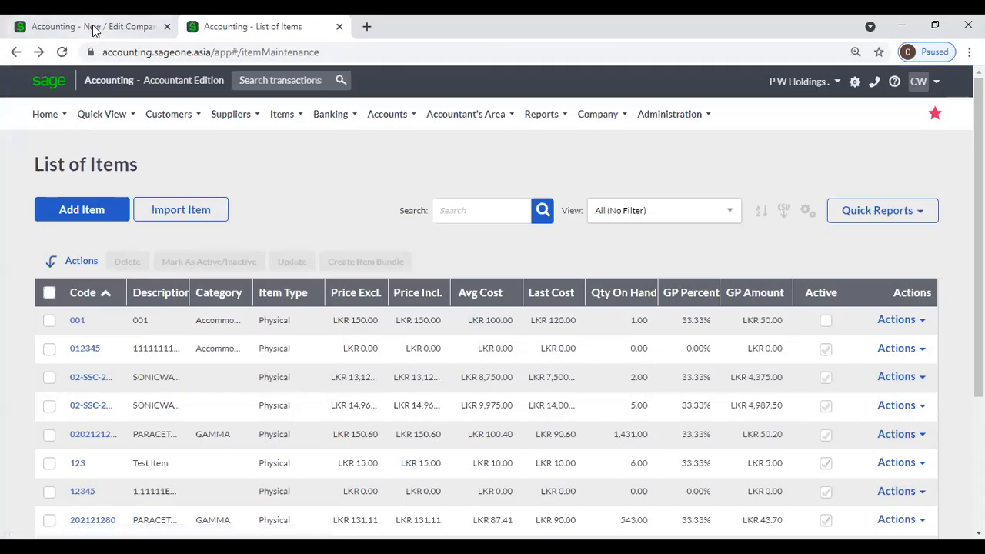
Switch back to the Company Settings browser tab and look over the item settings and price lists.
left_click(92, 29)
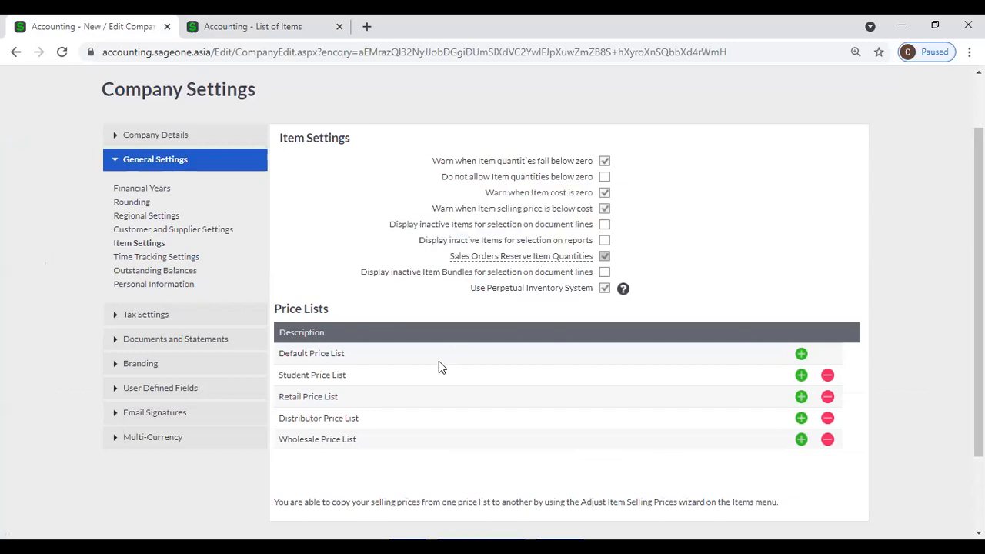
scroll(703, 112, "up", 1)
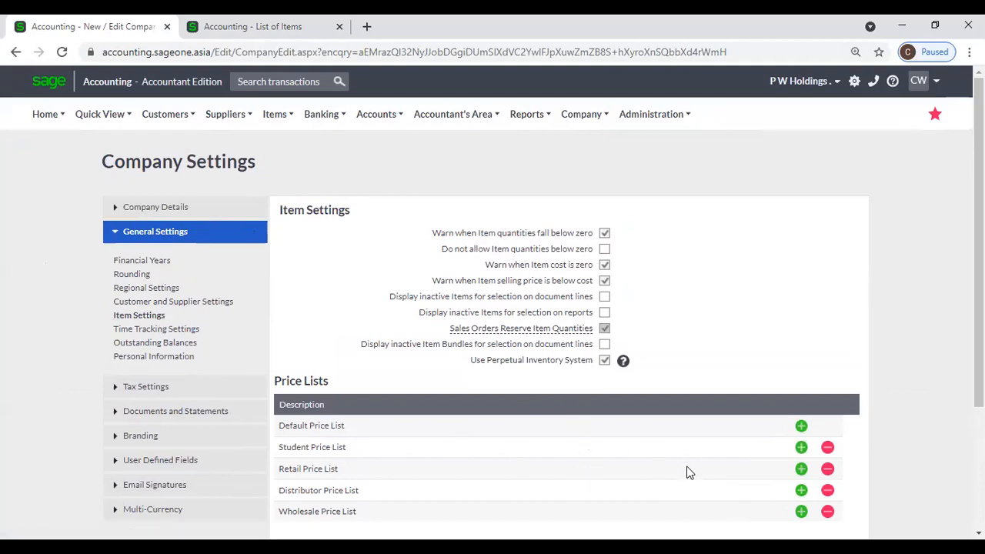
scroll(542, 455, "down", 1)
scroll(543, 455, "down", 3)
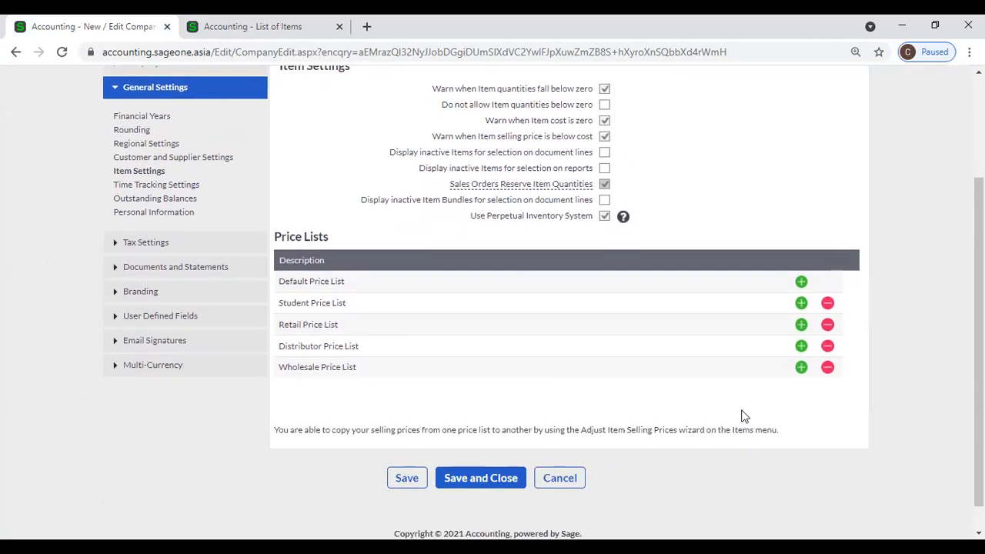
Add a price list below the Wholesale Price List and remove it, and briefly open the Default Price List's description for editing.
left_click(801, 367)
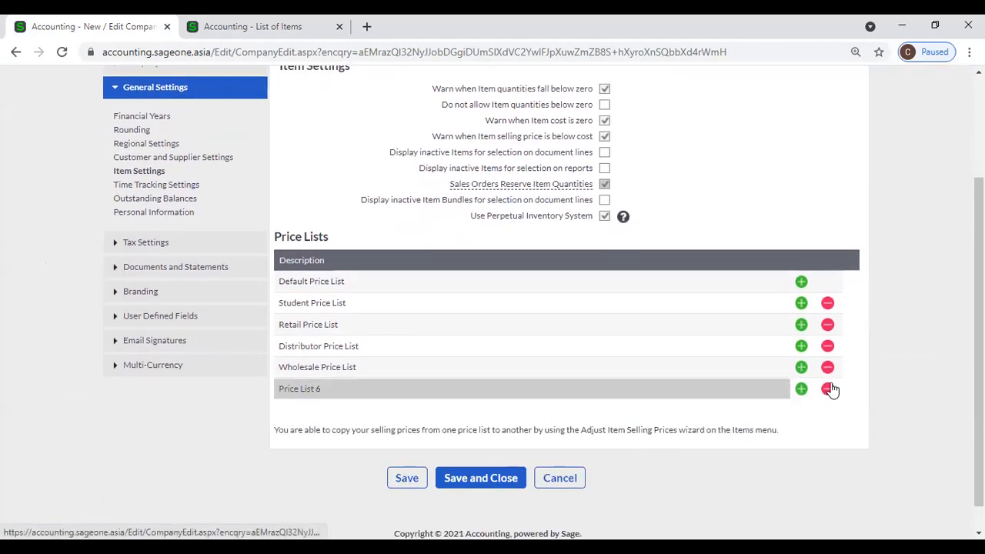
left_click(828, 388)
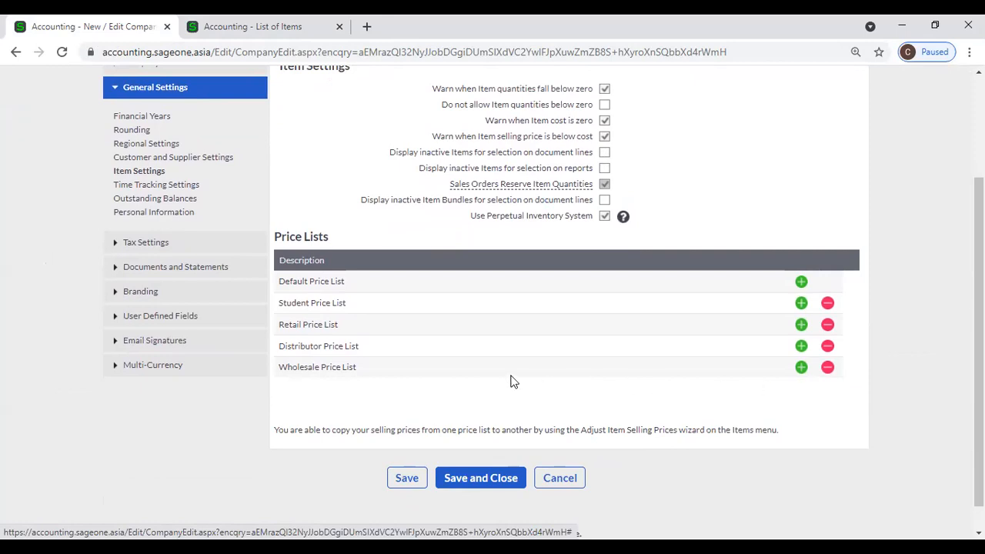
left_click(301, 283)
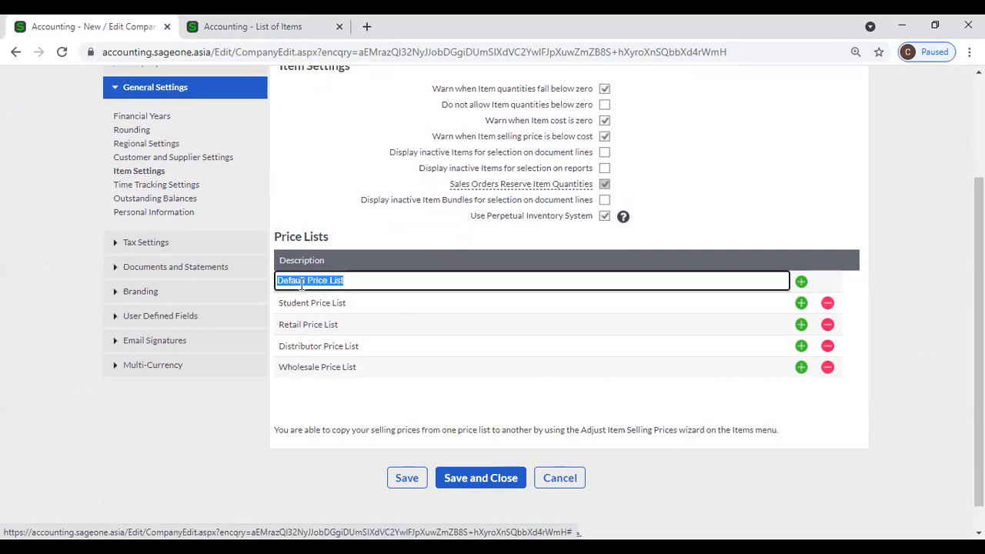
left_click(358, 303)
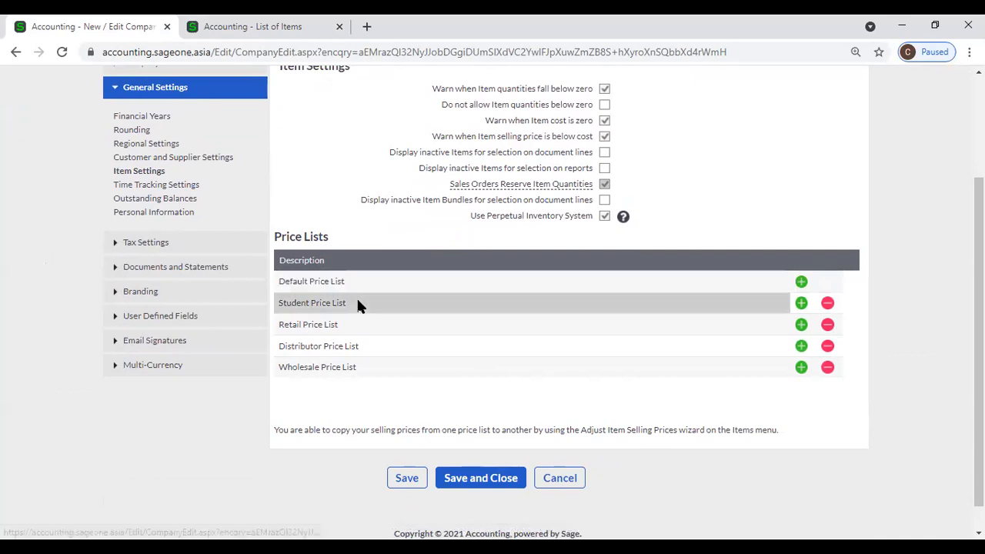
left_click(951, 262)
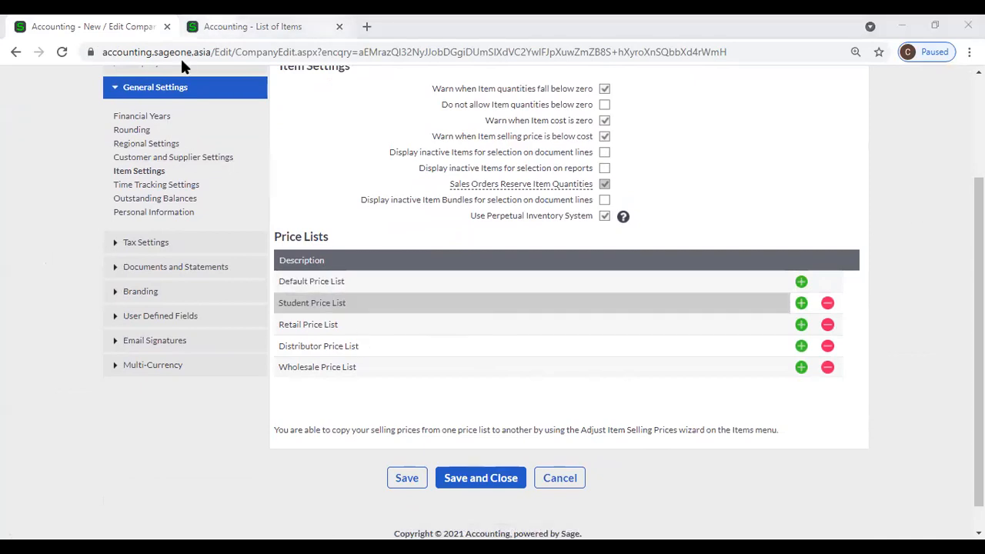
Switch to the List of Items browser tab, search the items for DL and open the Dell Laptop item.
left_click(247, 26)
mouse_move(274, 124)
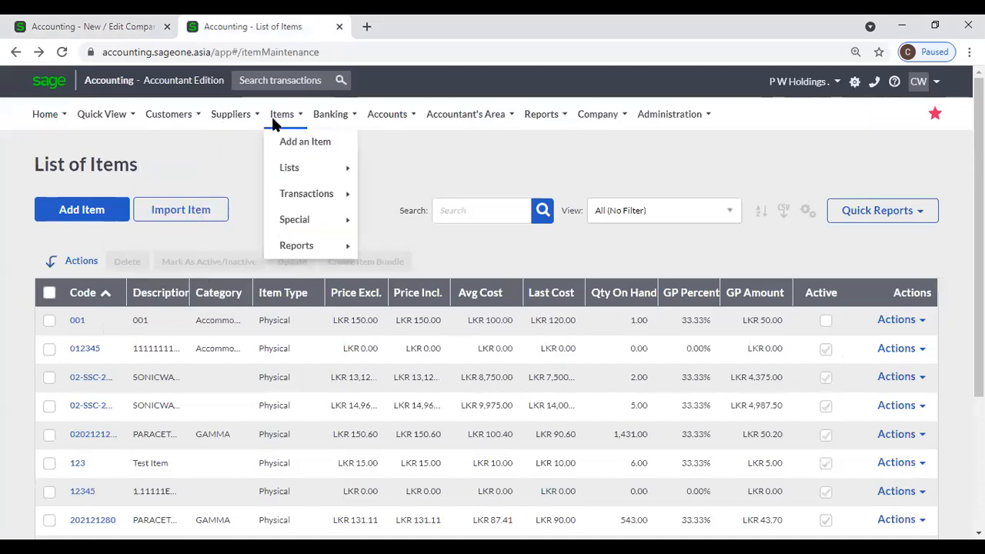
left_click(472, 209)
type("DL")
key("Return")
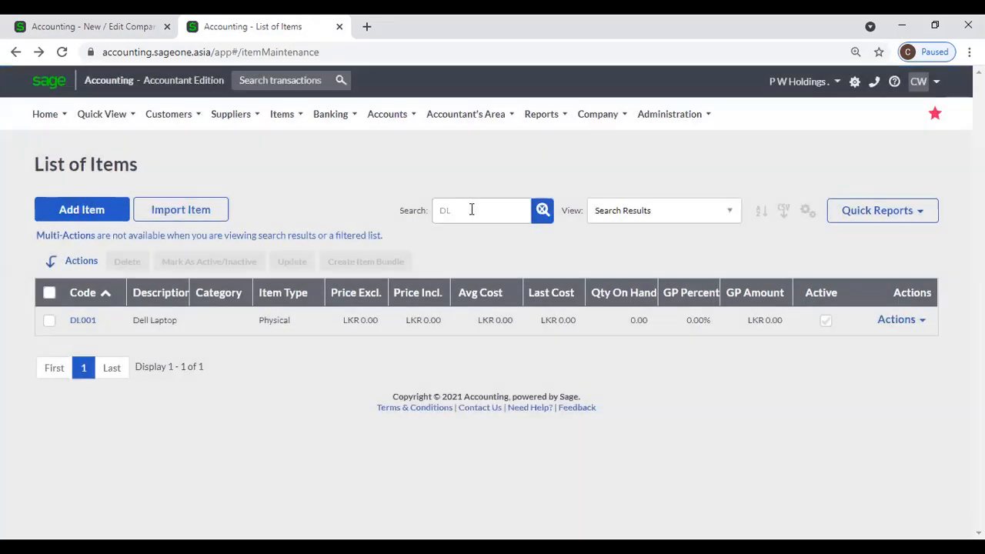
left_click(85, 321)
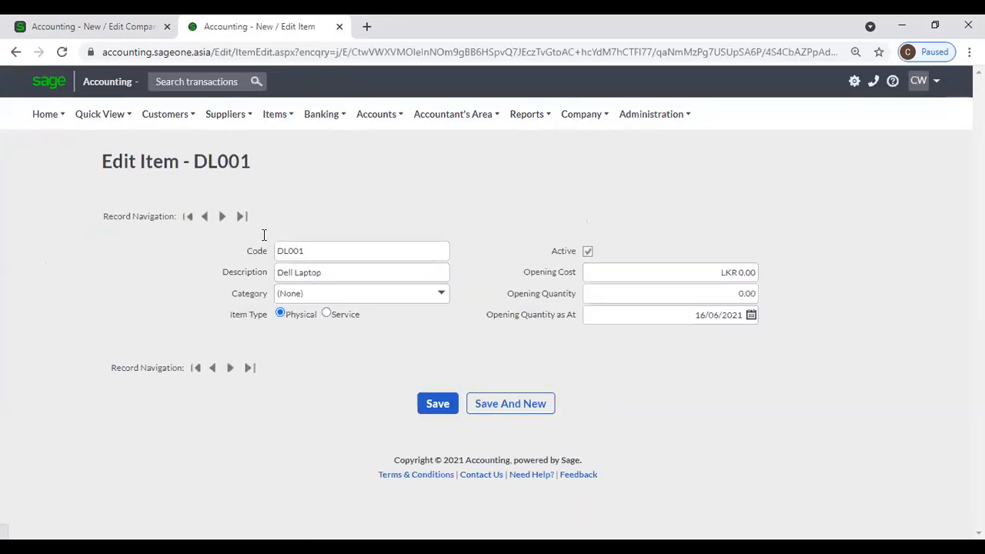
Show the Dell Laptop's price lists and check its exclusive selling prices for the Retail and Wholesale price lists.
scroll(500, 328, "down", 1)
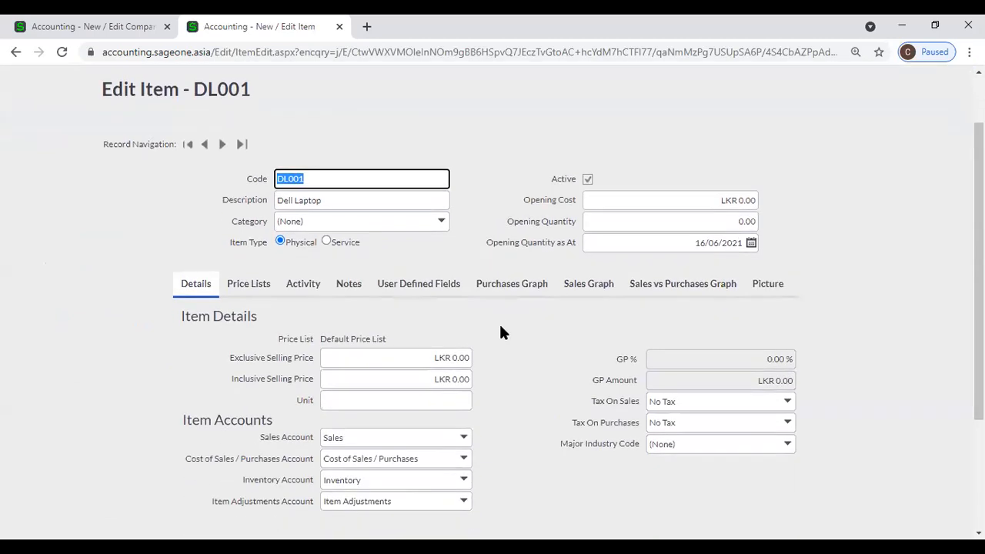
scroll(500, 331, "down", 1)
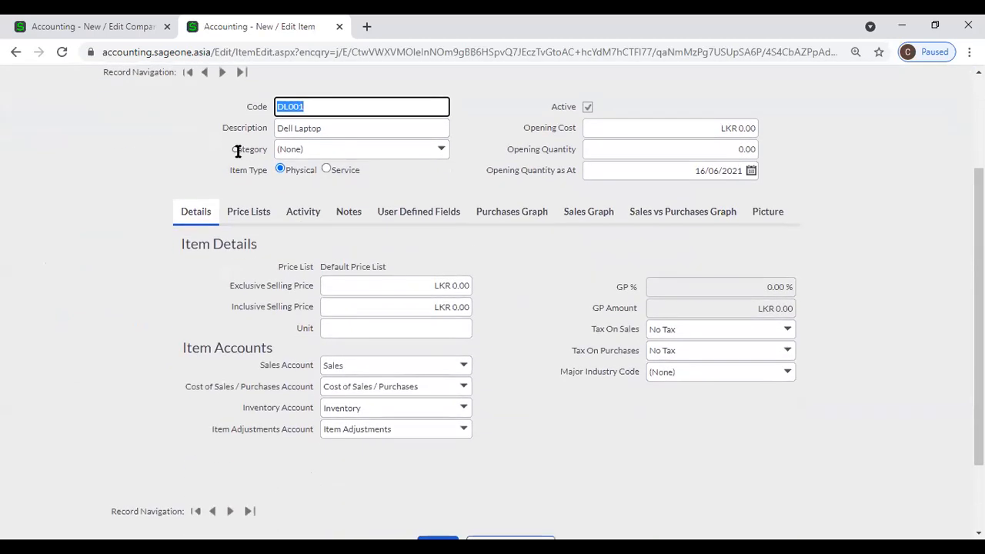
left_click(250, 219)
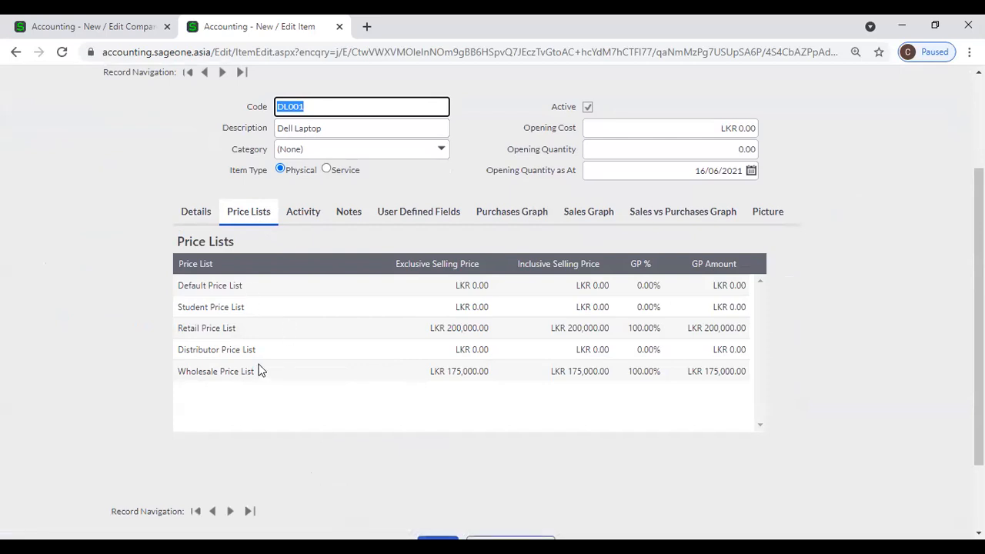
left_click(450, 329)
left_click(458, 371)
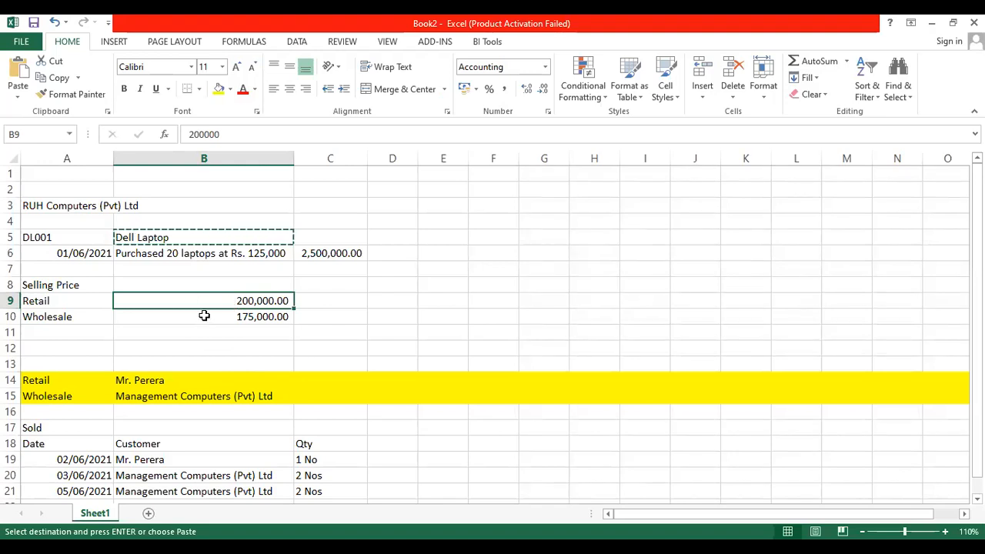
Compare the wholesale price in the Excel sheet with the Dell Laptop's Retail and Wholesale prices in the browser, and save the item.
left_click(202, 316)
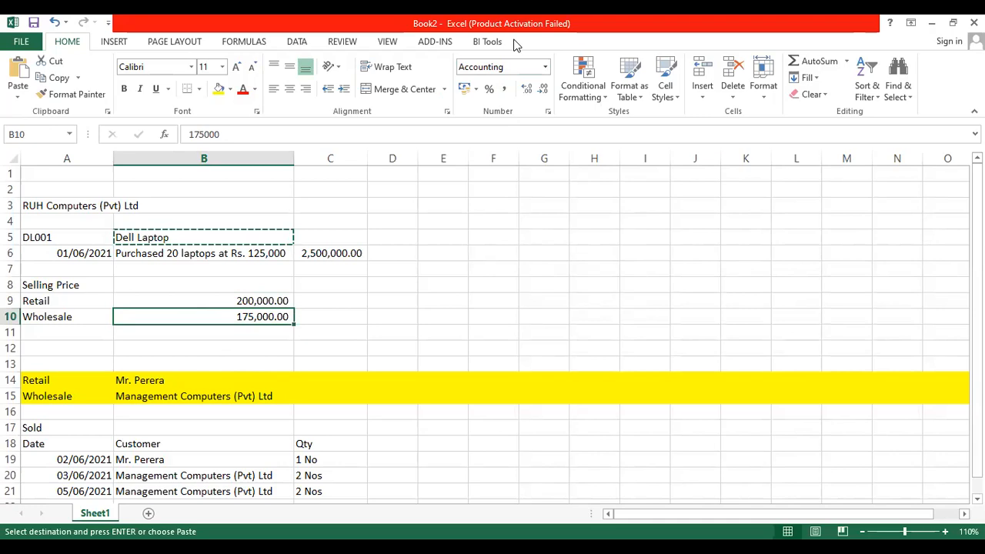
key("alt+Tab")
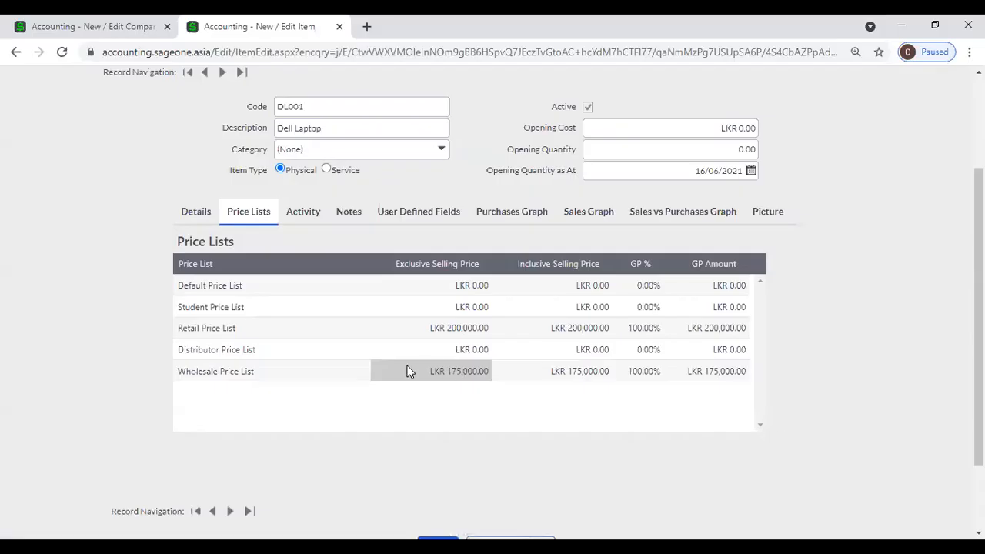
left_click(460, 328)
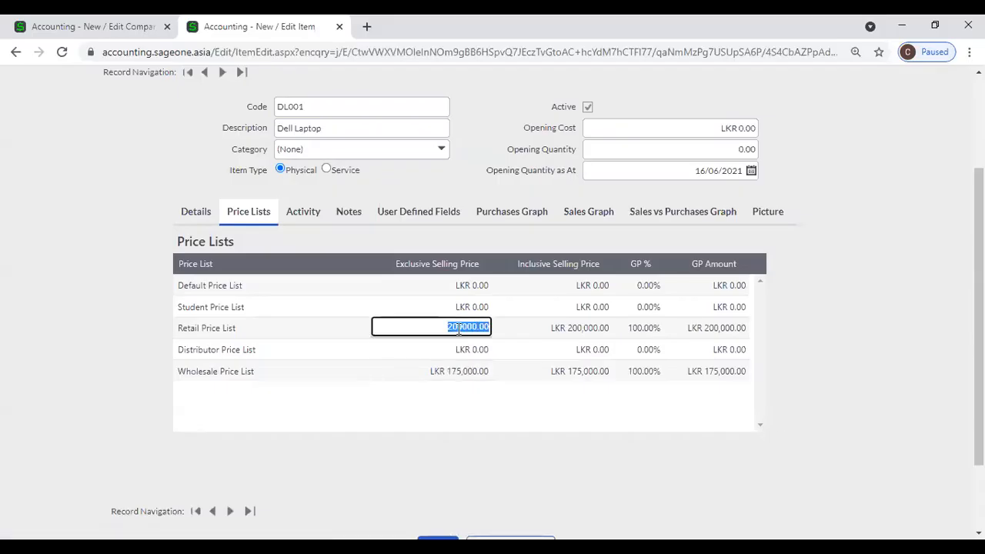
left_click(447, 371)
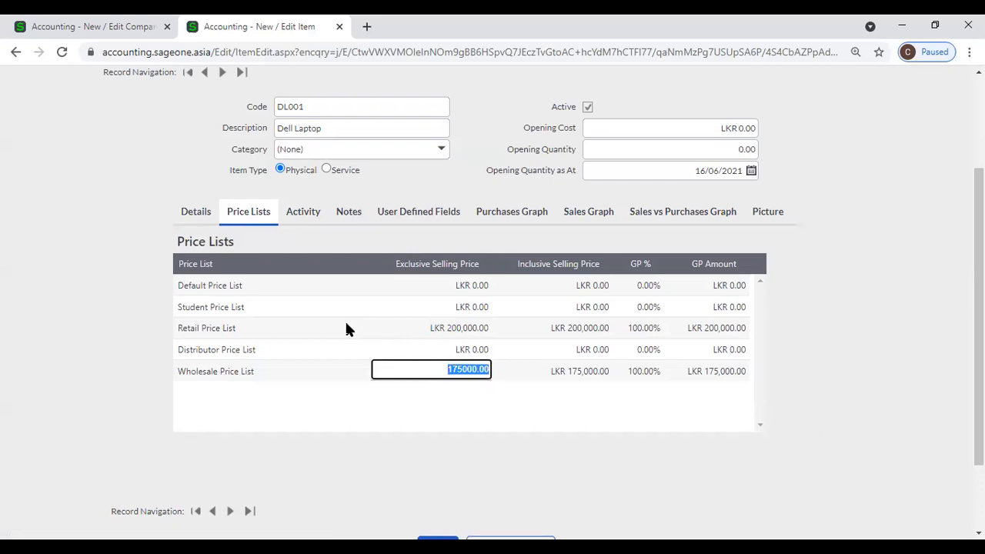
scroll(369, 369, "down", 2)
left_click(428, 447)
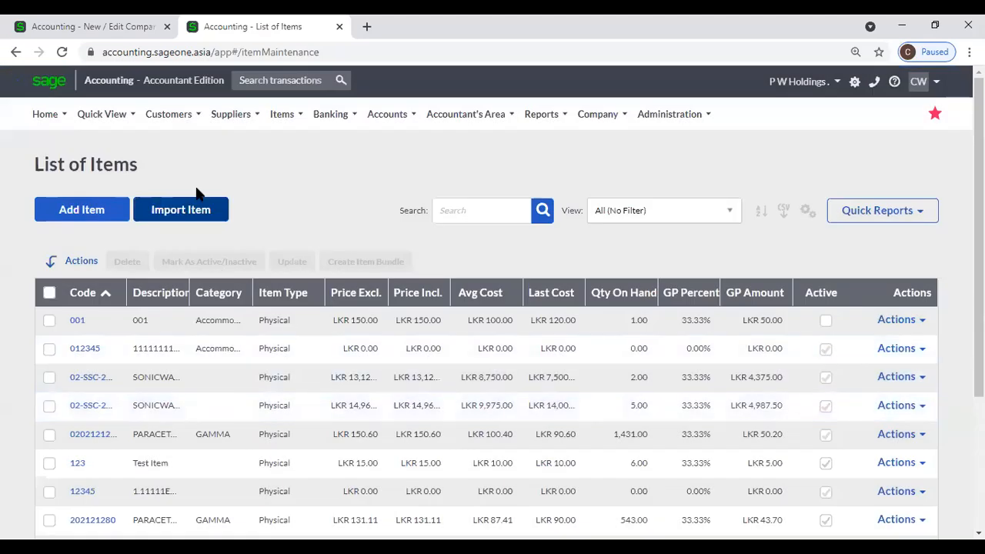
Start a new customer record and enter the retail customer's name from the spreadsheet.
mouse_move(180, 127)
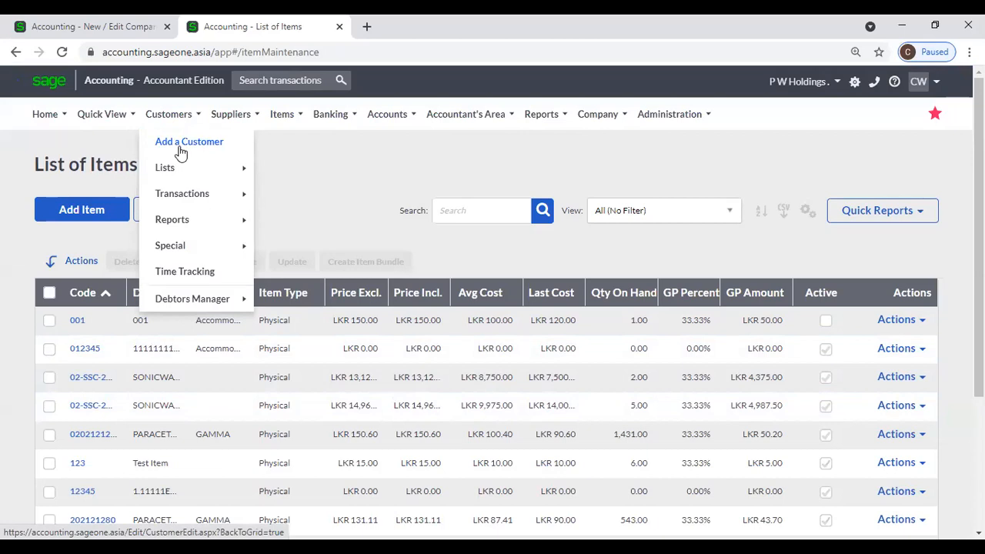
left_click(180, 148)
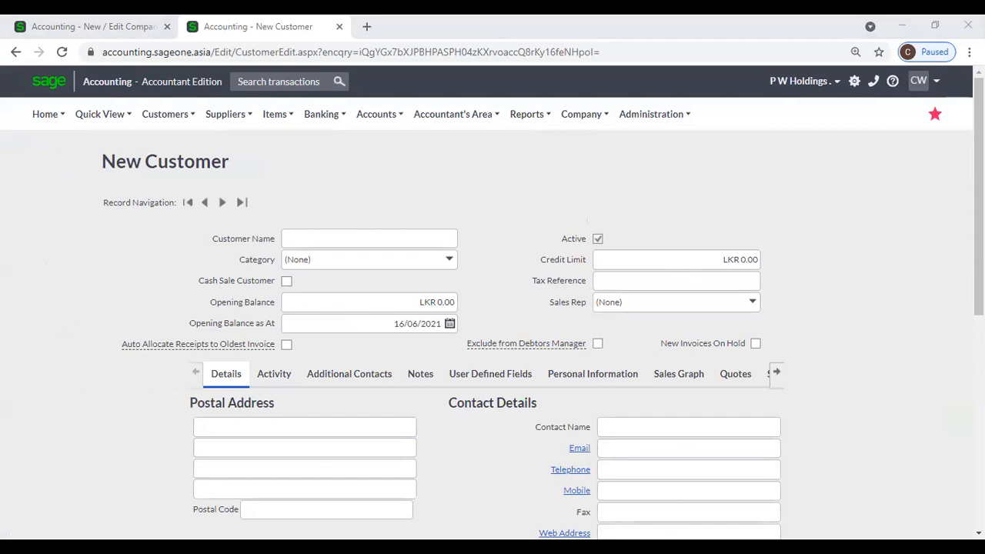
key("alt+Tab")
type("Mr. Perera")
Set the new retail customer's Default Price List to Retail Price List.
scroll(493, 244, "down", 3)
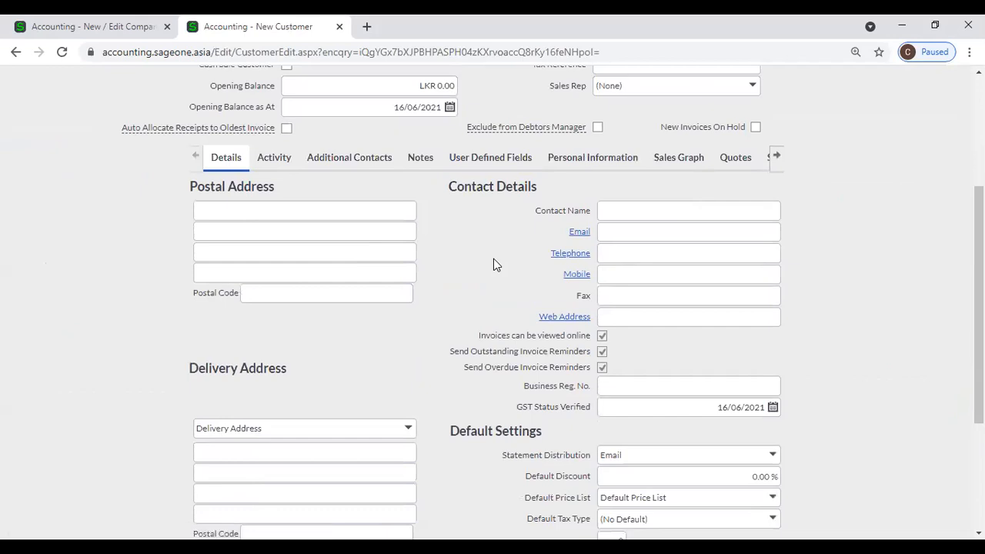
scroll(493, 259, "down", 1)
scroll(788, 437, "down", 2)
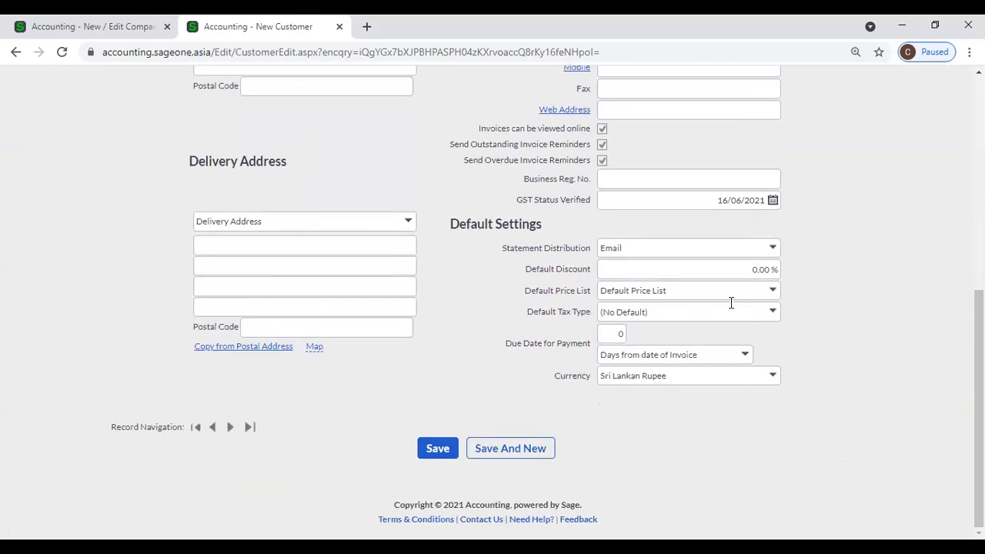
left_click(772, 293)
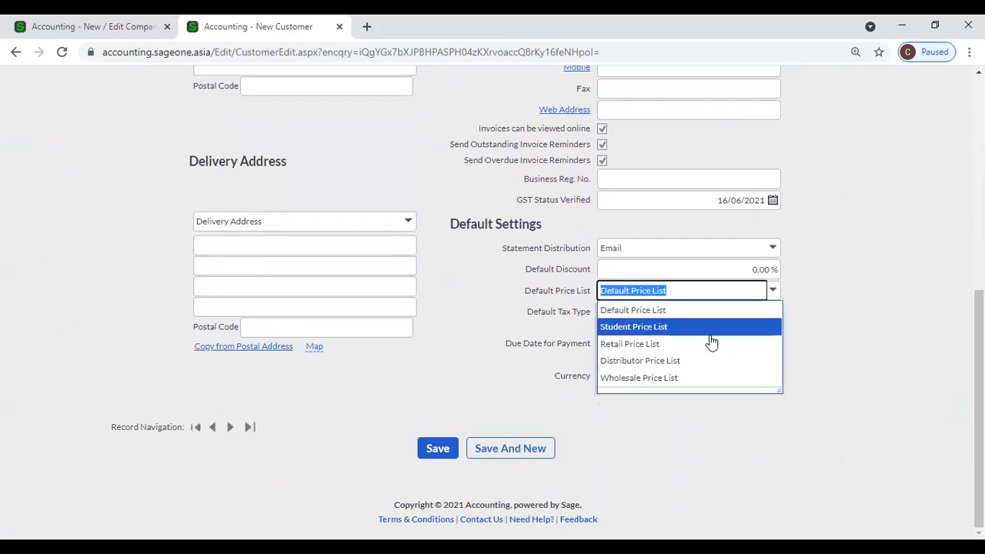
left_click(711, 344)
left_click(667, 422)
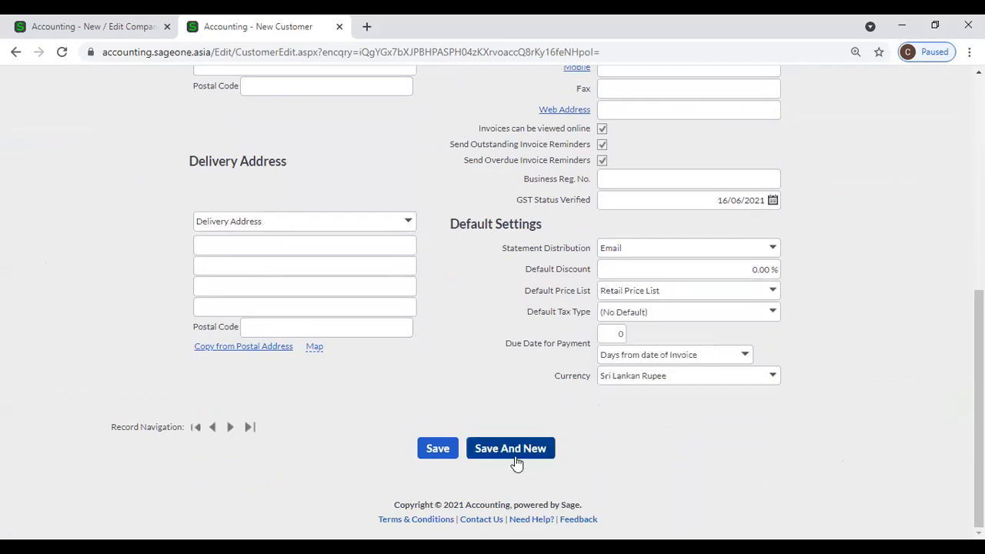
Set the retail customer's Statement Distribution to Print and save the record without updating the contact details.
scroll(642, 371, "up", 2)
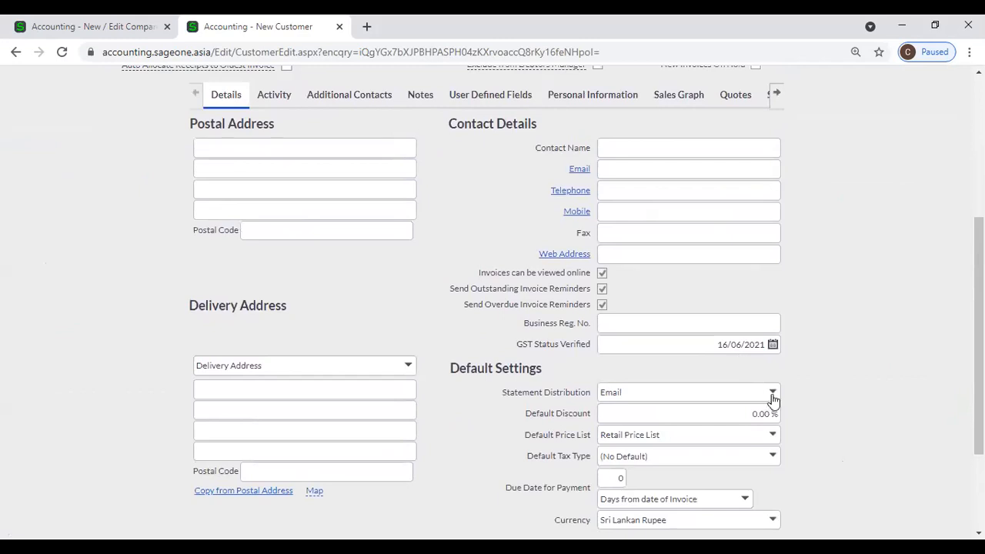
left_click(773, 394)
left_click(644, 429)
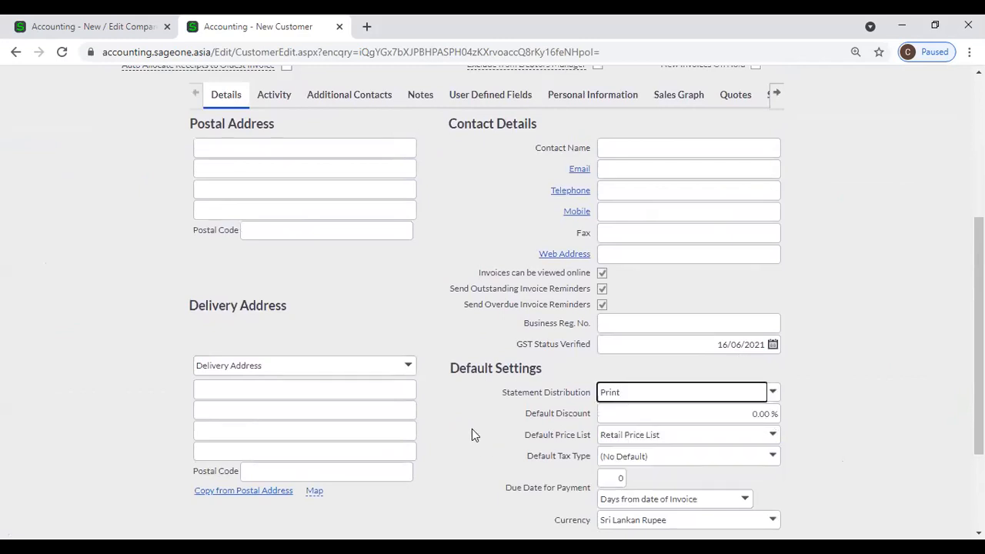
scroll(472, 435, "down", 2)
left_click(436, 448)
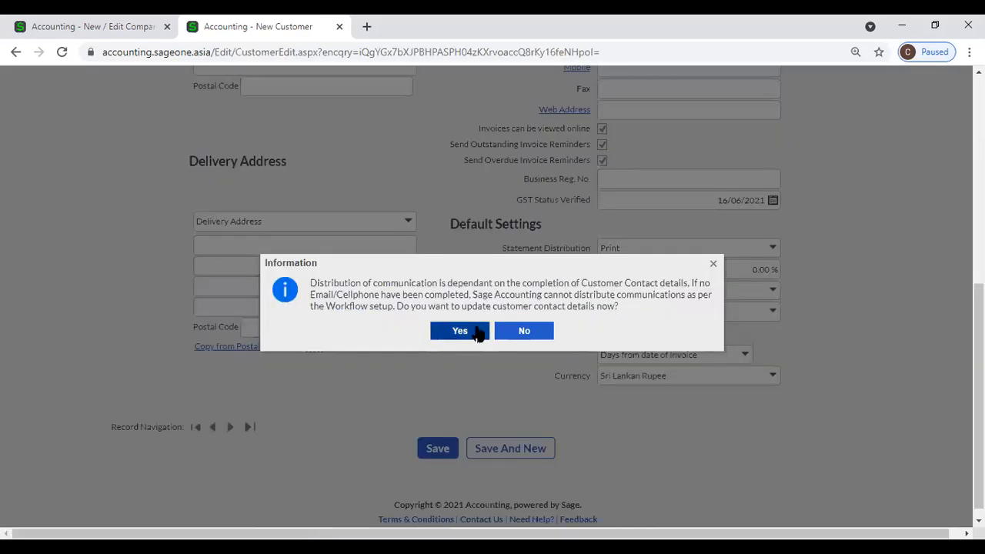
left_click(511, 331)
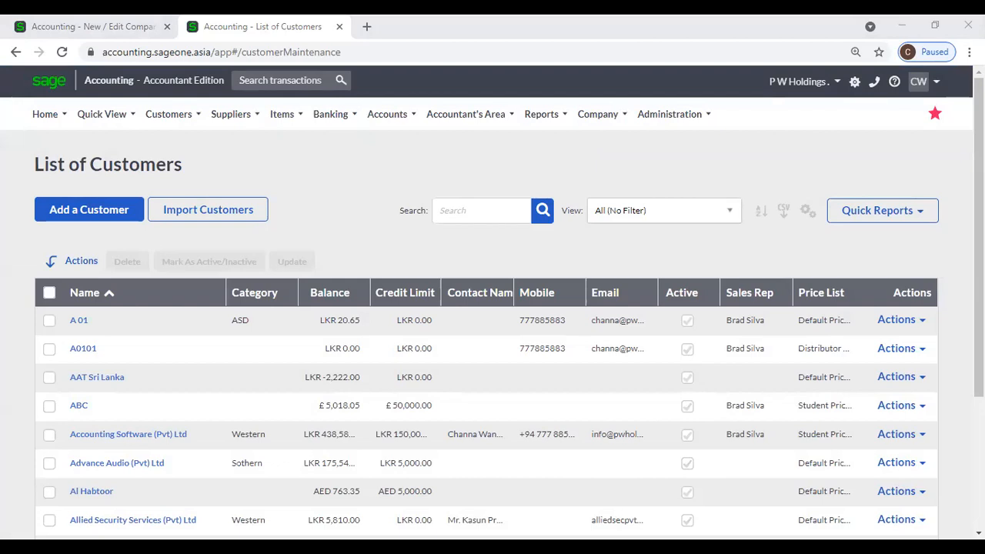
Add a customer named Management Computers (Pvt) Ltd and set its Default Price List to Wholesale Price List.
left_click(98, 212)
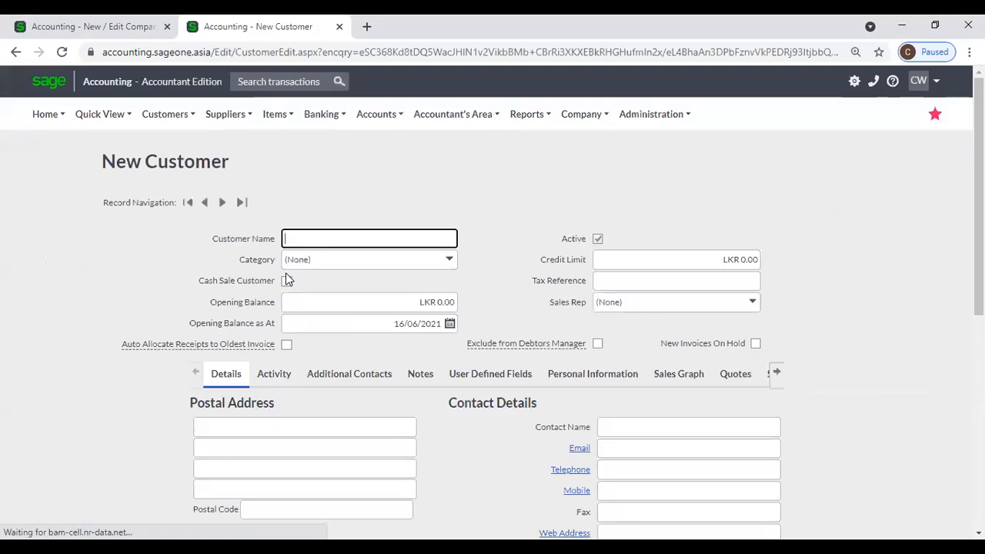
type("Management Computers (Pvt) Ltd")
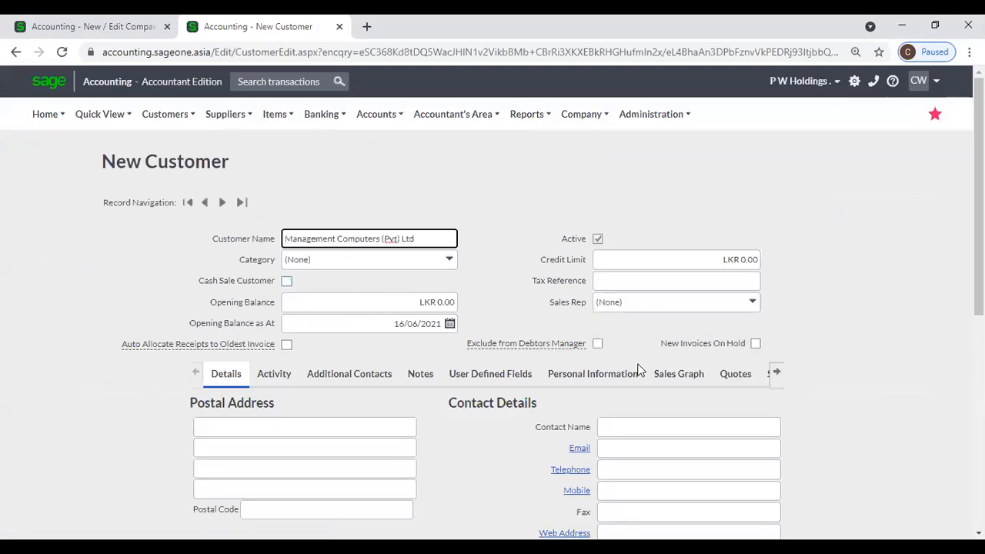
scroll(768, 447, "down", 2)
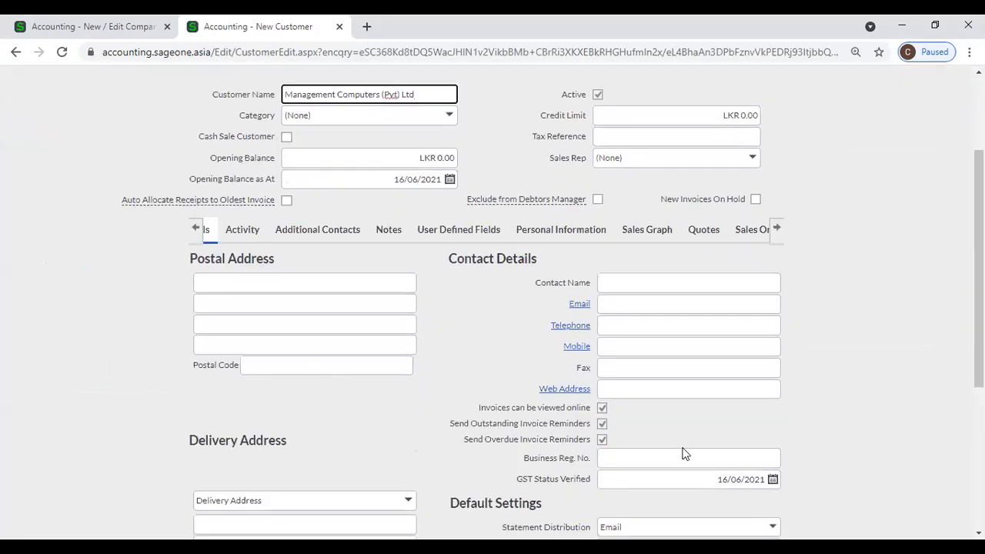
scroll(757, 459, "down", 2)
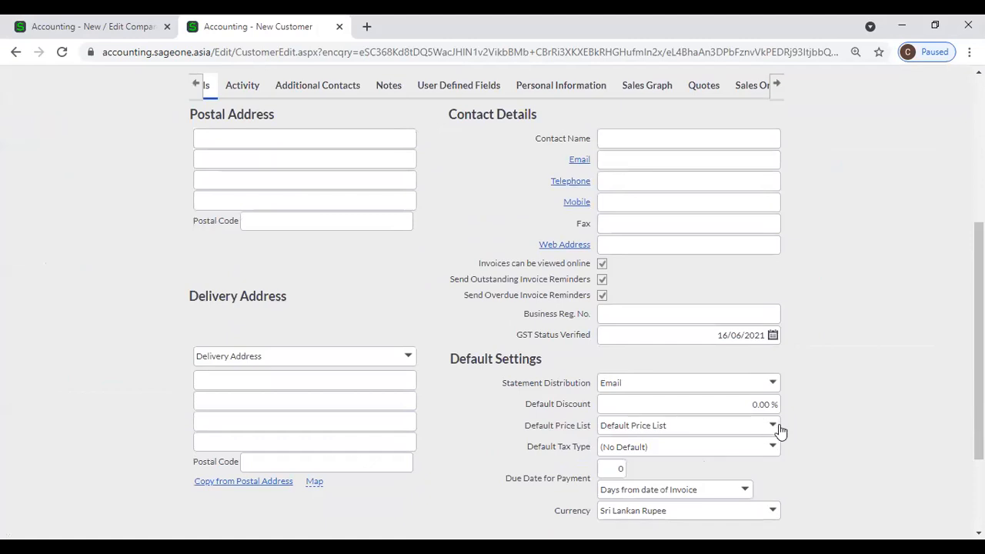
left_click(778, 428)
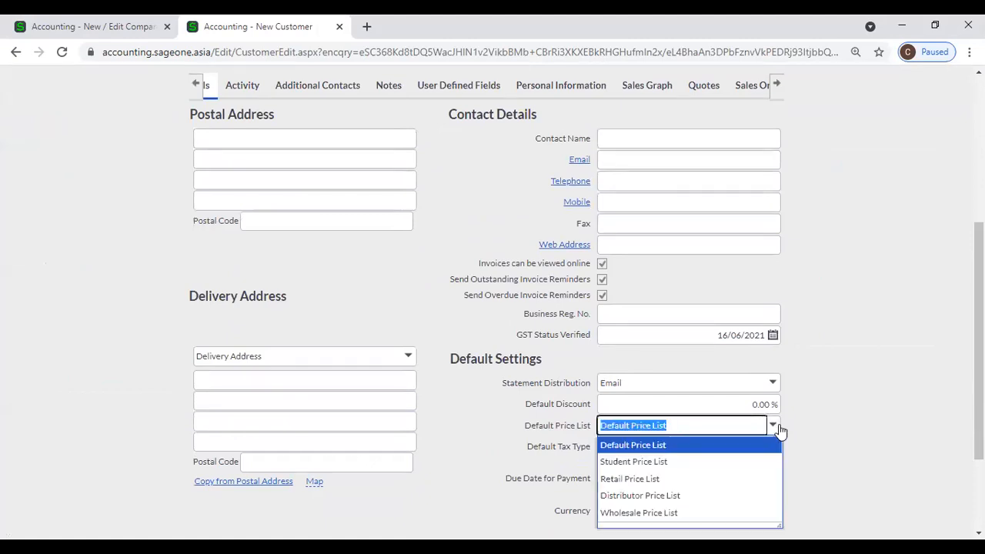
left_click(726, 513)
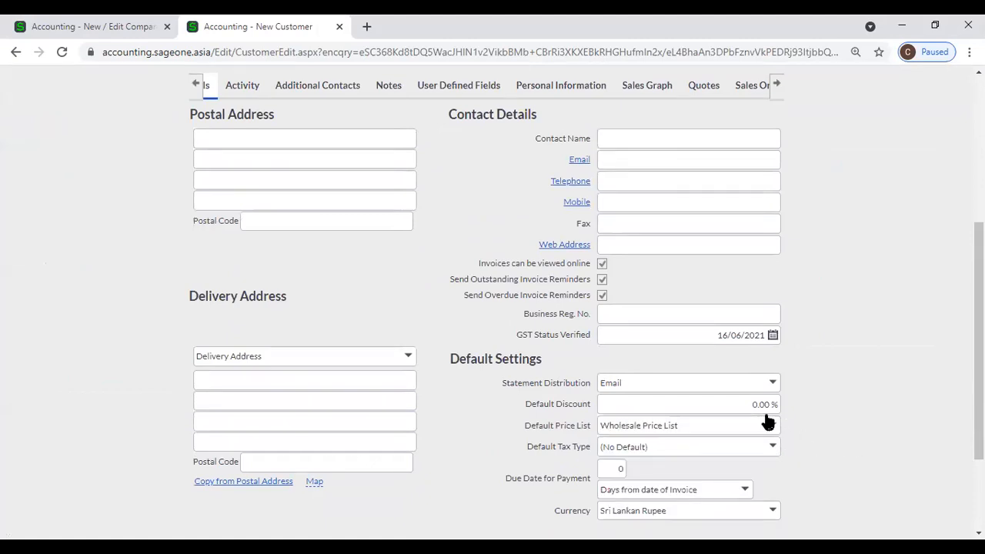
Set Management Computers (Pvt) Ltd's Statement Distribution to Print and save the customer without updating the contact details.
left_click(778, 389)
left_click(695, 421)
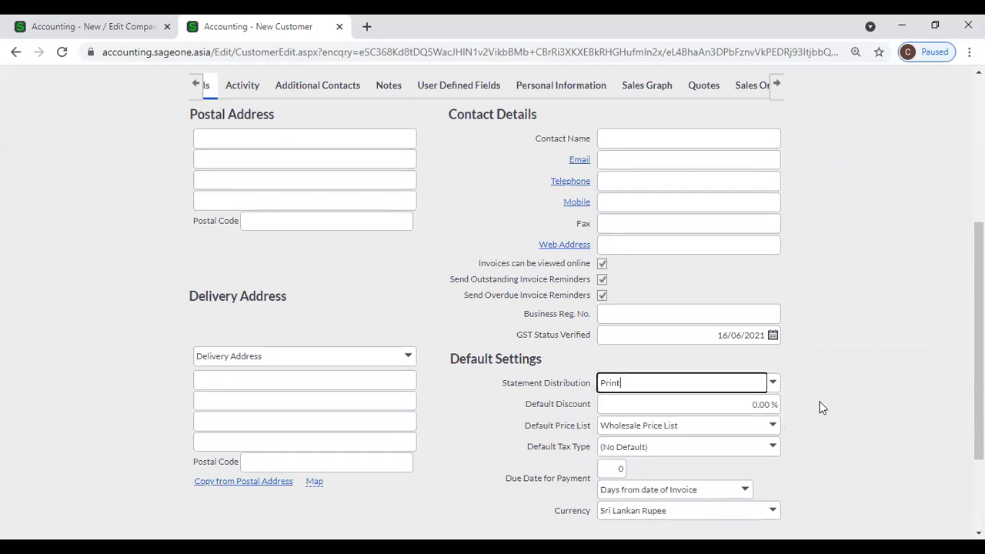
scroll(765, 384, "down", 3)
left_click(439, 451)
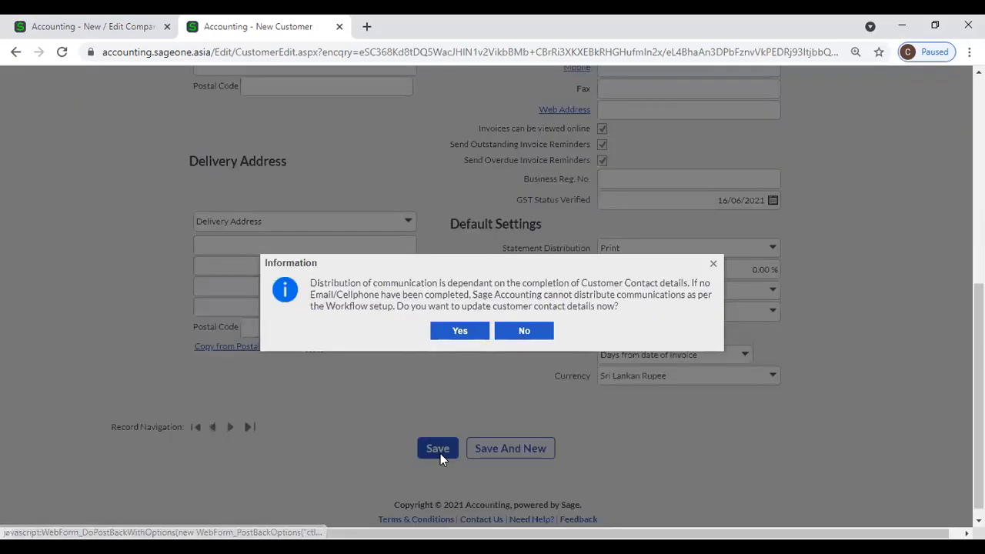
left_click(522, 332)
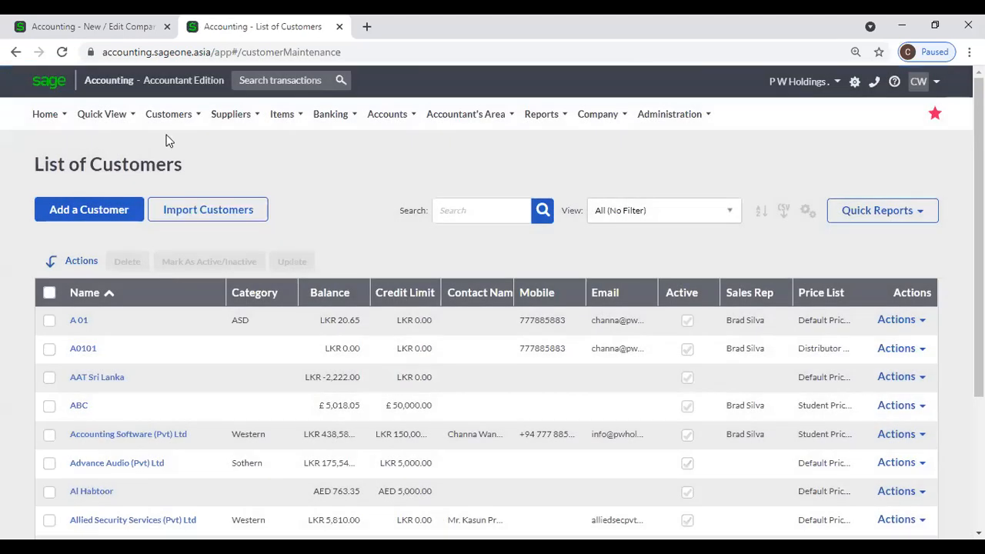
Open the Customer Tax Invoices list and start a new tax invoice.
left_click(168, 114)
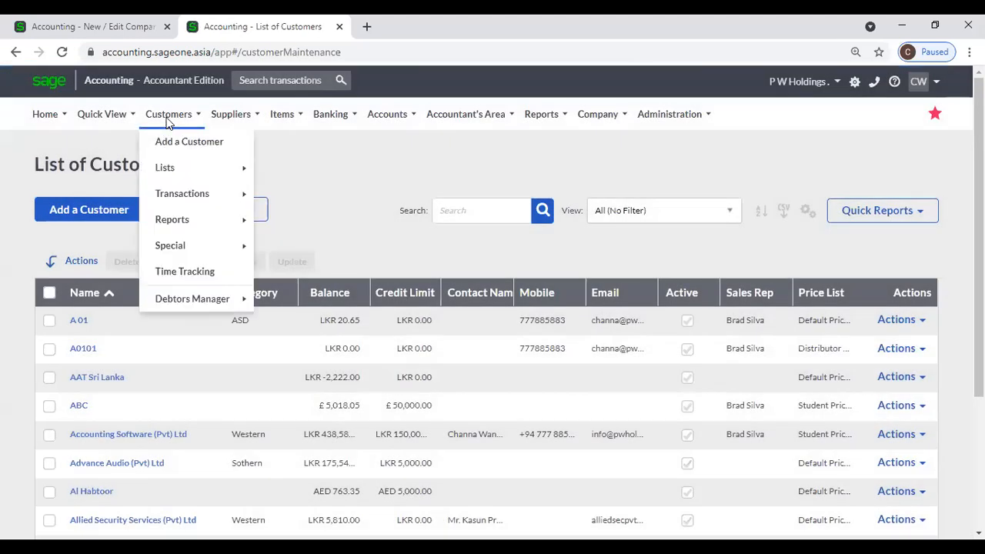
mouse_move(172, 164)
mouse_move(176, 196)
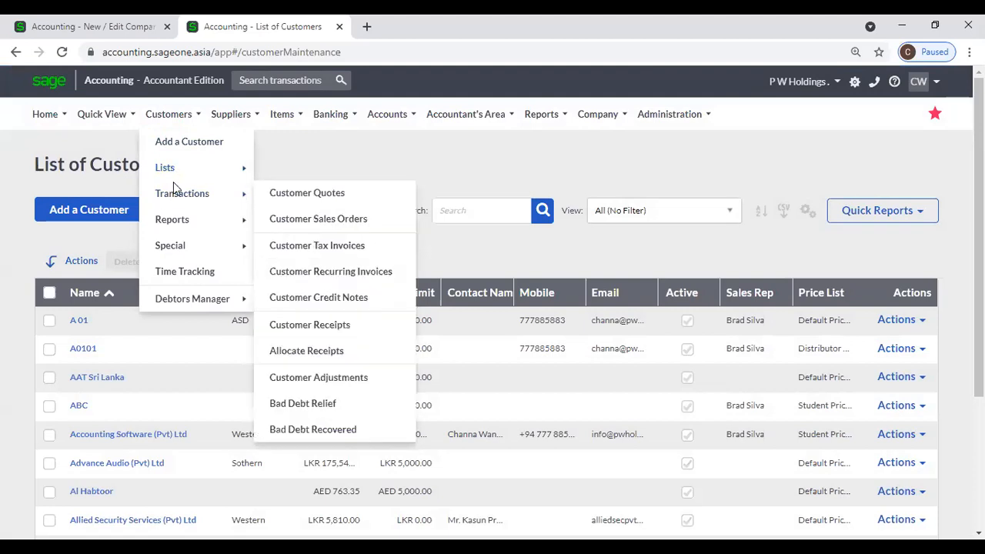
left_click(355, 250)
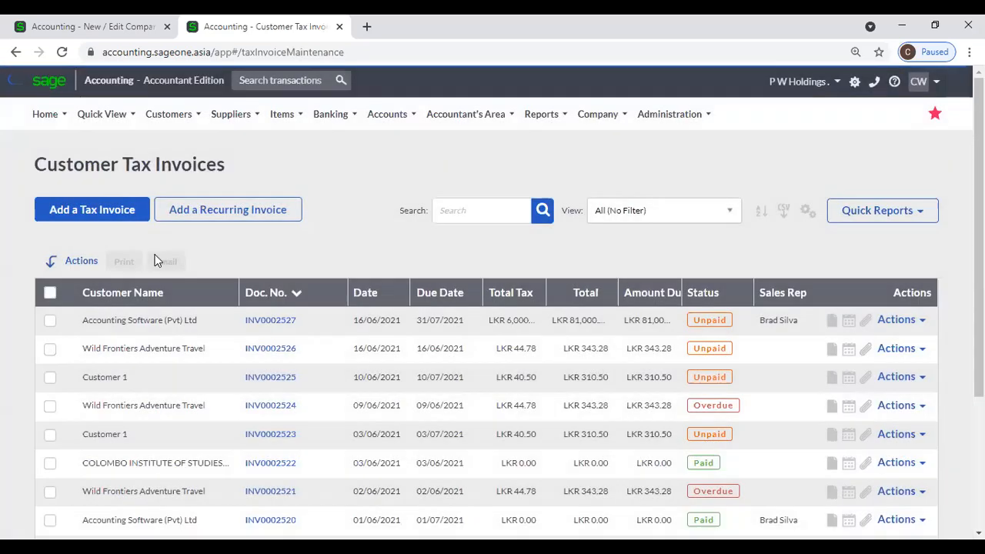
left_click(120, 214)
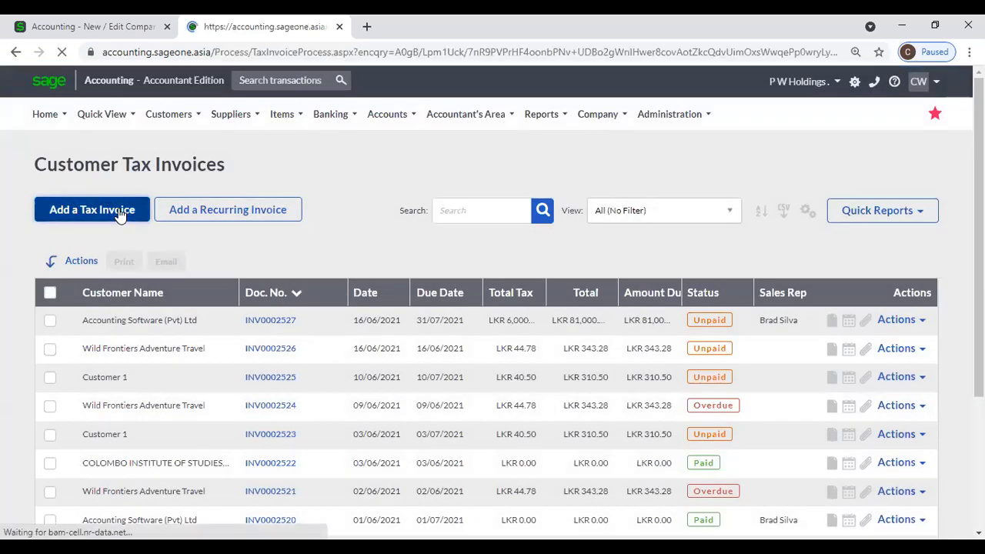
Select the retail customer on the new tax invoice.
type("MR.")
key("Down")
key("Return")
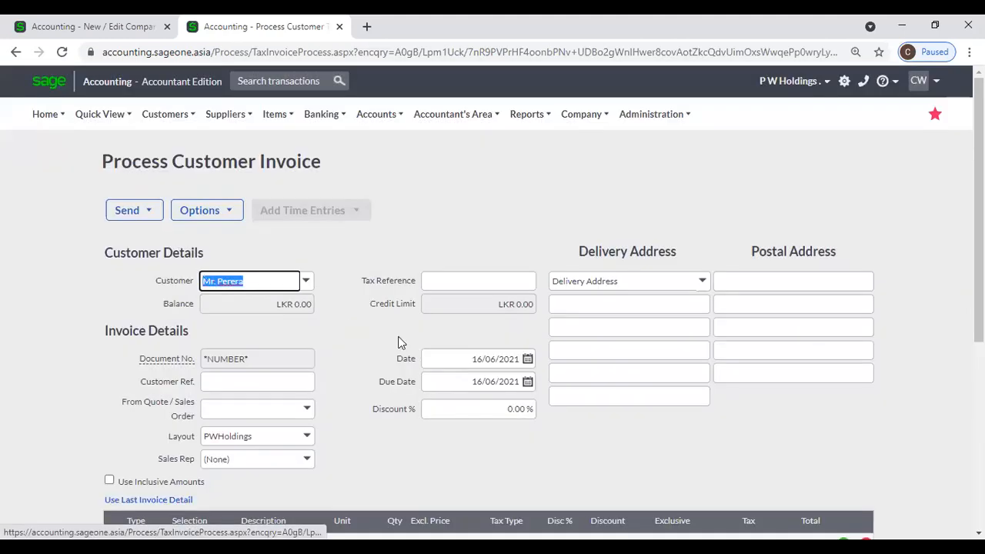
Add item DL001 Dell Laptop to the retail invoice's first line, accept the stock warning and widen the Excl. Price column.
scroll(399, 342, "down", 3)
left_click(174, 333)
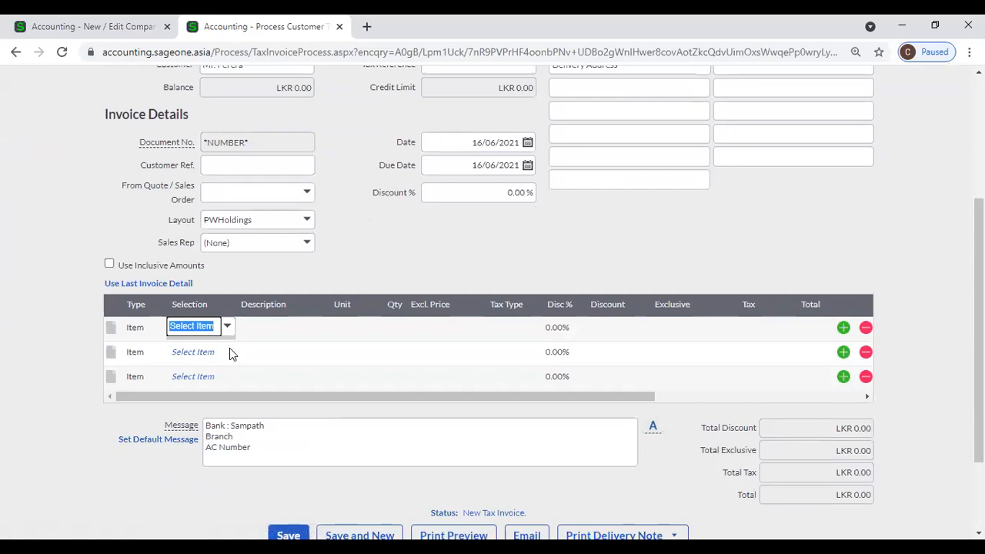
type("dl")
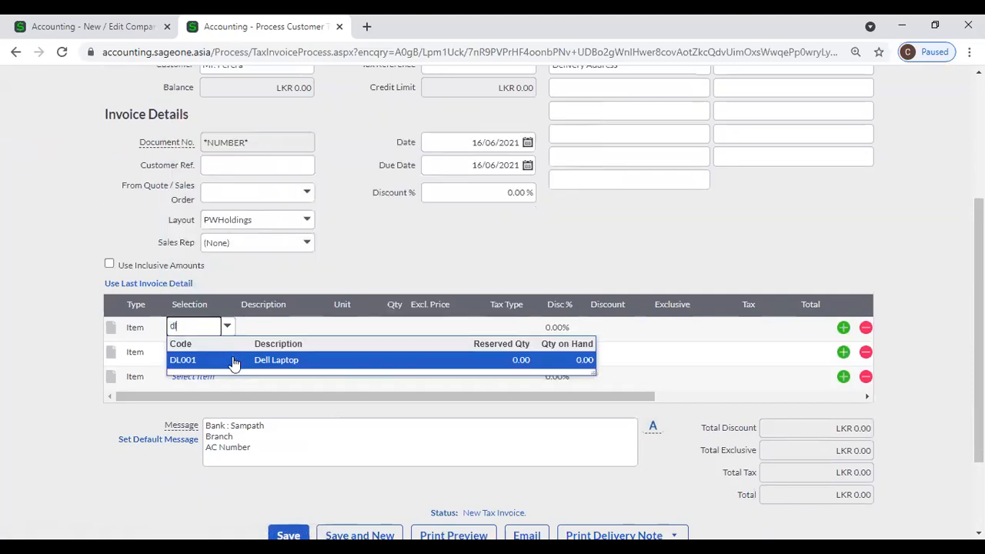
left_click(234, 361)
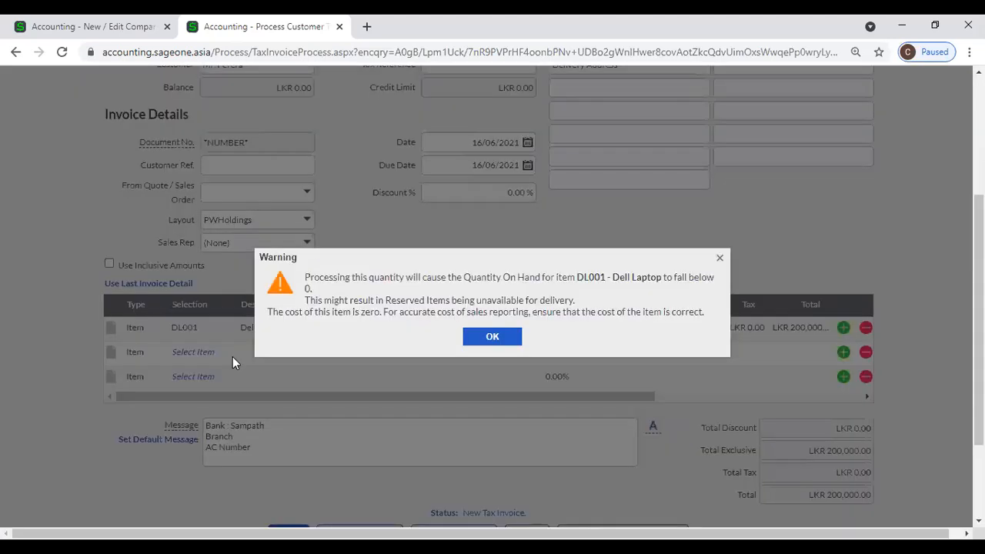
left_click(504, 337)
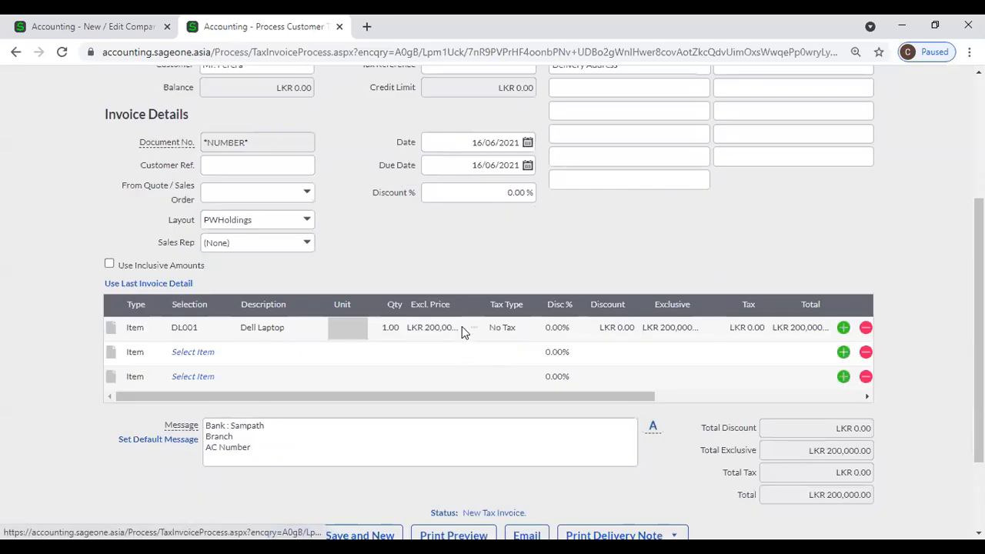
left_click_drag(465, 304, 493, 306)
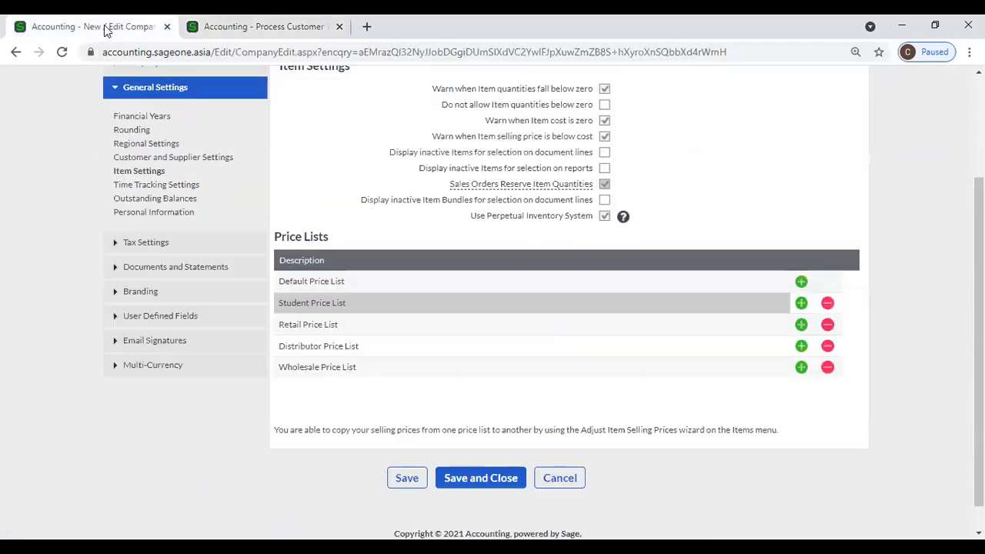
In the other browser tab, start a new customer tax invoice for Management Computers (Pvt) Ltd.
left_click(92, 27)
scroll(214, 238, "up", 2)
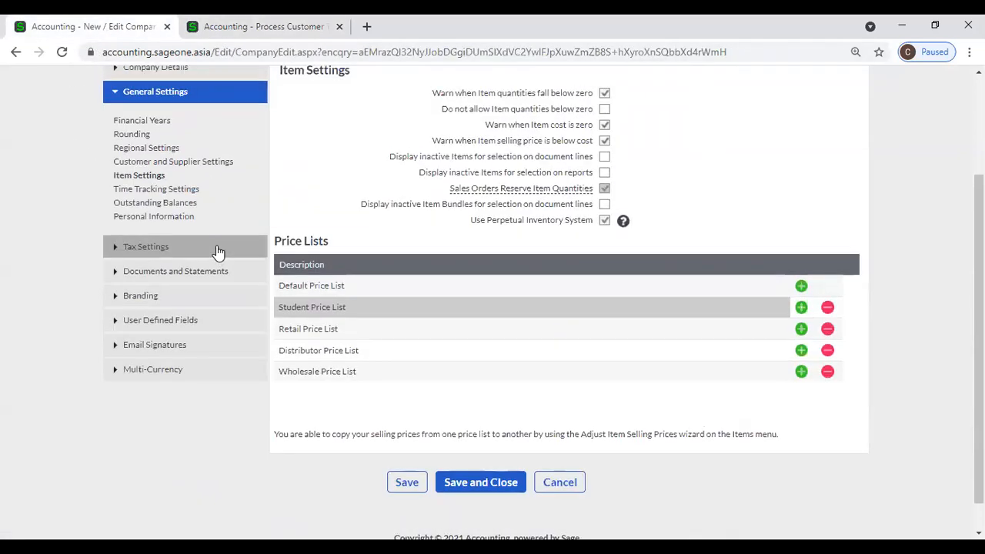
left_click(185, 115)
mouse_move(181, 190)
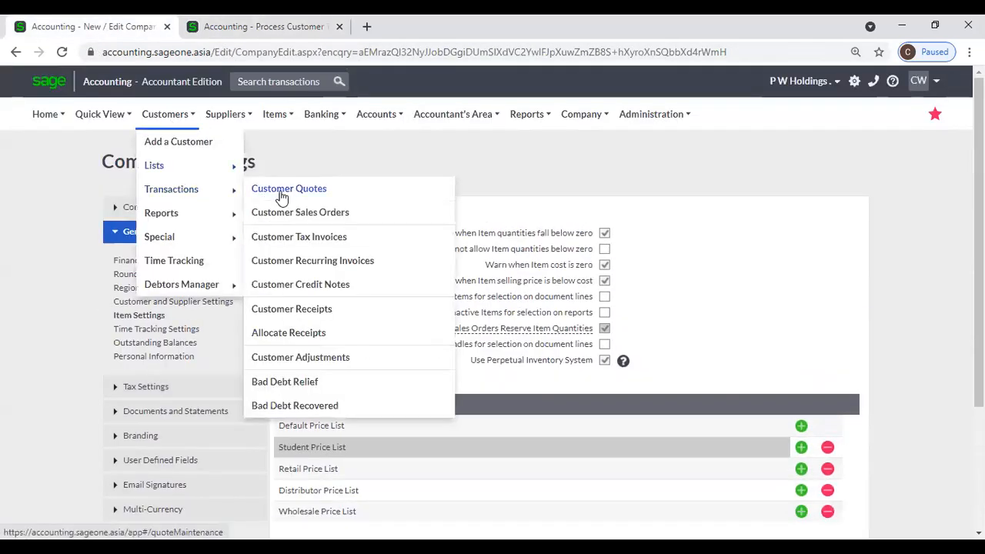
left_click(297, 237)
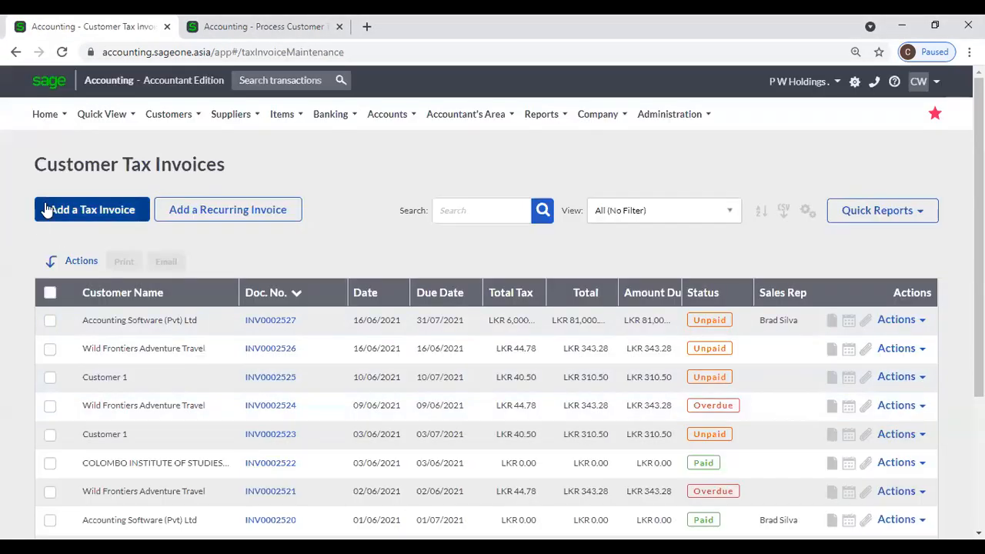
left_click(56, 209)
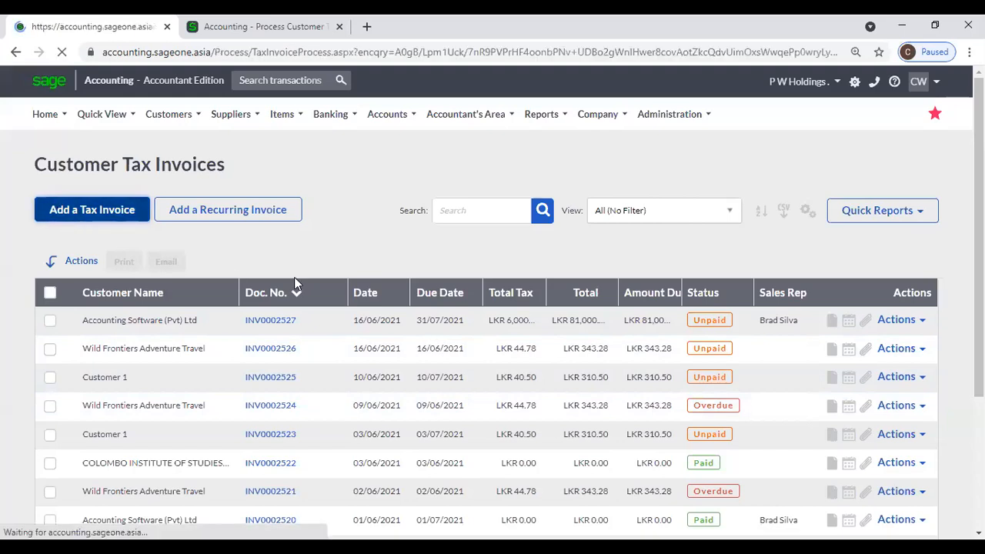
type("mana")
key("Return")
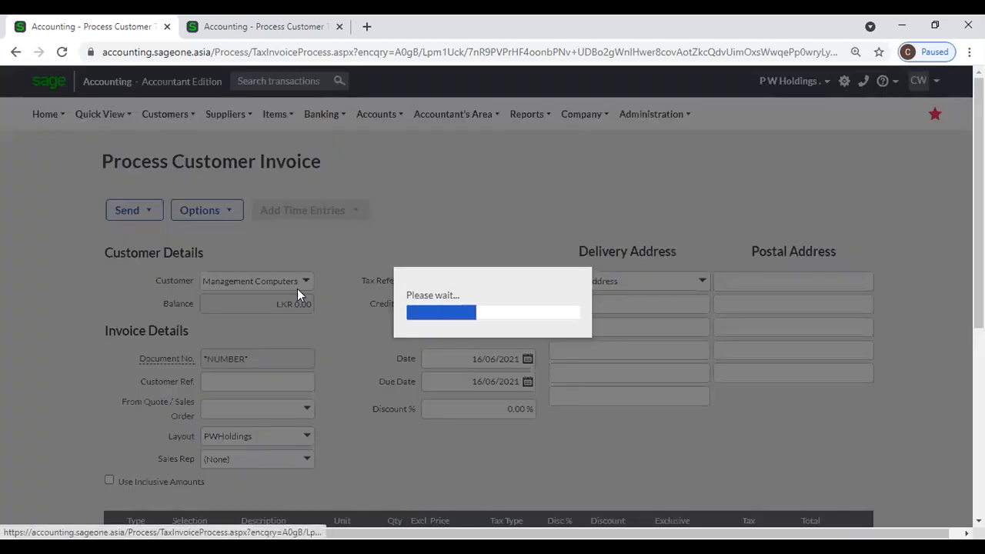
Add item DL001 Dell Laptop to the Management Computers invoice, accept the stock warning and widen the Excl. Price column.
scroll(274, 369, "down", 3)
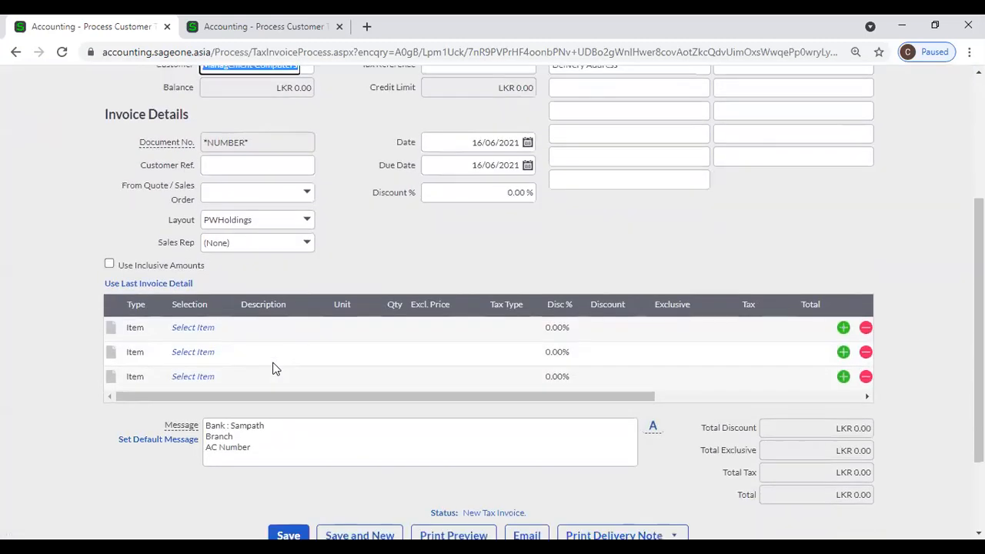
left_click(188, 328)
type("dl")
key("Return")
left_click(491, 342)
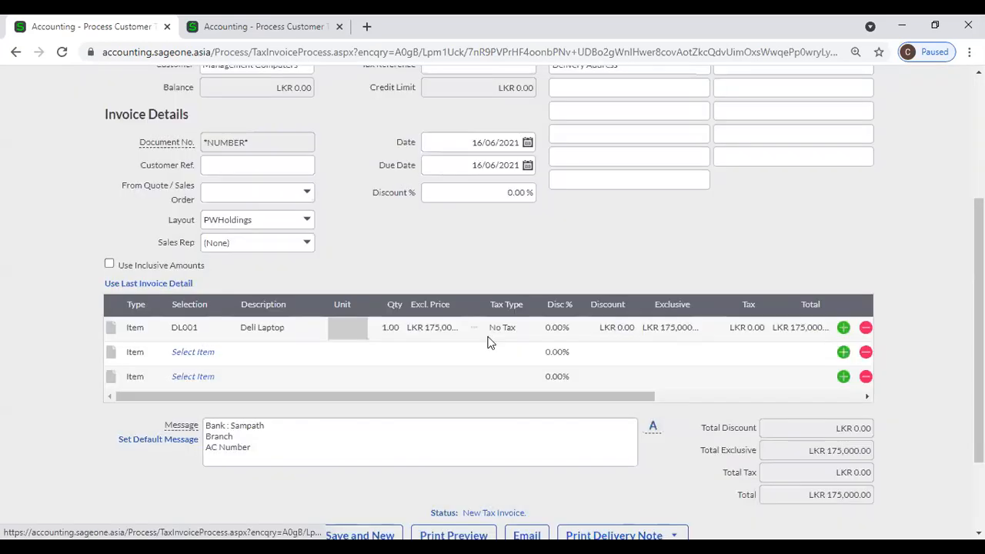
left_click_drag(465, 307, 484, 312)
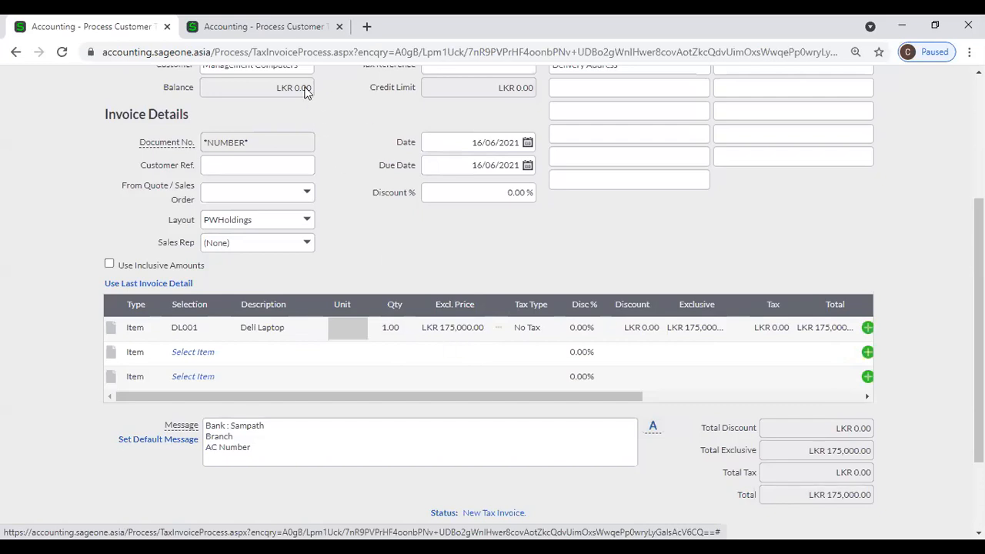
Compare the Dell Laptop's exclusive price on the retail customer's invoice with that on the Management Computers invoice.
left_click(276, 37)
scroll(334, 231, "up", 1)
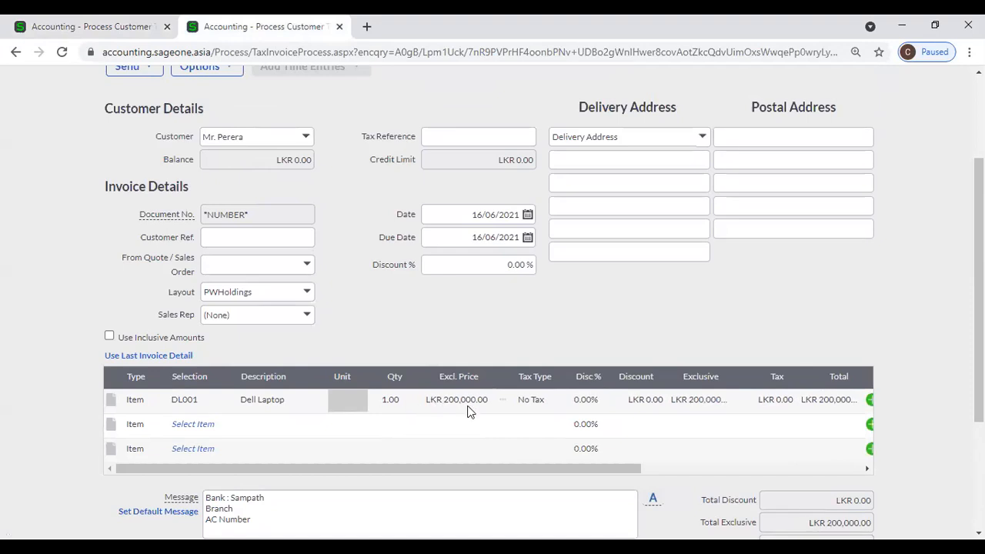
left_click(76, 27)
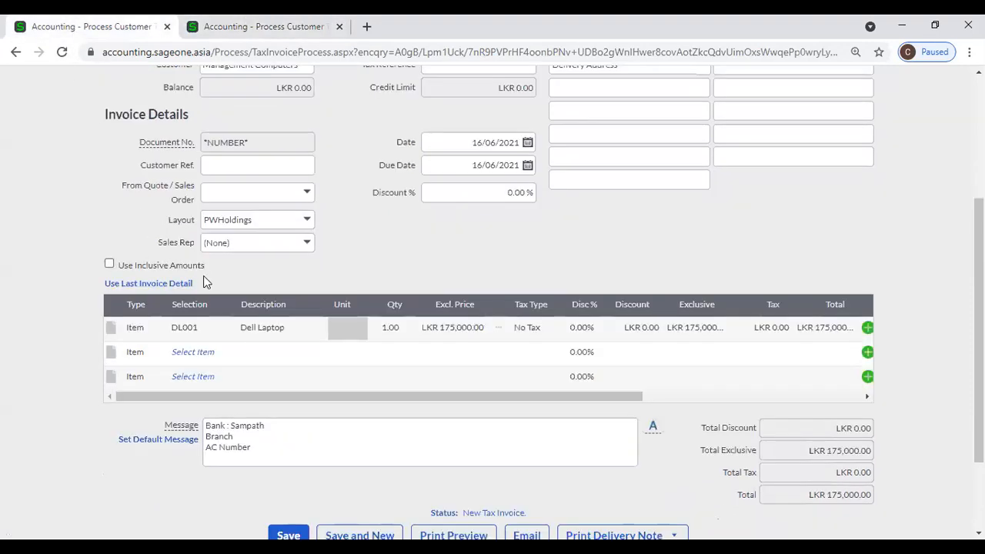
scroll(204, 269, "up", 2)
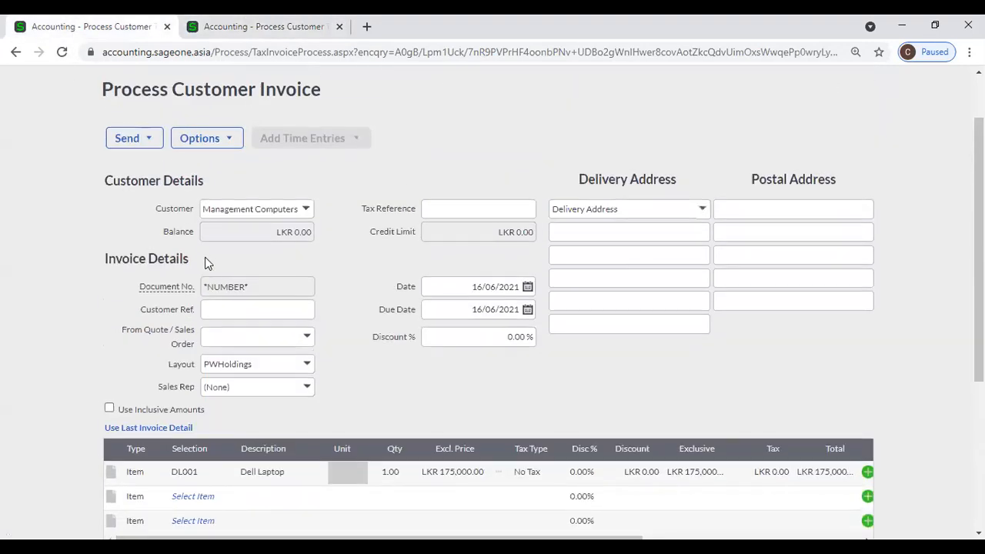
left_click(454, 472)
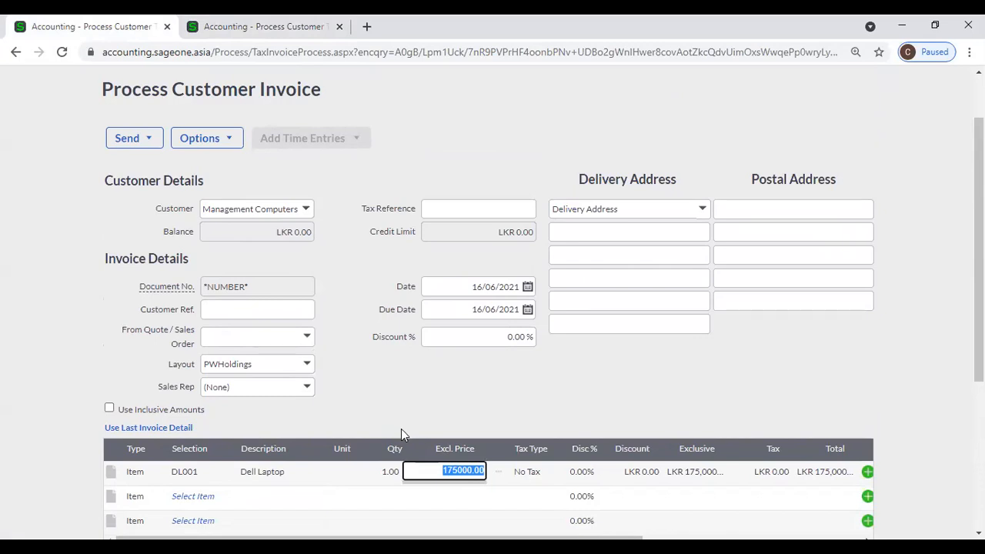
left_click(416, 402)
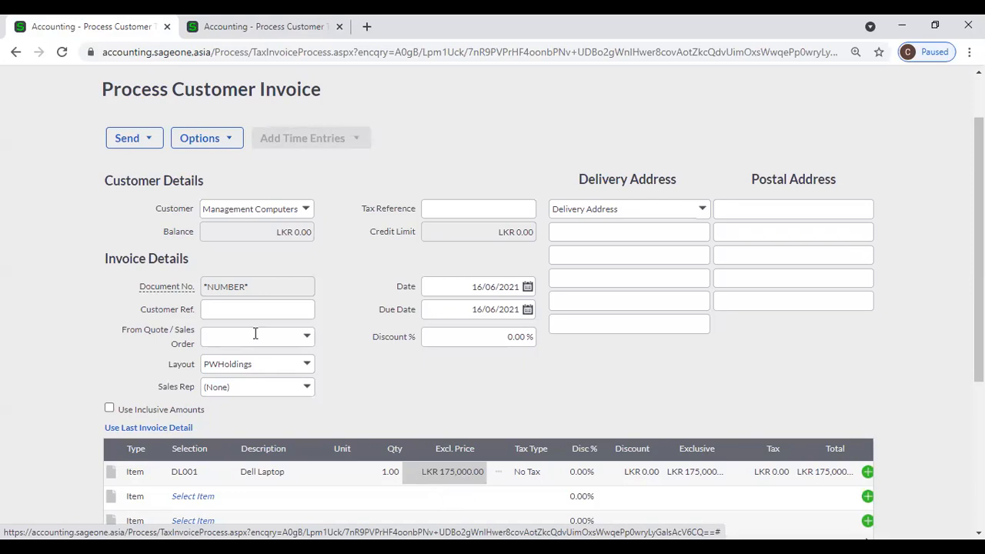
scroll(475, 410, "down", 1)
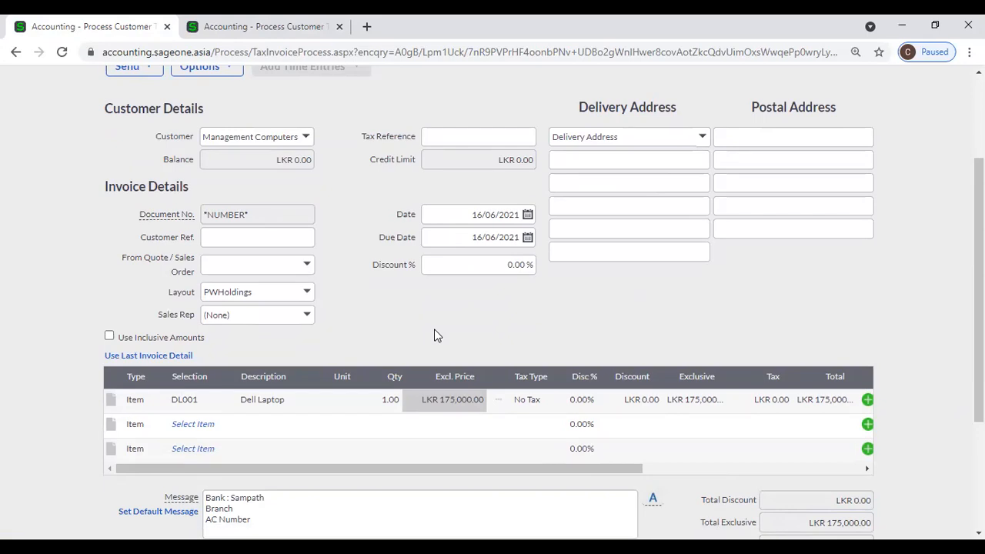
scroll(434, 336, "up", 2)
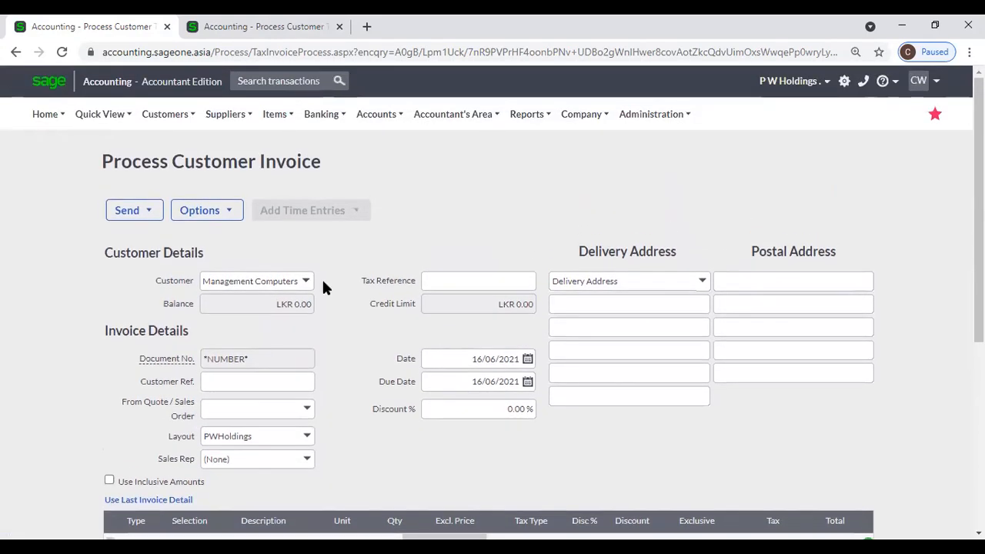
Return to the Customer Tax Invoices list, discarding the unsaved Management Computers invoice.
left_click(167, 114)
mouse_move(186, 188)
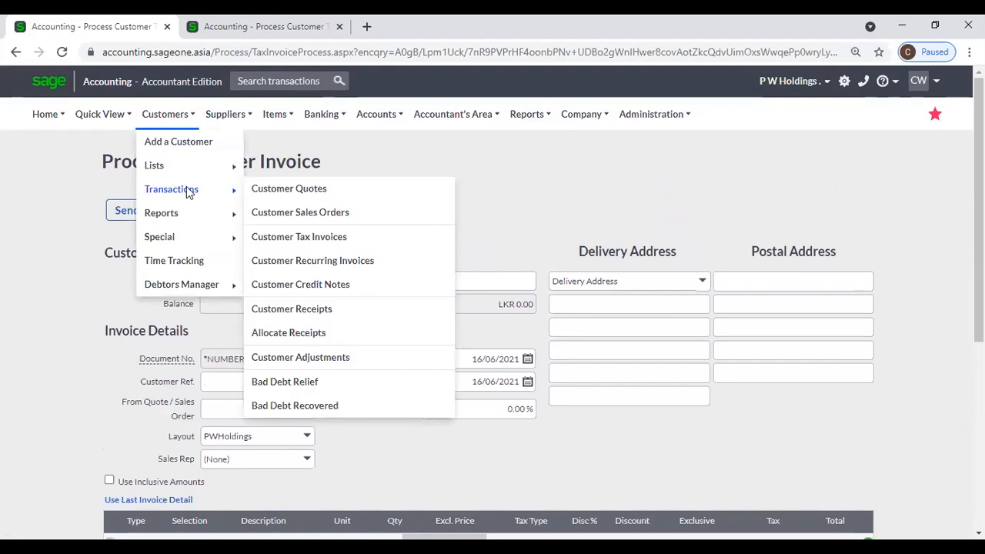
left_click(327, 238)
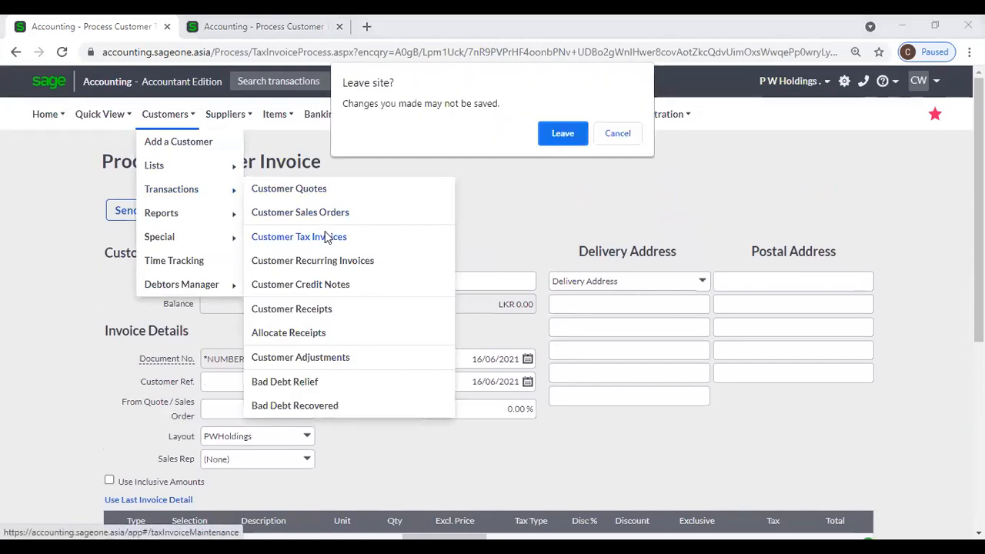
left_click(562, 133)
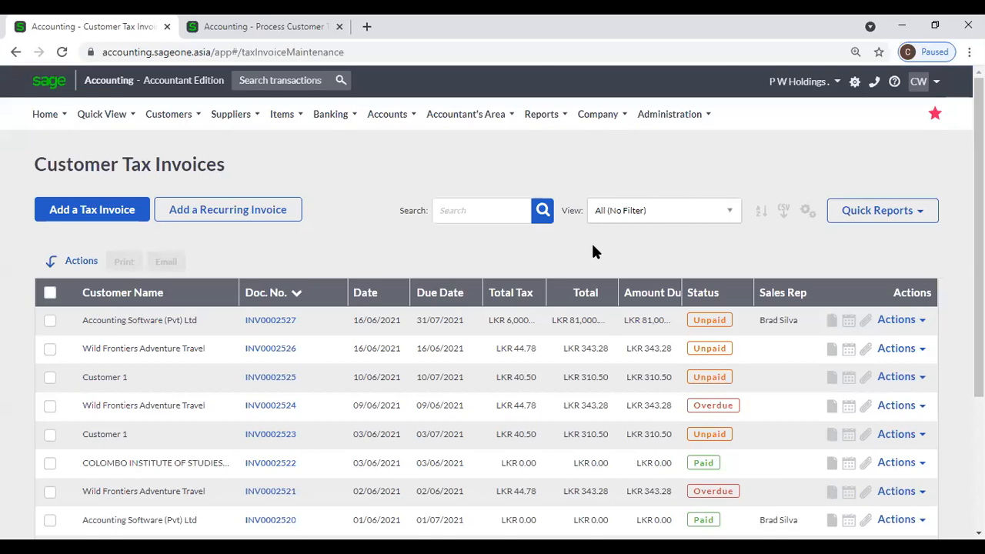
Open the newest tax invoice of Accounting Software (Pvt) Ltd and view its available options.
left_click(270, 321)
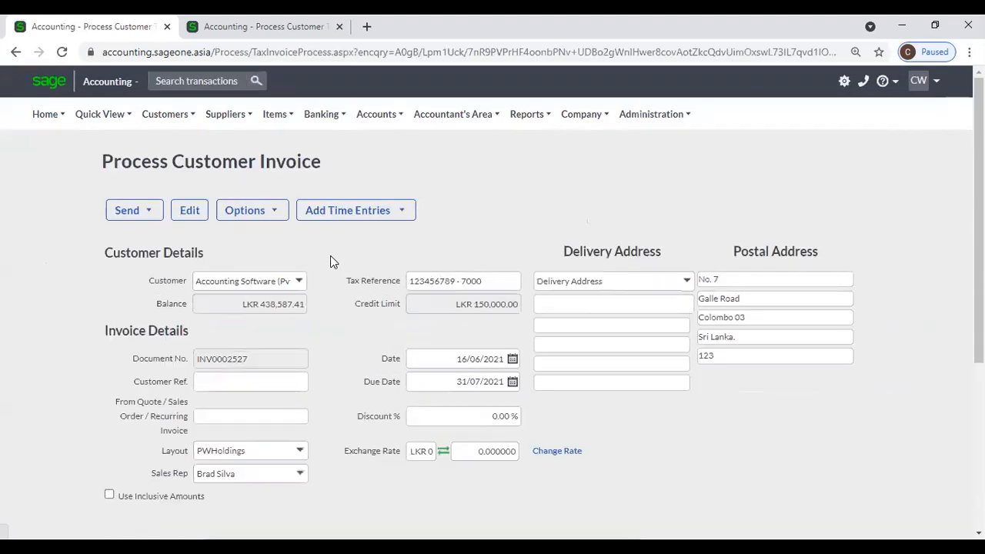
left_click(266, 210)
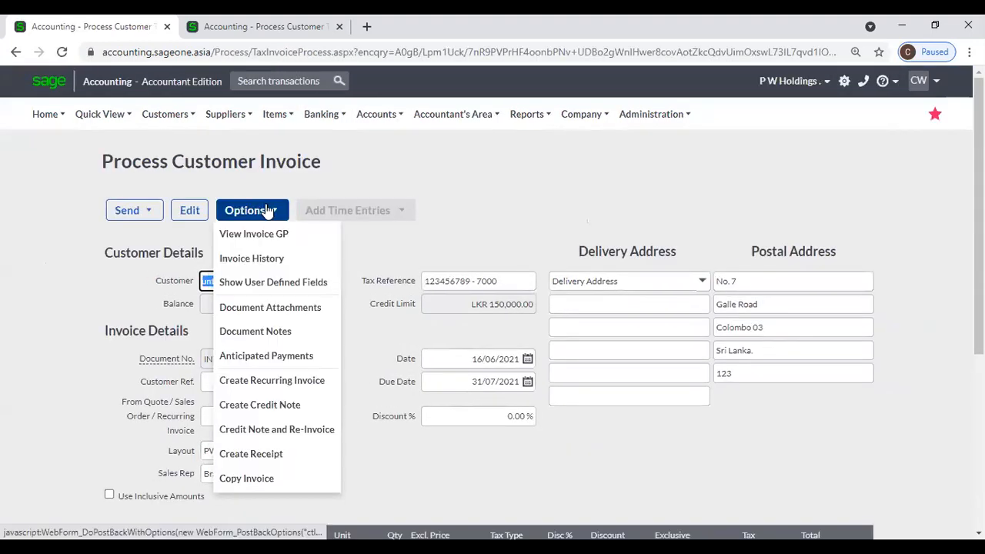
left_click(381, 239)
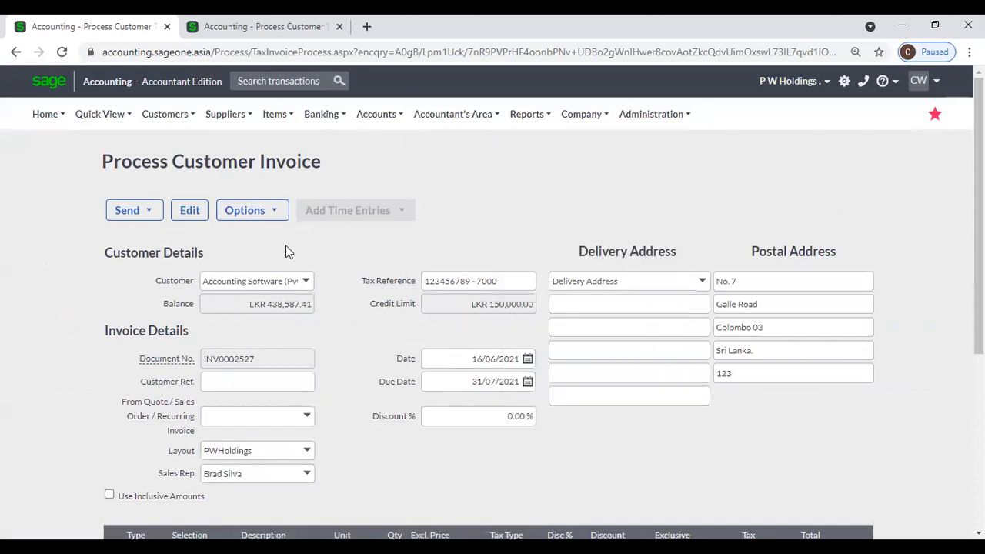
Switch to the Excel workbook, review the Dell Laptop's retail and wholesale selling prices beside the listed sales, and return to Sage Accounting.
left_click(636, 546)
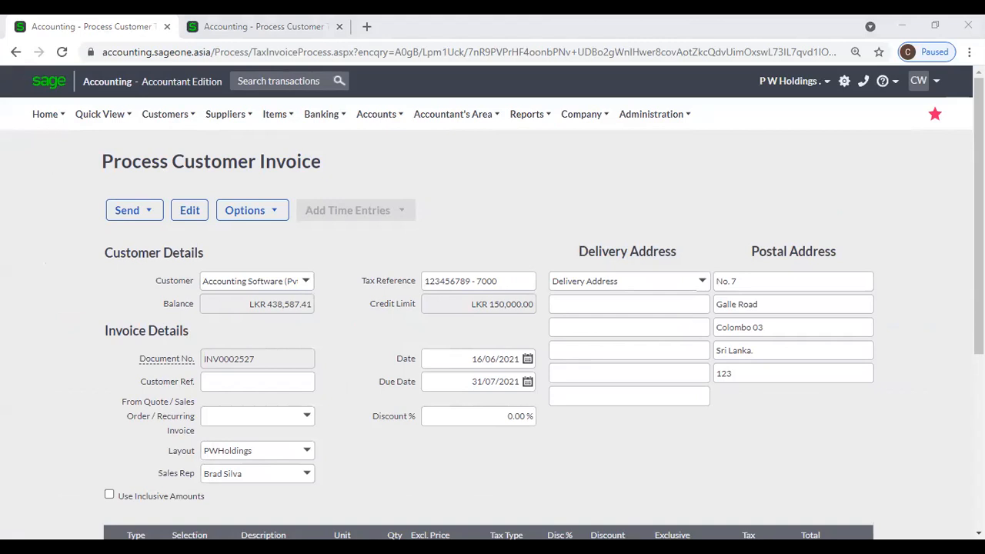
scroll(297, 414, "down", 1)
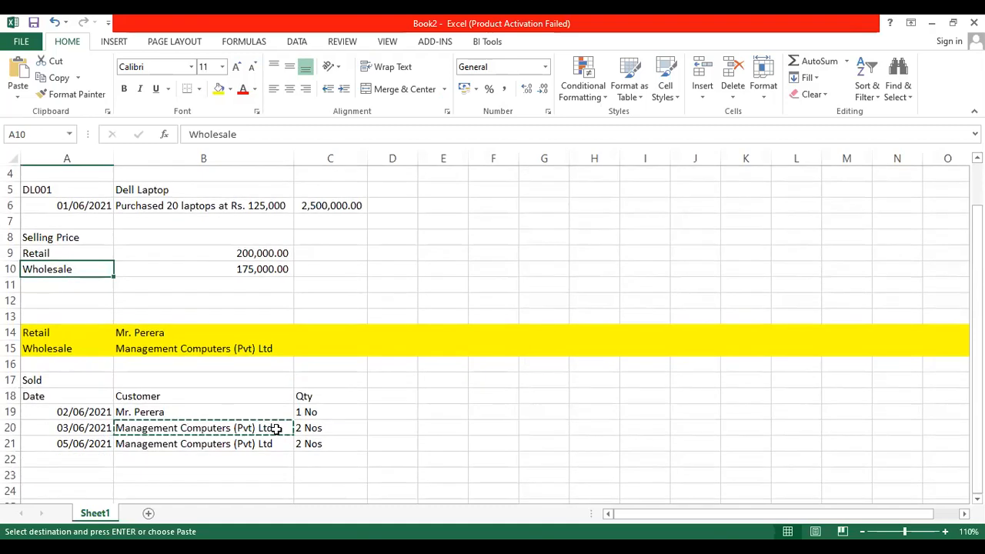
left_click(205, 417)
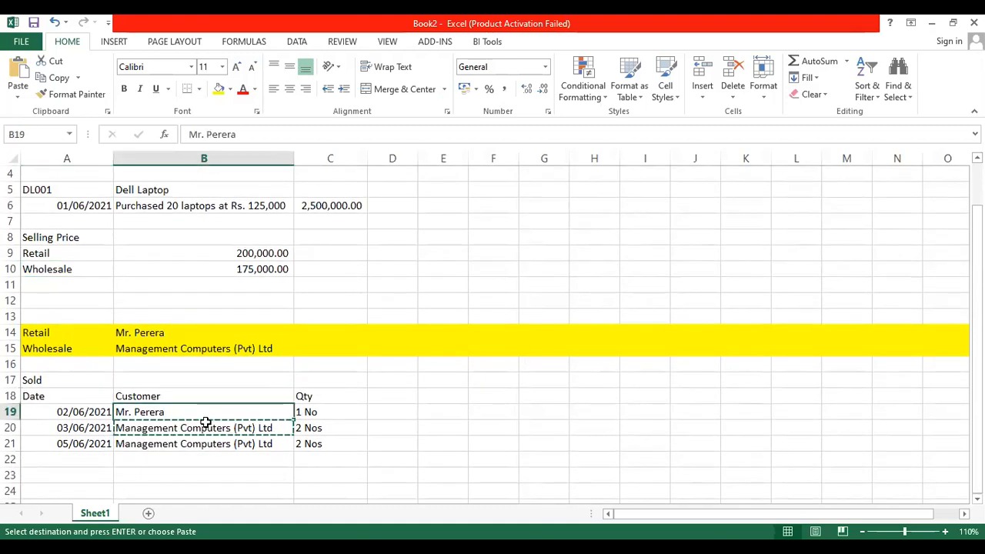
left_click(246, 269)
left_click(245, 256)
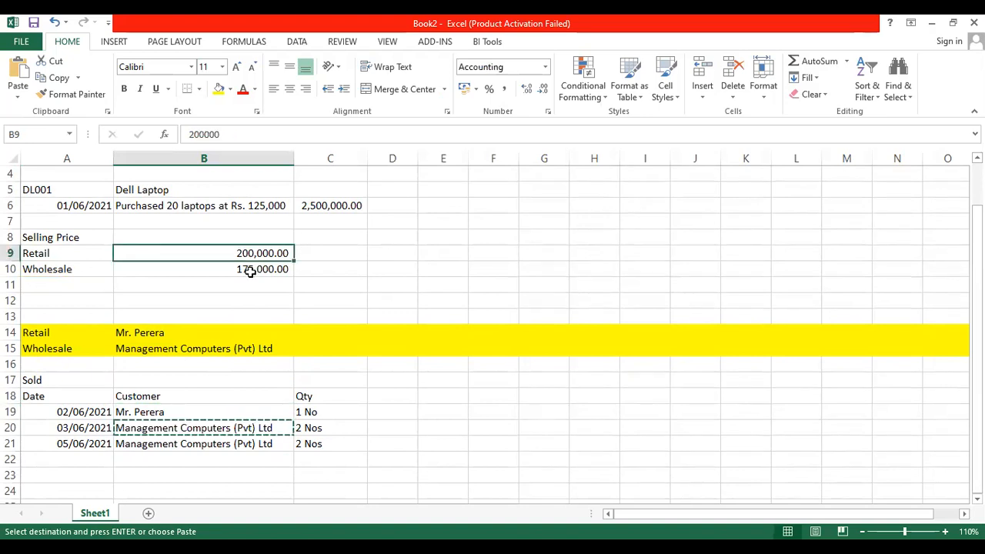
left_click(246, 270)
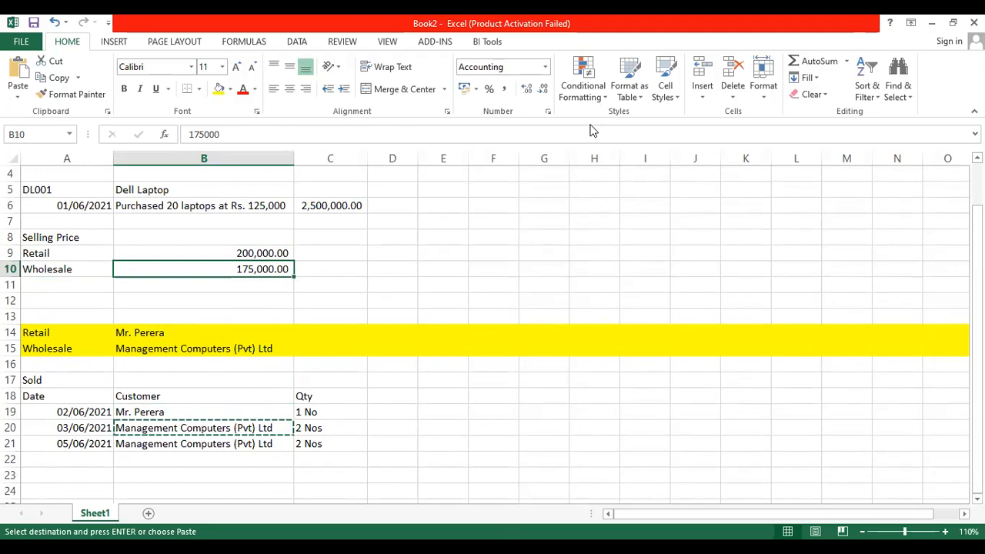
key("alt+Tab")
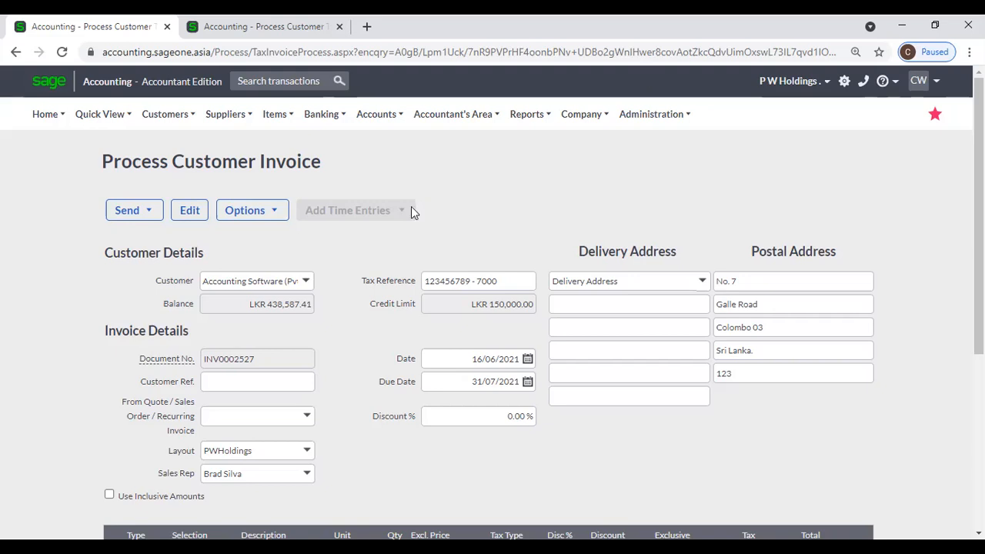
key("alt+Tab")
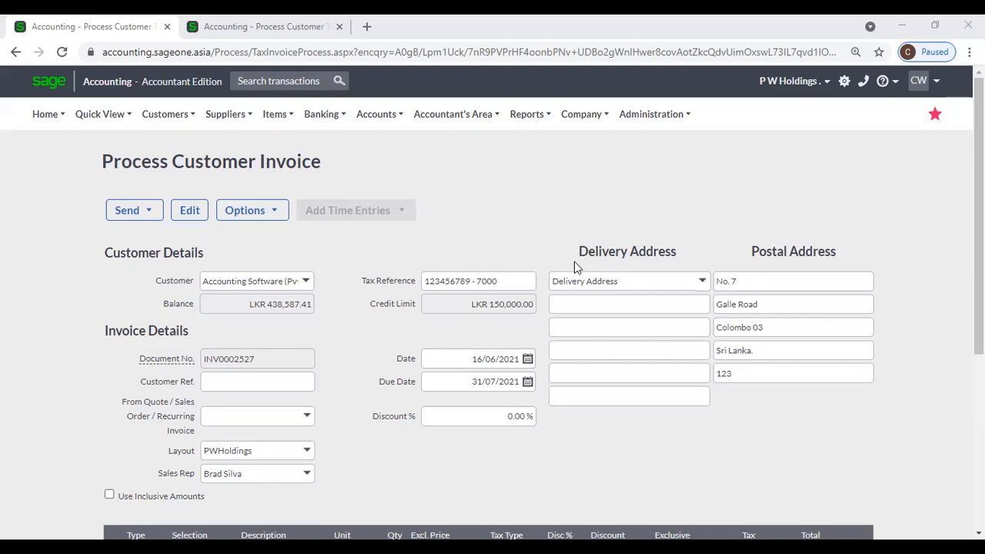
scroll(517, 195, "down", 1)
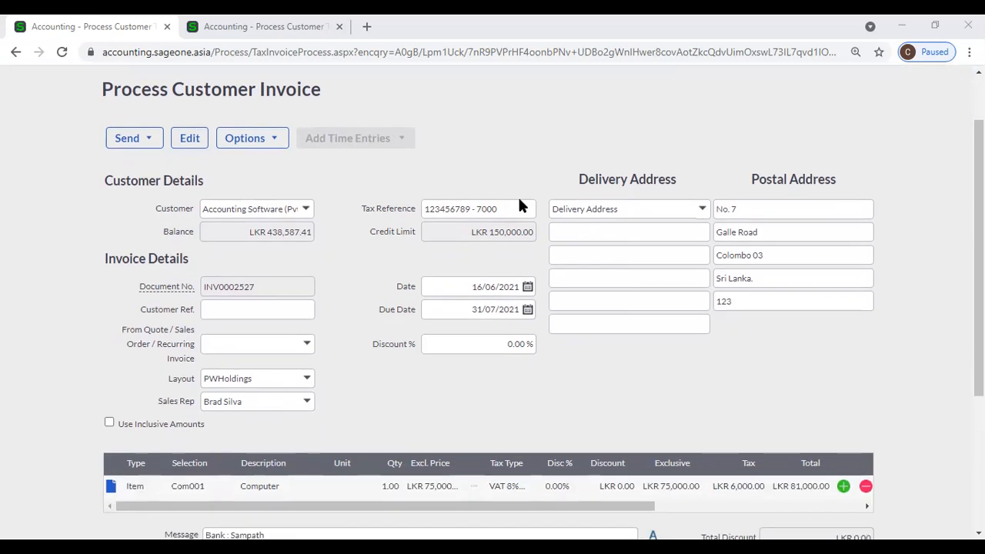
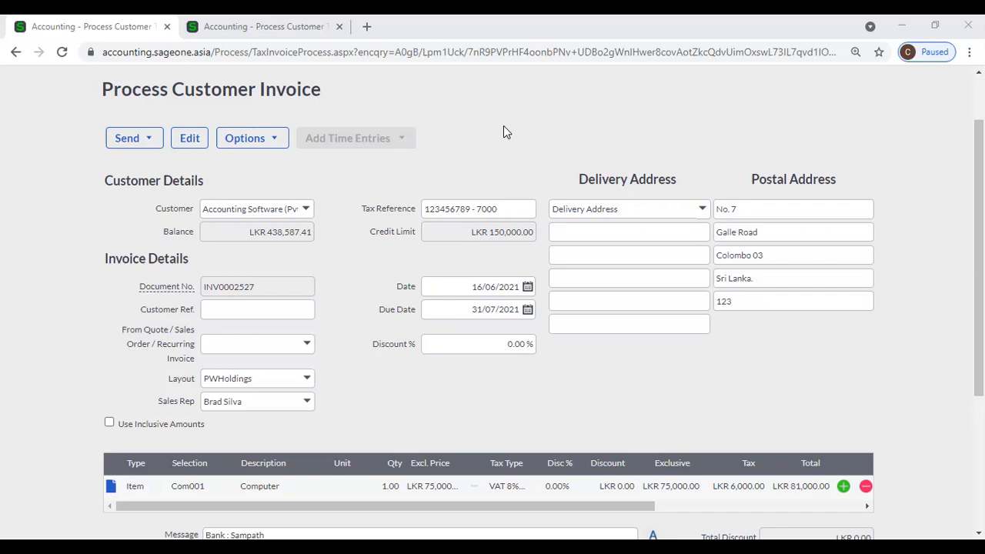
Open the Item Settings under General Settings in the company settings.
left_click(504, 127)
scroll(505, 127, "up", 1)
mouse_move(463, 122)
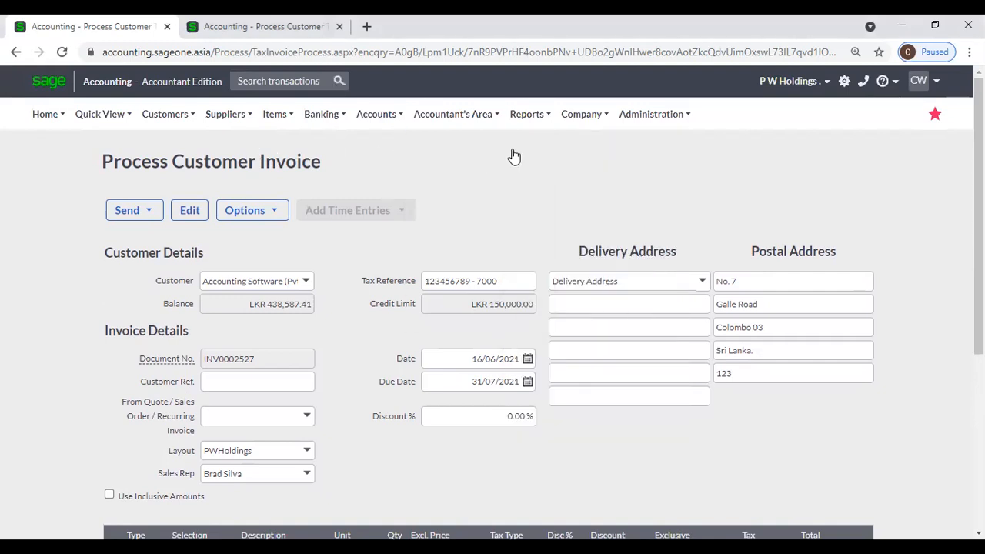
mouse_move(585, 123)
left_click(591, 167)
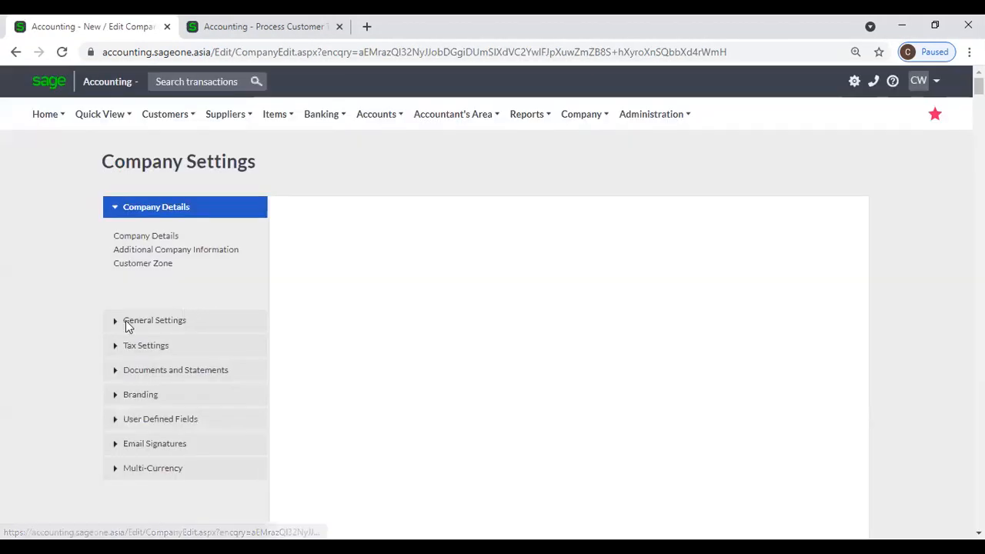
left_click(122, 325)
left_click(137, 317)
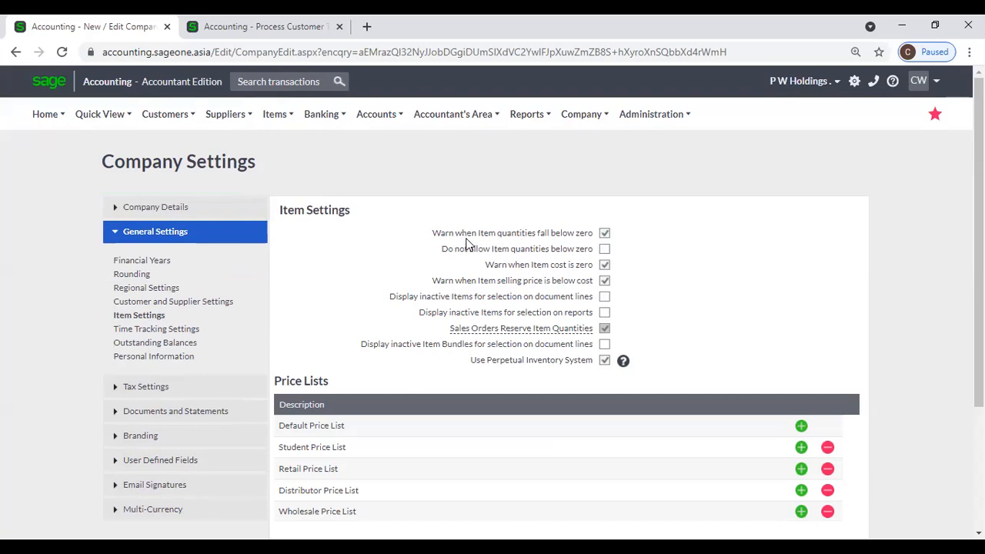
Try the option that disallows item quantities below zero and restore the below-zero quantity warning instead.
left_click(605, 251)
left_click(606, 234)
left_click(527, 327)
left_click(605, 233)
left_click(488, 325)
On the retail customer's unsaved invoice in the other tab, replace the Dell Laptop line item with CTT.
left_click(289, 37)
scroll(348, 213, "up", 2)
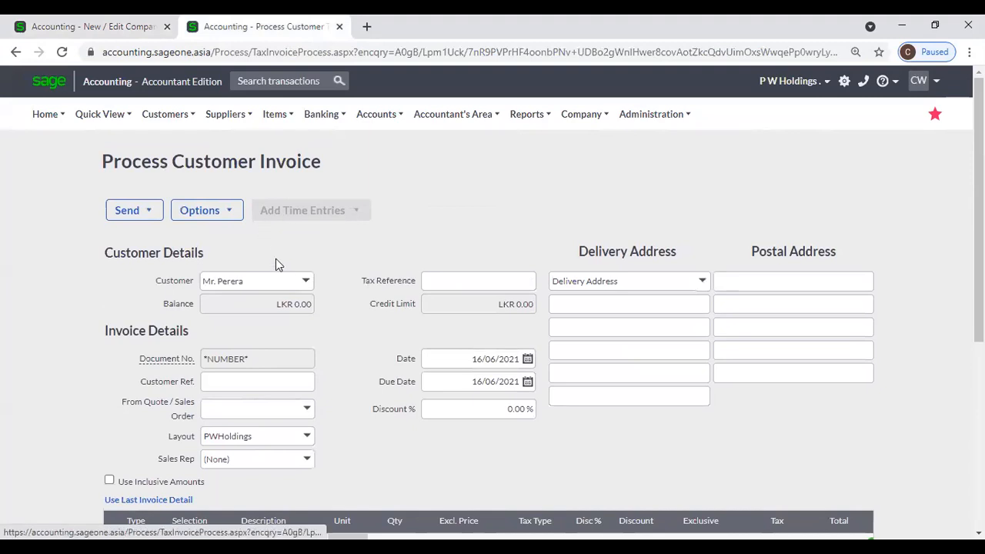
scroll(313, 291, "down", 2)
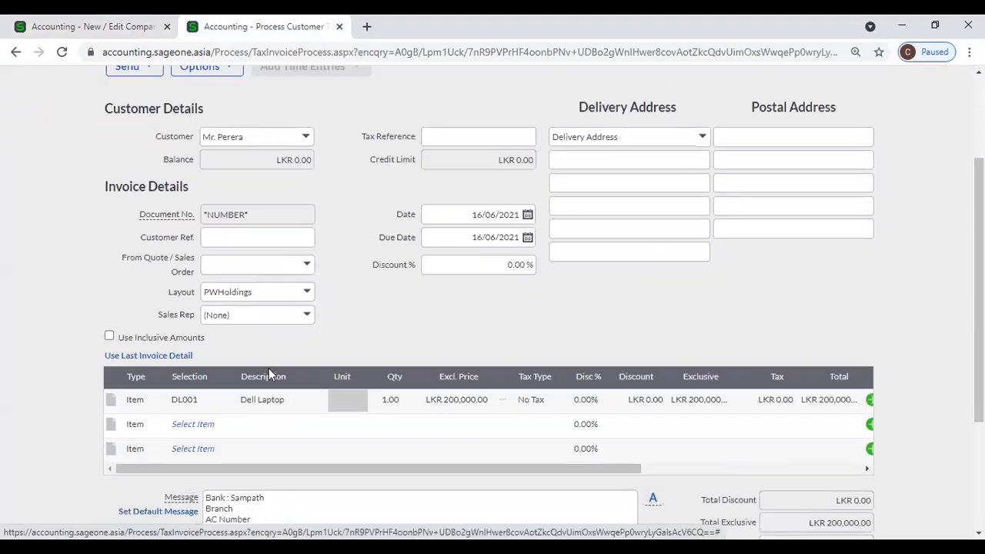
left_click(204, 401)
left_click(229, 398)
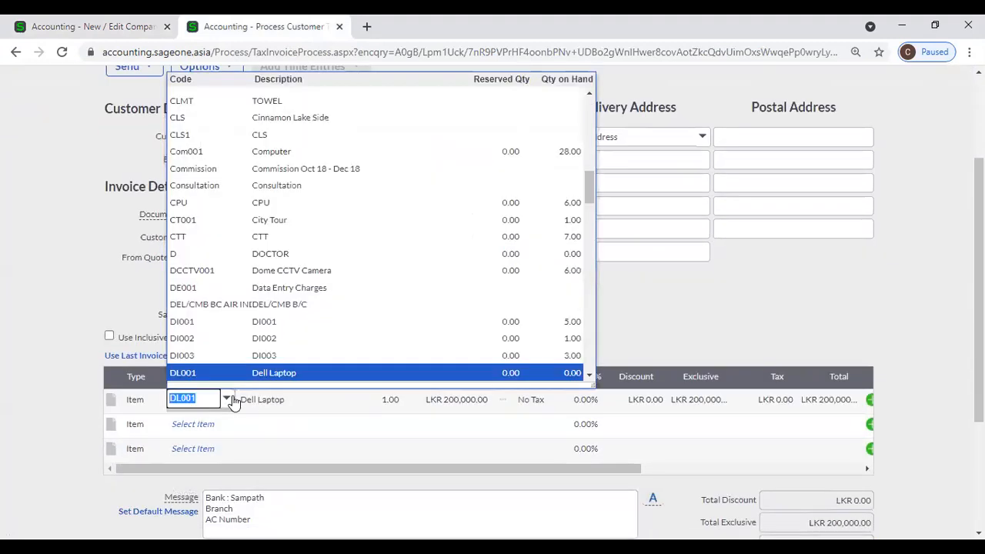
left_click(334, 236)
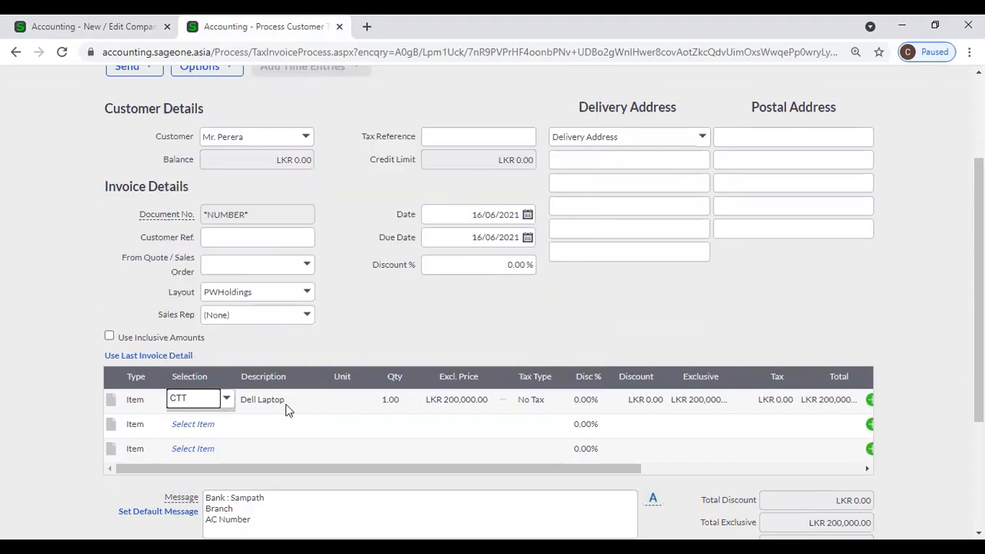
left_click(396, 403)
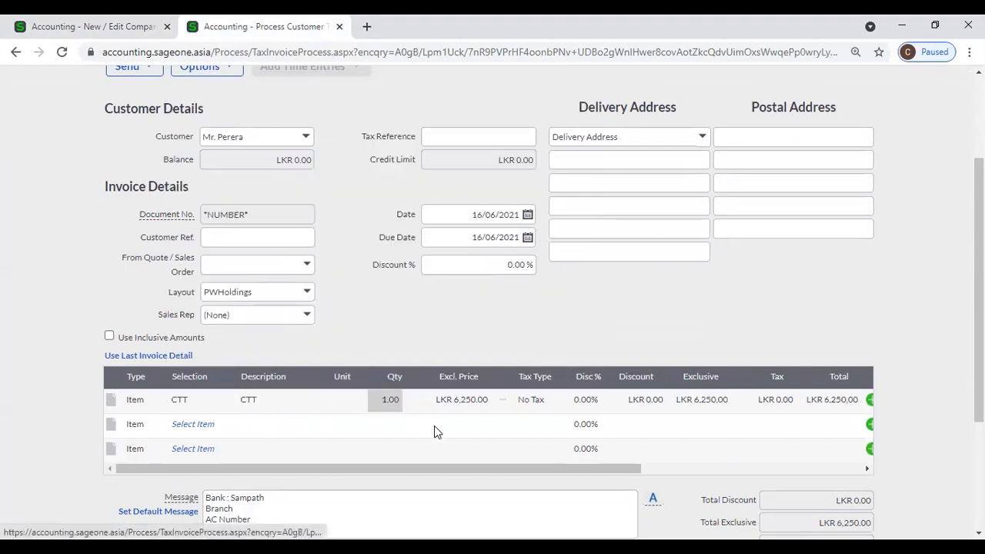
Set the CTT line's quantity to 8, acknowledge the warning and review the invoice.
left_click(378, 397)
type("8")
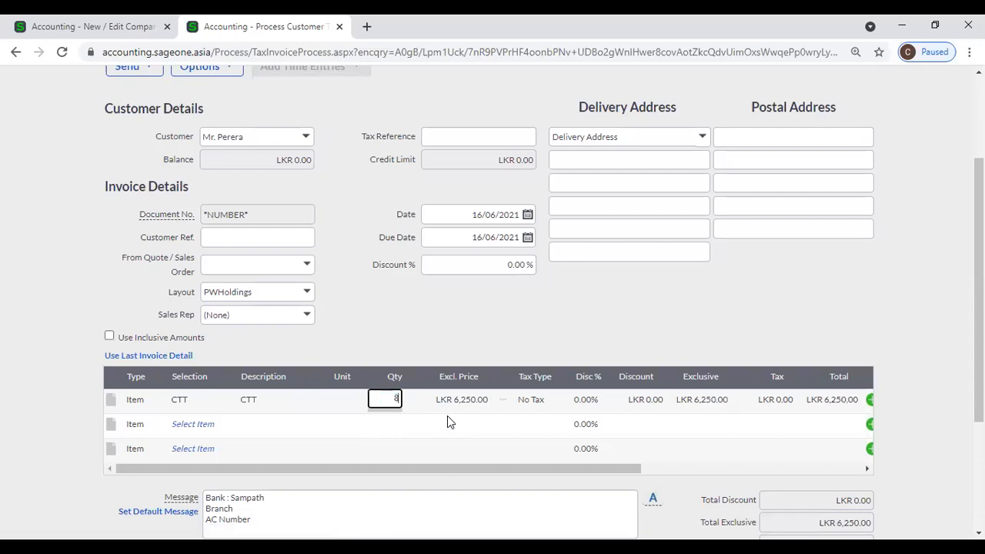
key("Tab")
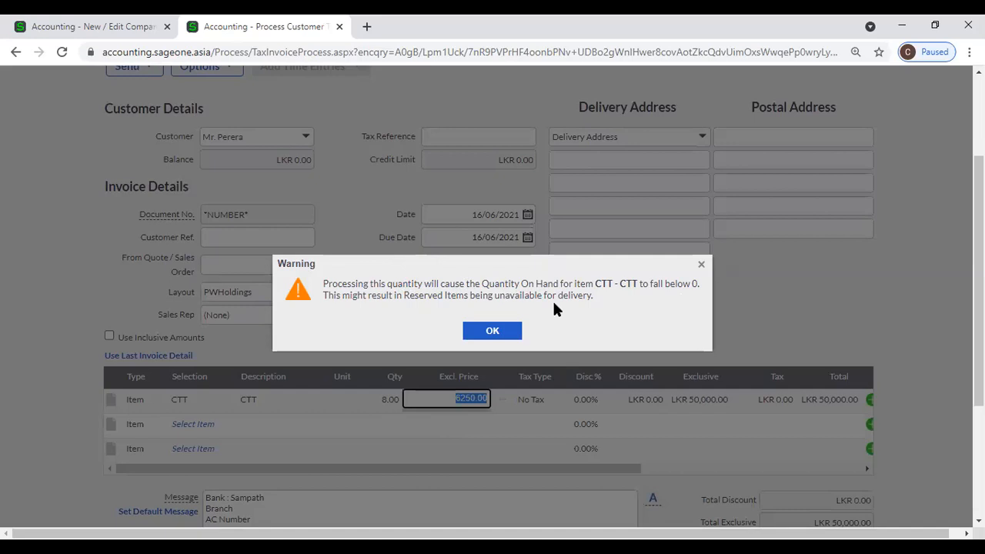
left_click(492, 331)
scroll(508, 338, "down", 3)
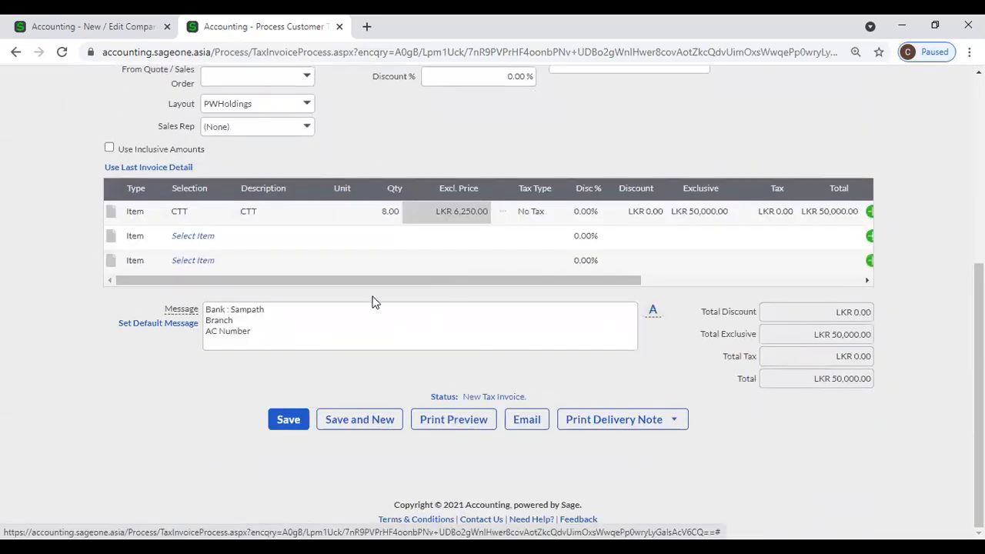
scroll(374, 301, "up", 2)
scroll(375, 288, "up", 2)
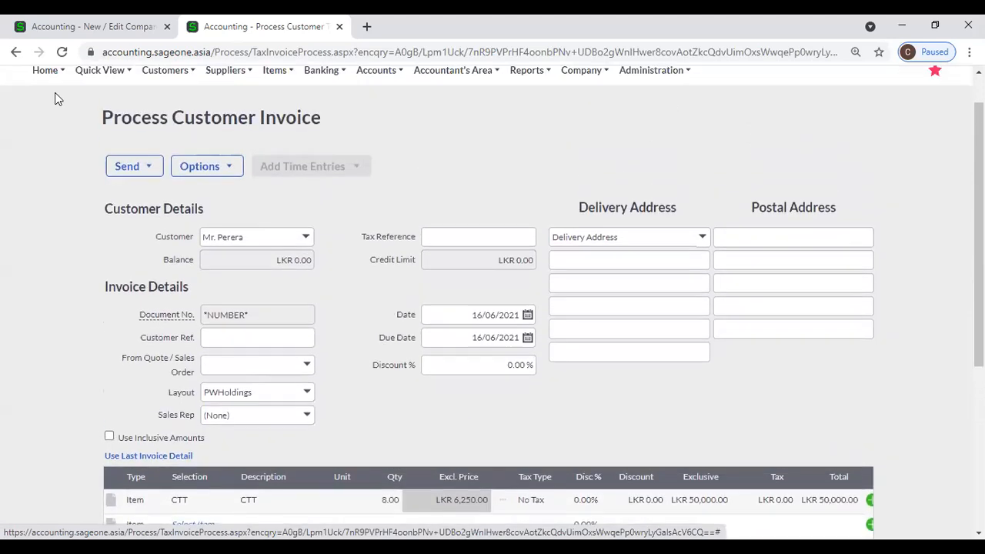
Return to the company's Item Settings, enable "Do not allow Item quantities below zero" and save the settings.
left_click(90, 27)
left_click(605, 250)
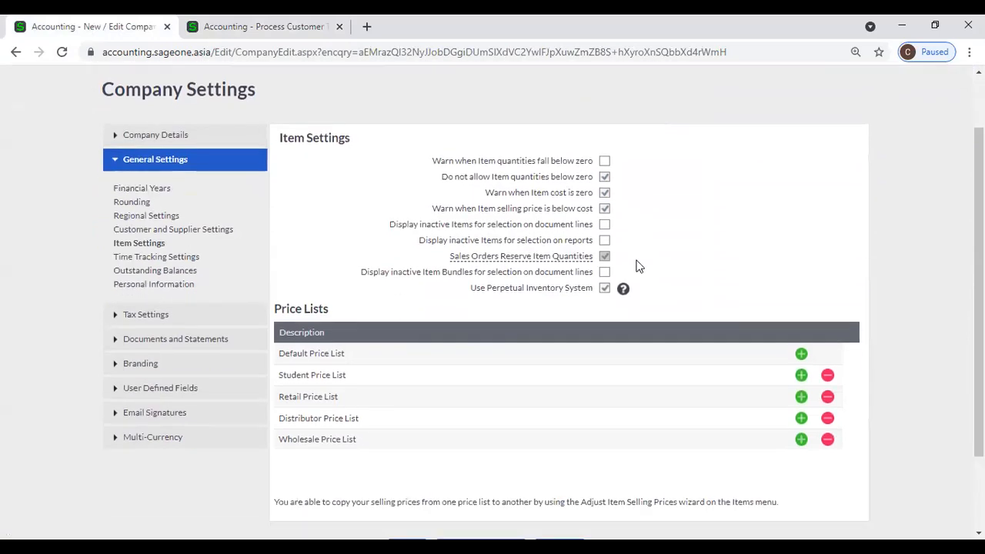
scroll(638, 267, "down", 3)
left_click(408, 454)
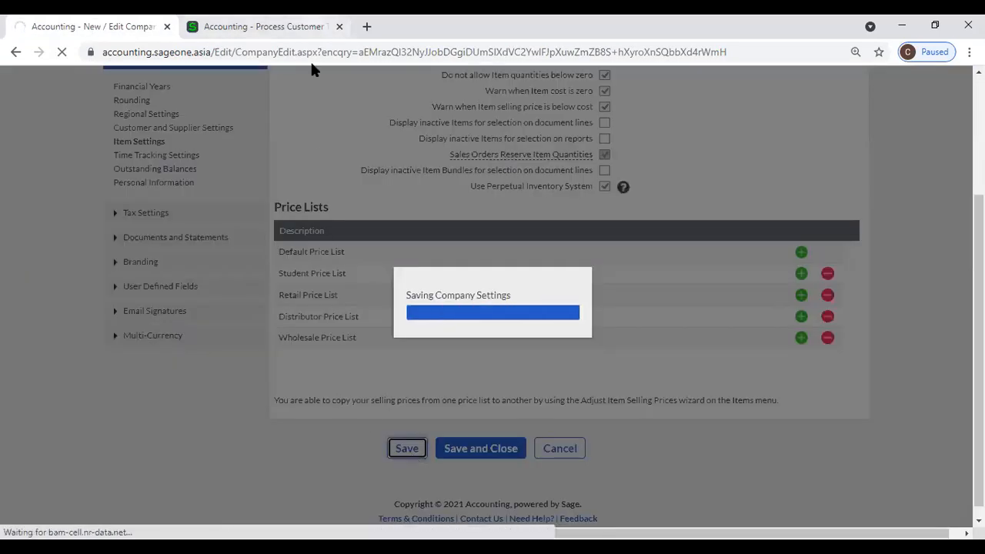
Discard the unsaved invoice in the other tab and start a new customer tax invoice for the same retail customer.
left_click(339, 27)
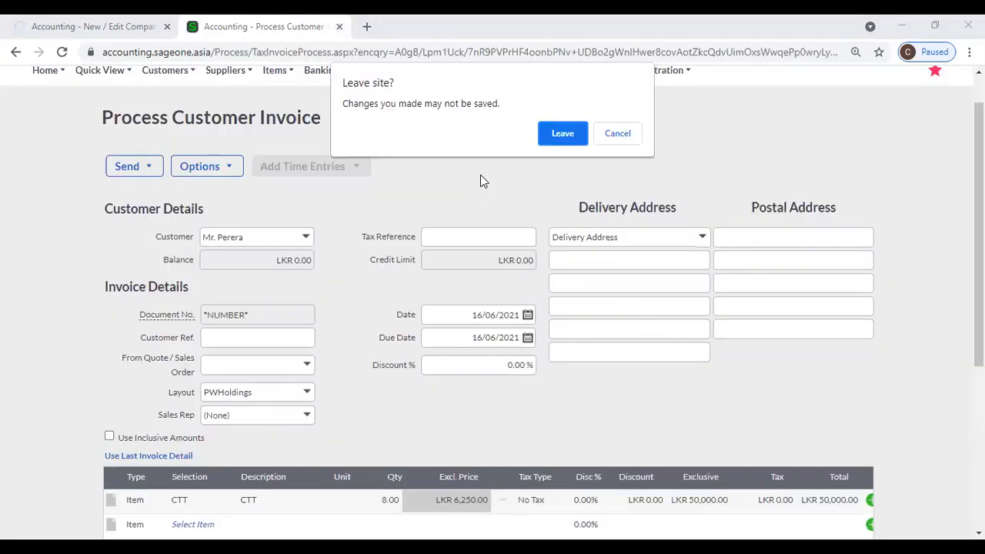
left_click(562, 138)
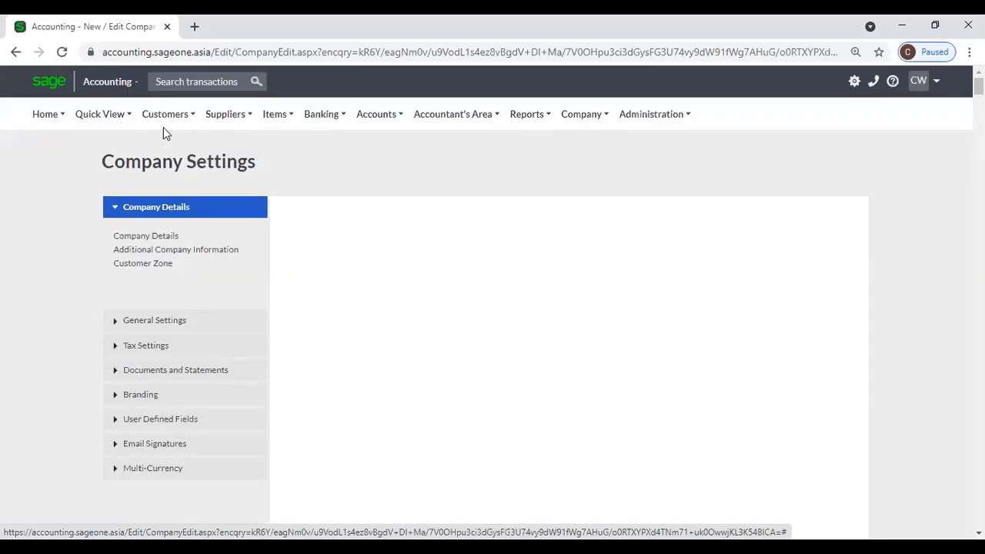
mouse_move(164, 117)
mouse_move(239, 190)
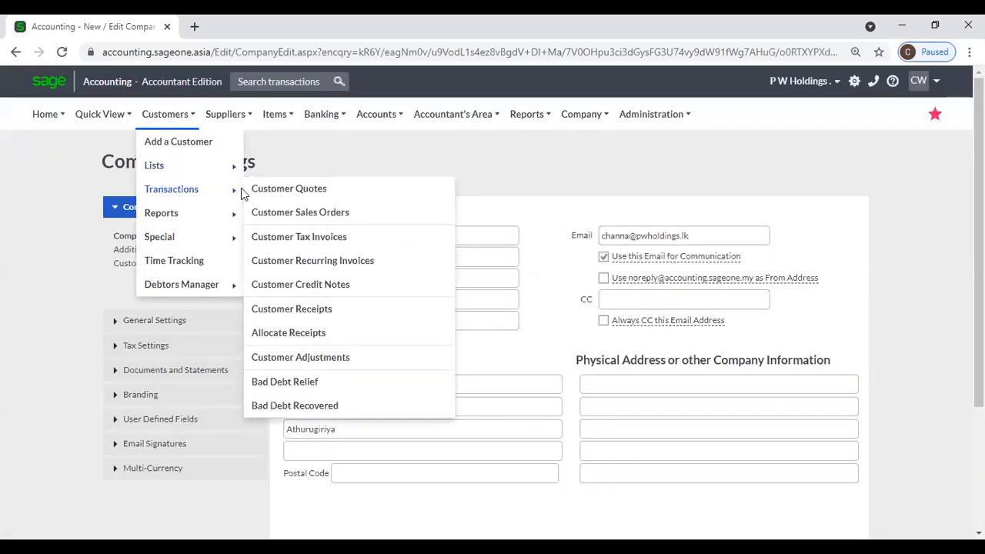
left_click(306, 236)
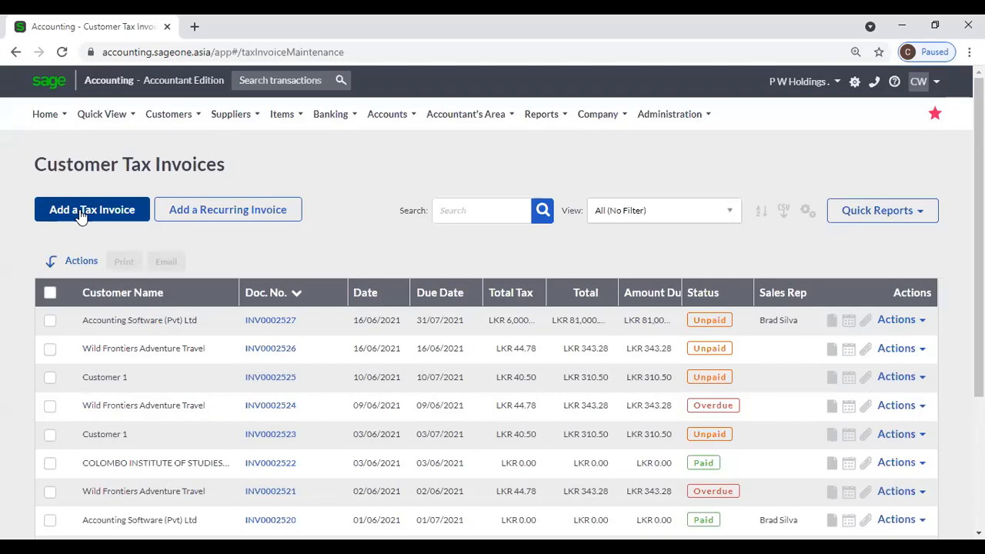
left_click(81, 218)
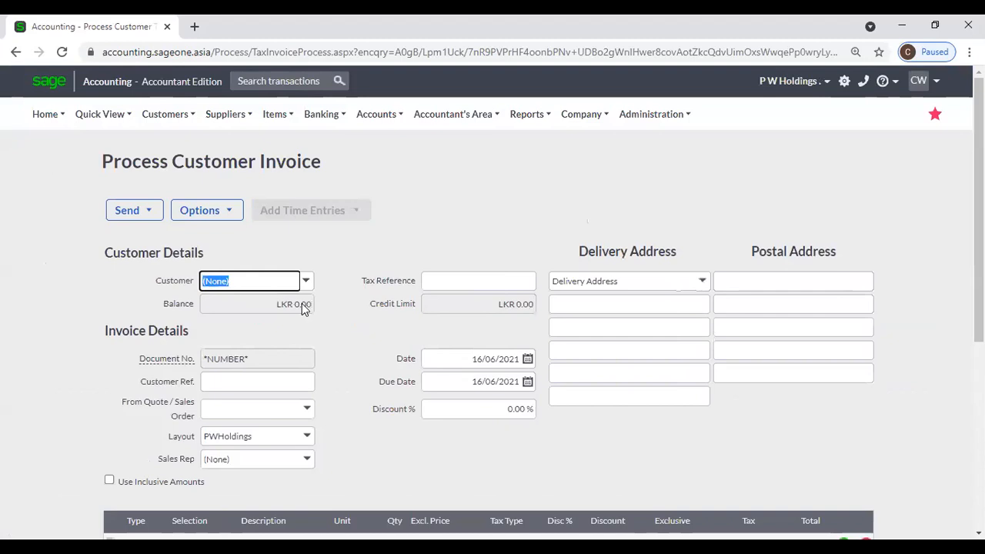
type("mr.")
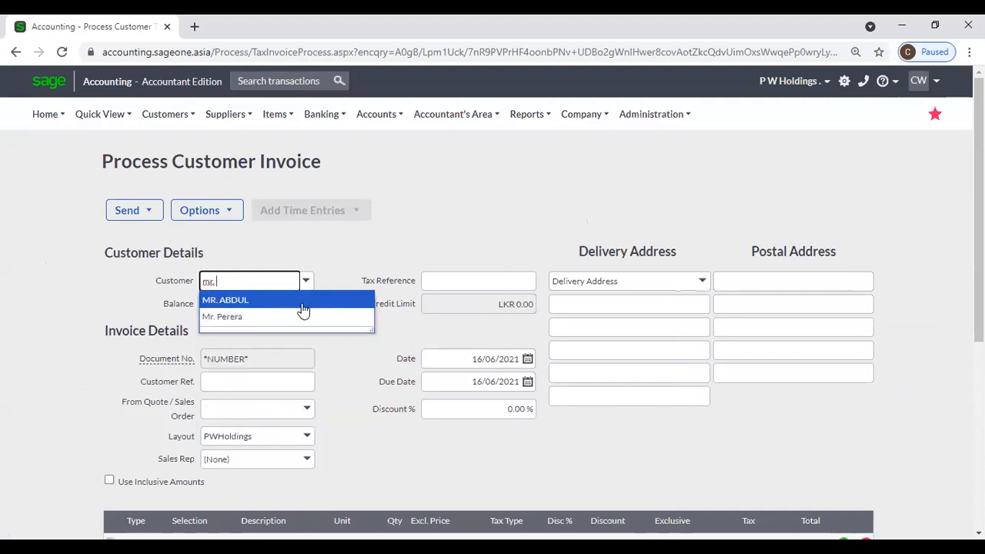
left_click(304, 318)
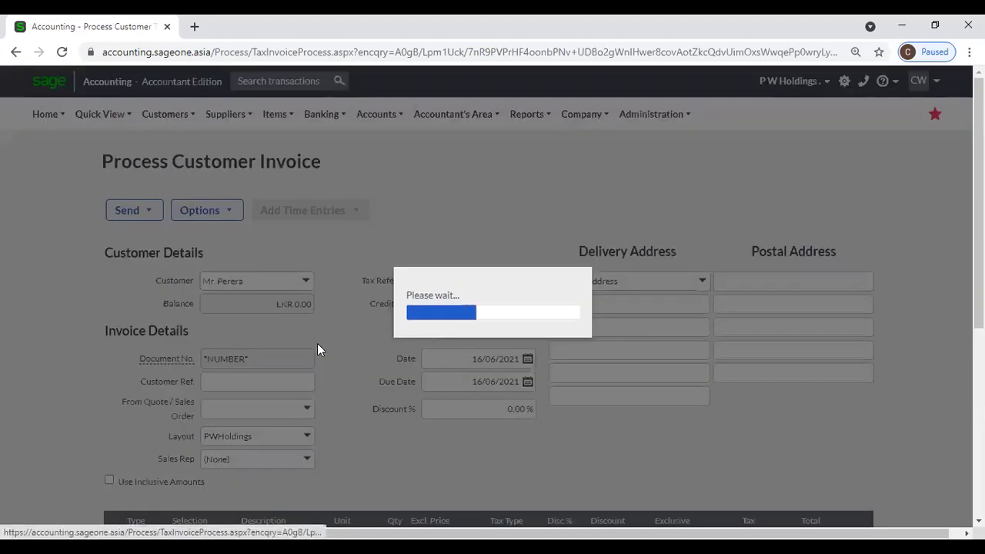
Check the quantity on hand of item CTT and select it on the invoice's first line.
scroll(369, 379, "down", 3)
left_click(209, 330)
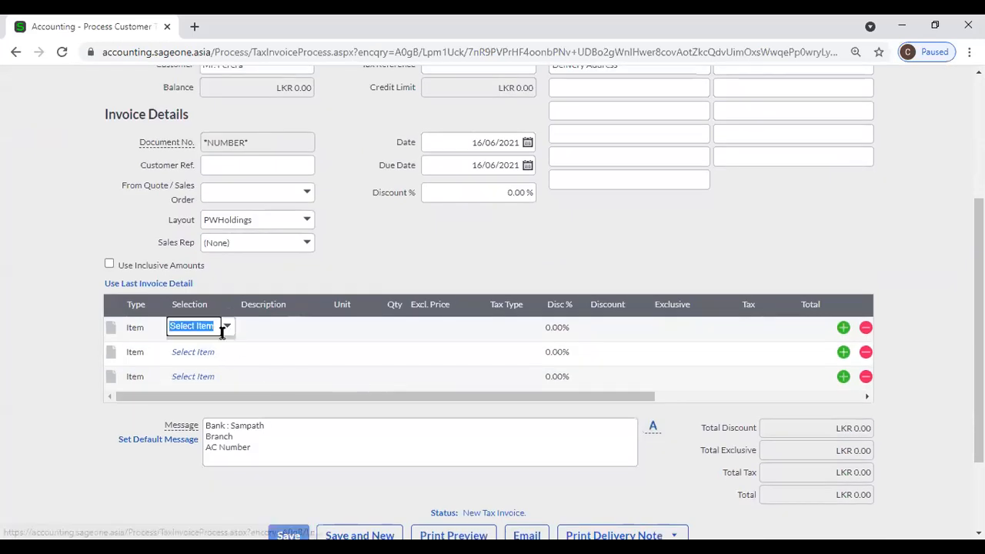
left_click(227, 329)
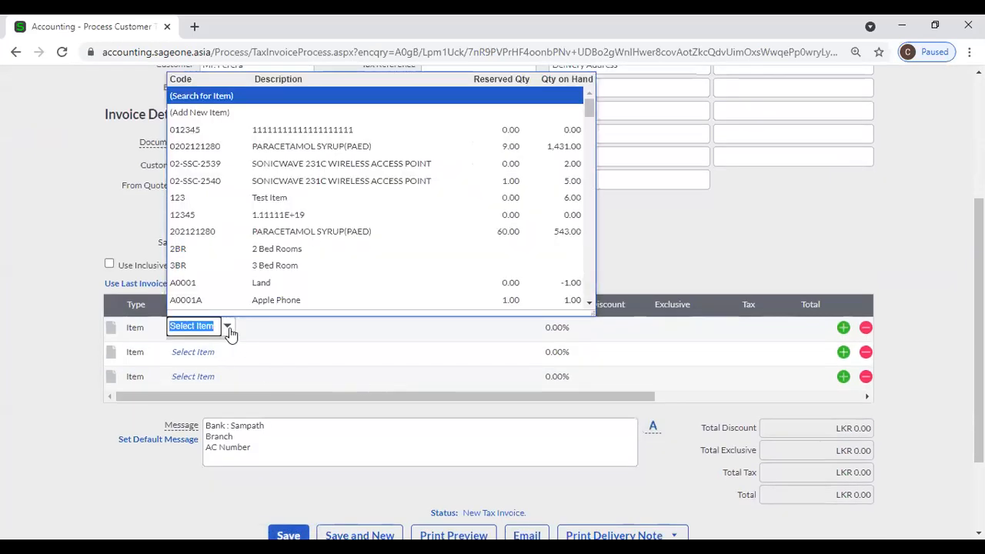
type("c")
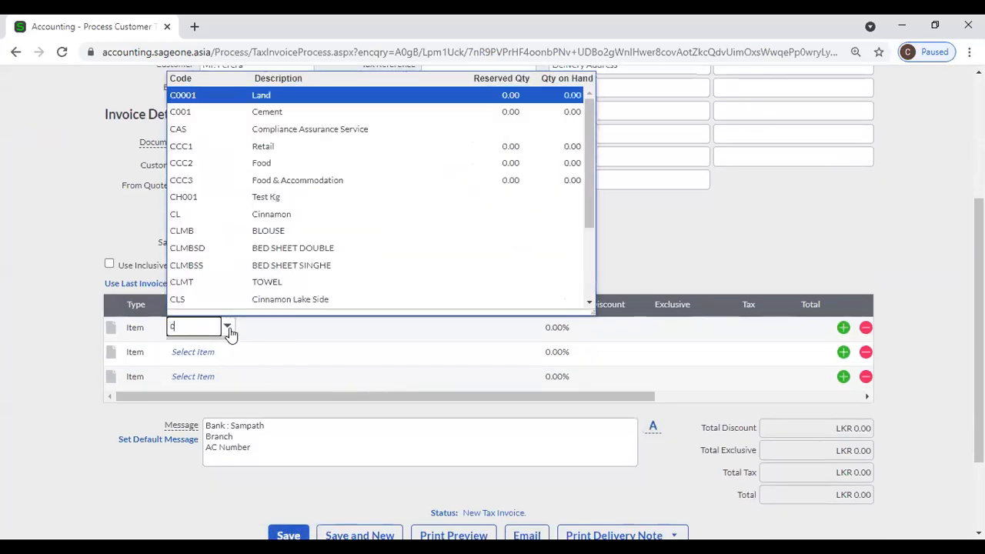
type("t")
left_click(283, 377)
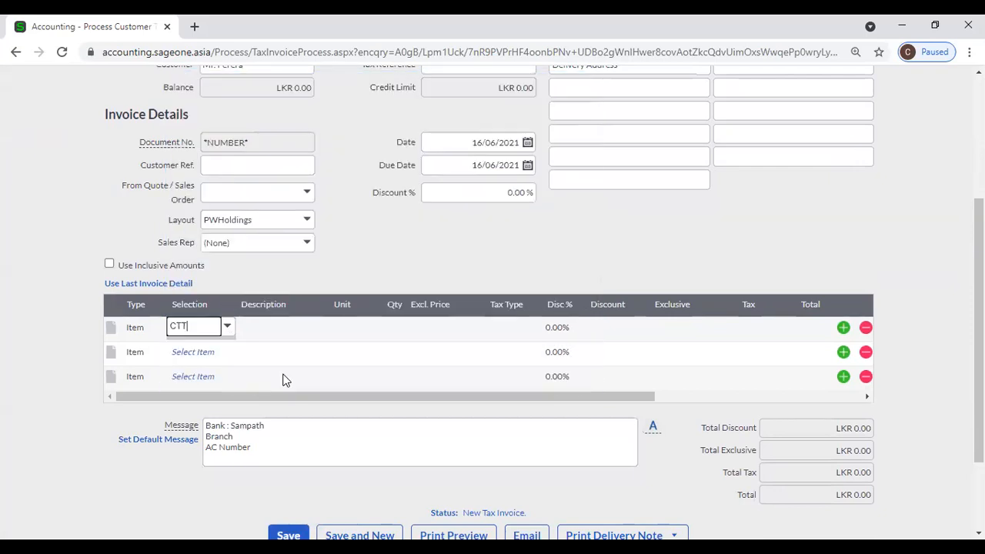
left_click(227, 327)
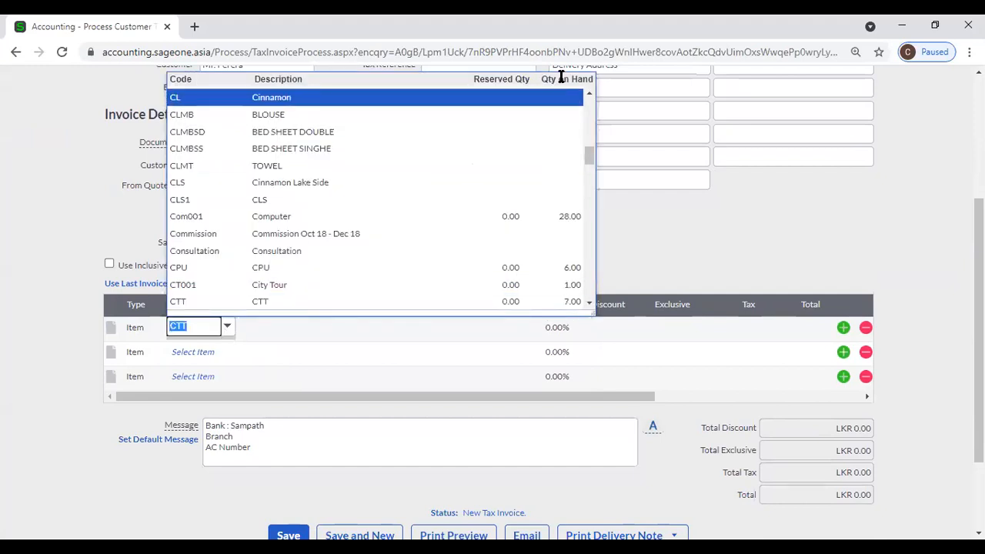
left_click(576, 302)
key("Tab")
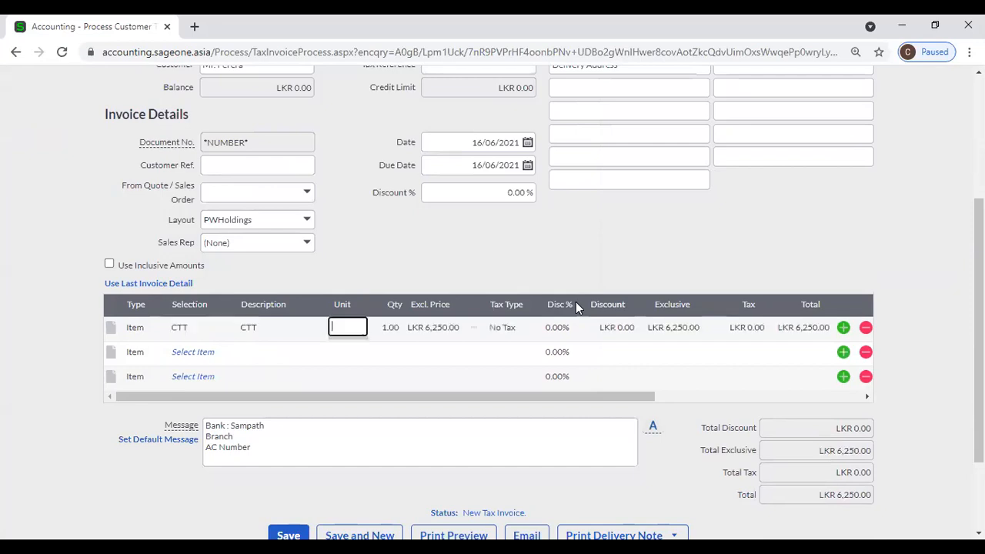
Try to set the CTT line's quantity above its quantity on hand and dismiss the error.
key("Tab")
type("5")
key("Tab")
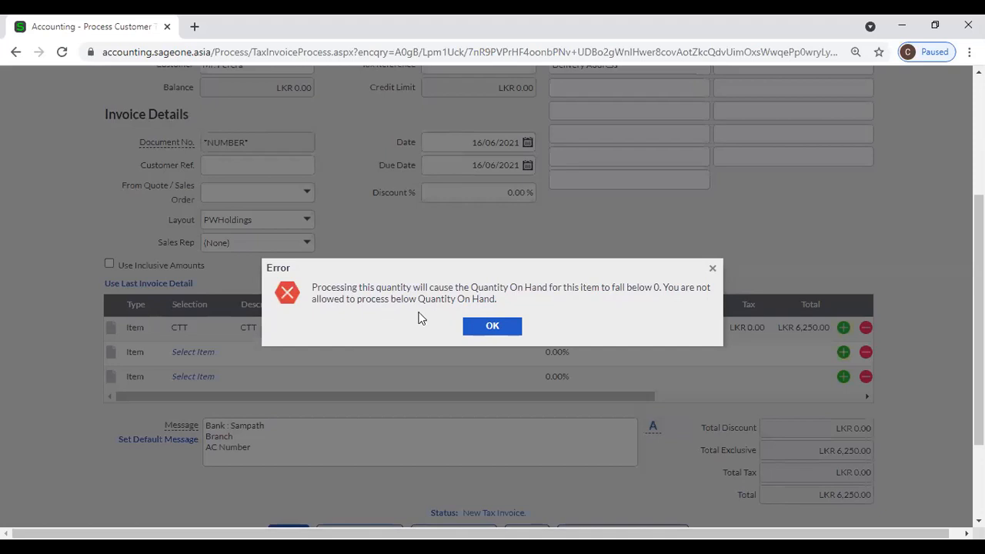
left_click(486, 328)
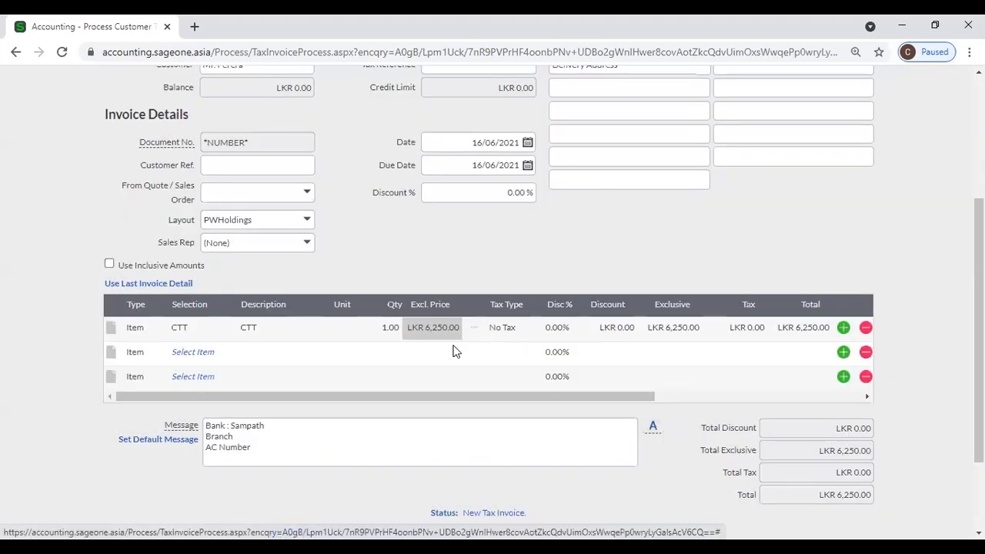
left_click(393, 332)
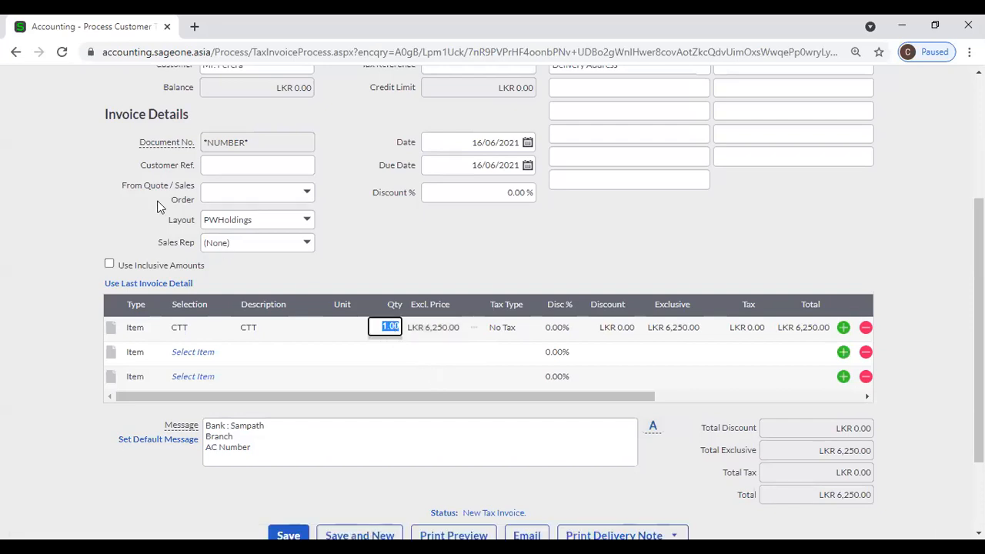
Duplicate the invoice tab and open the company's Item Settings in the copy.
right_click(111, 29)
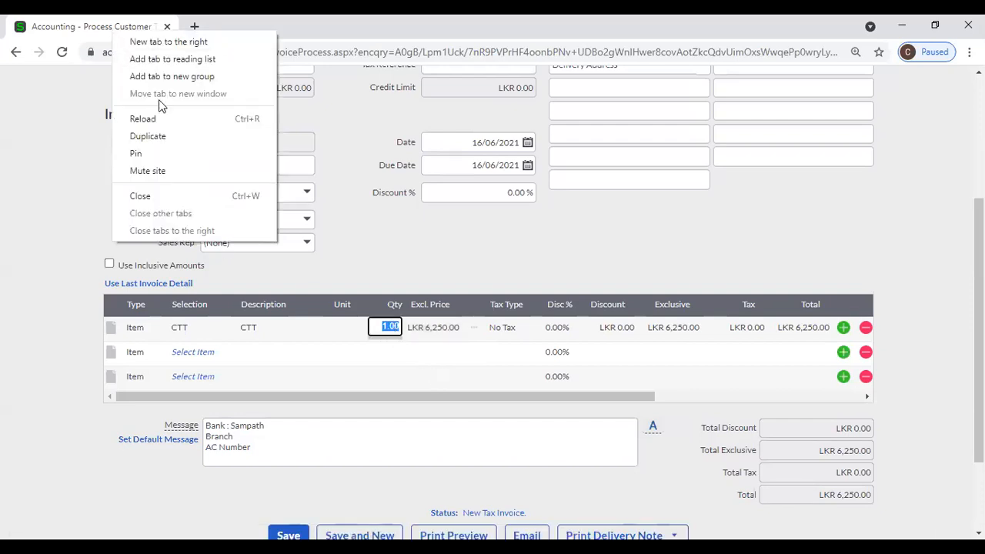
left_click(164, 141)
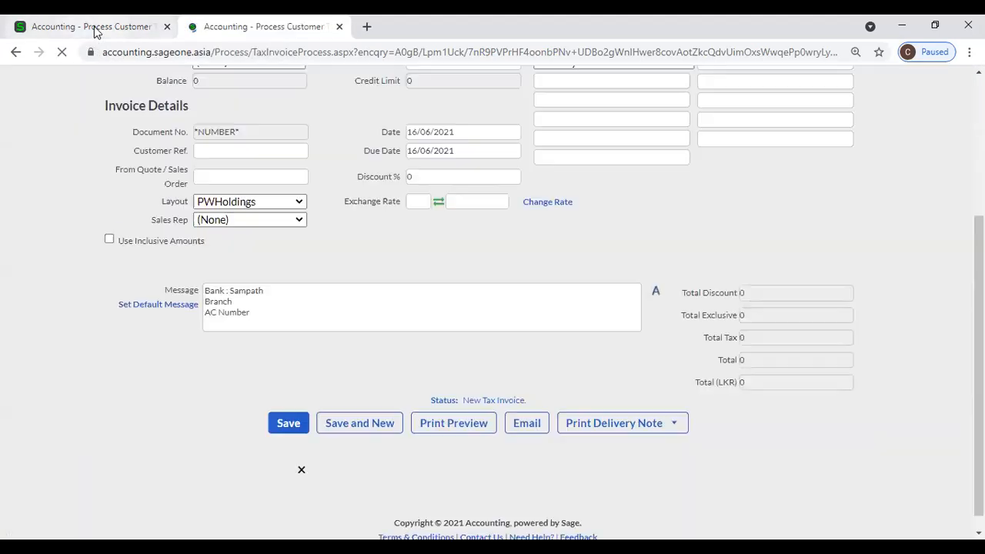
scroll(296, 158, "up", 5)
left_click(581, 114)
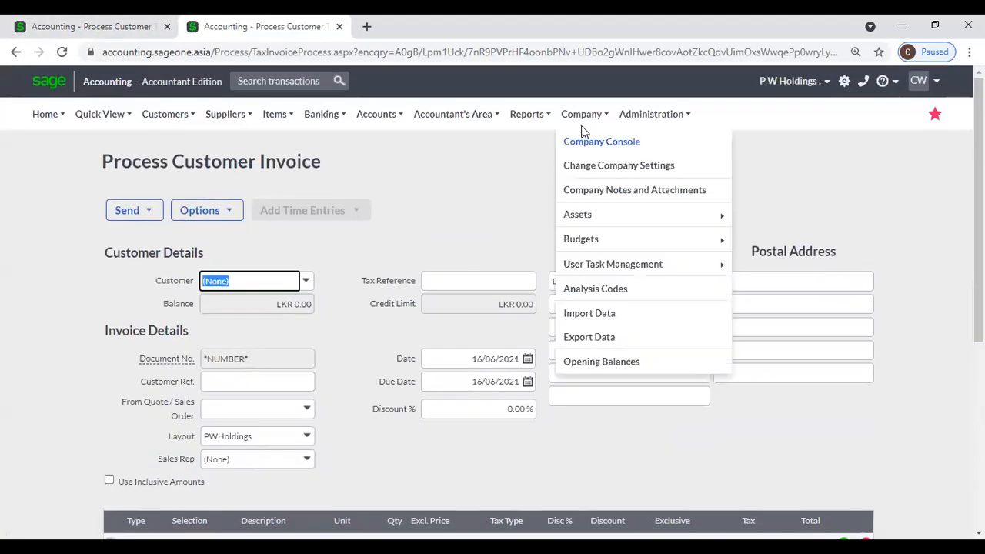
left_click(589, 168)
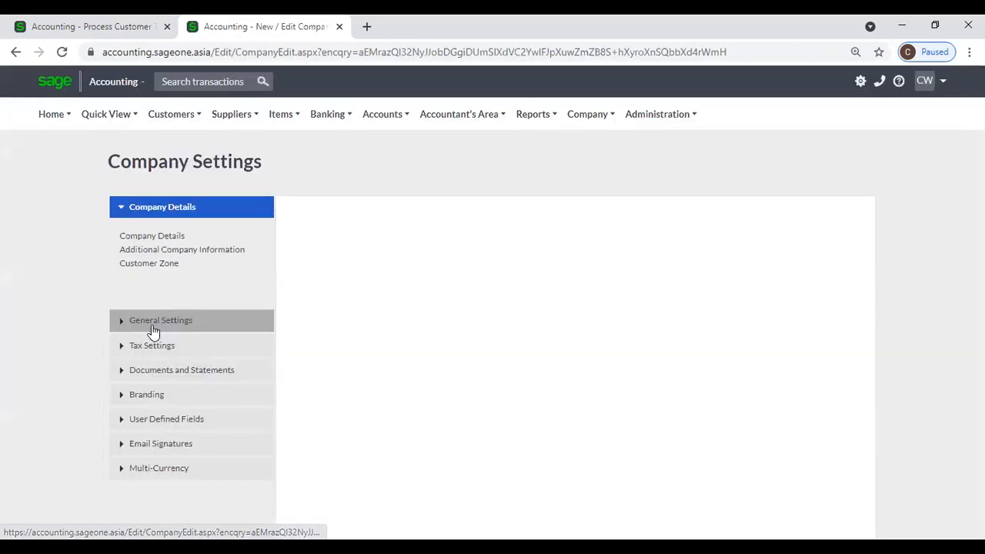
left_click(150, 322)
left_click(139, 315)
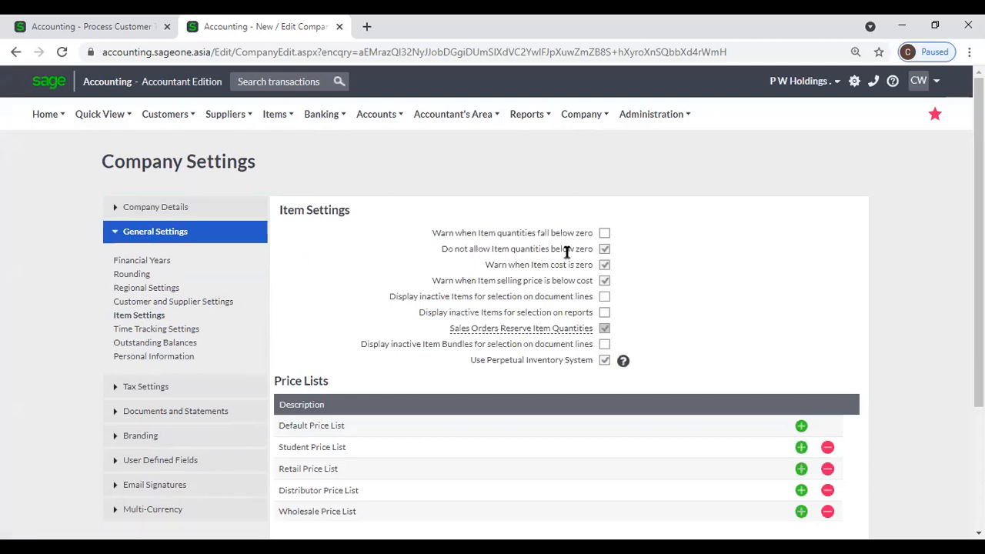
Compare the invoice with the Item Settings, try to enable "Warn when Item quantities fall below zero", and close the settings without saving.
left_click(106, 32)
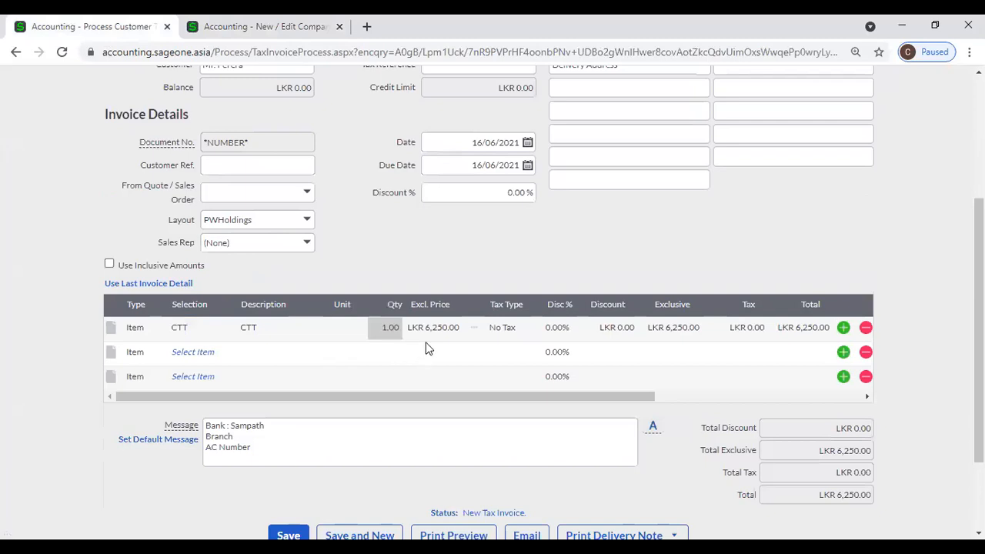
left_click(224, 36)
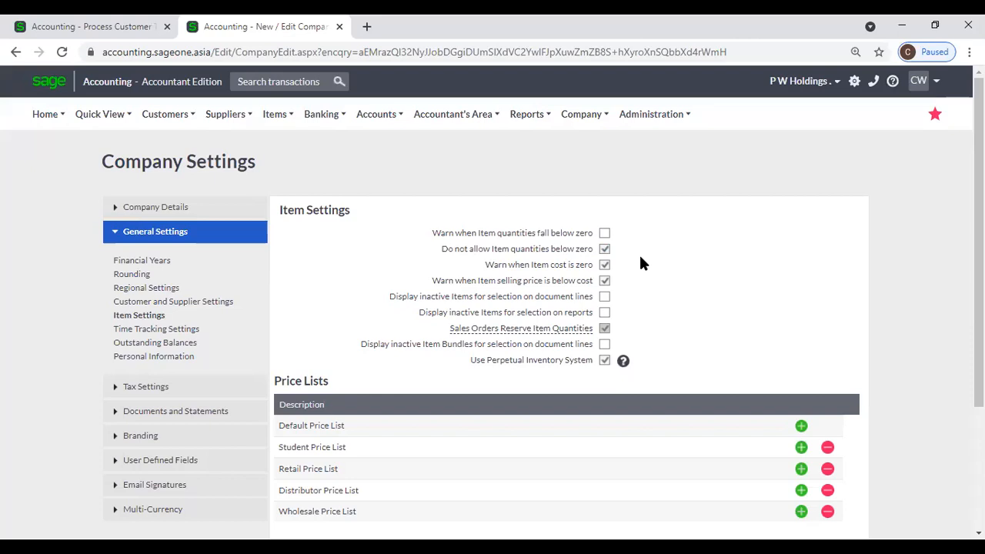
left_click(605, 233)
left_click(459, 326)
key("ctrl+w")
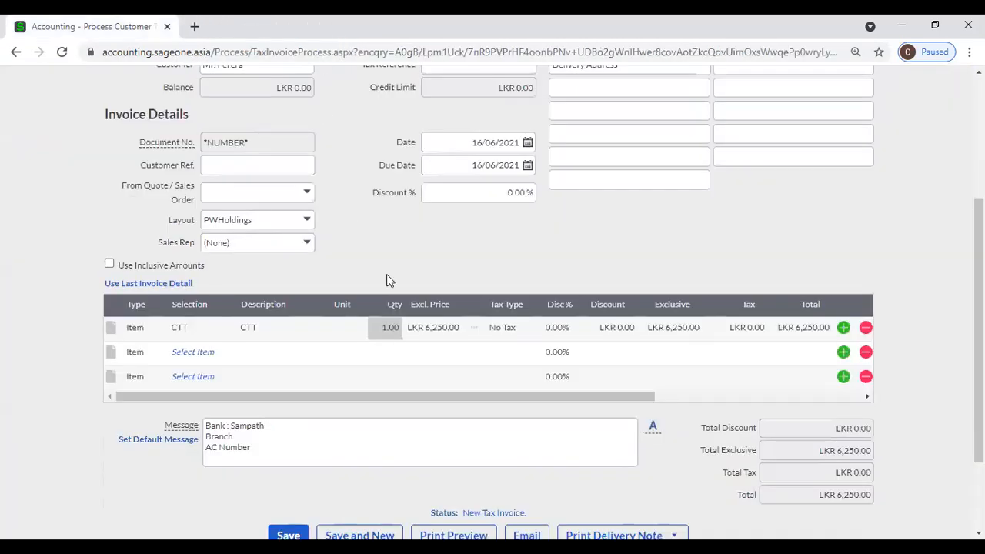
Leave the unsaved invoice and start a new customer tax invoice from the Customer Tax Invoices list.
scroll(386, 274, "up", 3)
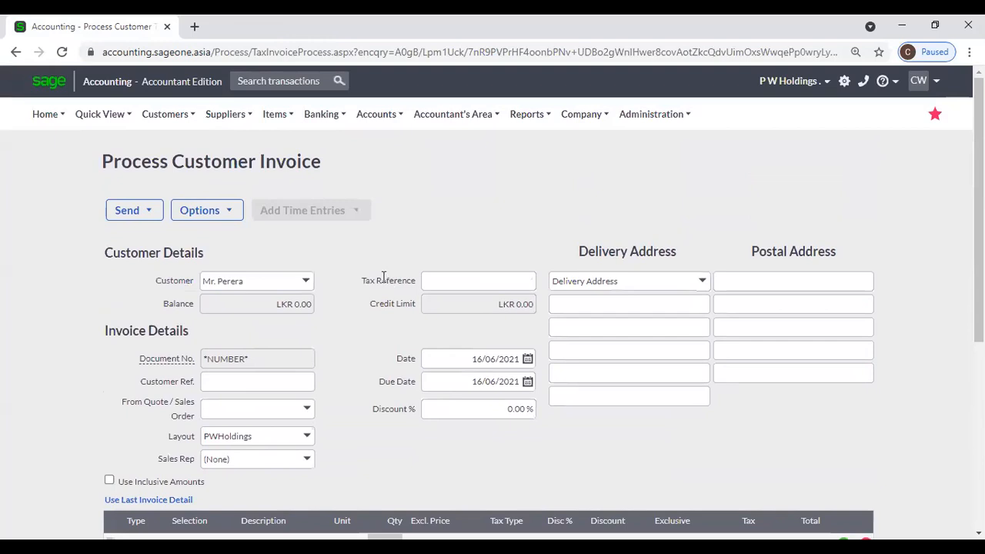
left_click(156, 116)
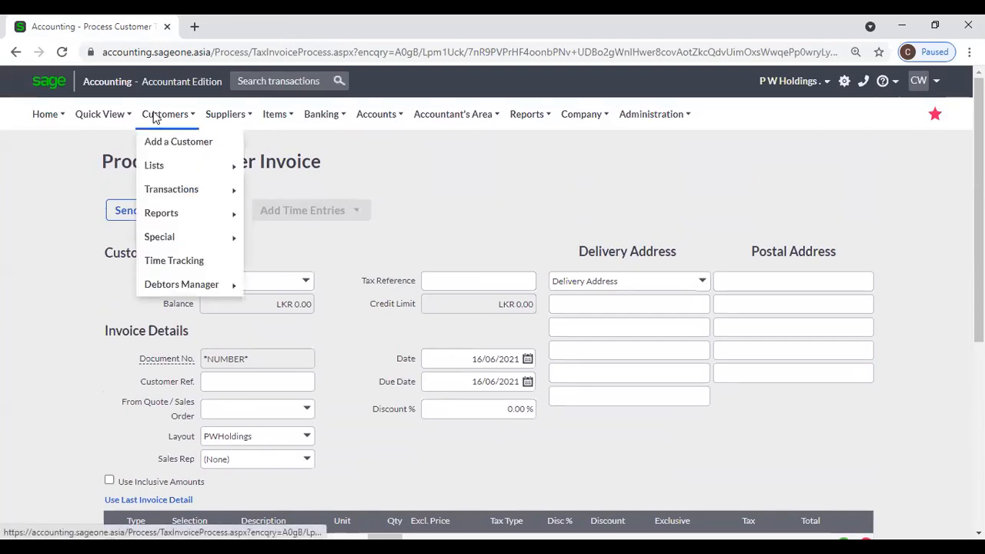
mouse_move(168, 173)
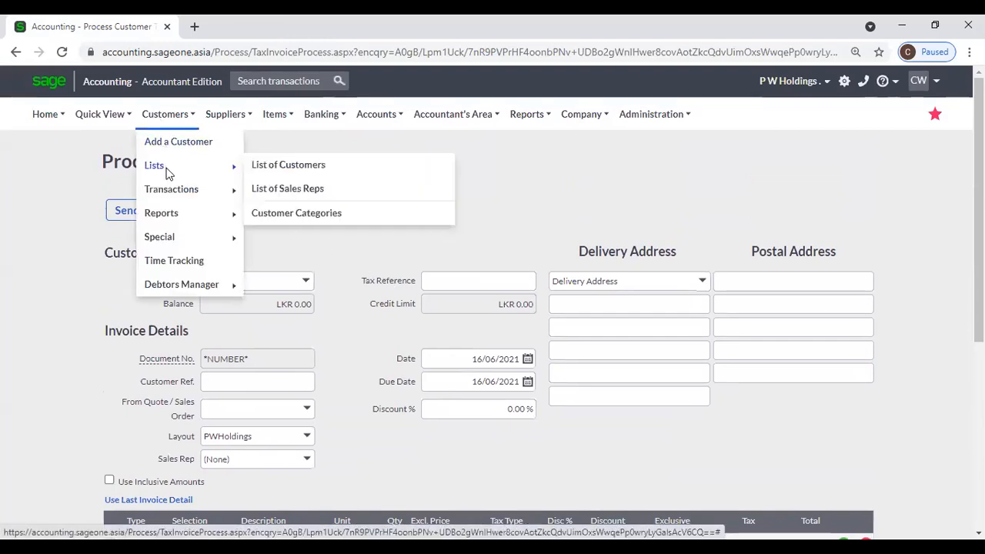
mouse_move(211, 190)
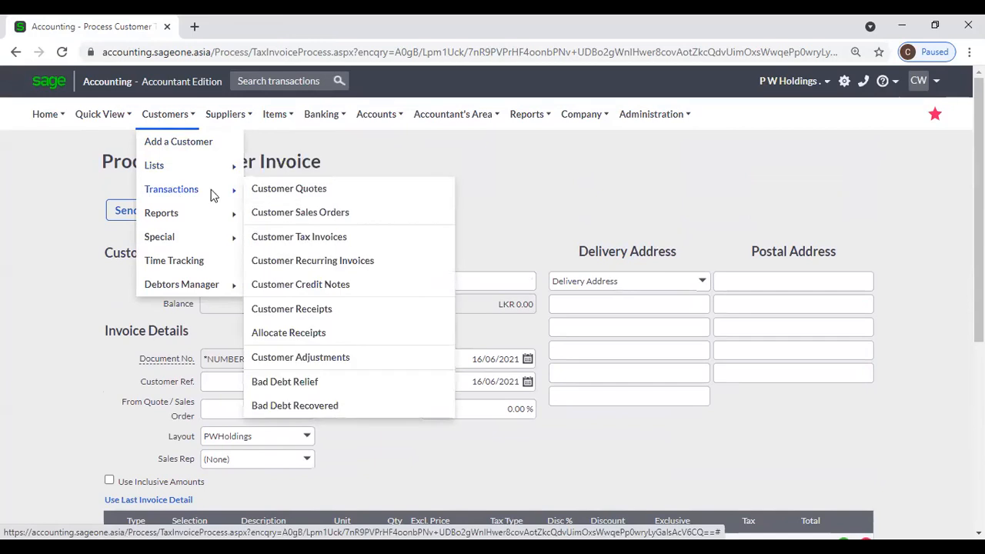
left_click(330, 240)
left_click(559, 134)
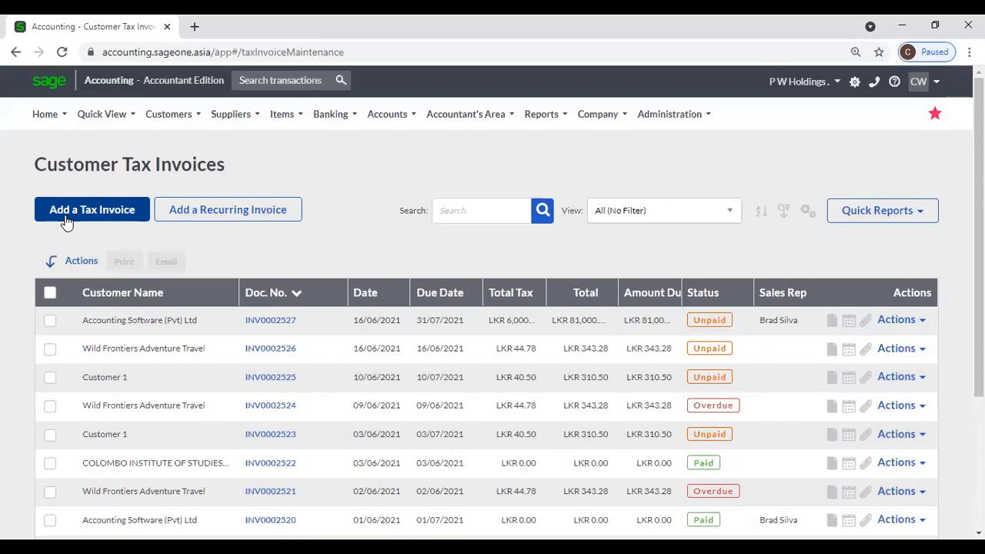
left_click(67, 221)
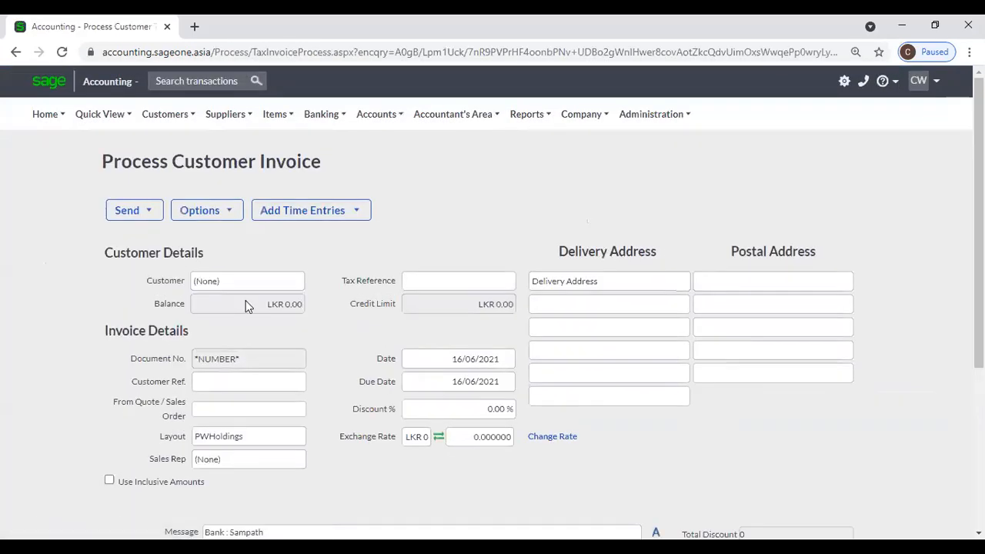
Select Accounting Software (Pvt) Ltd as the invoice customer, agree to invoice outstanding sales orders, and check the From Quote / Sales Order choices.
left_click(310, 418)
left_click(305, 282)
left_click(259, 403)
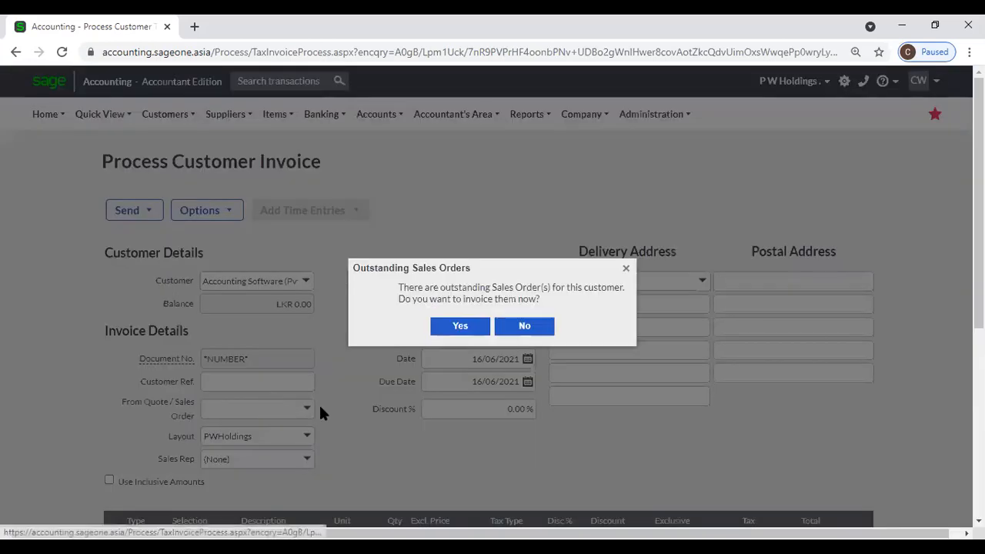
left_click(443, 331)
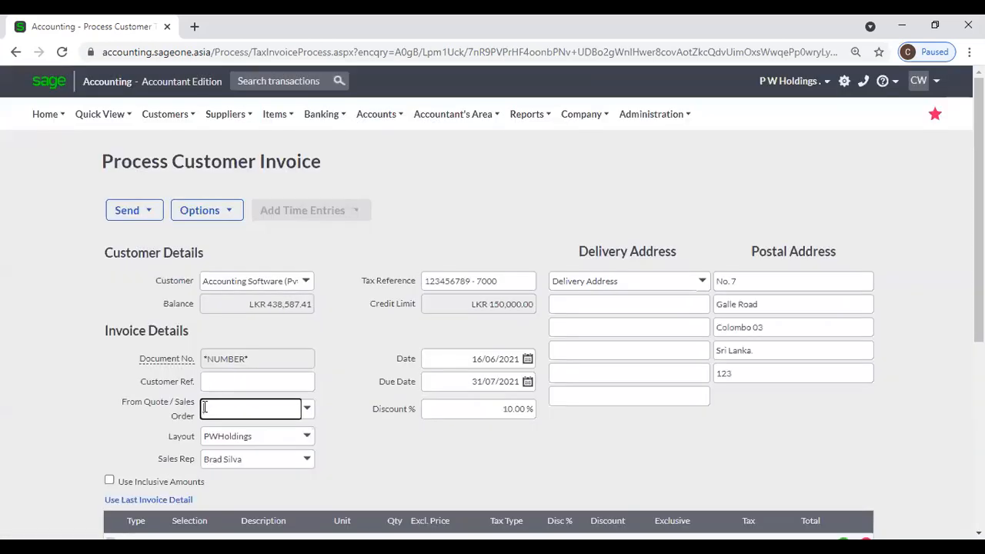
left_click(242, 408)
left_click(368, 428)
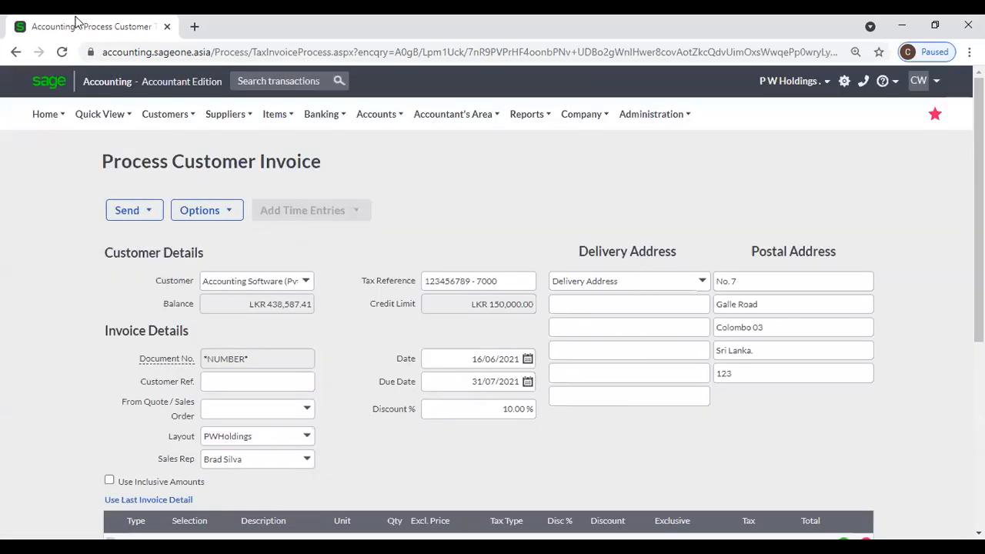
Open Customer Quotes in a duplicate tab and review the actions available for customer A 01's quote.
right_click(83, 26)
left_click(122, 134)
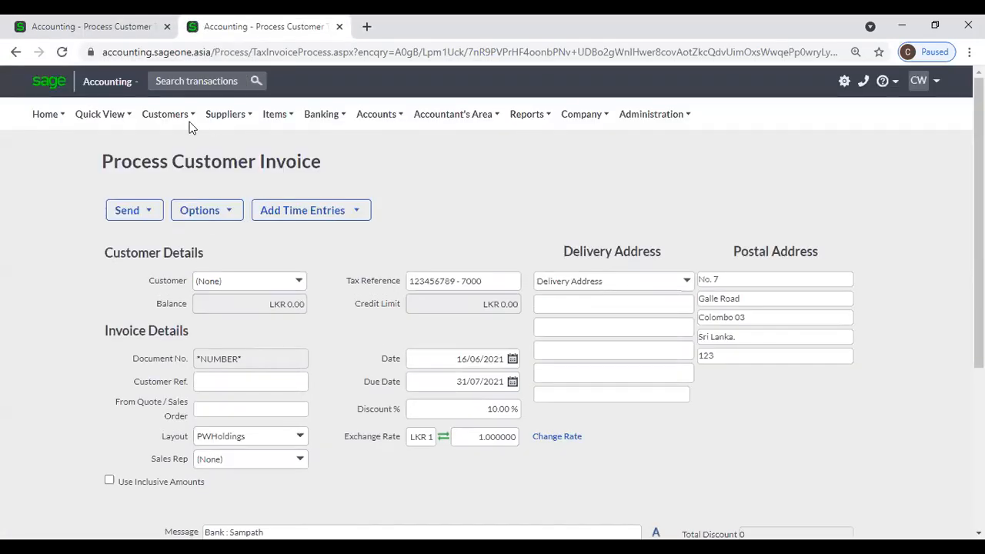
mouse_move(174, 119)
mouse_move(182, 194)
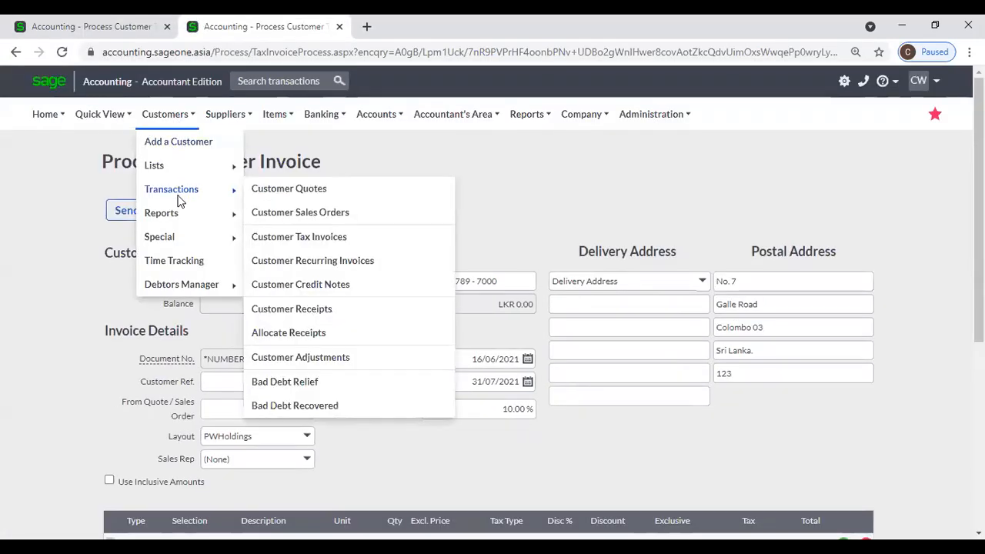
left_click(302, 194)
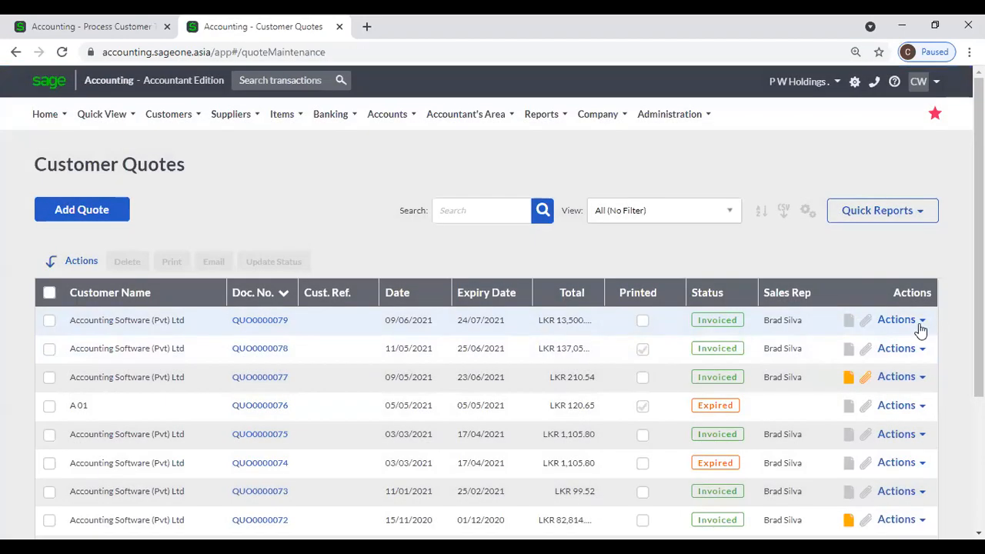
left_click(921, 408)
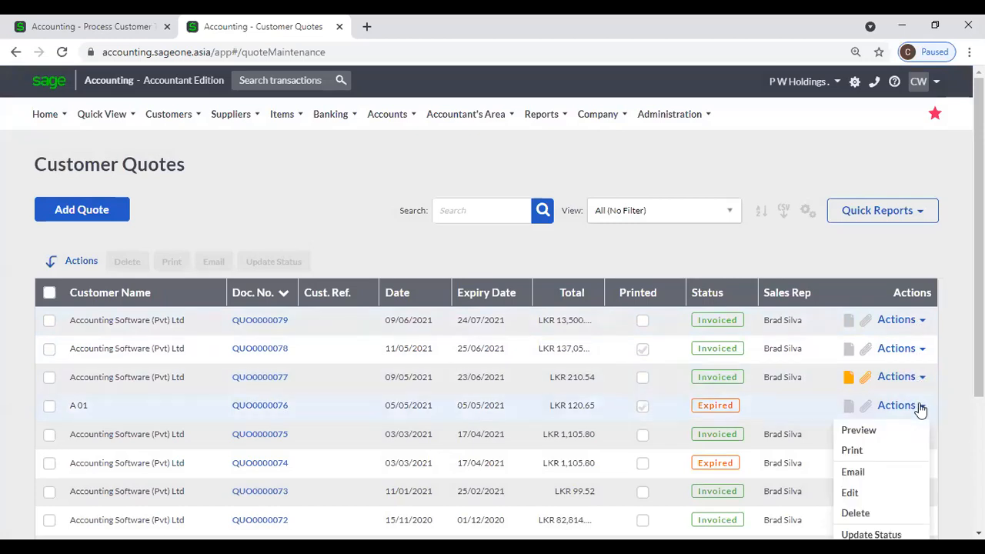
scroll(920, 408, "down", 1)
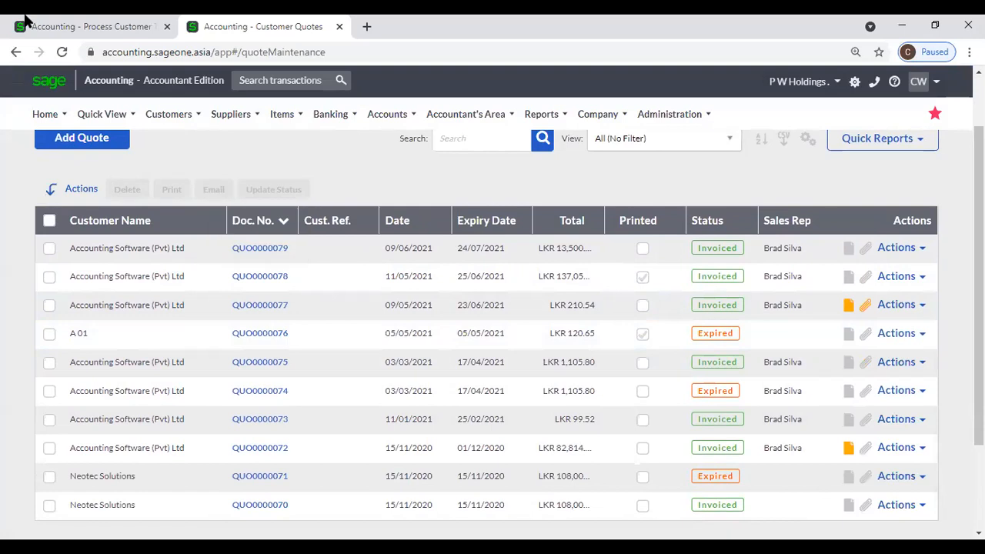
Review the invoice's header fields and compare them with the Default Settings of a blank new customer record.
left_click(54, 20)
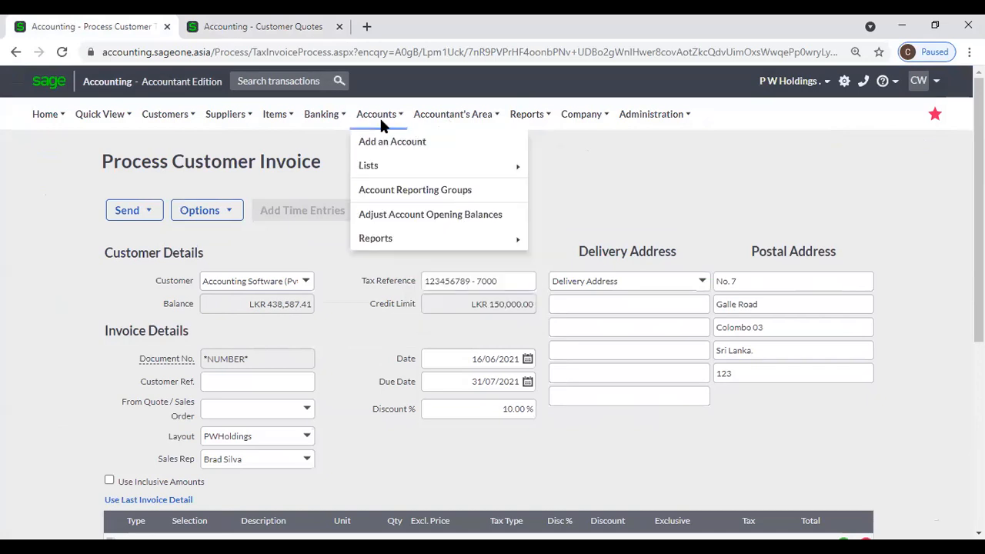
mouse_move(583, 123)
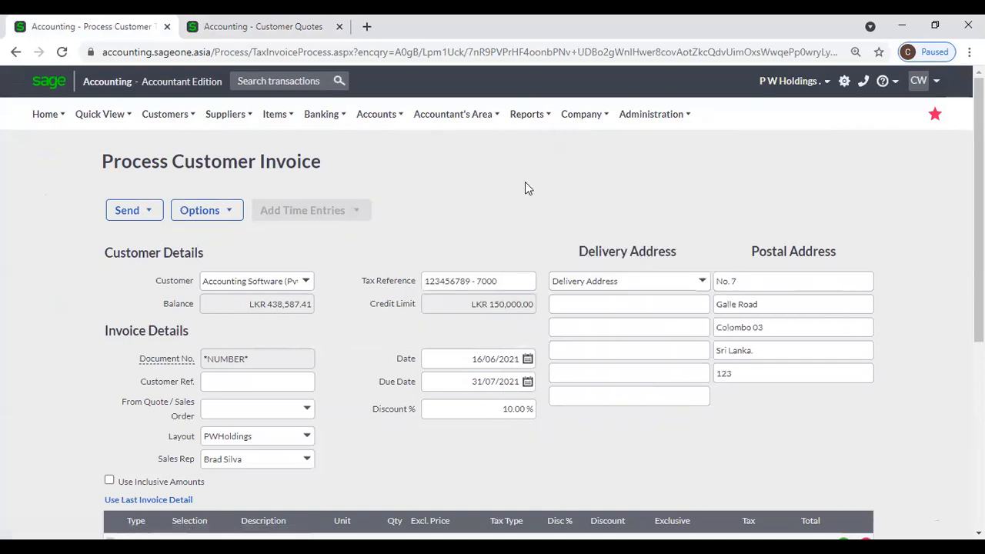
scroll(525, 189, "down", 1)
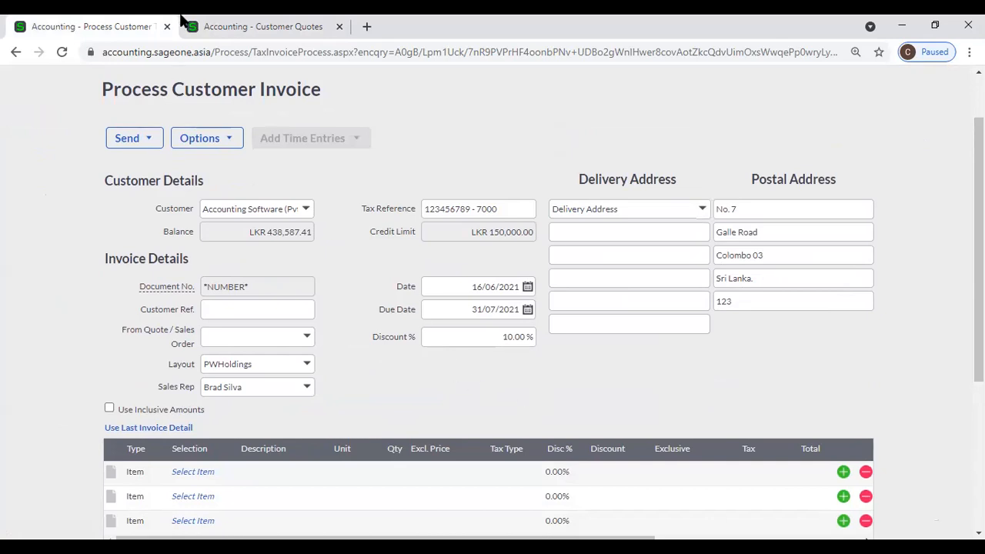
left_click(262, 27)
left_click(168, 114)
left_click(165, 150)
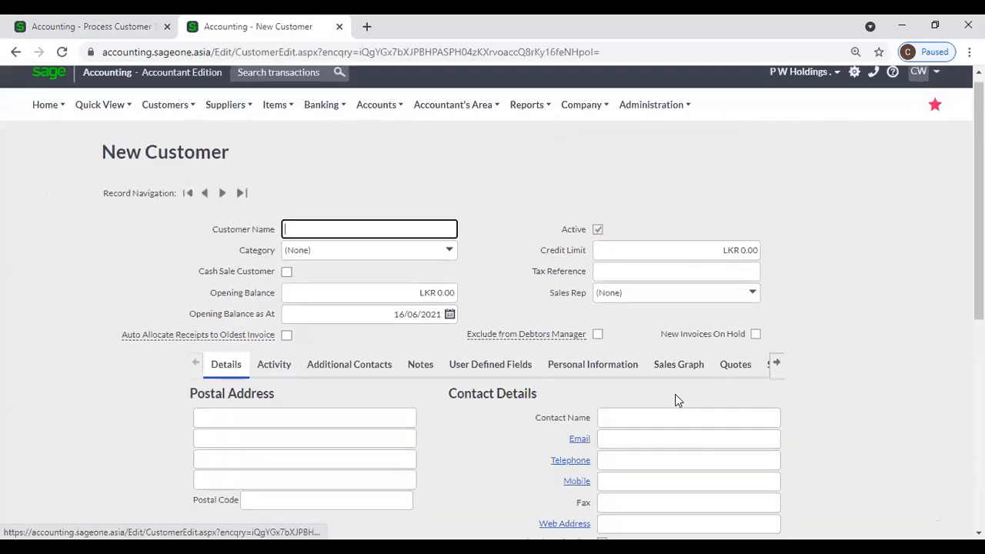
scroll(651, 413, "down", 5)
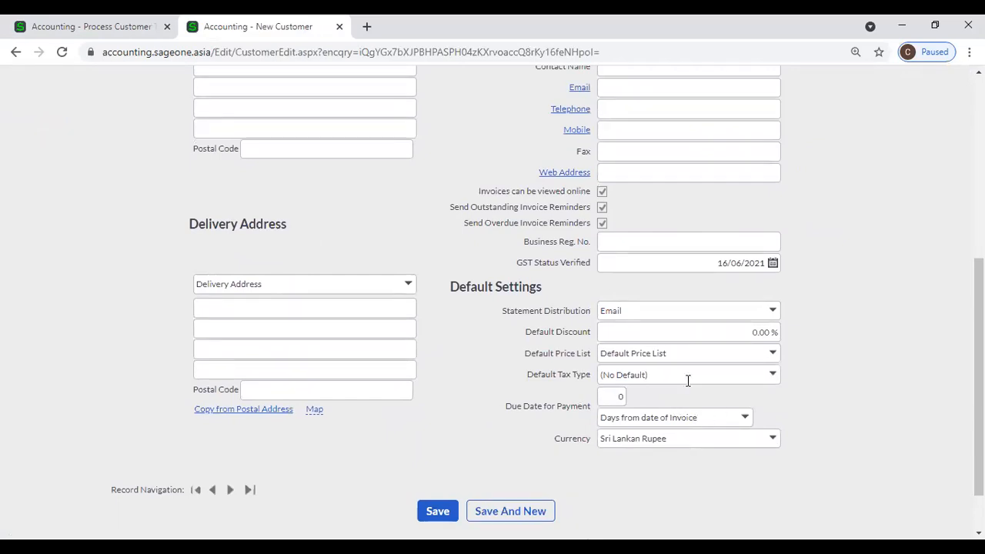
Return to the invoice and change its customer to Al Habtoor.
left_click(87, 26)
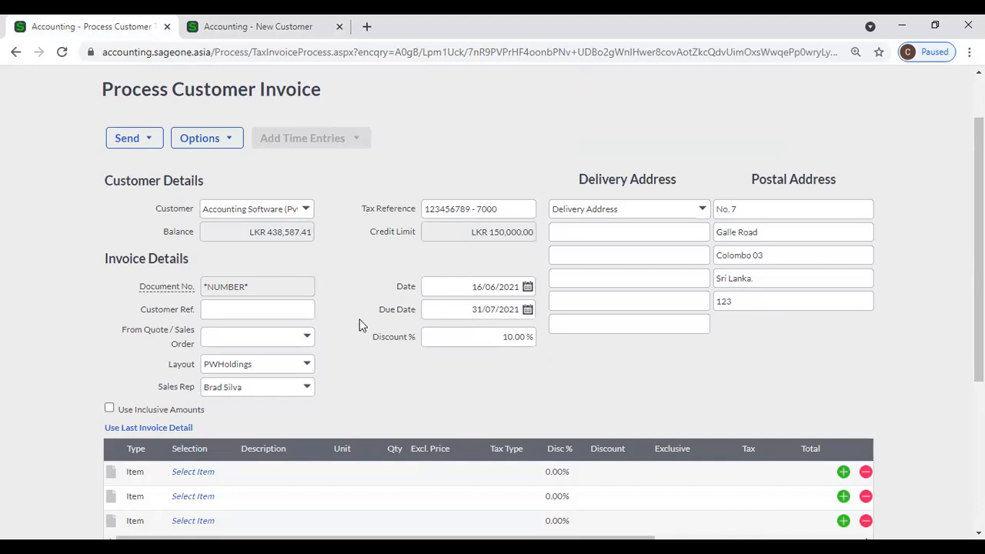
left_click(307, 209)
type("Al Habtoor")
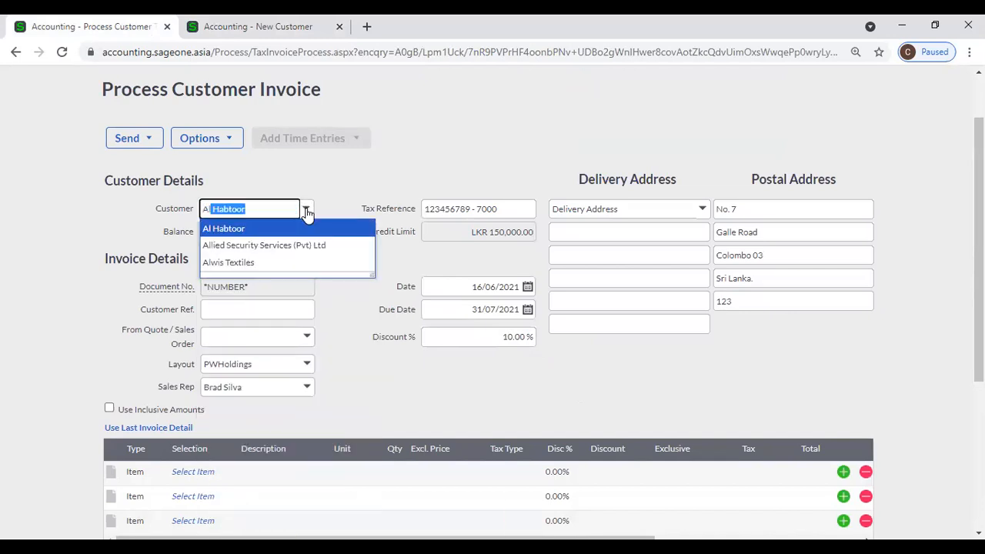
left_click(311, 225)
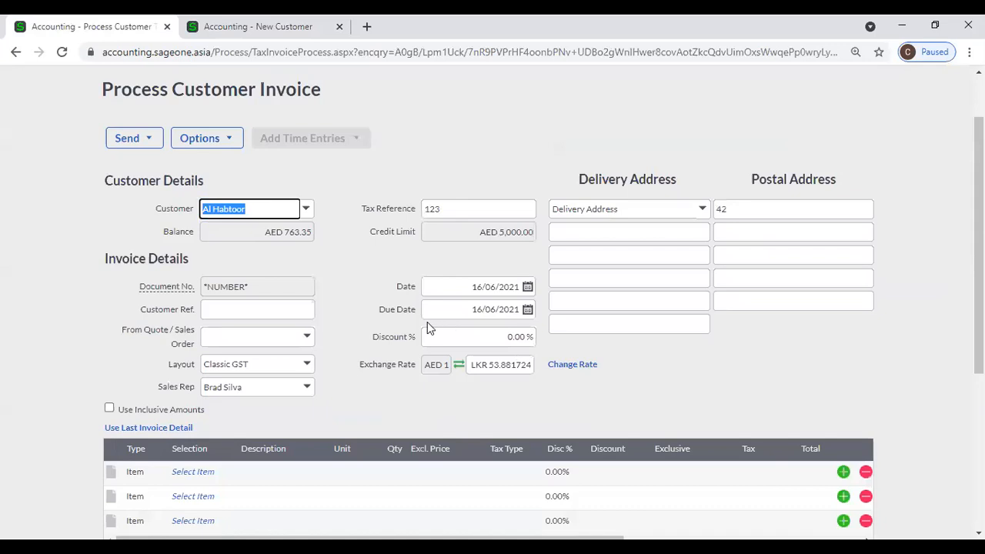
Review the invoice's sales rep and layout choices, and examine the line table's Department, Job and Loan columns.
scroll(506, 368, "down", 1)
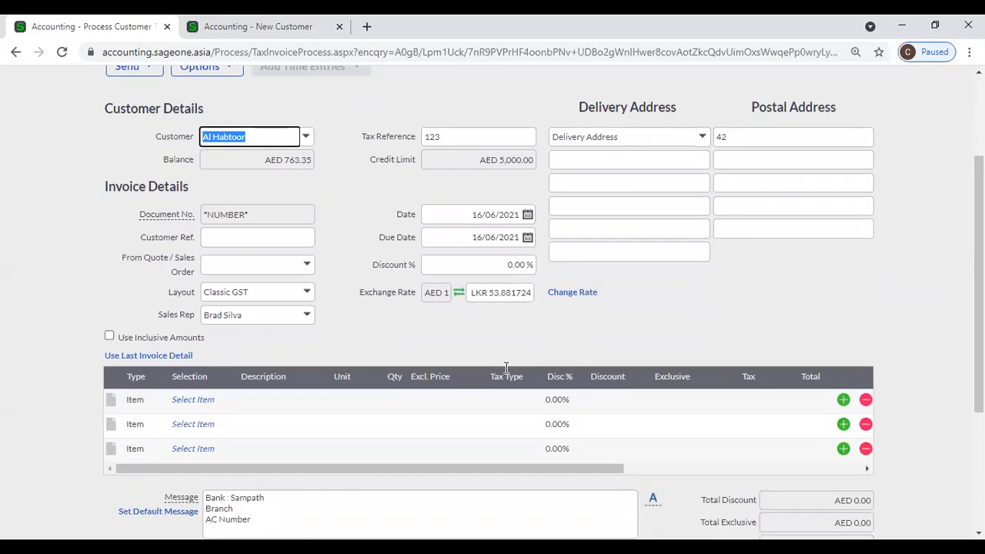
left_click(308, 318)
left_click(360, 337)
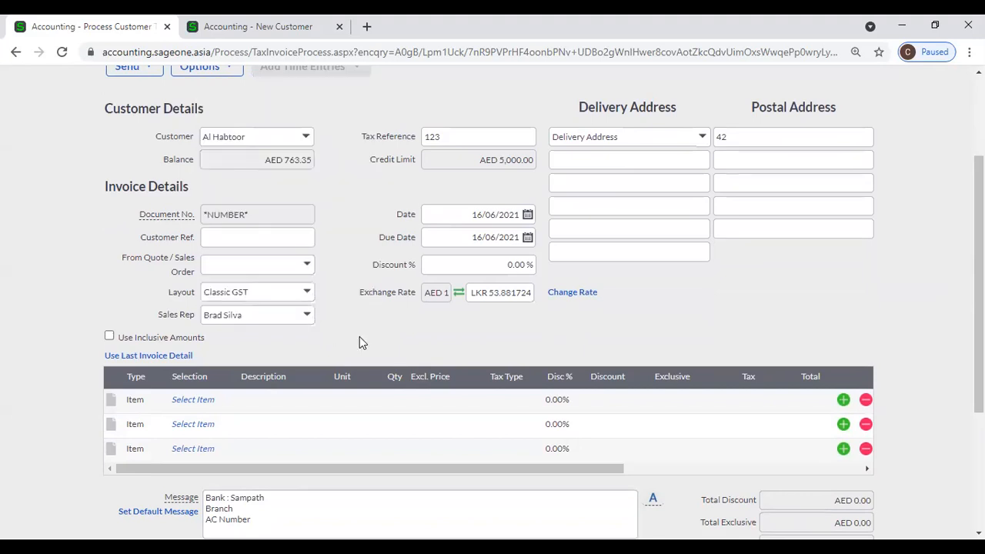
left_click(312, 298)
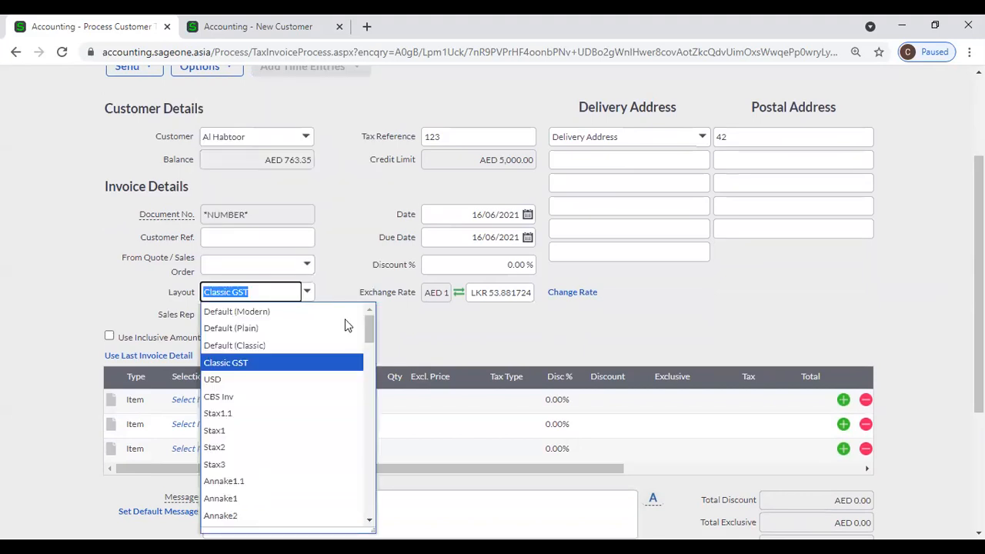
left_click(407, 346)
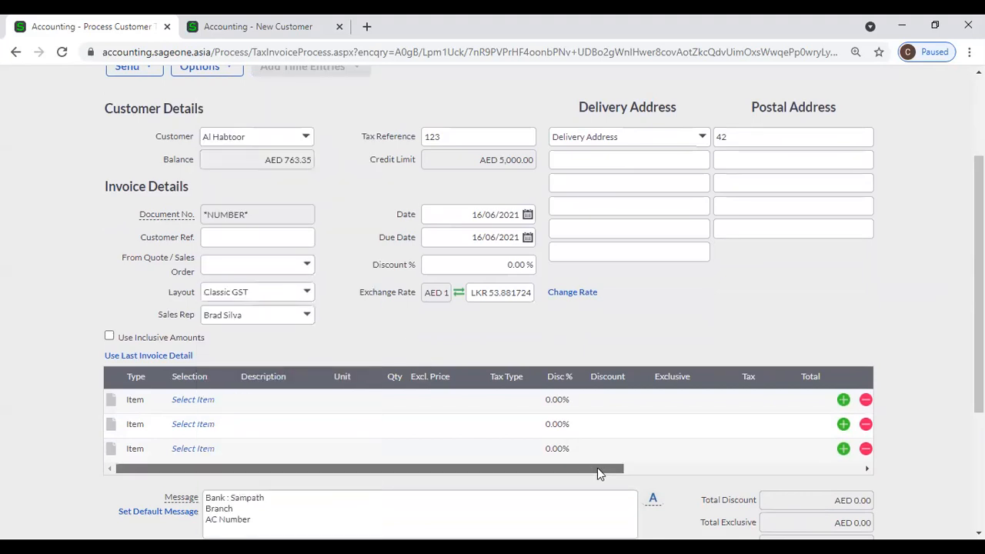
left_click_drag(587, 468, 805, 468)
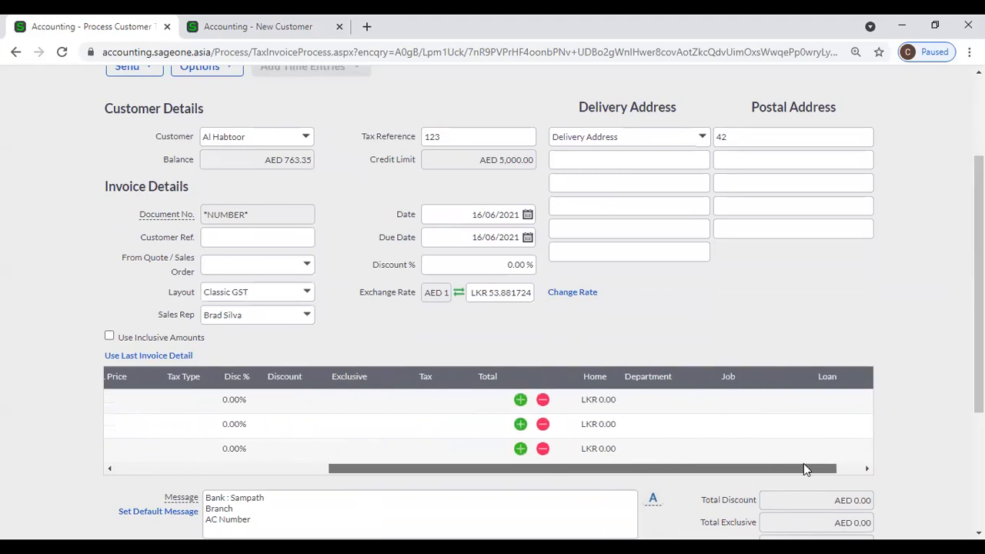
Check the Department, Job and Loan cells on the invoice's first line.
left_click(662, 404)
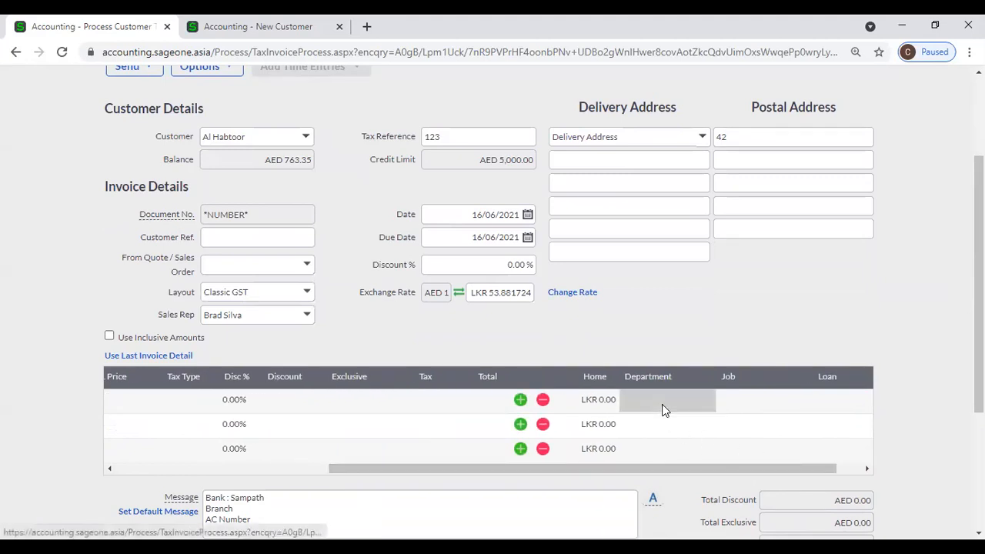
left_click(778, 404)
left_click(835, 401)
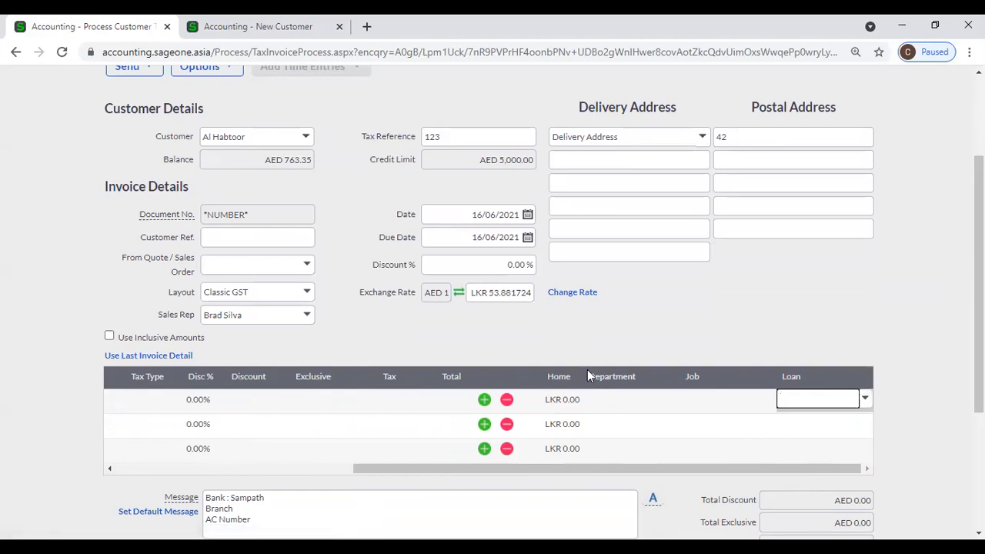
Switch to the New Customer tab and open the Profit and Loss report from the Financial Statement Reports.
left_click(258, 26)
scroll(526, 285, "up", 5)
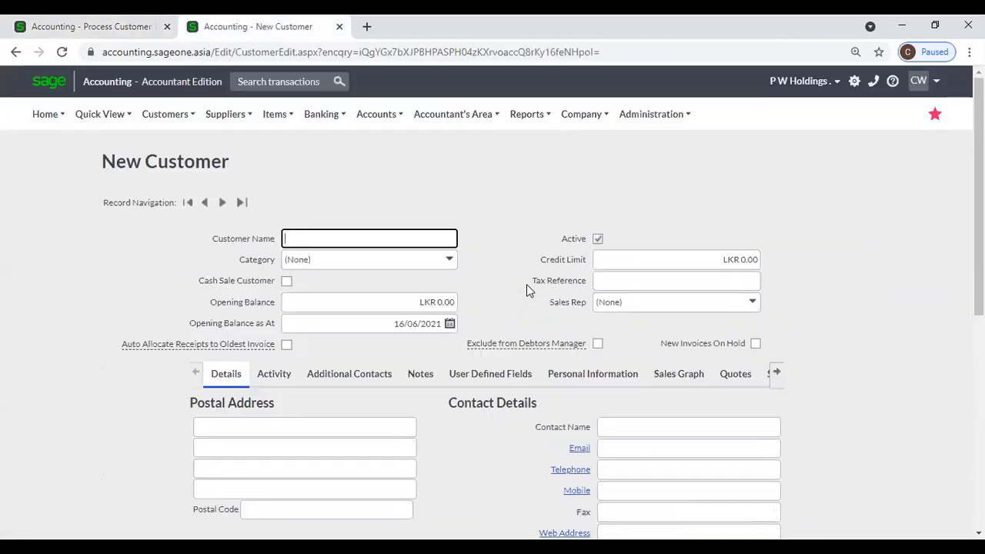
mouse_move(529, 119)
left_click(542, 334)
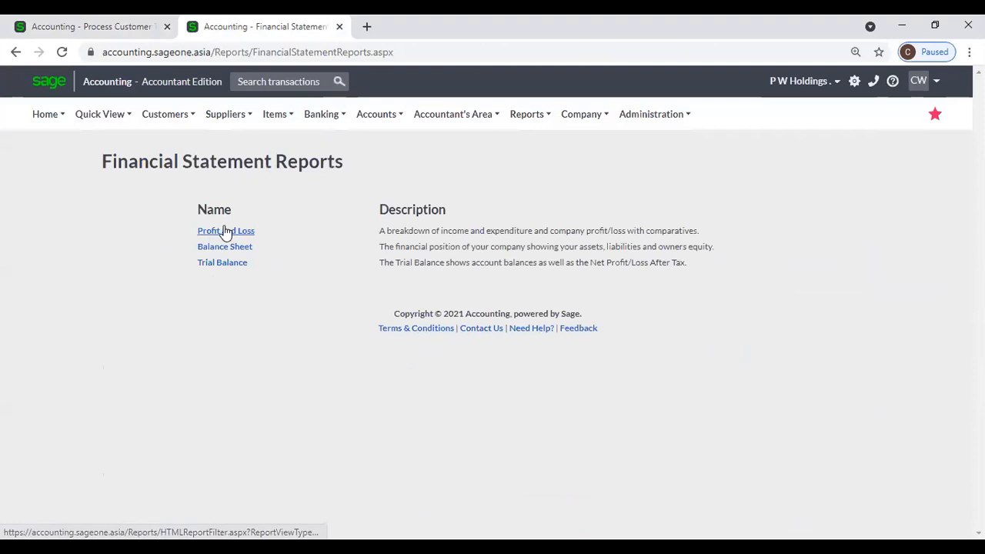
left_click(226, 231)
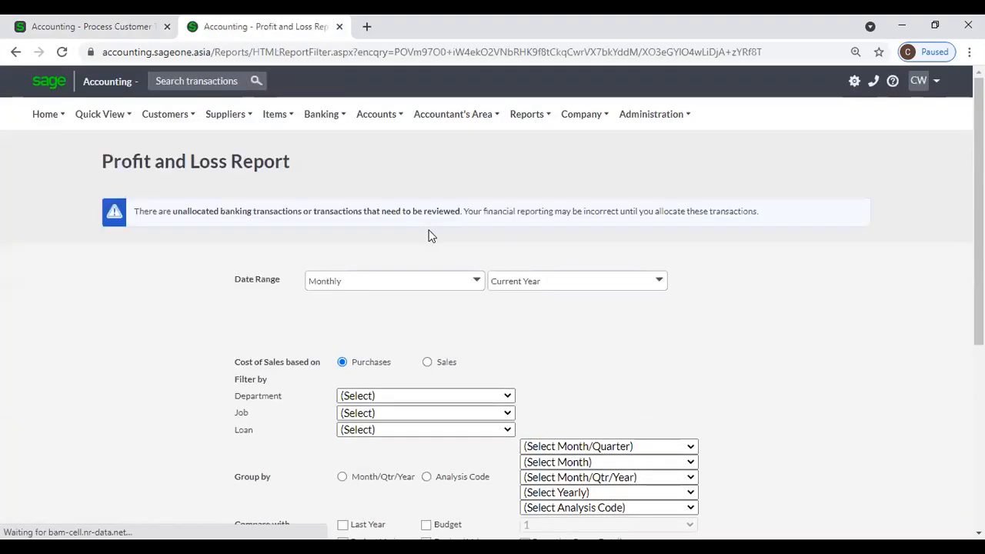
Run the Profit and Loss report with a Yearly date range for the current year, grouped by the Department analysis code.
left_click(510, 282)
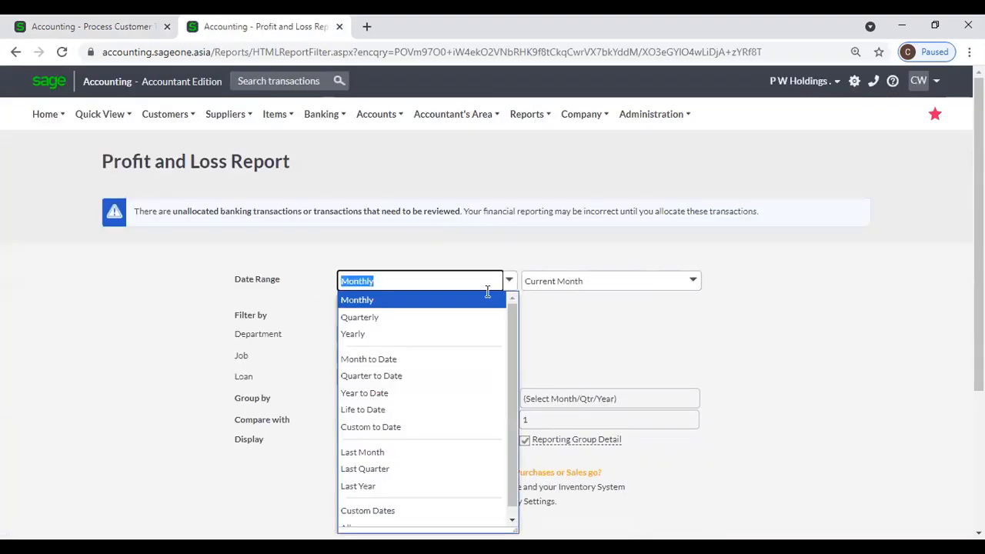
left_click(378, 335)
scroll(485, 346, "down", 2)
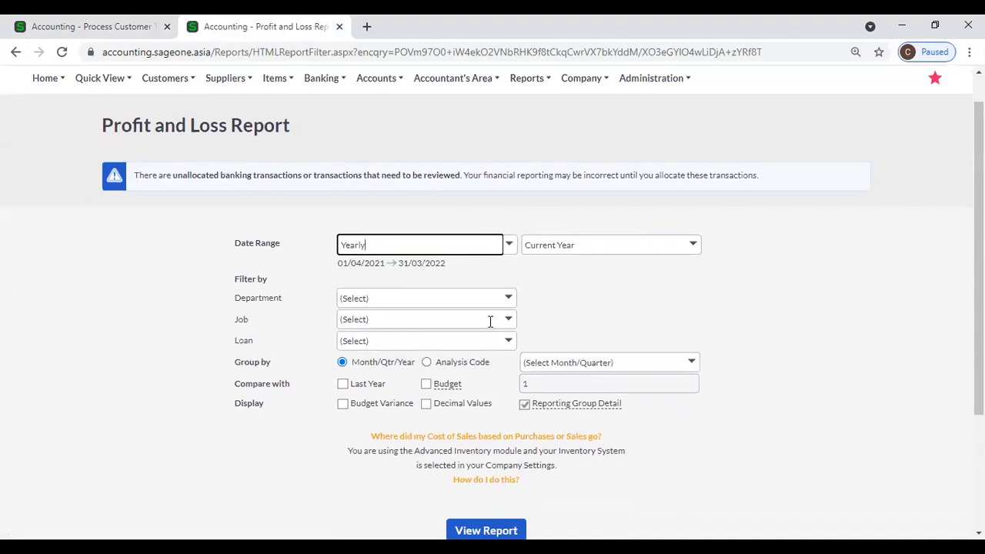
left_click(427, 254)
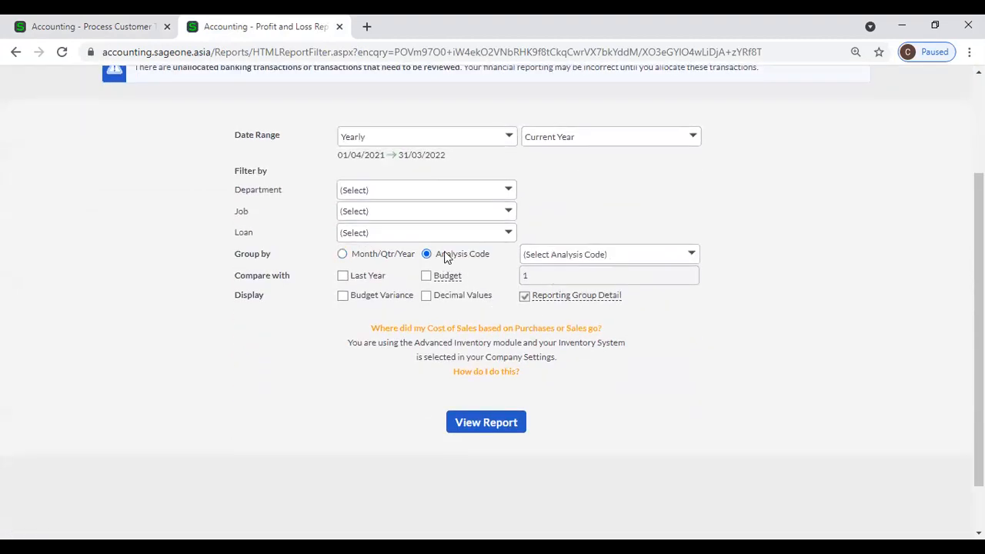
left_click(688, 254)
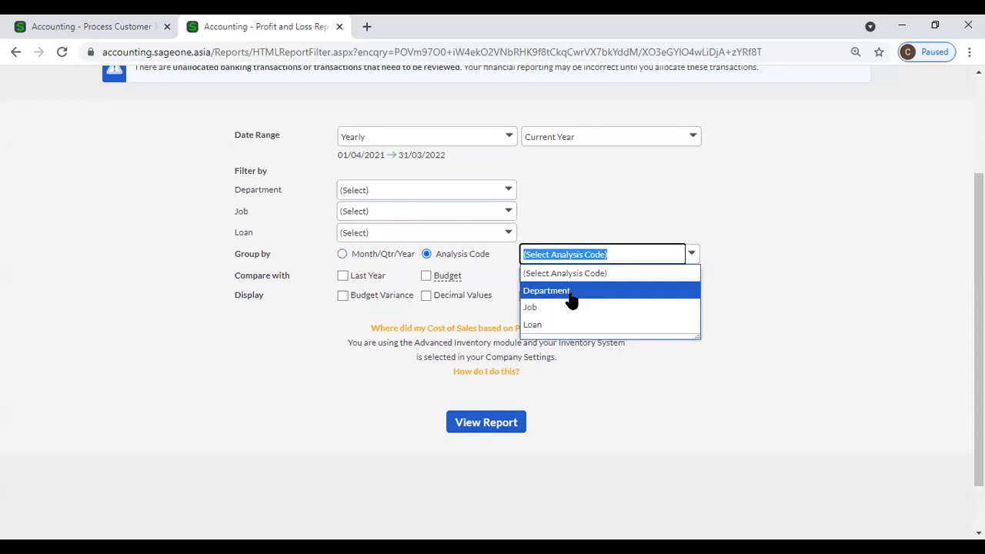
left_click(574, 293)
left_click(478, 428)
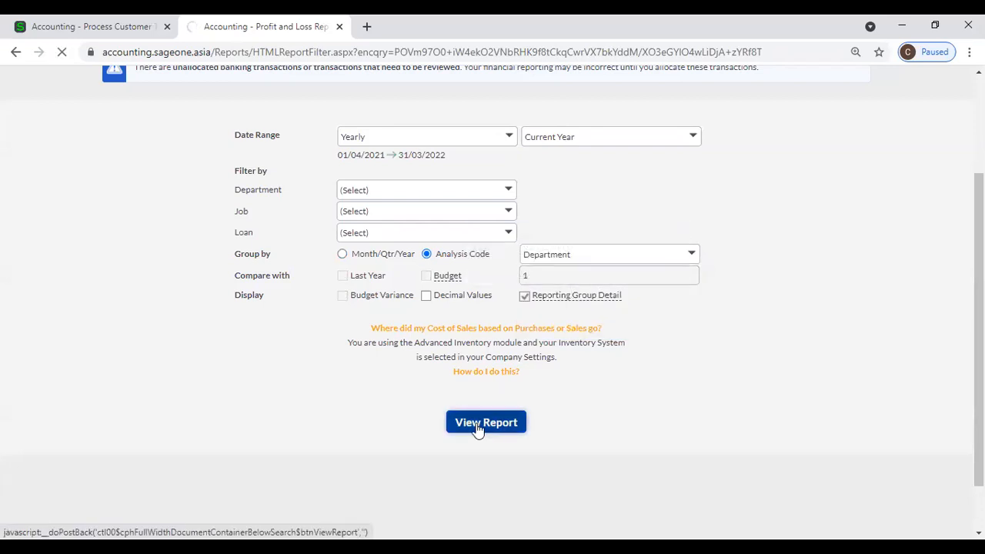
scroll(485, 416, "down", 2)
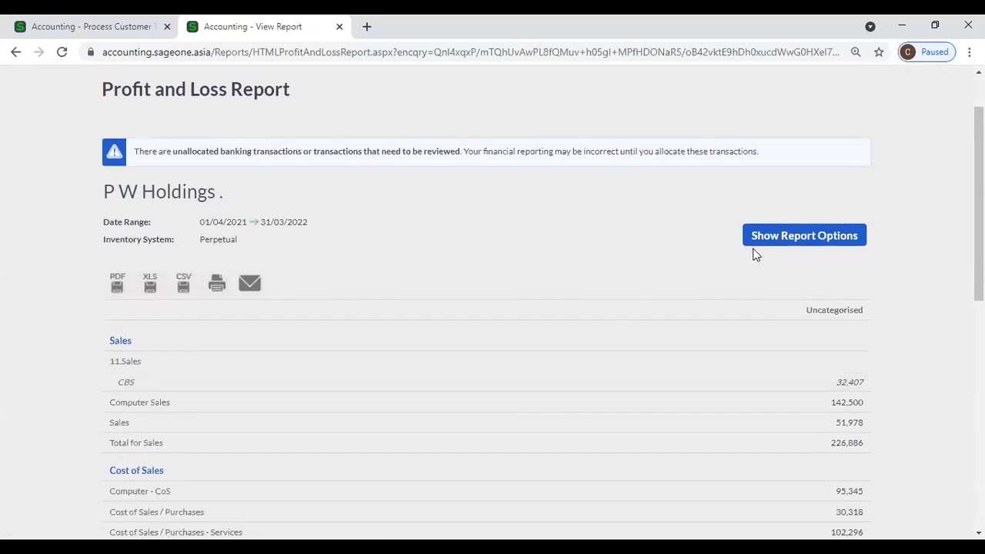
Change the report's date range to All, refresh it and look over the department columns.
left_click(760, 235)
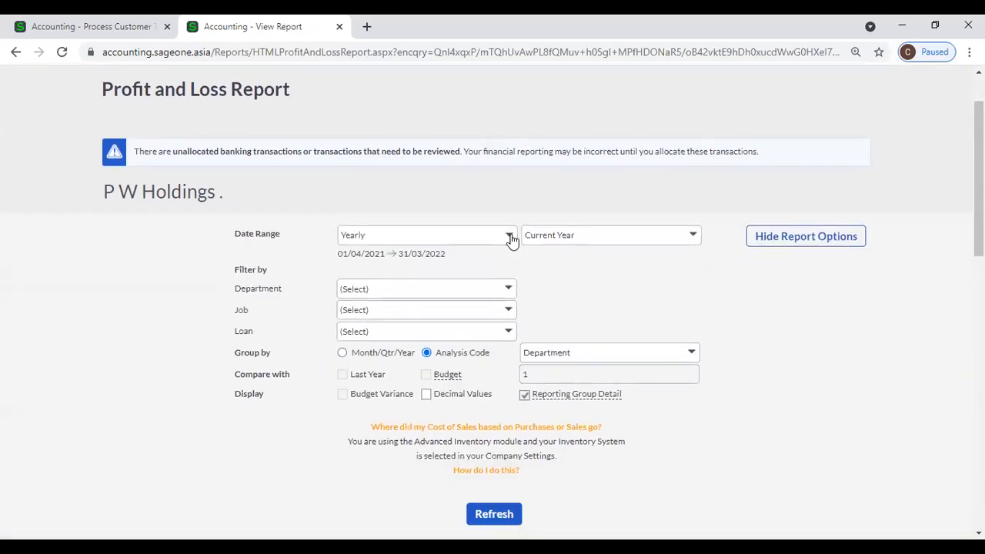
left_click(509, 237)
left_click(385, 483)
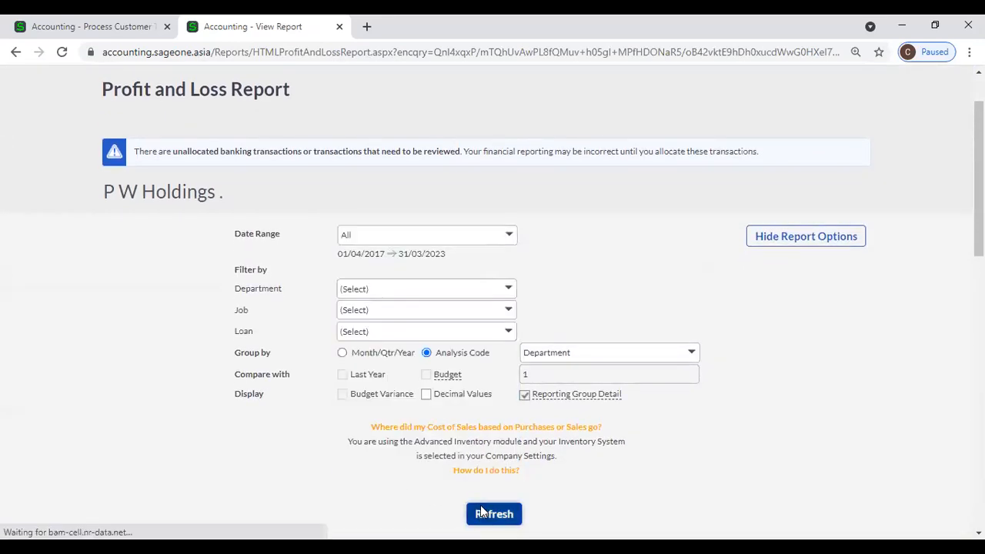
left_click(483, 514)
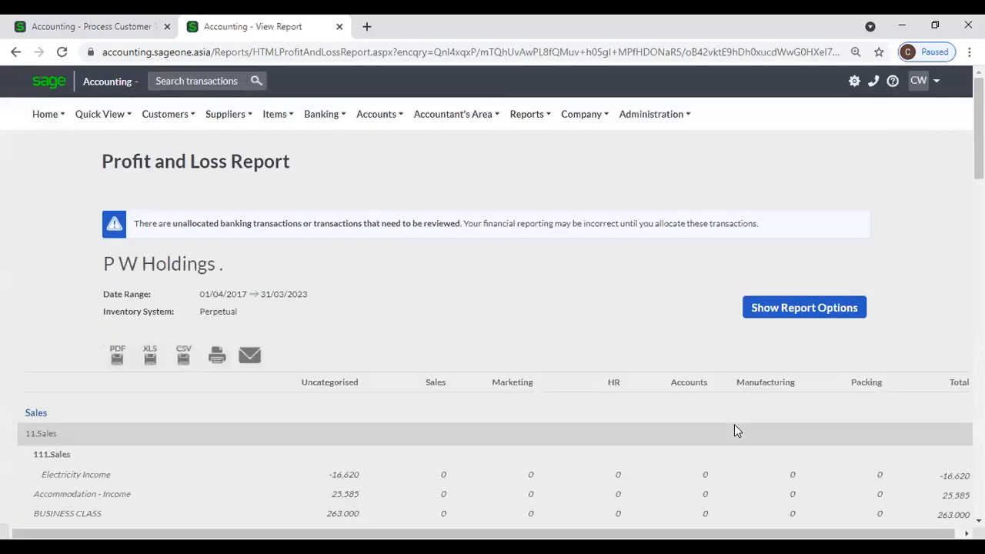
scroll(734, 428, "down", 3)
scroll(736, 429, "up", 2)
Regroup the Profit and Loss report by Job, refresh it and review the job columns down to net profit.
left_click(763, 242)
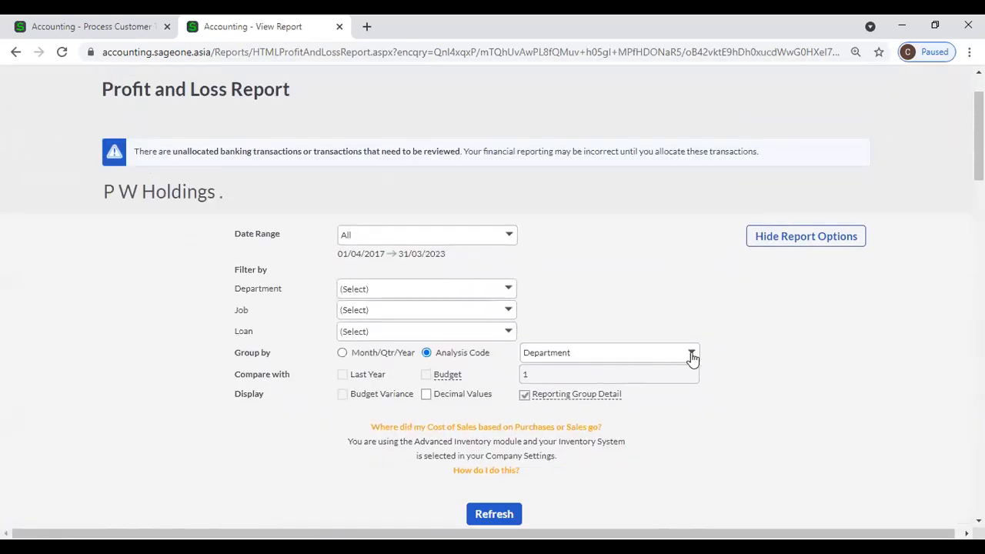
left_click(691, 354)
left_click(543, 406)
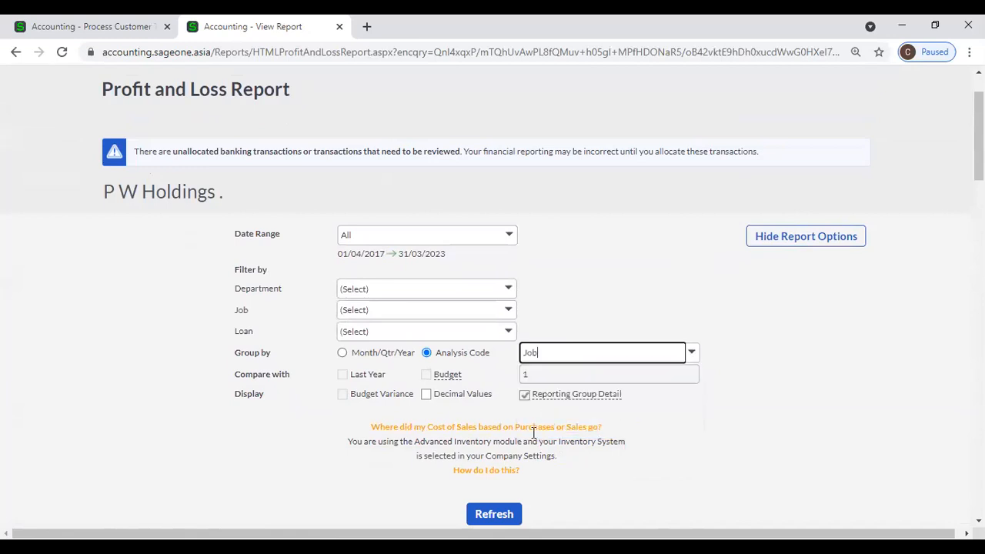
left_click(499, 511)
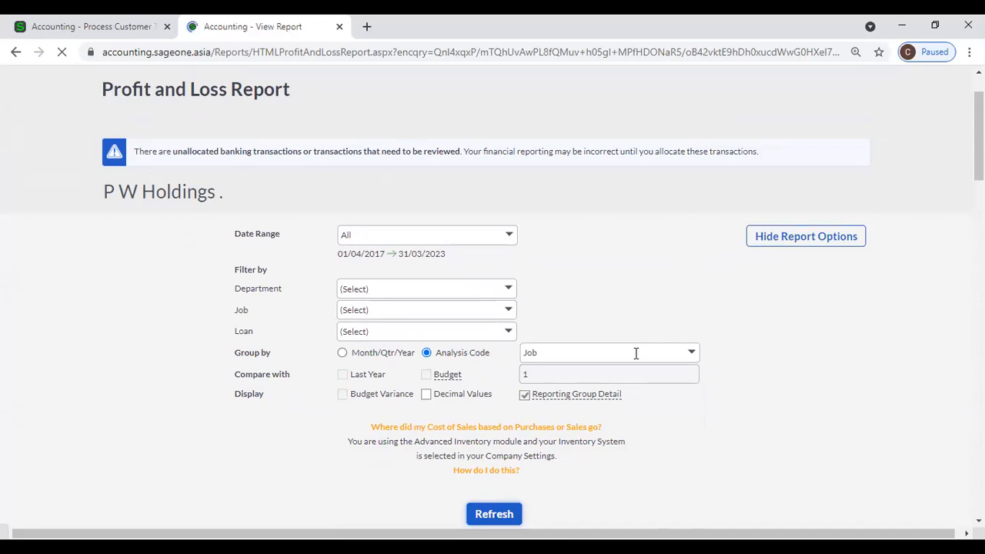
scroll(636, 353, "down", 2)
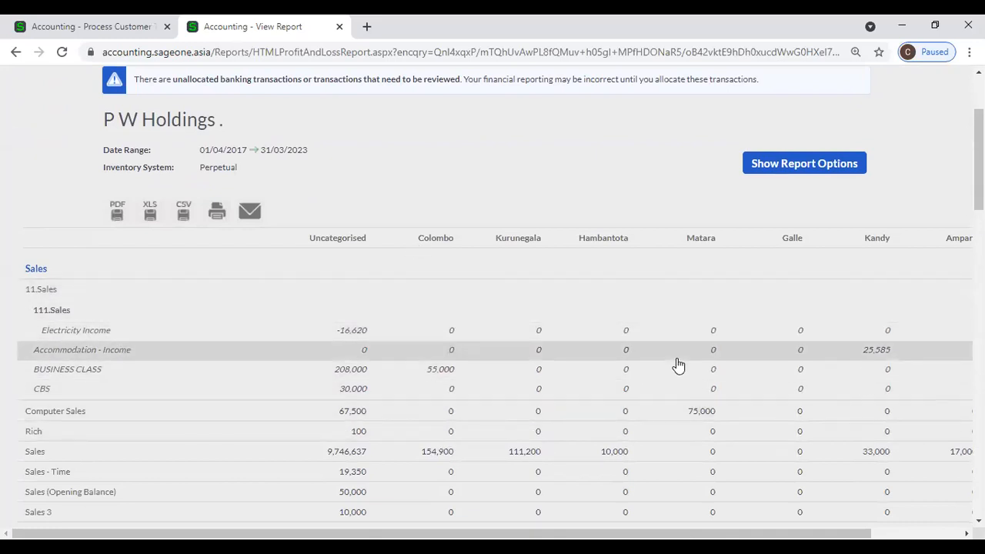
scroll(677, 365, "down", 4)
scroll(677, 364, "down", 14)
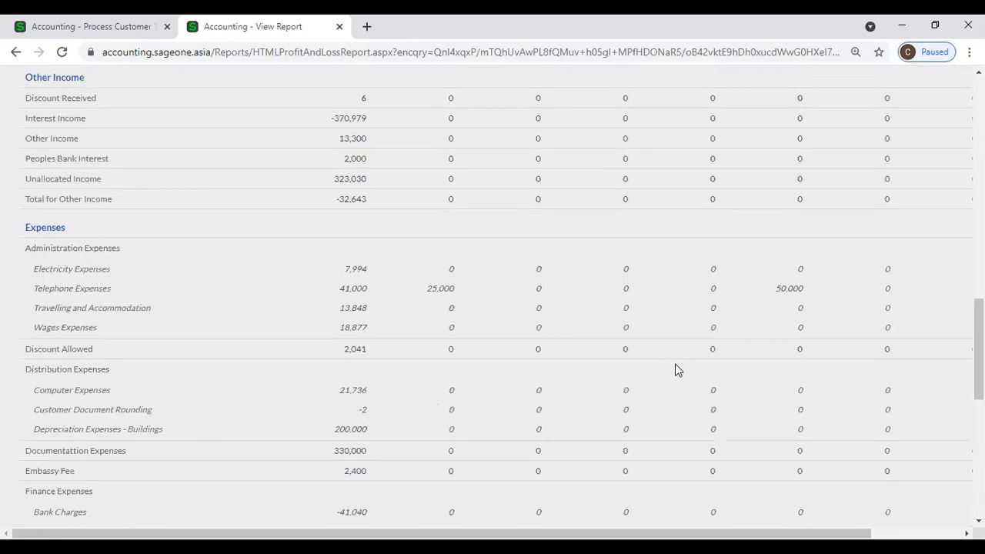
scroll(650, 450, "down", 1)
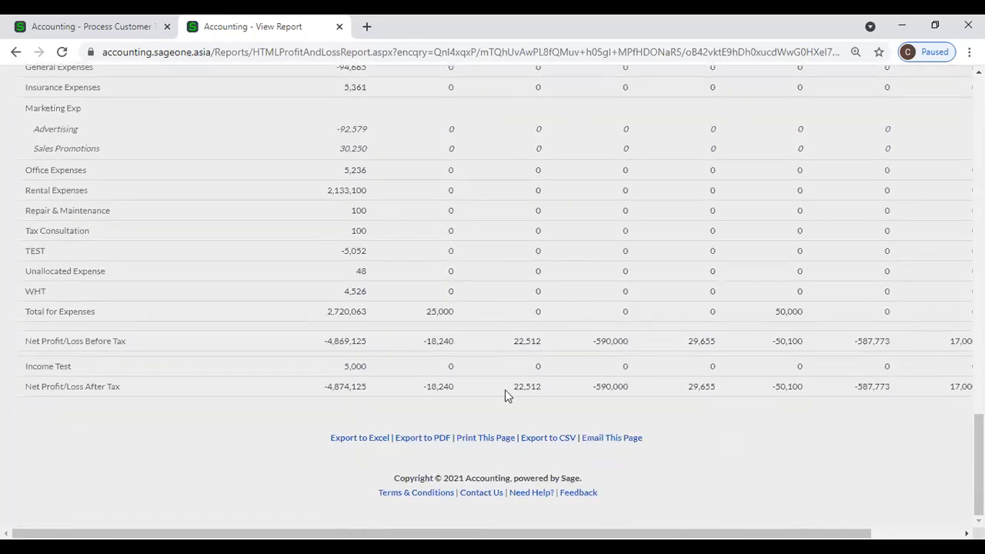
scroll(226, 70, "up", 2)
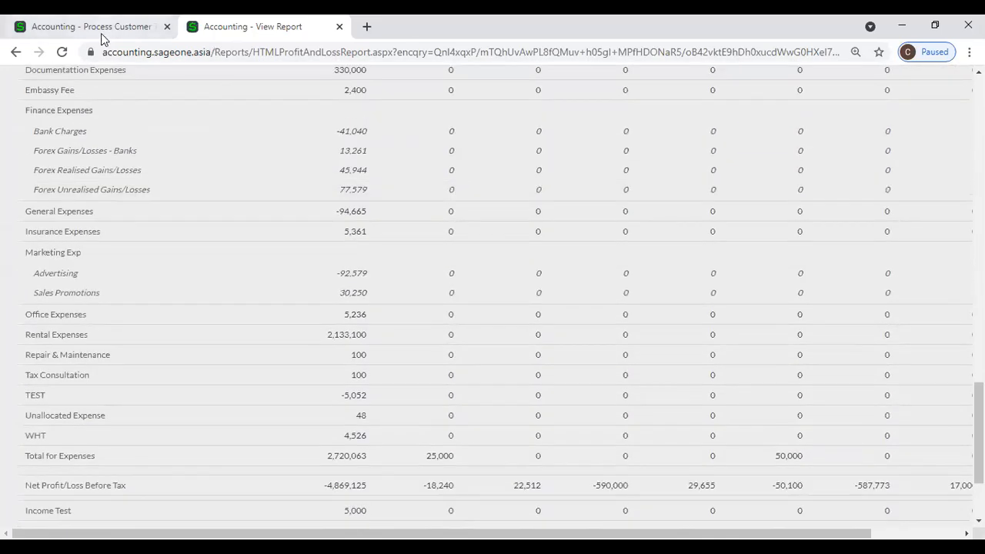
Compare the Job and Loan fields on the invoice's first line with the Profit and Loss report grouped by Job.
left_click(92, 26)
left_click(718, 400)
left_click(769, 400)
left_click(608, 336)
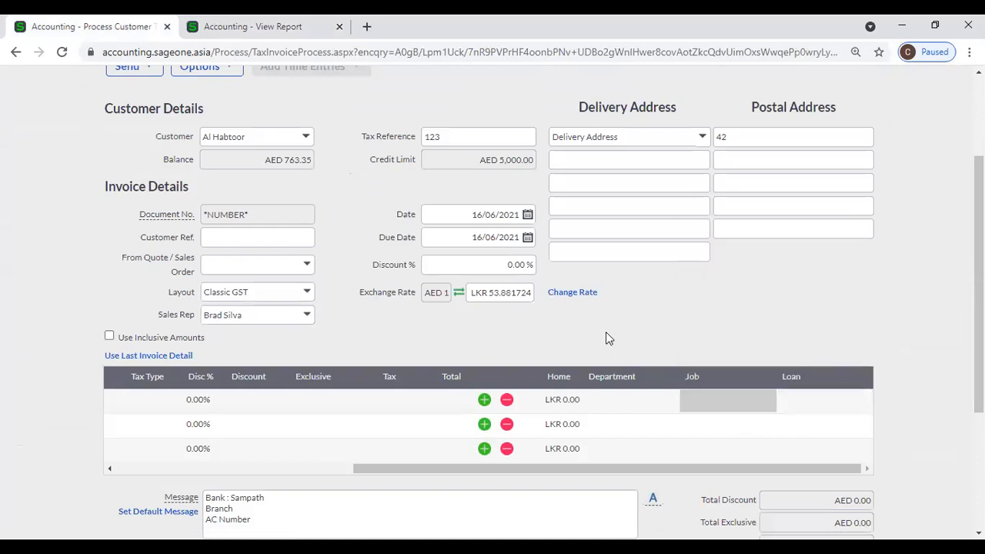
left_click(258, 28)
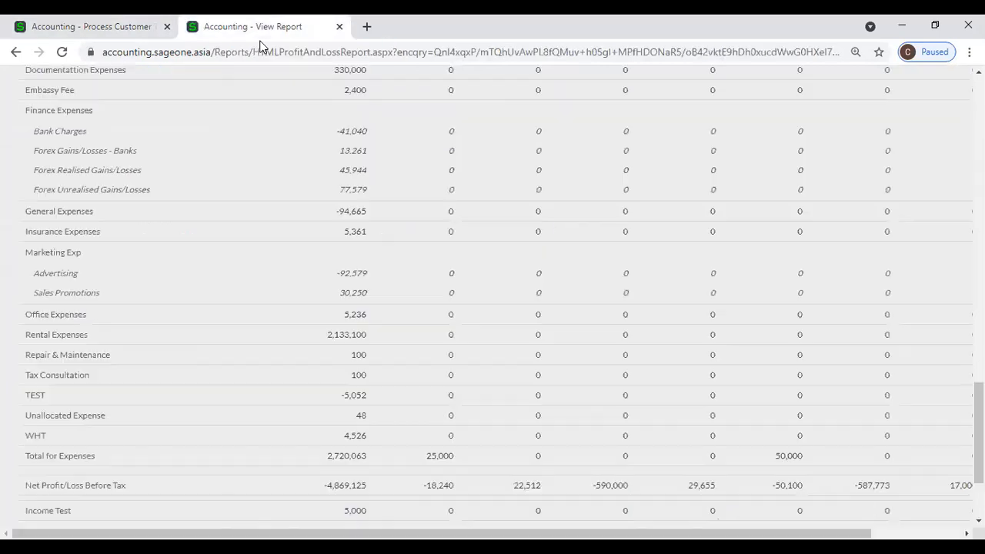
left_click(122, 28)
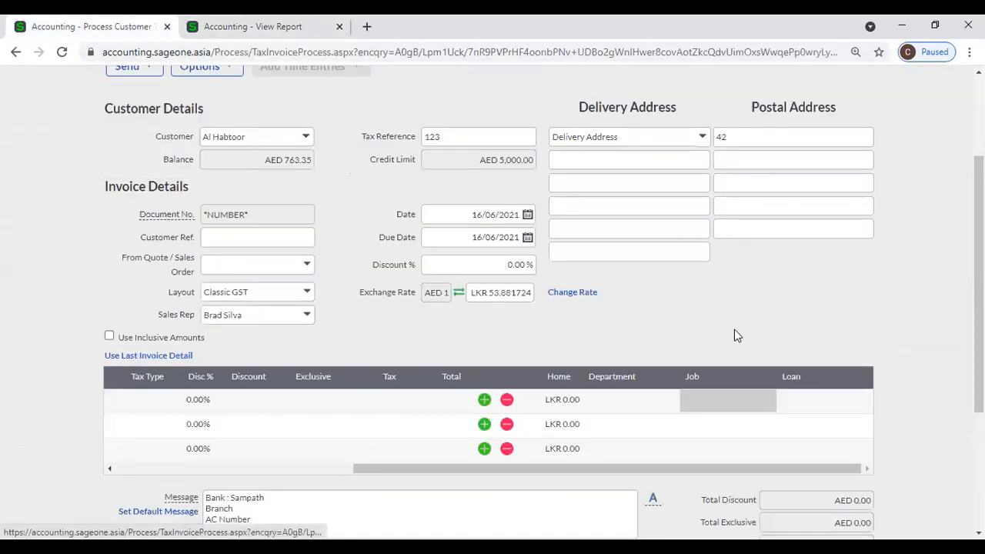
Review the invoice's line columns from the Type column, its Options actions, and its message, totals and saving choices.
left_click_drag(560, 470, 154, 488)
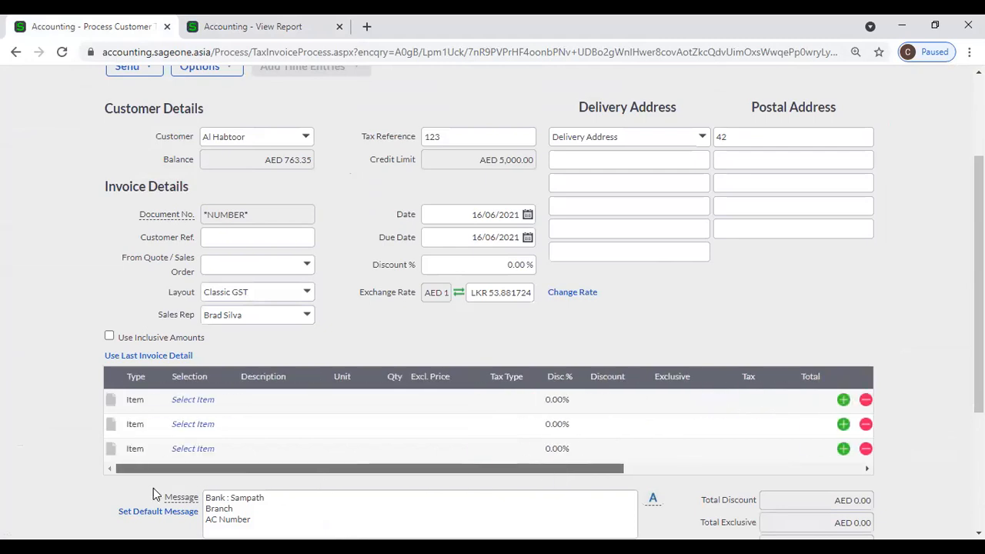
left_click(199, 66)
scroll(214, 105, "up", 1)
scroll(214, 106, "up", 1)
left_click(202, 209)
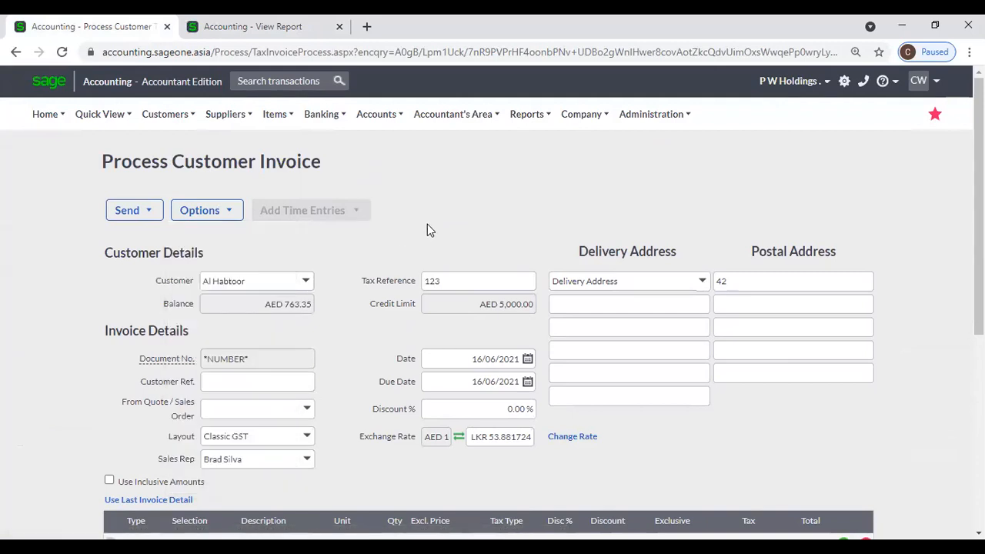
scroll(427, 224, "down", 4)
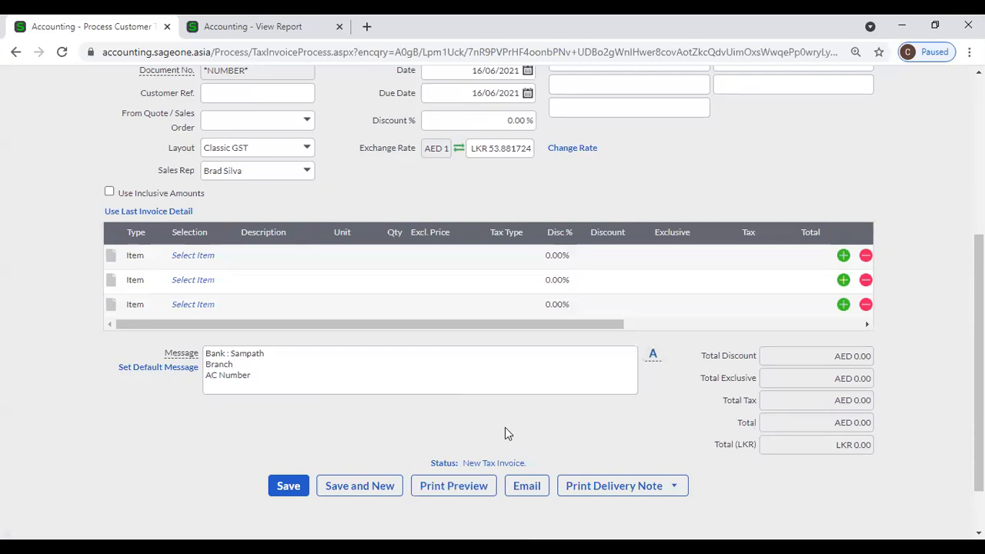
scroll(507, 428, "up", 4)
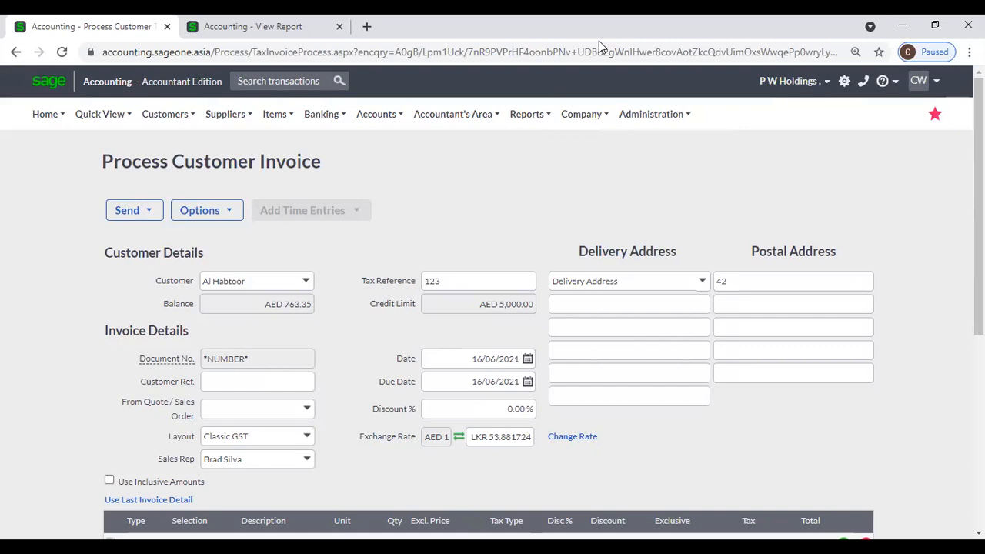
left_click(721, 184)
Replace the Profit and Loss report's tab with the Learning Management System site at lms.mgt.ruh.ac.lk.
left_click(302, 27)
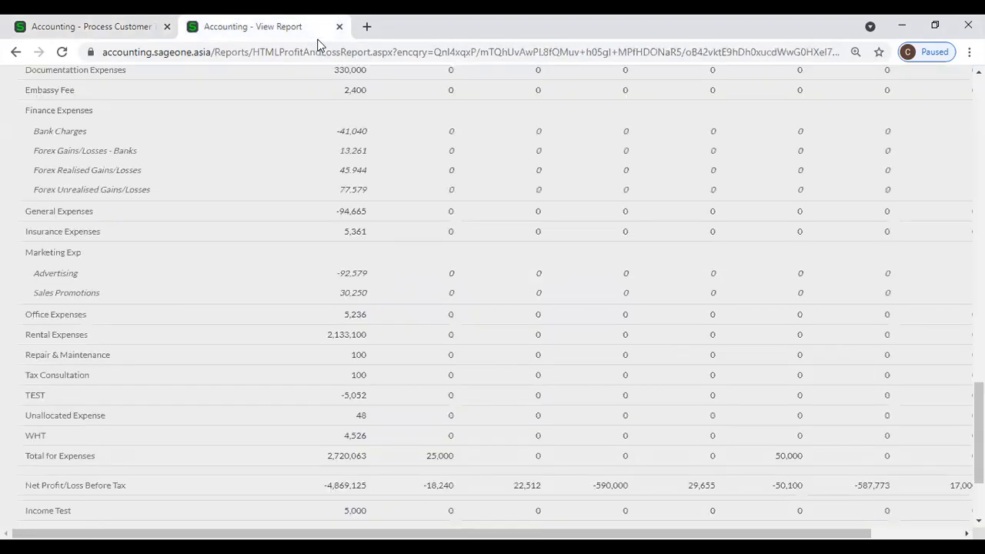
left_click(293, 50)
type("l")
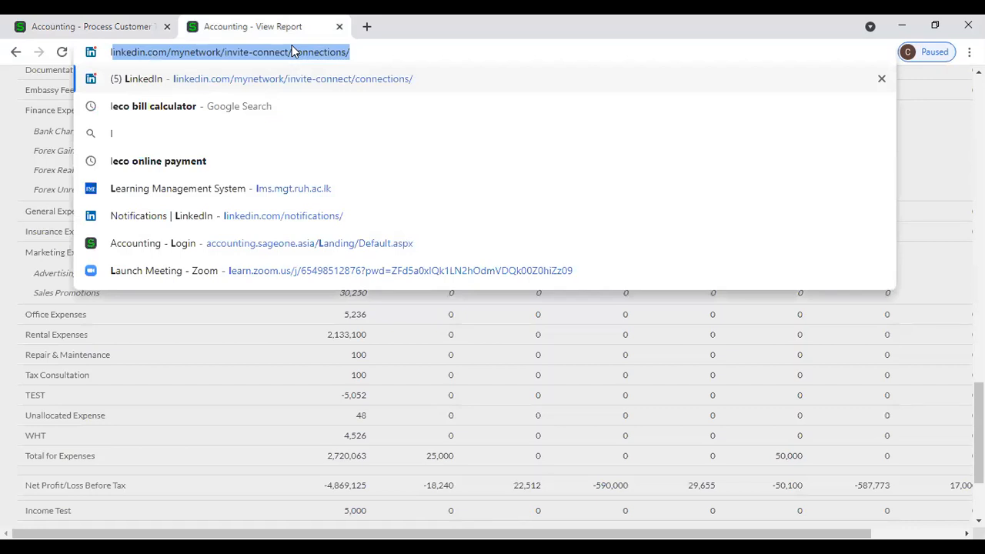
left_click(305, 189)
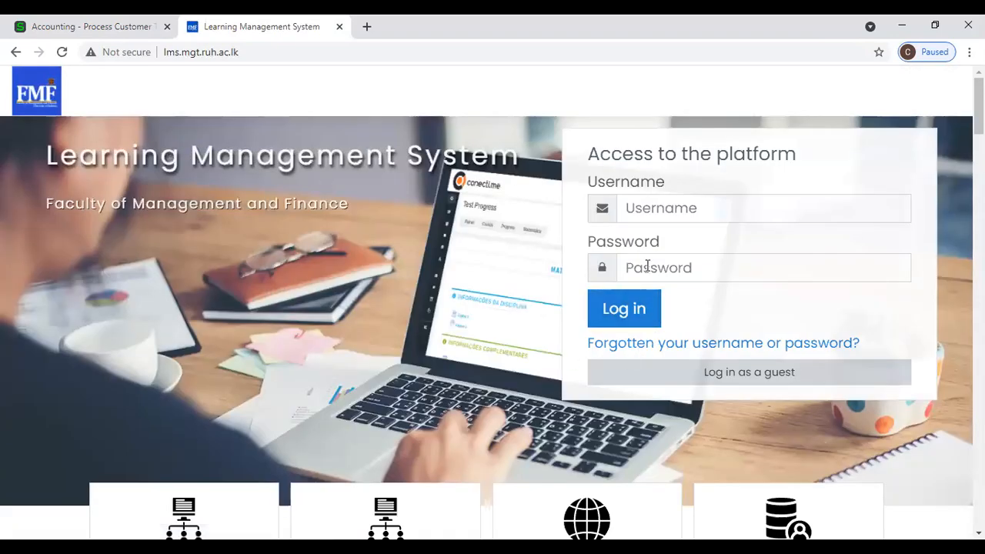
Log in to the Learning Management System with the saved username and the account password.
left_click(642, 207)
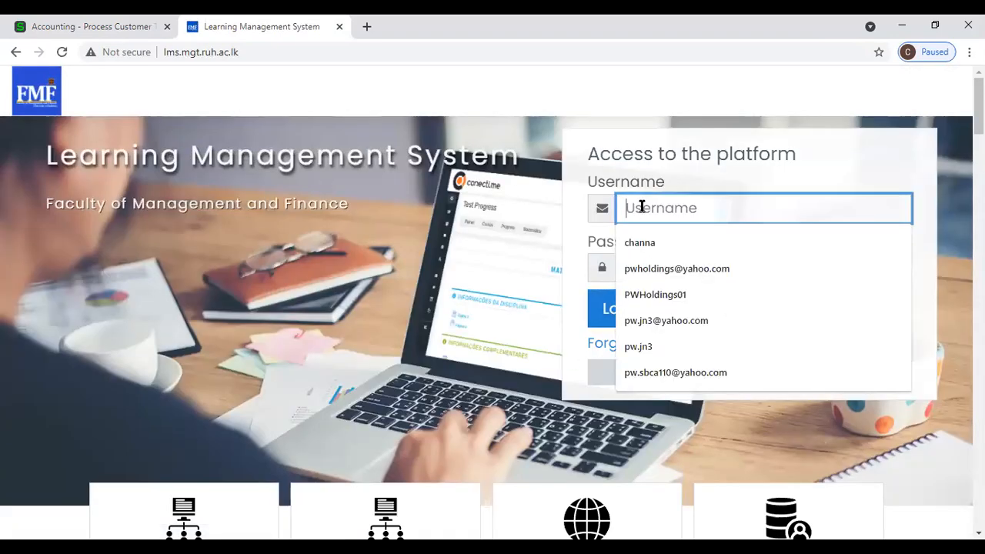
left_click(645, 245)
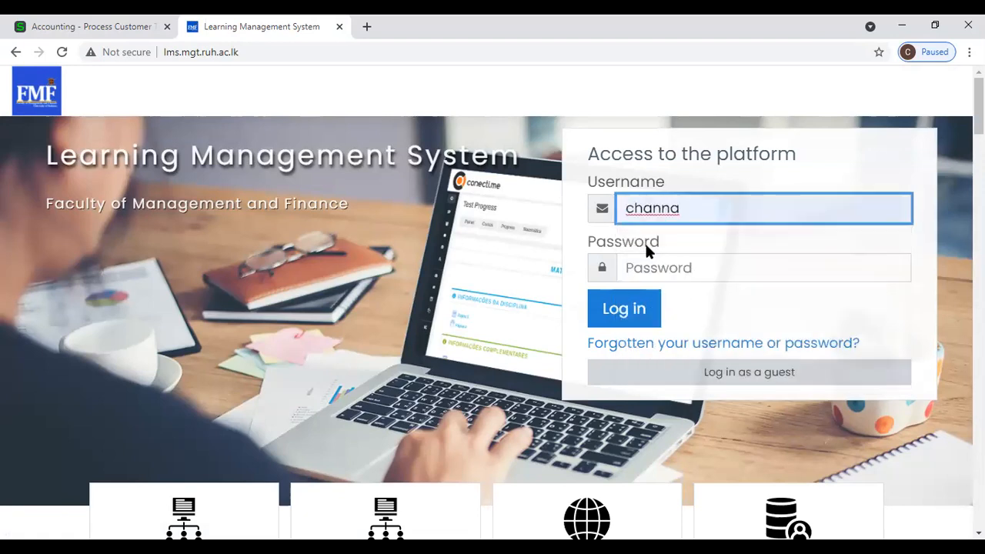
left_click(659, 269)
type("••••")
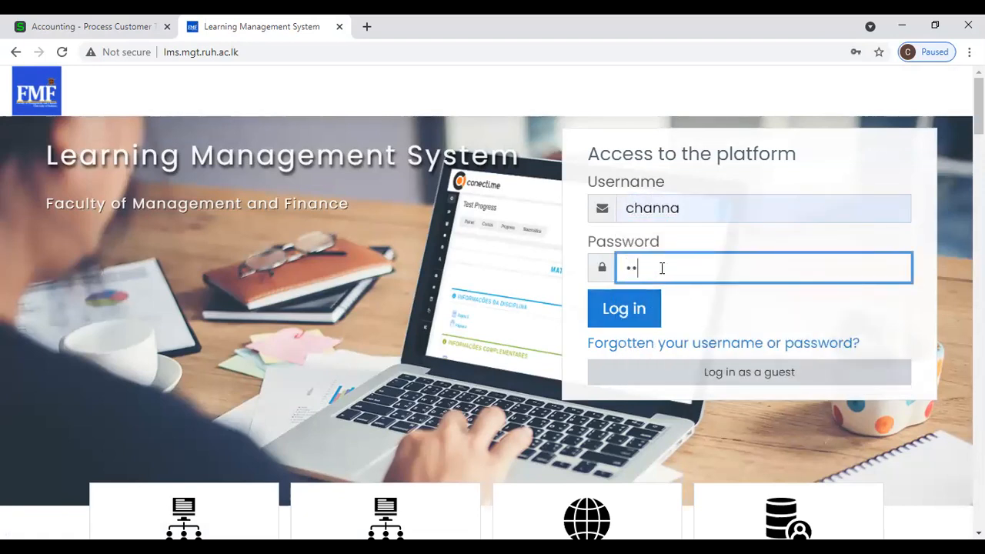
type("••")
key("Return")
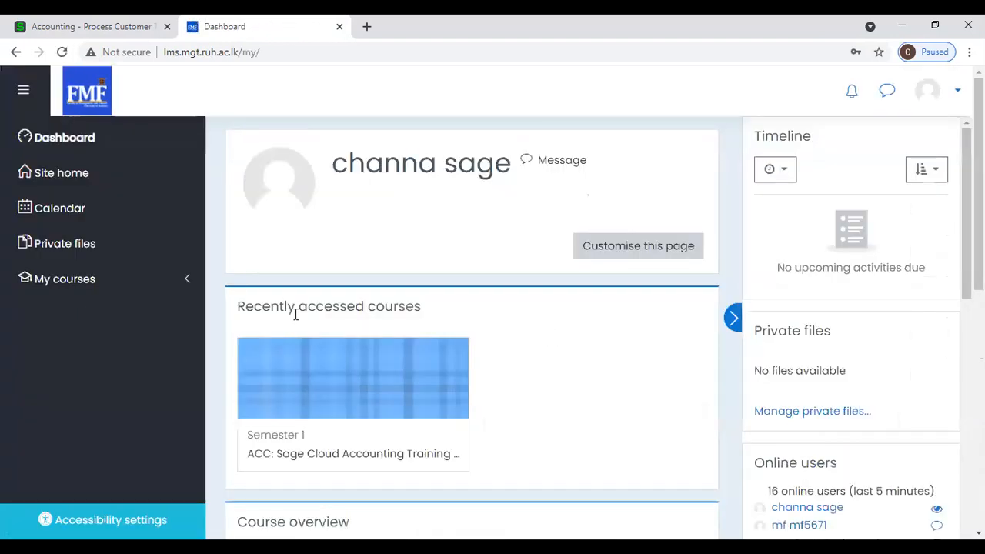
Open the sage2021 course and look through its user manuals, lecture recordings and activities sections.
left_click(126, 292)
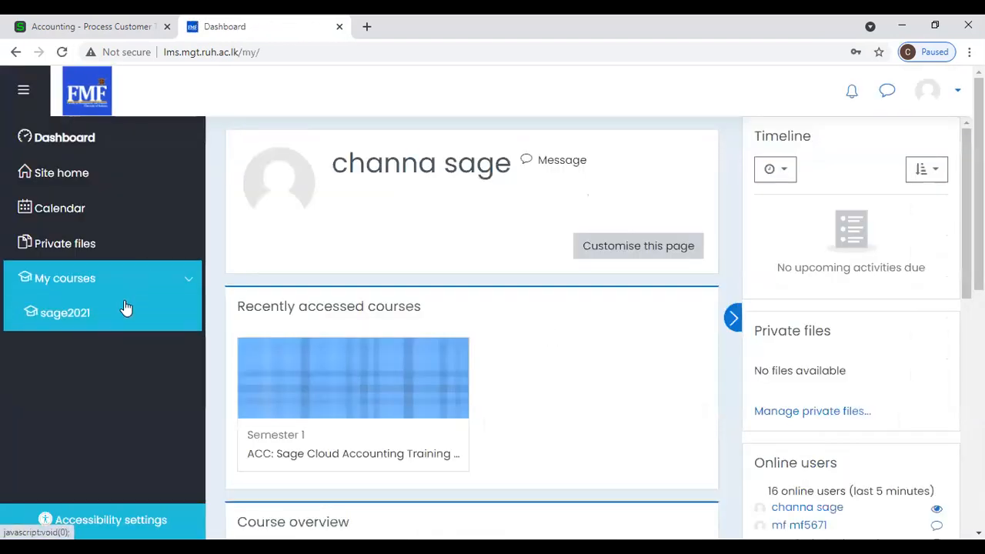
left_click(79, 319)
scroll(411, 270, "down", 5)
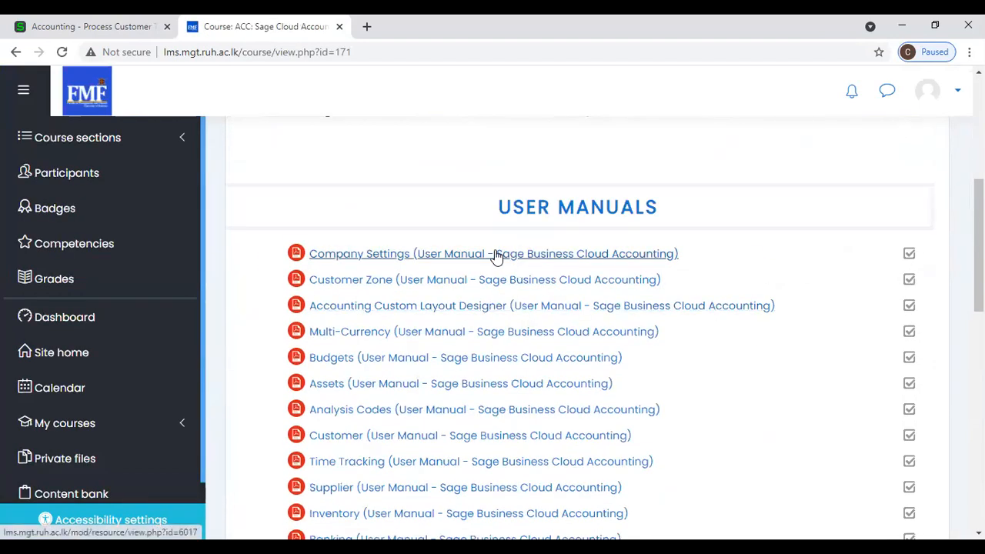
scroll(497, 257, "down", 1)
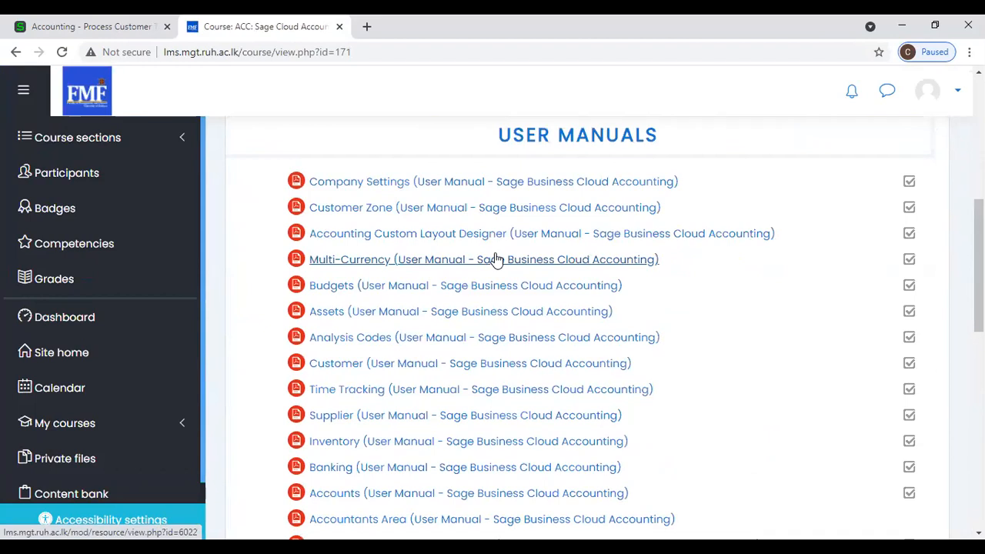
scroll(501, 262, "down", 4)
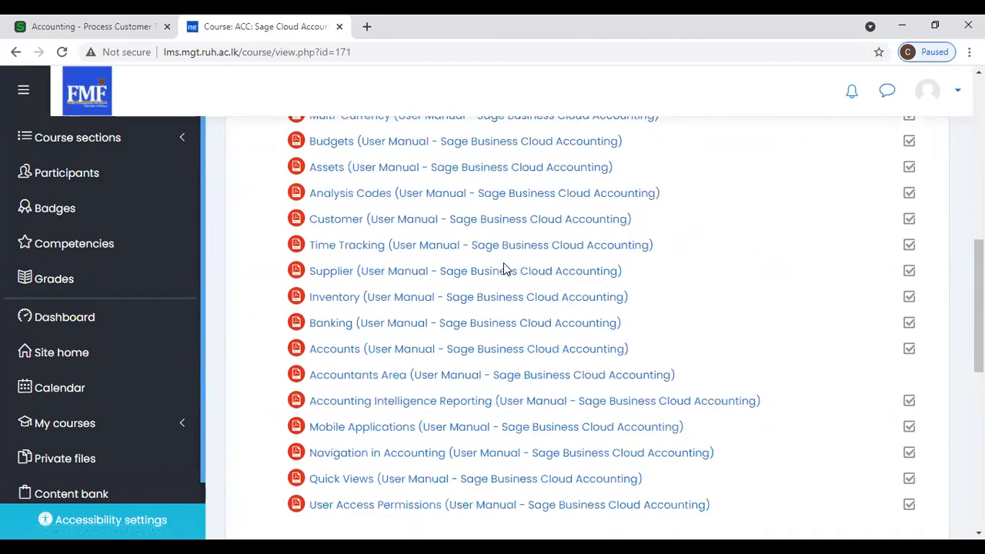
scroll(504, 268, "down", 2)
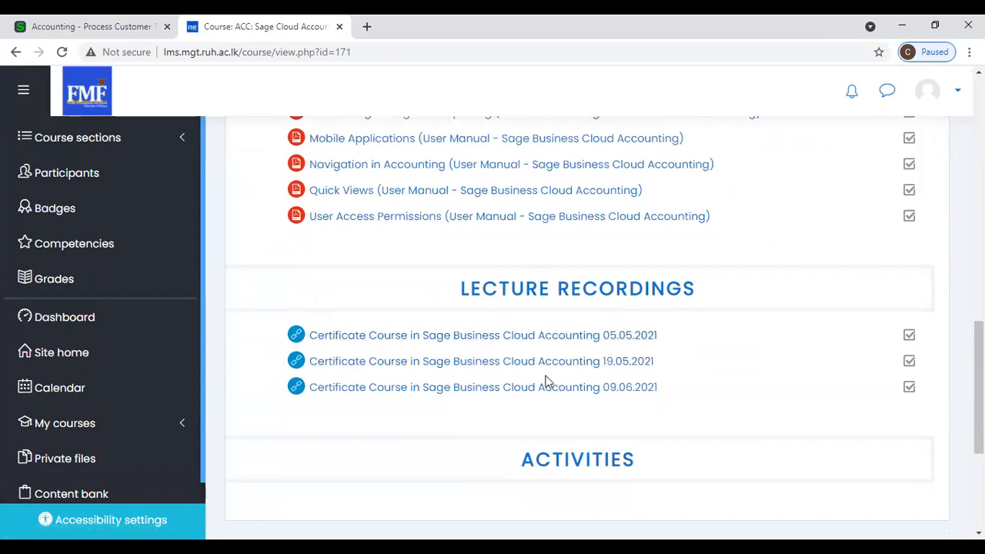
scroll(543, 364, "up", 2)
scroll(543, 364, "up", 2)
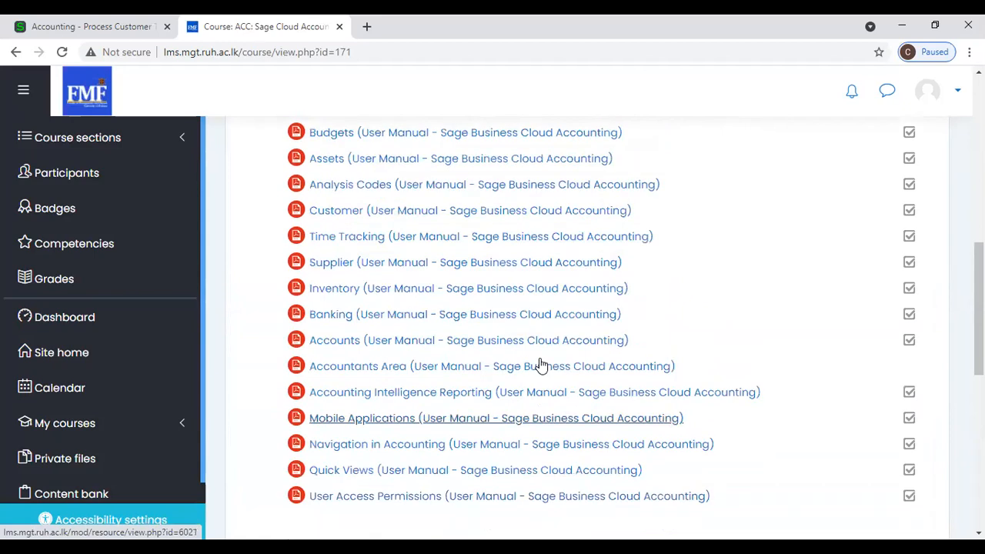
scroll(537, 294, "up", 3)
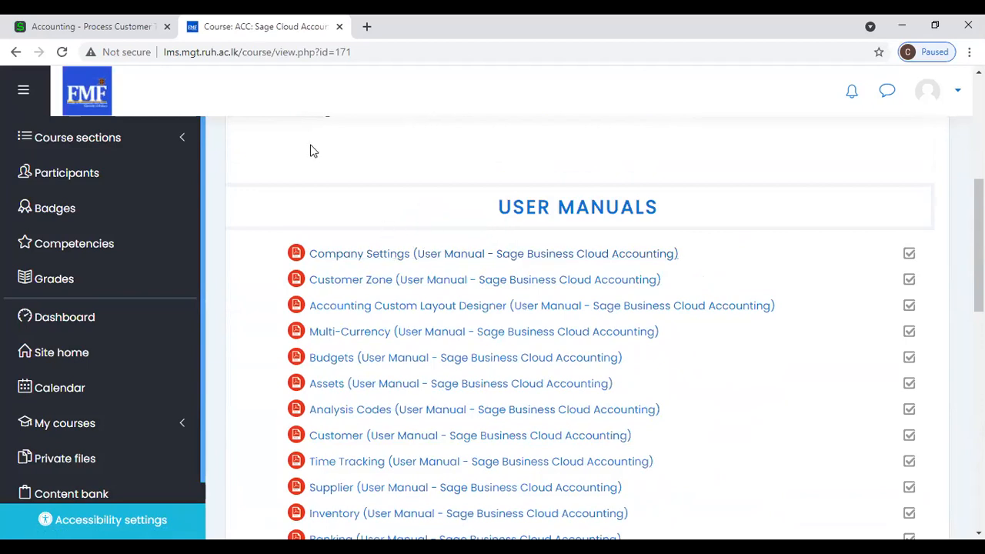
Close the Learning Management System and open the customer recurring invoices in Sage Accounting.
left_click(339, 27)
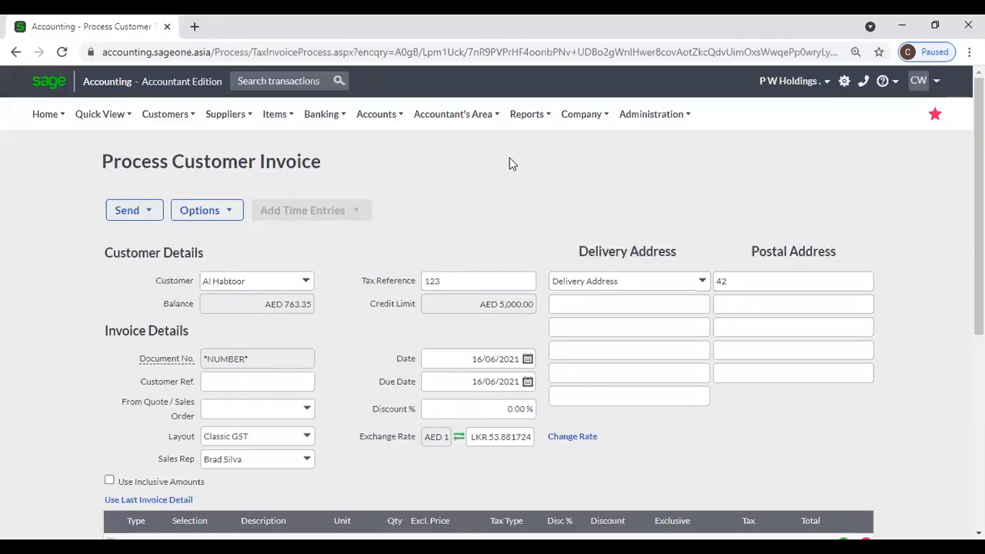
left_click(171, 114)
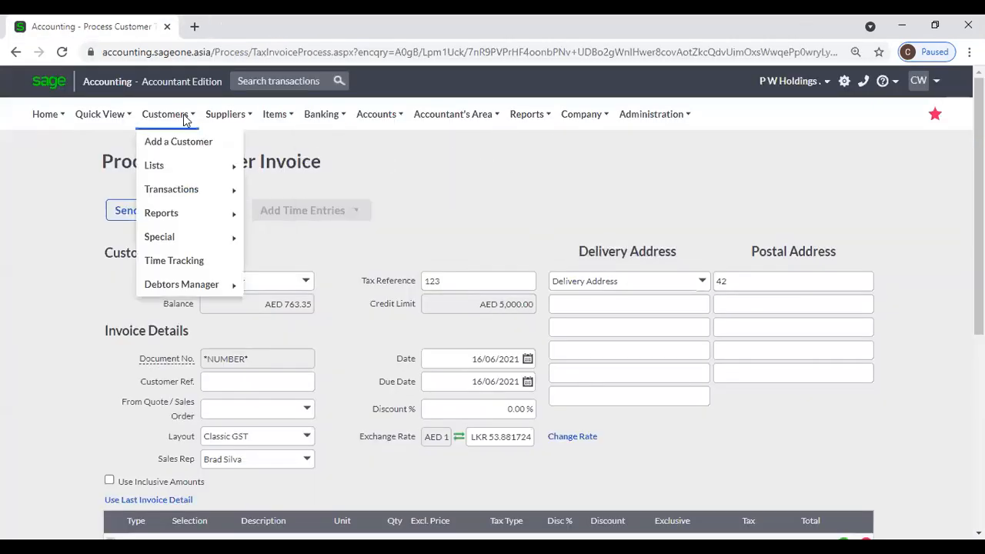
mouse_move(192, 216)
mouse_move(190, 196)
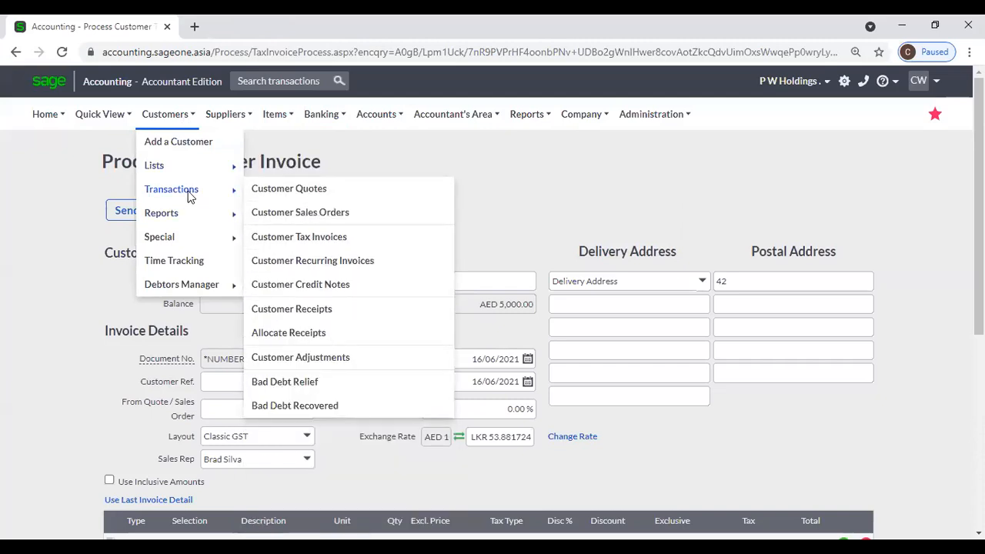
left_click(365, 262)
left_click(563, 133)
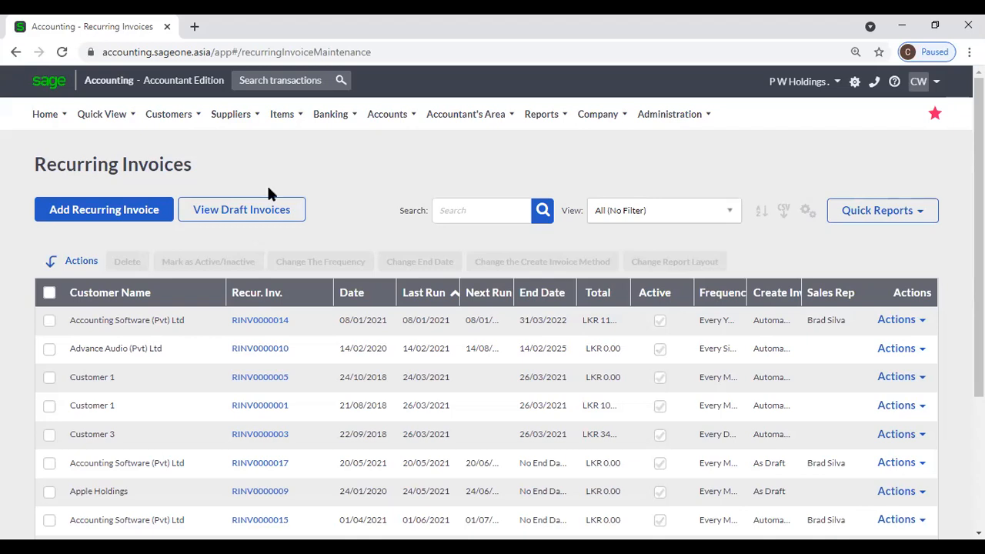
Add a recurring invoice for the customer Accounting Software (Pvt) Ltd and set its discount to 0%.
left_click(169, 114)
mouse_move(183, 196)
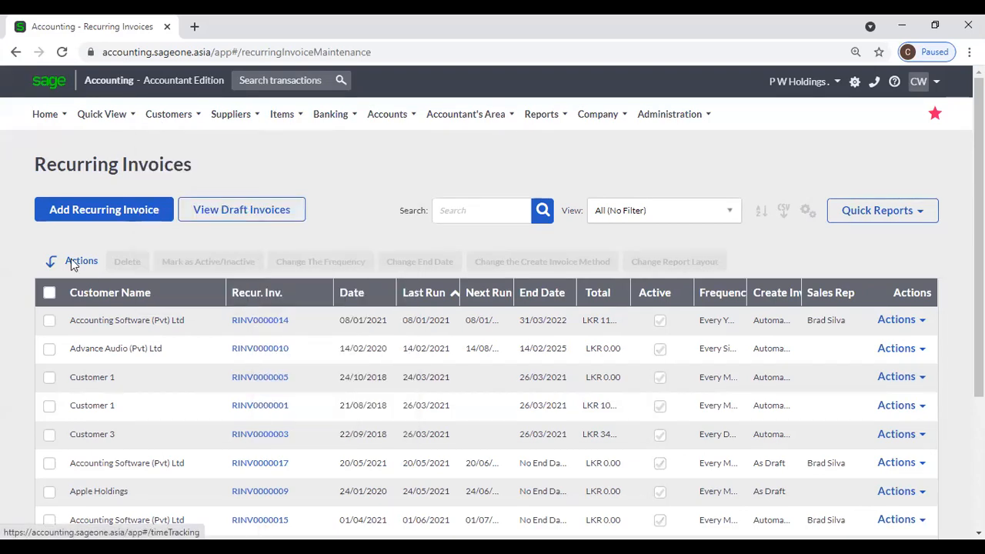
left_click(74, 219)
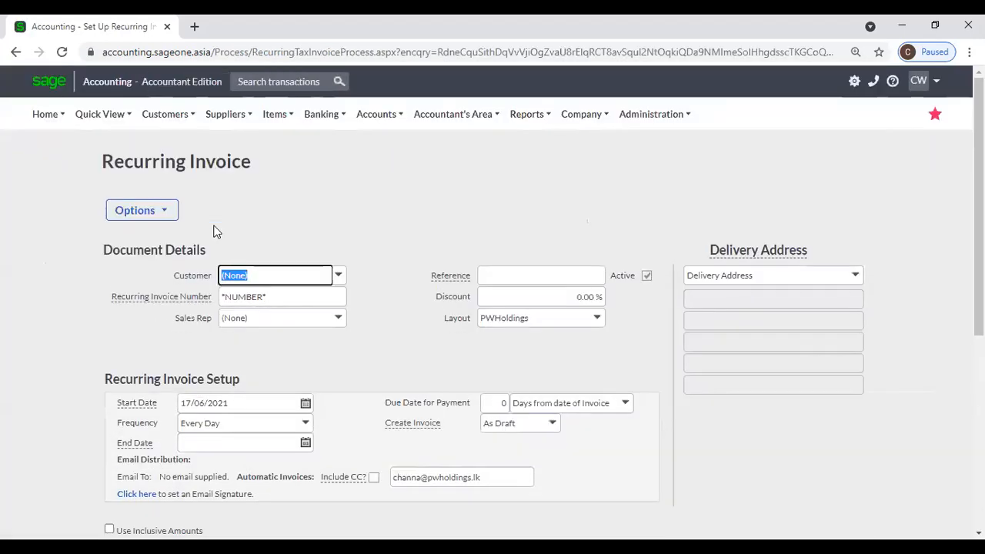
left_click(340, 279)
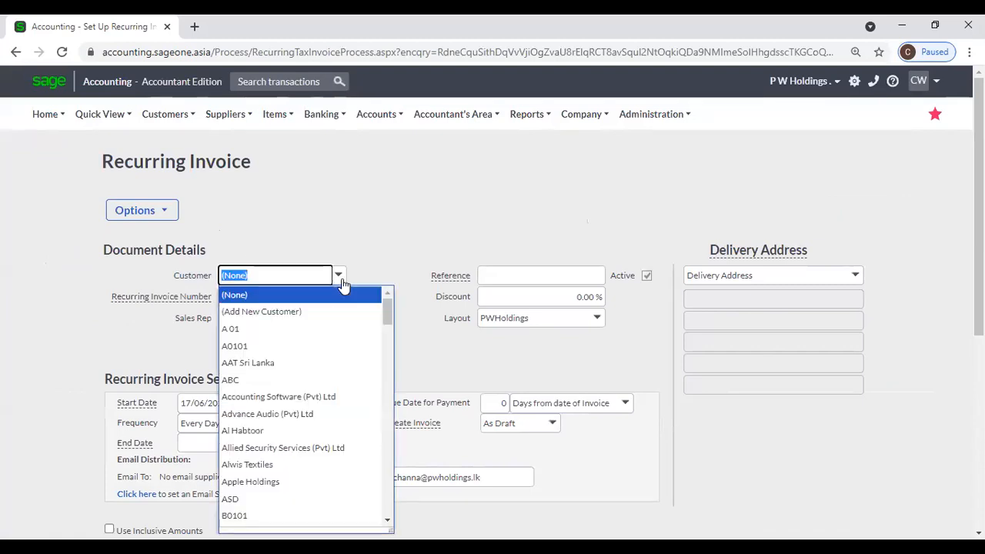
left_click(344, 396)
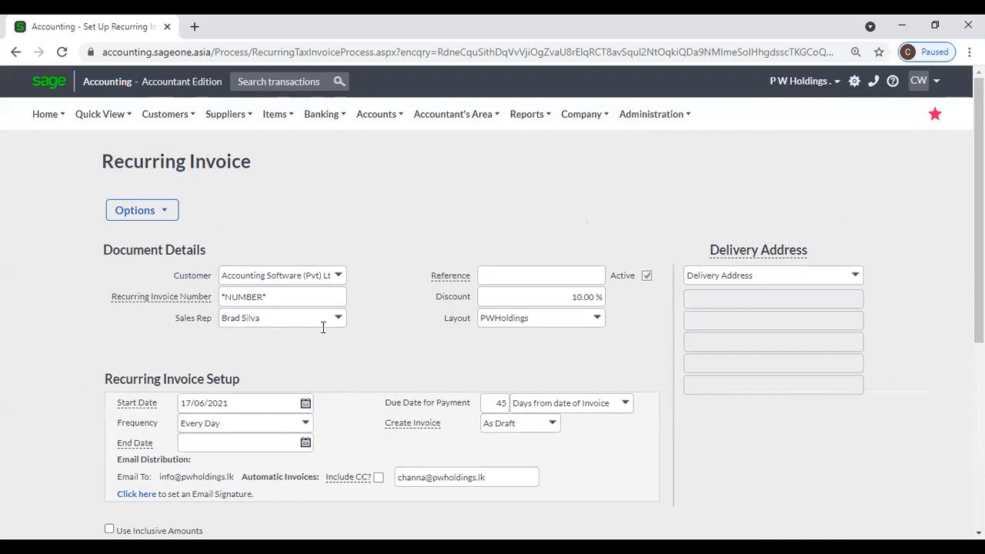
left_click(575, 300)
type("0")
left_click(576, 321)
Try the current date, 16/06/2021, as the recurring invoice's start date and set it back to 17/06/2021.
scroll(611, 351, "down", 2)
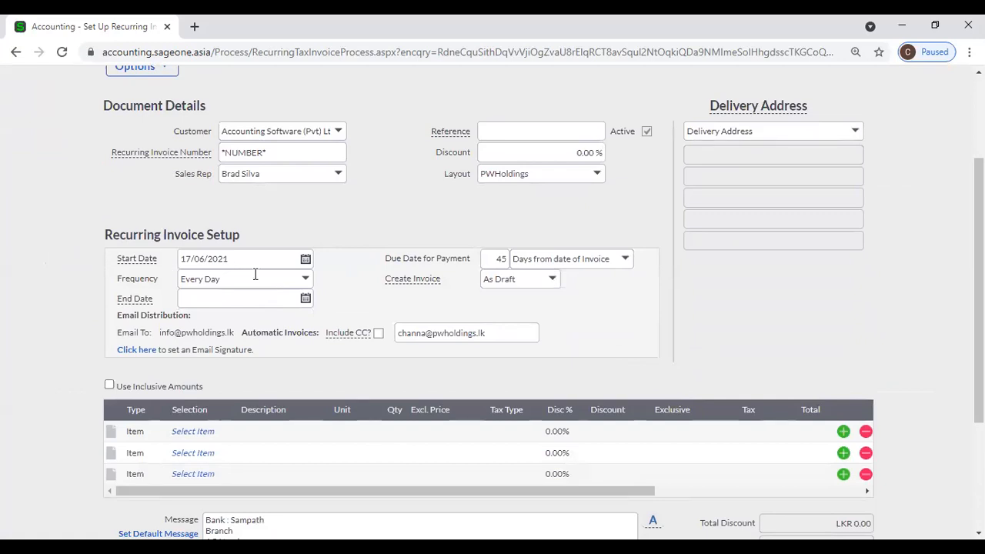
left_click(306, 260)
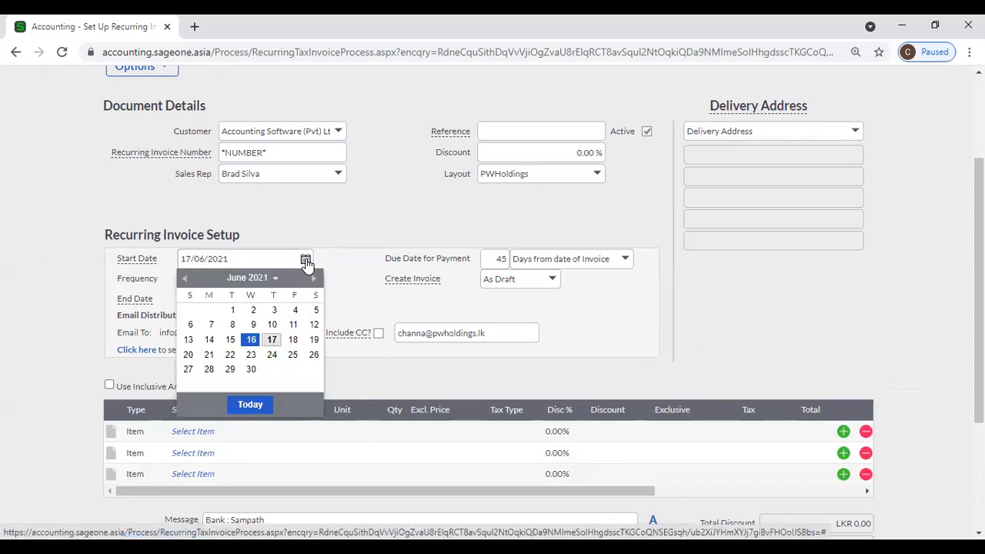
left_click(324, 257)
left_click(276, 261)
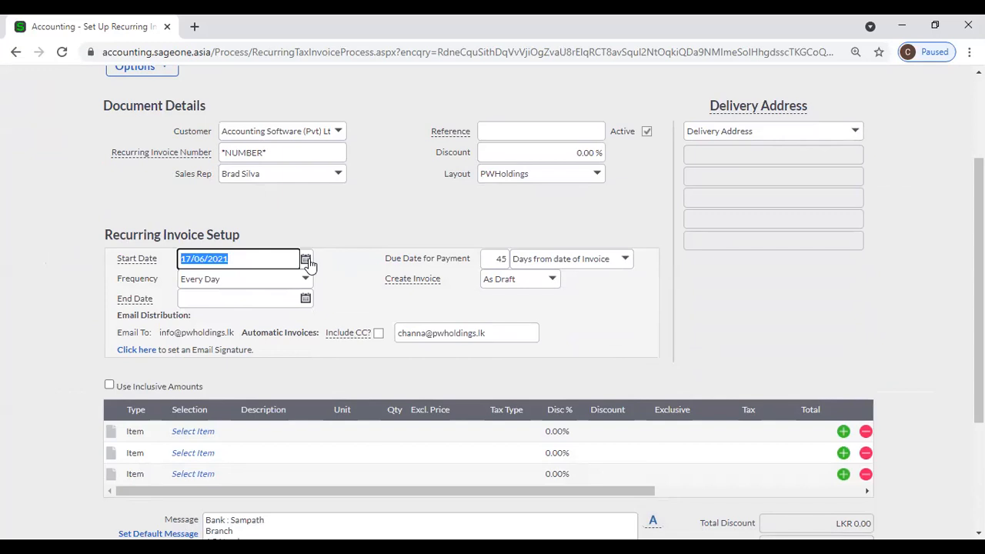
left_click(307, 261)
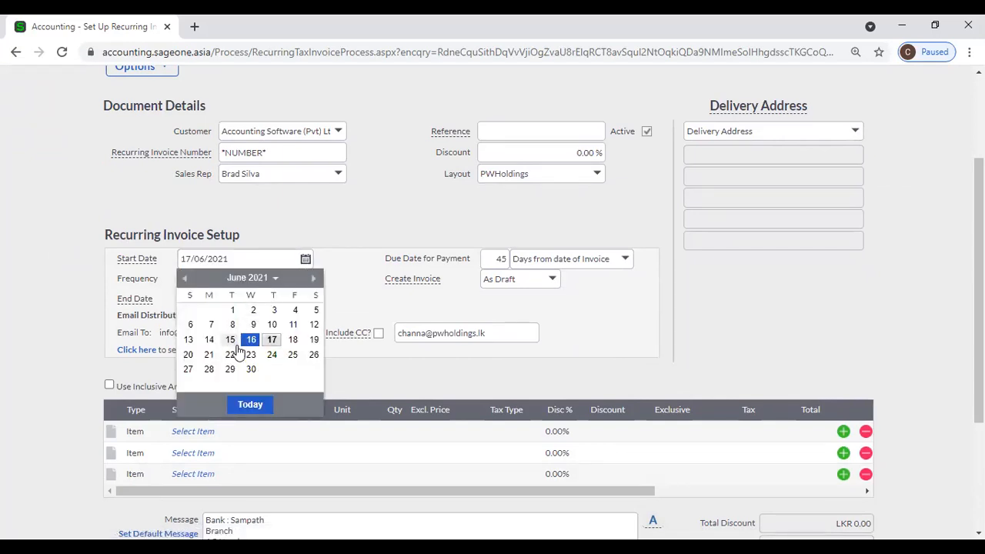
left_click(258, 406)
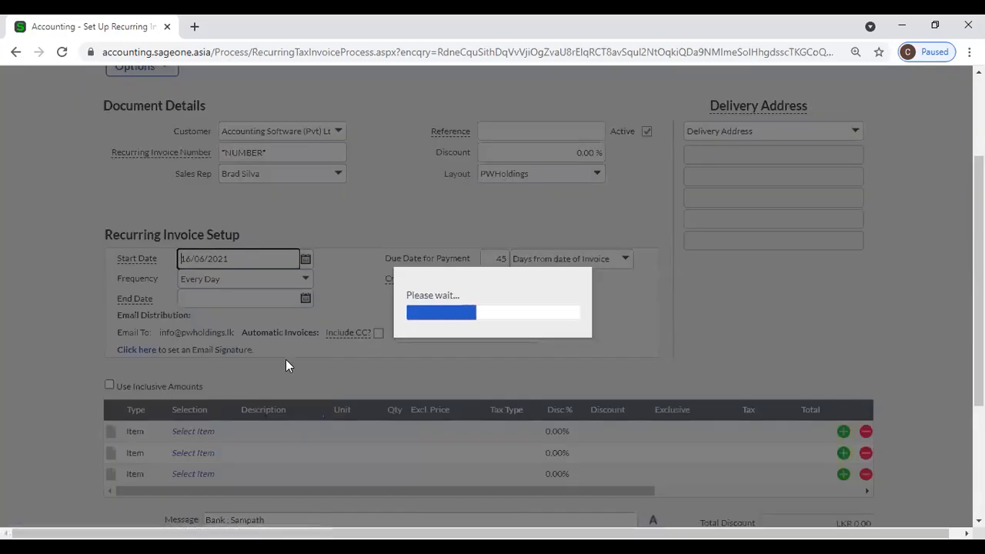
left_click(305, 260)
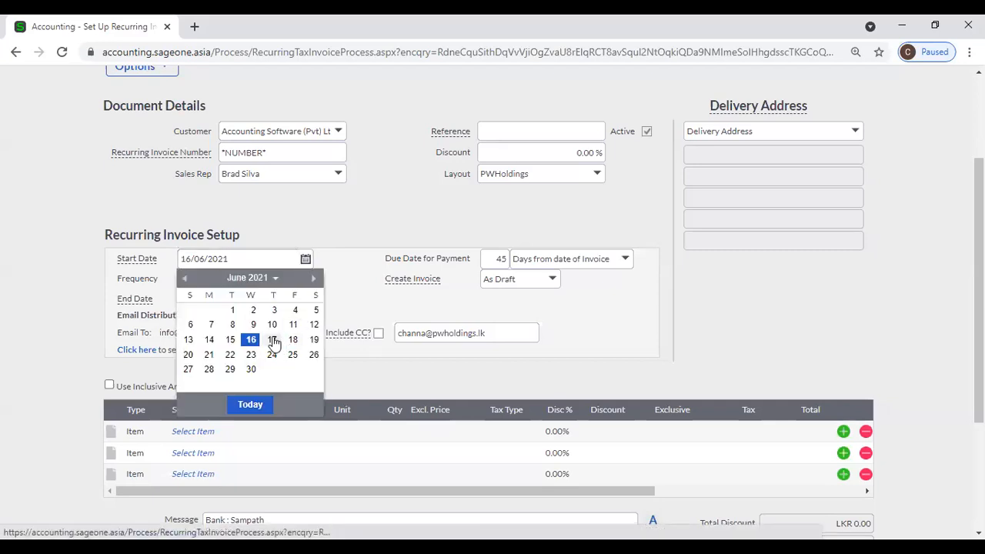
left_click(274, 340)
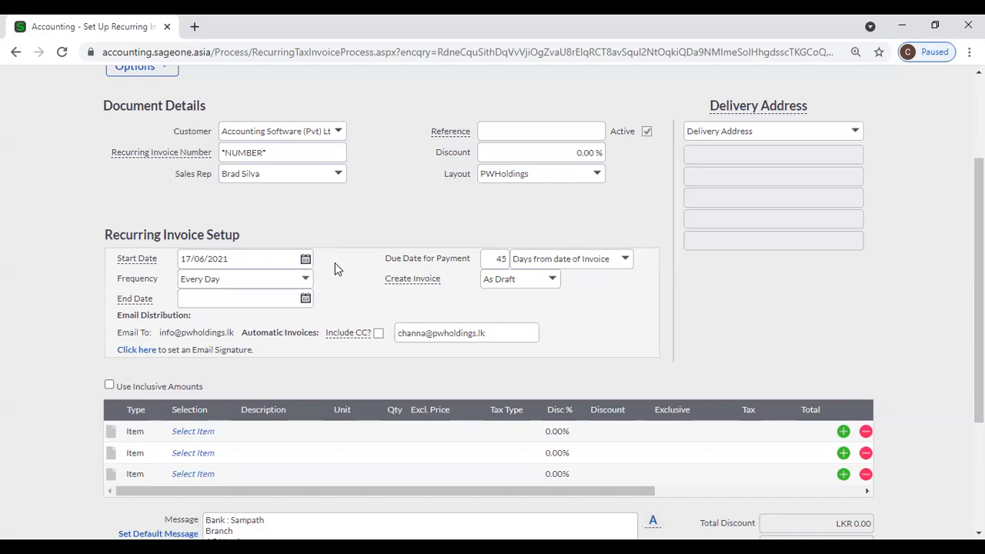
Set the recurring invoice's start date to 01/07/2021 and its frequency to Every Month.
left_click(307, 262)
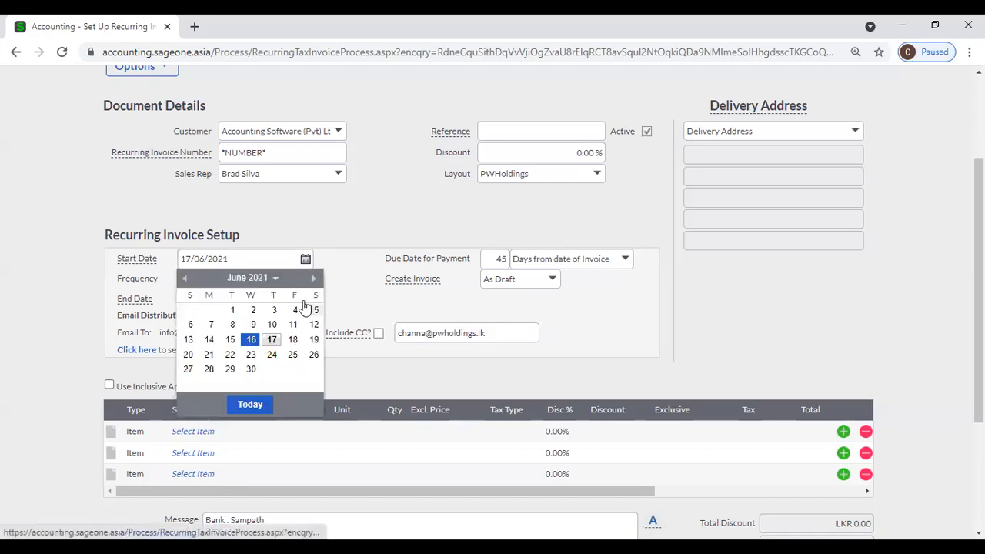
left_click(312, 279)
left_click(274, 310)
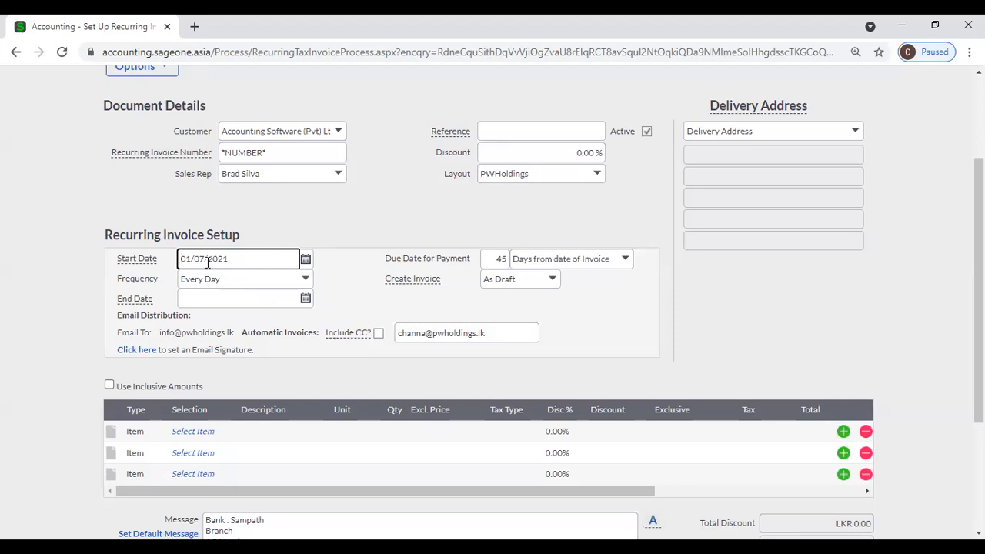
left_click(303, 282)
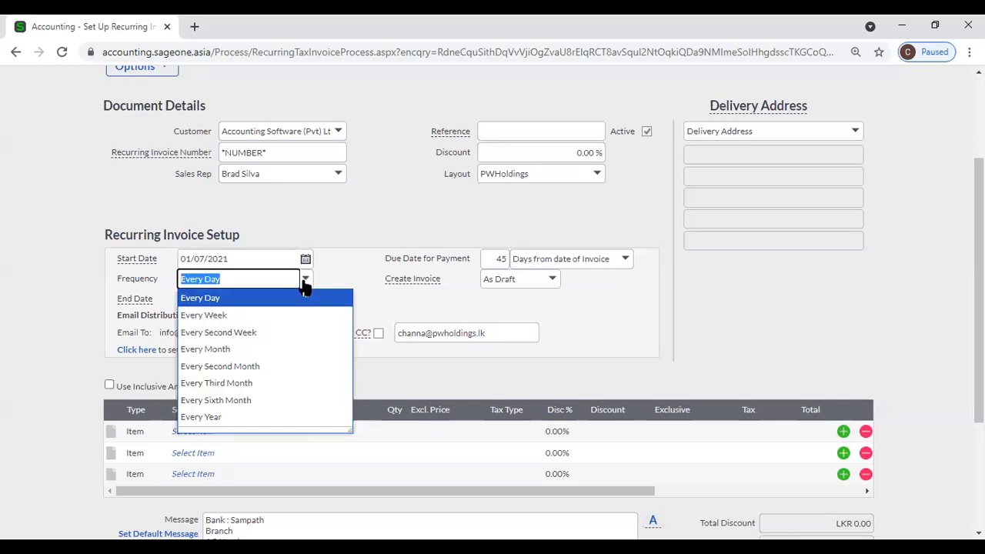
left_click(262, 353)
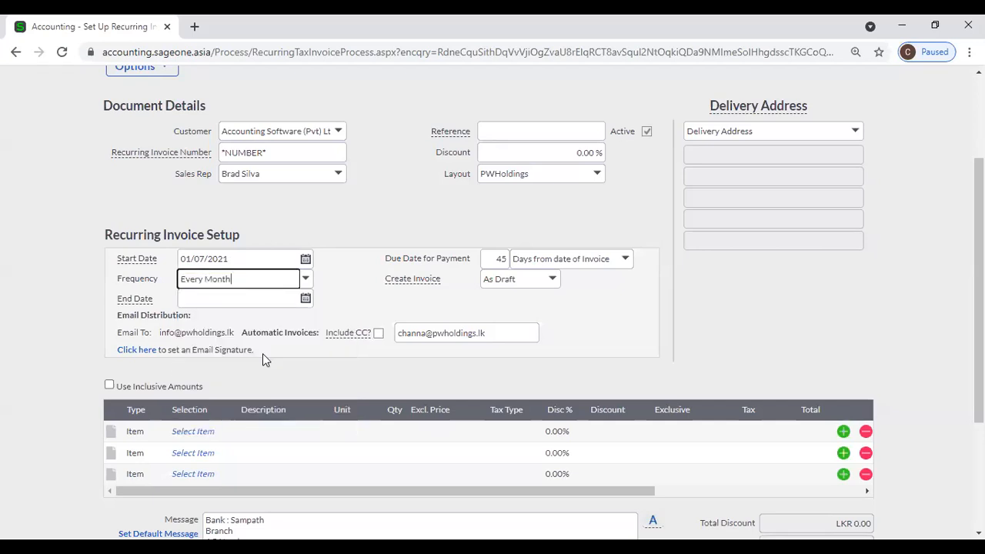
Set the recurring invoice's end date to 30/06/2022.
left_click(265, 300)
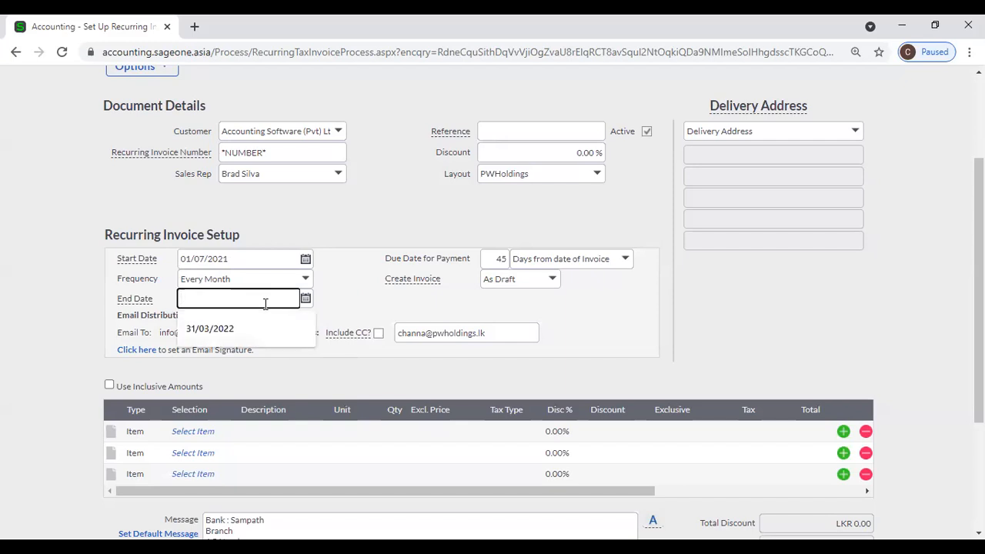
left_click(355, 292)
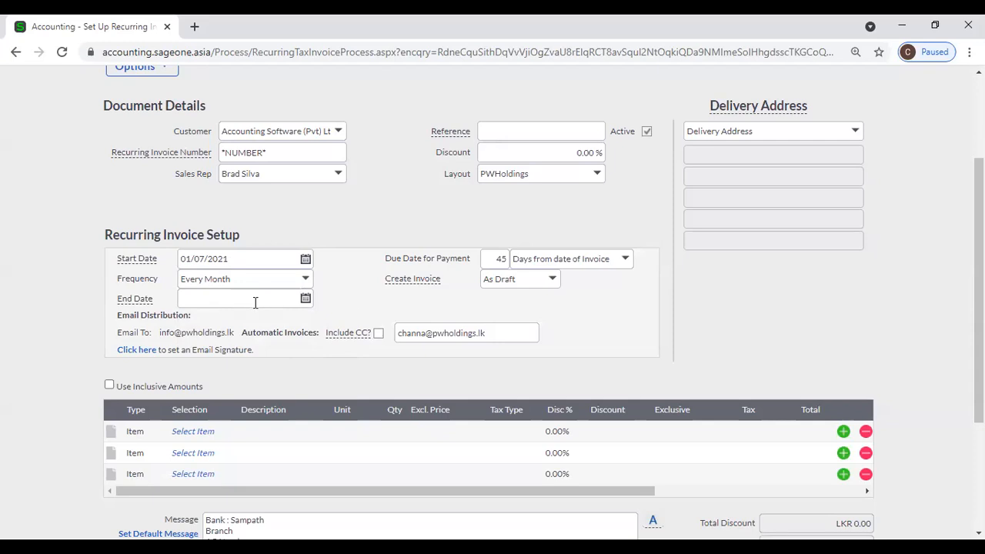
left_click(305, 300)
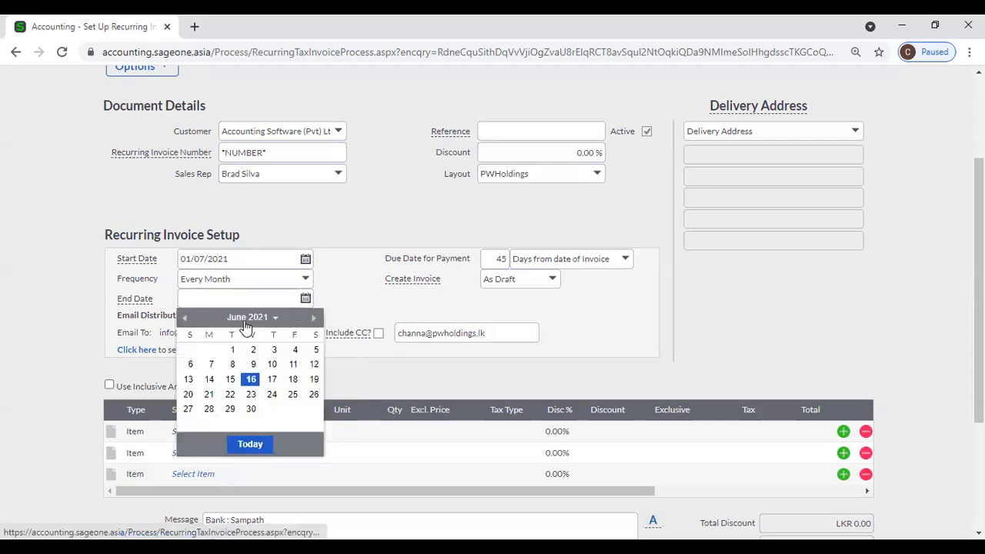
left_click(245, 326)
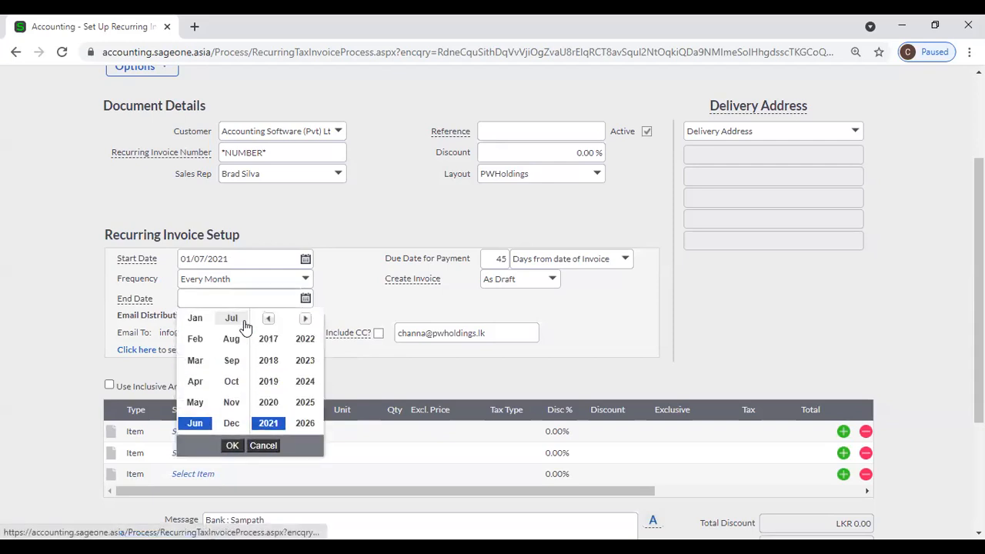
left_click(305, 342)
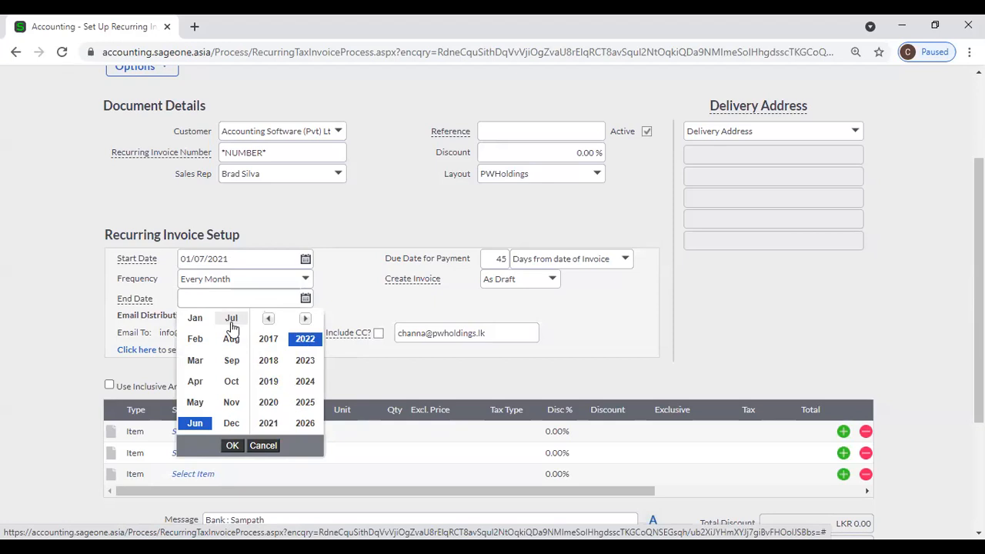
left_click(232, 446)
left_click(271, 408)
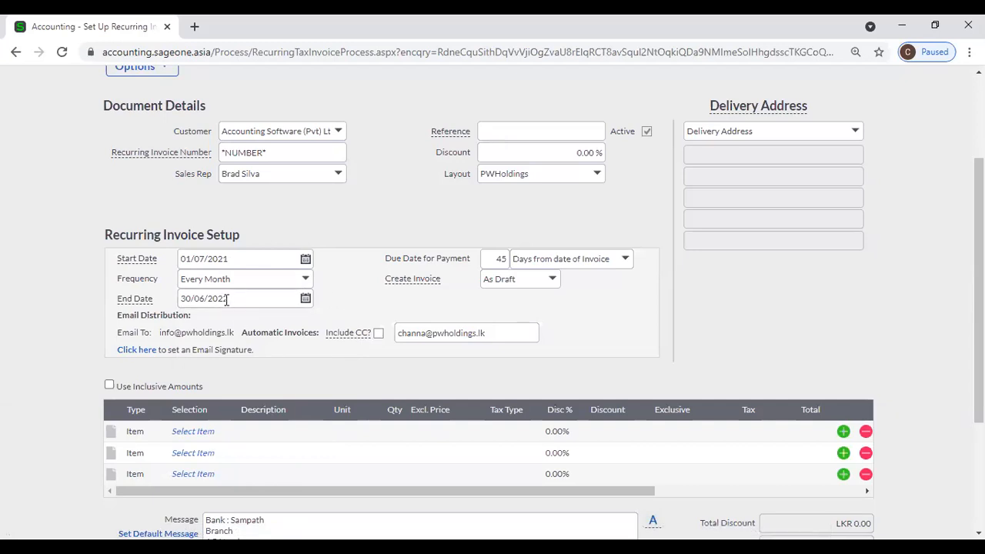
Set the due date for payment to 30 days from the date of invoice.
double_click(496, 258)
type("30")
key("Tab")
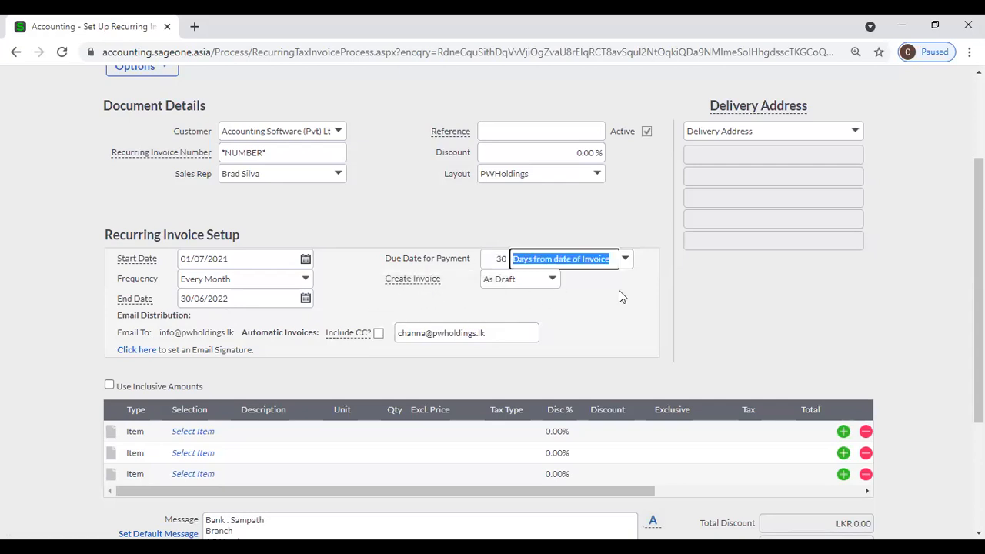
left_click(639, 291)
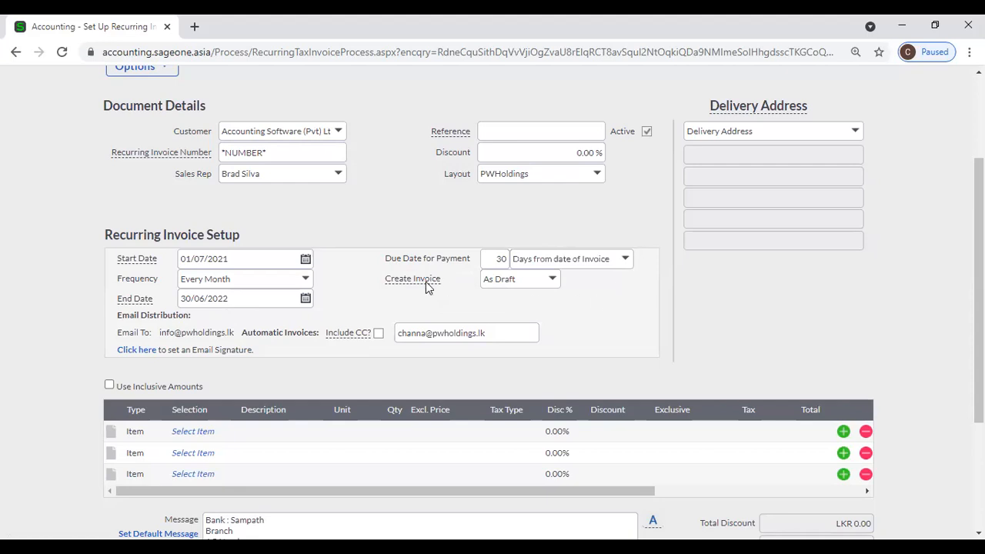
Try creating the recurring invoices Automatically and switch the Create Invoice method back to As Draft.
left_click(553, 281)
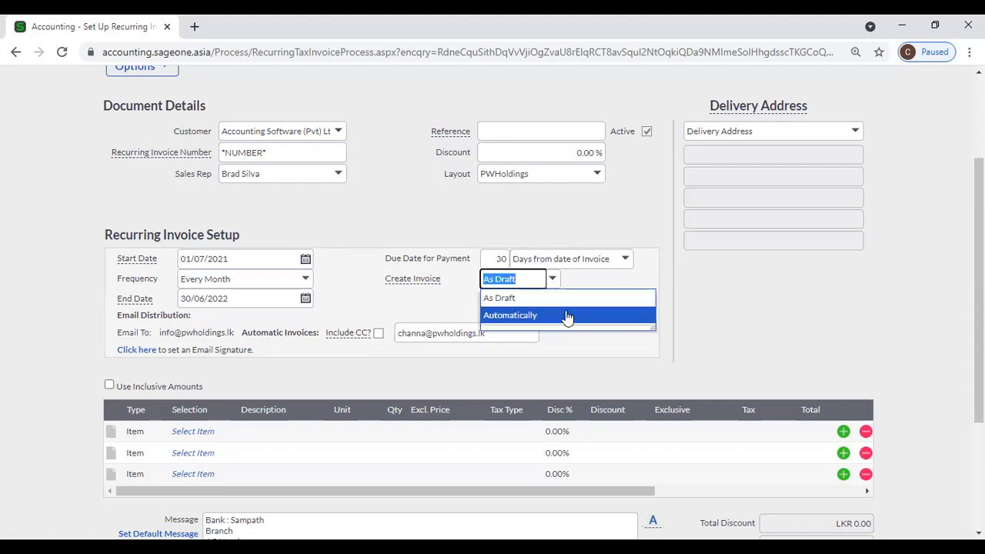
left_click(566, 315)
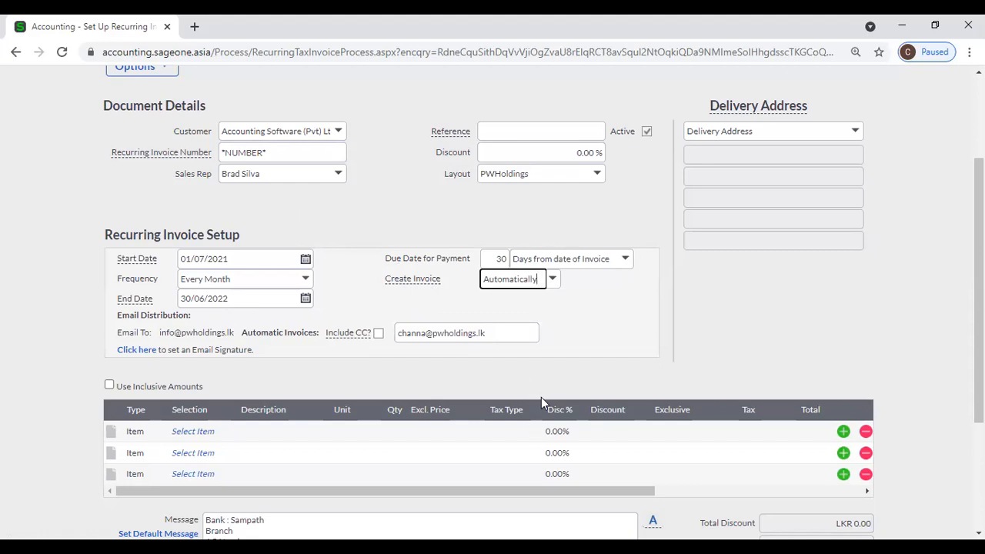
left_click(552, 280)
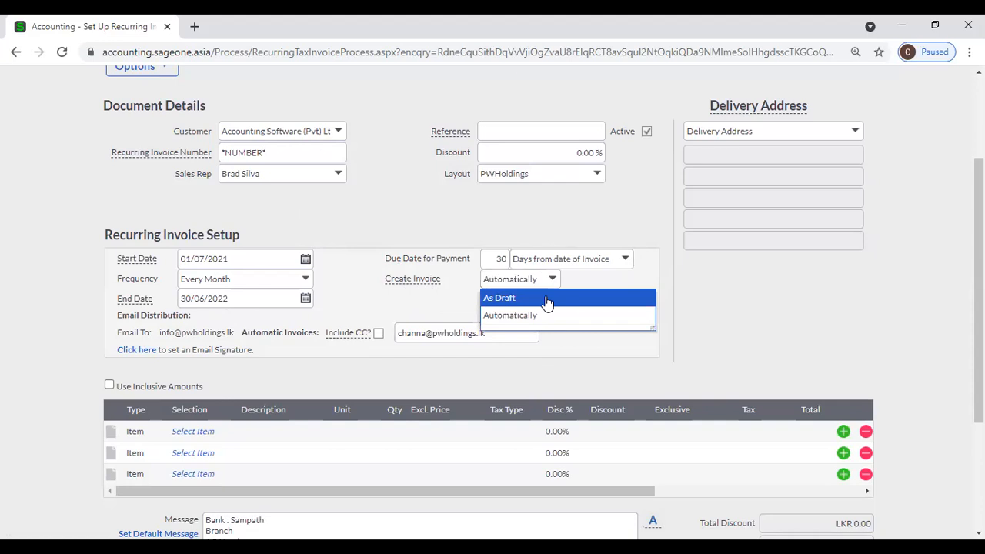
left_click(546, 300)
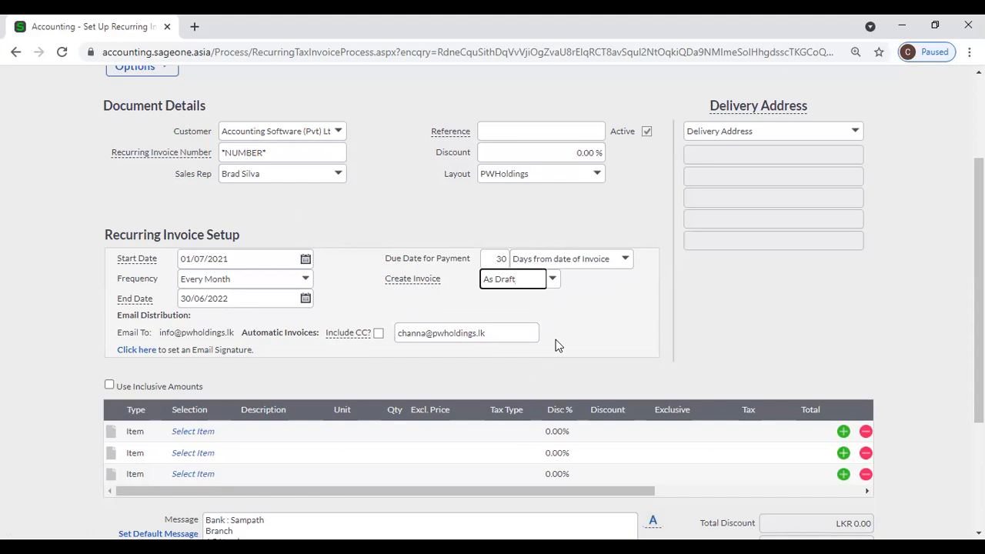
Open the Create Invoice choices of the recurring invoice setup.
scroll(421, 363, "up", 1)
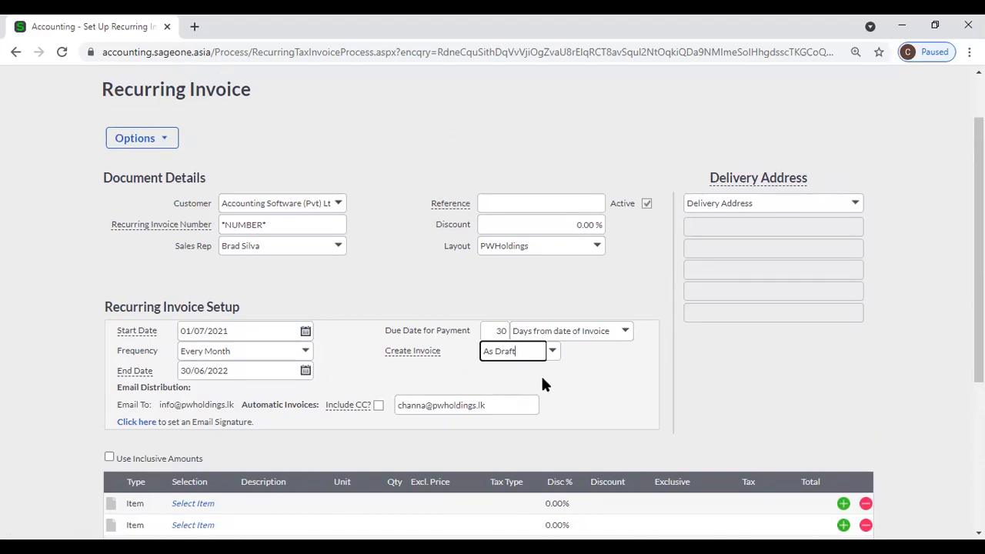
left_click(553, 351)
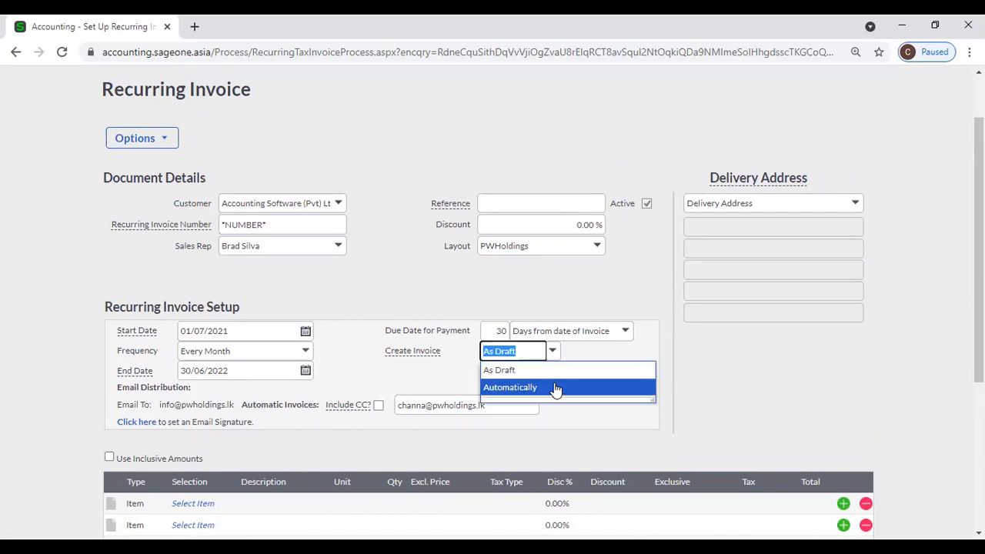
Set the recurring invoice to be created automatically and include the CC e-mail recipient.
left_click(556, 388)
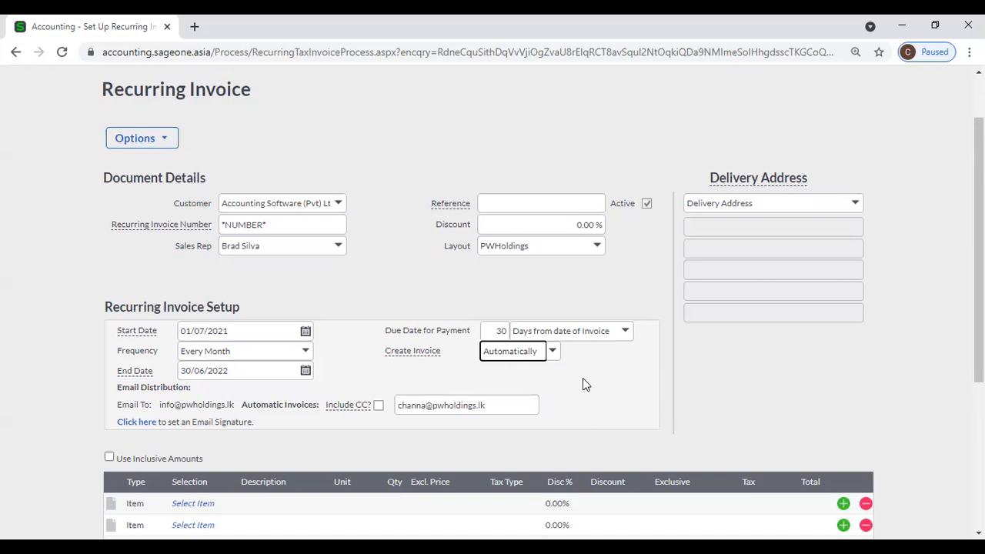
left_click(582, 378)
left_click(378, 405)
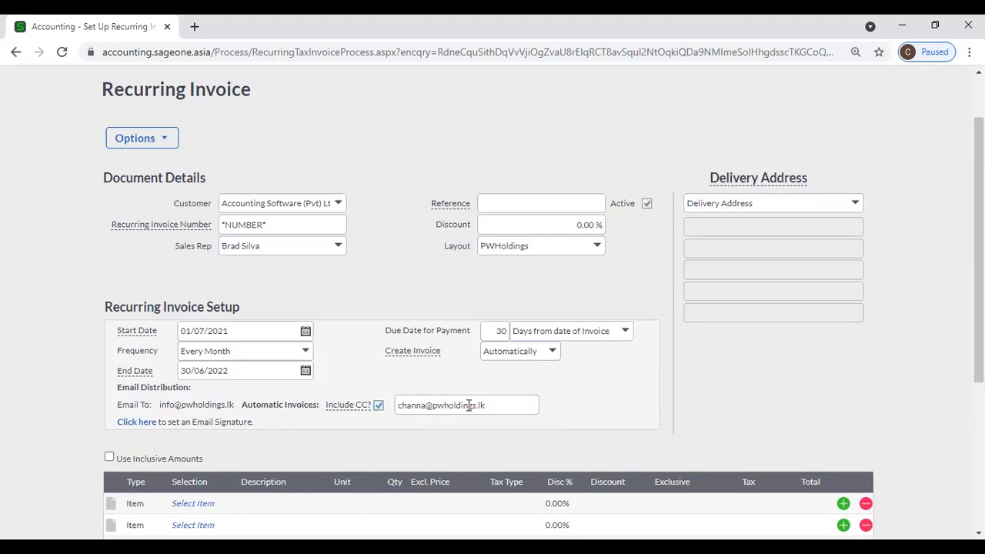
Add the FAO item (Finance & Accounting Outsourcing) to the first line of the recurring invoice.
scroll(365, 424, "down", 1)
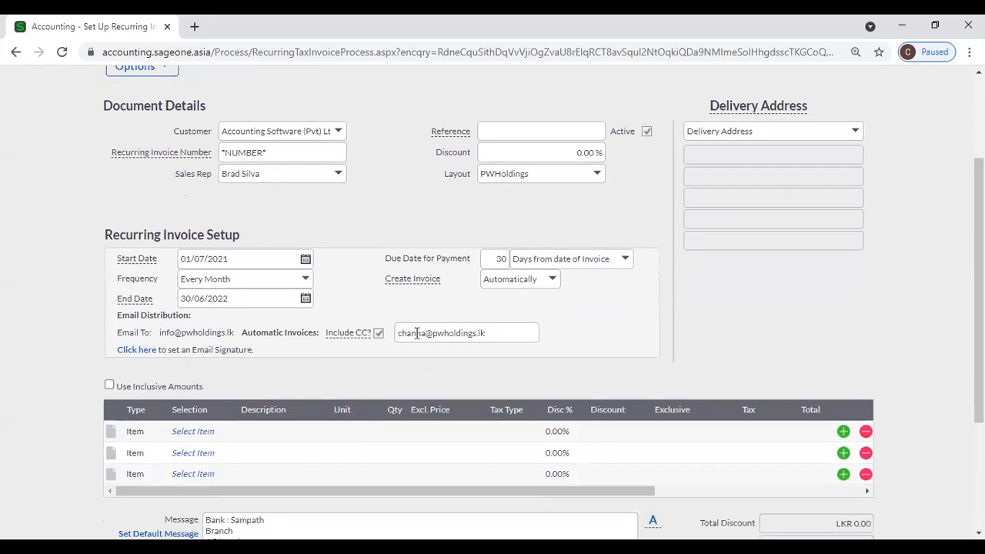
left_click(208, 431)
type("f")
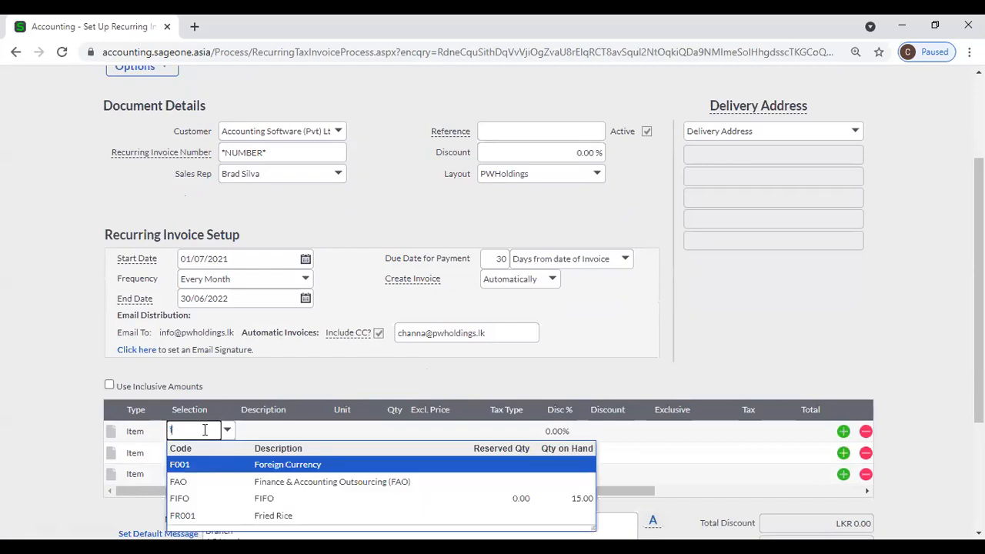
left_click(265, 481)
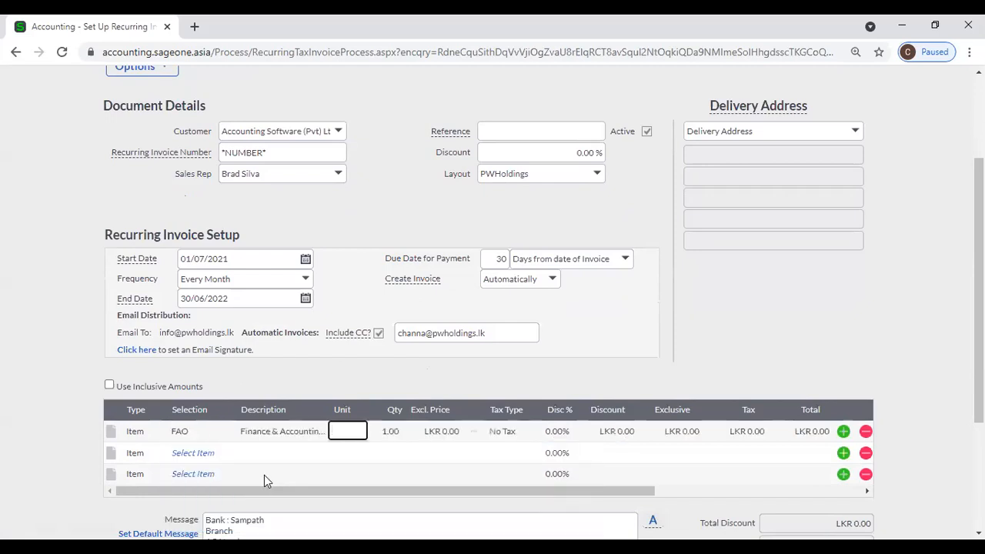
Set the exclusive price of the FAO line to 100000, keeping quantity 1 and No Tax.
left_click(290, 431)
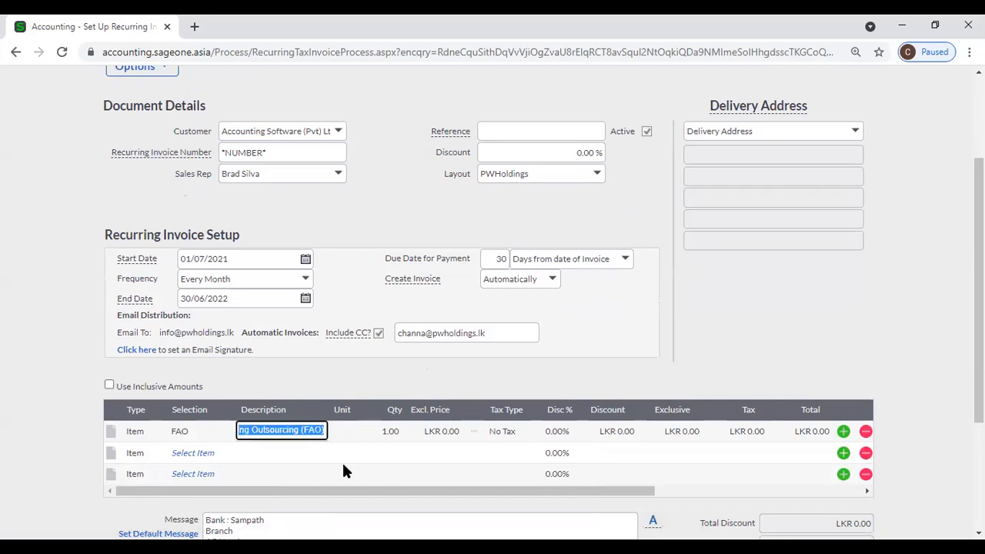
key("Tab")
key("Tab")
key("Tab")
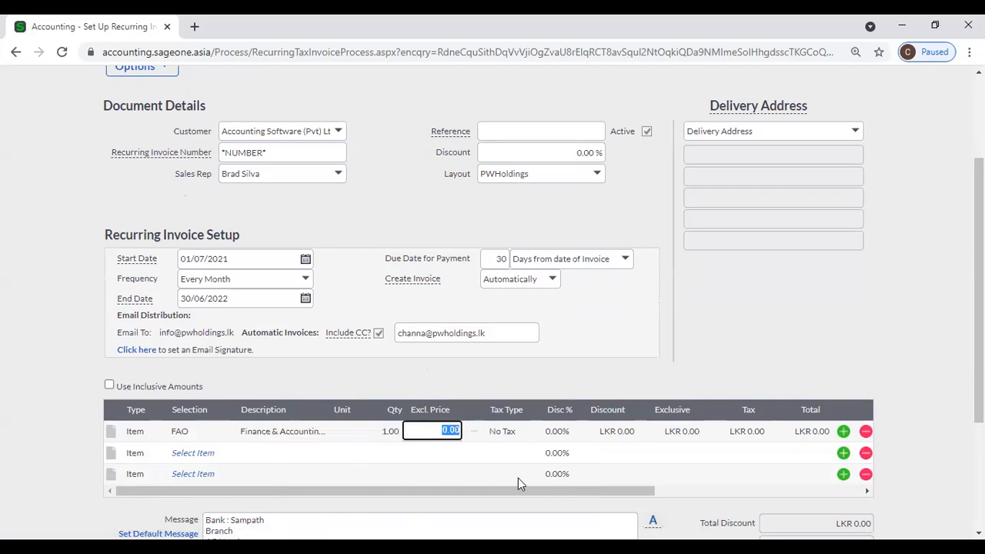
type("100000")
key("Tab")
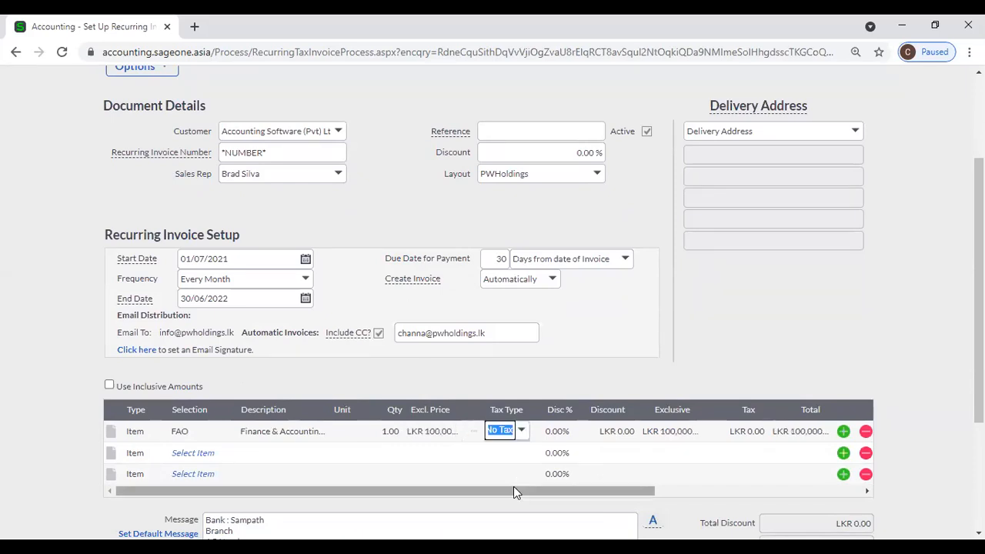
left_click(563, 366)
Check the invoice setup and the line's Department and Job fields, leaving them empty, and save the recurring invoice.
scroll(564, 386, "down", 1)
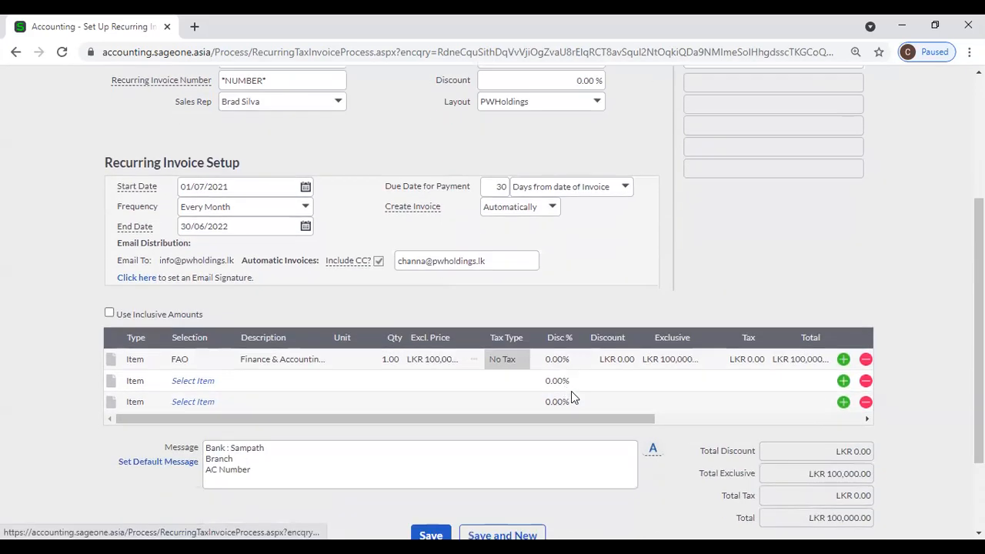
scroll(579, 419, "down", 1)
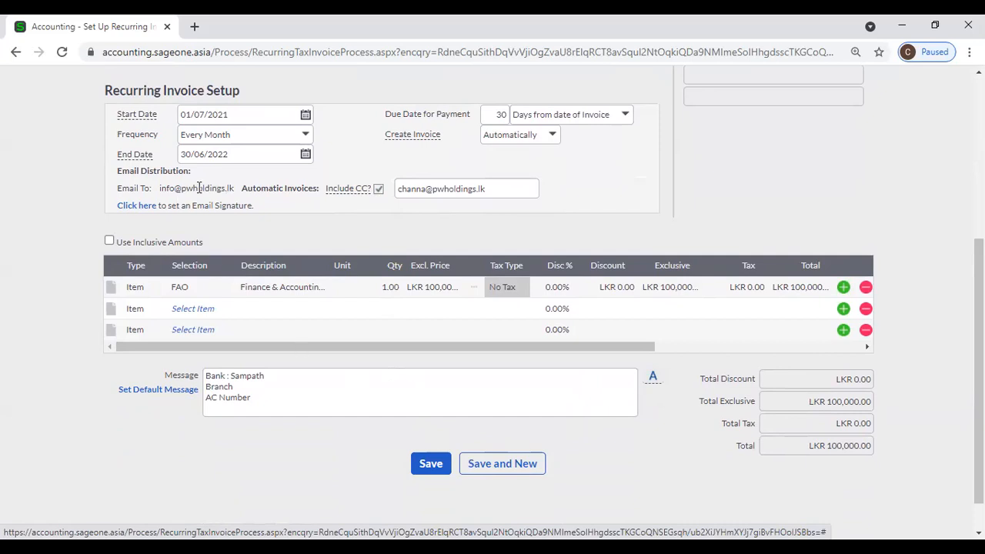
scroll(442, 362, "up", 1)
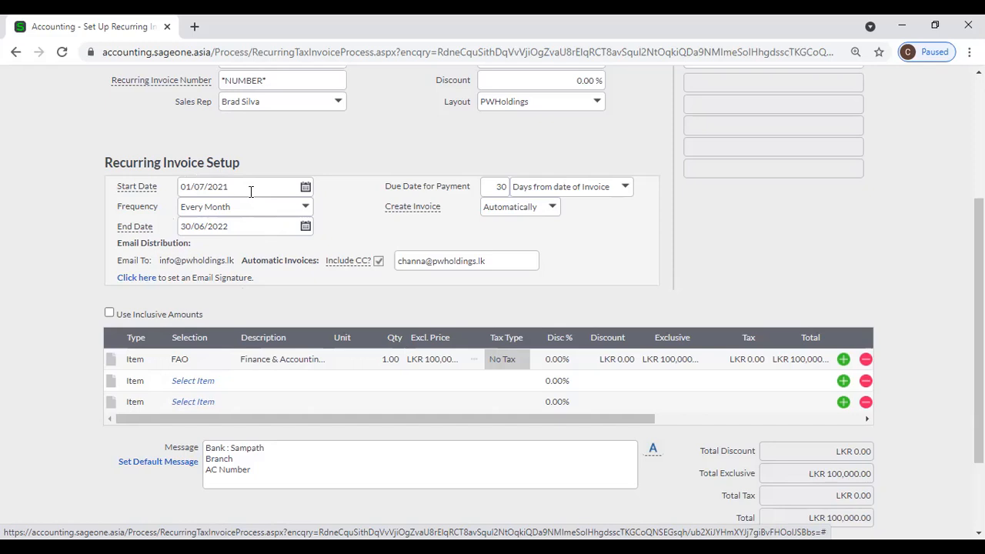
scroll(251, 191, "down", 1)
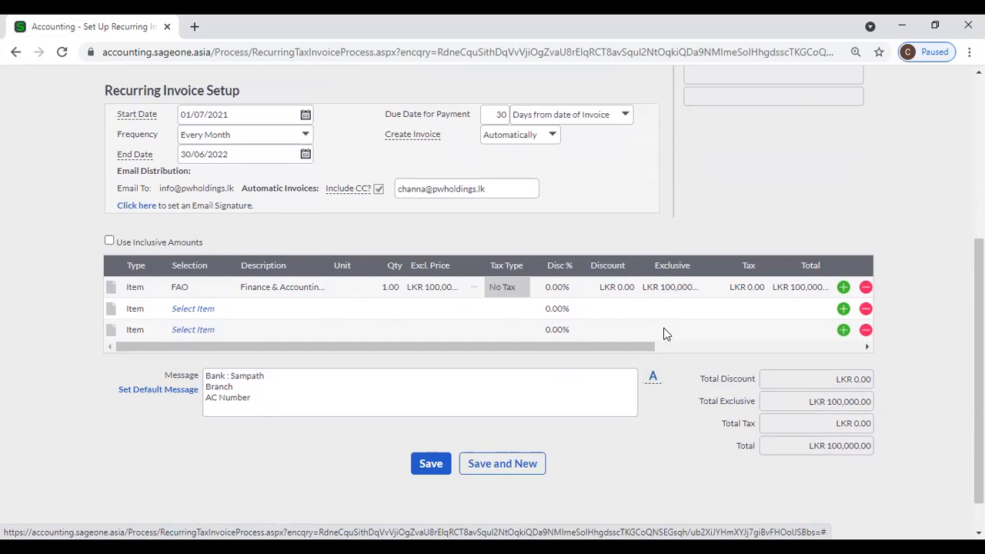
left_click(679, 347)
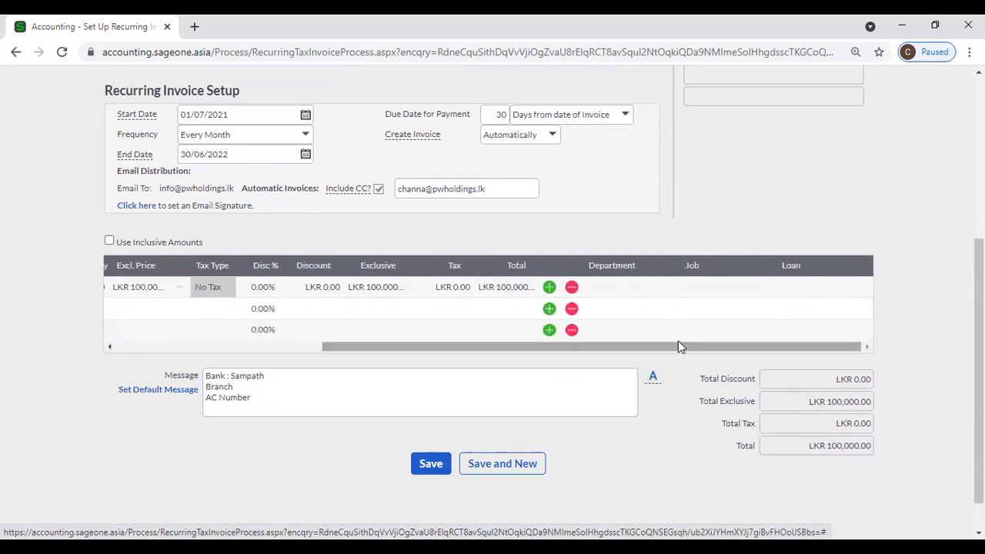
left_click(627, 285)
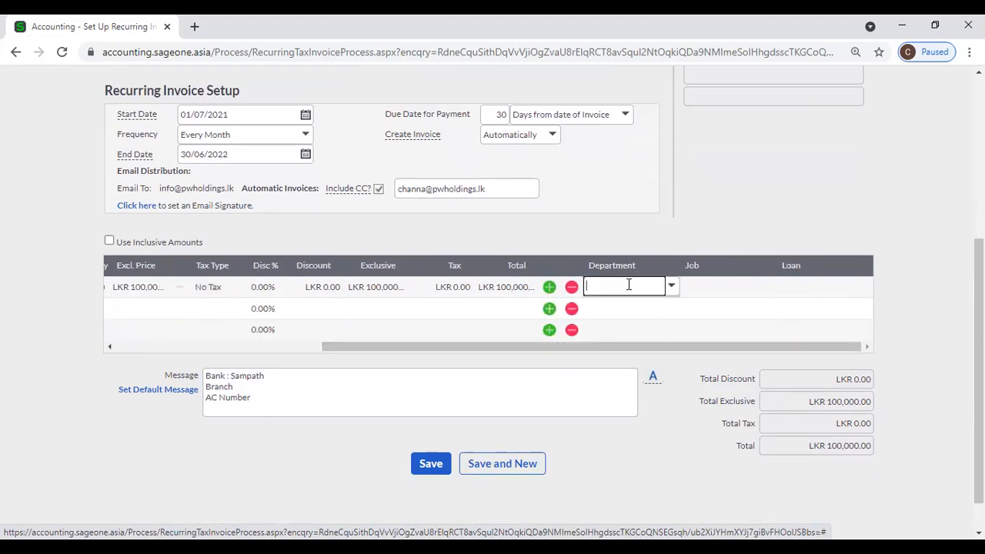
left_click(708, 285)
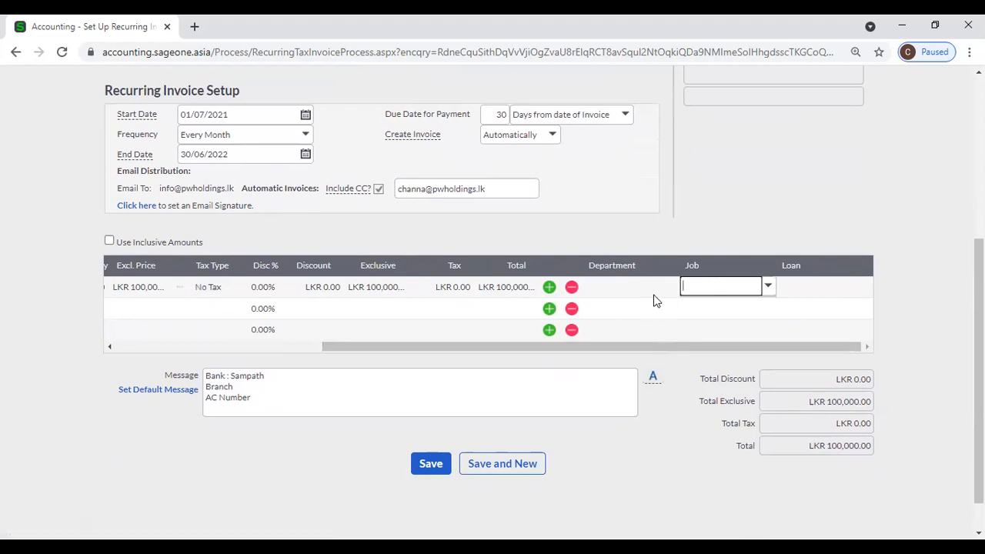
left_click_drag(466, 351, 126, 365)
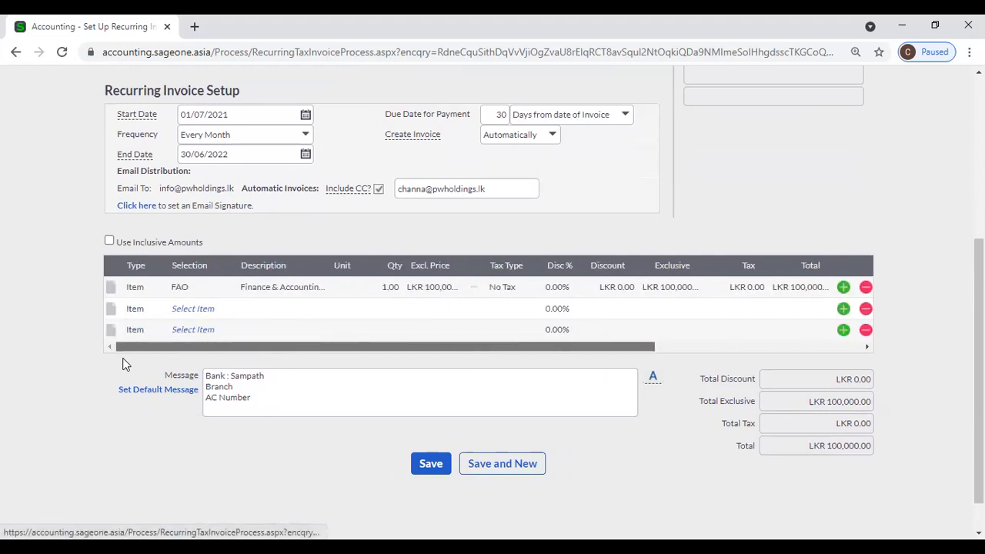
left_click(431, 467)
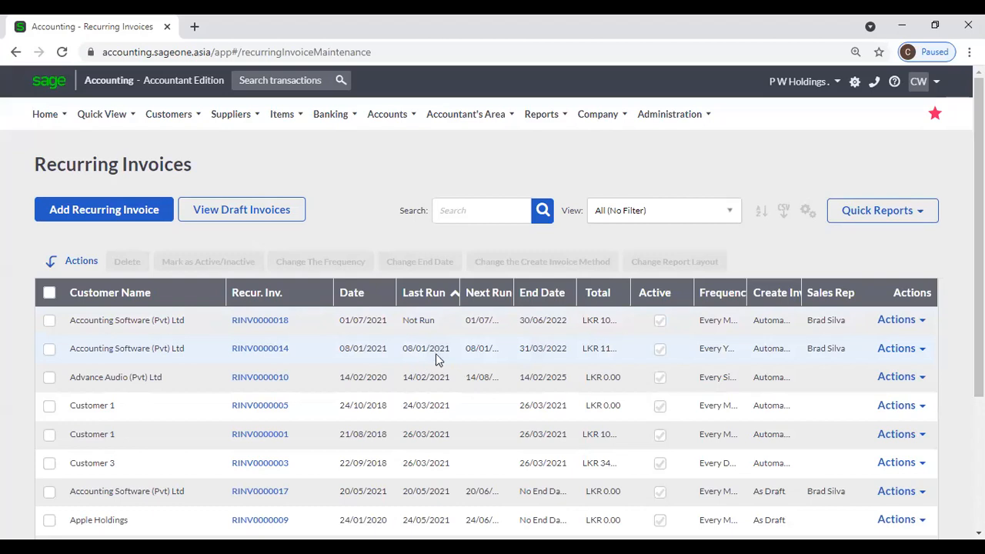
Widen the Next Run, End Date, Total, Frequency and Create Inv. columns of the recurring invoices list to read their values.
left_click_drag(513, 292, 544, 294)
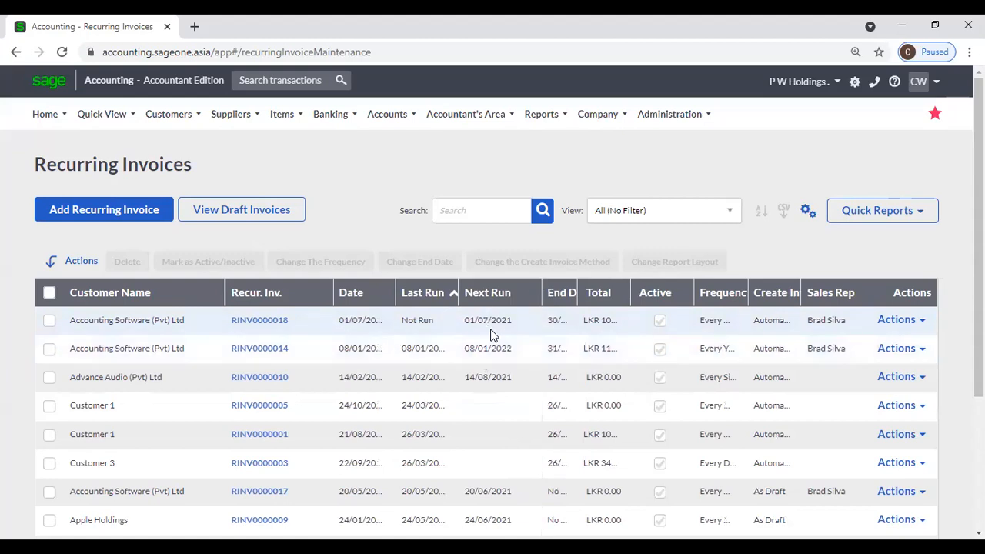
left_click_drag(579, 297, 601, 297)
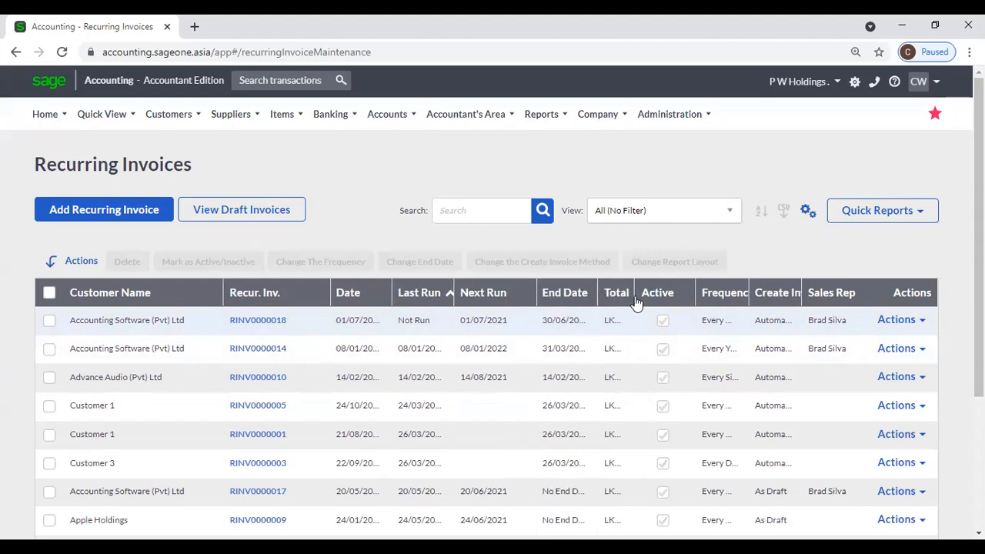
left_click_drag(630, 287, 676, 295)
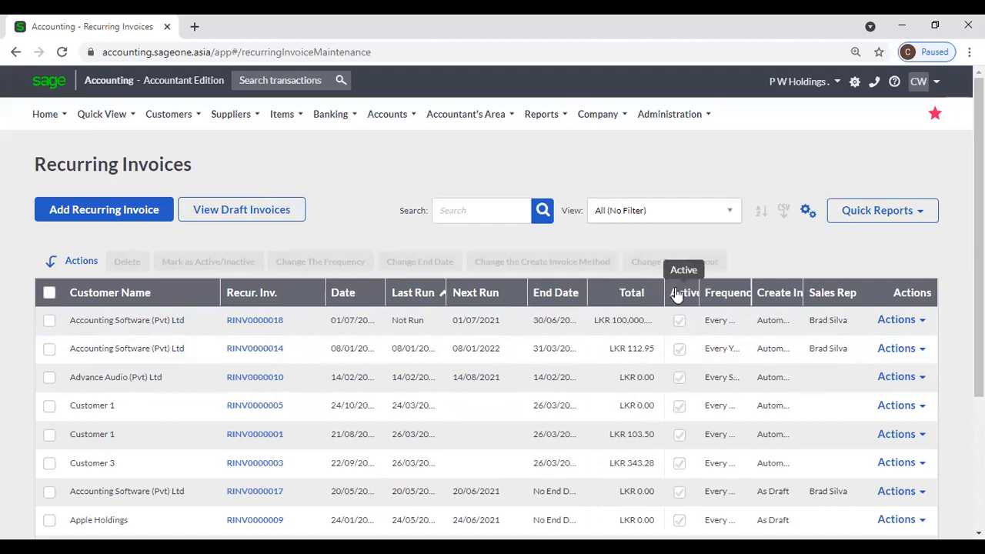
left_click_drag(751, 292, 778, 295)
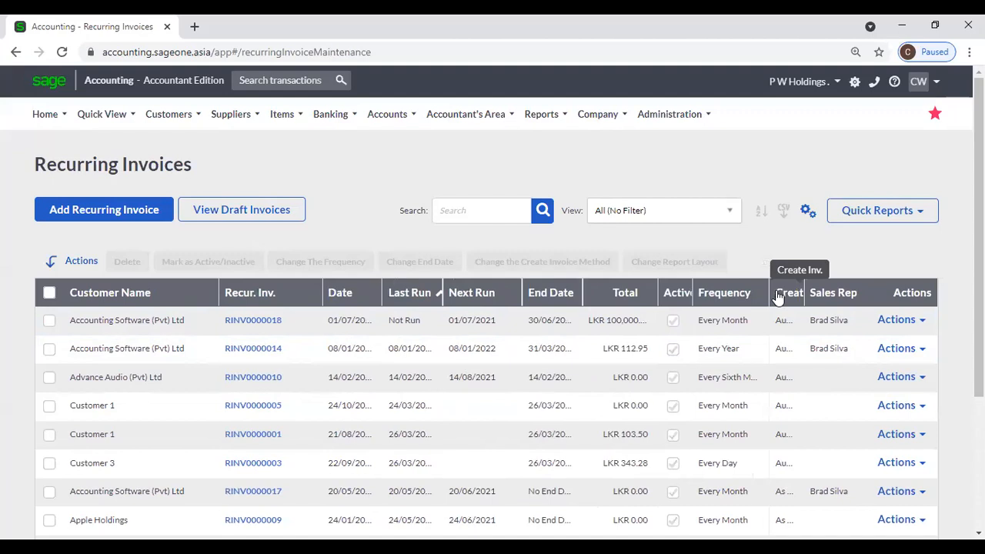
left_click_drag(770, 294, 834, 298)
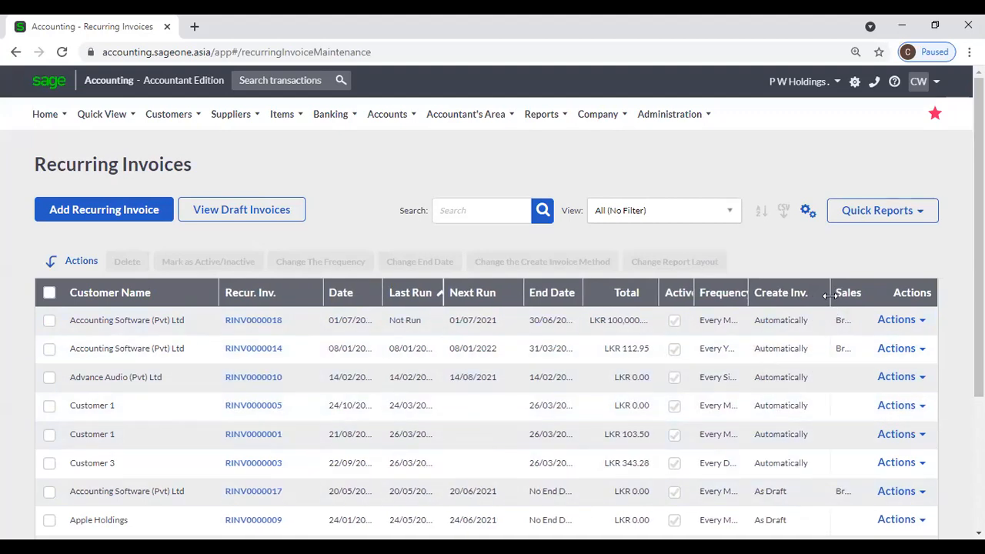
left_click_drag(830, 297, 814, 298)
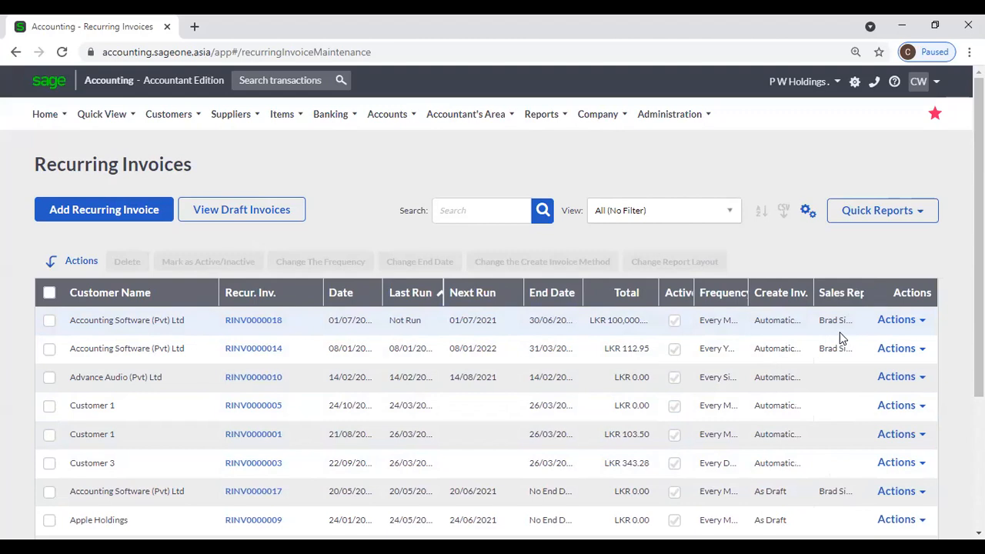
Open the Accounting Software (Pvt) Ltd recurring invoice dated 01/07/2021 and examine the available frequency options.
left_click(266, 322)
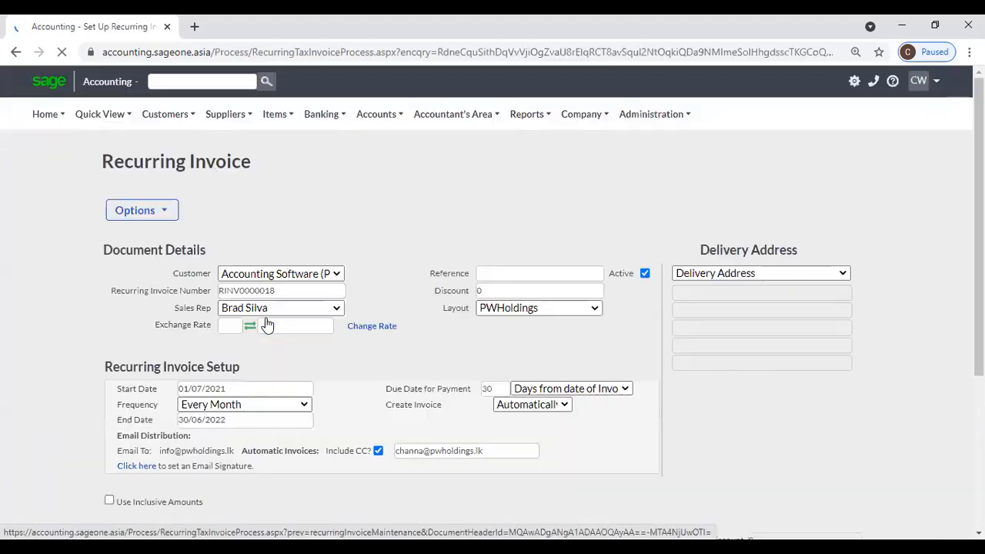
scroll(344, 331, "down", 2)
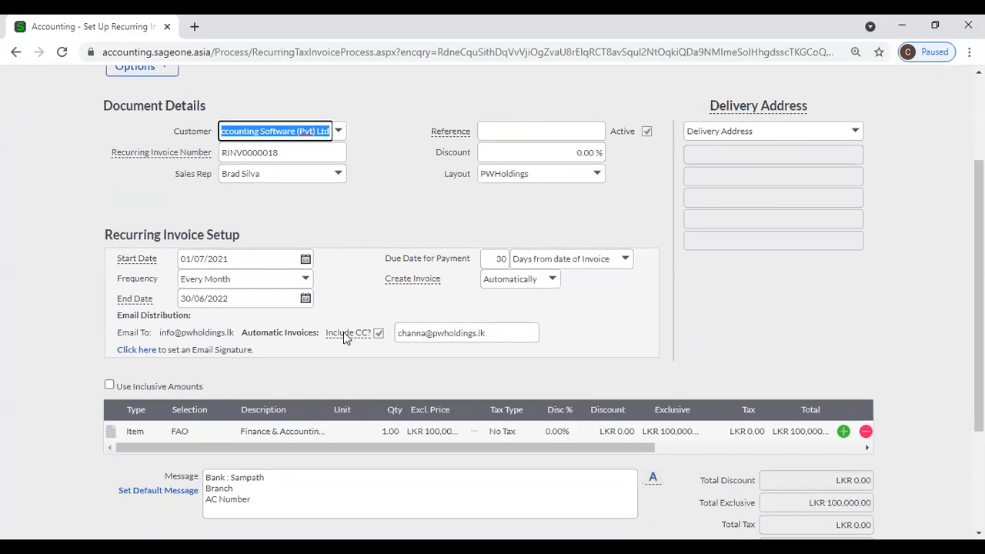
left_click(306, 280)
left_click(306, 280)
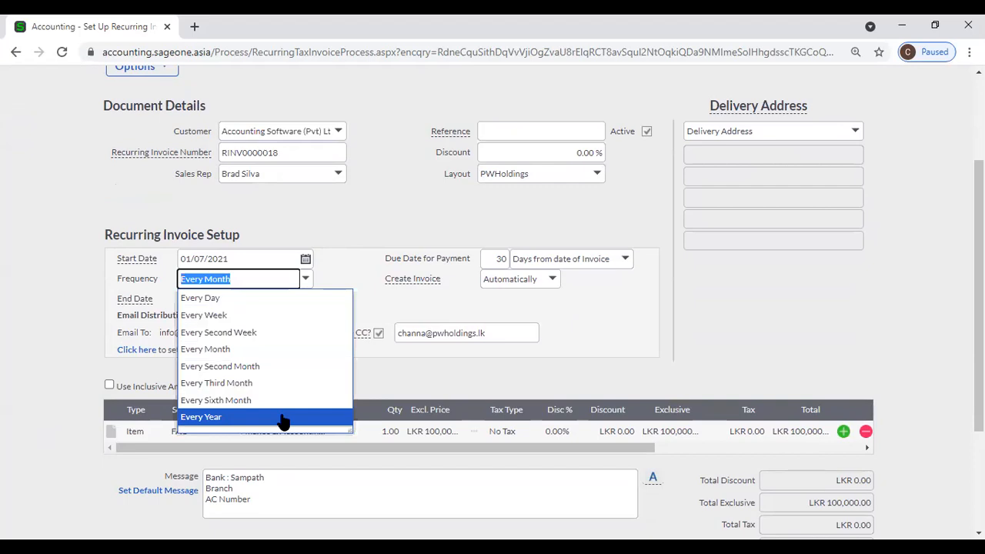
left_click(329, 252)
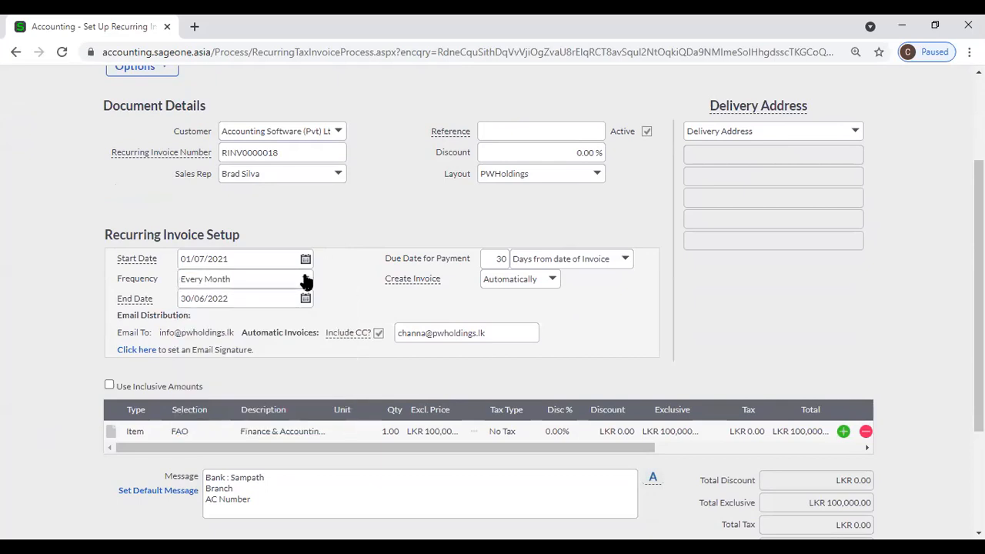
Try the Every Third Month frequency and set it back to Every Month.
left_click(306, 280)
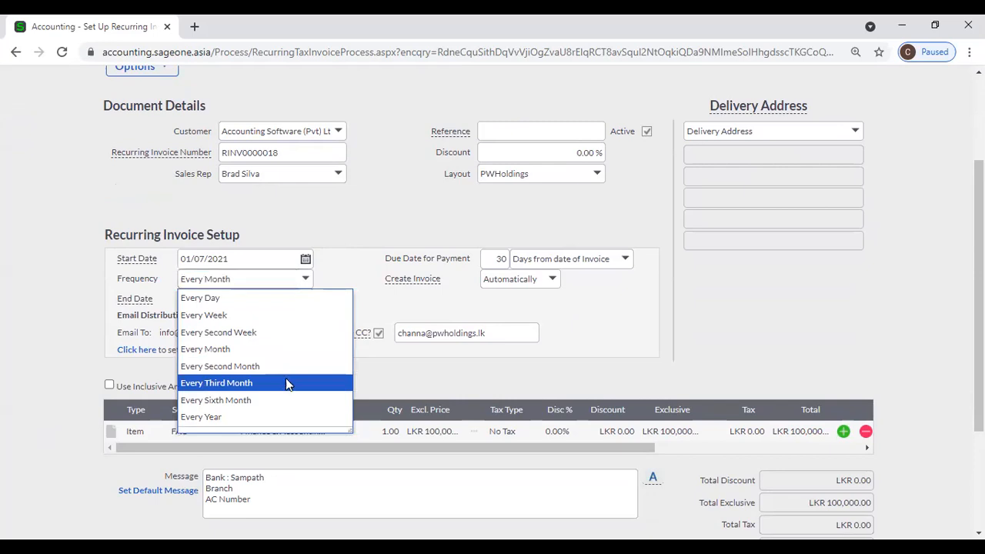
left_click(286, 382)
left_click(304, 280)
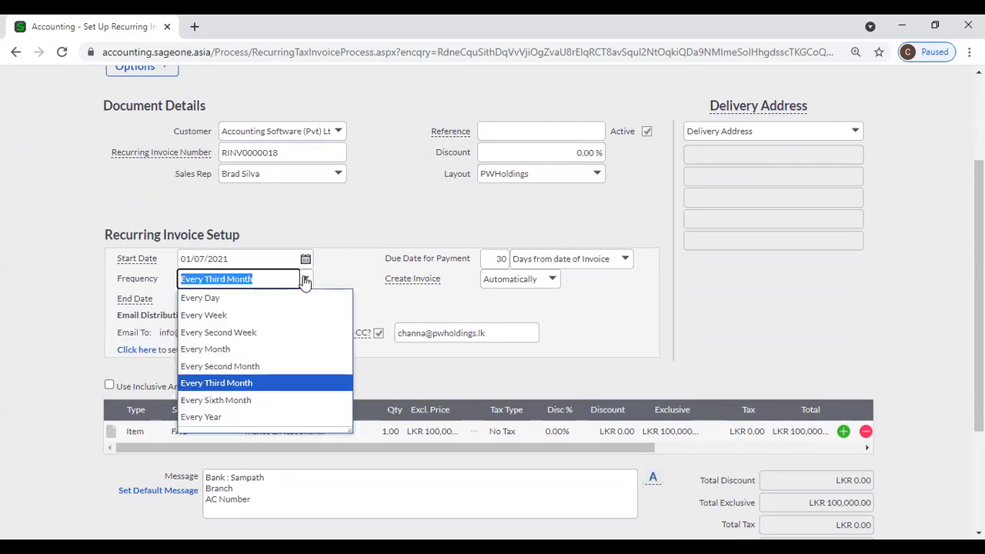
left_click(290, 349)
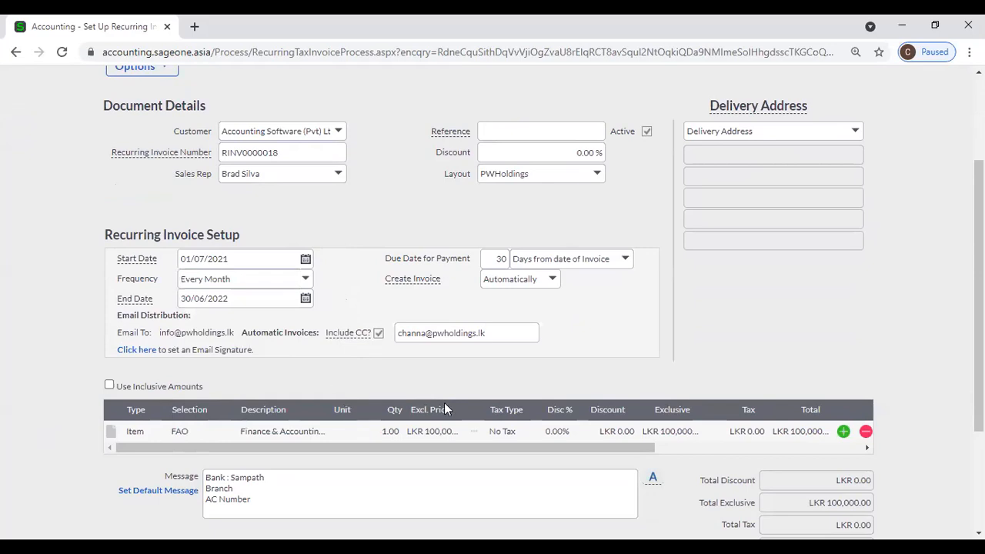
Leave the recurring invoice without saving changes and return to the recurring invoices list.
scroll(432, 388, "down", 2)
scroll(91, 163, "up", 1)
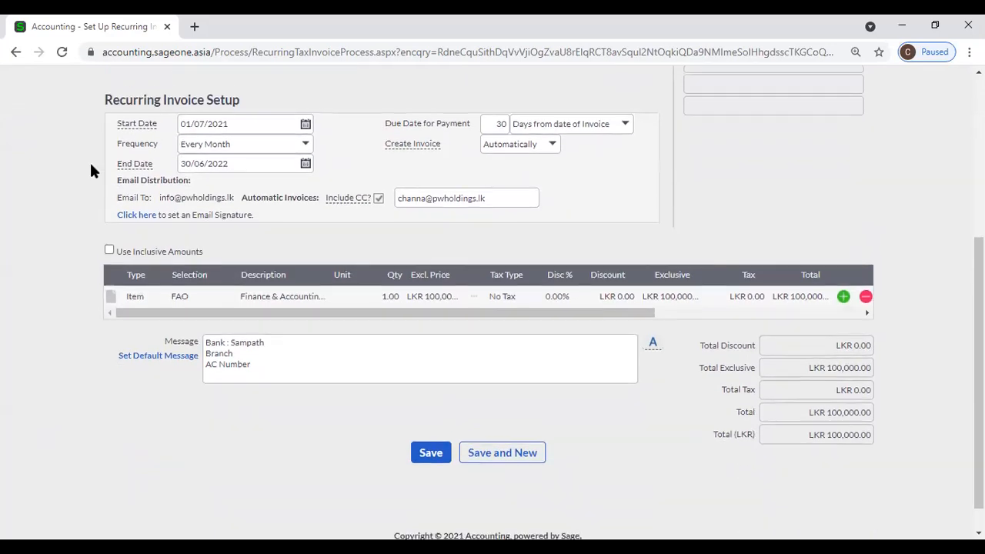
left_click(17, 54)
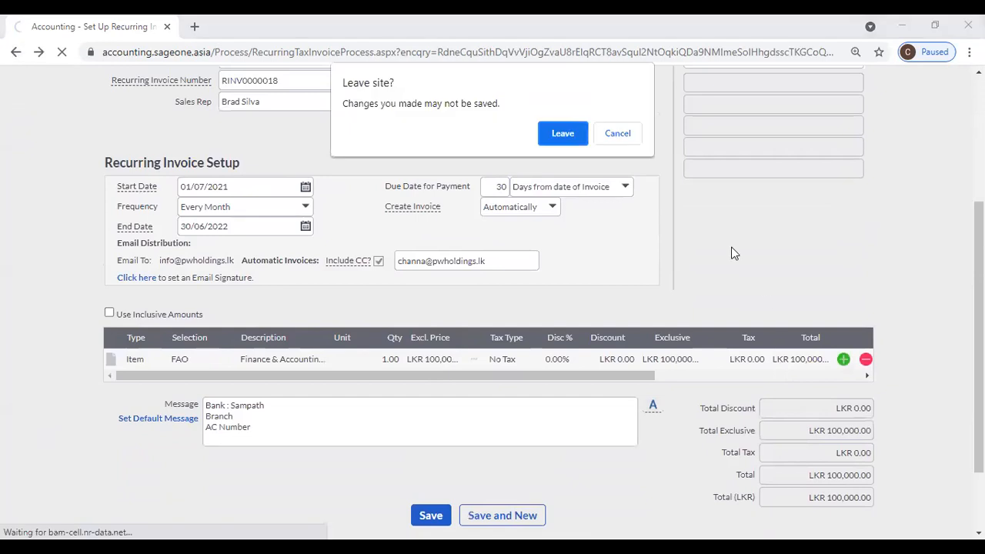
left_click(562, 131)
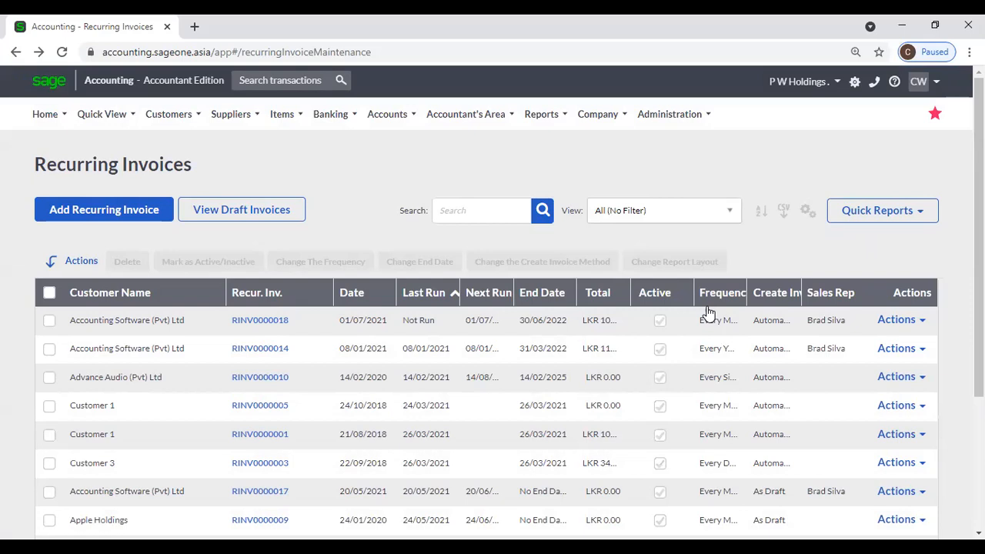
Start a new inventory item and set its item type to Service.
left_click(283, 115)
left_click(290, 145)
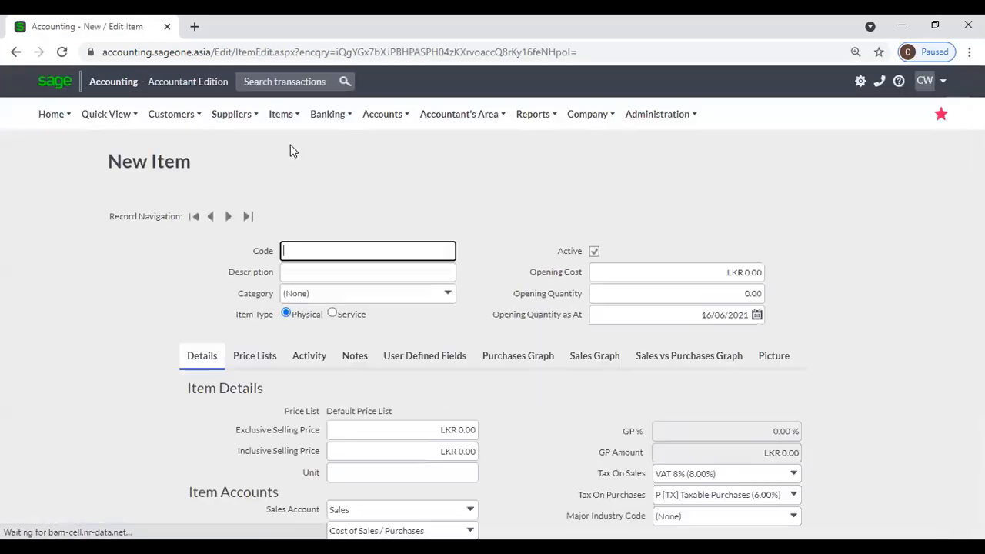
left_click(326, 314)
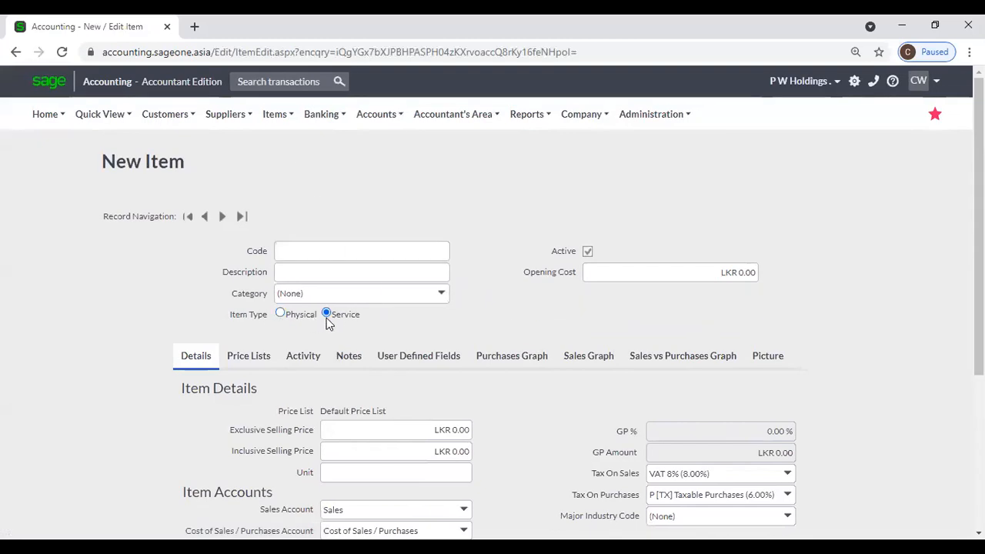
Set the new item's type back to Physical, leave it unsaved and return to the customer recurring invoices list.
left_click(280, 314)
left_click(16, 51)
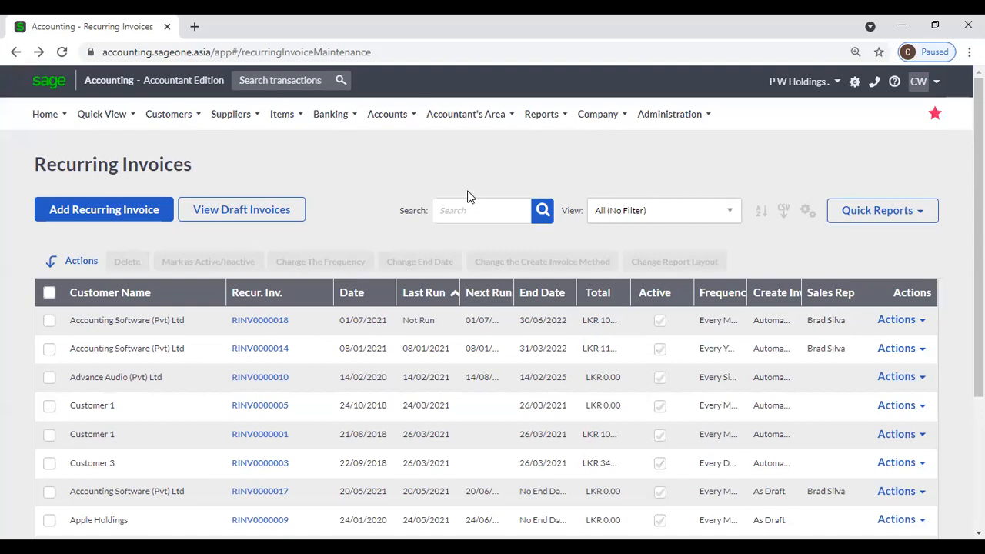
left_click(169, 114)
mouse_move(191, 201)
mouse_move(171, 115)
mouse_move(192, 193)
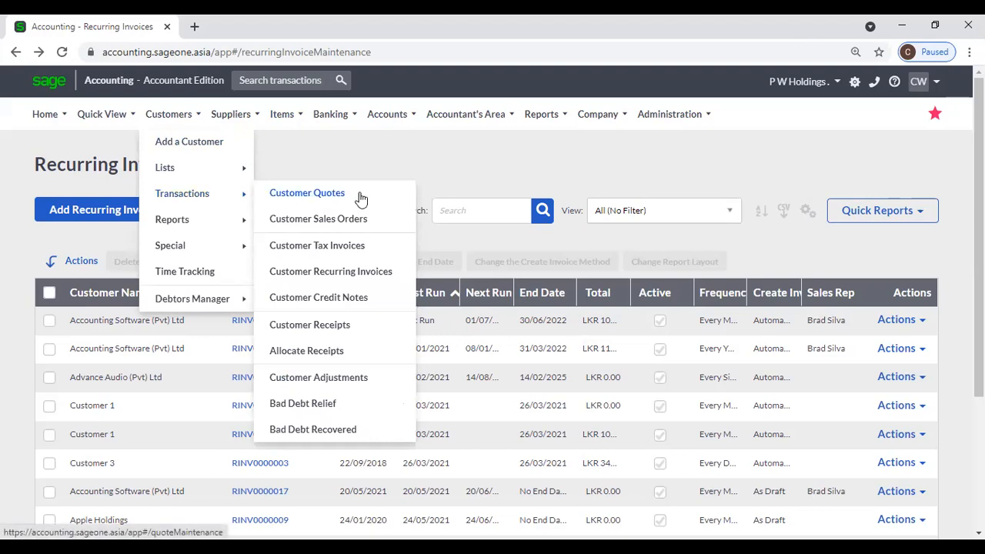
left_click(370, 273)
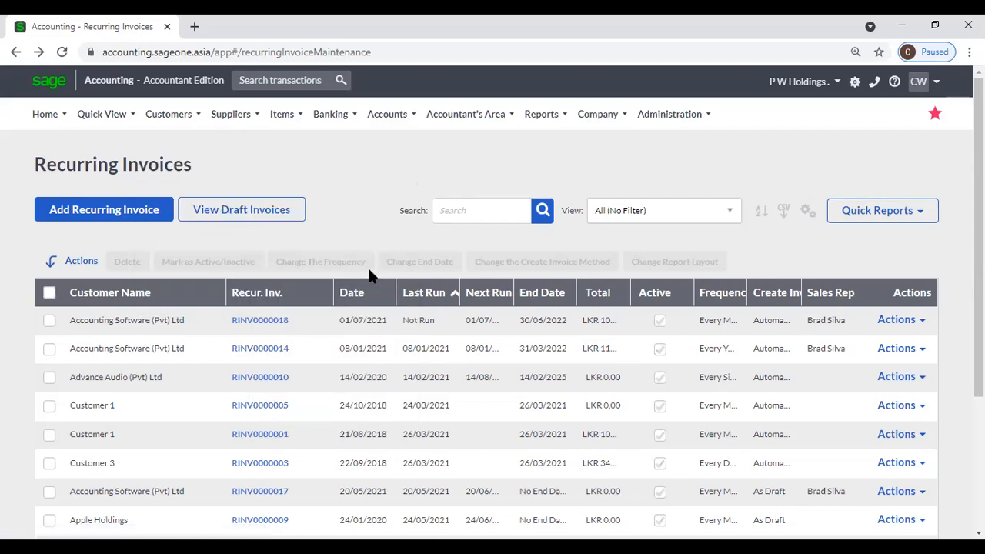
Start a new recurring invoice and examine the available frequency options.
left_click(148, 209)
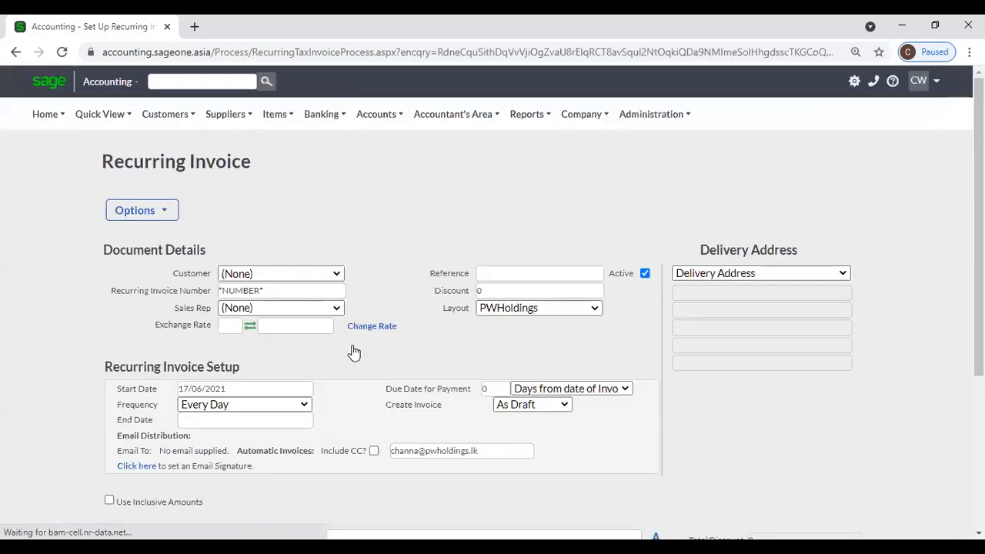
left_click(307, 428)
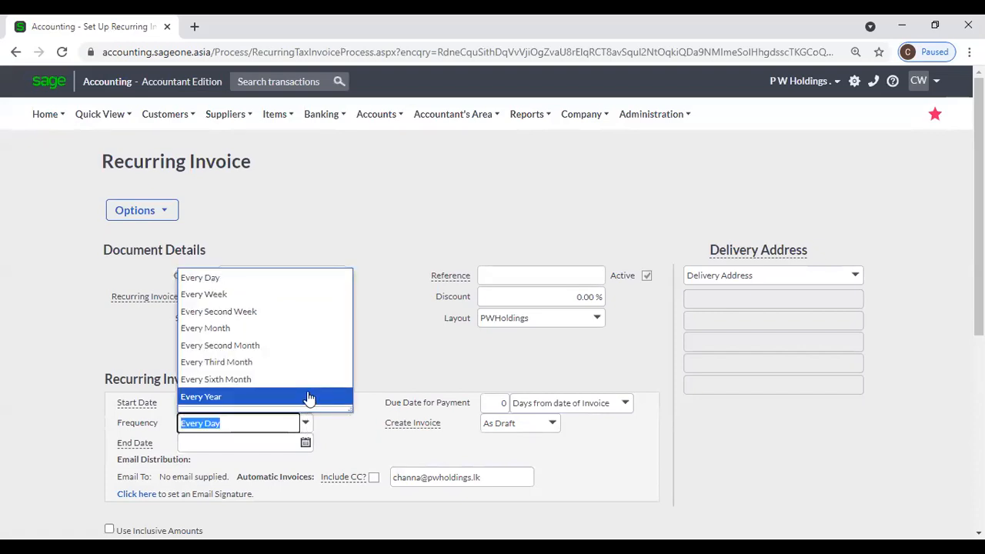
left_click(383, 348)
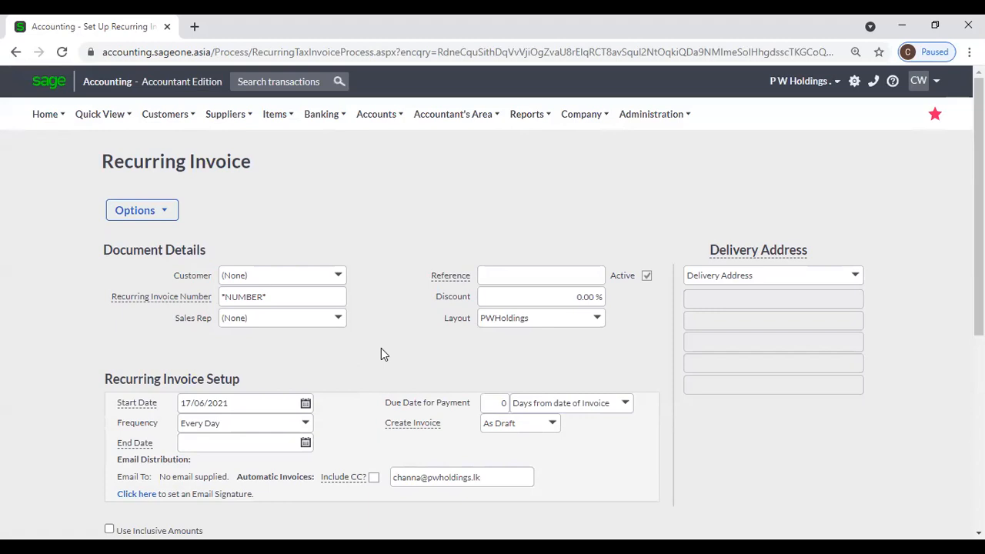
Include a CC recipient for automatic invoice emails and review the rest of the recurring invoice form.
left_click(374, 478)
scroll(521, 465, "down", 1)
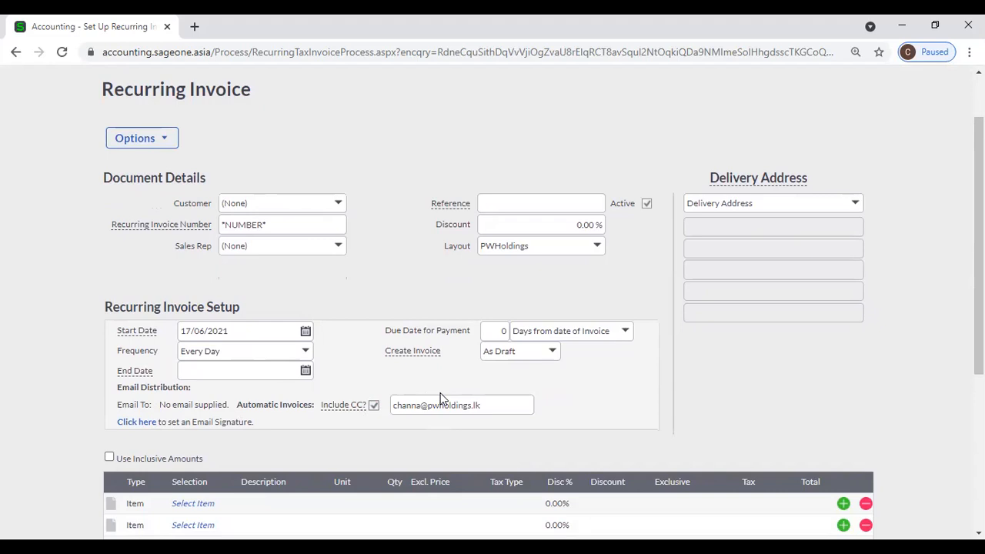
scroll(440, 394, "down", 2)
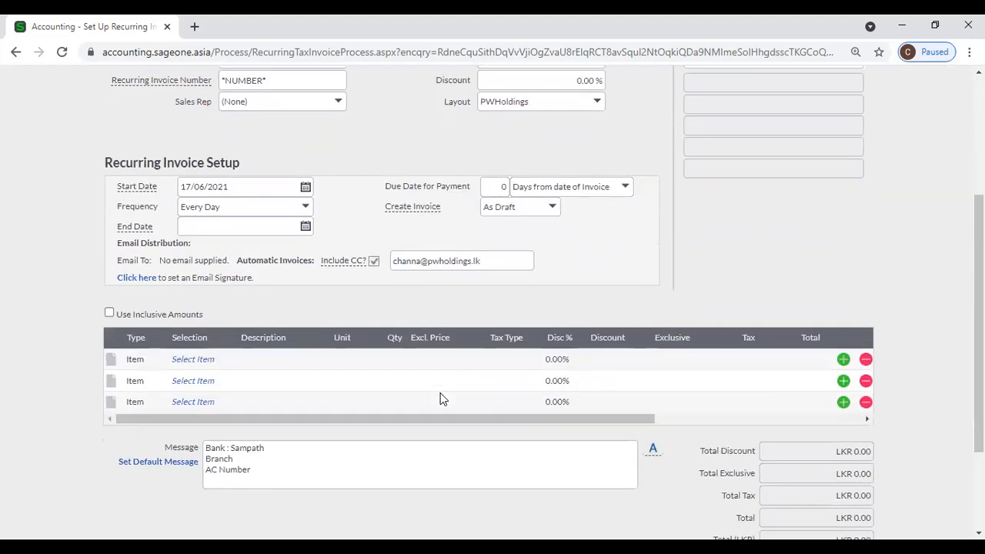
scroll(441, 396, "up", 3)
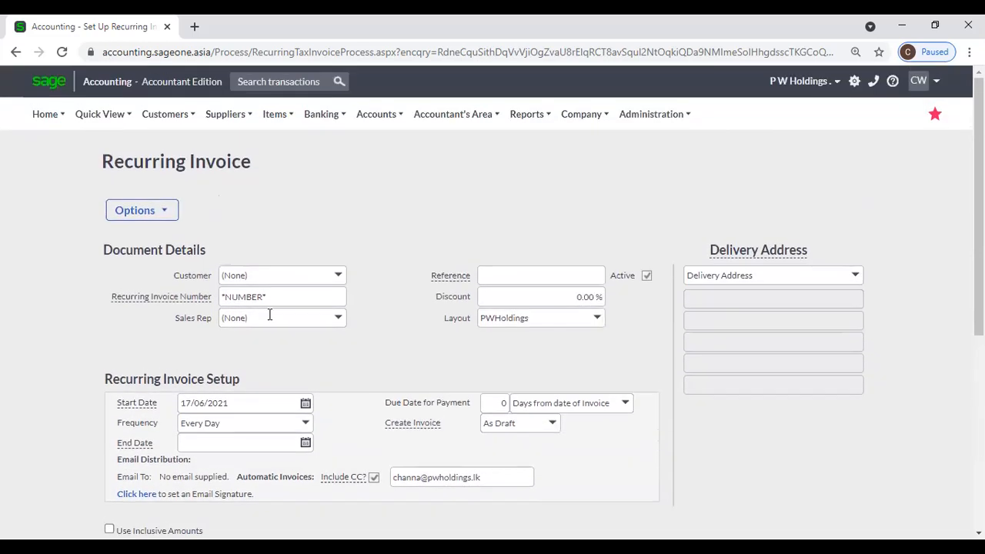
Leave the recurring invoice without saving and open the customer credit notes list.
left_click(166, 116)
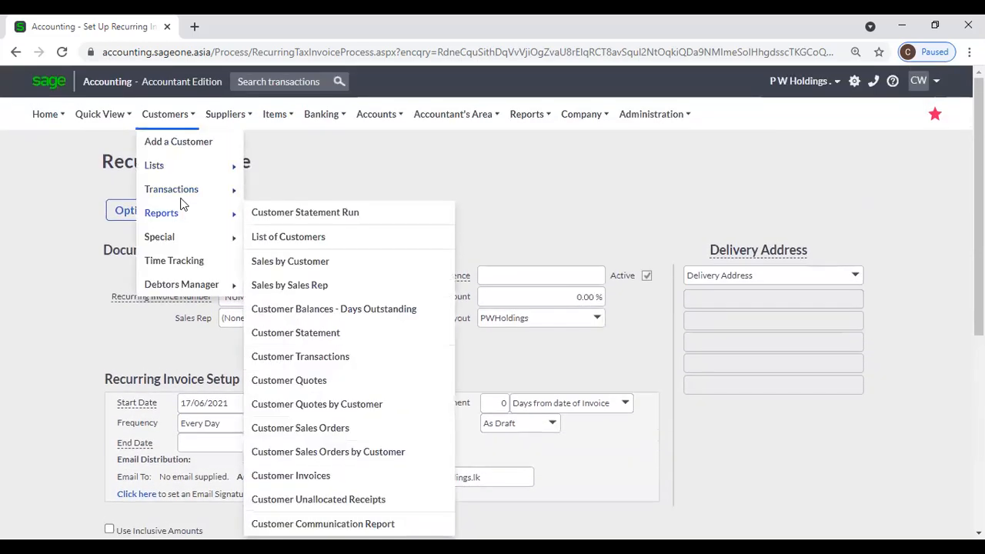
mouse_move(182, 192)
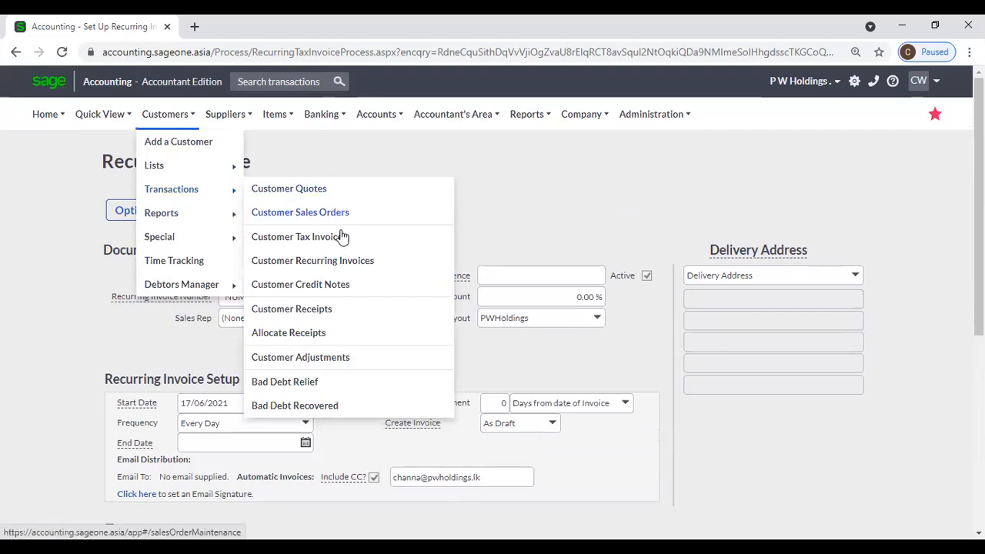
left_click(344, 284)
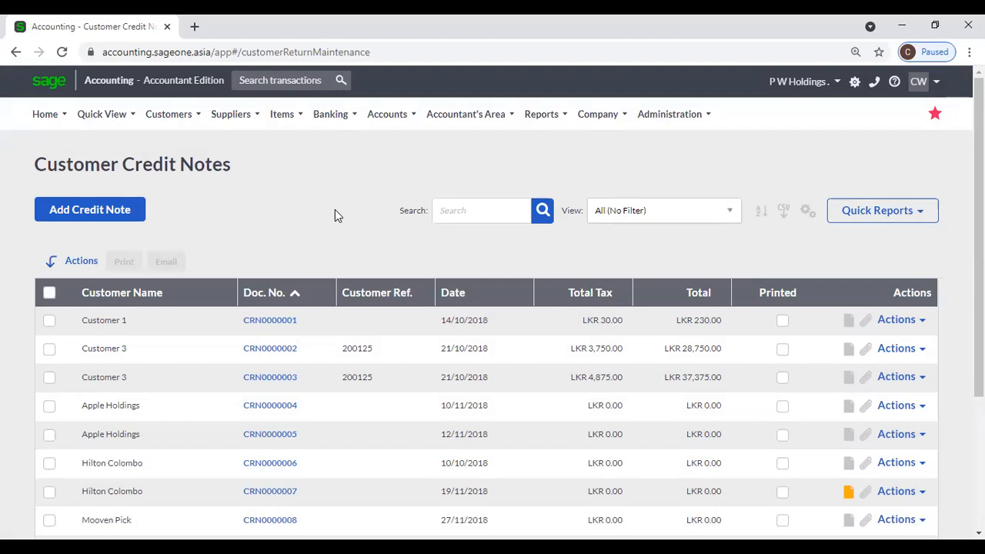
left_click(179, 117)
mouse_move(187, 191)
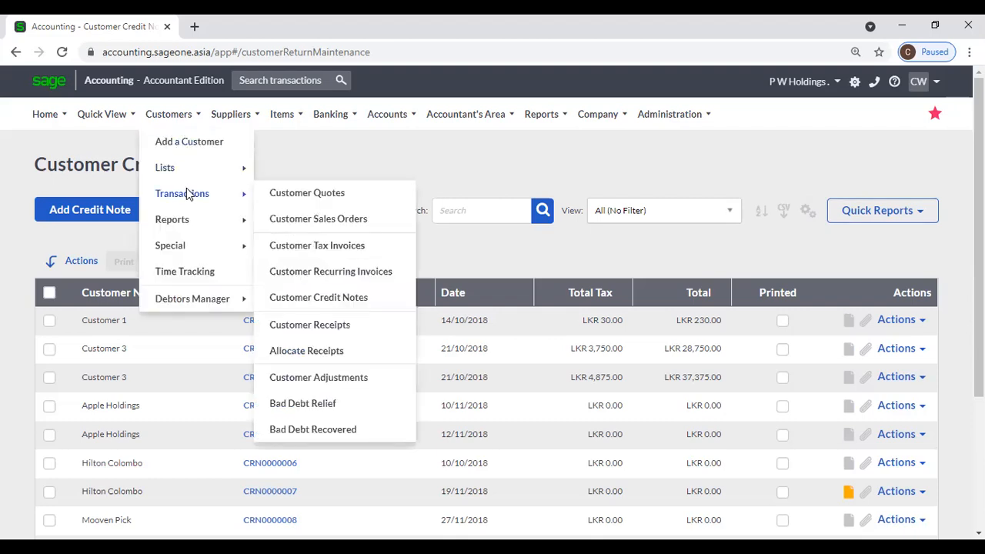
left_click(333, 300)
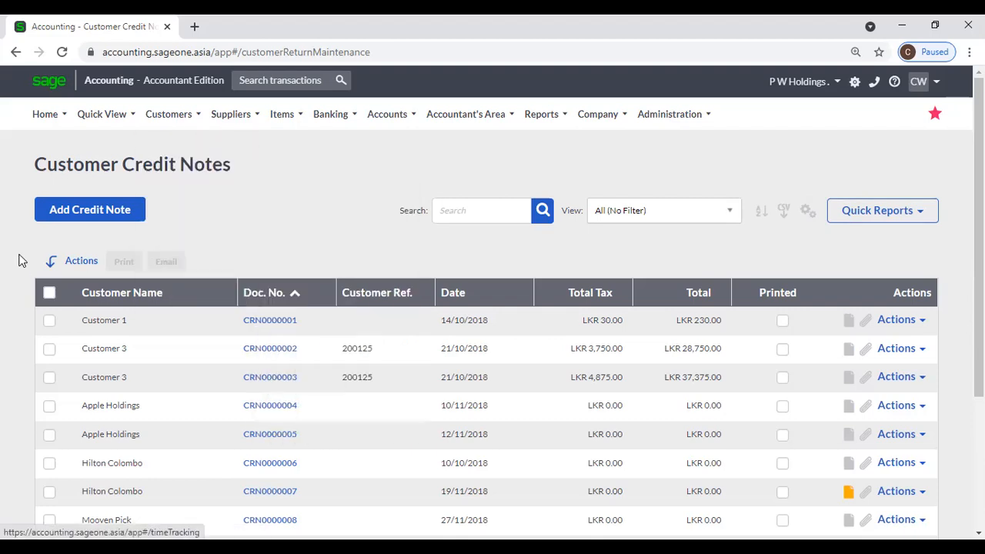
Start a new customer credit note and choose the customer it is issued to.
left_click(98, 212)
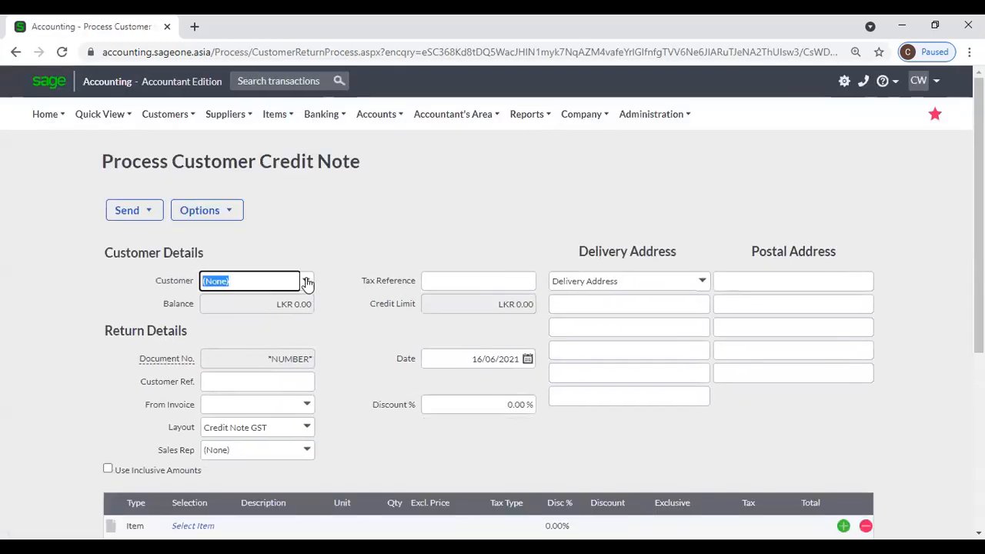
left_click(305, 281)
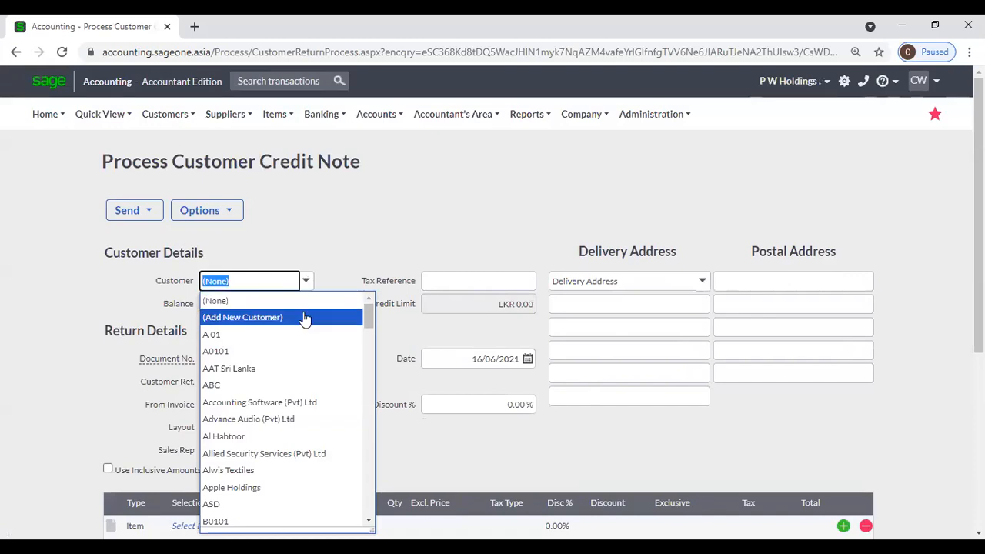
type("MR. ABDUL")
left_click(305, 318)
scroll(323, 365, "down", 2)
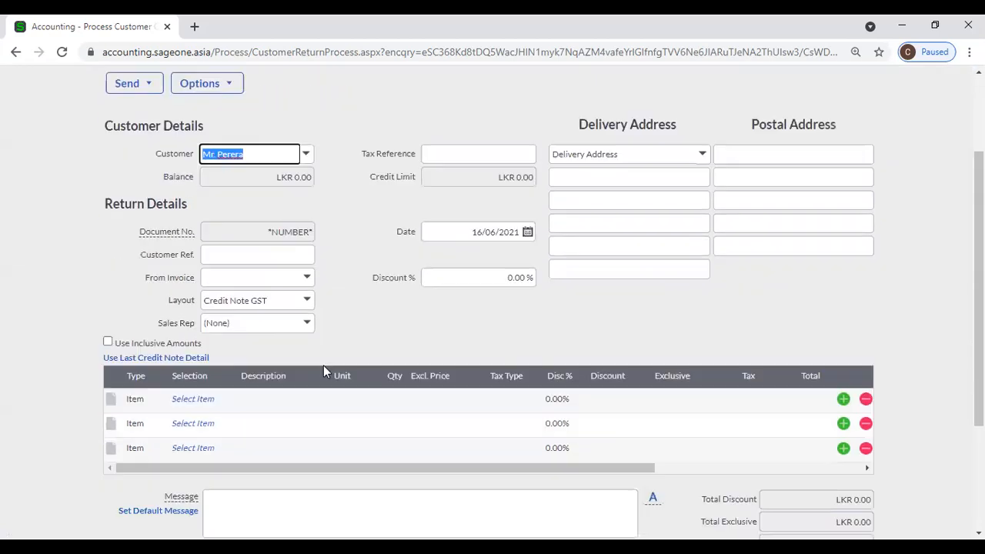
left_click(189, 382)
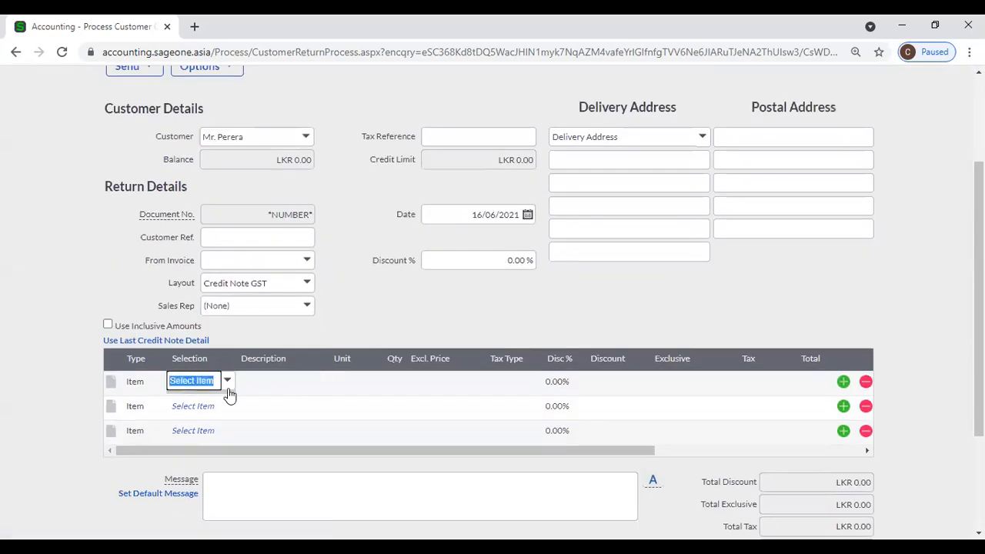
left_click(228, 381)
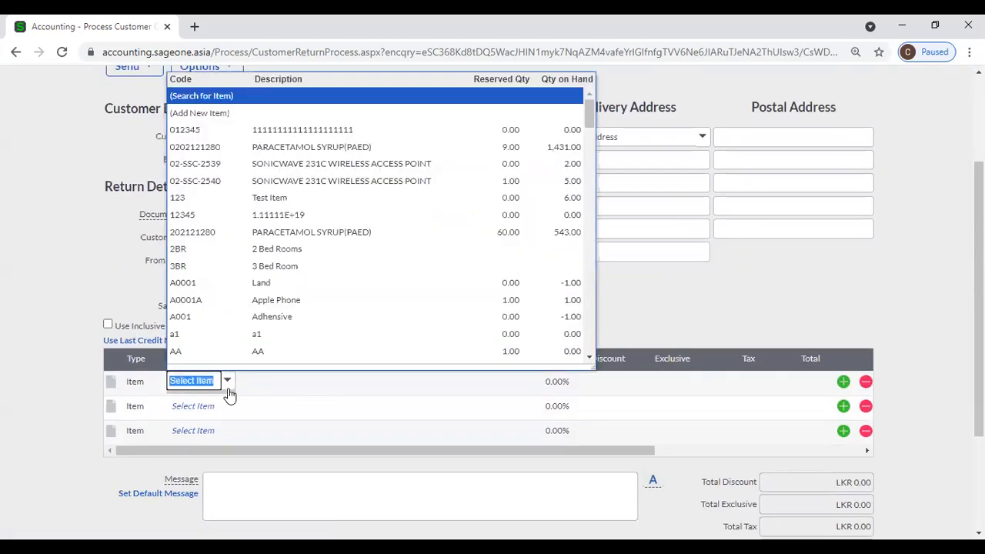
left_click(315, 152)
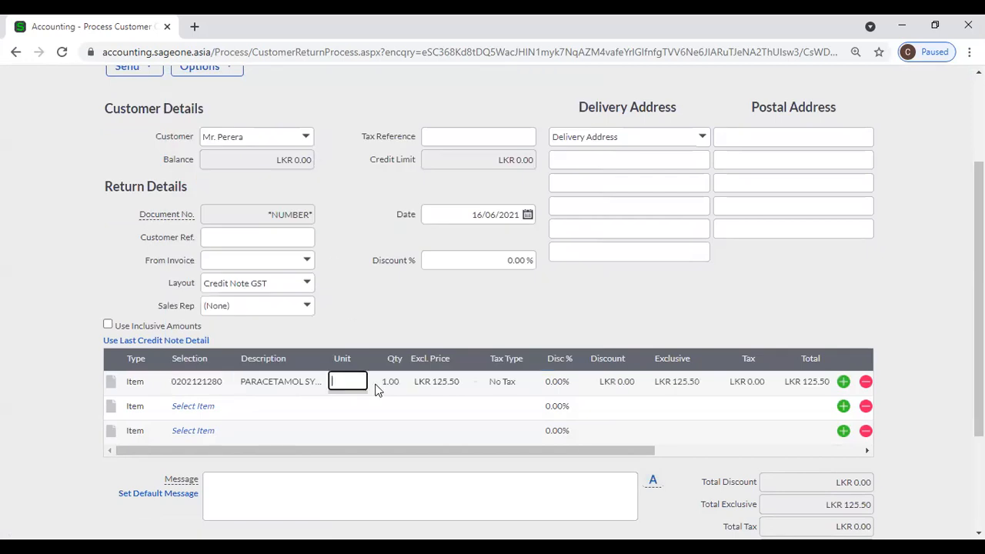
key("Tab")
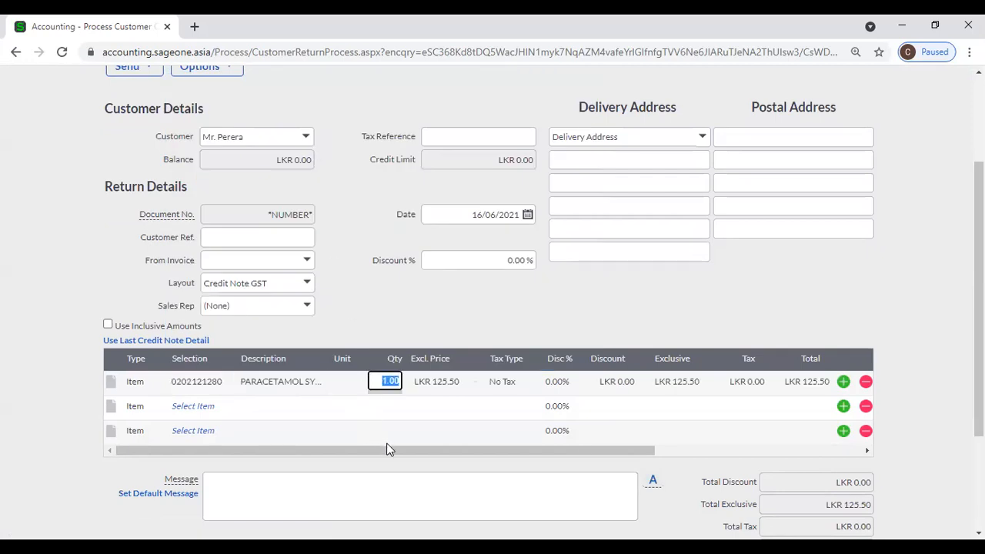
type("10")
key("Tab")
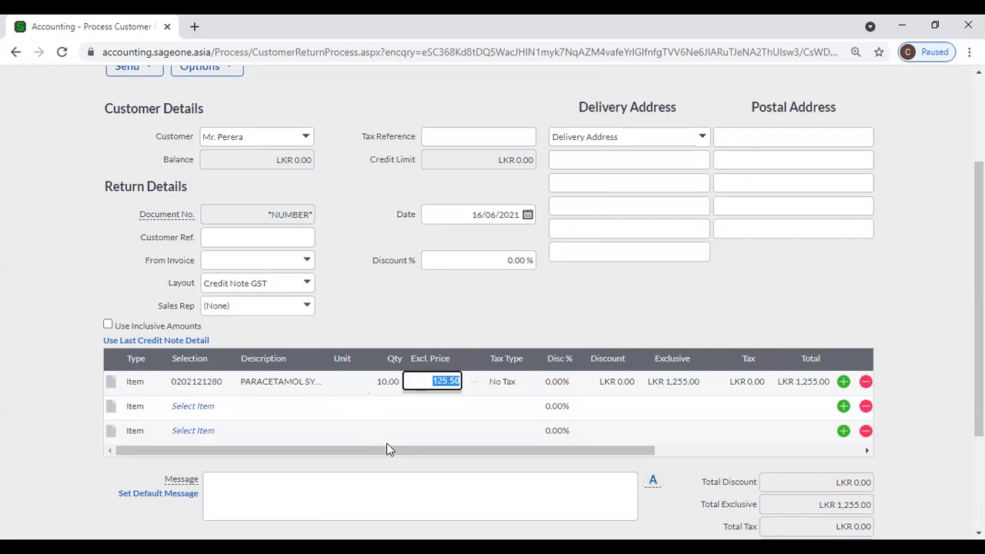
scroll(388, 450, "down", 2)
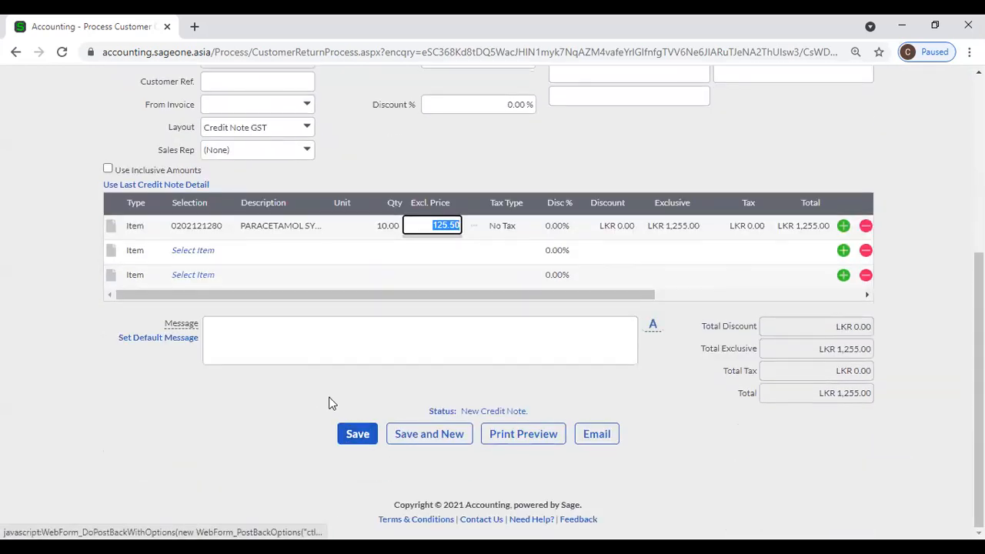
scroll(321, 399, "up", 2)
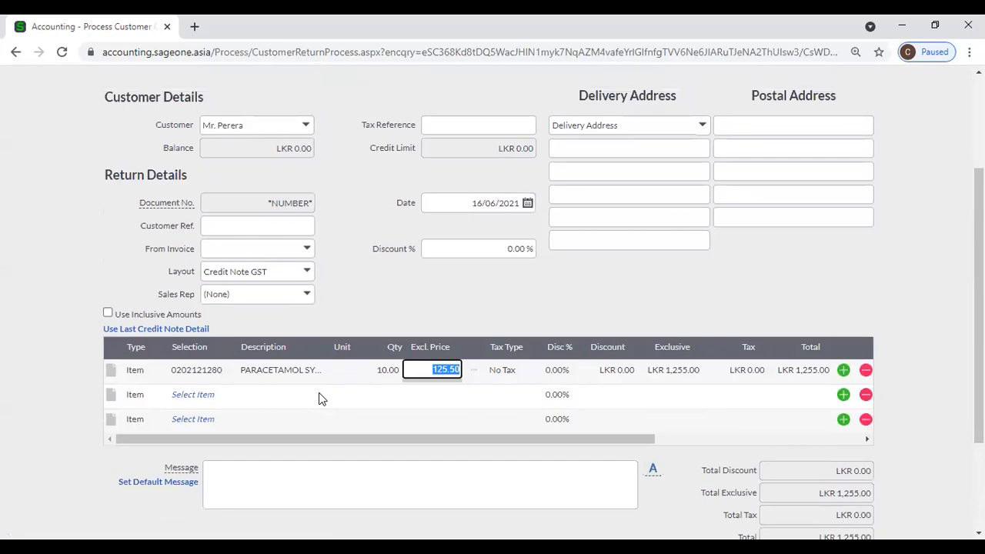
scroll(354, 368, "up", 1)
left_click(352, 356)
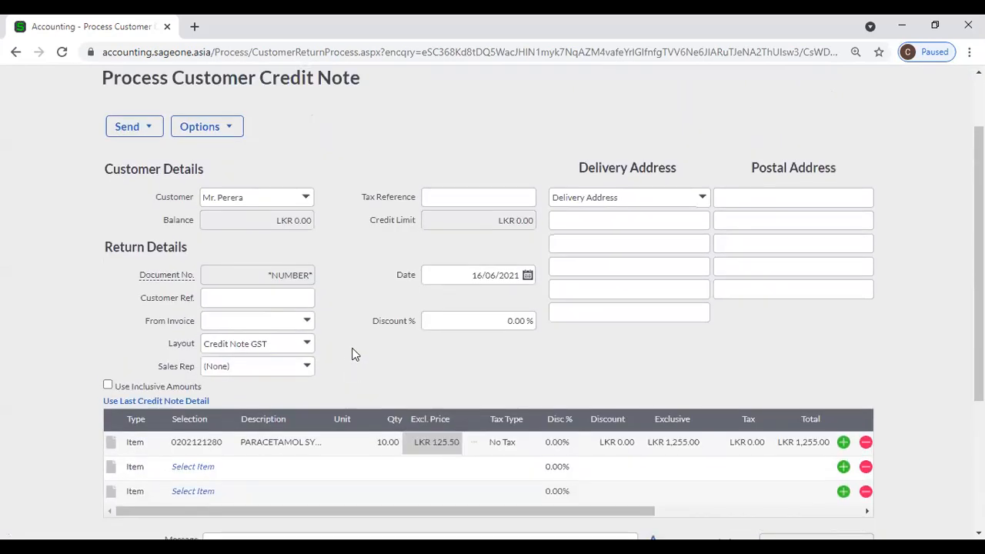
scroll(354, 354, "up", 1)
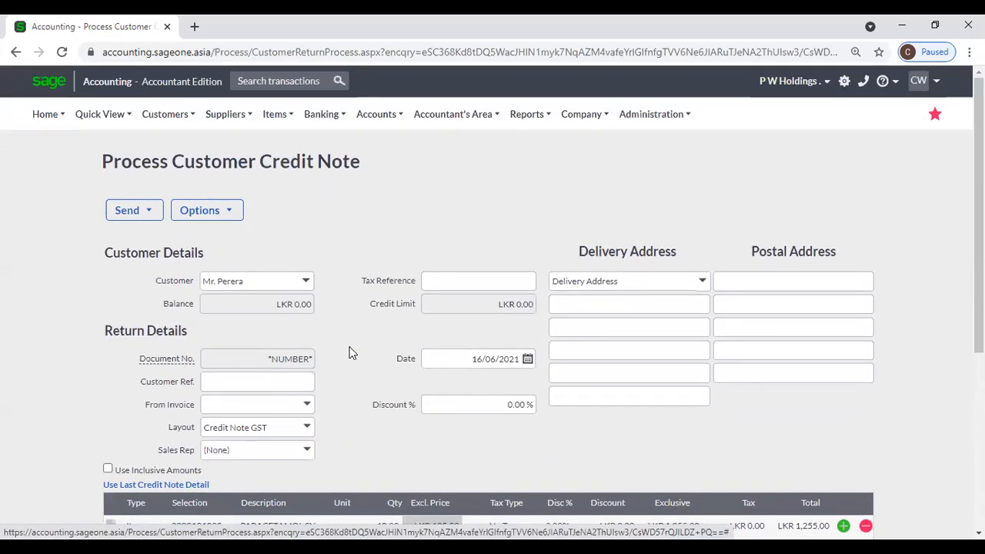
Leave the credit note without saving and open the customer tax invoices list.
left_click(151, 121)
mouse_move(177, 191)
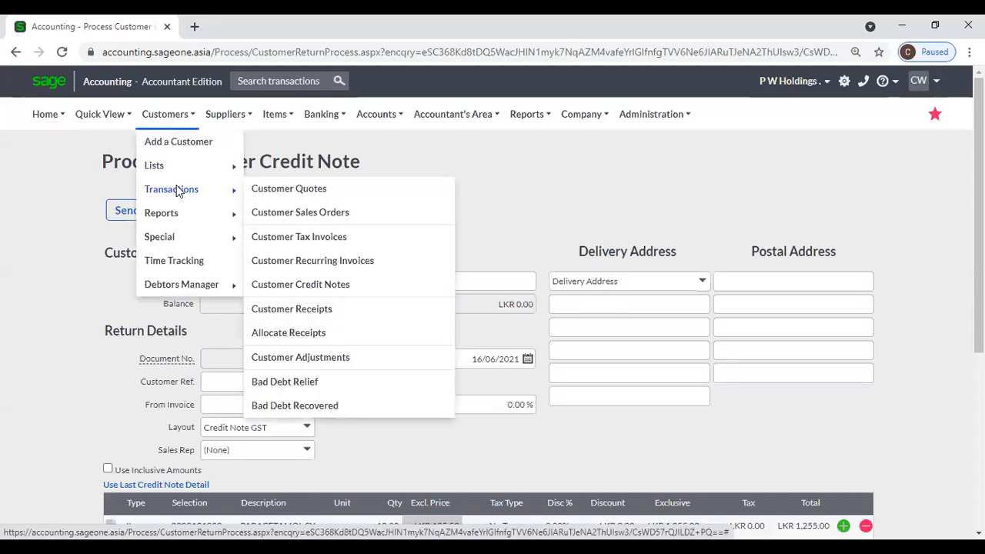
left_click(299, 240)
left_click(562, 137)
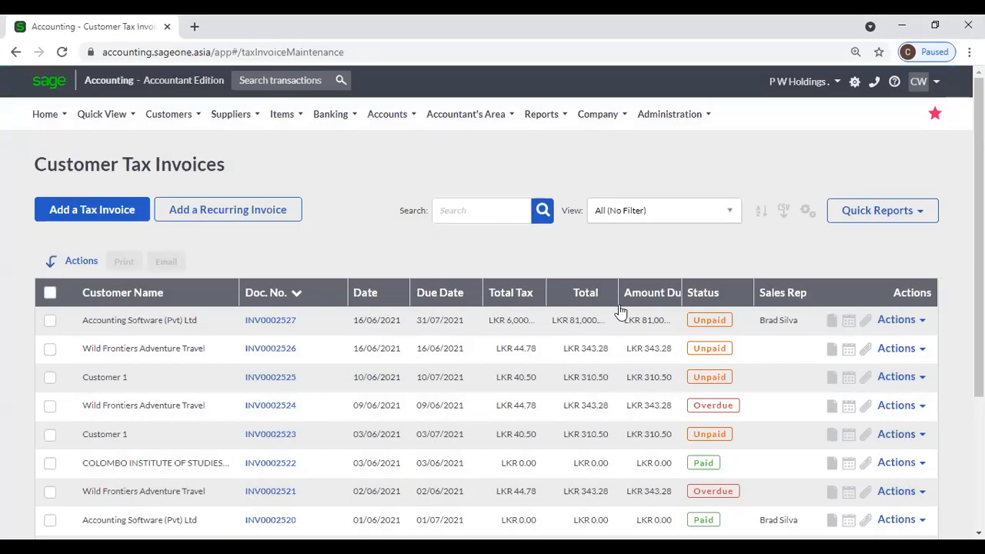
Create a credit note from the Accounting Software (Pvt) Ltd tax invoice dated 16/06/2021 and review its copied details.
left_click(897, 319)
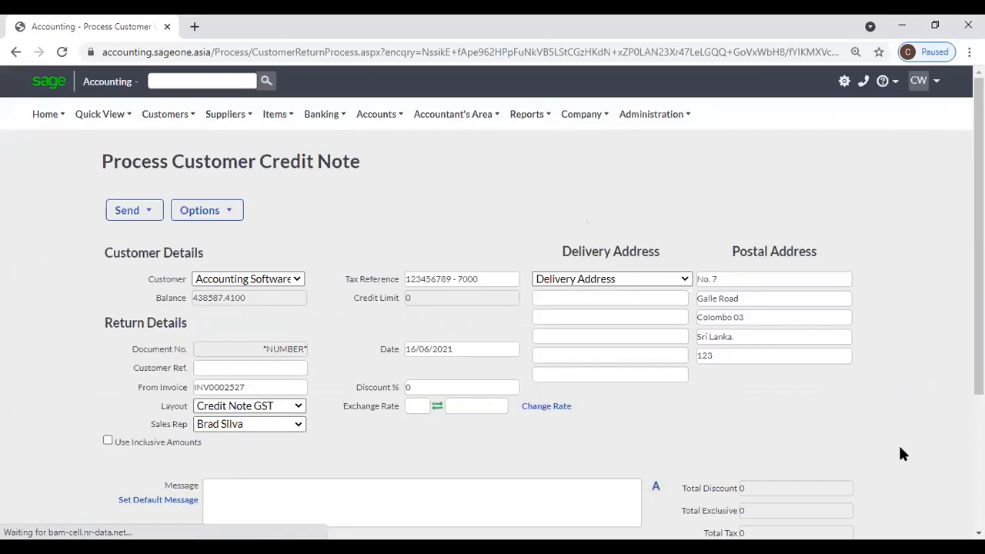
scroll(891, 425, "down", 2)
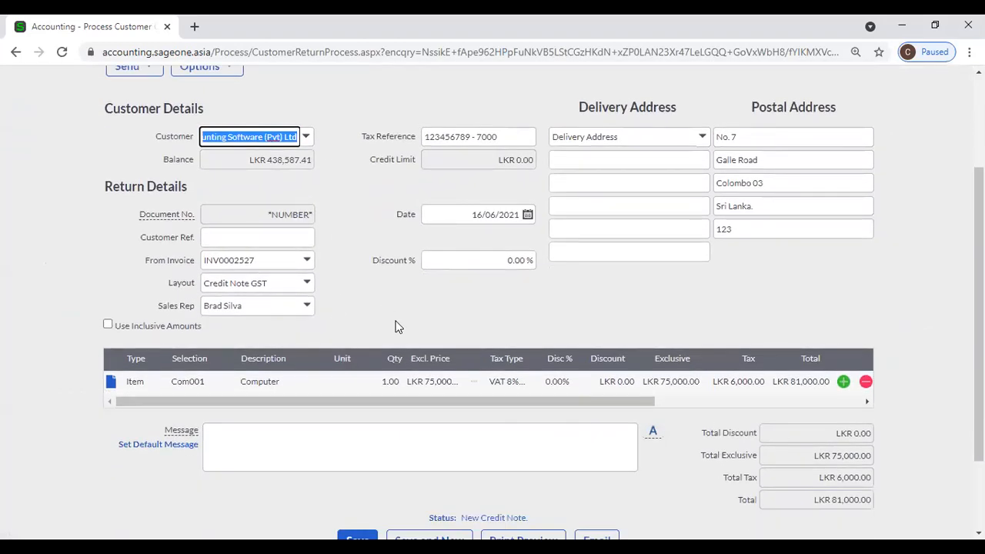
scroll(420, 405, "down", 2)
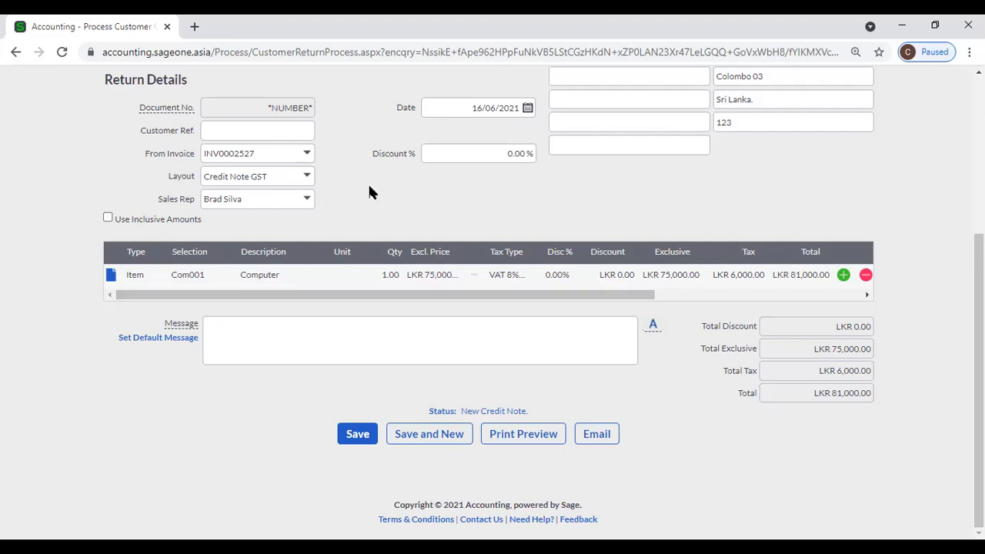
scroll(368, 186, "up", 1)
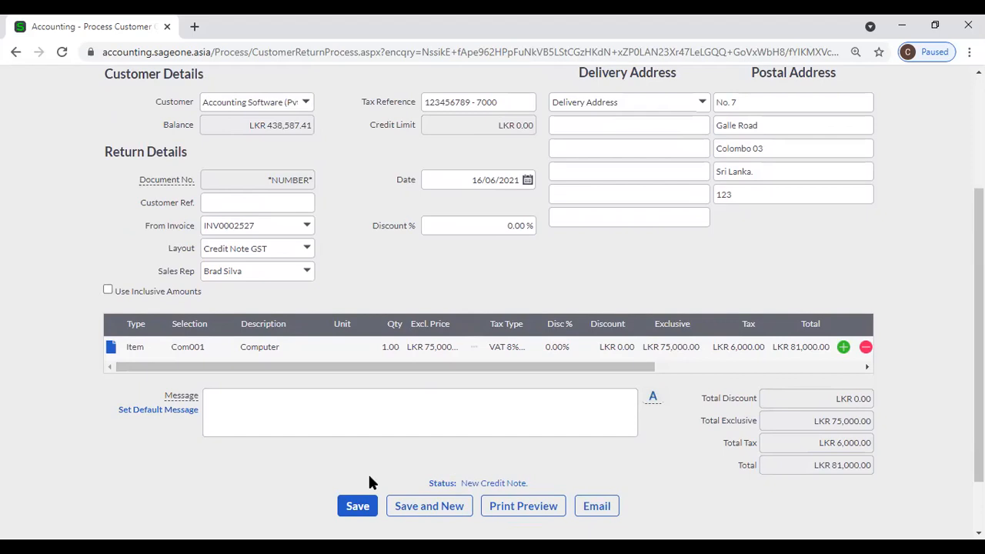
scroll(368, 471, "up", 1)
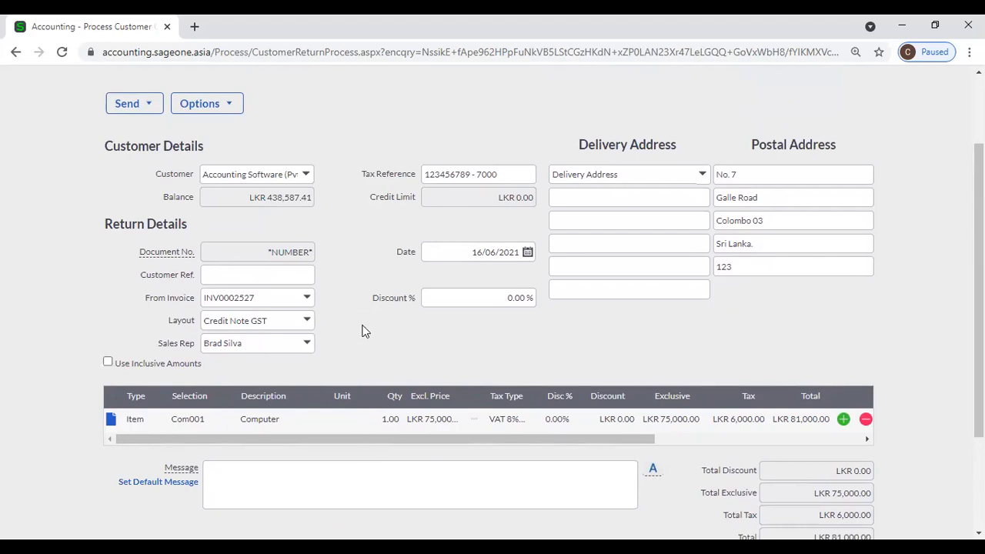
scroll(363, 331, "up", 2)
Leave the unsaved credit note without keeping its changes and open the customer credit notes list.
mouse_move(170, 127)
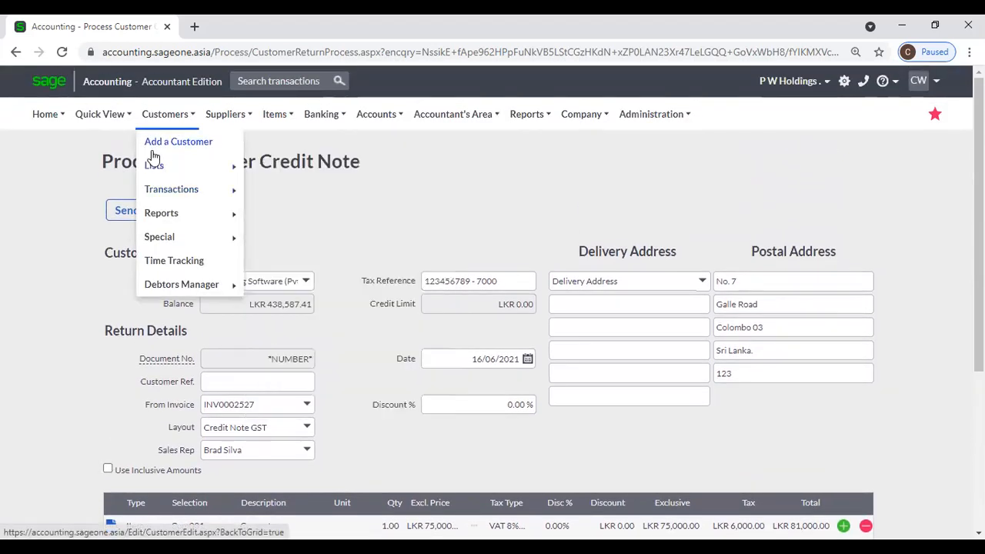
mouse_move(166, 191)
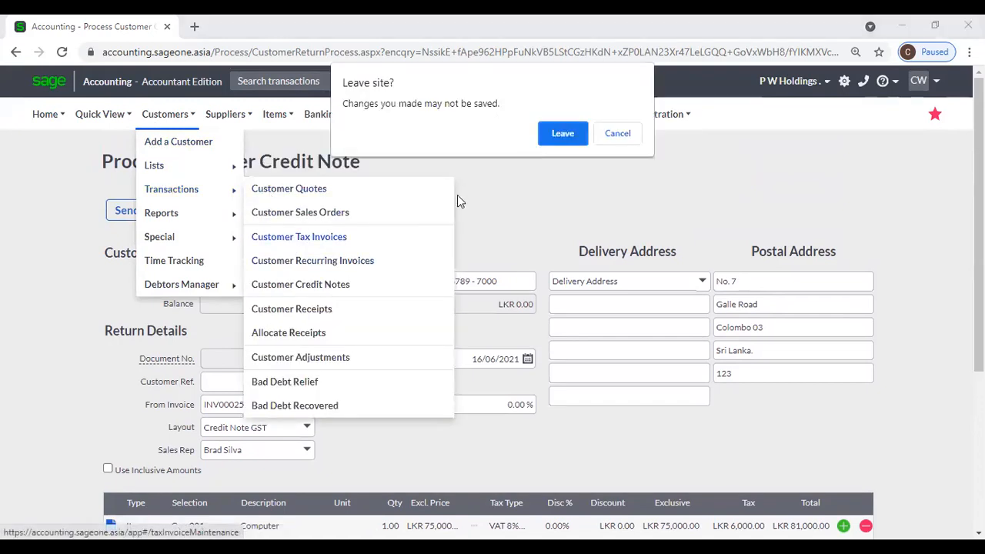
left_click(618, 134)
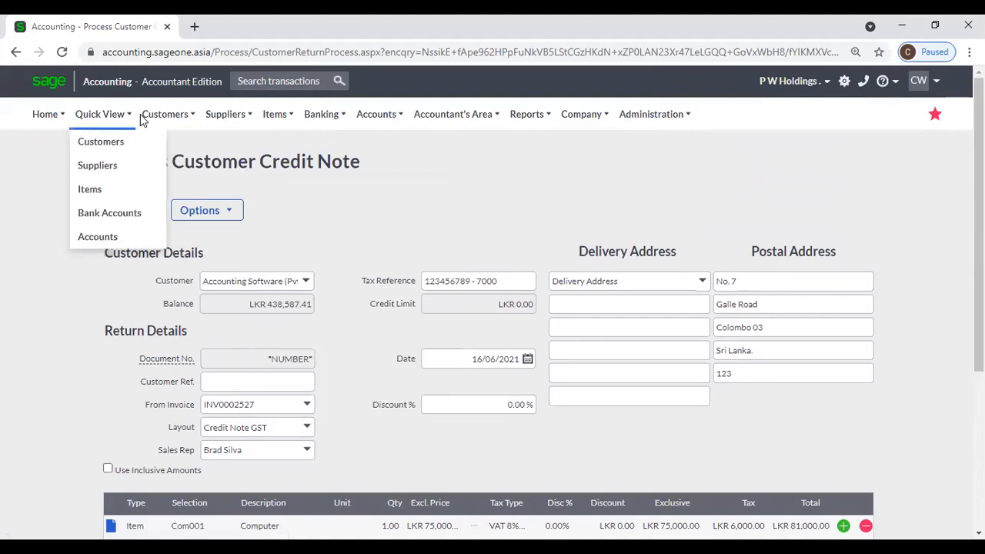
mouse_move(162, 199)
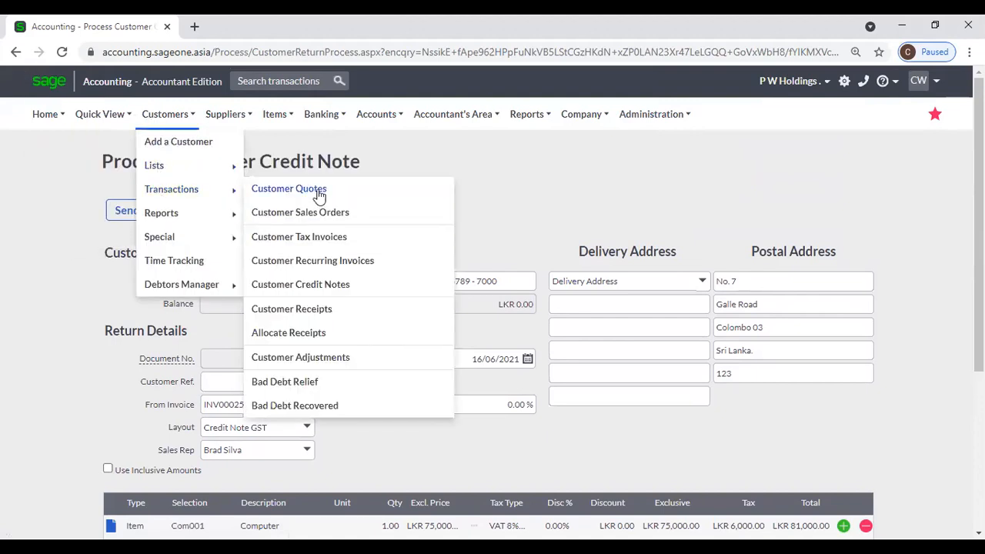
left_click(313, 286)
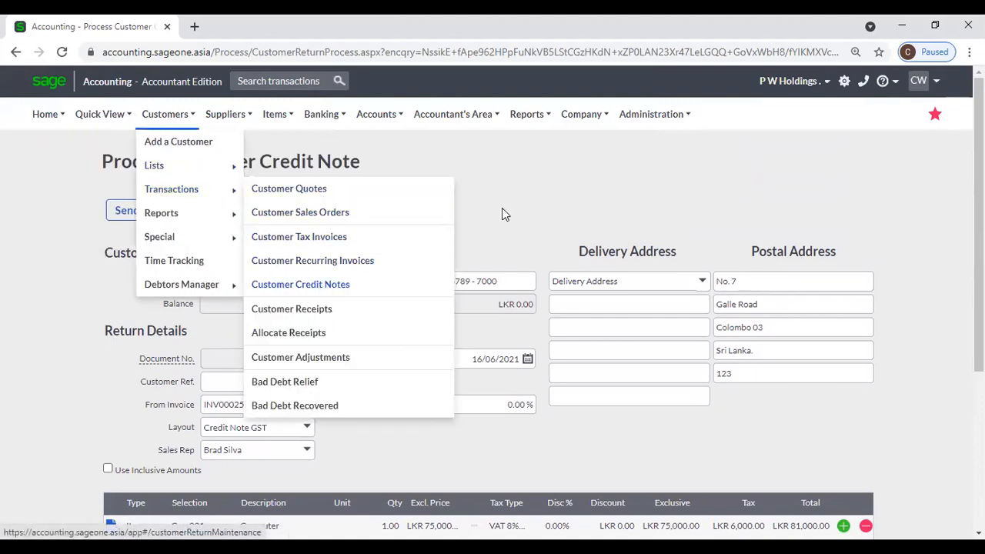
left_click(570, 163)
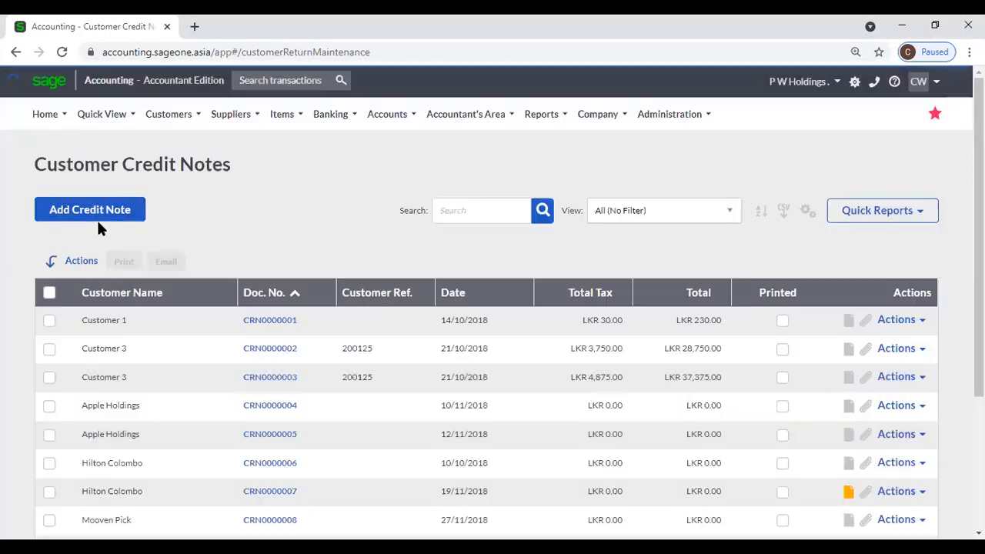
Start a new credit note for Accounting Software (Pvt) Ltd from its invoice dated 09/05/2021 and widen the Description column.
left_click(97, 211)
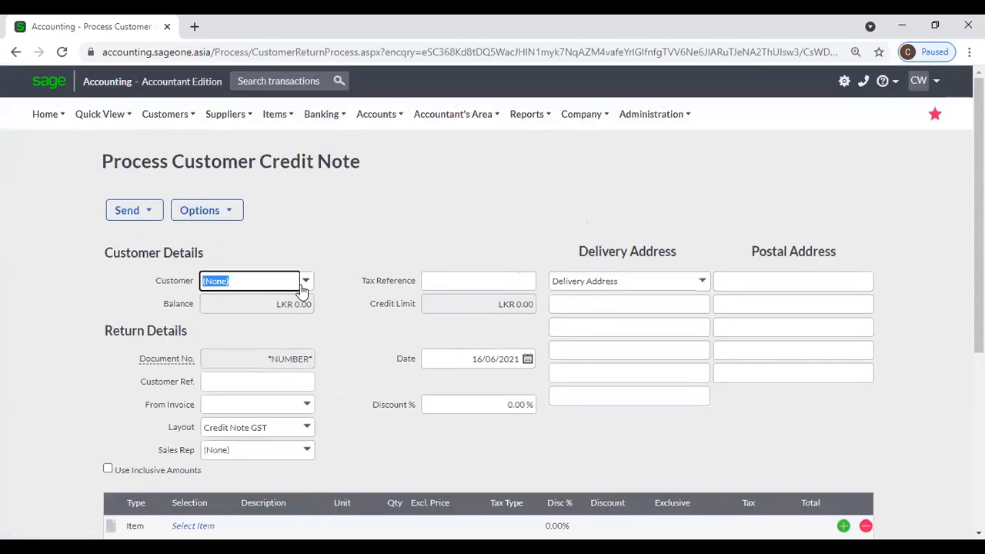
left_click(305, 283)
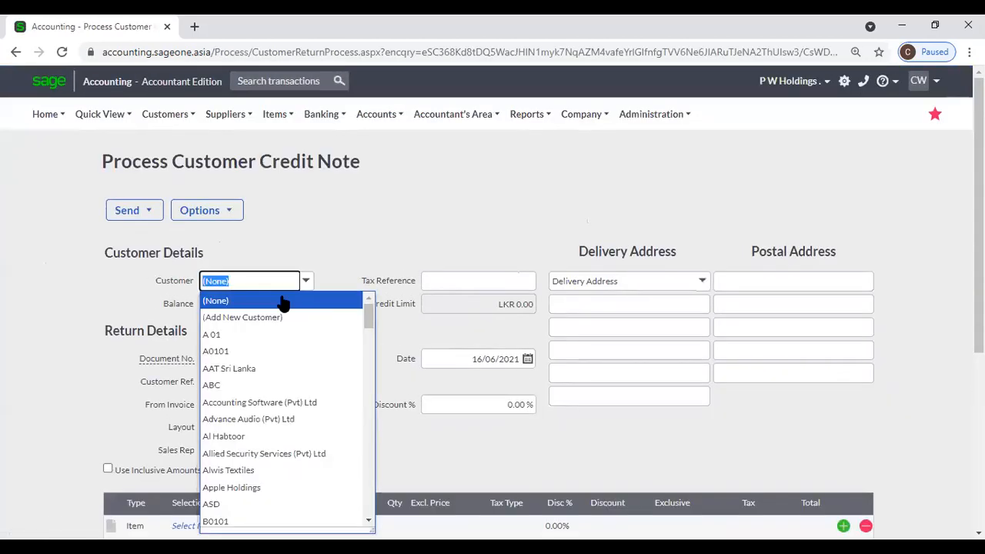
left_click(271, 402)
scroll(336, 353, "down", 1)
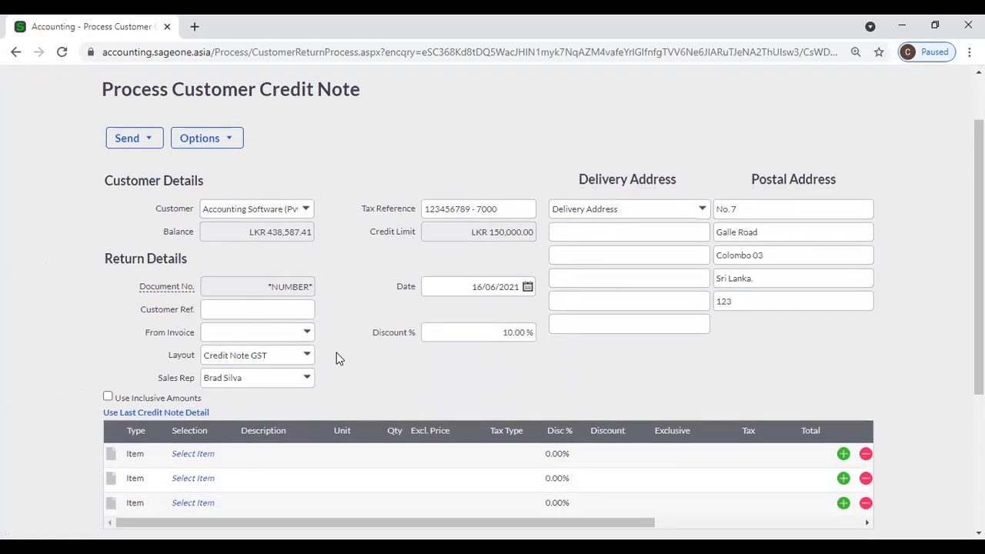
left_click(307, 335)
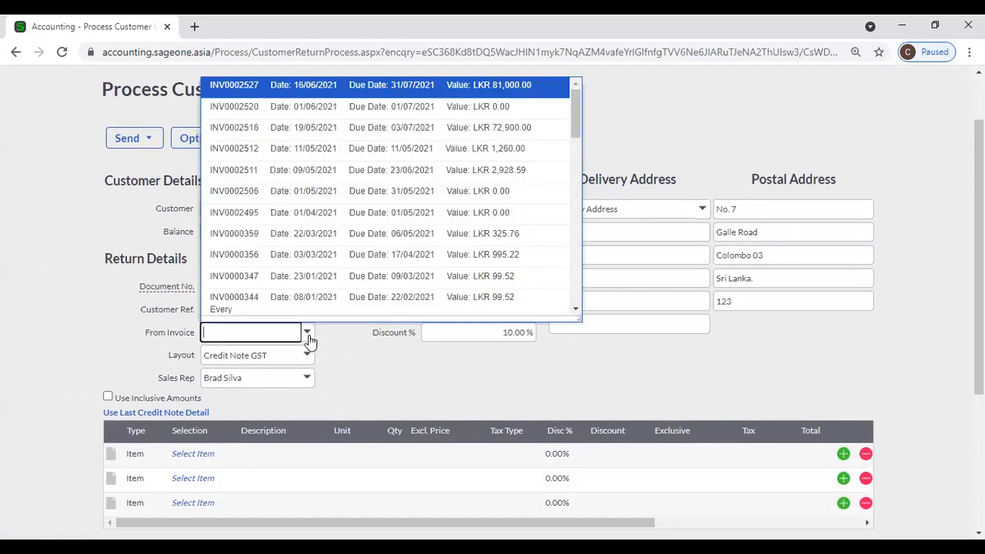
left_click(357, 170)
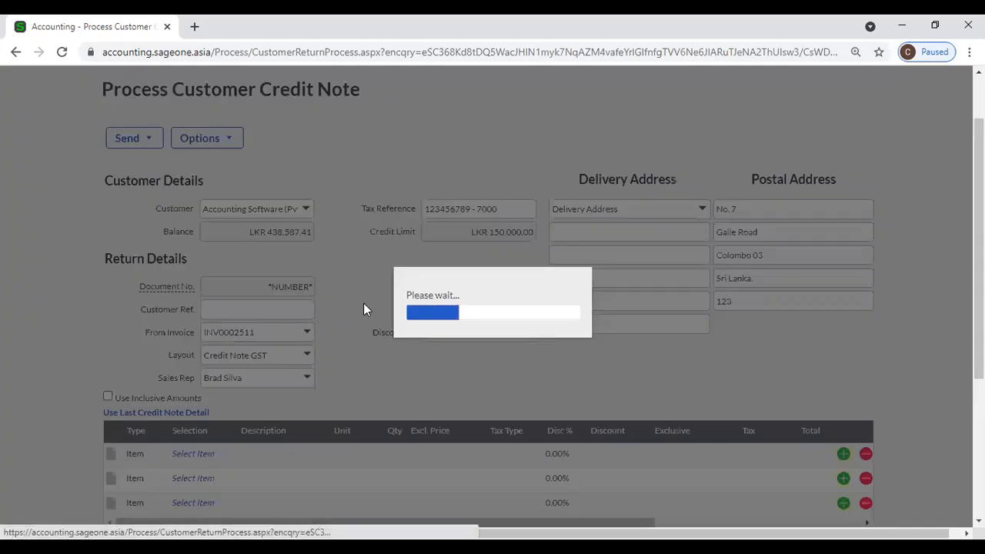
scroll(354, 322, "down", 3)
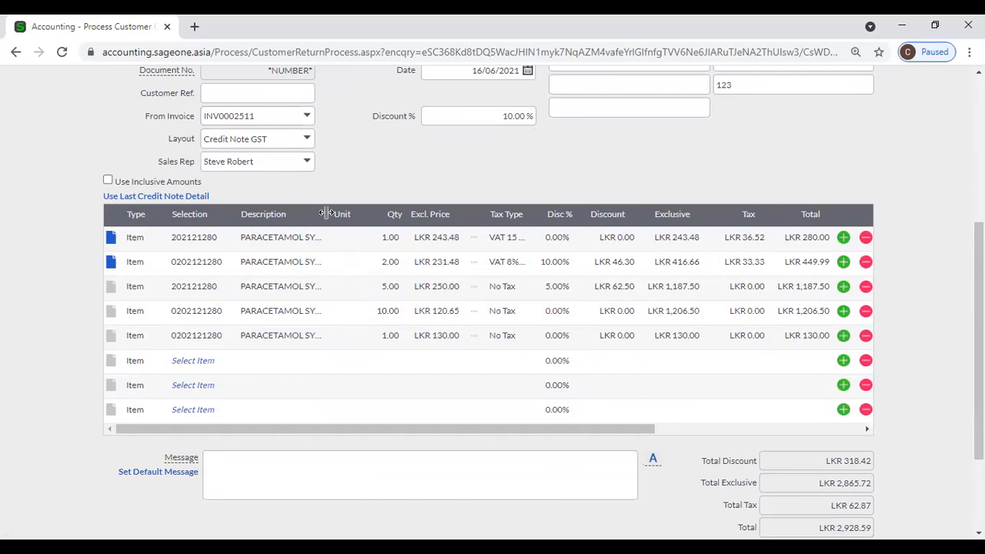
left_click_drag(327, 213, 339, 214)
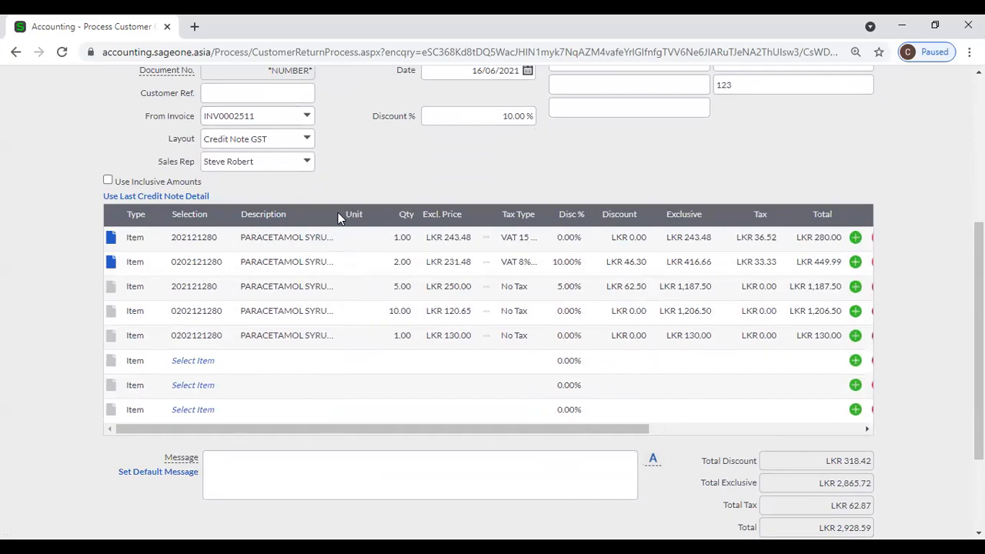
Set the quantity of the credit note's fourth item line, priced at LKR 120.65, to 3.
left_click(400, 311)
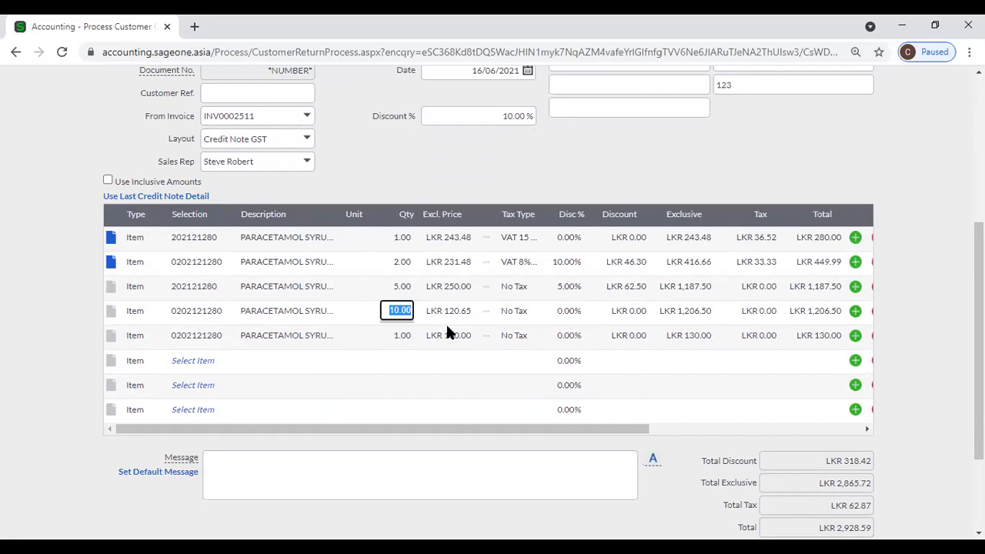
type("3")
key("Tab")
scroll(445, 321, "down", 3)
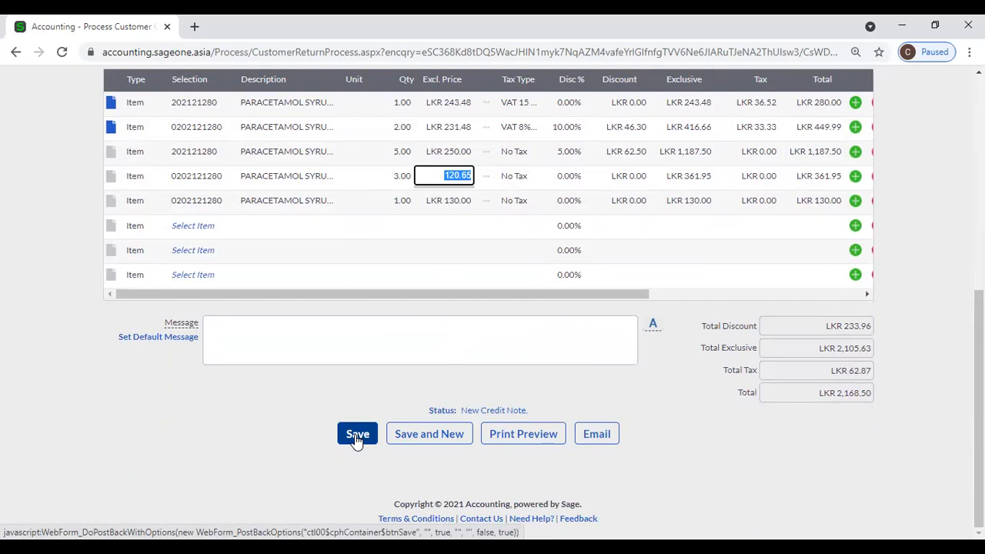
Discard the credit note with the reduced quantity and return to the customer credit notes list.
scroll(355, 440, "up", 2)
scroll(356, 435, "up", 2)
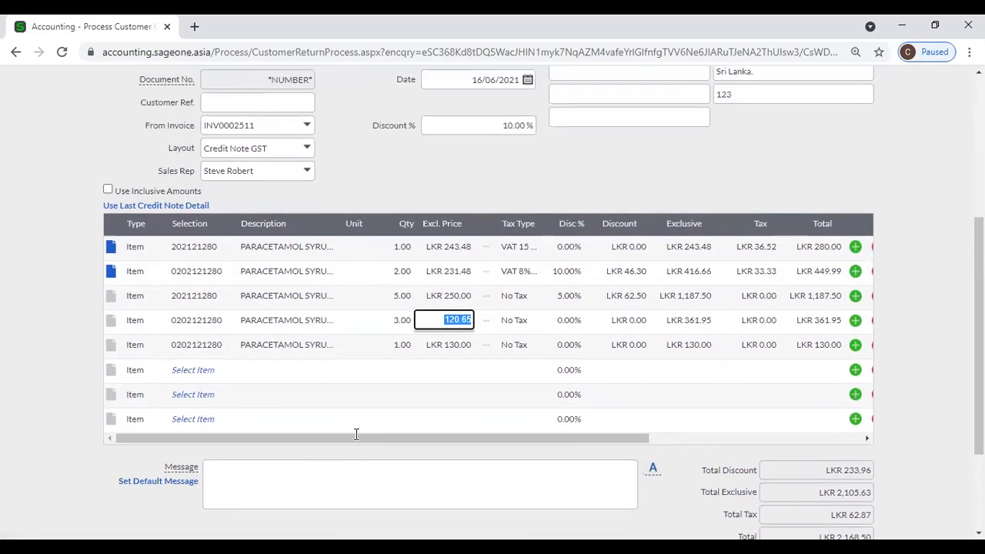
scroll(356, 487, "up", 3)
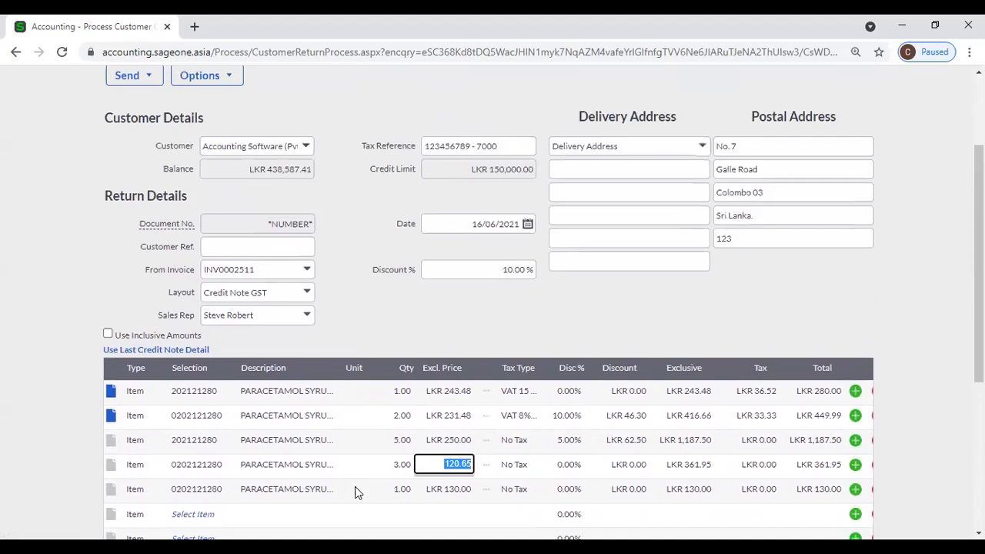
scroll(331, 400, "up", 3)
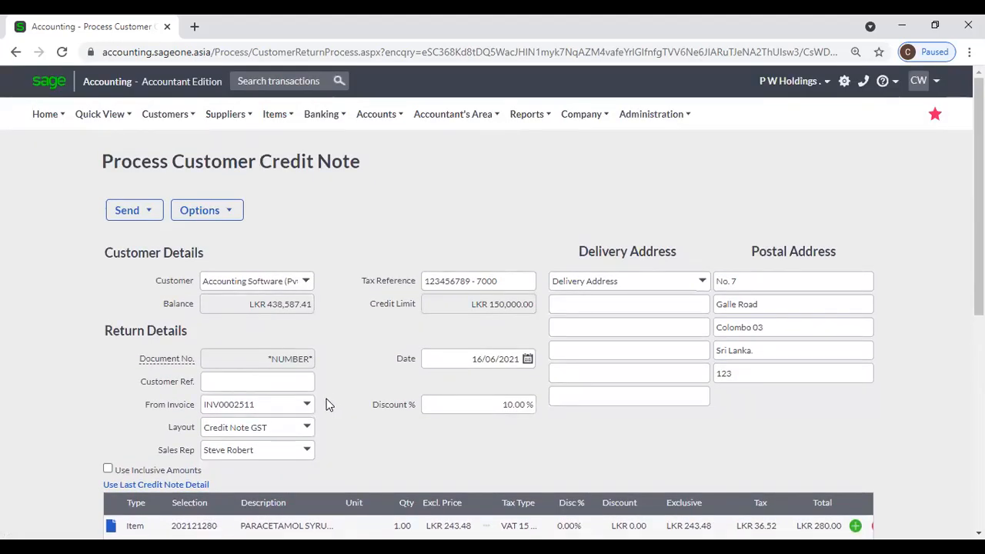
left_click(165, 114)
mouse_move(179, 196)
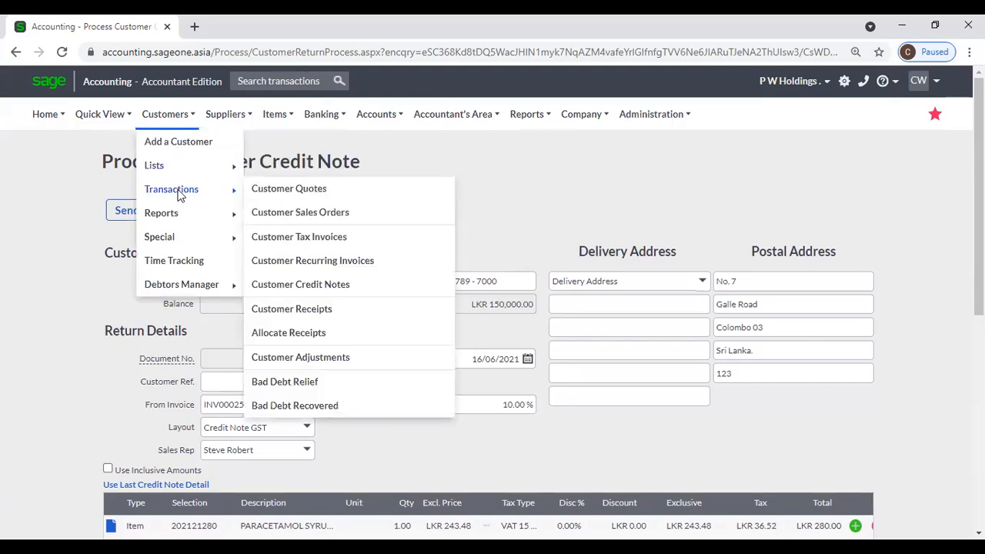
scroll(285, 257, "down", 3)
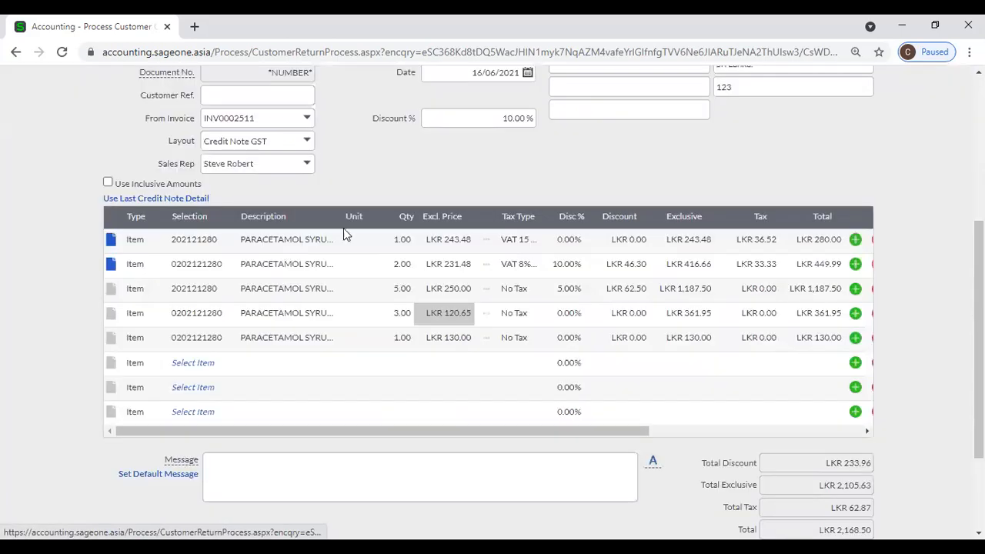
scroll(343, 228, "up", 3)
scroll(145, 121, "up", 1)
left_click(164, 114)
mouse_move(170, 192)
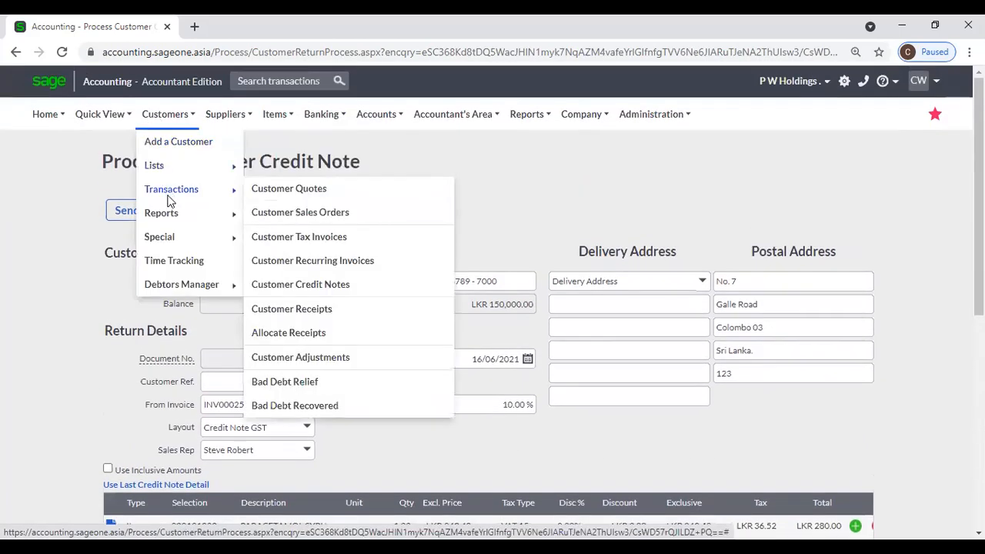
left_click(328, 287)
left_click(551, 140)
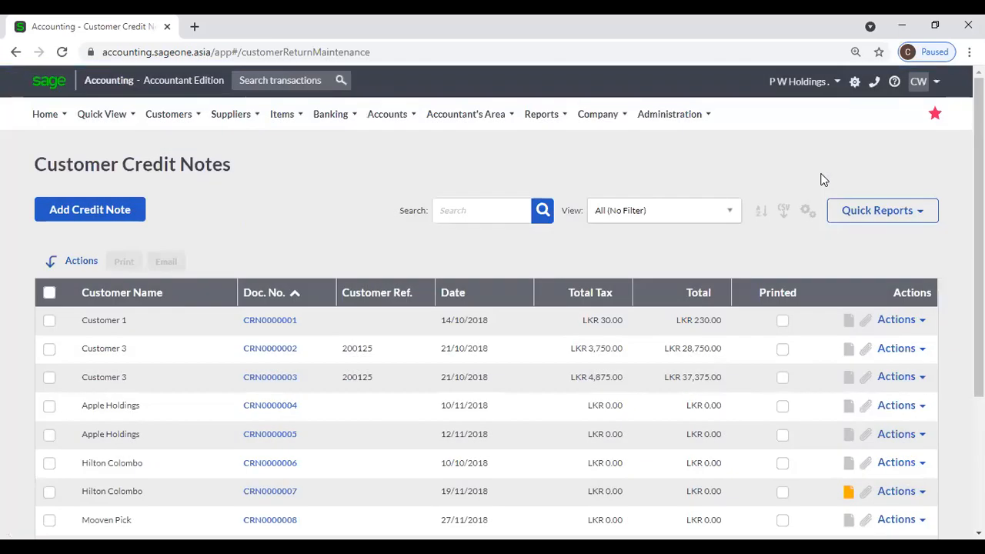
left_click(171, 117)
mouse_move(183, 199)
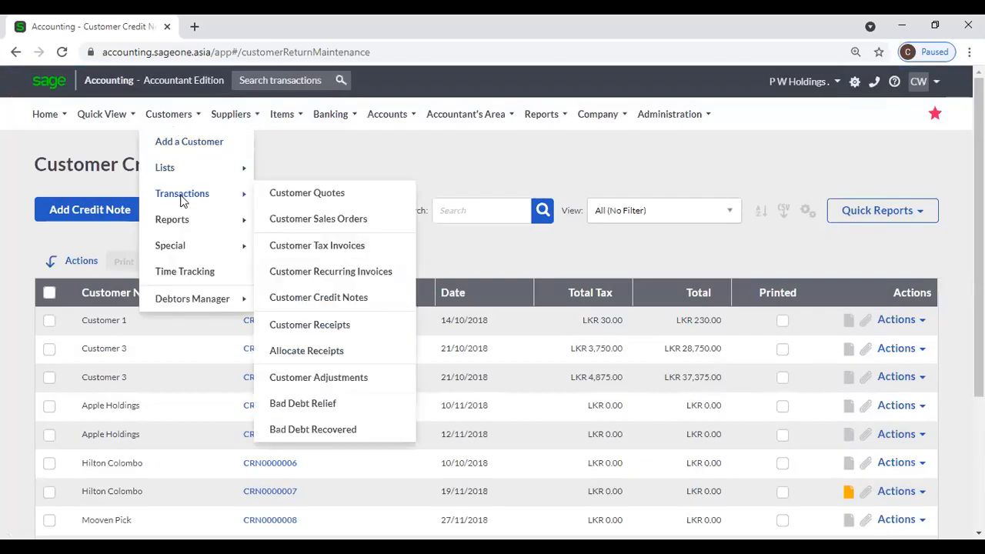
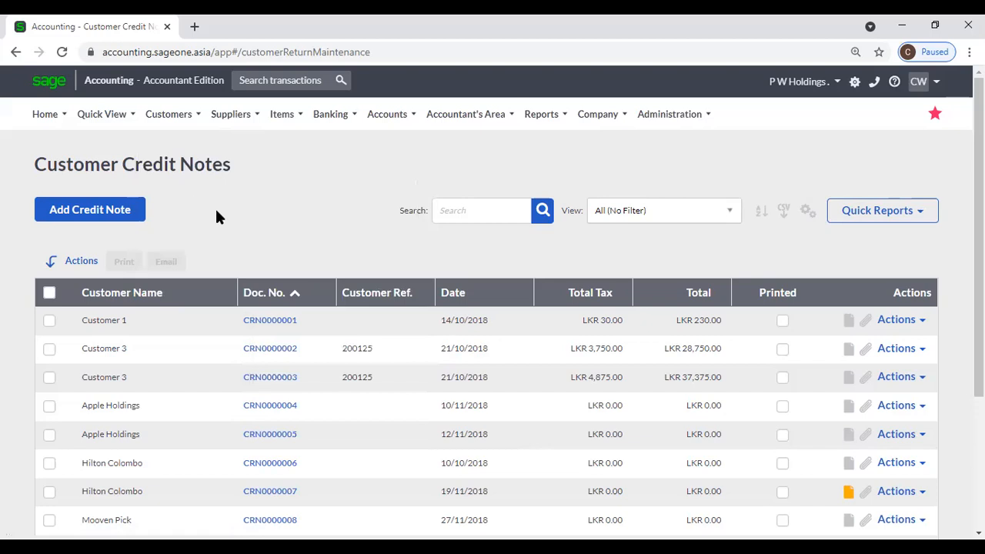
Start another credit note for Accounting Software (Pvt) Ltd and copy in its invoice dated 08/01/2021.
left_click(131, 218)
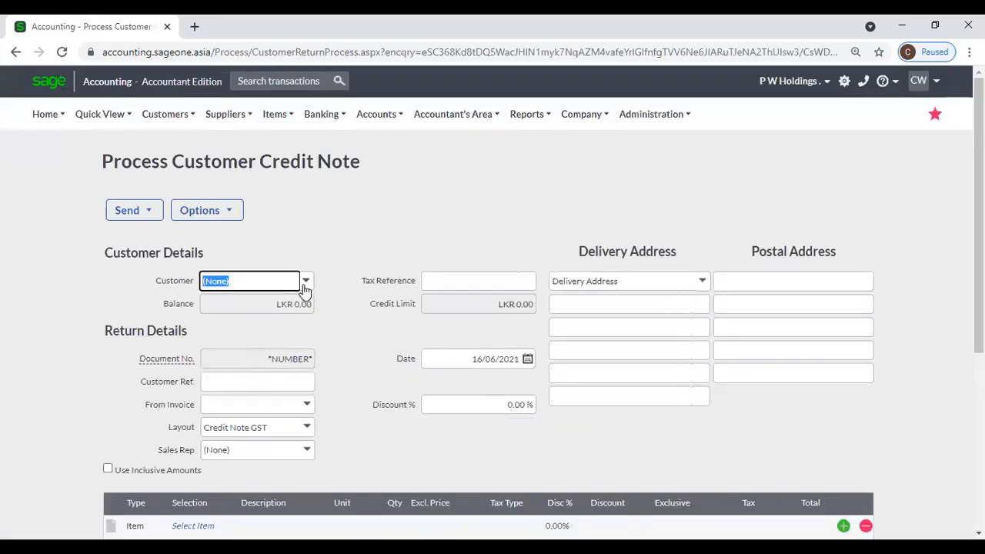
left_click(305, 285)
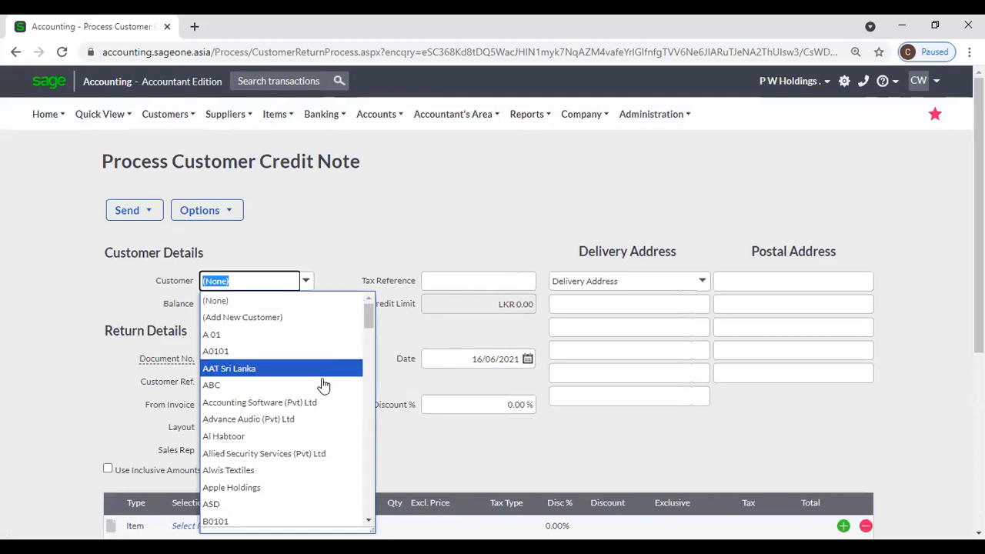
left_click(332, 402)
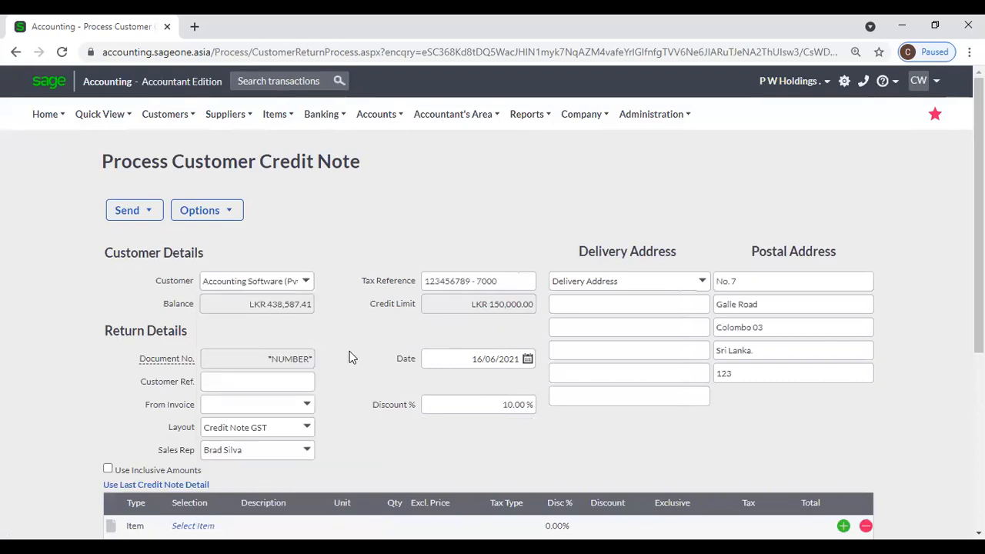
left_click(308, 410)
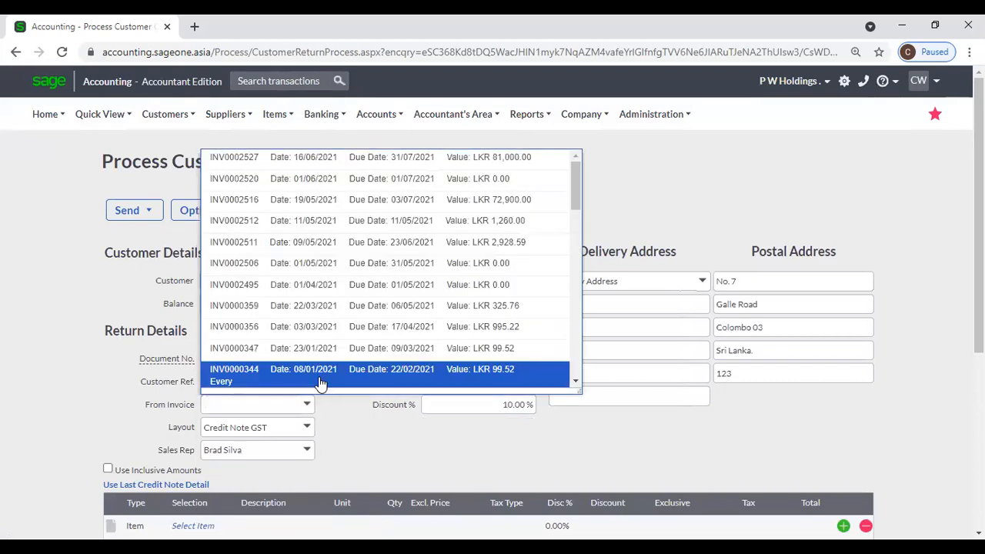
left_click(319, 379)
scroll(319, 376, "down", 2)
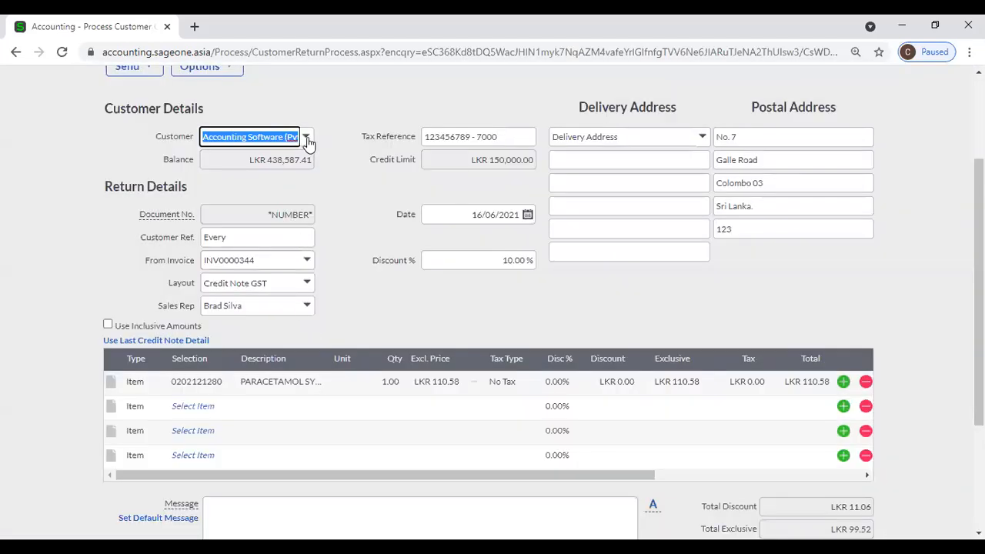
Change the credit note's source invoice to the one dated 09/05/2021 and open the fourth line's quantity for editing.
left_click(306, 261)
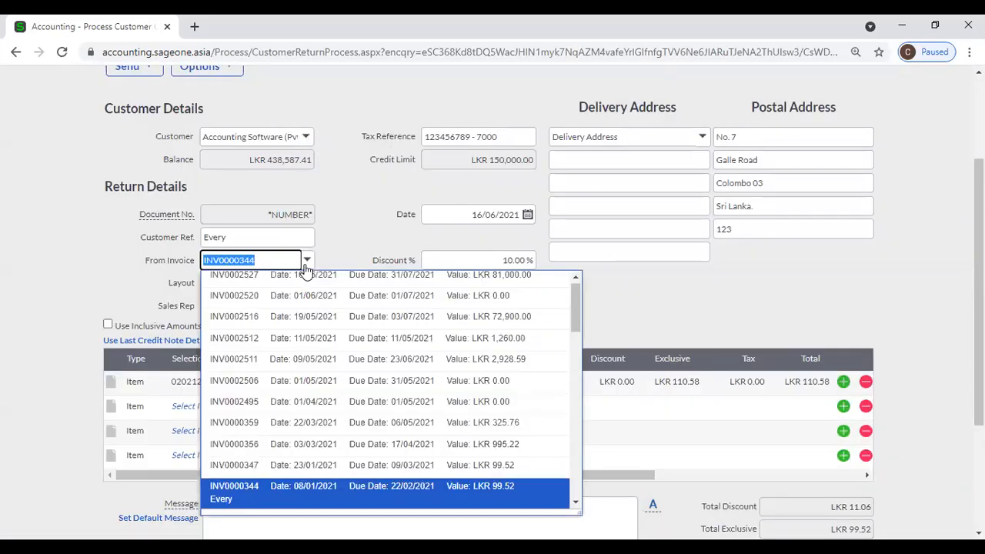
left_click(354, 368)
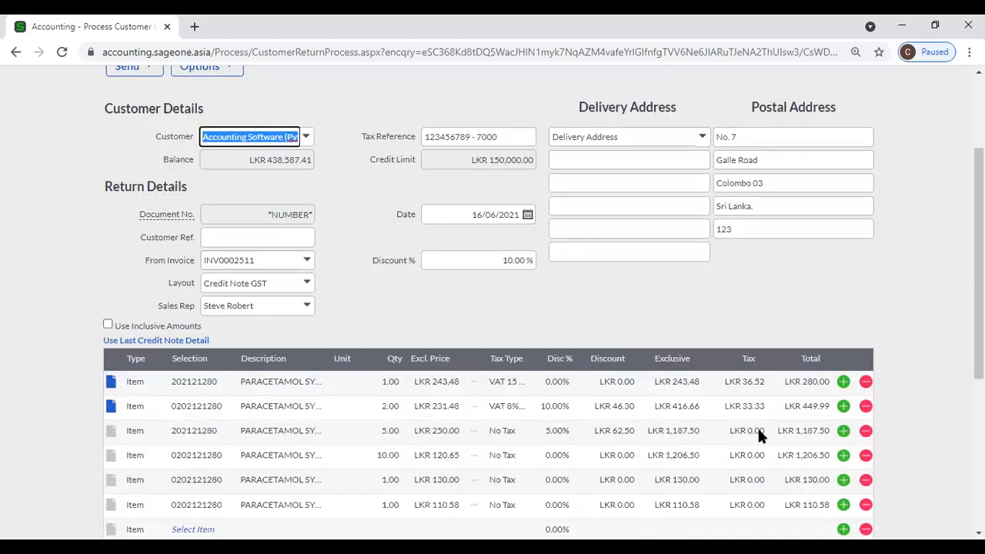
scroll(570, 465, "down", 1)
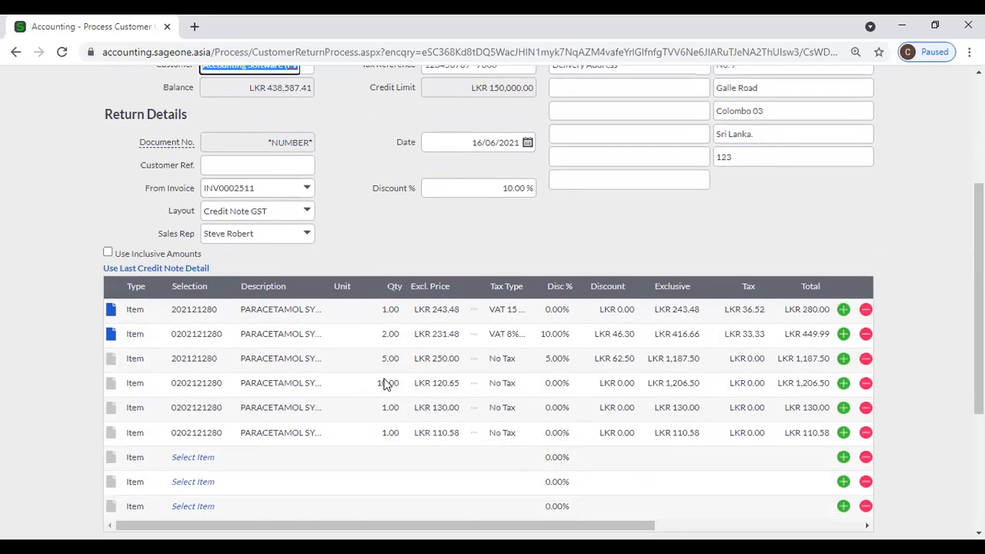
left_click(384, 383)
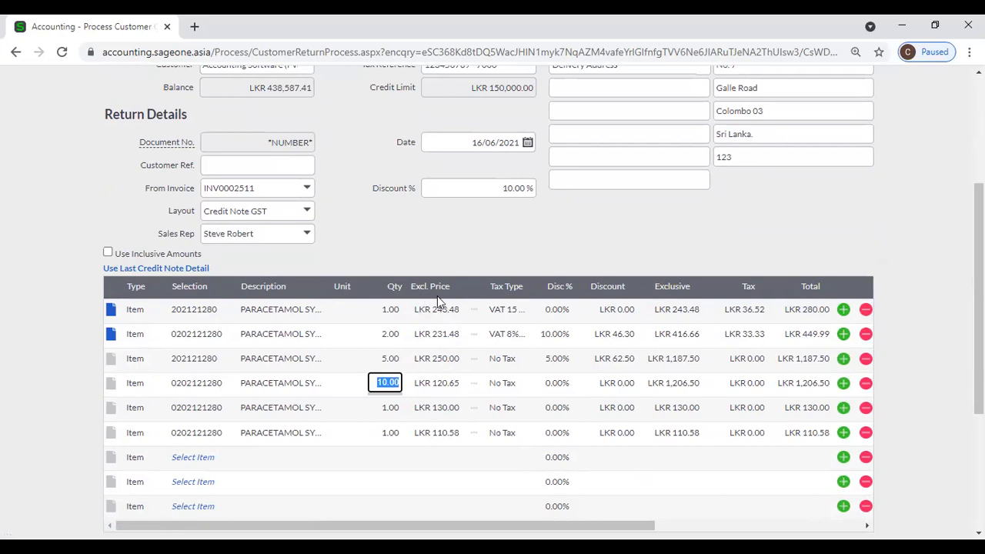
Leave the unsaved customer credit note, discarding its changes, and open the customer receipts list.
scroll(474, 371, "up", 3)
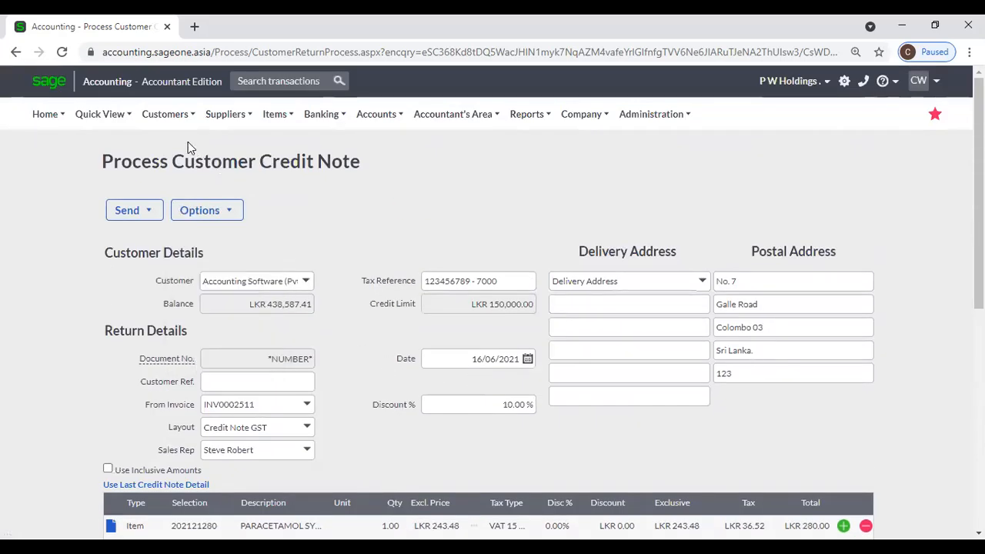
left_click(164, 117)
mouse_move(183, 195)
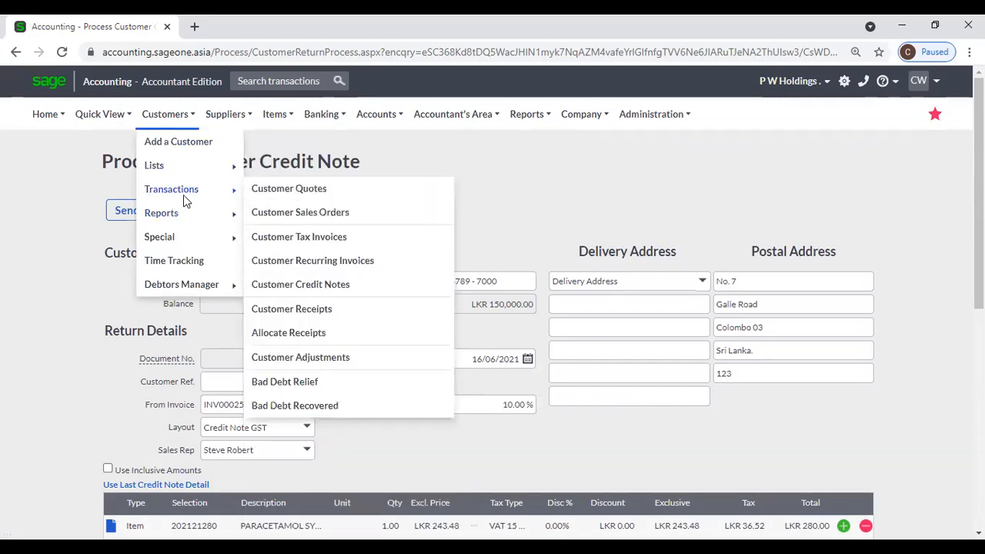
scroll(297, 310, "down", 4)
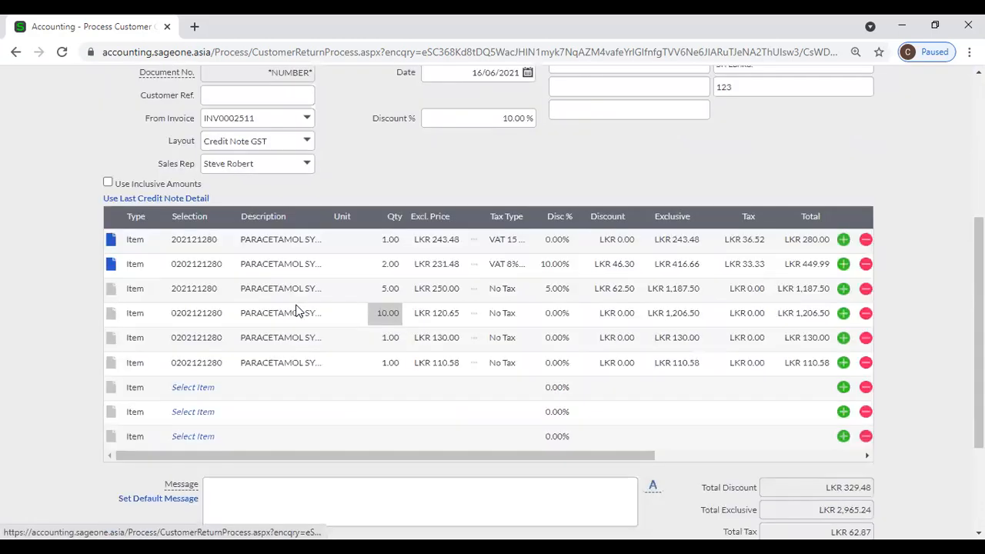
scroll(260, 231, "up", 4)
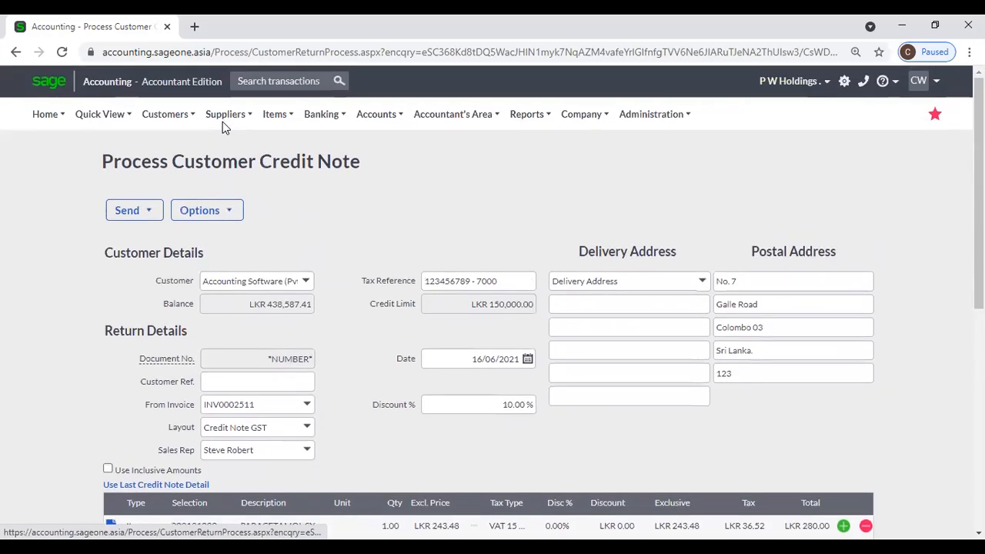
mouse_move(165, 115)
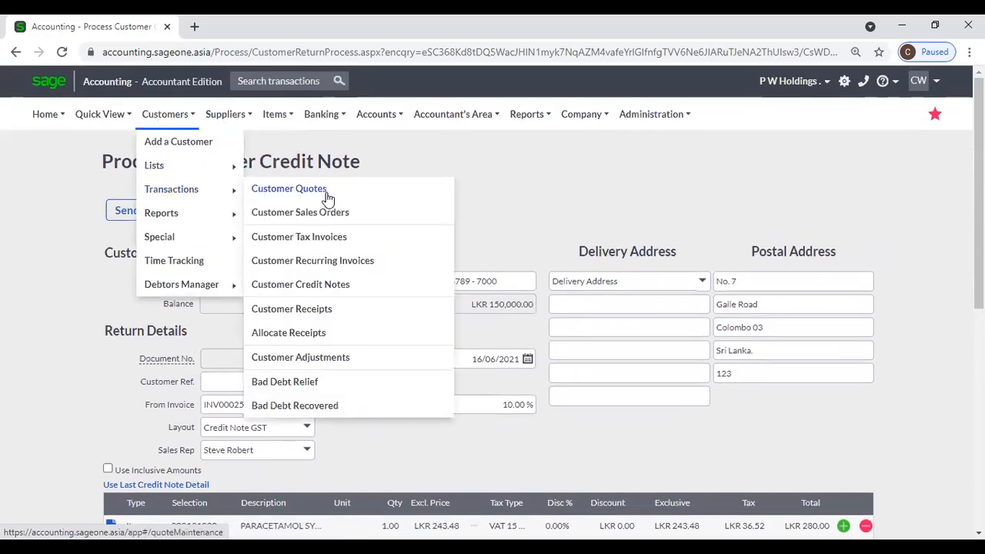
left_click(321, 309)
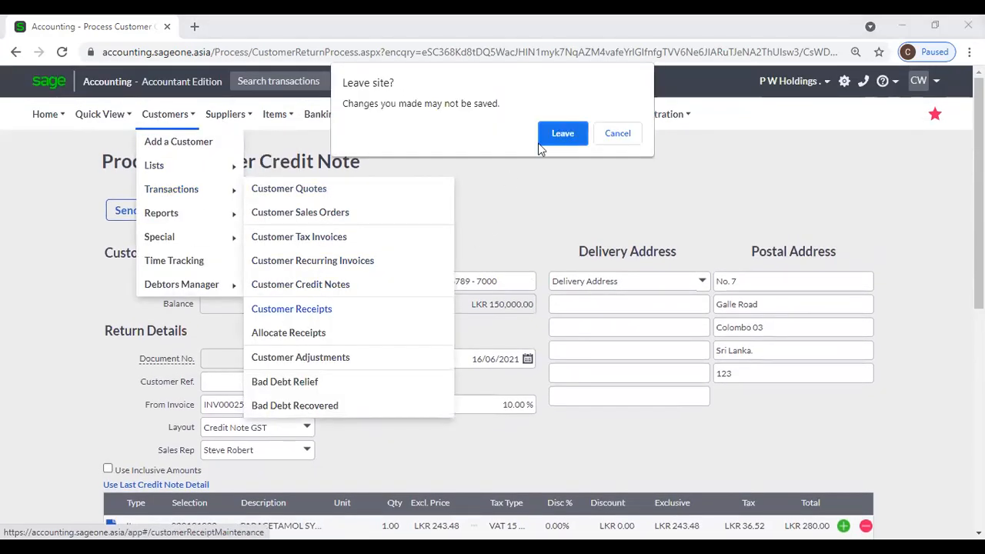
left_click(560, 134)
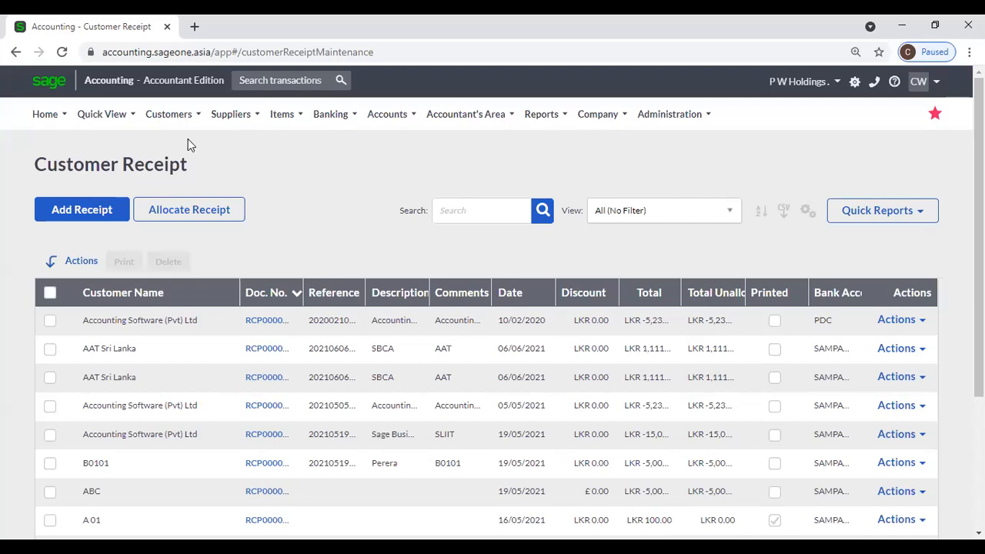
Start a new customer receipt and select Accounting Software (Pvt) Ltd as its customer.
left_click(171, 117)
mouse_move(184, 198)
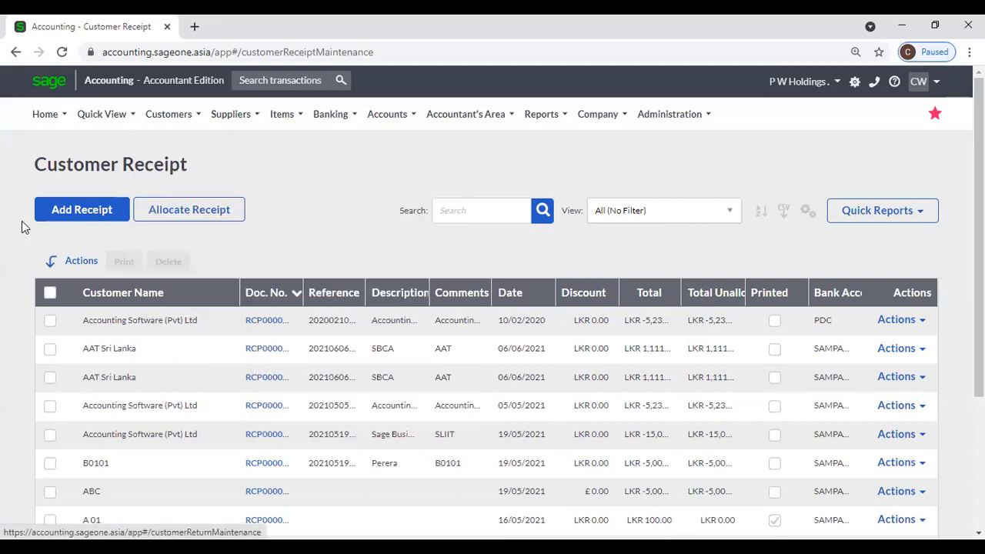
left_click(68, 216)
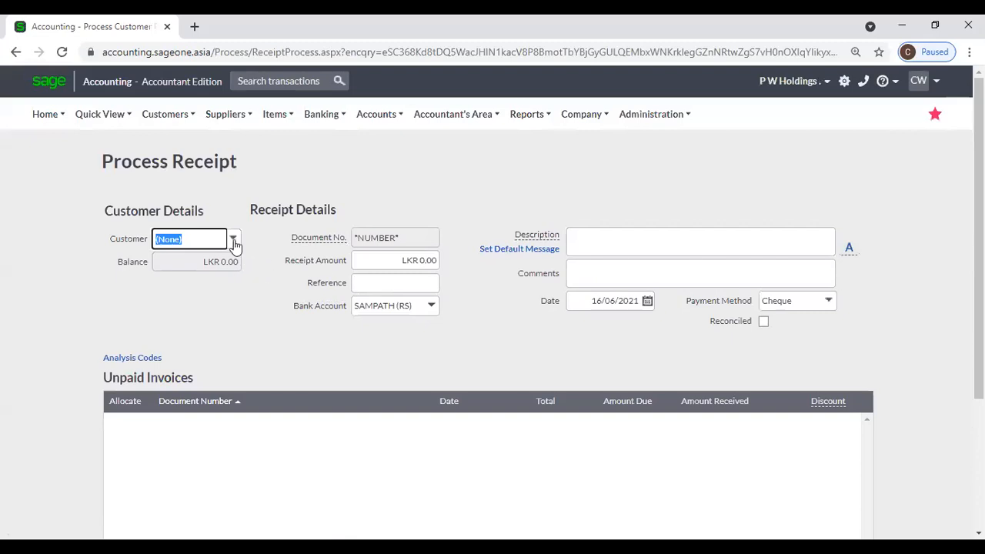
left_click(233, 239)
left_click(257, 367)
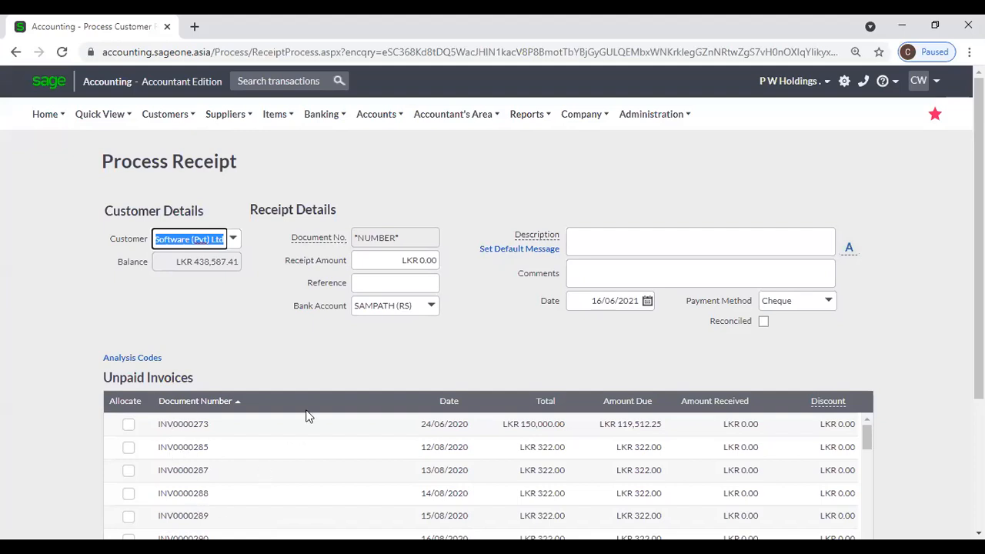
Set the receipt amount to LKR 120,000 and let it allocate automatically to the oldest unpaid invoices.
scroll(306, 416, "down", 1)
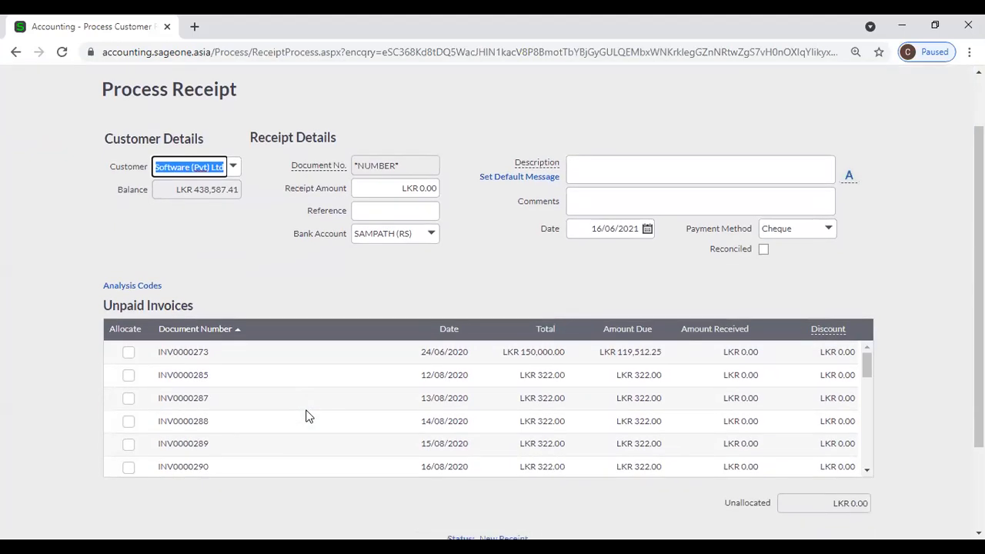
left_click(391, 192)
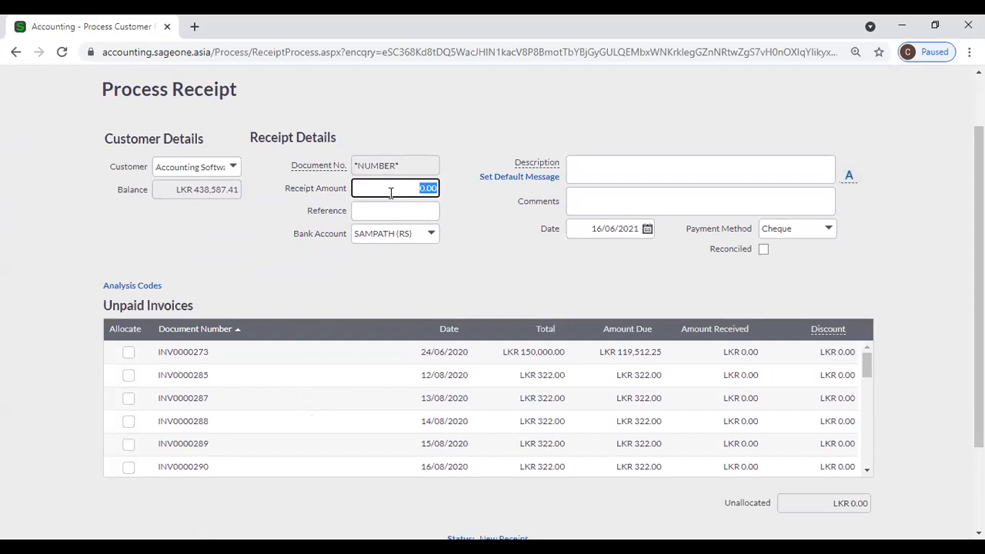
type("25")
key("BackSpace")
key("BackSpace")
type("120000")
key("Tab")
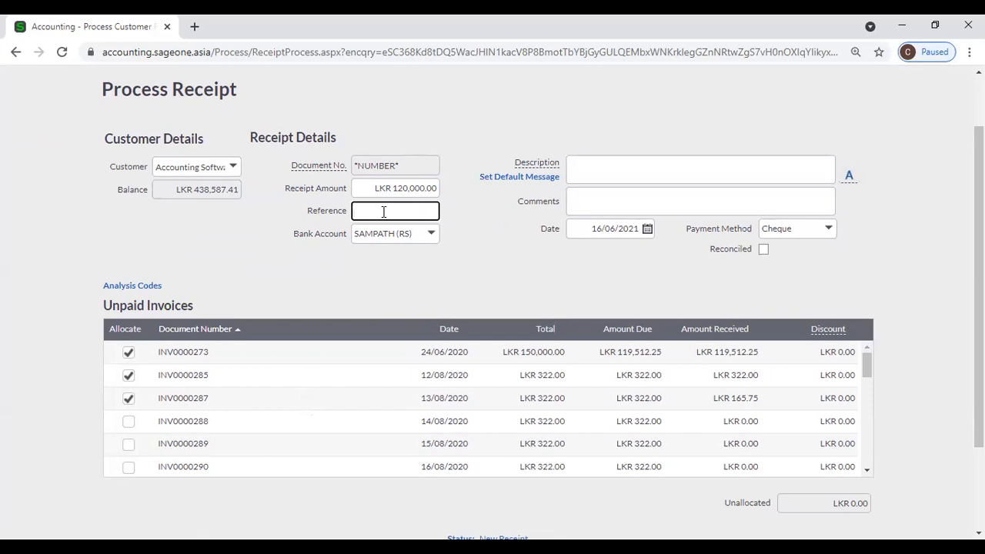
Enter 123456 as the receipt's reference and set its payment method to Credit Card.
left_click(384, 211)
left_click(470, 206)
left_click(832, 230)
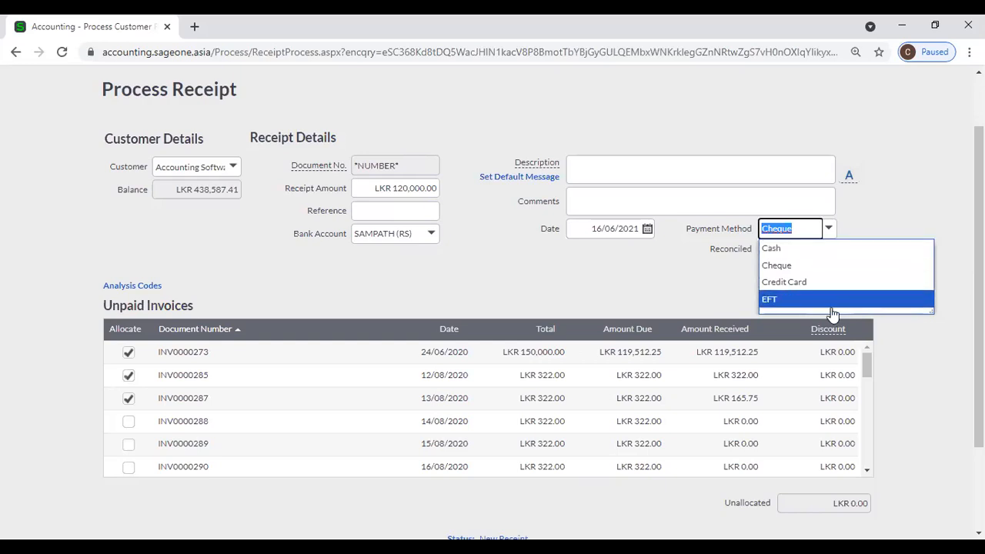
left_click(891, 205)
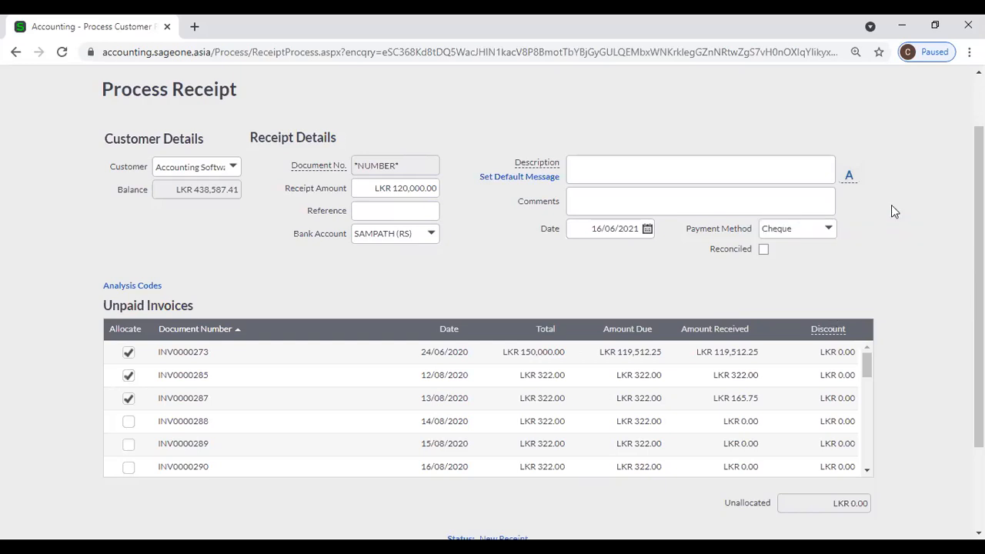
left_click(363, 207)
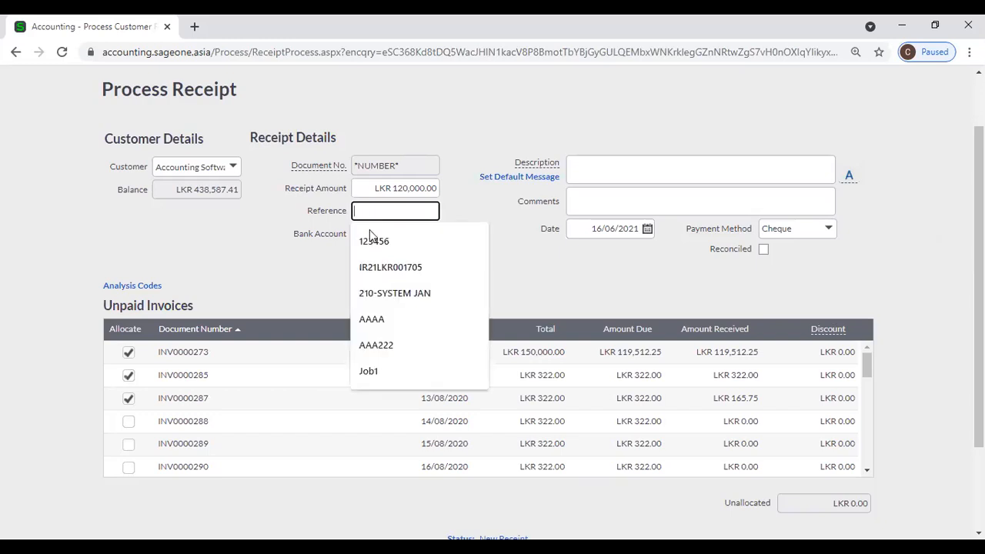
left_click(374, 241)
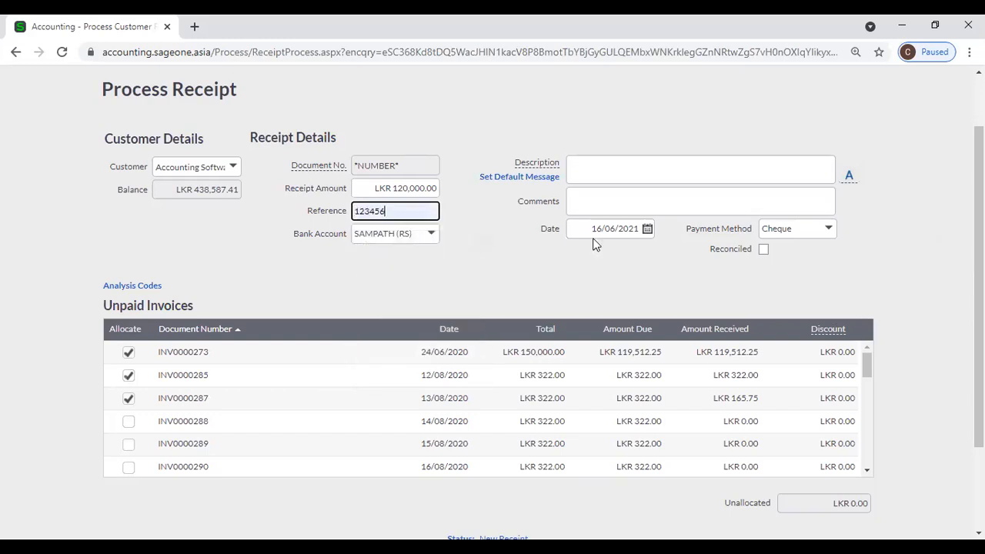
left_click(828, 229)
left_click(805, 281)
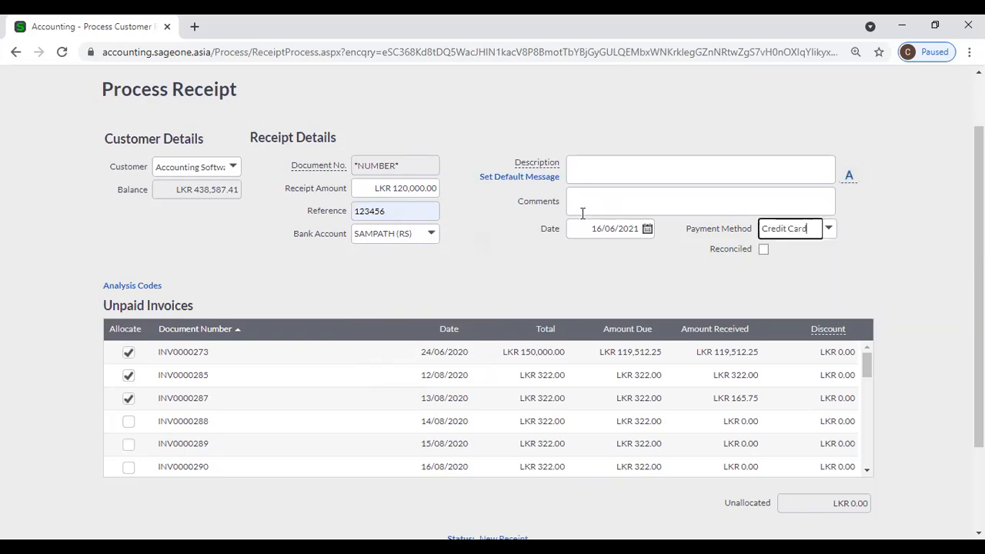
left_click(435, 211)
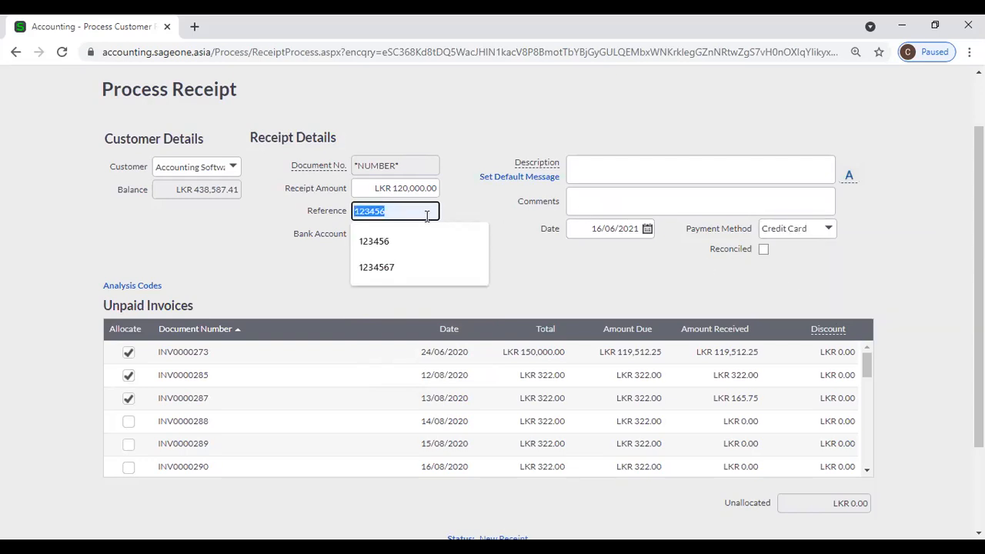
left_click(499, 223)
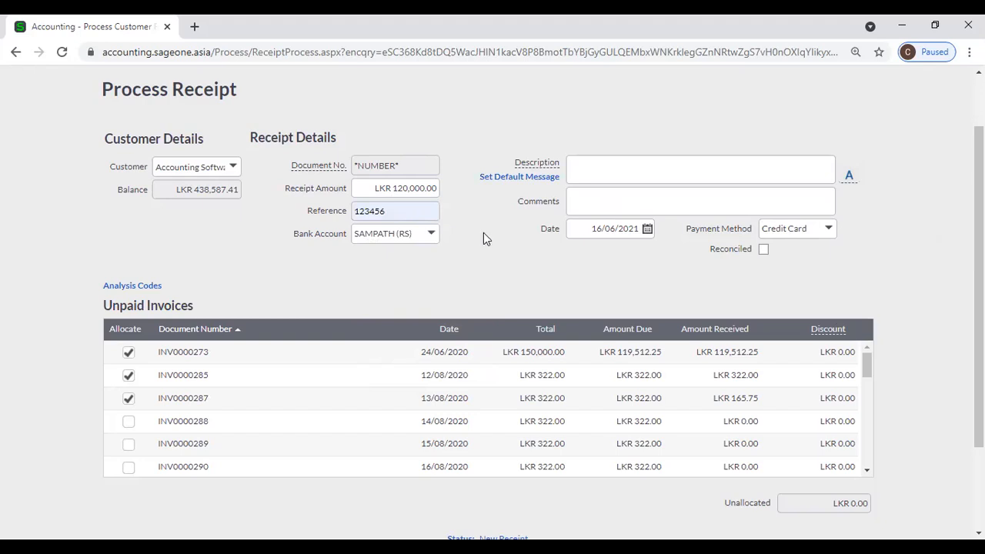
Examine the receipt's available bank accounts, its description and comments fields, and the date calendar.
left_click(430, 235)
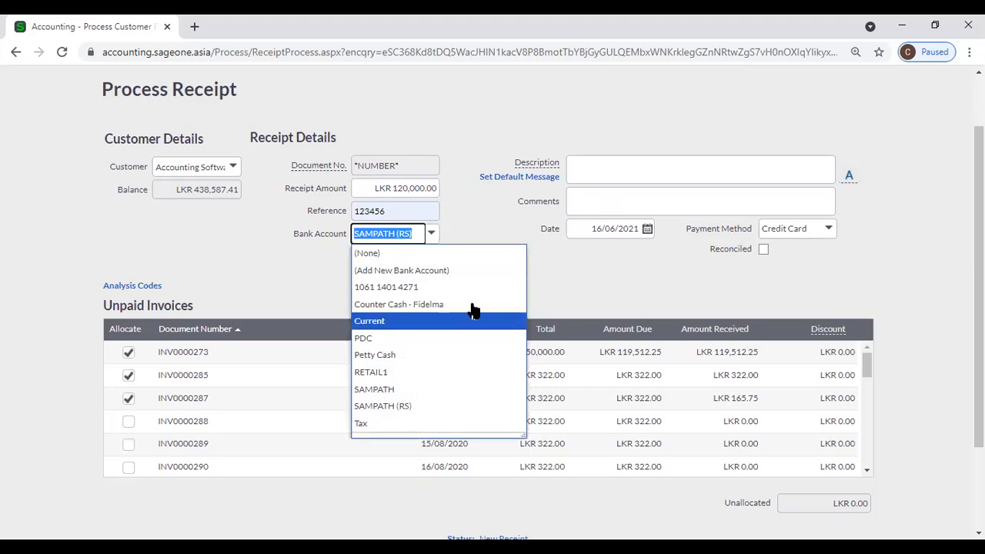
left_click(572, 287)
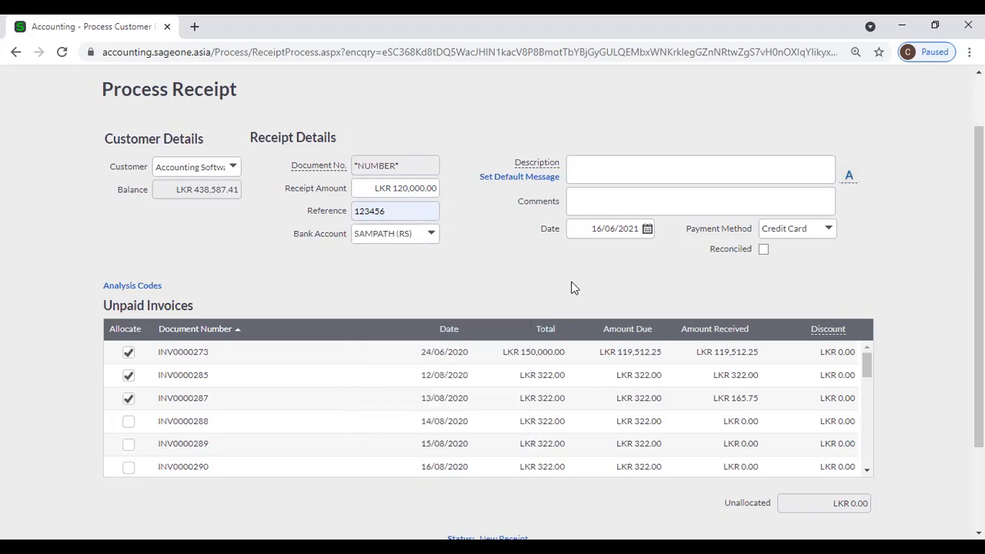
left_click(603, 166)
left_click(569, 207)
left_click(495, 260)
left_click(648, 230)
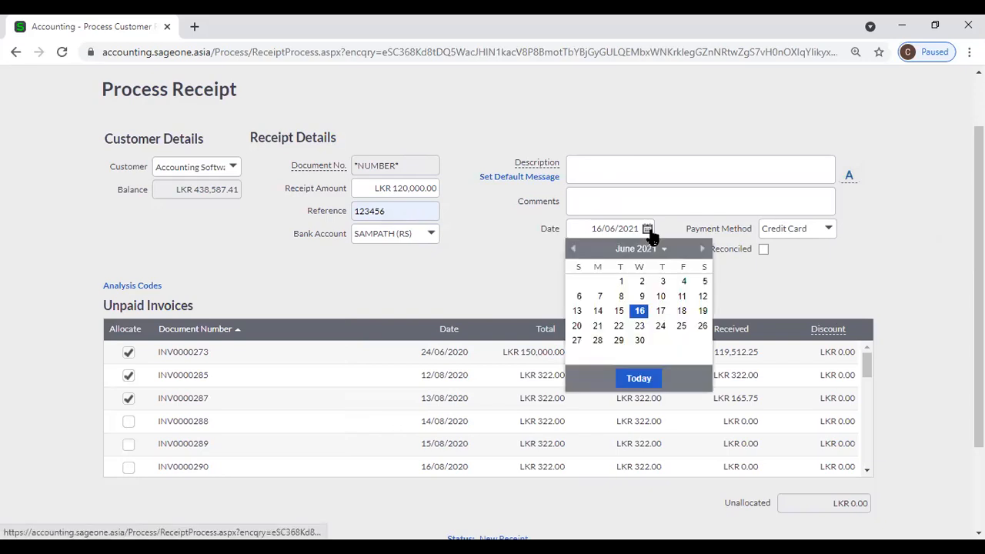
left_click(494, 282)
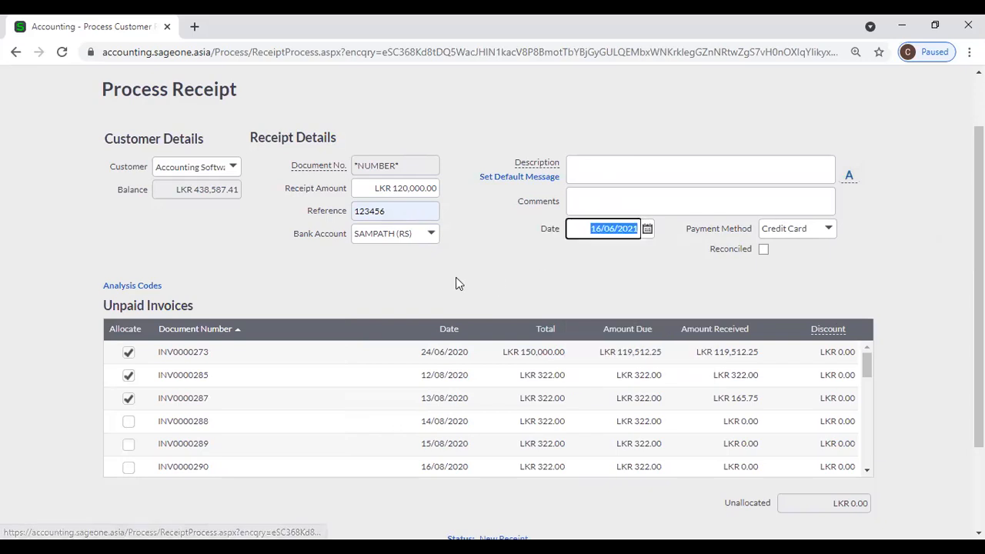
Remove the allocations from the first three unpaid invoices and reset the receipt amount to zero.
left_click(128, 354)
left_click(129, 376)
left_click(129, 399)
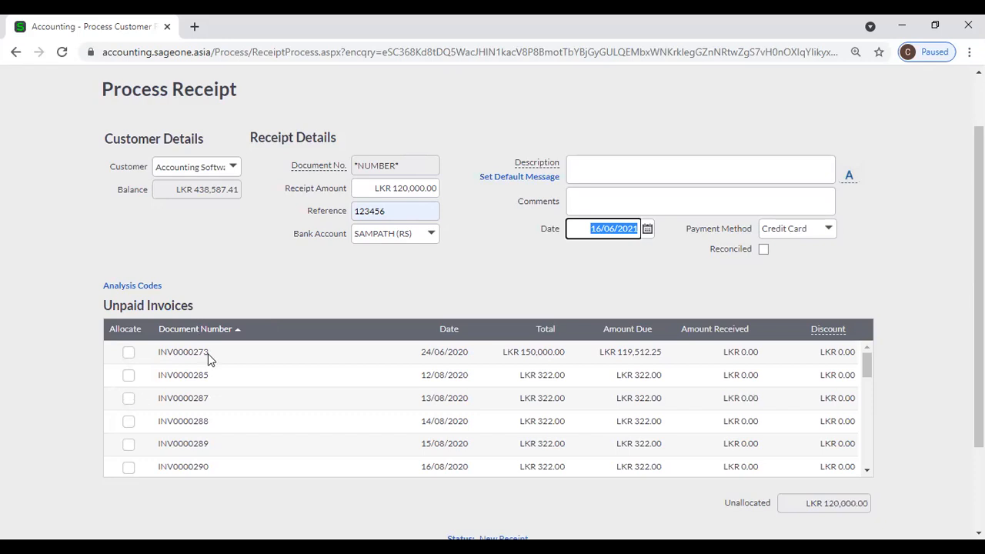
left_click(395, 189)
key("BackSpace")
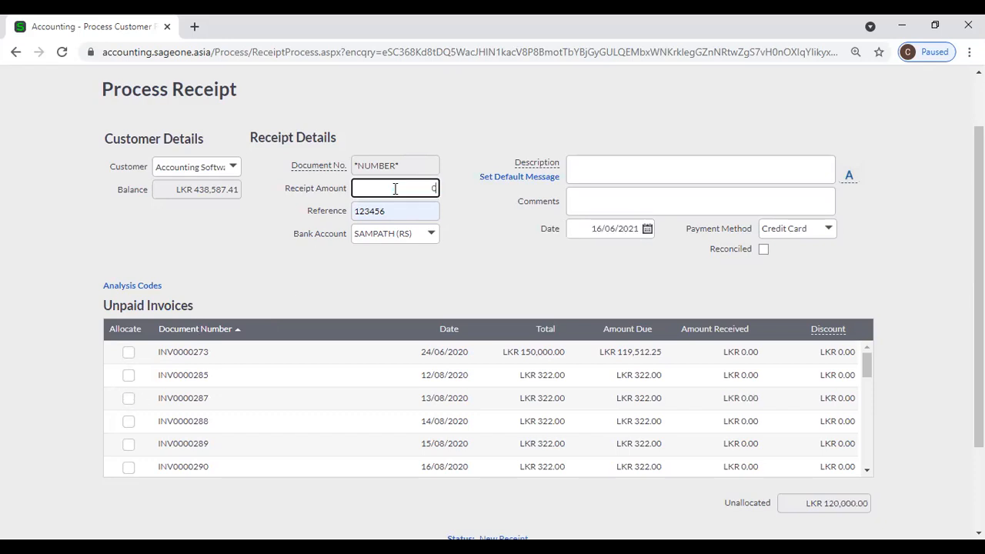
left_click(472, 259)
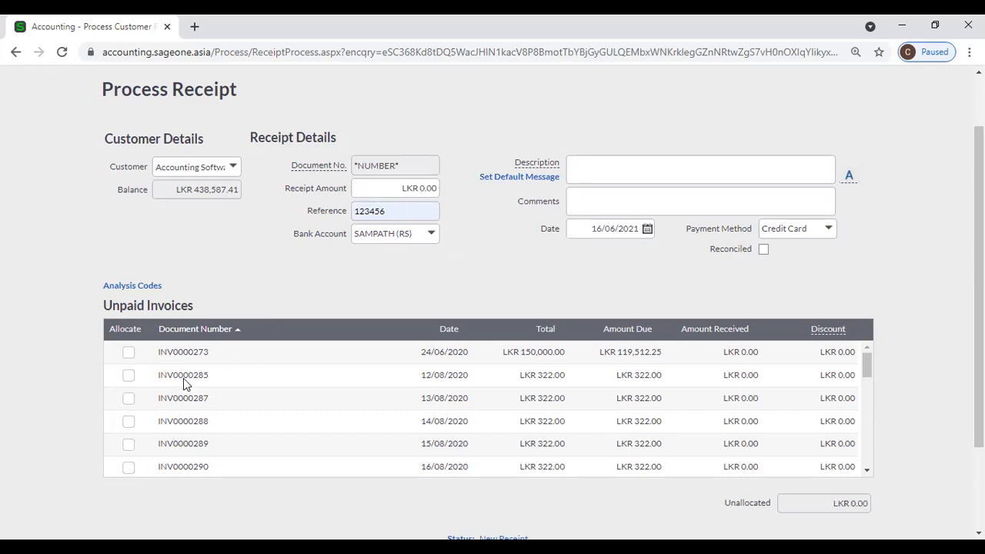
Build the receipt amount by allocating the first five unpaid invoices one after another.
left_click(128, 352)
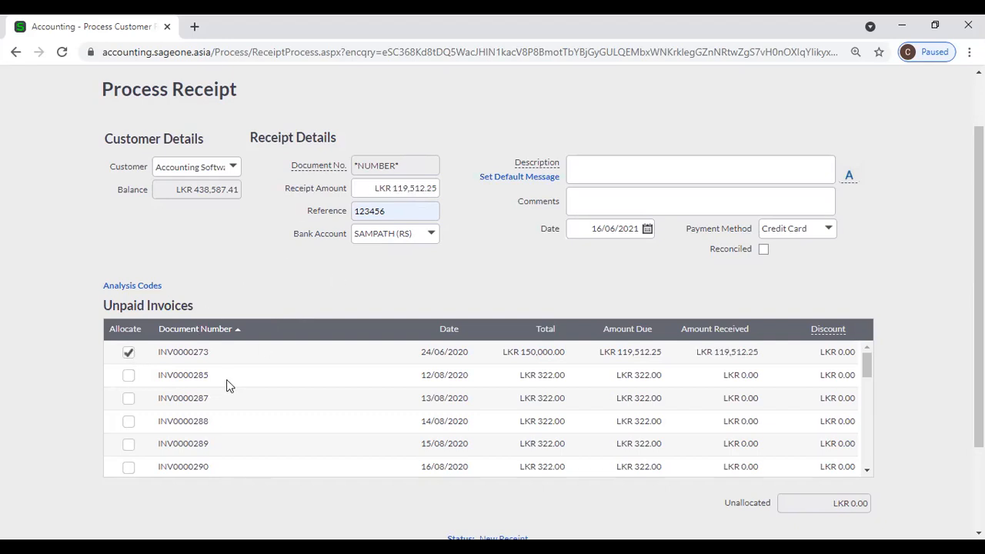
left_click(129, 375)
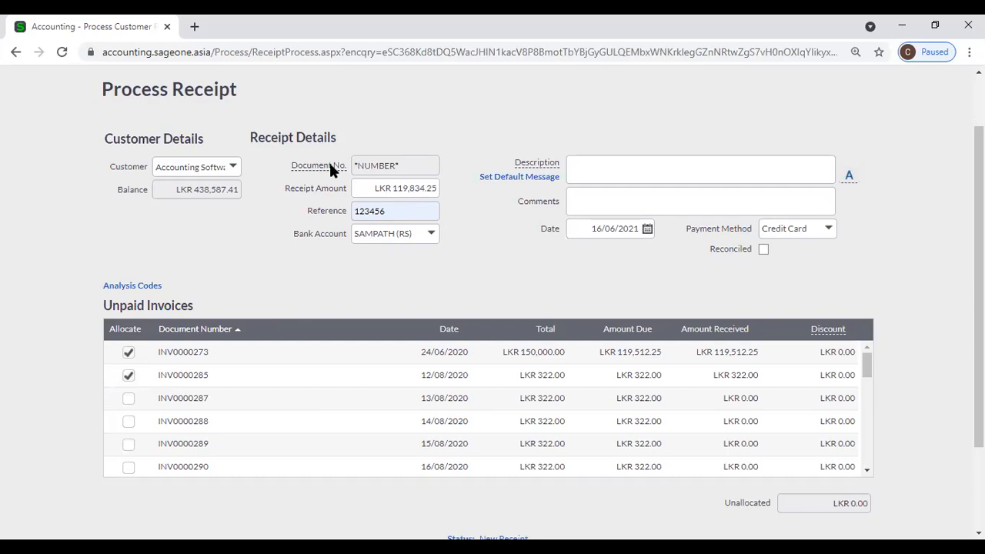
left_click(395, 189)
left_click(469, 189)
left_click(126, 396)
left_click(129, 424)
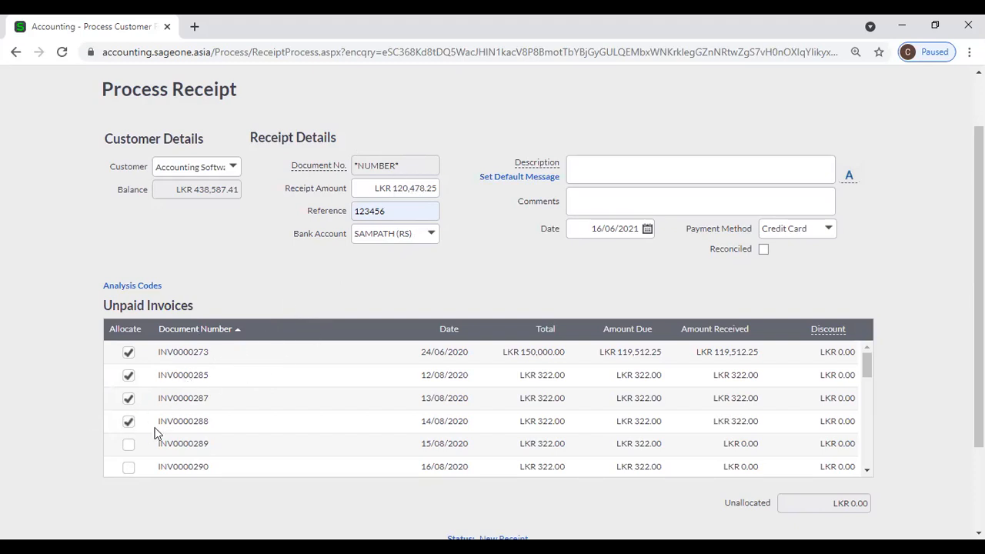
left_click(129, 445)
Remove the allocations from all five selected unpaid invoices.
left_click(127, 354)
left_click(128, 376)
left_click(128, 398)
left_click(129, 421)
left_click(129, 444)
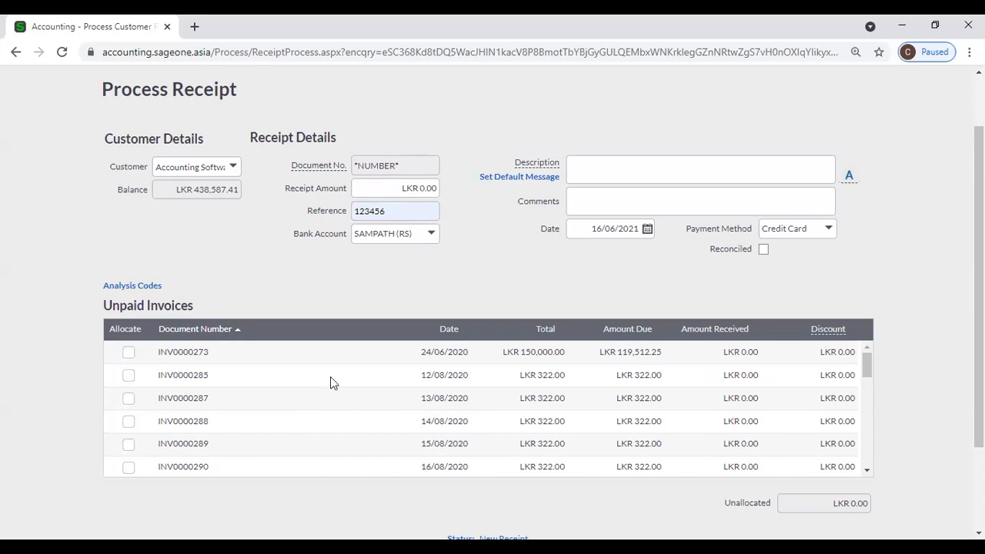
Enter a receipt amount of LKR 120,000 and clear the automatic allocations on the first three unpaid invoices.
left_click(426, 187)
type("120000")
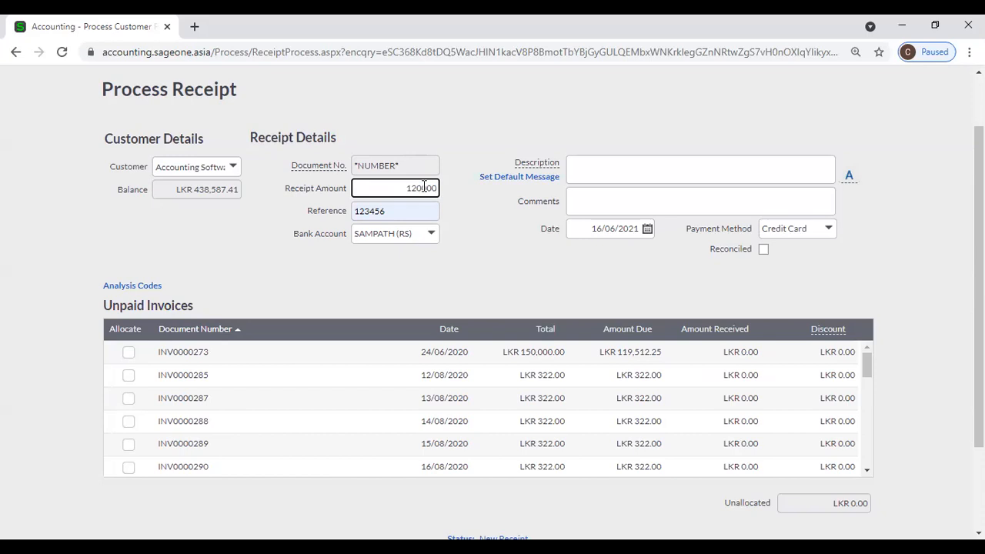
left_click(447, 295)
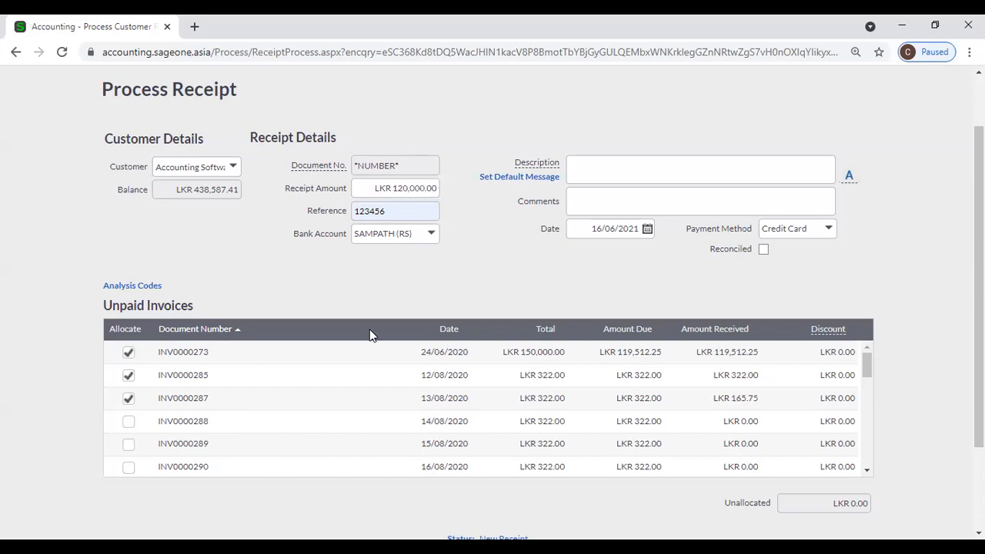
left_click(129, 352)
left_click(128, 375)
left_click(129, 398)
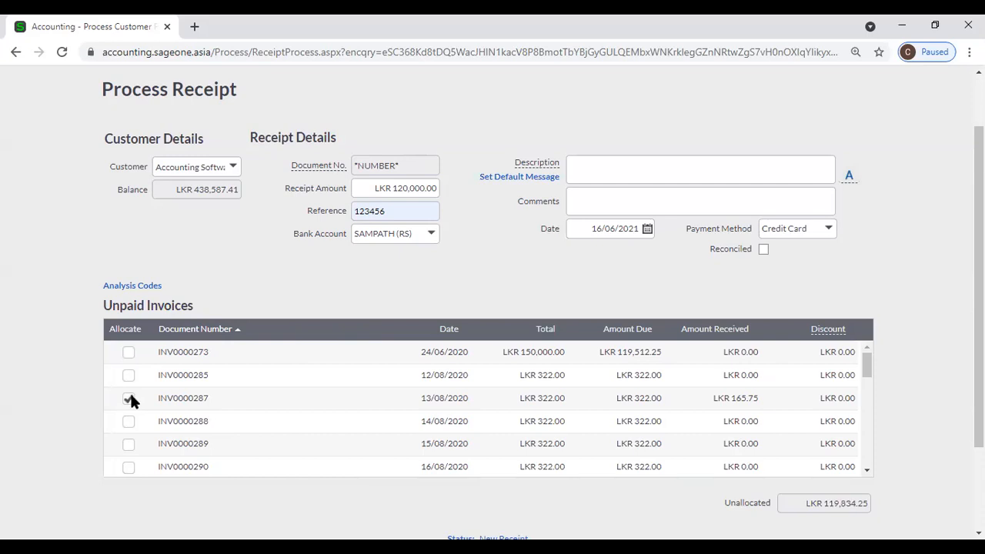
In a duplicate browser tab, open the customer record for Accounting Software (Pvt) Ltd to check its Auto Allocate Receipts to Oldest Invoice setting.
right_click(71, 36)
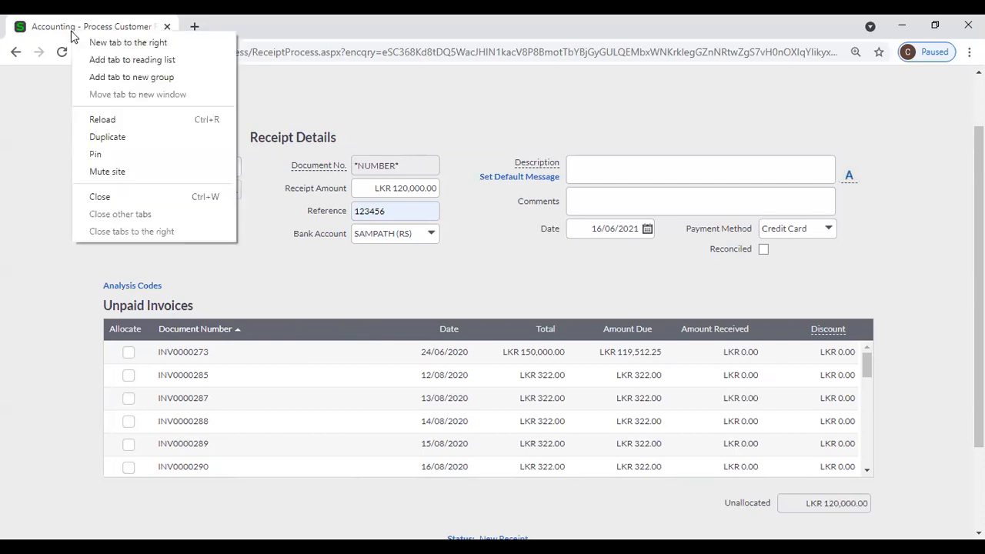
left_click(108, 134)
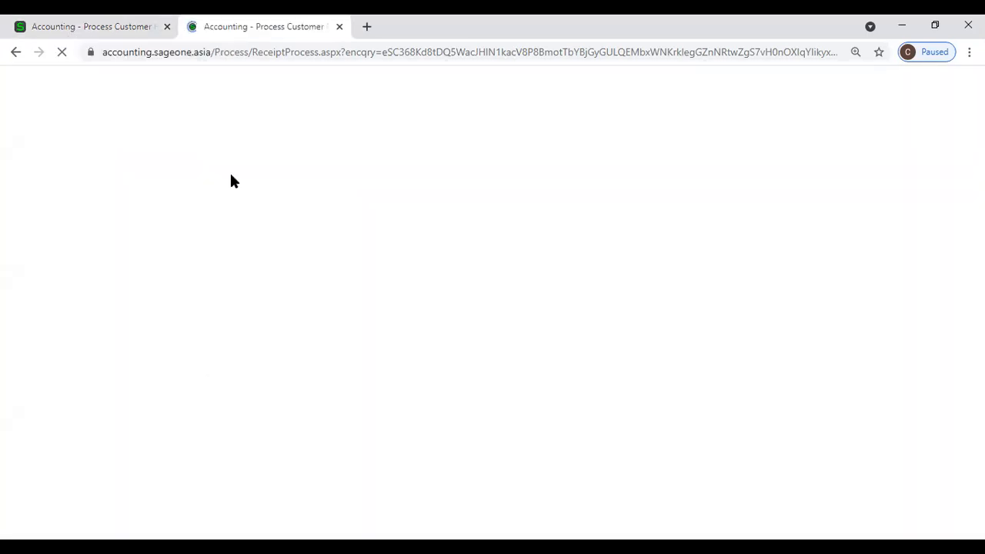
scroll(250, 140, "up", 2)
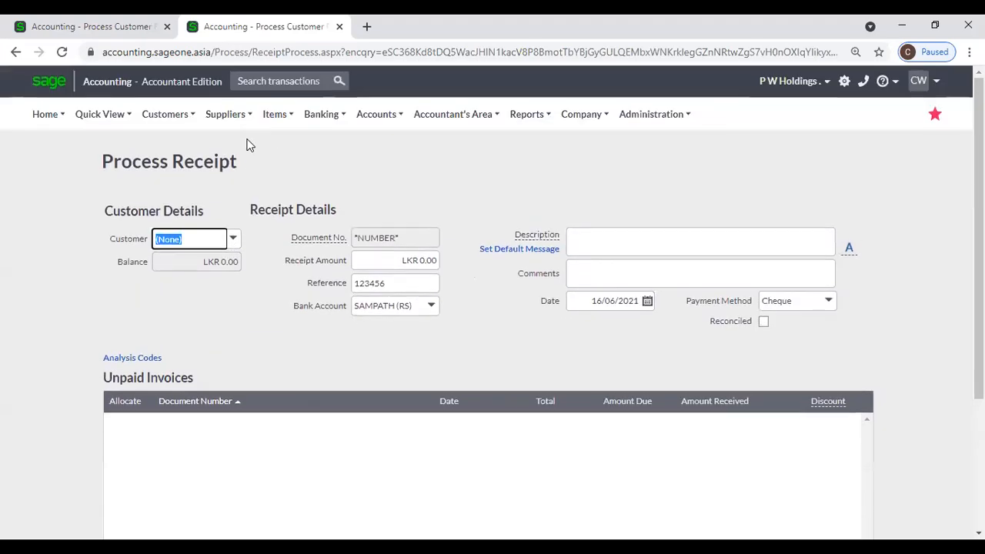
mouse_move(169, 125)
mouse_move(170, 172)
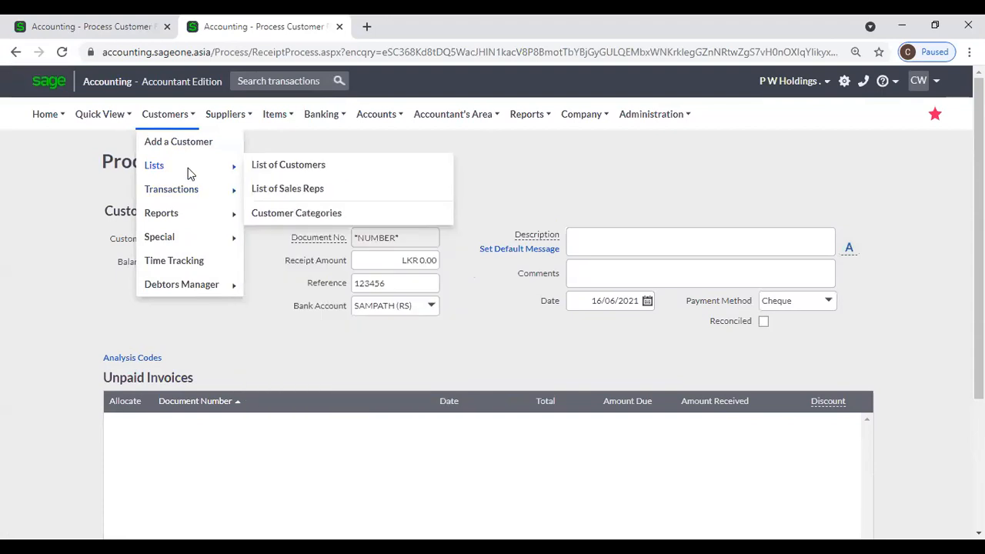
left_click(330, 167)
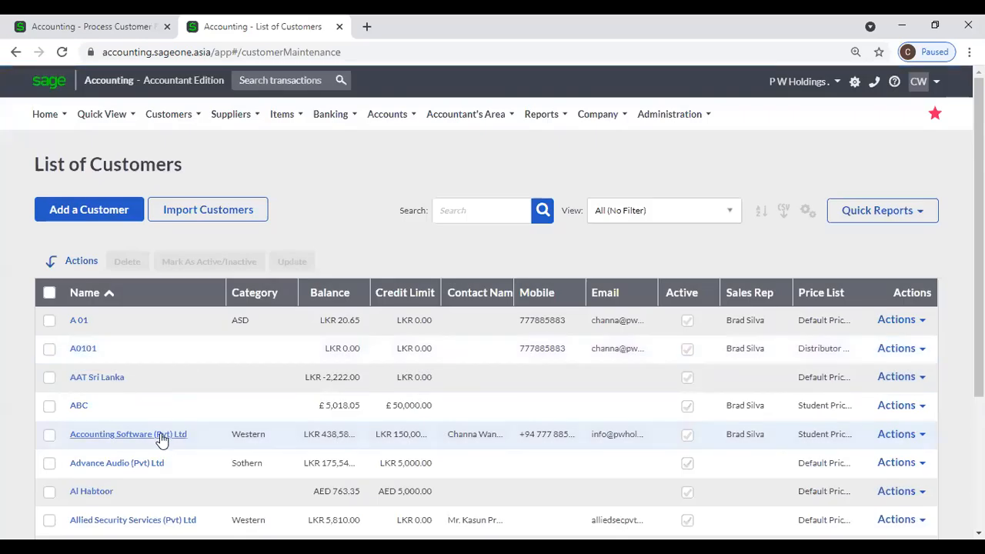
left_click(162, 435)
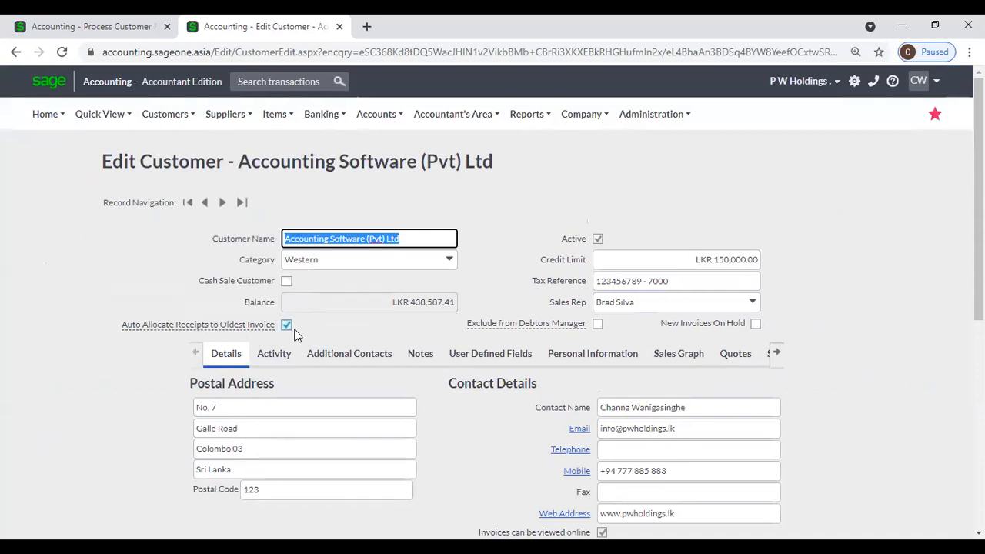
Return to the open customer receipt and re-enter LKR 120,000 as the receipt amount.
left_click(78, 28)
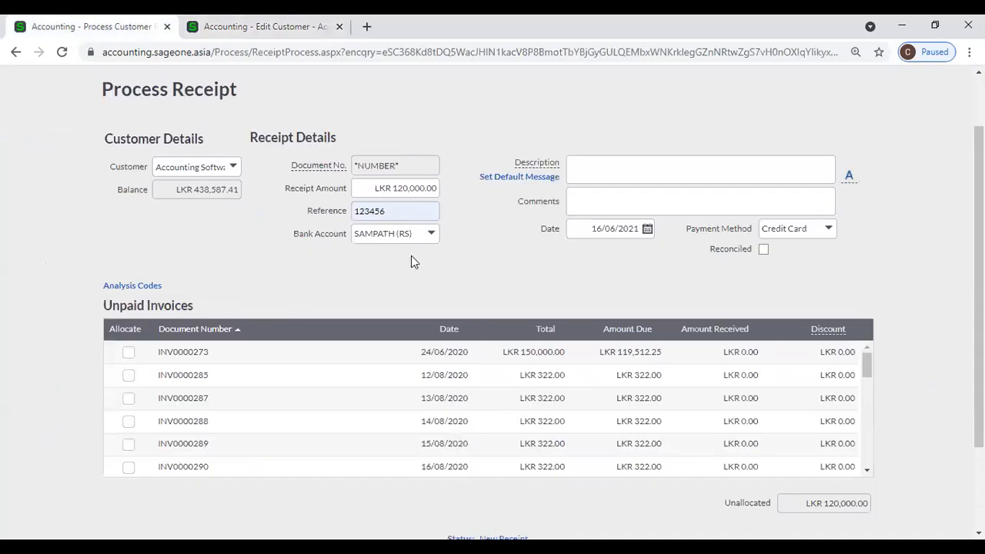
left_click(402, 188)
type("120,00")
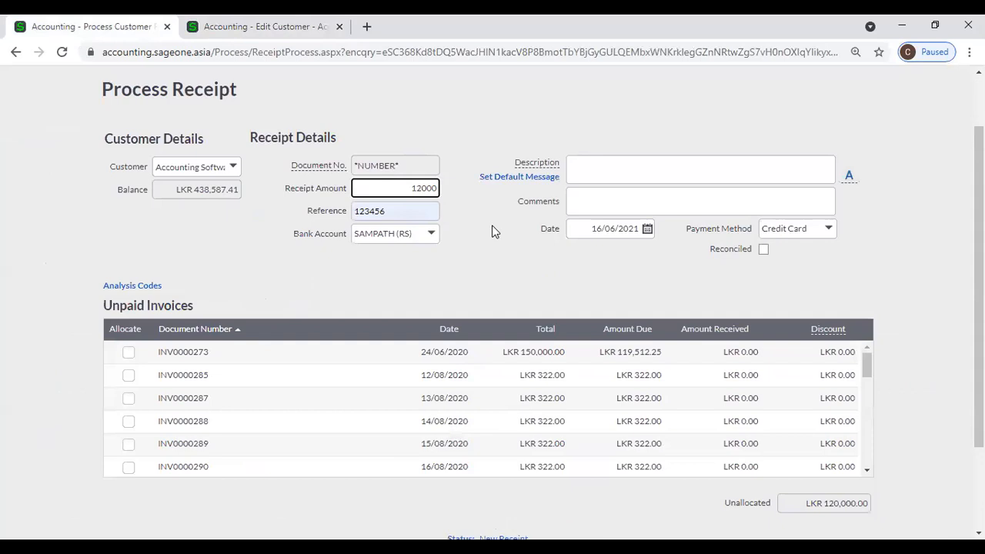
type("0")
key("Tab")
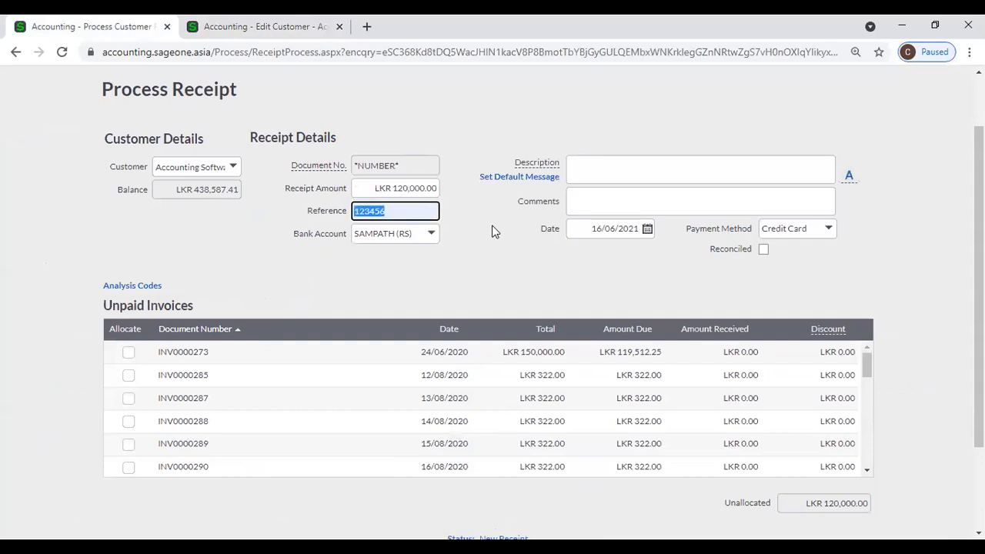
left_click(491, 237)
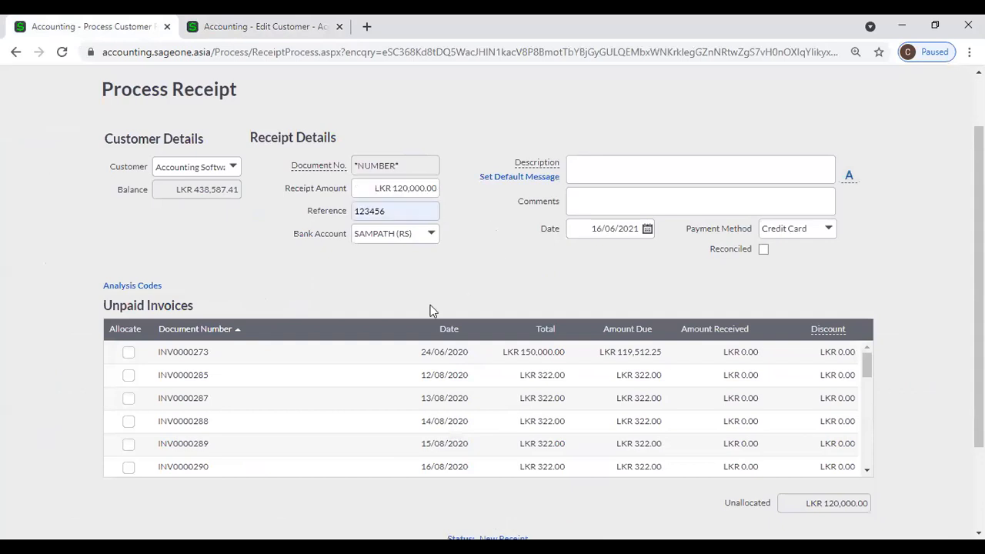
Clear the receipt amount, set it to LKR 200,000 and review the automatic allocations in the unpaid invoices list.
left_click(389, 187)
key("BackSpace")
left_click(463, 260)
left_click(422, 188)
type("2")
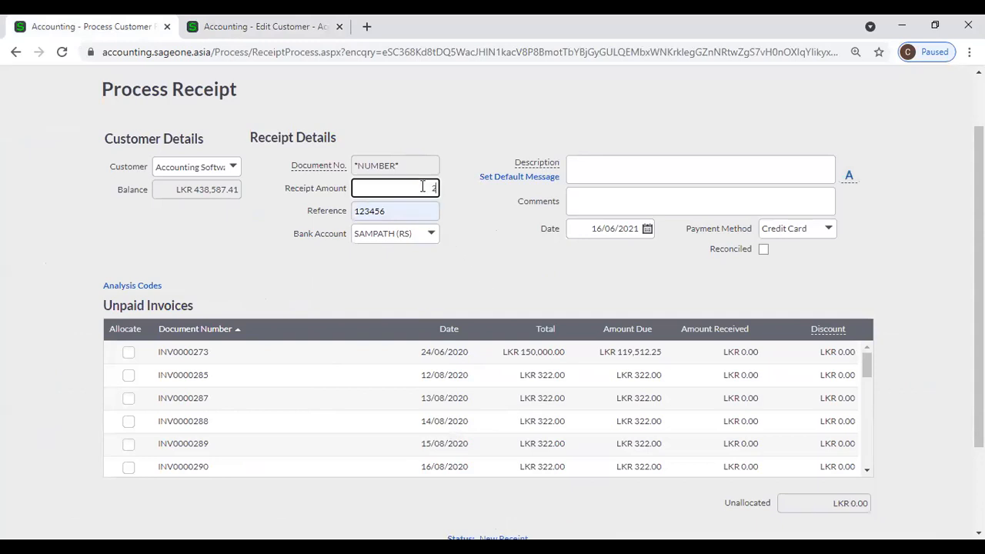
type("00,000")
key("Tab")
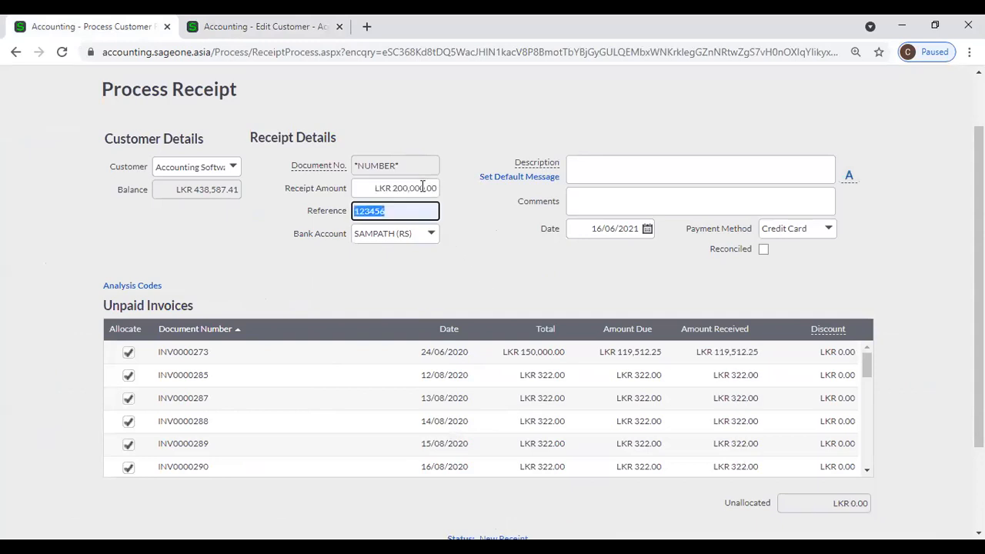
scroll(191, 379, "down", 5)
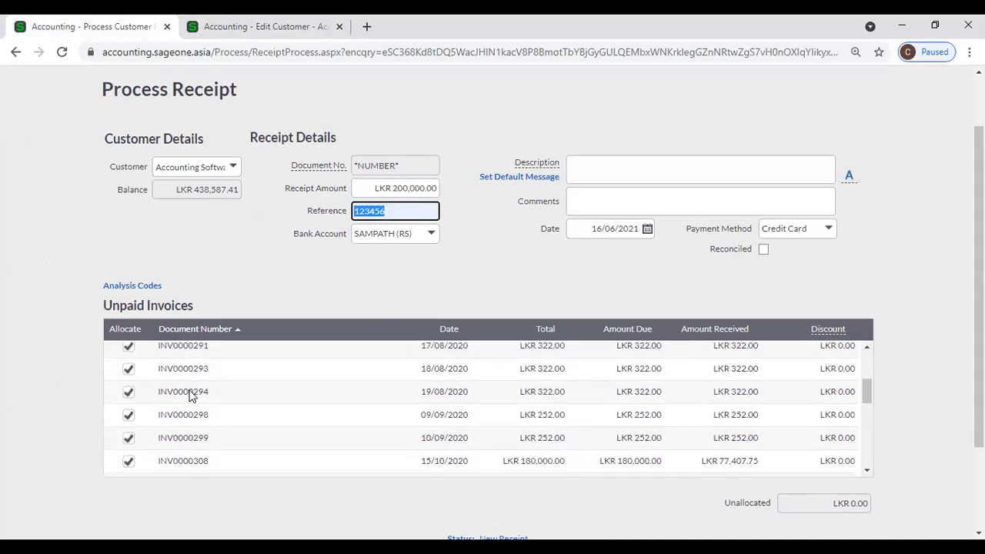
scroll(230, 367, "up", 2)
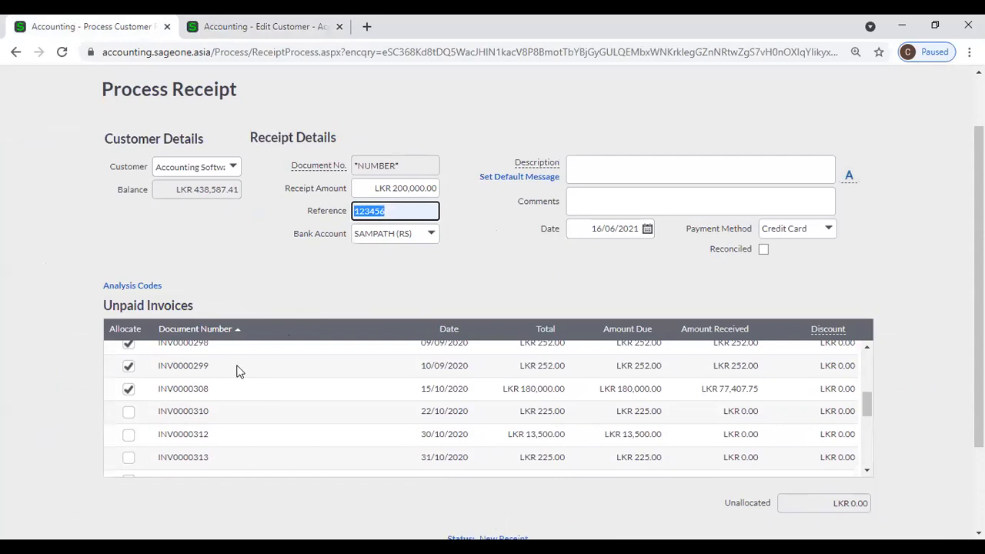
Change the receipt's customer to A 01 and enter a receipt amount of LKR 1,000.
left_click(234, 167)
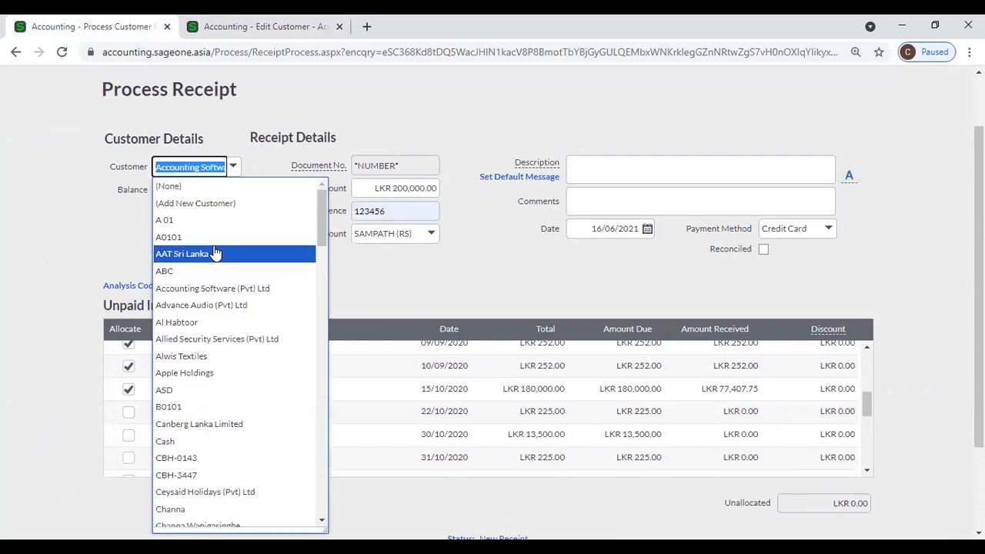
left_click(202, 221)
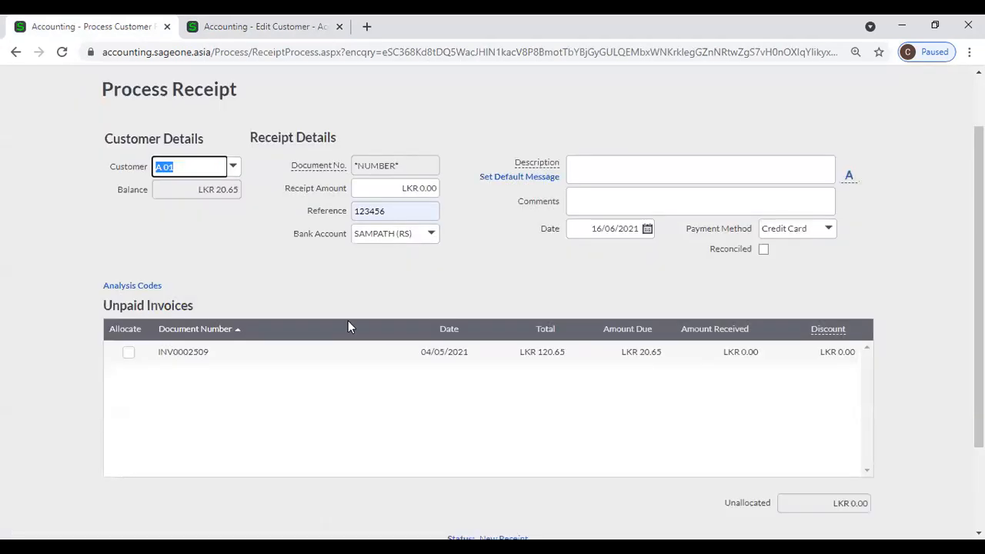
left_click(399, 191)
type("10")
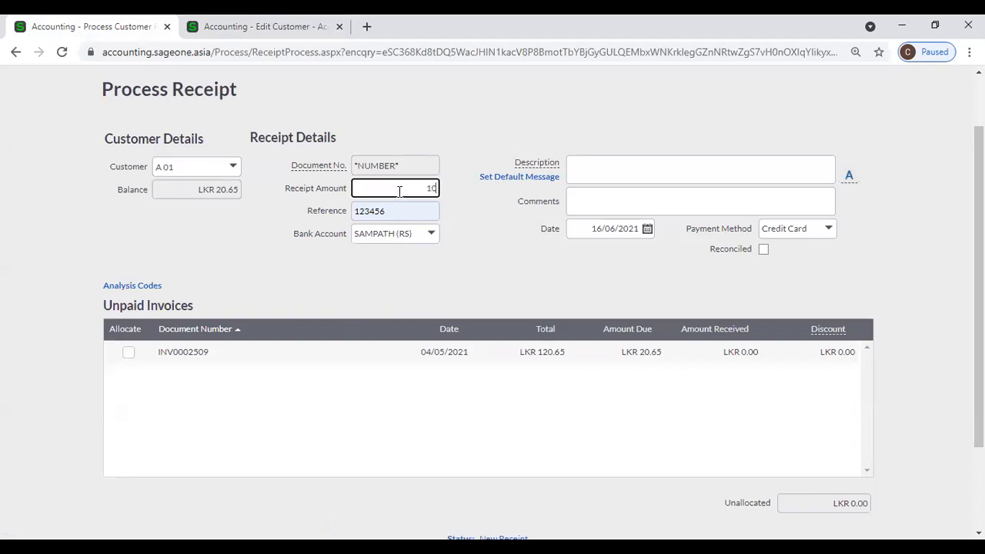
key("Tab")
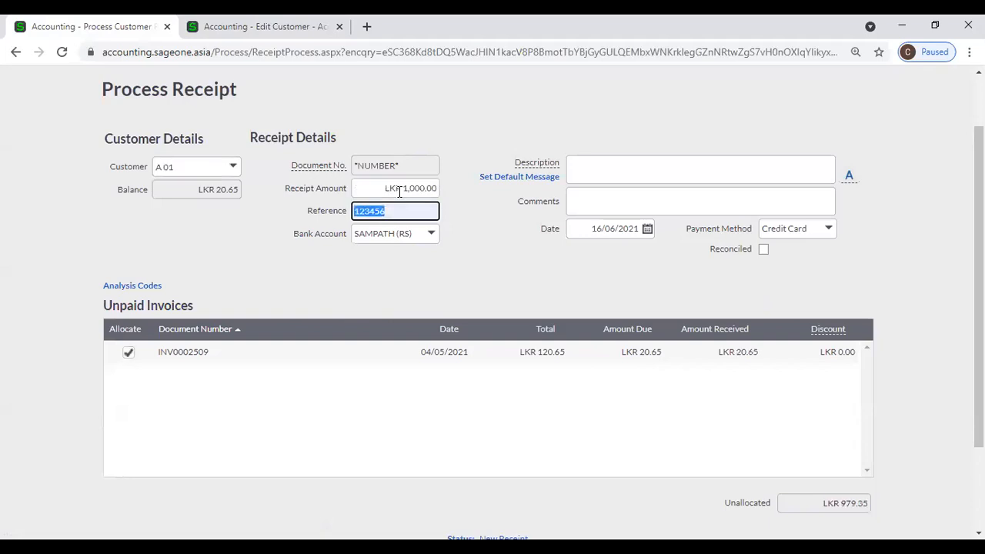
Back in the duplicate tab, open customer ABC's record from the customer list to check its receipt auto-allocation setting.
left_click(262, 26)
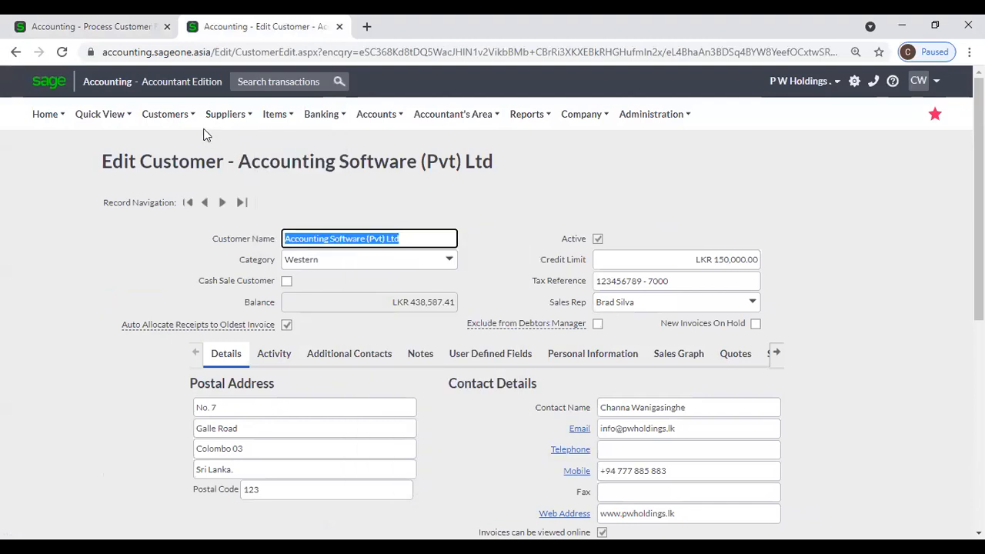
mouse_move(166, 169)
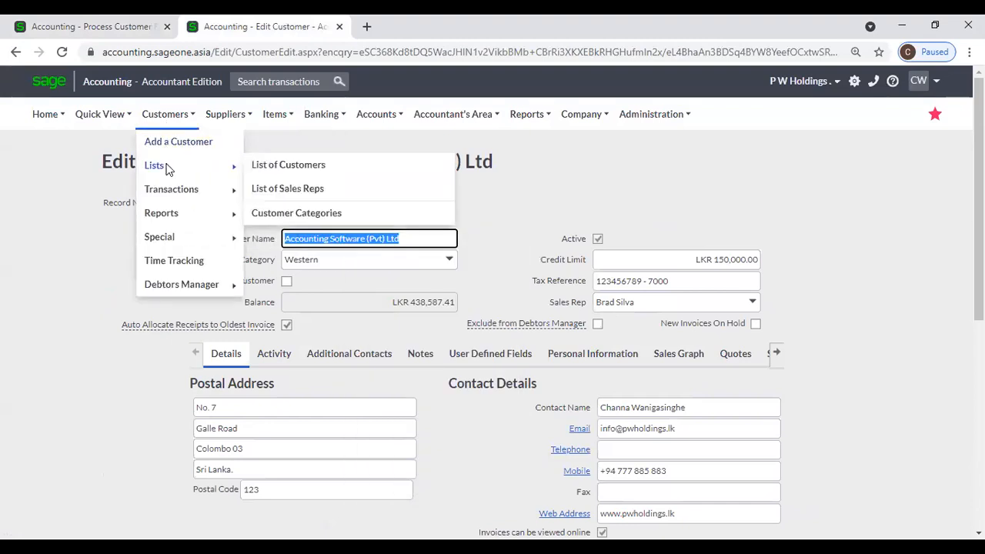
left_click(308, 169)
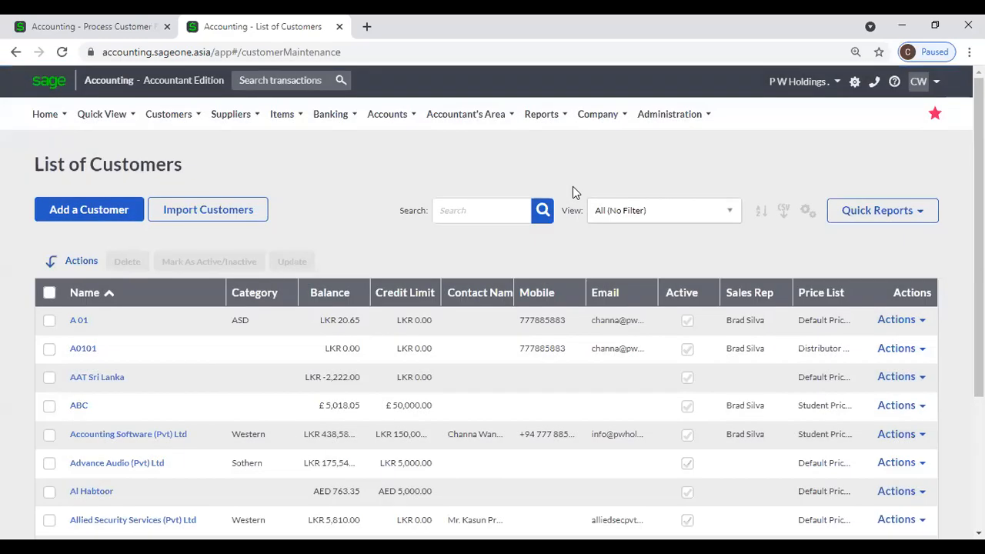
scroll(481, 378, "down", 1)
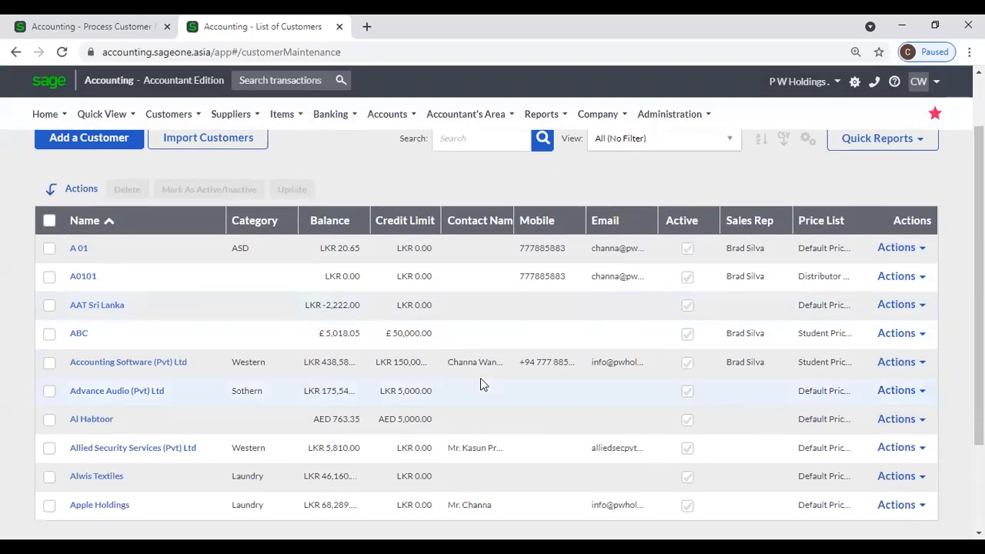
scroll(480, 383, "down", 1)
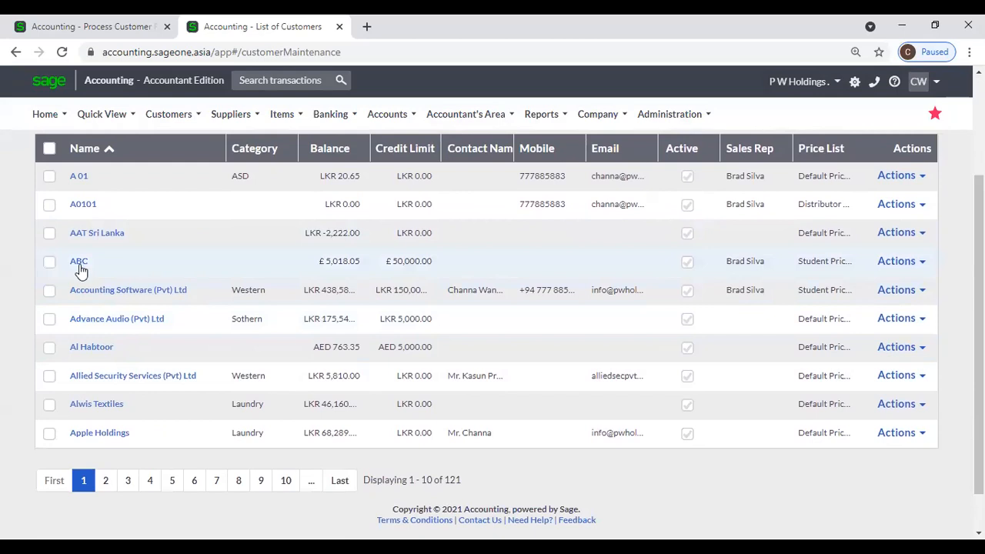
left_click(80, 263)
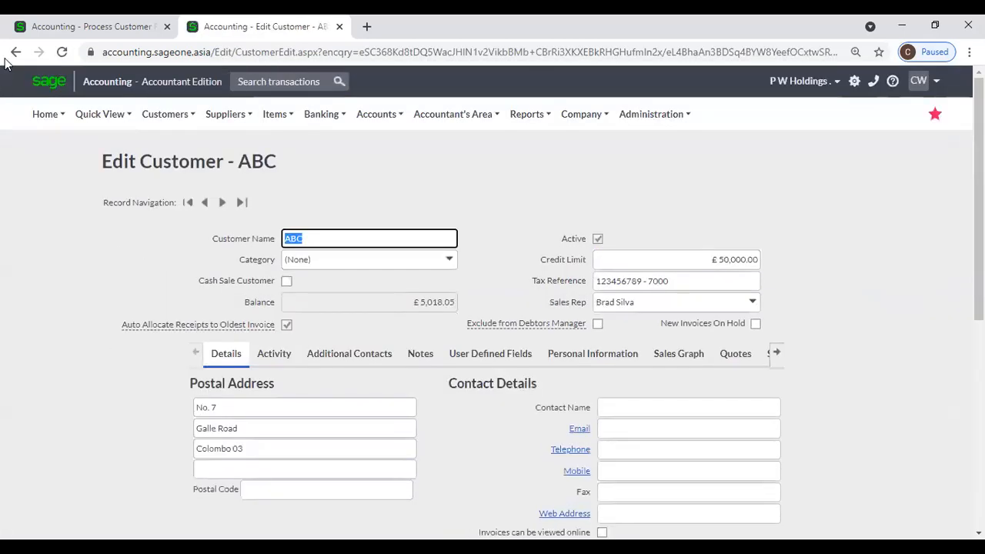
Open customer A0101's record, turn off Auto Allocate Receipts to Oldest Invoice and save the customer.
left_click(15, 53)
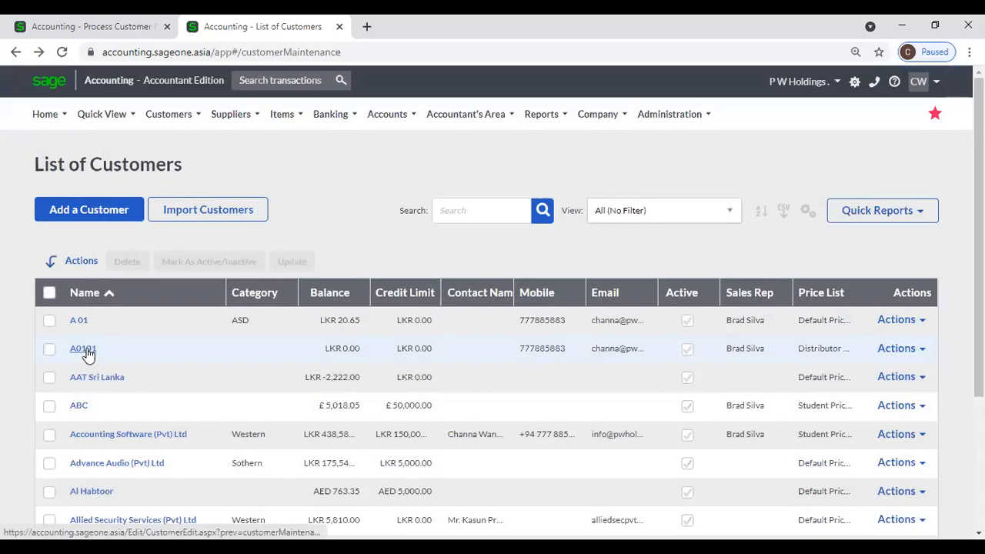
left_click(293, 357)
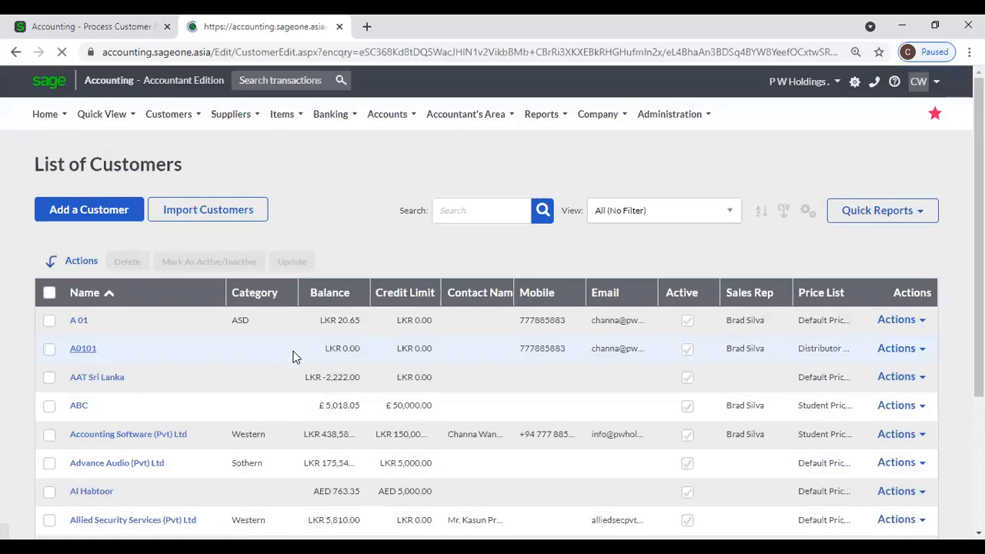
left_click(286, 324)
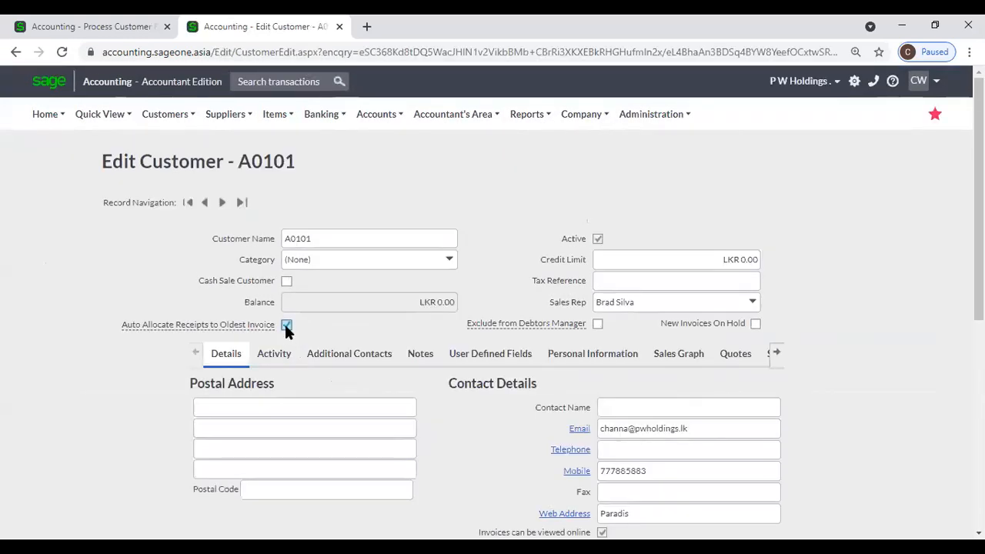
scroll(335, 358, "down", 3)
scroll(444, 400, "down", 3)
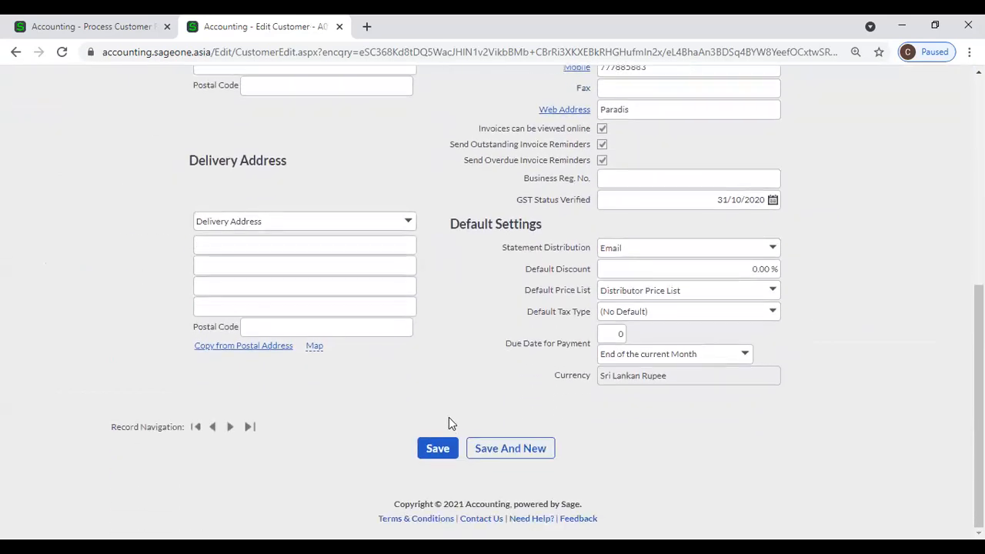
left_click(438, 448)
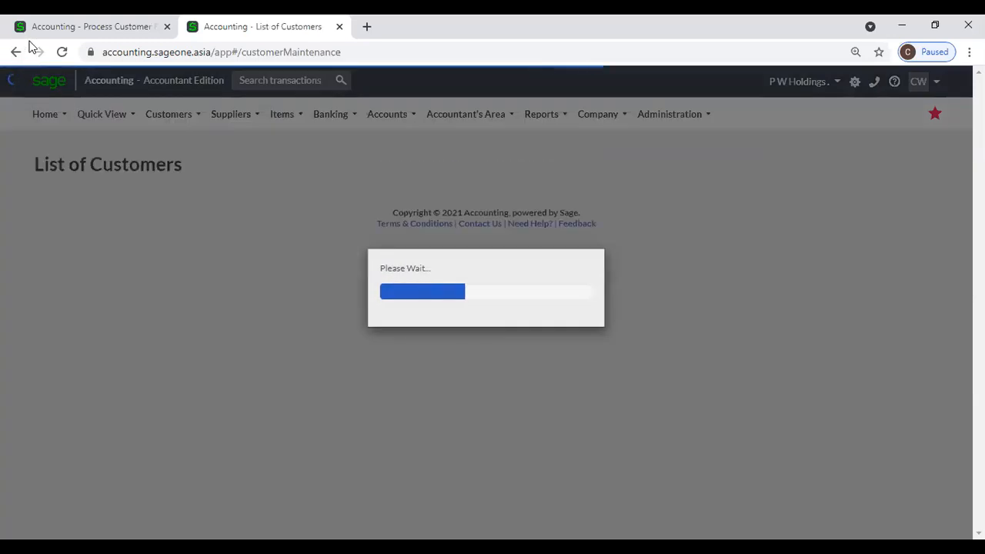
Add a new customer receipt in the duplicate tab and choose A0101 as its customer.
left_click(68, 31)
left_click(231, 27)
mouse_move(169, 114)
mouse_move(184, 201)
left_click(322, 328)
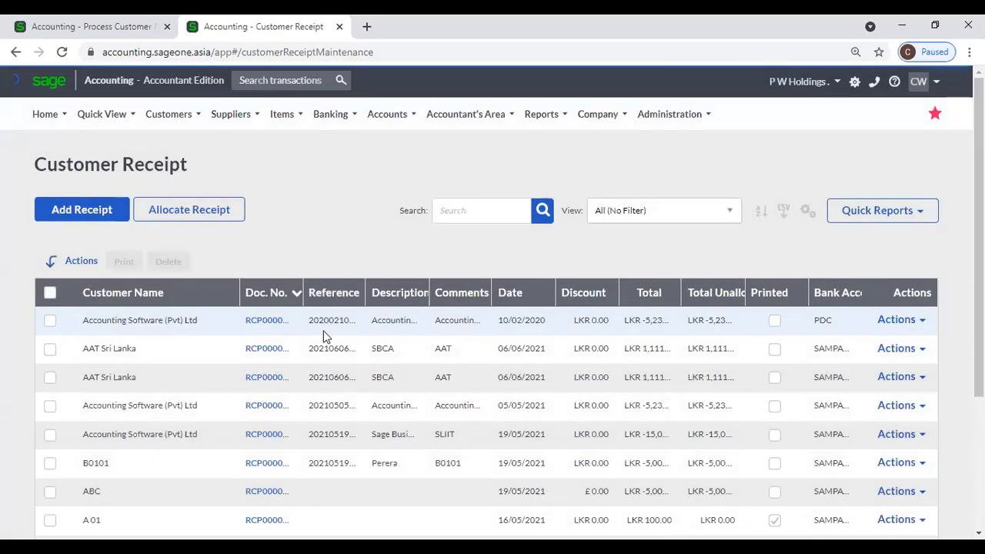
left_click(97, 221)
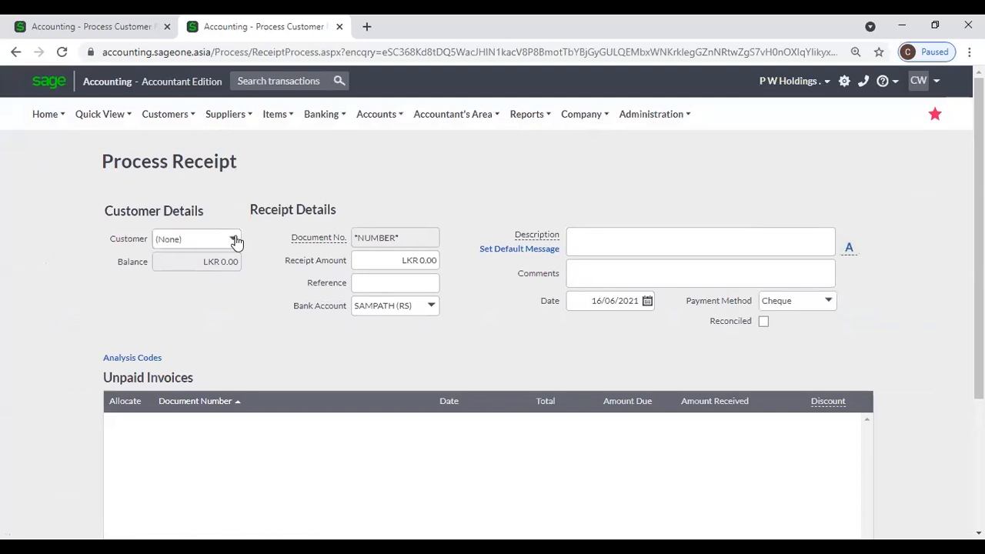
left_click(234, 240)
left_click(216, 309)
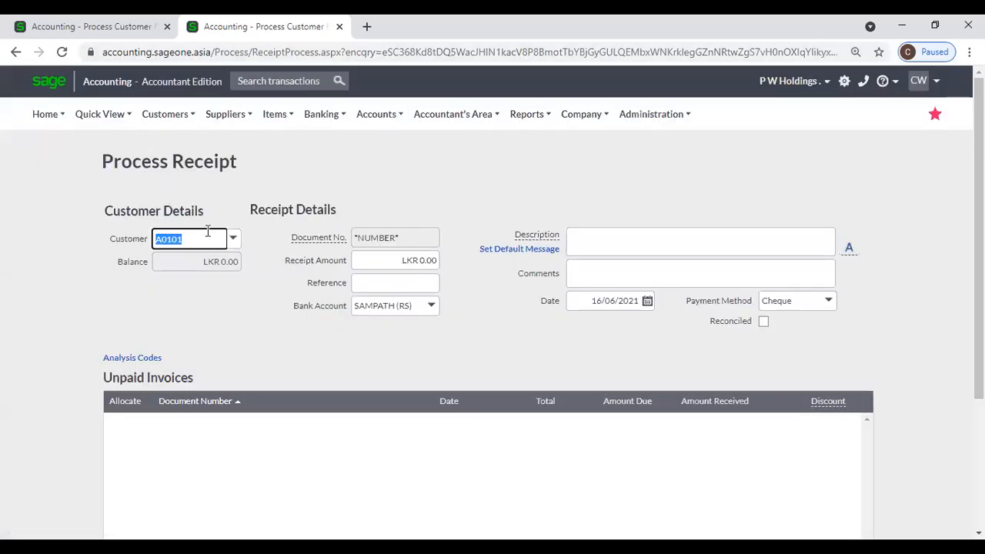
Change the new receipt's customer to the second customer whose name begins with "Mr".
left_click(233, 240)
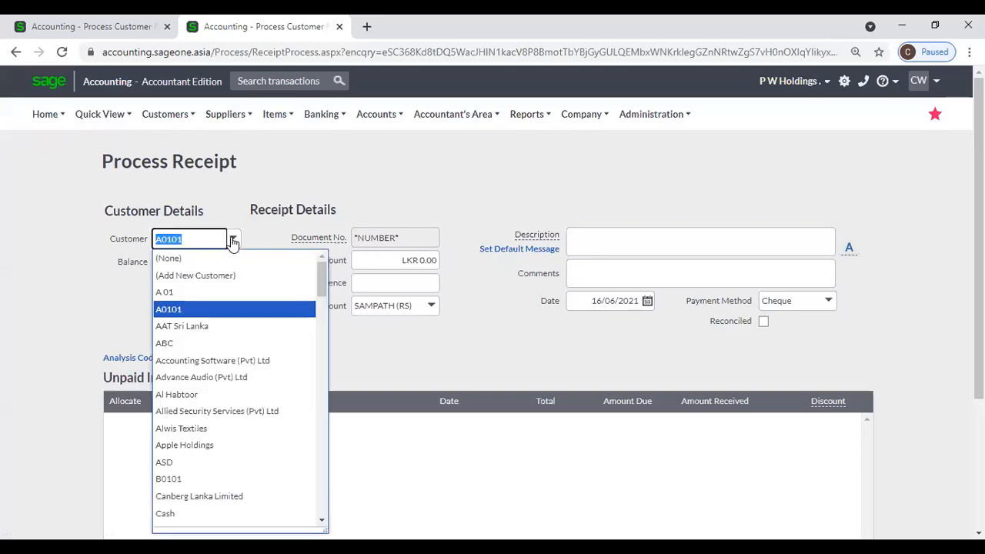
type("mr")
key("Down")
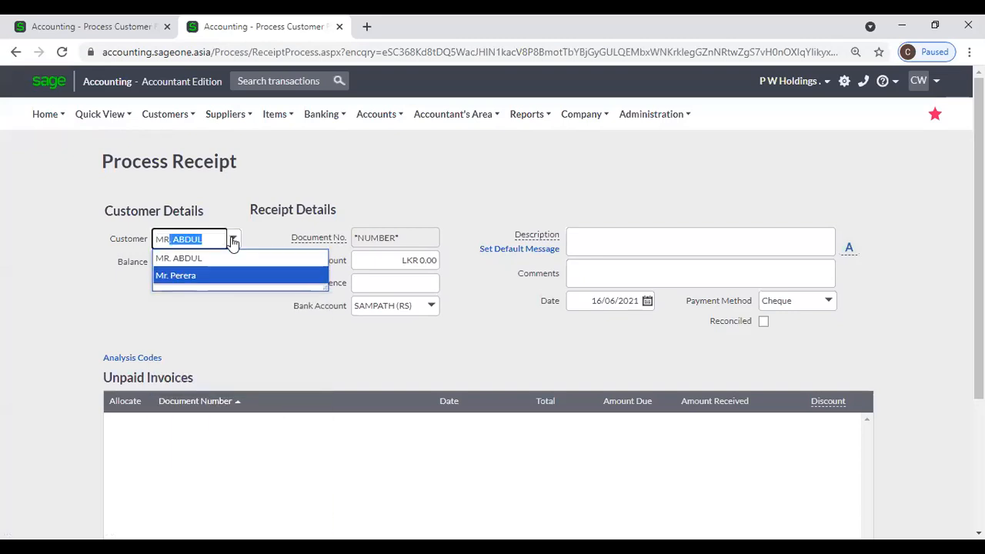
key("Return")
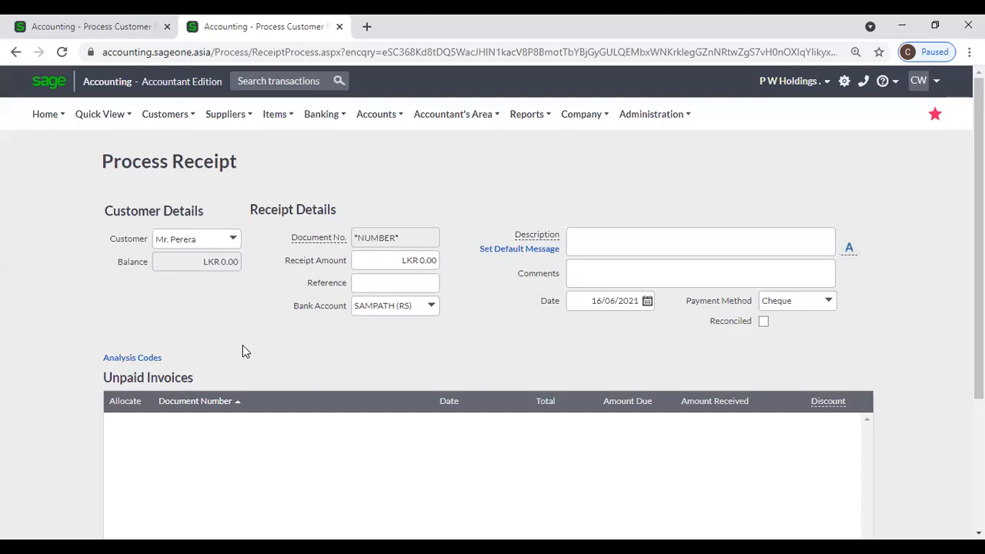
Change the new receipt's customer to Neotec Solutions Pvt Ltd.
left_click(233, 240)
scroll(232, 350, "down", 4)
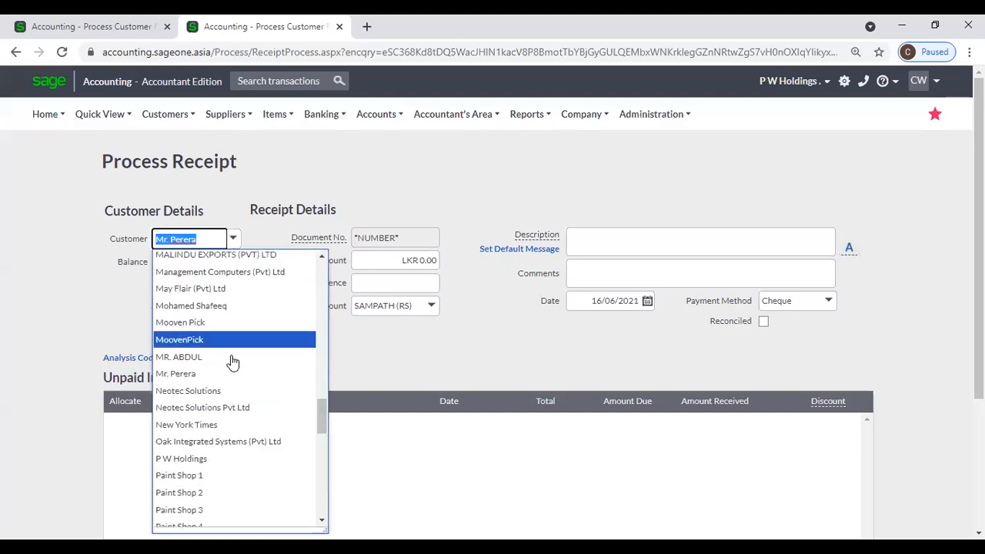
left_click(230, 405)
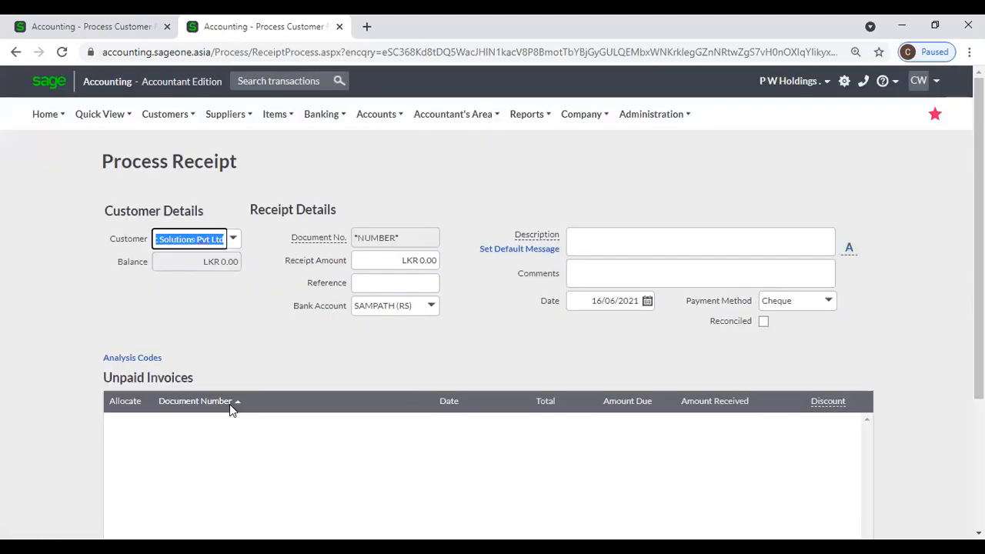
Open the list of customers in the duplicate tab, leaving its unsaved receipt.
left_click(121, 25)
left_click(219, 28)
mouse_move(177, 127)
mouse_move(175, 200)
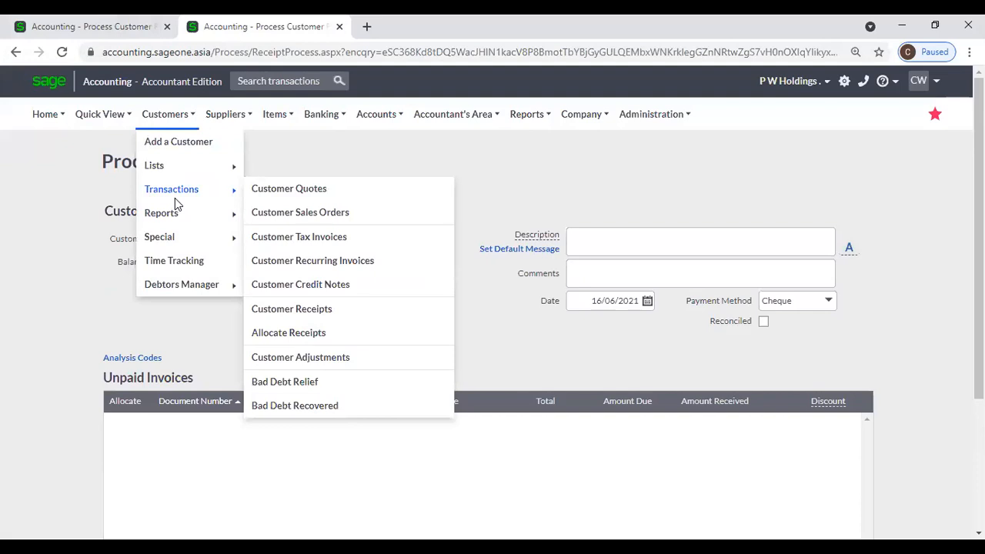
mouse_move(193, 165)
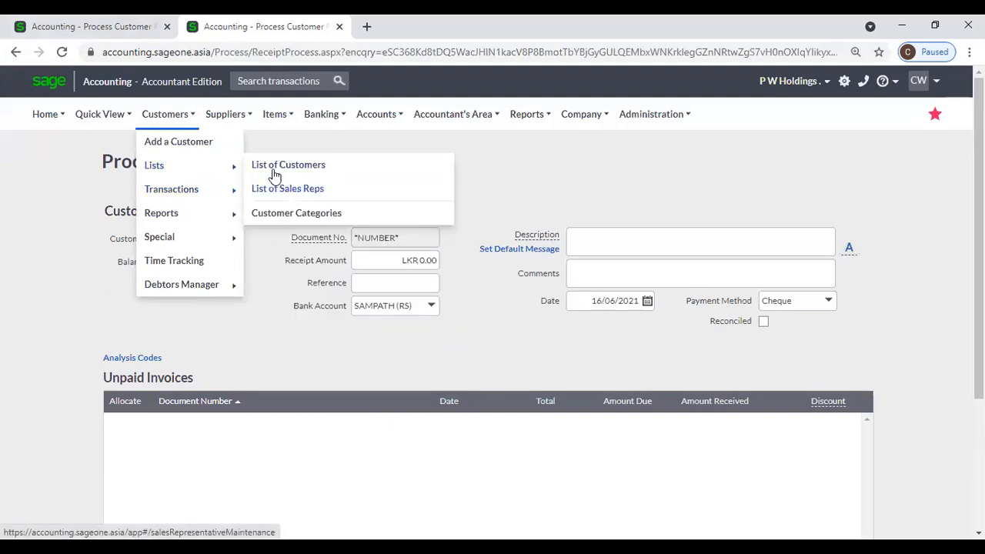
left_click(275, 167)
left_click(564, 133)
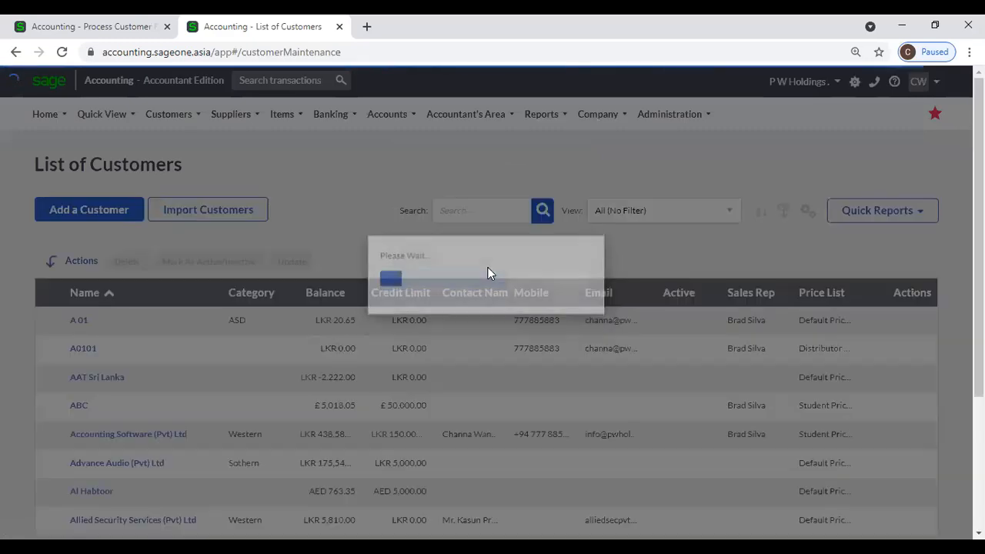
Open the Accounting Software (Pvt) Ltd customer record and close the first tab, discarding its unsaved receipt.
scroll(404, 302, "down", 2)
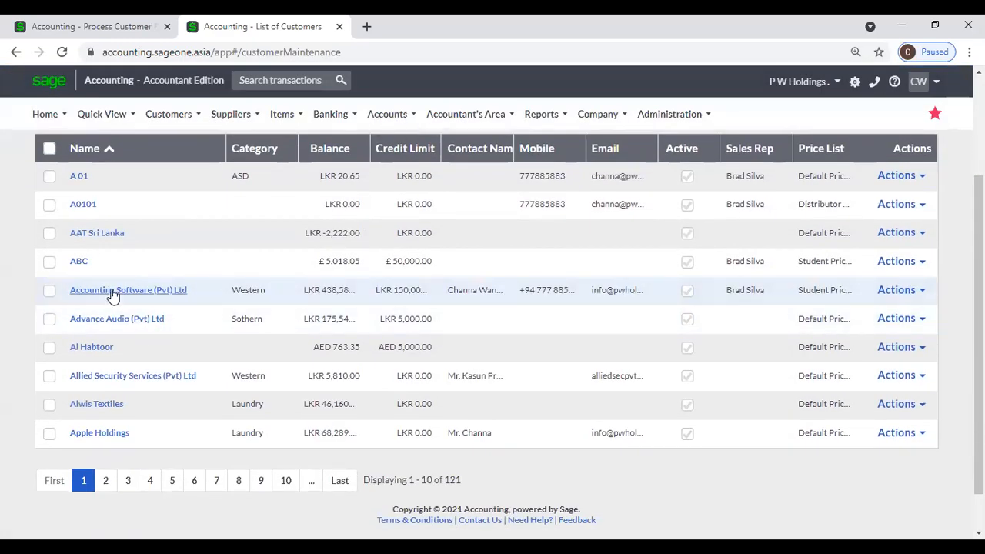
left_click(167, 27)
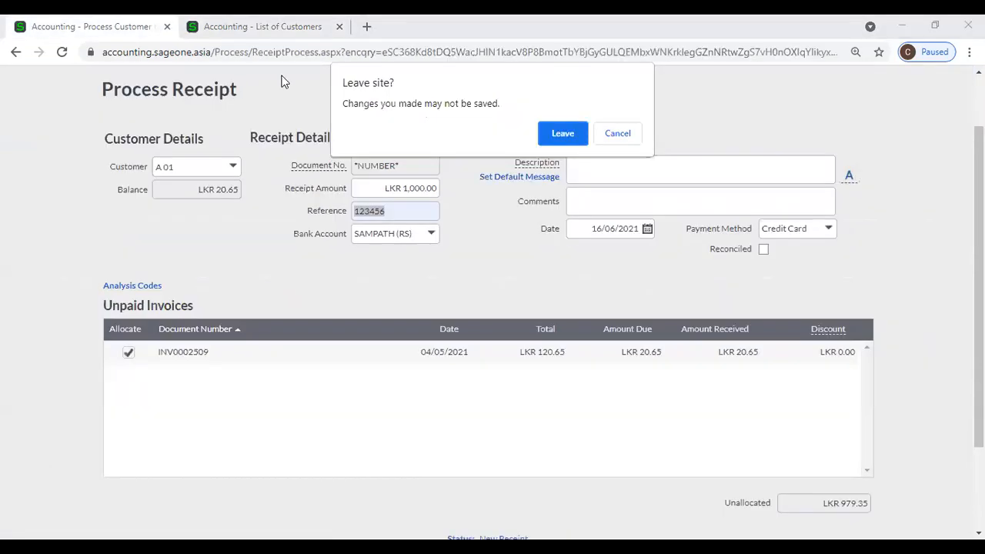
left_click(563, 134)
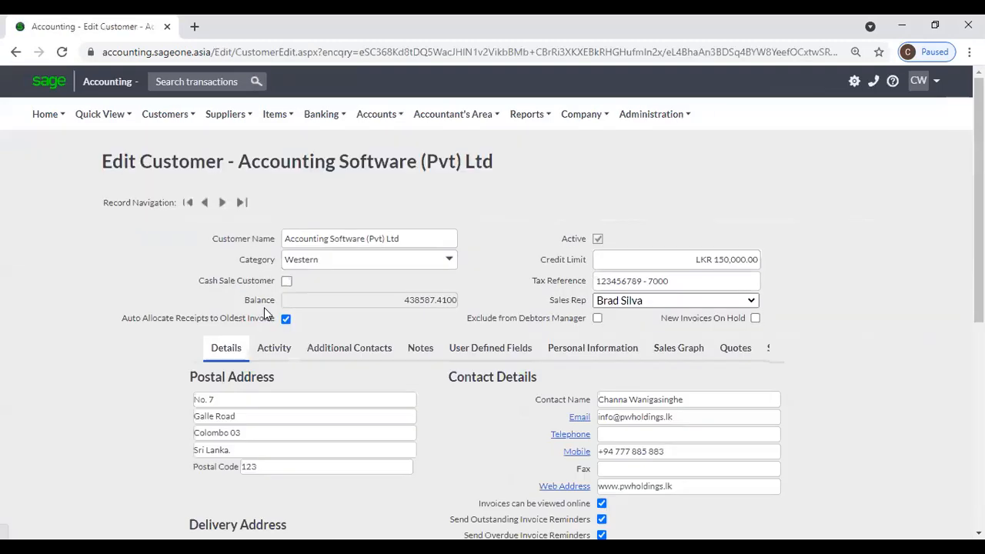
Turn off Auto Allocate Receipts to Oldest Invoice for Accounting Software (Pvt) Ltd and save the customer.
left_click(284, 325)
scroll(429, 412, "down", 4)
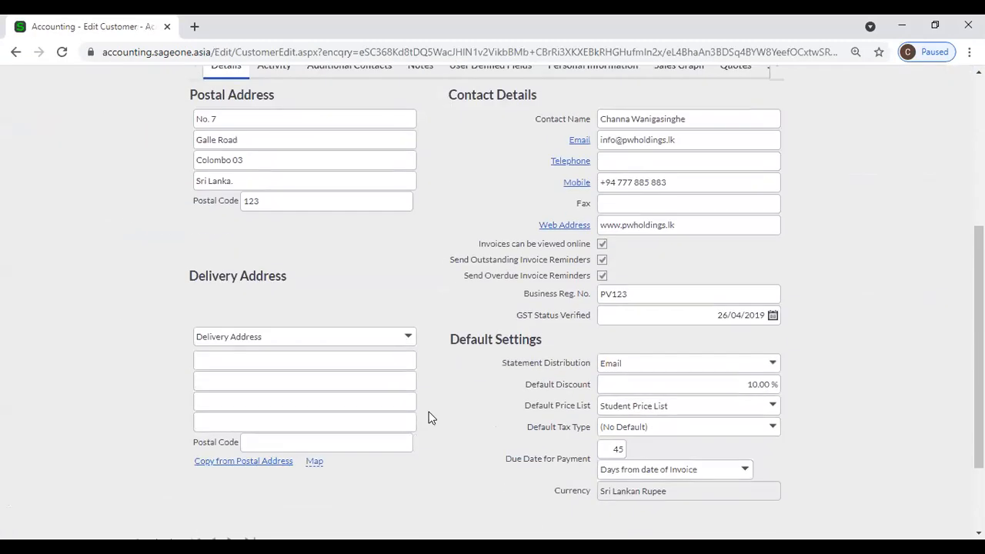
scroll(498, 469, "down", 2)
left_click(436, 447)
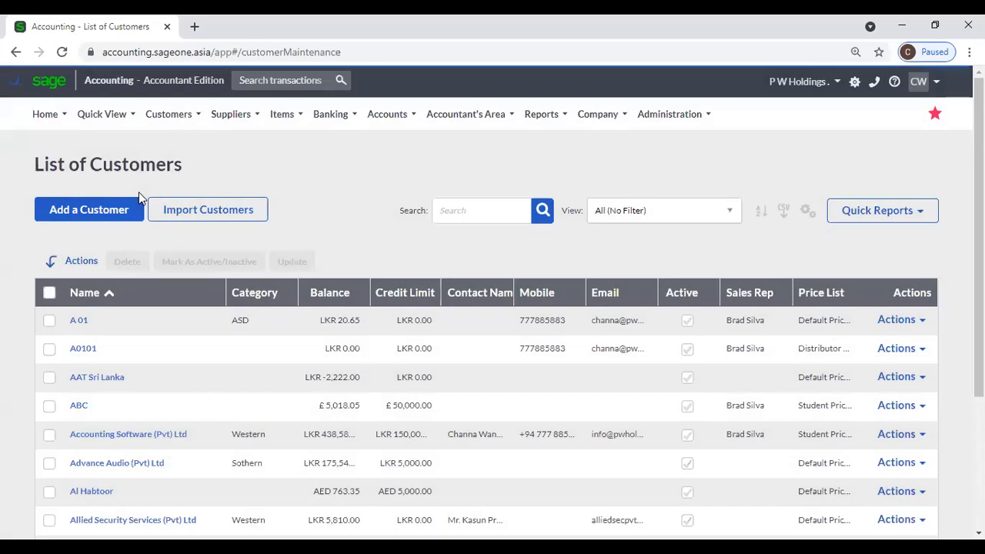
Add a new customer receipt and choose Accounting Software (Pvt) Ltd as its customer.
left_click(169, 114)
mouse_move(231, 194)
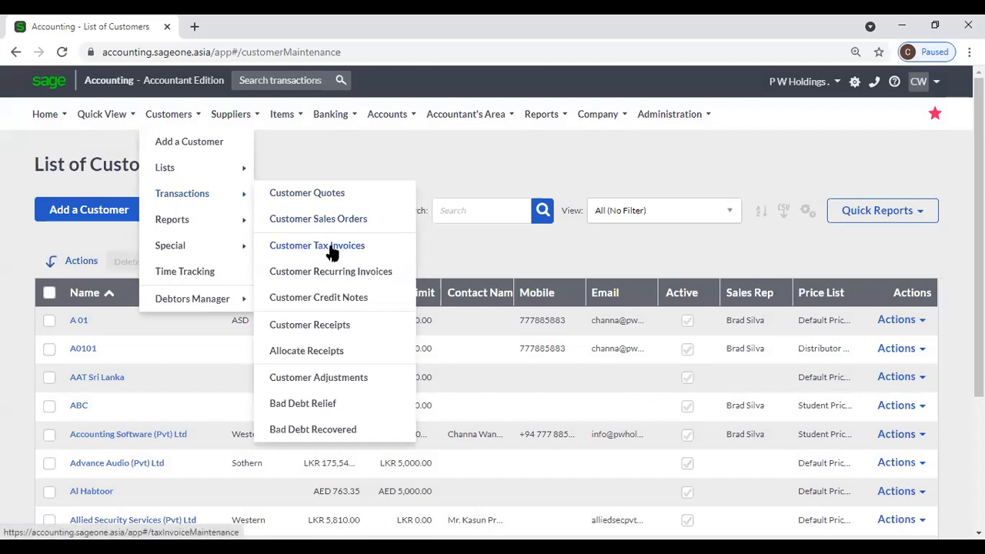
left_click(328, 324)
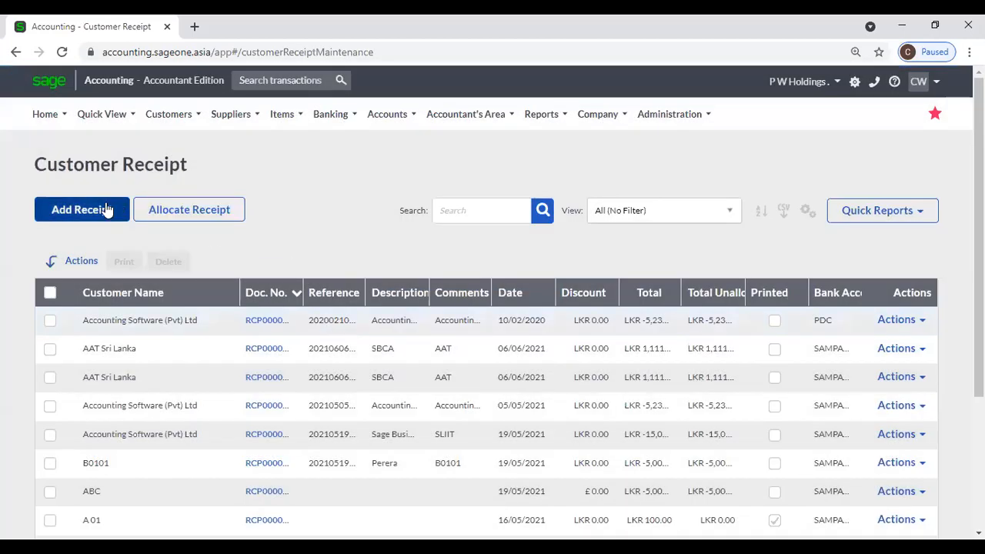
left_click(107, 210)
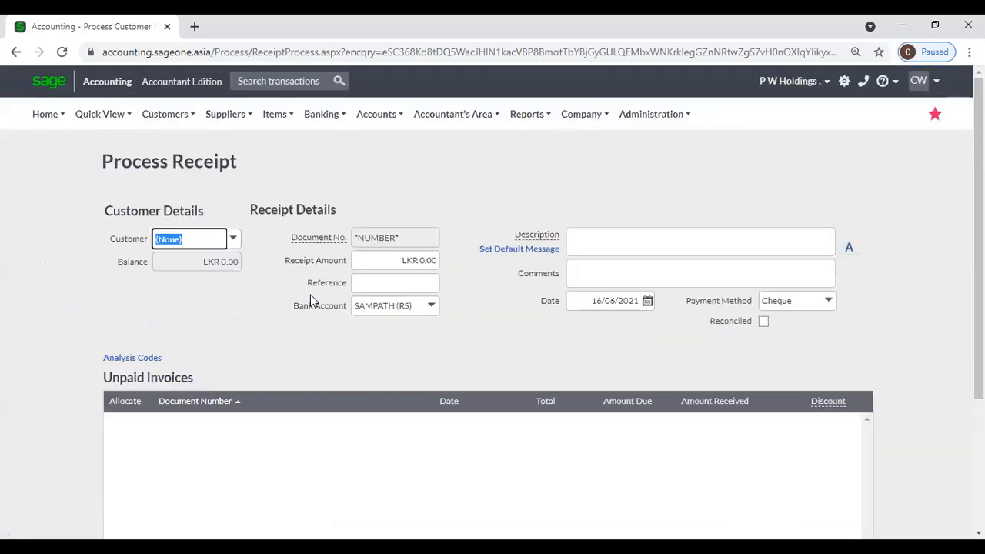
type("A 01")
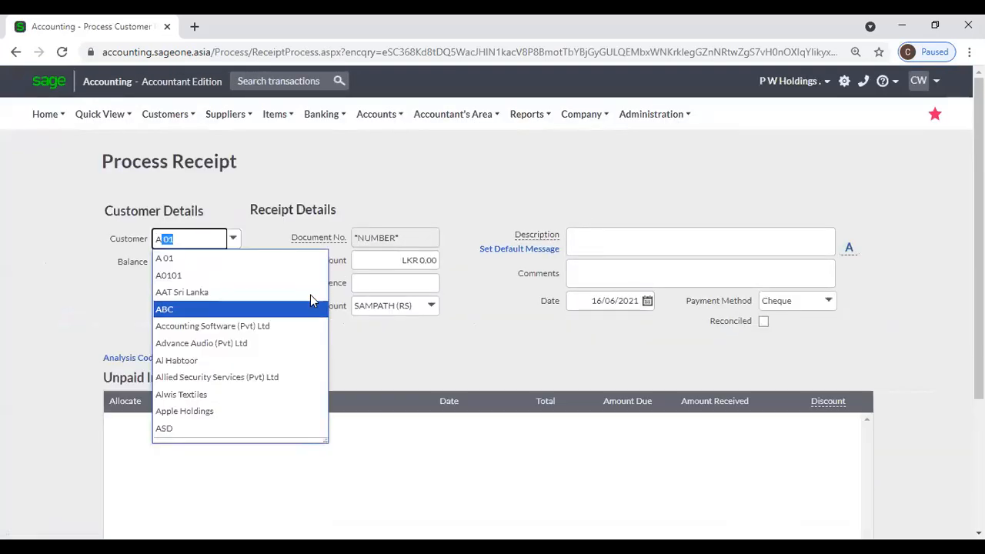
key("Down")
key("Return")
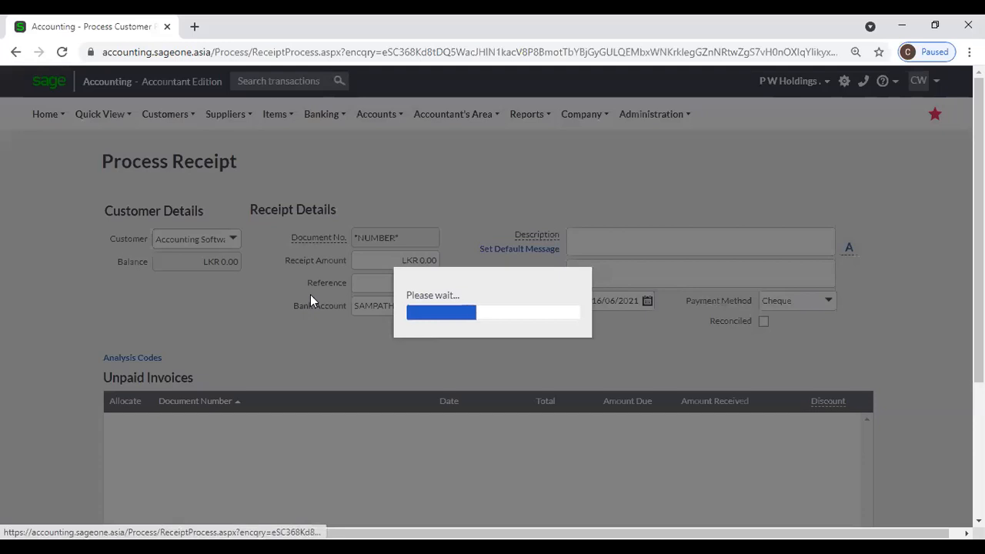
Set the receipt amount to LKR 120,000.00.
left_click(366, 261)
type("12")
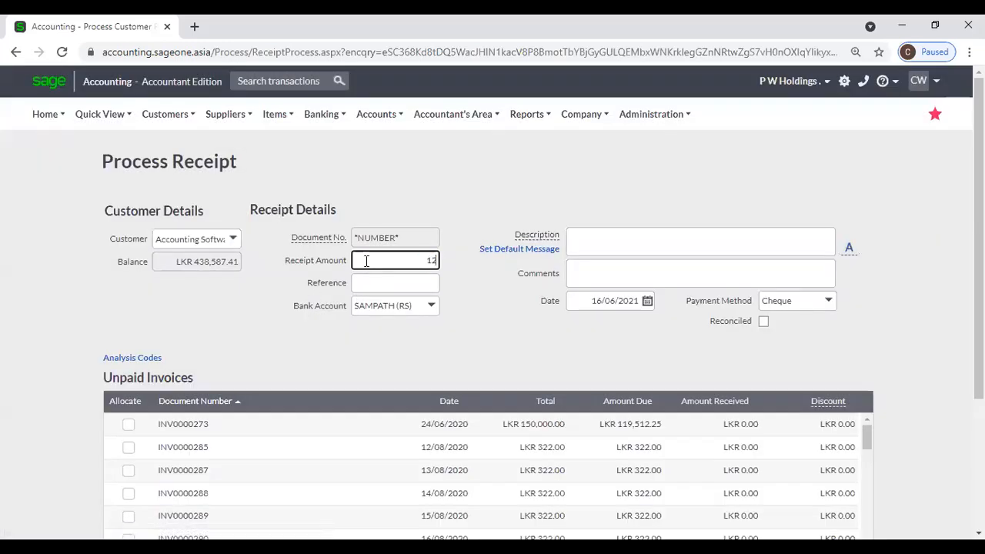
key("Tab")
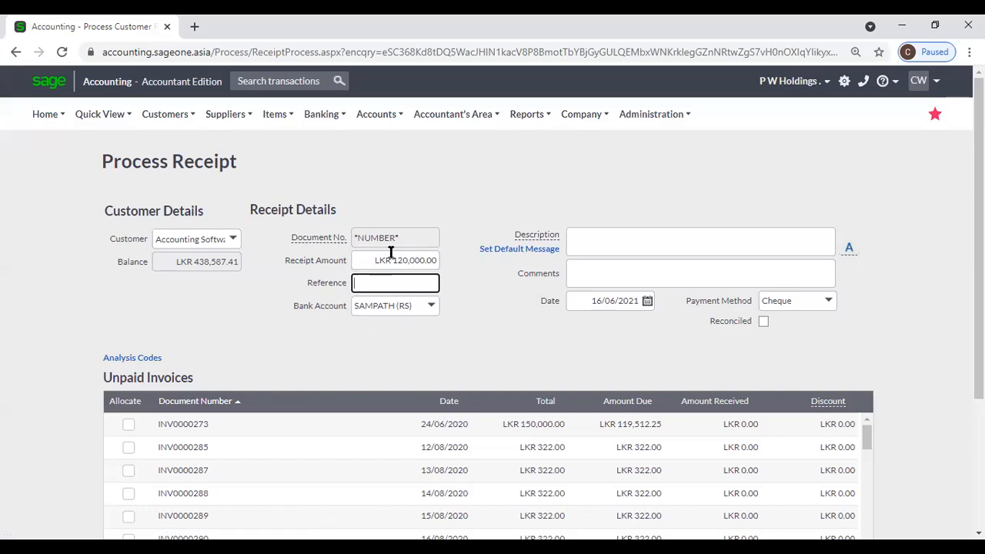
left_click(398, 262)
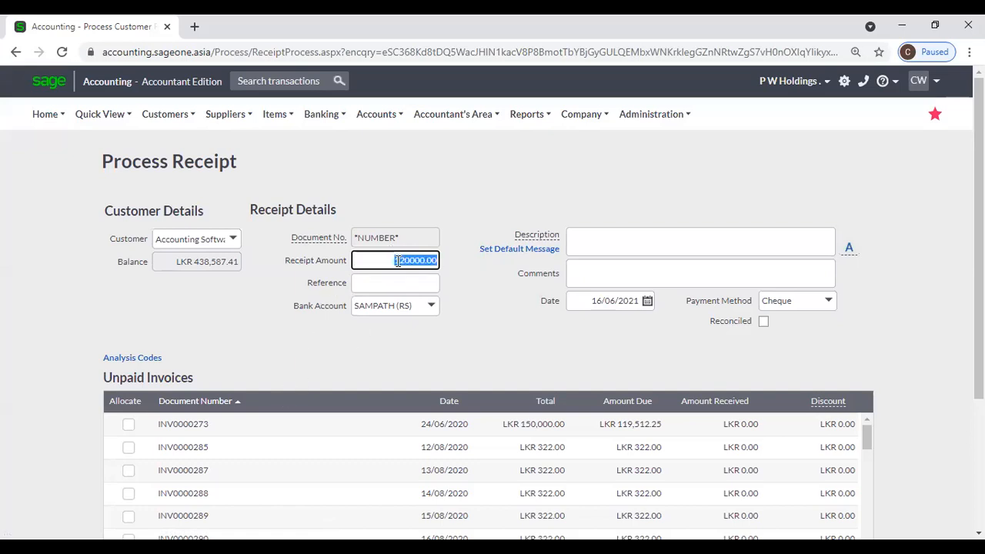
Allocate the receipt manually to invoices INV0000273, INV0000285 and INV0000287, leaving INV0000288 unallocated.
left_click(128, 426)
left_click(129, 452)
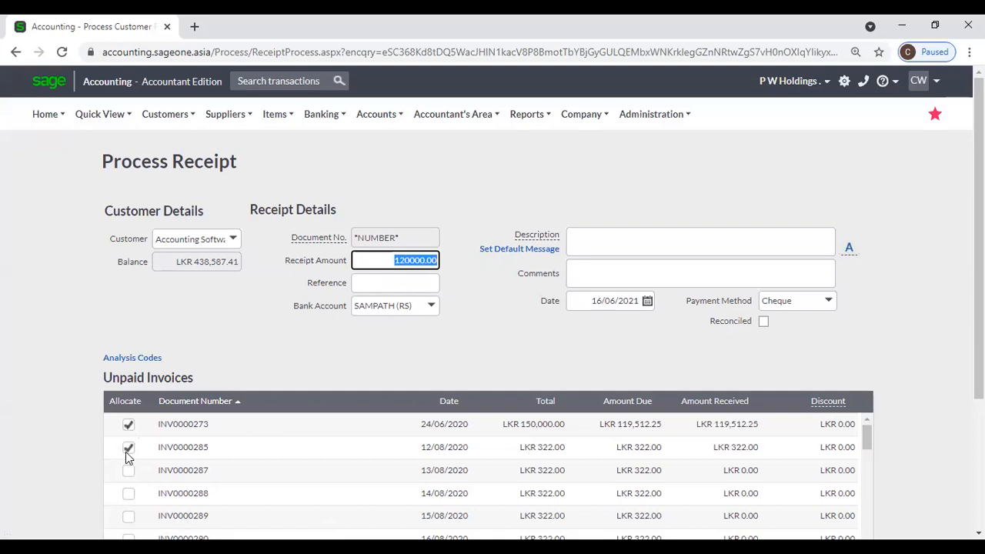
left_click(129, 471)
left_click(128, 494)
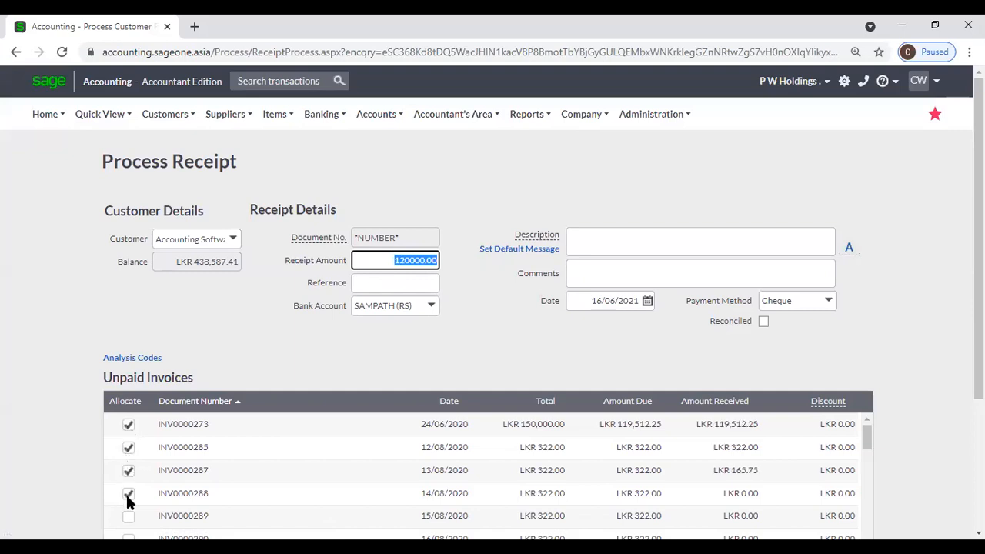
scroll(193, 476, "down", 1)
left_click(128, 422)
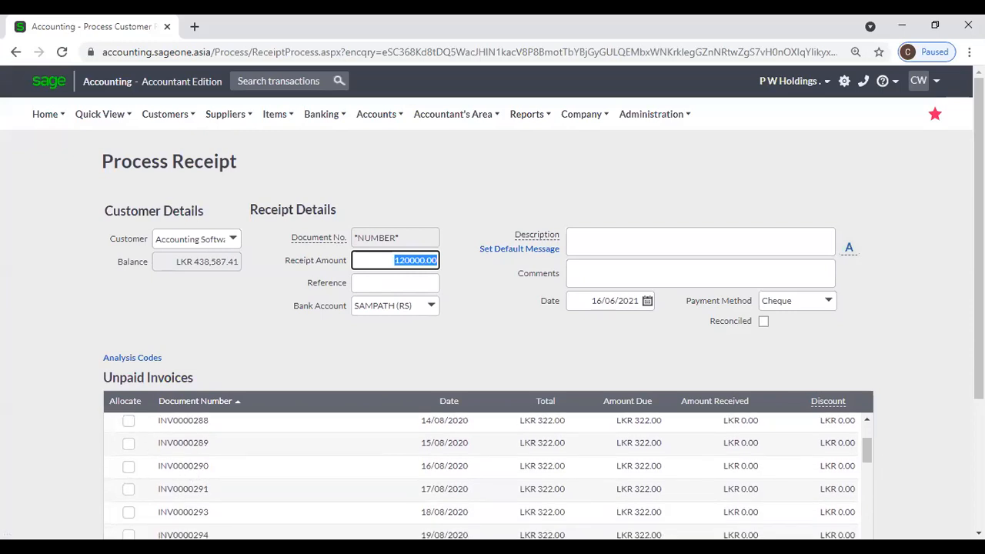
left_click_drag(871, 444, 870, 417)
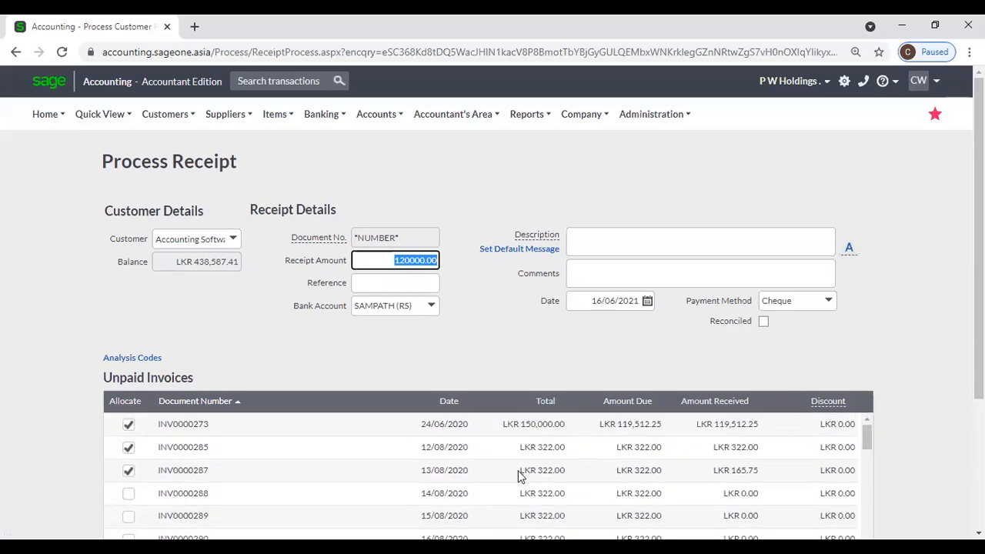
Duplicate the receipt's browser tab and open the list of customers in the duplicate.
right_click(96, 29)
left_click(137, 139)
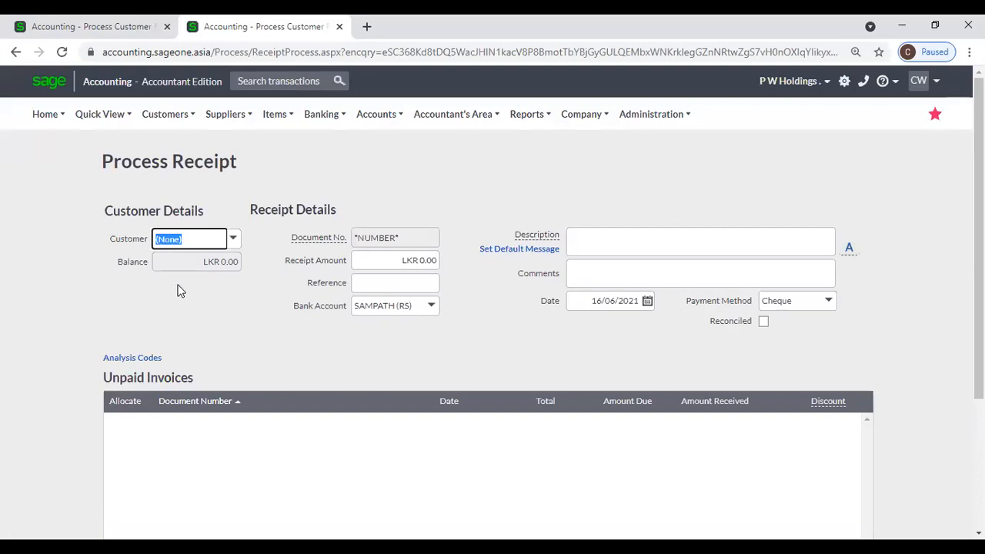
left_click(165, 114)
mouse_move(175, 192)
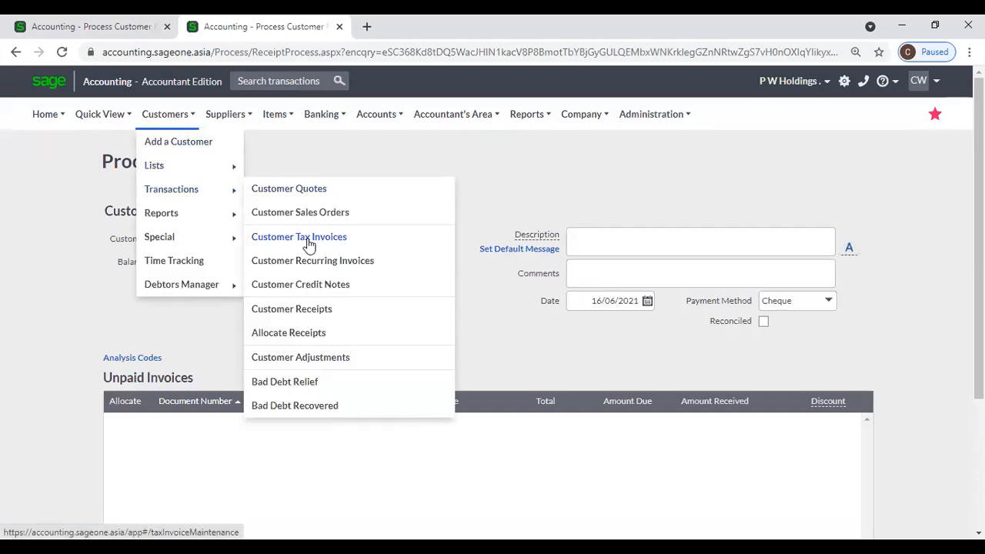
mouse_move(242, 168)
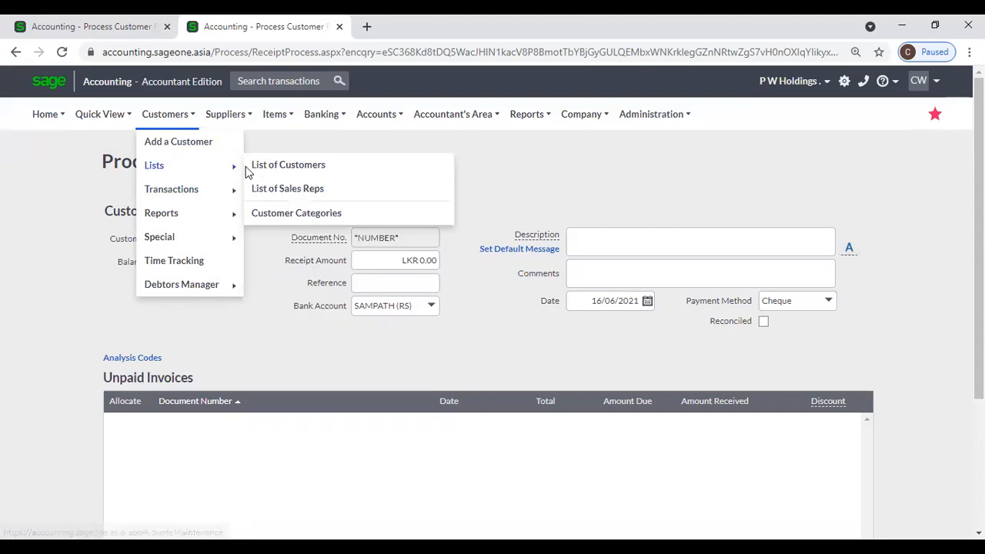
left_click(285, 166)
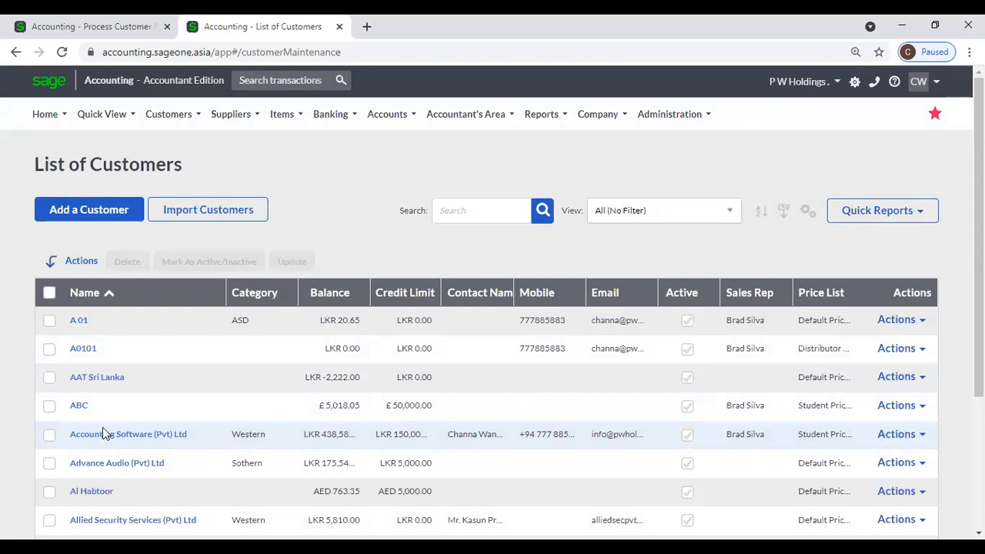
Turn Auto Allocate Receipts to Oldest Invoice back on for Accounting Software (Pvt) Ltd, save, and return to the receipt tab.
left_click(103, 433)
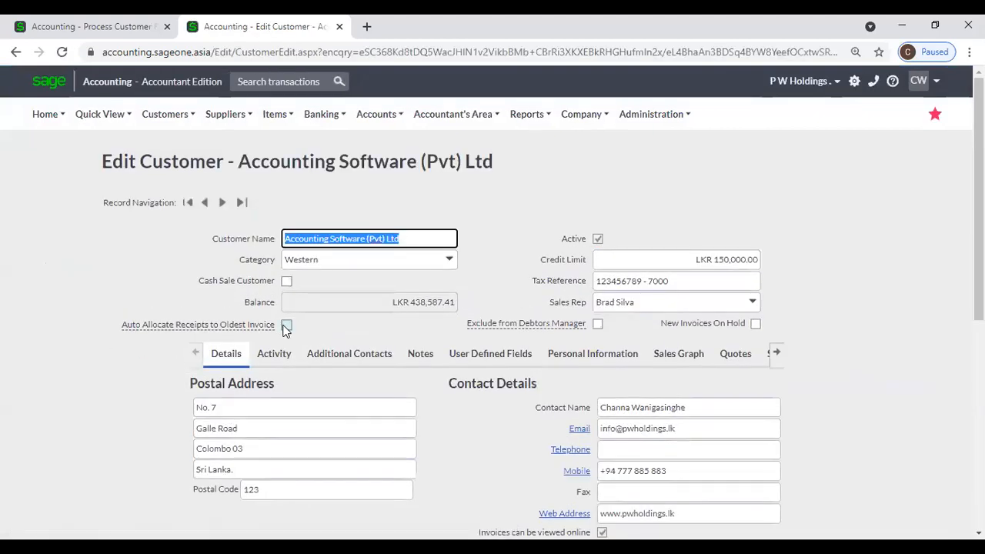
left_click(285, 324)
scroll(468, 329, "down", 1)
scroll(458, 470, "down", 5)
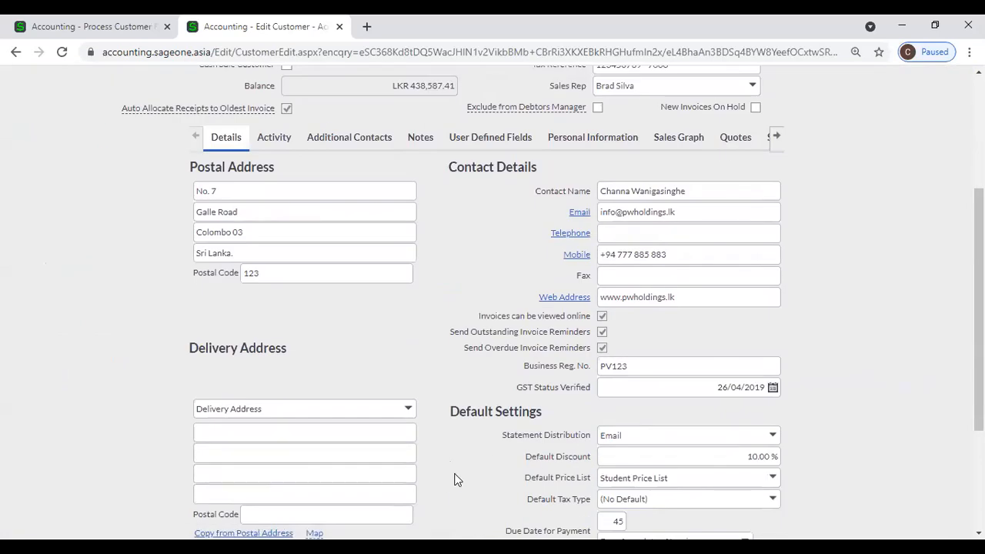
left_click(438, 448)
left_click(77, 23)
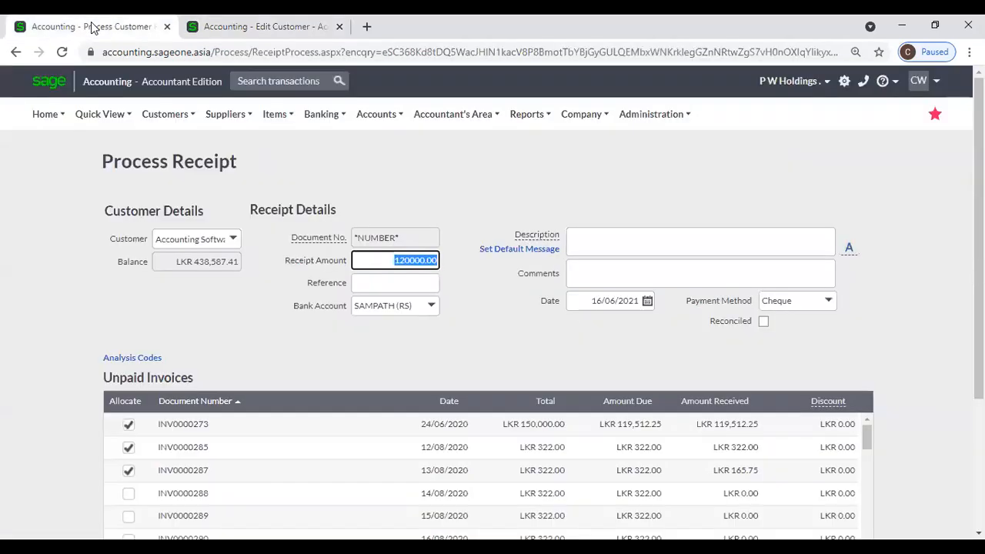
Clear the receipt's allocations to invoices INV0000273, INV0000285 and INV0000287.
left_click(375, 357)
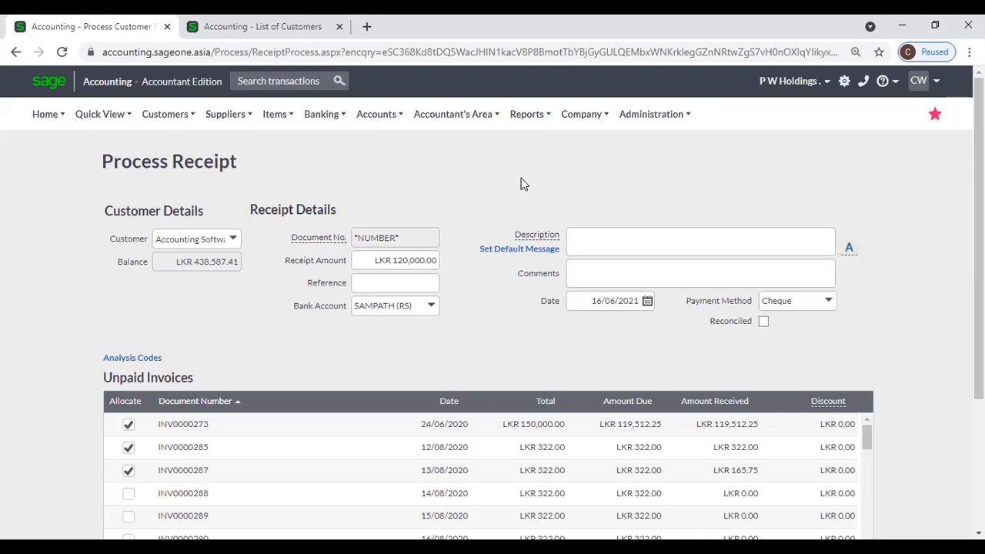
left_click(129, 424)
left_click(129, 447)
left_click(129, 470)
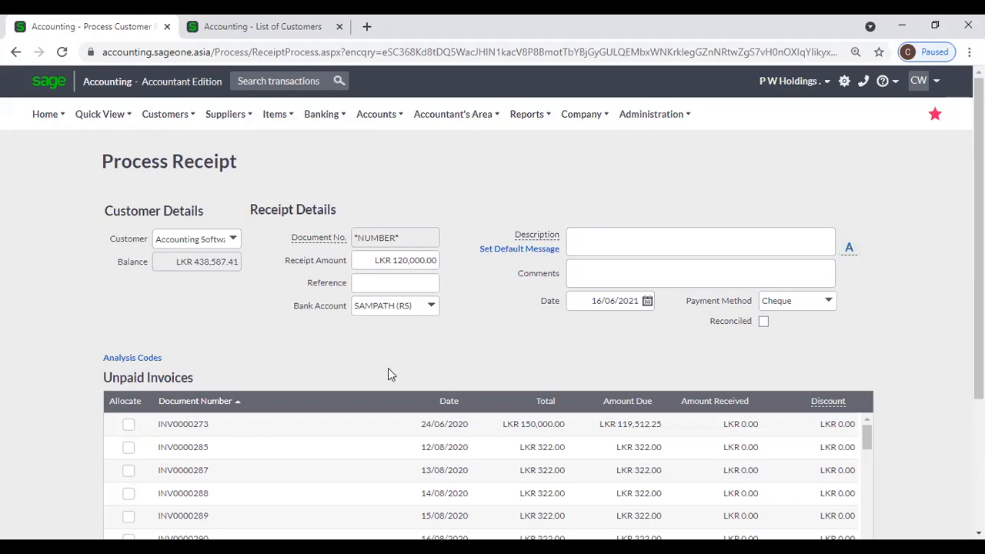
Try the counter cash account as the receipt's bank account, and change the bank account to PDC.
left_click(428, 311)
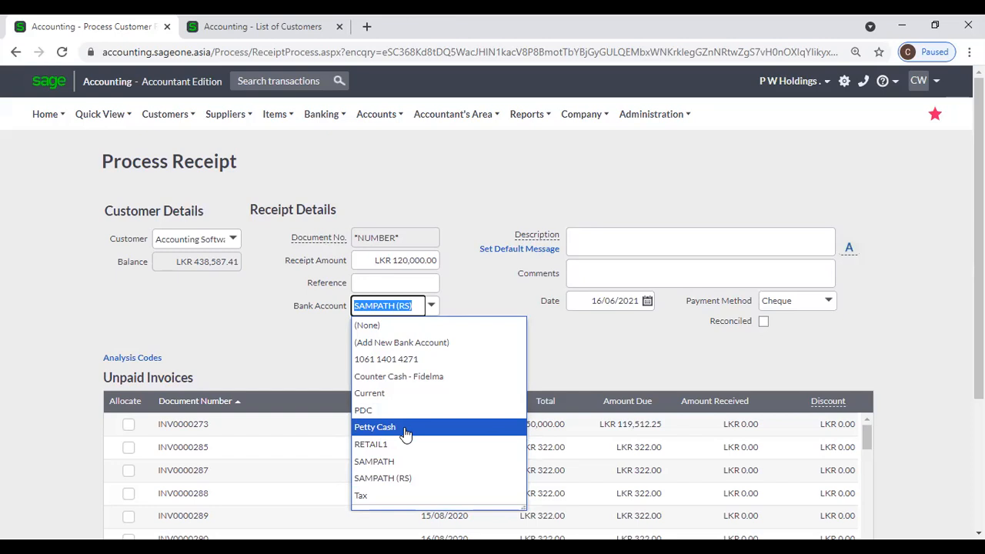
left_click(406, 376)
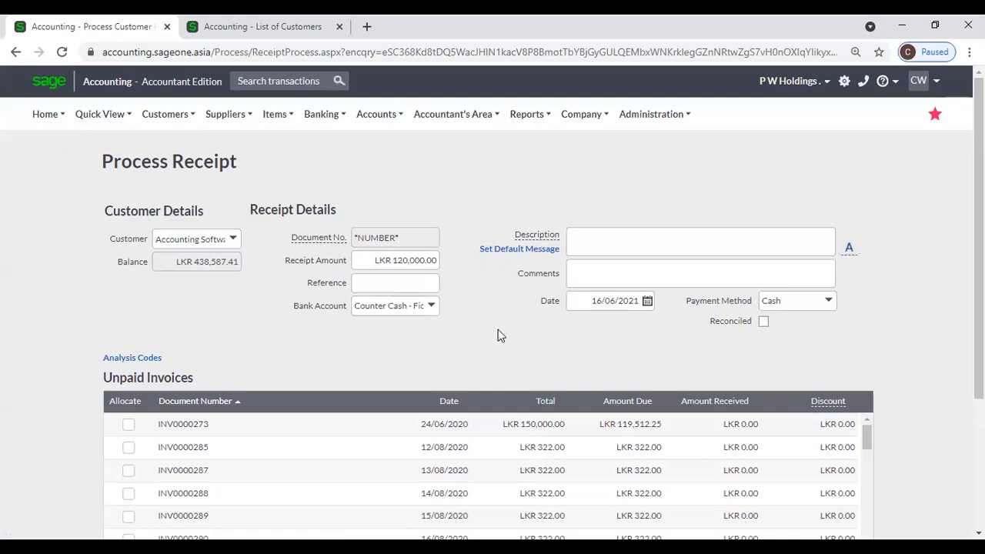
left_click(435, 313)
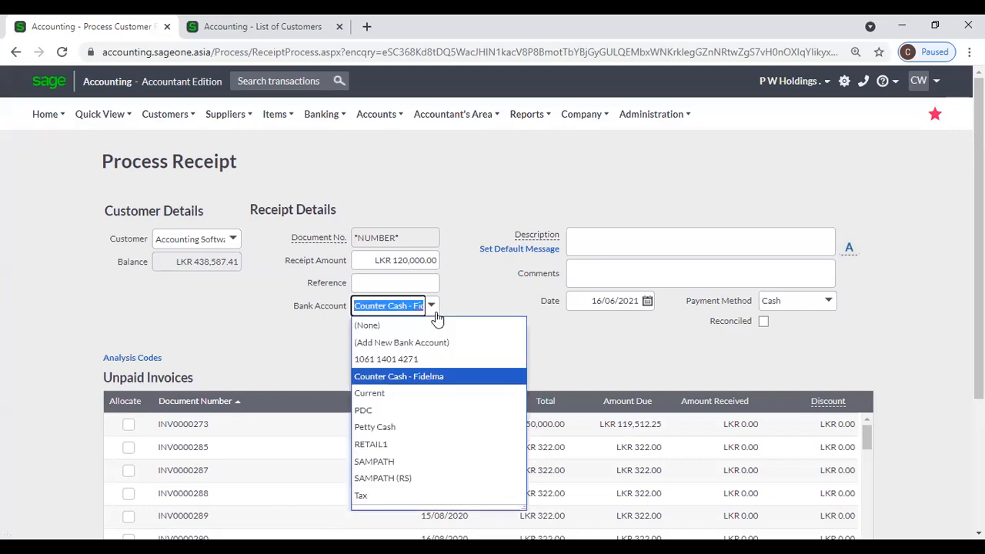
left_click(429, 410)
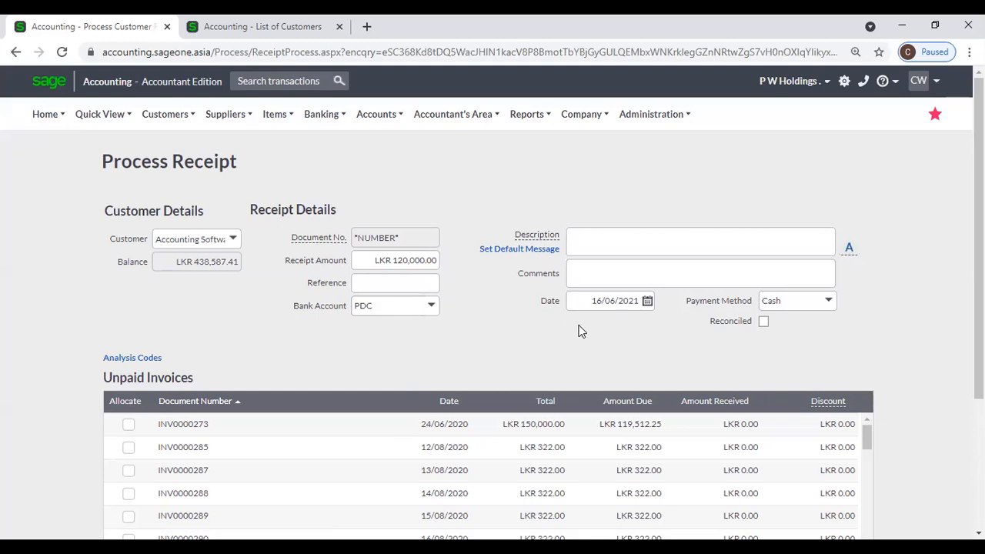
Set the receipt date to 01/07/2021.
left_click(647, 303)
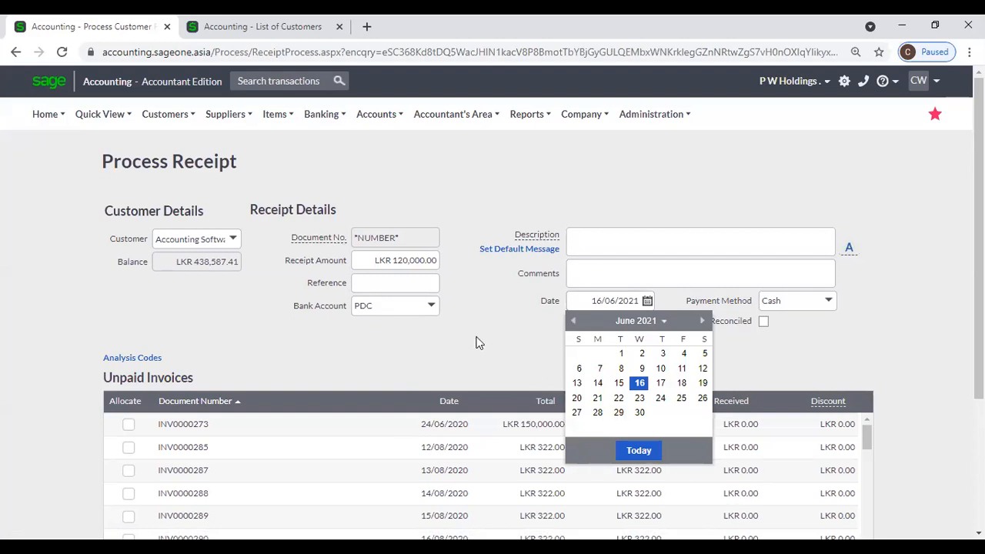
left_click(701, 321)
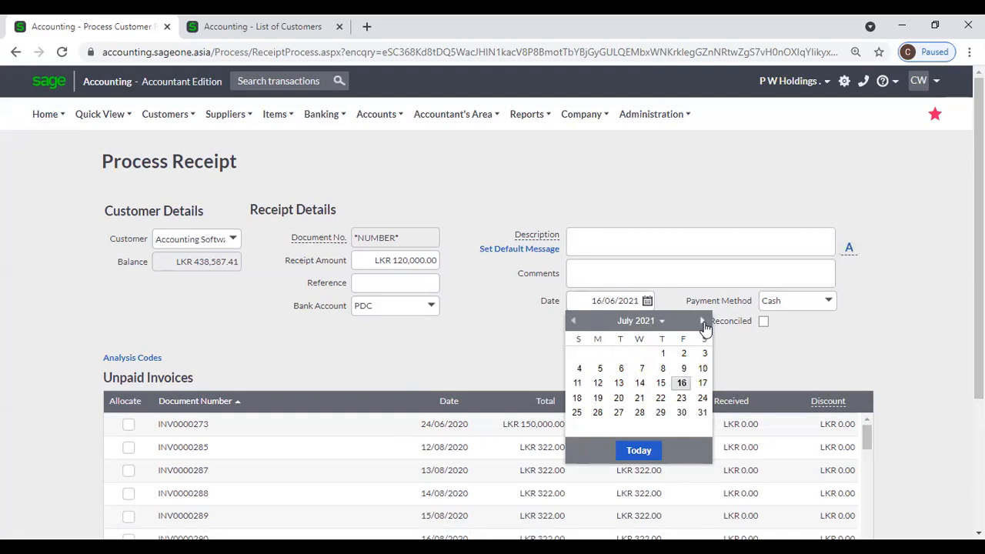
left_click(663, 353)
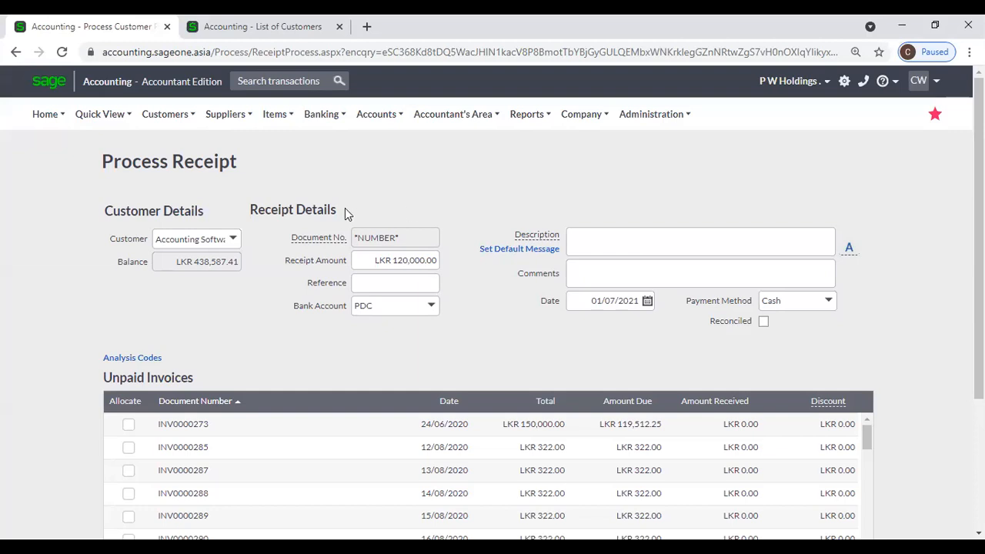
Try the foreign-currency customer Al Habtoor on the receipt, with a customer amount of AED 100.00.
left_click(234, 239)
type("A 01")
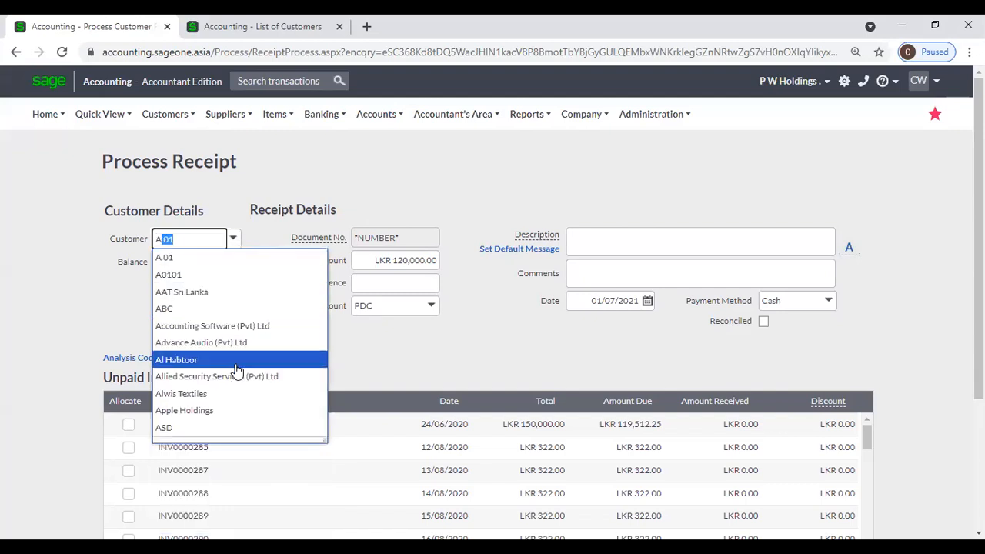
left_click(236, 366)
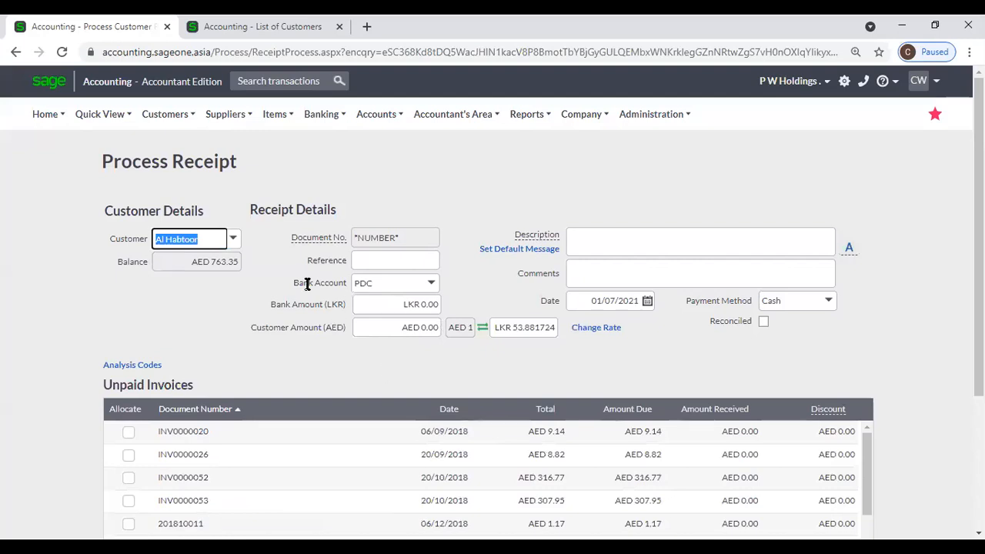
left_click(393, 331)
type("100")
key("Tab")
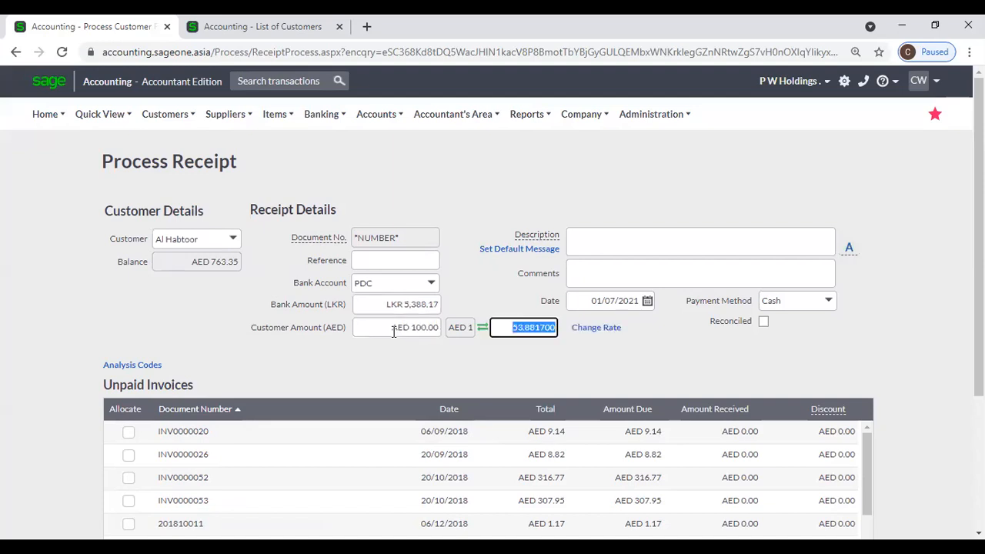
Check the receipt's bank amount in LKR and the AED to LKR exchange rate.
left_click(406, 306)
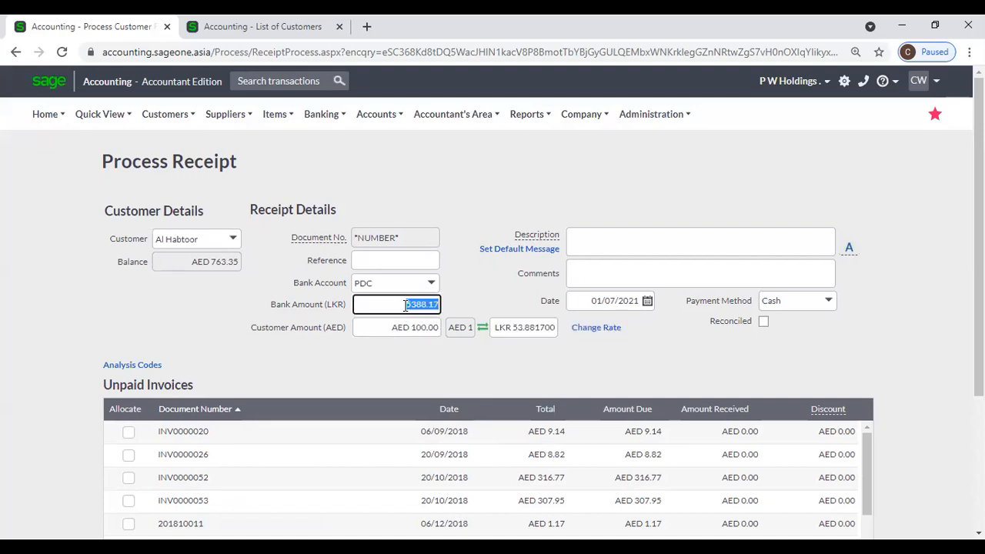
left_click(471, 305)
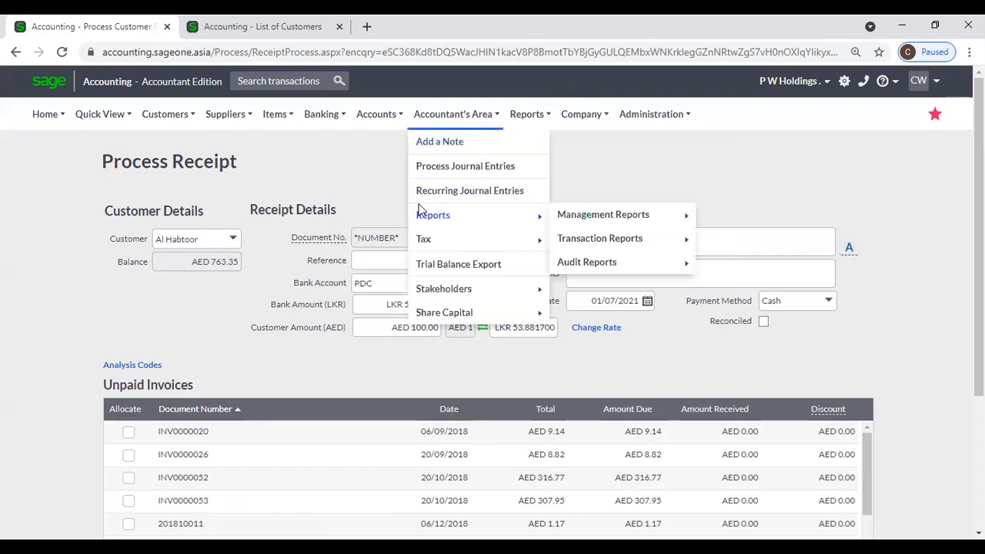
left_click(514, 331)
left_click(502, 372)
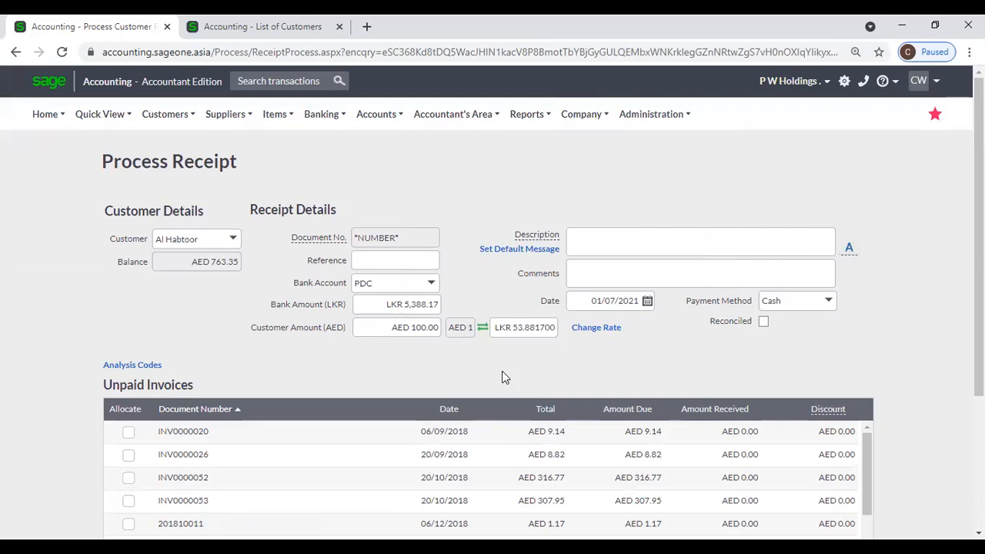
left_click(514, 329)
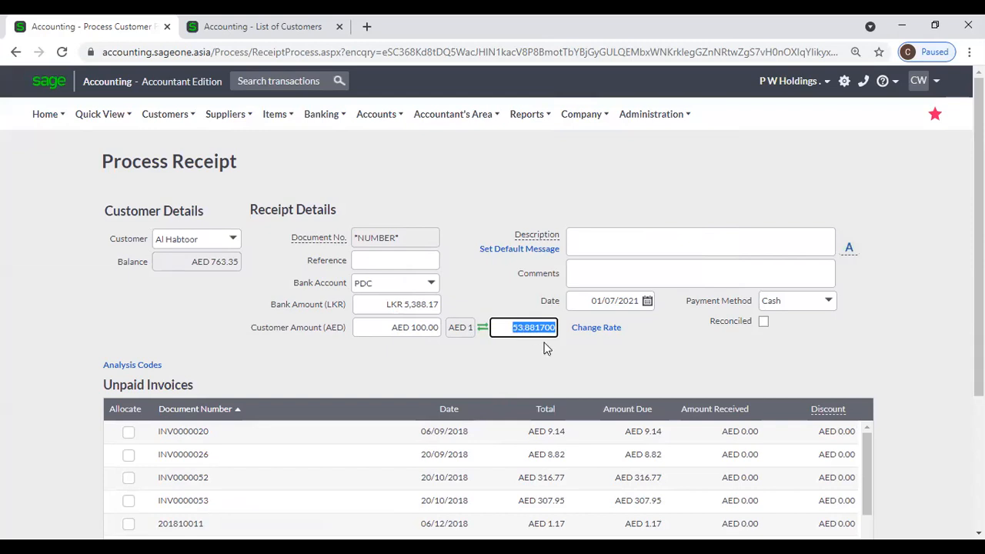
left_click(604, 374)
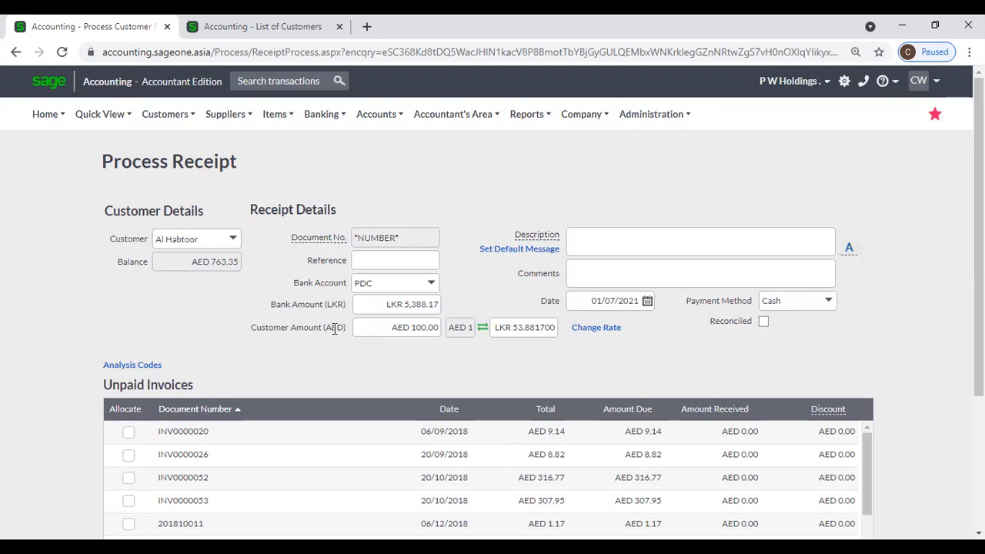
Switch the receipt's customer to Accounting Software (Pvt) Ltd.
left_click(235, 240)
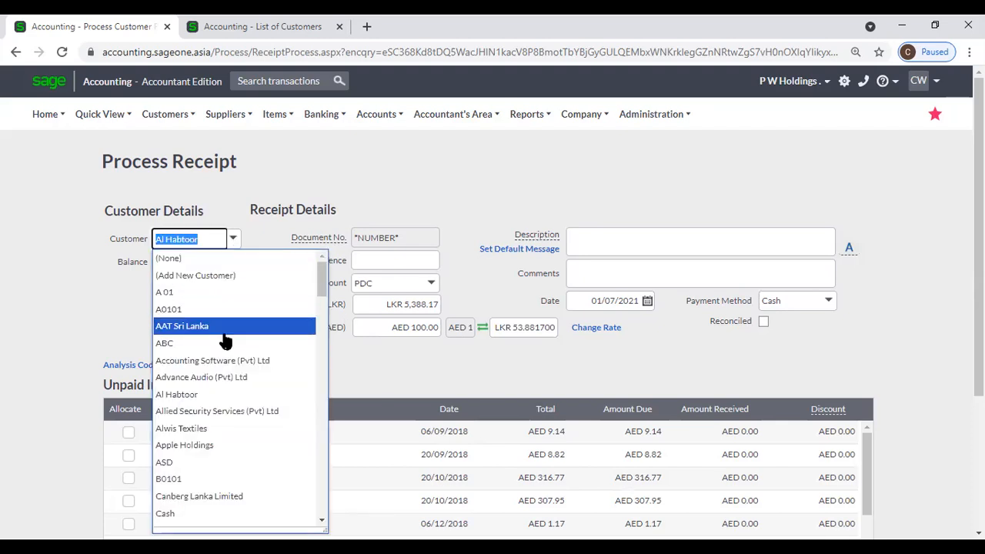
scroll(231, 394, "down", 3)
scroll(231, 394, "down", 7)
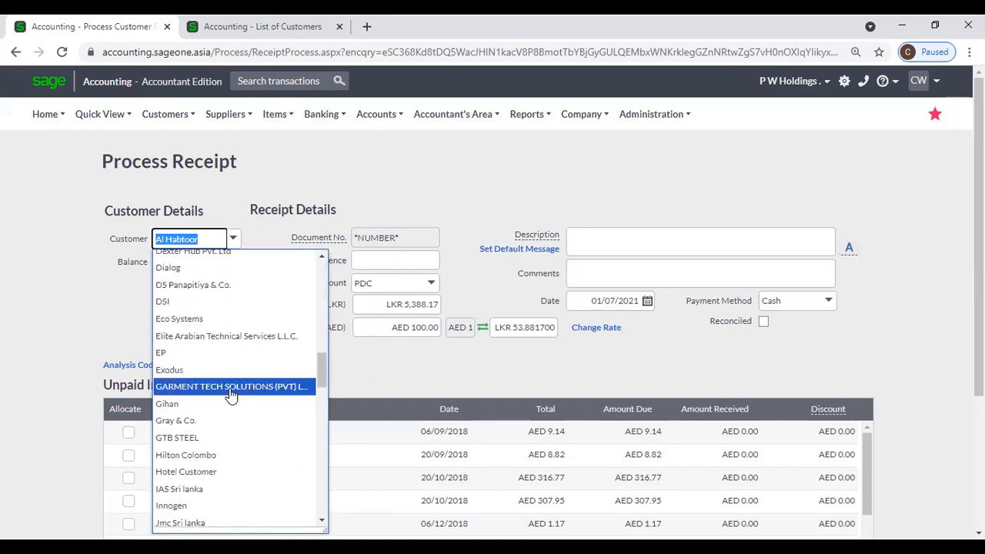
left_click(91, 321)
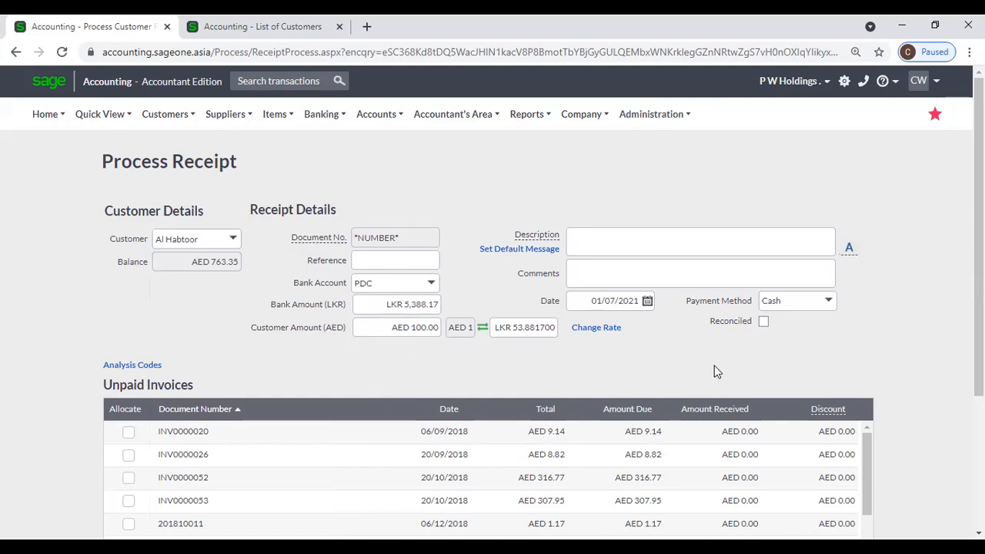
scroll(714, 365, "down", 1)
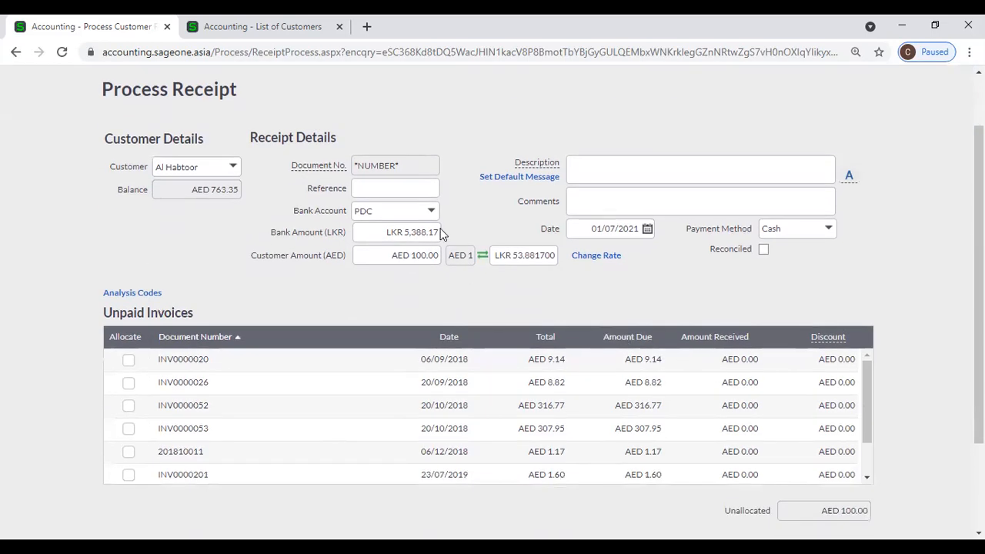
left_click(232, 166)
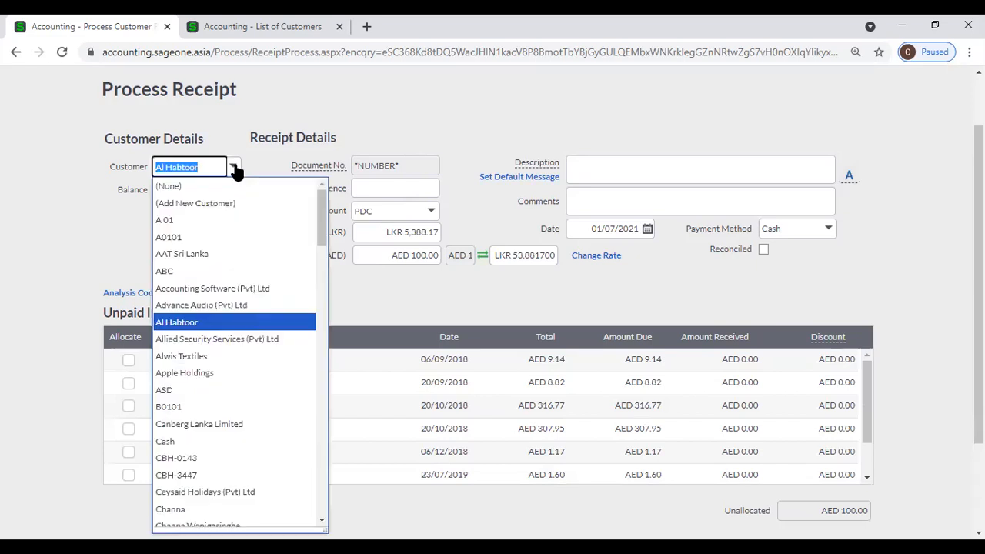
left_click(229, 289)
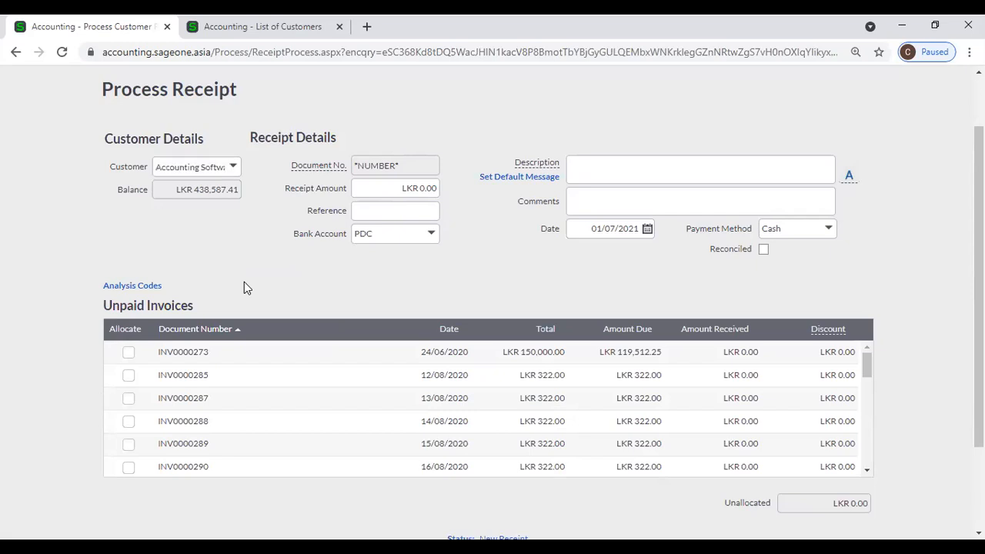
scroll(244, 282, "up", 1)
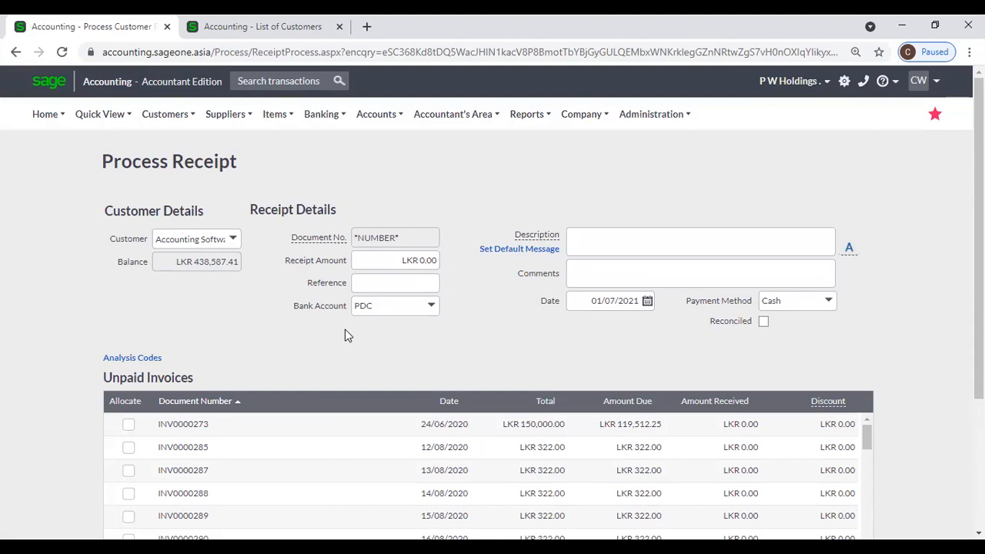
Try a discount of LKR 100.00 on invoice INV0000273, and deselect the invoice's allocation.
left_click(819, 425)
key("BackSpace")
type("100")
left_click(803, 368)
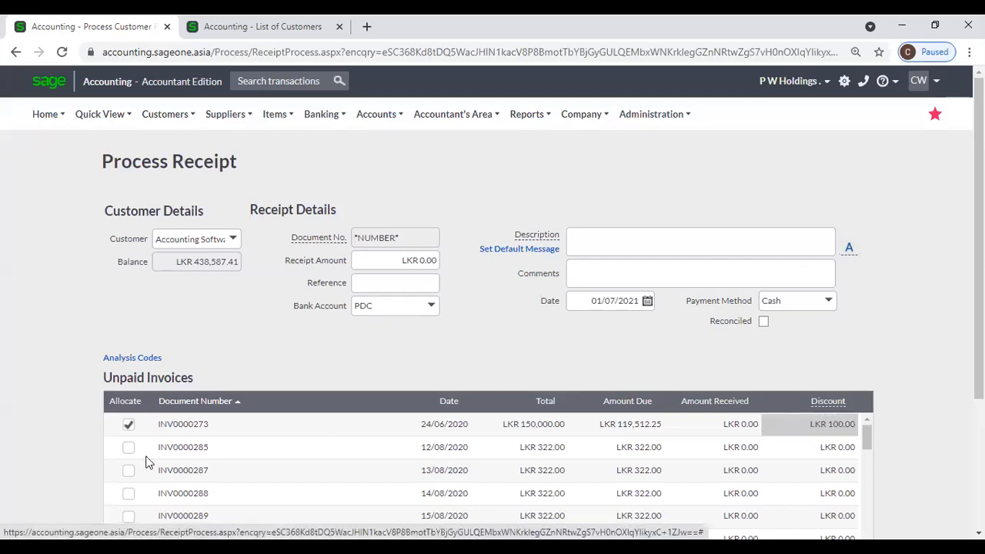
left_click(129, 425)
Change the receipt's customer to Apple Holdings.
left_click(231, 240)
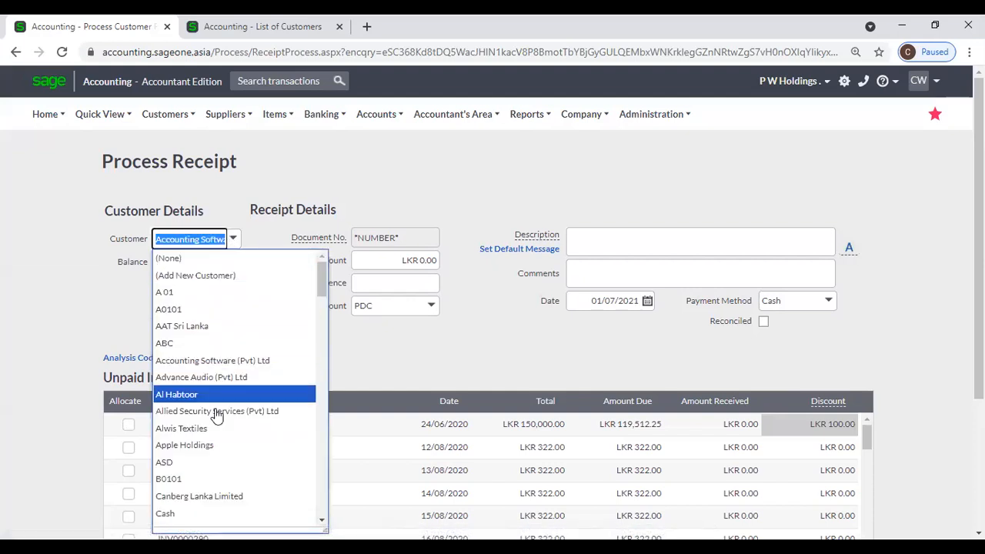
left_click(219, 446)
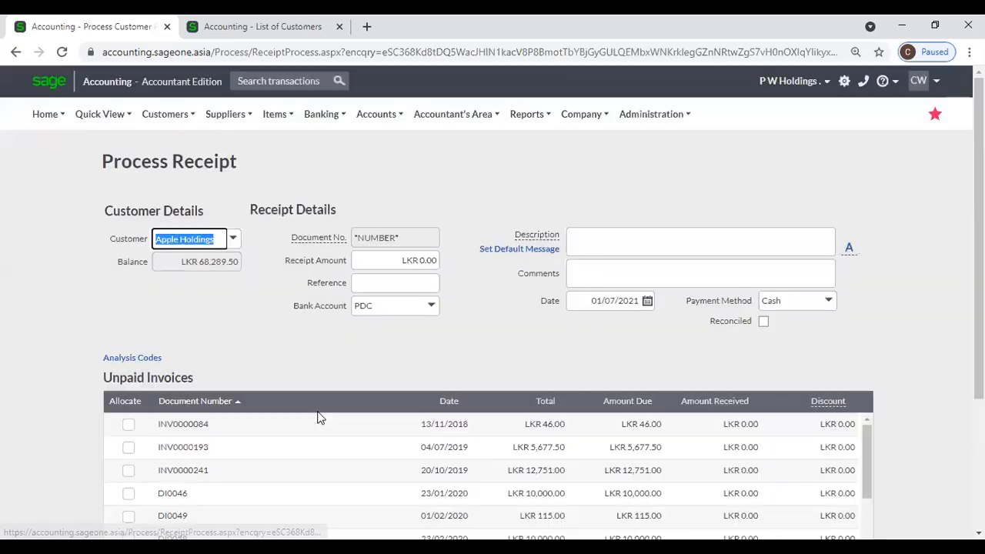
scroll(905, 446, "down", 2)
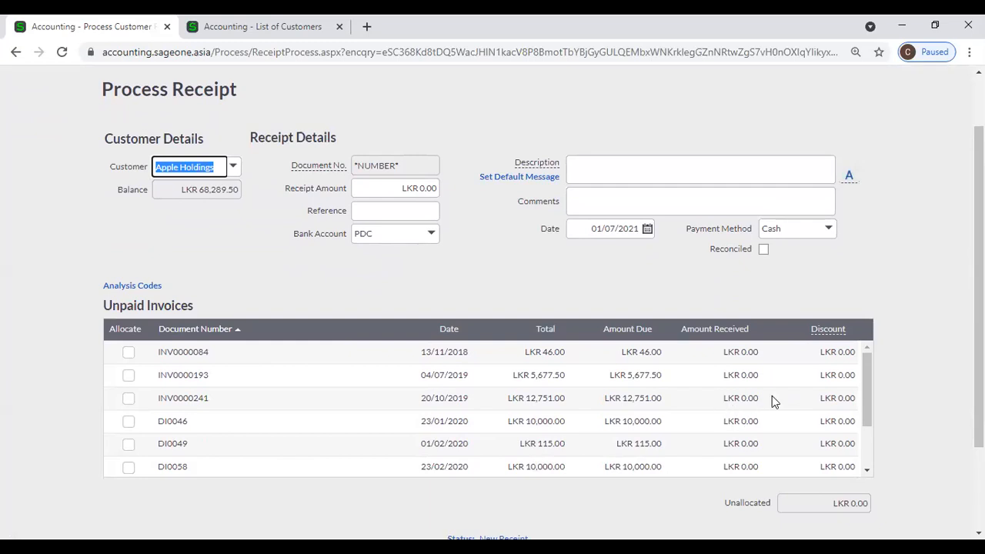
Enter a discount of LKR 1,000.00 on Apple Holdings' invoice INV0000241.
left_click(834, 400)
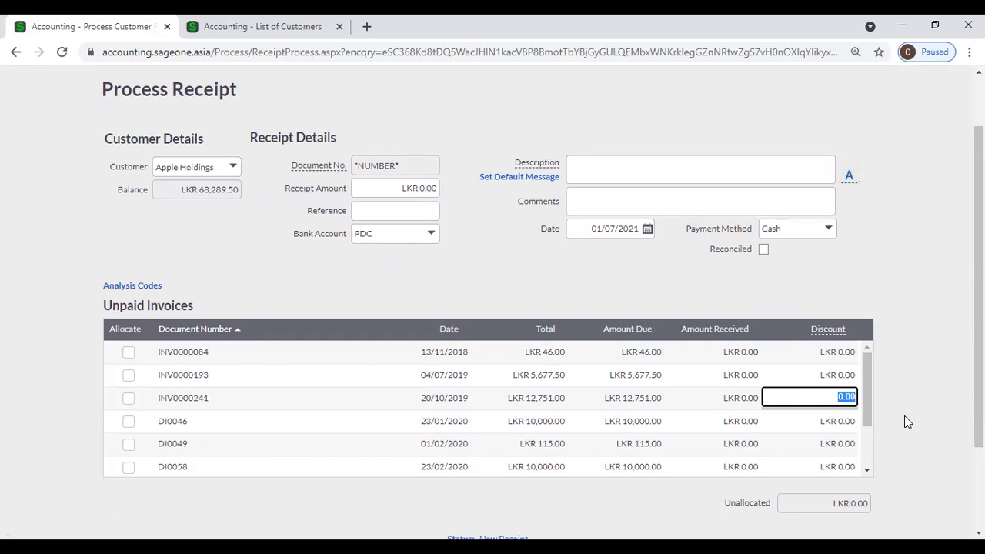
type("1000")
key("Tab")
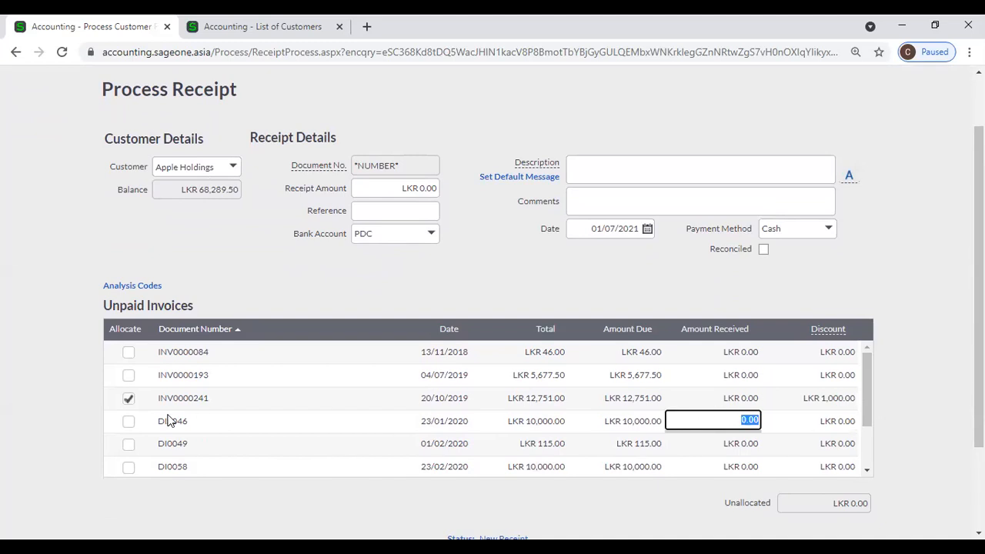
left_click(729, 399)
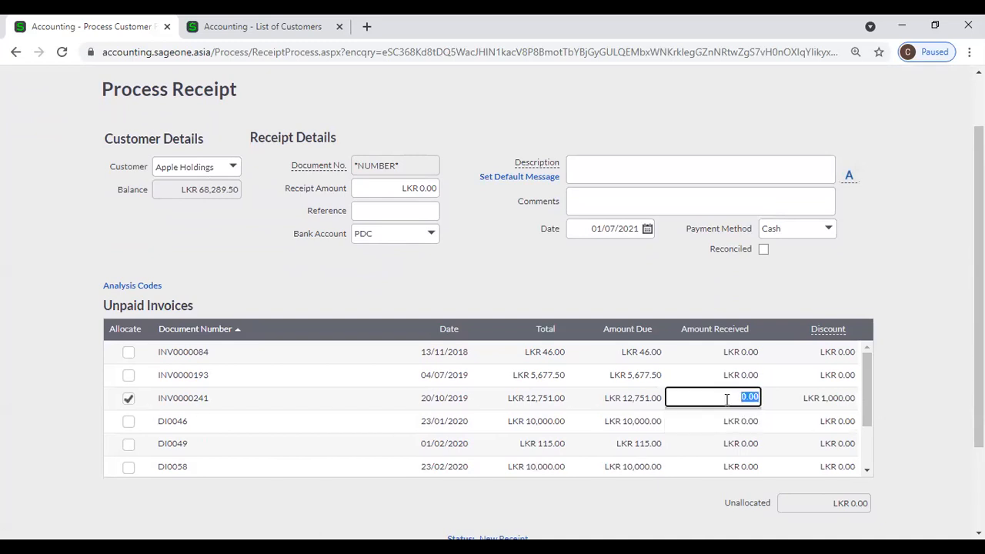
Enter 11751 as the receipt's reference.
left_click(411, 207)
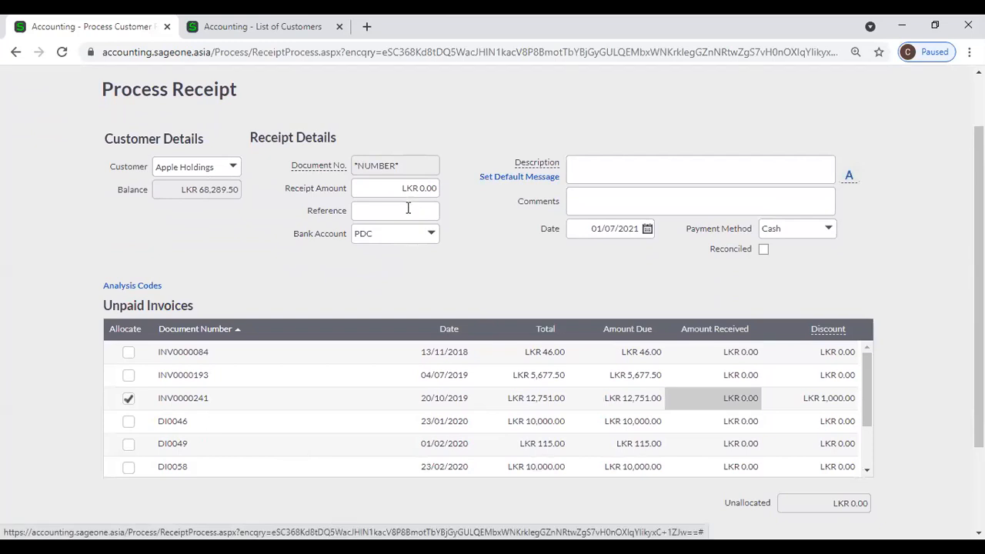
left_click(408, 208)
type("11751")
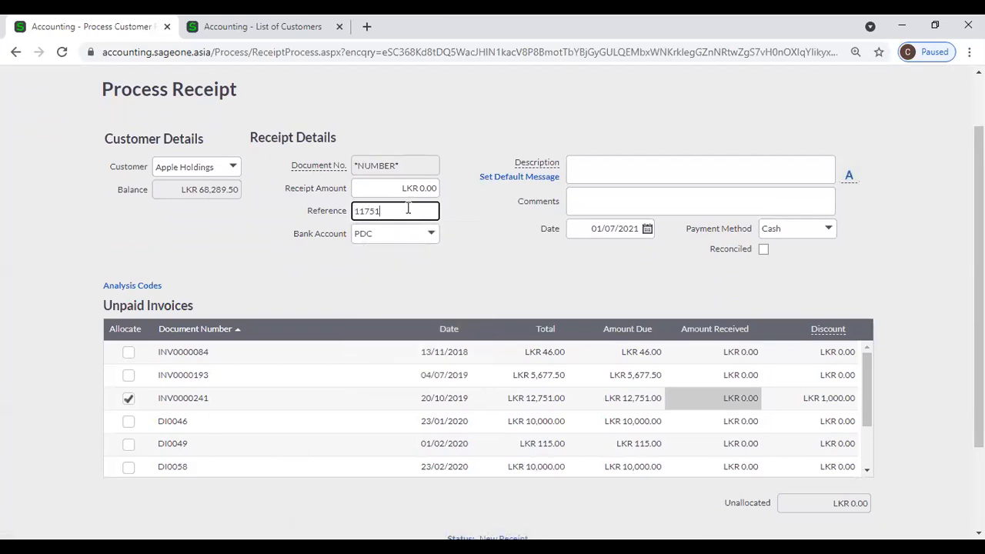
left_click(475, 275)
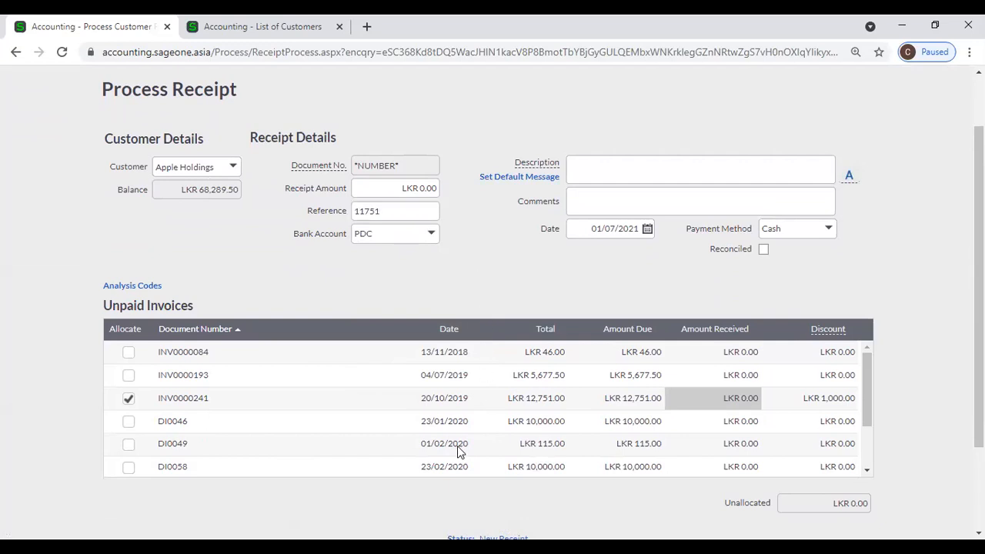
key("Tab")
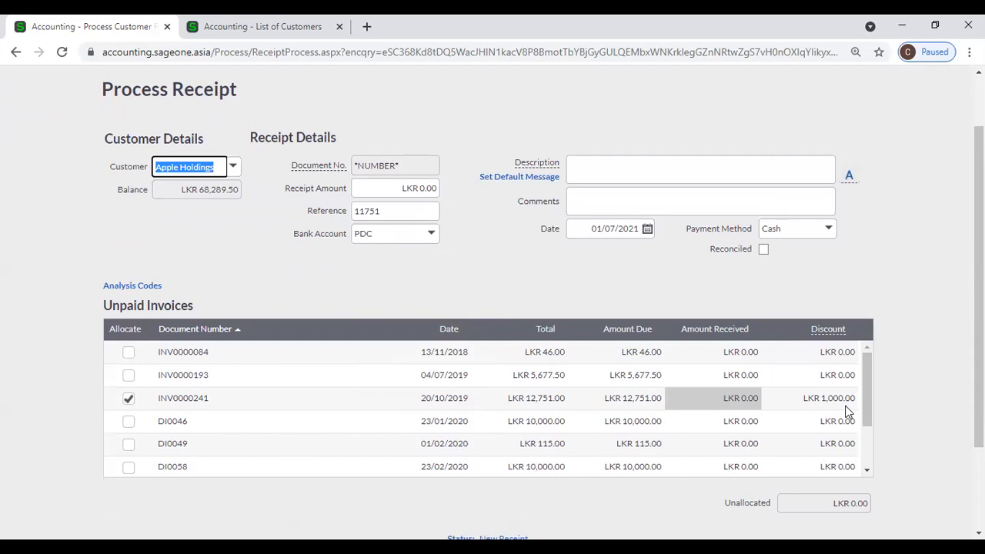
left_click(384, 206)
left_click(410, 231)
left_click(490, 244)
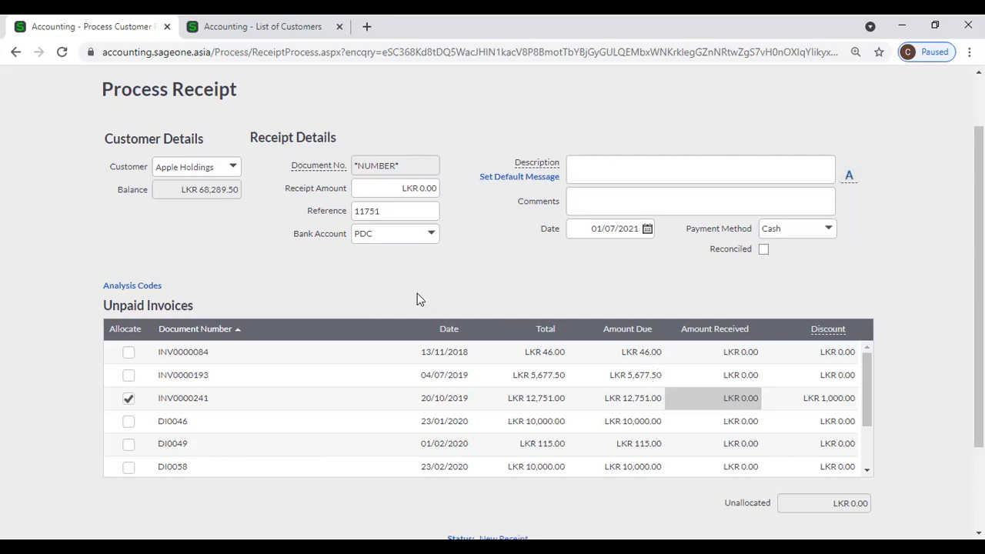
key("Tab")
left_click(714, 287)
scroll(573, 267, "down", 3)
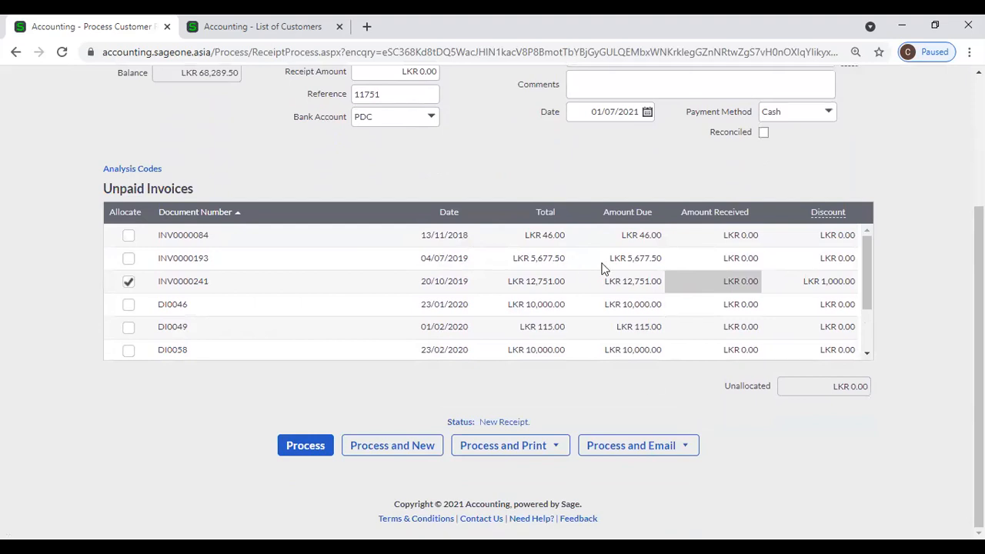
Replace the receipt's reference with 12000.
double_click(409, 94)
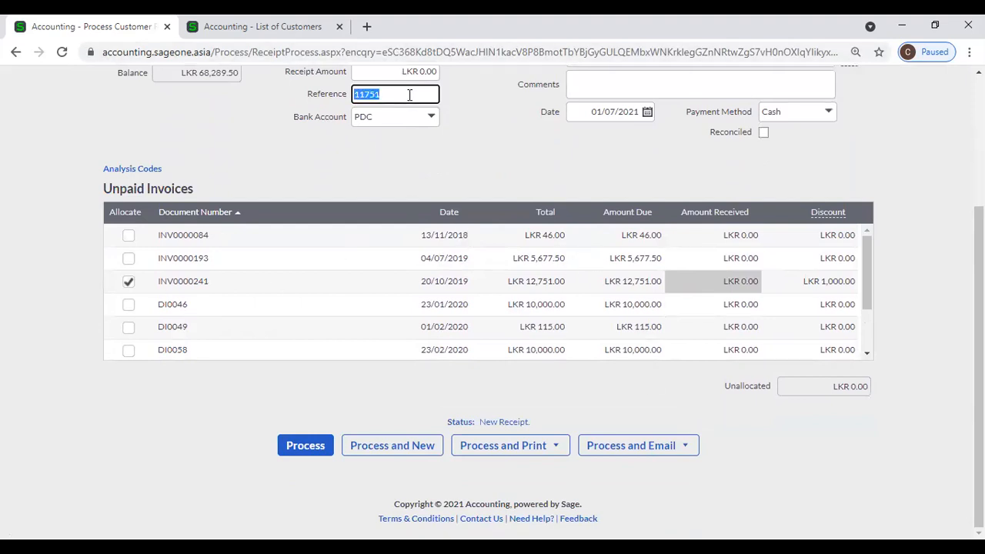
type("12000")
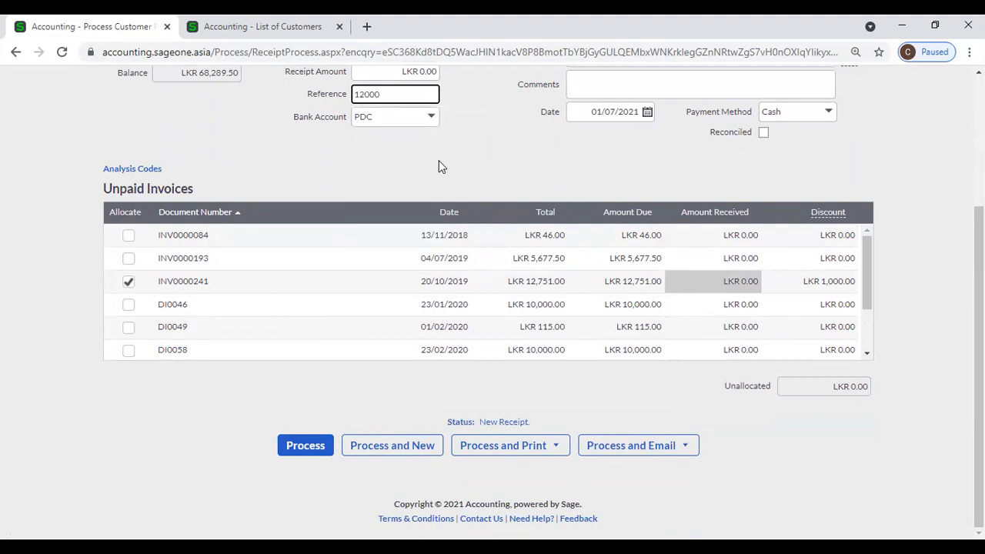
left_click(439, 162)
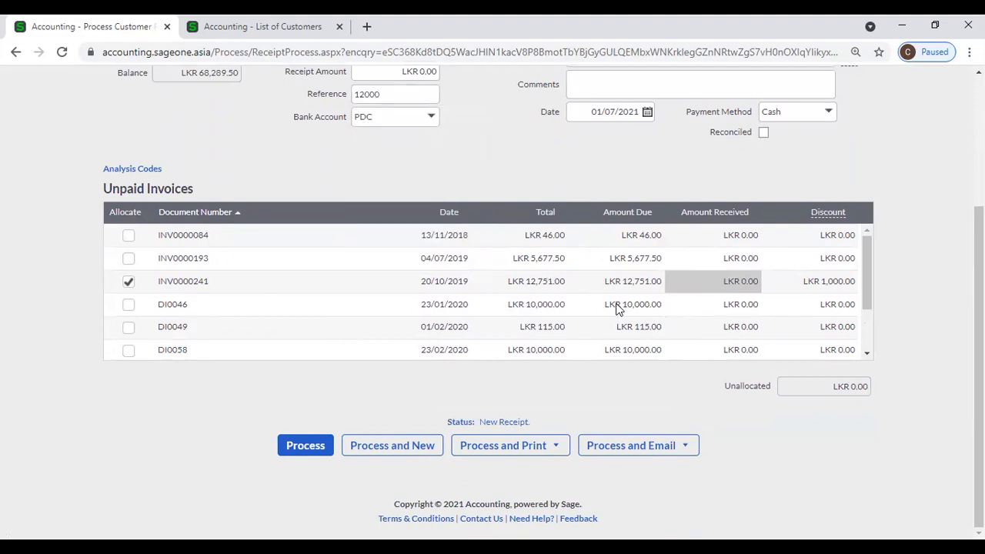
Remove the allocation and the discount from invoice INV0000241.
left_click(130, 282)
left_click(128, 283)
left_click(128, 282)
left_click(808, 283)
key("BackSpace")
key("Tab")
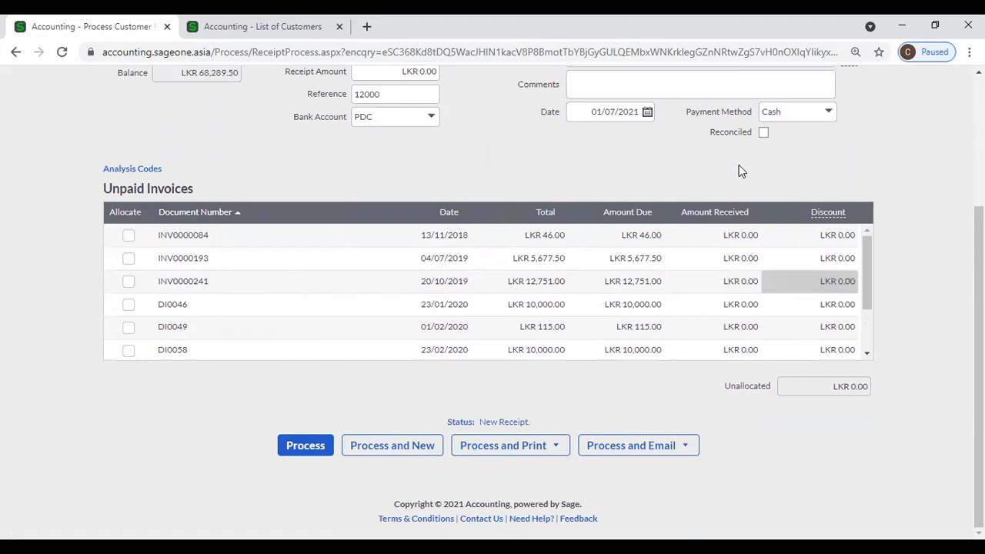
Replace the receipt's reference with 15000 and allocate the full amount of Apple Holdings' invoice INV0000241.
double_click(383, 96)
type("15000")
key("Tab")
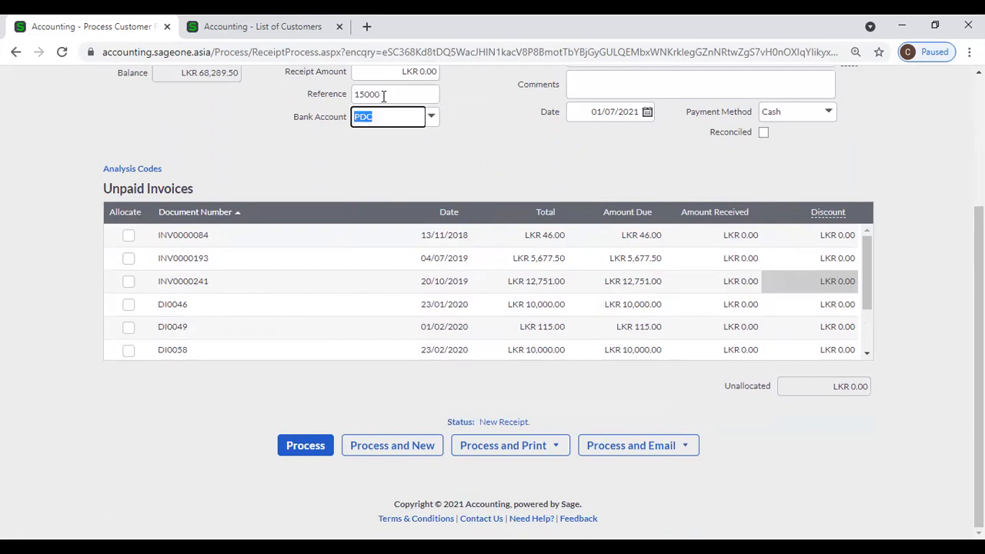
left_click(129, 281)
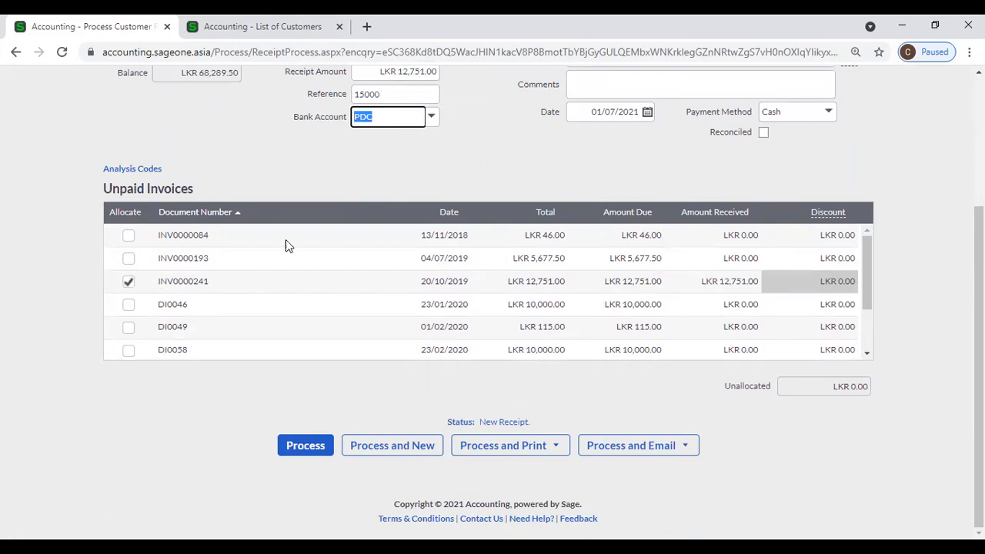
left_click(345, 166)
scroll(344, 159, "up", 3)
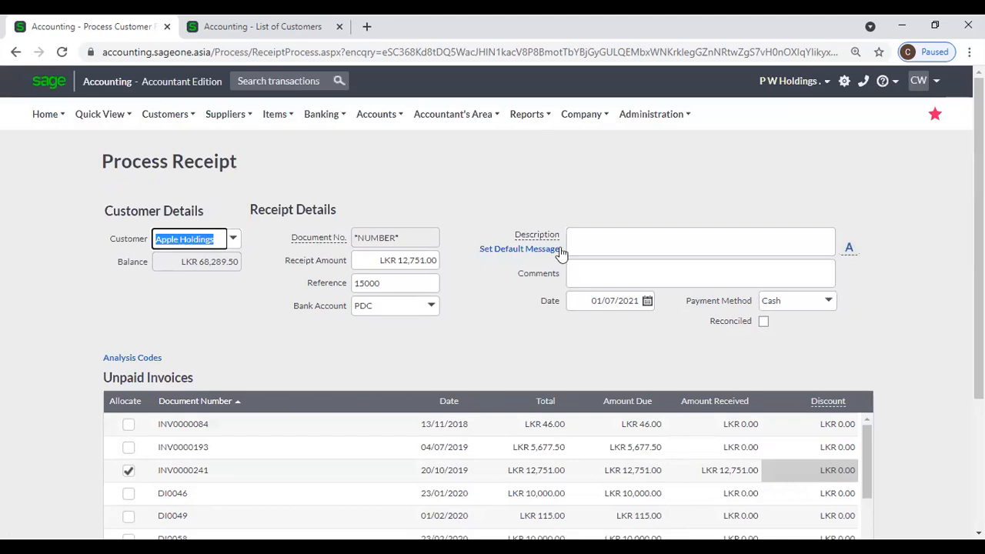
scroll(749, 258, "down", 2)
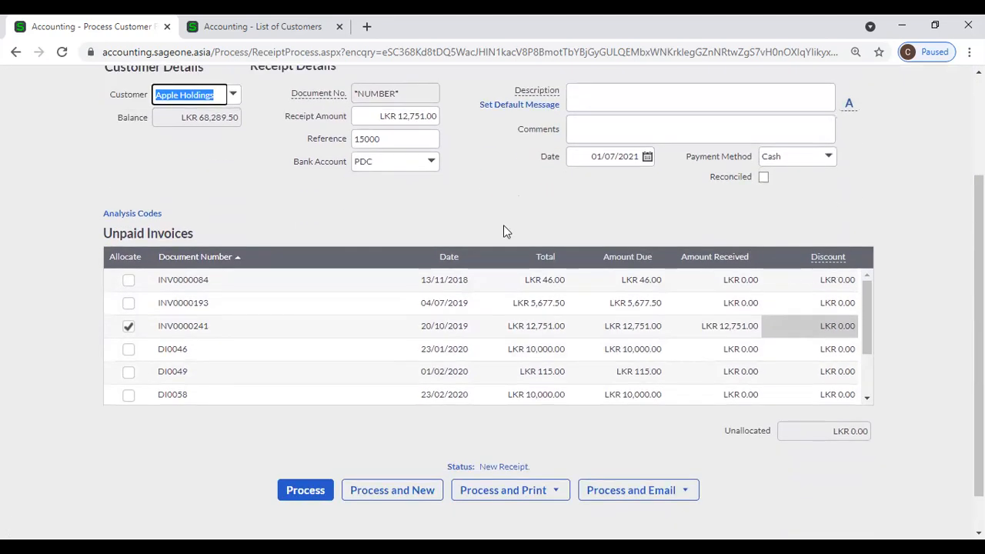
Switch the receipt's bank account from PDC to the account listed by its account number.
left_click(409, 136)
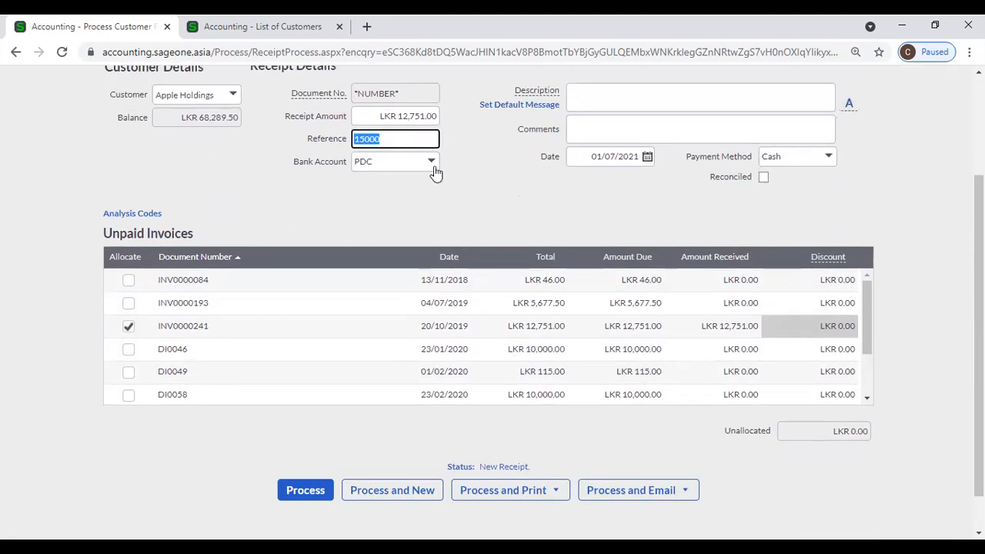
key("Tab")
key("Tab")
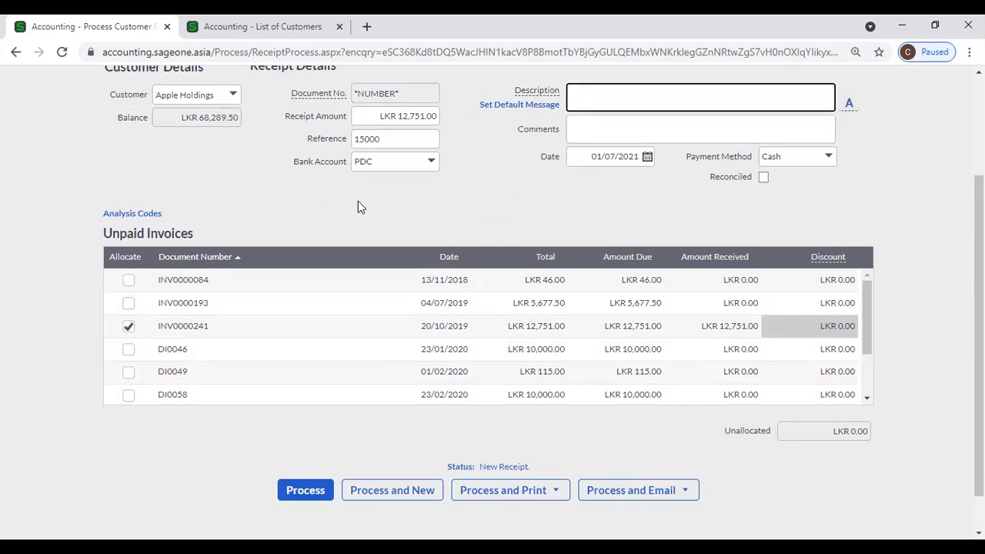
left_click(433, 164)
left_click(423, 212)
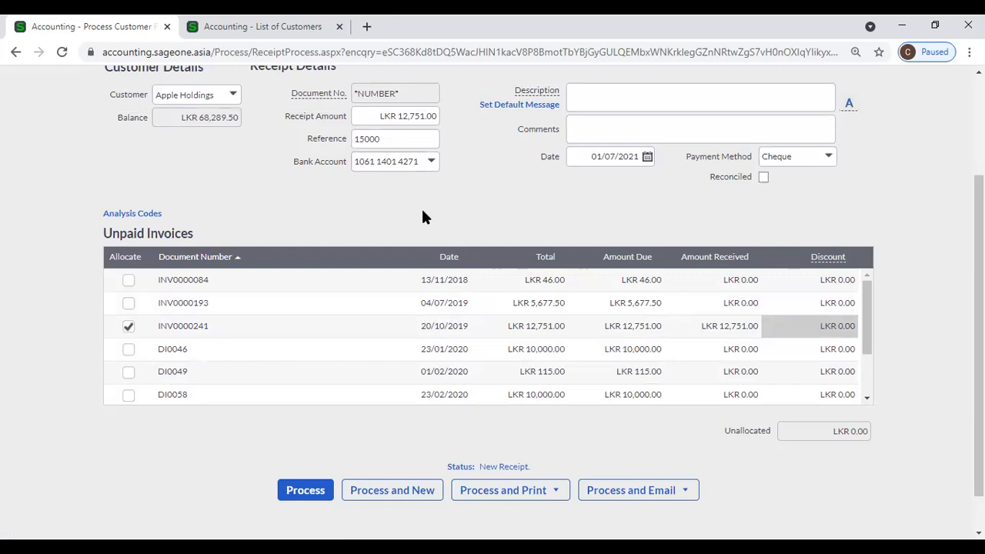
Change the receipt's customer from Apple Holdings to Accounting Software (Pvt) Ltd.
scroll(422, 217, "up", 2)
scroll(423, 217, "down", 2)
left_click(234, 95)
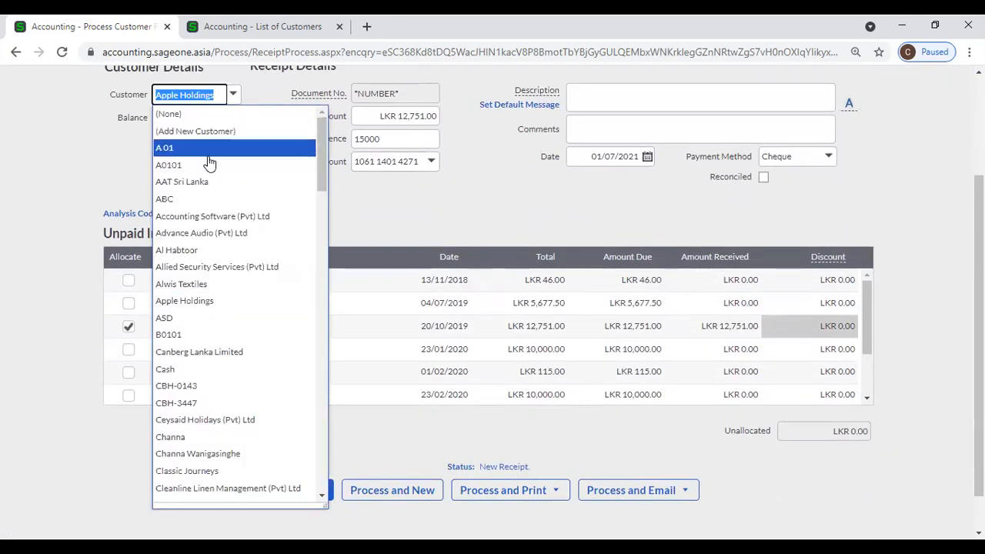
left_click_drag(233, 231, 271, 218)
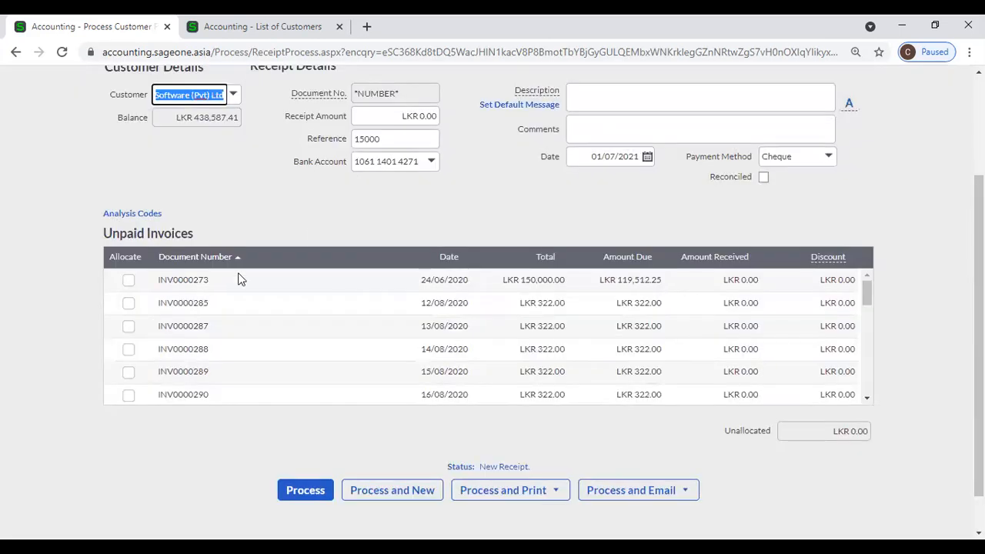
scroll(316, 207, "up", 2)
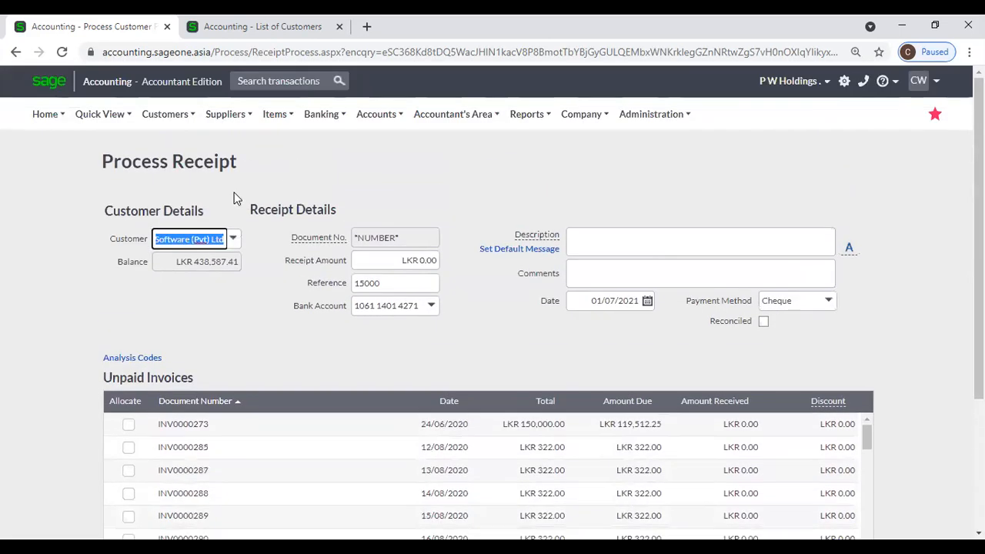
Return to the customer receipts list, discarding the unsaved receipt, and start a new receipt.
left_click(165, 114)
mouse_move(171, 201)
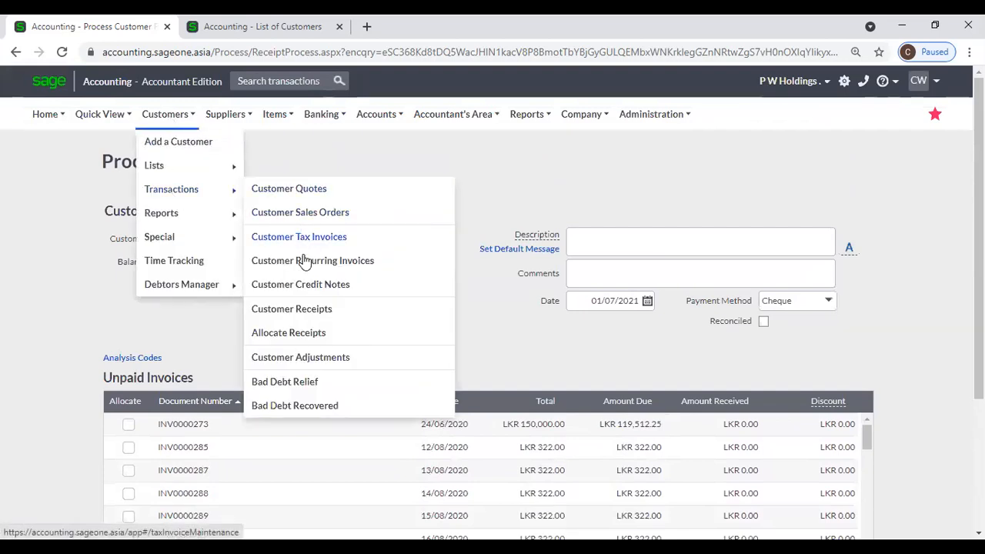
left_click(305, 315)
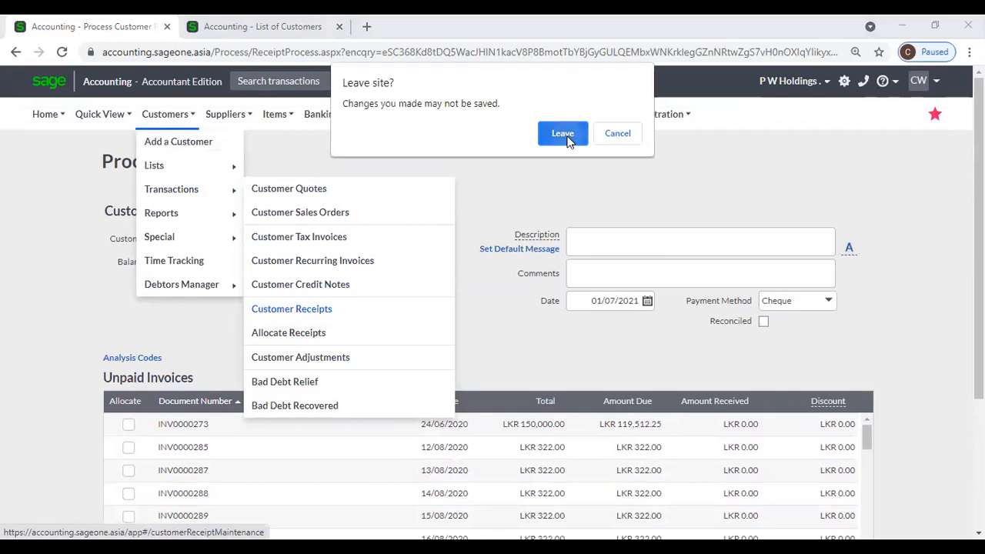
left_click(567, 135)
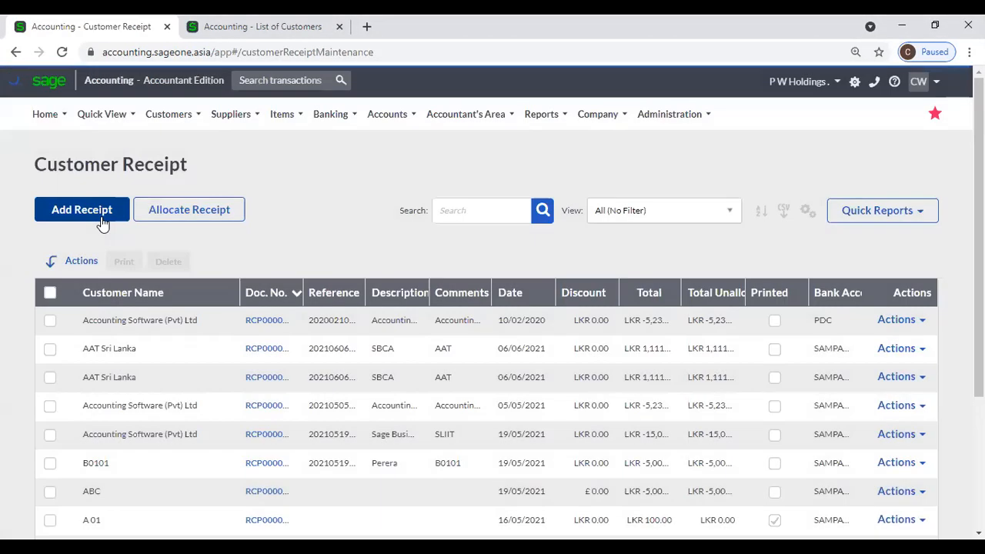
left_click(102, 220)
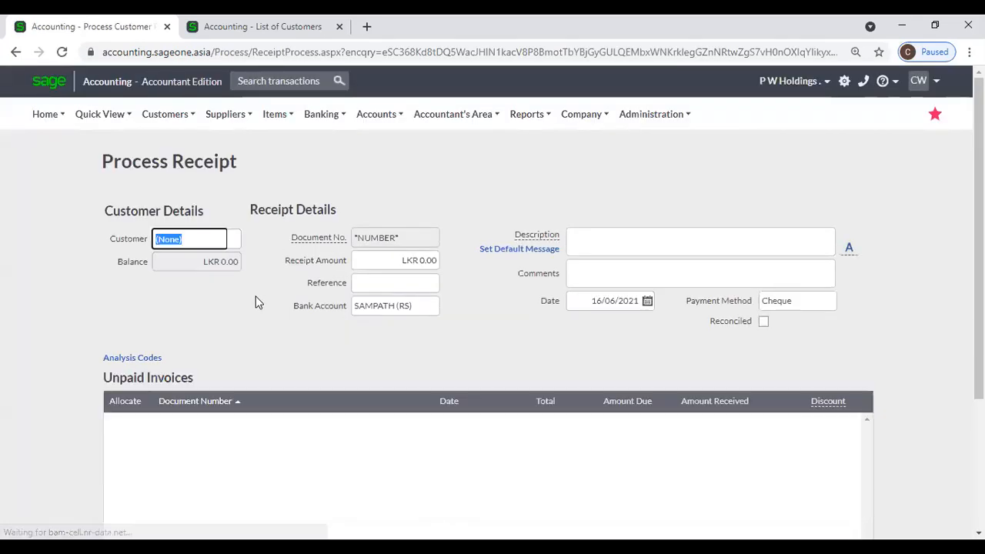
Select AAT Sri Lanka as the new receipt's customer and enter 100 as the reference.
type("a")
key("Return")
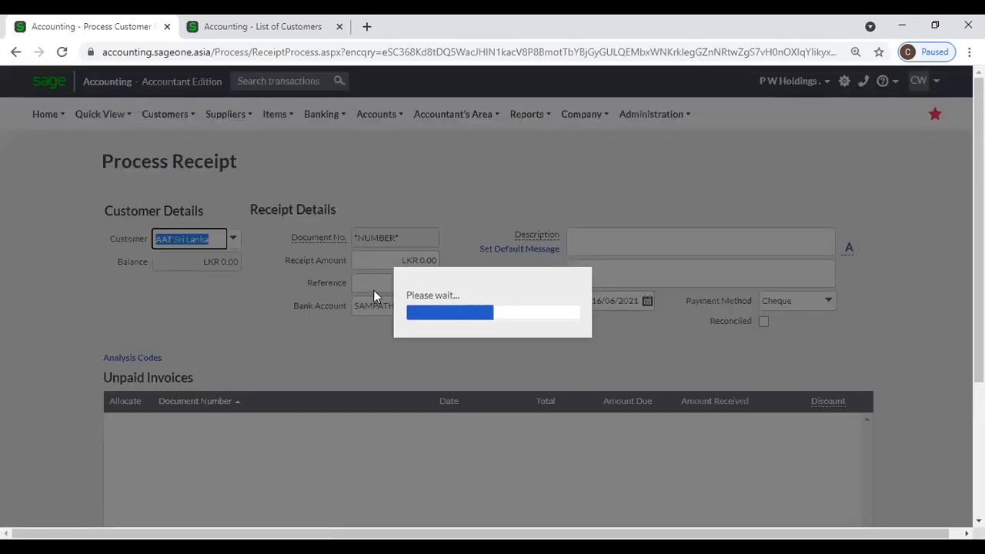
left_click(374, 285)
type("100")
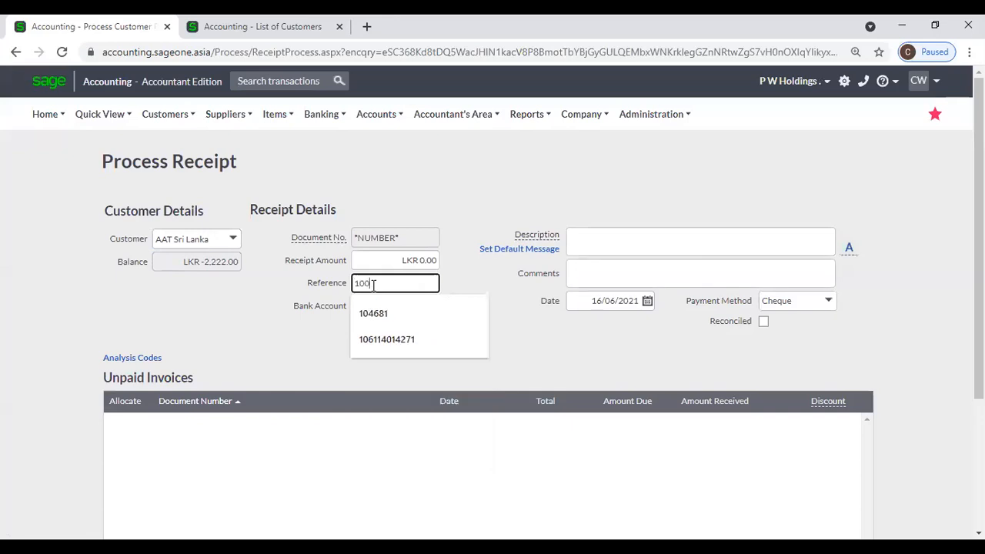
Change the new receipt's customer to Accounting Software (Pvt) Ltd to load its unpaid invoices.
left_click(232, 238)
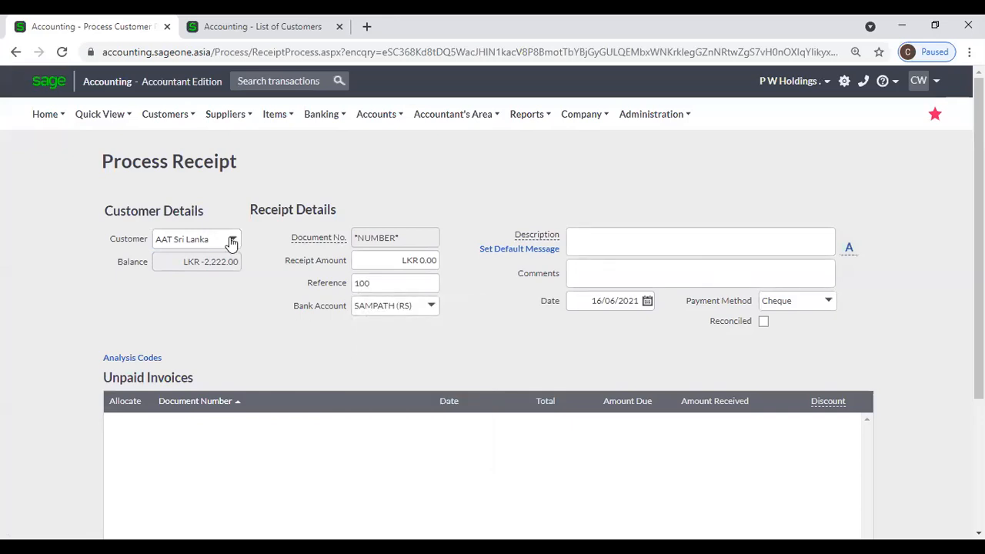
left_click(270, 360)
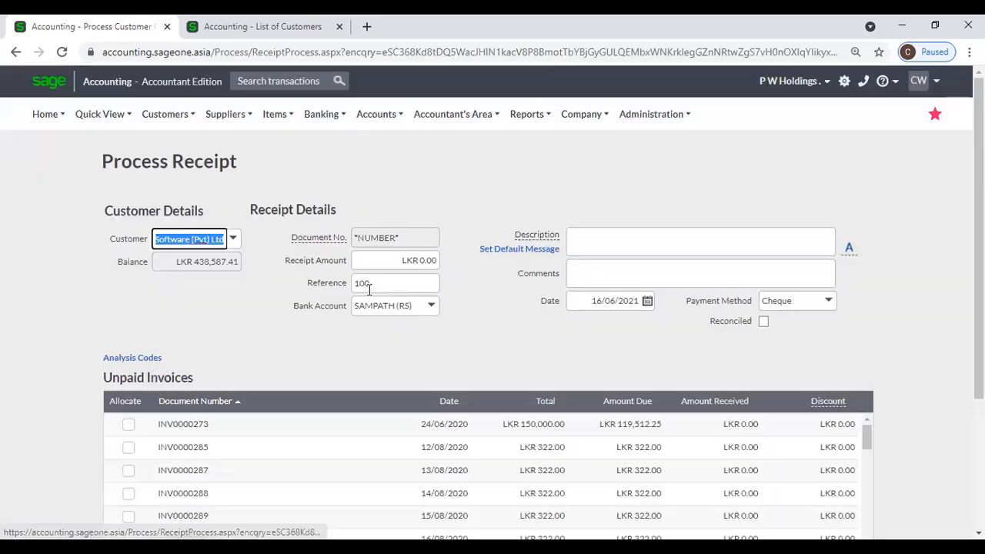
left_click(375, 285)
key("Tab")
left_click(231, 309)
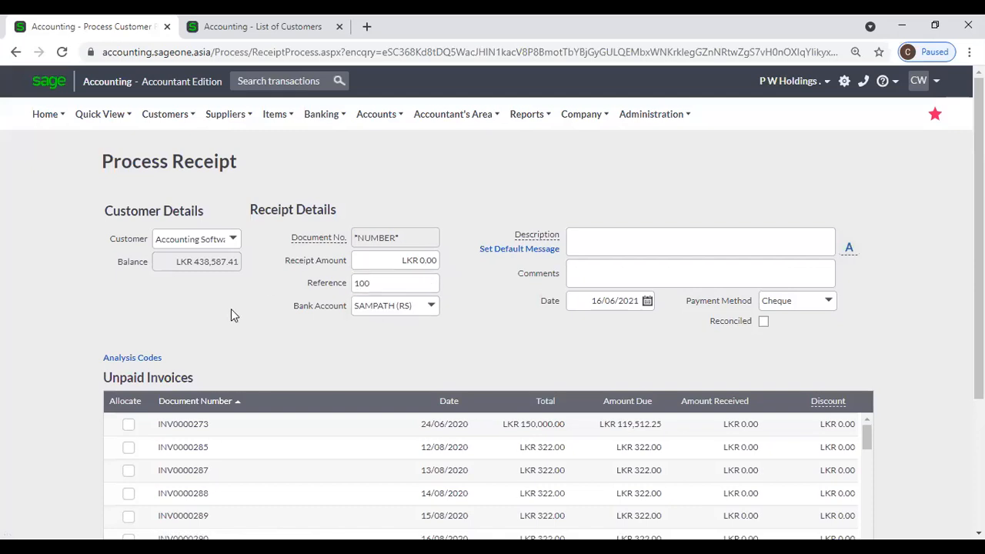
scroll(231, 309, "down", 3)
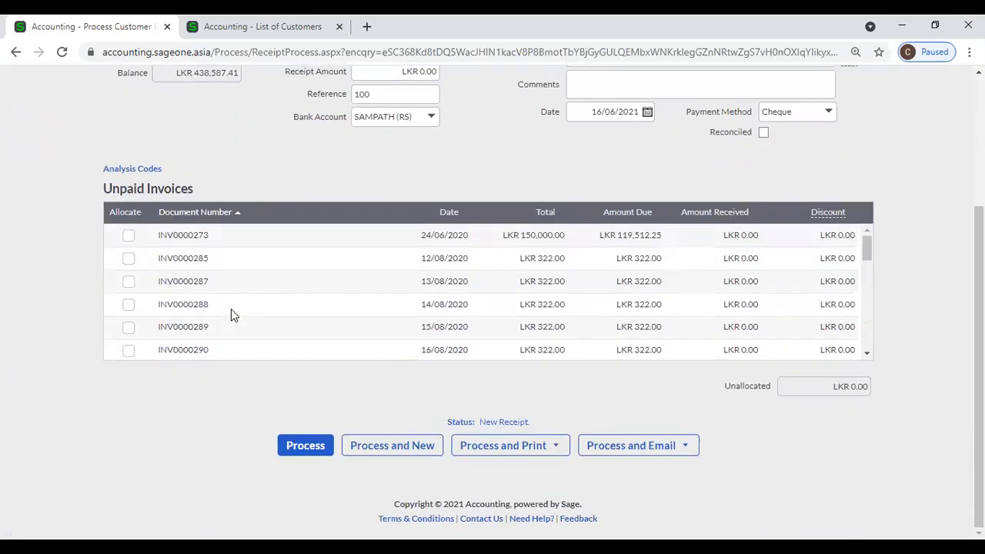
scroll(195, 287, "up", 1)
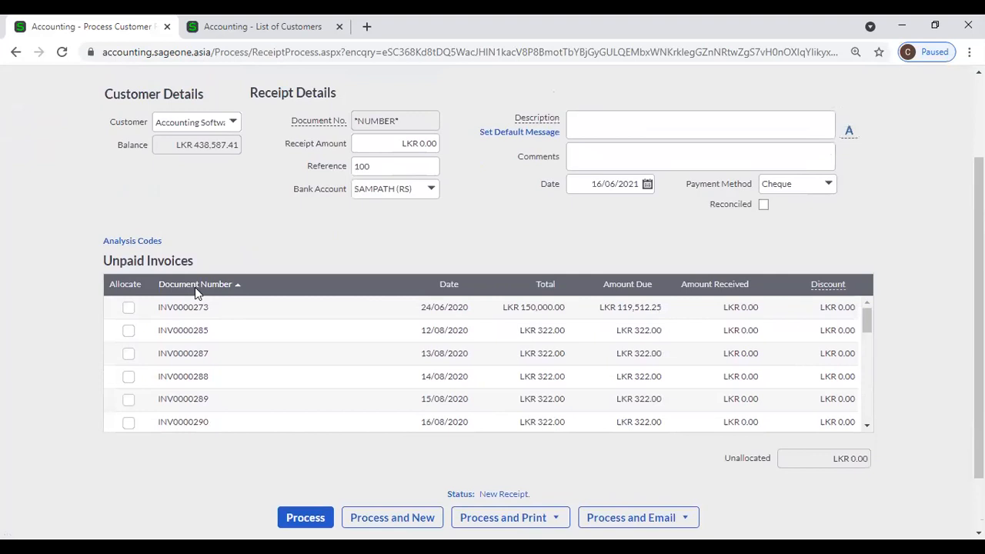
Choose SAMPATH (RS) as the bank account for the receipt.
left_click(433, 189)
left_click(433, 188)
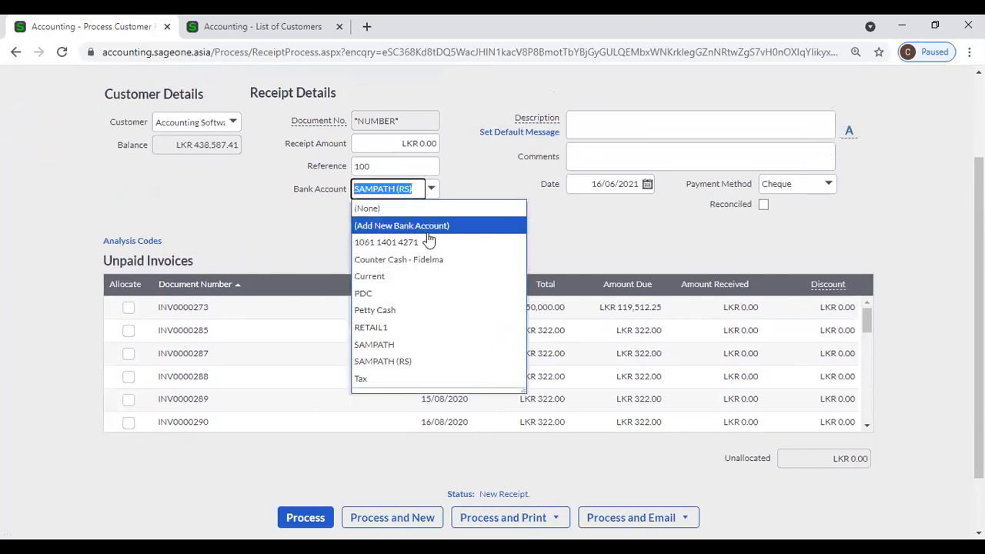
left_click(426, 361)
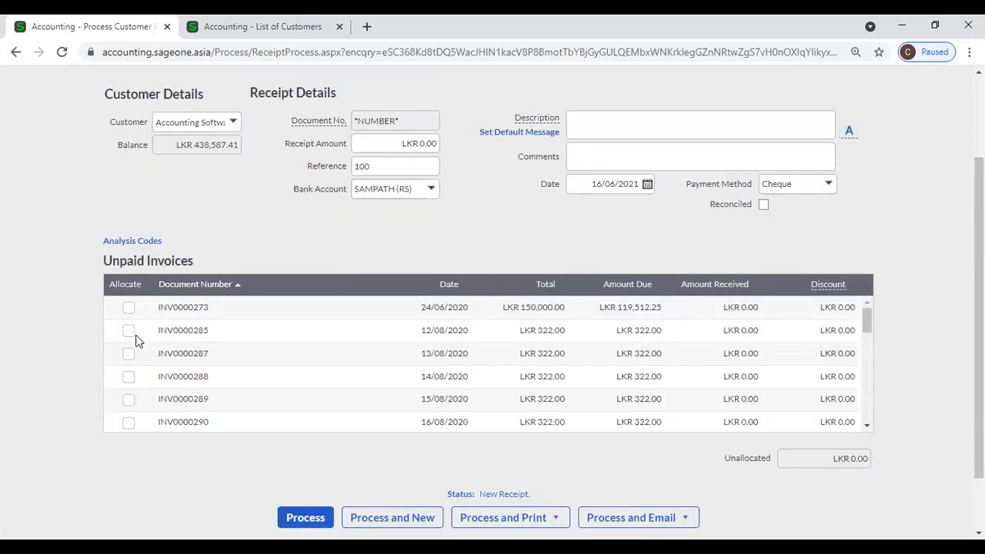
Replace the receipt's reference with 1000 and try allocating the receipt to invoice INV0000288.
double_click(387, 170)
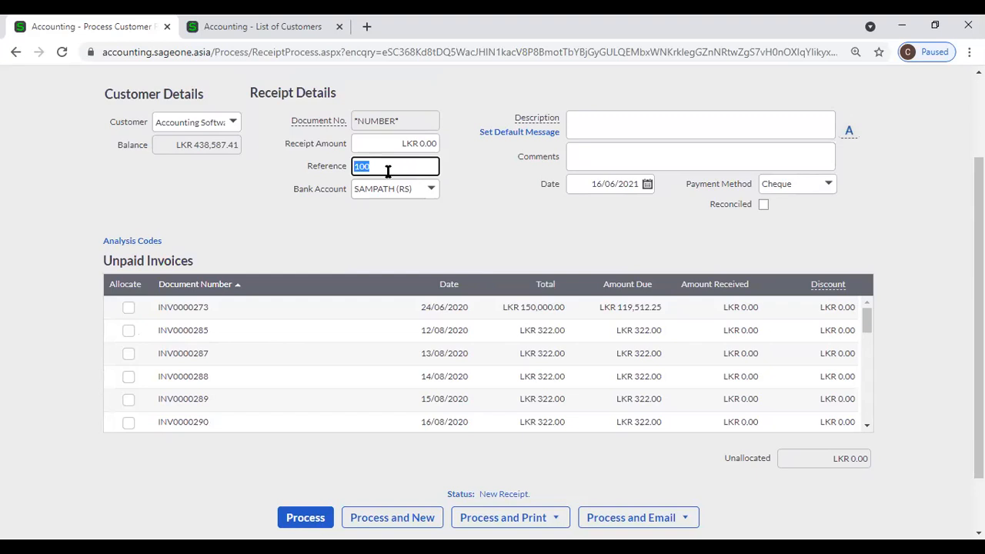
type("1000")
key("Tab")
left_click(129, 377)
left_click(128, 378)
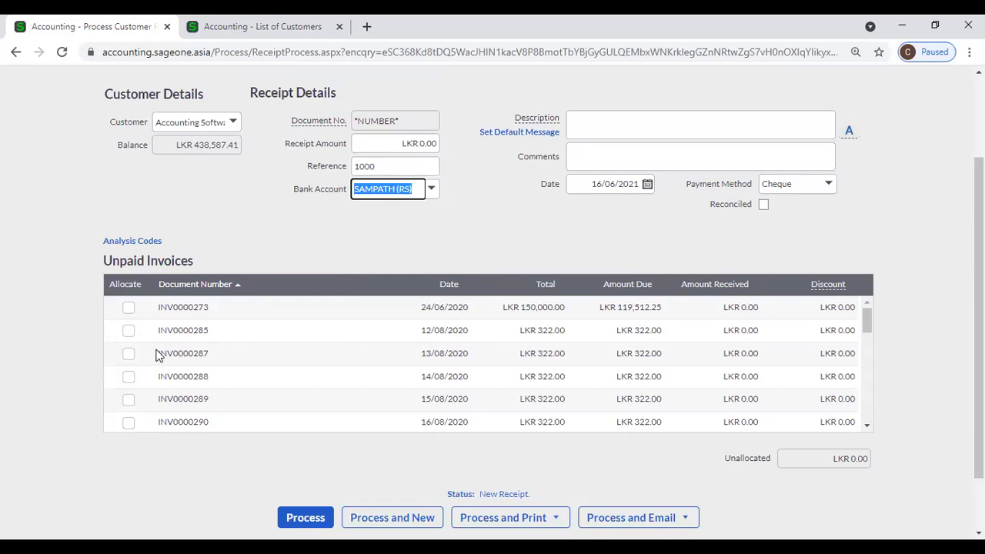
left_click(242, 196)
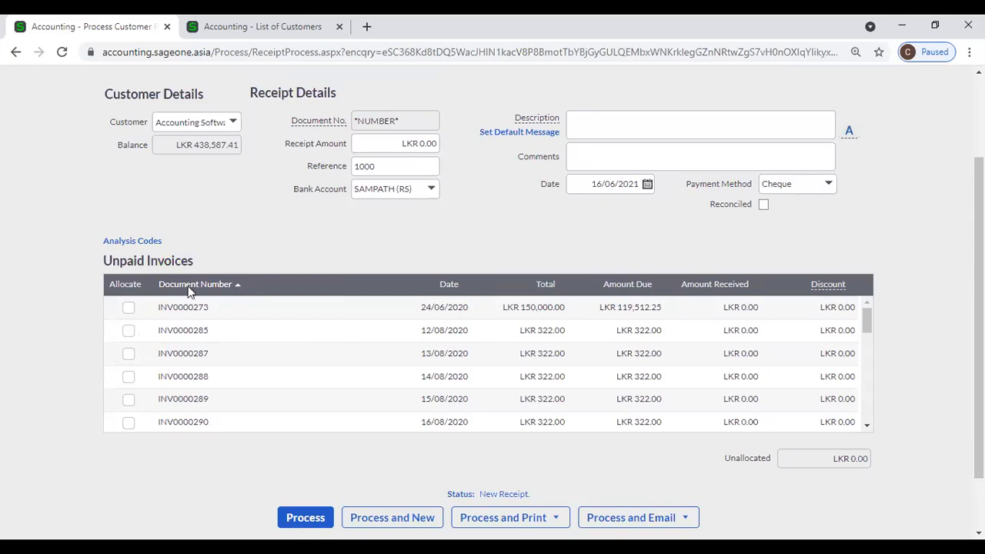
Clear the receipt's reference, and allocate then deallocate invoice INV0000285.
left_click(129, 331)
double_click(379, 166)
key("BackSpace")
left_click(352, 219)
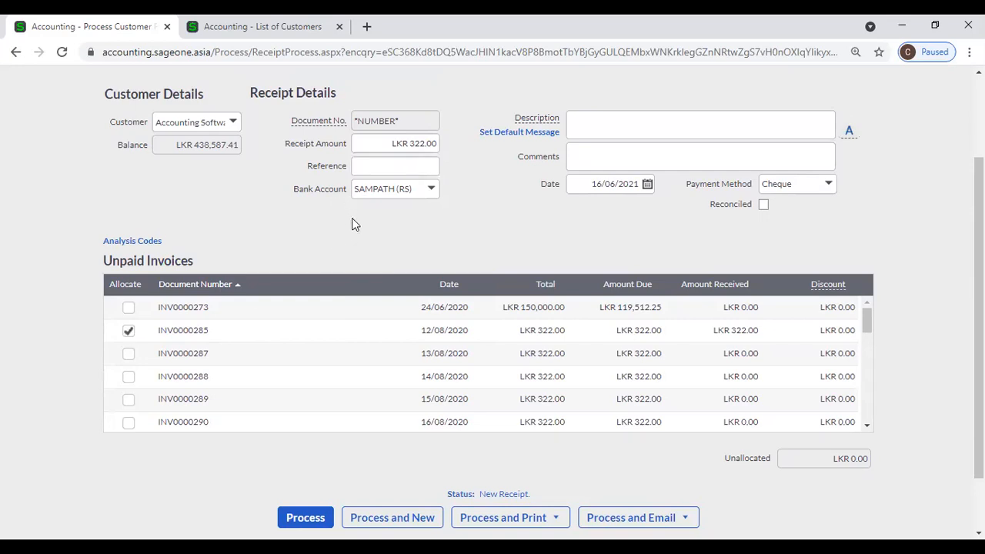
left_click(129, 331)
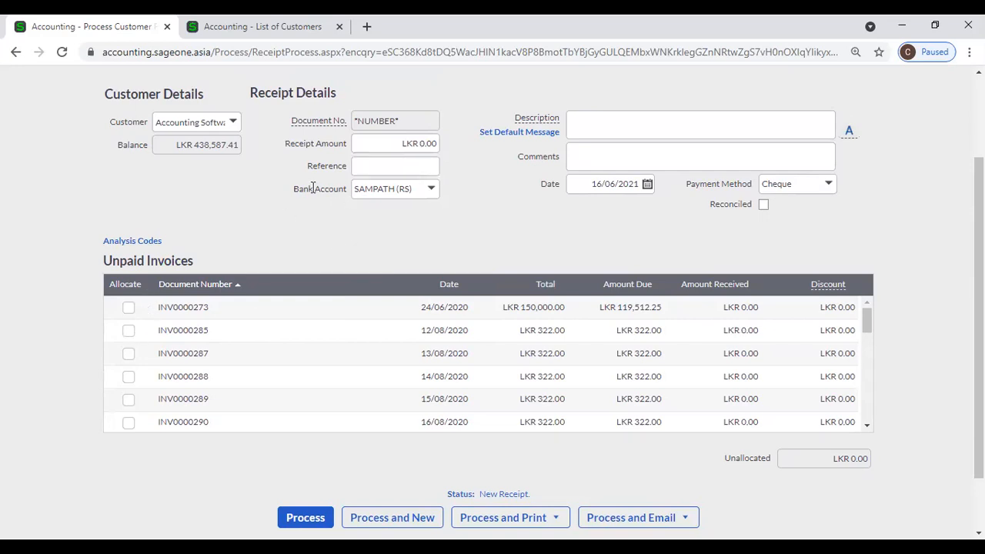
Set the receipt amount to LKR 1,000.00 and switch its allocation from invoice INV0000273 to INV0000285.
left_click(395, 146)
type("1000")
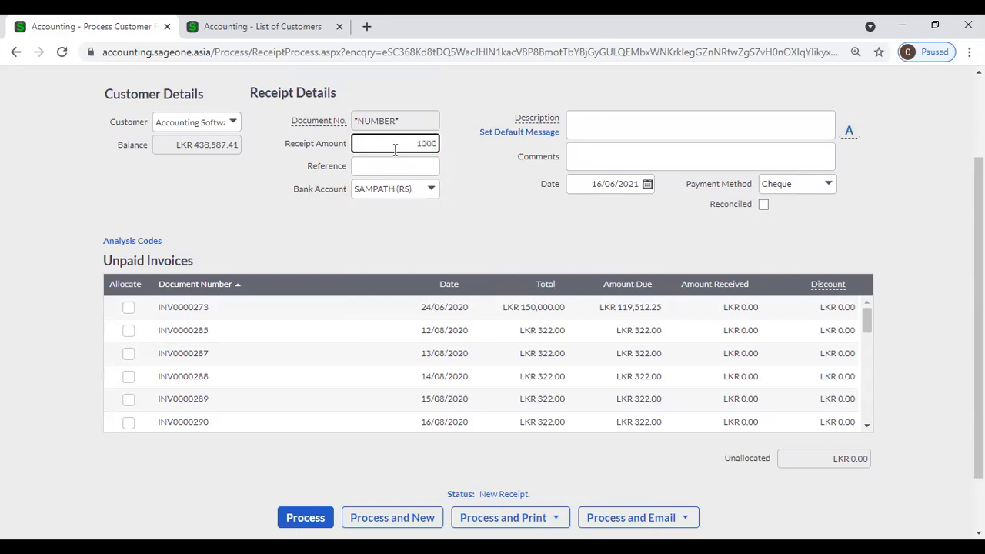
key("Tab")
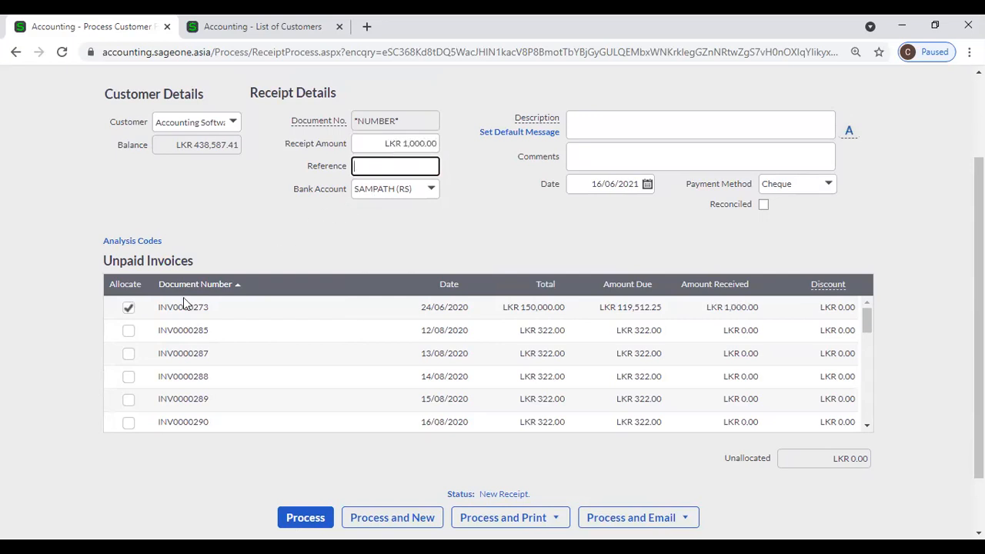
left_click(130, 308)
left_click(128, 331)
Review the receipt's allocated and unallocated amounts, and view its Department, Job and Loan analysis codes.
scroll(822, 473, "up", 1)
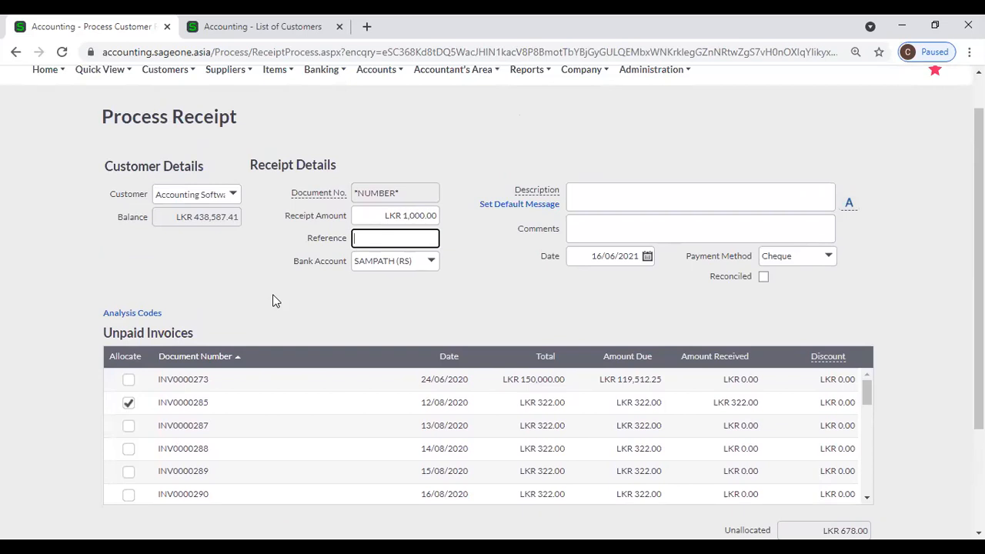
scroll(273, 300, "up", 1)
scroll(275, 300, "down", 2)
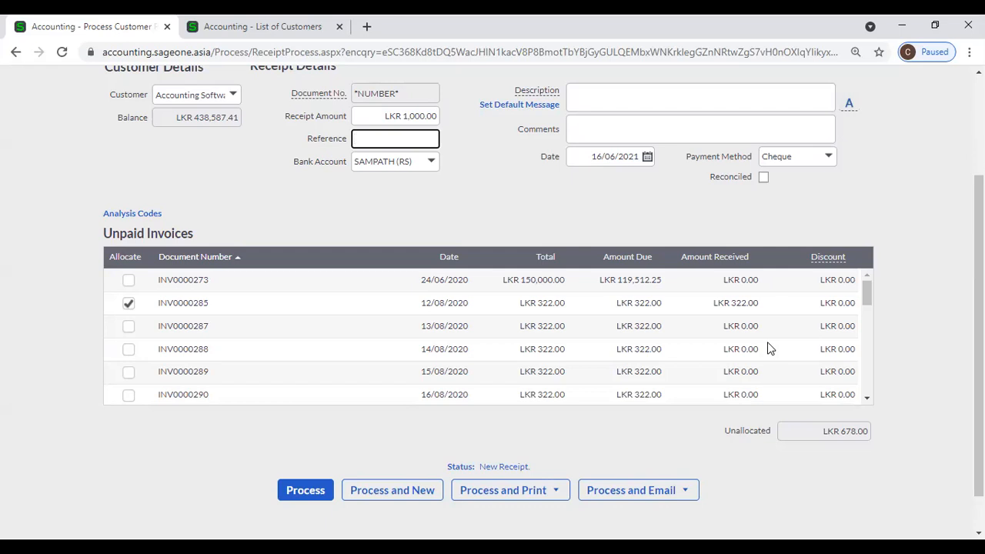
scroll(770, 348, "up", 2)
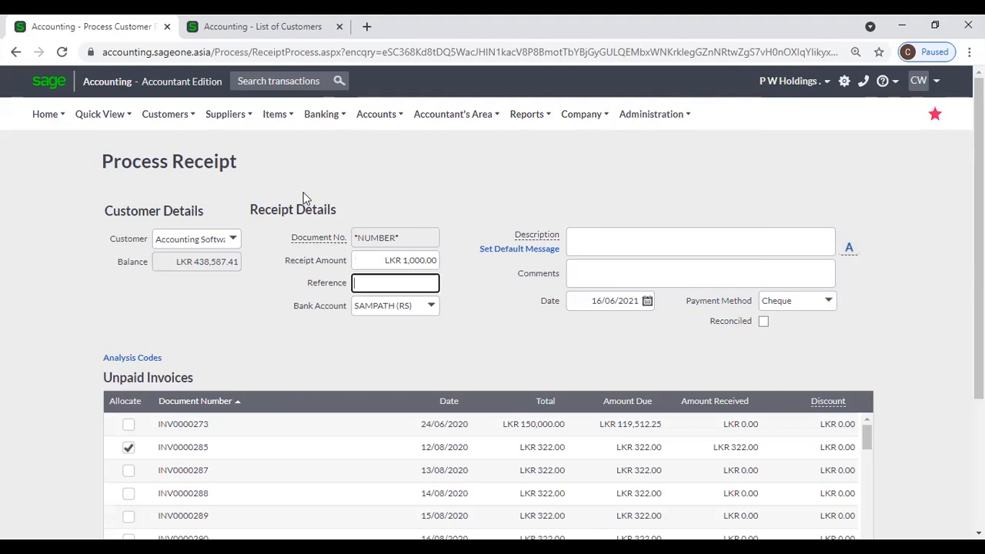
left_click(116, 359)
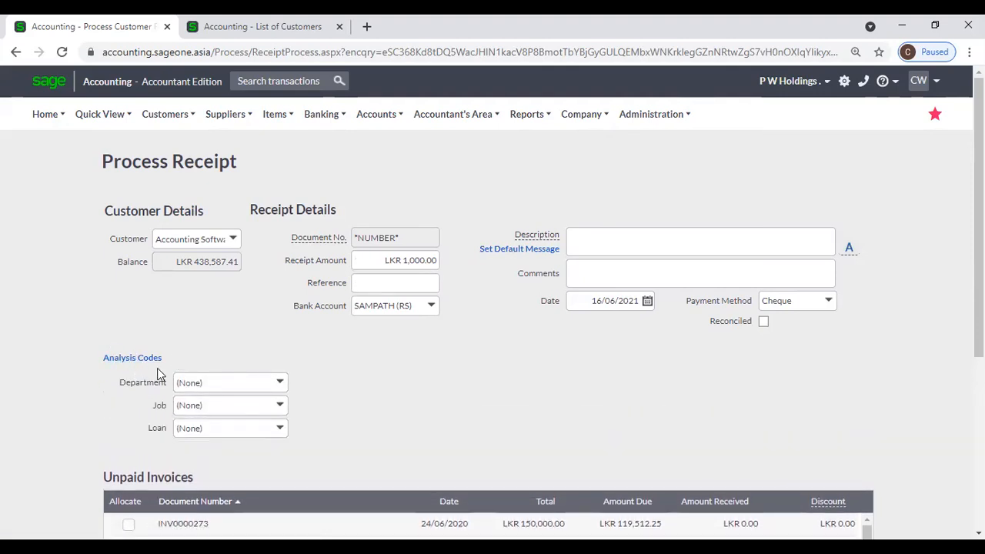
left_click(147, 362)
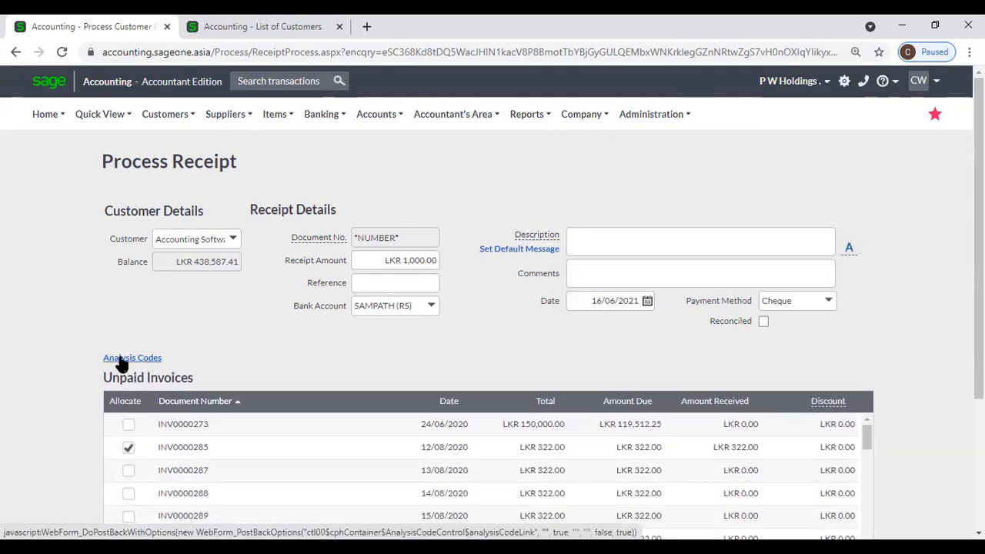
Show the receipt's analysis codes and view the available Department options without assigning one.
left_click(128, 360)
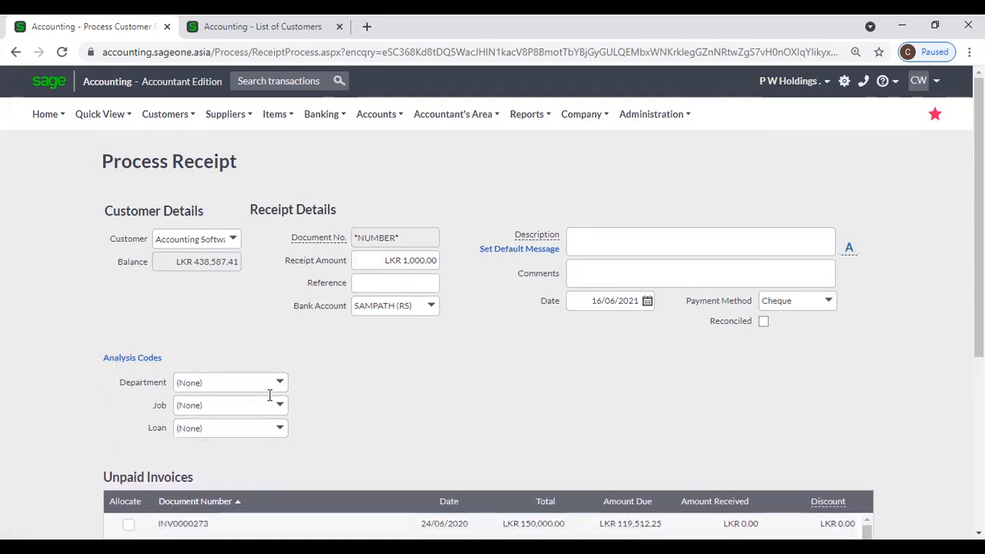
left_click(279, 387)
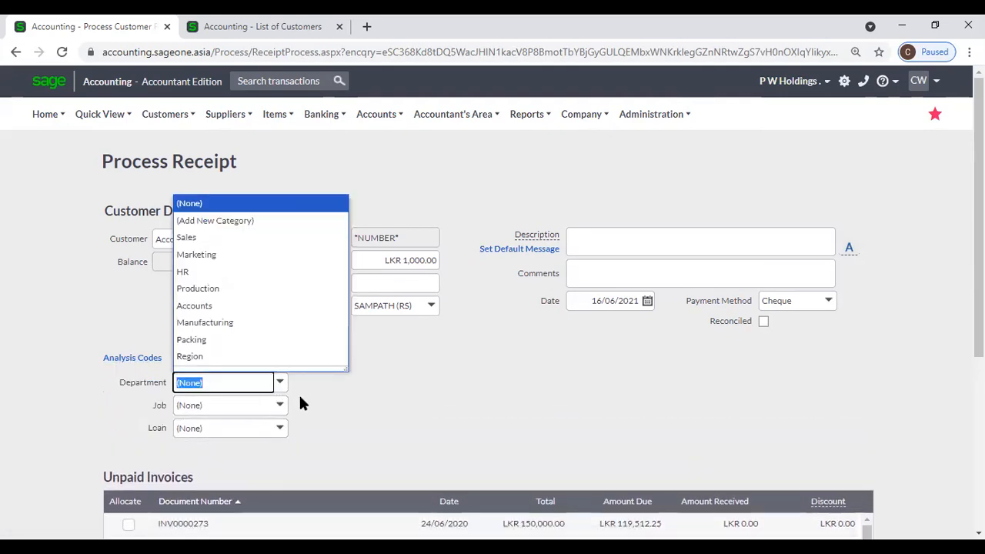
left_click(342, 421)
scroll(452, 382, "down", 1)
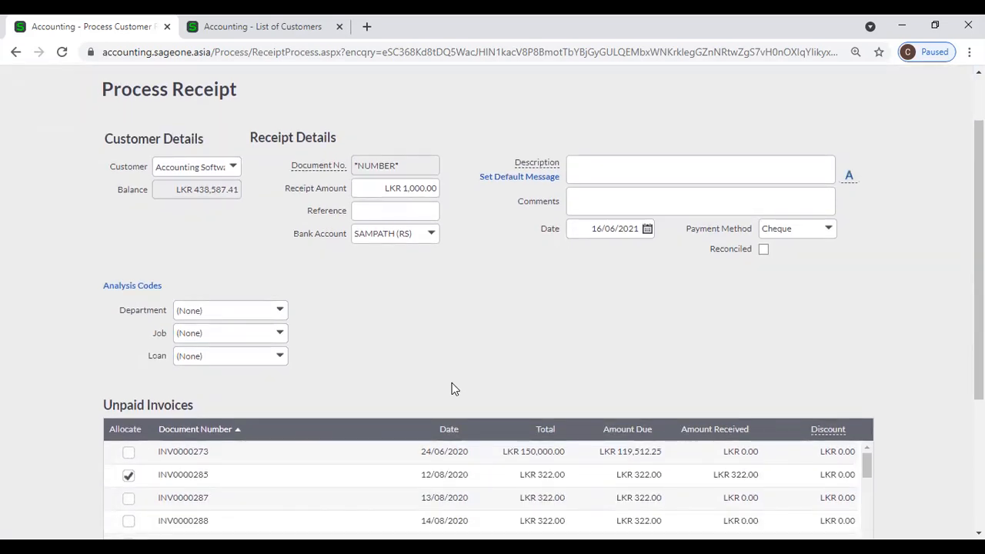
Review the Discount column's explanation, the invoice allocations, the unallocated amount, and the receipt's process-and-email options.
mouse_move(841, 434)
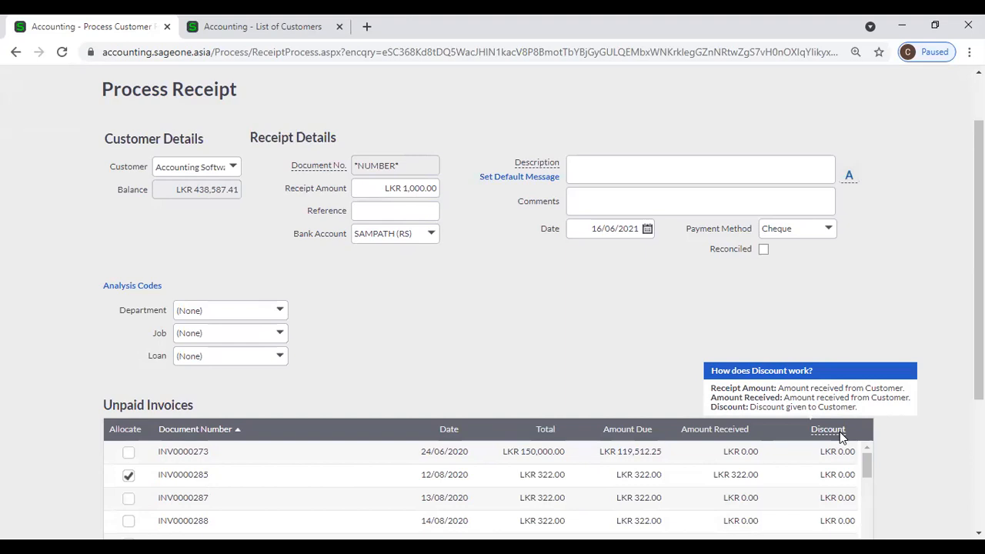
scroll(842, 436, "down", 1)
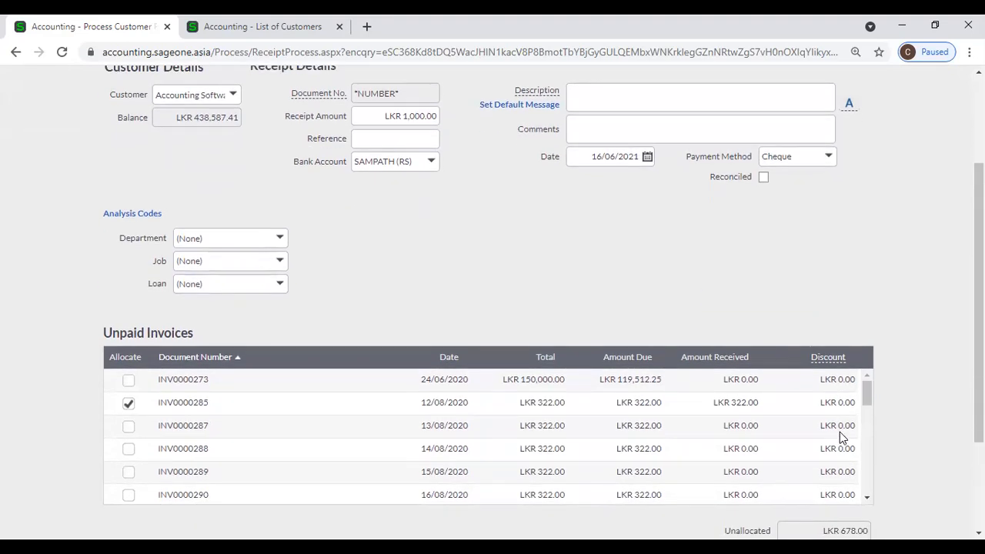
scroll(881, 424, "down", 1)
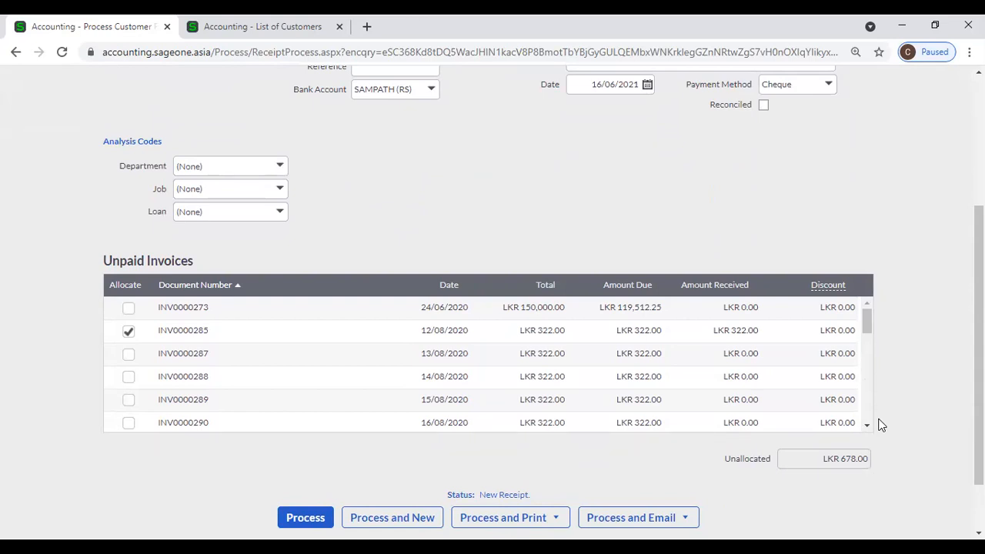
scroll(882, 426, "up", 1)
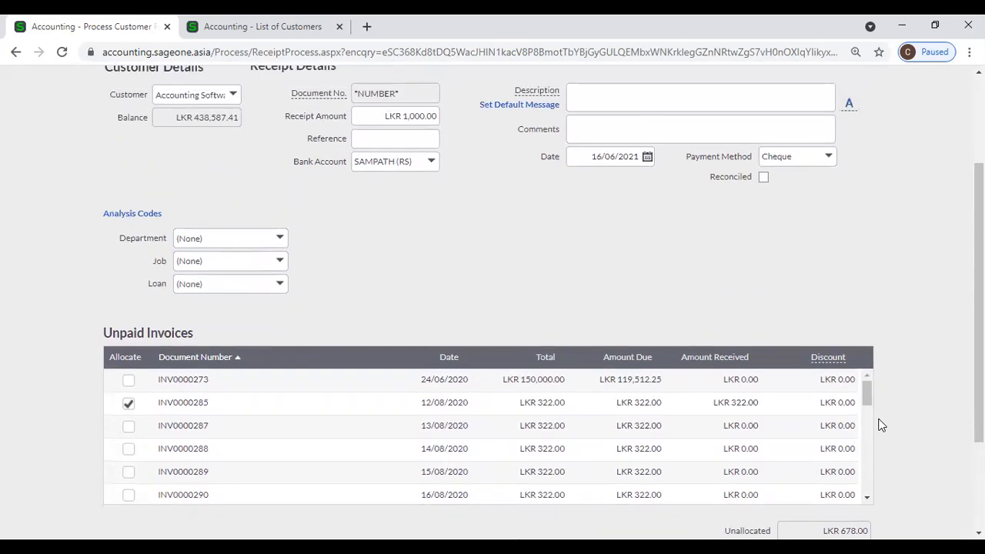
scroll(881, 425, "up", 2)
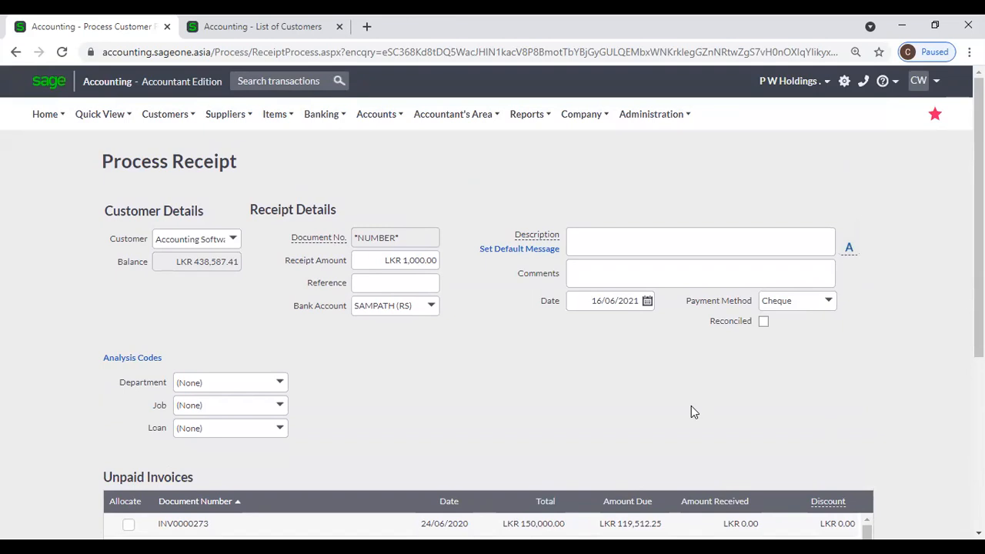
scroll(691, 413, "down", 3)
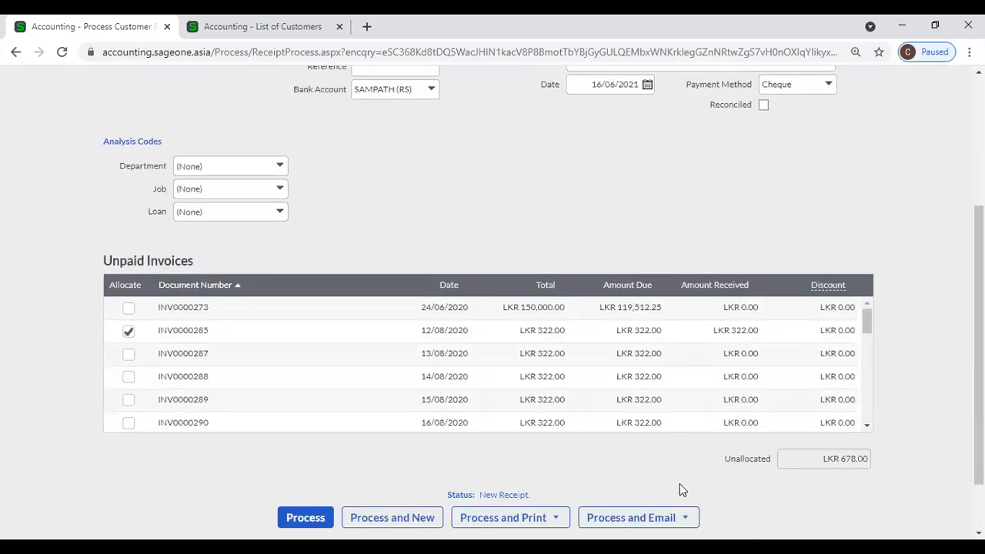
scroll(708, 483, "down", 1)
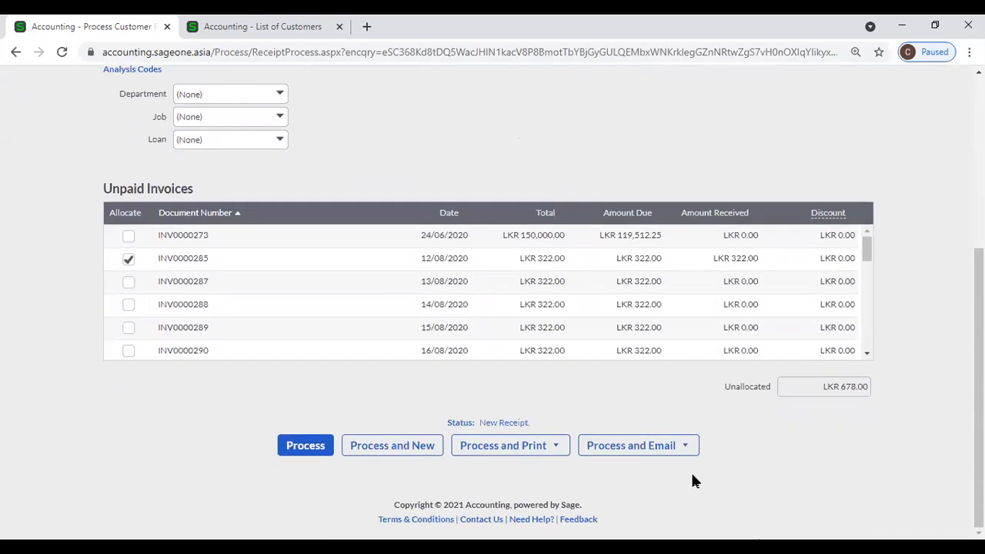
mouse_move(644, 449)
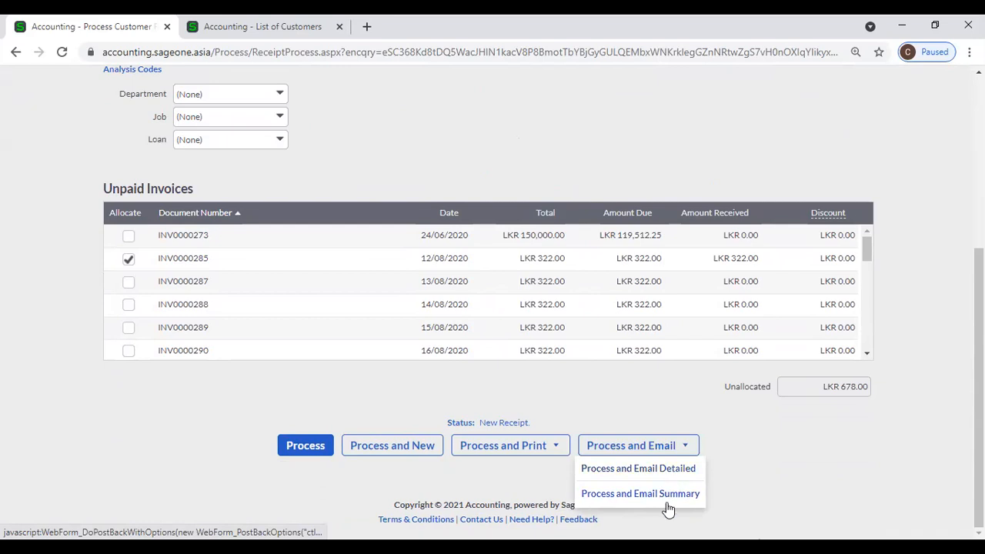
Open the list of customer receipts, leaving the new receipt without saving it.
scroll(517, 411, "up", 4)
mouse_move(174, 129)
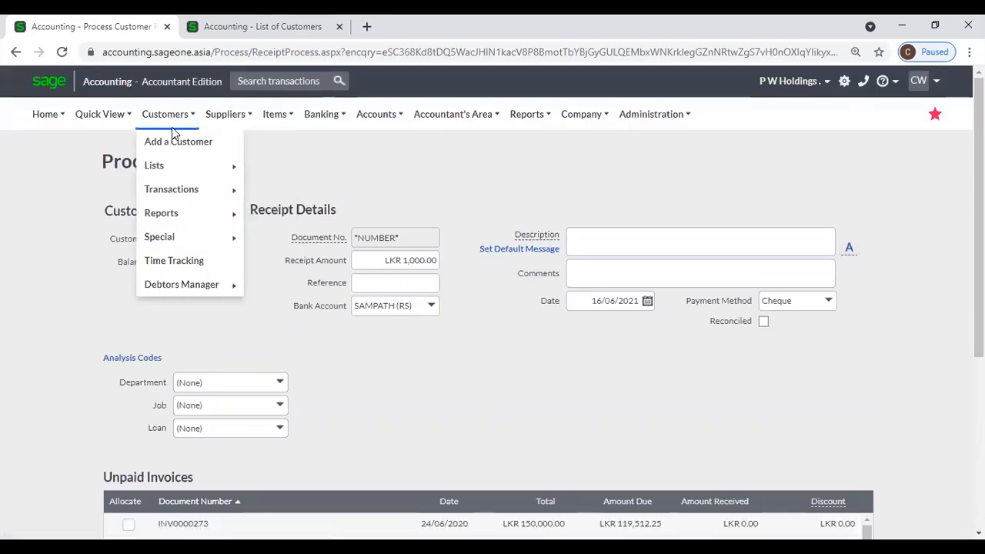
mouse_move(219, 191)
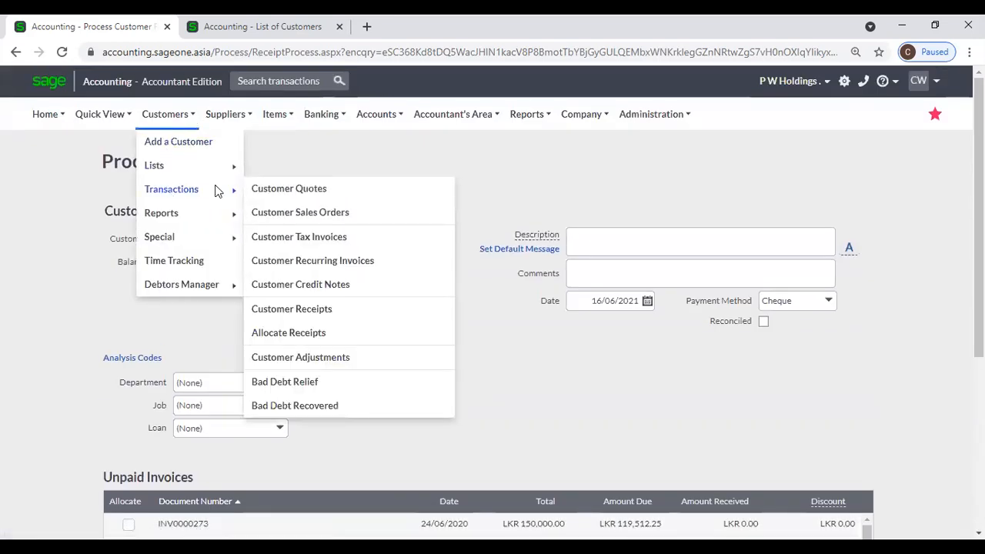
left_click(306, 310)
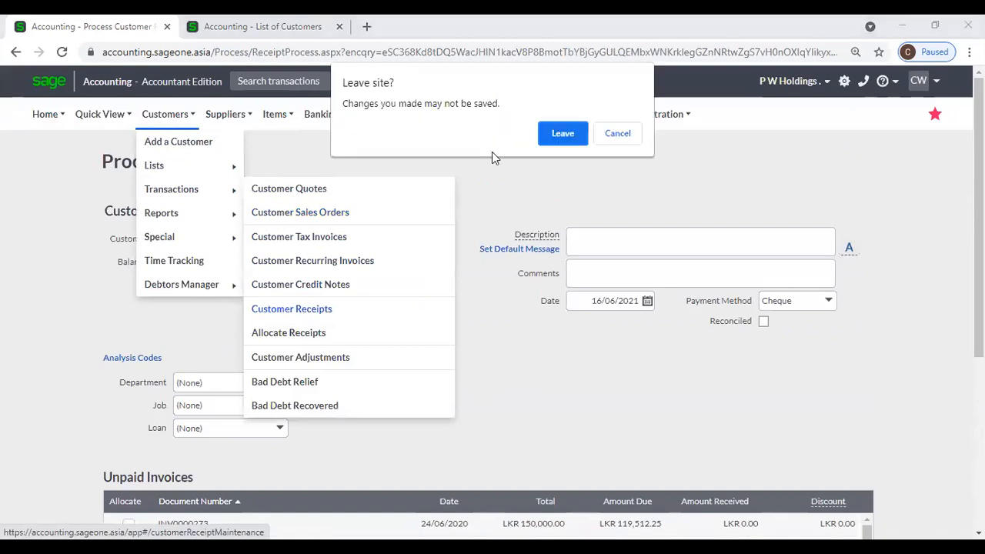
left_click(561, 135)
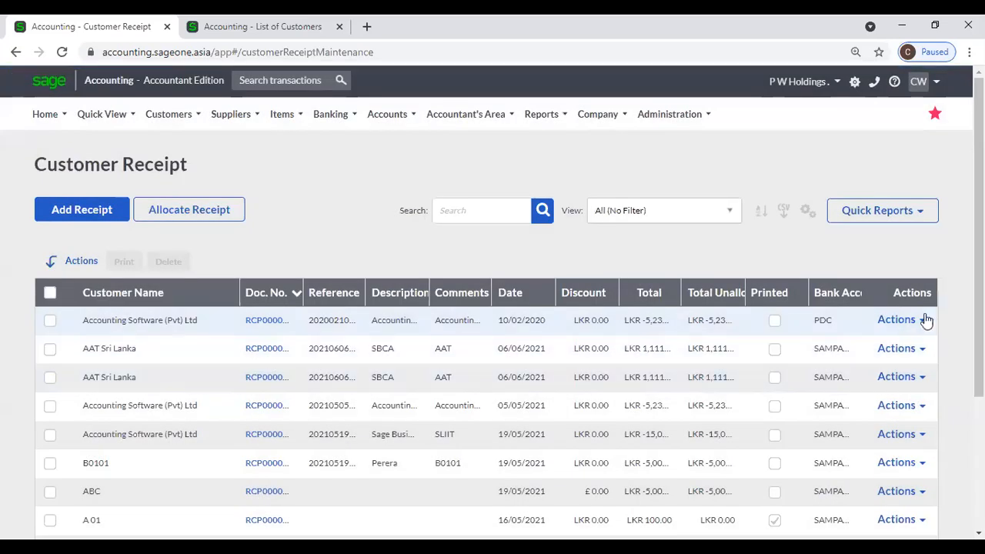
Preview the summary of the Accounting Software (Pvt) Ltd receipt dated 10/02/2020, and return to the receipt list.
left_click(923, 321)
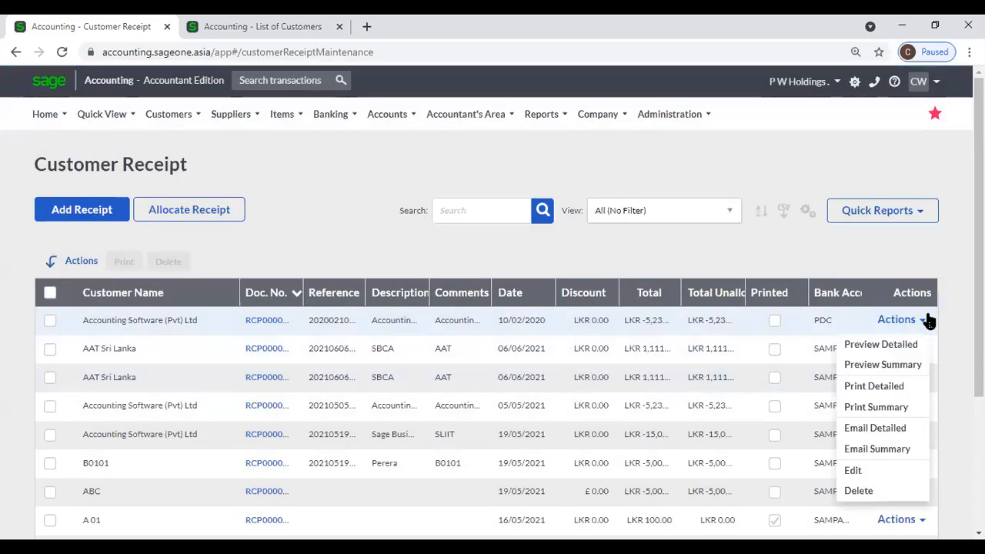
left_click(883, 364)
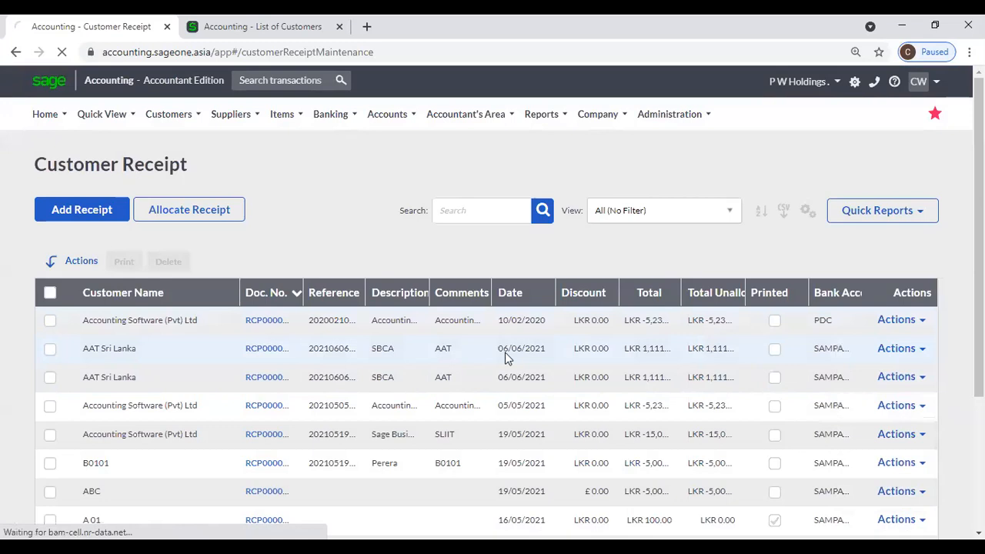
scroll(469, 345, "down", 3)
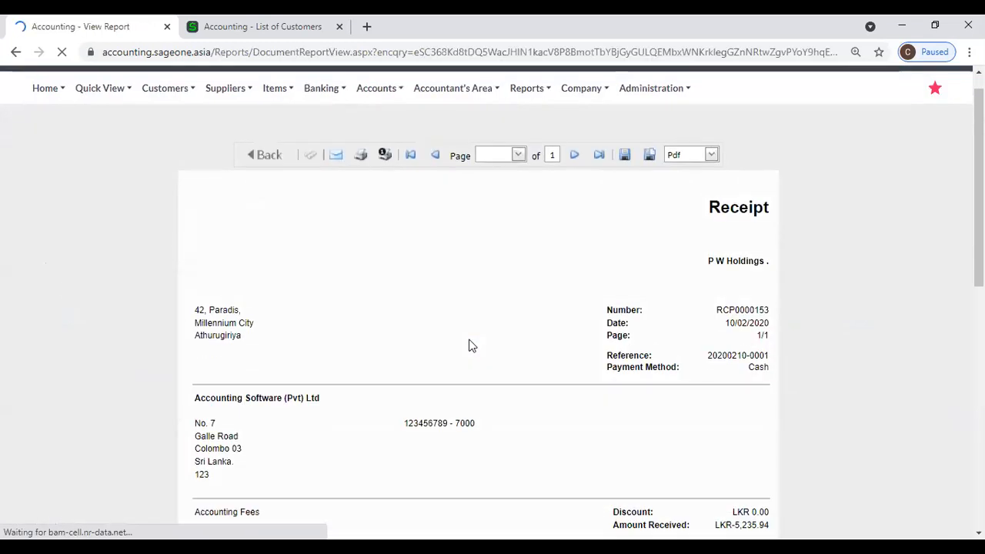
scroll(660, 335, "up", 3)
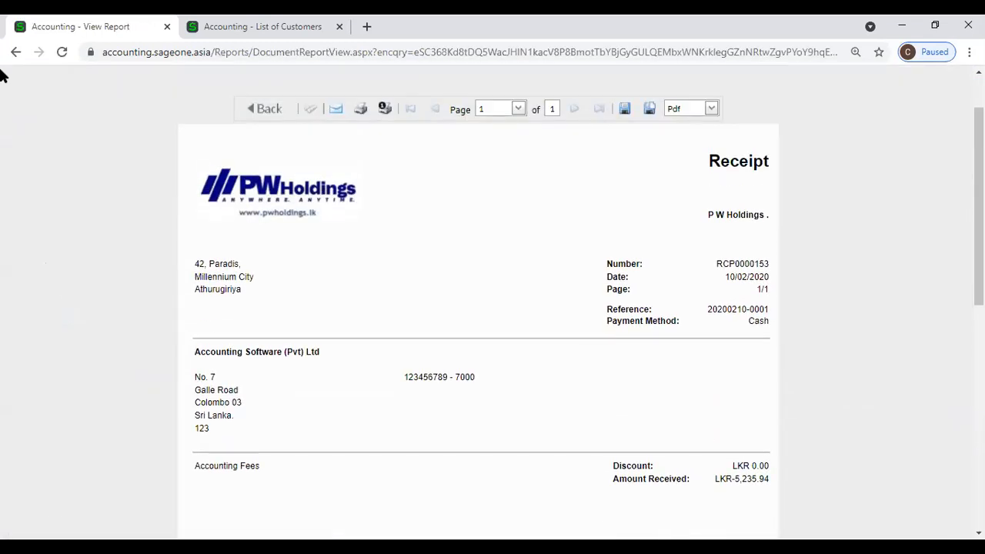
left_click(15, 51)
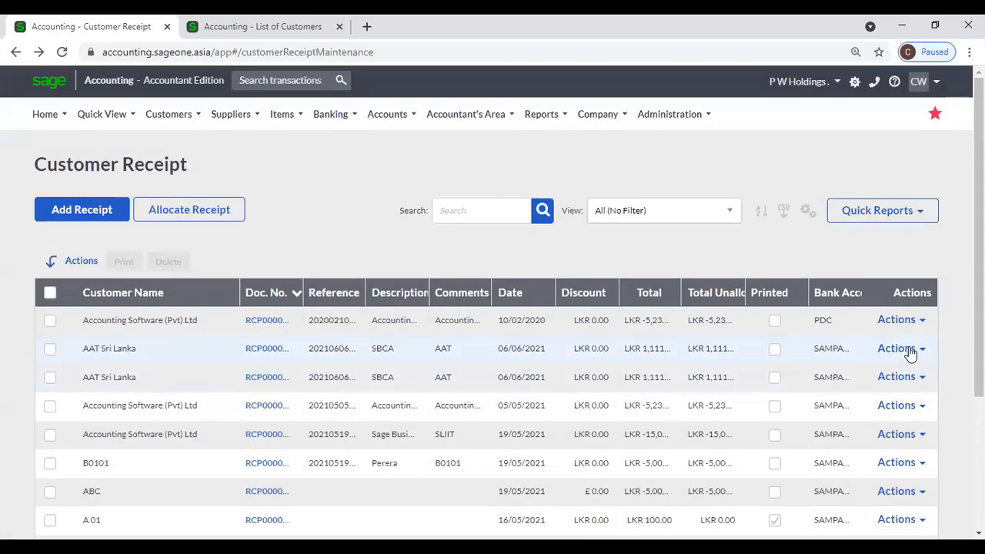
Preview the summary of the first-listed AAT Sri Lanka receipt dated 06/06/2021, and return to the receipt list.
left_click(908, 350)
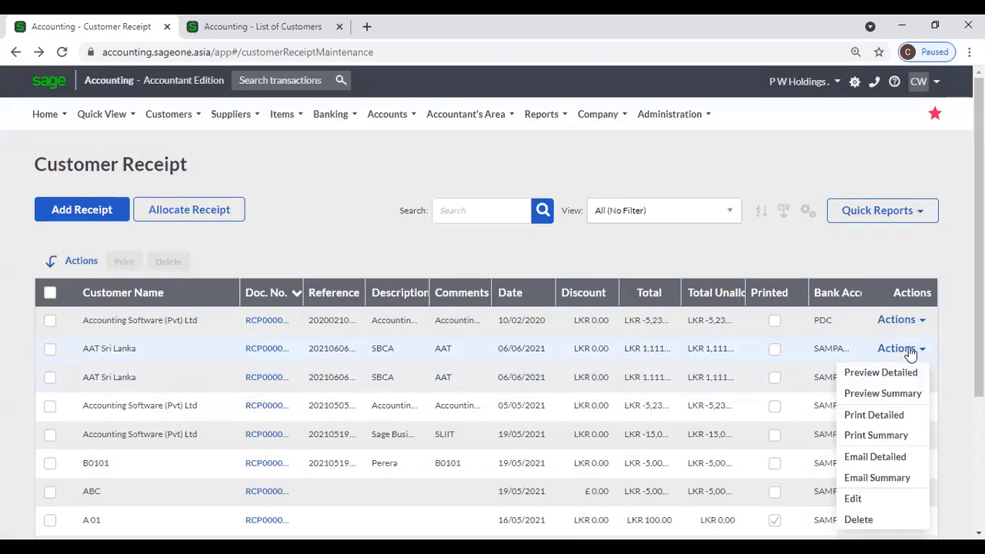
left_click(870, 394)
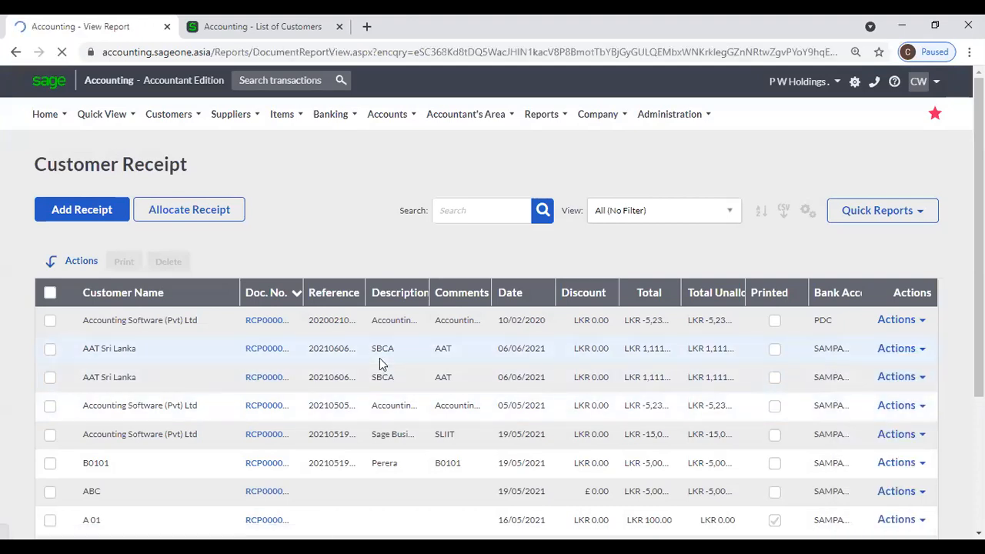
scroll(381, 364, "down", 3)
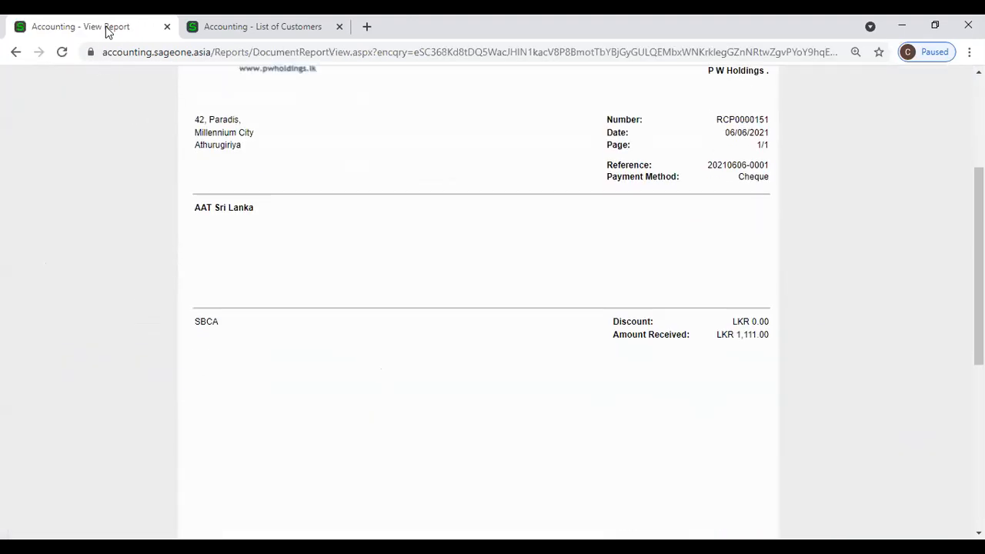
left_click(21, 53)
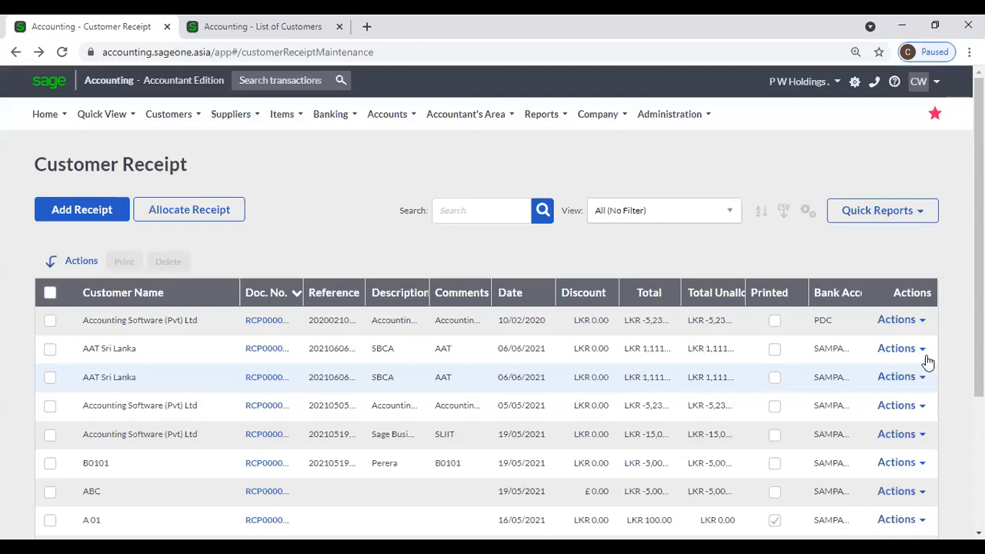
Preview the detailed version of the first-listed AAT Sri Lanka receipt, and return to the receipt list.
left_click(918, 351)
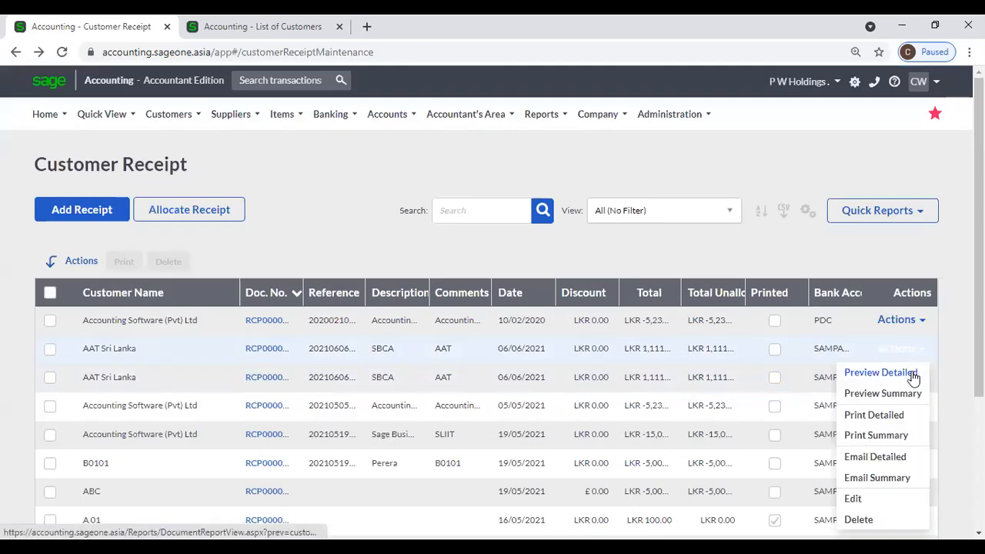
left_click(913, 375)
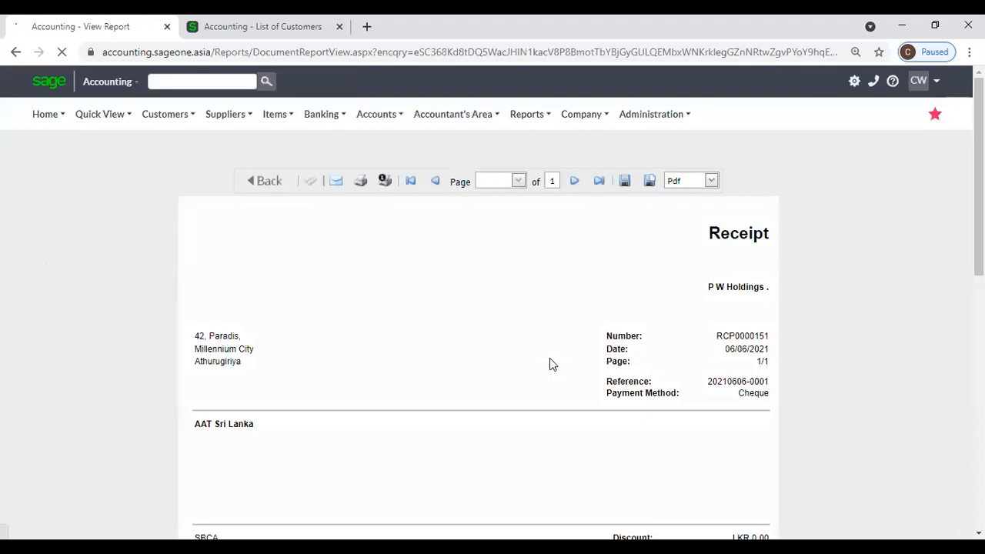
scroll(550, 358, "down", 2)
scroll(530, 391, "down", 2)
scroll(530, 392, "up", 3)
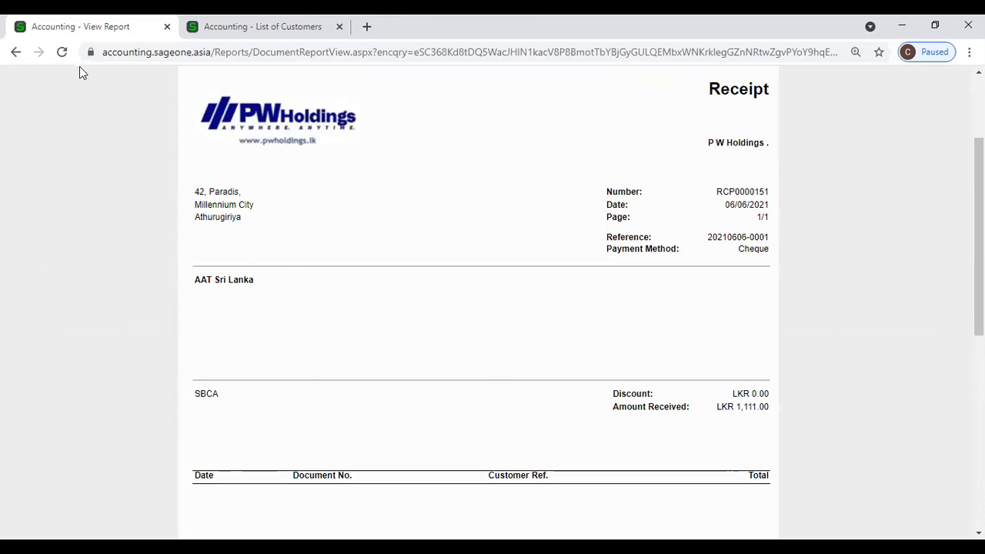
left_click(16, 52)
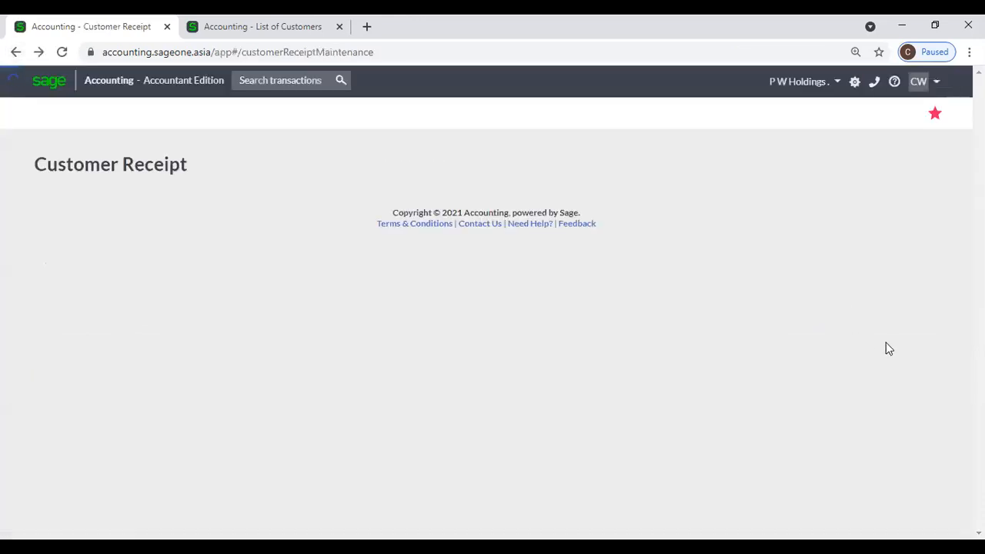
Preview the detailed version of the second-listed AAT Sri Lanka receipt, and return to the receipt list.
scroll(907, 379, "down", 1)
left_click(913, 333)
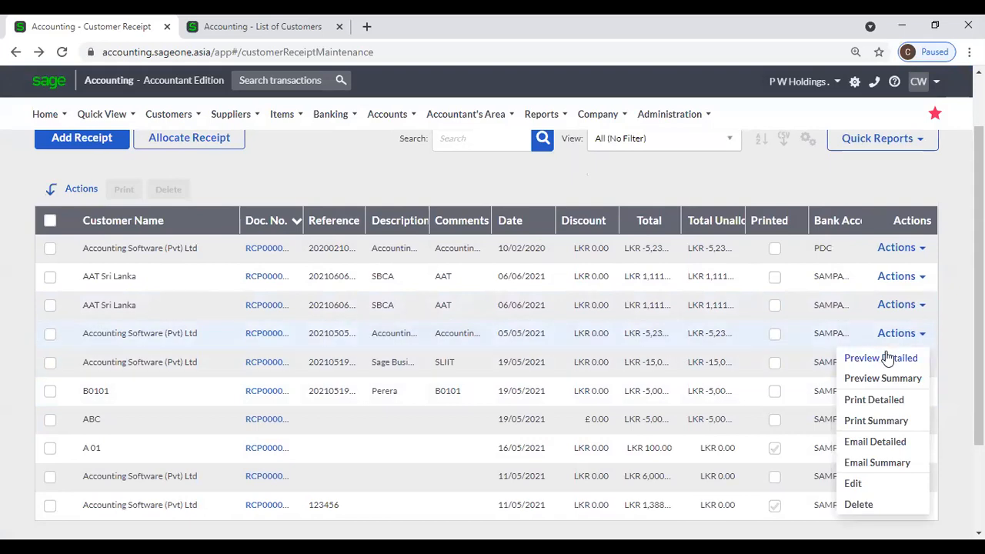
left_click(917, 312)
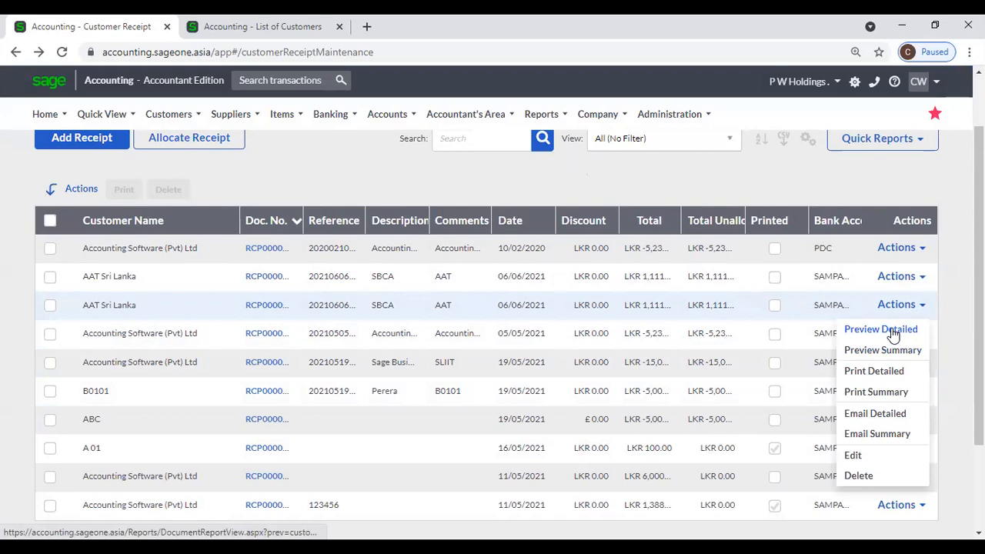
left_click(892, 331)
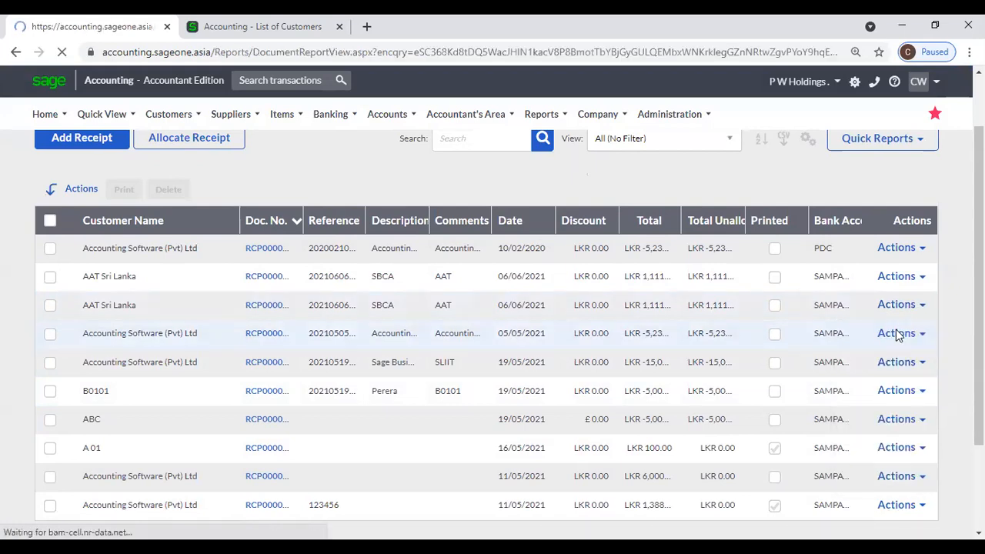
scroll(543, 352, "down", 3)
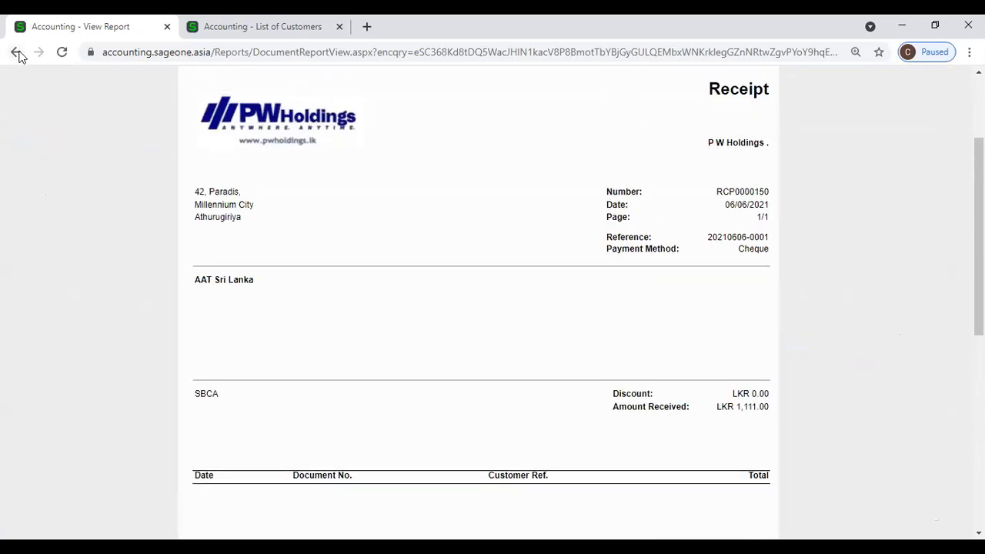
left_click(17, 52)
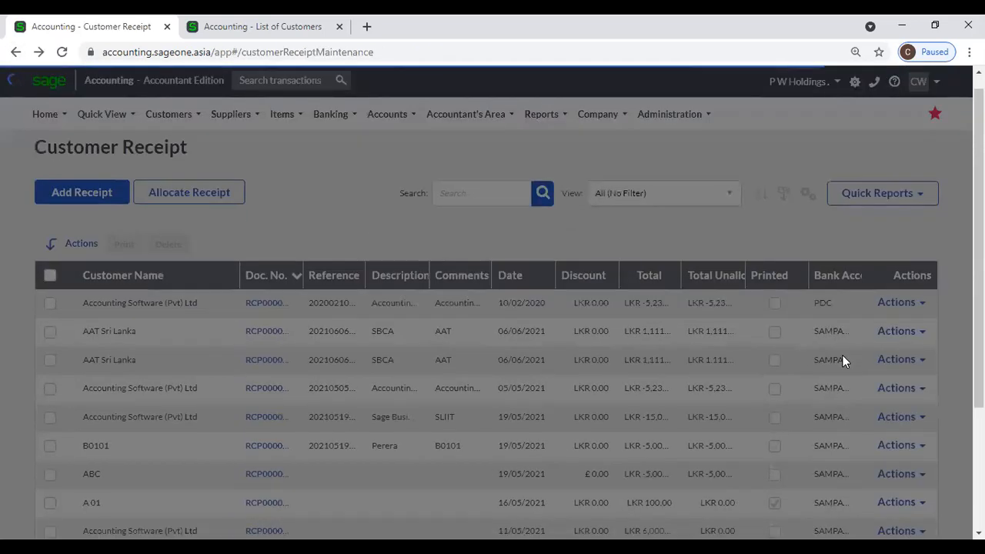
Preview the detailed version of the Accounting Software (Pvt) Ltd receipt dated 11/05/2021 with reference 123456.
scroll(842, 354, "down", 2)
left_click(922, 383)
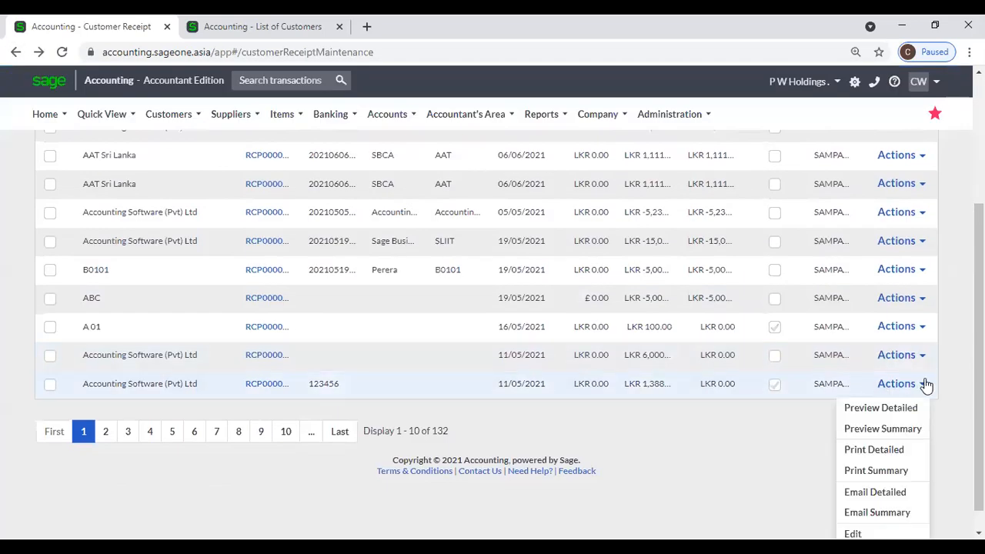
left_click(886, 405)
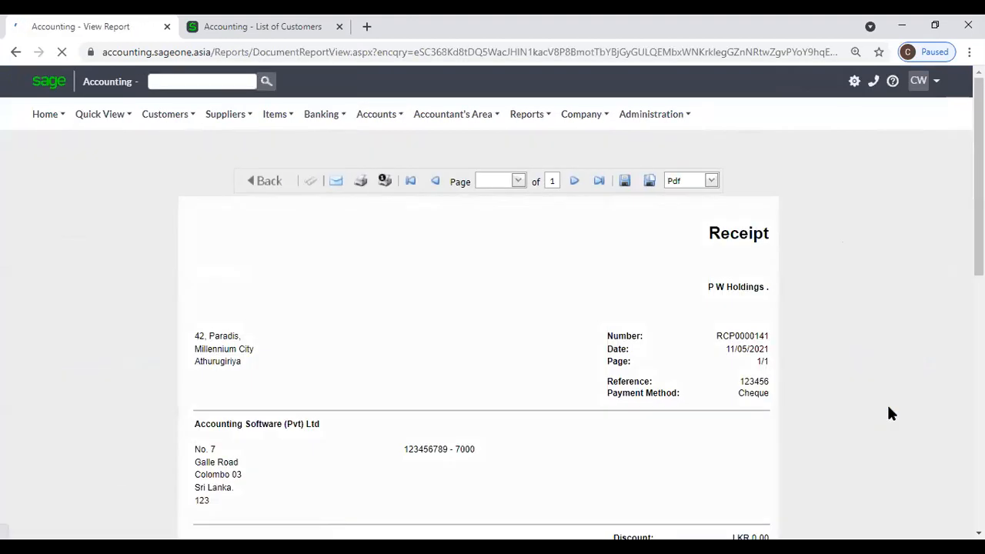
Review the allocated invoices on the detailed receipt preview, and return to the receipt list.
scroll(374, 359, "down", 3)
scroll(379, 368, "up", 2)
scroll(380, 368, "down", 2)
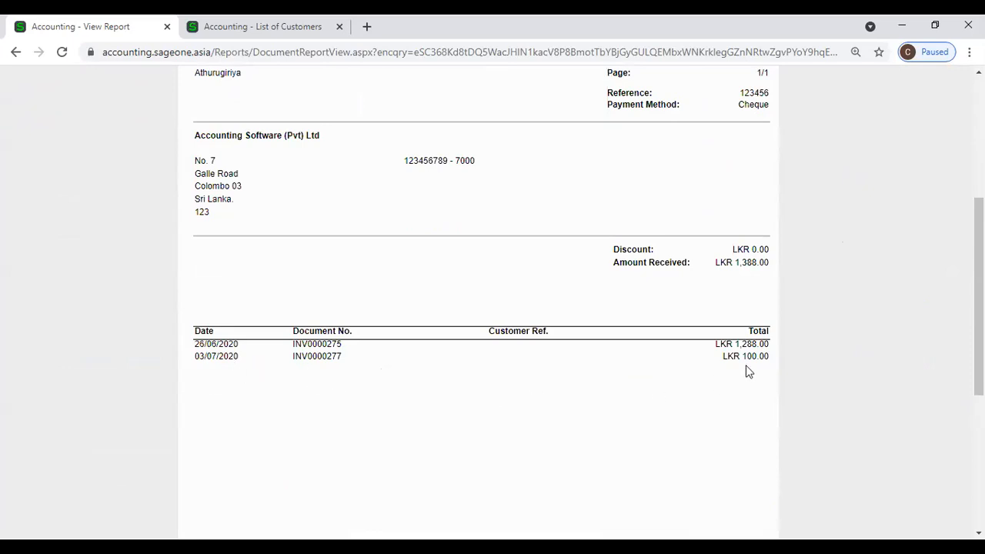
left_click(16, 51)
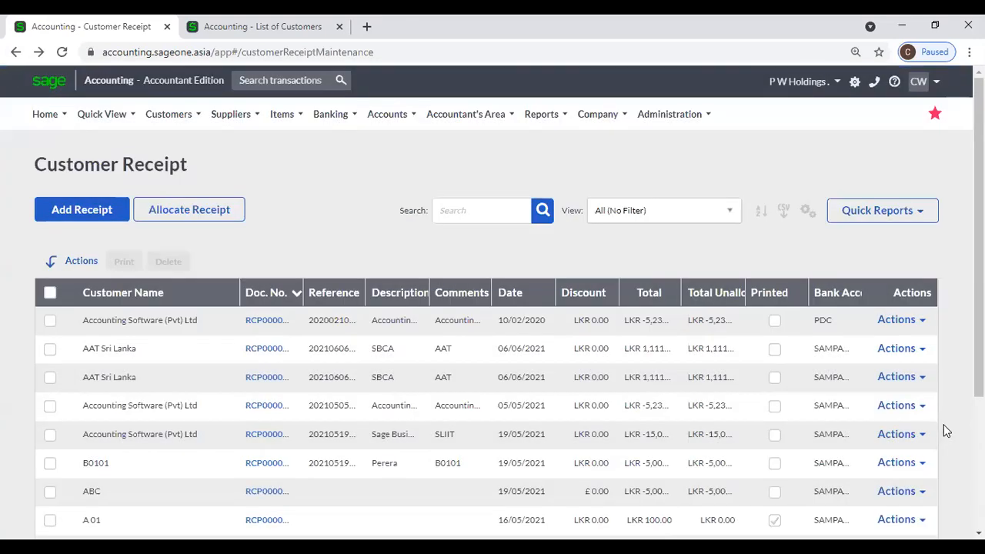
Preview the summary of the Accounting Software (Pvt) Ltd receipt with reference 123456, and return to the receipt list.
scroll(944, 428, "down", 2)
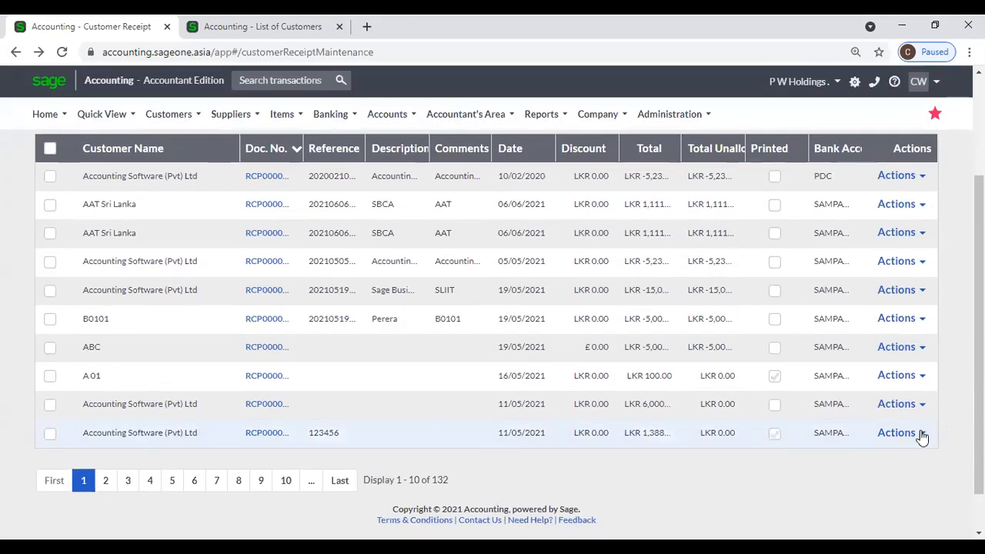
left_click(920, 433)
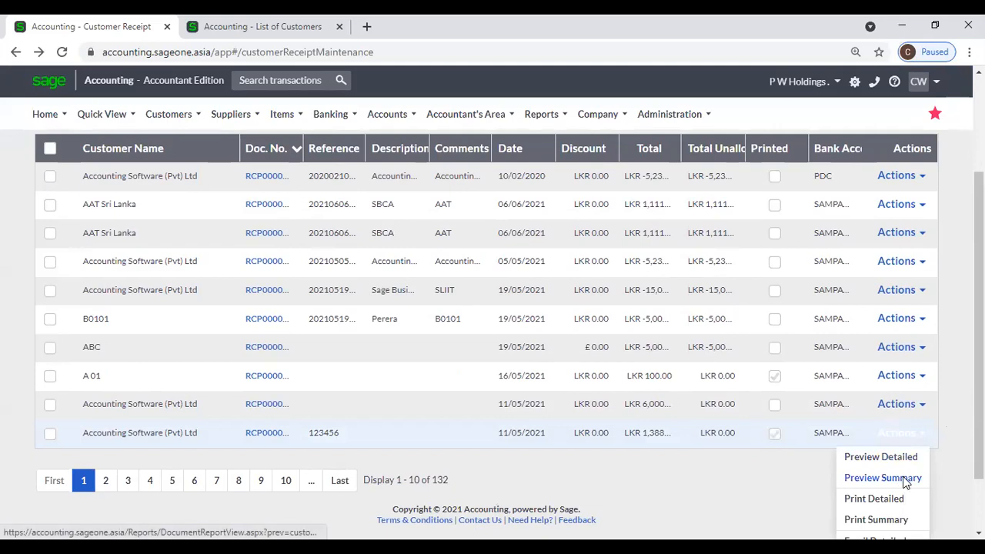
left_click(905, 479)
scroll(512, 385, "down", 3)
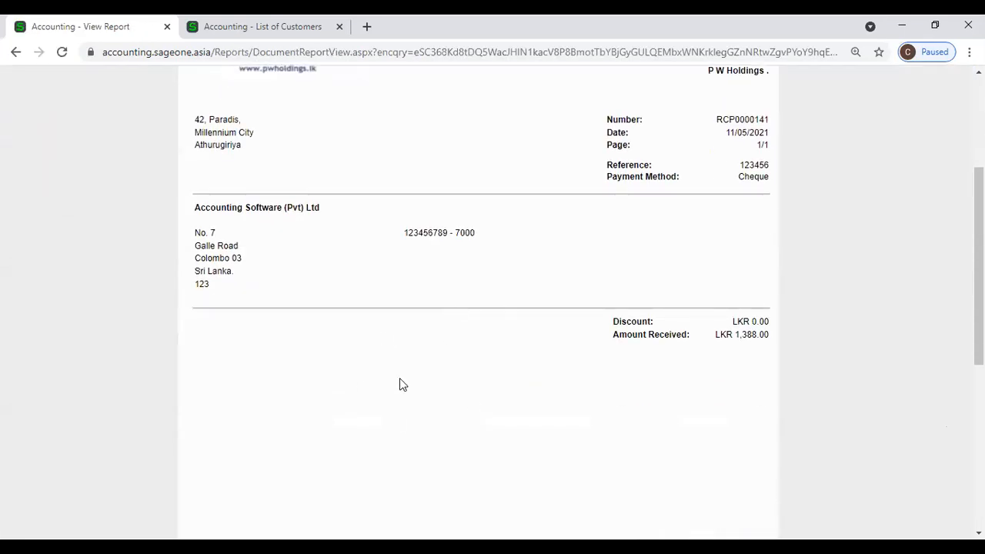
left_click(15, 51)
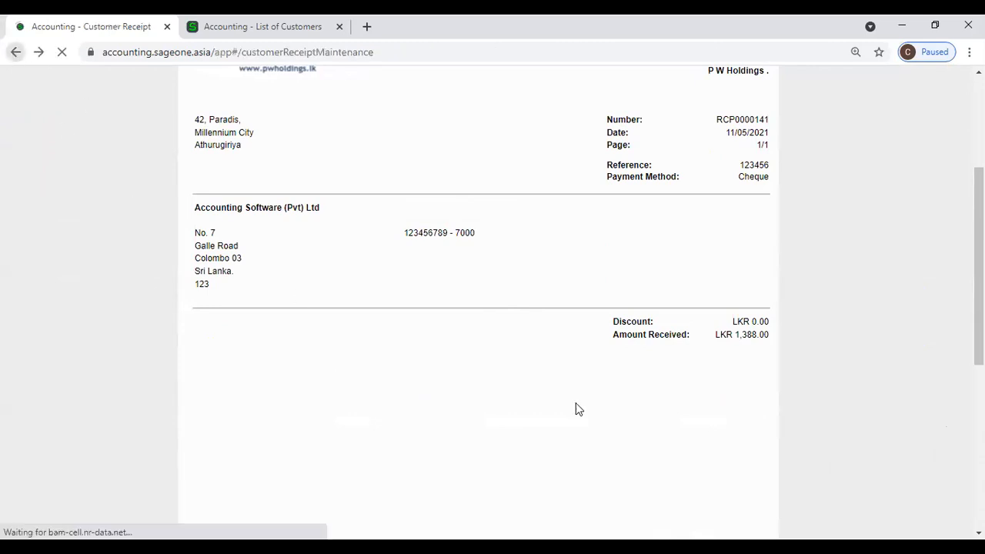
Preview the detailed version of the receipt with reference 123456 again, check its allocated invoices, and return to the receipt list.
scroll(883, 429, "down", 5)
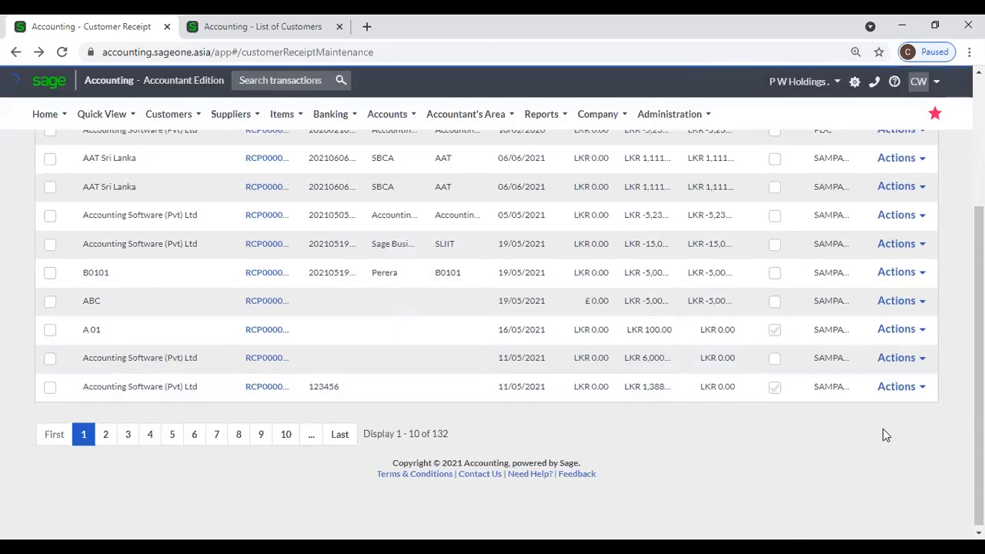
left_click(921, 385)
left_click(883, 409)
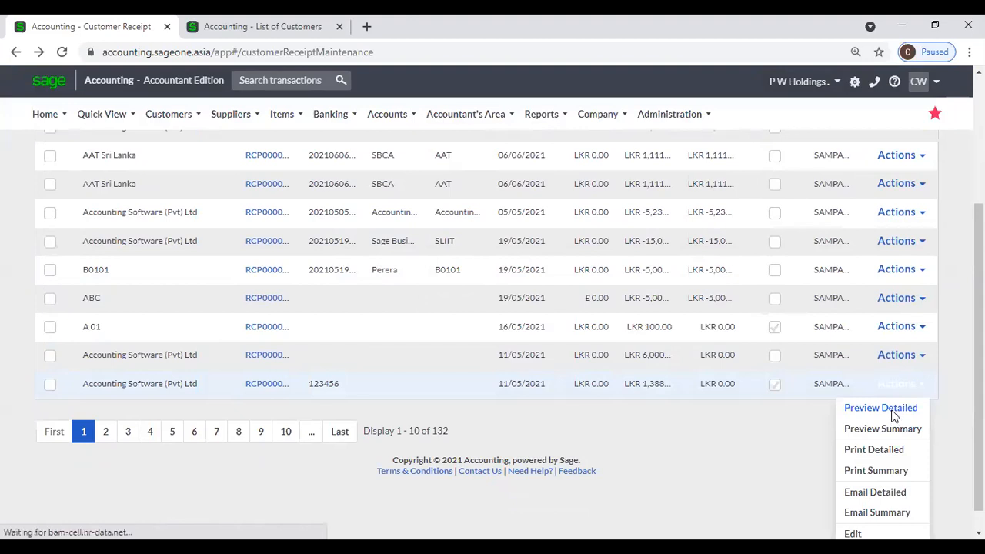
scroll(791, 411, "down", 4)
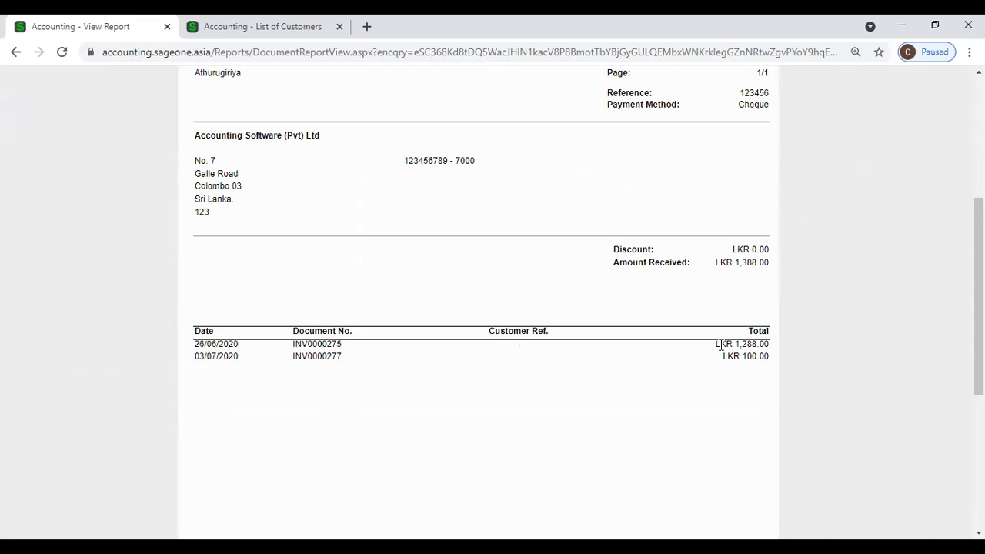
scroll(720, 345, "down", 1)
scroll(732, 299, "down", 3)
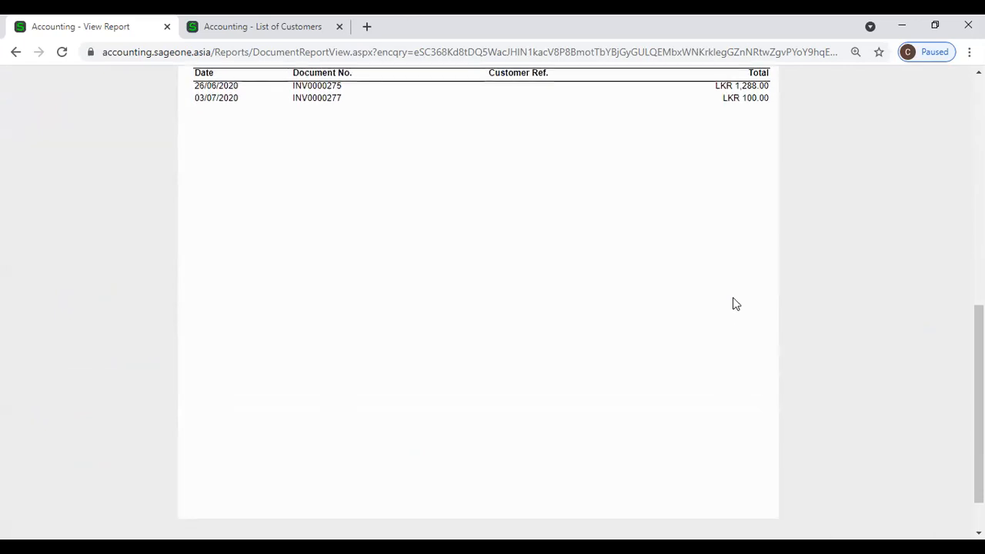
scroll(733, 300, "up", 6)
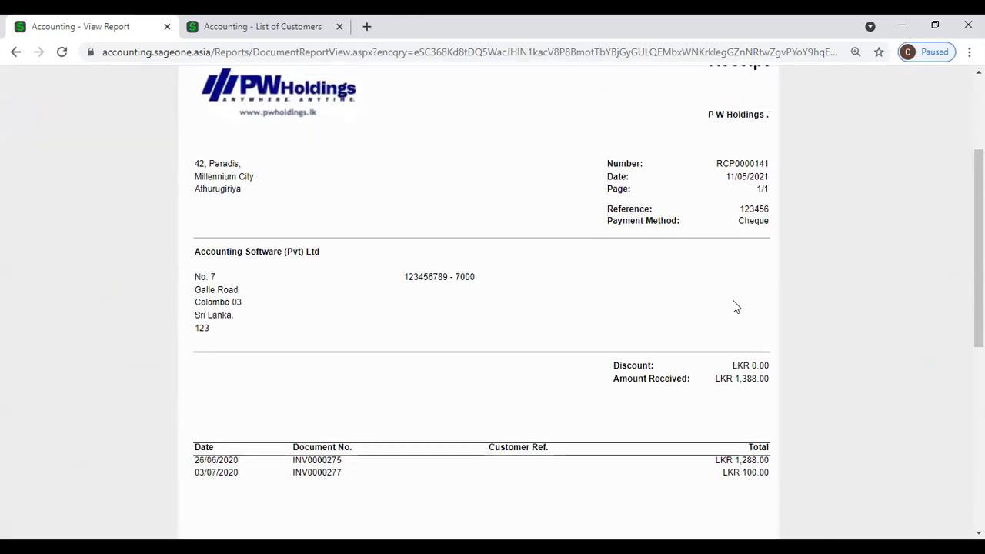
scroll(435, 334, "up", 2)
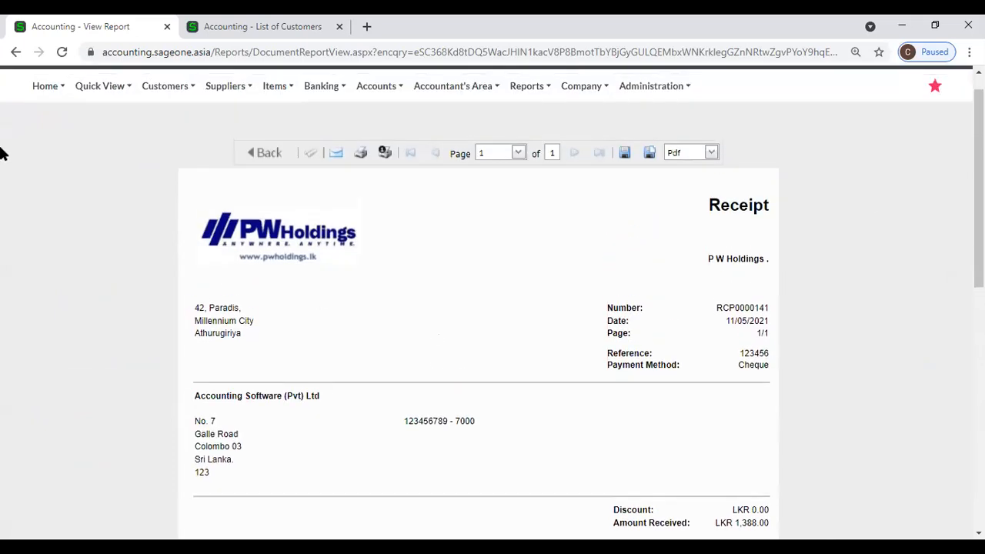
left_click(16, 51)
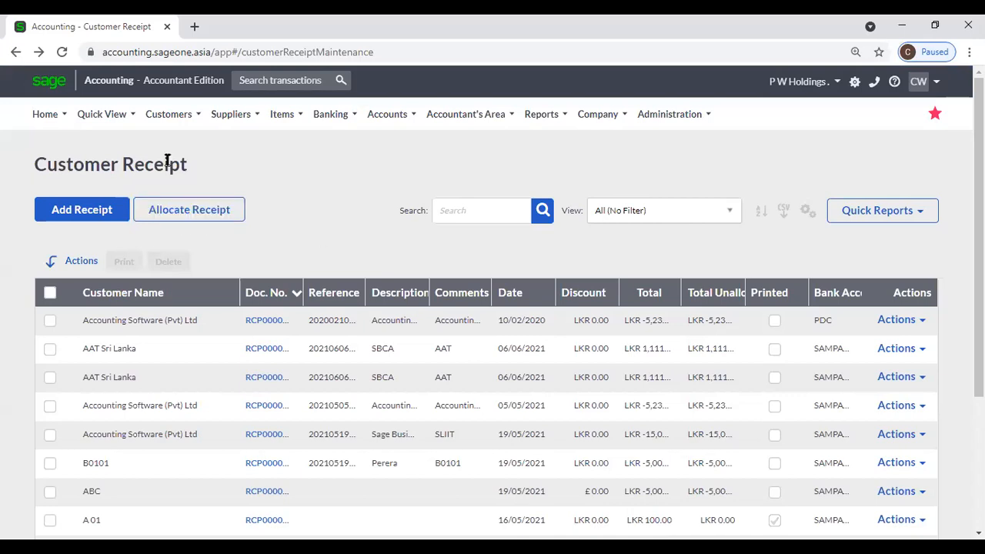
Open the customer receipts list, and switch to the list of customer tax invoices.
mouse_move(157, 119)
mouse_move(181, 195)
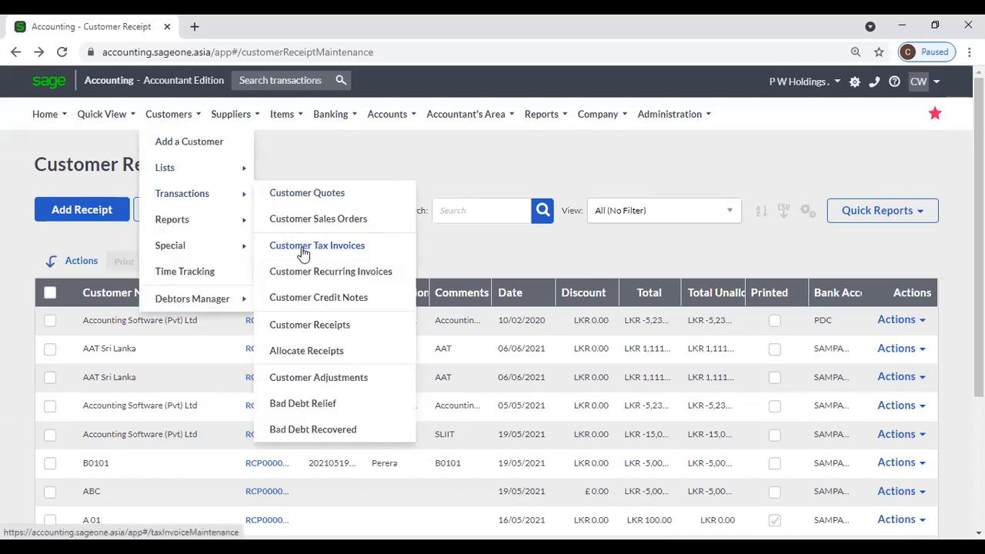
left_click(305, 327)
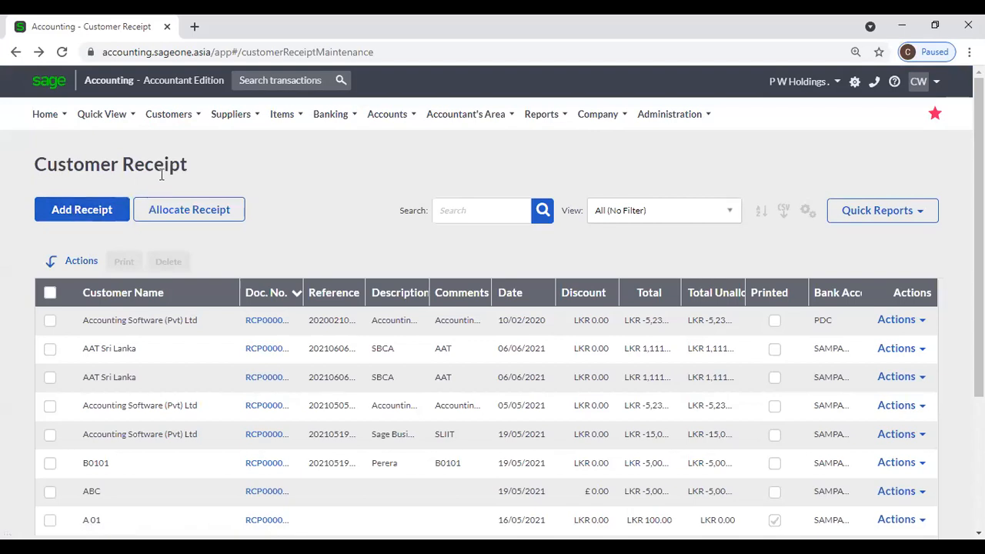
mouse_move(166, 115)
mouse_move(193, 193)
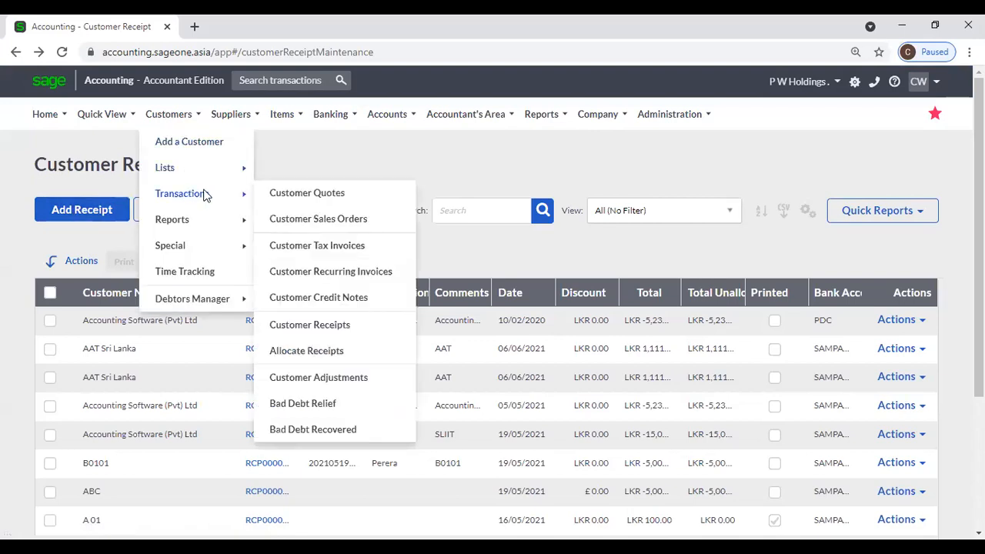
left_click(311, 245)
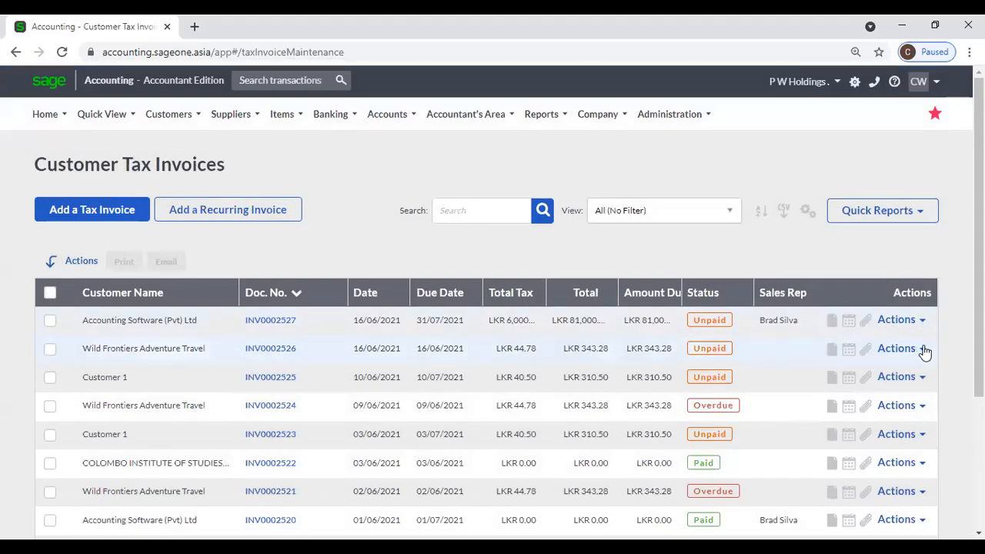
Create a receipt from Wild Frontiers Adventure Travel invoice INV0002526 and sort its unpaid invoices by document number in descending order.
left_click(922, 350)
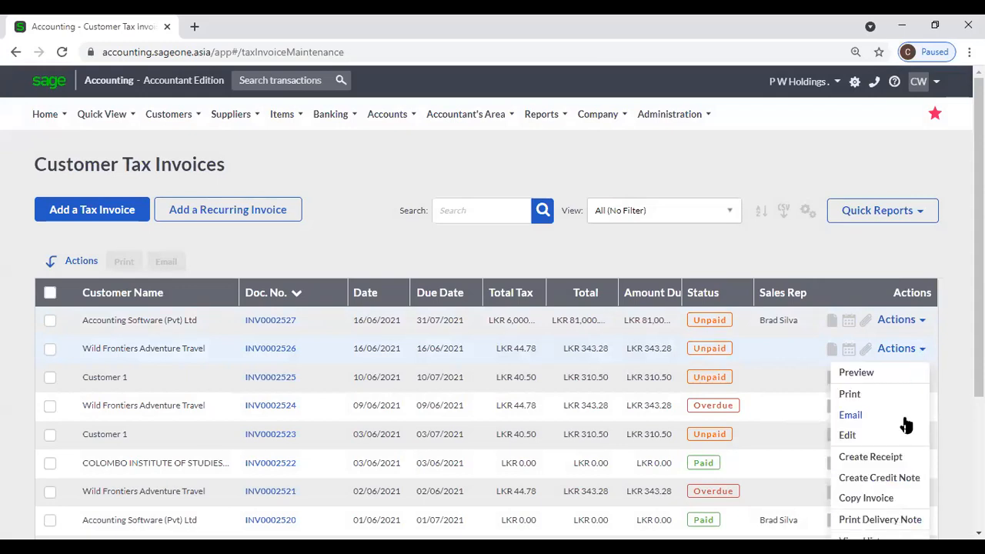
left_click(894, 461)
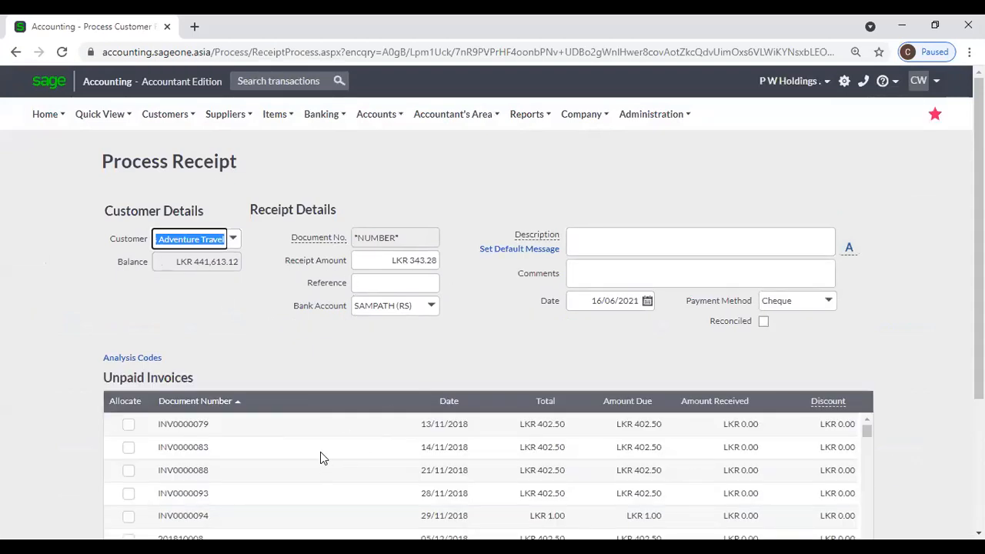
scroll(320, 452, "down", 10)
left_click(206, 404)
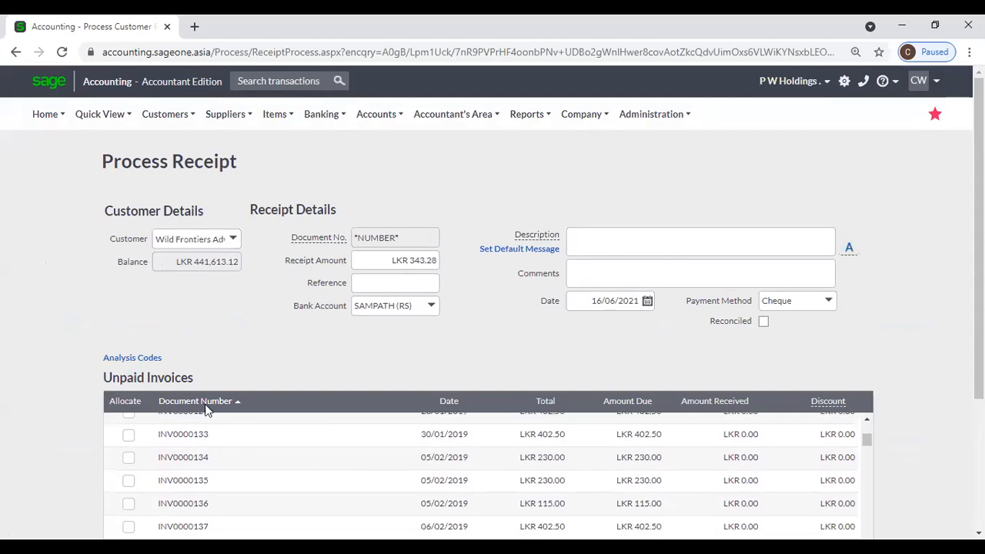
scroll(268, 463, "up", 10)
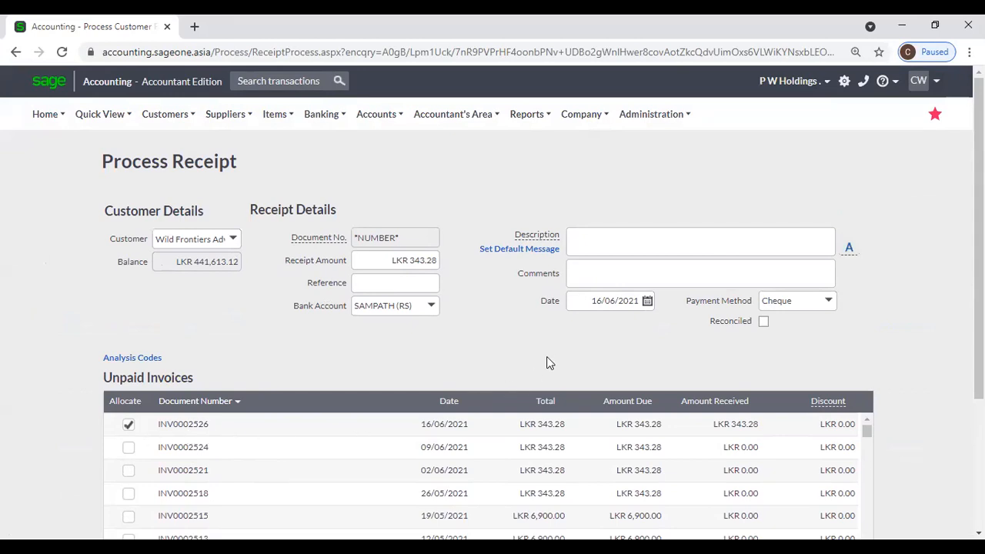
Review the receipt's invoice allocation and processing options, and leave the receipt without saving it.
scroll(564, 343, "down", 3)
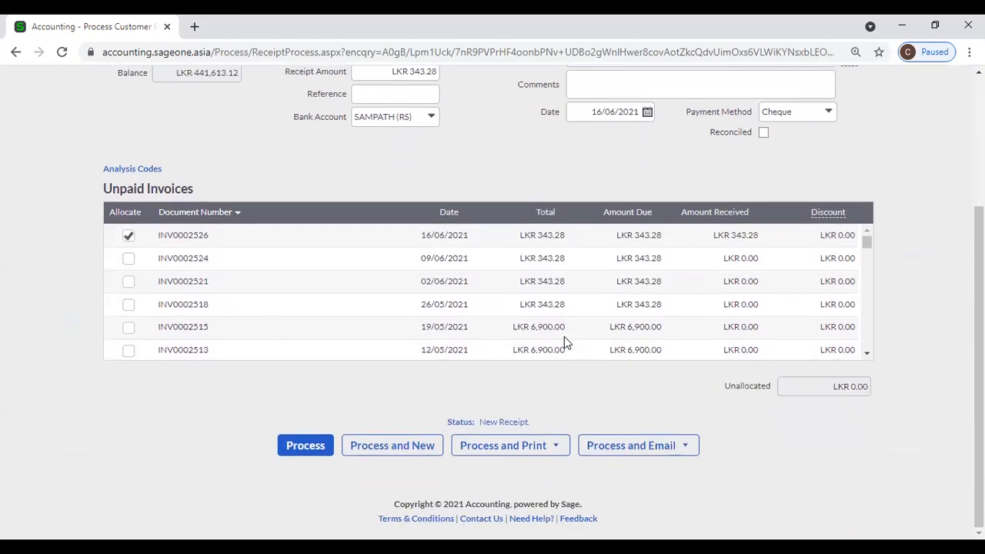
scroll(385, 347, "up", 1)
scroll(385, 346, "up", 1)
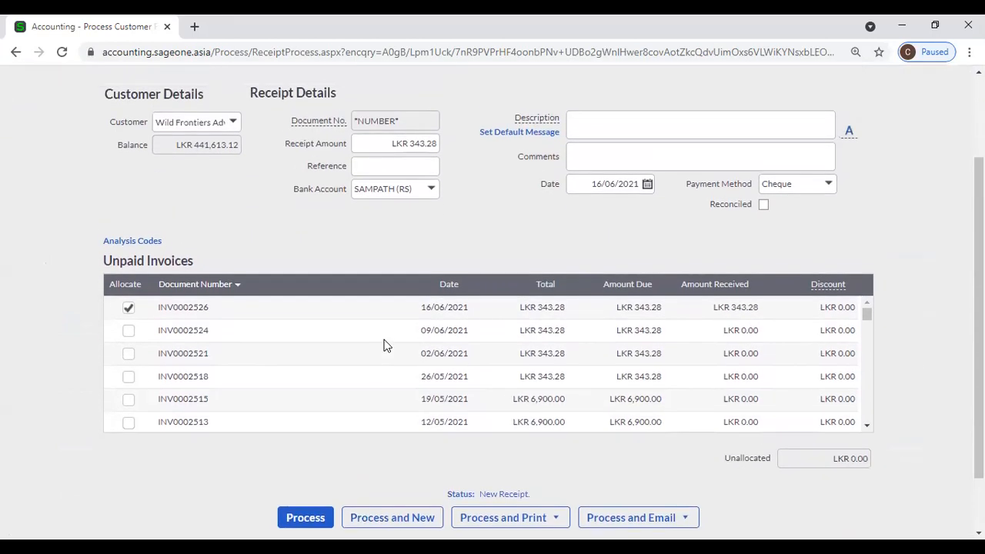
scroll(385, 346, "up", 3)
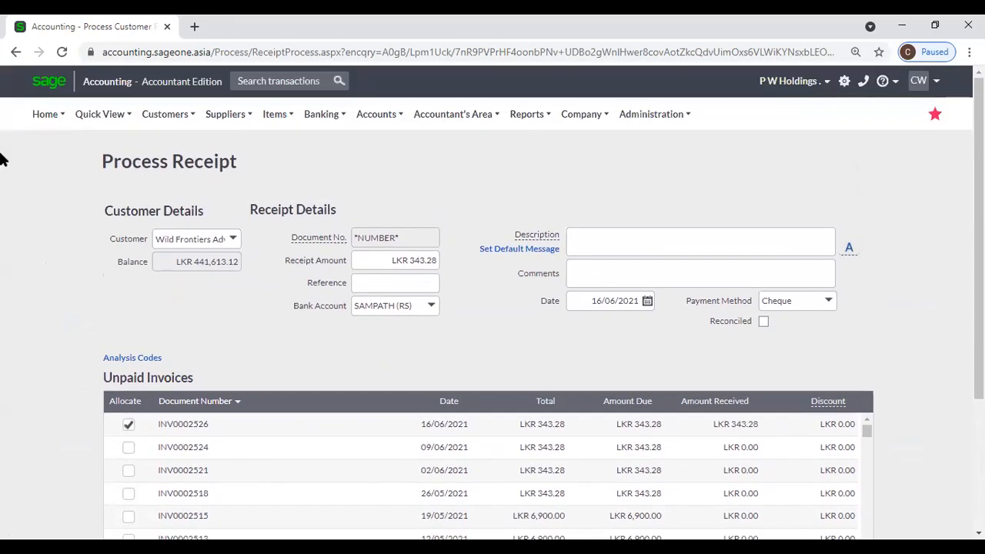
left_click(15, 56)
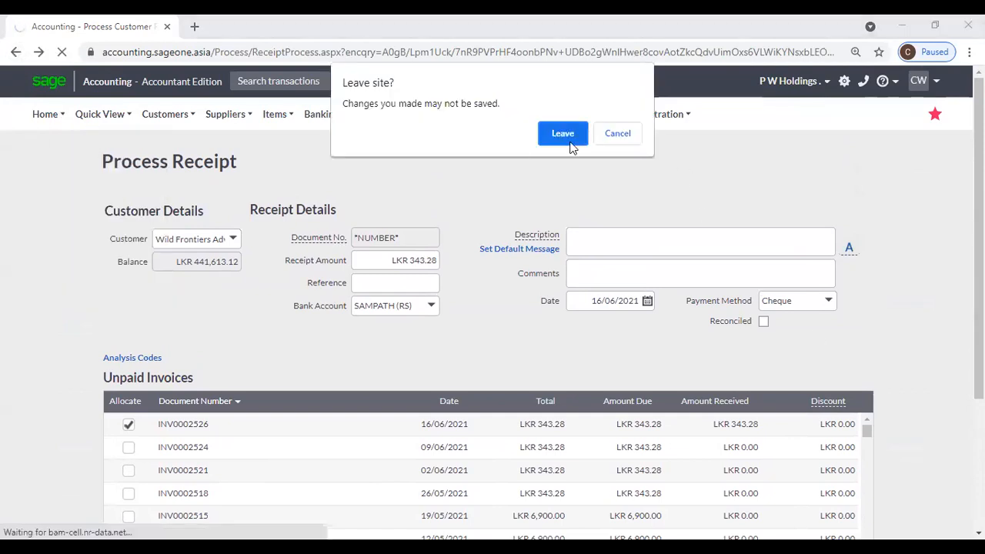
left_click(561, 132)
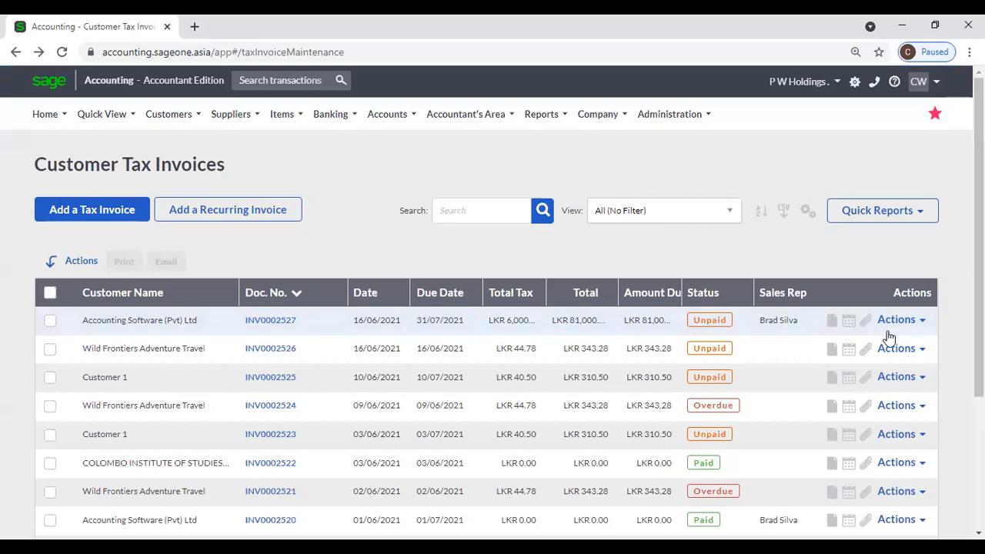
Start a new receipt from invoice INV0002526 again and look through the unpaid invoices for its allocation.
left_click(923, 347)
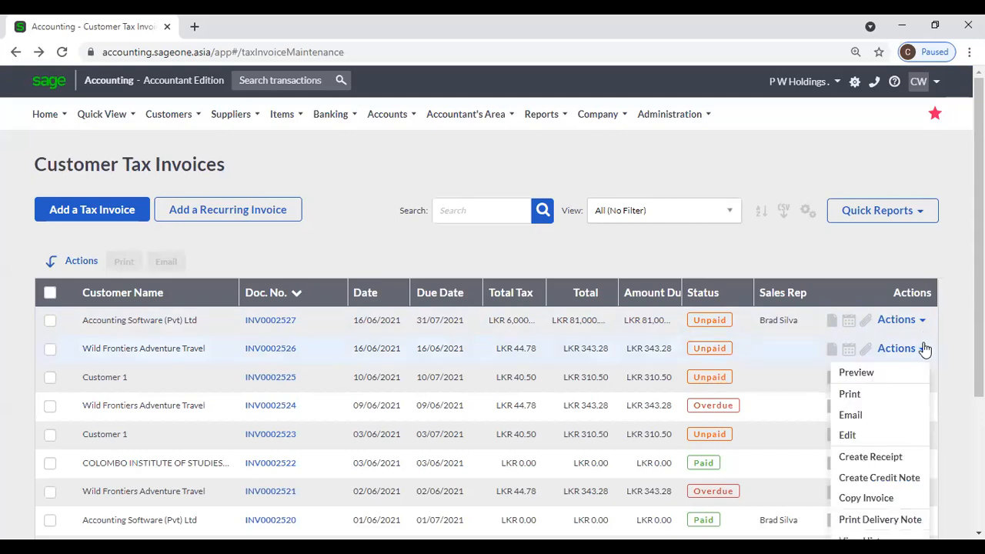
left_click(891, 458)
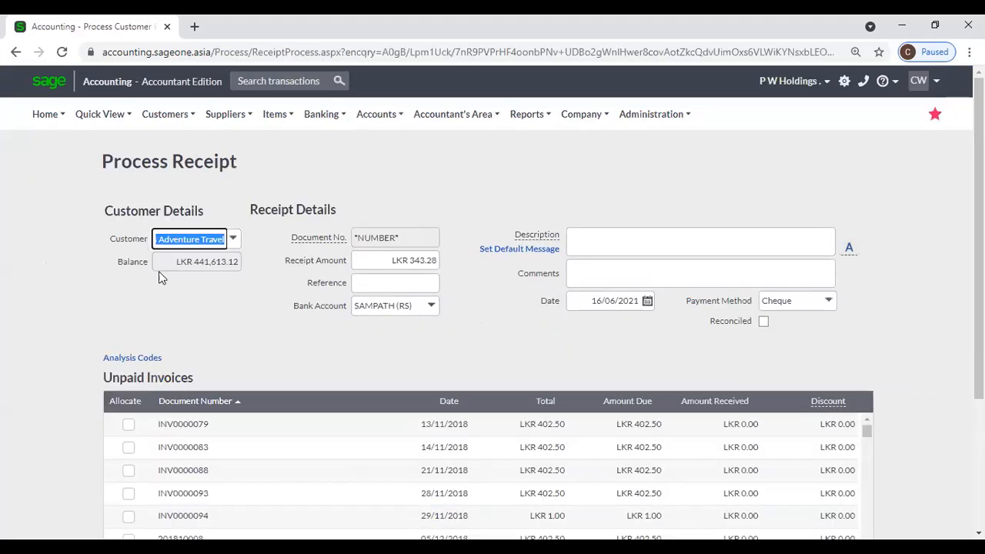
scroll(837, 446, "down", 10)
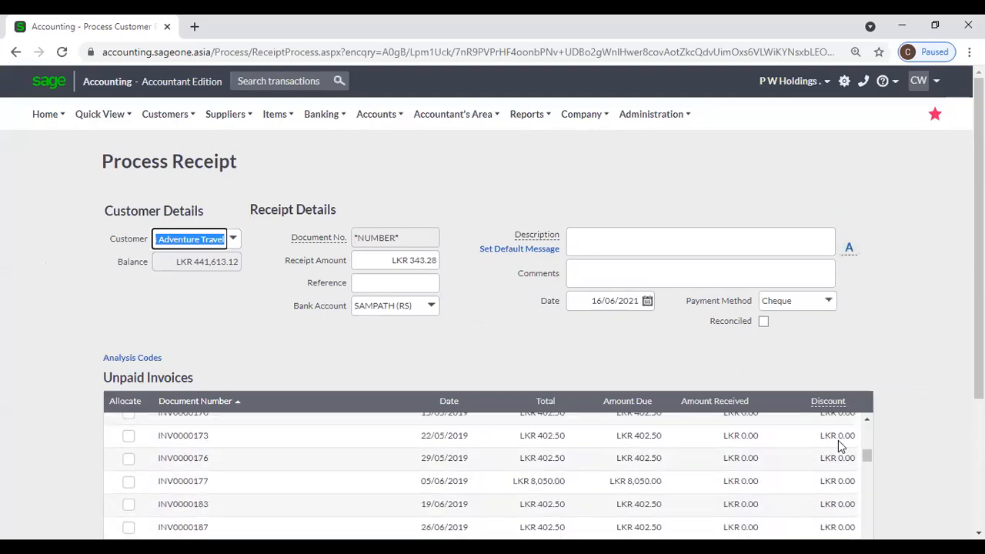
scroll(868, 380, "down", 2)
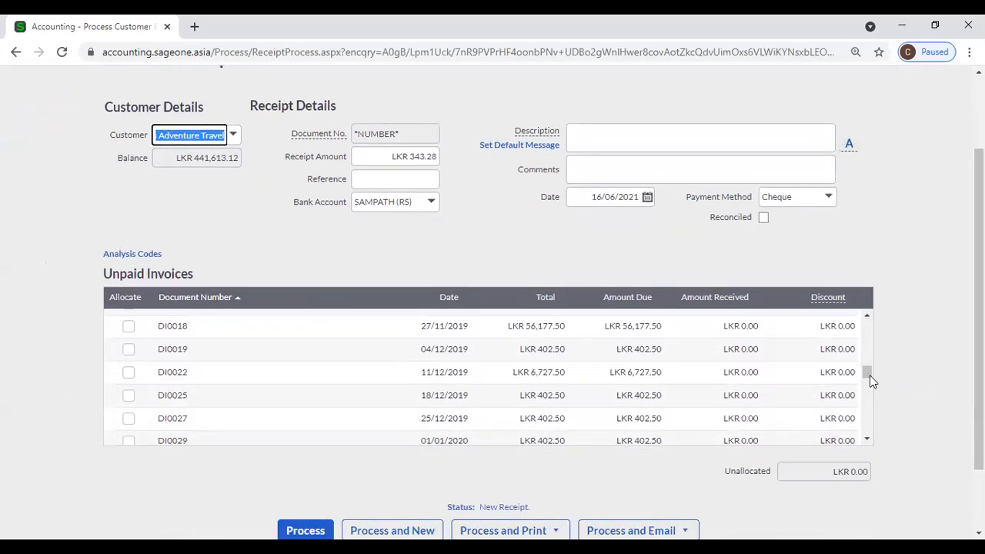
Check the invoice allocated to the new receipt in the unpaid invoices list and return to the customer tax invoices.
left_click_drag(868, 381, 871, 437)
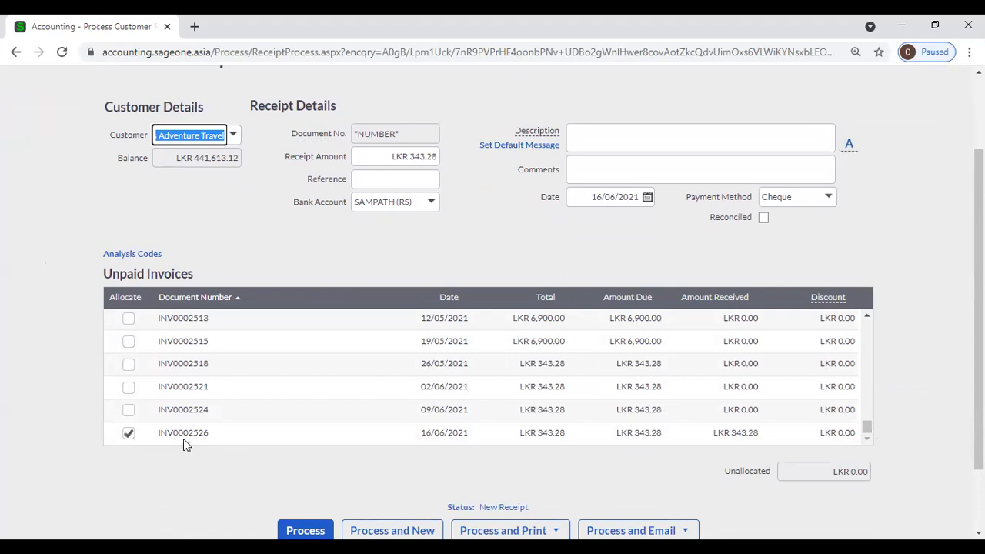
left_click(15, 54)
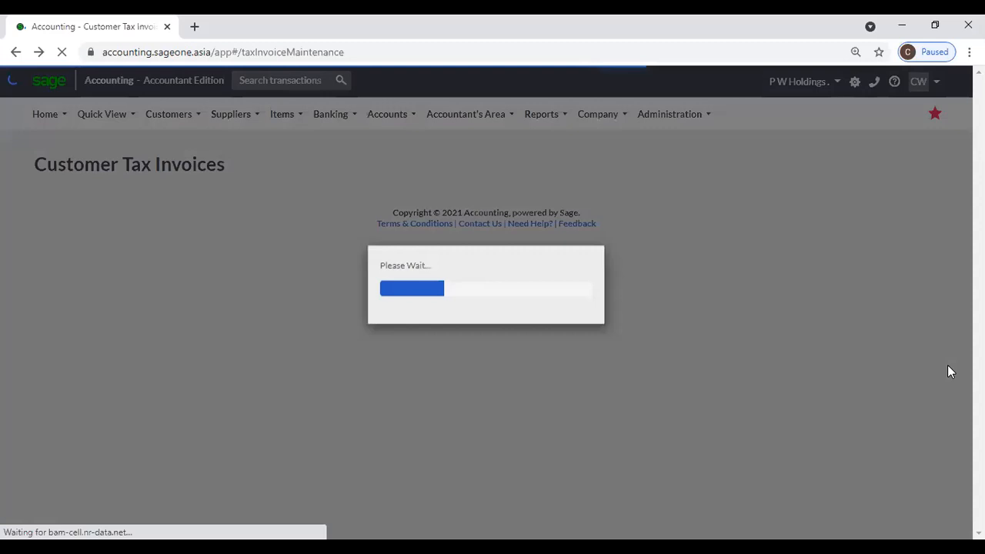
Start a receipt from Wild Frontiers Adventure Travel invoice INV0002518, check its allocation among the unpaid invoices, and leave without saving.
scroll(925, 353, "down", 3)
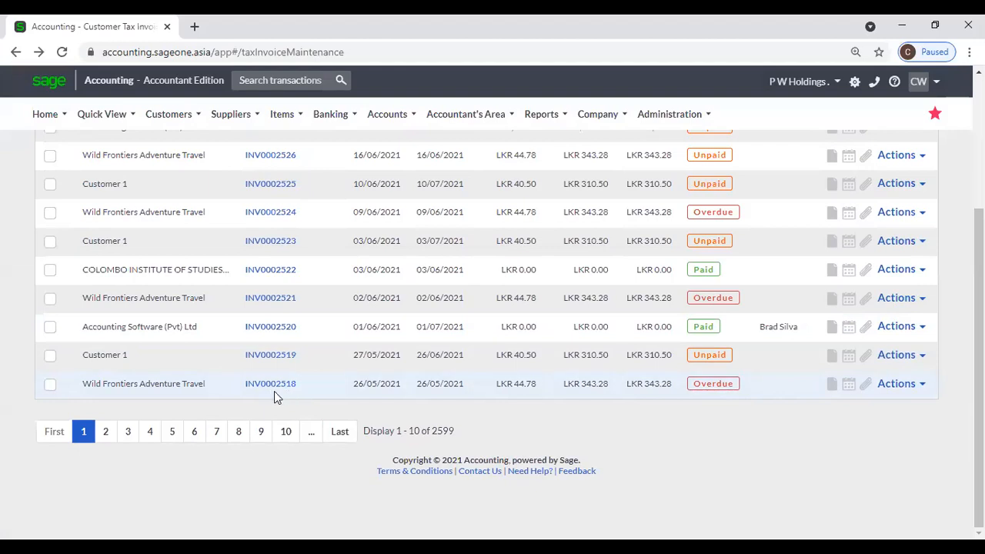
left_click(918, 384)
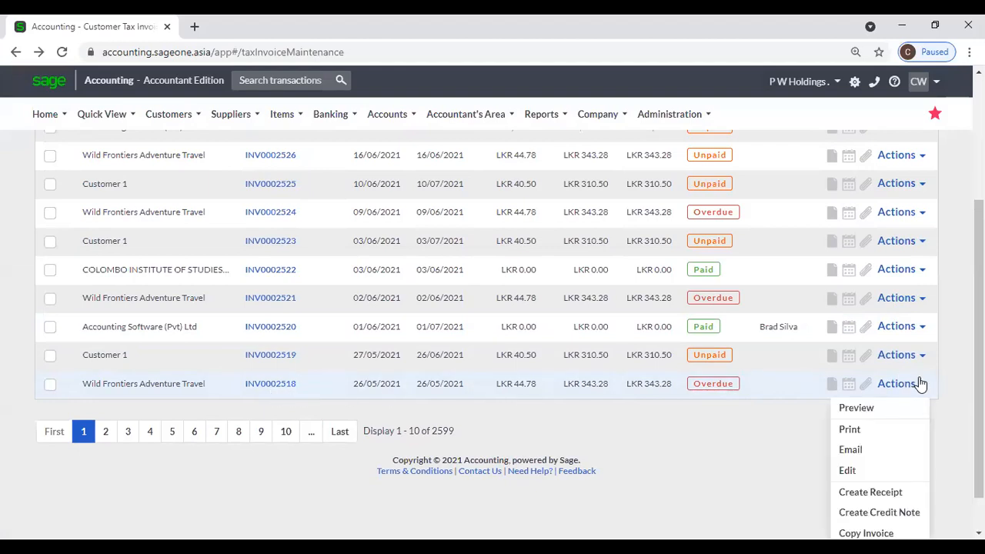
left_click(871, 493)
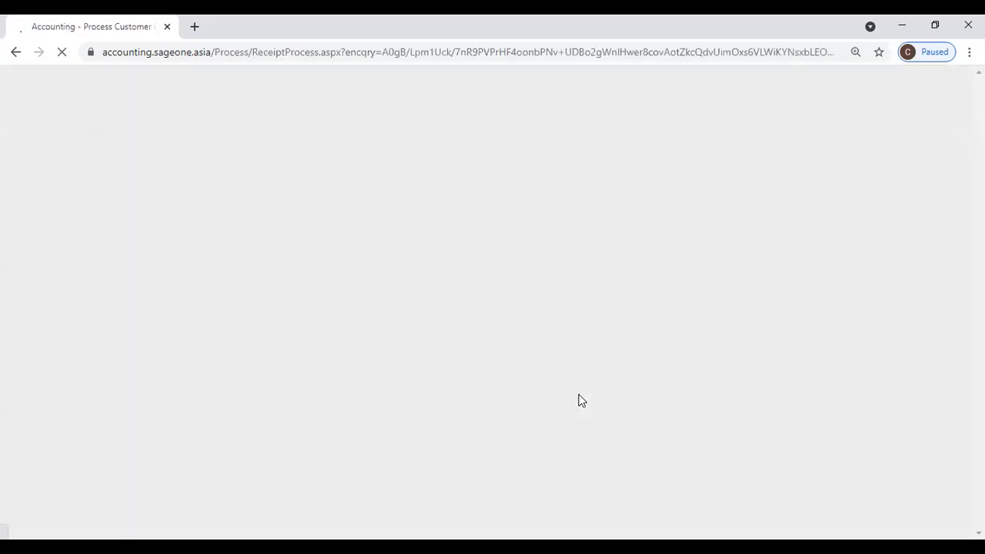
scroll(831, 391, "down", 2)
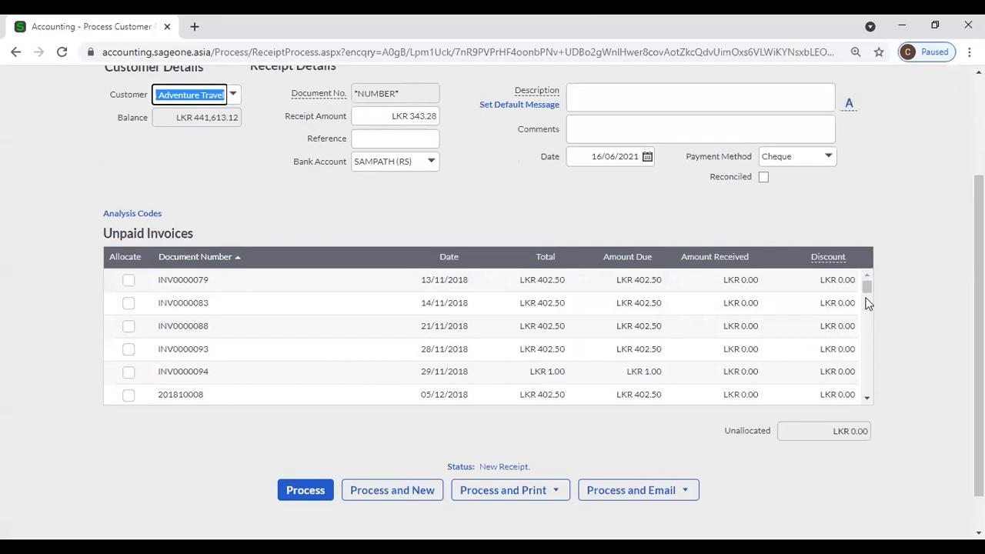
left_click_drag(868, 285, 864, 407)
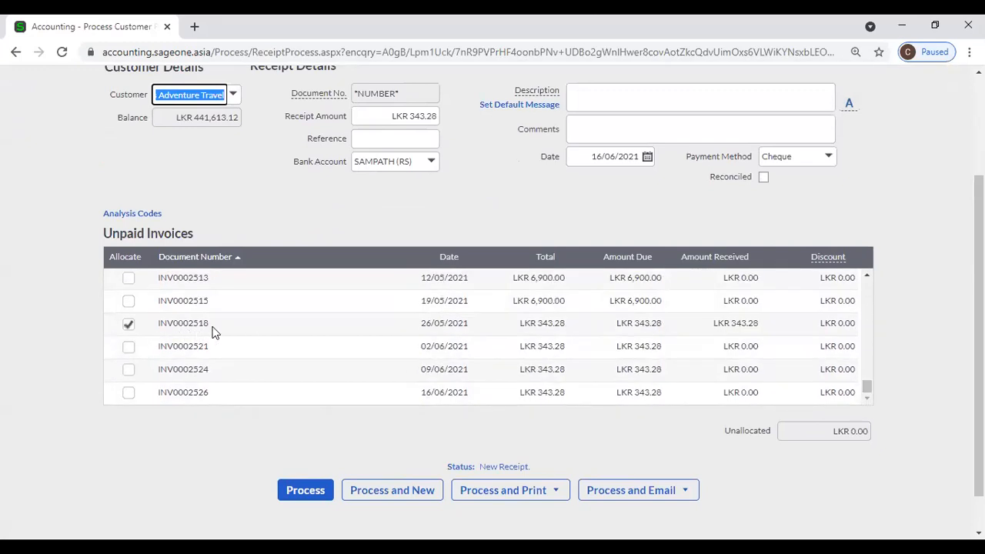
scroll(213, 331, "up", 10)
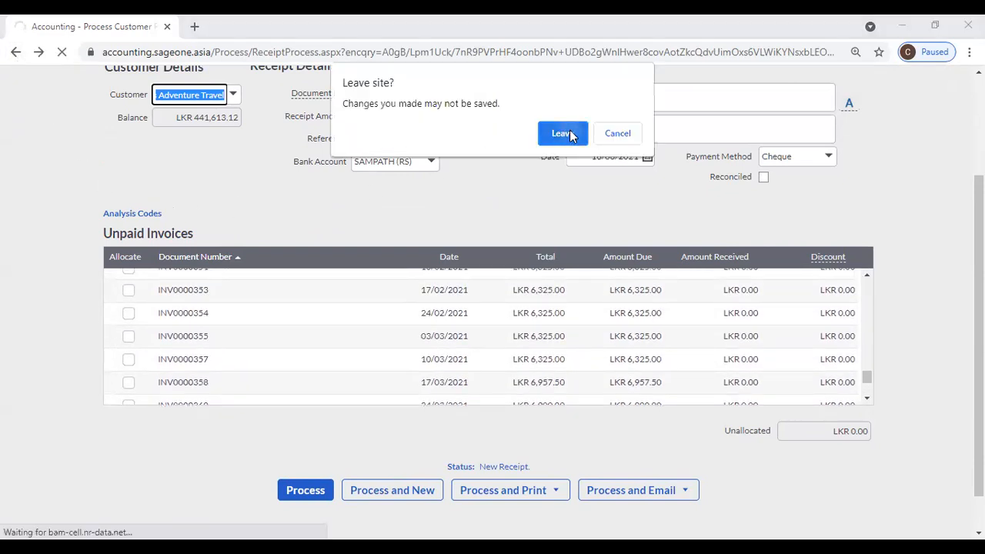
left_click(571, 134)
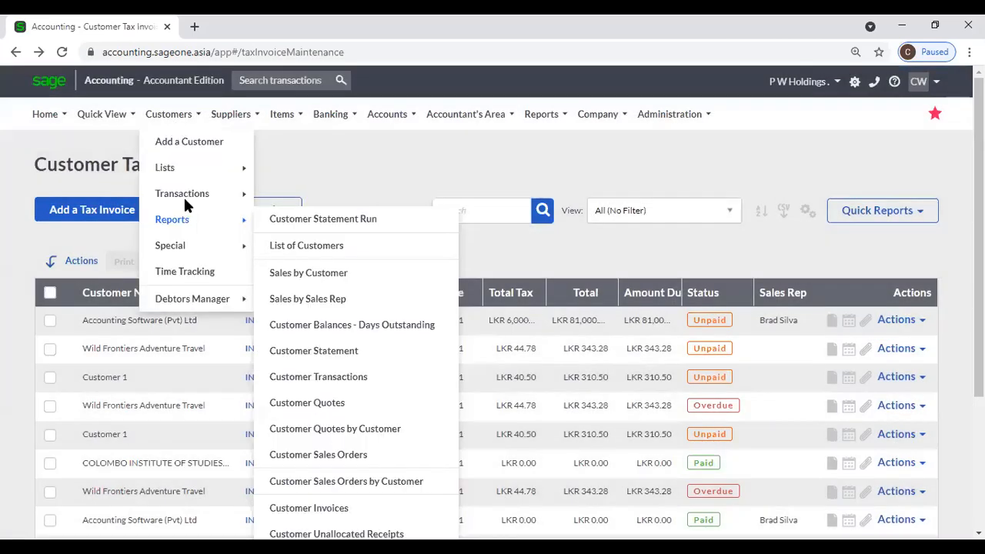
Run the Customer Balances - Days Outstanding report in summary style for Accounting Software (Pvt) Ltd only.
mouse_move(184, 199)
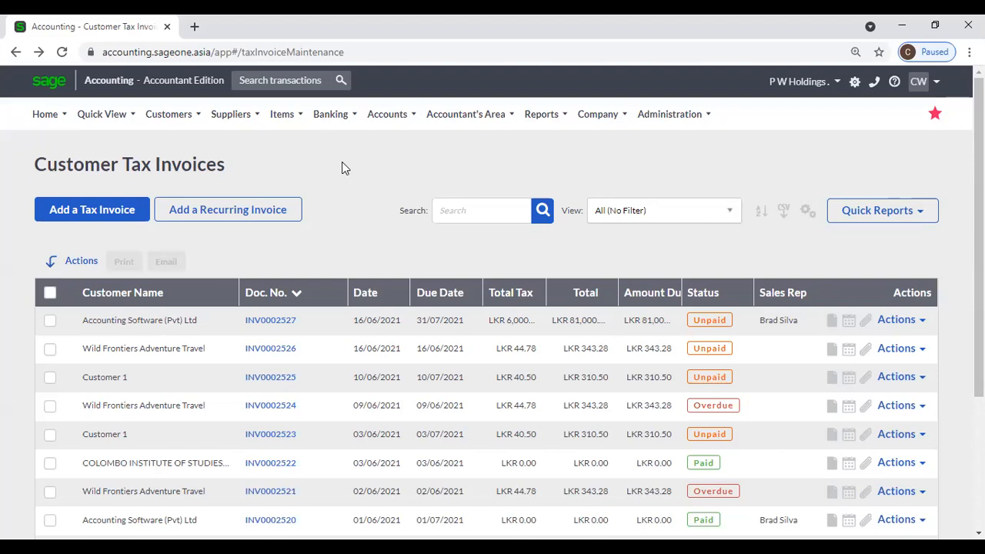
left_click(169, 114)
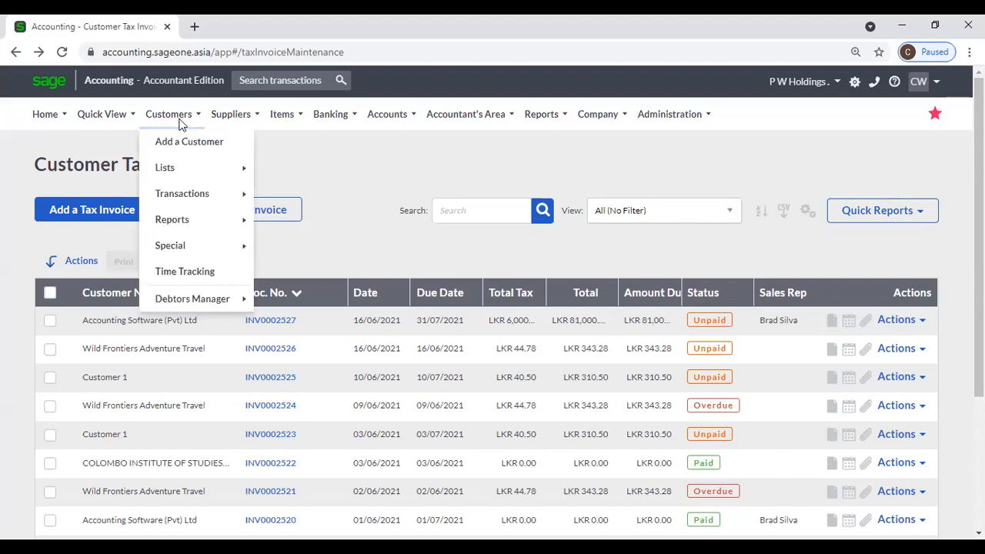
mouse_move(205, 220)
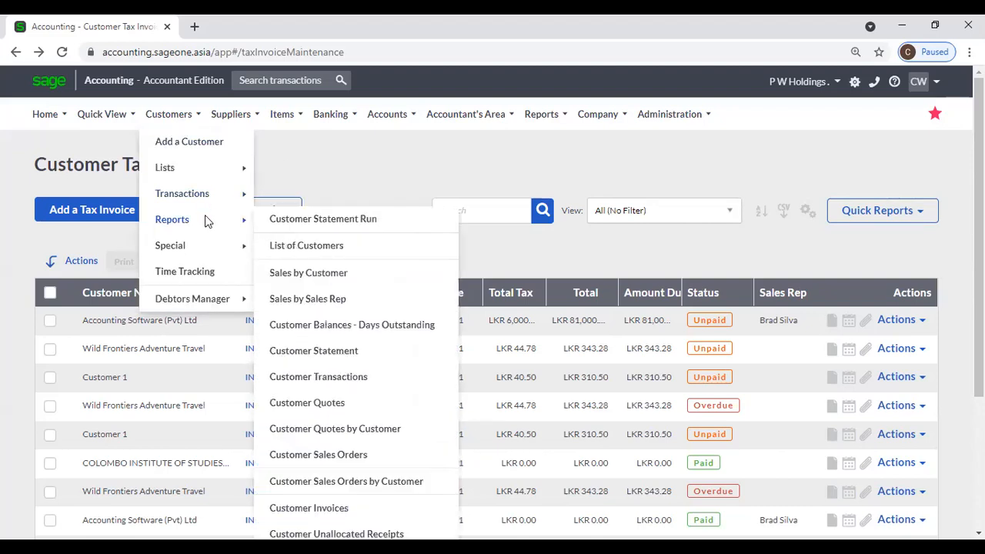
left_click(379, 324)
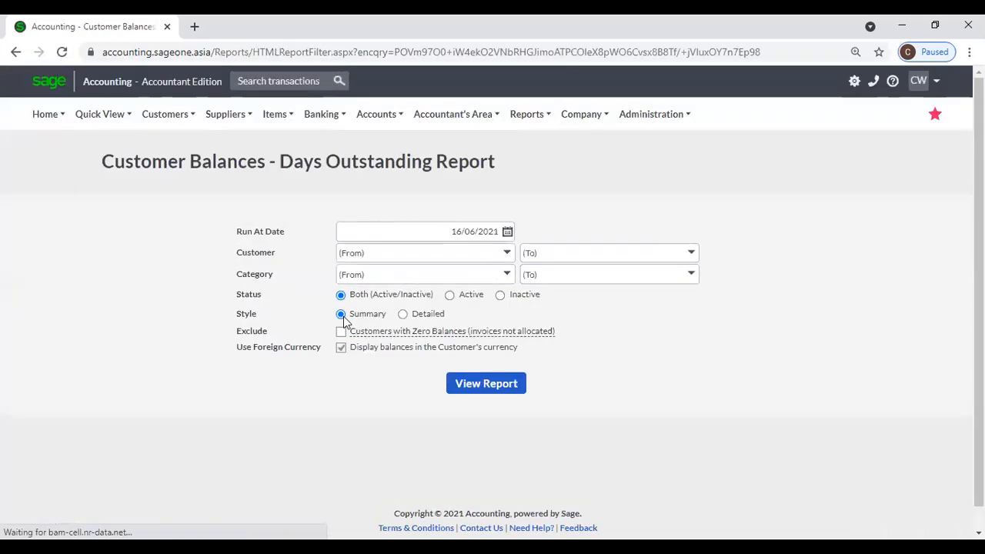
left_click(508, 255)
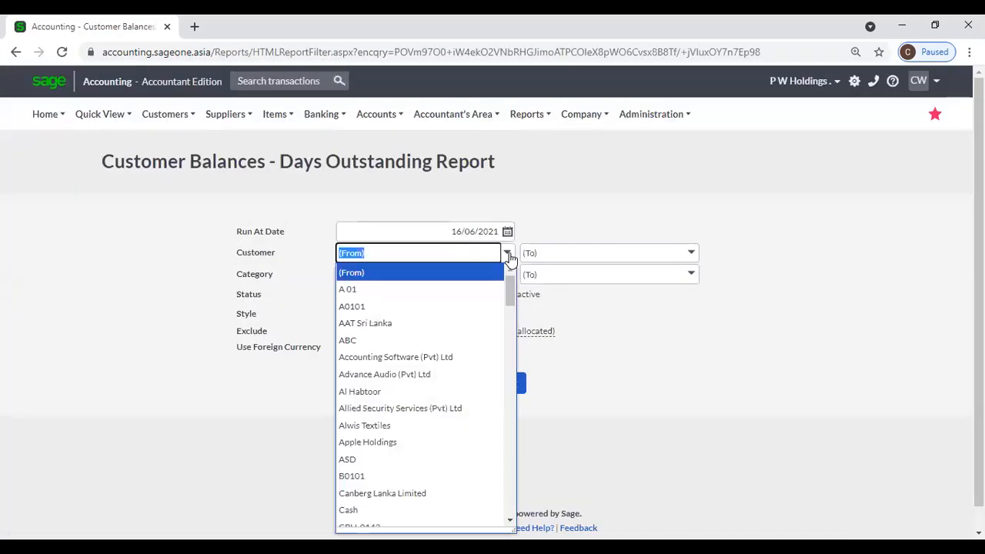
type("A")
left_click(477, 341)
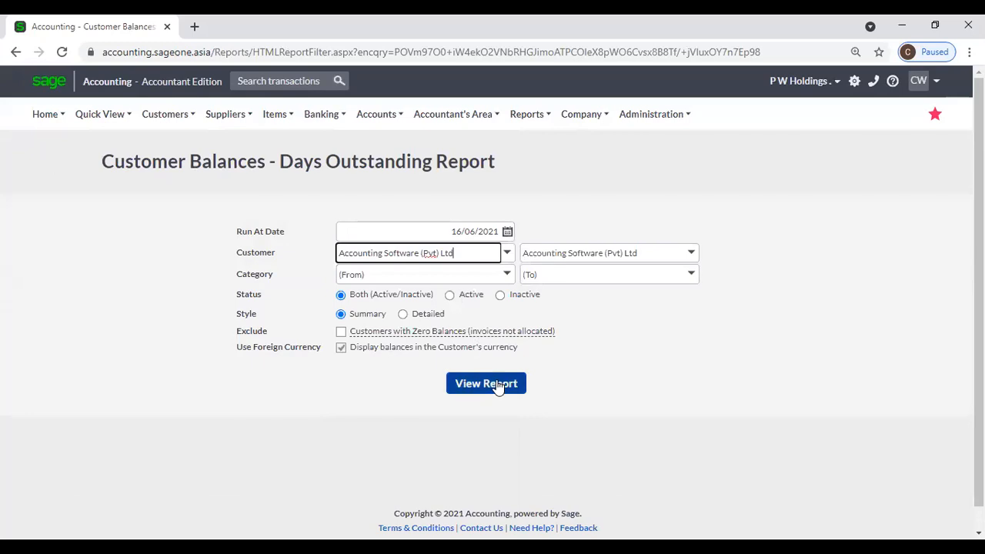
left_click(502, 385)
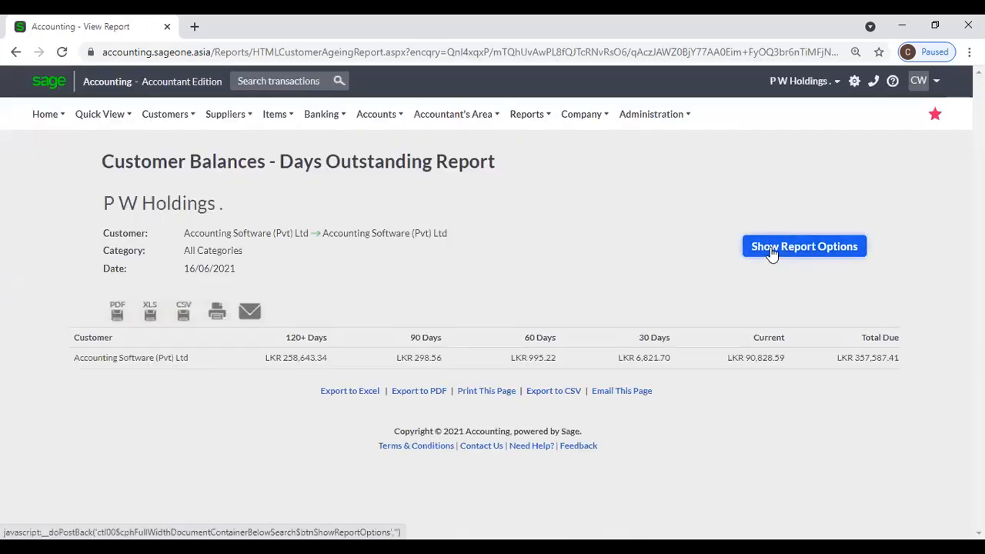
Change the report style to Detailed and rerun the days outstanding report.
left_click(802, 248)
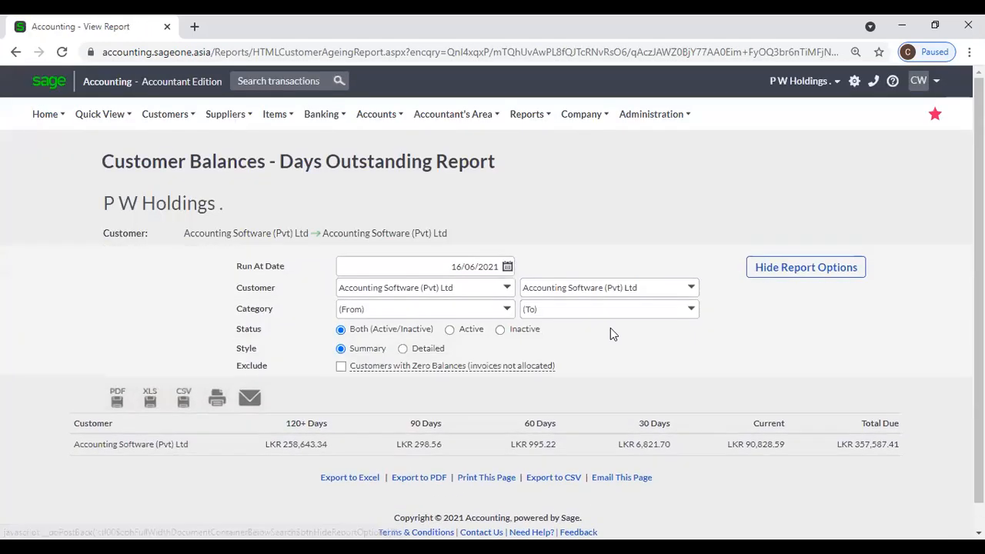
left_click(403, 329)
left_click(493, 391)
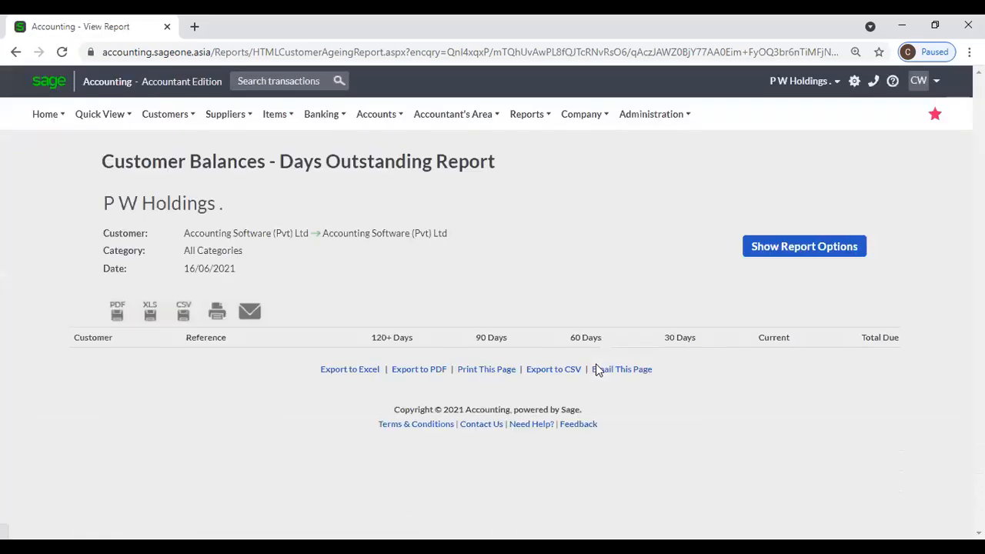
Examine the receipts, credit notes and invoices listed in the detailed ageing report for unallocated amounts.
scroll(810, 356, "down", 2)
scroll(809, 357, "down", 4)
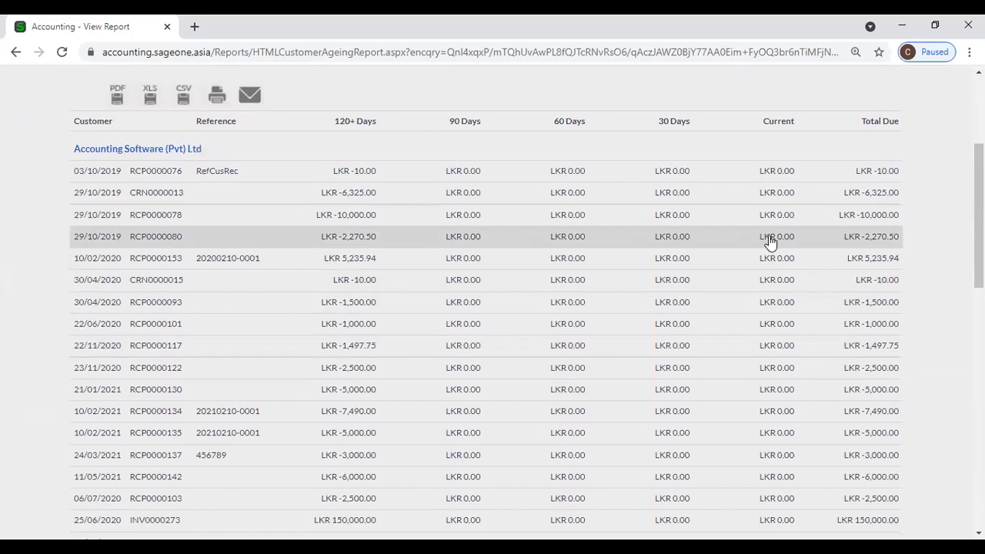
scroll(769, 243, "down", 4)
scroll(341, 257, "up", 6)
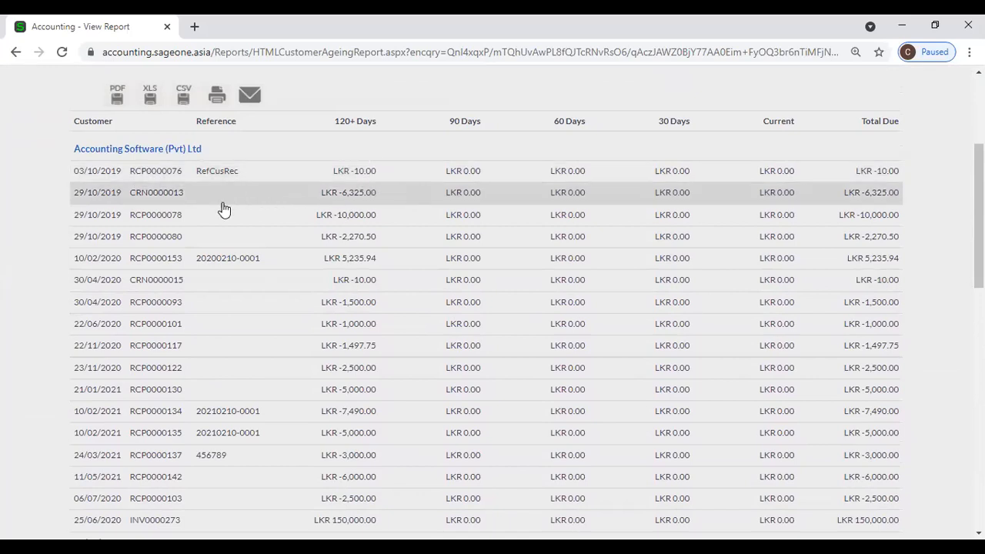
scroll(224, 209, "down", 2)
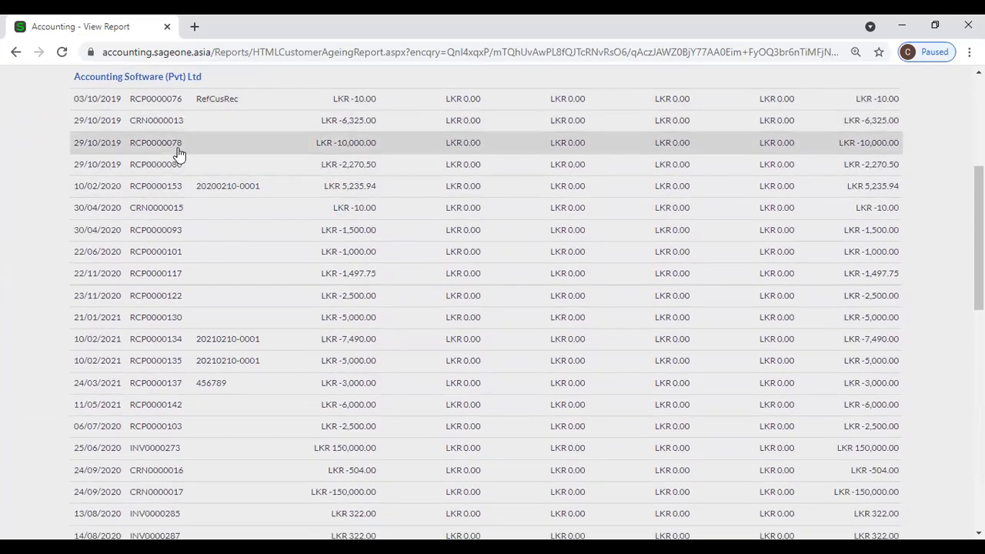
scroll(166, 258, "down", 3)
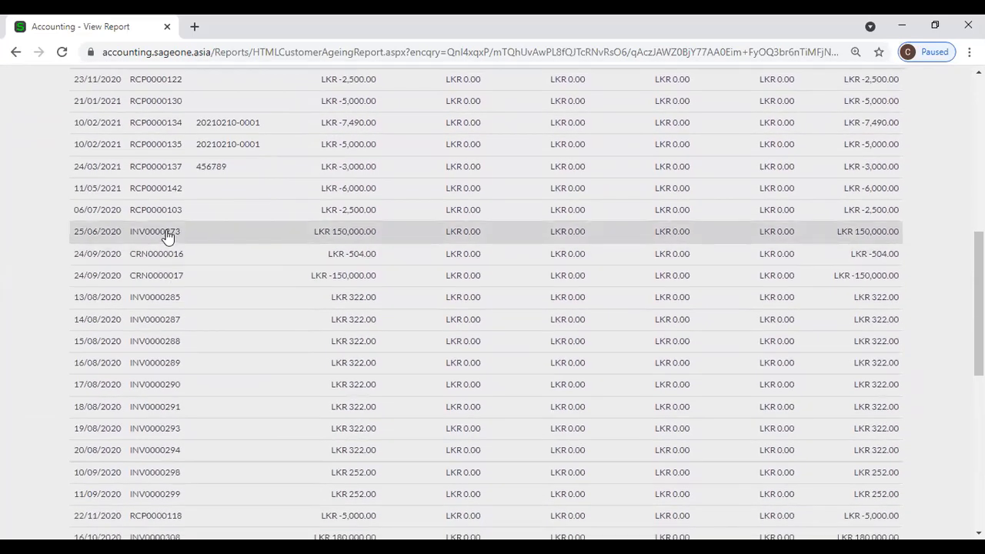
scroll(167, 236, "down", 2)
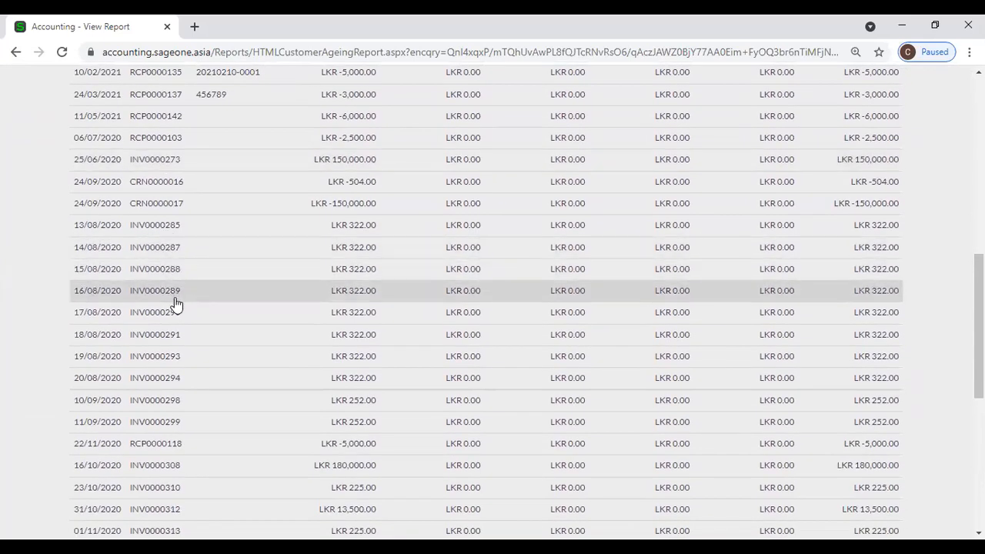
scroll(184, 288, "up", 8)
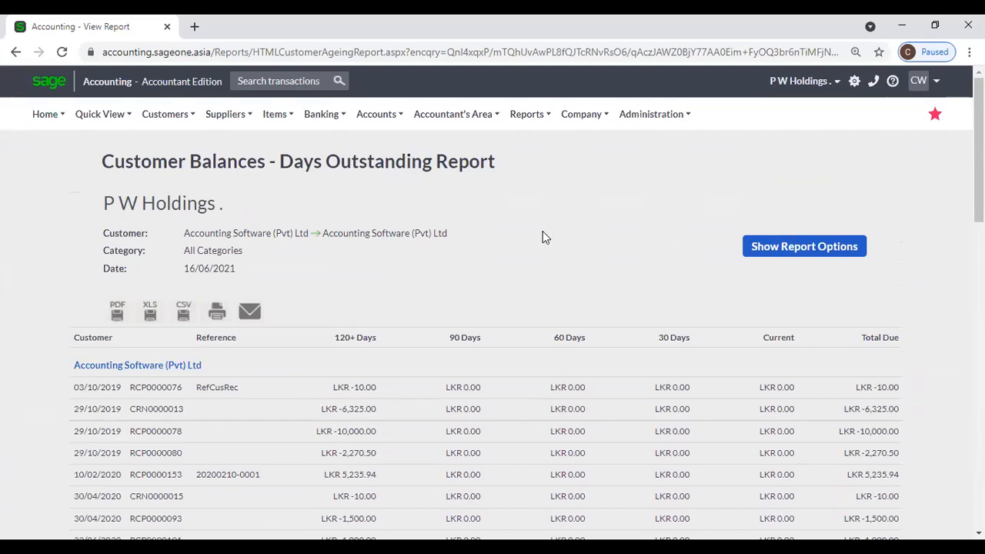
scroll(541, 233, "down", 4)
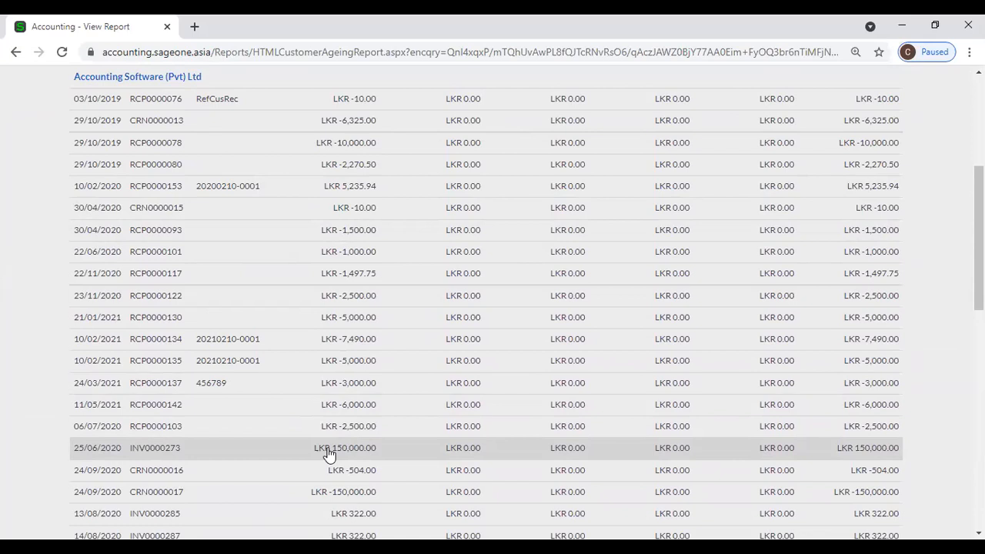
scroll(316, 399, "up", 2)
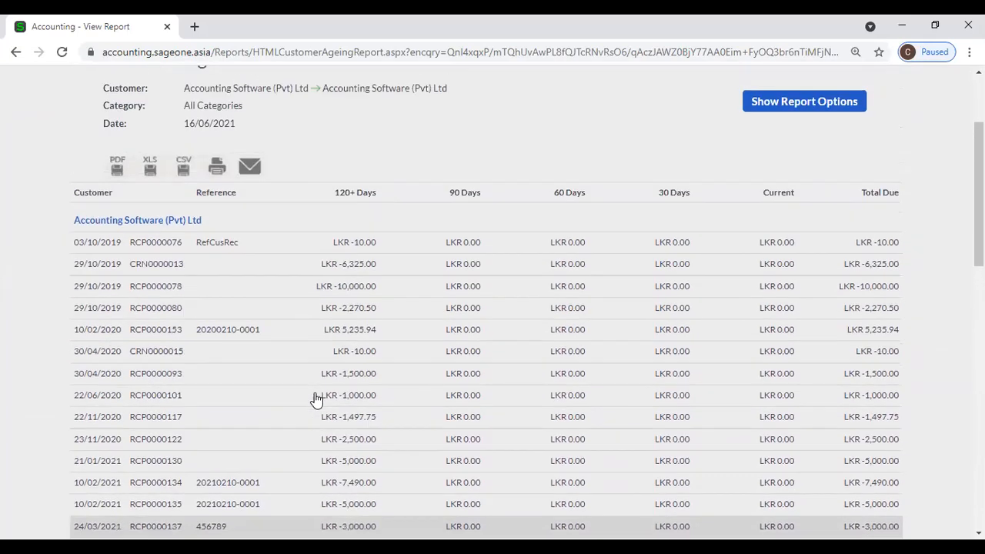
scroll(315, 399, "up", 2)
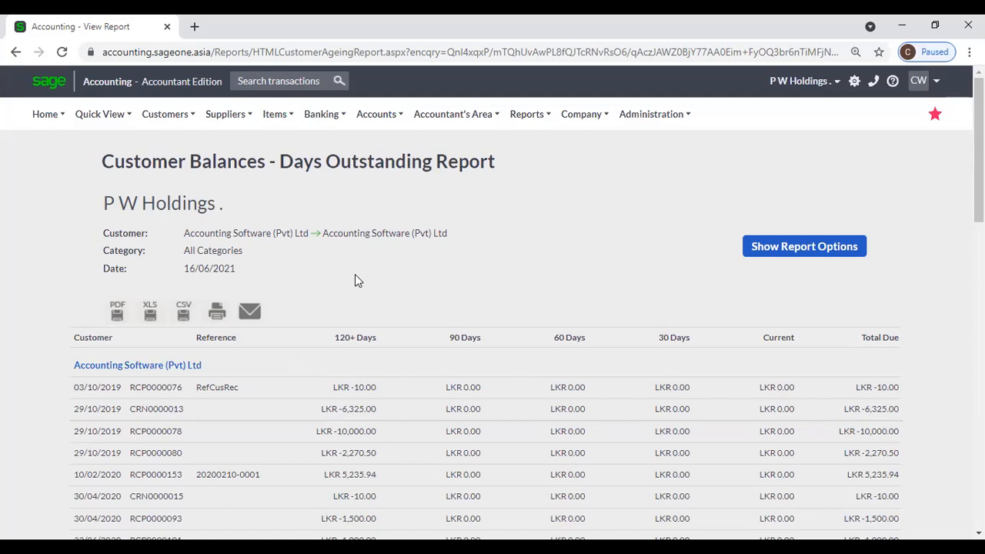
Open Allocate Receipts and load all outstanding invoices and unallocated items for Accounting Software (Pvt) Ltd.
left_click(165, 114)
mouse_move(182, 214)
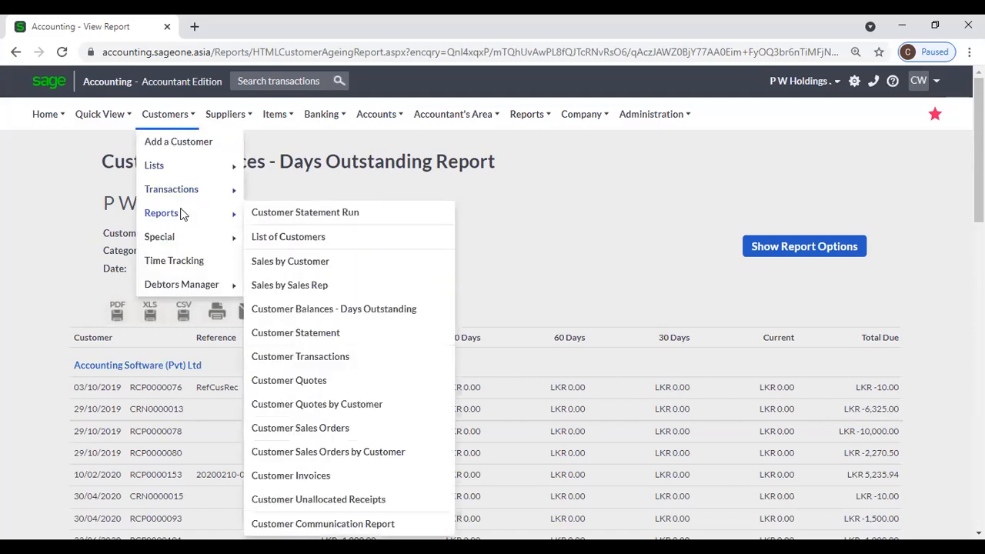
mouse_move(182, 192)
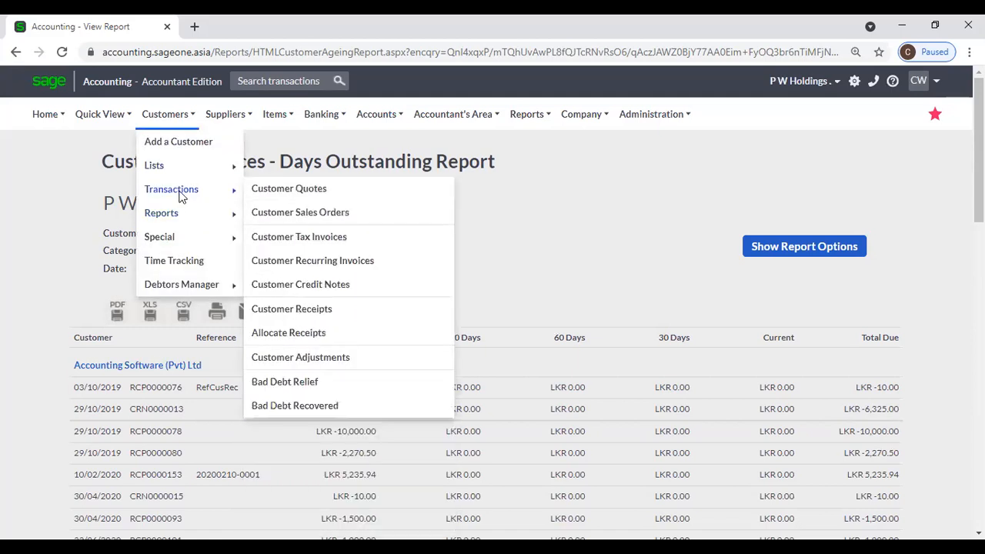
left_click(320, 339)
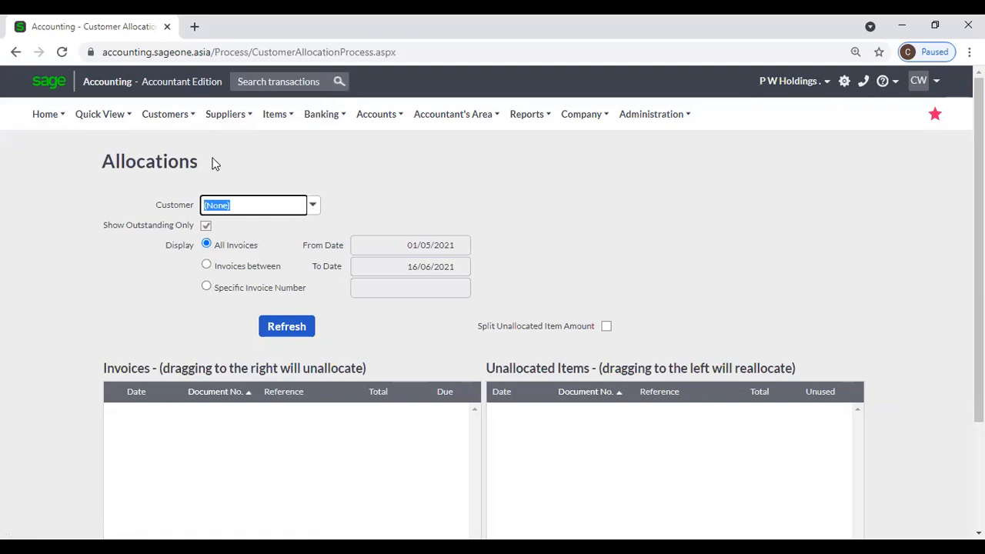
type("A 01")
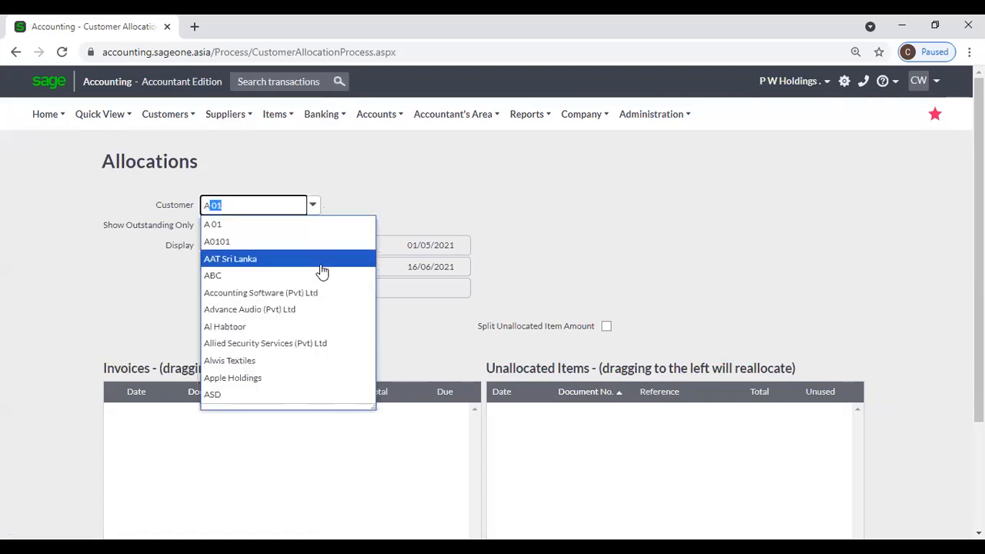
left_click(322, 295)
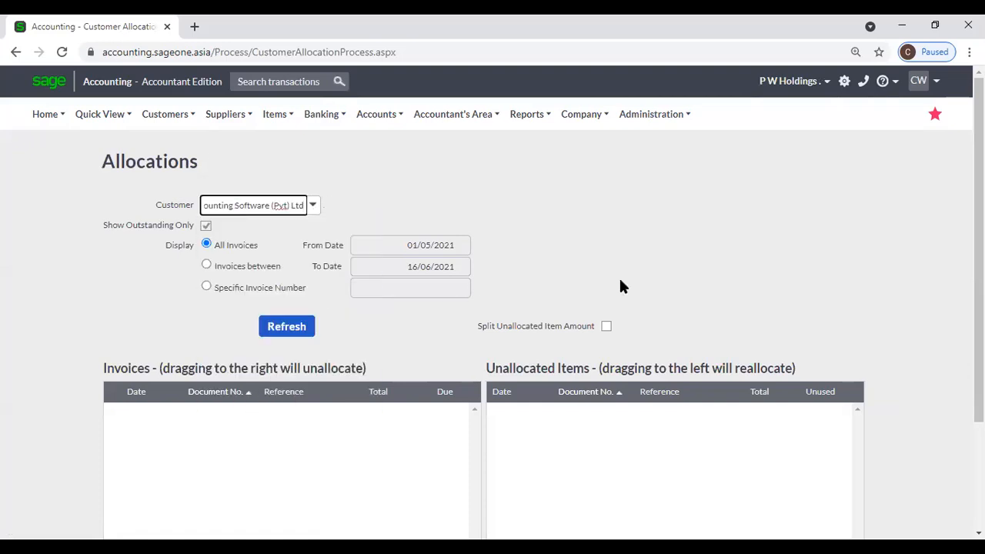
left_click(292, 337)
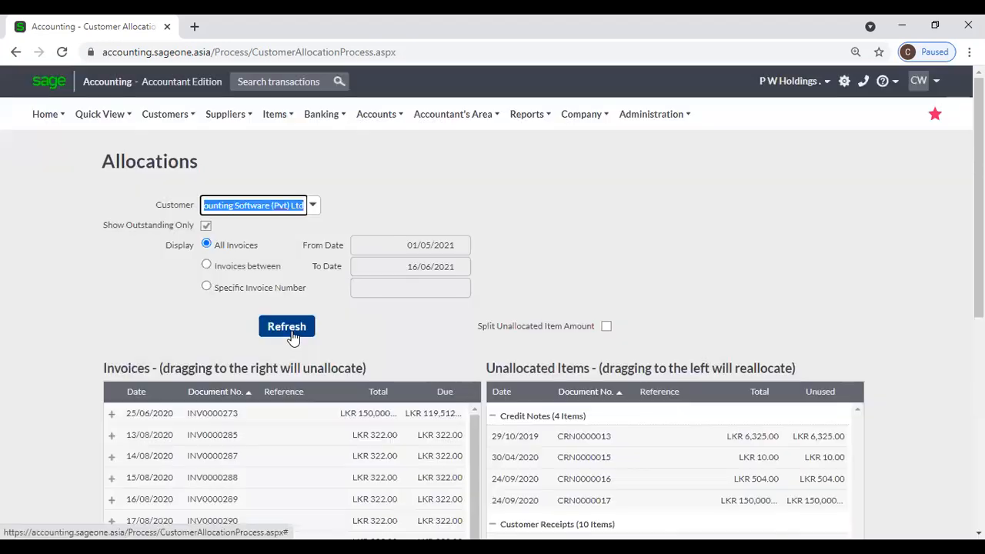
scroll(325, 359, "down", 1)
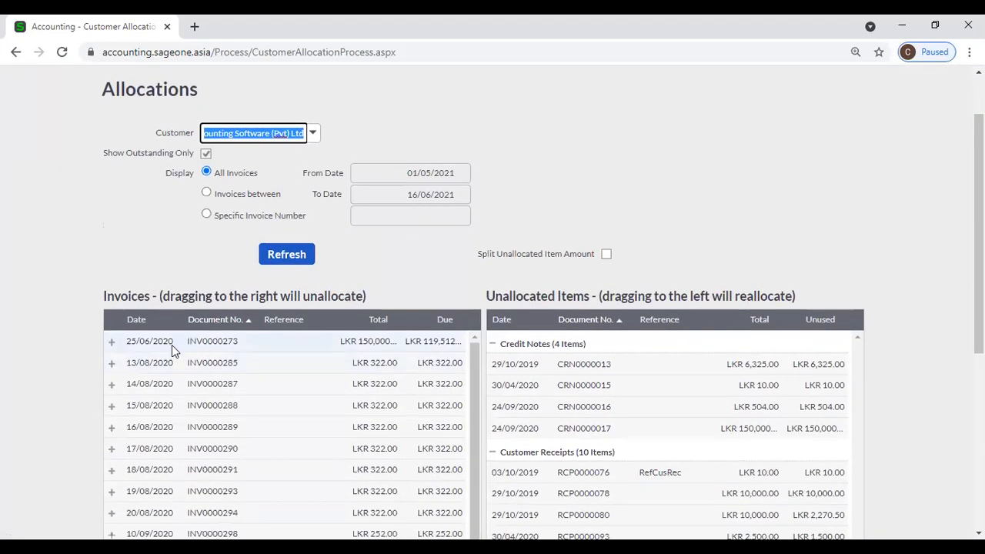
scroll(526, 400, "down", 1)
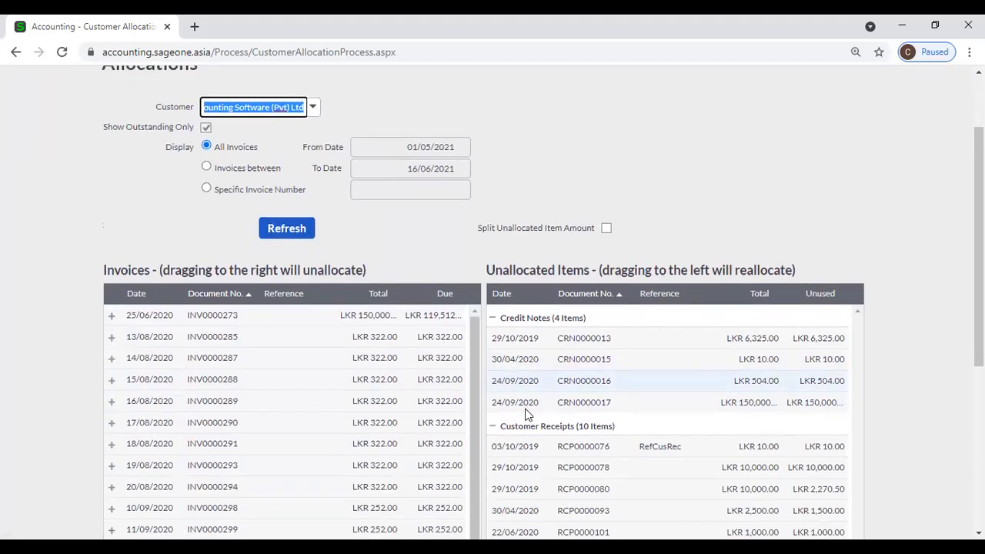
Allocate receipt RCP0000078 to invoices INV0000285, INV0000287 and INV0000288.
scroll(526, 416, "down", 2)
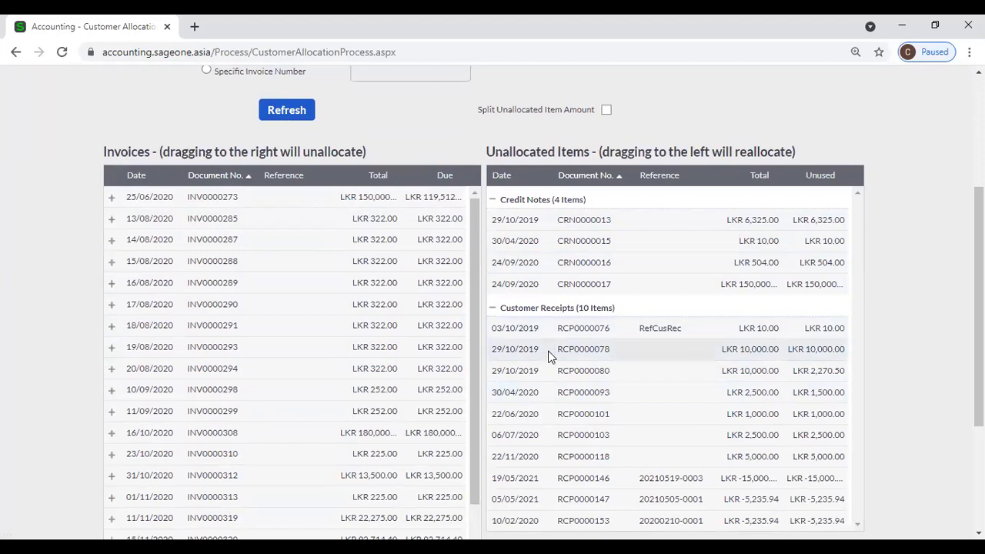
left_click_drag(549, 356, 415, 220)
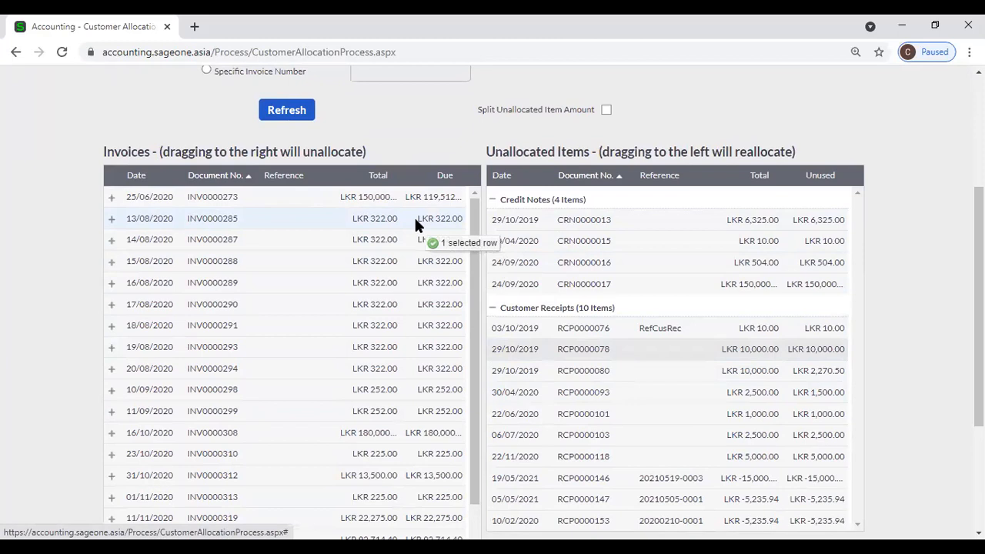
left_click_drag(416, 220, 416, 220)
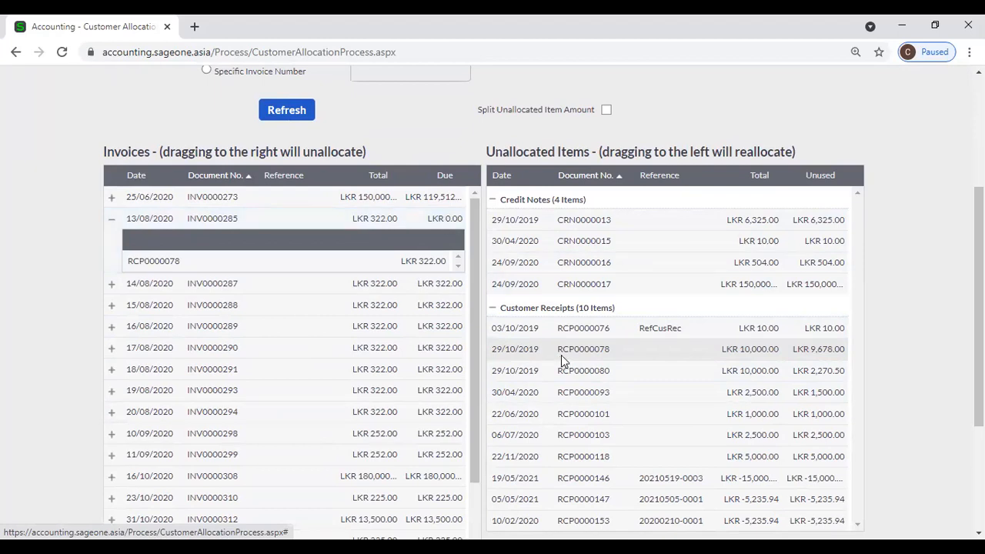
left_click_drag(567, 348, 412, 285)
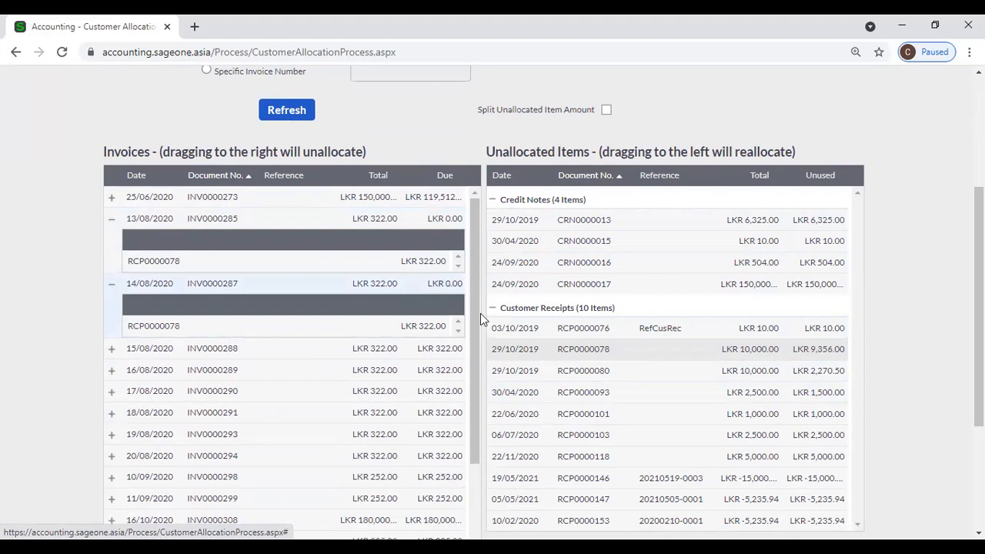
left_click_drag(567, 349, 411, 350)
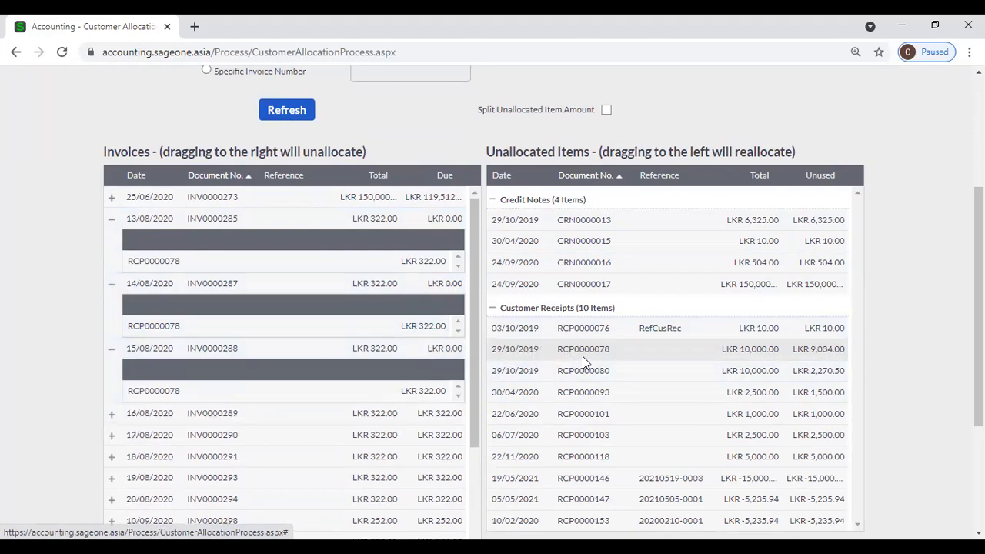
Unallocate receipt RCP0000078 from invoices INV0000288, INV0000287 and INV0000285.
left_click_drag(413, 390, 573, 402)
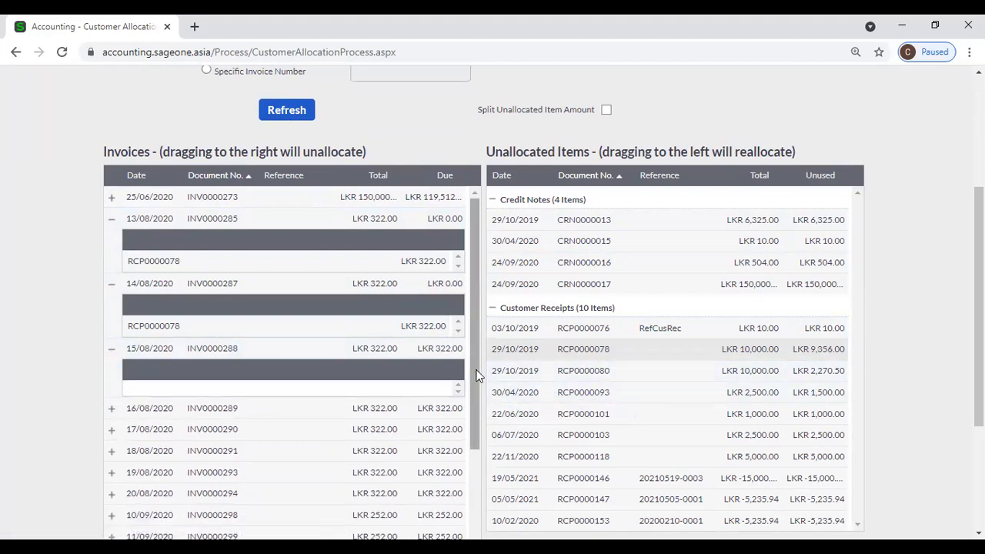
left_click_drag(391, 331, 643, 372)
left_click_drag(388, 270, 606, 382)
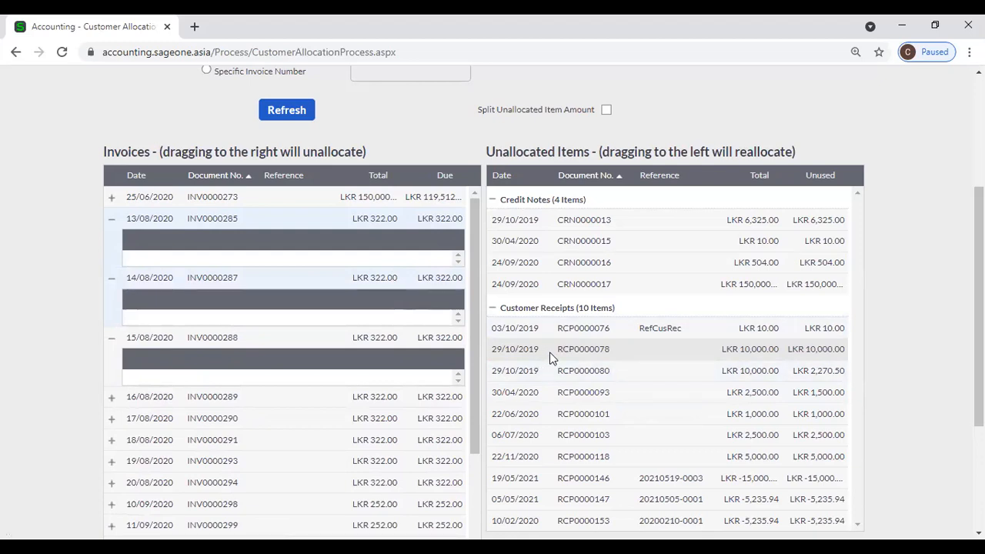
Allocate receipt RCP0000078 to invoice INV0000285 once more and reverse that allocation.
left_click_drag(557, 359, 428, 222)
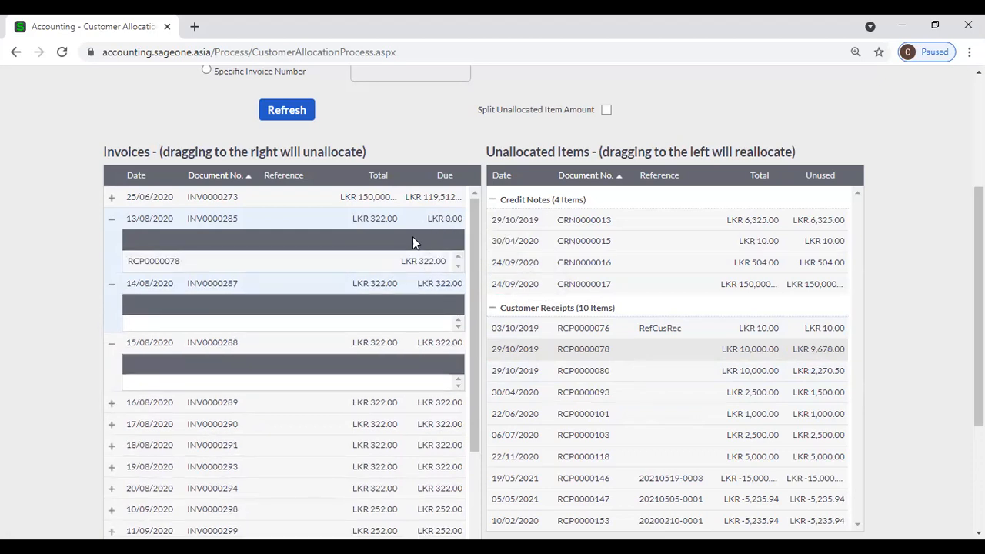
left_click_drag(415, 261, 547, 338)
Collapse the allocation details under invoices INV0000285, INV0000287 and INV0000288.
scroll(365, 302, "up", 3)
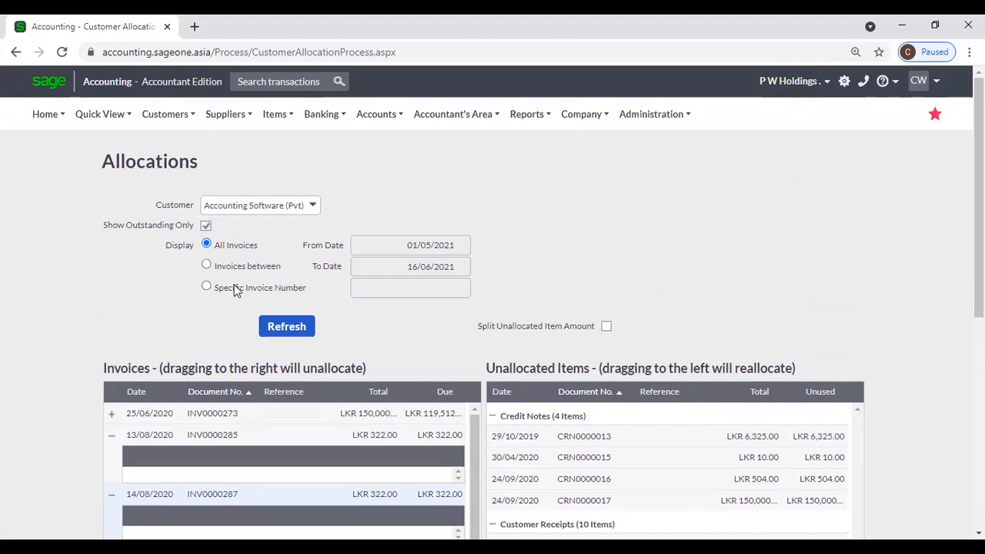
left_click(112, 436)
left_click(112, 457)
left_click(112, 478)
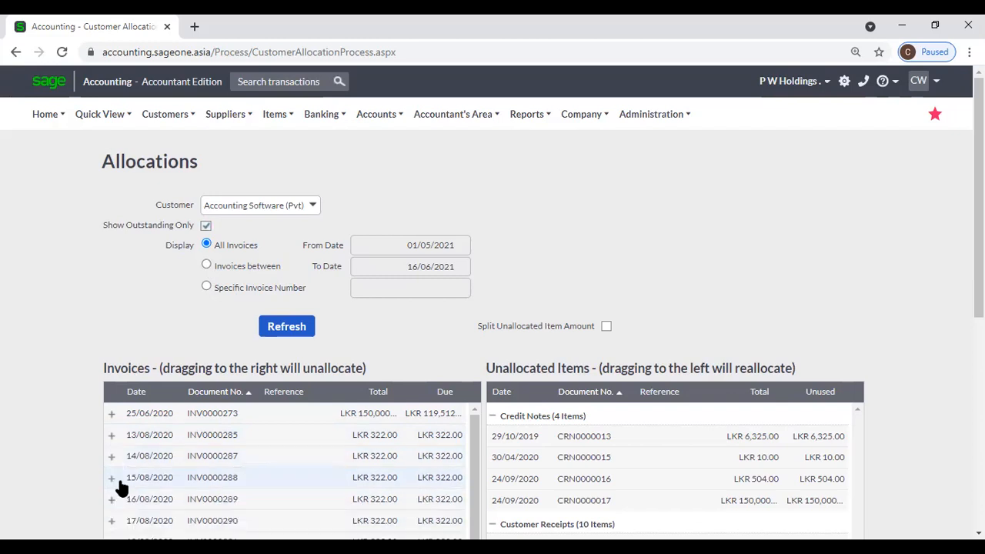
Reload the allocations without the outstanding-only restriction to view fully settled invoices as well.
scroll(237, 462, "down", 4)
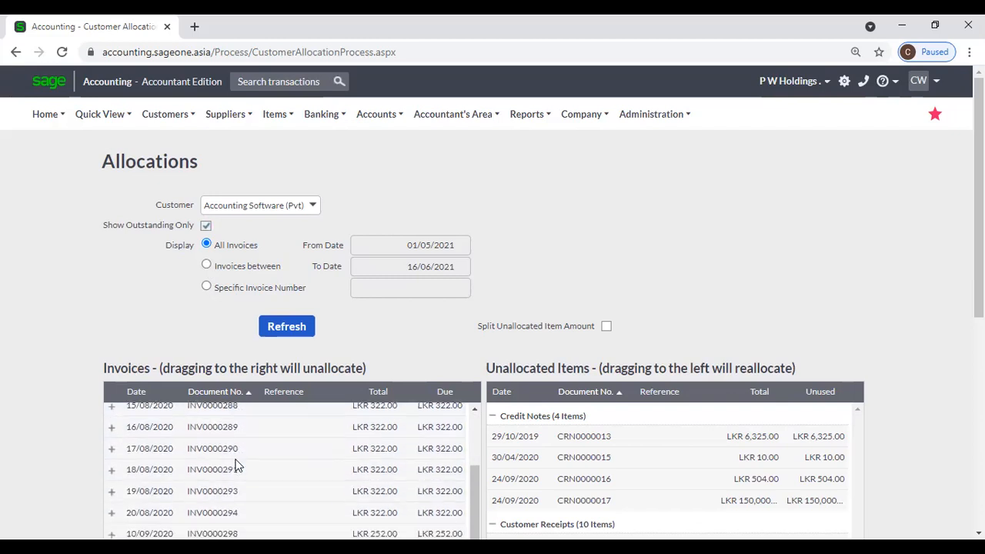
left_click(204, 227)
left_click(274, 325)
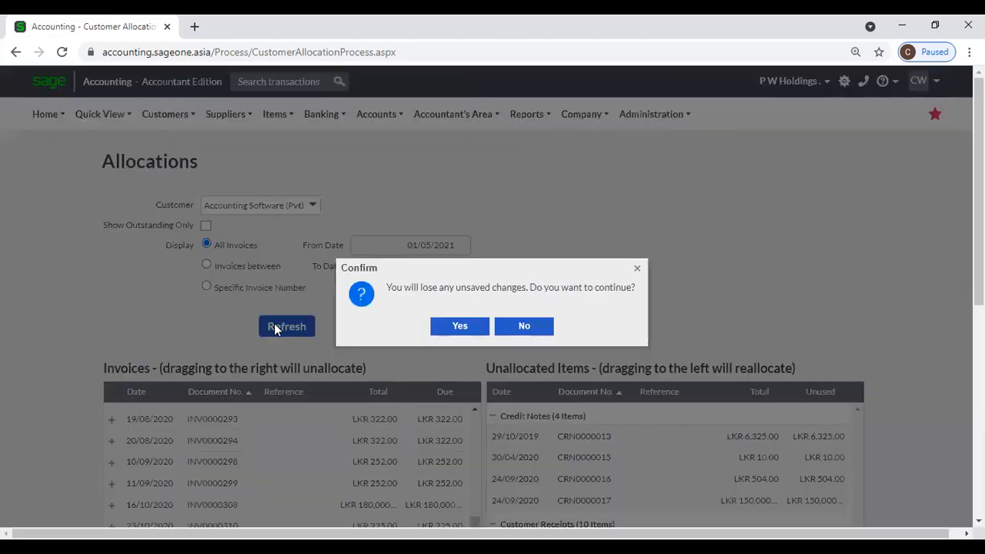
left_click(433, 326)
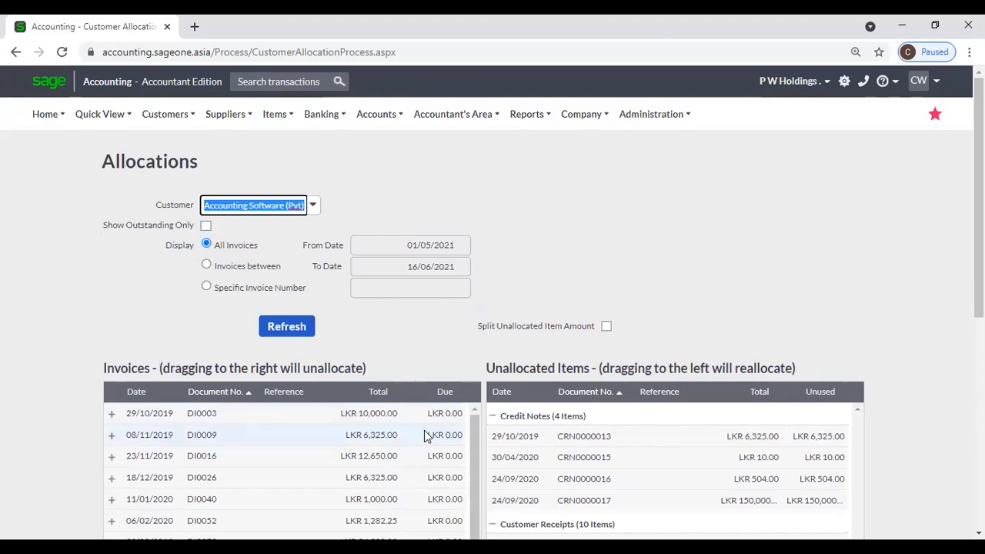
scroll(381, 438, "down", 2)
scroll(394, 446, "up", 2)
Restrict the allocations to outstanding invoices only and reload them, discarding unsaved changes.
left_click(206, 225)
left_click(282, 326)
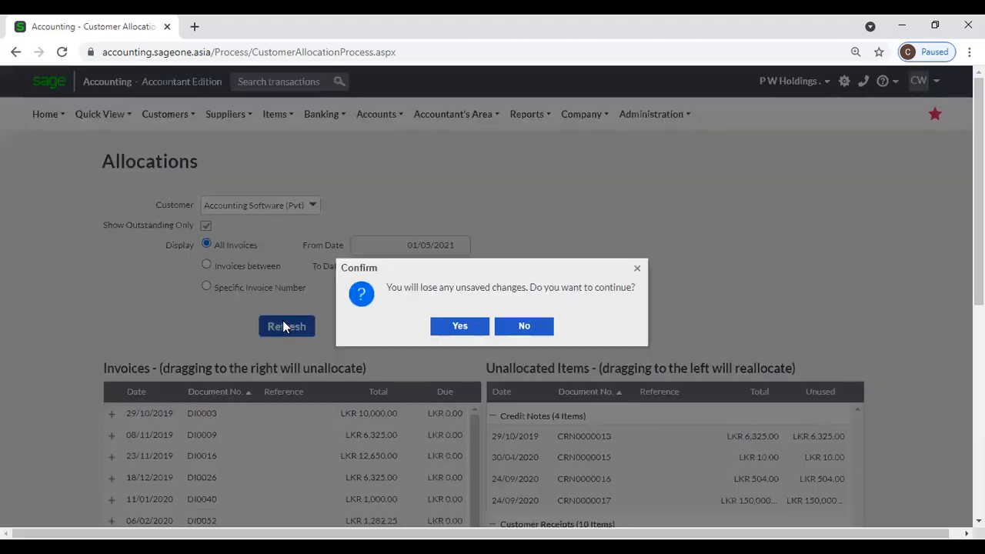
left_click(462, 333)
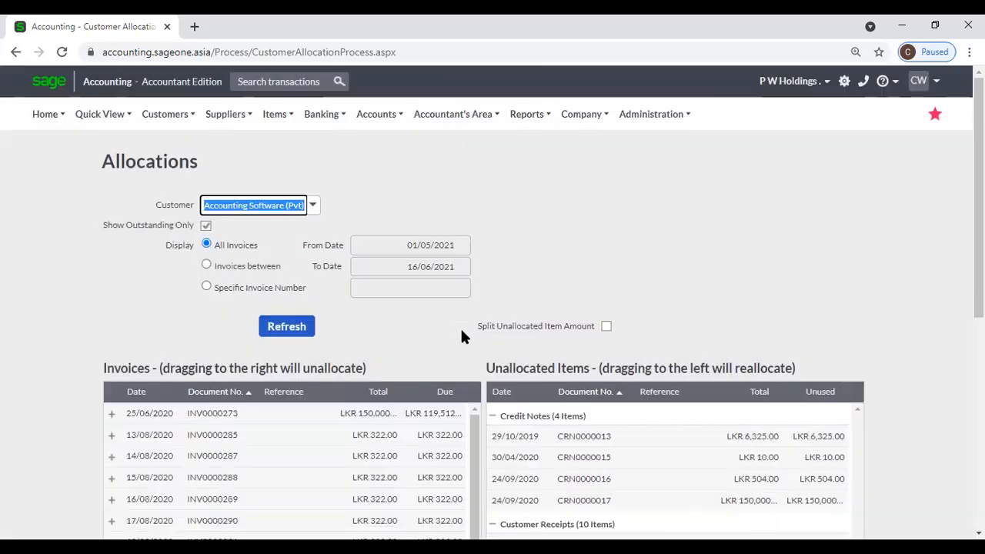
Sort the invoices by amount due, re-sort them by date and look through the list.
scroll(336, 341, "down", 2)
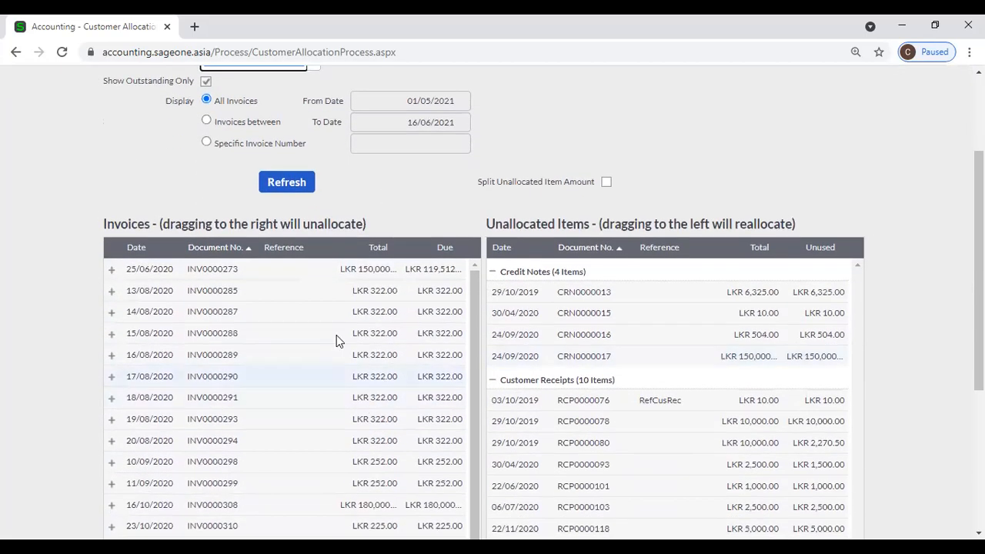
left_click(441, 253)
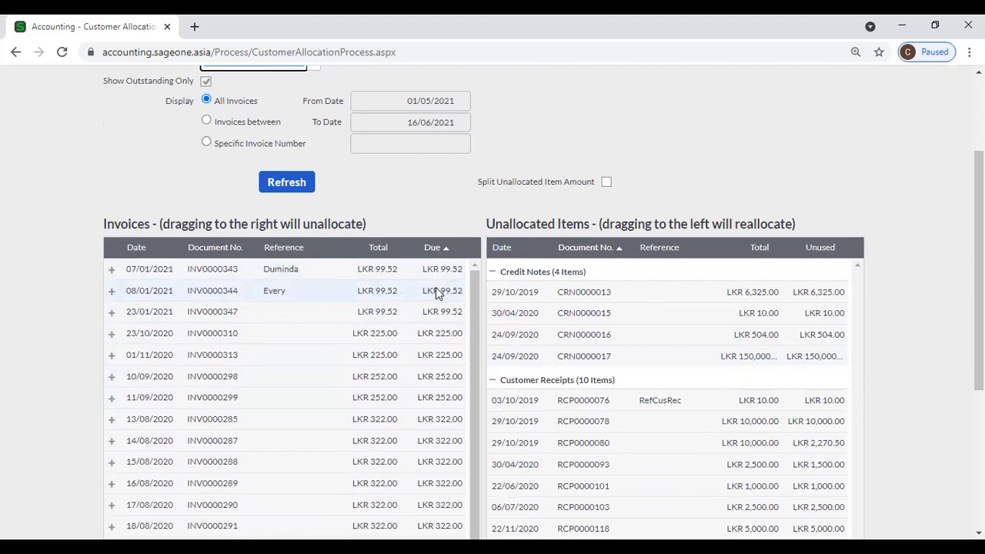
left_click(147, 248)
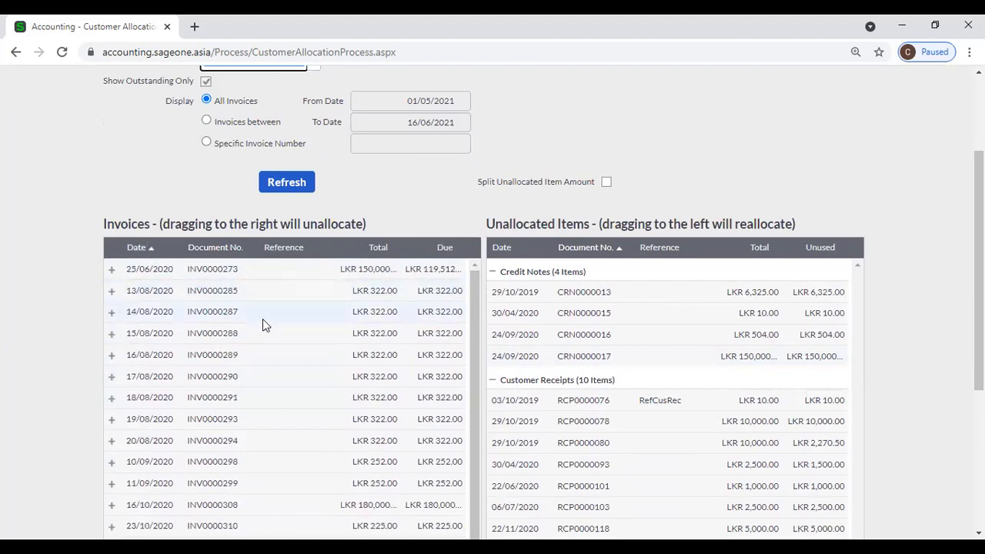
scroll(235, 350, "up", 2)
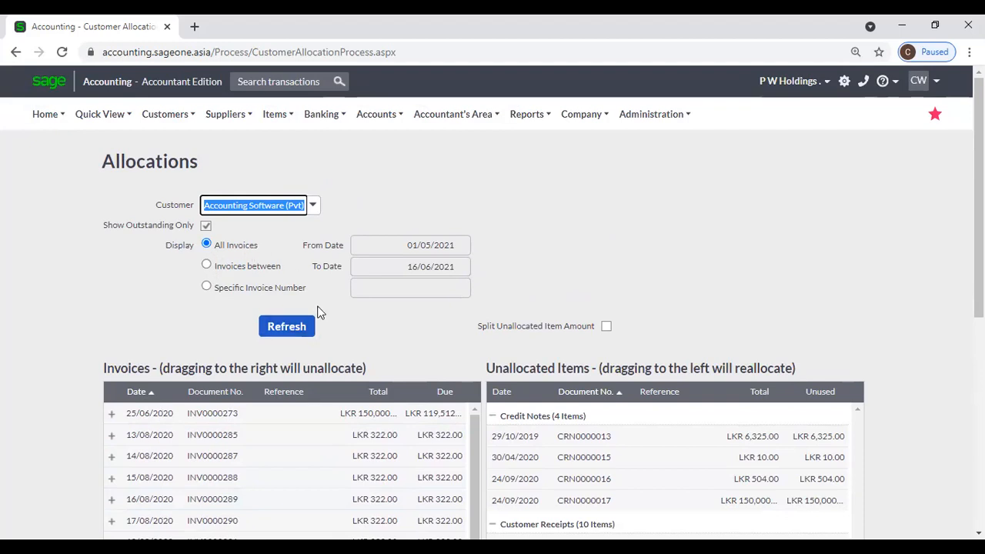
scroll(358, 429, "down", 1)
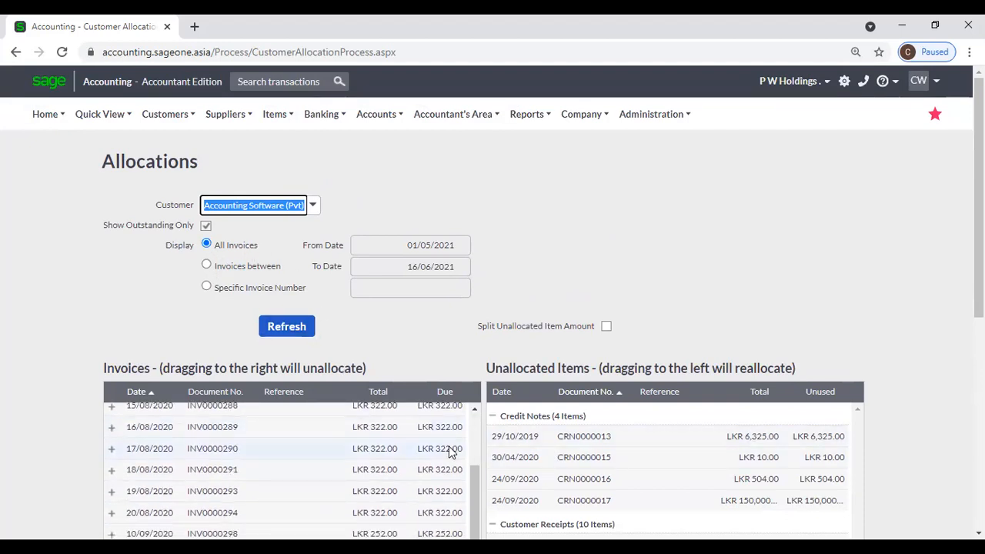
scroll(300, 453, "up", 1)
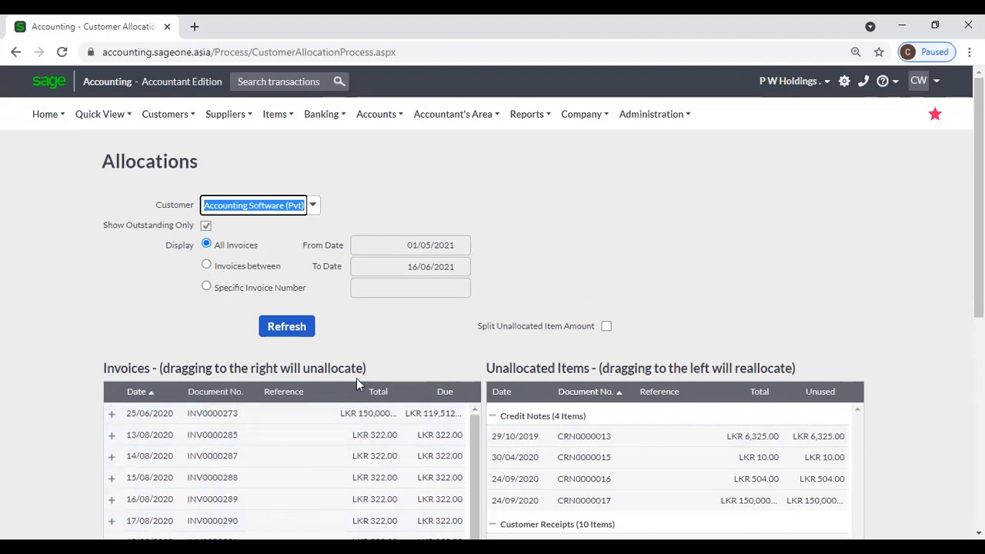
Load only the outstanding invoices dated between 01/05/2021 and 16/06/2021.
left_click(206, 264)
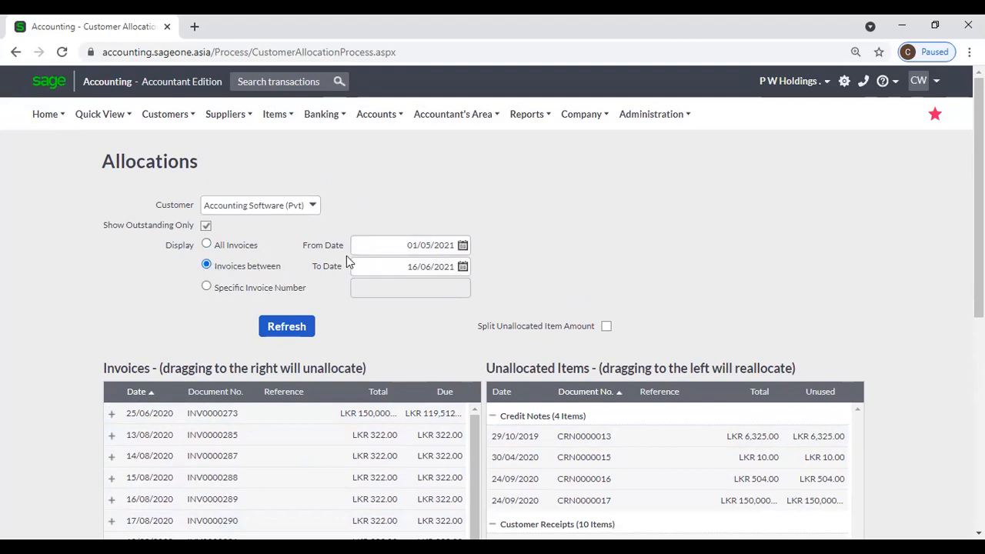
left_click(381, 244)
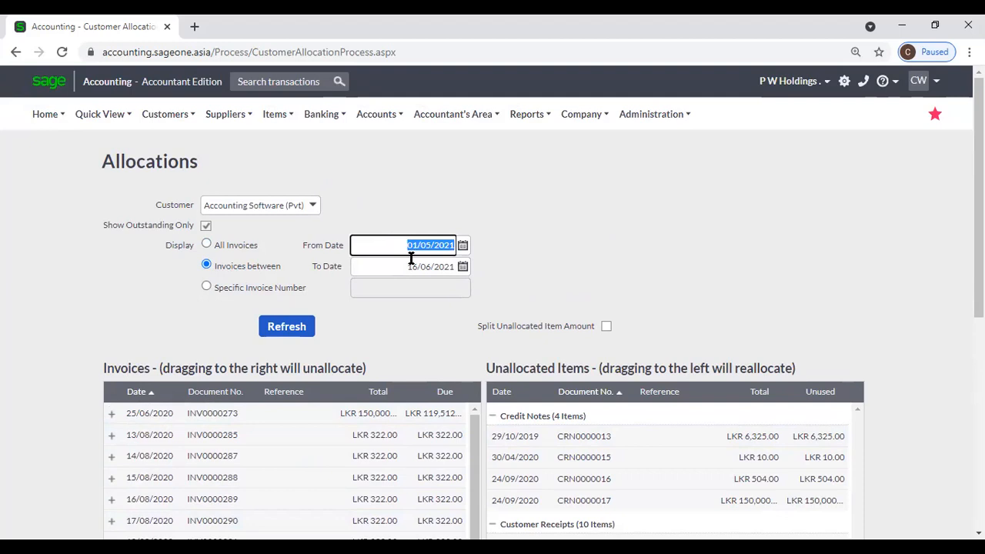
left_click(300, 331)
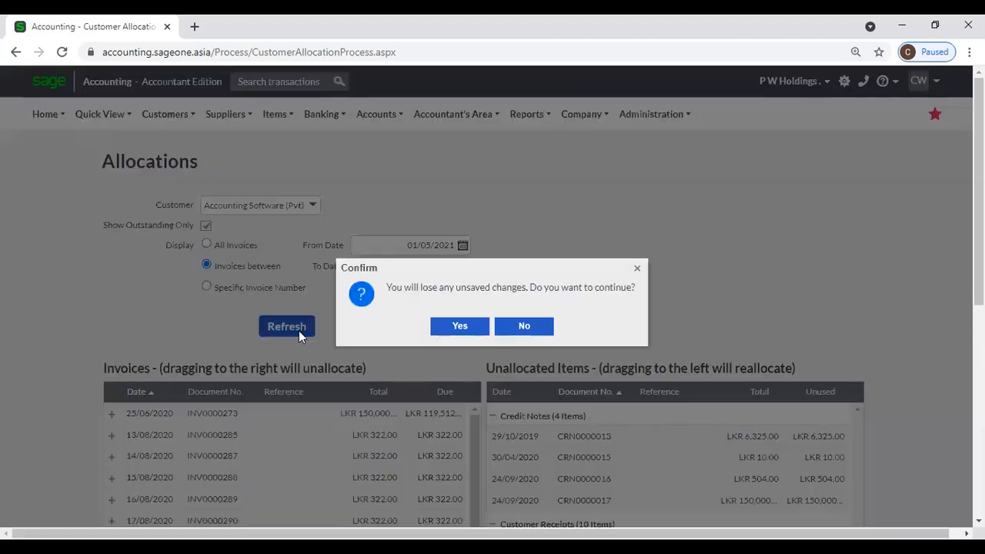
left_click(446, 329)
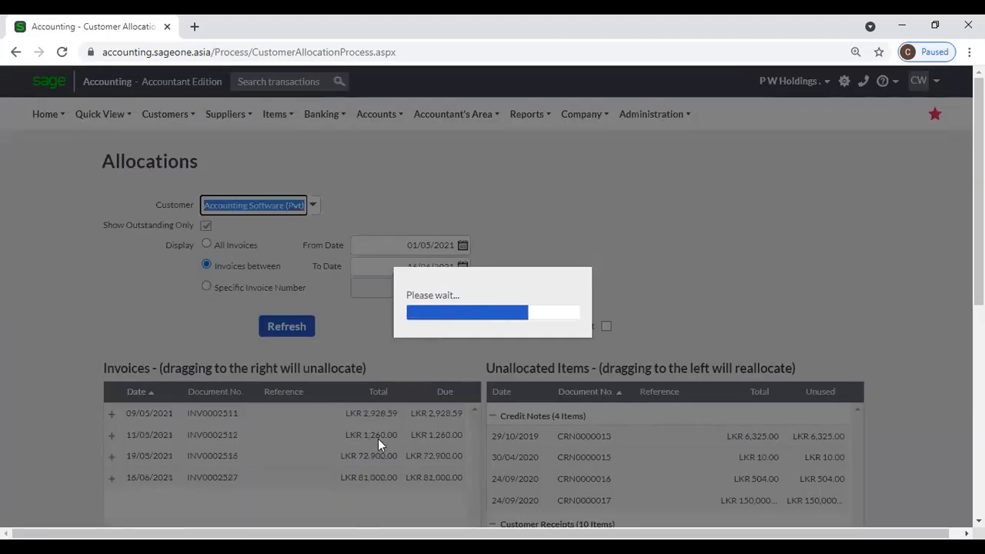
scroll(378, 462, "down", 3)
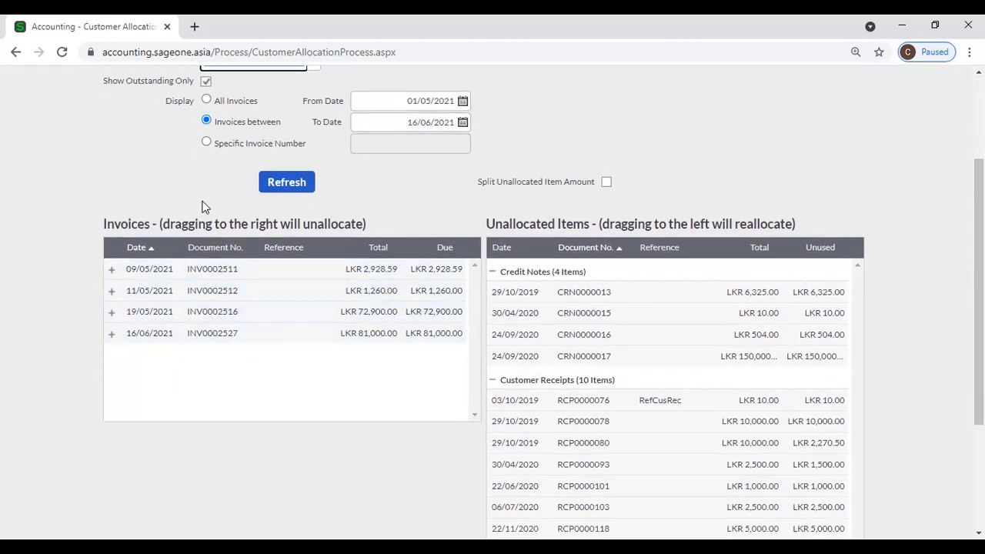
Filter the allocations to the specific invoice number INV0002527 and reload the list.
left_click(206, 144)
left_click(408, 145)
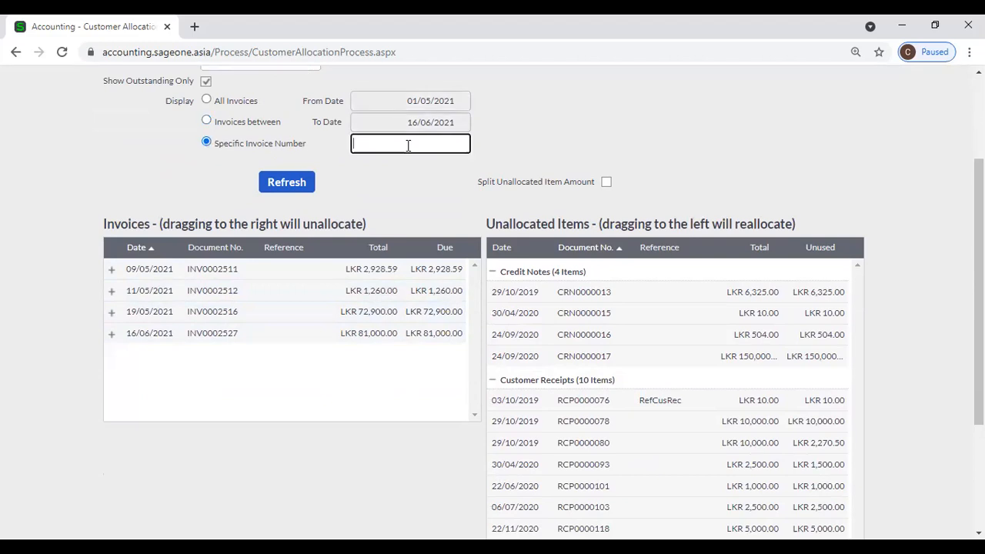
type("INV0002527")
left_click(288, 182)
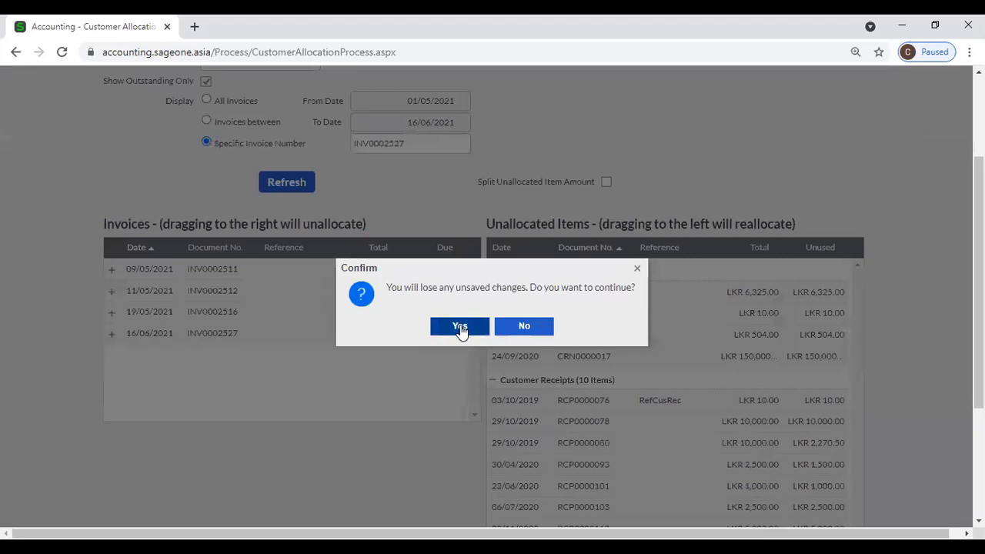
left_click(460, 326)
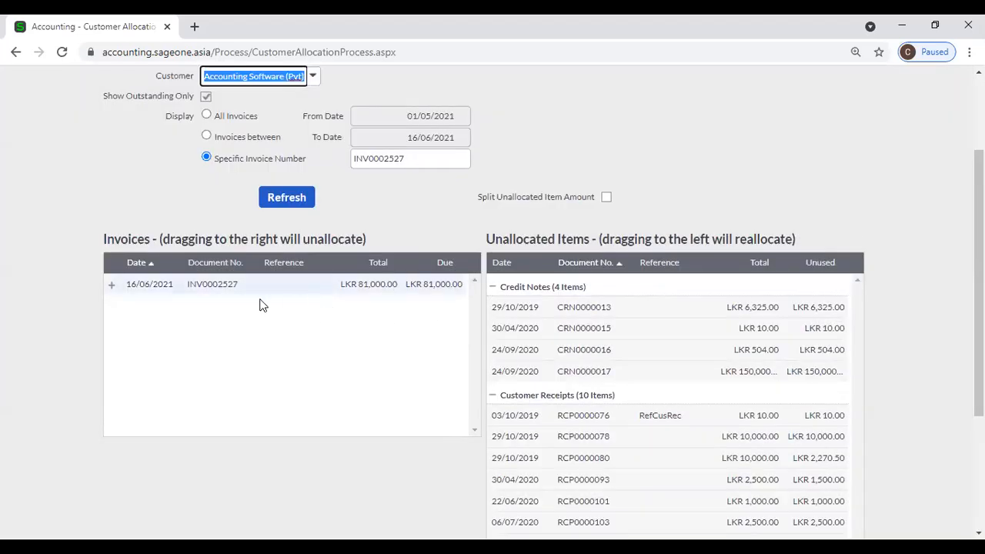
Set the display back to all invoices and reload the outstanding list.
left_click(207, 115)
left_click(274, 195)
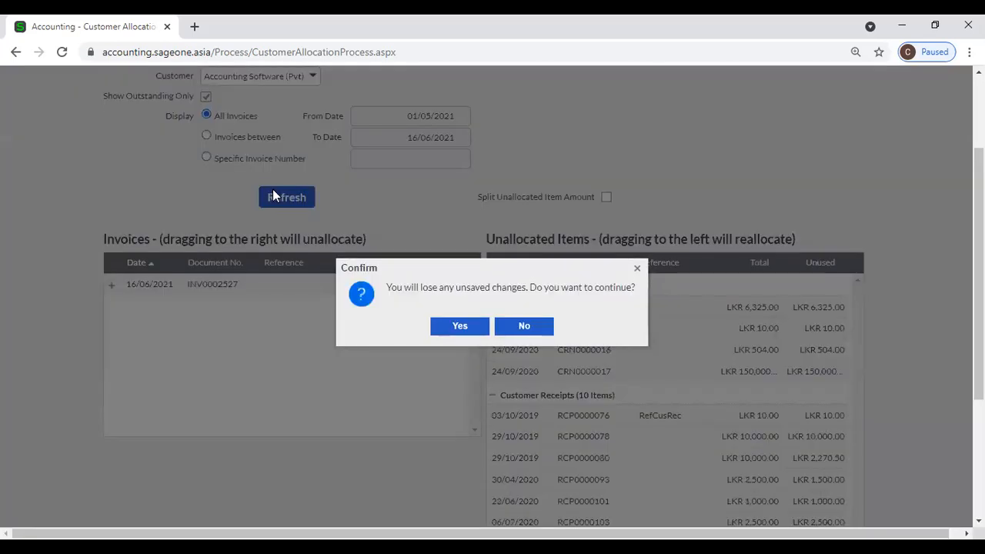
left_click(458, 326)
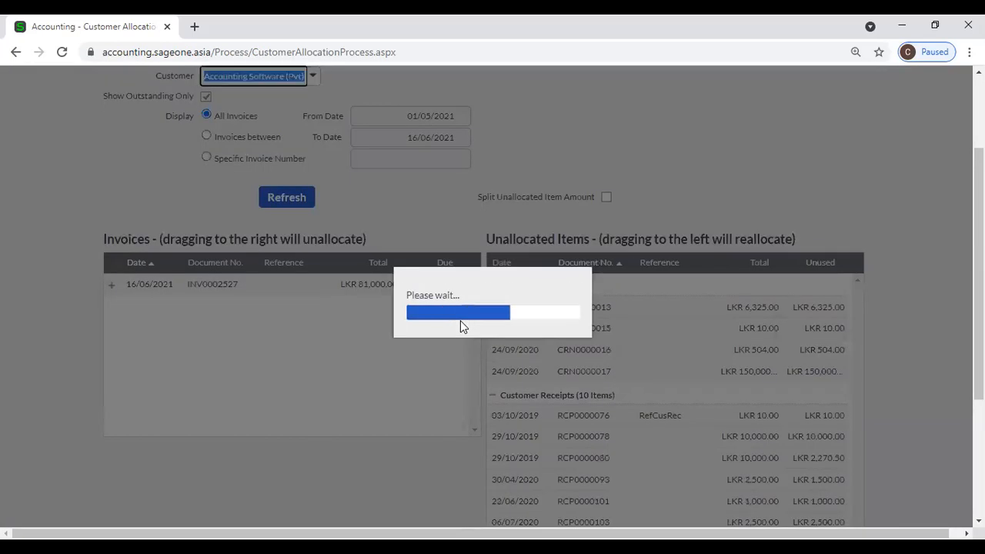
scroll(675, 209, "up", 1)
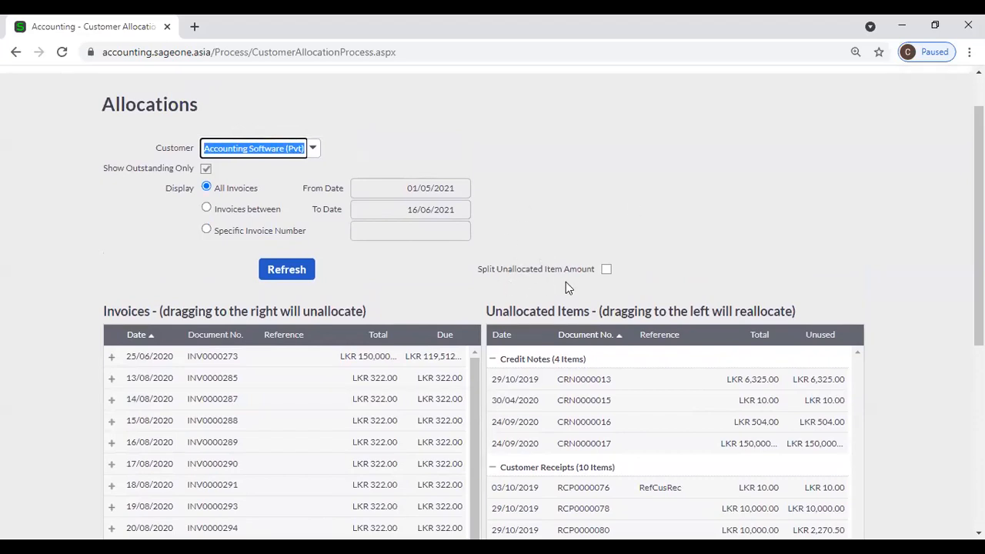
Enable splitting of unallocated item amounts and allocate 5000 of receipt RCP0000078 to invoice INV0000273.
scroll(567, 284, "down", 2)
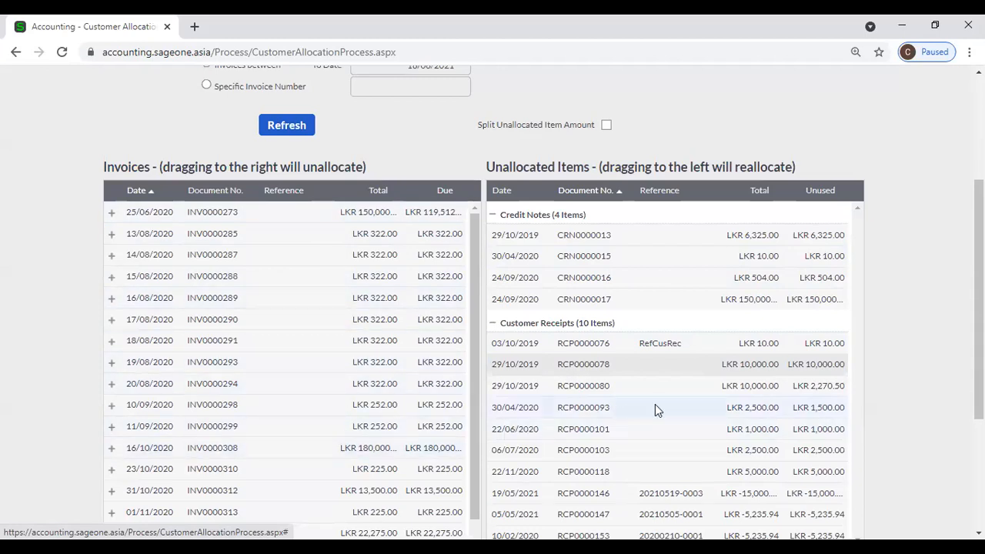
left_click(606, 126)
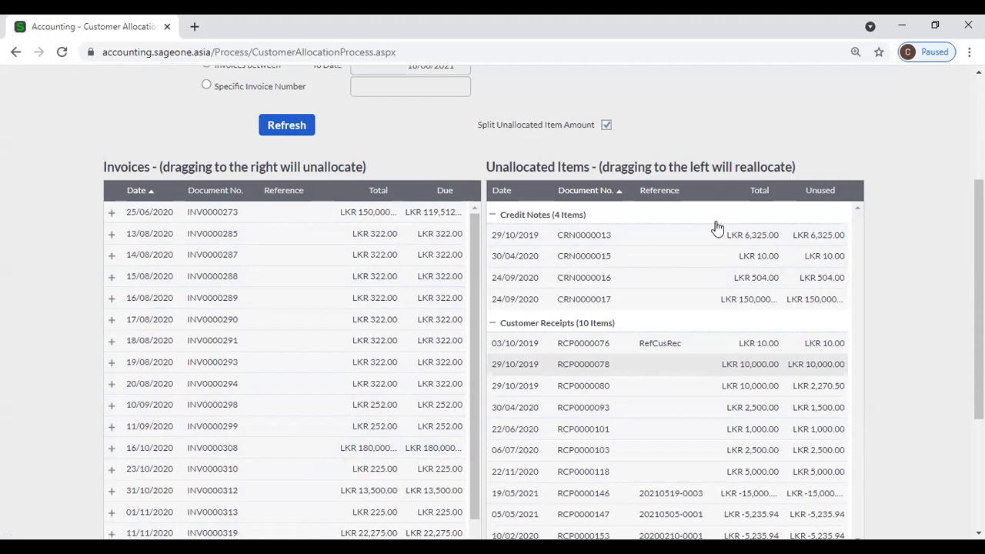
left_click_drag(711, 369, 428, 217)
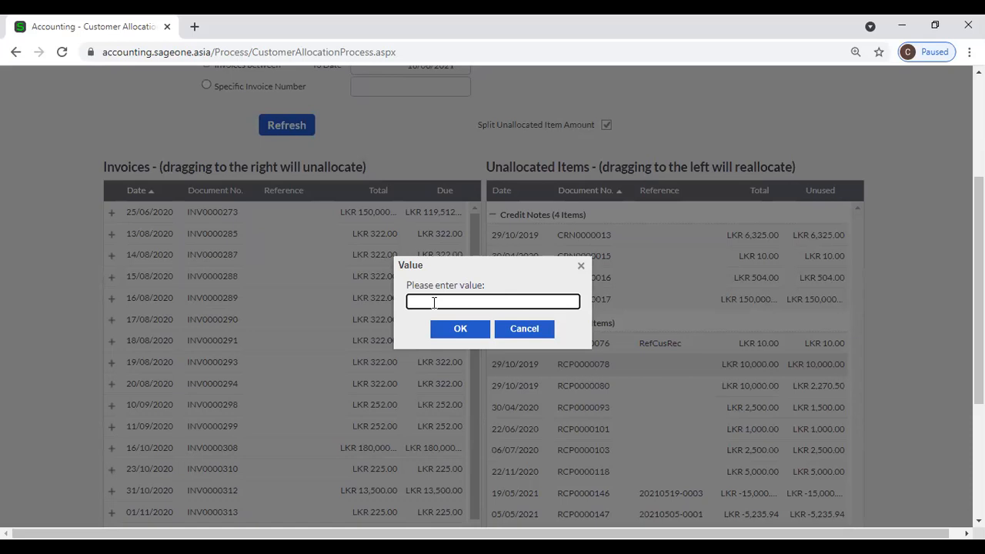
type("5000")
left_click(454, 330)
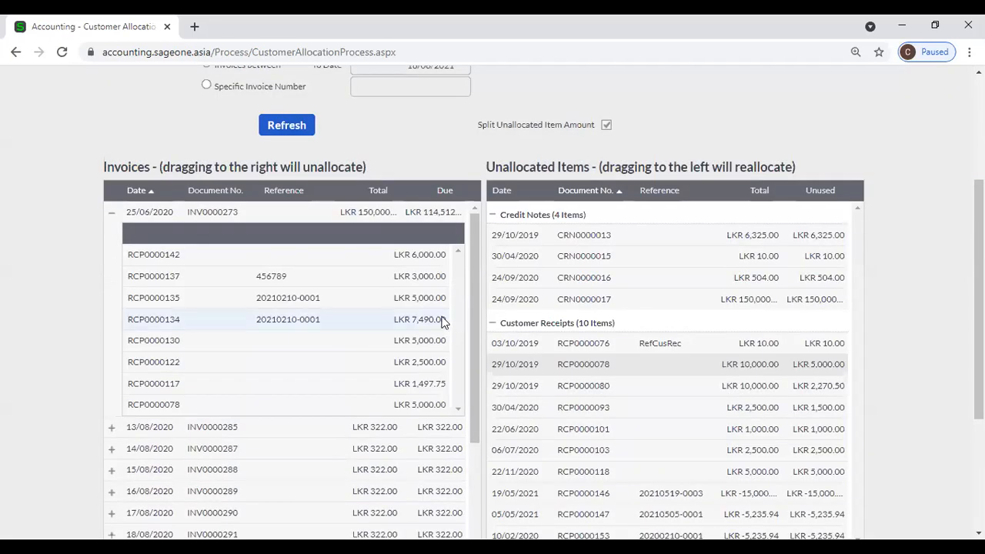
Allocate another 5000 of receipt RCP0000078 to invoice INV0000308 dated 16/10/2020.
left_click_drag(722, 369, 422, 389)
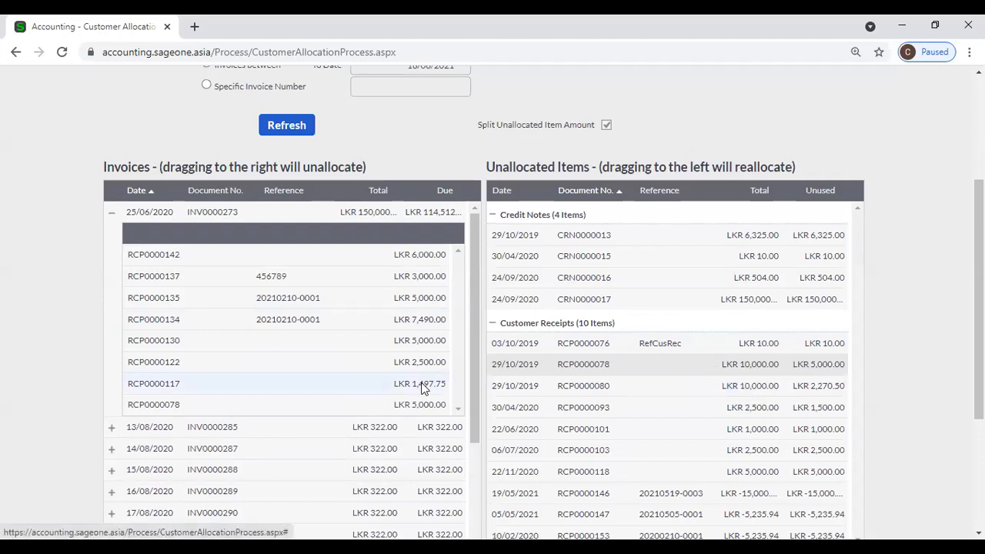
scroll(422, 388, "down", 2)
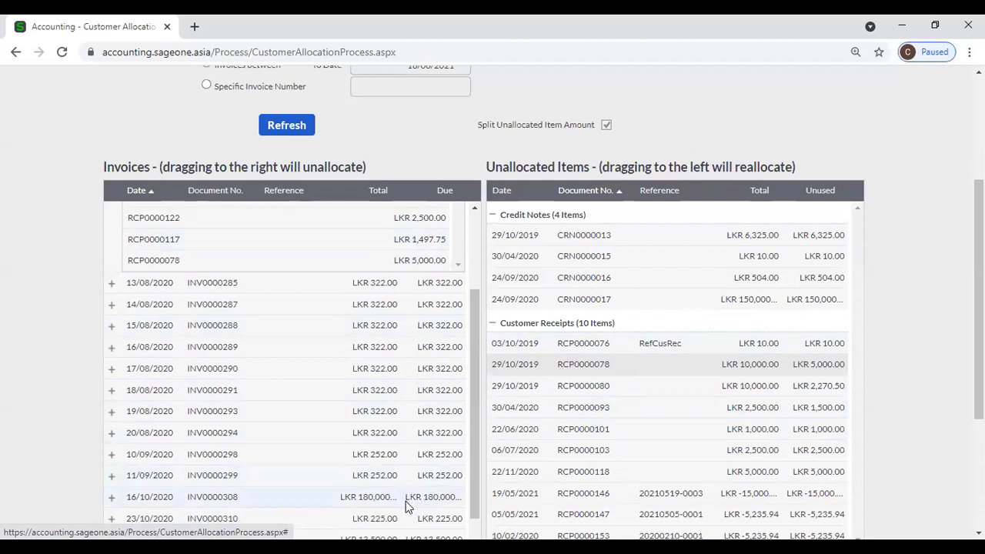
left_click_drag(690, 360, 425, 495)
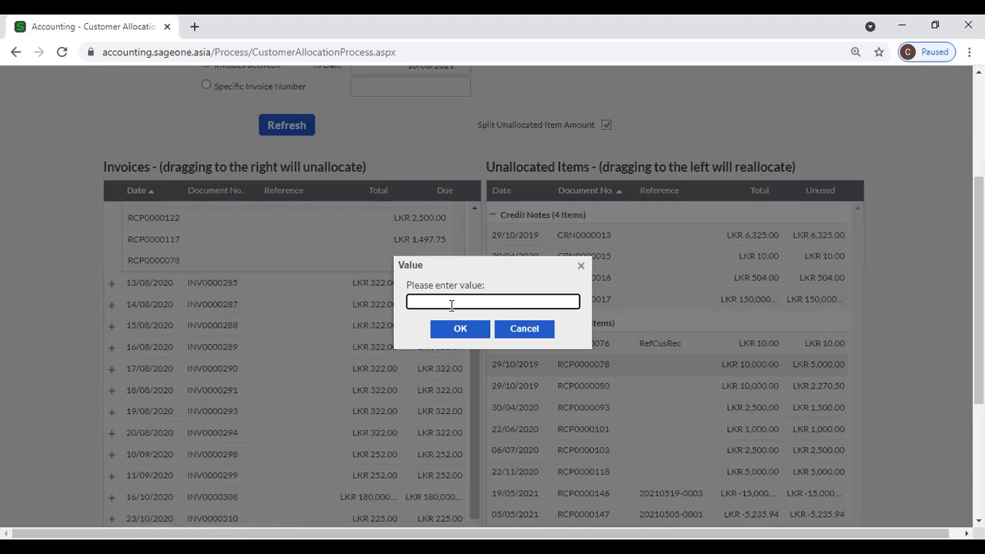
type("5000")
left_click(460, 329)
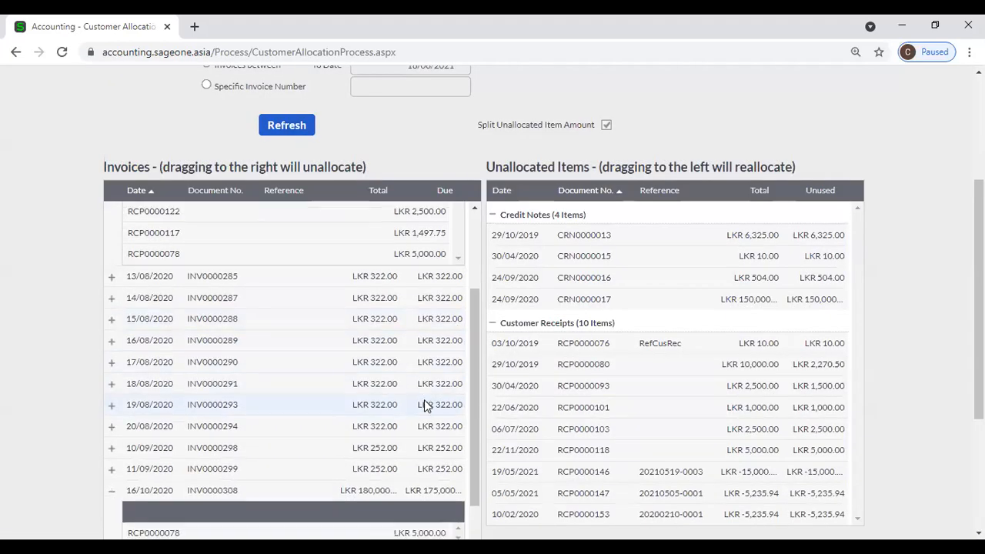
Review the receipts allocated to invoices INV0000273 and INV0000308, and collapse the details of INV0000273.
scroll(424, 401, "down", 2)
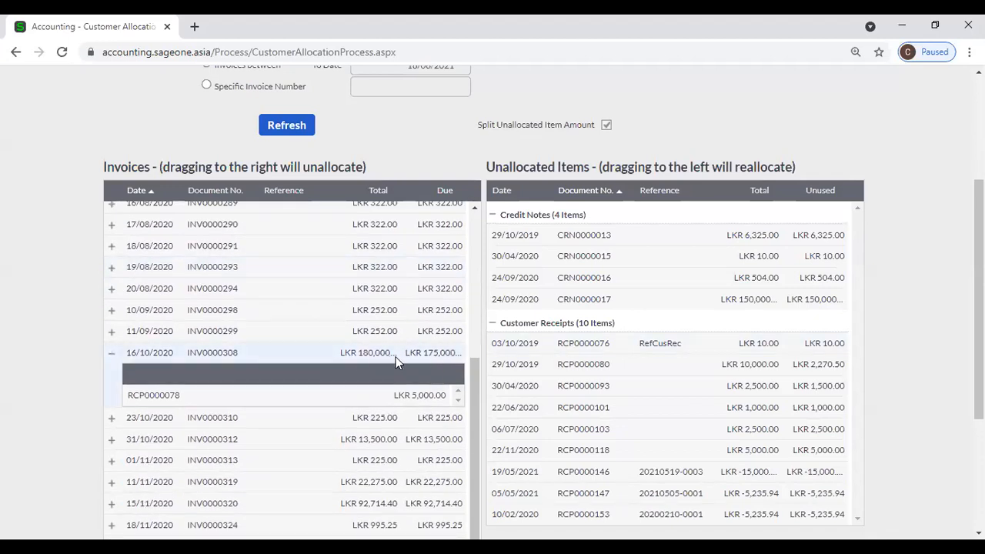
scroll(434, 352, "up", 5)
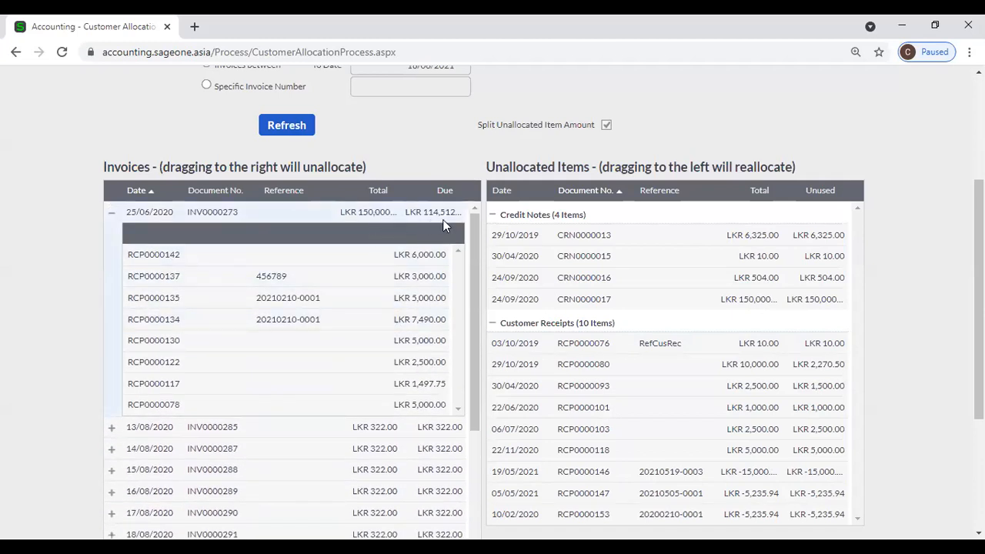
scroll(443, 238, "down", 3)
scroll(444, 246, "down", 2)
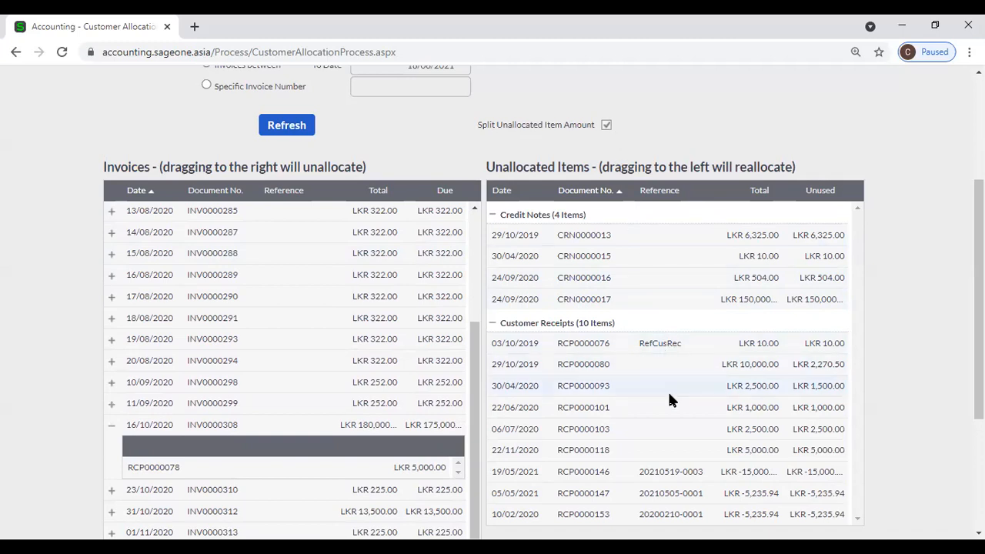
scroll(414, 387, "up", 3)
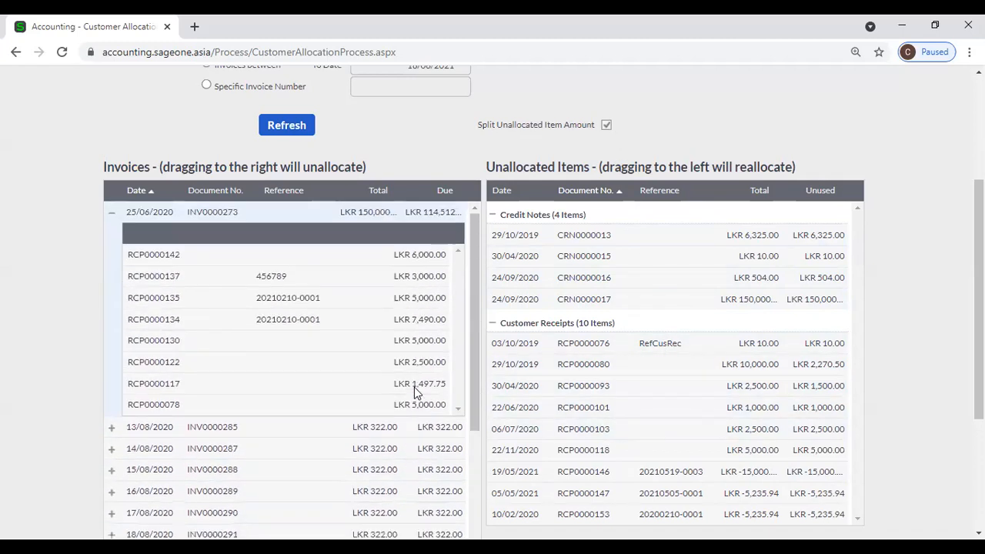
left_click(112, 211)
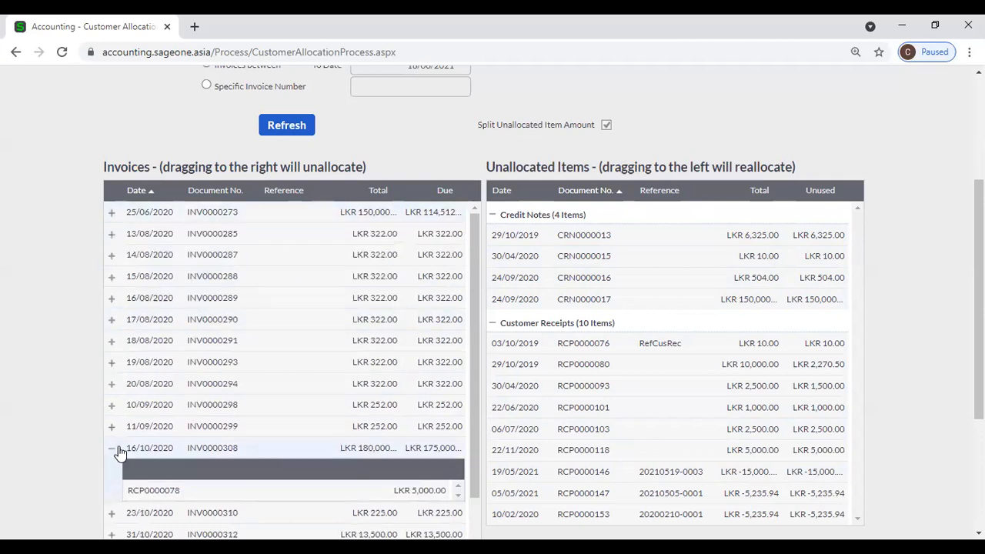
scroll(170, 385, "up", 2)
scroll(160, 238, "up", 1)
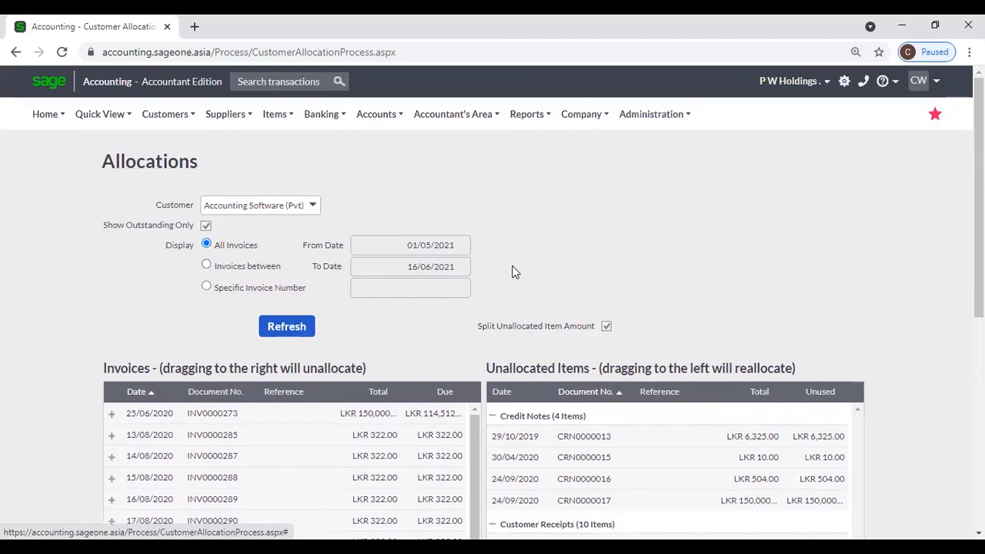
Open the list of customer receipts.
mouse_move(218, 115)
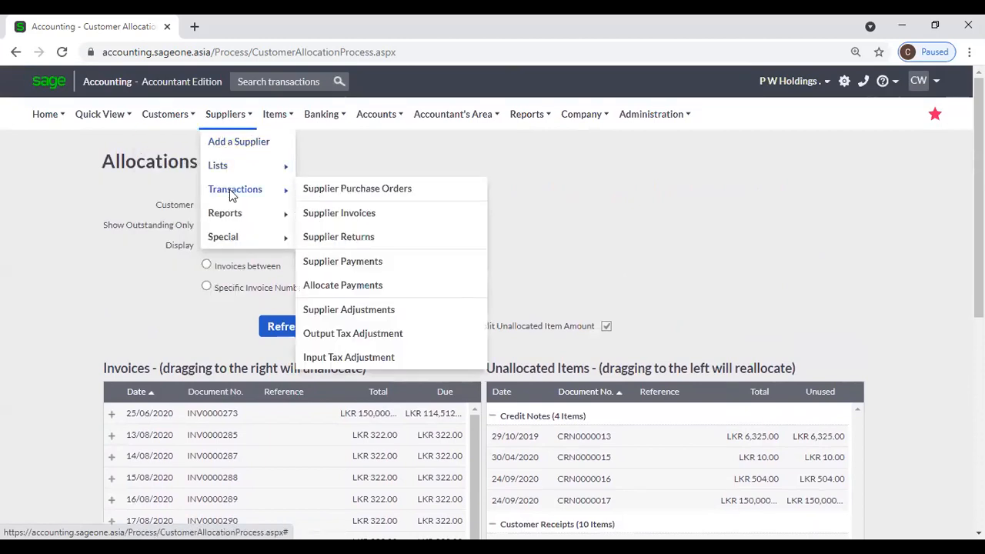
mouse_move(231, 194)
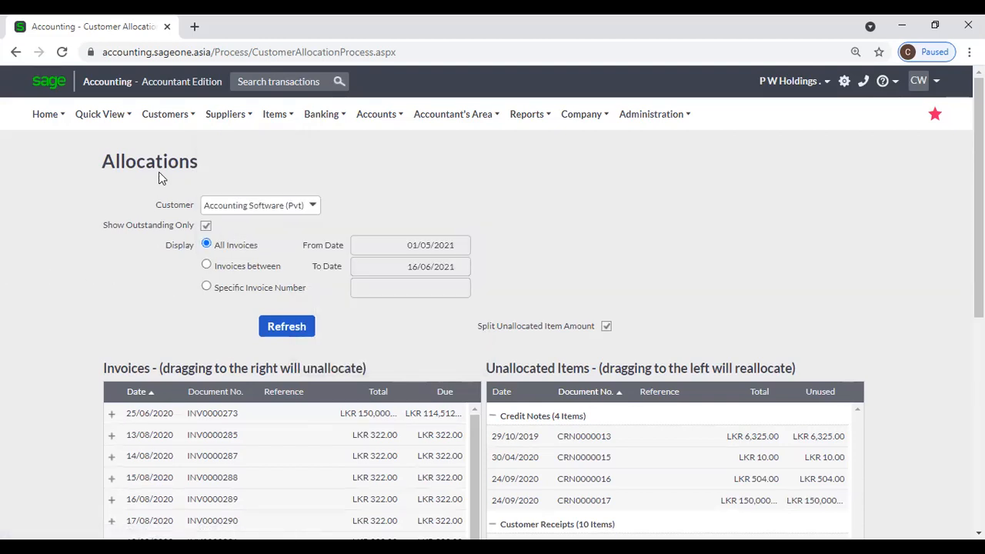
mouse_move(162, 125)
mouse_move(165, 192)
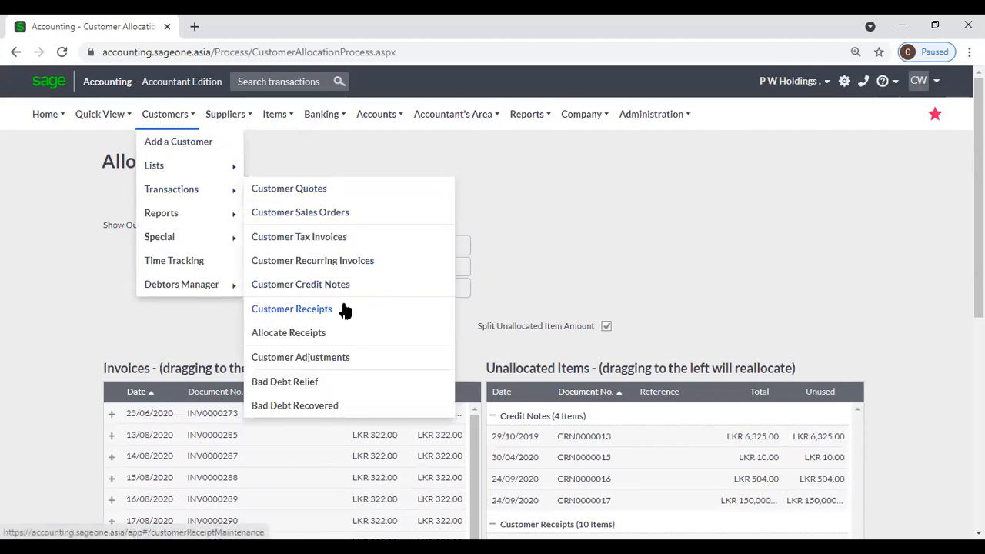
left_click(427, 300)
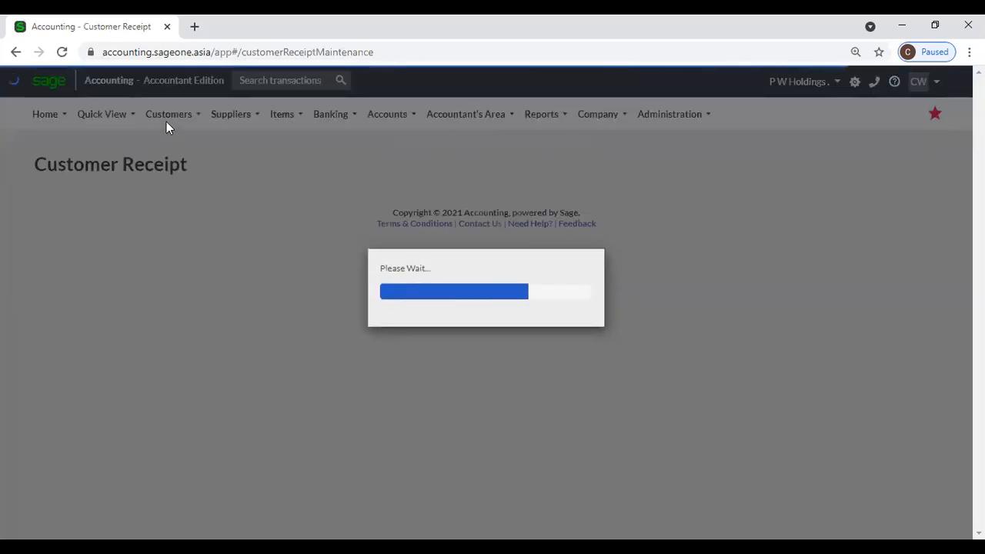
Reopen receipt allocation, load the outstanding invoices of customer A 01, and select customer A0101.
mouse_move(166, 117)
mouse_move(170, 252)
mouse_move(189, 198)
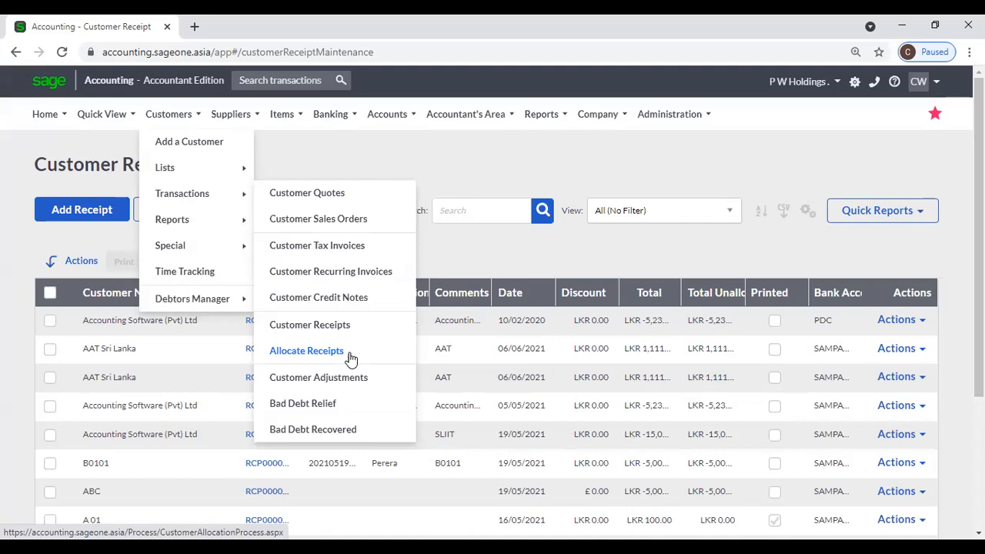
left_click(306, 351)
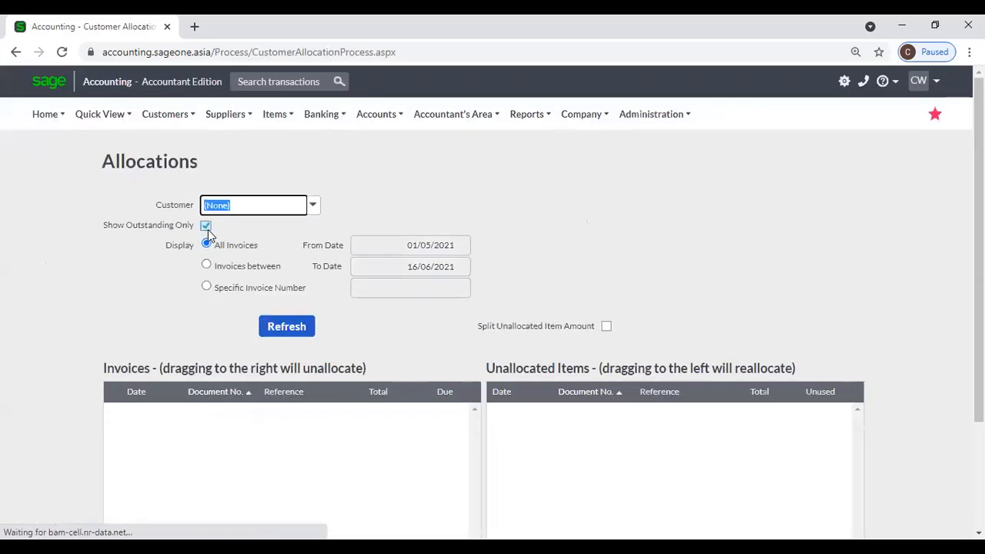
left_click(317, 205)
left_click(252, 250)
left_click(282, 326)
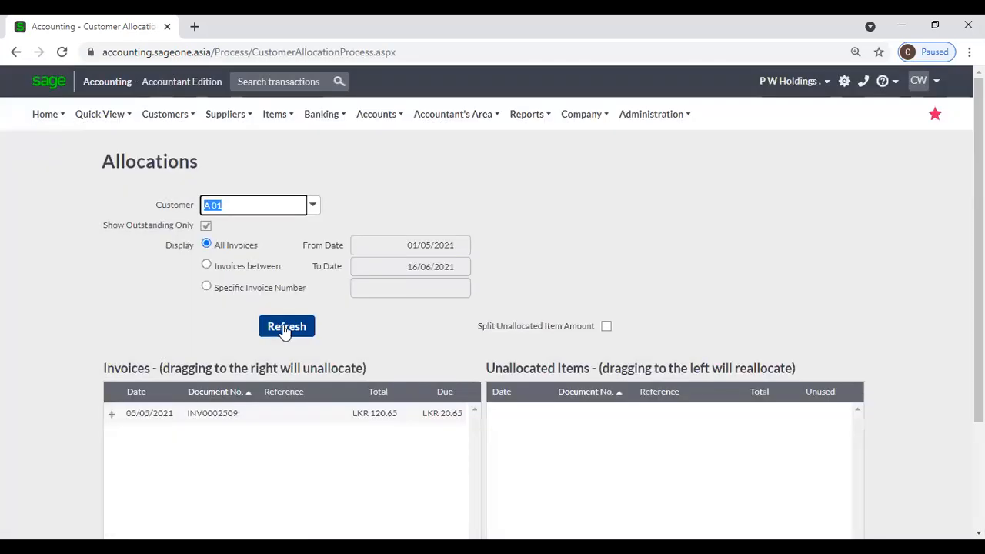
left_click(313, 205)
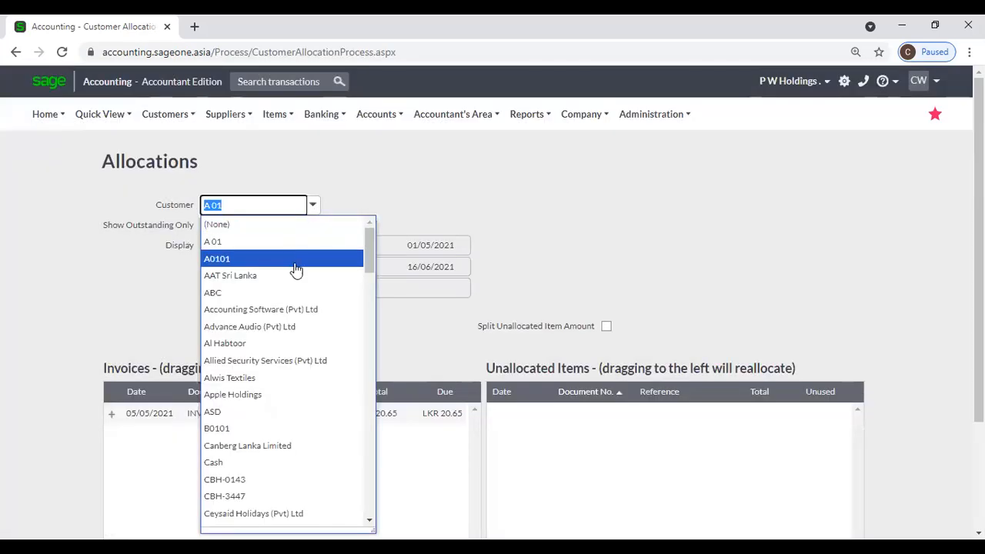
left_click(296, 260)
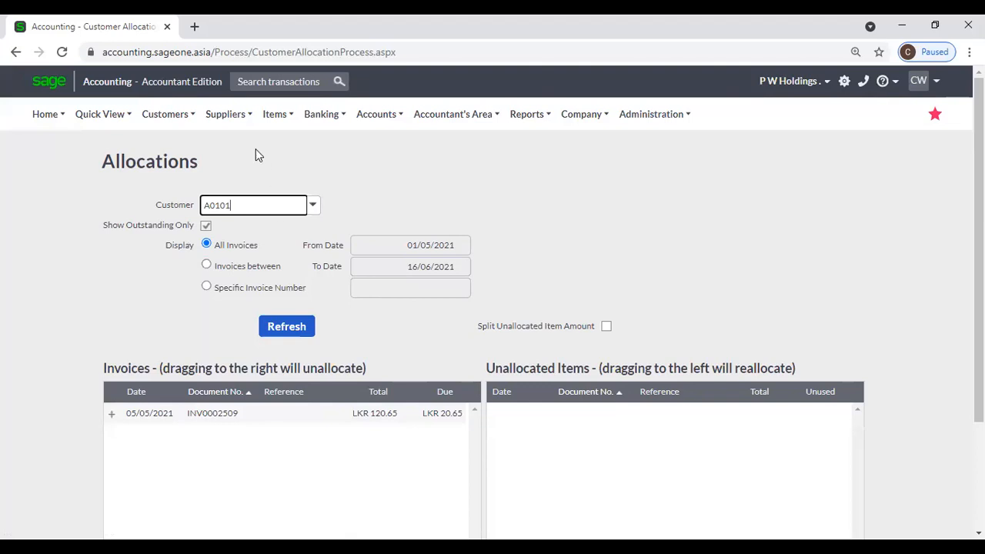
Run the detailed Customer Balances - Days Outstanding report for all customers at 16/06/2021, without displaying balances in the customer's currency.
left_click(165, 113)
mouse_move(237, 221)
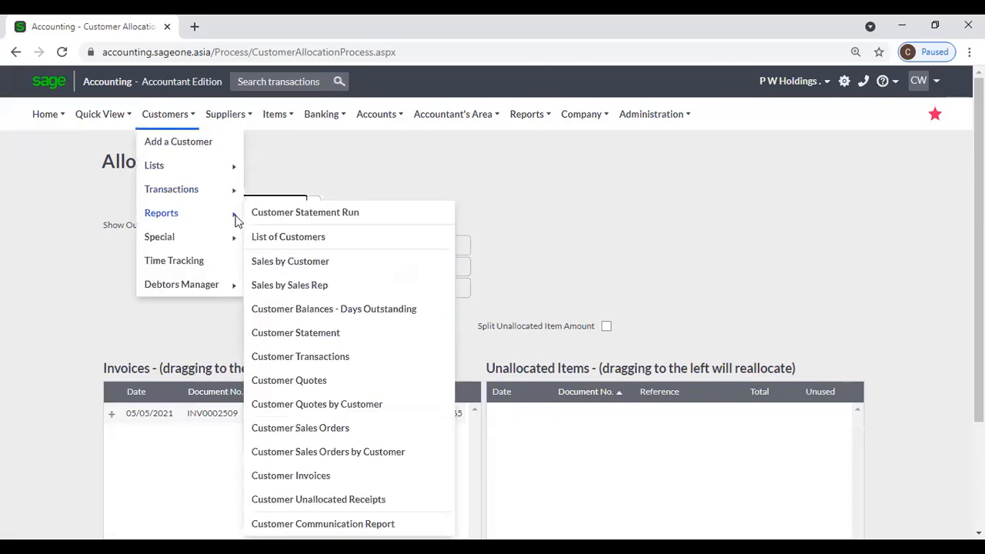
left_click(320, 306)
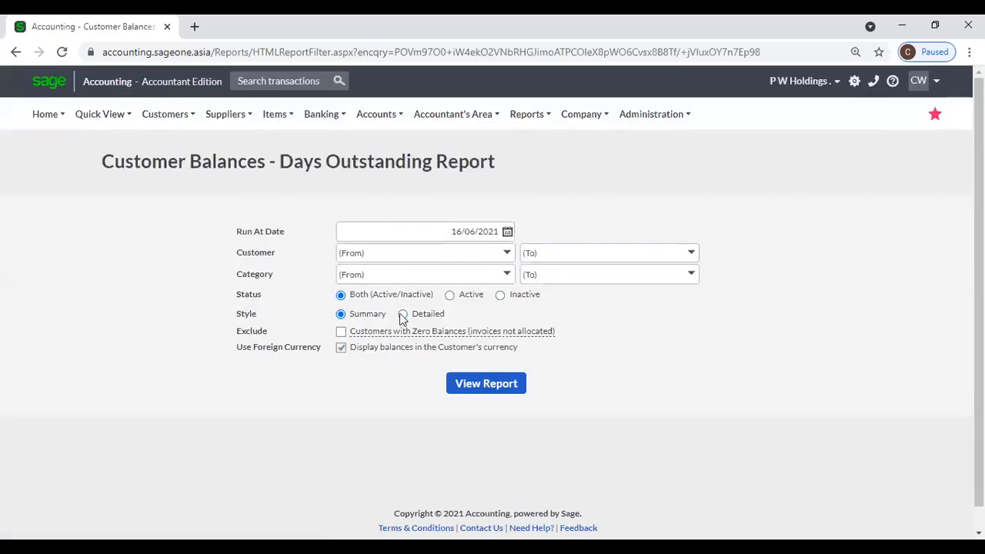
left_click(402, 315)
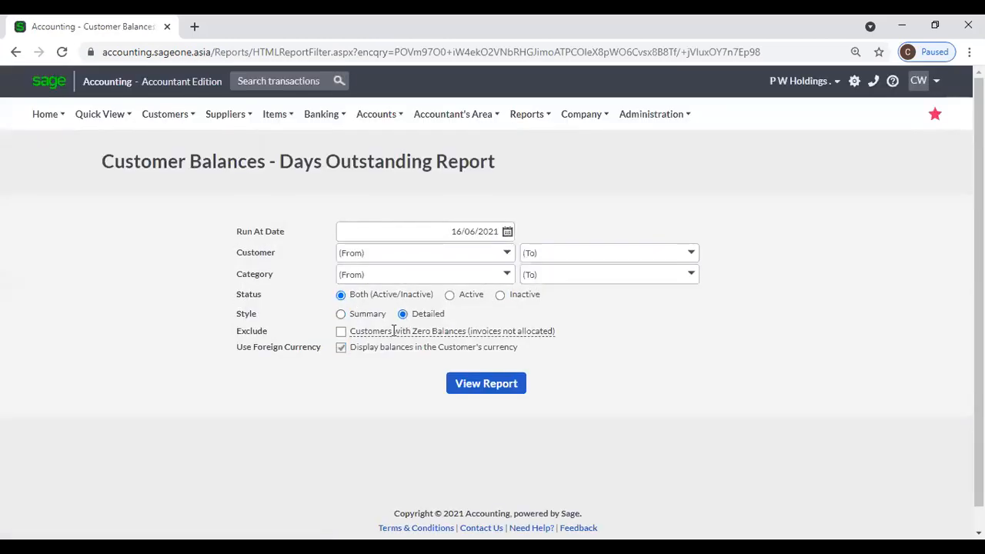
left_click(340, 348)
left_click(484, 396)
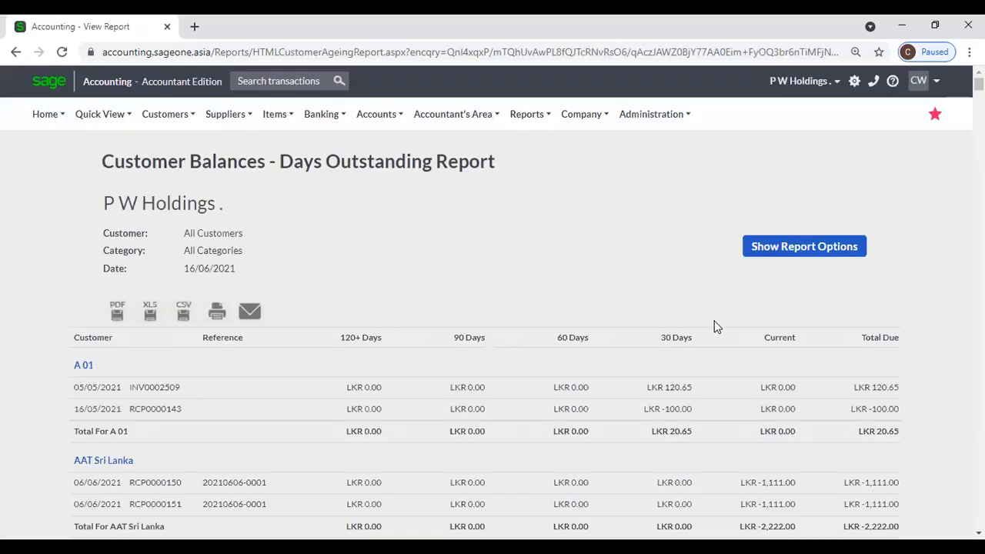
Examine each customer's invoices and unallocated receipts by ageing period in the days outstanding report.
scroll(716, 327, "down", 1)
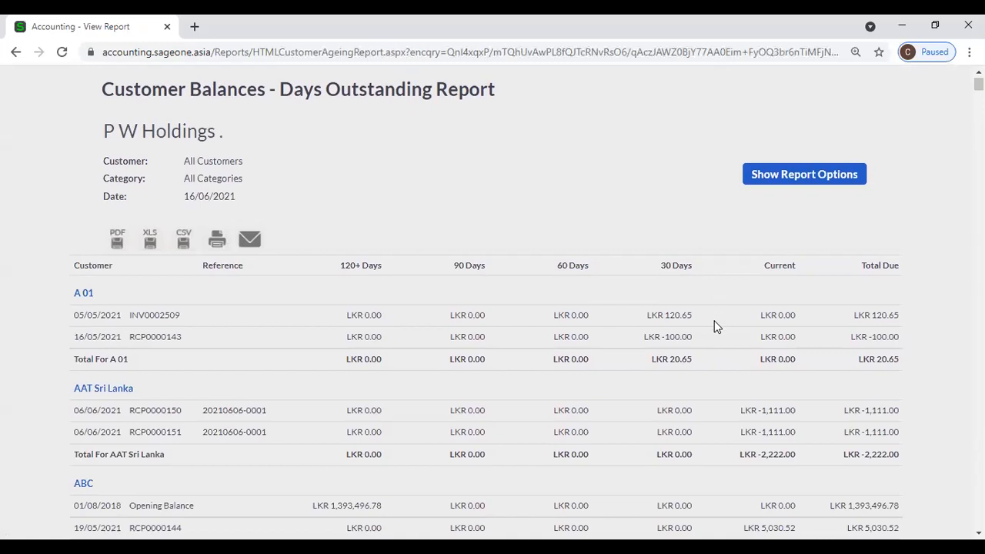
scroll(716, 327, "down", 1)
scroll(716, 327, "down", 2)
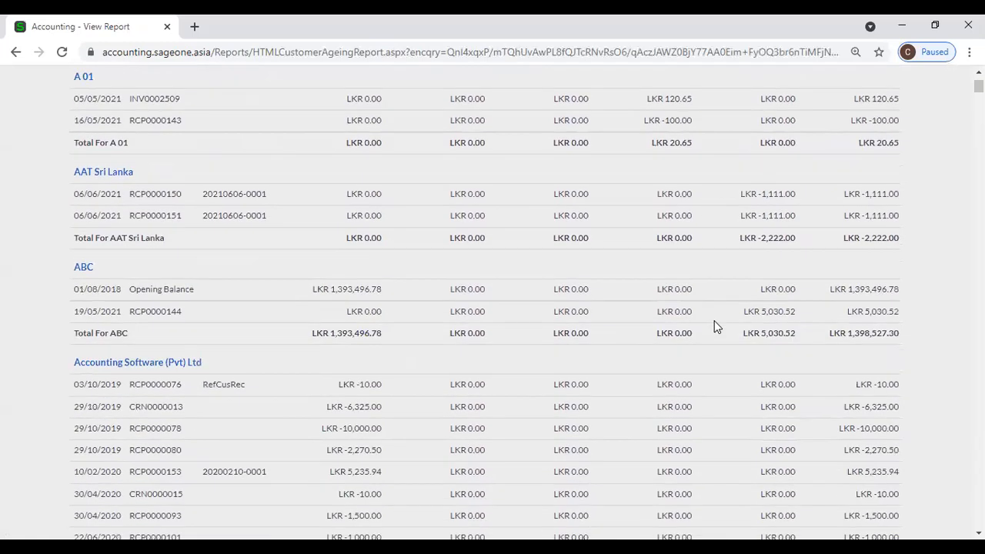
scroll(716, 327, "down", 5)
scroll(716, 327, "down", 20)
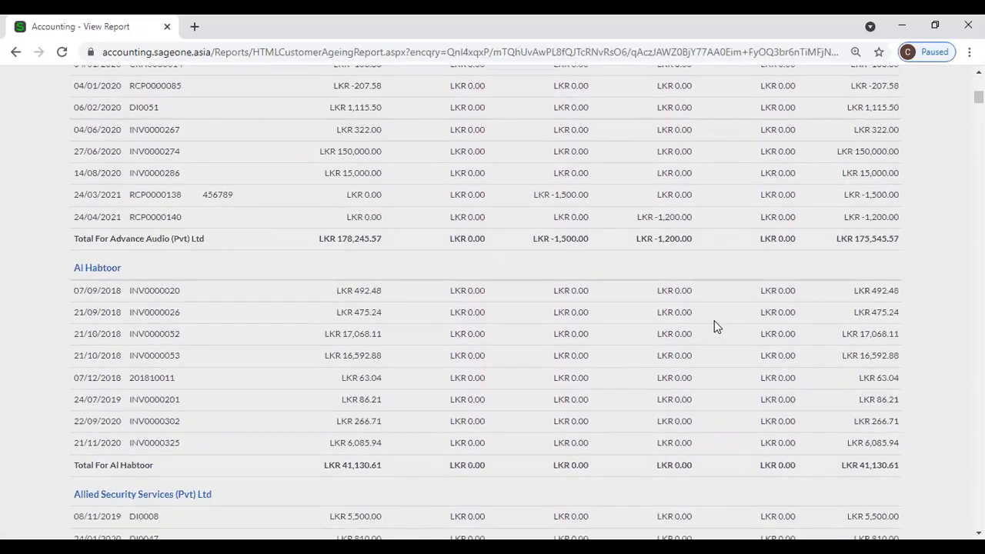
scroll(716, 328, "down", 3)
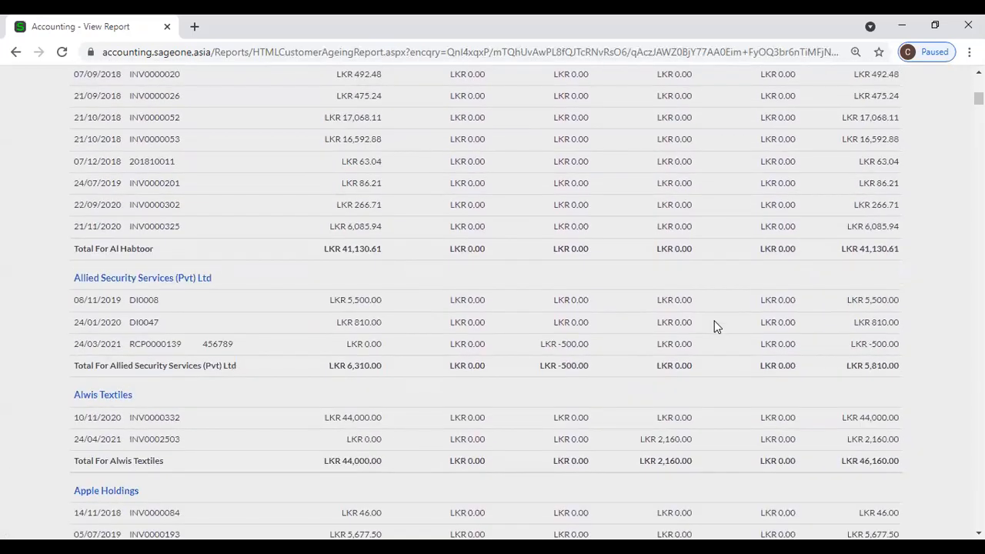
scroll(274, 192, "up", 15)
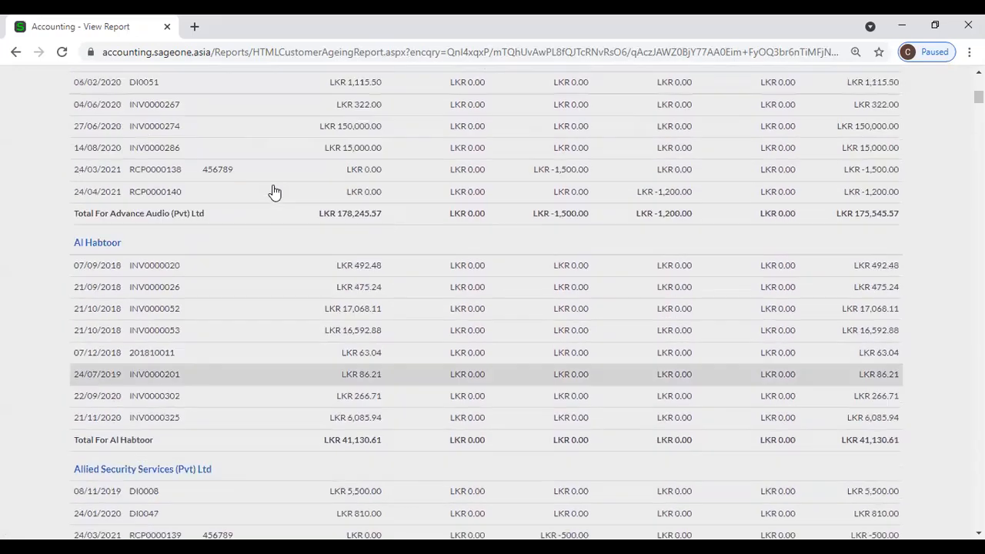
scroll(275, 191, "up", 15)
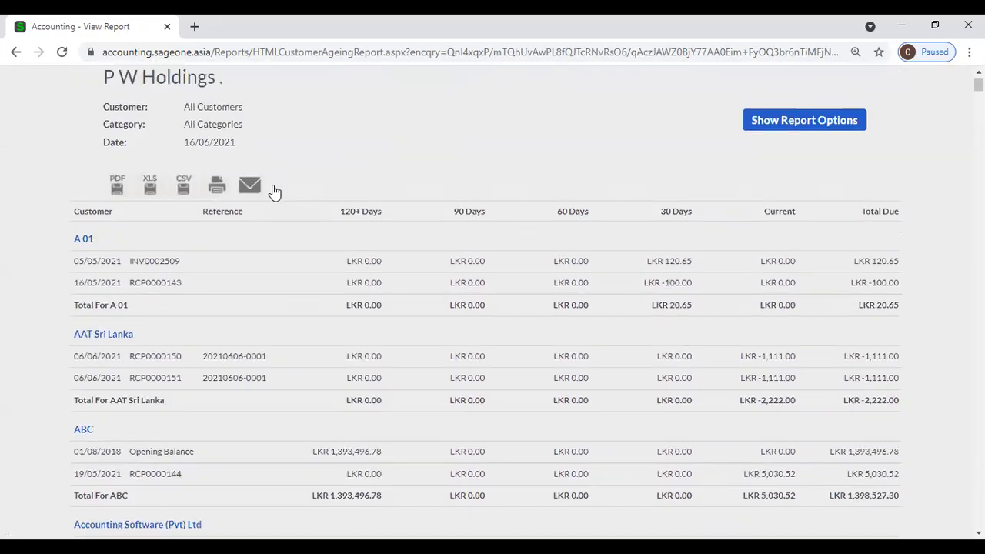
Return from the days outstanding report to customer receipt allocation.
mouse_move(157, 114)
mouse_move(171, 179)
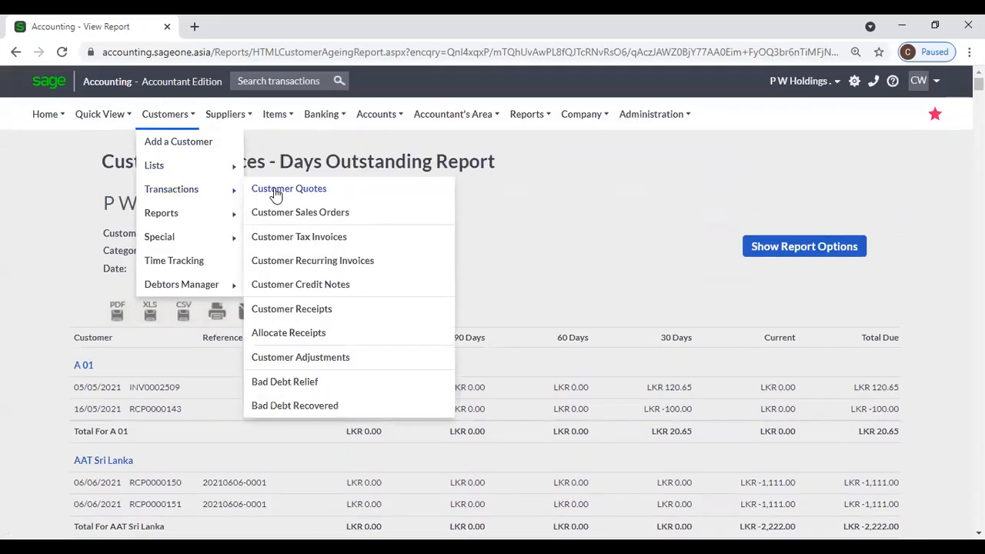
left_click(306, 339)
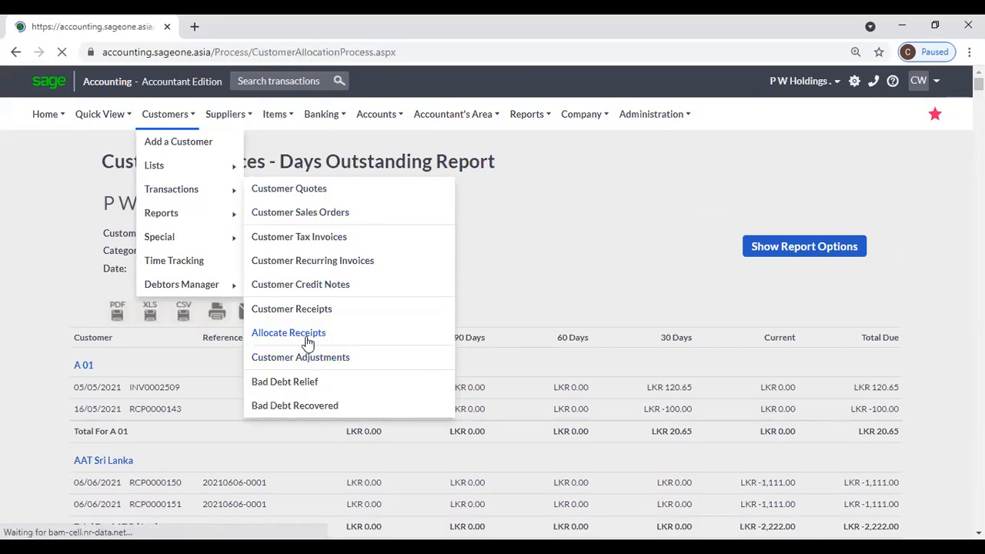
Load the outstanding invoices and unallocated items of customer Allied Security Services (Pvt) Ltd.
type("Al Habtoor")
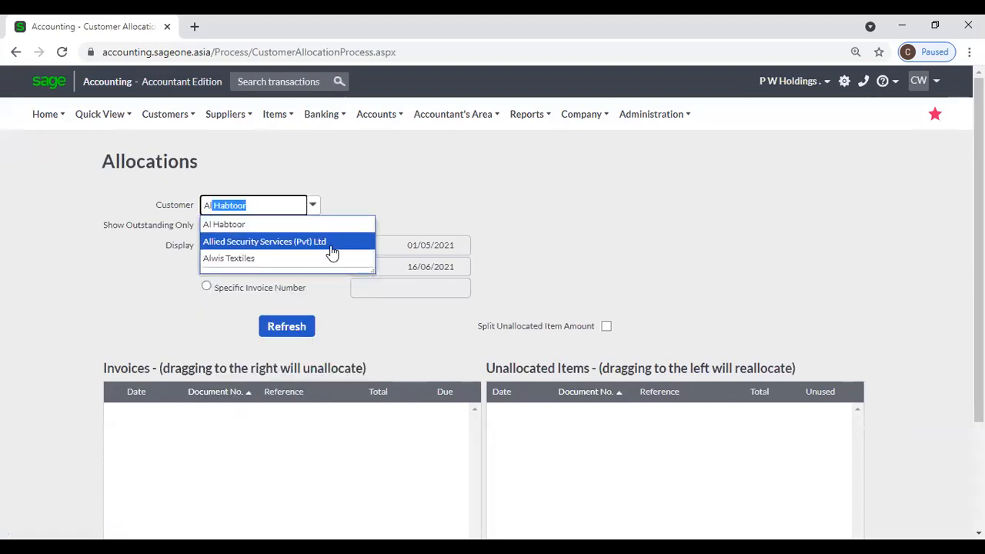
left_click(332, 243)
left_click(299, 328)
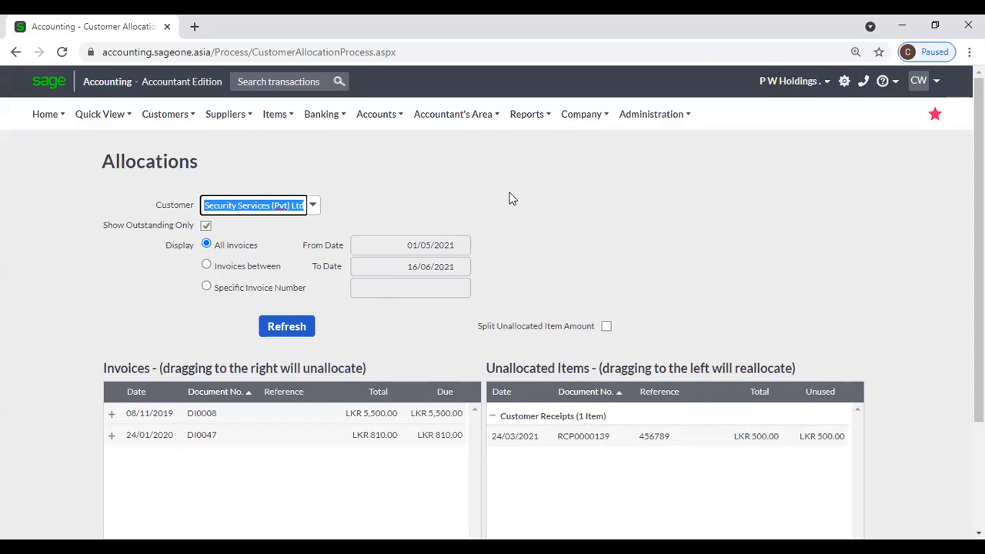
scroll(508, 199, "down", 1)
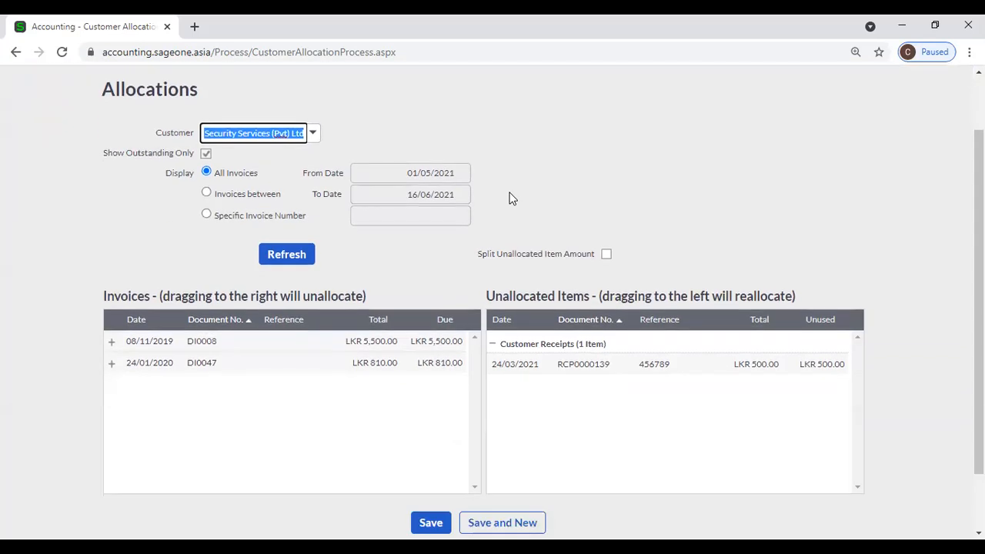
scroll(508, 199, "up", 1)
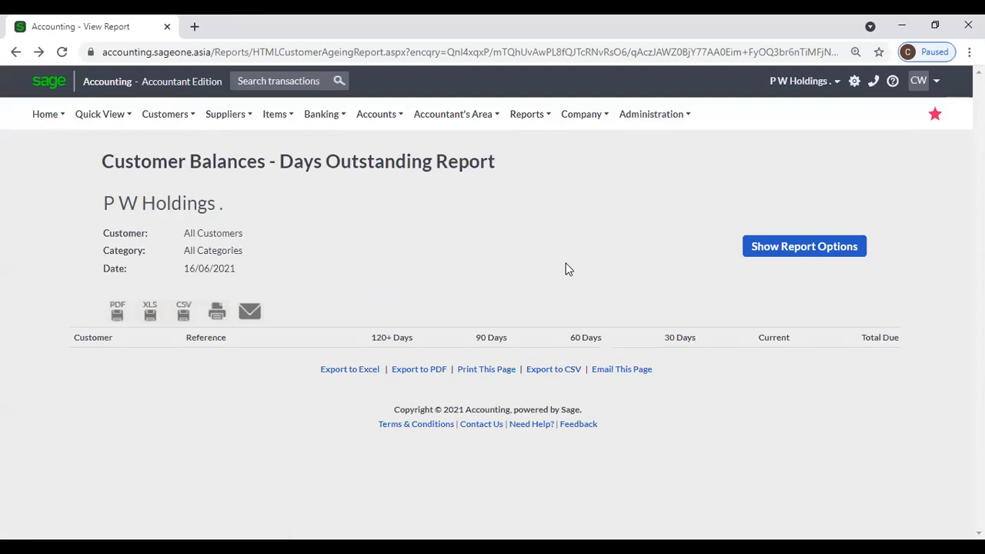
Return to the days outstanding report and examine the customers for receipts that are still unallocated.
scroll(566, 269, "down", 15)
scroll(565, 268, "down", 10)
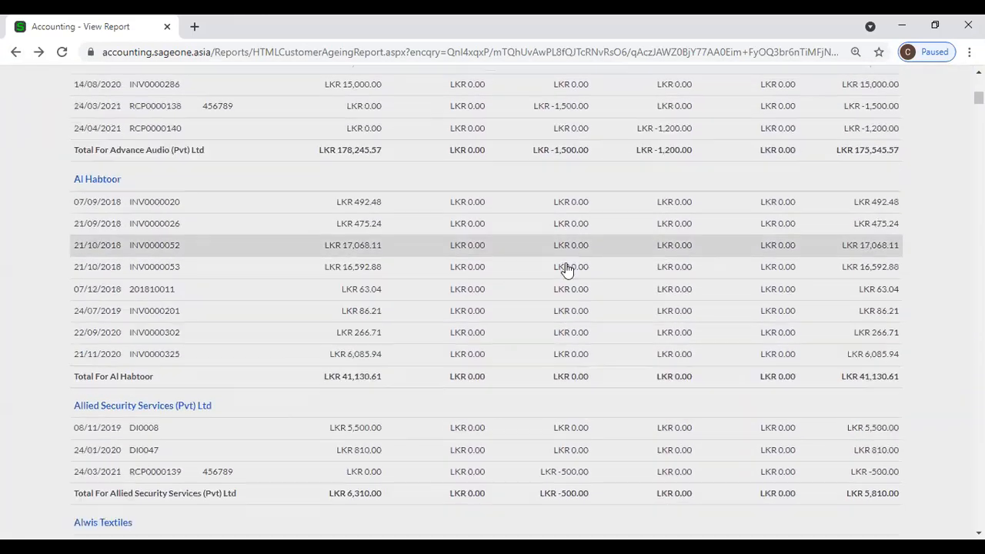
scroll(566, 268, "down", 3)
scroll(566, 269, "down", 6)
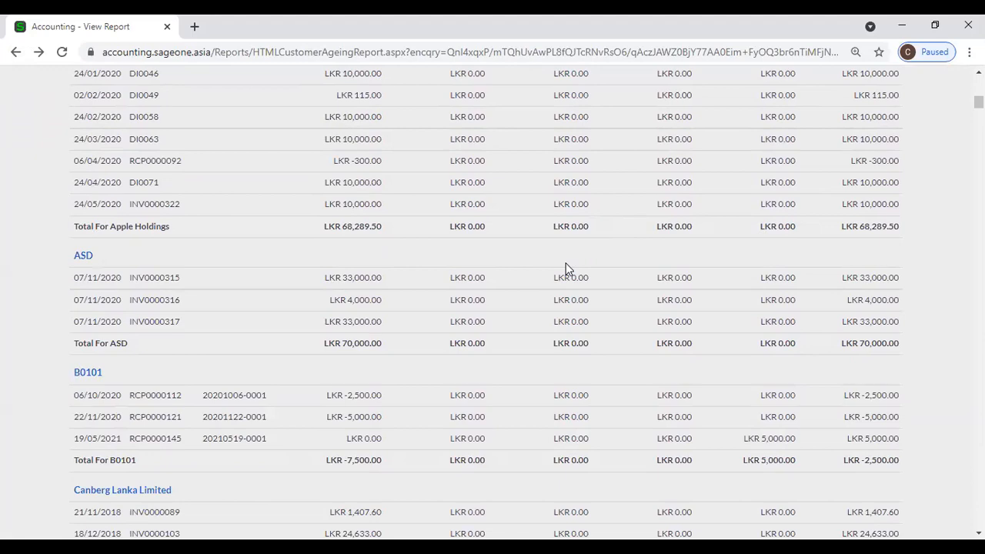
scroll(566, 269, "down", 5)
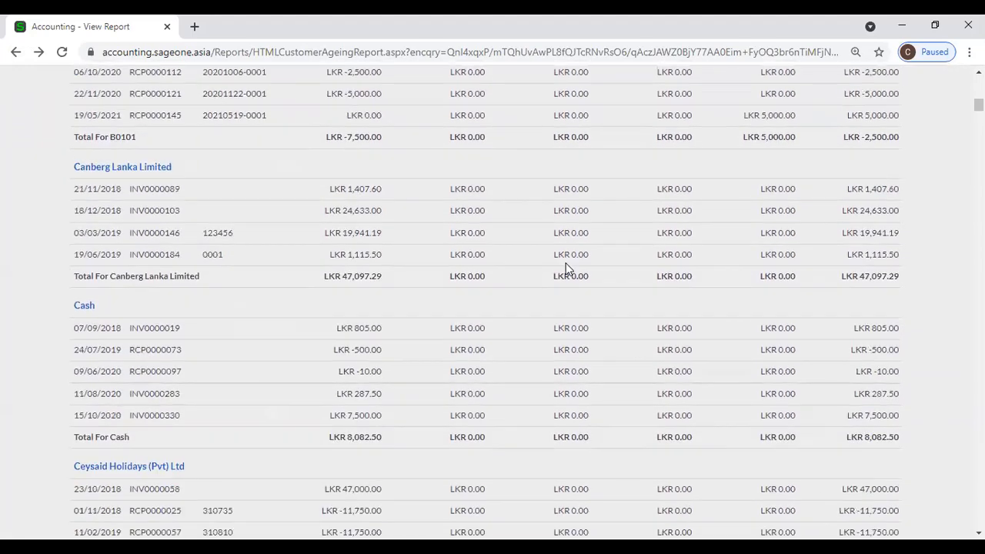
scroll(565, 269, "down", 8)
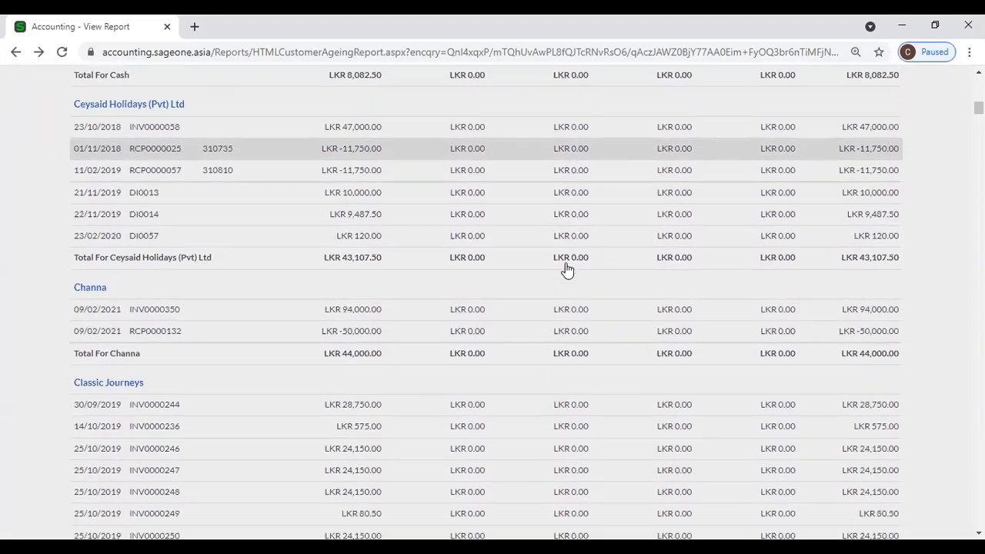
scroll(565, 269, "down", 3)
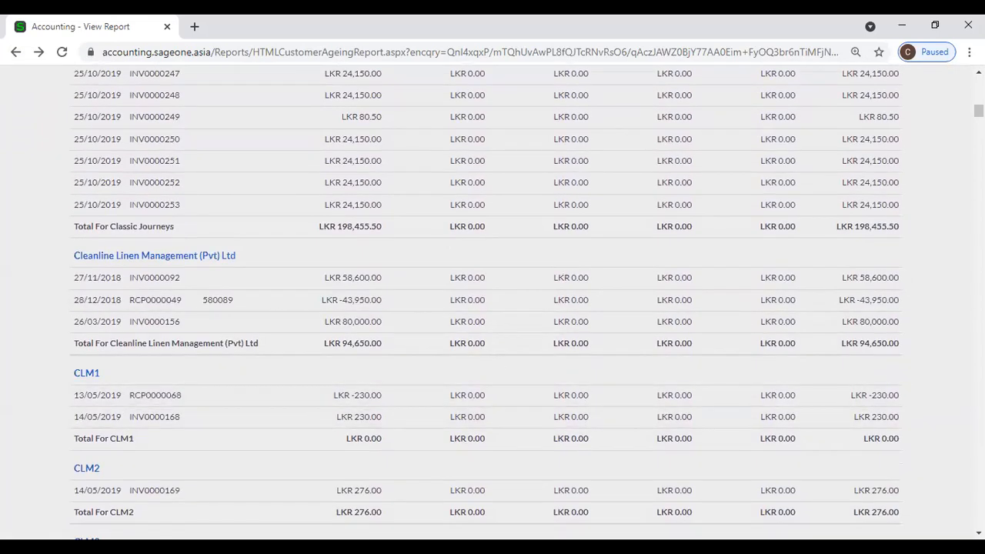
scroll(677, 142, "up", 10)
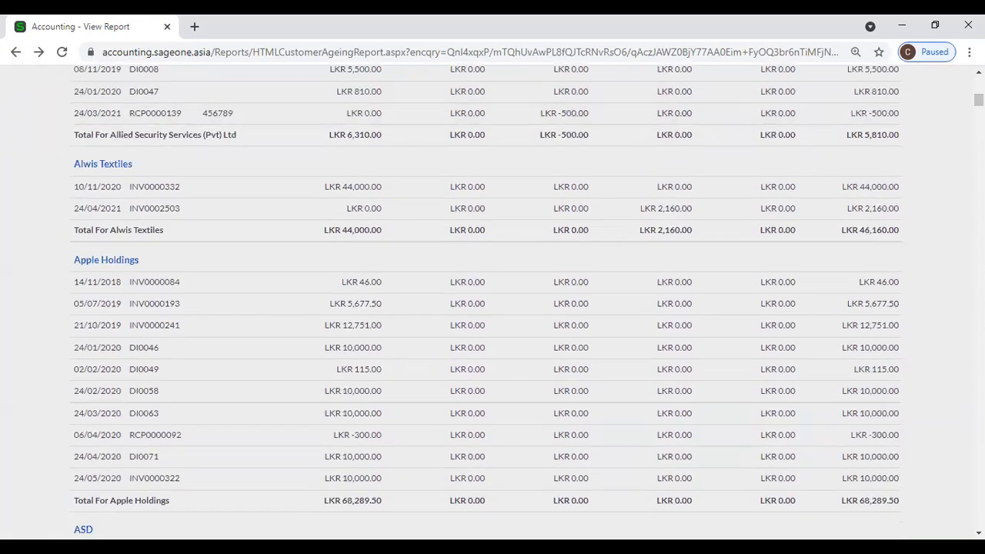
left_click_drag(979, 100, 978, 82)
Reopen customer receipt allocation from the days outstanding report.
mouse_move(170, 119)
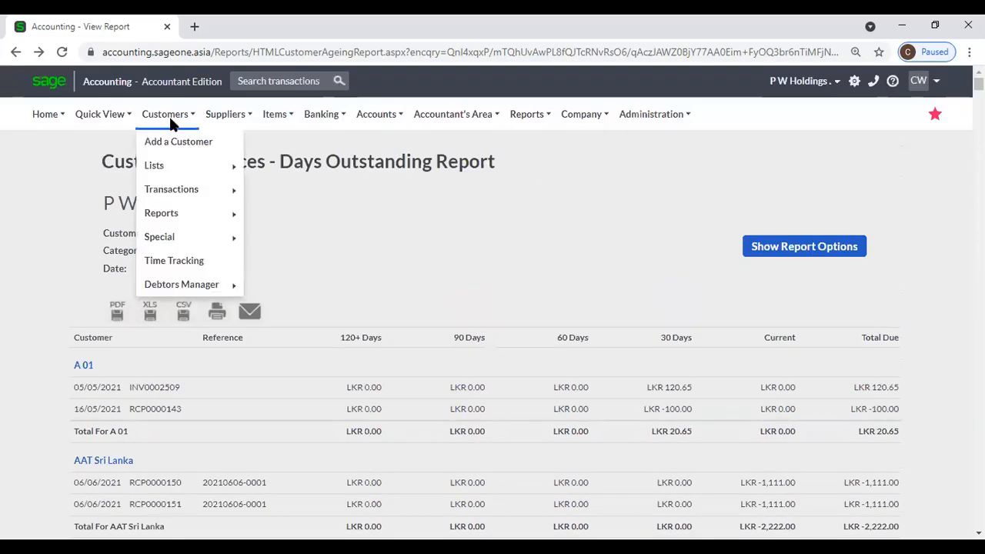
mouse_move(176, 189)
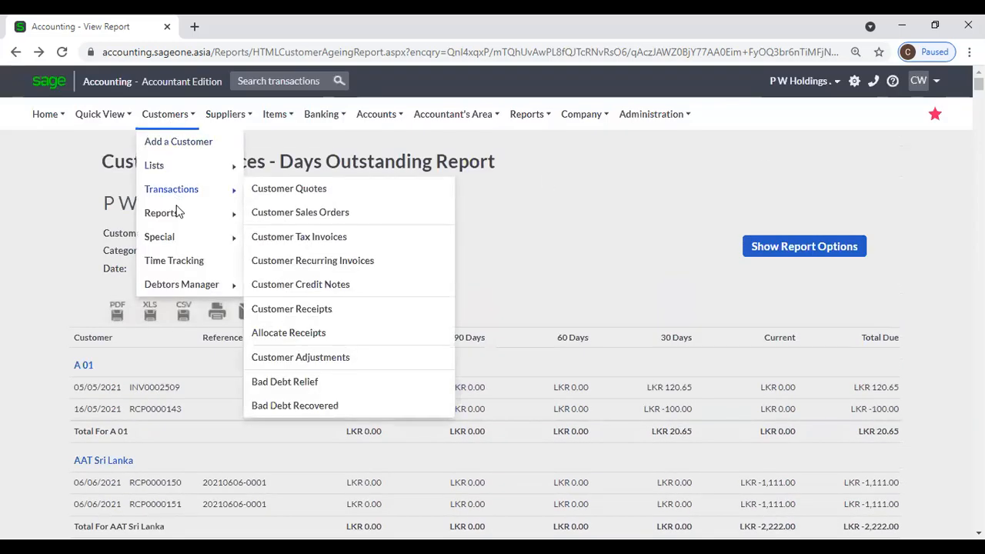
left_click(309, 341)
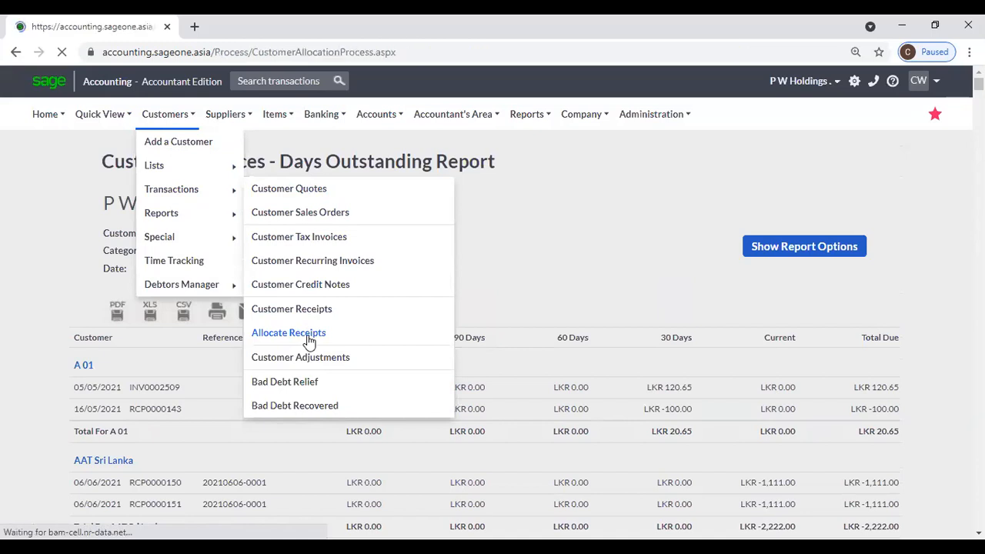
Try to select customer CLM1 for receipt allocation.
type("clm")
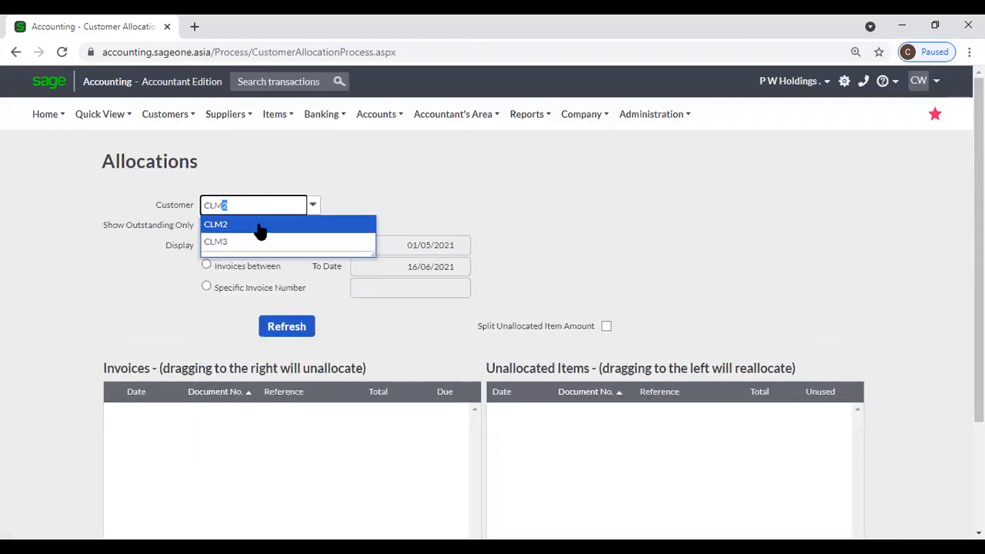
type("1")
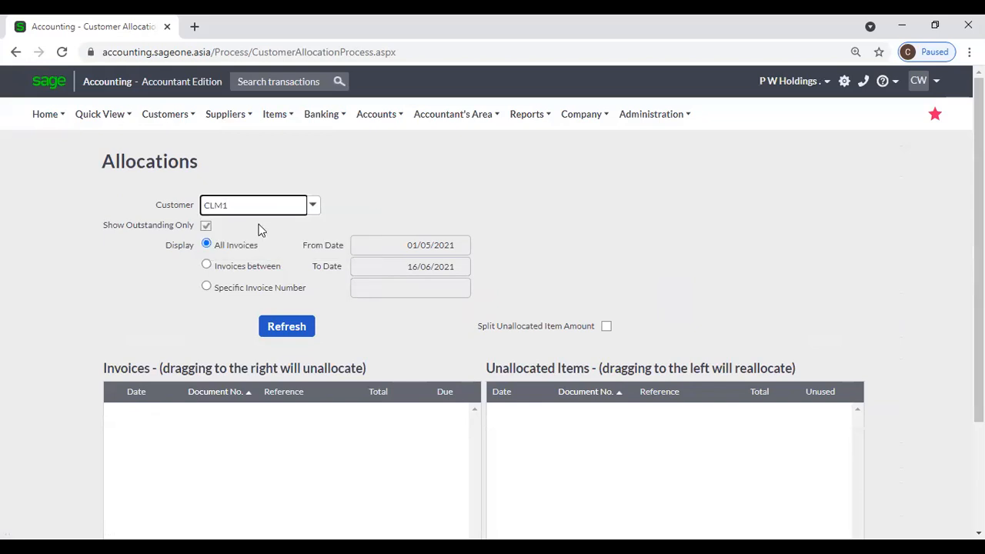
left_click(259, 229)
Load the outstanding invoices and unallocated items of customer CLM2.
left_click(313, 205)
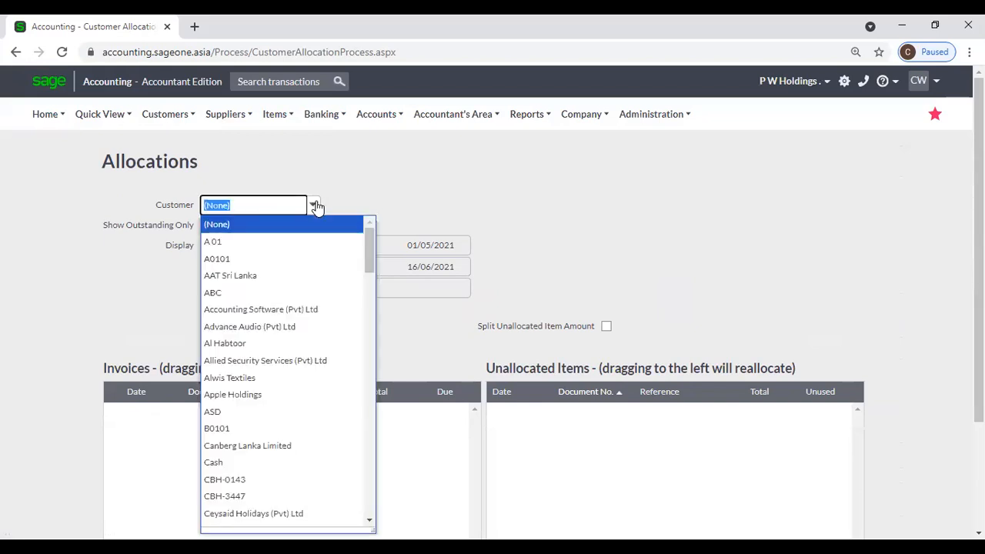
type("Classic Journeys")
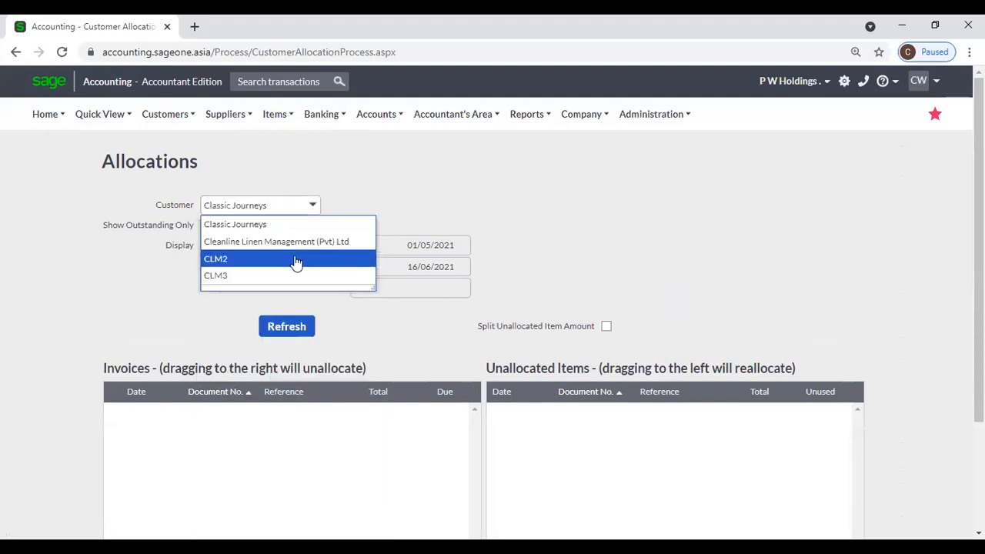
left_click(297, 259)
left_click(307, 327)
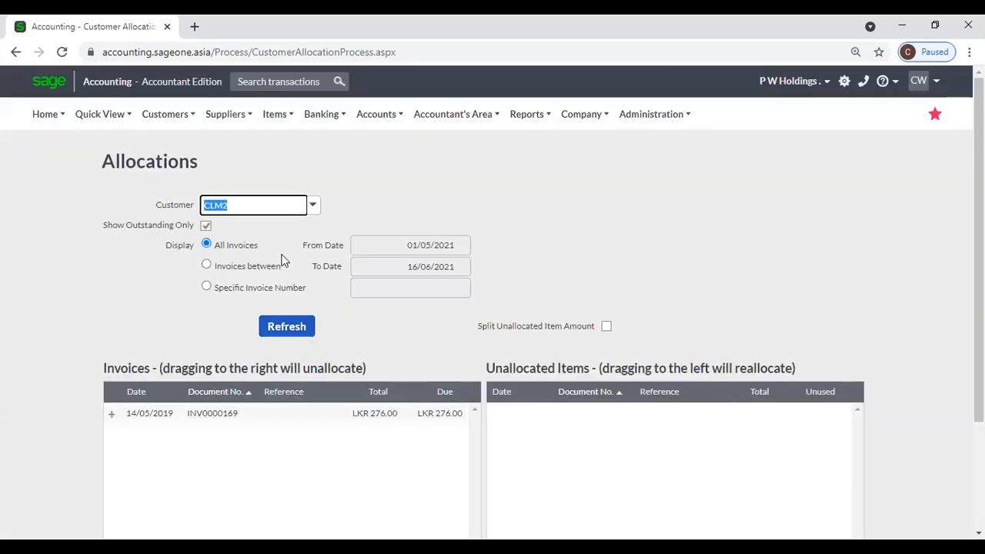
Switch the allocation to customer CLM3 and load its outstanding invoices and unallocated items.
left_click(313, 206)
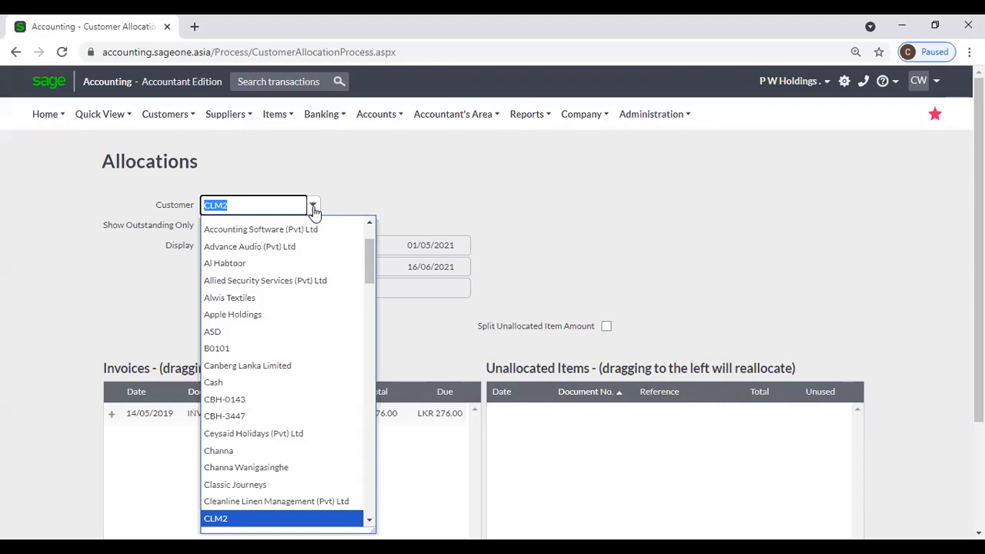
key("Down")
key("Return")
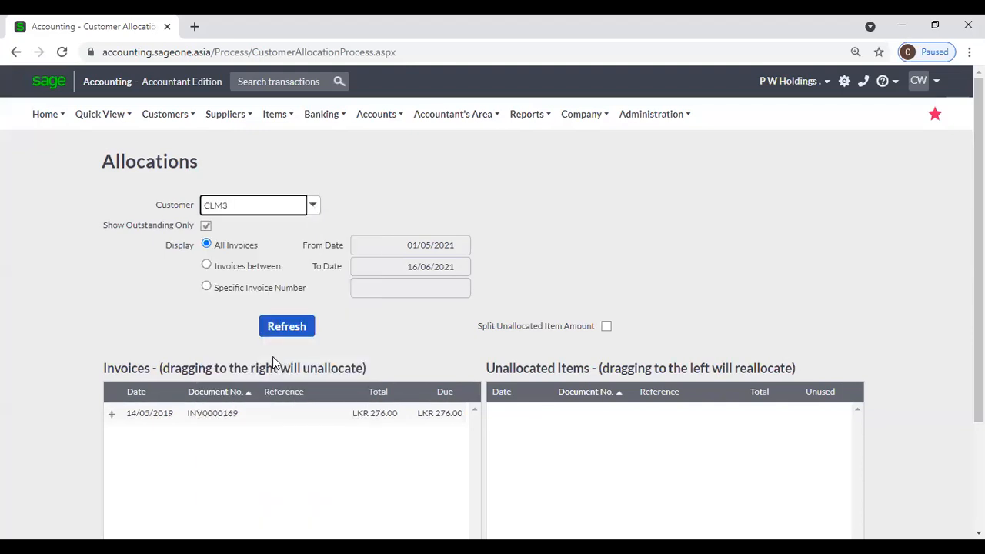
left_click(275, 328)
left_click(450, 326)
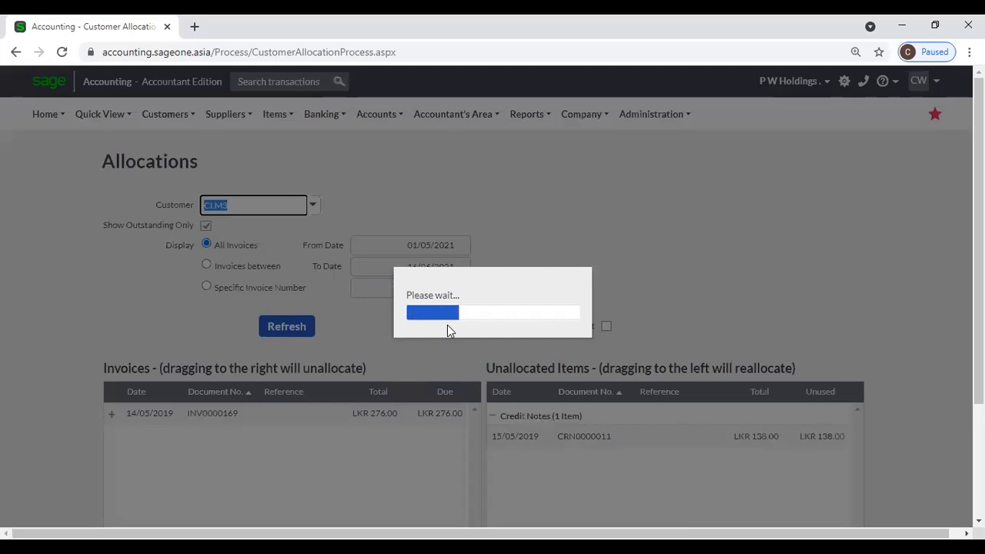
scroll(654, 271, "down", 1)
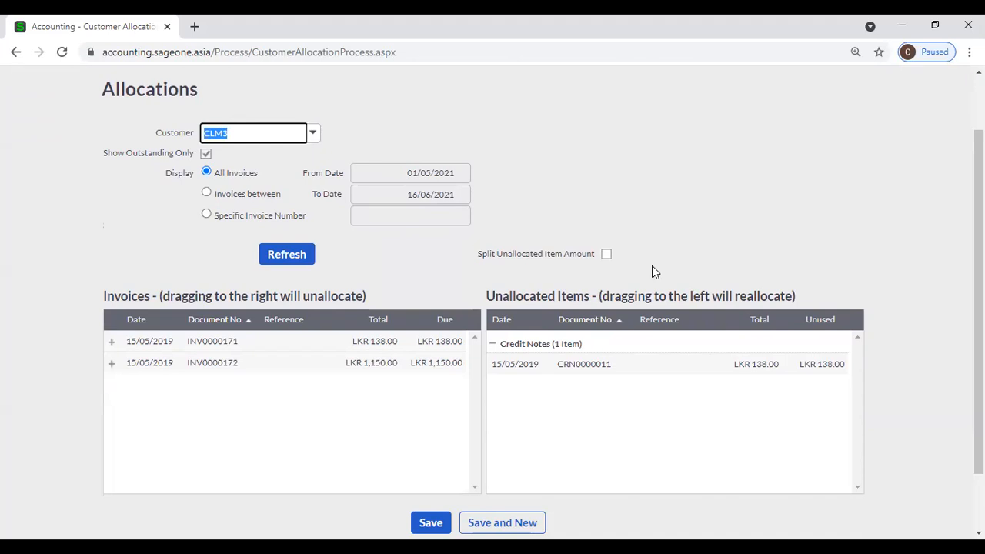
left_click(317, 138)
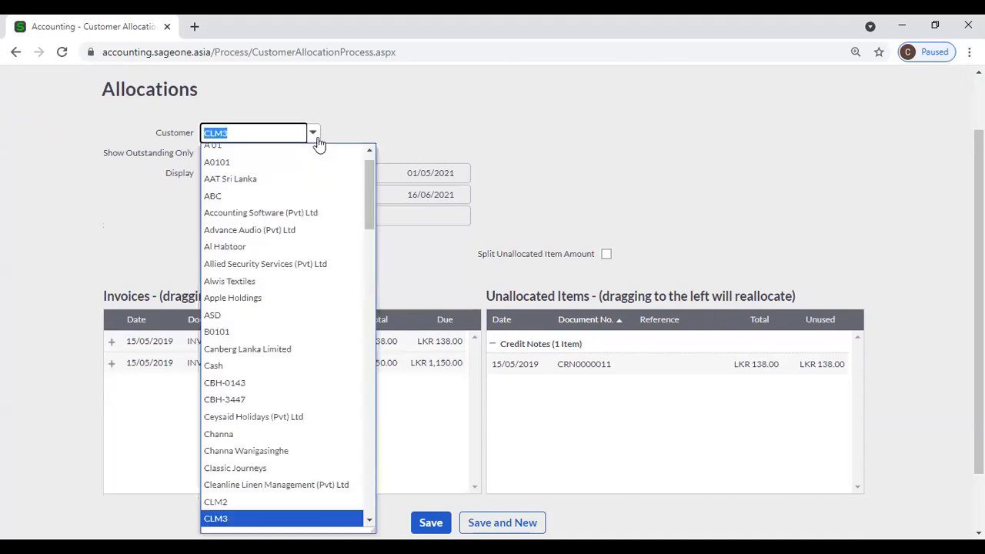
scroll(295, 308, "down", 4)
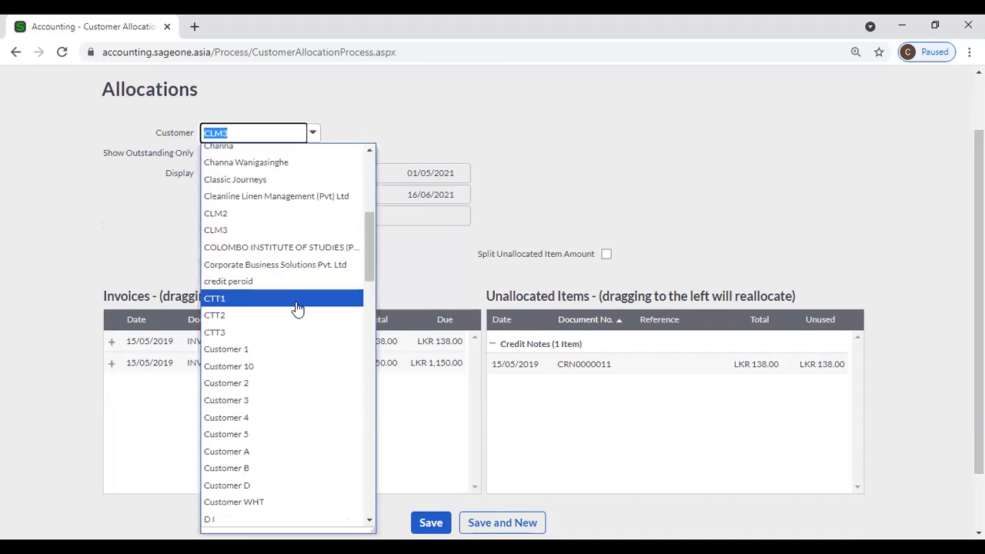
scroll(298, 308, "down", 3)
left_click(748, 145)
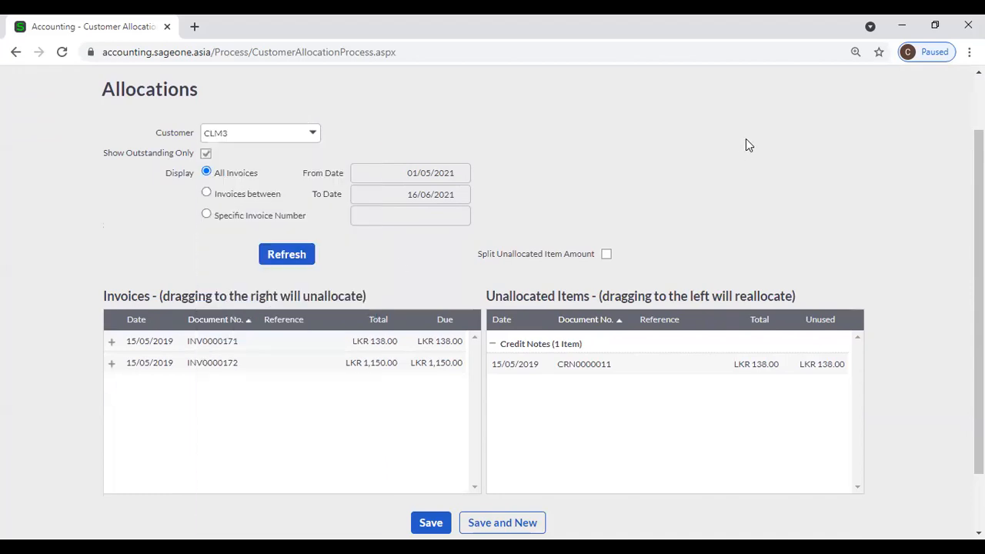
Return to the days outstanding report and look through it down to the grand total.
left_click(16, 52)
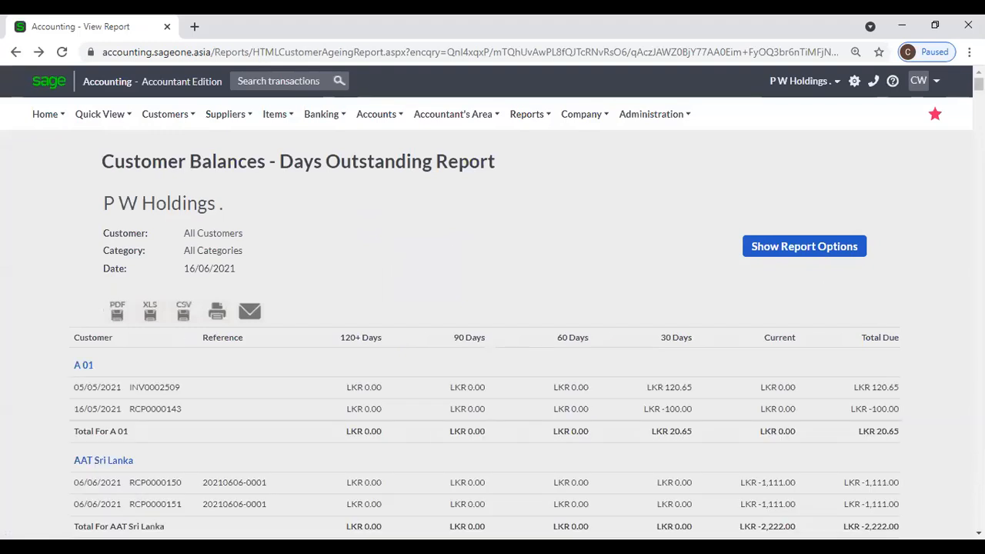
left_click_drag(979, 84, 979, 521)
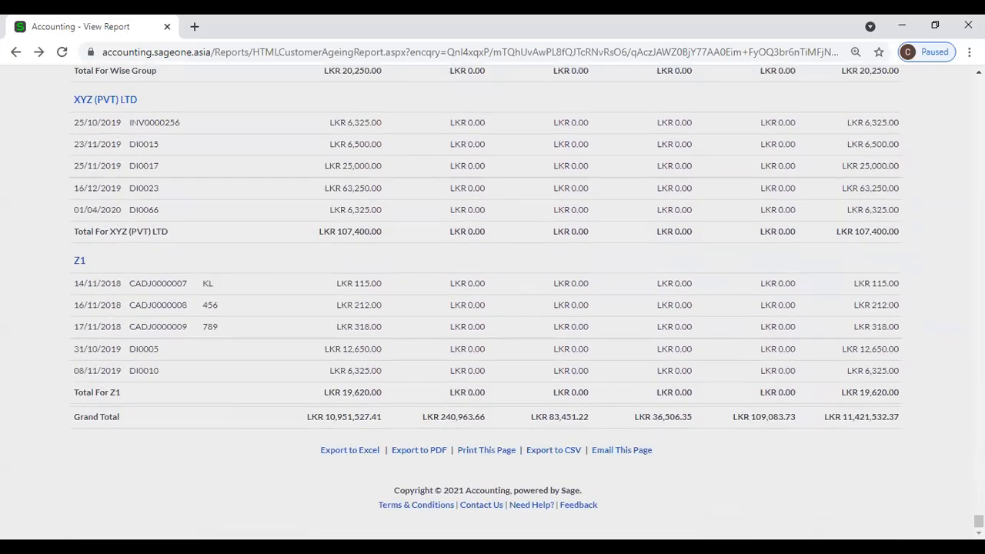
left_click_drag(979, 521, 979, 265)
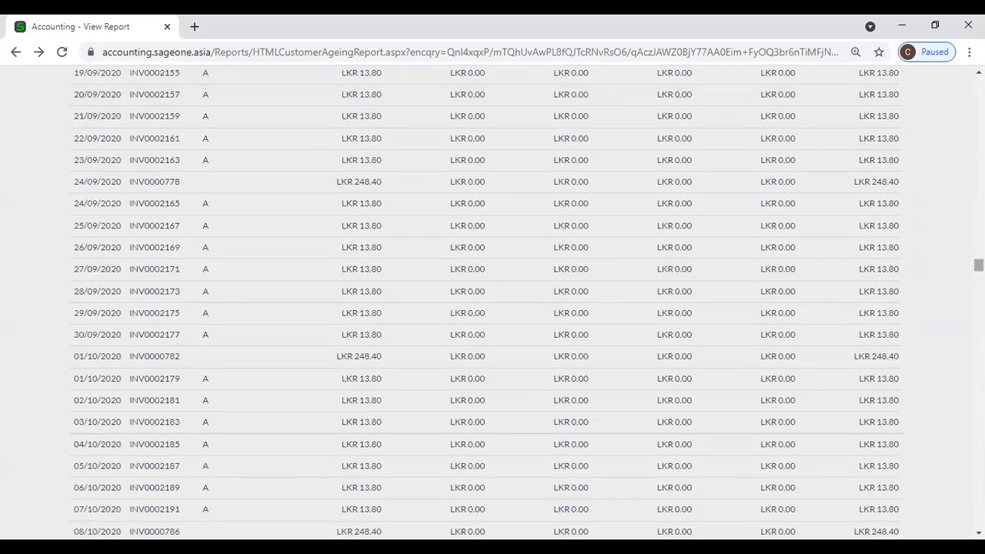
left_click_drag(979, 265, 979, 83)
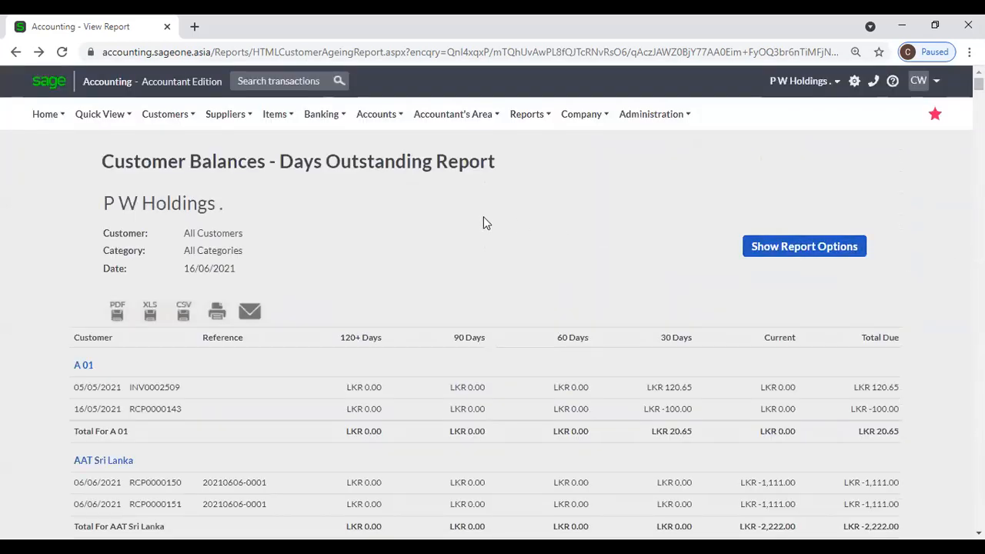
mouse_move(158, 107)
mouse_move(172, 193)
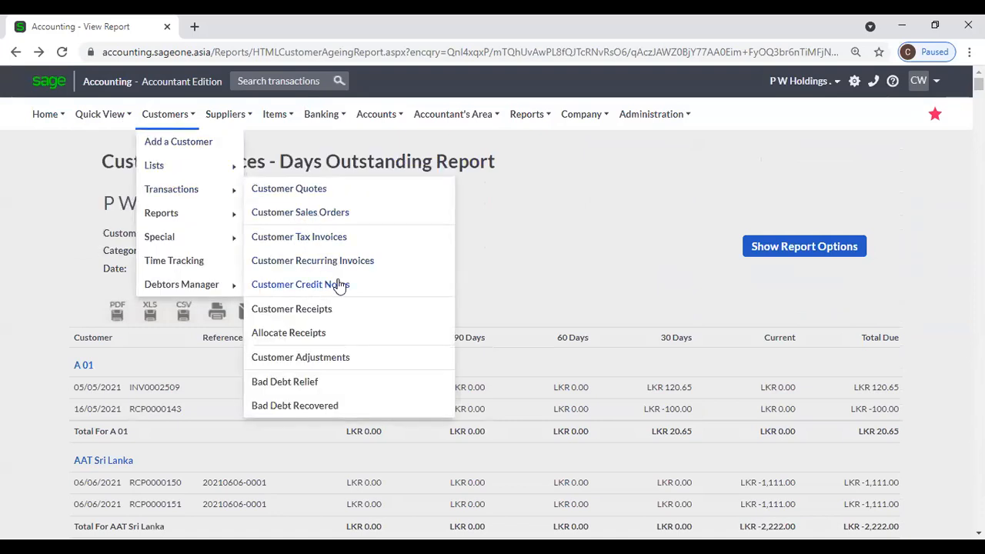
mouse_move(172, 123)
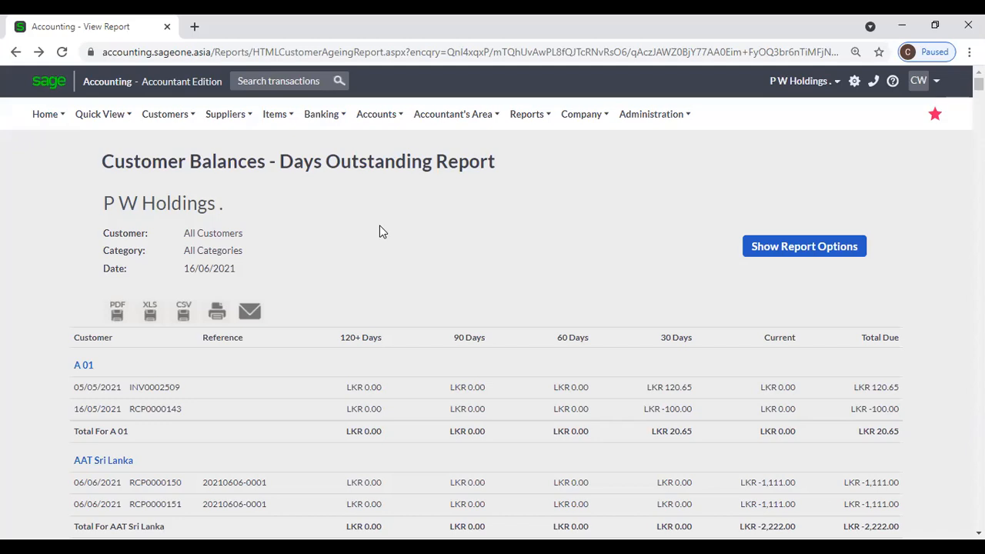
scroll(380, 230, "down", 2)
scroll(411, 275, "down", 4)
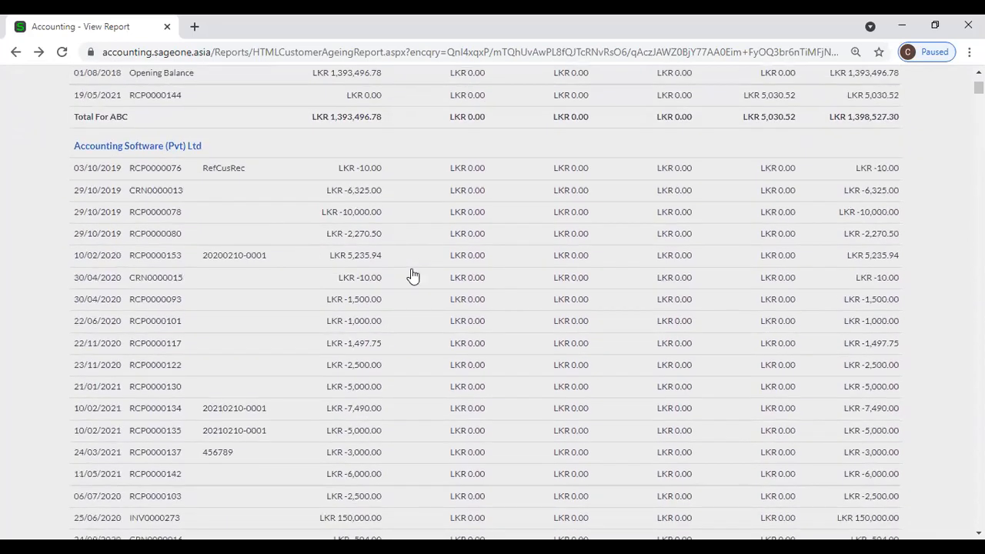
scroll(411, 276, "up", 4)
scroll(412, 275, "up", 3)
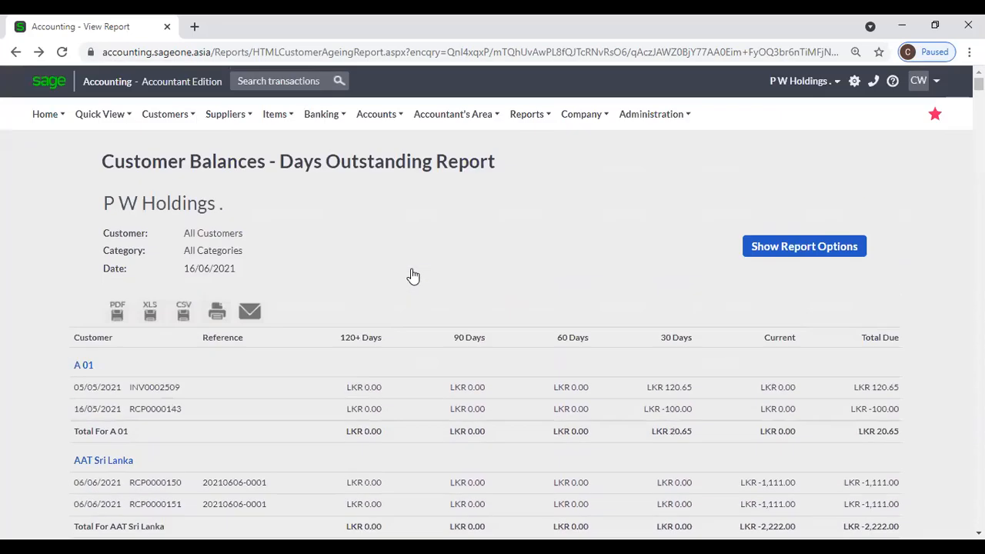
Open the list of customer adjustments.
left_click(161, 121)
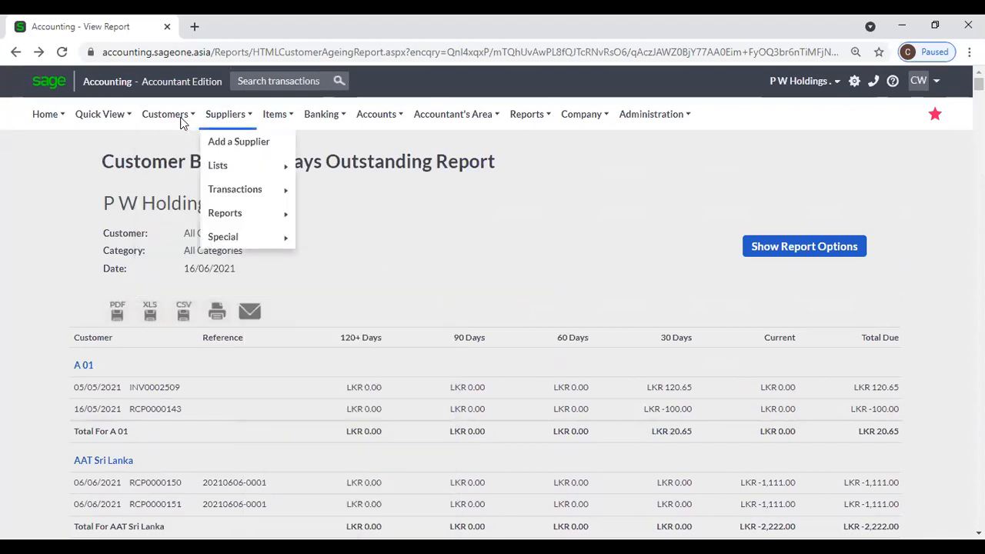
mouse_move(175, 117)
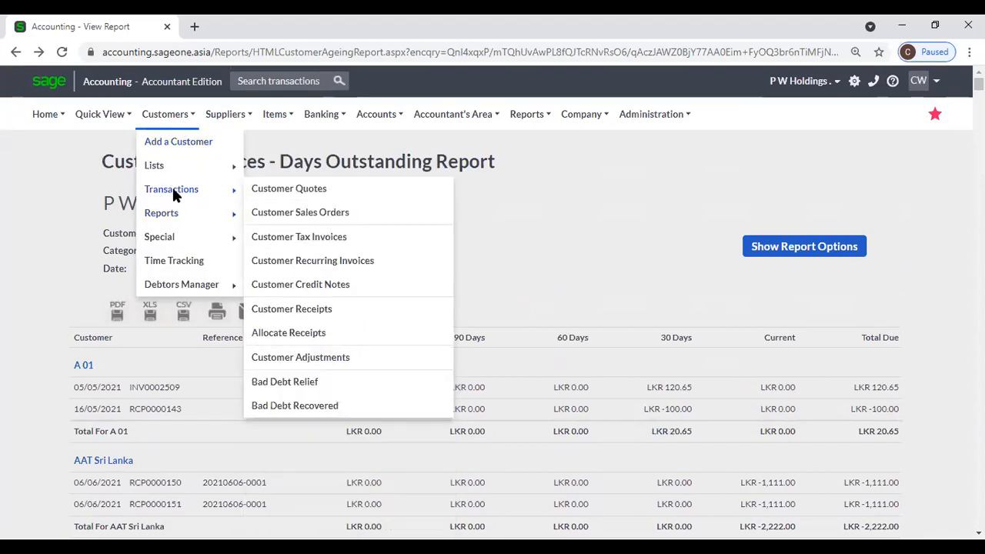
left_click(341, 359)
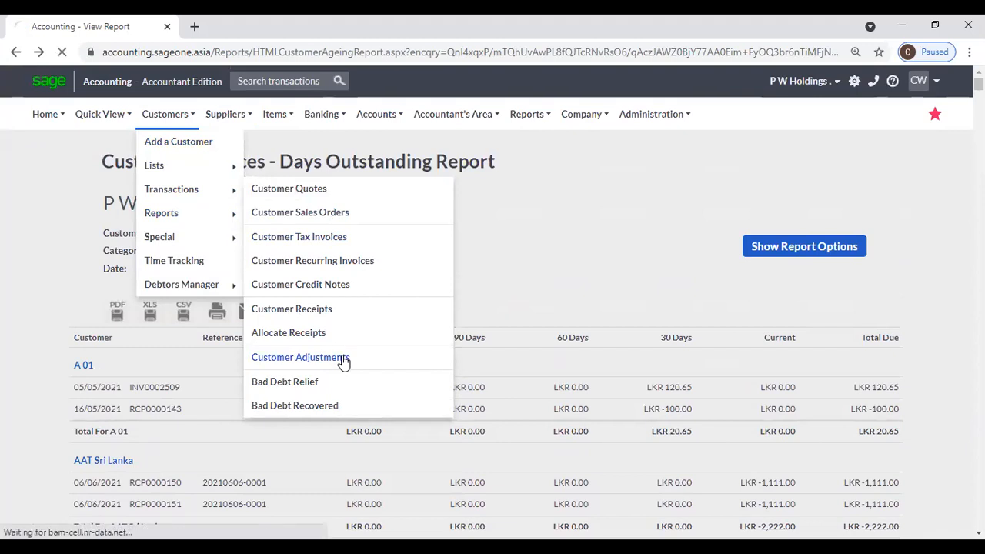
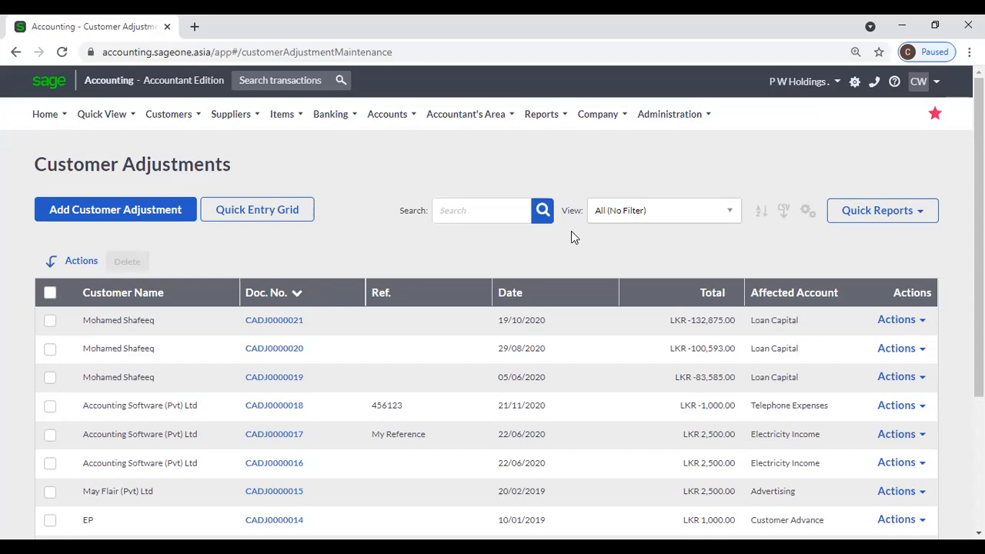
Start a new customer adjustment and select customer A 01.
mouse_move(169, 116)
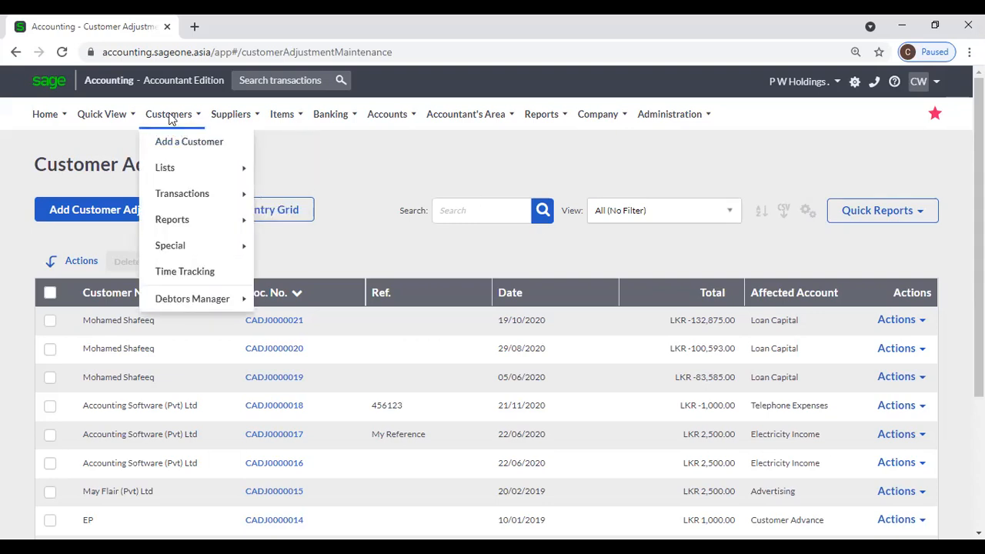
mouse_move(185, 194)
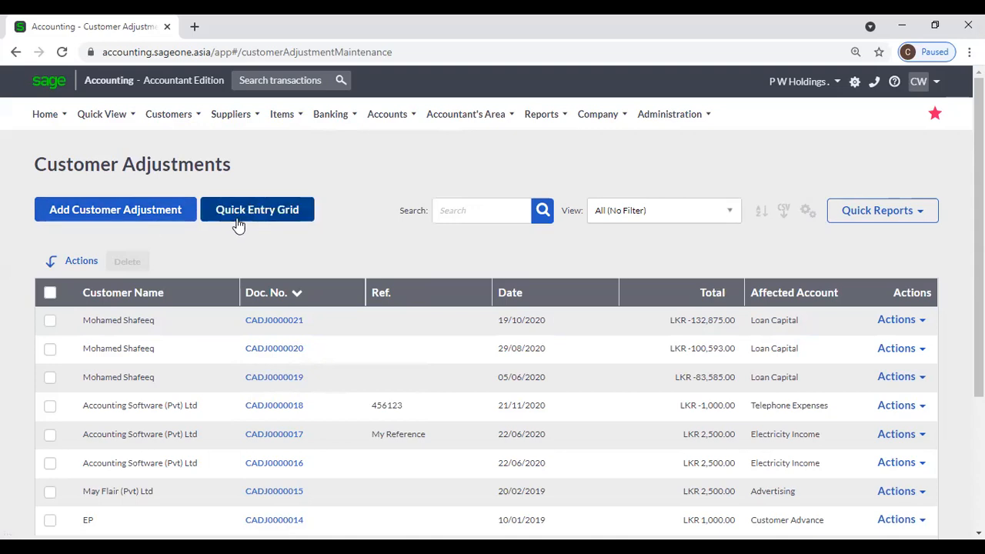
left_click(175, 223)
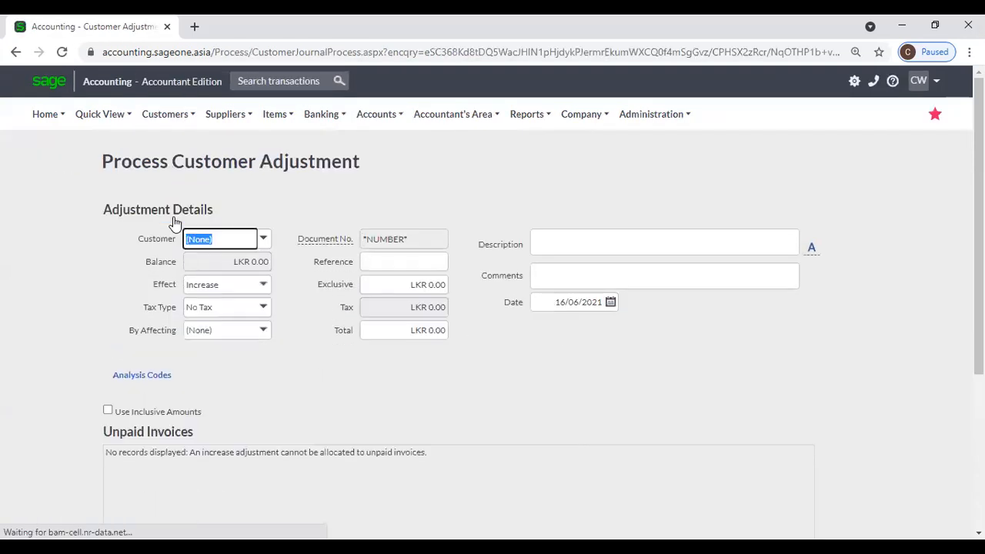
type("A 01")
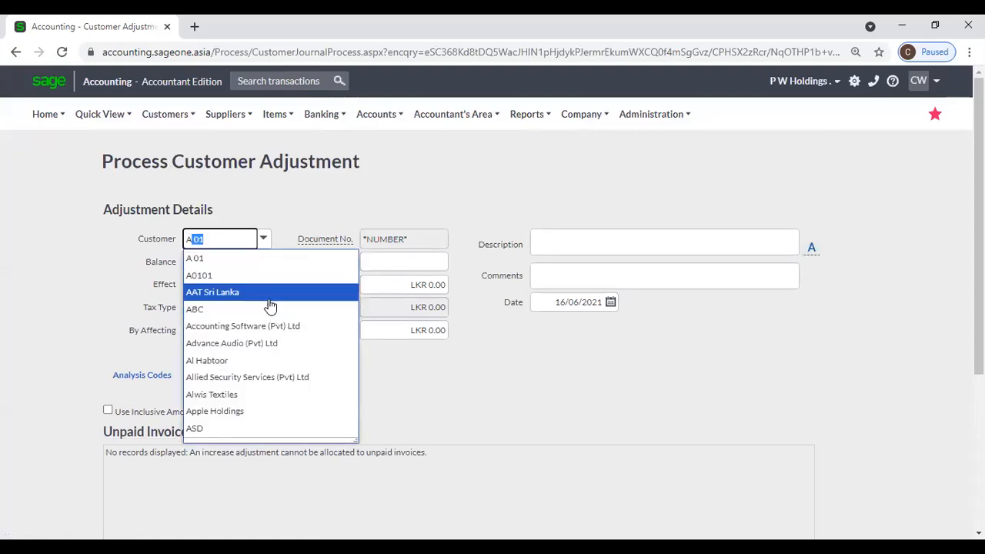
left_click(262, 258)
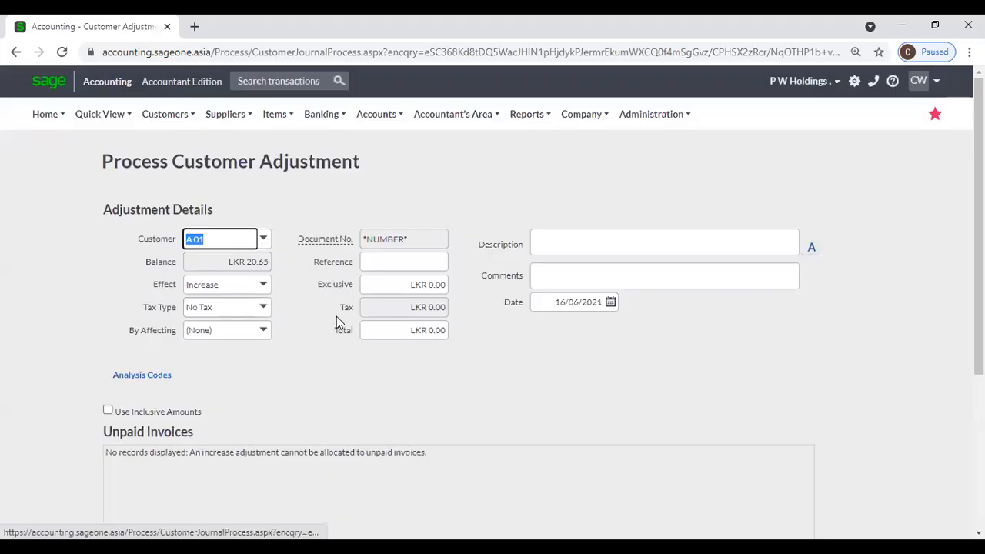
left_click(316, 301)
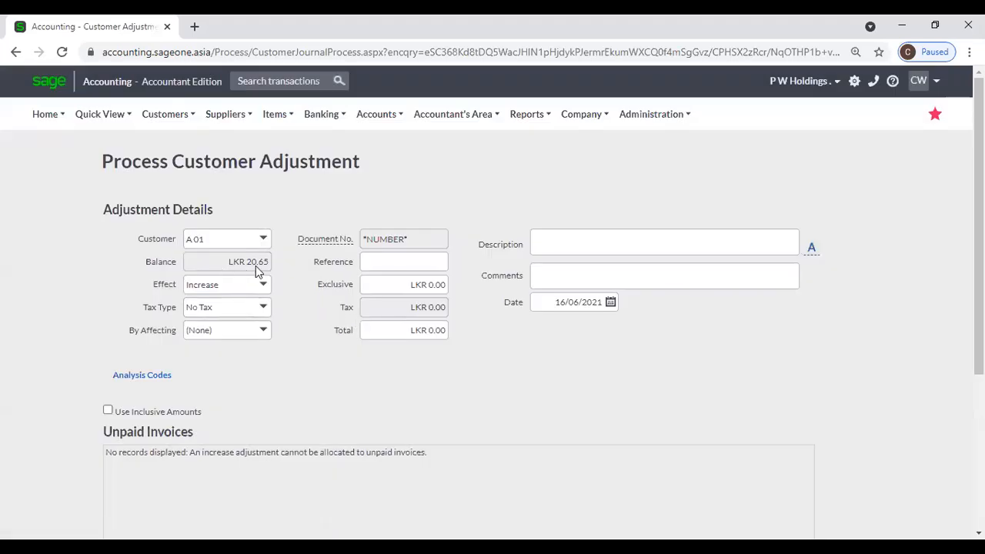
Keep the adjustment effect at Increase and enter an exclusive amount of LKR 100.00.
left_click(264, 285)
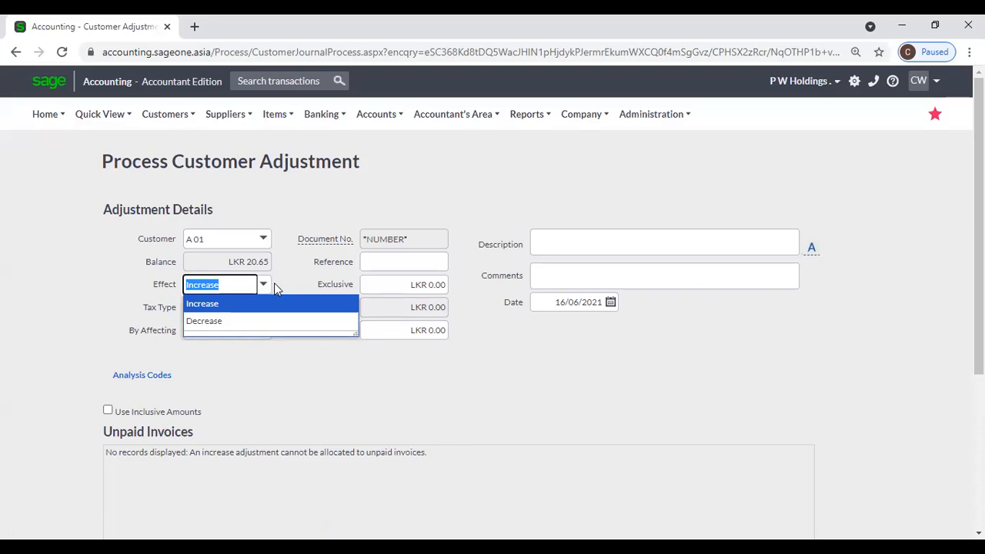
left_click(274, 286)
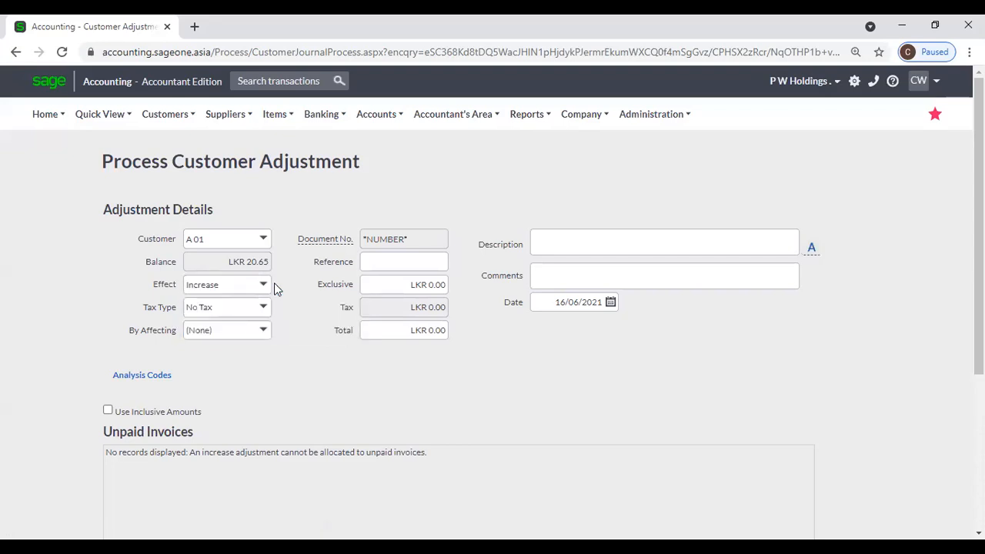
left_click(385, 286)
type("1")
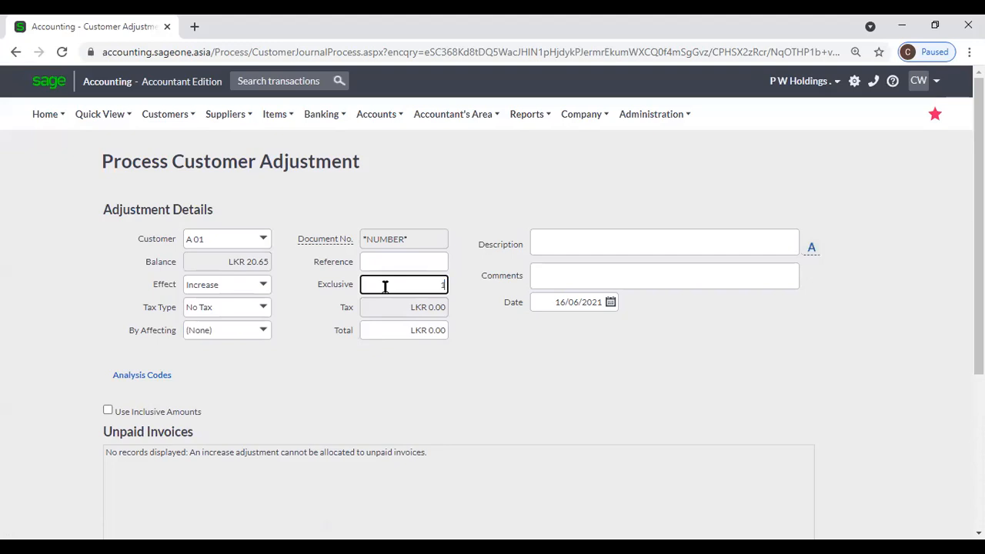
key("Tab")
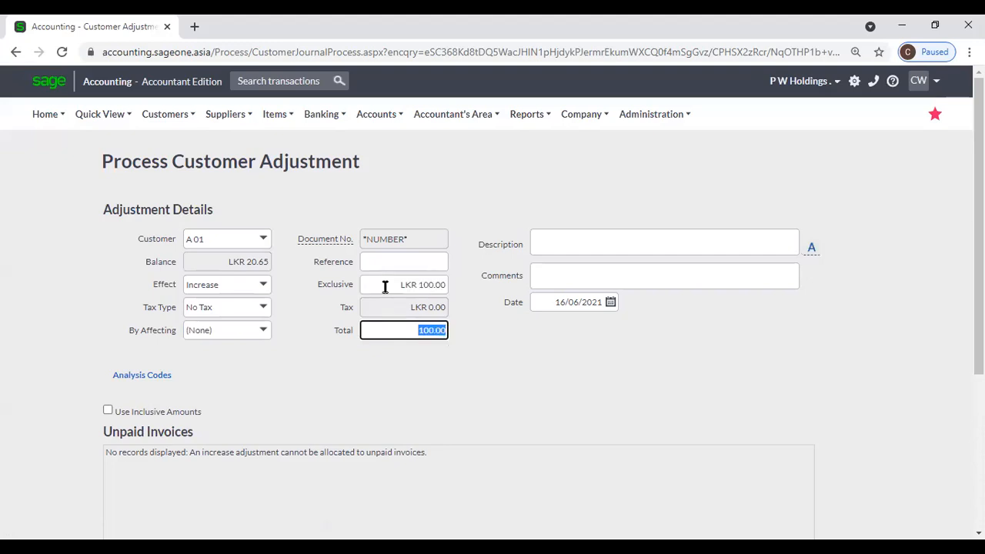
left_click(377, 388)
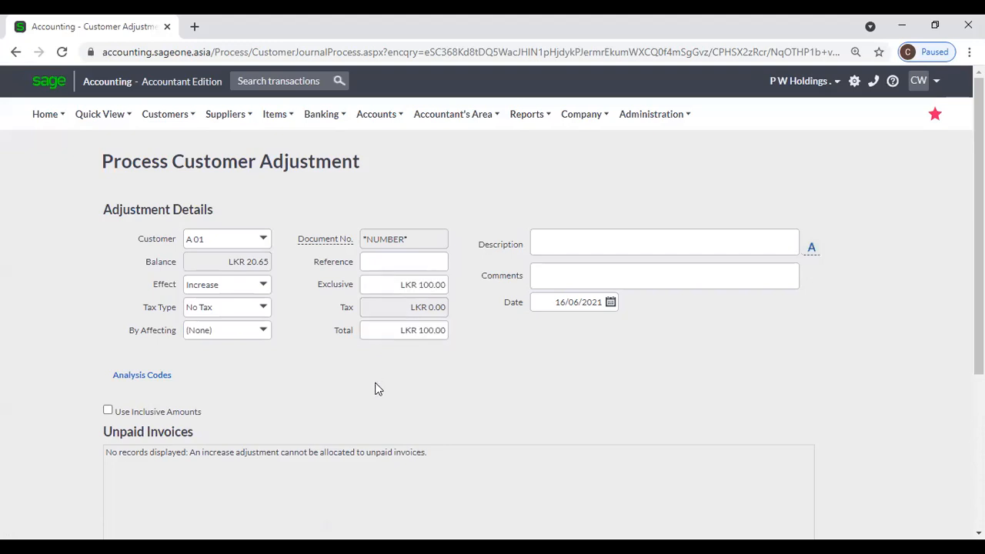
Change the adjustment effect to Decrease and enter an exclusive amount of LKR 100.00.
left_click(263, 286)
left_click(259, 323)
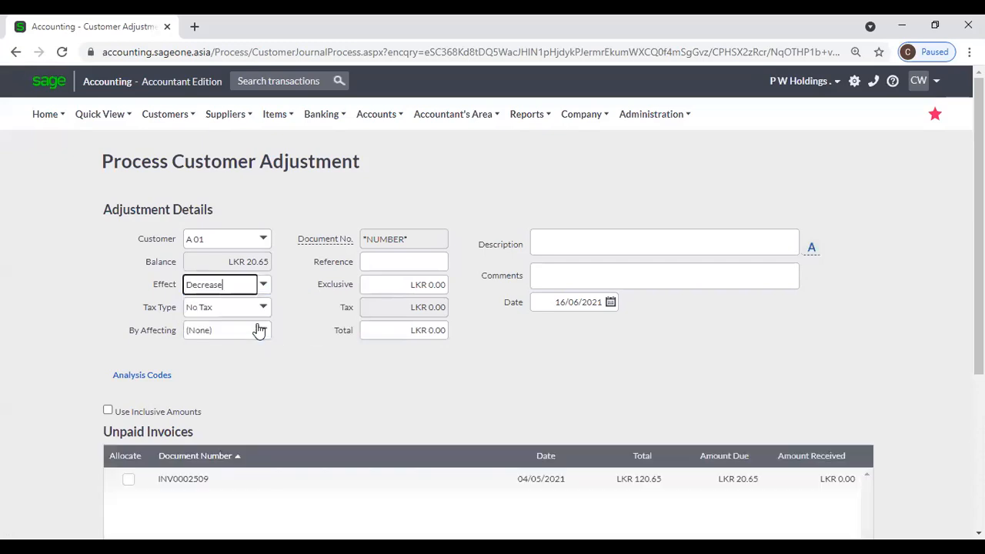
left_click(388, 286)
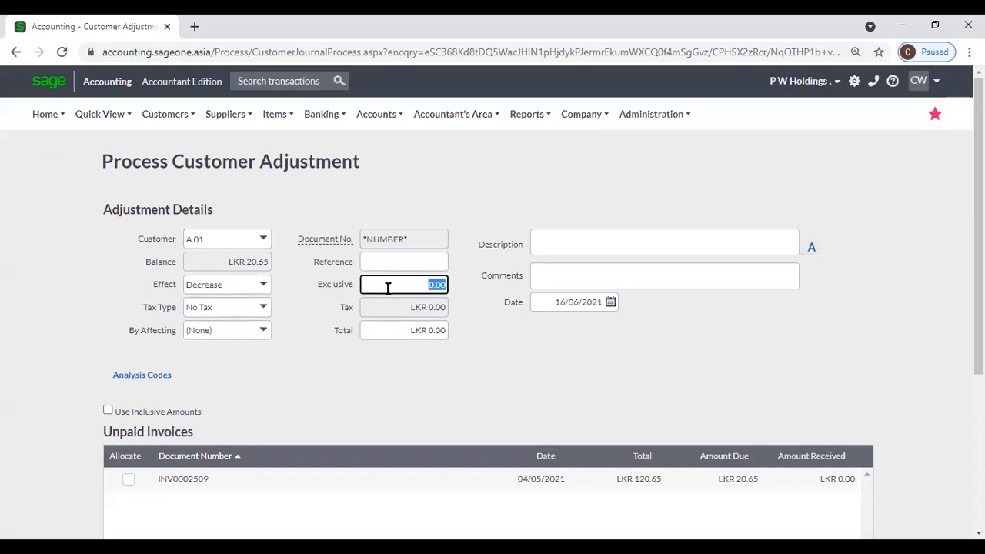
type("100")
left_click(355, 397)
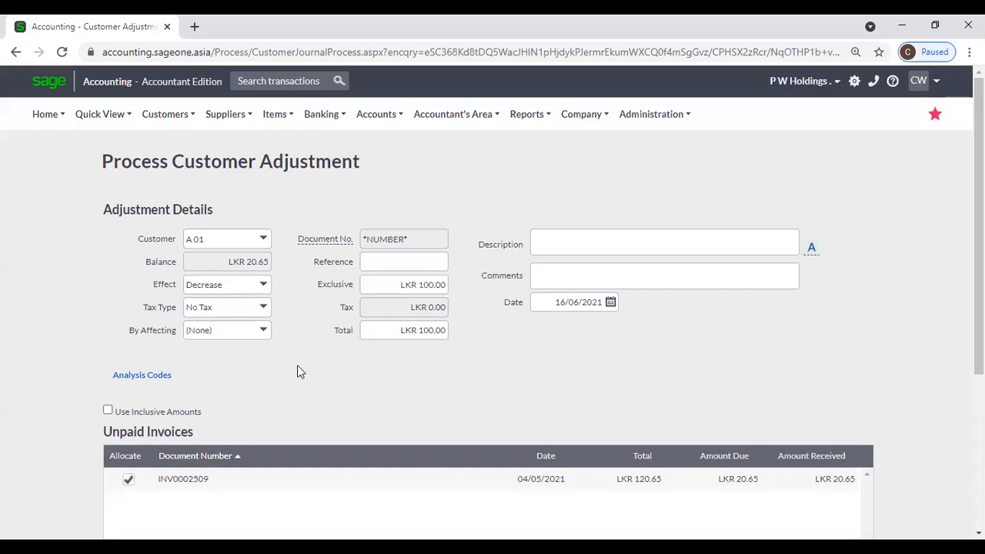
Set Advertising as the account affected by the adjustment and check the form down to its processing options.
left_click(261, 337)
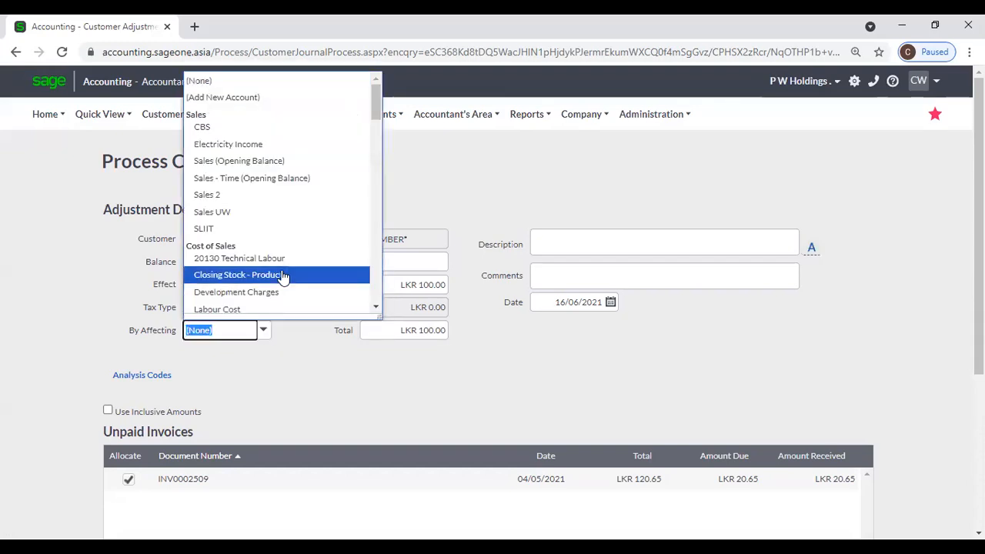
scroll(283, 277, "down", 5)
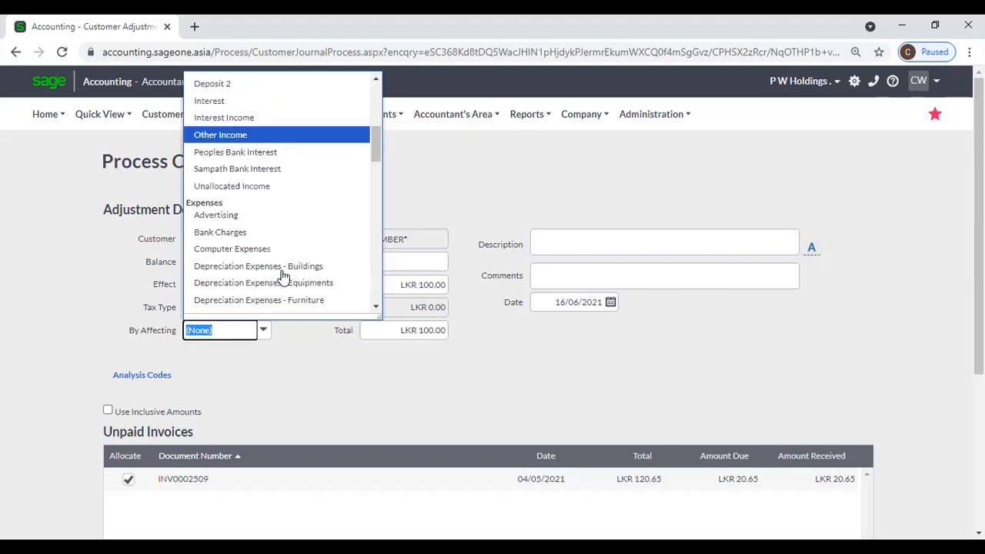
left_click(245, 215)
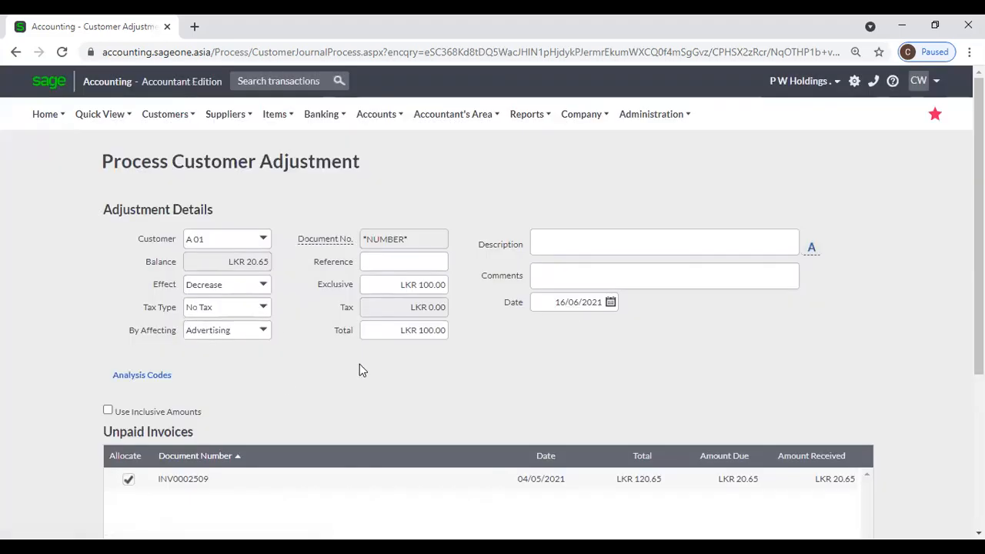
scroll(359, 370, "down", 3)
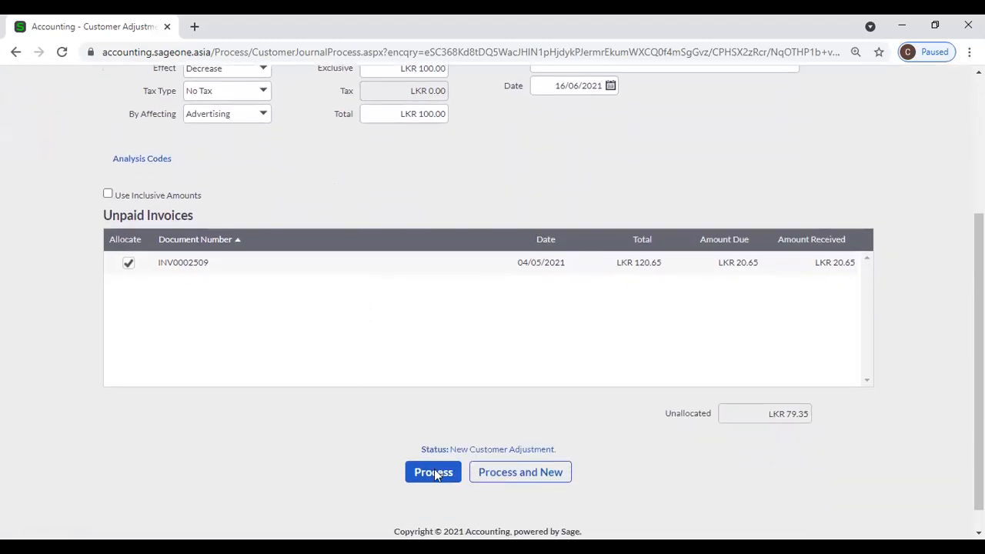
scroll(351, 468, "up", 3)
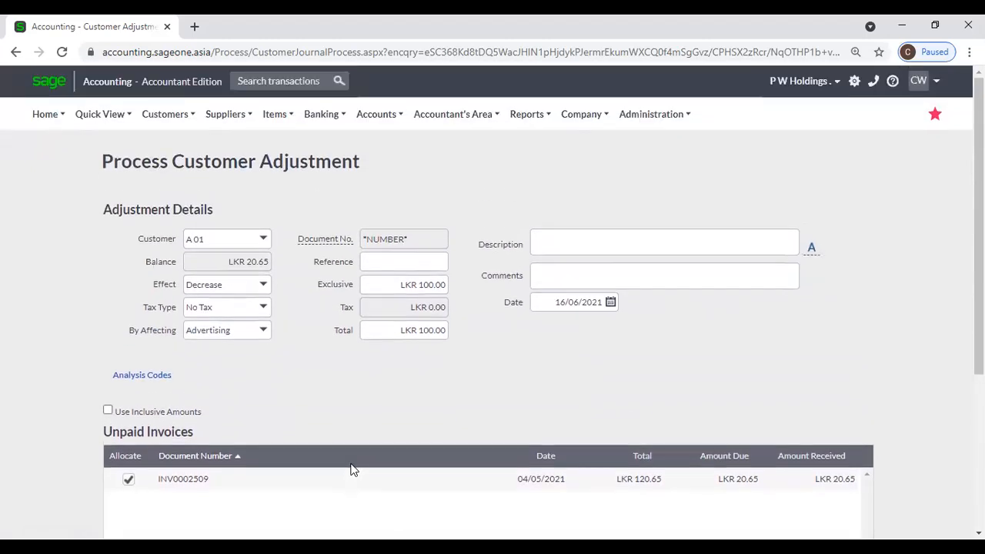
Examine the optional reference, description and comments fields of the adjustment.
left_click(382, 260)
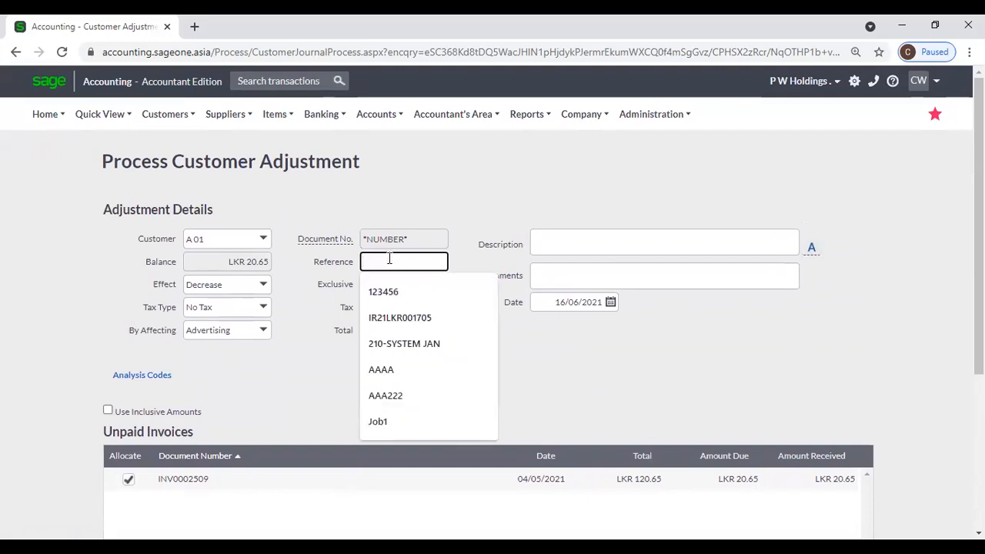
left_click(302, 311)
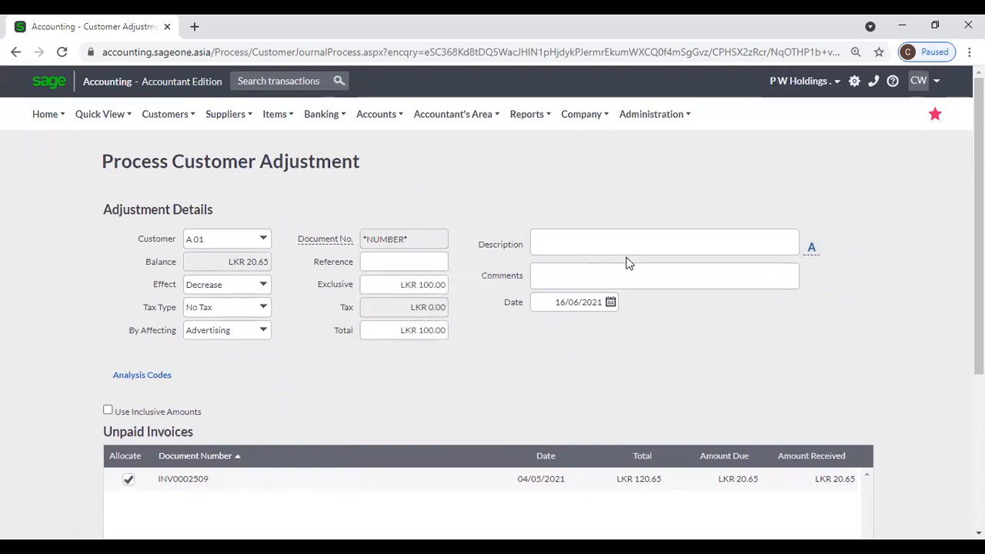
left_click(624, 250)
left_click(593, 276)
left_click(573, 374)
Switch the adjustment effect to Increase to check the unpaid invoices area, and set it back to Decrease.
left_click(263, 285)
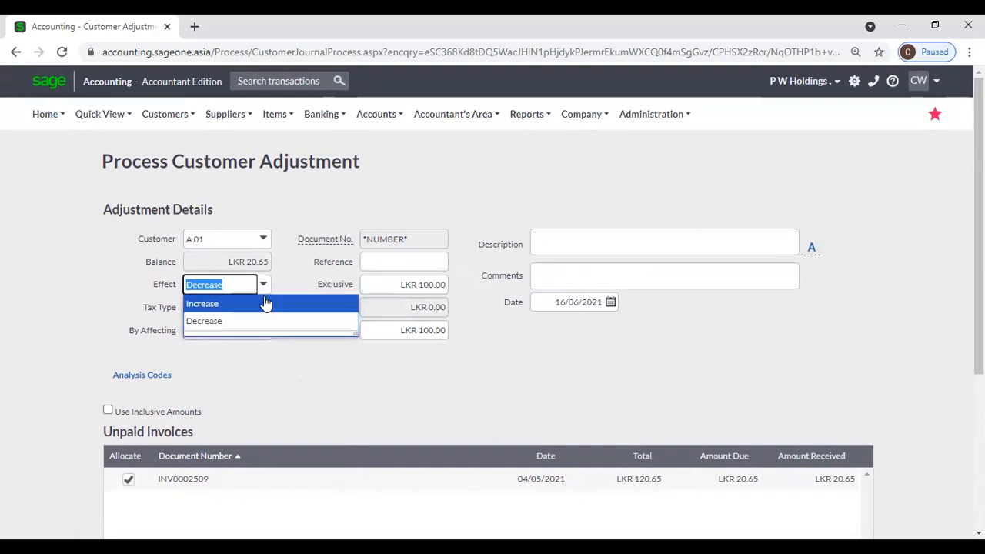
left_click(260, 399)
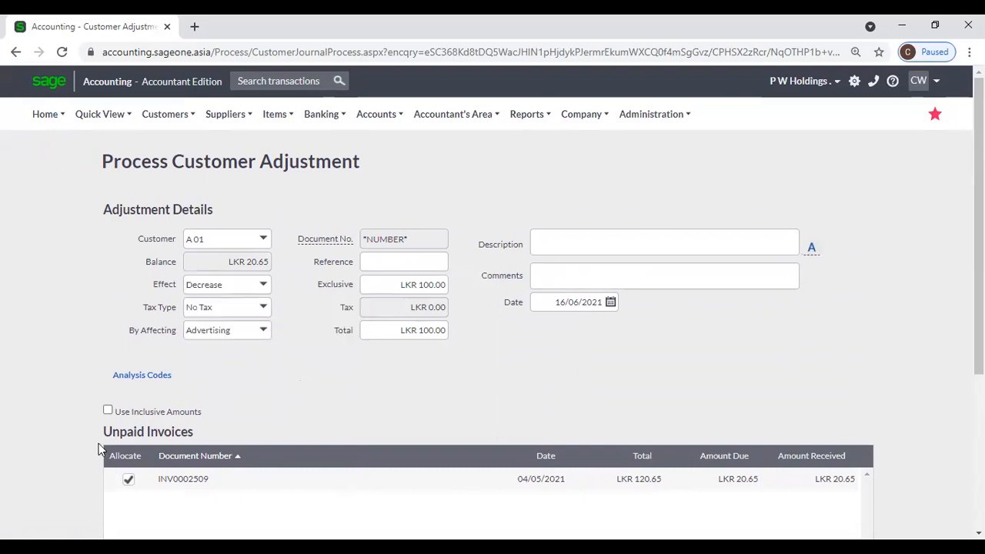
left_click(266, 286)
left_click(247, 305)
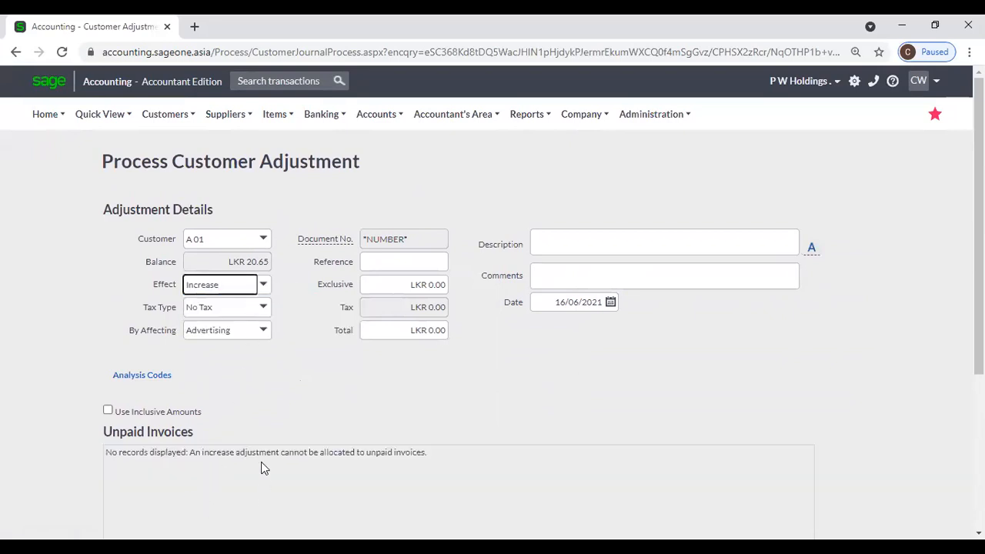
scroll(262, 467, "down", 2)
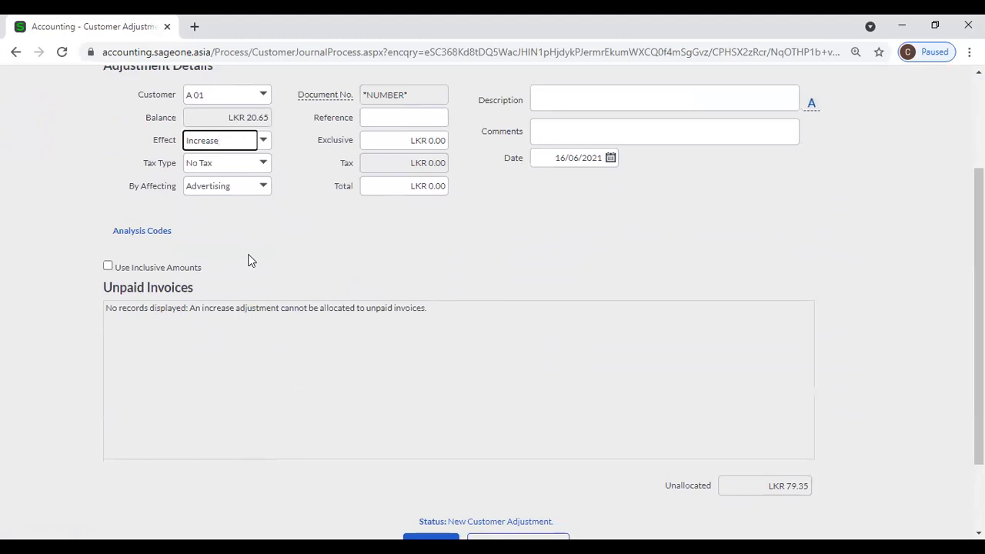
left_click(263, 141)
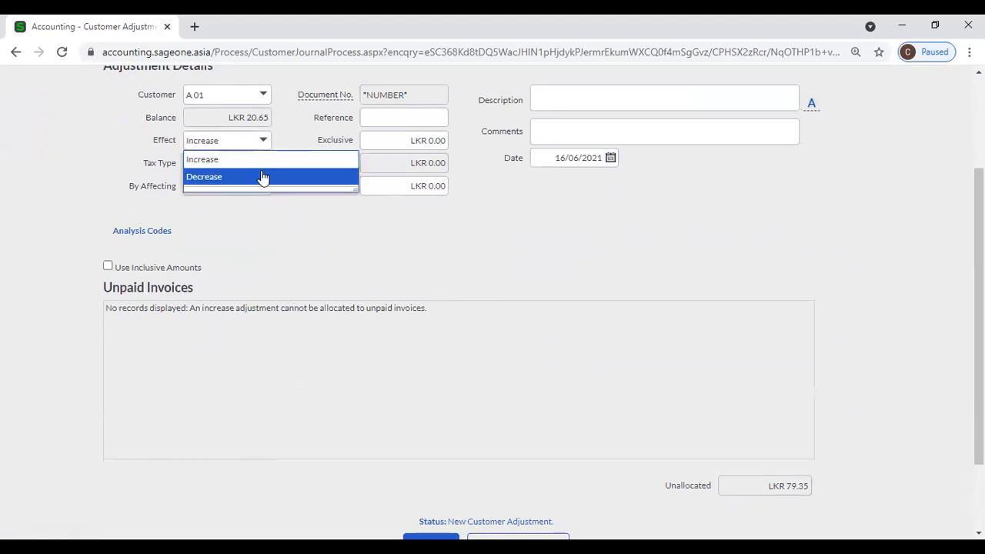
left_click(263, 177)
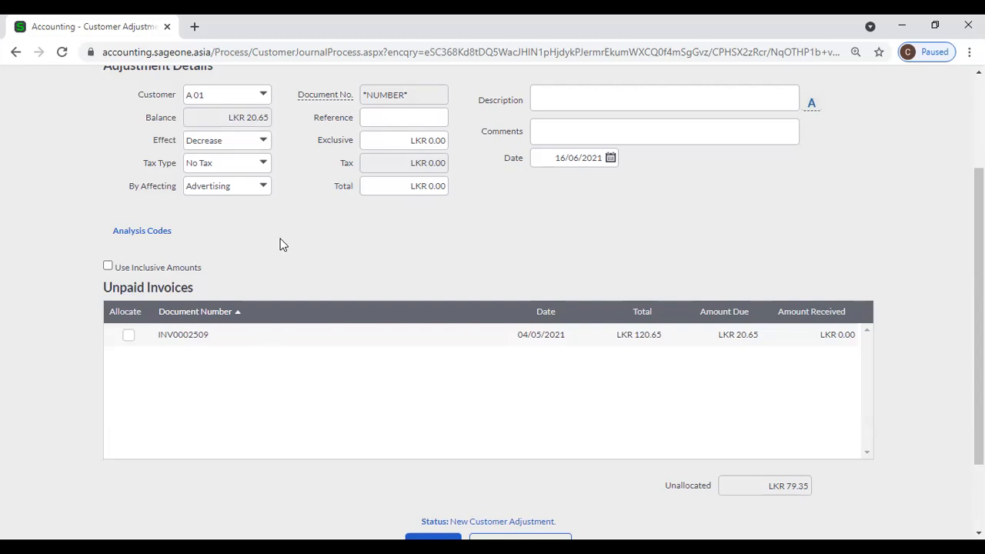
Show the adjustment's analysis codes and set the department to Marketing.
left_click(145, 232)
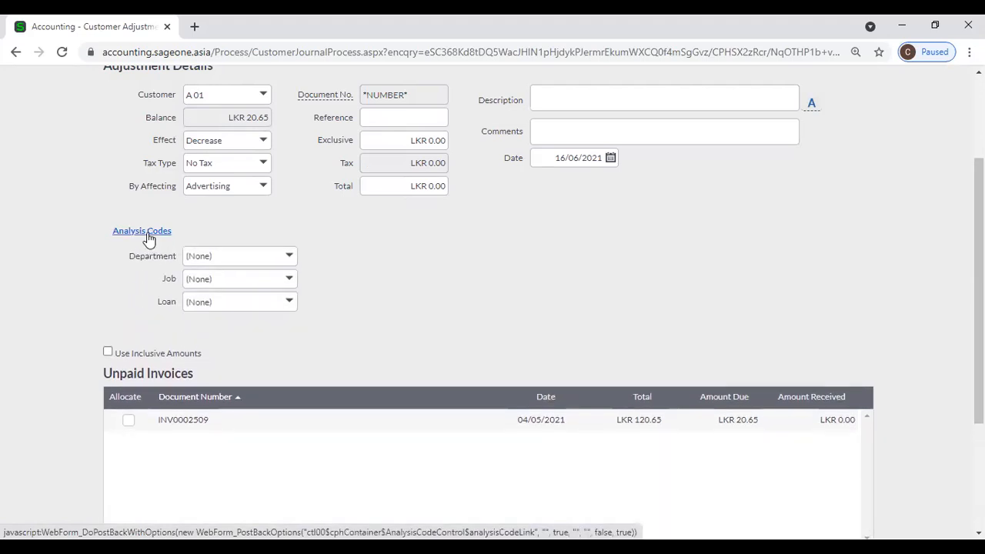
left_click(290, 257)
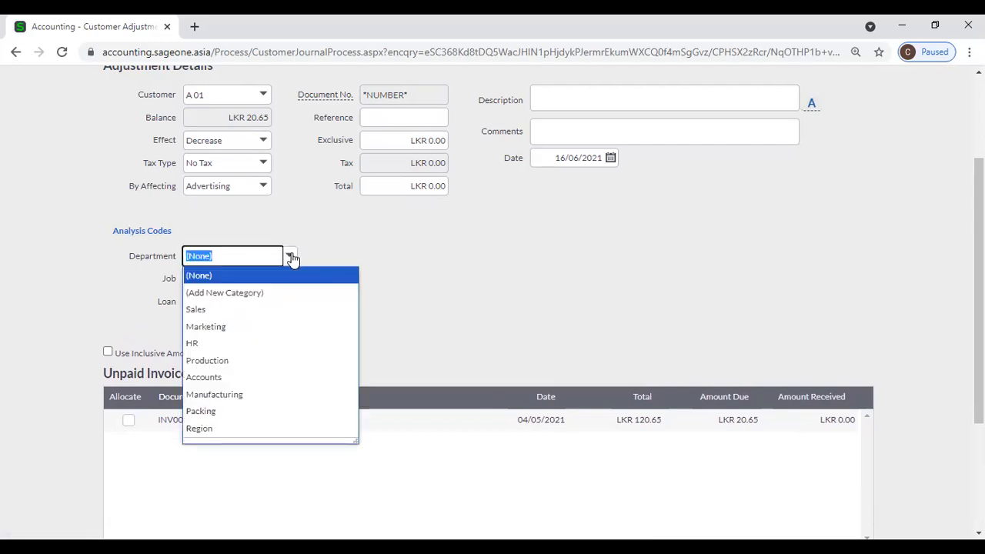
left_click(280, 328)
left_click(421, 339)
scroll(421, 339, "up", 1)
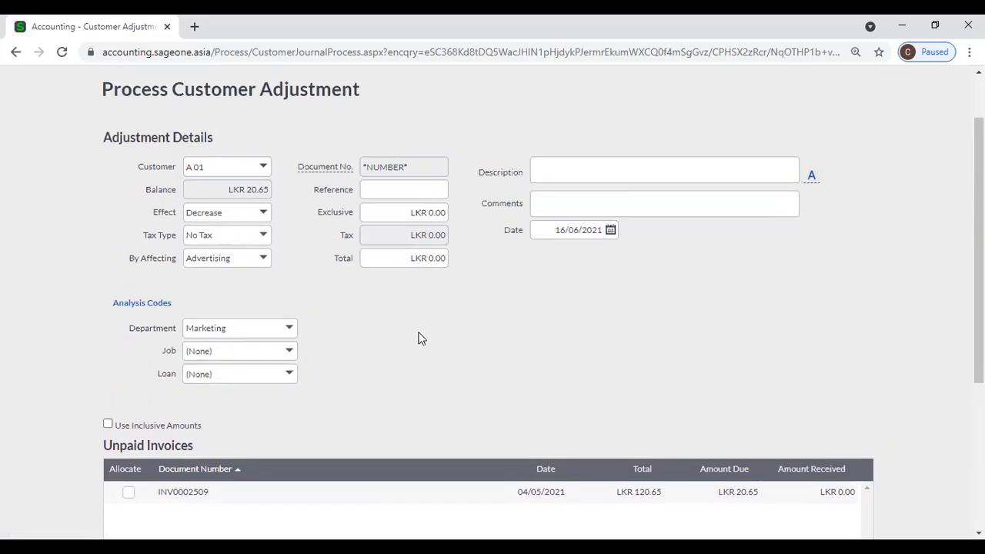
scroll(421, 338, "down", 2)
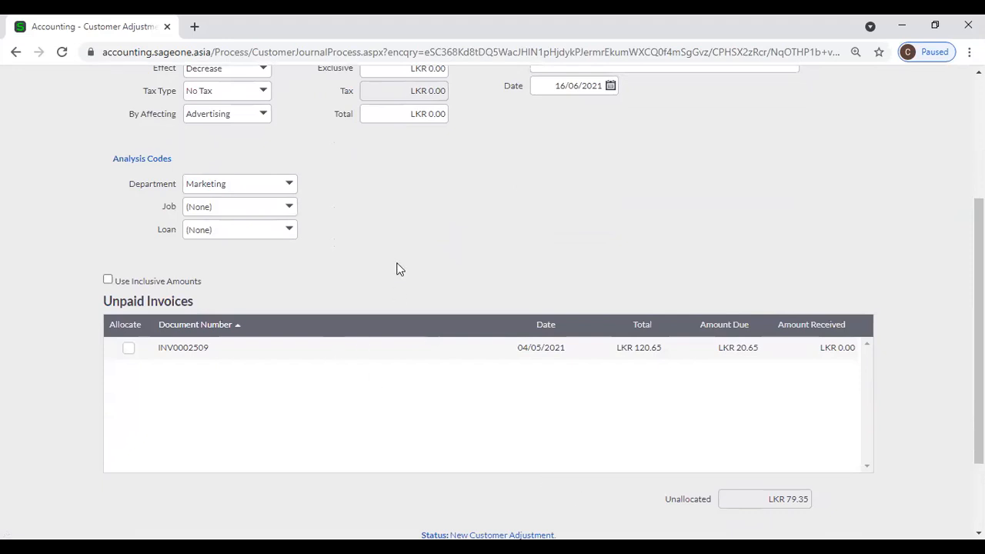
Set the adjustment's exclusive amount to 100 and check the resulting invoice allocation and unallocated balance.
scroll(398, 199, "up", 1)
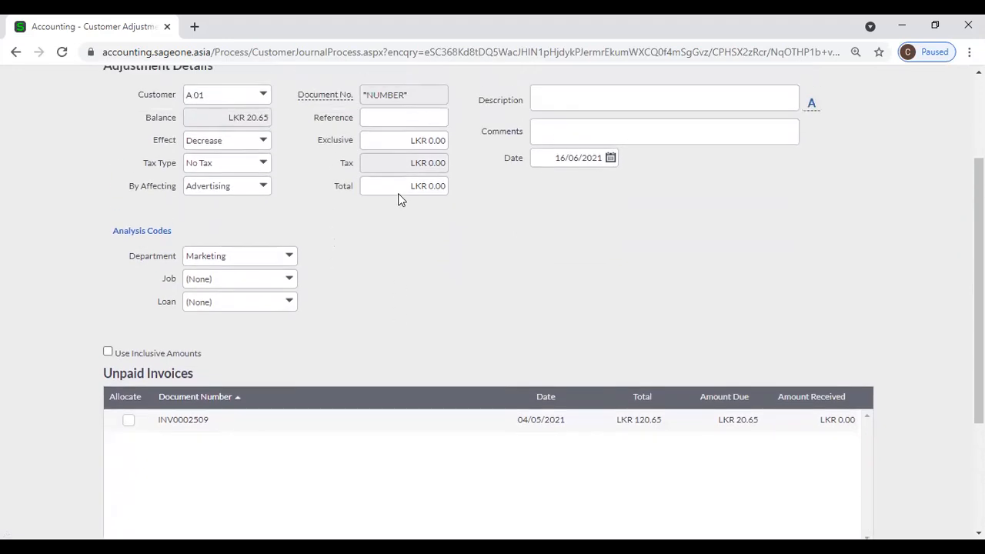
left_click(408, 141)
type("2")
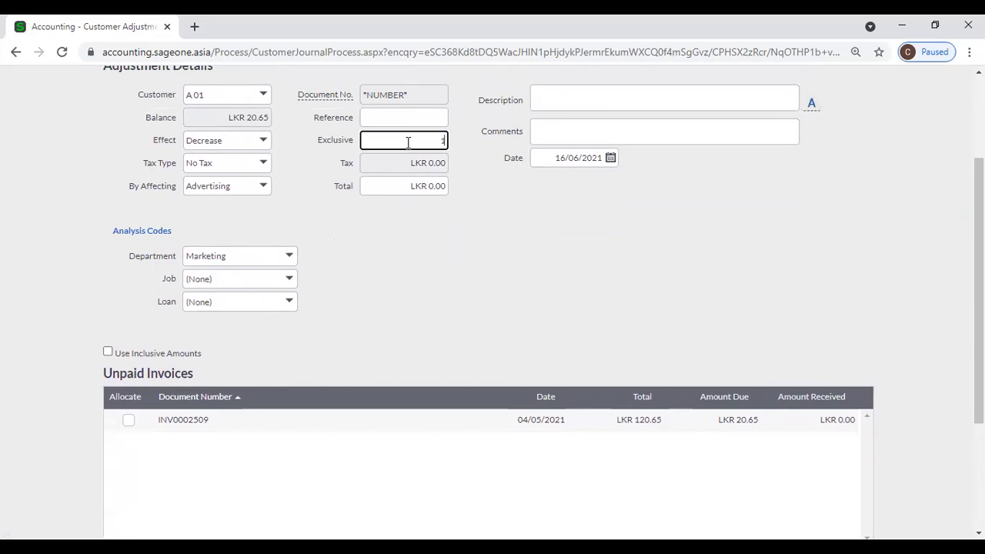
type("00")
left_click(456, 292)
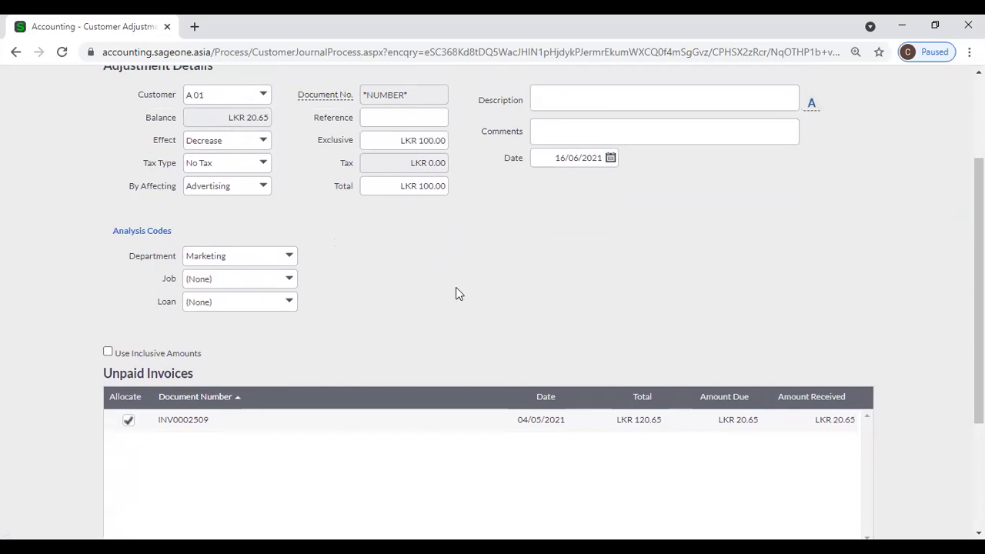
scroll(455, 293, "down", 1)
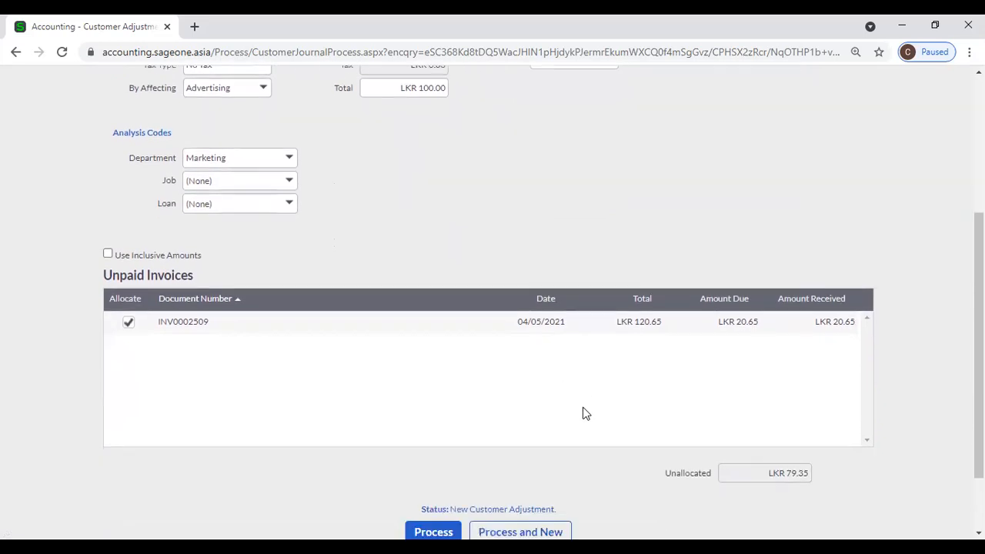
scroll(582, 414, "down", 1)
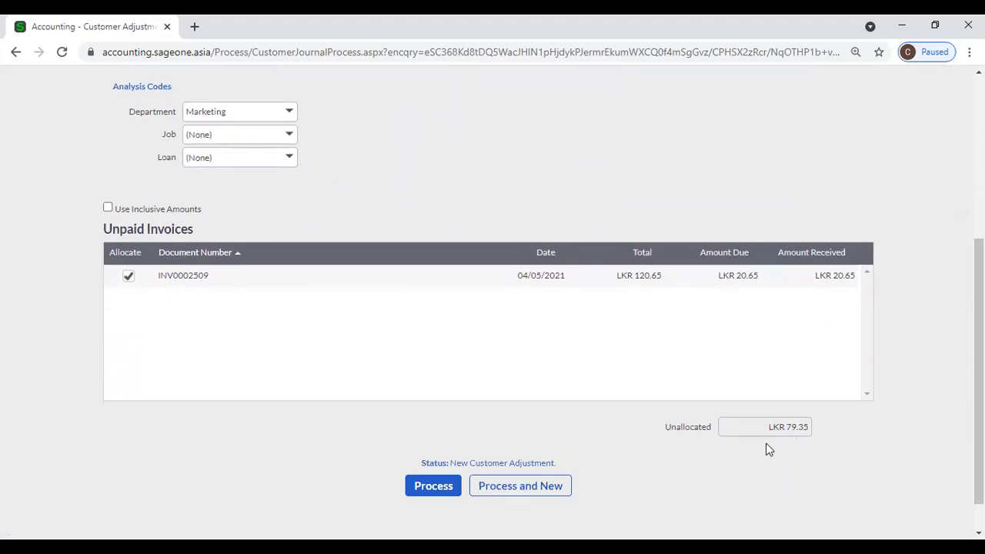
Remove the allocation from the unpaid invoice and check the adjustment details again.
left_click(128, 276)
scroll(385, 304, "up", 2)
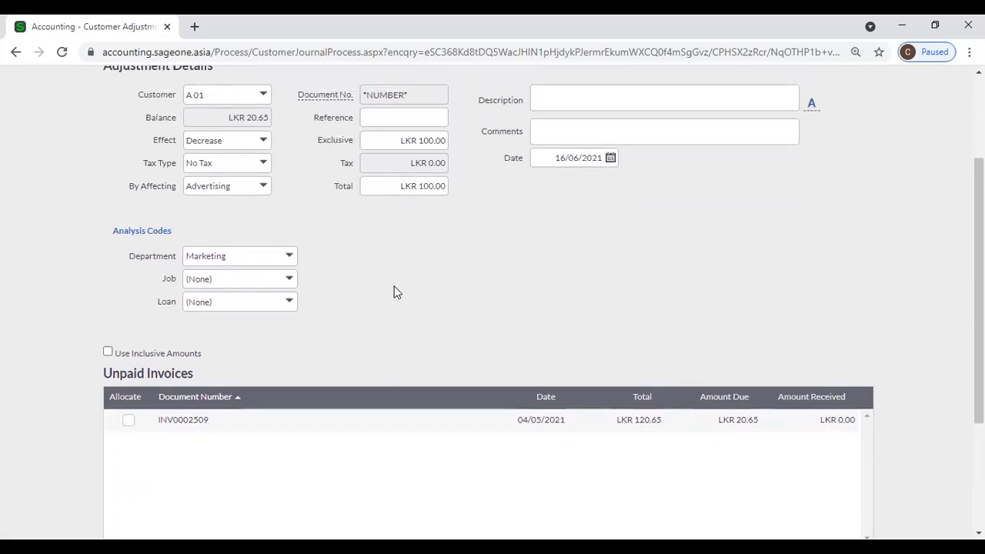
scroll(394, 293, "up", 2)
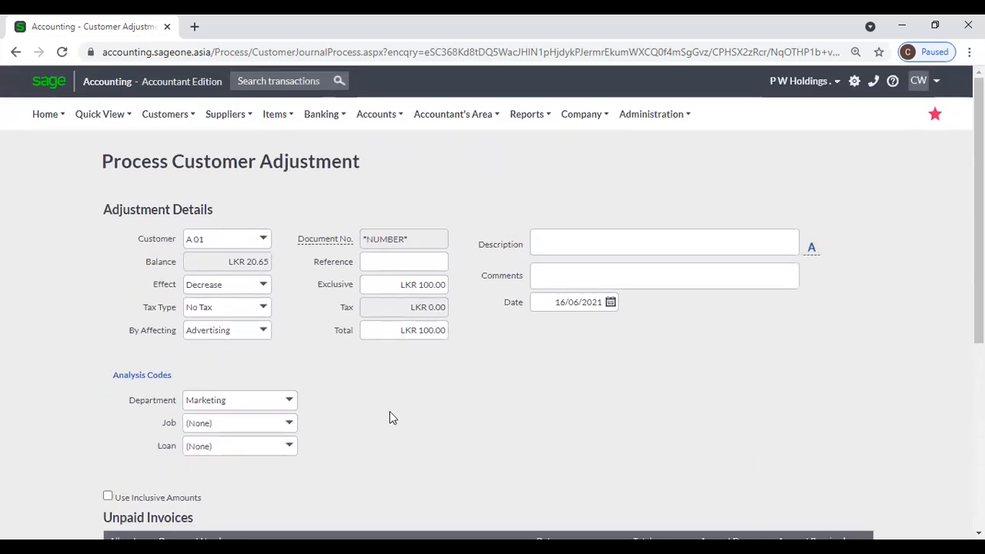
Discard the unsaved customer adjustment and open the quick entry grid for customer adjustments.
left_click(15, 52)
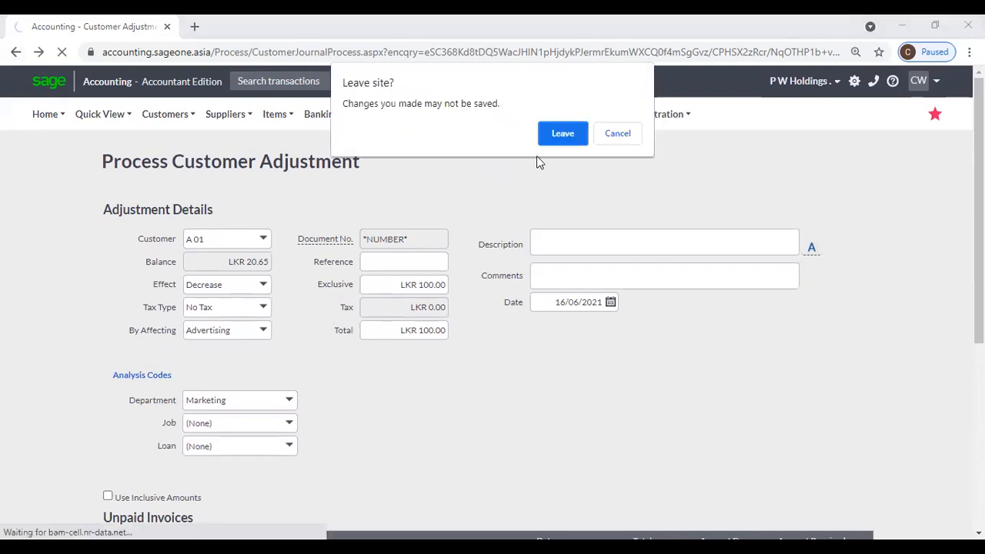
left_click(553, 140)
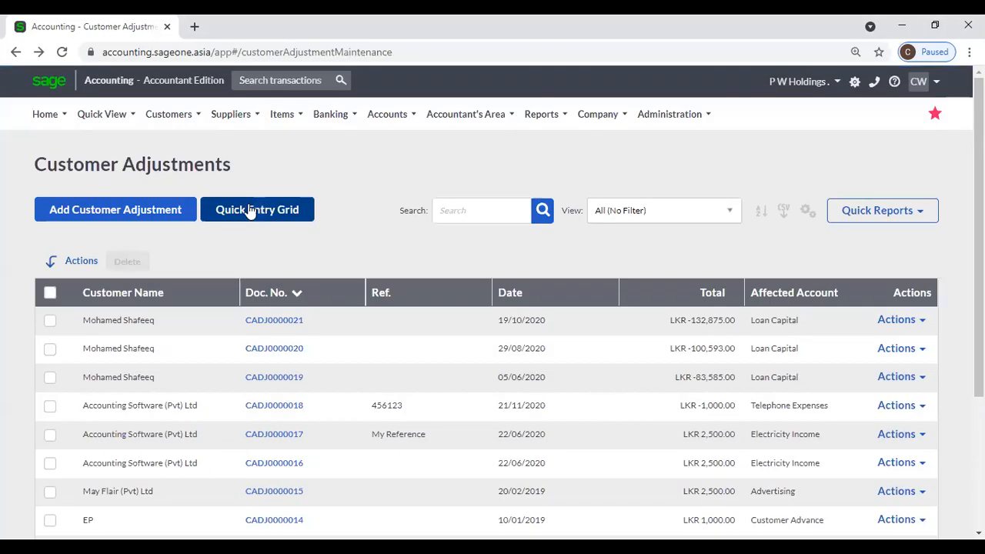
left_click(250, 214)
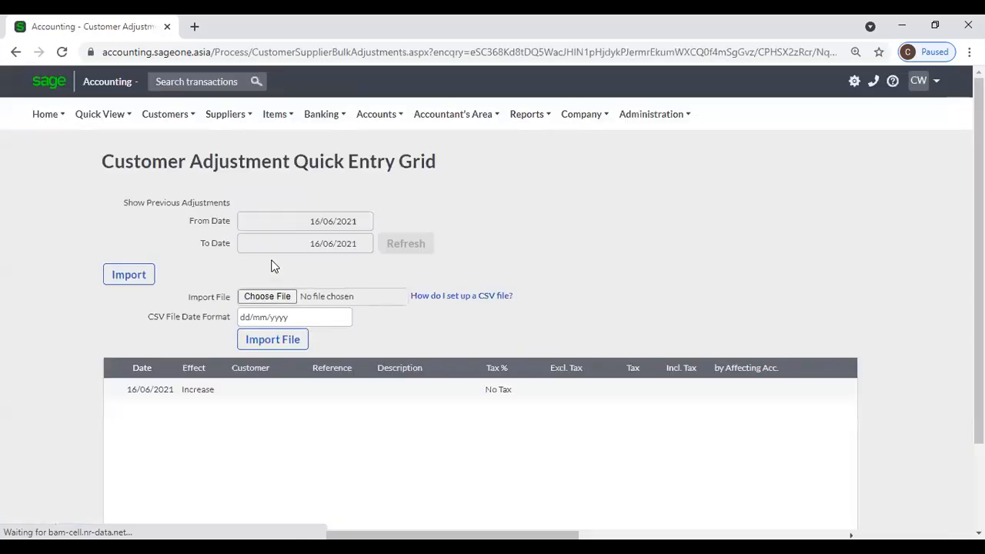
left_click(15, 52)
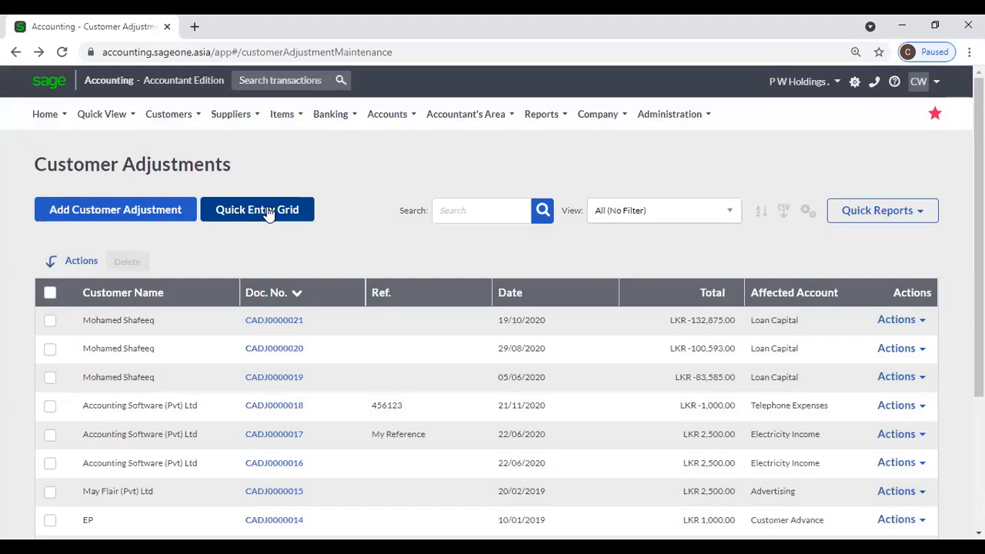
left_click(268, 211)
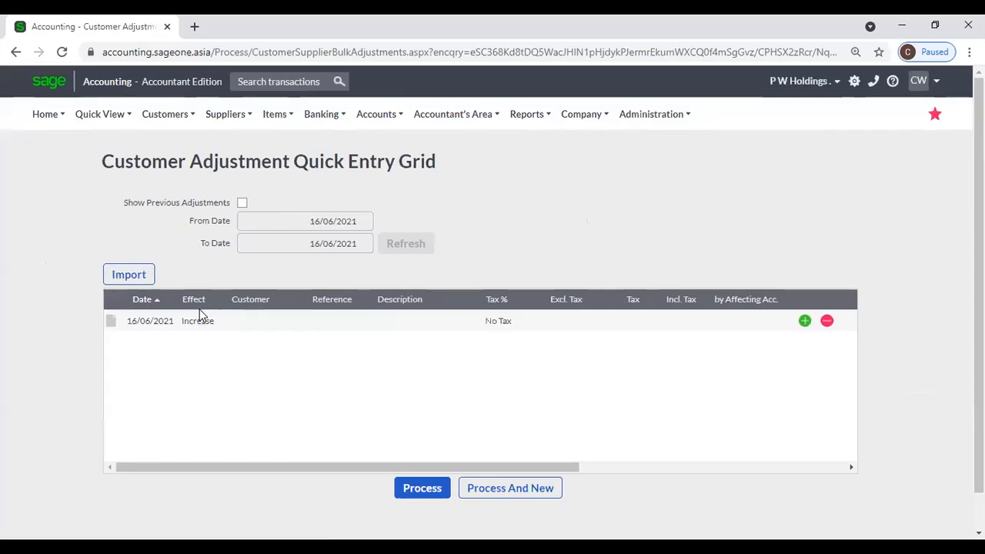
Keep the Increase effect on the first grid line and select Allied Security Services (Pvt) Ltd as its customer.
left_click(152, 322)
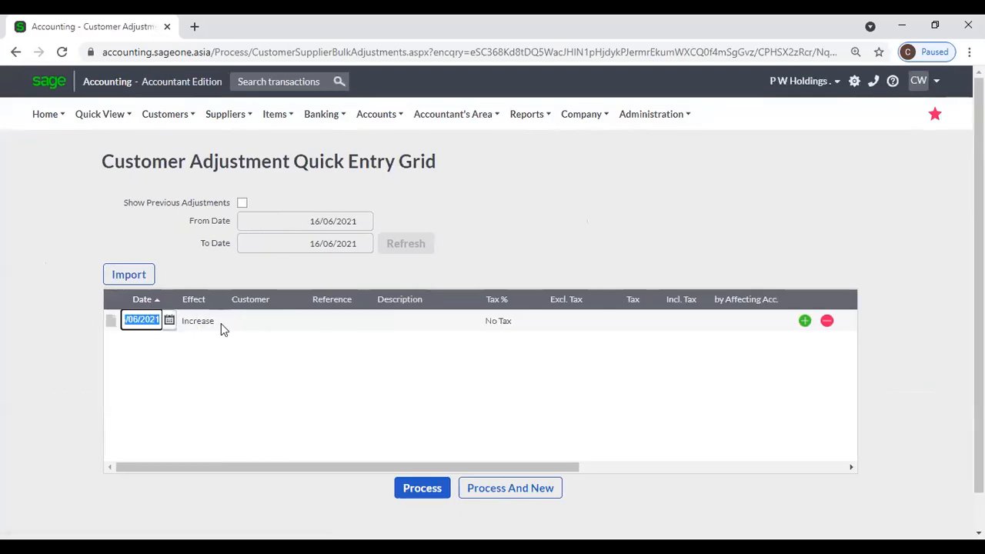
left_click(221, 324)
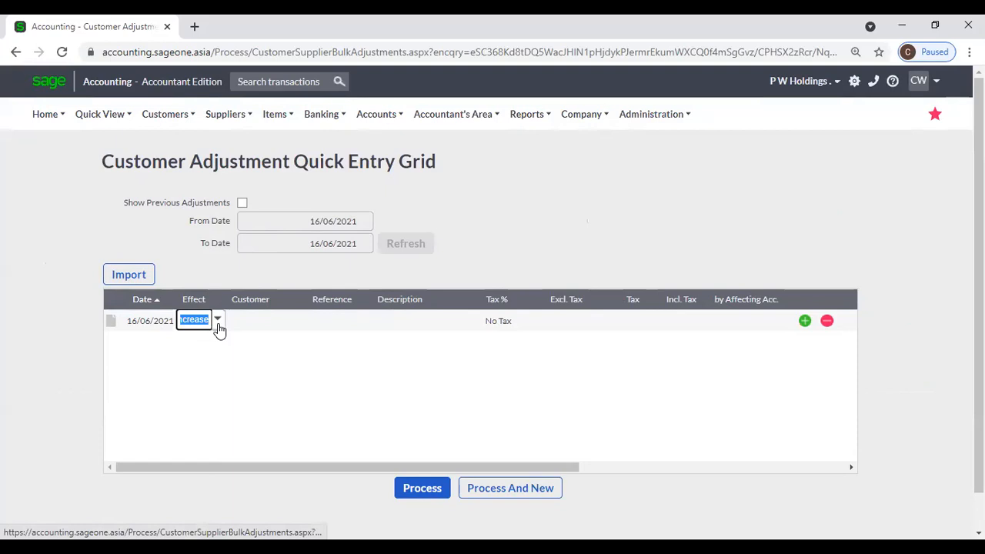
left_click(219, 321)
left_click(275, 320)
left_click(275, 320)
left_click(298, 320)
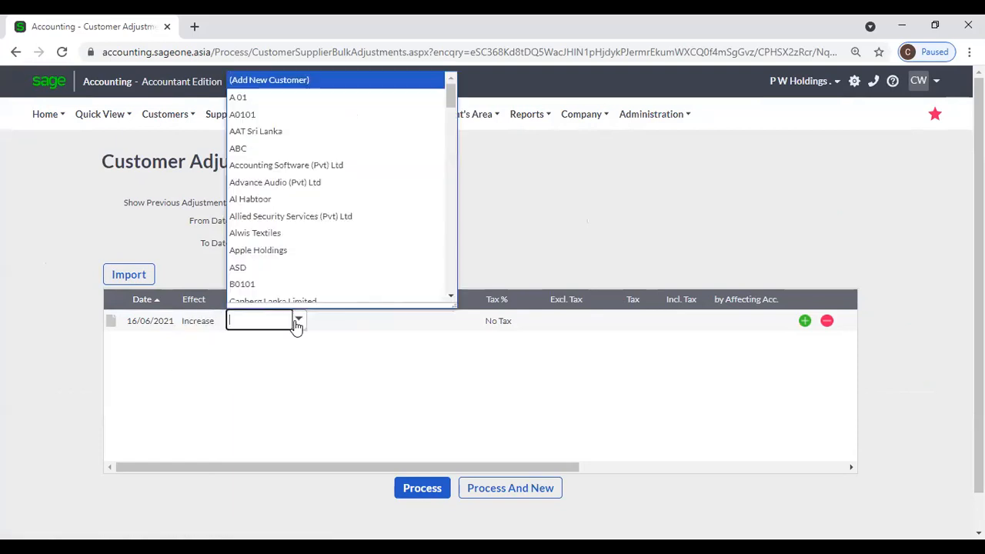
left_click(262, 216)
Set the first line's tax-exclusive amount to 100.
key("Tab")
key("Tab")
left_click(337, 340)
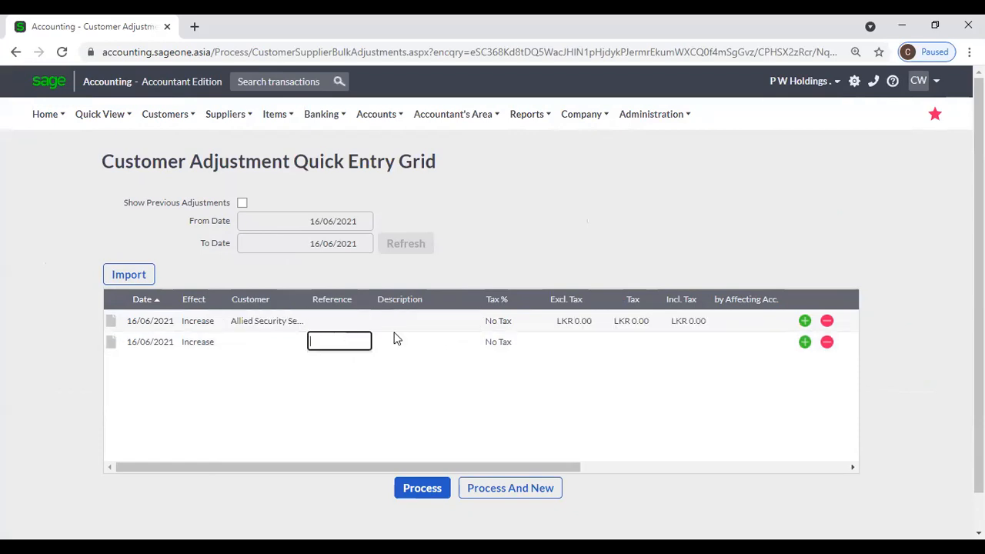
left_click(584, 322)
type("100")
key("Tab")
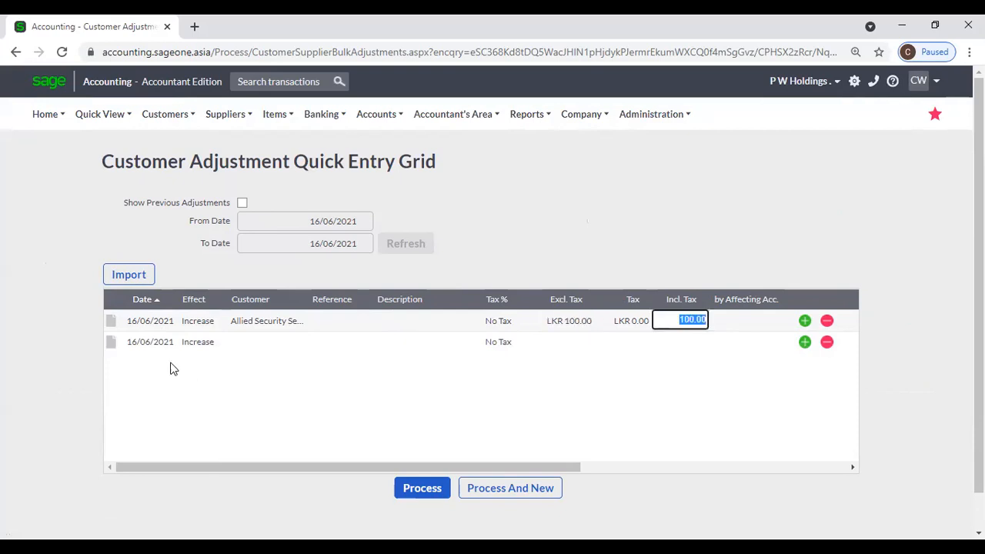
Set the second line's effect to Decrease and select Canberg Lanka Limited as its customer.
left_click(204, 348)
left_click(218, 343)
left_click(225, 381)
key("Tab")
key("Tab")
left_click(245, 344)
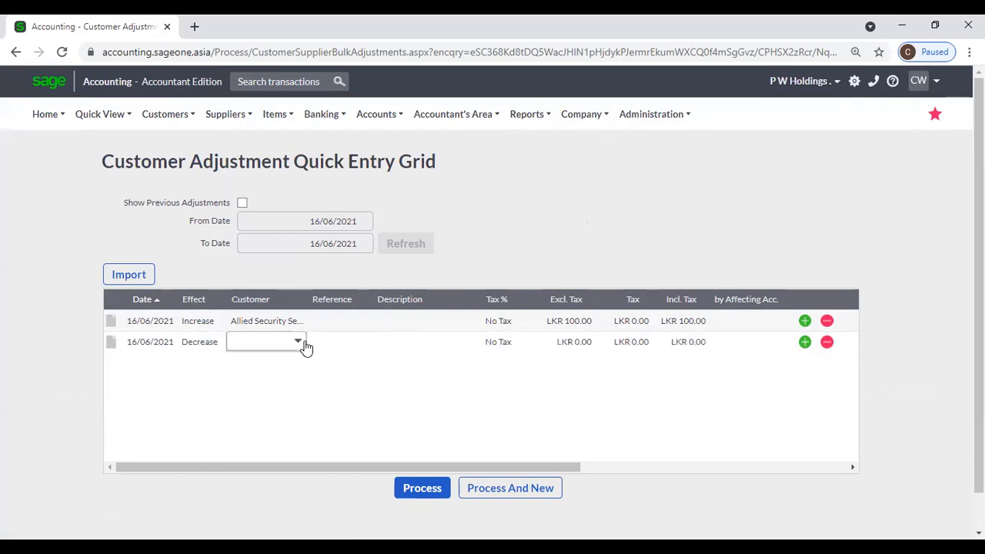
left_click(299, 343)
left_click(304, 308)
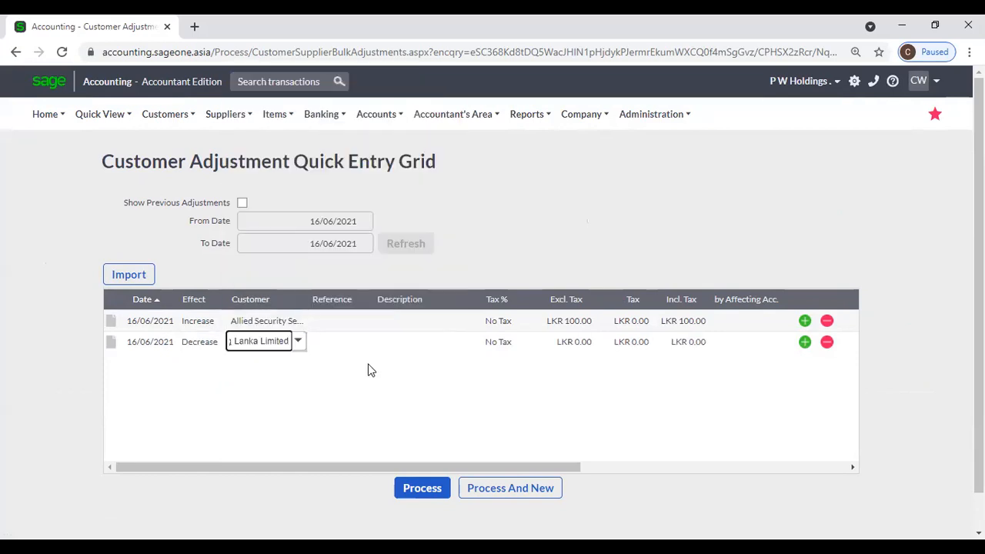
Set the second line's tax-exclusive amount to 200.
key("Tab")
key("Tab")
key("Tab")
key("Tab")
type("200")
key("Tab")
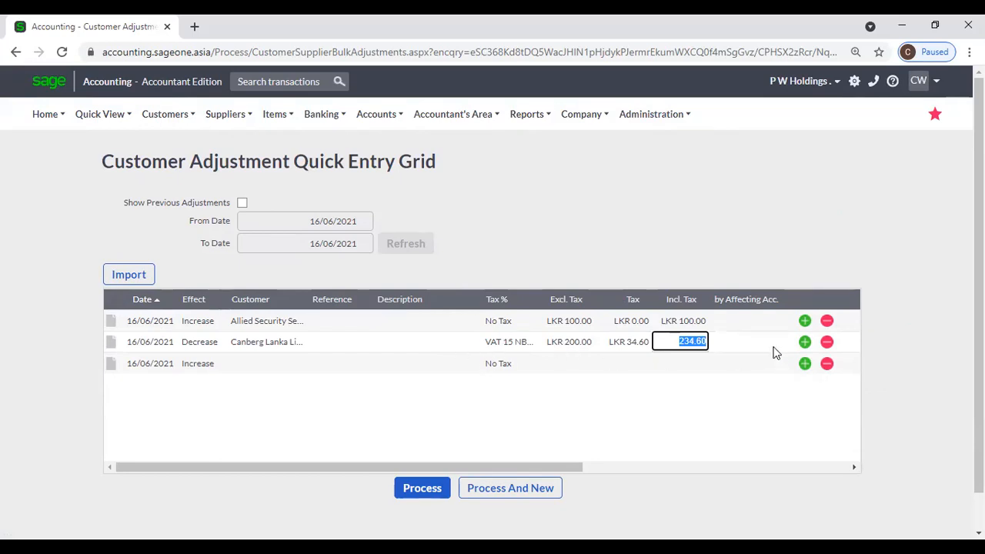
Go through the first line's fields, assign 20130 Technical Labour as its affecting account, and check the exchange rate and analysis columns.
left_click(768, 322)
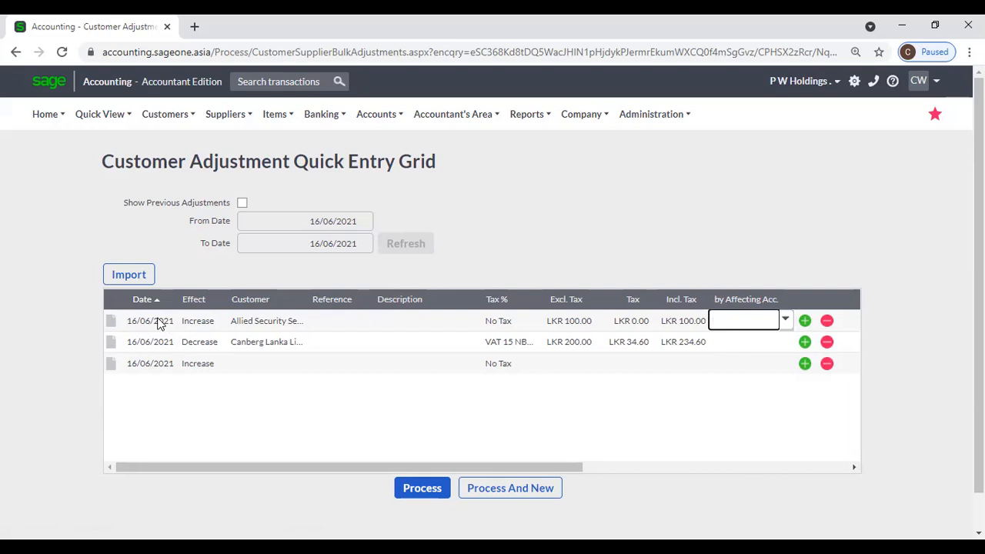
left_click(337, 323)
left_click(413, 320)
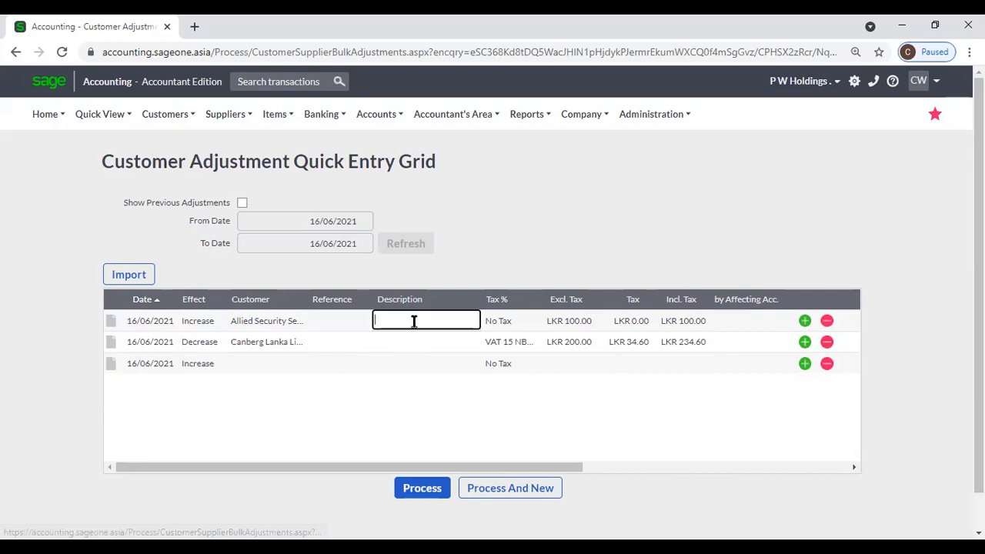
left_click(571, 321)
left_click(682, 323)
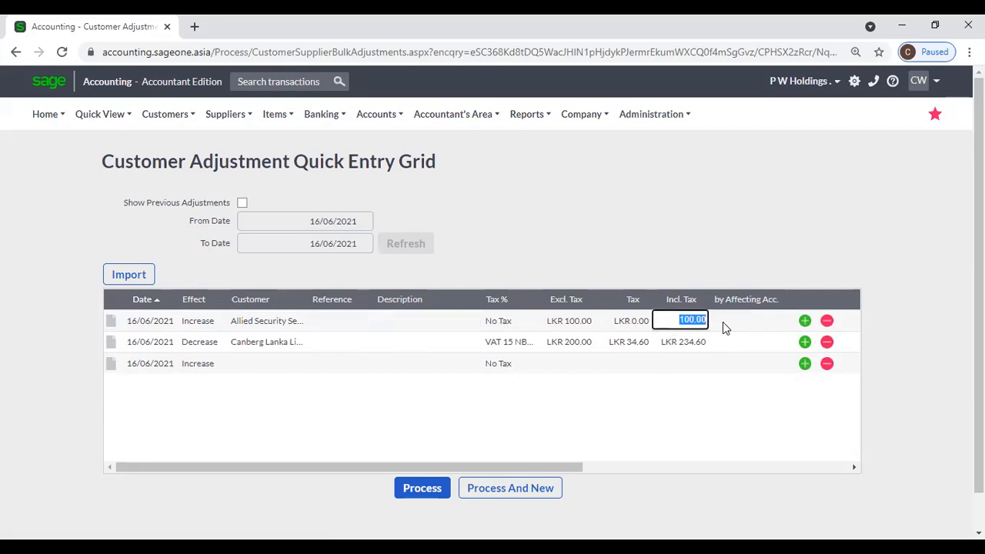
left_click(636, 322)
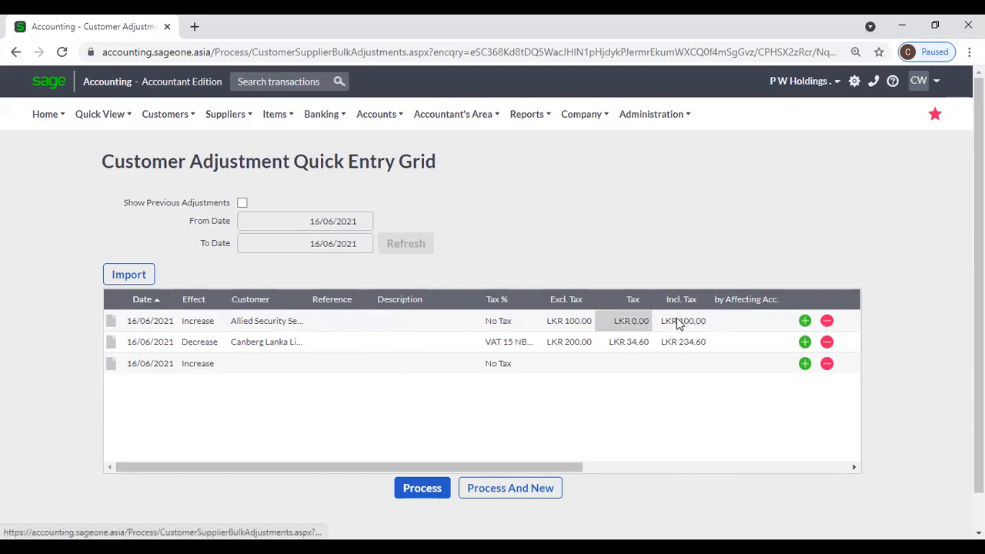
left_click(726, 324)
left_click(783, 321)
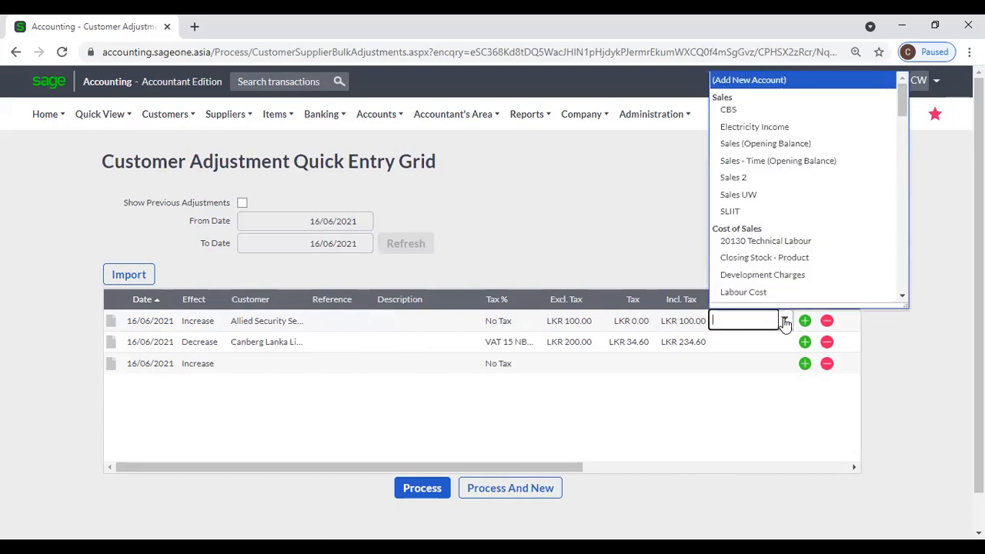
left_click(814, 240)
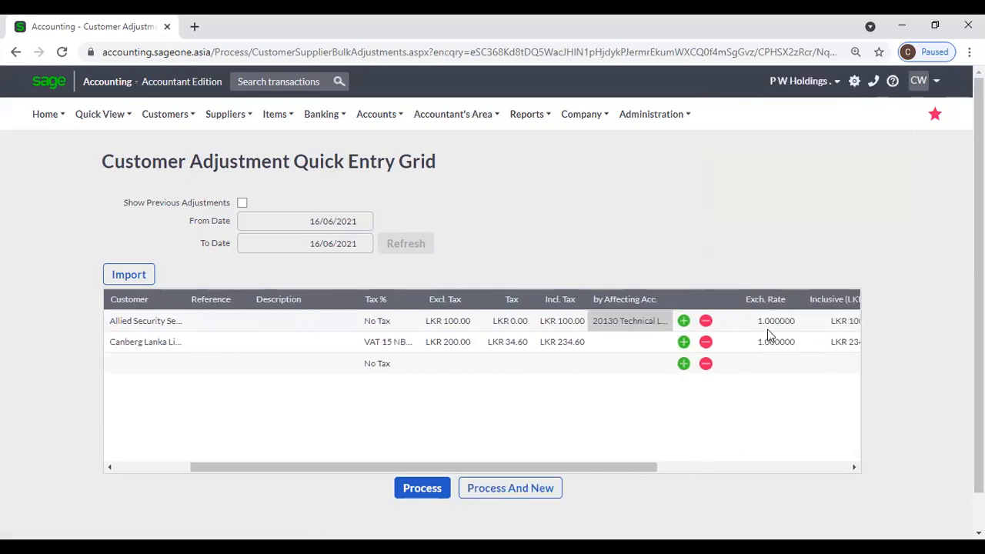
left_click_drag(639, 469, 774, 467)
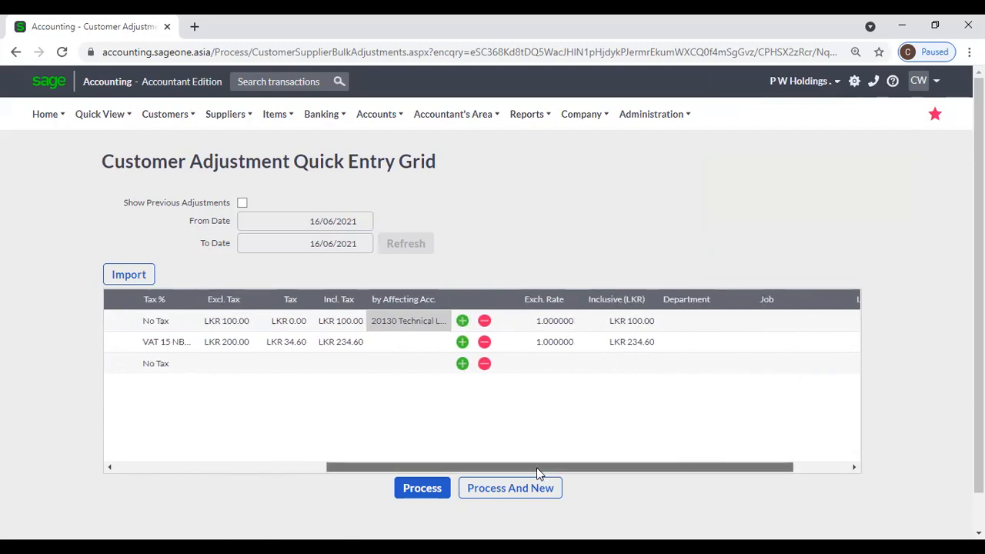
Select Al Habtoor as the third line's customer and check that line's exchange rate.
left_click_drag(536, 467, 325, 467)
left_click(269, 368)
type("Al")
left_click(318, 383)
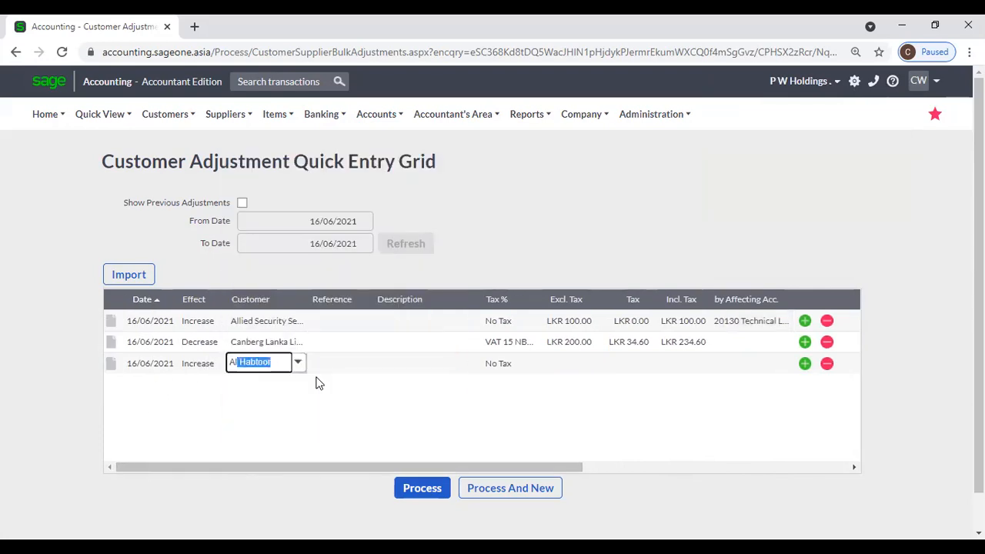
key("Tab")
left_click_drag(529, 467, 849, 443)
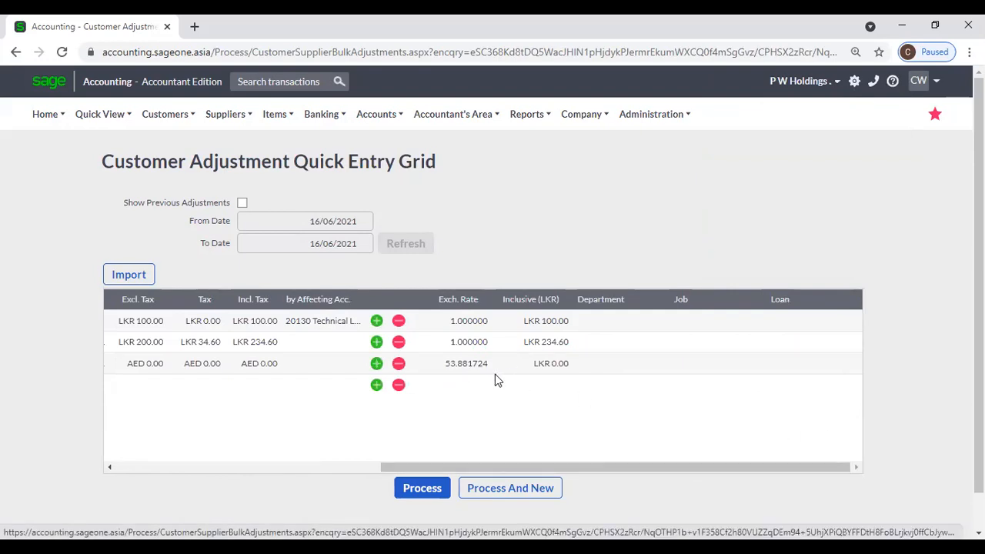
left_click_drag(401, 468, 108, 475)
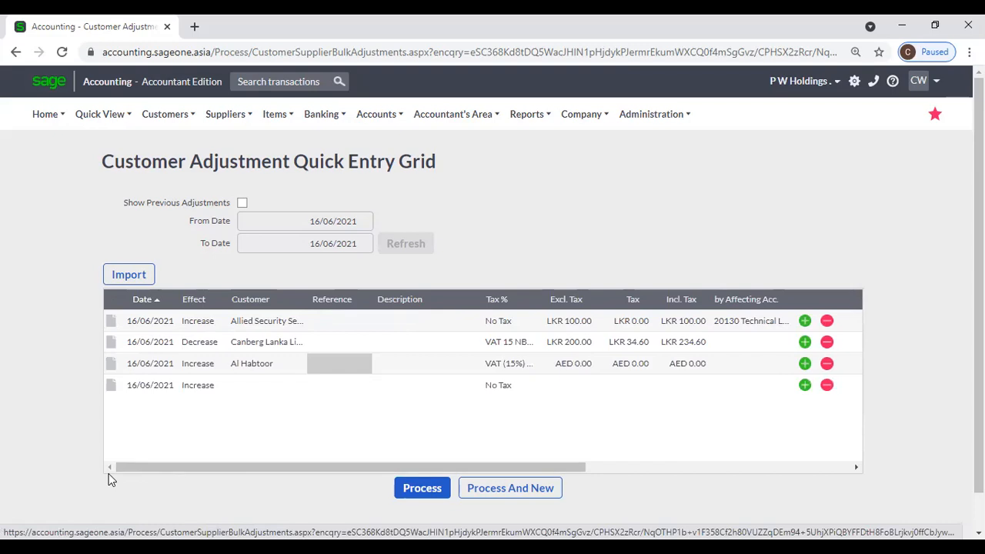
Show the CSV file import options of the quick entry grid and look over the page.
left_click(128, 275)
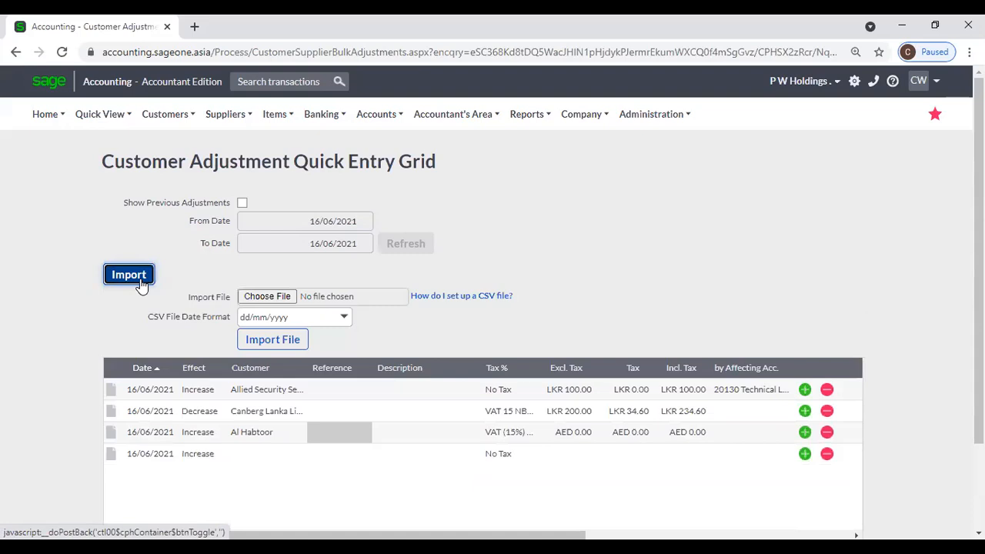
scroll(169, 349, "down", 2)
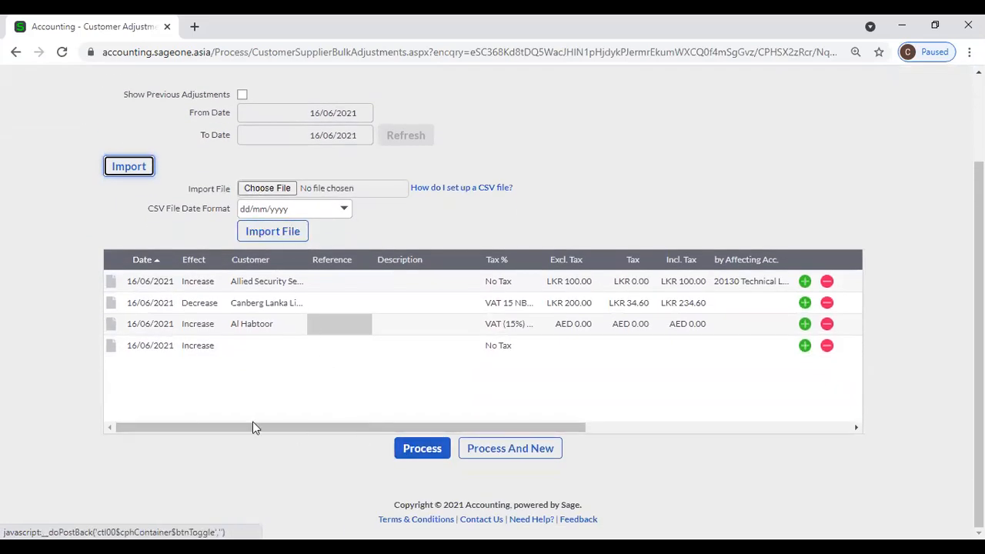
scroll(183, 414, "up", 1)
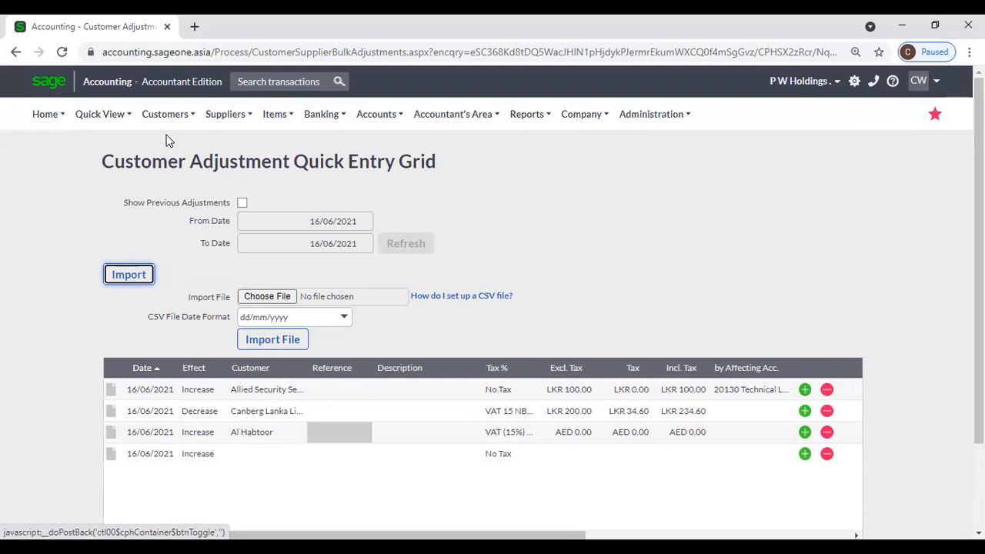
mouse_move(164, 127)
mouse_move(185, 196)
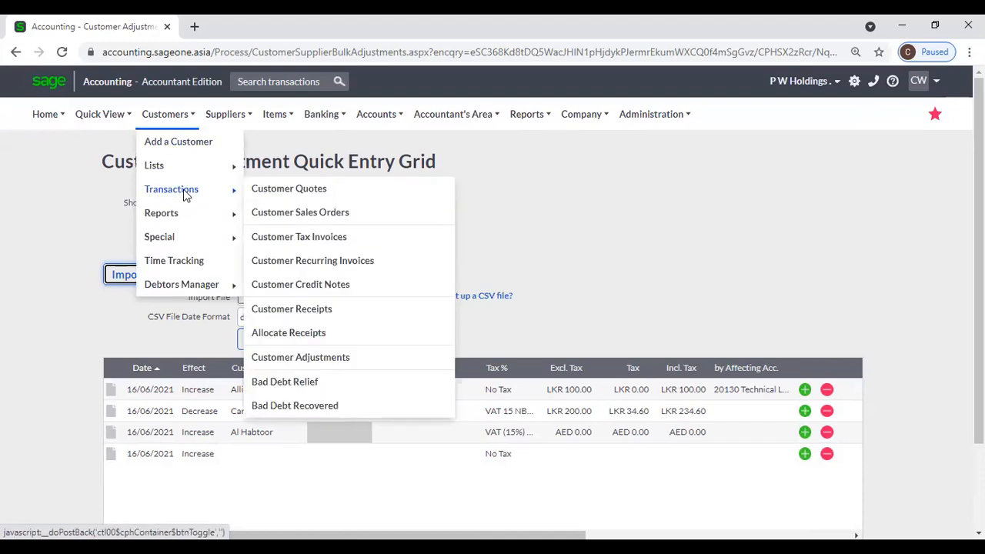
left_click(552, 200)
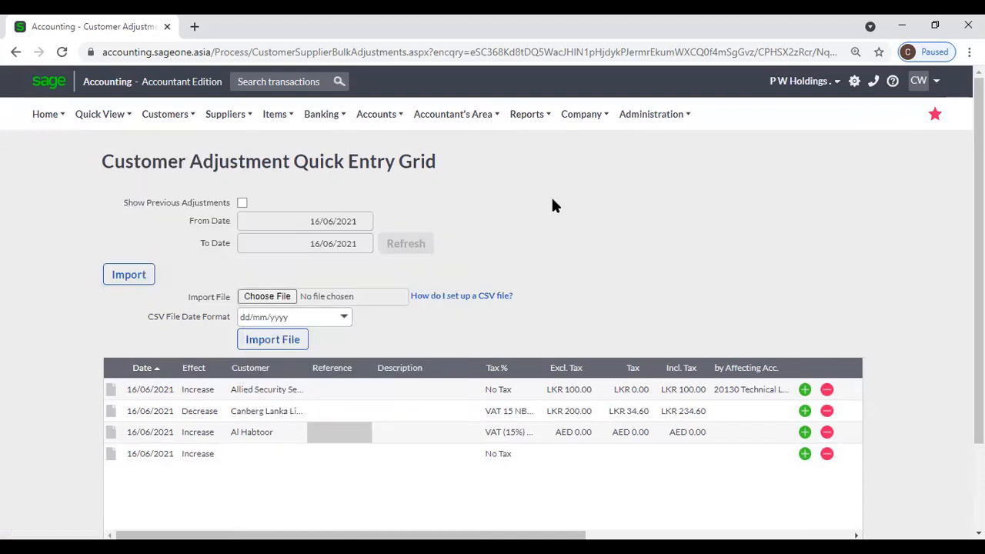
mouse_move(184, 122)
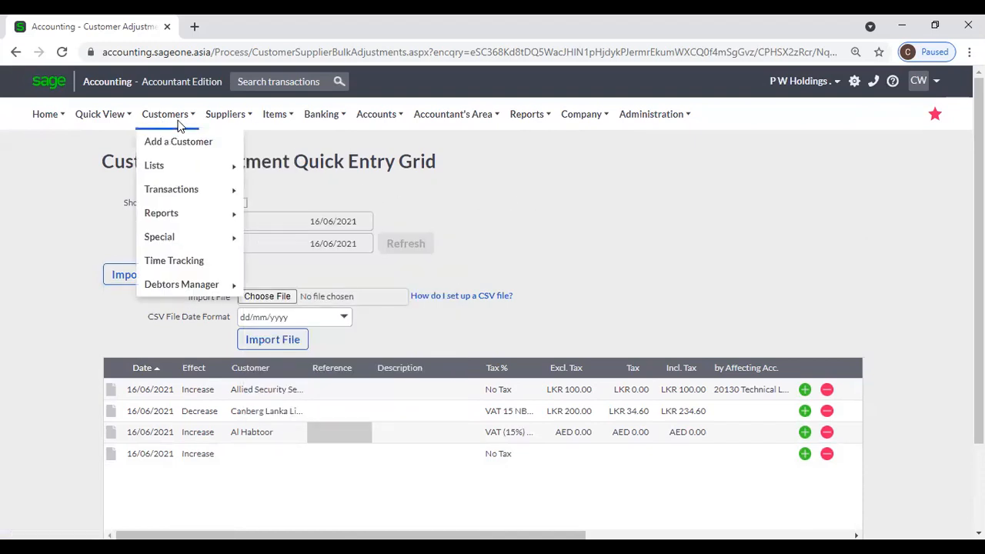
mouse_move(223, 192)
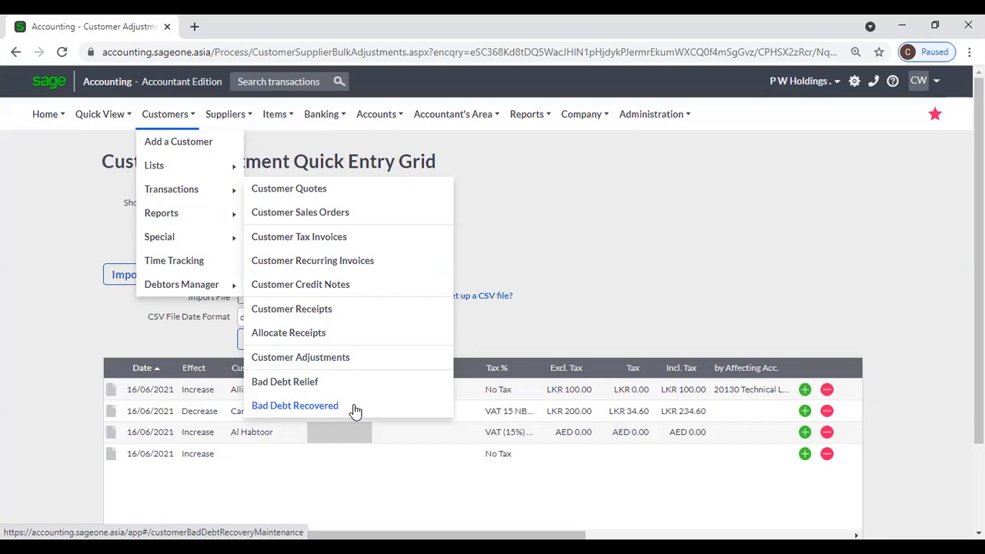
mouse_move(166, 117)
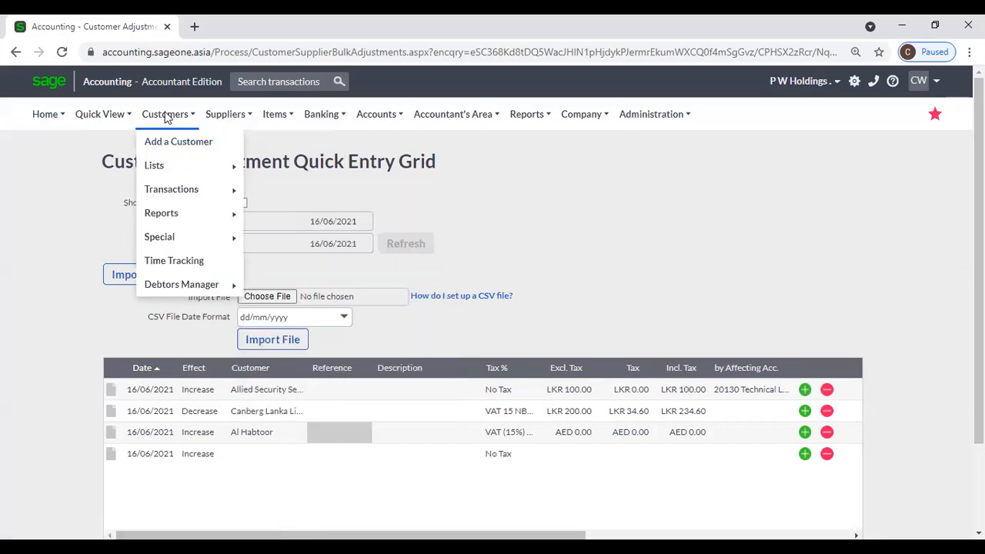
mouse_move(183, 210)
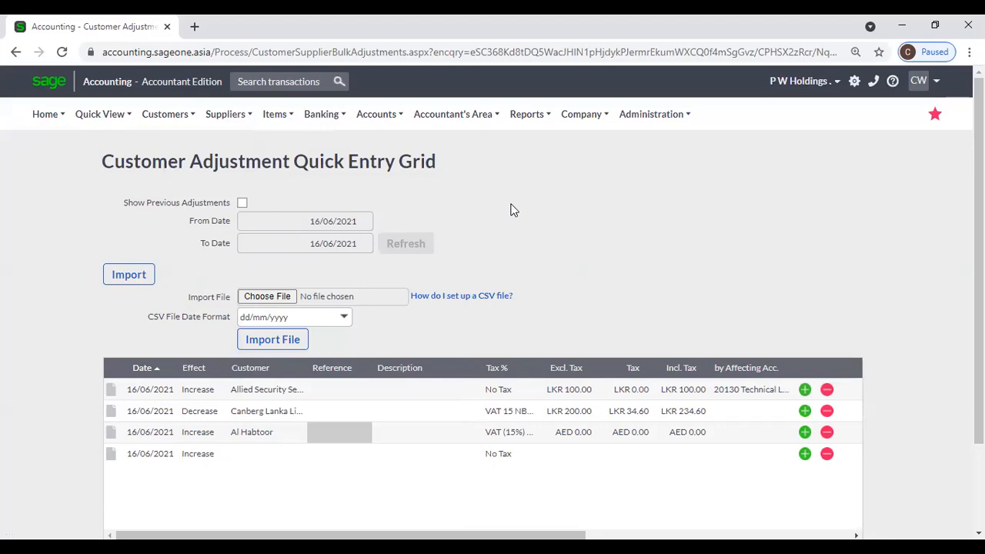
scroll(513, 208, "down", 2)
scroll(513, 211, "up", 2)
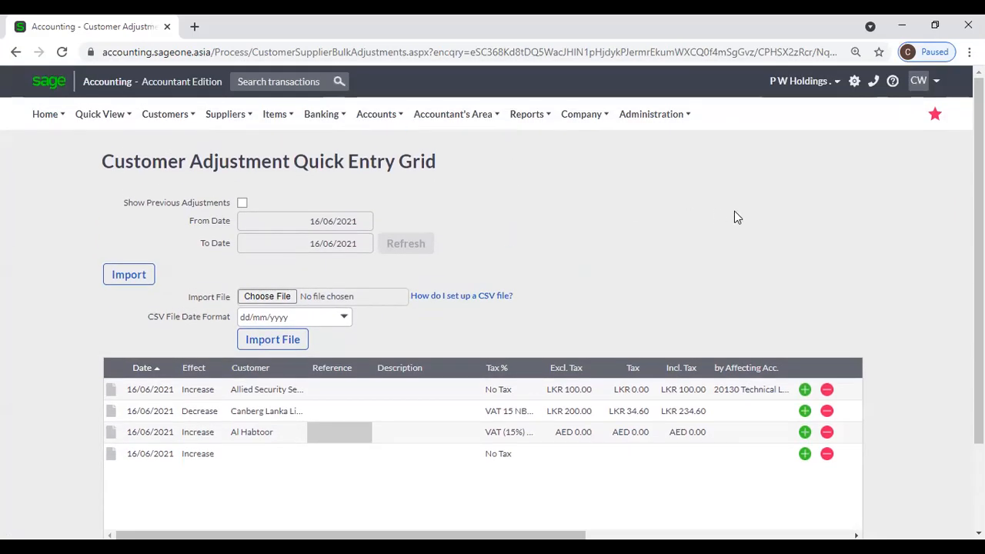
Open the Customer Statement Run from the customer reports.
left_click(150, 116)
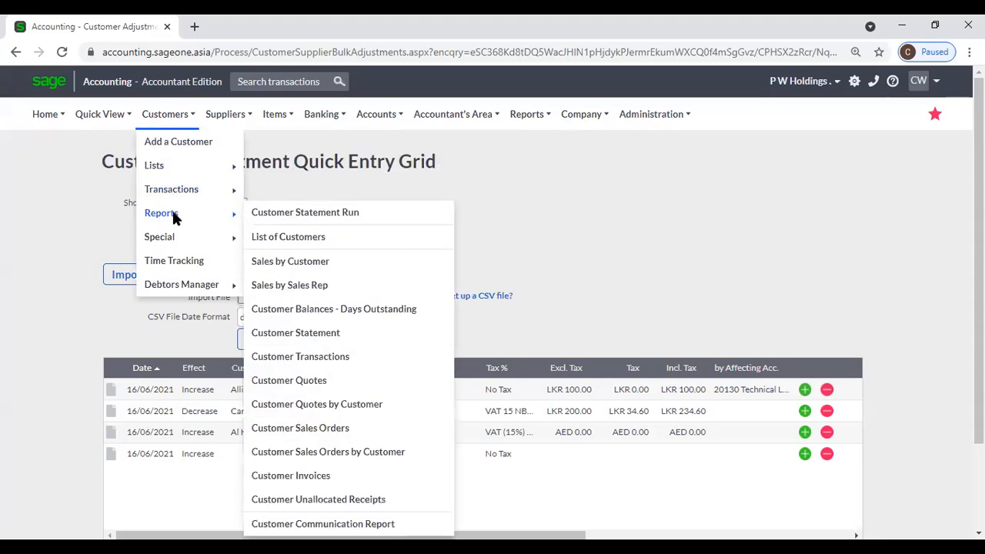
left_click(297, 214)
left_click(568, 133)
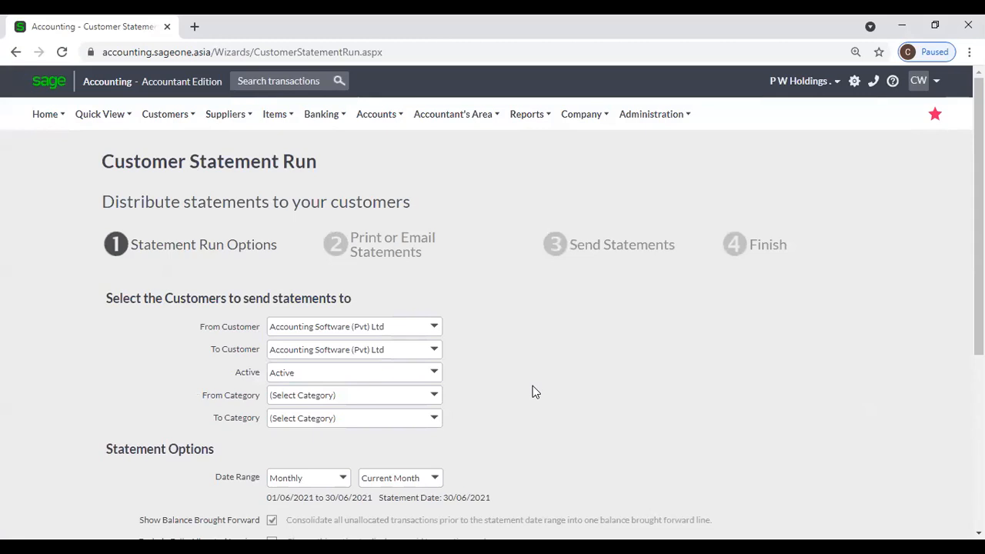
Look over the statement run's customer selection, category, date range, display and balance exclusion options.
scroll(536, 364, "down", 1)
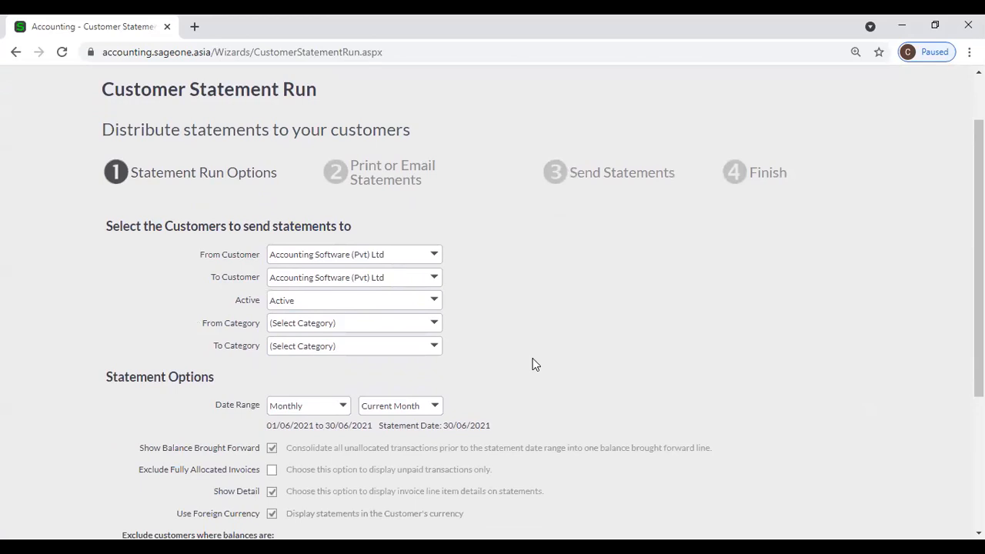
scroll(536, 365, "down", 3)
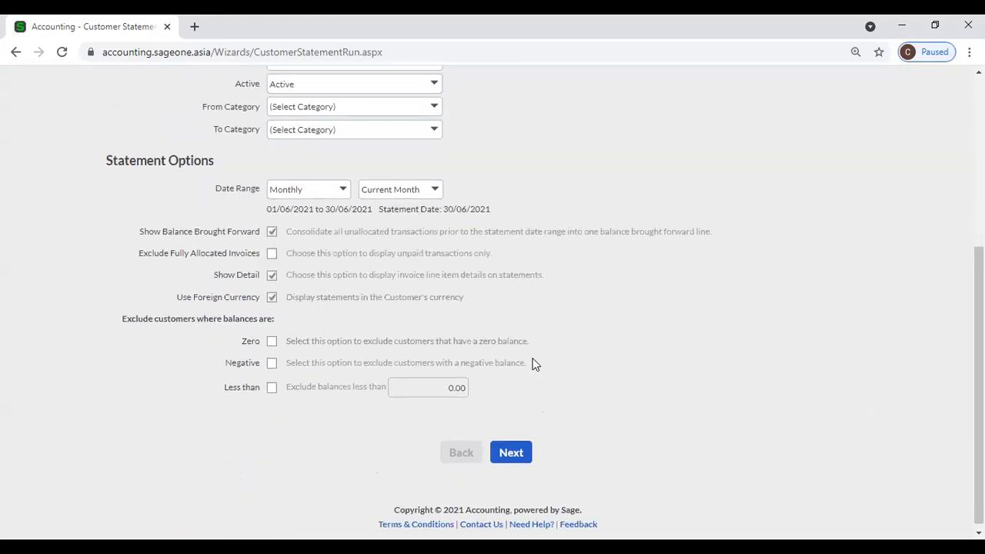
scroll(536, 364, "up", 2)
scroll(536, 364, "up", 2)
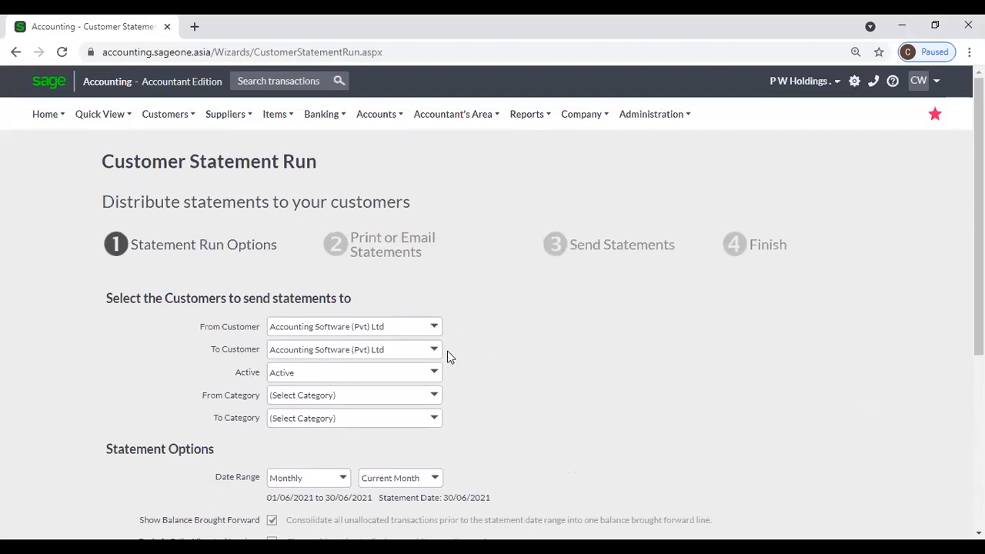
scroll(450, 356, "down", 1)
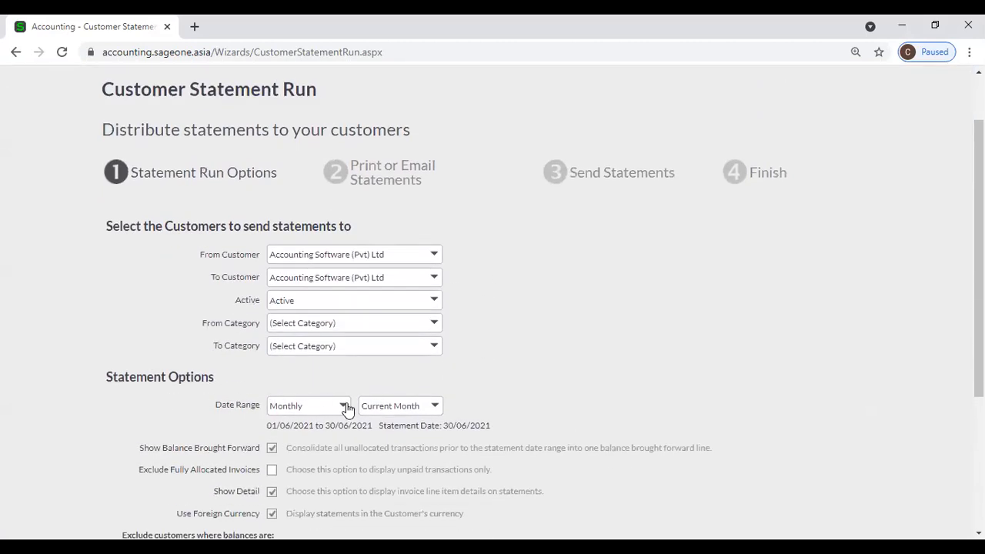
scroll(480, 359, "down", 2)
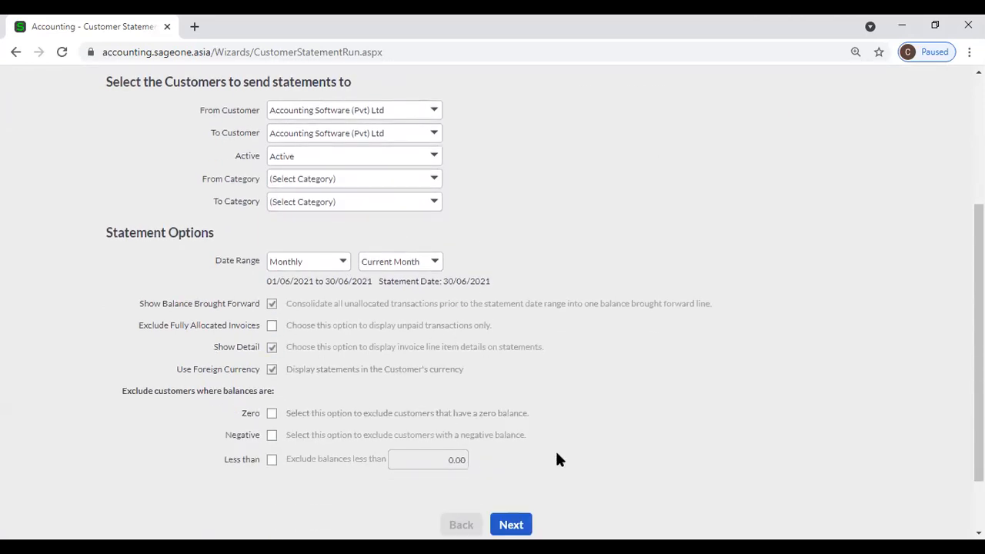
scroll(556, 457, "down", 1)
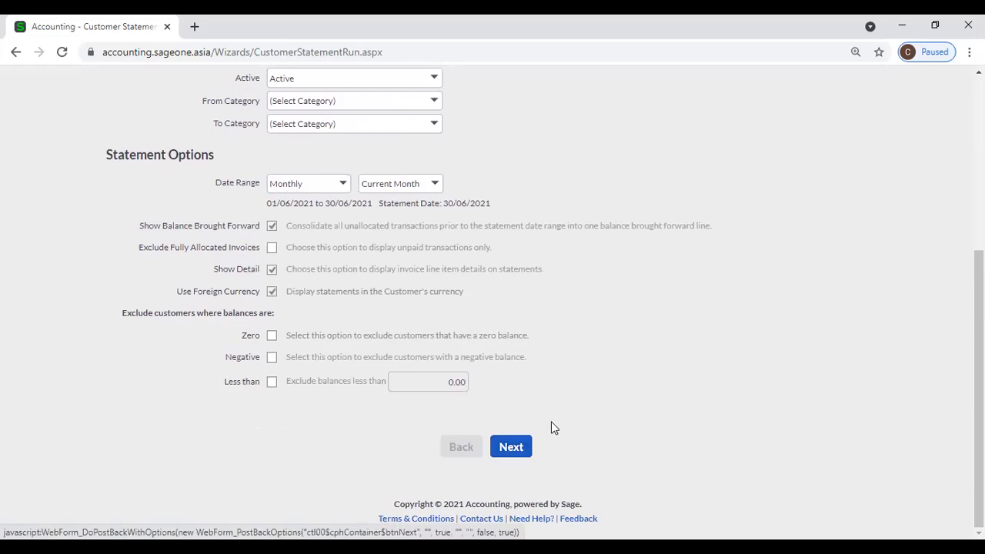
scroll(554, 428, "up", 2)
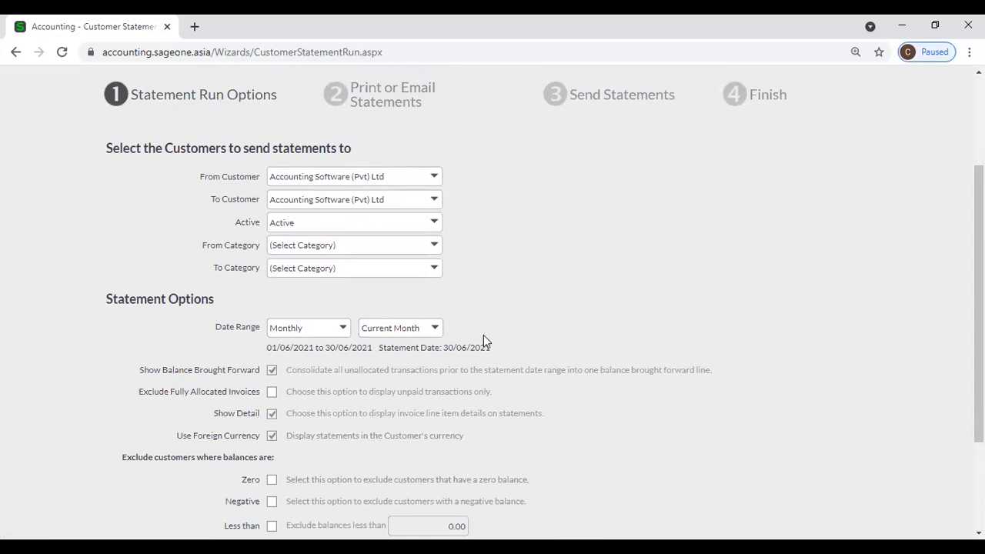
Accept the statement run options and try to continue past the email distribution settings to the Send Statements stage.
scroll(483, 335, "down", 2)
left_click(521, 447)
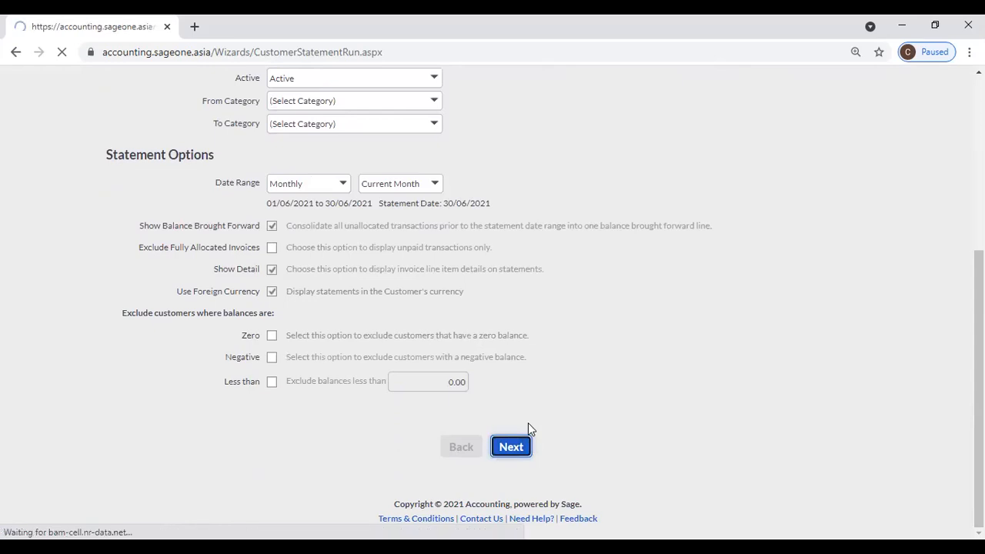
scroll(530, 393, "down", 4)
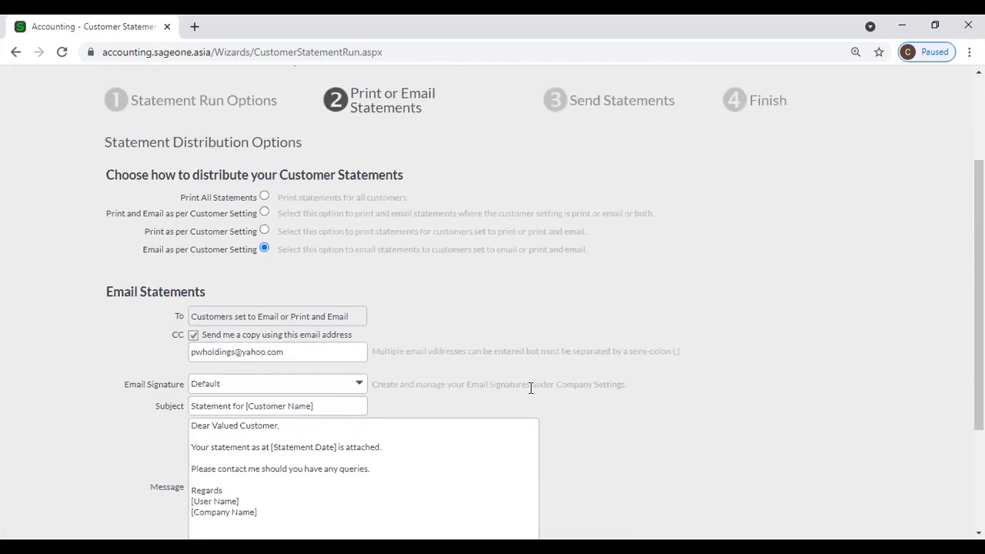
scroll(352, 393, "down", 1)
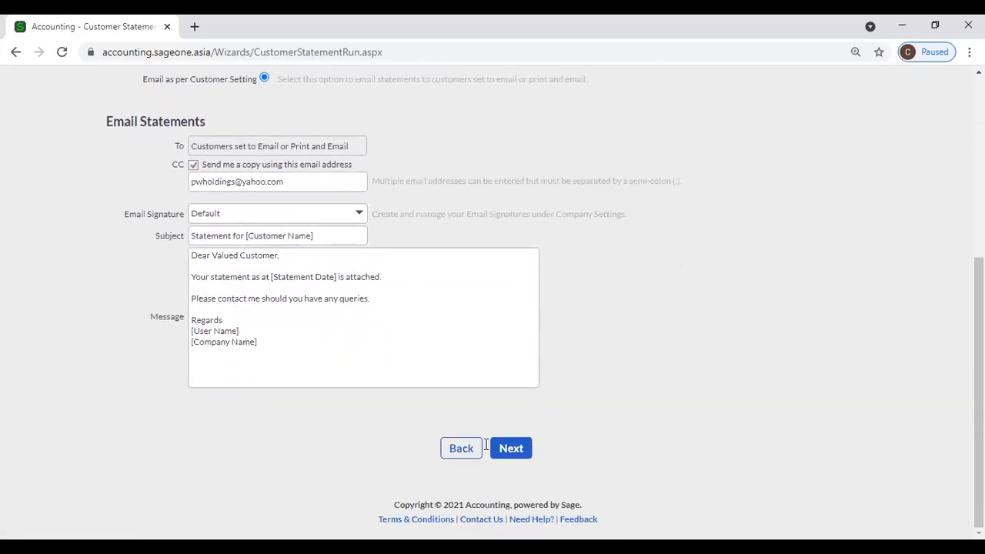
left_click(510, 449)
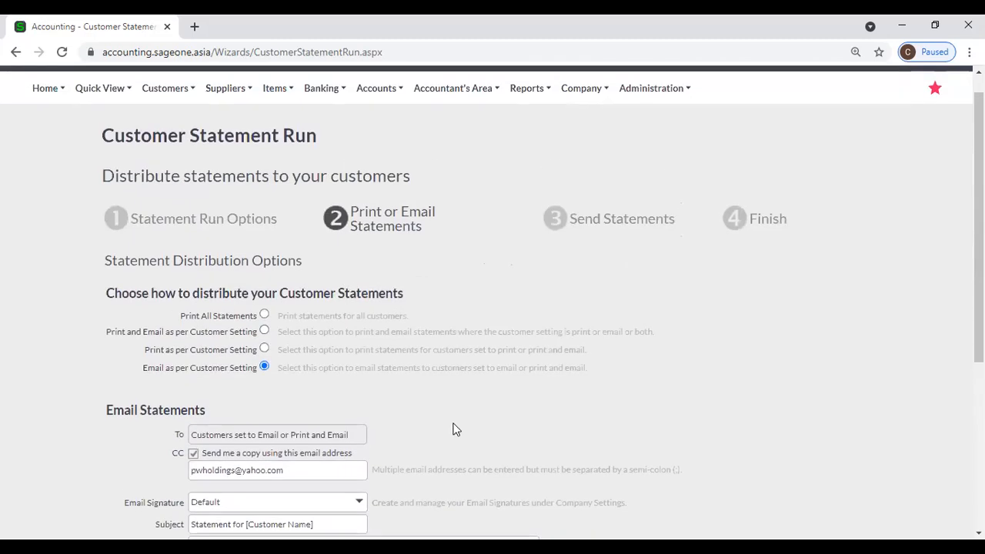
scroll(532, 503, "down", 3)
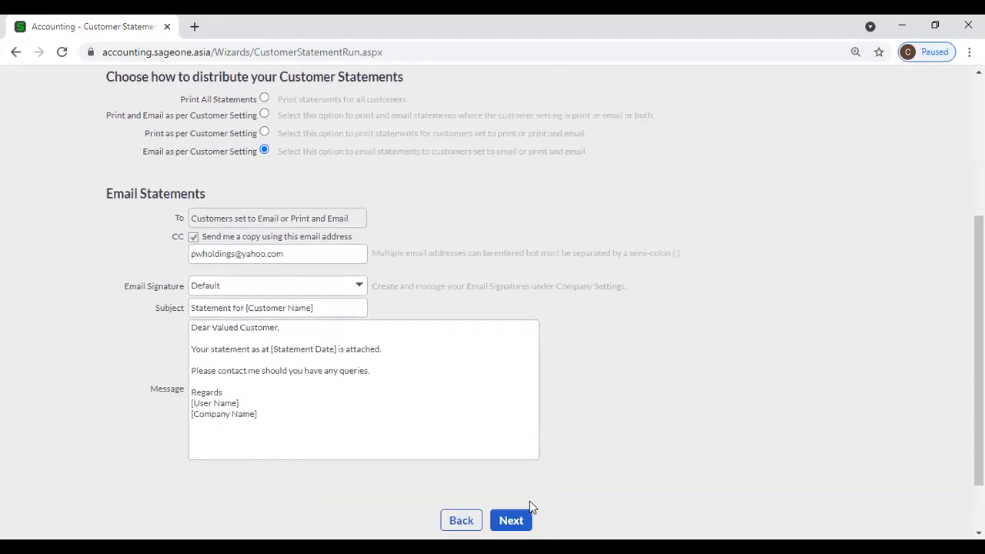
left_click(510, 520)
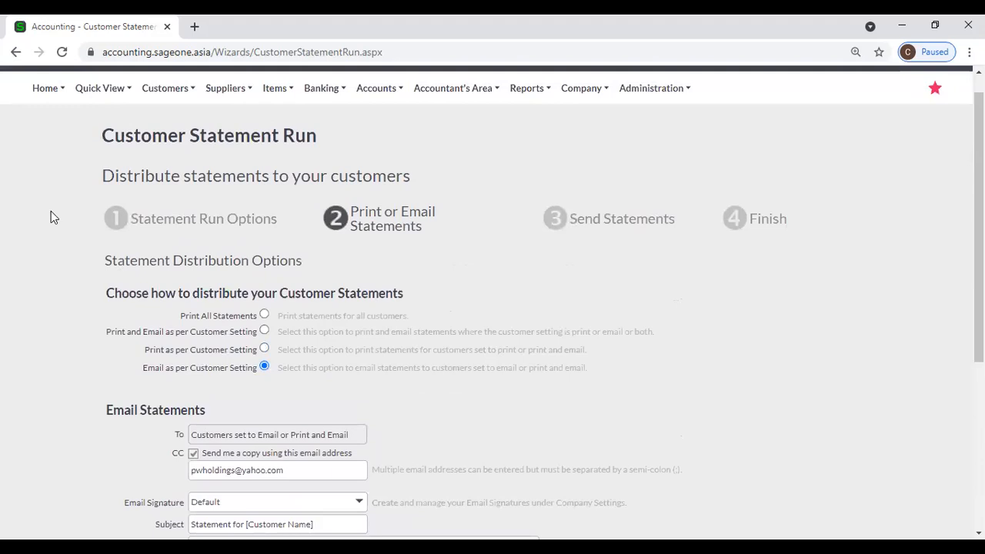
Return to the statement run options and look over the category filter and the available date range choices.
left_click(14, 53)
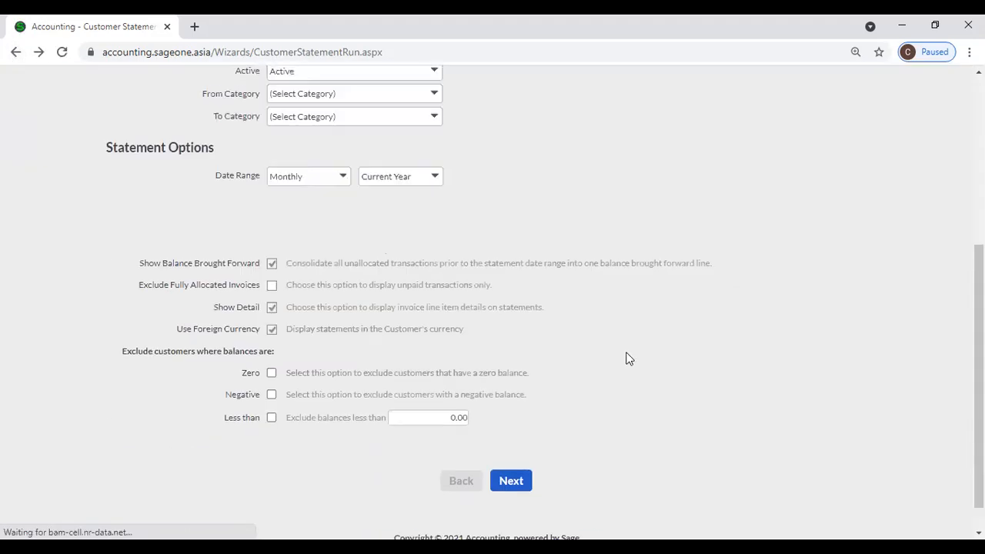
scroll(581, 345, "up", 2)
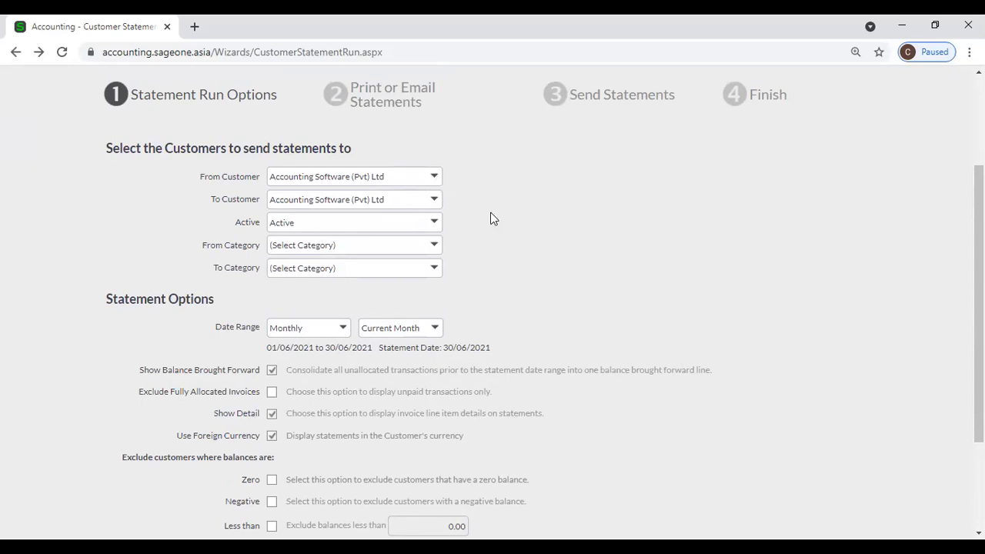
left_click(431, 247)
left_click(528, 273)
scroll(528, 278, "down", 2)
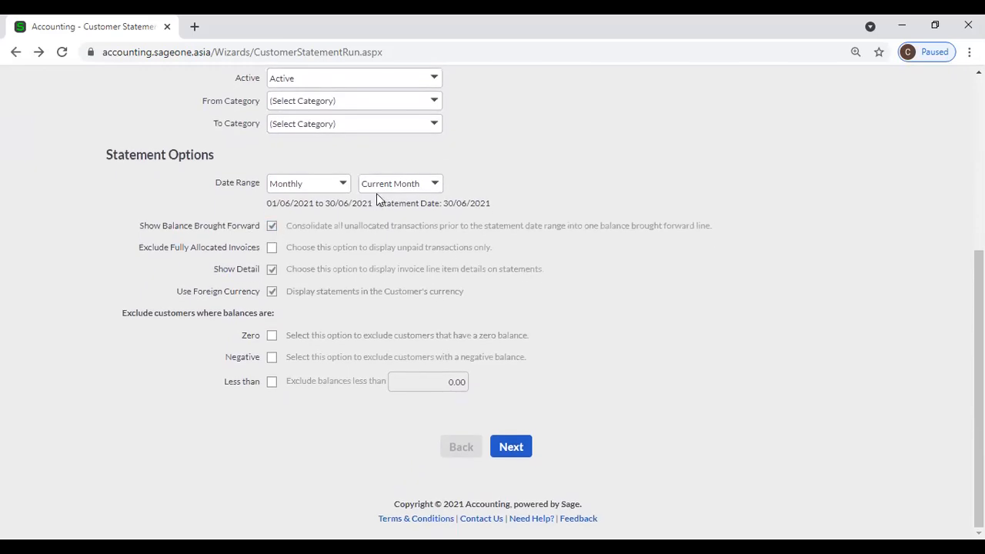
left_click(348, 183)
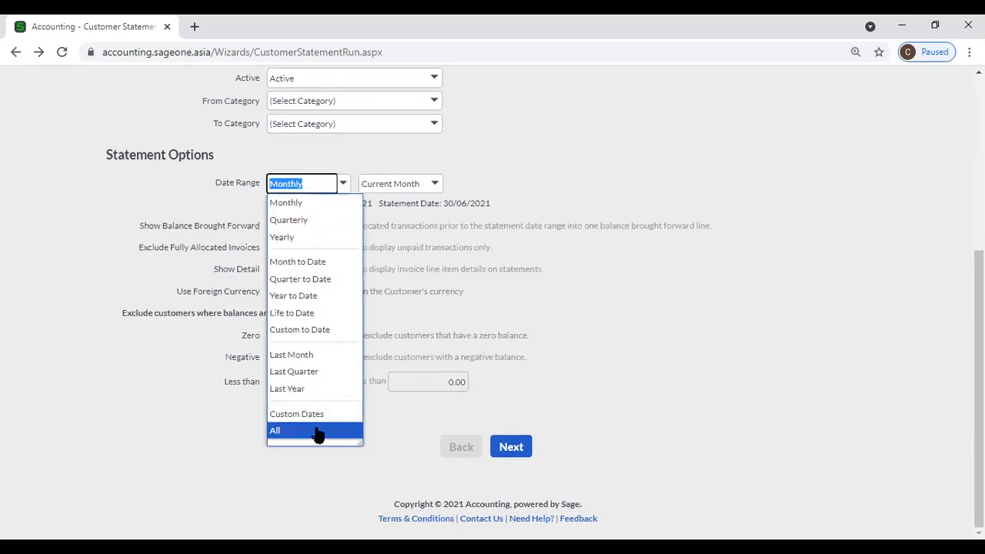
left_click(627, 409)
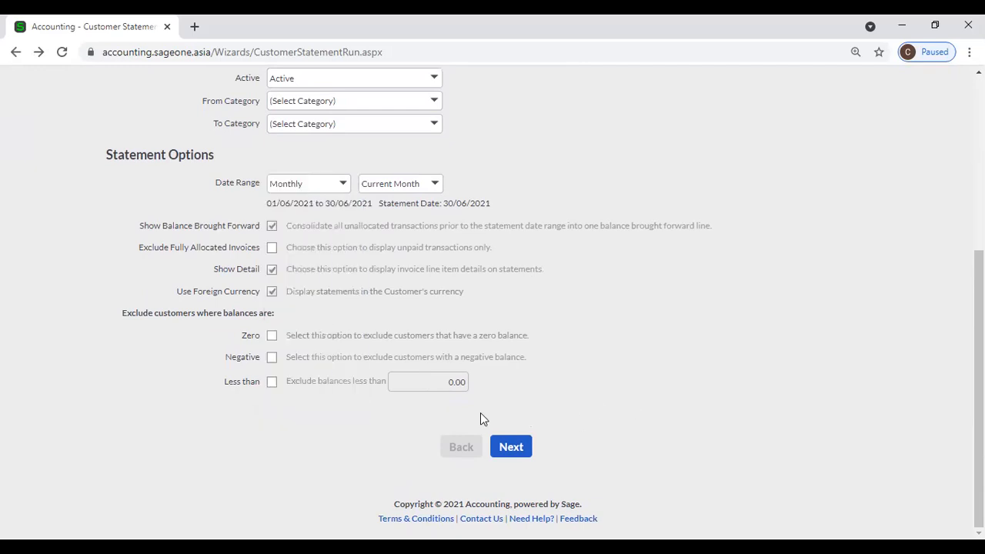
Duplicate the statement run page in a second browser tab and advance the original run, emailing as per customer setting, to Send Statements.
right_click(100, 19)
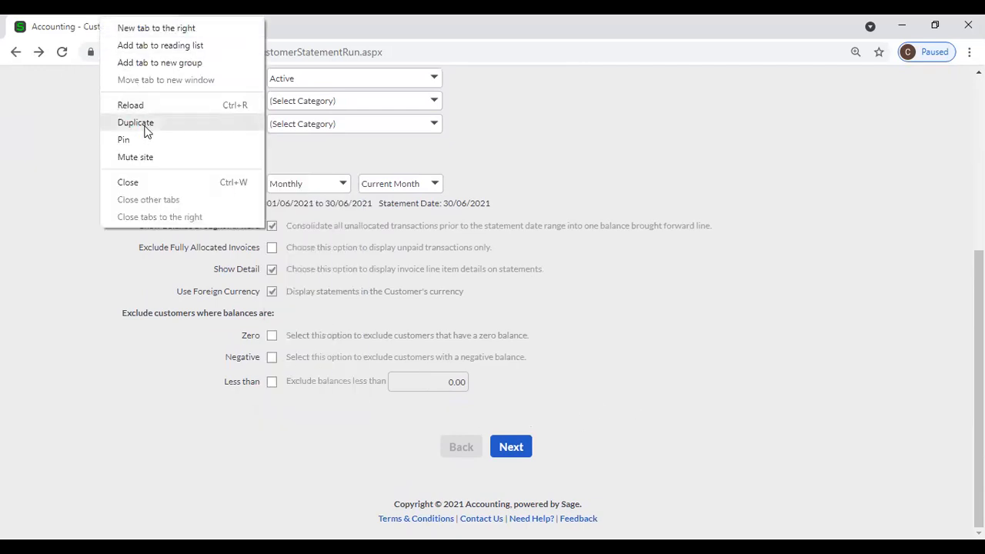
left_click(137, 123)
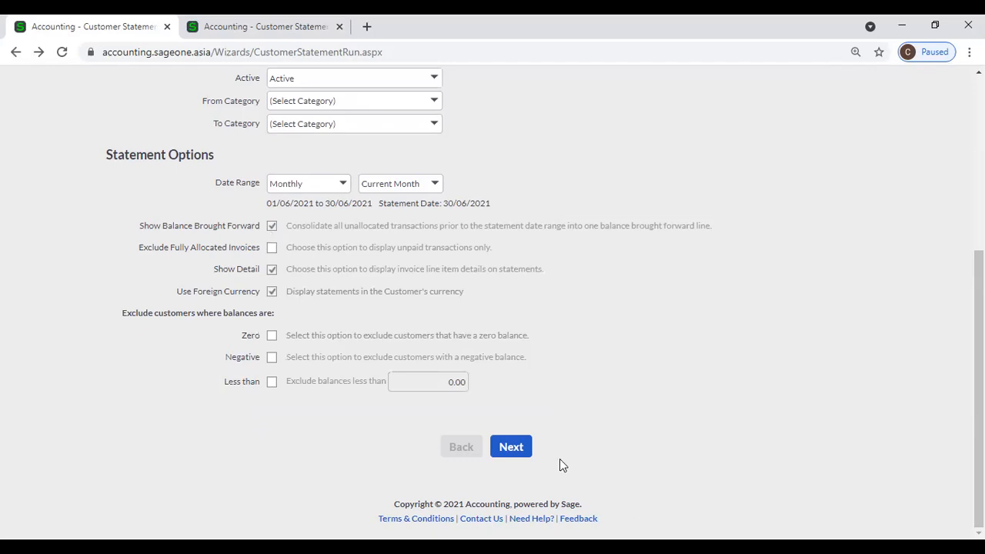
left_click(521, 451)
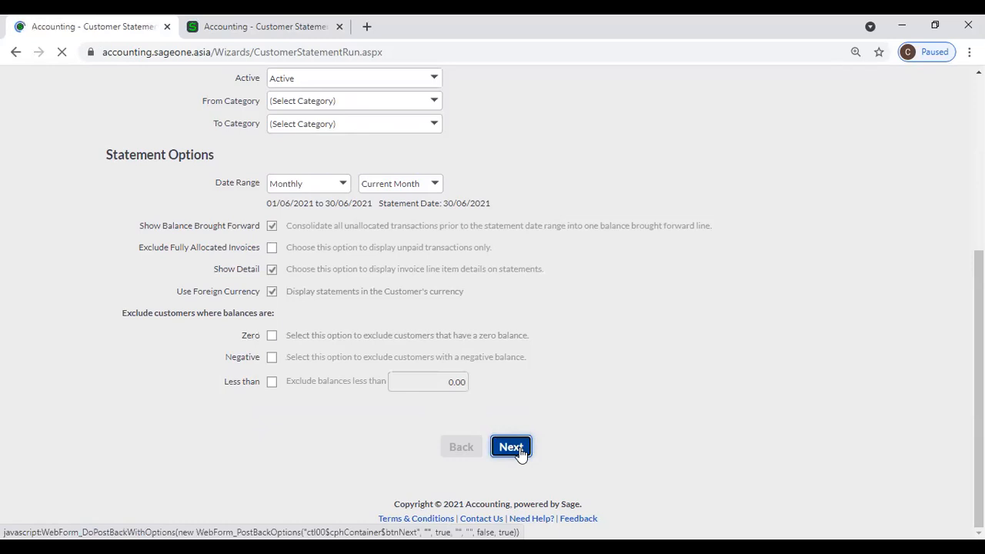
scroll(550, 424, "down", 5)
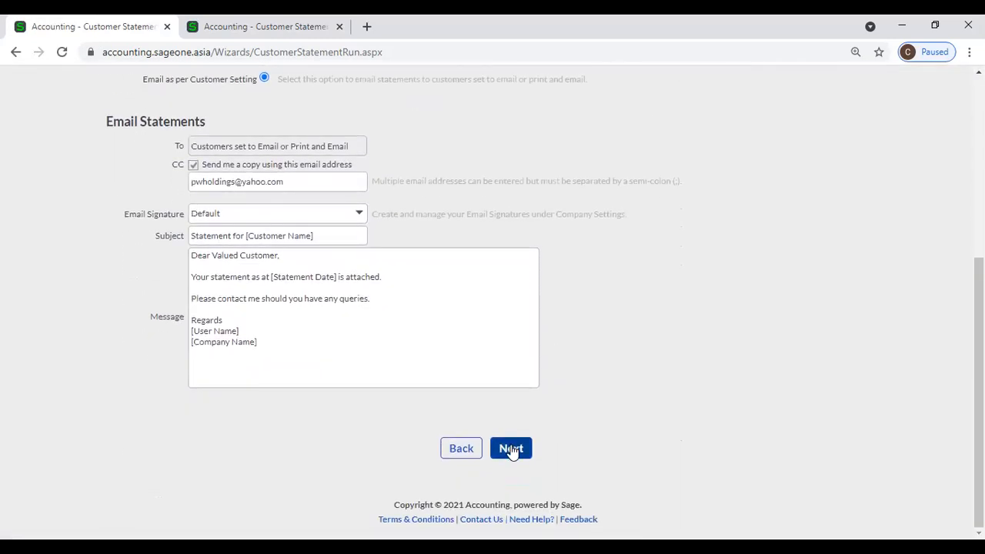
left_click(512, 449)
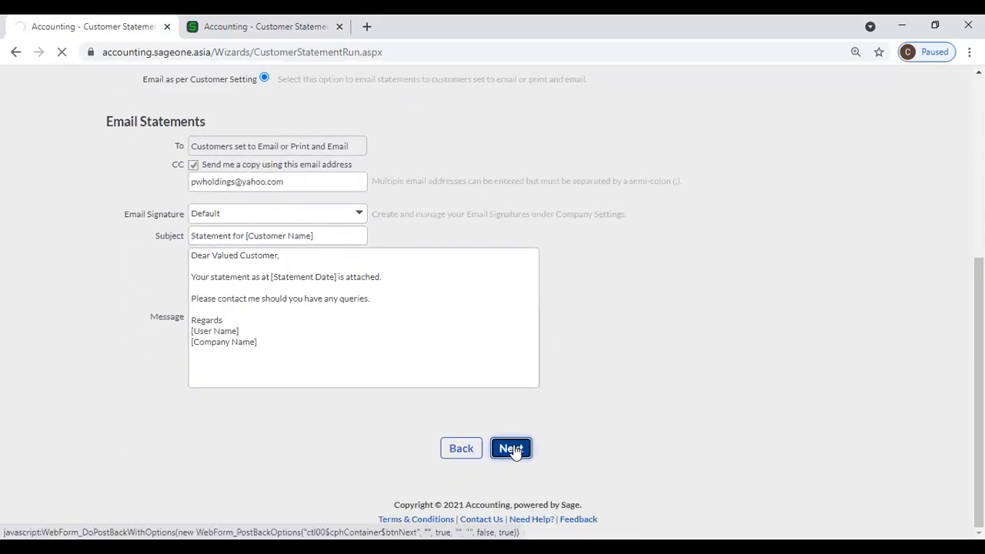
scroll(515, 452, "down", 1)
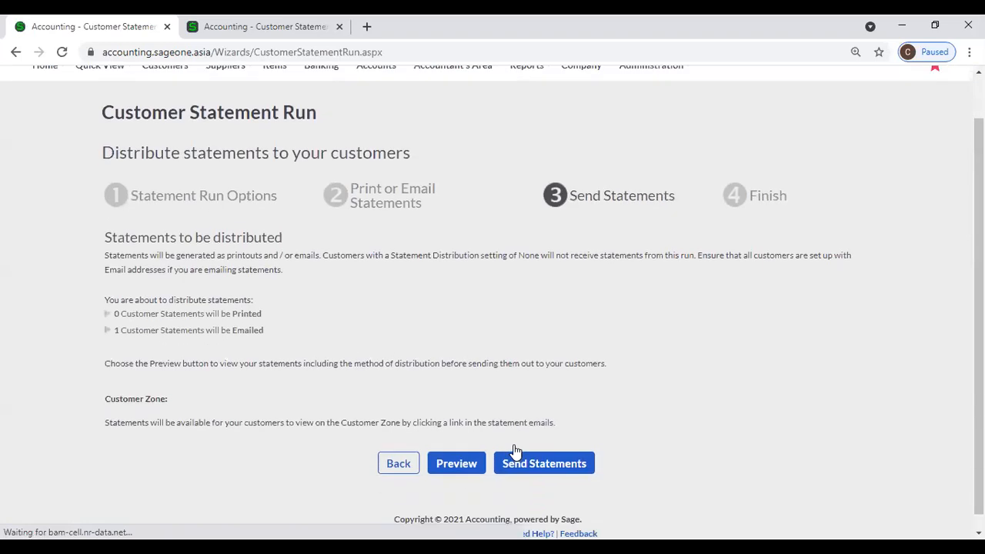
Preview and look over the customer statement, and close its tab to return to the duplicated statement run page.
left_click(476, 449)
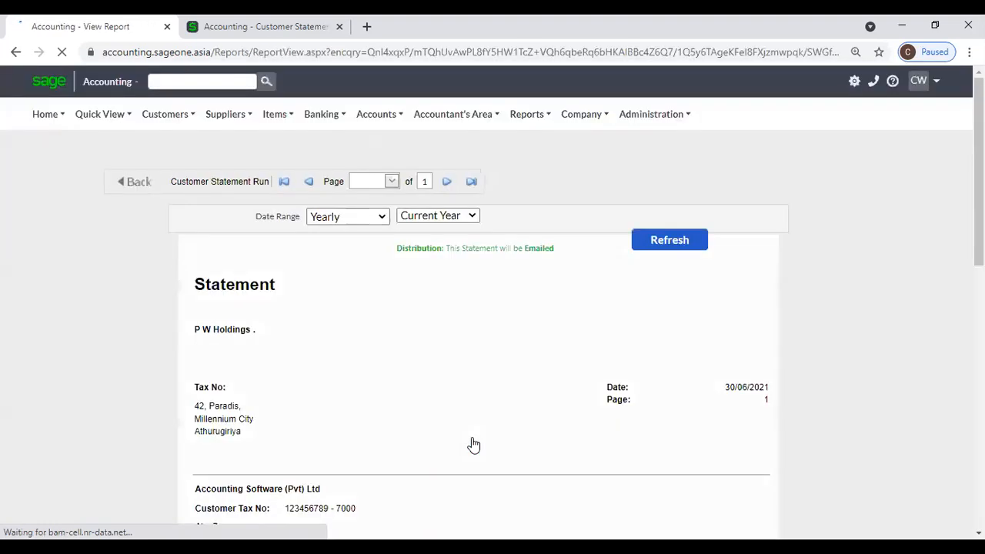
scroll(424, 433, "down", 3)
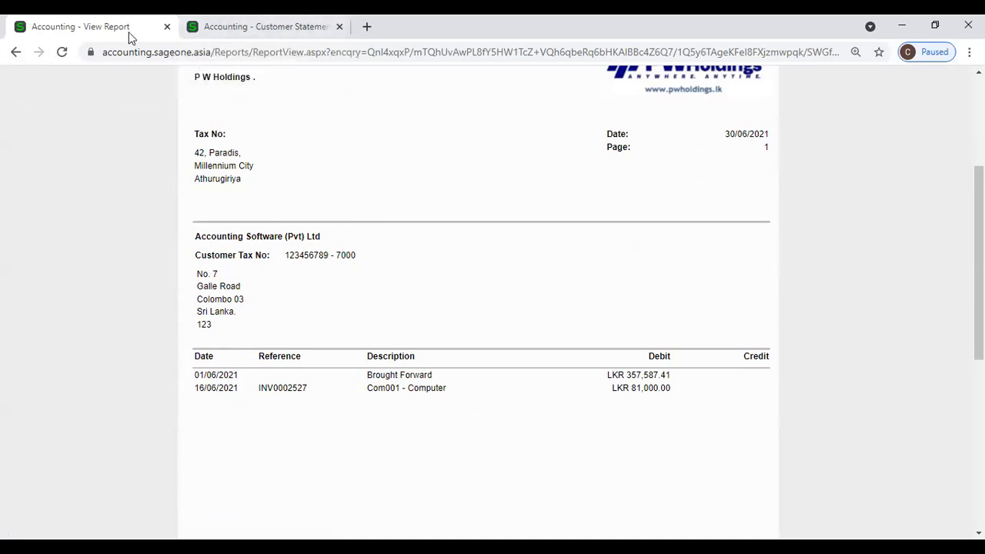
left_click(225, 28)
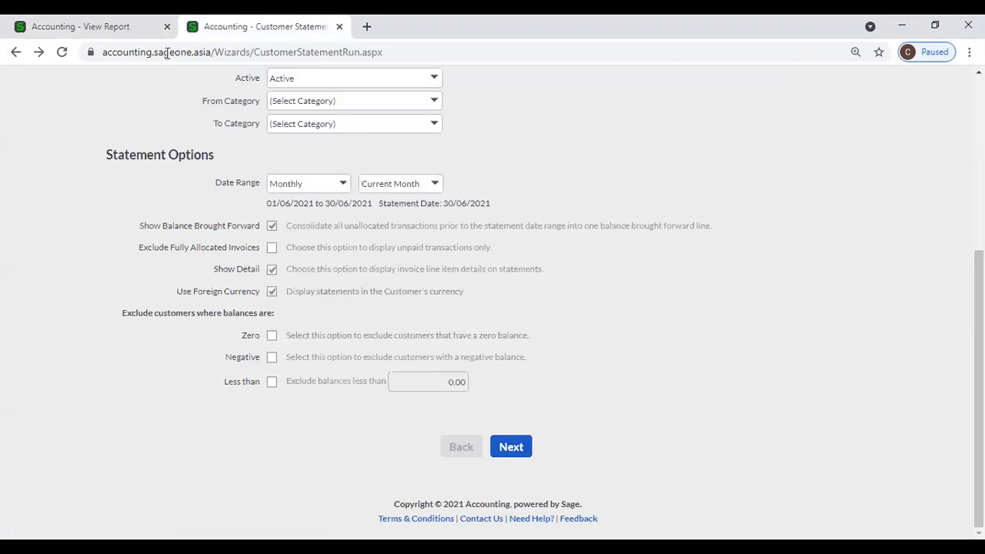
left_click(167, 26)
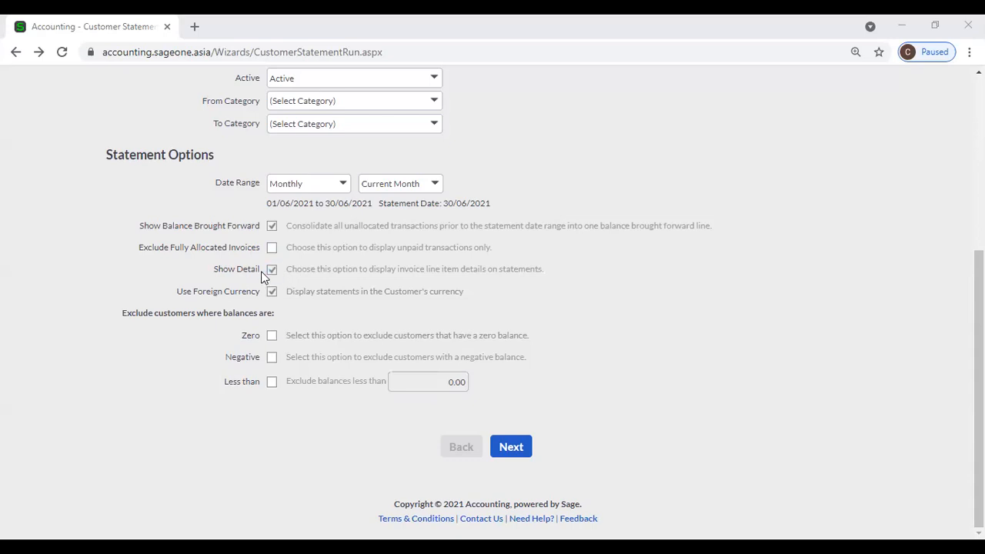
Duplicate the statement run page in a second browser tab and return to the original page.
right_click(83, 31)
left_click(126, 132)
left_click(73, 24)
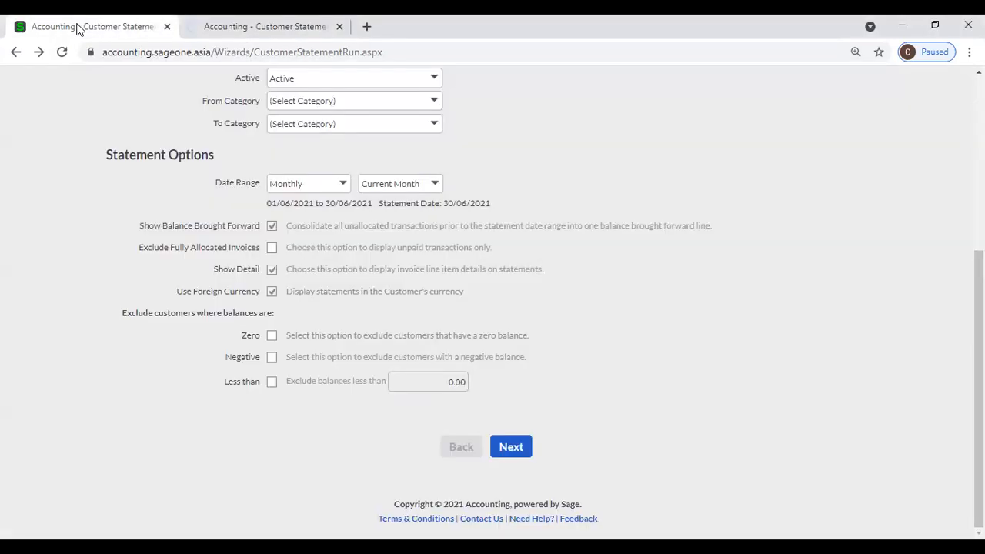
Set the statement date range to Quarterly for the current quarter and advance the run to Send Statements, emailing as per customer setting.
left_click(344, 187)
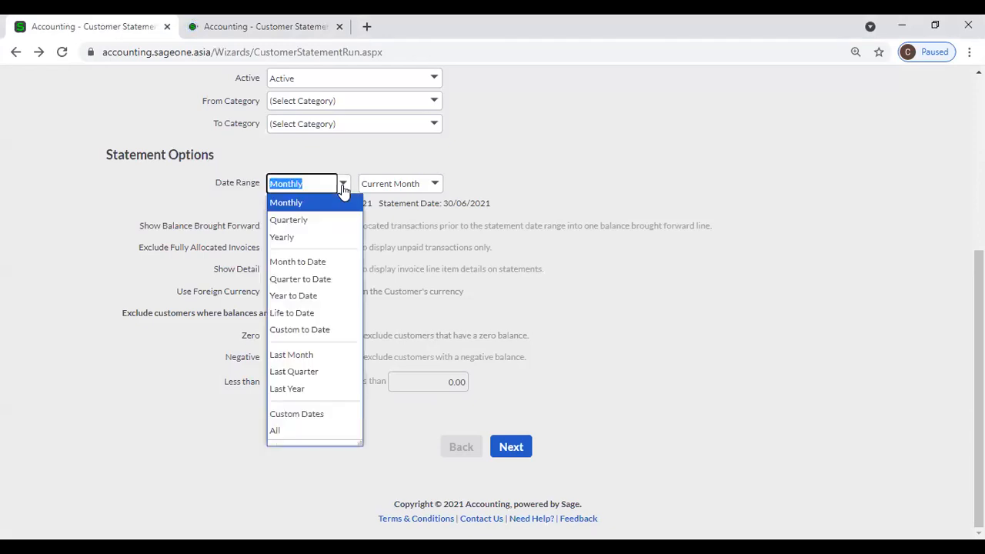
left_click(327, 219)
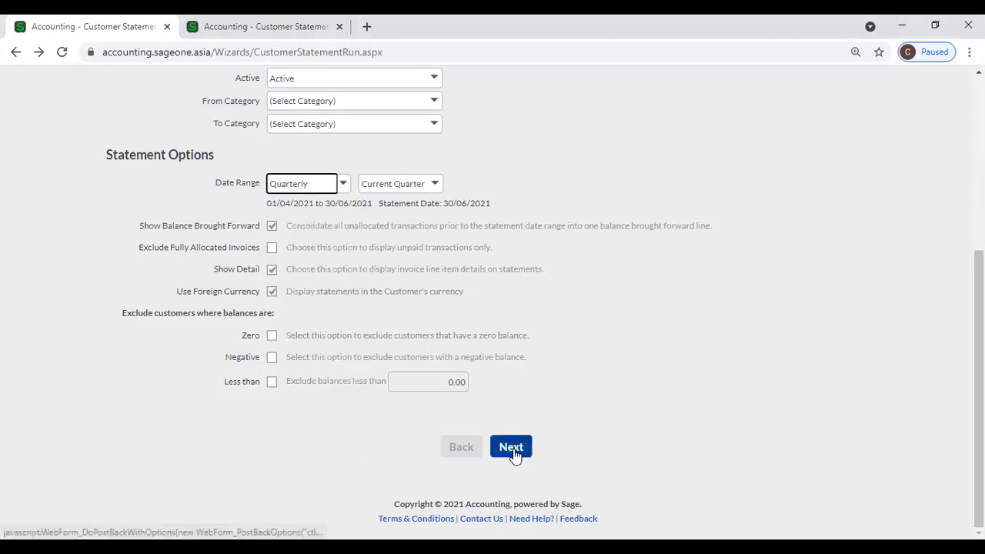
left_click(511, 450)
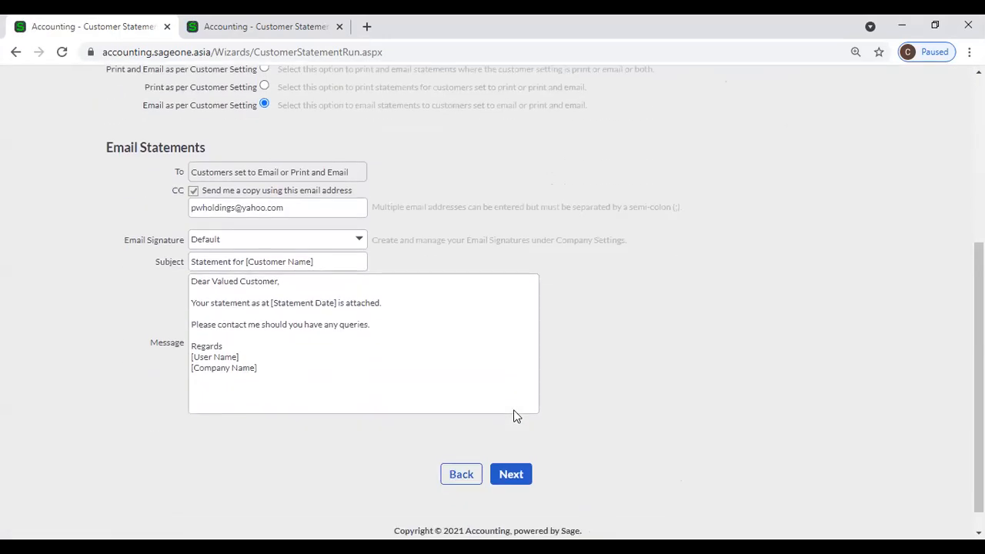
left_click(511, 472)
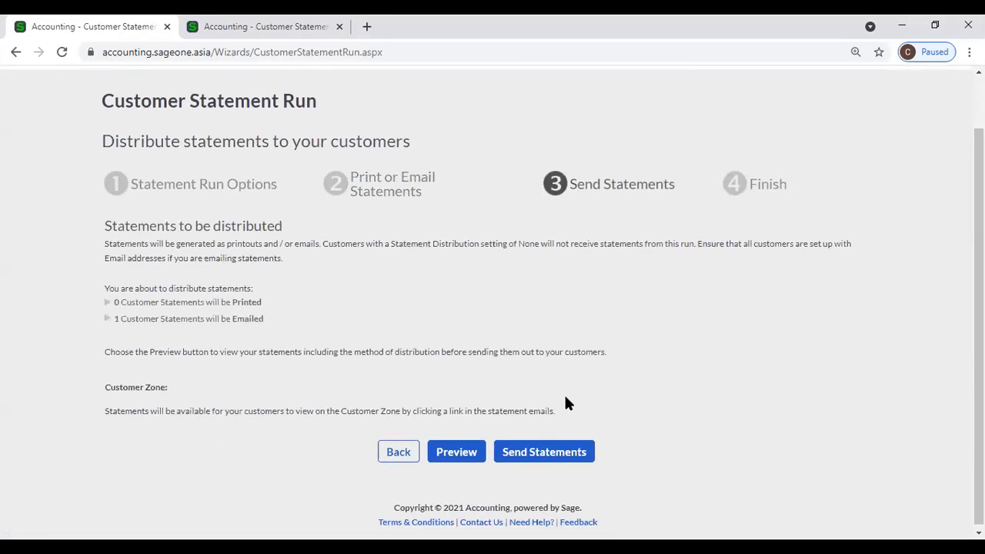
Preview the quarterly customer statement and look over its transaction lines.
left_click(466, 450)
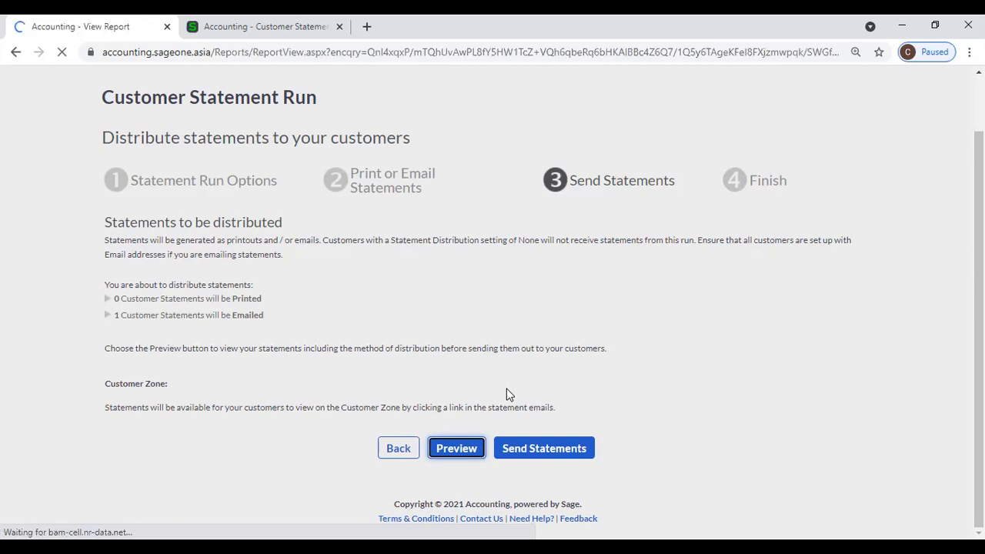
scroll(507, 392, "down", 4)
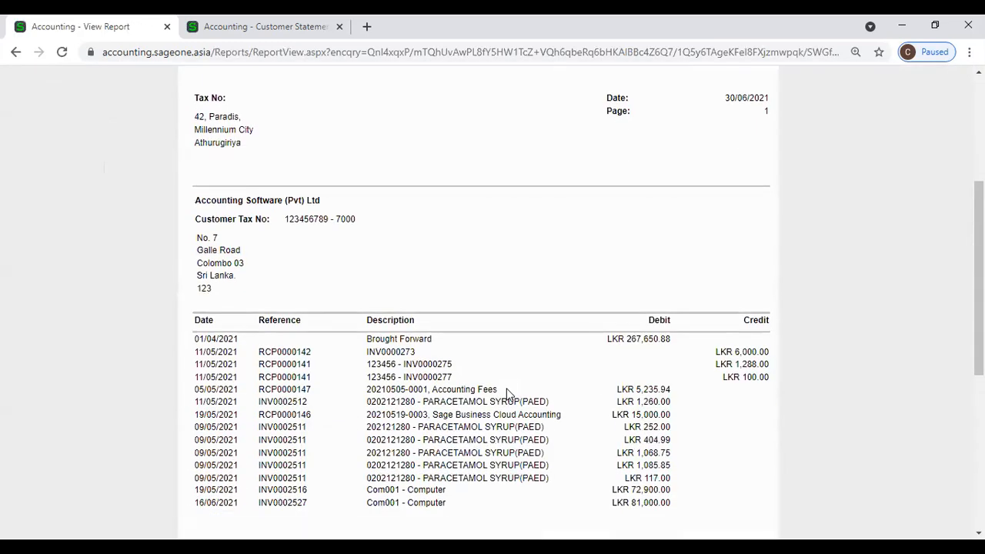
scroll(506, 393, "down", 2)
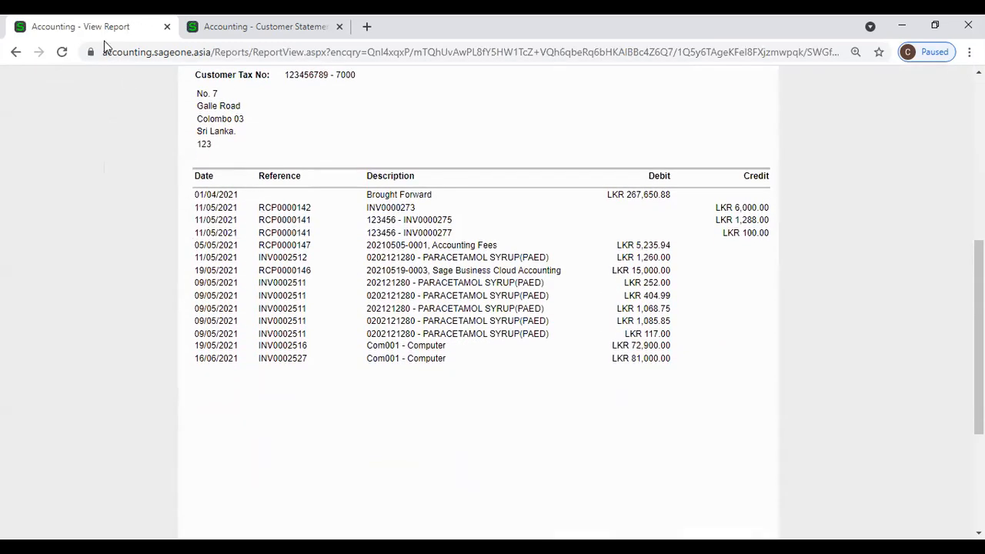
Compare the Show Detail option on the duplicated statement run page with the line item details in the quarterly statement preview.
left_click(247, 26)
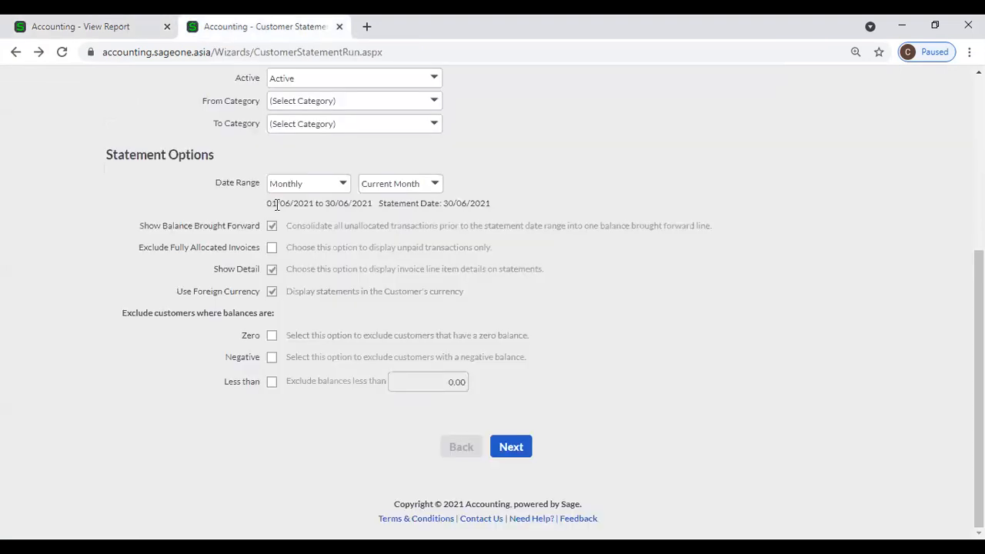
left_click(271, 268)
left_click(272, 269)
left_click(272, 270)
left_click(103, 26)
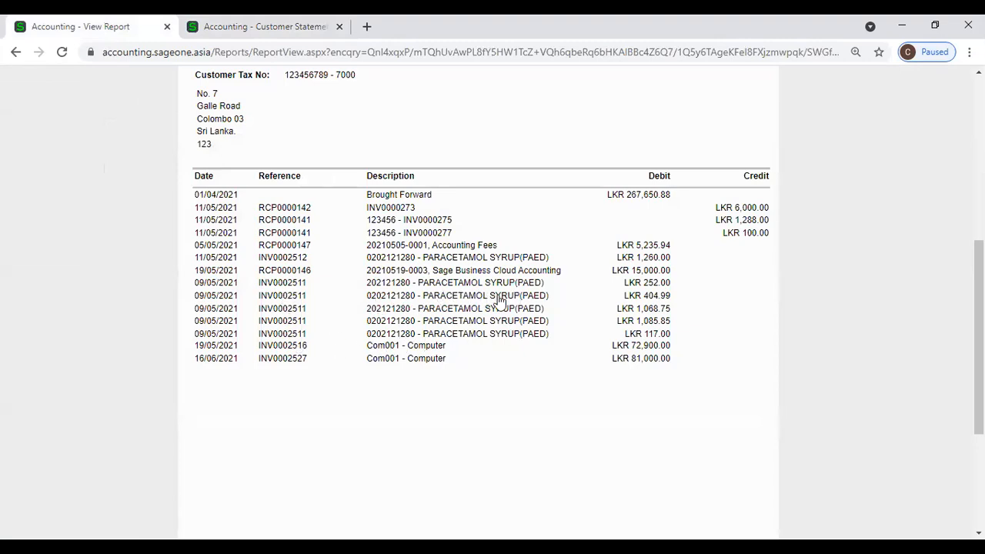
left_click(218, 29)
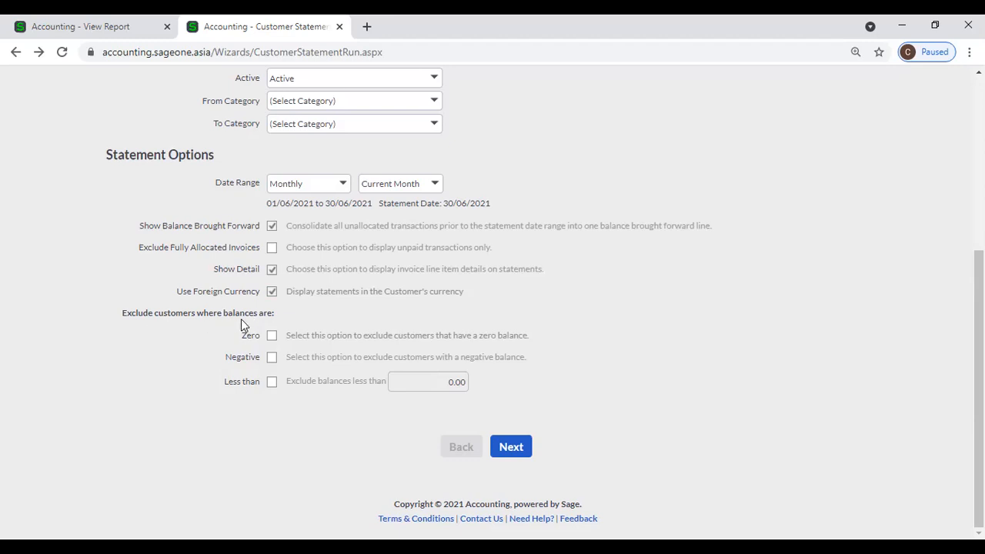
Exclude customers with zero balances and negative balances from the duplicated statement run.
left_click(273, 336)
left_click(273, 358)
scroll(422, 350, "up", 1)
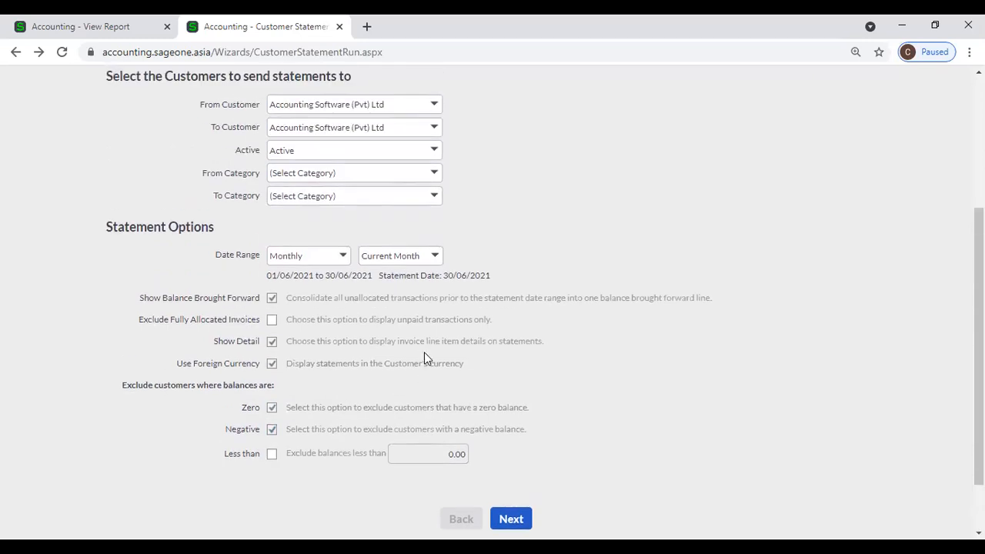
scroll(442, 359, "down", 1)
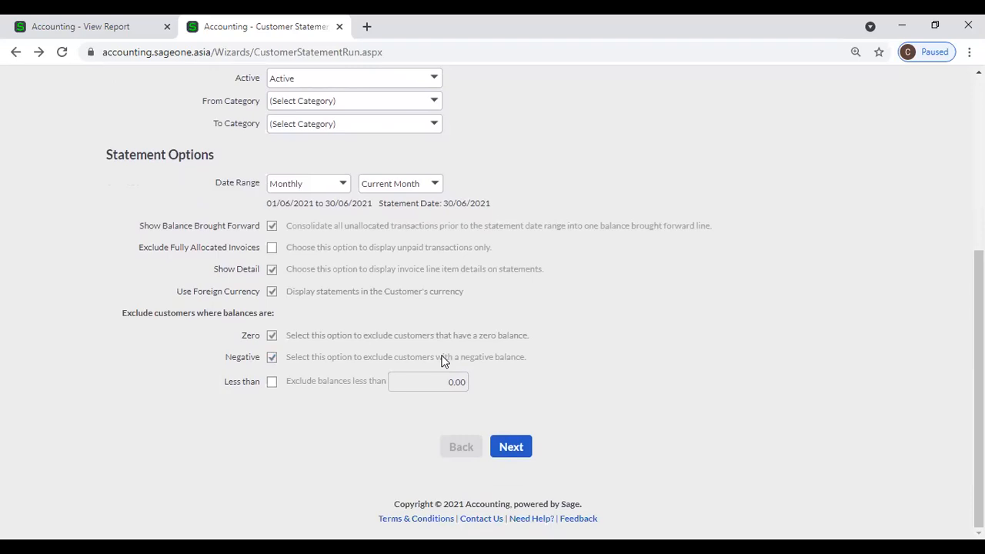
Exclude customers with balances less than 2,500.00 and review the customer selection and statement options.
left_click(273, 382)
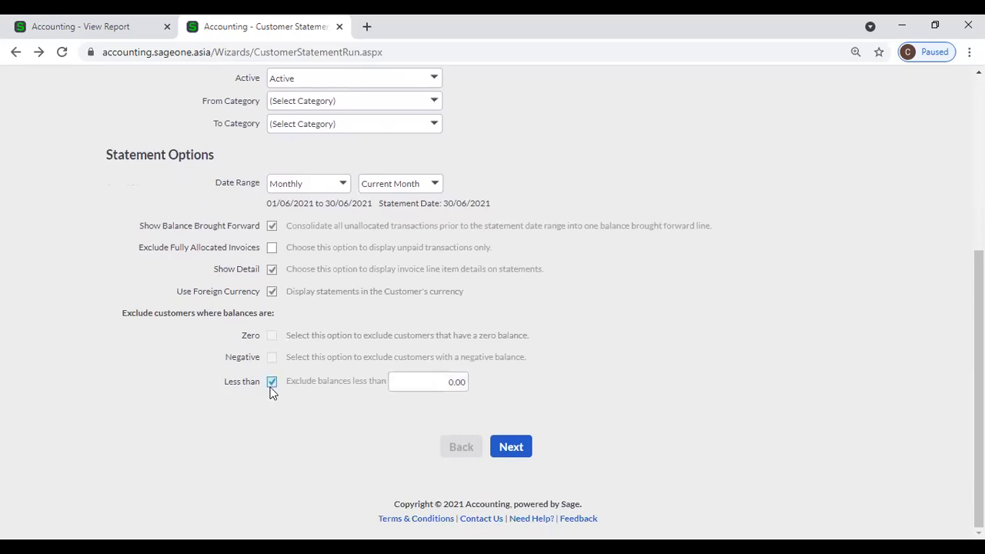
left_click(422, 385)
type("2500")
left_click(400, 420)
scroll(311, 440, "up", 1)
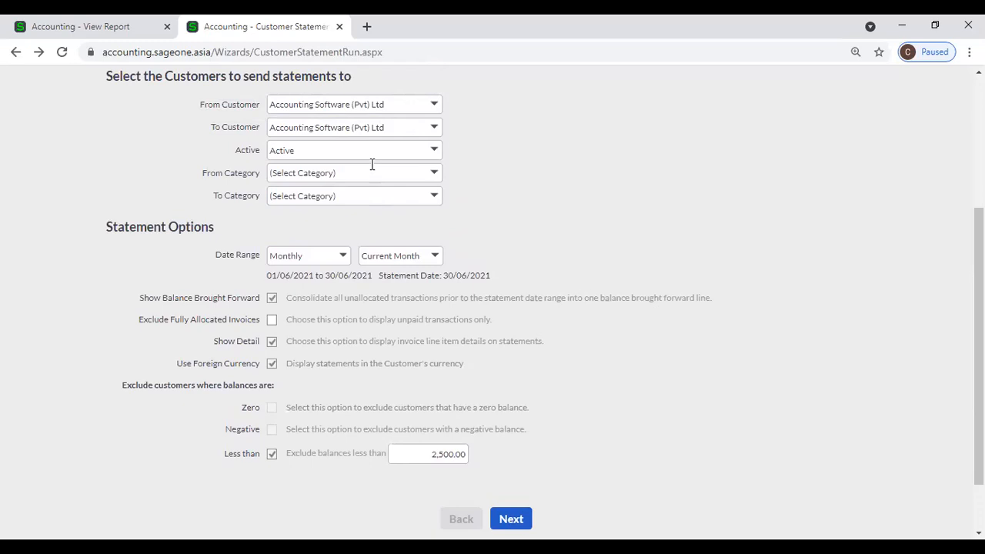
scroll(196, 157, "up", 1)
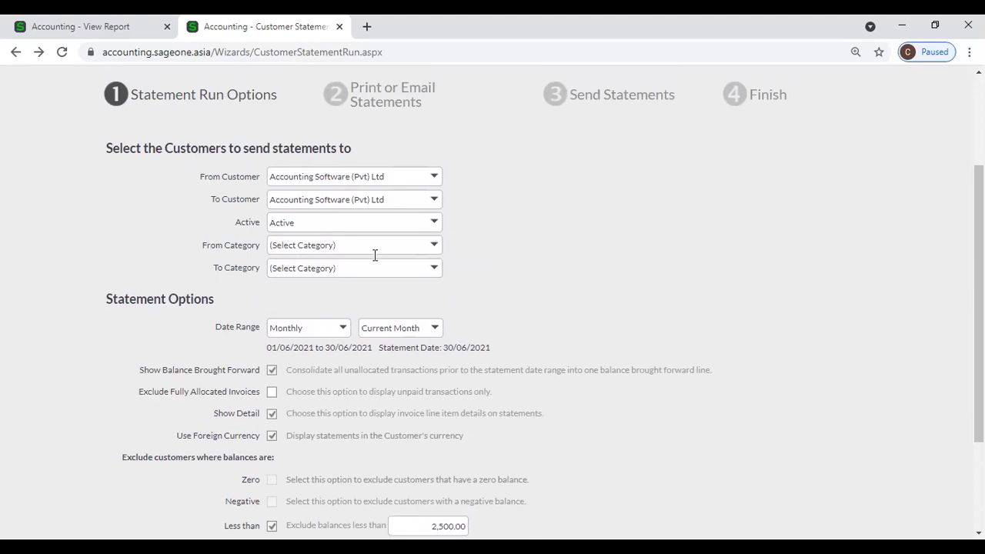
scroll(374, 255, "down", 1)
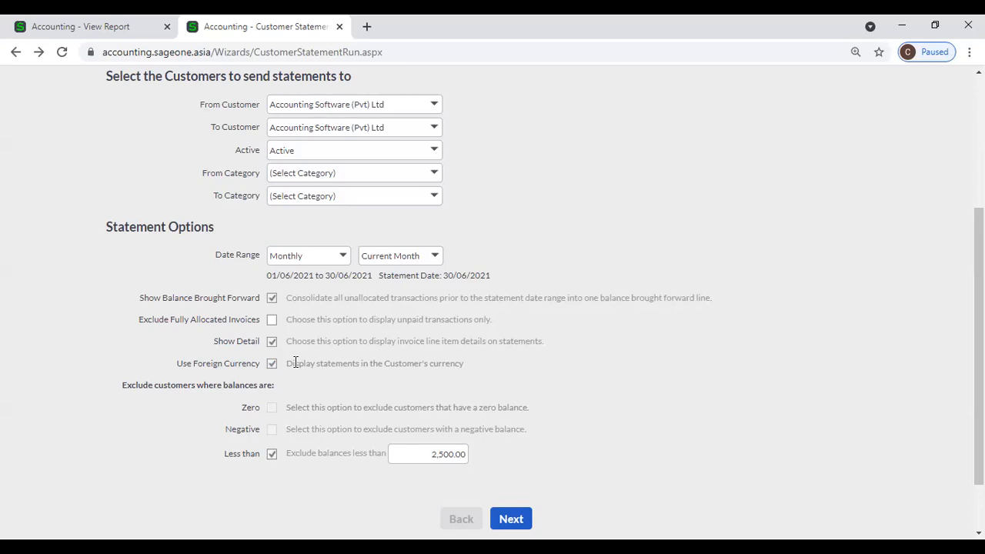
scroll(295, 361, "down", 1)
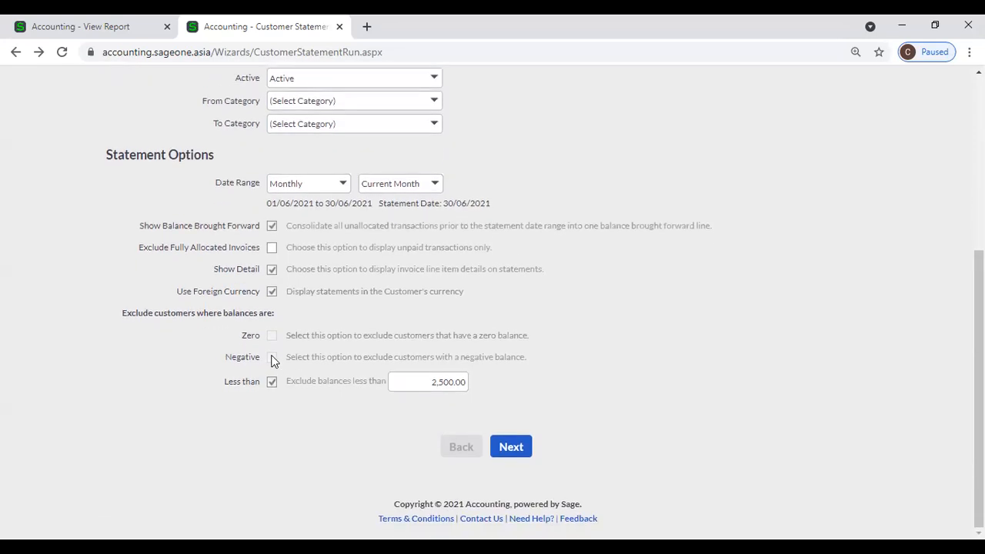
Alternate between excluding zero and negative balances and excluding balances less than 2,500.00, ending with the less-than exclusion.
left_click(272, 381)
left_click(271, 337)
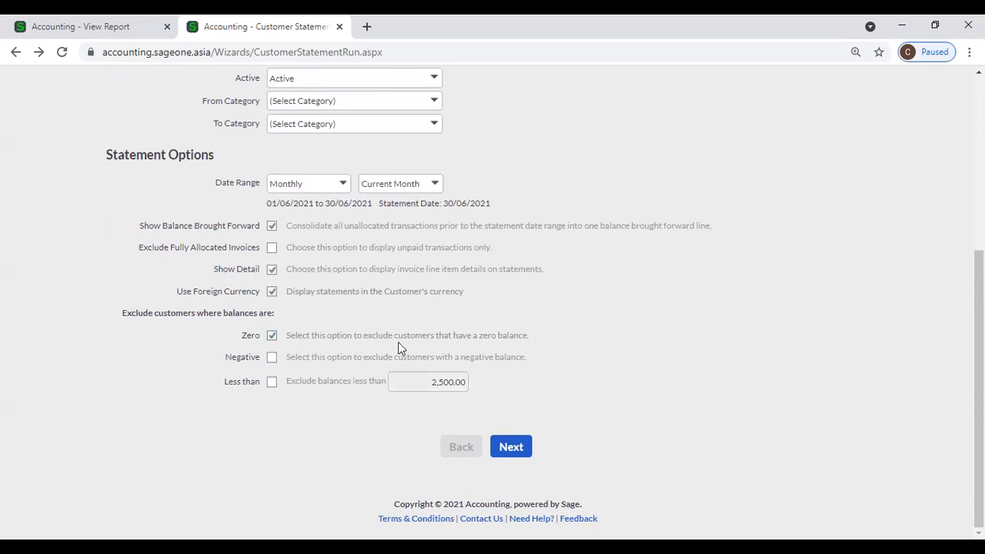
left_click(272, 358)
left_click(271, 382)
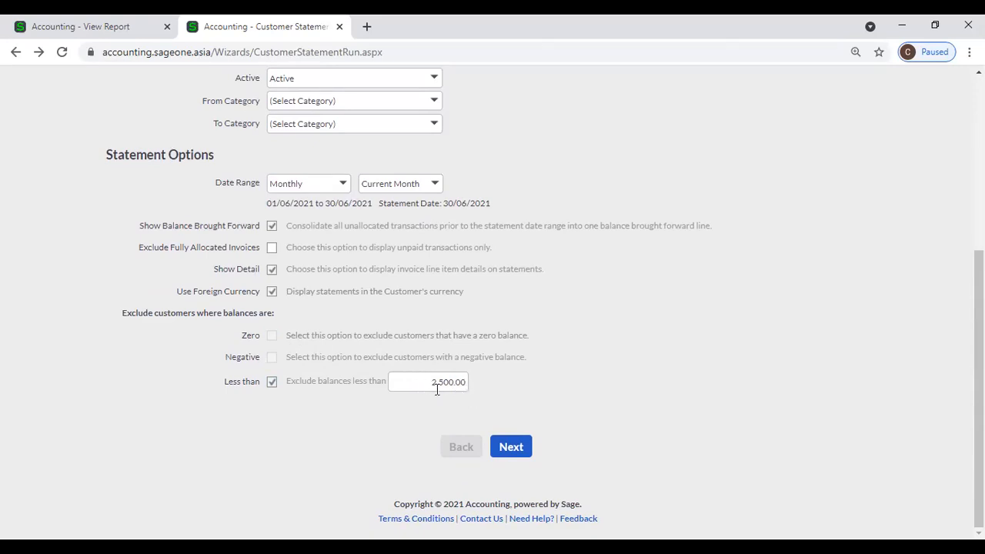
left_click(272, 382)
left_click(272, 336)
left_click(272, 357)
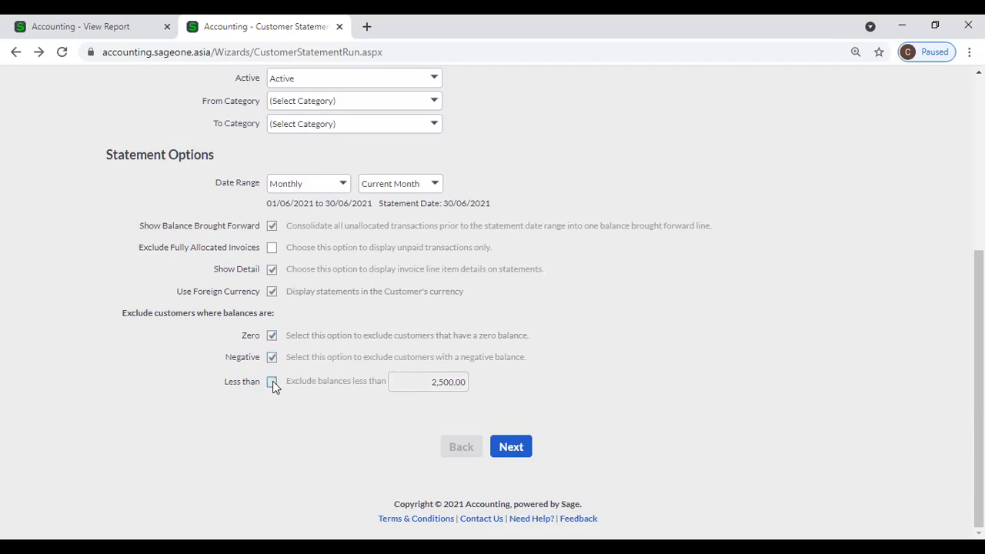
left_click(273, 383)
Open the list of customers in the tab holding the statement preview and look through the customer balances.
scroll(216, 359, "up", 4)
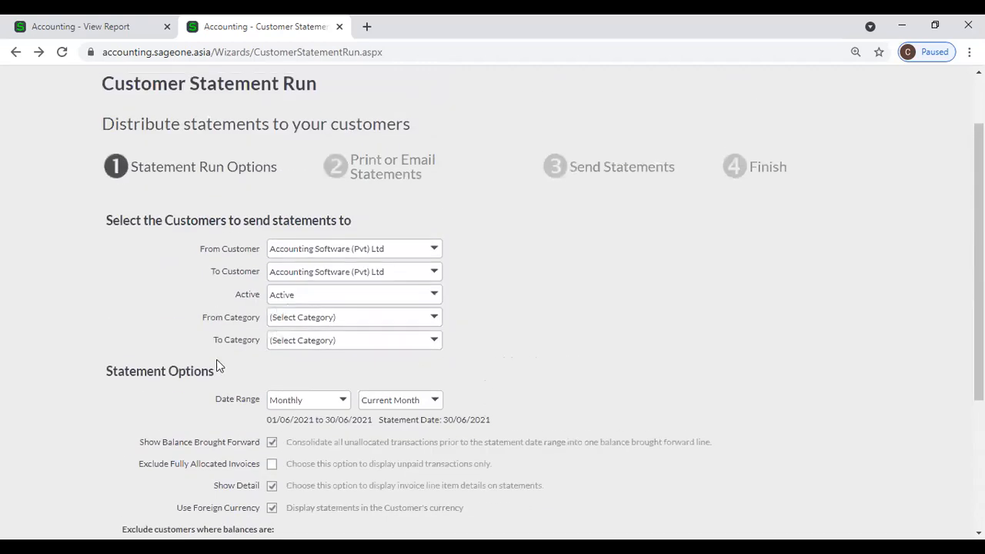
left_click(105, 28)
scroll(92, 139, "up", 6)
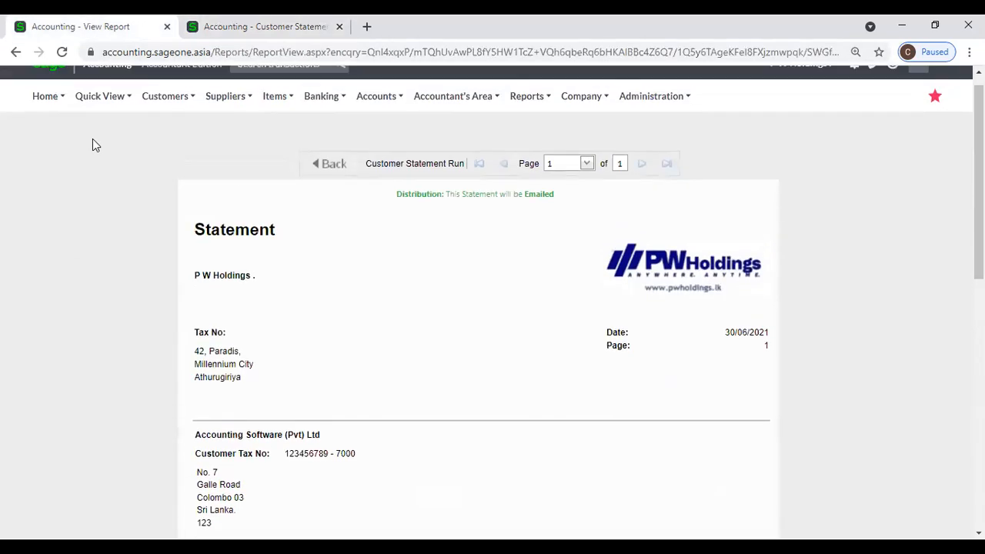
mouse_move(128, 119)
mouse_move(162, 165)
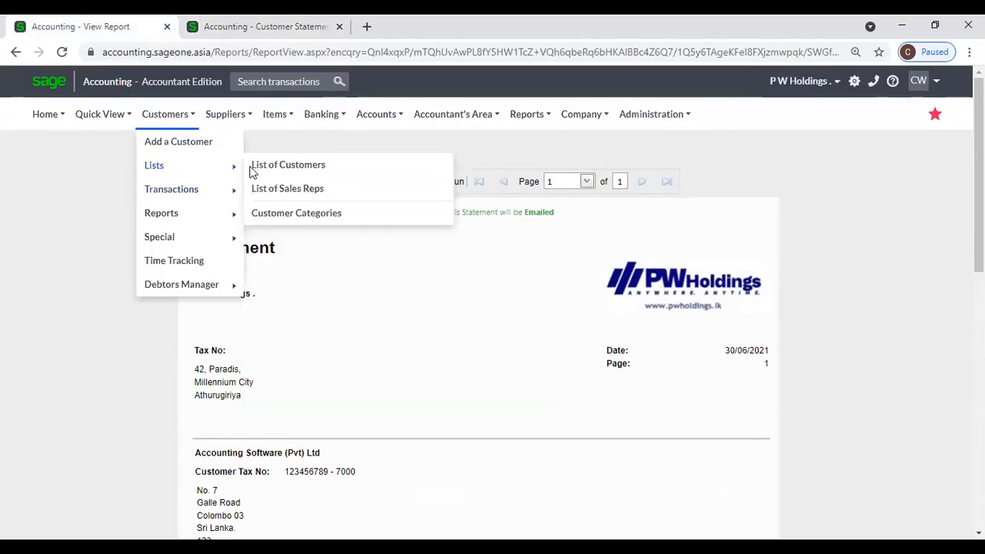
left_click(304, 166)
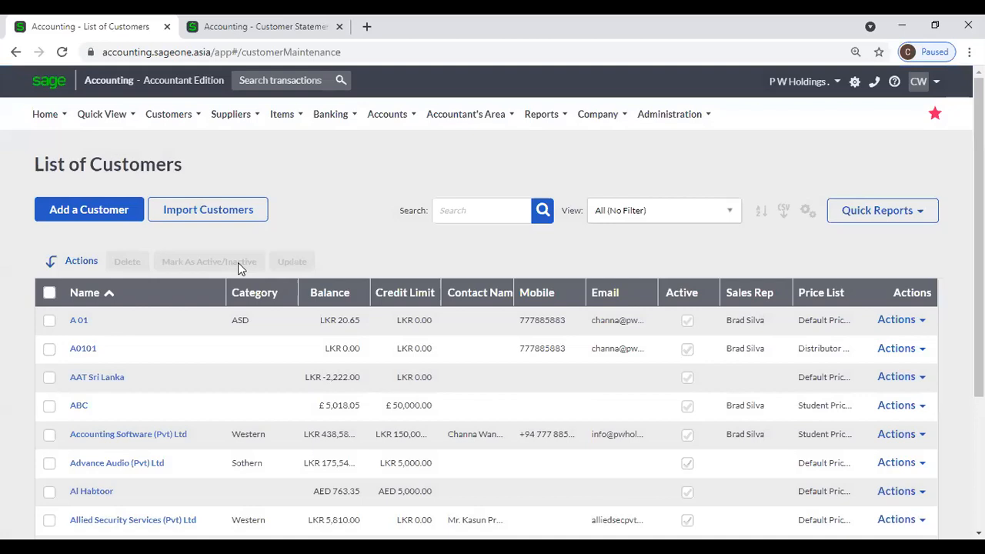
scroll(239, 265, "down", 2)
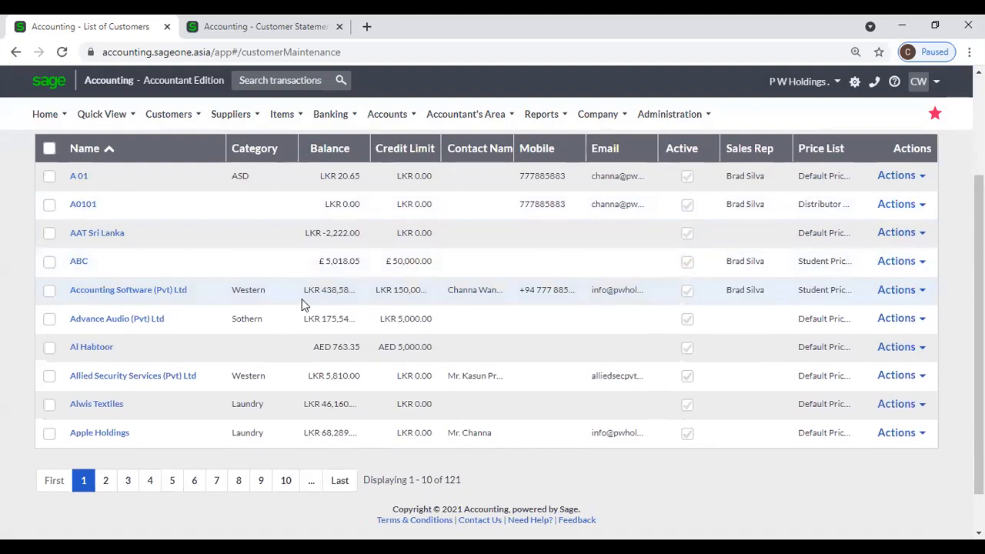
Set the duplicated statement run's customer range from A 01 to Accounting Software (Pvt) Ltd.
left_click(269, 39)
left_click(436, 327)
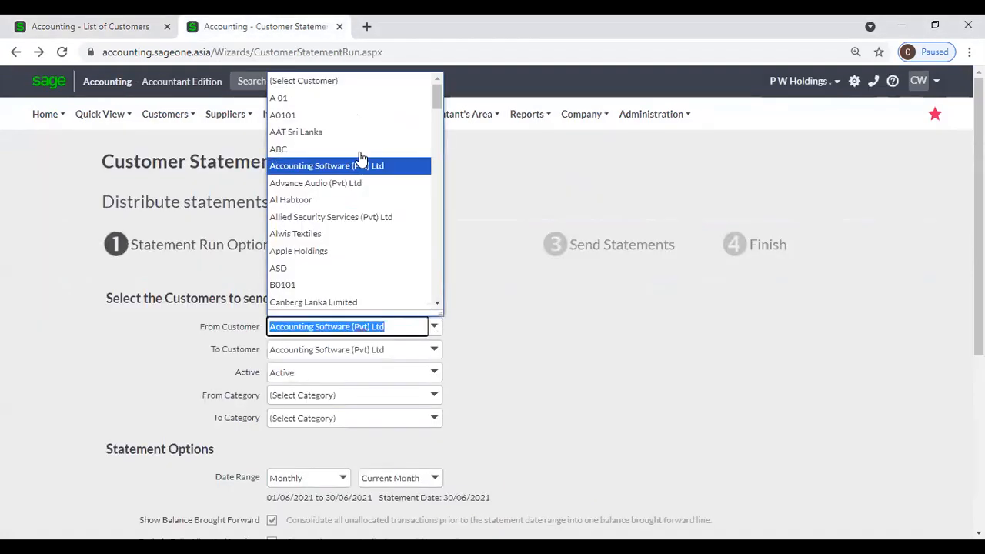
left_click(326, 98)
scroll(474, 403, "down", 1)
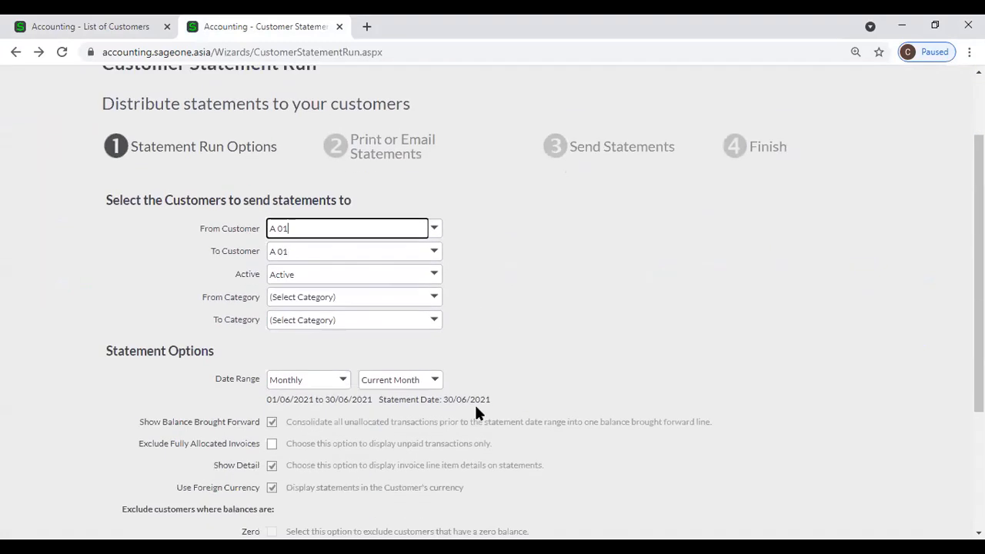
scroll(474, 403, "down", 2)
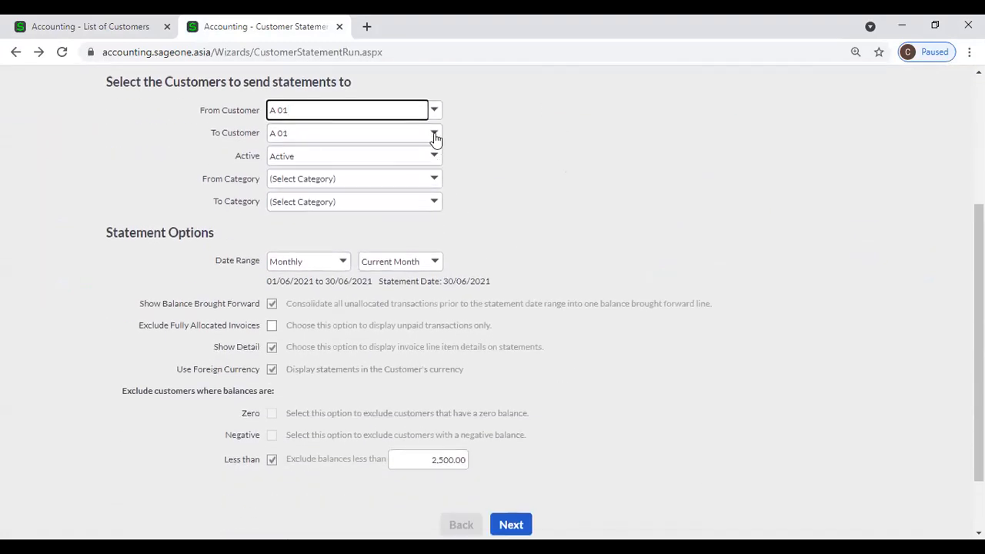
left_click(435, 136)
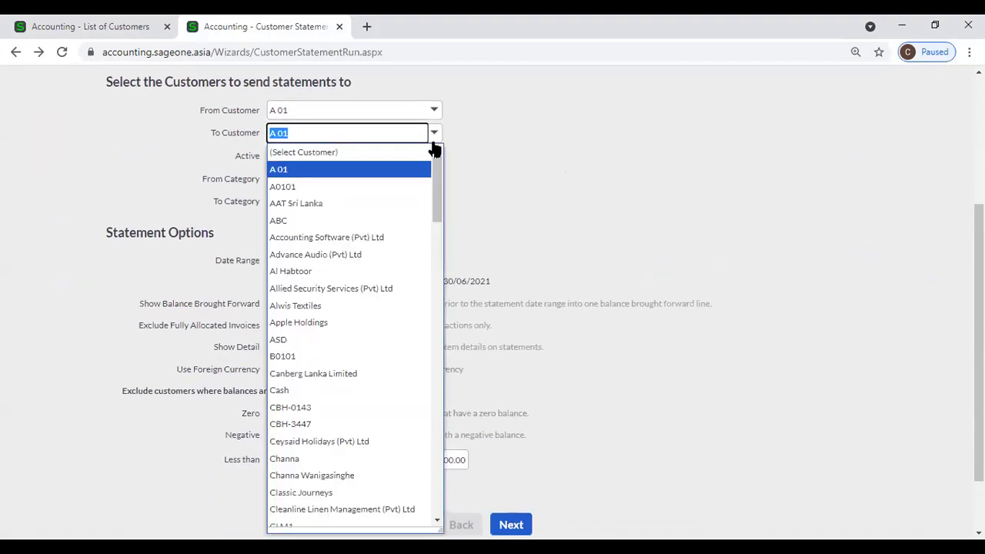
left_click(371, 242)
scroll(572, 352, "down", 2)
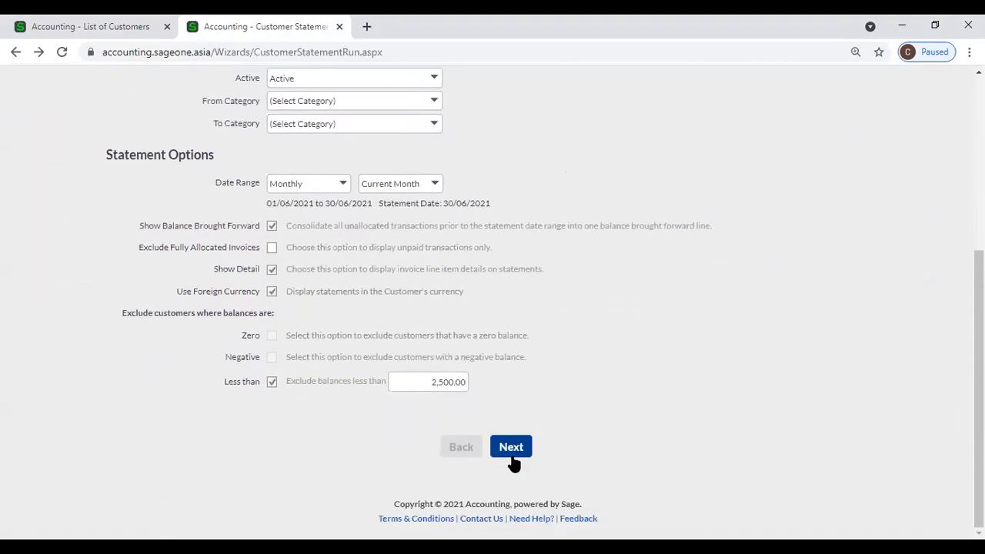
Advance the run to Send Statements, emailing as per customer setting, and preview the customer statement.
left_click(511, 449)
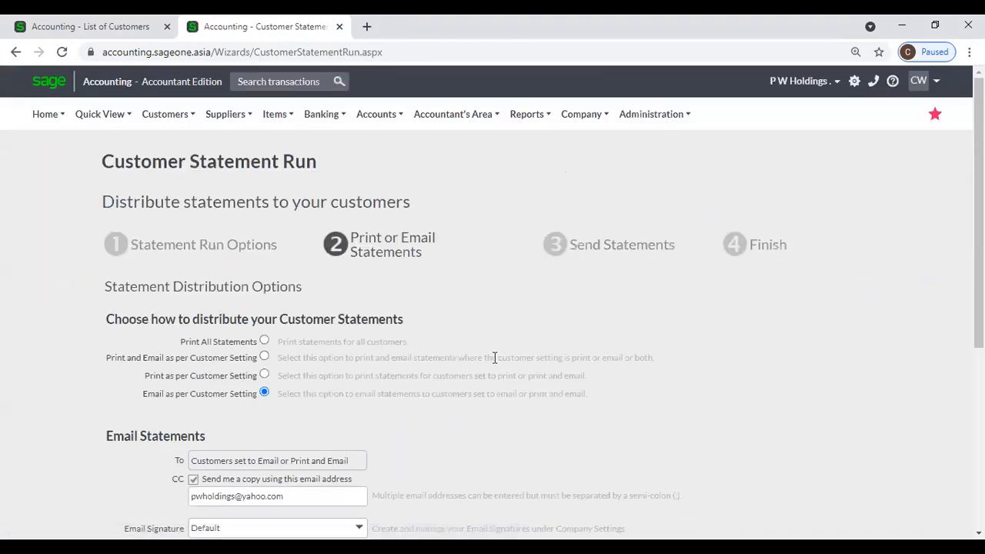
scroll(473, 420, "down", 4)
left_click(511, 449)
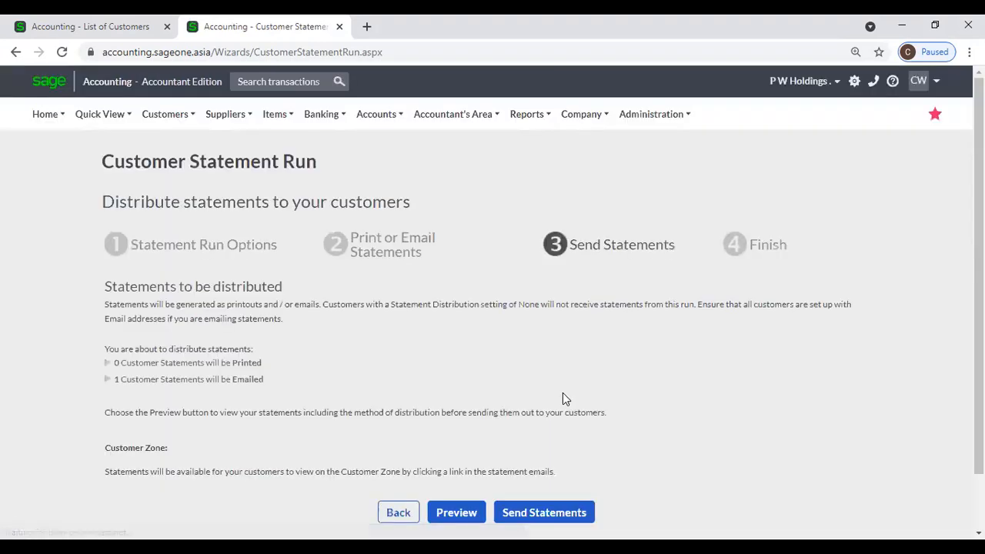
scroll(563, 399, "down", 2)
left_click(463, 454)
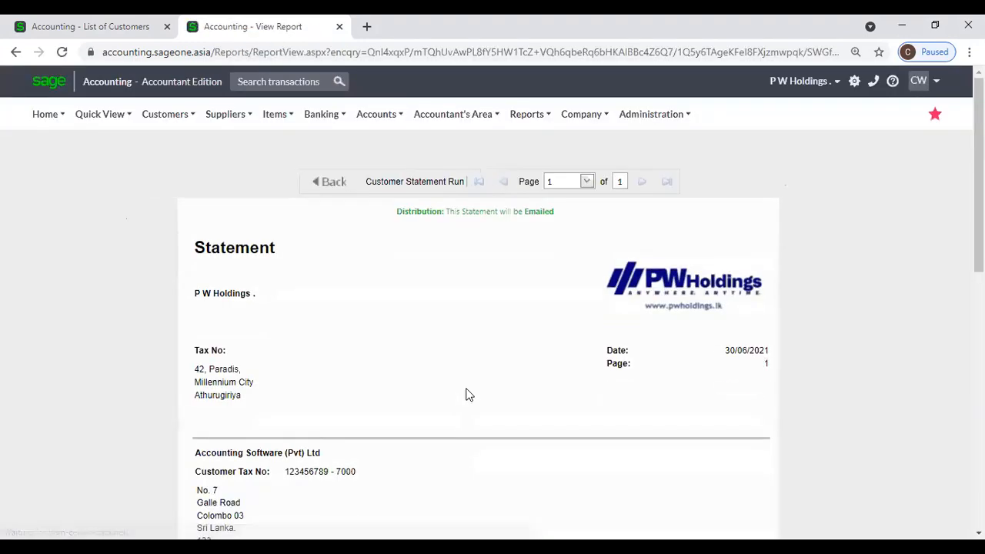
scroll(469, 395, "down", 3)
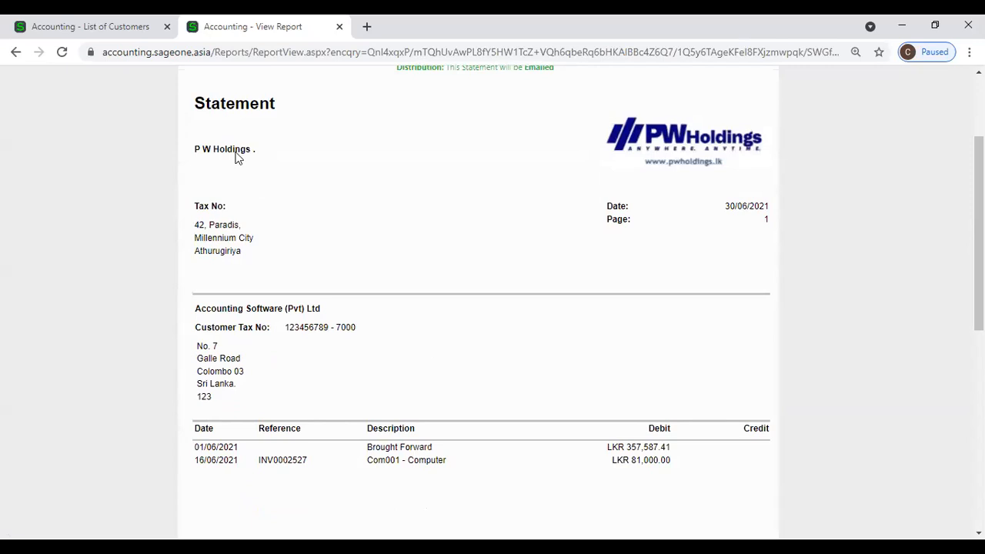
Compare the balances in the List of Customers with the previewed statement for Accounting Software (Pvt) Ltd.
left_click(99, 26)
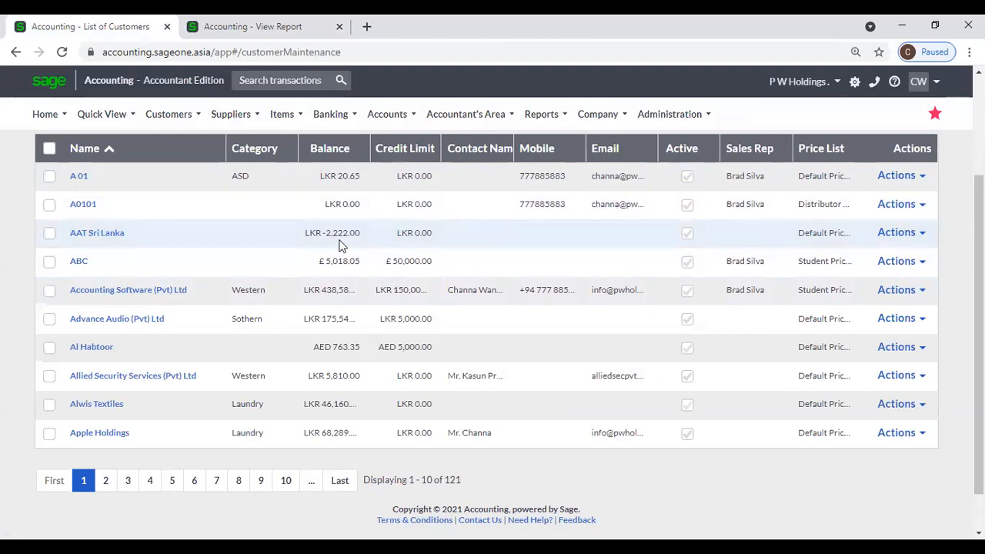
left_click(228, 31)
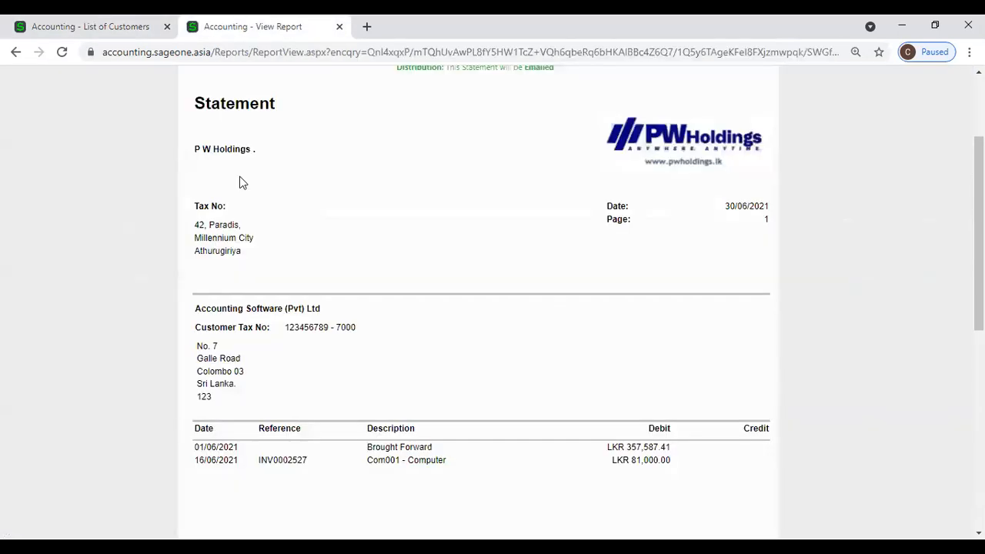
scroll(345, 325, "up", 2)
scroll(345, 326, "down", 2)
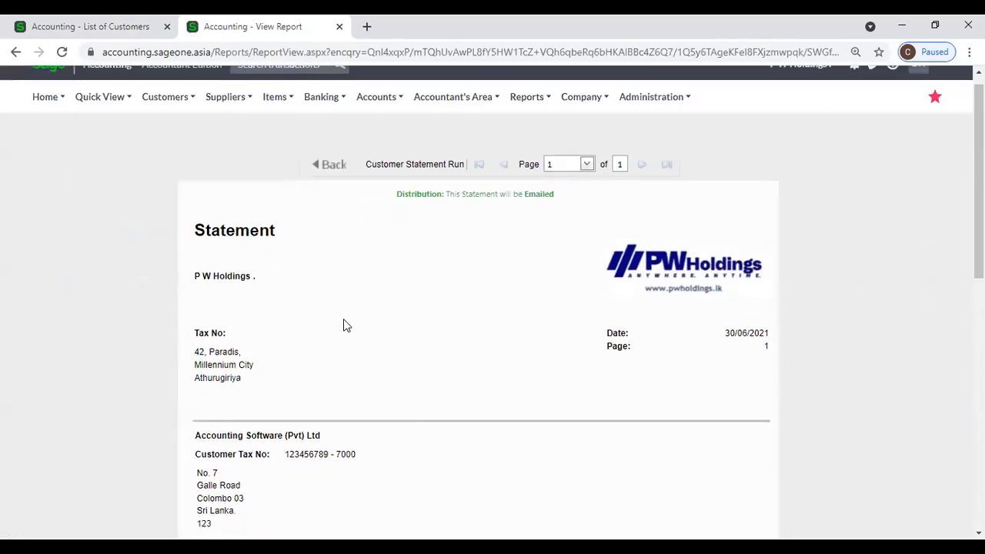
Open a new Customer Statement Run in the tab holding the customer list and review its customer range, date range and balance exclusions.
left_click(65, 22)
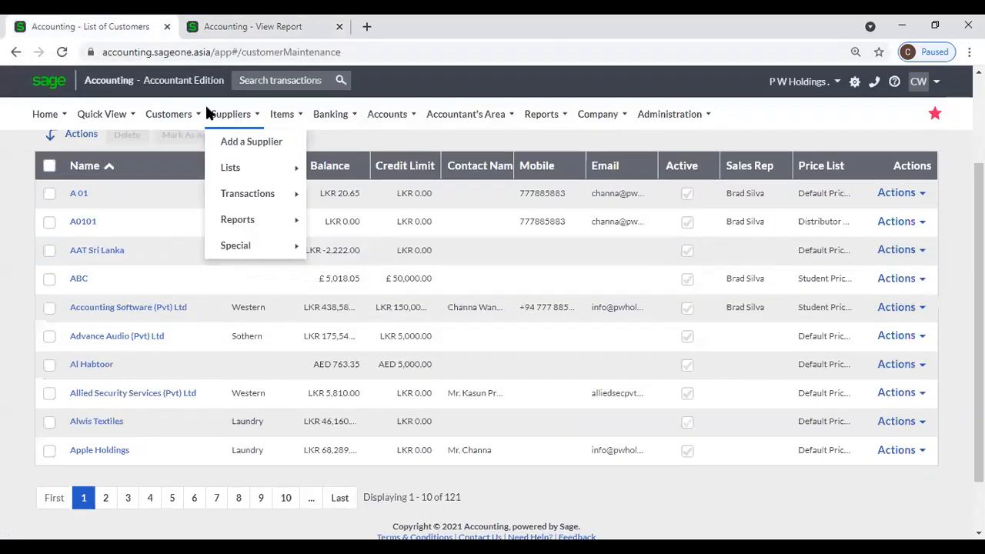
mouse_move(182, 121)
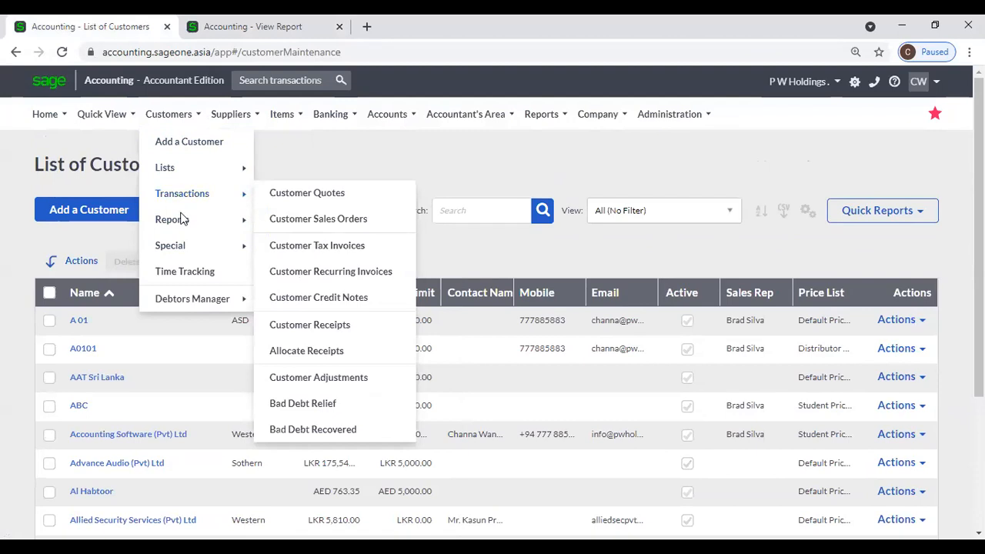
mouse_move(180, 220)
left_click(335, 220)
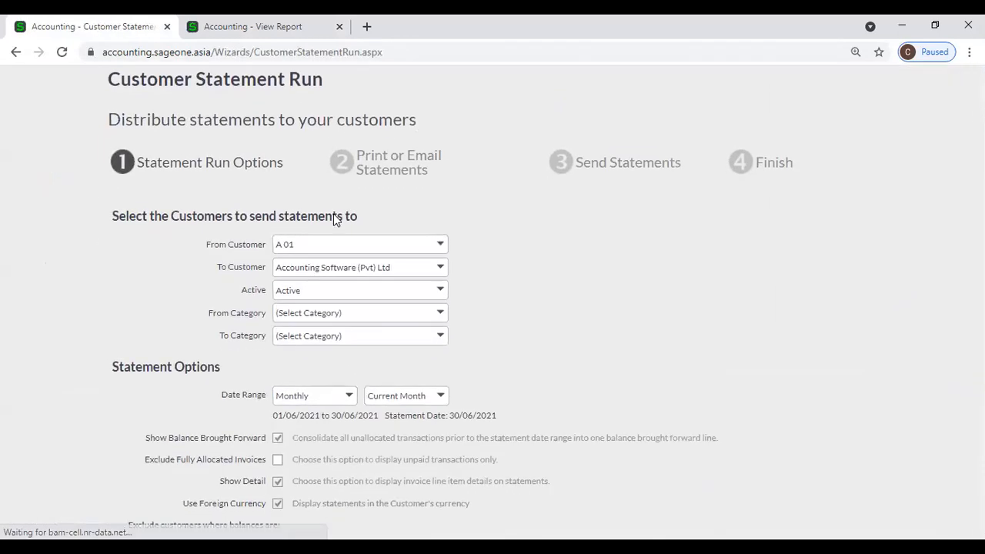
scroll(339, 230, "down", 3)
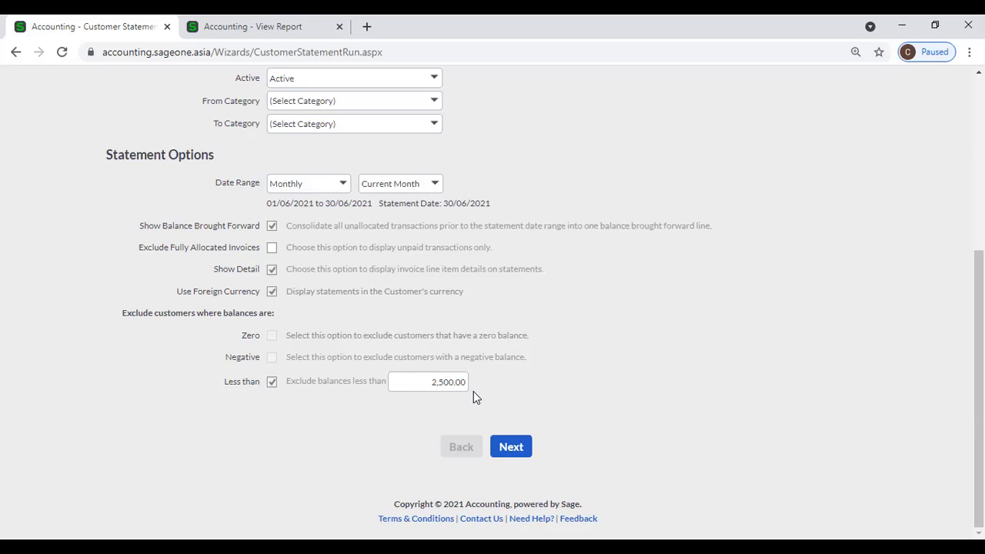
scroll(474, 392, "up", 2)
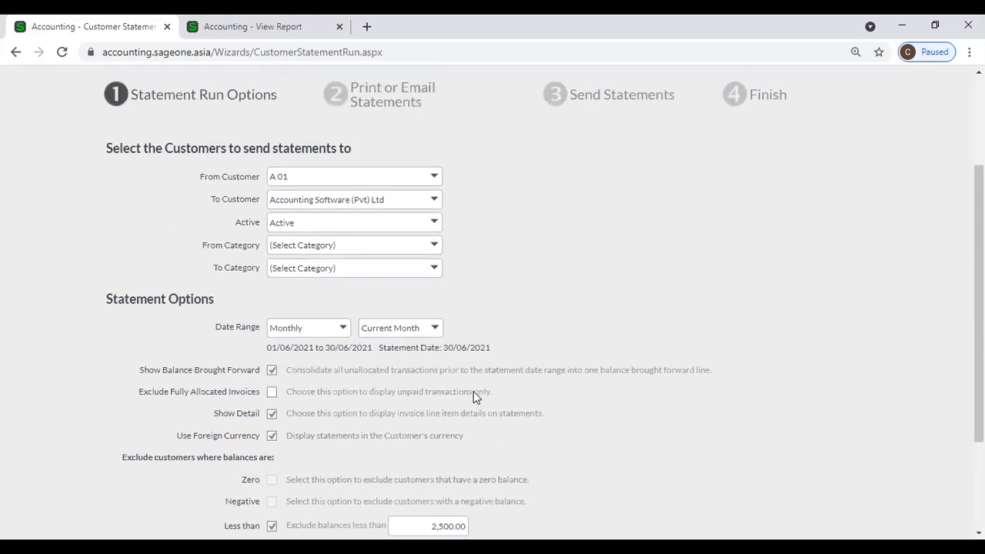
scroll(475, 392, "up", 2)
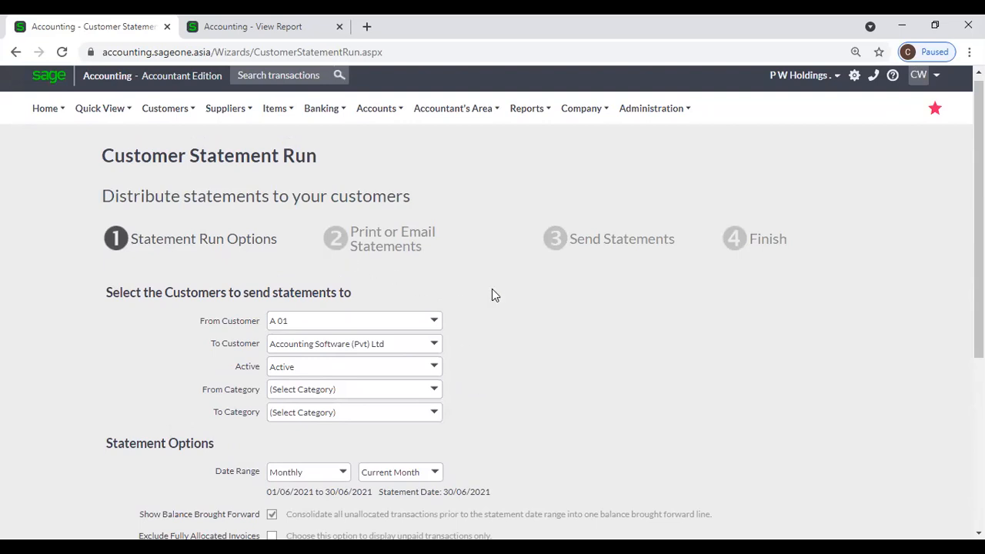
scroll(492, 288, "down", 2)
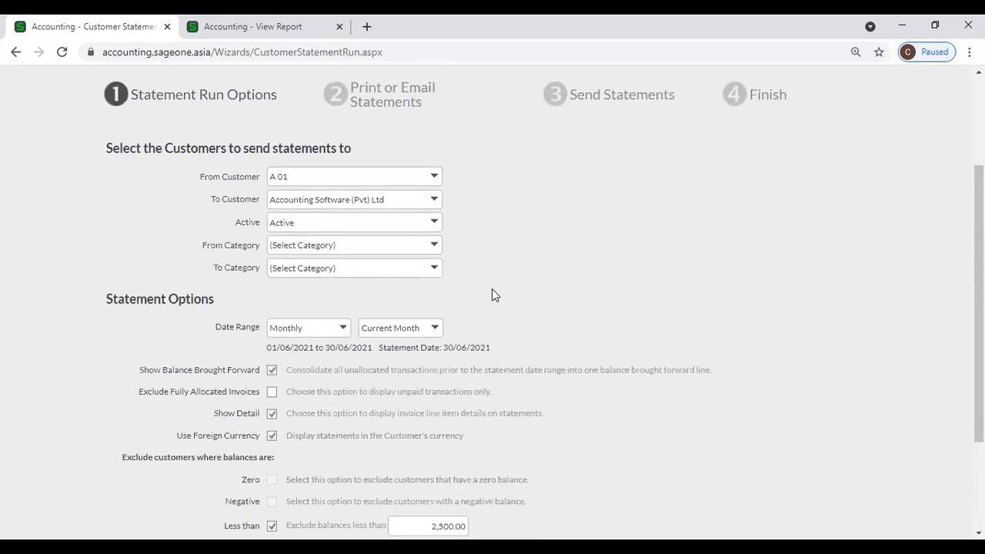
scroll(492, 289, "up", 2)
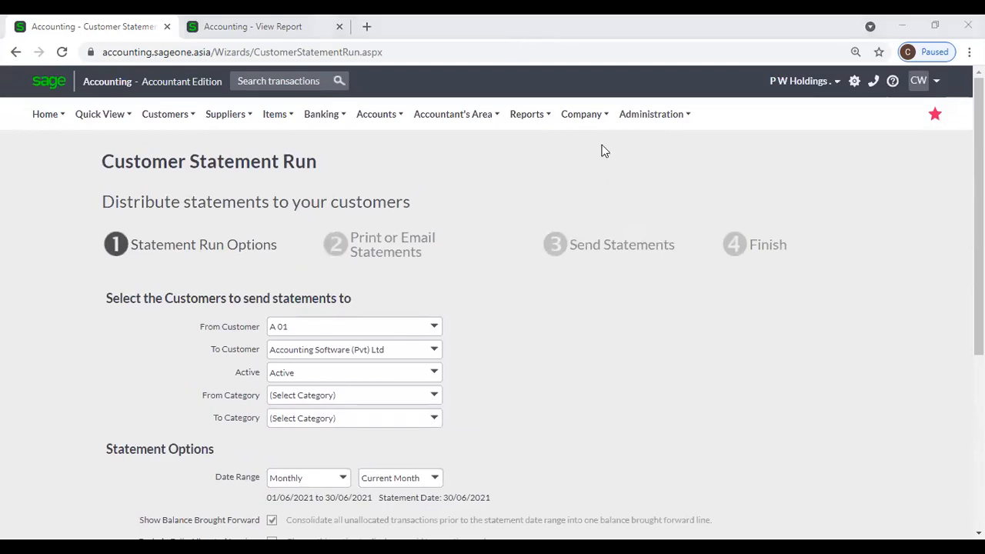
Open customer receipt allocation and load all outstanding invoices and unallocated items for Accounting Software (Pvt) Ltd.
mouse_move(177, 123)
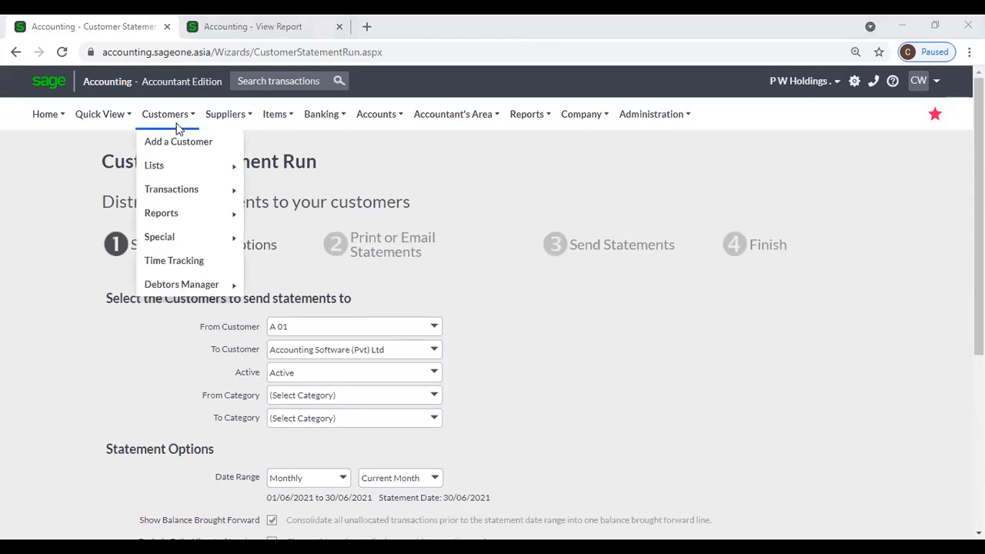
mouse_move(176, 191)
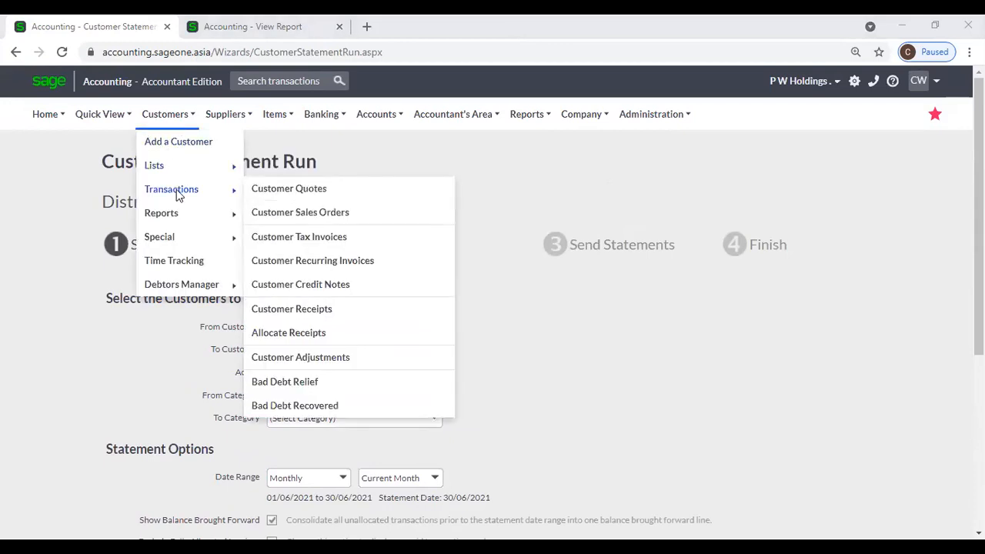
left_click(319, 339)
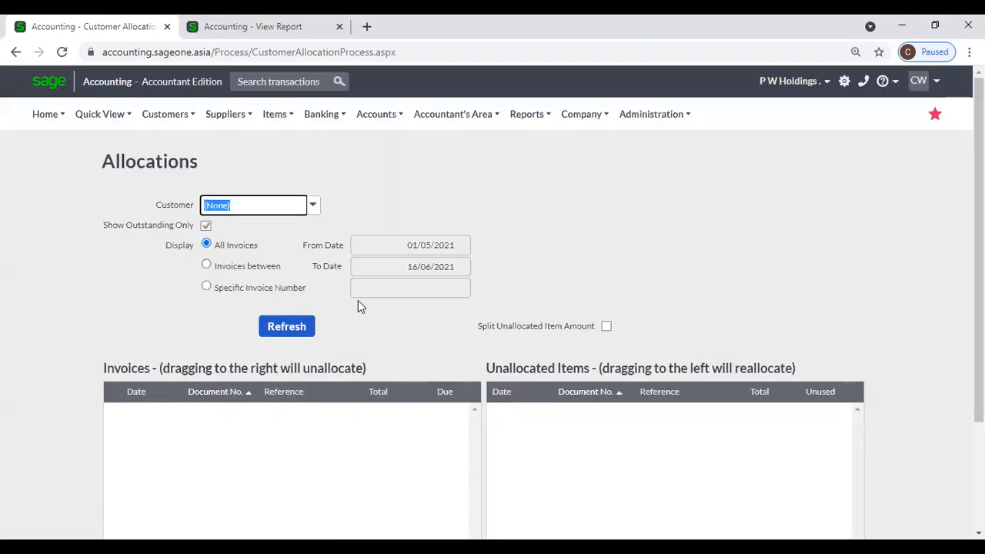
left_click(313, 206)
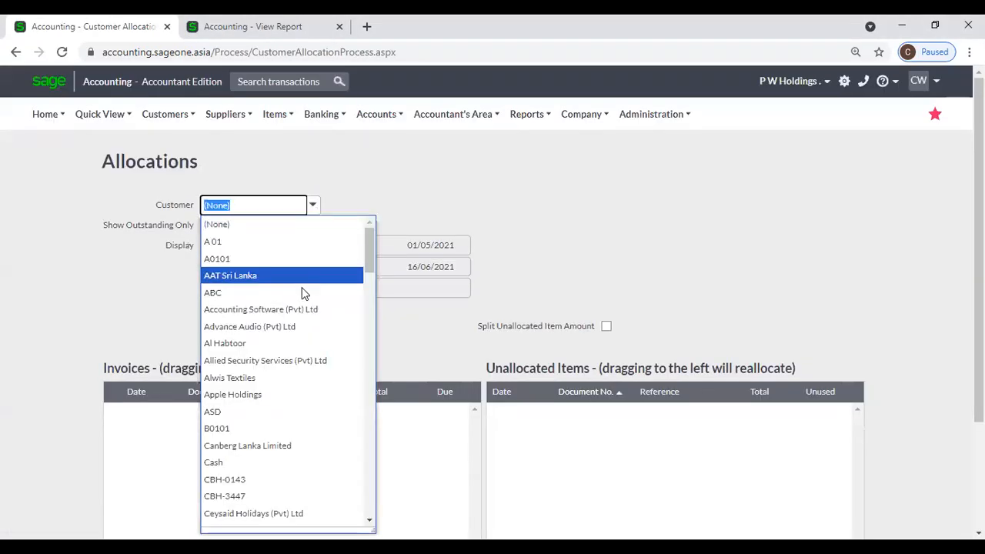
left_click(302, 308)
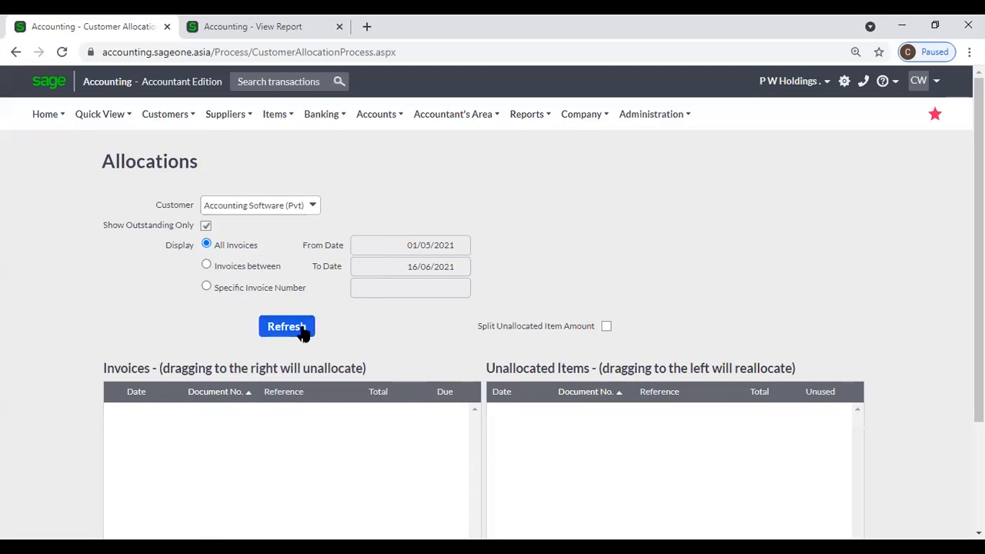
left_click(287, 327)
Allocate receipt RCP0000076 to invoice INV0000273 and unallocate receipt RCP0000142 from the same invoice.
scroll(399, 361, "down", 1)
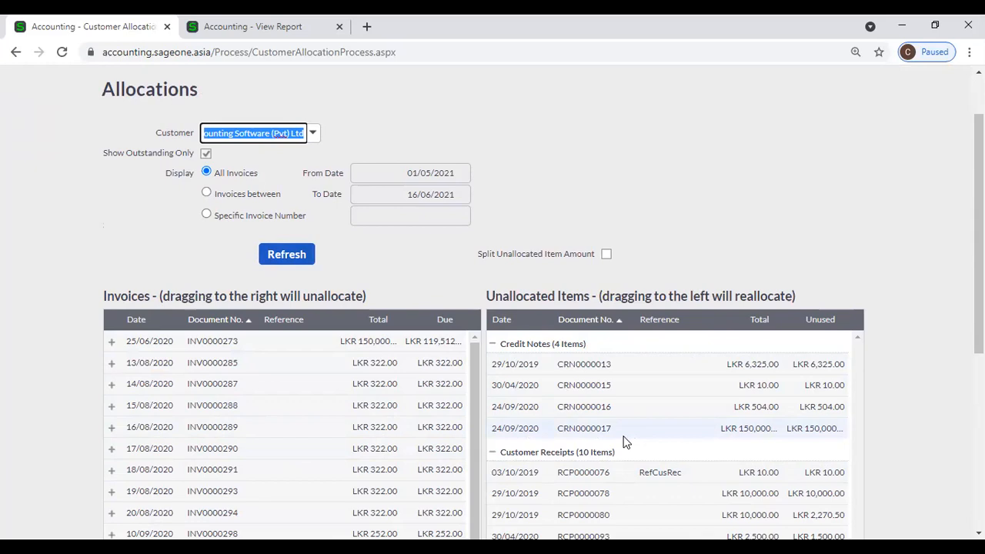
scroll(624, 441, "down", 1)
scroll(624, 442, "down", 1)
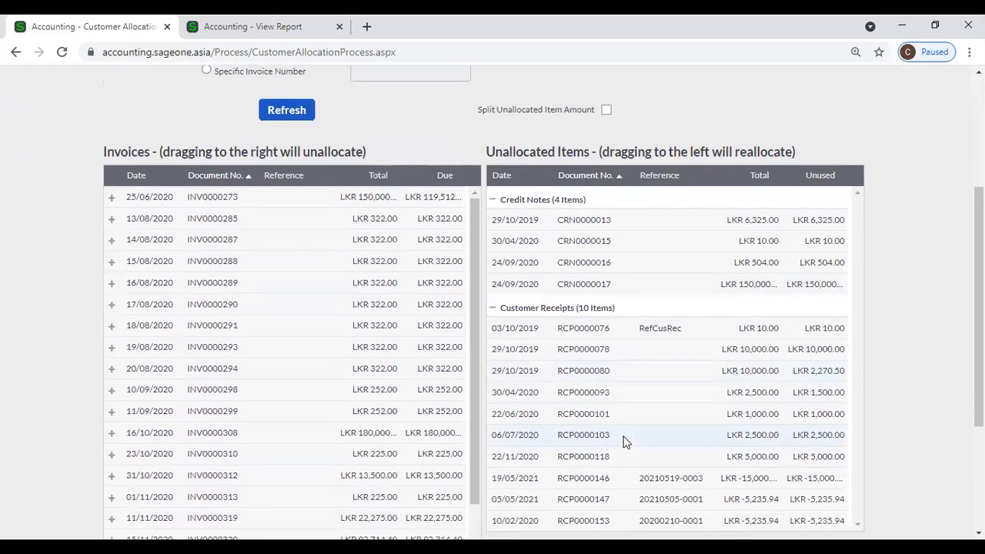
scroll(535, 386, "up", 2)
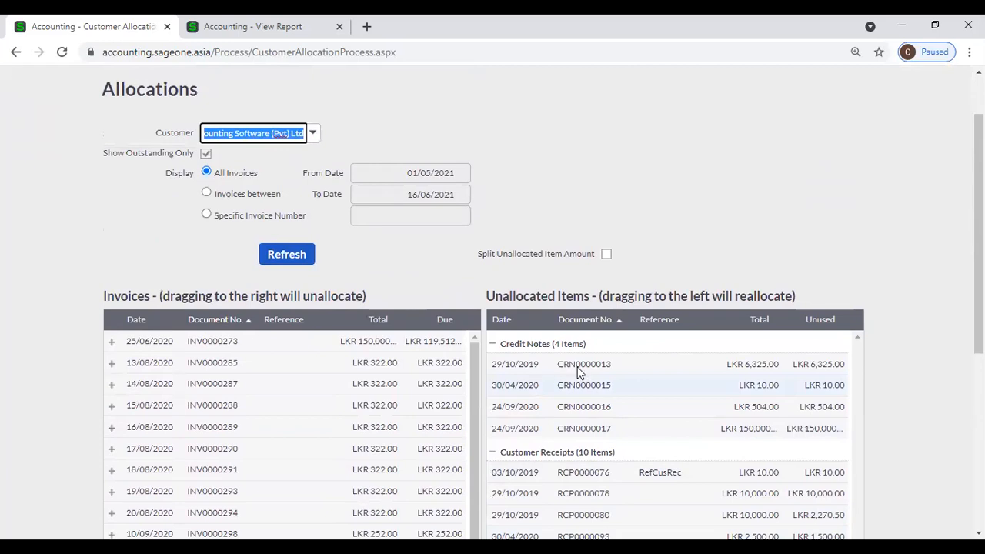
scroll(585, 375, "down", 1)
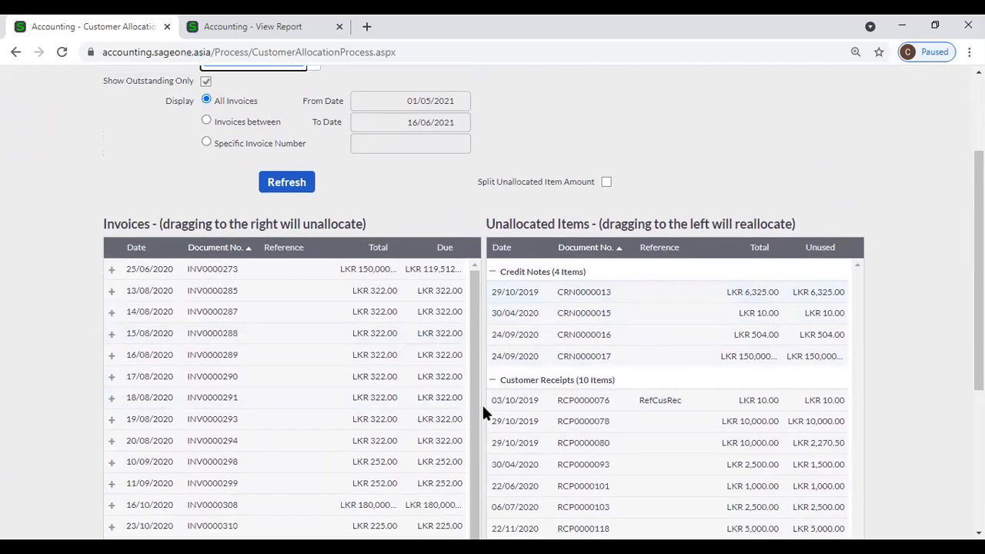
left_click_drag(518, 403, 418, 273)
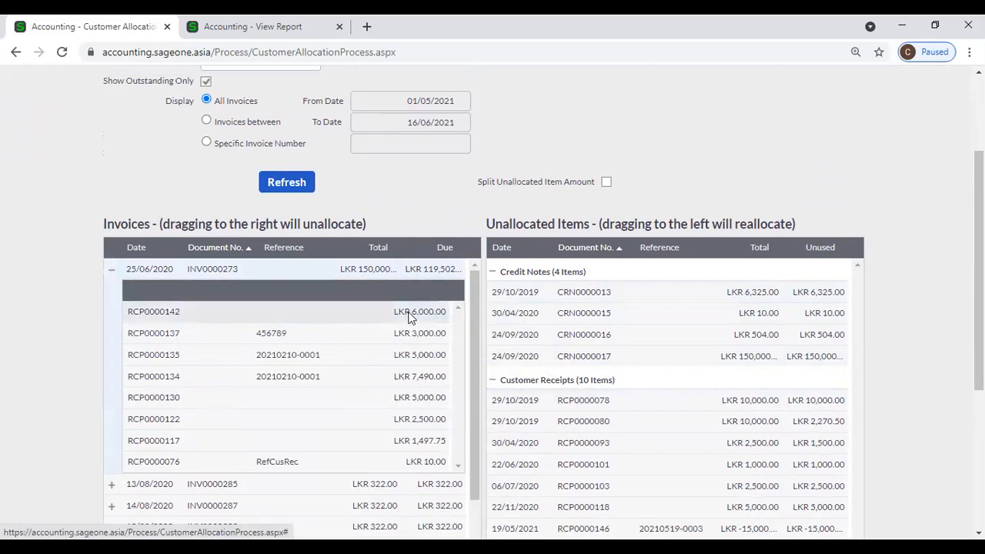
left_click_drag(409, 318, 604, 416)
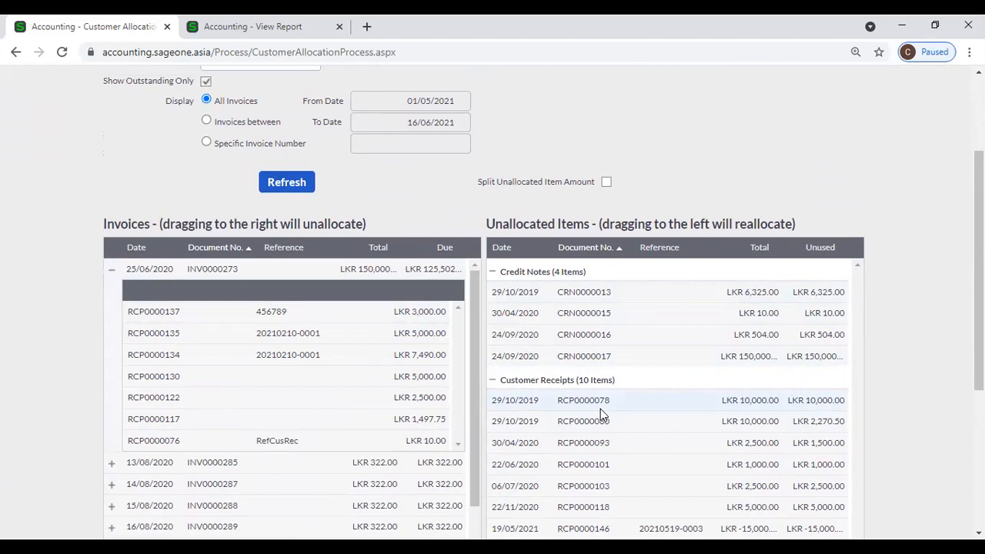
Allocate credit note CRN0000013 to invoice INV0000273 and unallocate it again.
left_click(111, 270)
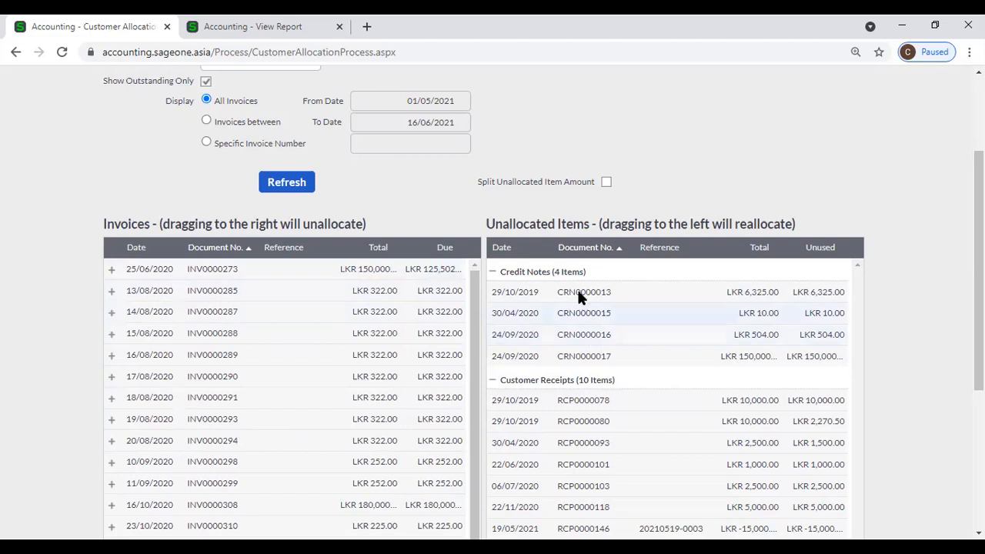
left_click_drag(573, 296, 440, 280)
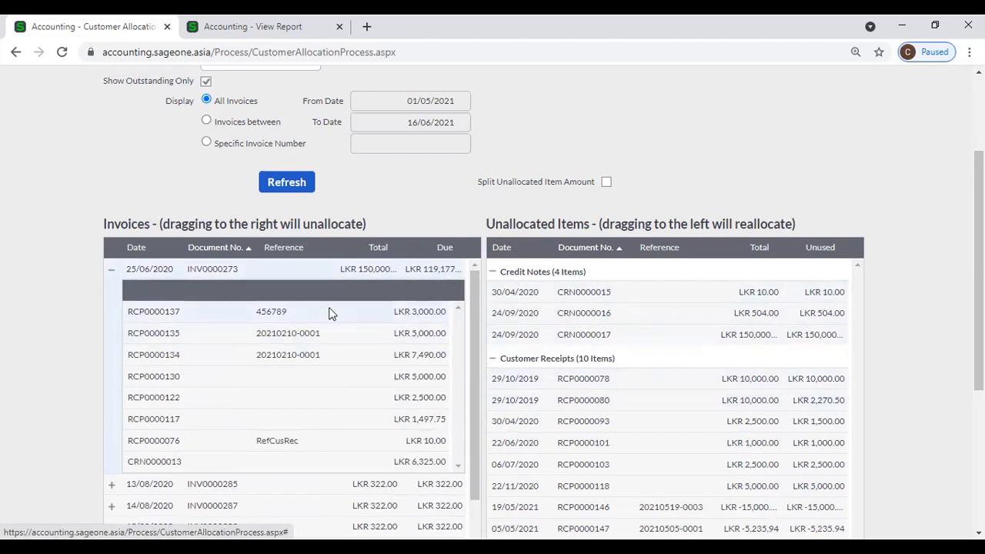
left_click_drag(293, 462, 615, 322)
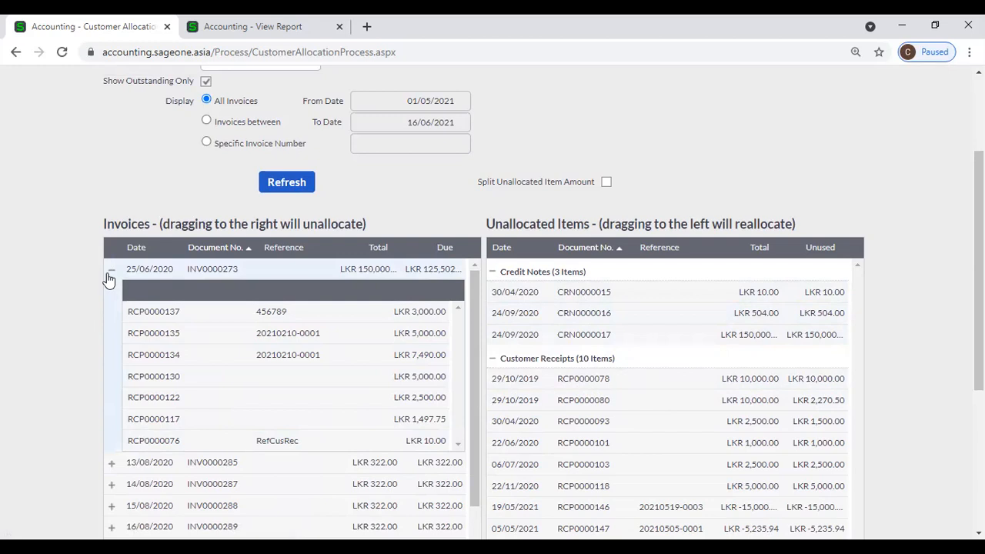
Unallocate receipt RCP0000137 from invoice INV0000273 and collapse the invoice's allocation details.
left_click_drag(278, 313, 631, 336)
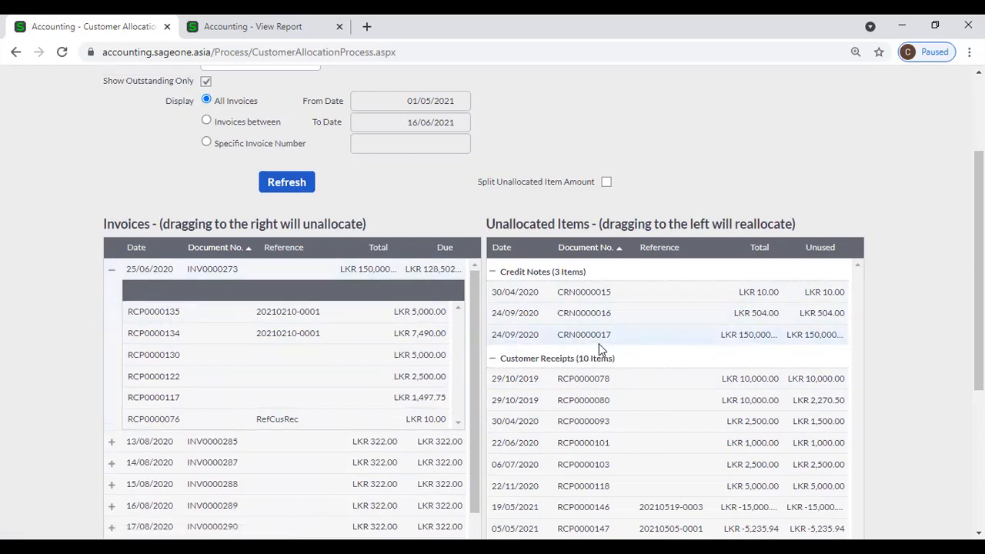
left_click_drag(606, 335, 571, 322)
left_click(112, 269)
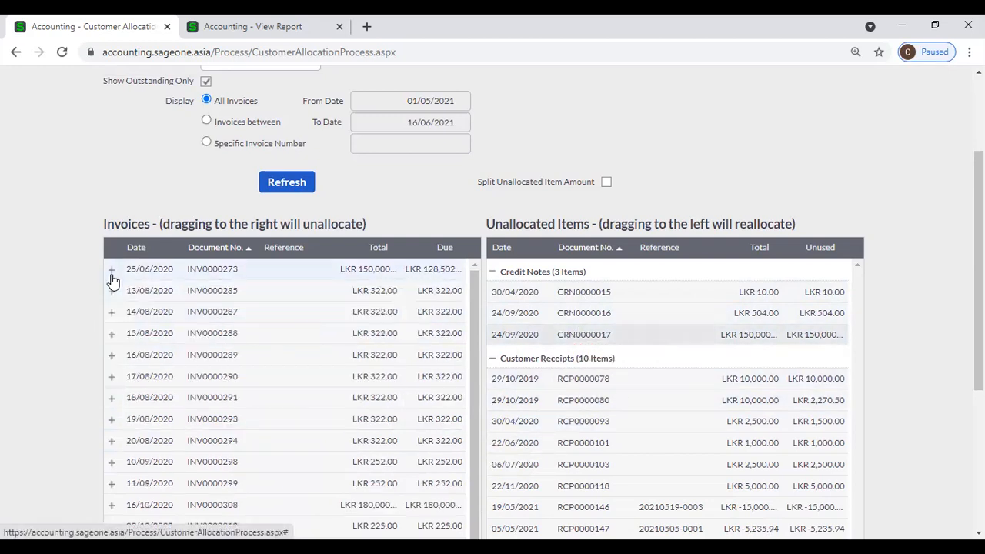
Look over the invoices and unallocated items, and sort the invoices by amount due in ascending order.
scroll(204, 328, "up", 1)
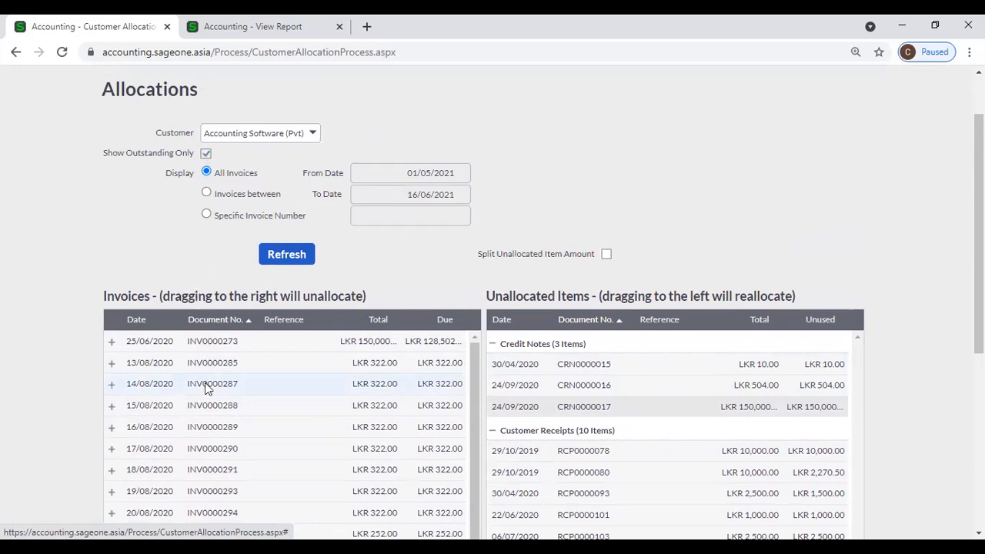
scroll(290, 401, "down", 2)
scroll(290, 400, "up", 2)
scroll(938, 362, "down", 2)
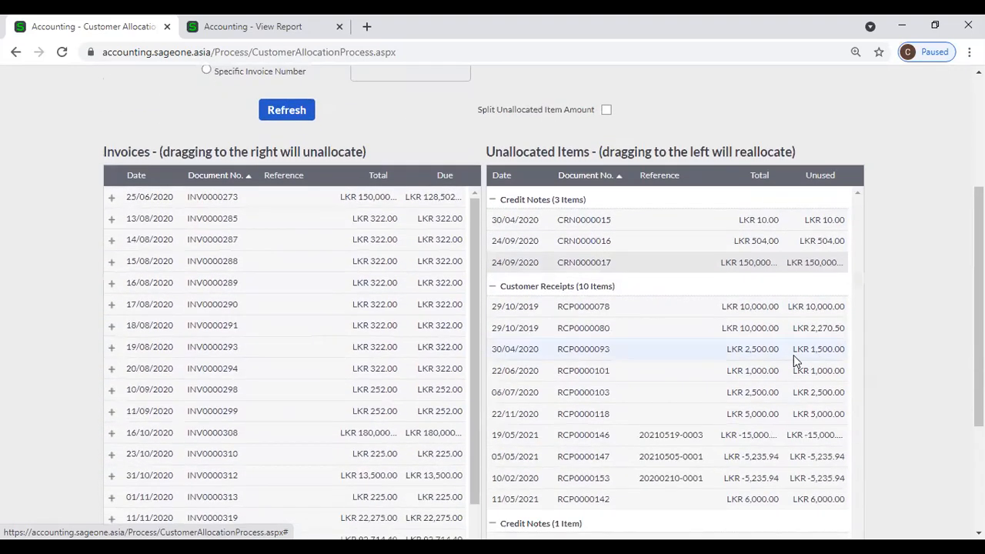
left_click(447, 181)
scroll(435, 266, "up", 1)
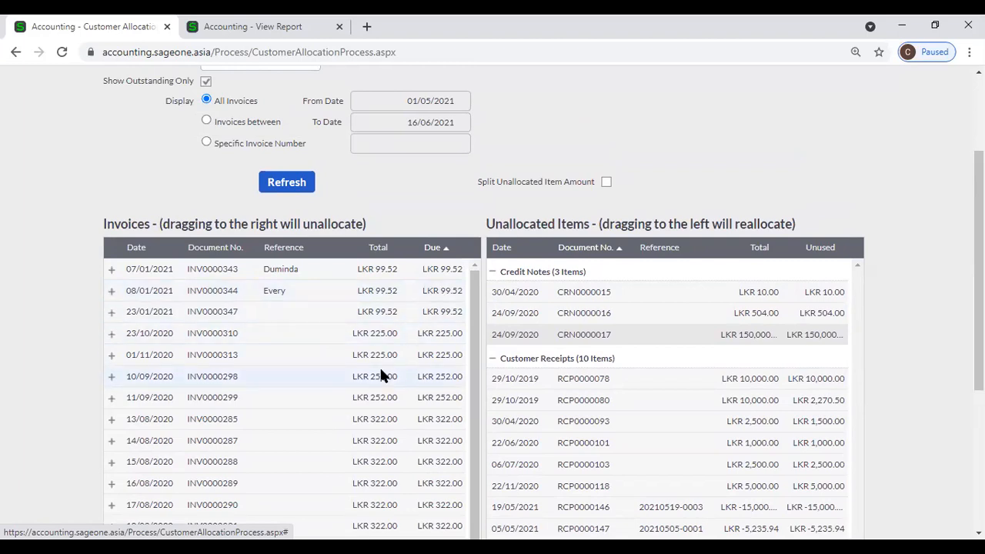
Turn off Show Outstanding Only and reload the allocations, discarding the unsaved changes.
left_click(206, 81)
left_click(280, 182)
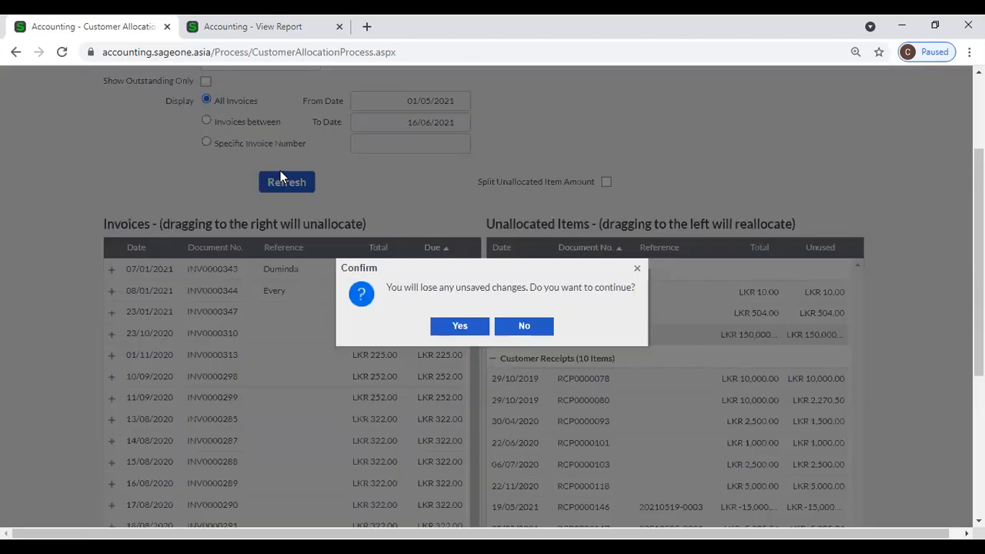
left_click(460, 327)
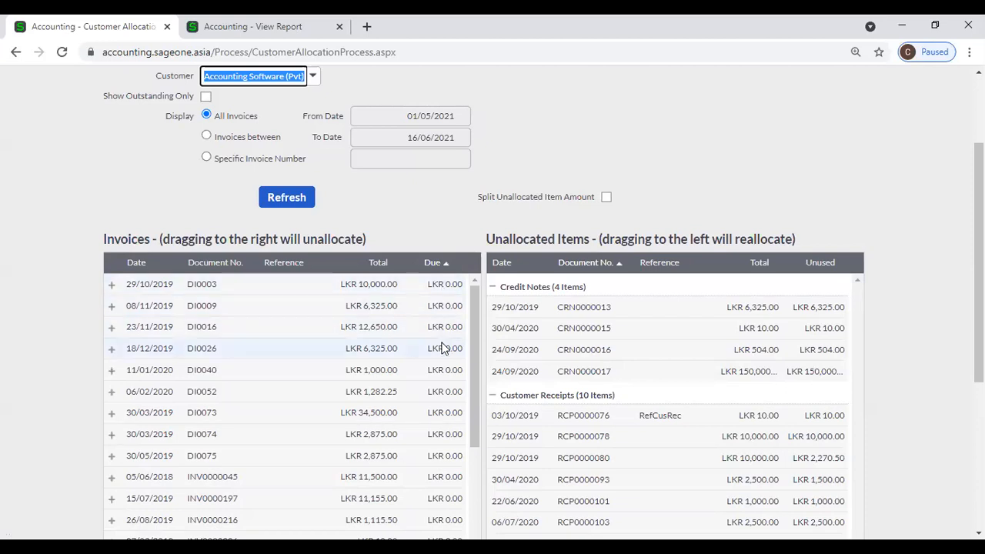
Turn Show Outstanding Only back on and reload the customer's allocations, discarding any unsaved changes.
left_click(206, 96)
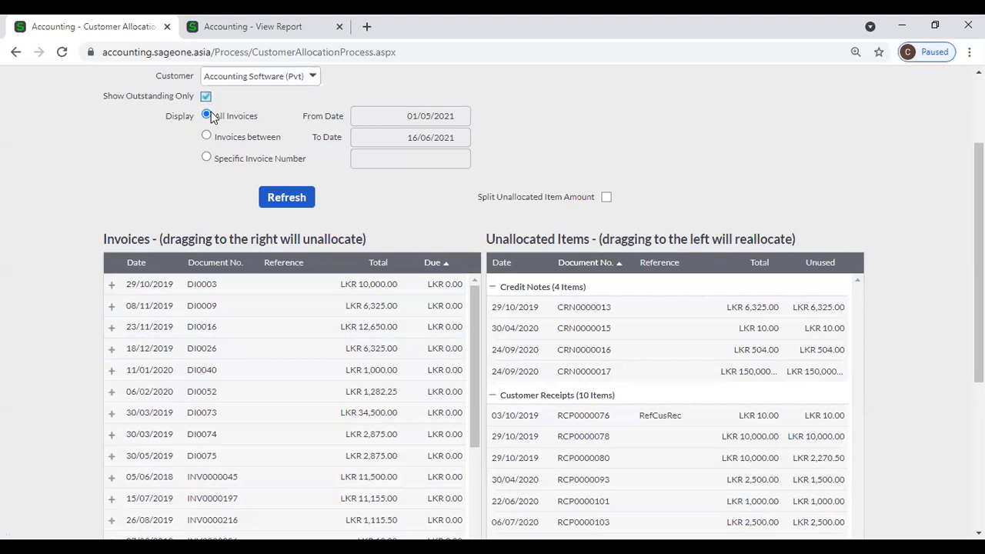
left_click(286, 199)
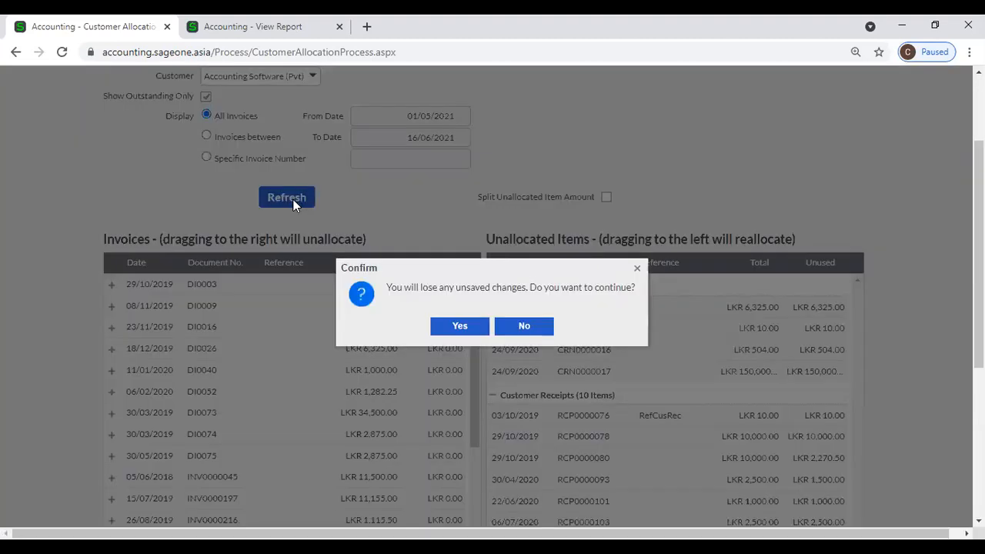
left_click(458, 330)
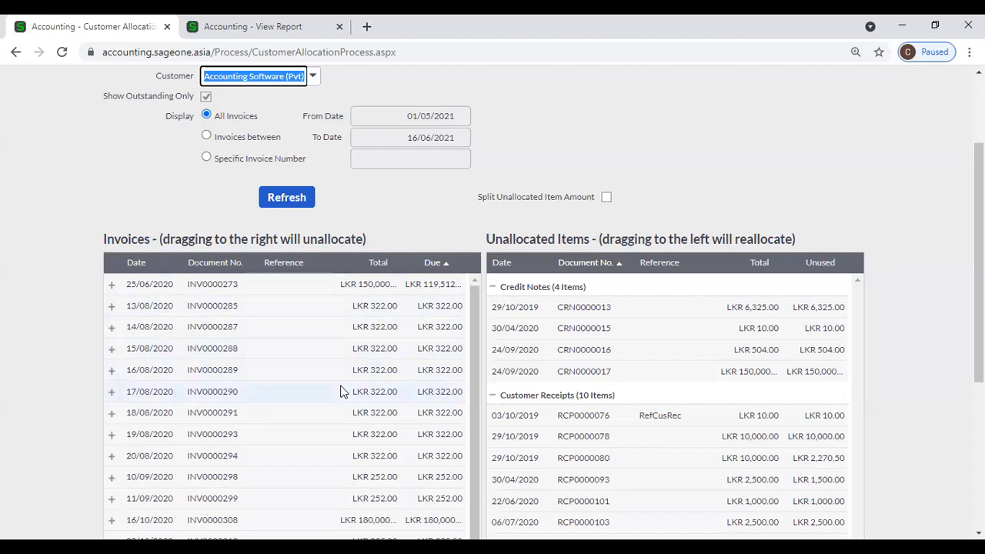
Display only invoices between 01/05/2021 and 16/06/2021, discarding unsaved changes, and sort them by date in ascending order.
left_click(207, 136)
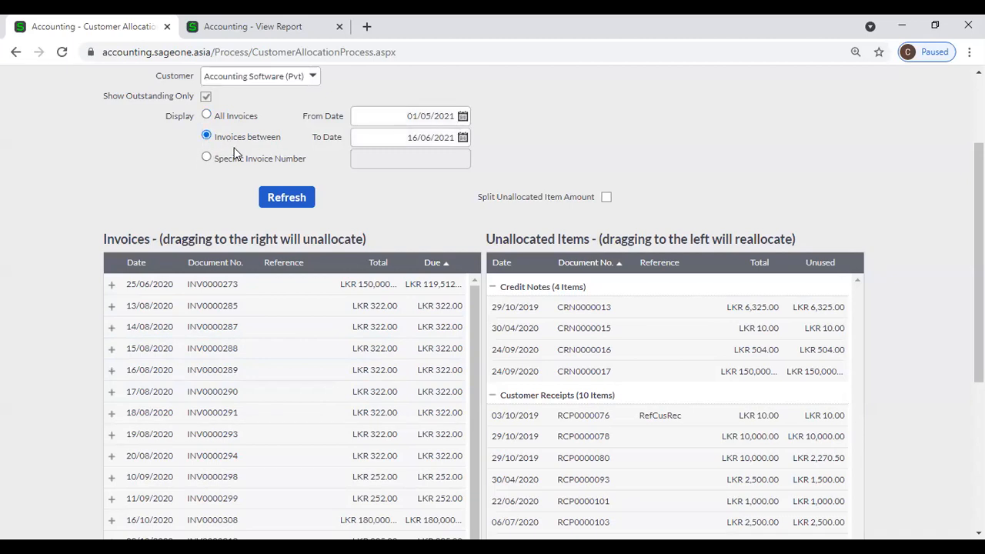
left_click(374, 119)
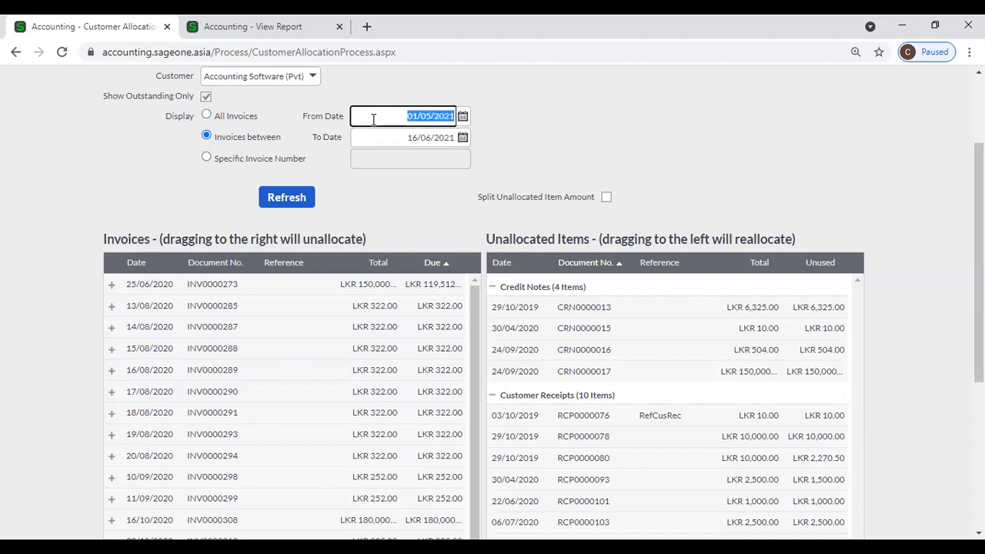
left_click(374, 139)
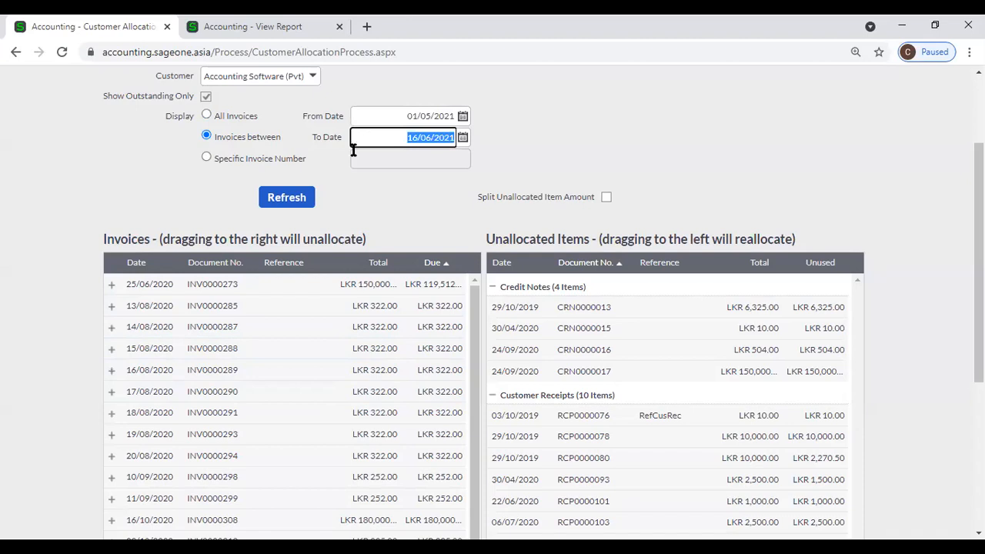
left_click(286, 200)
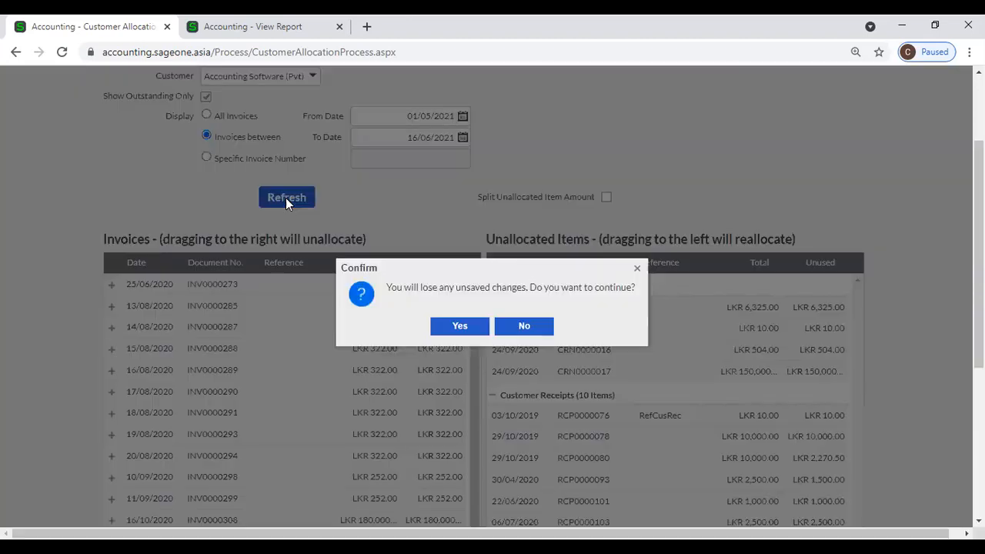
left_click(453, 331)
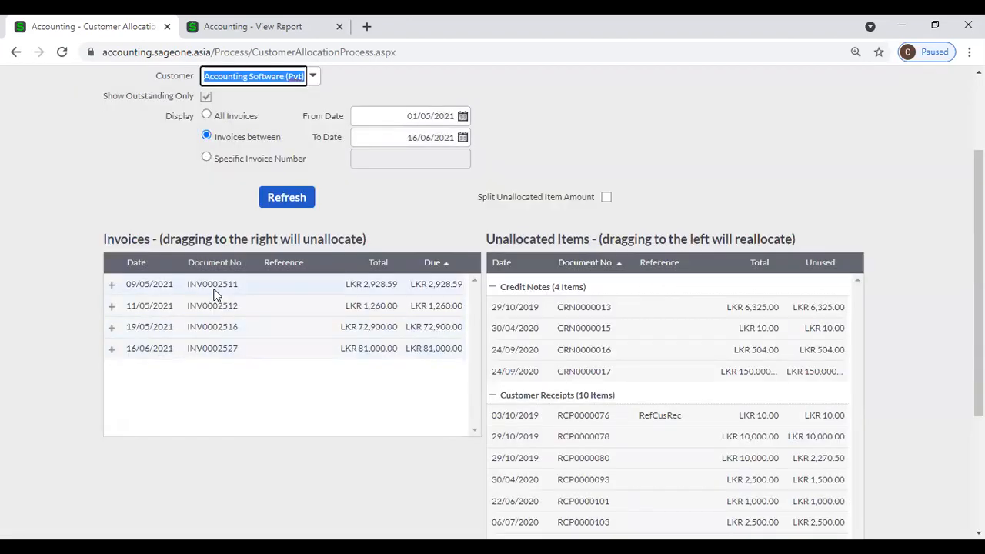
left_click(137, 263)
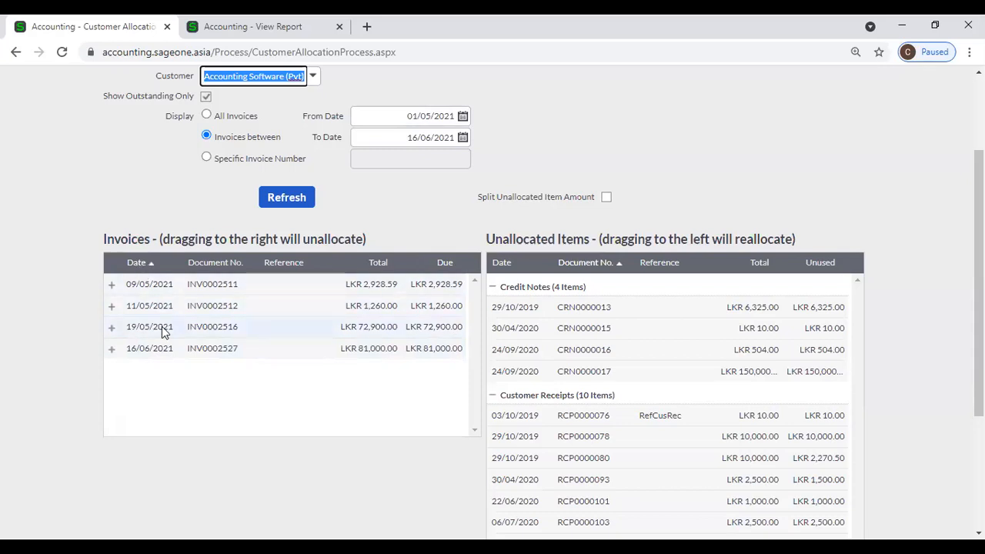
Display only the specific invoice number INV0002527 and reload the allocations, discarding any unsaved changes.
left_click(206, 159)
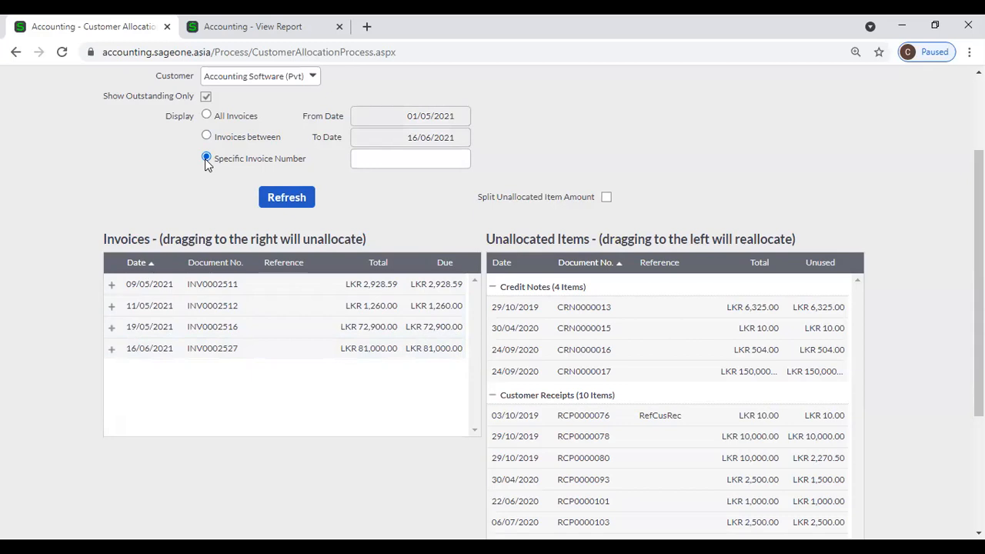
left_click(365, 161)
type("INV0")
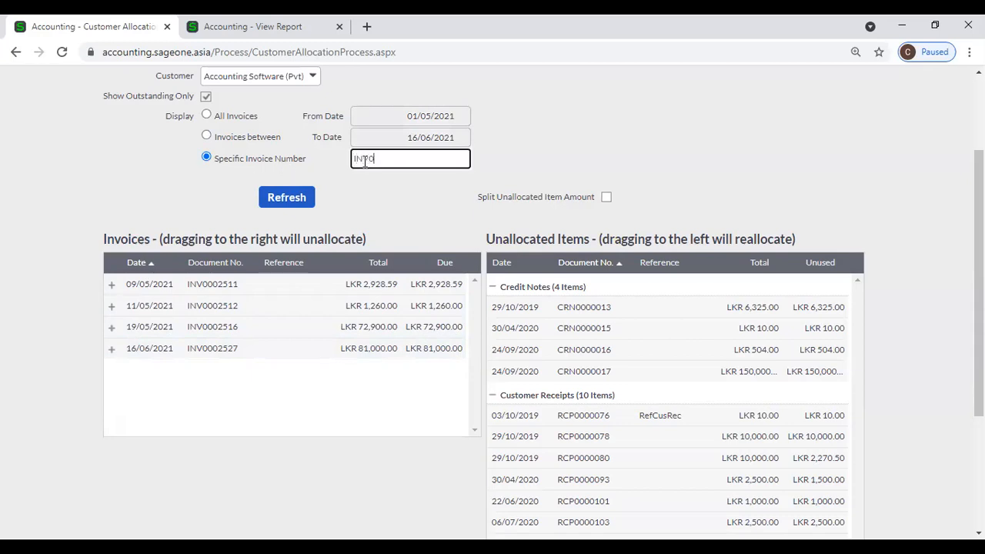
type("002527")
left_click(303, 197)
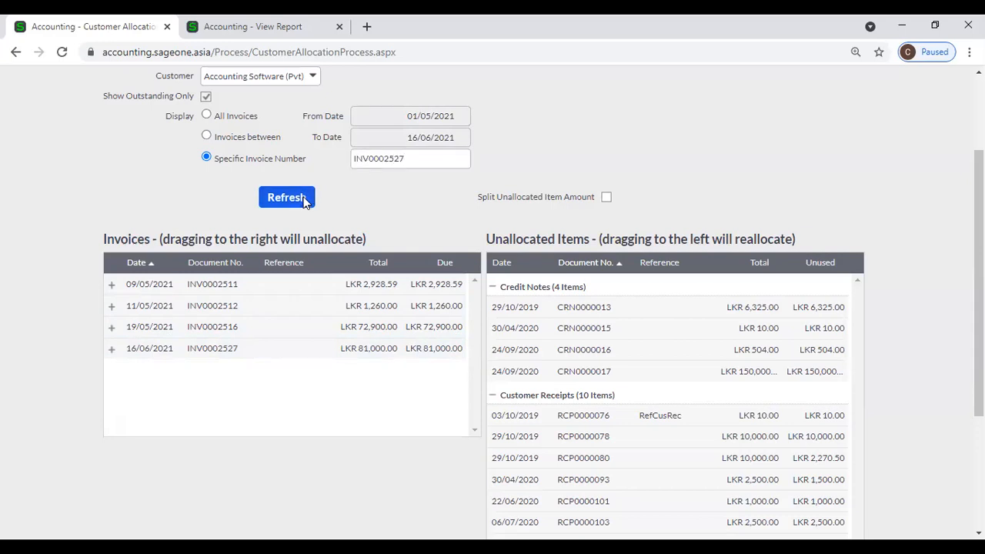
left_click(459, 326)
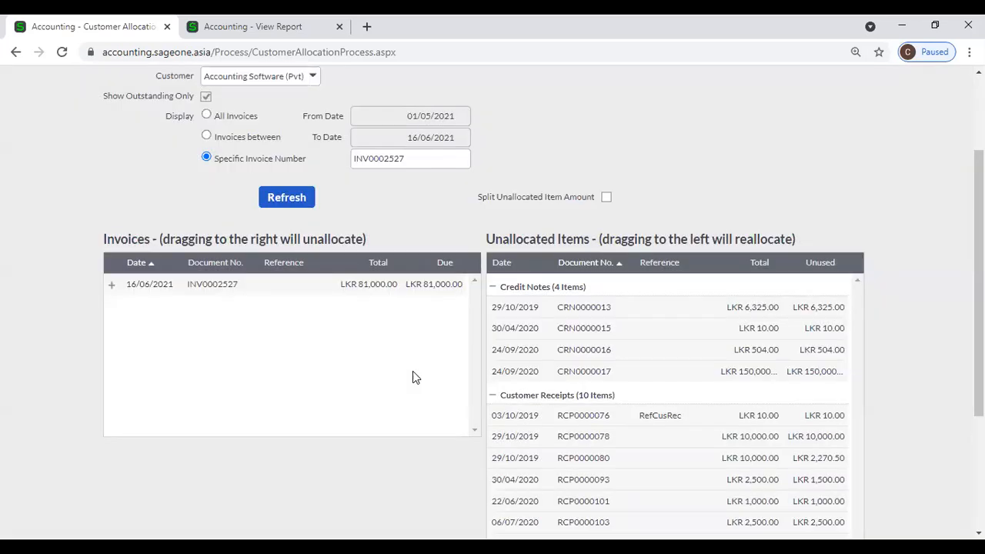
Set the display back to All Invoices and reload the customer's allocations, discarding any unsaved changes.
left_click(207, 116)
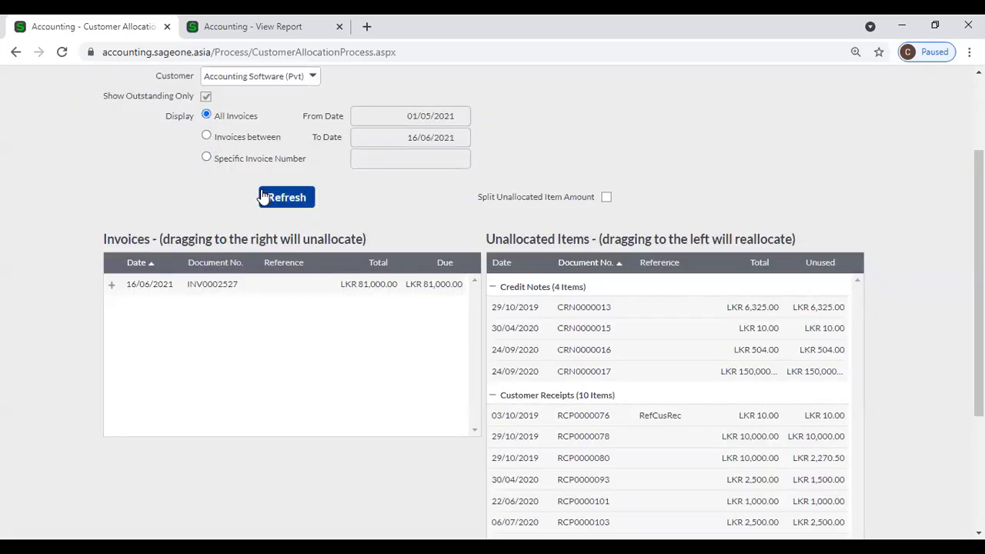
left_click(265, 197)
left_click(456, 330)
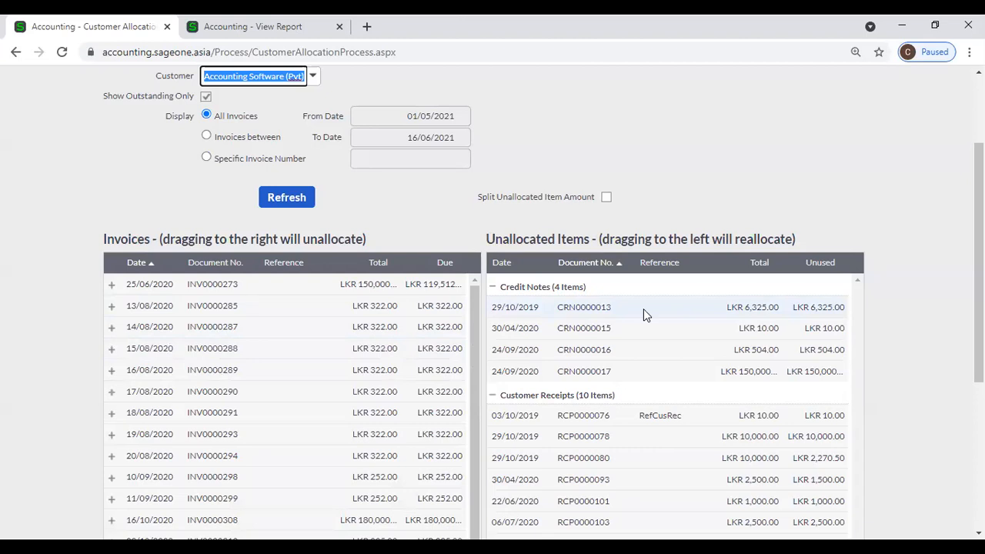
Turn on Split Unallocated Item Amount and allocate 5000 of receipt RCP0000078 to invoice INV0000273.
scroll(644, 308, "down", 1)
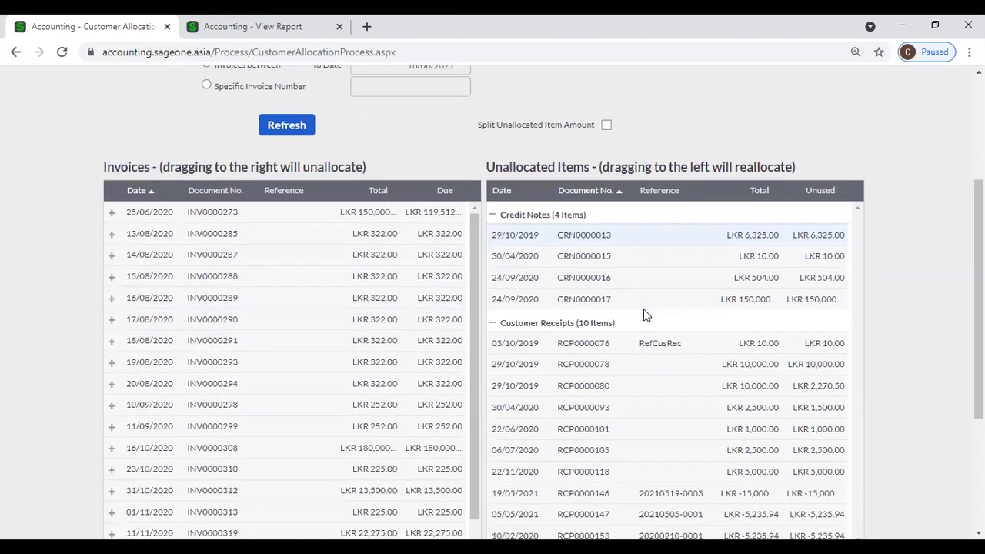
left_click(657, 367)
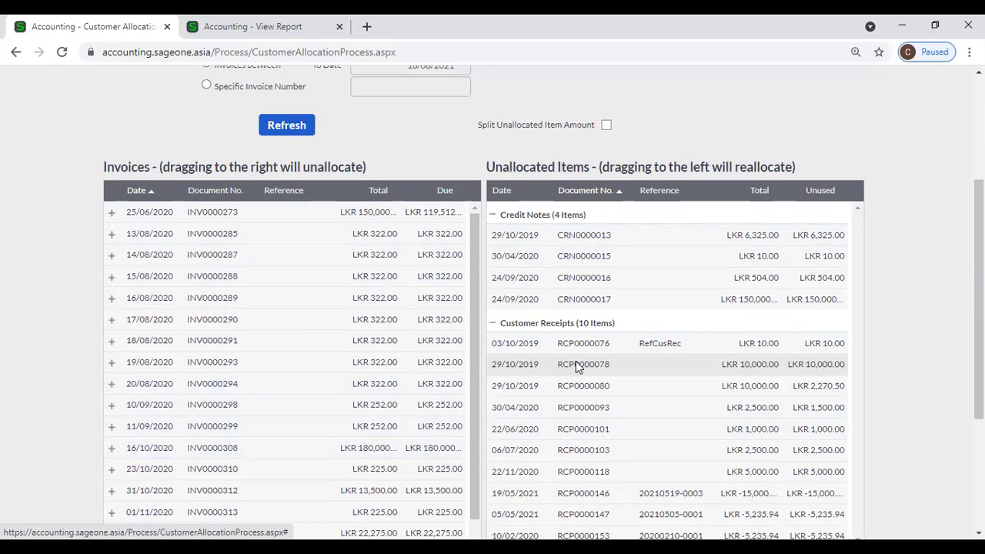
left_click(605, 124)
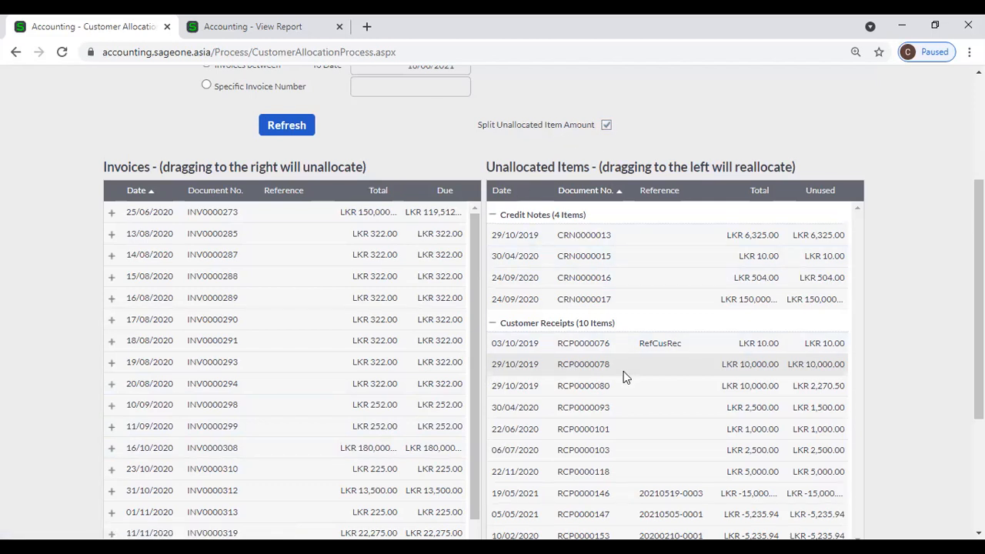
left_click_drag(624, 371, 434, 215)
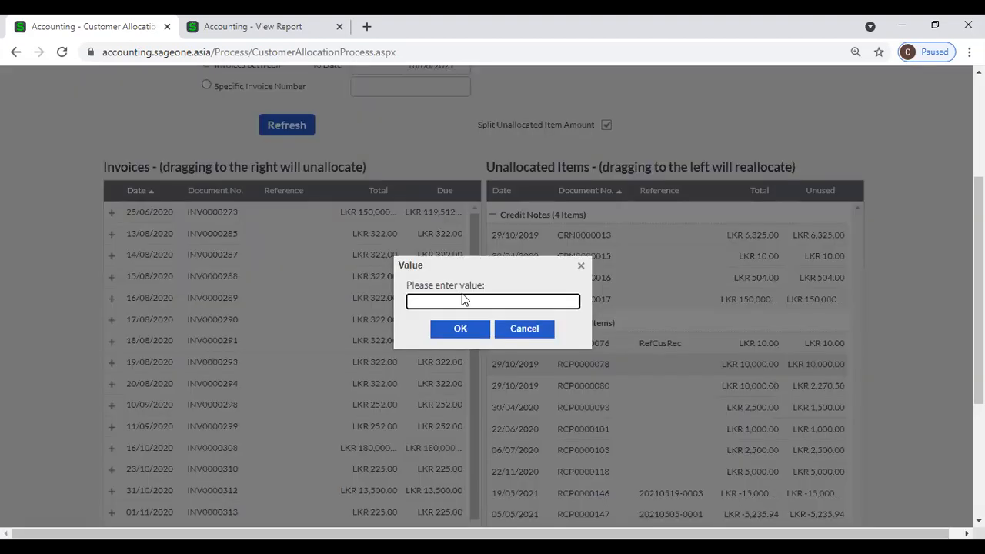
type("5000")
left_click(460, 328)
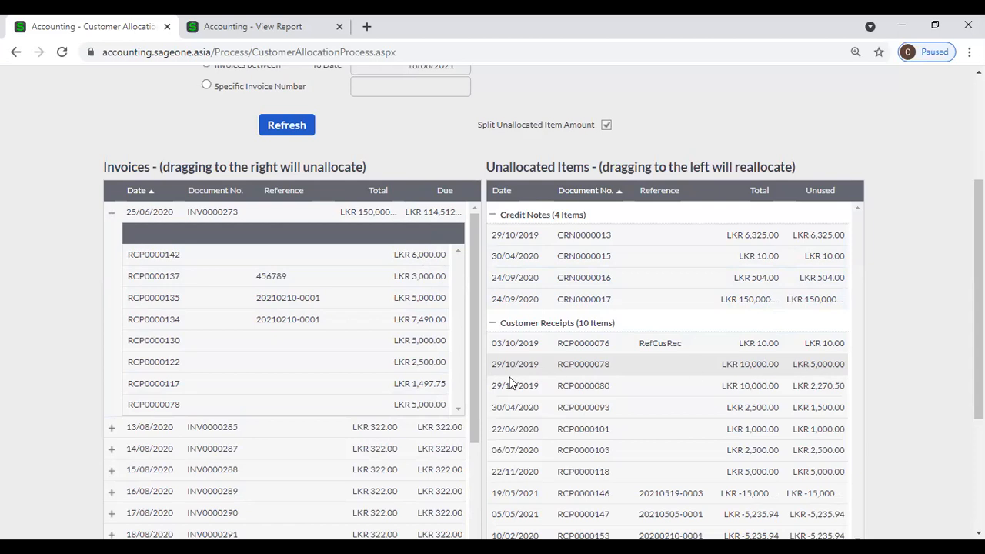
Allocate another 5000 of receipt RCP0000078 to invoice INV0000308 dated 16/10/2020.
scroll(369, 373, "down", 2)
left_click_drag(825, 365, 402, 497)
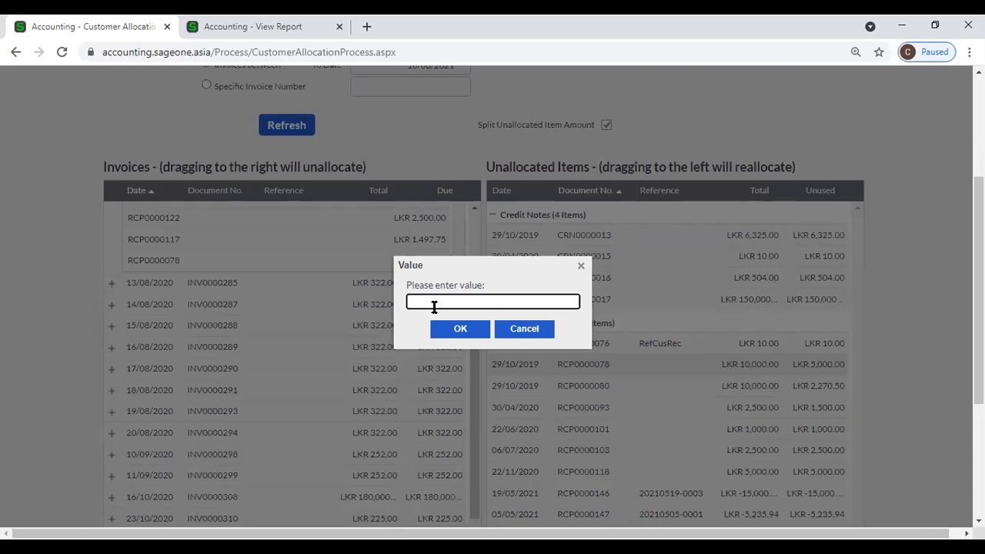
type("5000")
left_click(460, 329)
scroll(475, 399, "down", 3)
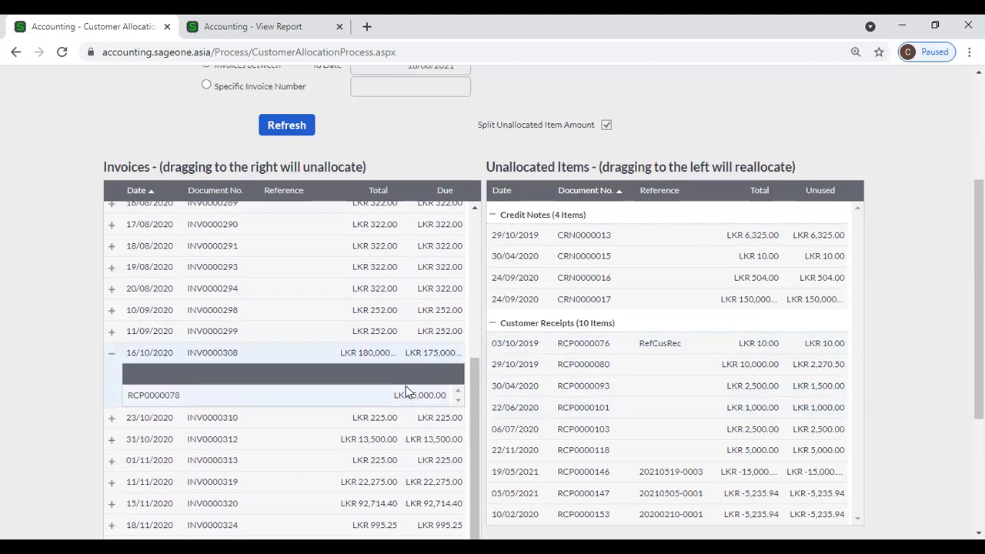
Unallocate the split amount of receipt RCP0000078 from invoice INV0000273.
scroll(406, 386, "up", 2)
scroll(428, 382, "up", 4)
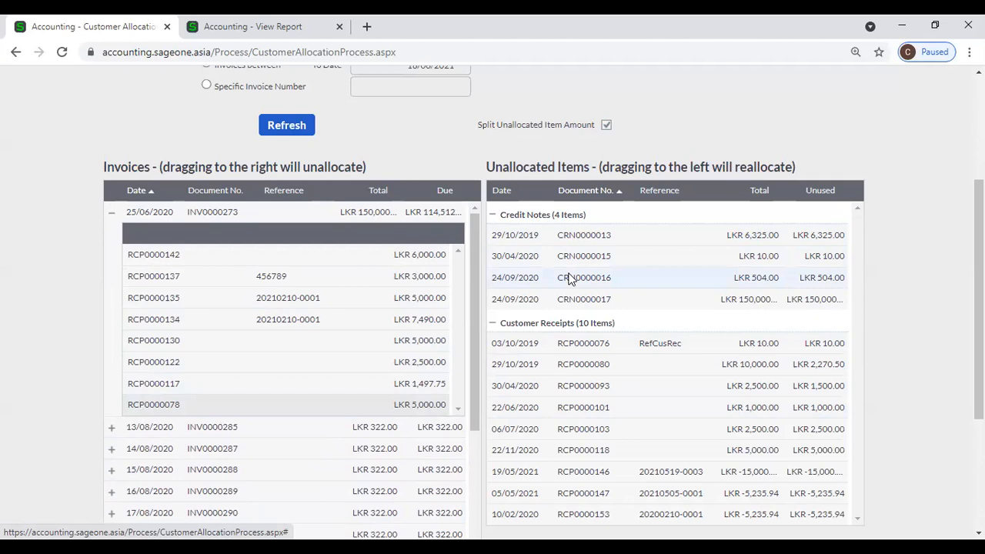
left_click_drag(421, 403, 685, 404)
Unallocate the split amount of receipt RCP0000078 from invoice INV0000308.
scroll(571, 371, "down", 3)
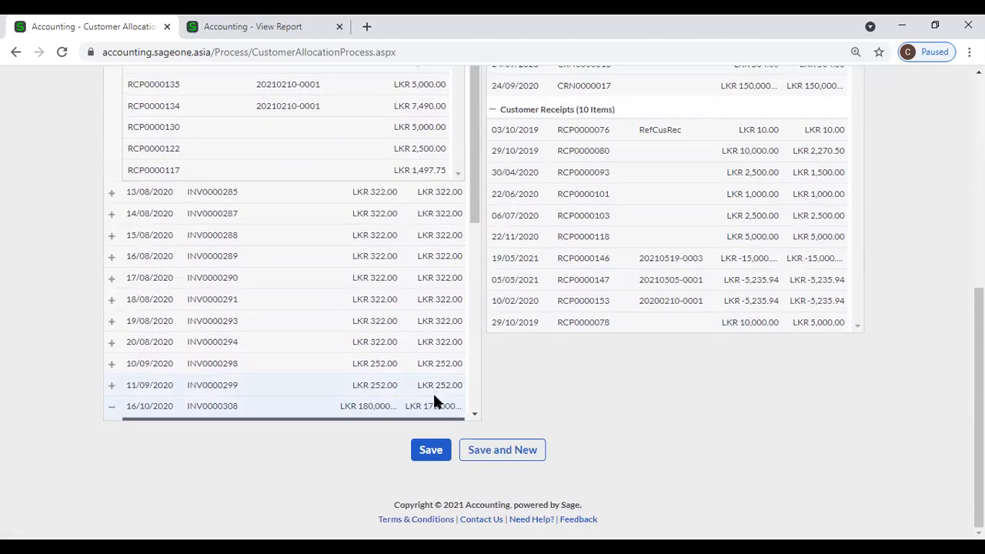
scroll(154, 418, "down", 1)
left_click_drag(327, 378, 750, 240)
scroll(418, 299, "up", 2)
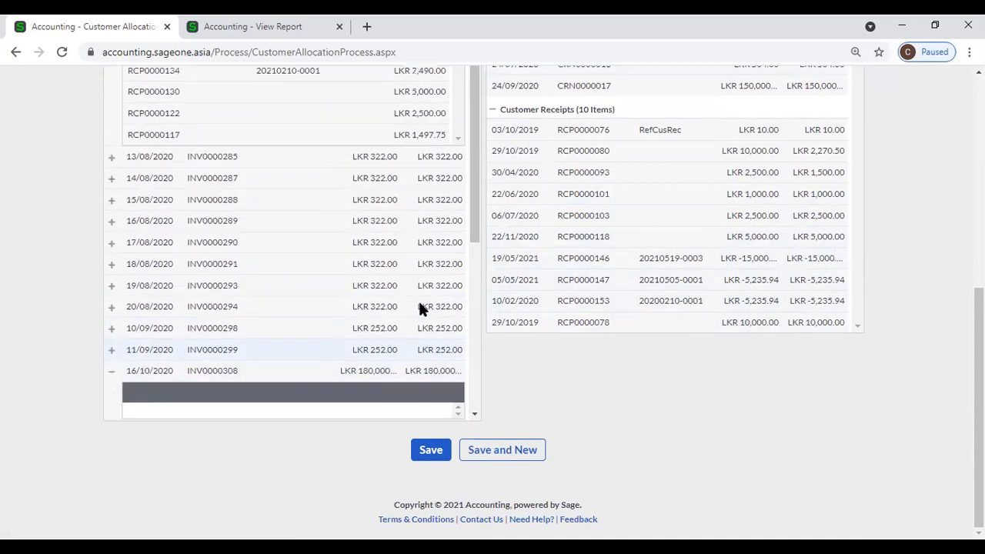
scroll(573, 308, "up", 3)
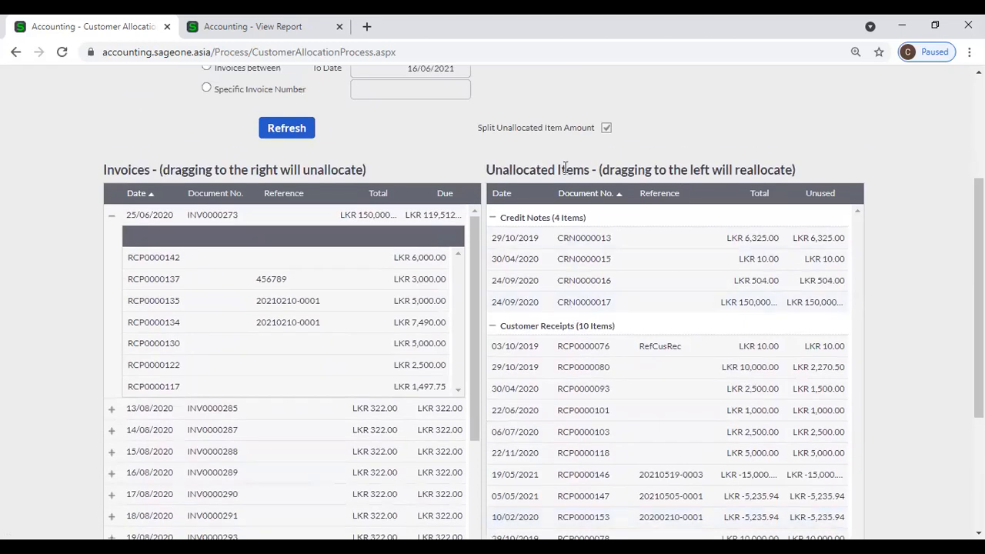
scroll(500, 139, "up", 2)
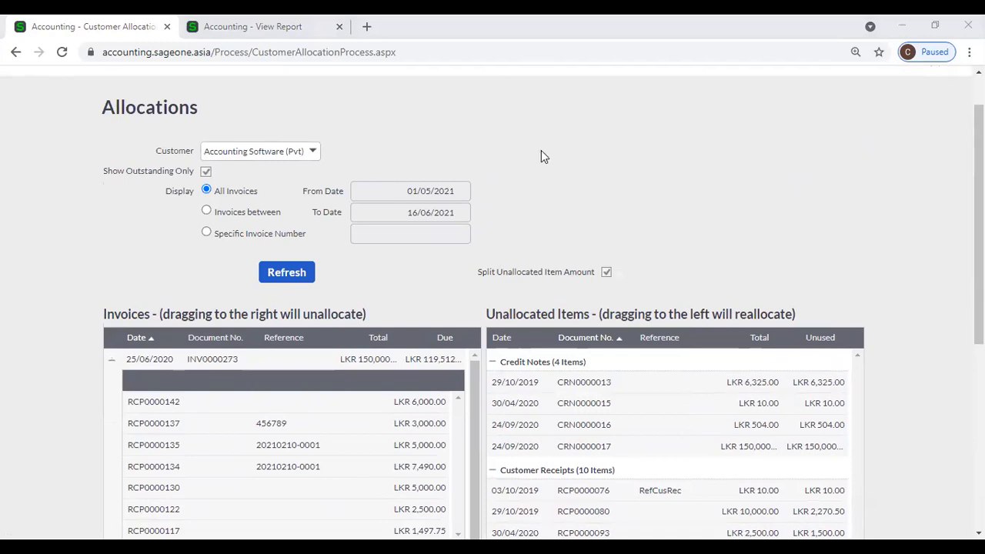
scroll(587, 179, "down", 3)
scroll(599, 216, "up", 4)
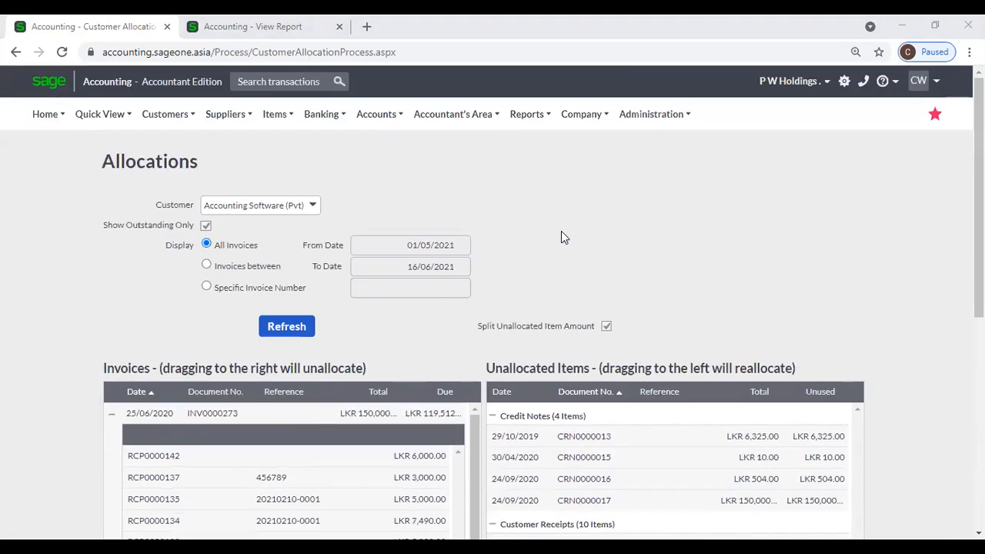
left_click(163, 116)
mouse_move(173, 192)
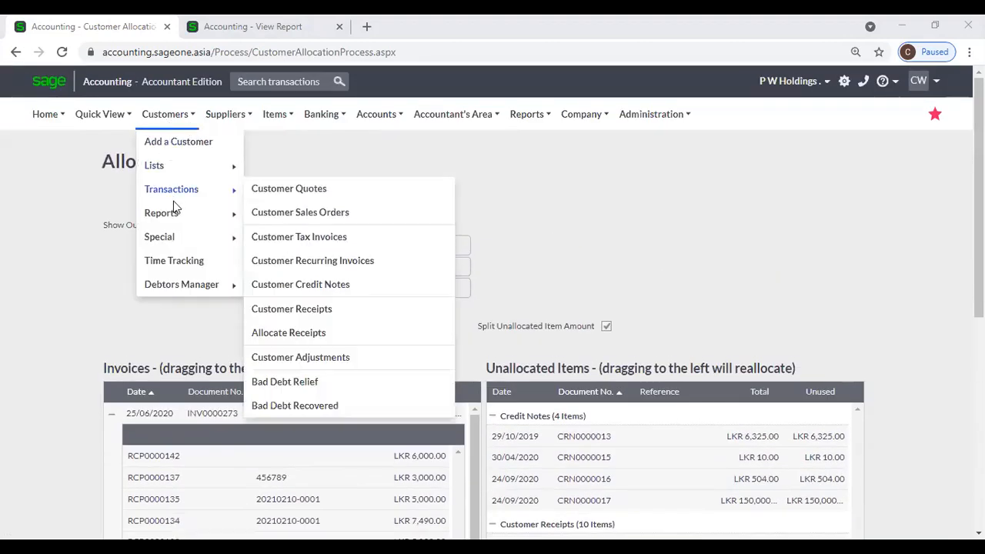
mouse_move(175, 213)
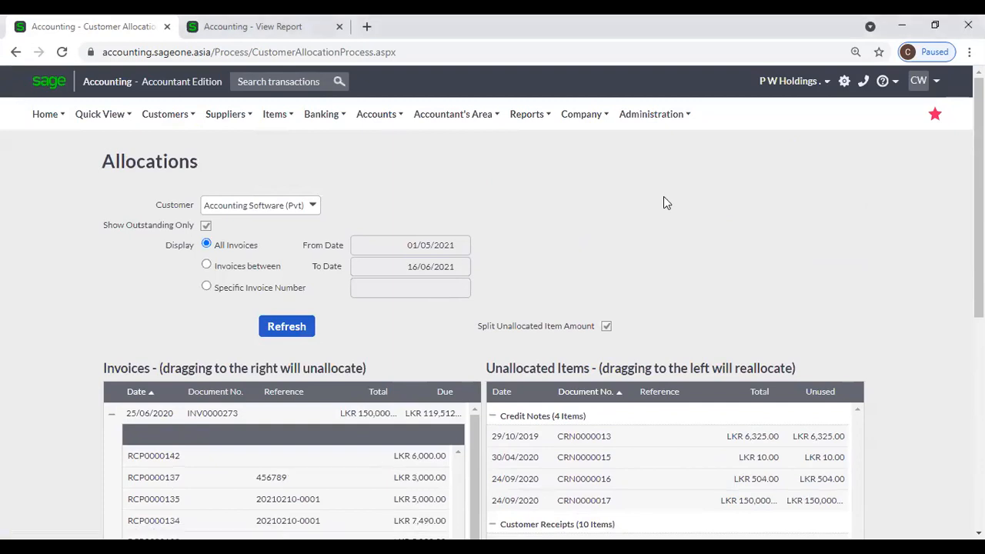
left_click(183, 122)
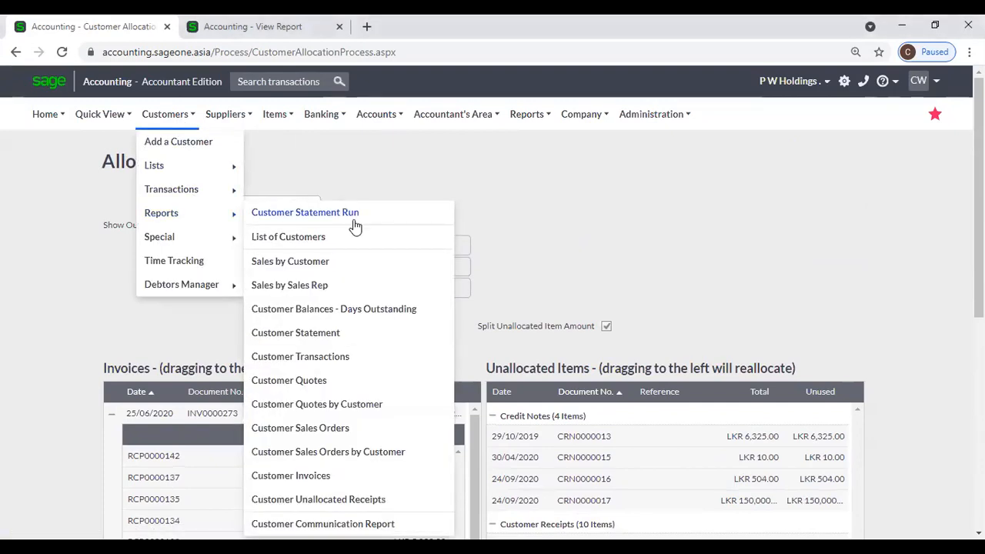
left_click(635, 241)
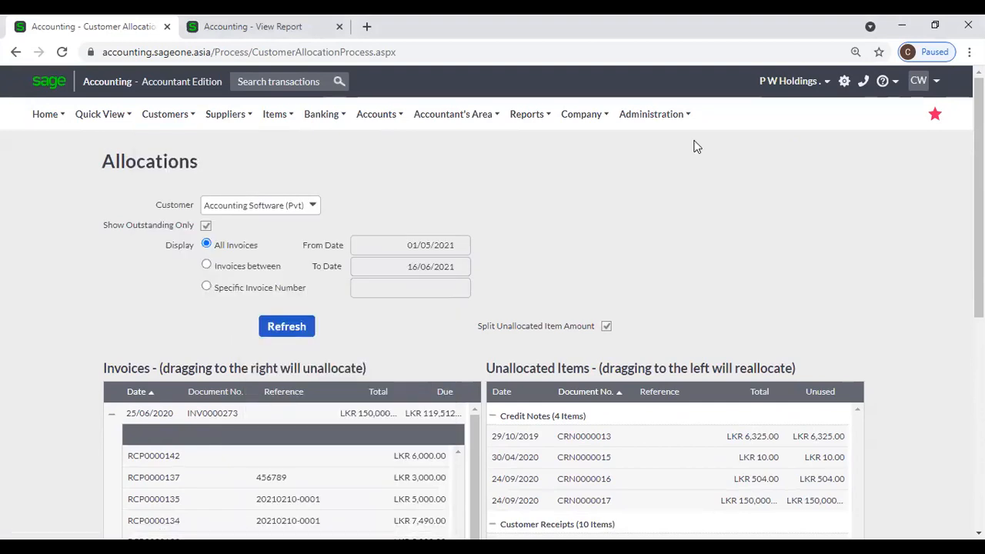
scroll(736, 242, "down", 1)
scroll(736, 241, "down", 1)
scroll(735, 241, "up", 2)
mouse_move(380, 114)
mouse_move(361, 178)
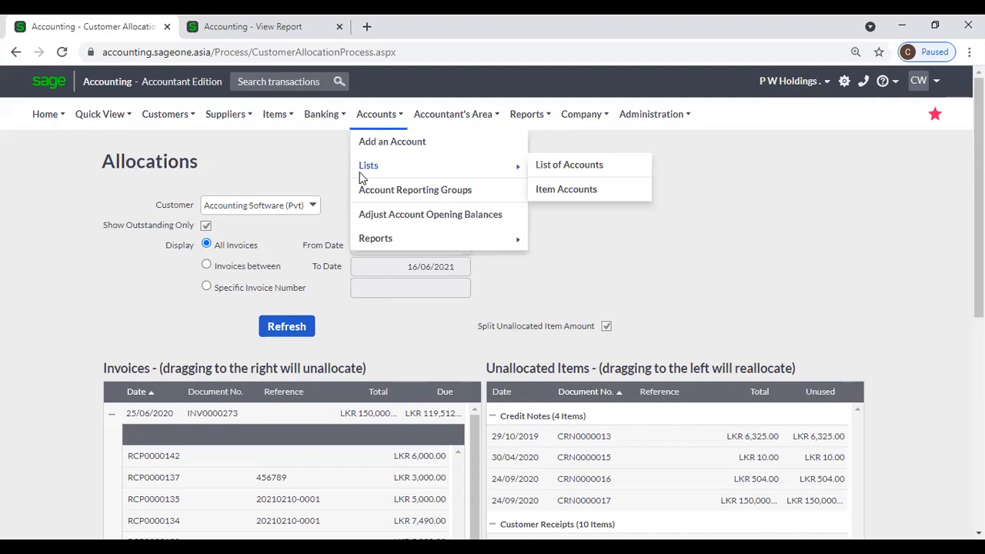